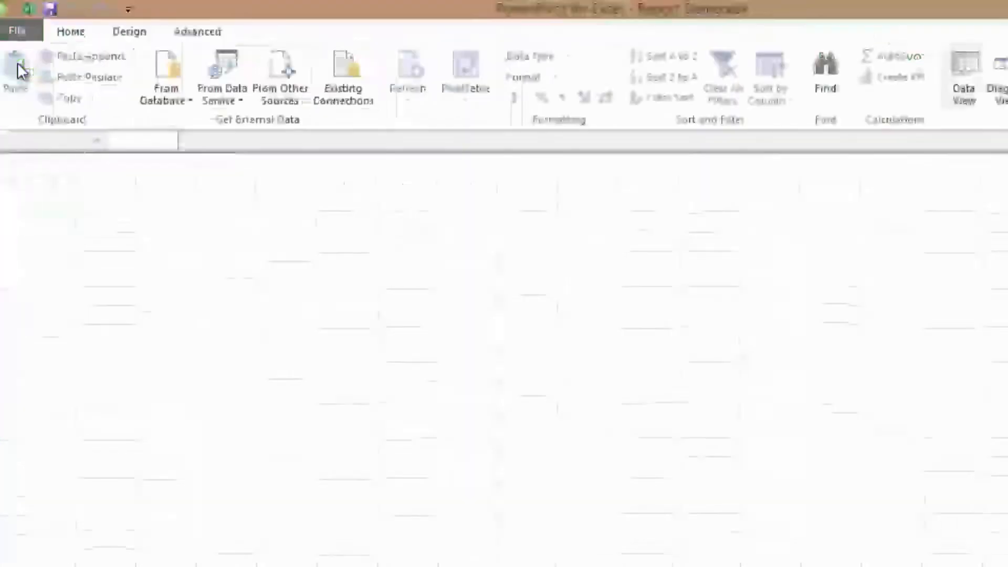
- Set up a SQL Server connection to server Demo and database AdventureWorksDW2012, and test the connection
{"action": "left_click", "coordinate": [184, 105]}
{"action": "left_click", "coordinate": [190, 121]}
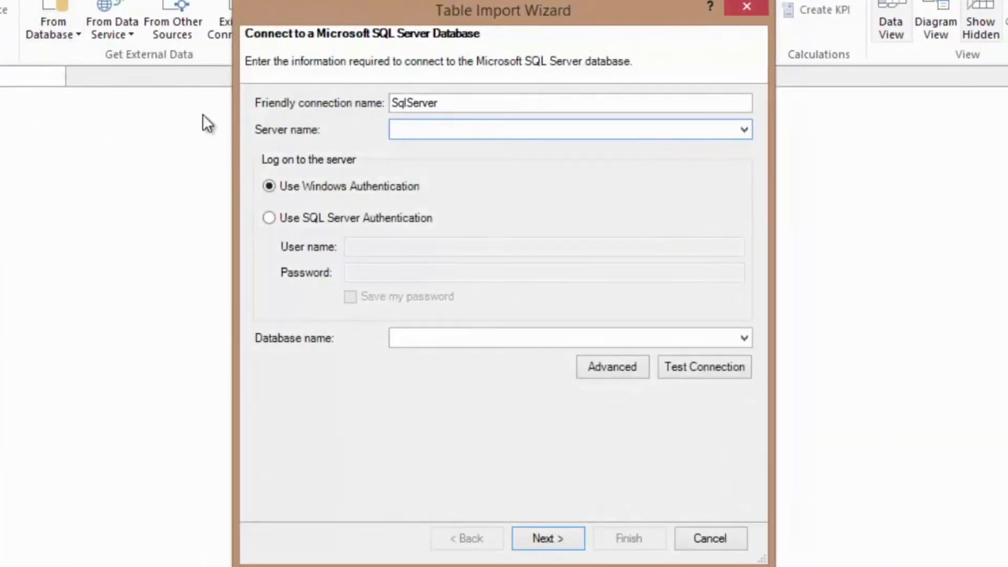
{"action": "type", "text": "Demo"}
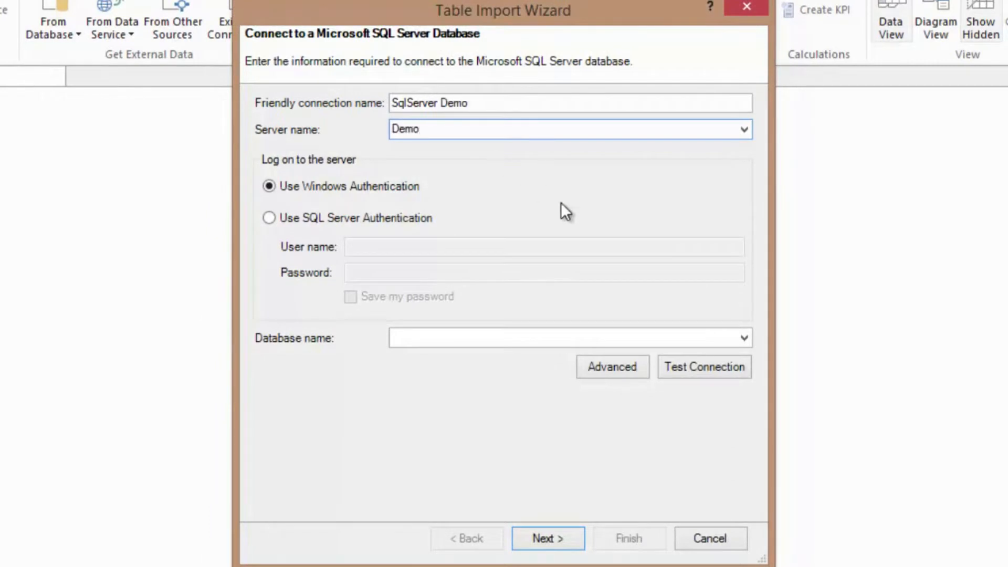
{"action": "left_click", "coordinate": [743, 336]}
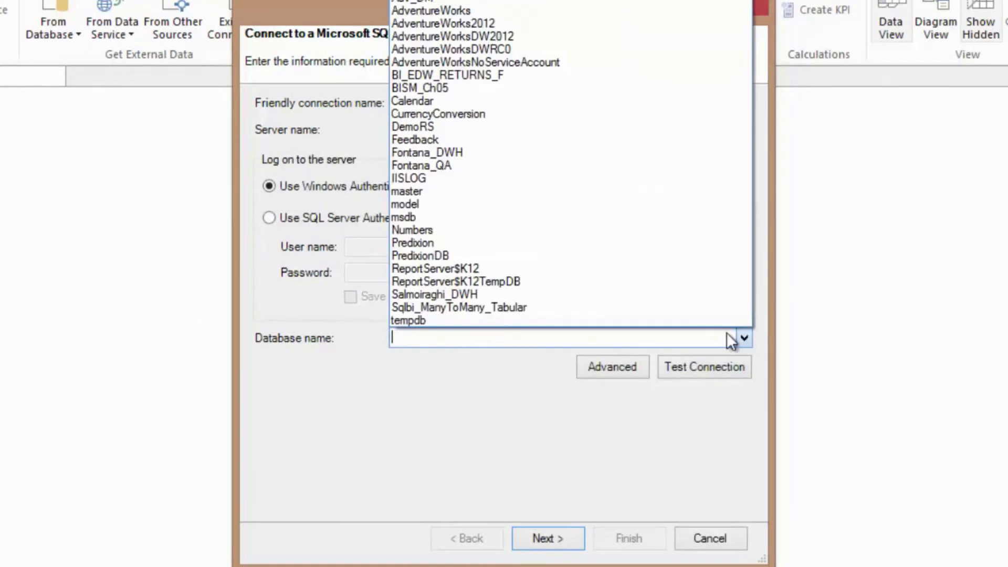
{"action": "left_click", "coordinate": [458, 36]}
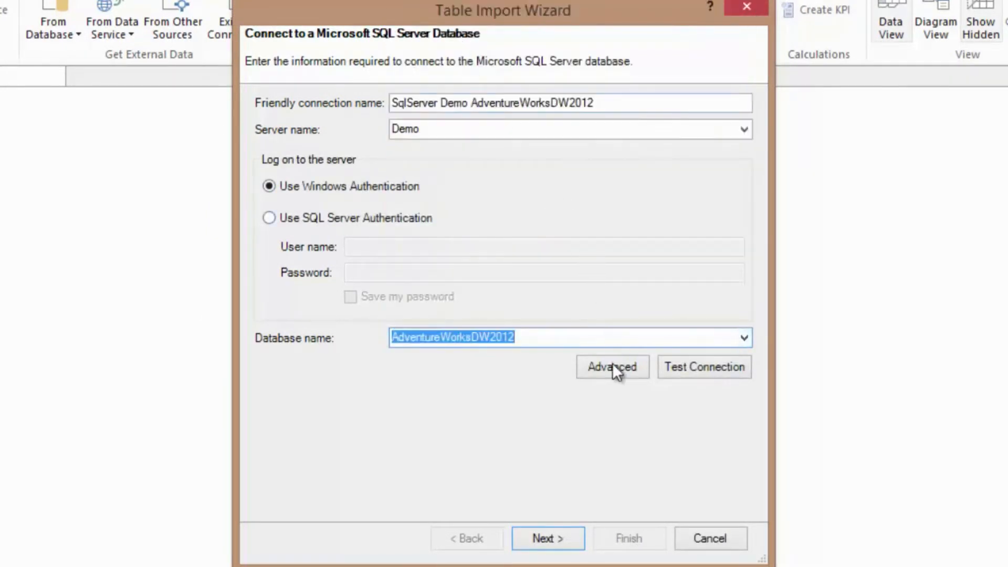
{"action": "left_click", "coordinate": [696, 370]}
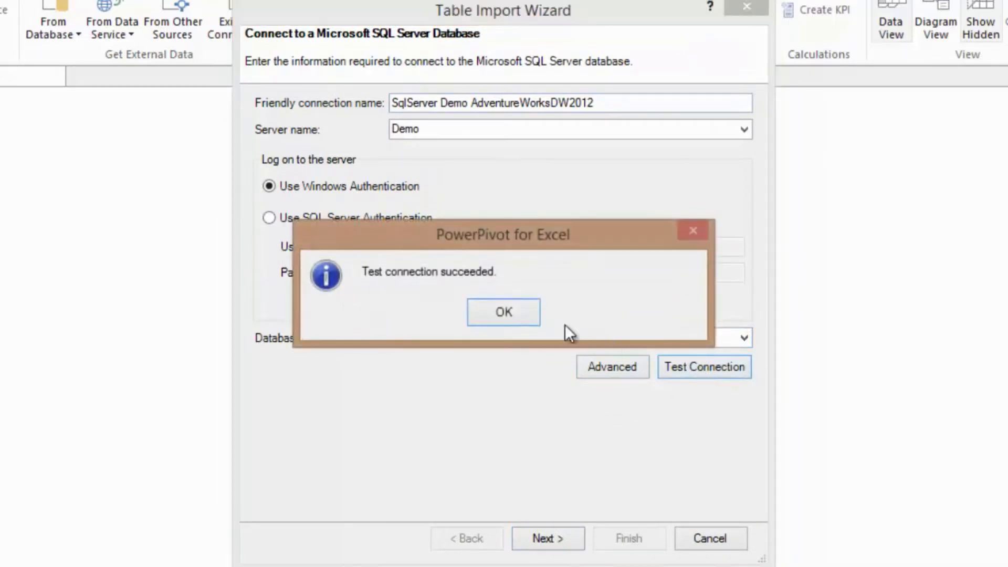
{"action": "left_click", "coordinate": [504, 310]}
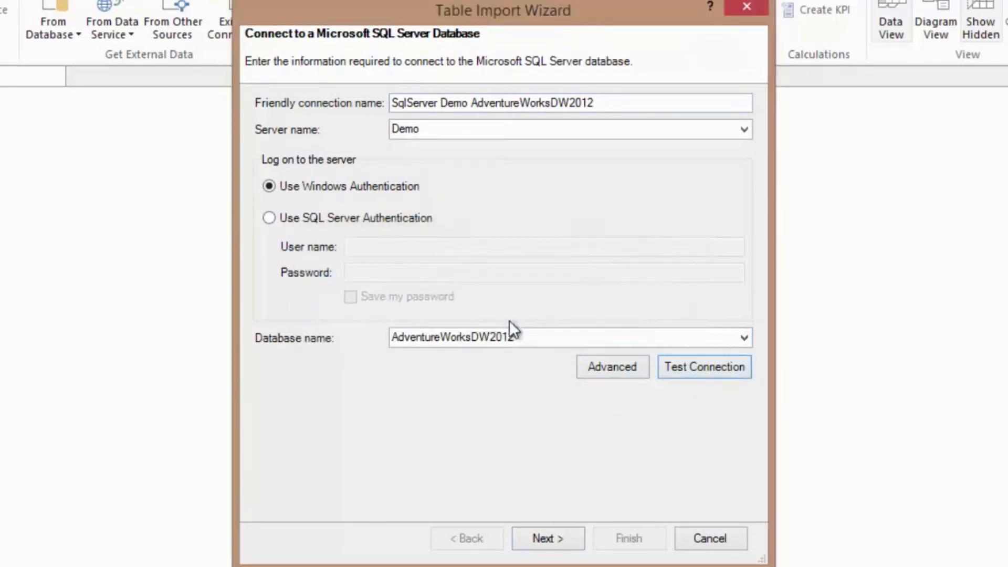
- Import the Customers, OrderDate, Products and Sales views of the Report schema into the data model
{"action": "left_click", "coordinate": [542, 540]}
{"action": "left_click", "coordinate": [549, 542]}
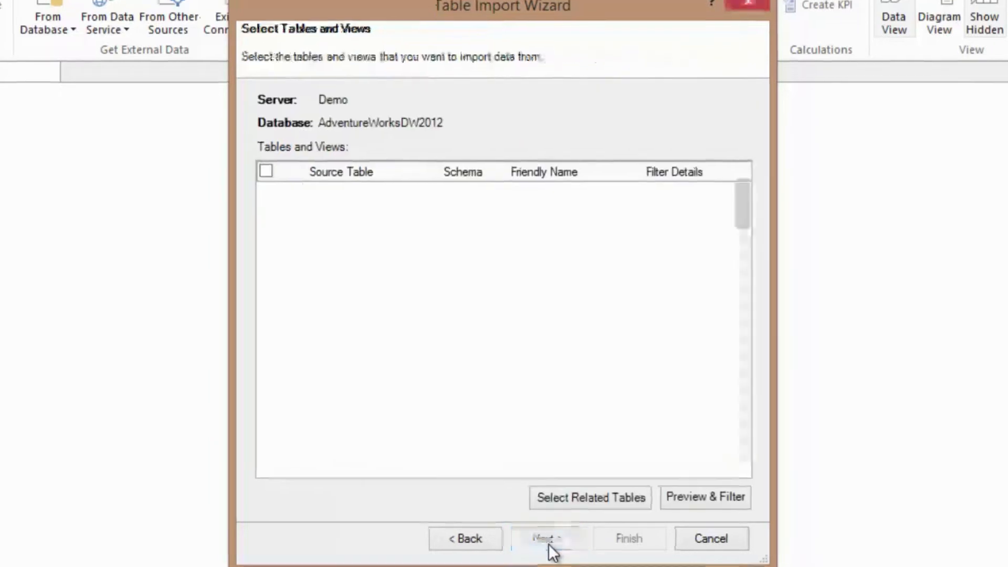
{"action": "left_click_drag", "start_coordinate": [741, 234], "coordinate": [740, 458]}
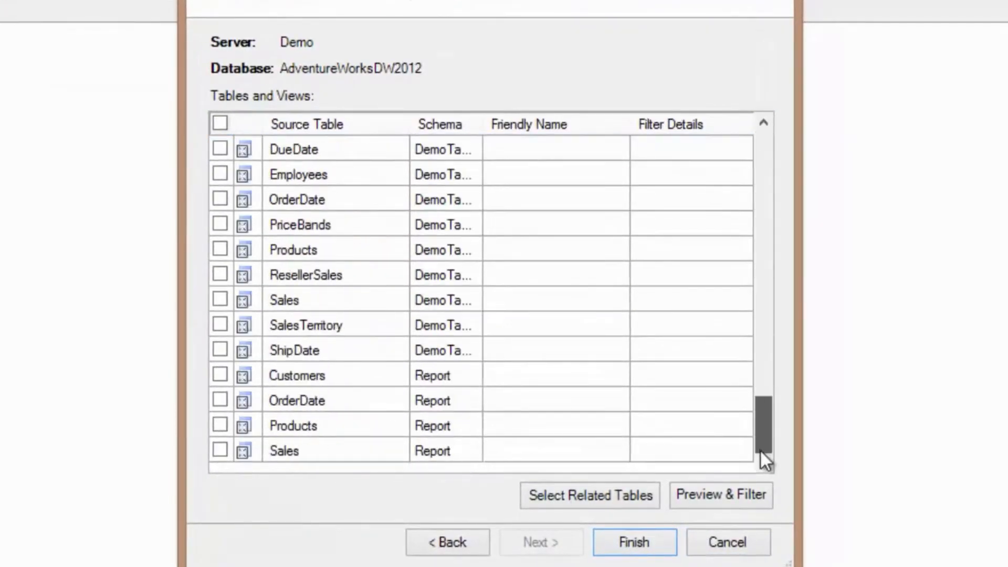
{"action": "left_click", "coordinate": [220, 377]}
{"action": "left_click", "coordinate": [220, 400]}
{"action": "left_click", "coordinate": [220, 425]}
{"action": "left_click", "coordinate": [220, 451]}
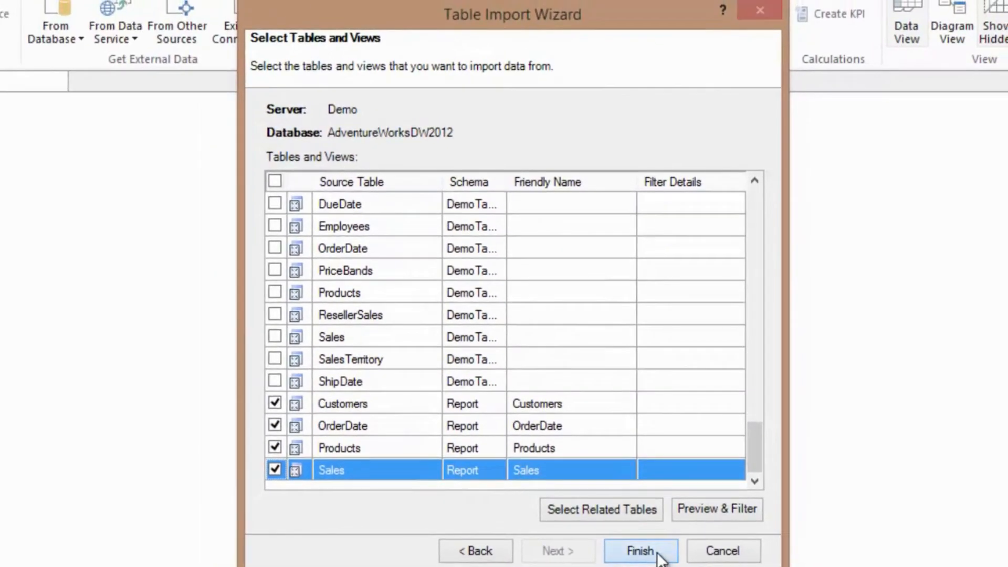
{"action": "left_click", "coordinate": [636, 544]}
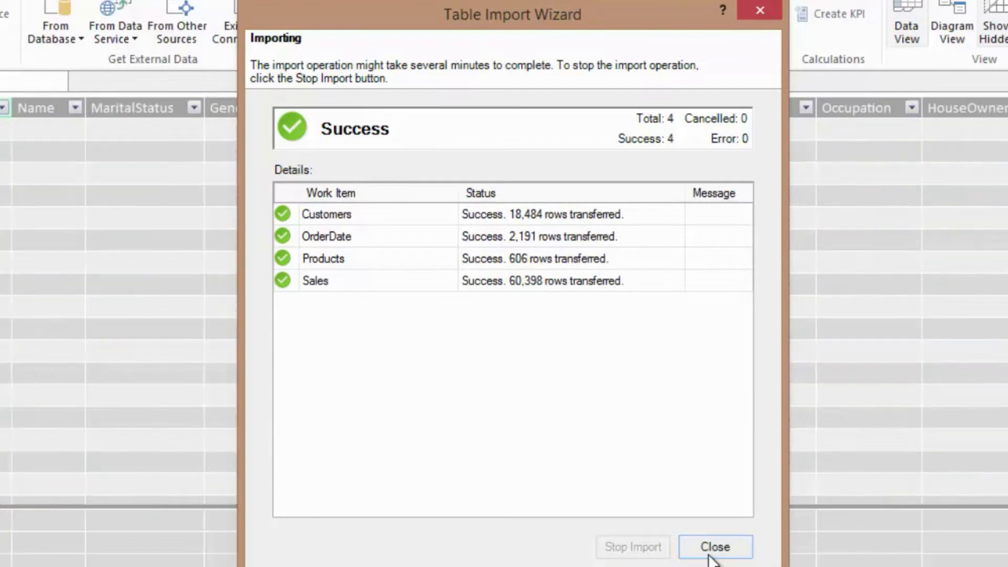
{"action": "left_click", "coordinate": [711, 549]}
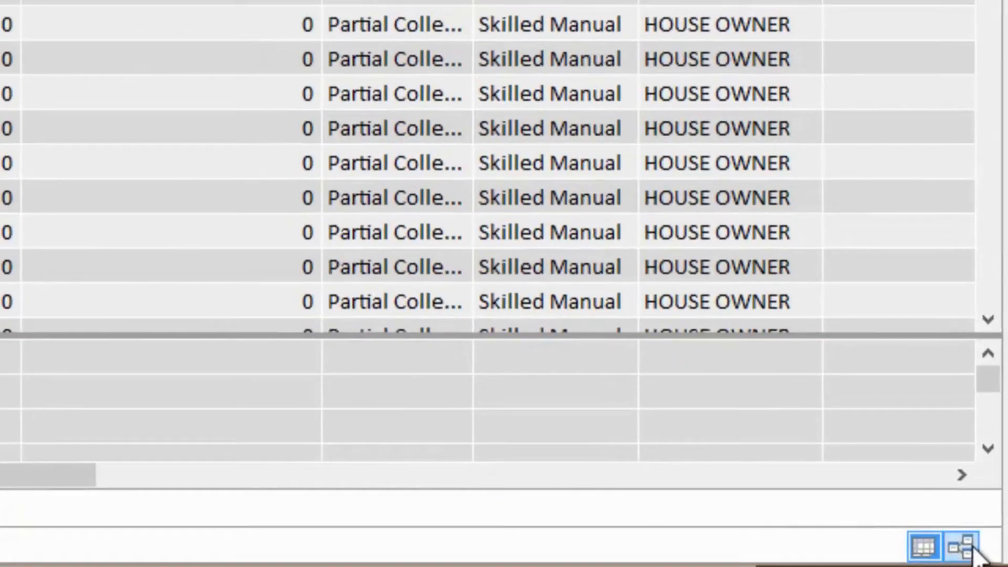
- Display the data model as a diagram of related tables and create a PivotTable on a new worksheet
{"action": "left_click", "coordinate": [970, 549]}
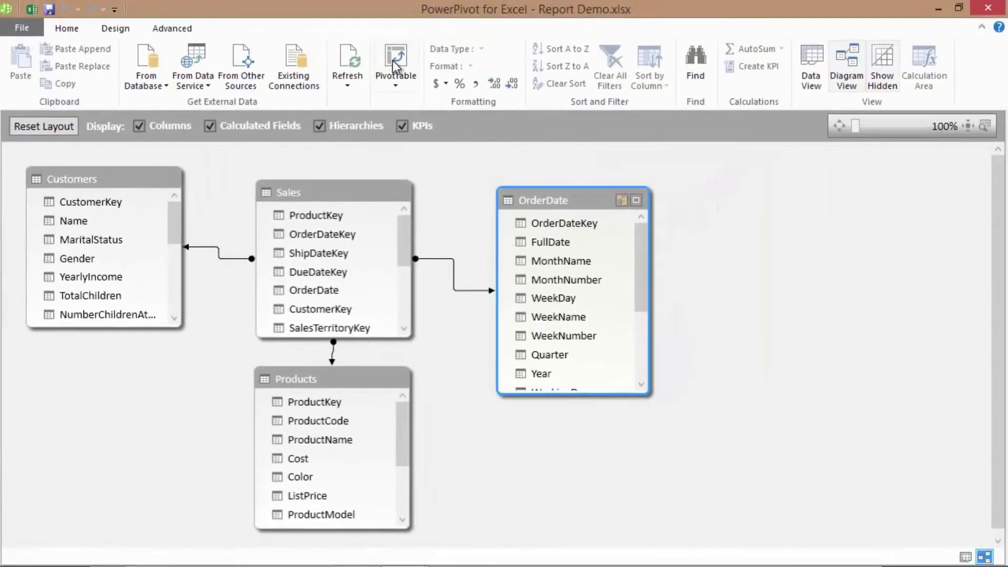
{"action": "left_click", "coordinate": [392, 60]}
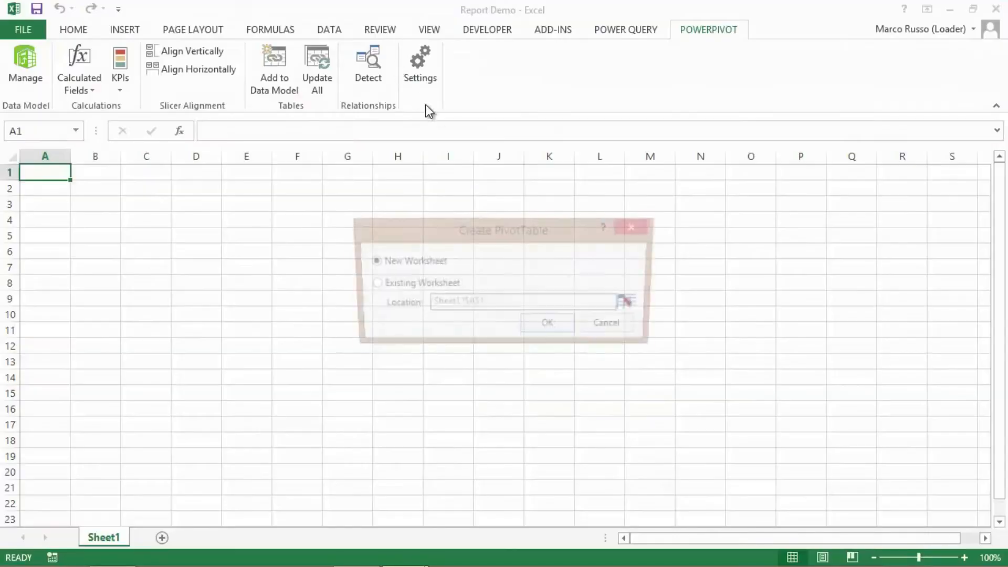
{"action": "left_click", "coordinate": [545, 327]}
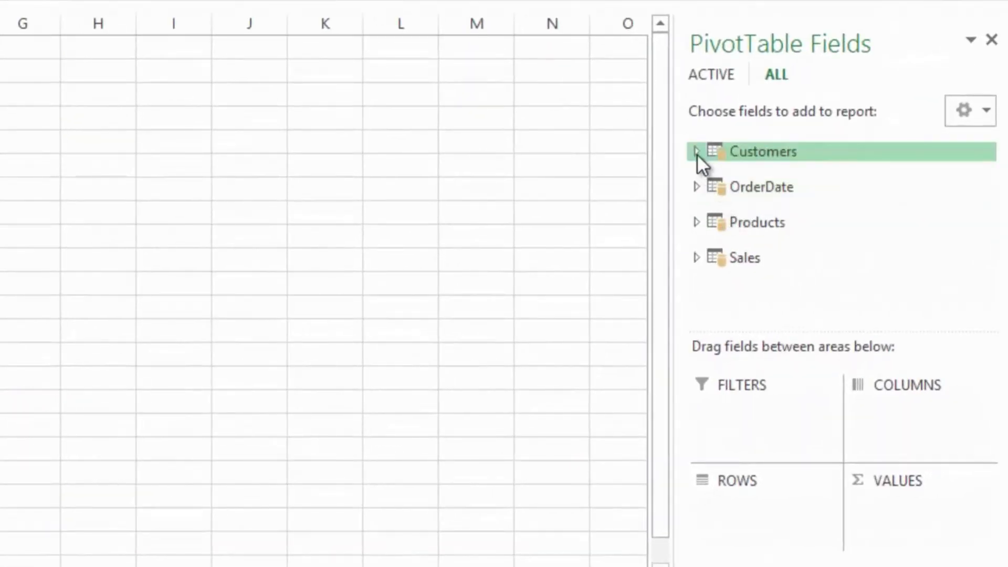
- Add the CountryName field from the Customers table to the PivotTable rows
{"action": "left_click", "coordinate": [696, 151]}
{"action": "left_click_drag", "start_coordinate": [802, 246], "coordinate": [764, 533]}
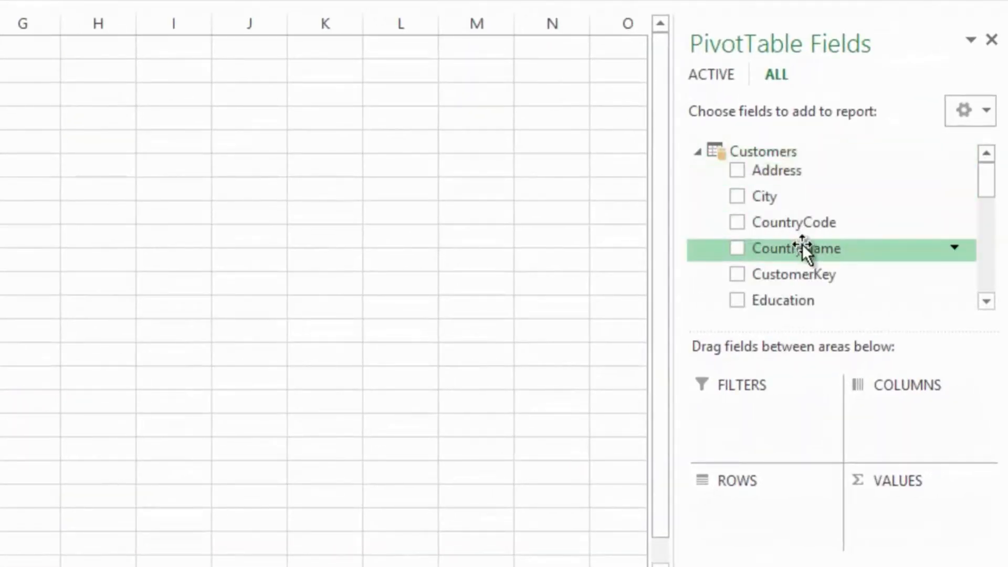
{"action": "left_click_drag", "start_coordinate": [901, 502], "coordinate": [898, 497]}
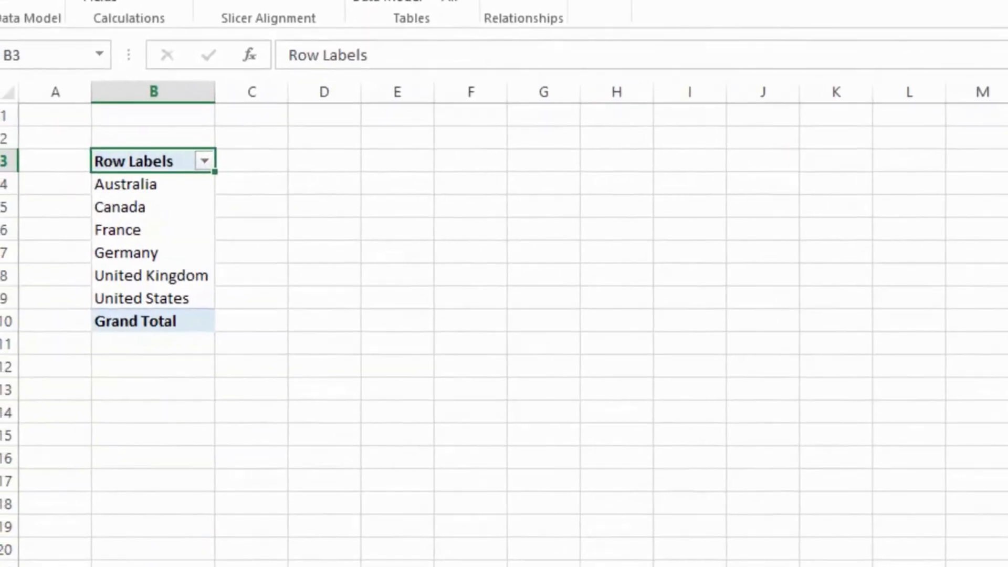
- Add SalesAmount from the Sales table as PivotTable values and the OrderDate year hierarchy as columns
{"action": "left_click_drag", "start_coordinate": [981, 170], "coordinate": [981, 261]}
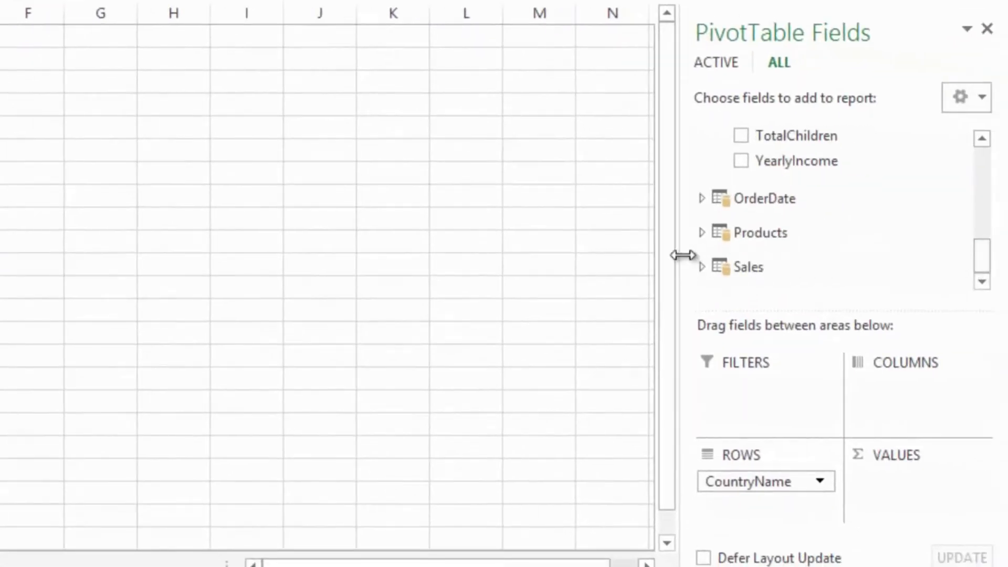
{"action": "left_click", "coordinate": [698, 267]}
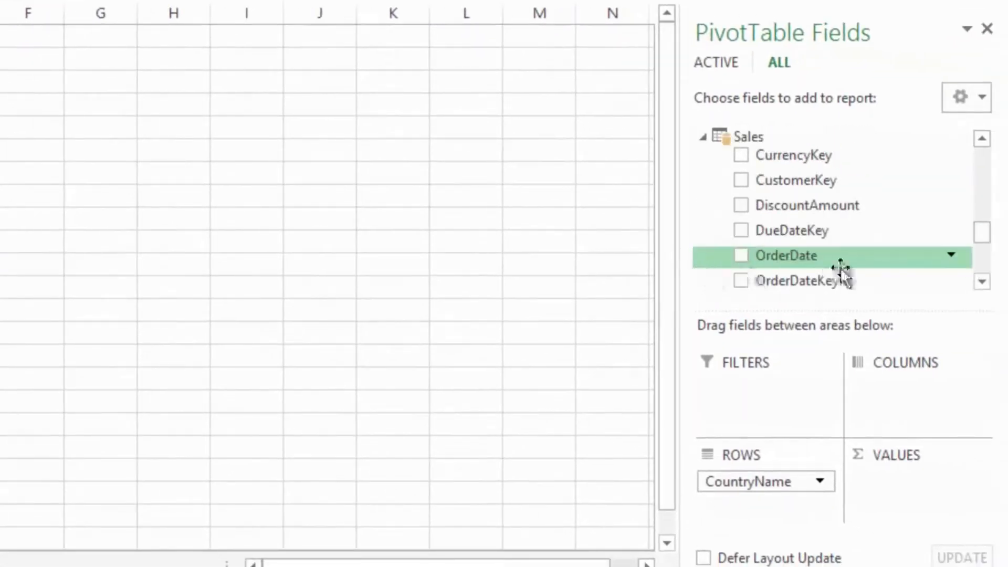
{"action": "mouse_move", "coordinate": [983, 236]}
{"action": "left_mouse_down"}
{"action": "mouse_move", "coordinate": [984, 260]}
{"action": "mouse_move", "coordinate": [968, 247]}
{"action": "left_mouse_up"}
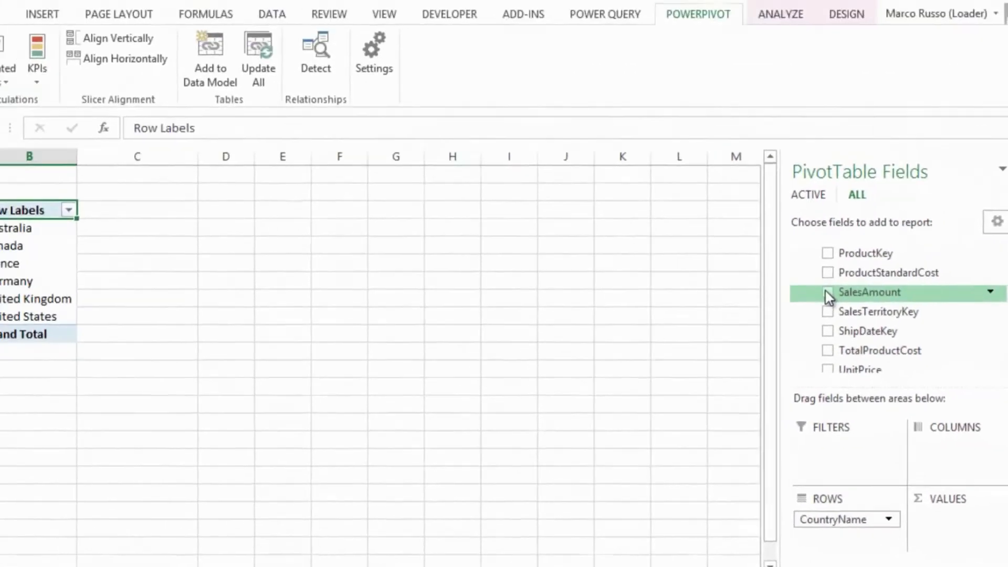
{"action": "left_click", "coordinate": [740, 188]}
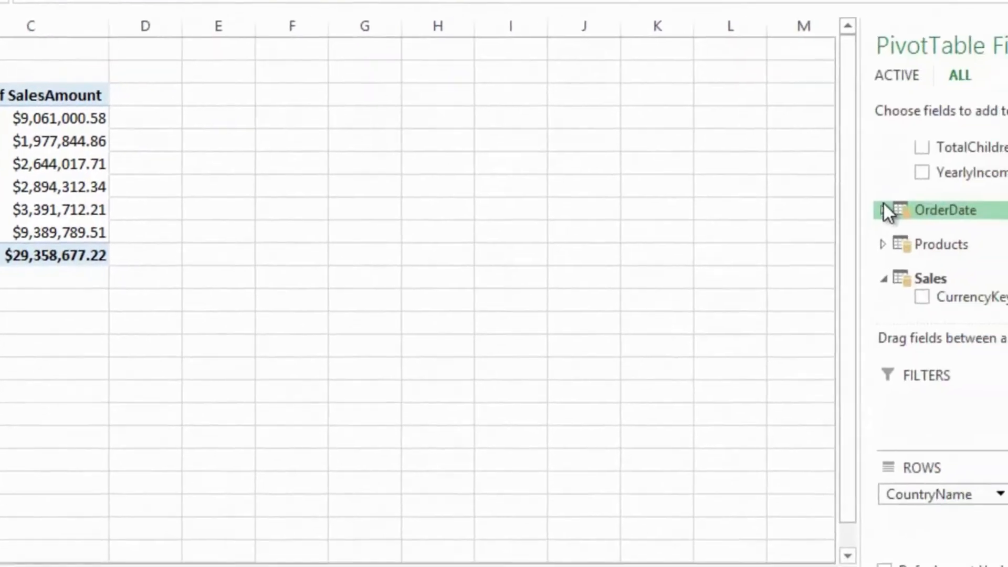
{"action": "left_click", "coordinate": [896, 208]}
{"action": "left_click_drag", "start_coordinate": [754, 191], "coordinate": [903, 355]}
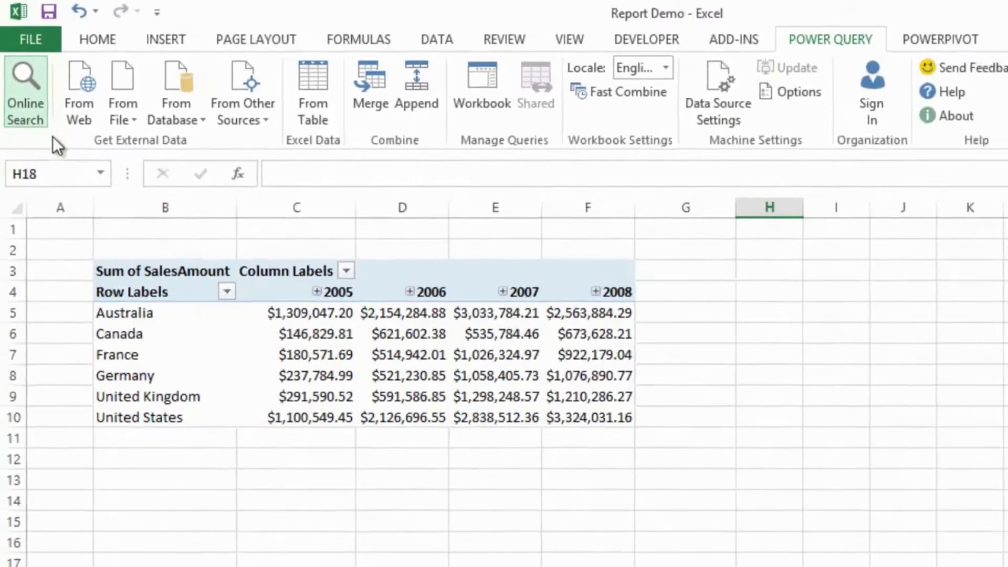
- Run a Power Query online search for "Population Country"
{"action": "left_click", "coordinate": [35, 107]}
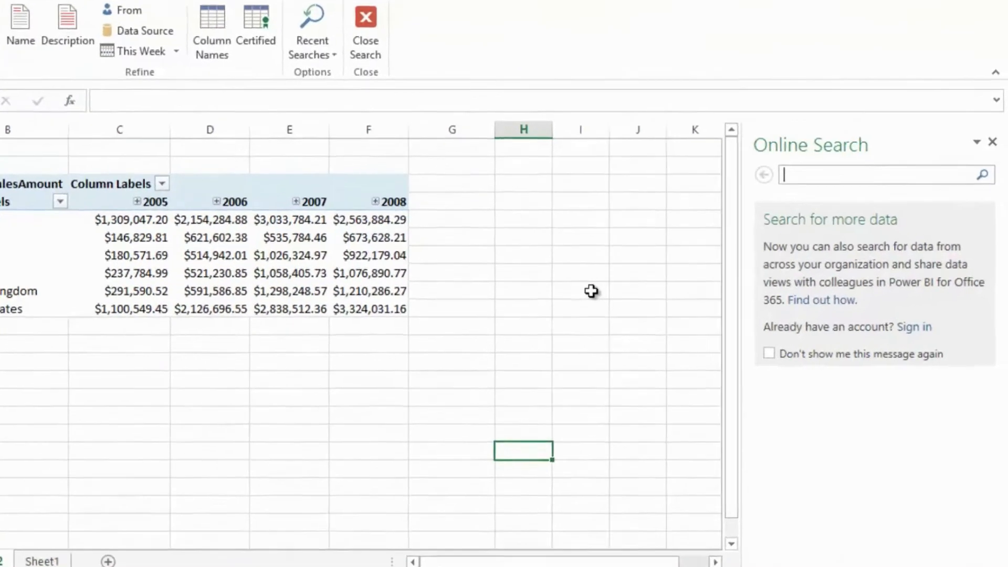
{"action": "type", "text": "Population Country"}
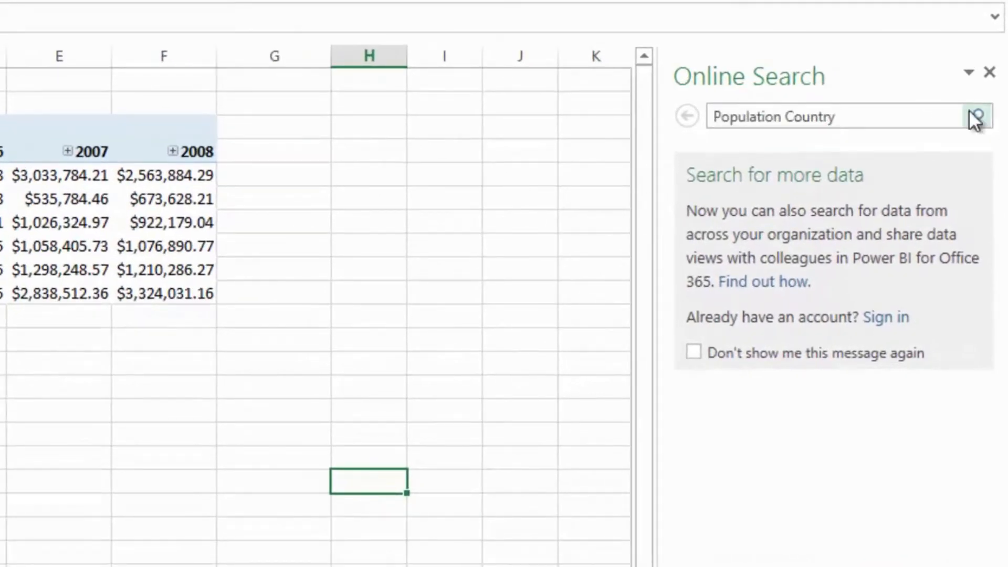
{"action": "left_click", "coordinate": [975, 115]}
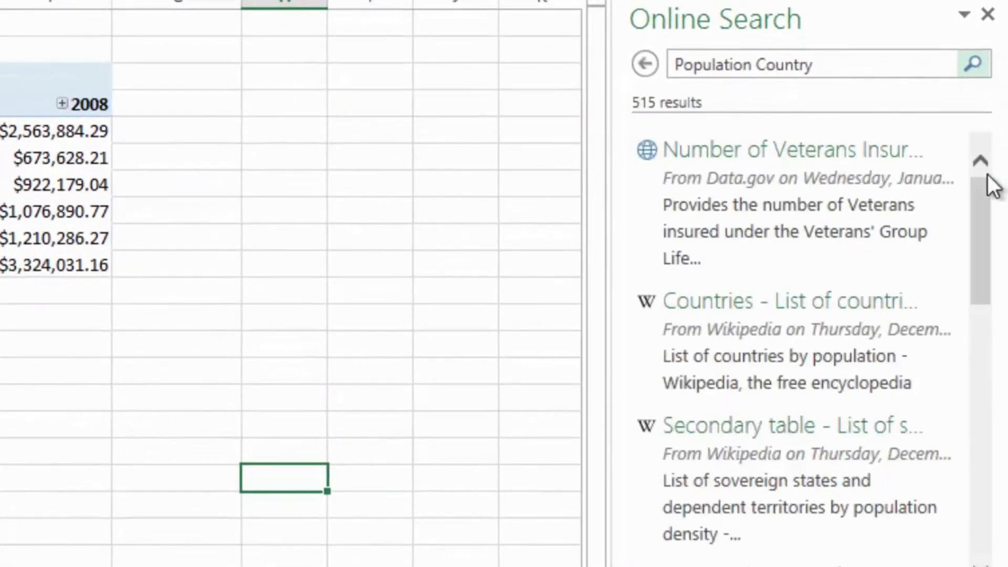
- Preview the Wikipedia result "Countries - List of countries by population" and open it for editing in the query editor
{"action": "mouse_move", "coordinate": [807, 309]}
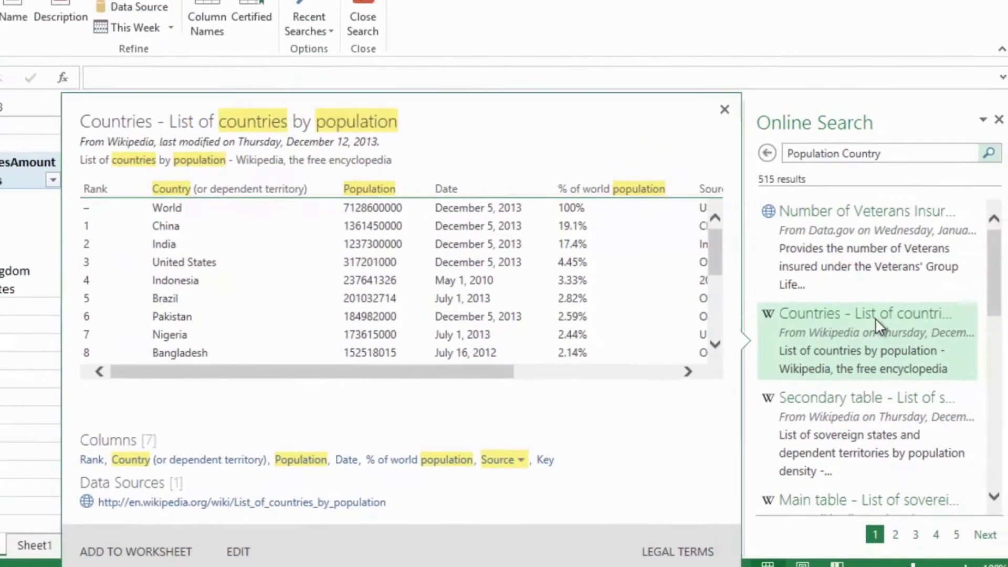
{"action": "left_click", "coordinate": [874, 317]}
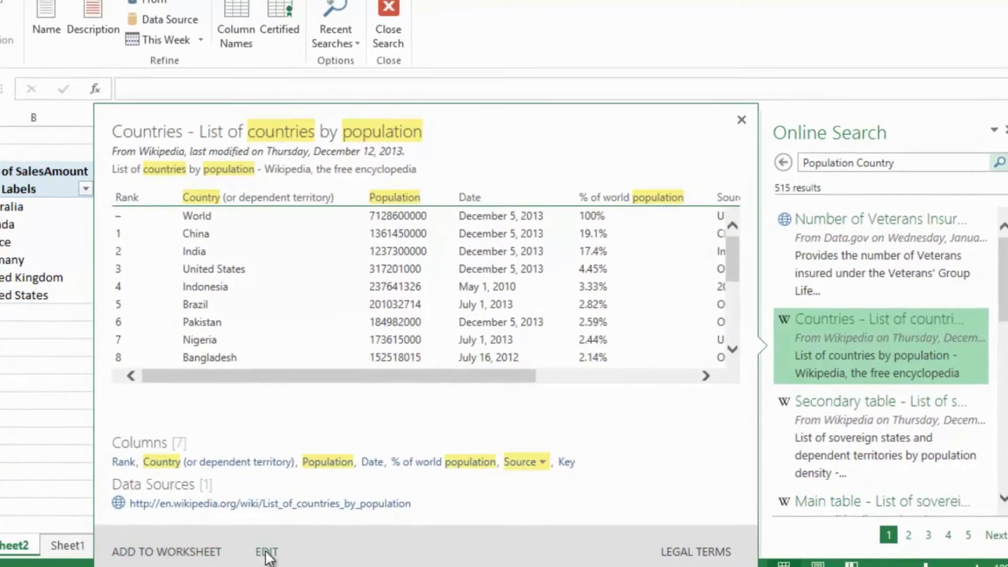
{"action": "left_click", "coordinate": [267, 552]}
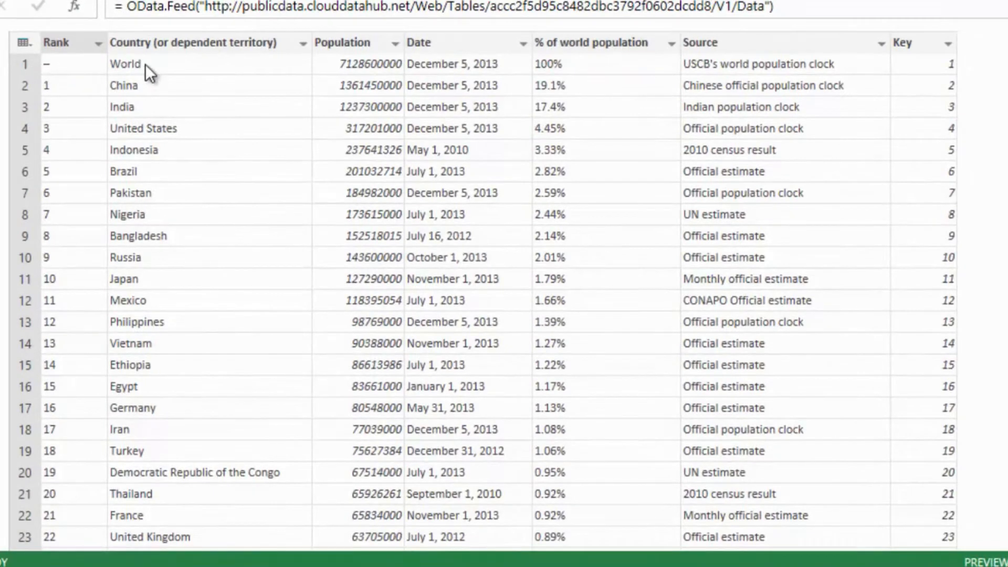
- Filter the country column to exclude rows whose value equals World
{"action": "right_click", "coordinate": [145, 64]}
{"action": "mouse_move", "coordinate": [190, 77]}
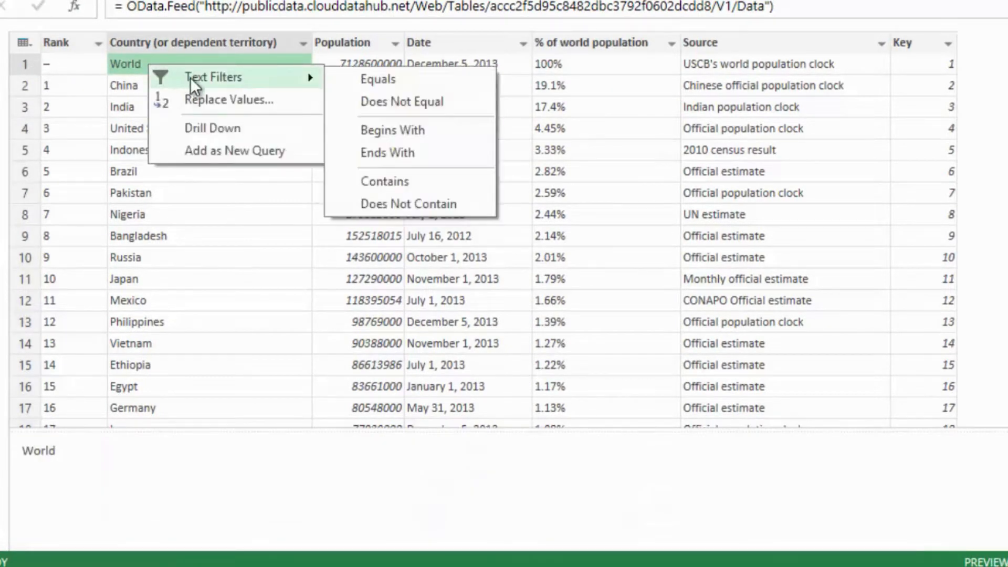
{"action": "left_click", "coordinate": [421, 99]}
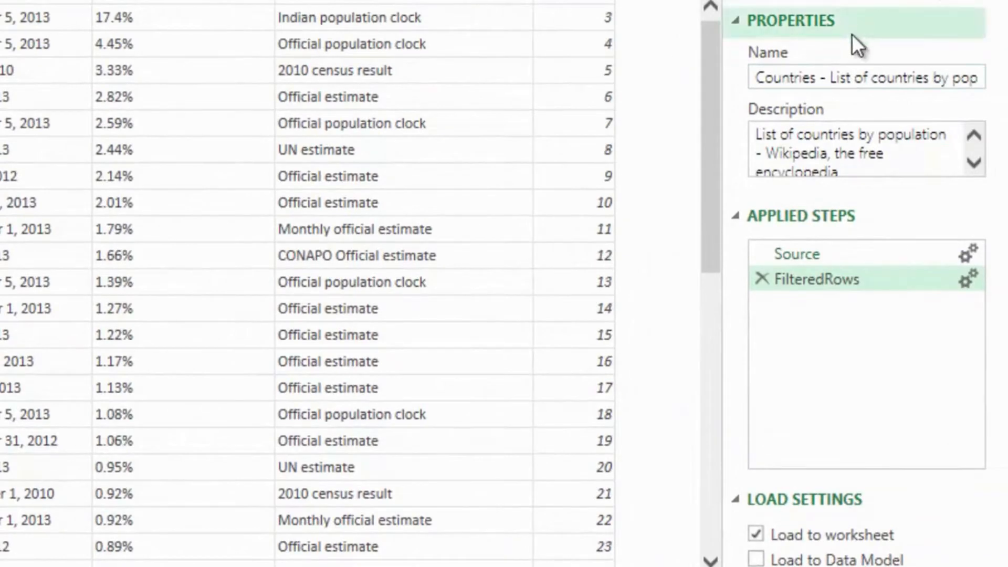
- Rename the query as Population
{"action": "left_click", "coordinate": [849, 78]}
{"action": "key", "text": "ctrl+a"}
{"action": "type", "text": "Population"}
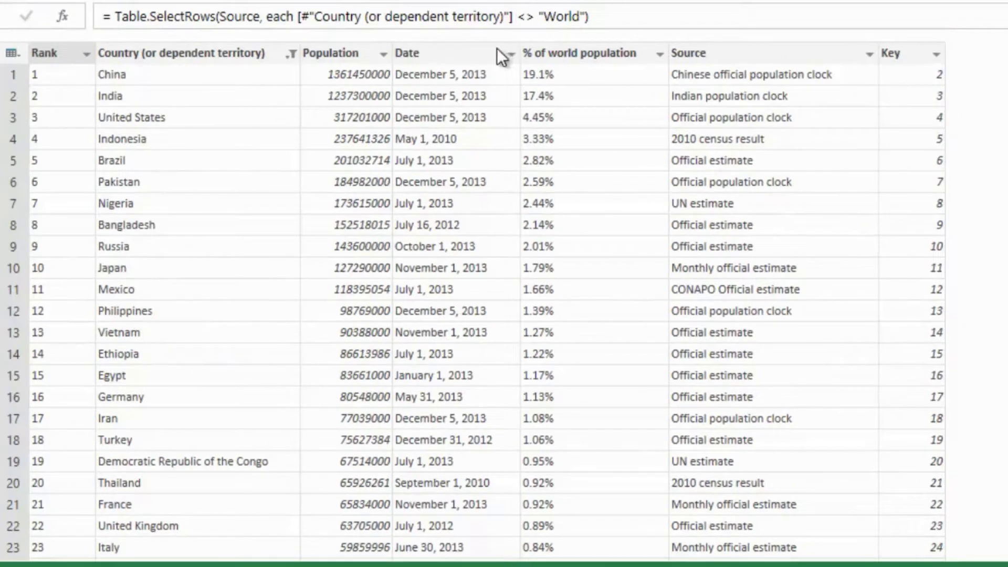
- Remove the Date, % of world population, Source, Key and Rank columns from the query
{"action": "left_click", "coordinate": [471, 50]}
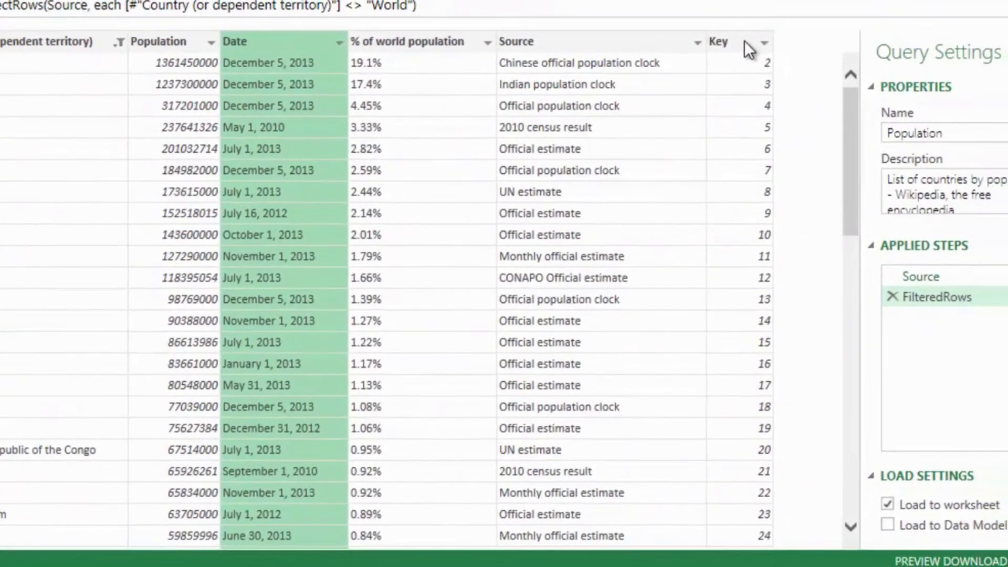
{"action": "left_click", "coordinate": [749, 47], "text": "shift"}
{"action": "right_click", "coordinate": [744, 43]}
{"action": "left_click", "coordinate": [763, 53]}
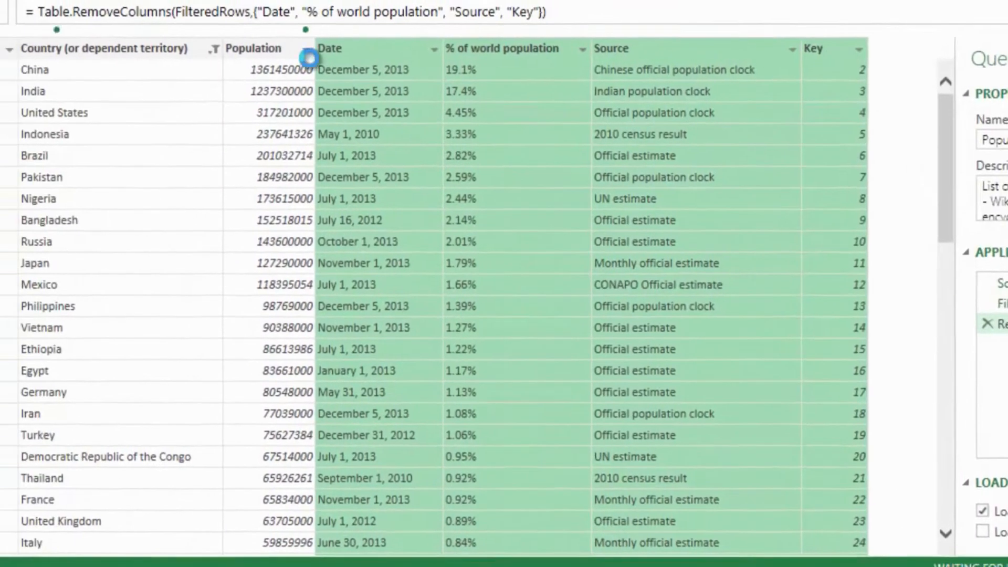
{"action": "right_click", "coordinate": [75, 54]}
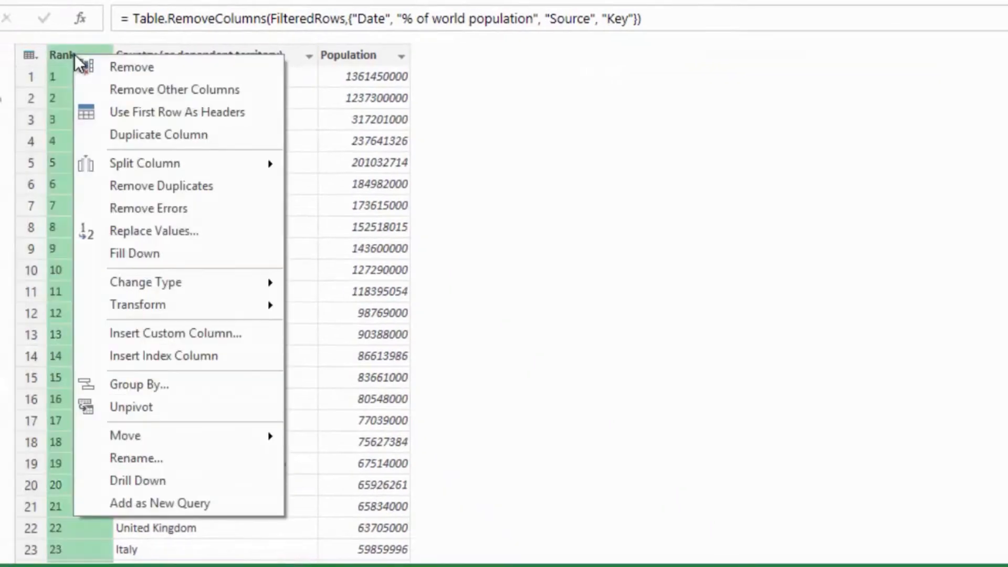
{"action": "left_click", "coordinate": [133, 68]}
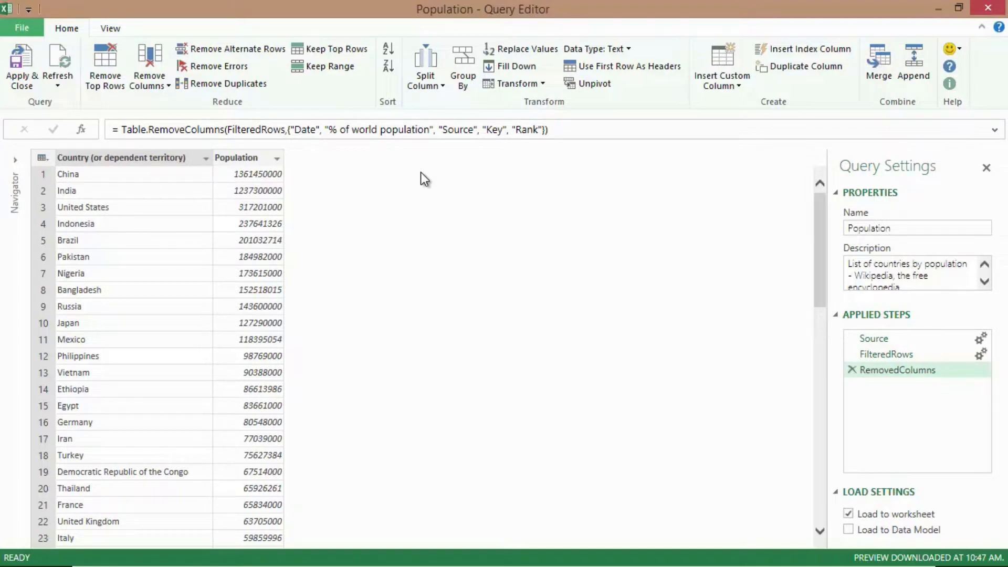
- Rename the "Country (or dependent territory)" column as Country
{"action": "right_click", "coordinate": [179, 160]}
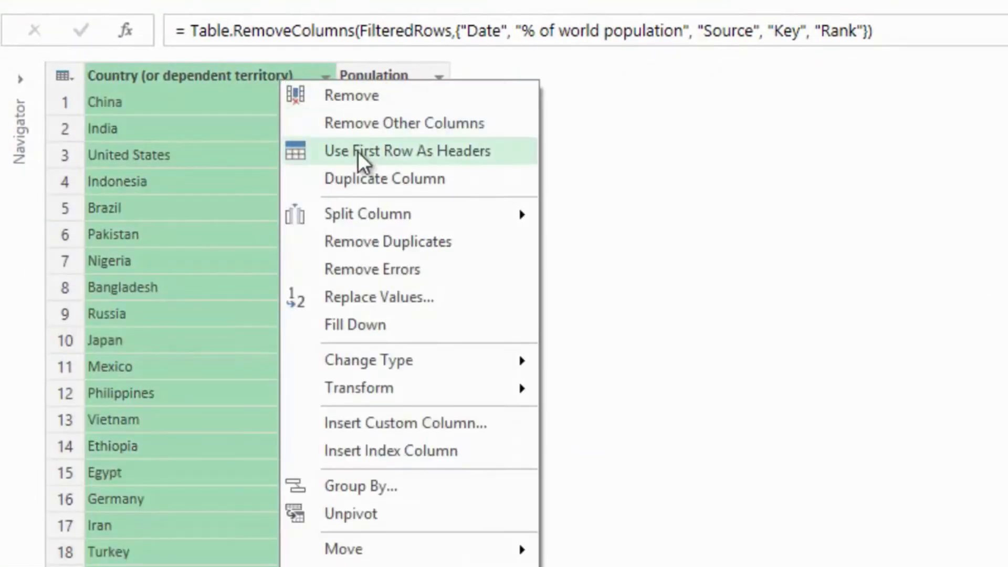
{"action": "left_click", "coordinate": [420, 428]}
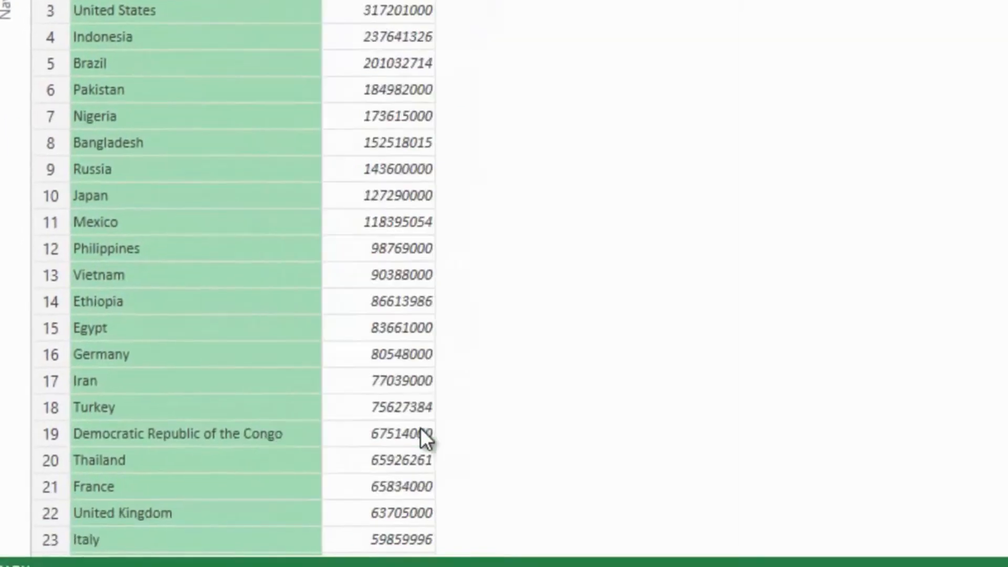
{"action": "type", "text": "Country"}
{"action": "key", "text": "Return"}
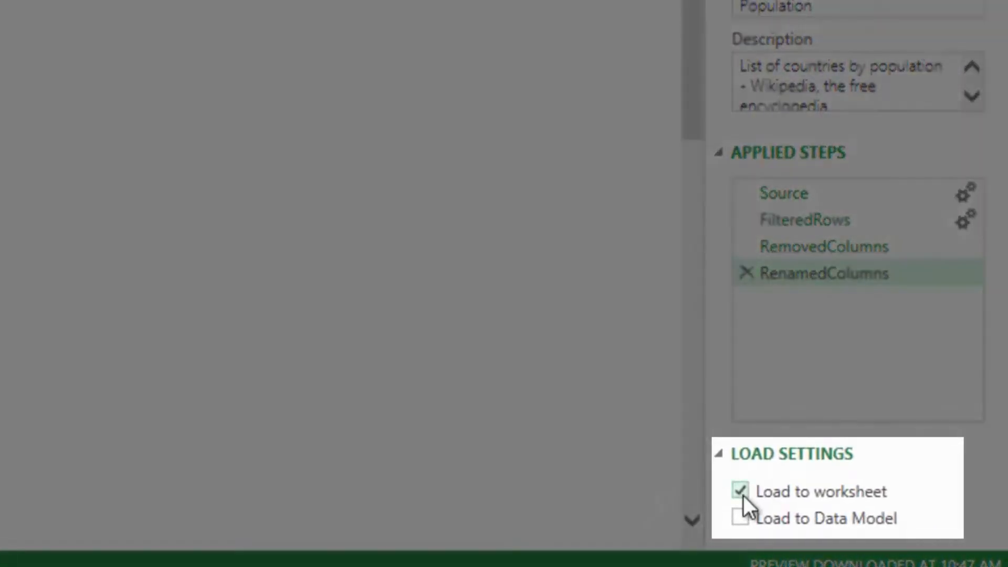
- Load the Population query only to the Data Model, not to the worksheet, and apply the query
{"action": "left_click", "coordinate": [741, 518]}
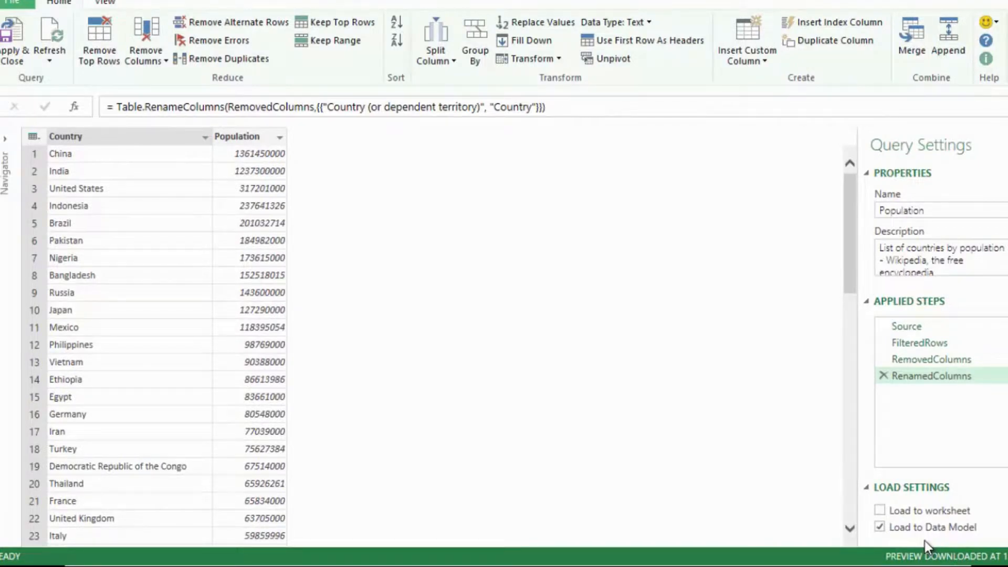
{"action": "left_click", "coordinate": [22, 31]}
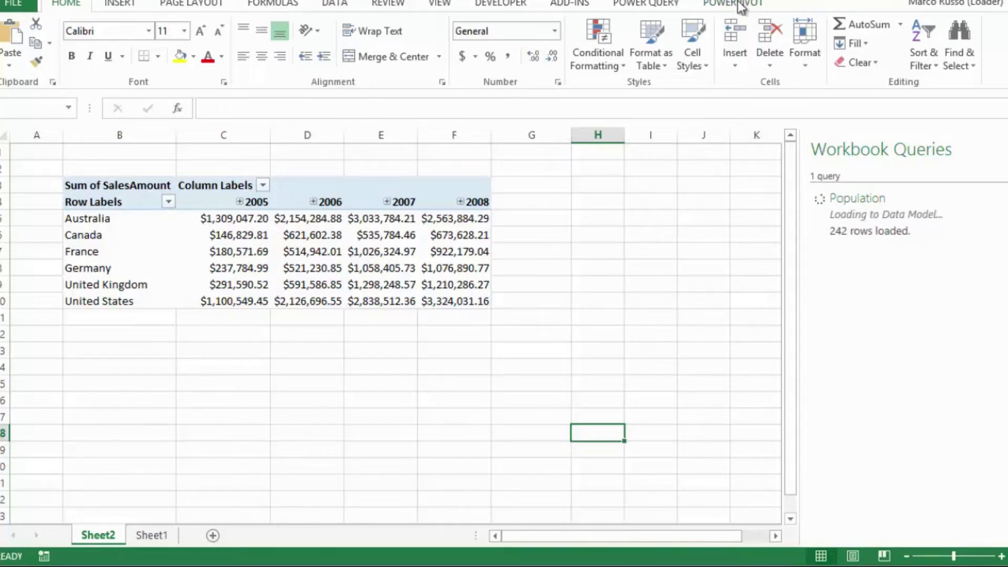
- Open the PowerPivot data model in Diagram View and place the Population table below the Customers table
{"action": "left_click", "coordinate": [740, 6]}
{"action": "left_click", "coordinate": [17, 34]}
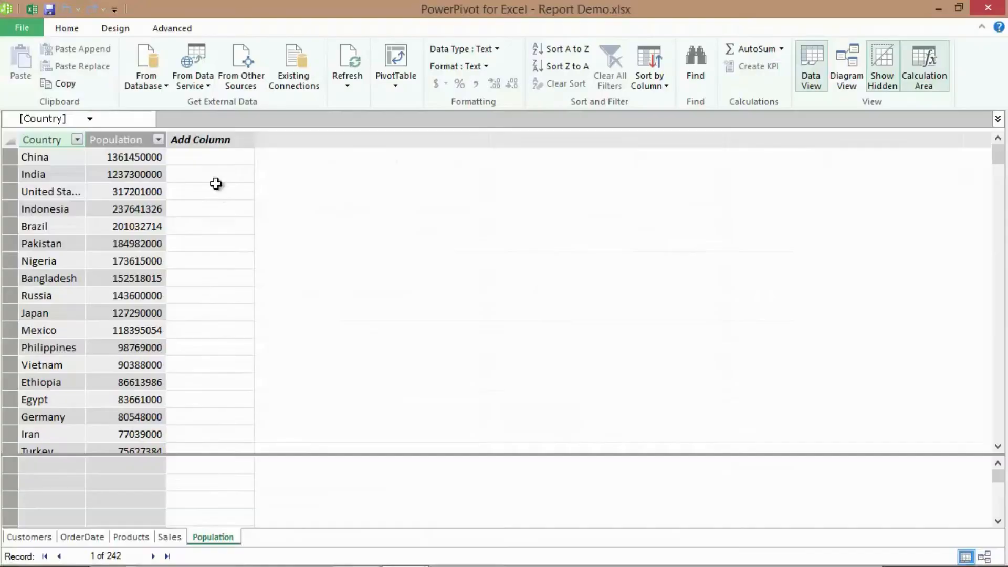
{"action": "left_click", "coordinate": [984, 557]}
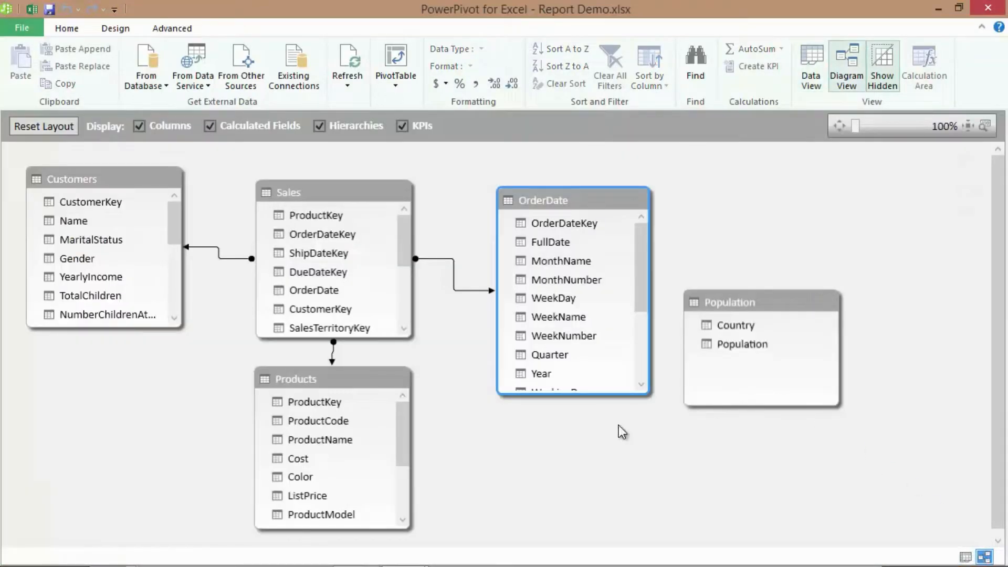
{"action": "left_click_drag", "start_coordinate": [771, 304], "coordinate": [130, 398]}
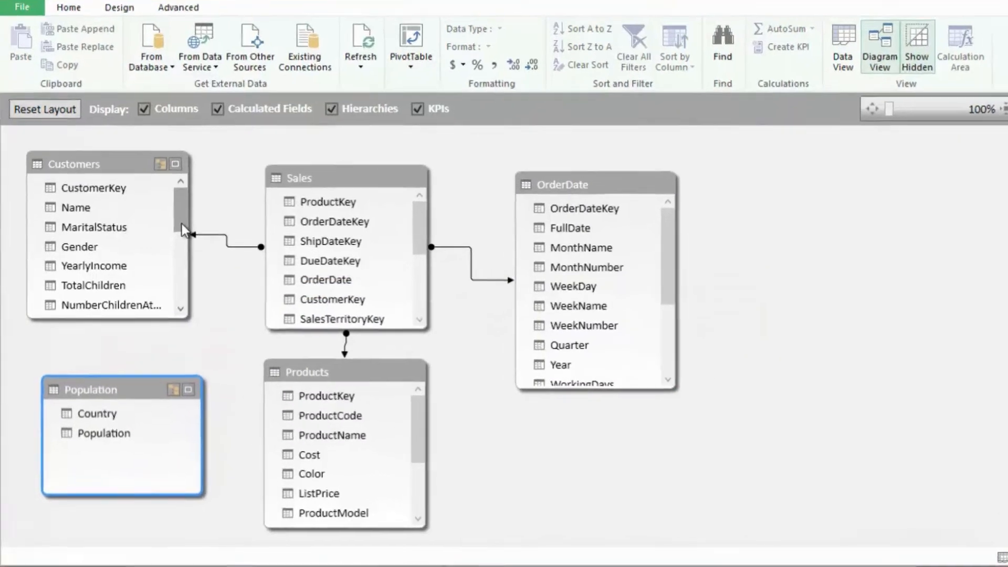
- Create a relationship by country between the Customers table and the Population table
{"action": "left_click_drag", "start_coordinate": [175, 236], "coordinate": [176, 245]}
{"action": "left_click_drag", "start_coordinate": [207, 186], "coordinate": [213, 249]}
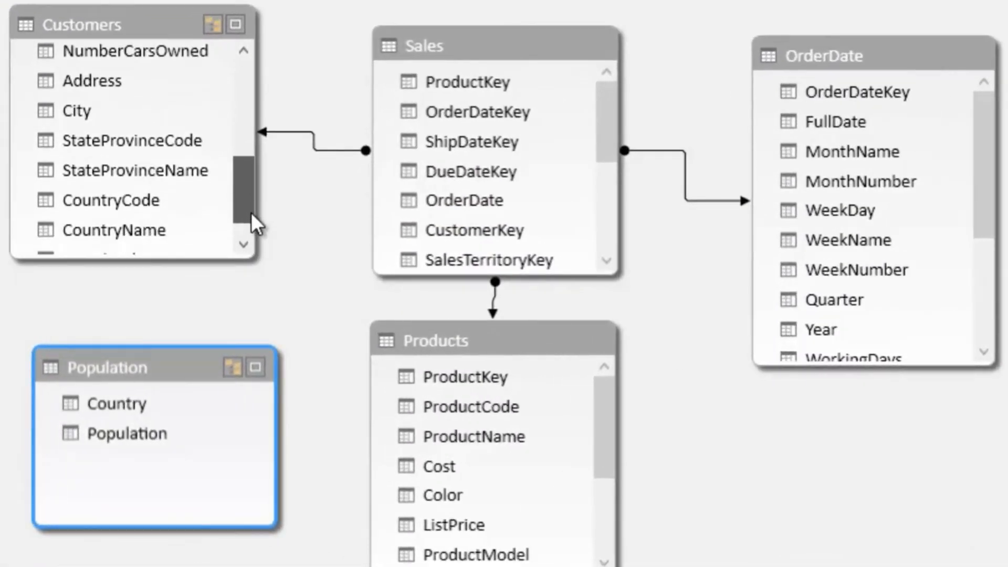
{"action": "left_click_drag", "start_coordinate": [250, 213], "coordinate": [247, 226]}
{"action": "left_click_drag", "start_coordinate": [150, 200], "coordinate": [140, 399]}
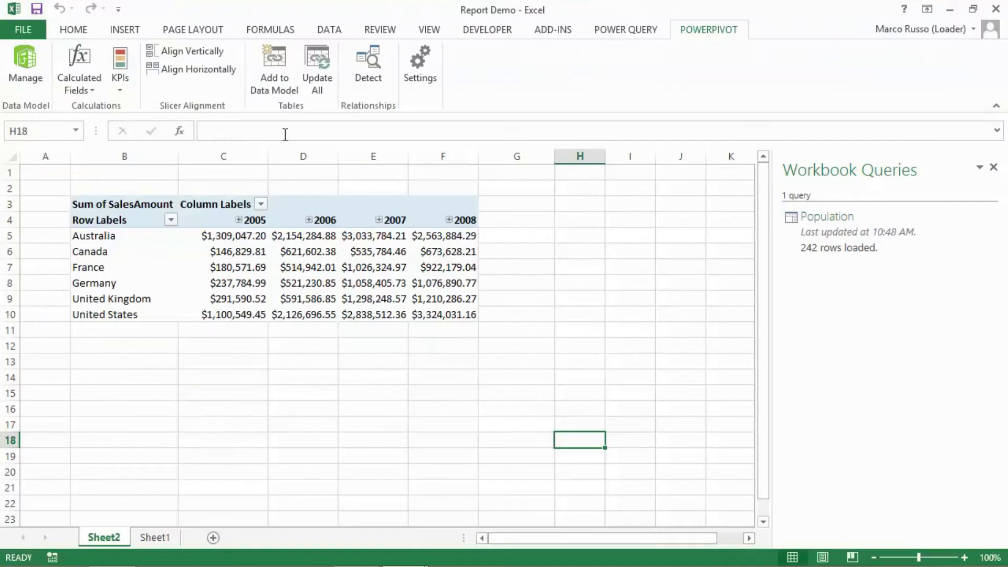
- Replace CountryName in the PivotTable rows with Country from the Population table and add the Population field to the values
{"action": "left_click", "coordinate": [257, 254]}
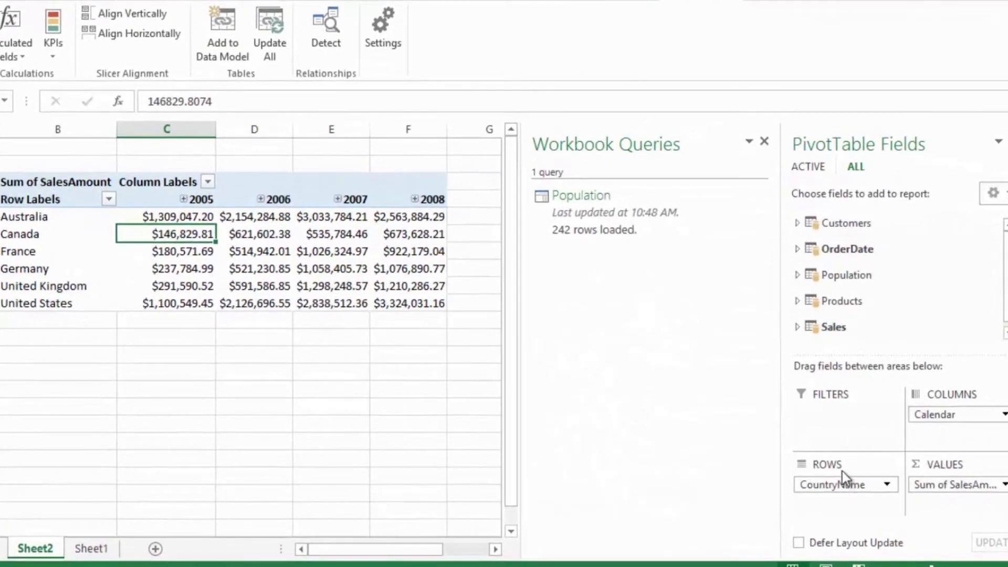
{"action": "left_click_drag", "start_coordinate": [841, 484], "coordinate": [927, 275]}
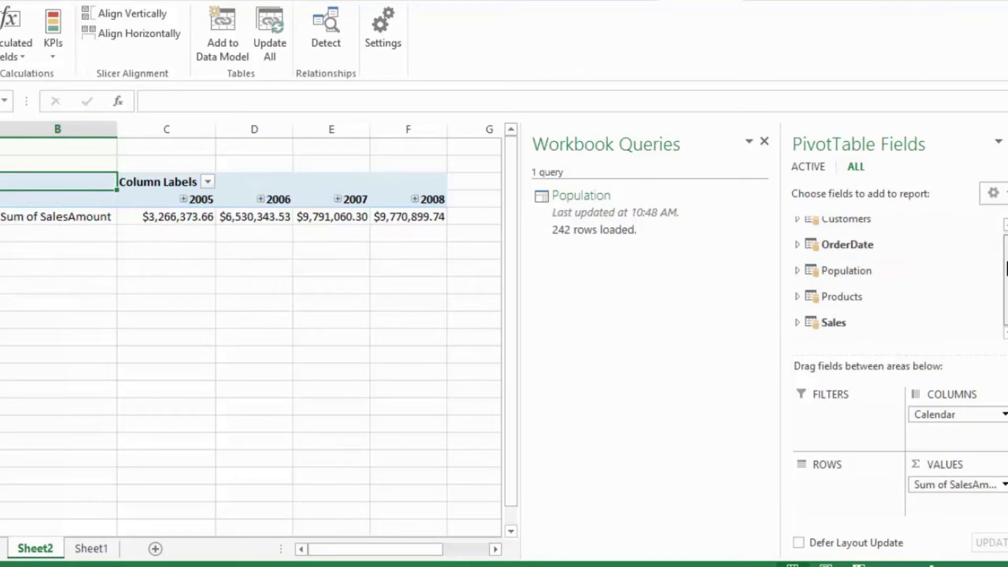
{"action": "left_click", "coordinate": [796, 268]}
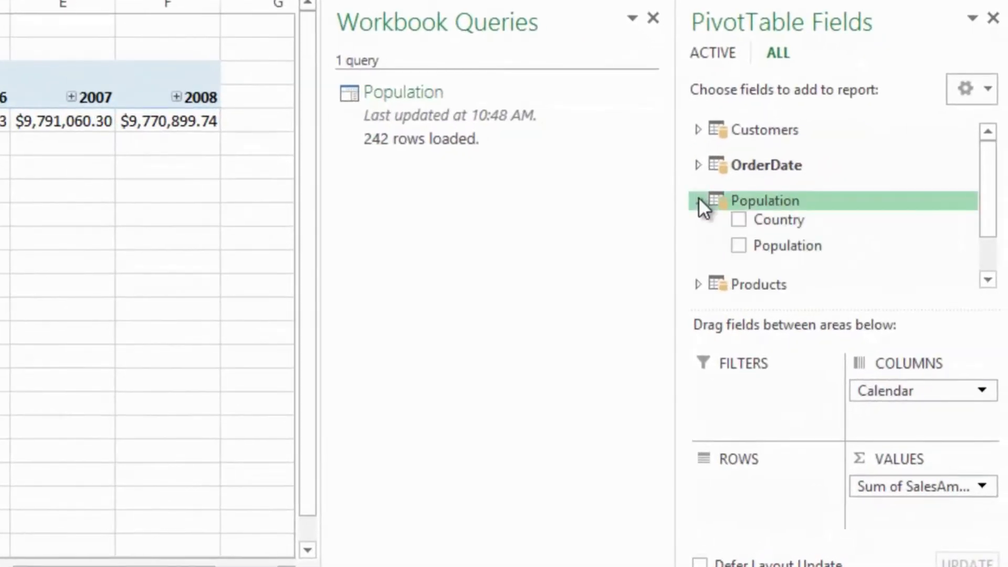
{"action": "left_click_drag", "start_coordinate": [792, 224], "coordinate": [751, 482]}
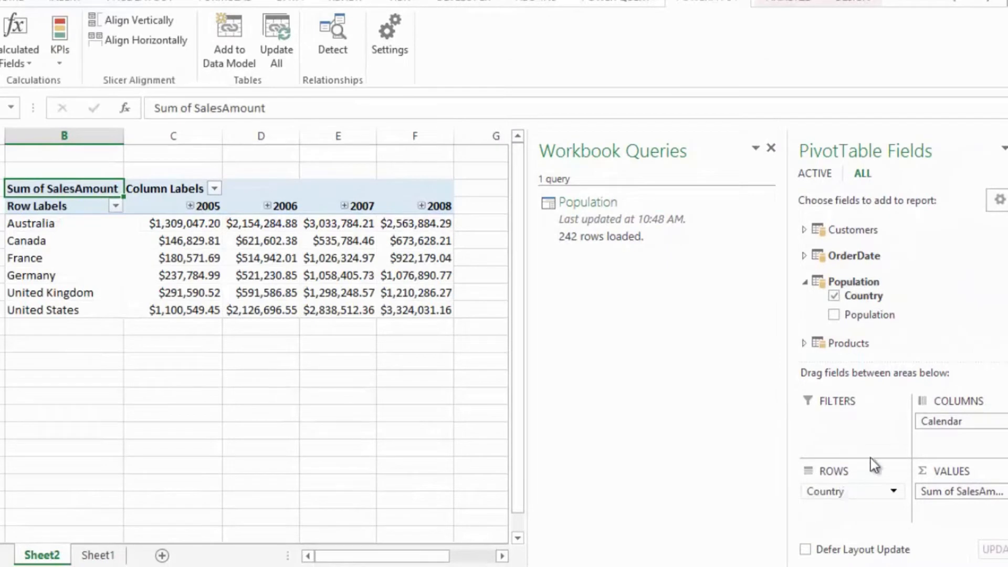
{"action": "left_click_drag", "start_coordinate": [878, 315], "coordinate": [940, 500]}
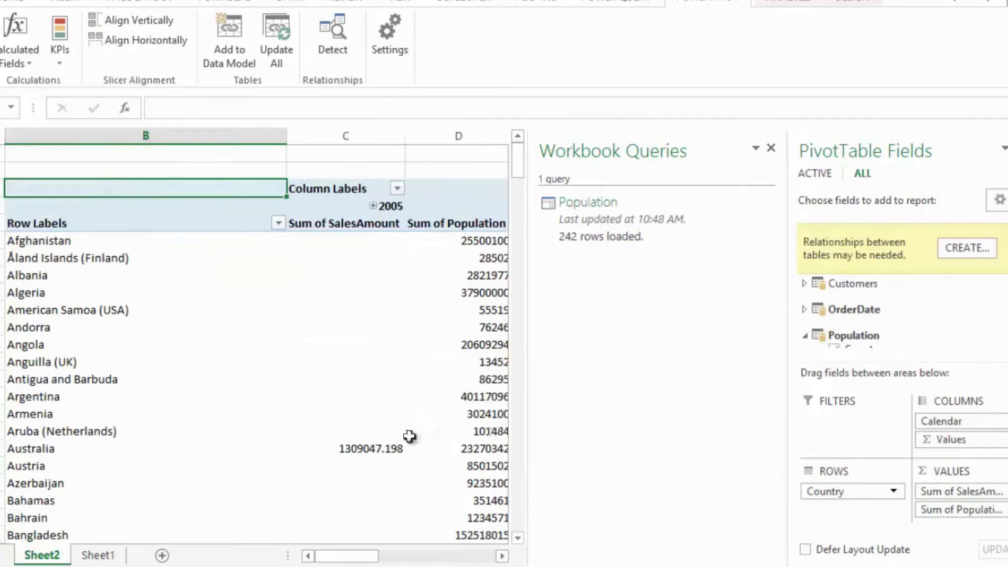
{"action": "mouse_move", "coordinate": [399, 442]}
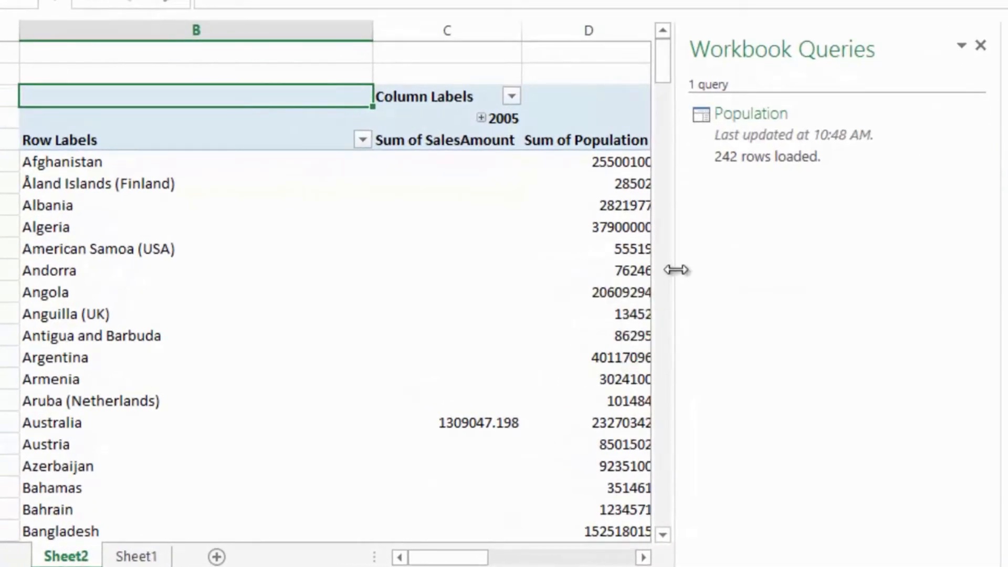
- Close the Workbook Queries pane and remove Sum of Population from the PivotTable values
{"action": "left_click", "coordinate": [980, 45]}
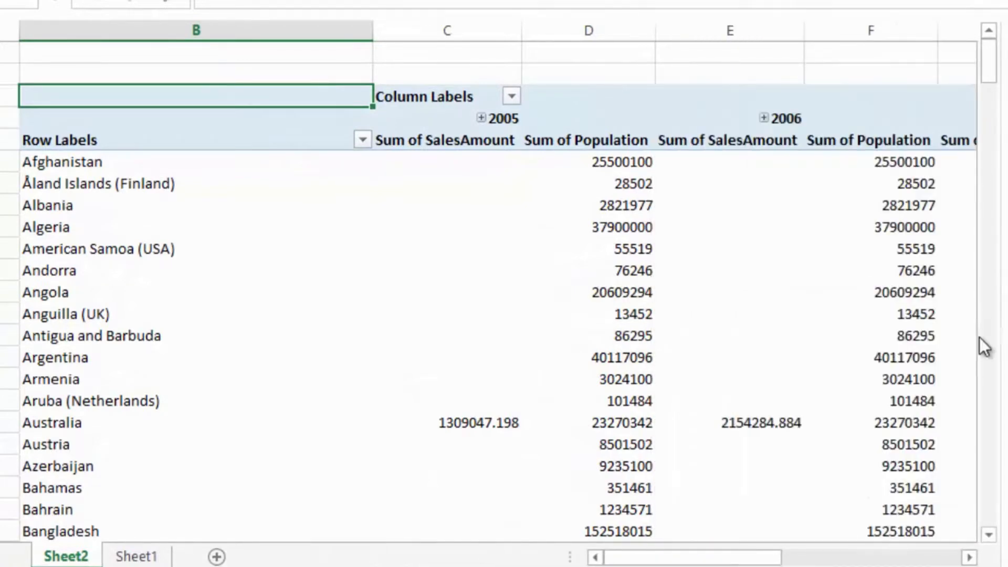
{"action": "mouse_move", "coordinate": [988, 75]}
{"action": "left_mouse_down"}
{"action": "mouse_move", "coordinate": [991, 208]}
{"action": "mouse_move", "coordinate": [991, 74]}
{"action": "left_mouse_up"}
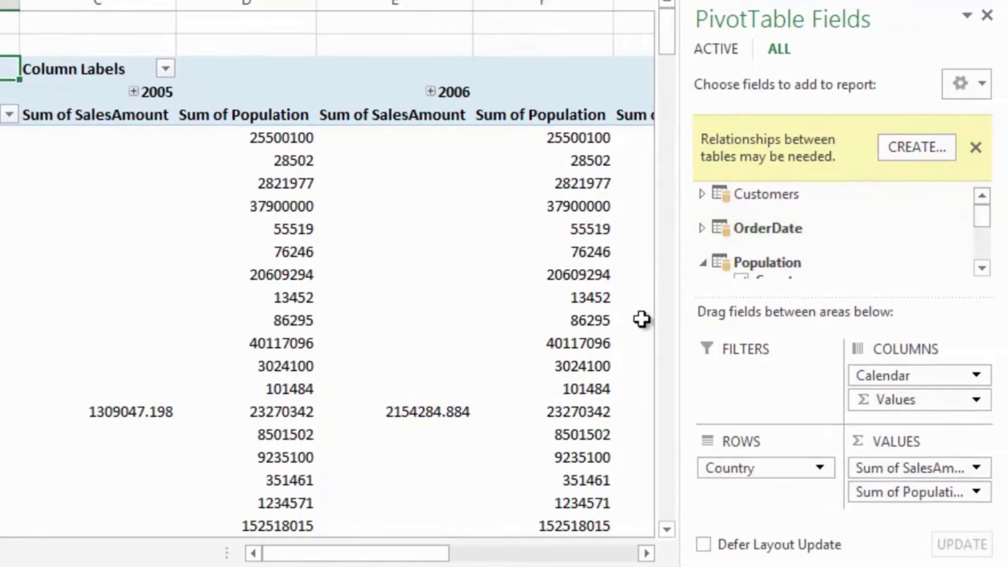
{"action": "left_click_drag", "start_coordinate": [936, 486], "coordinate": [839, 302]}
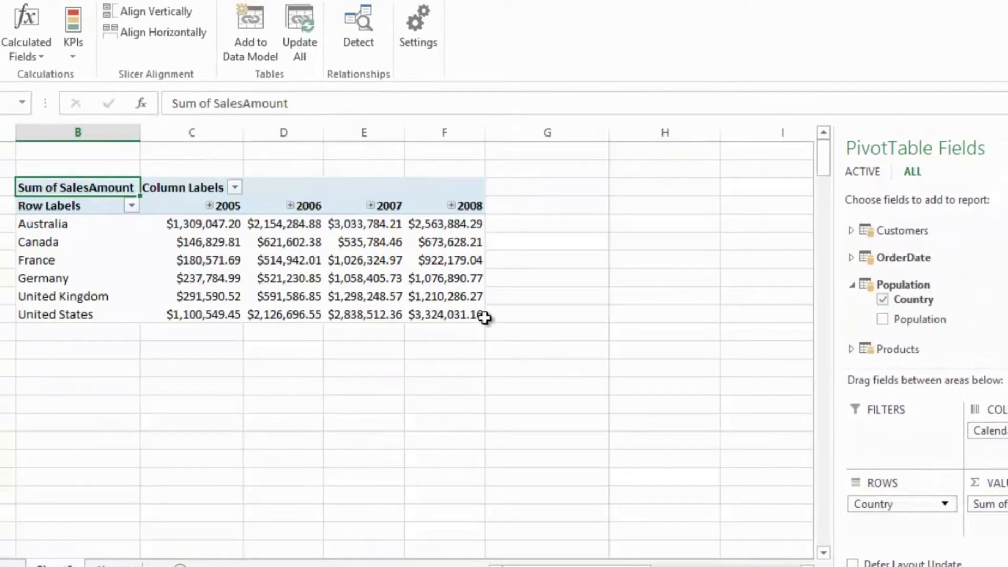
- Start a new calculated field in the Sales table and name it Sales Index
{"action": "left_click", "coordinate": [30, 52]}
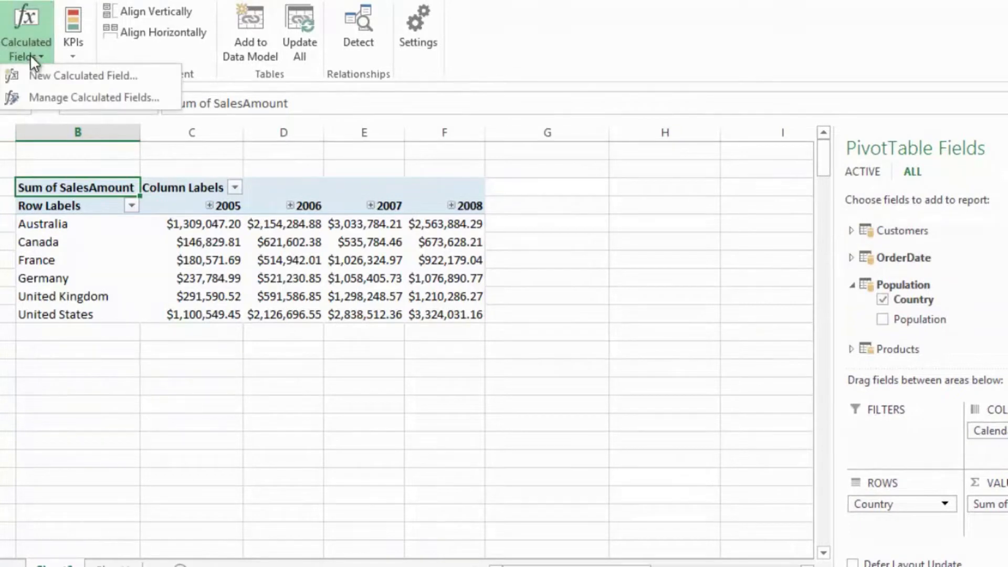
{"action": "left_click", "coordinate": [40, 76]}
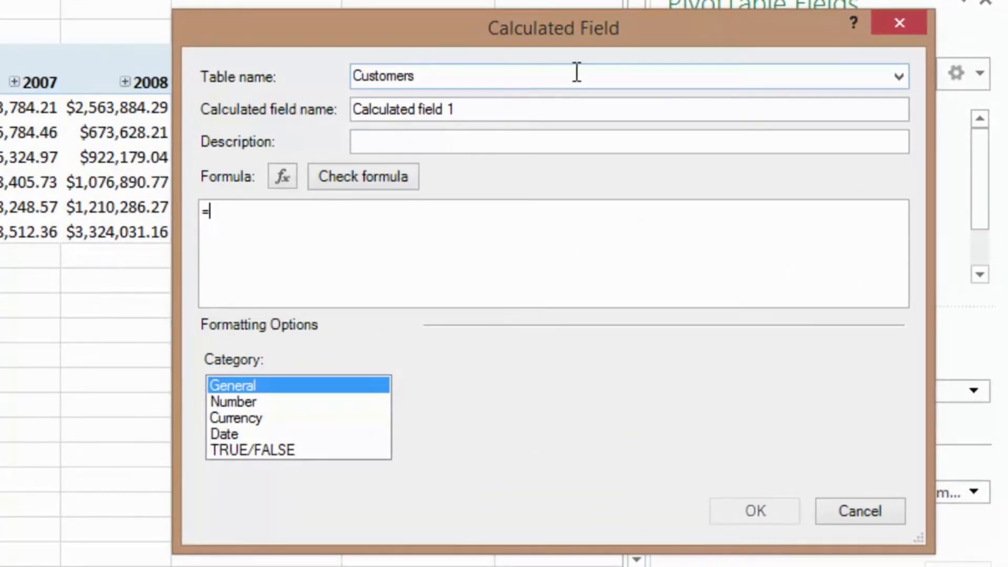
{"action": "left_click", "coordinate": [897, 78]}
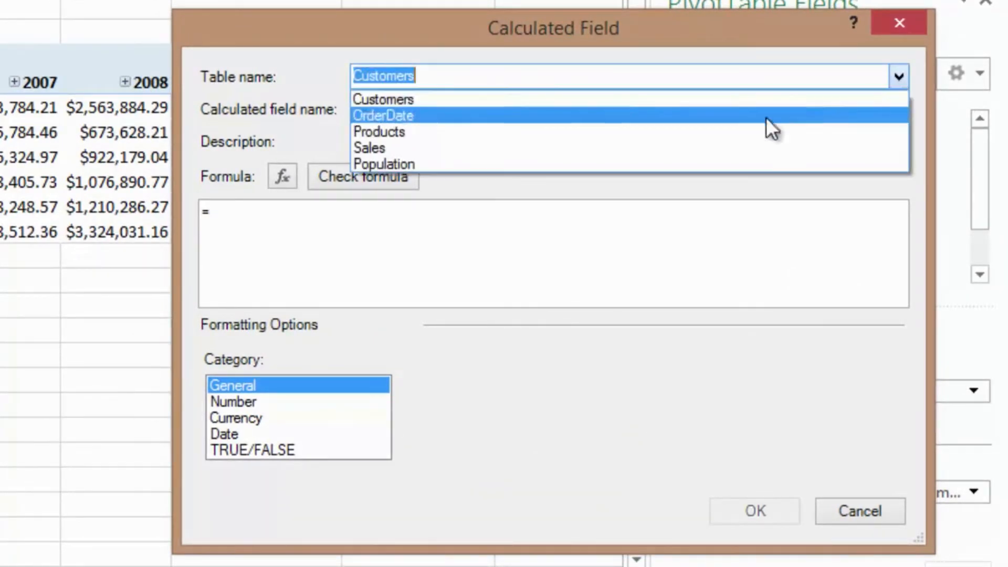
{"action": "left_click", "coordinate": [634, 152]}
{"action": "left_click_drag", "start_coordinate": [540, 110], "coordinate": [231, 148]}
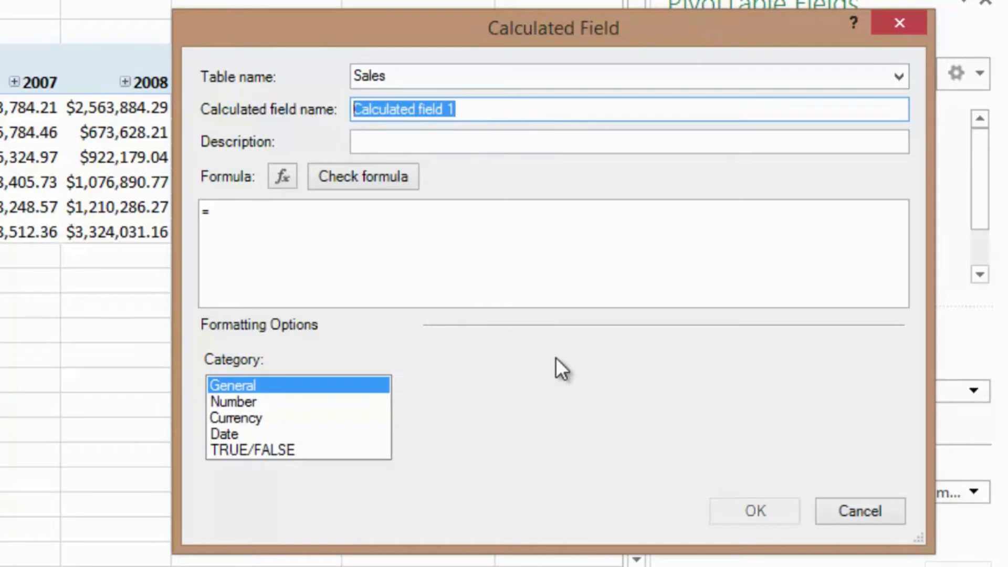
{"action": "type", "text": "Sales Index"}
- Enter the Sales Index formula =[Sum of SalesAmount] / [Sum of Population]
{"action": "left_click", "coordinate": [449, 268]}
{"action": "type", "text": "[Sum"}
{"action": "key", "text": "Down"}
{"action": "key", "text": "Tab"}
{"action": "type", "text": "/ "}
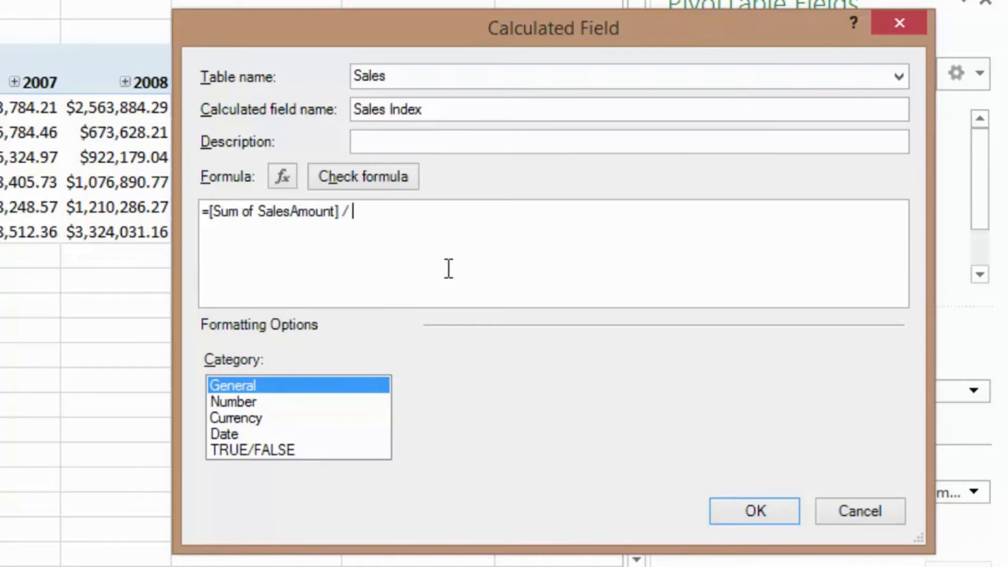
{"action": "type", "text": "[Sum"}
{"action": "key", "text": "Tab"}
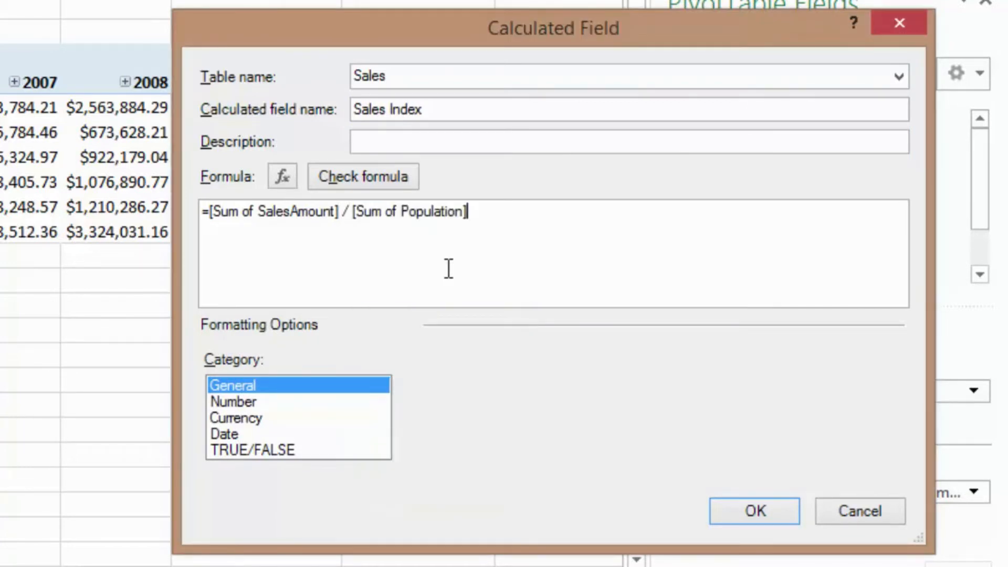
- Format Sales Index as currency with the $ symbol and 2 decimal places, and create the calculated field
{"action": "left_click", "coordinate": [257, 419]}
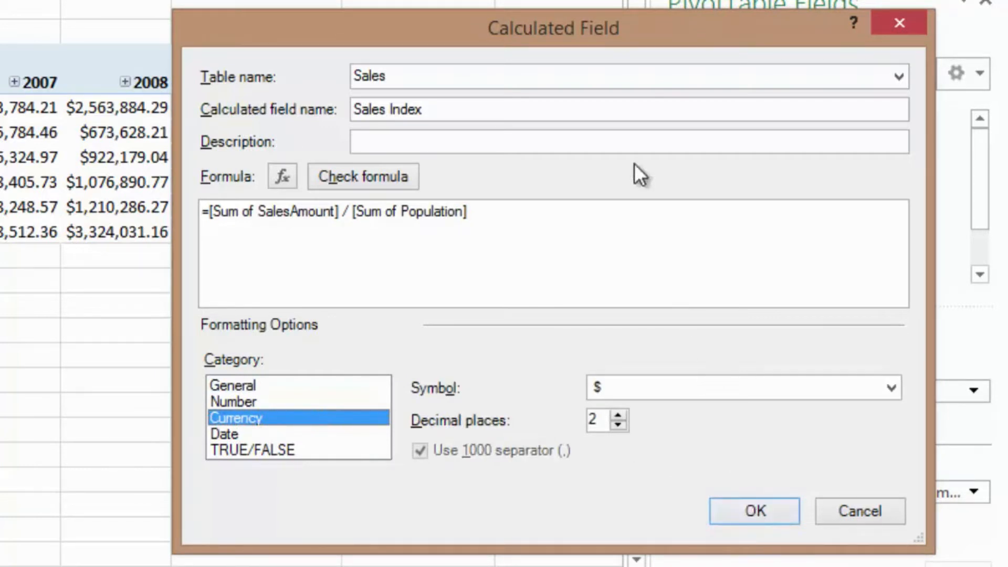
{"action": "type", "text": "000"}
{"action": "left_click", "coordinate": [768, 504]}
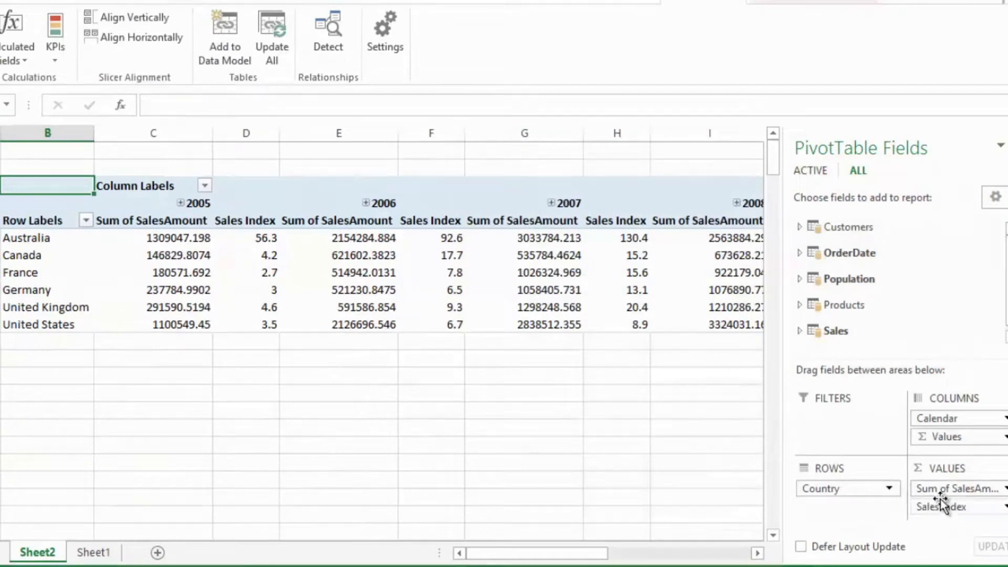
- Remove Sum of SalesAmount from the PivotTable values and start a new KPI based on Sales Index
{"action": "left_click_drag", "start_coordinate": [959, 493], "coordinate": [928, 288]}
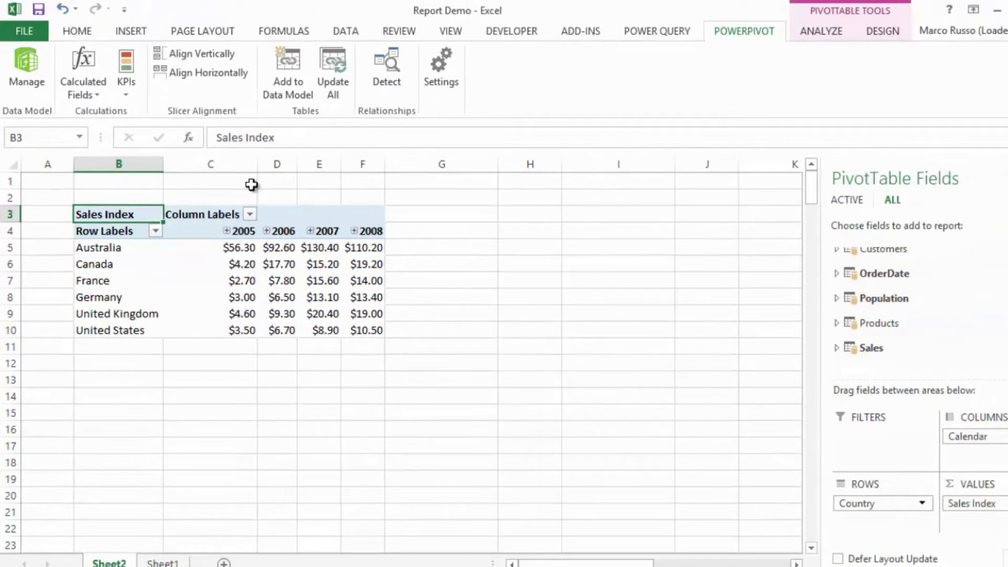
{"action": "left_click", "coordinate": [130, 101]}
{"action": "left_click", "coordinate": [144, 119]}
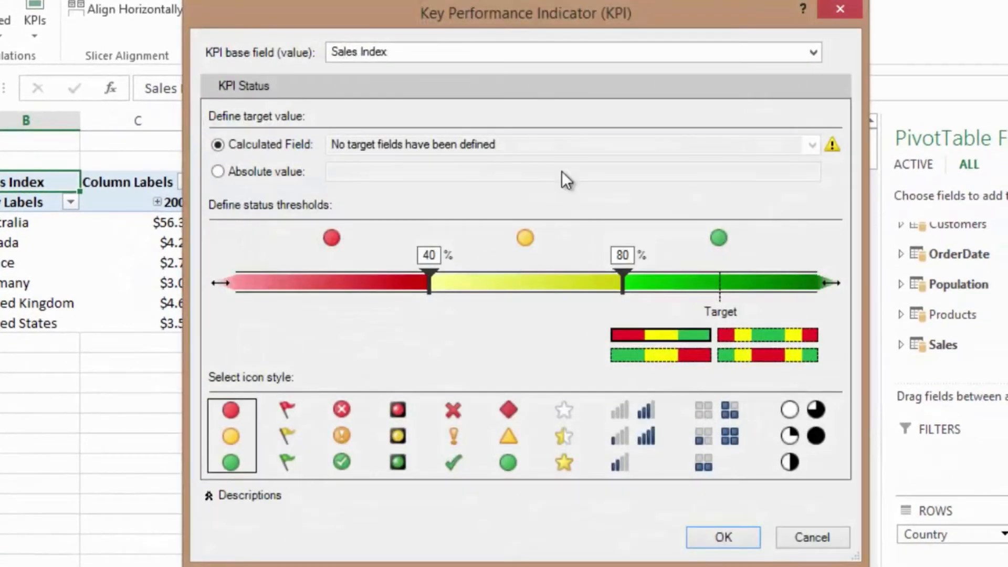
{"action": "left_click_drag", "start_coordinate": [598, 21], "coordinate": [686, 19]}
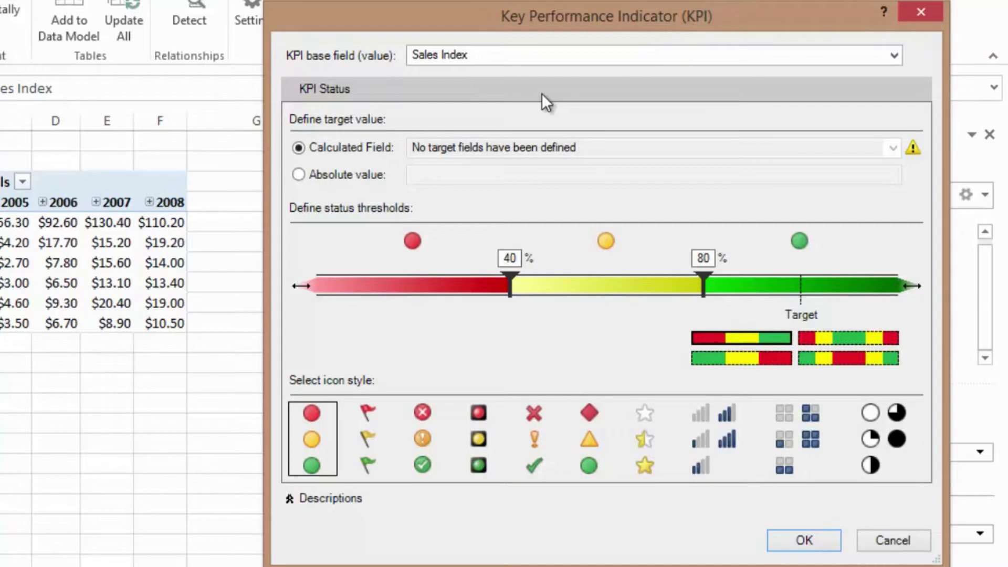
- Create the Sales Index KPI with an absolute target of 100, status thresholds at 10 and 50, and the red-yellow-green circle icons
{"action": "left_click", "coordinate": [373, 174]}
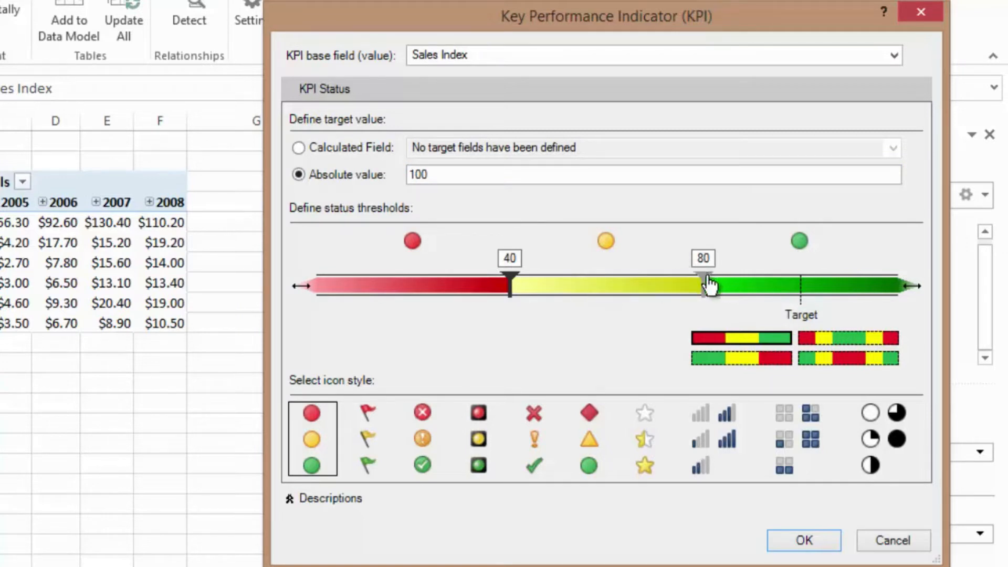
{"action": "left_click_drag", "start_coordinate": [703, 277], "coordinate": [800, 287]}
{"action": "mouse_move", "coordinate": [512, 286]}
{"action": "left_mouse_down"}
{"action": "mouse_move", "coordinate": [659, 286]}
{"action": "mouse_move", "coordinate": [367, 290]}
{"action": "left_mouse_up"}
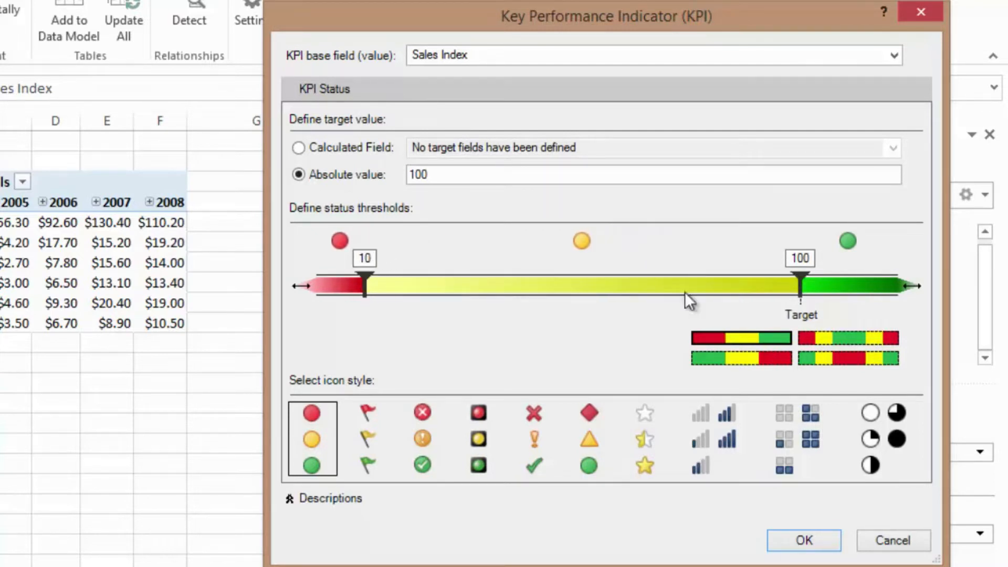
{"action": "left_click_drag", "start_coordinate": [799, 286], "coordinate": [558, 295]}
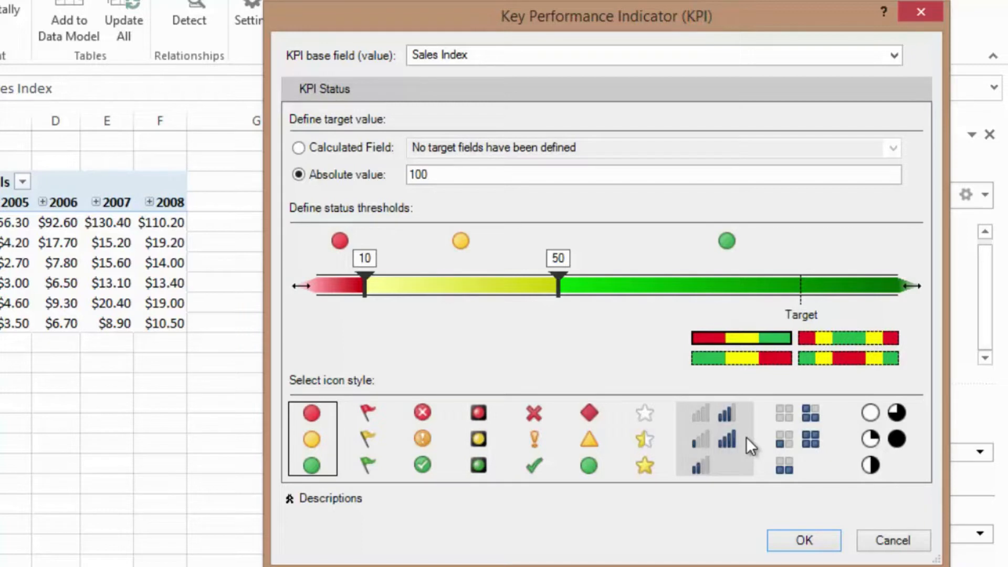
{"action": "left_click", "coordinate": [803, 540]}
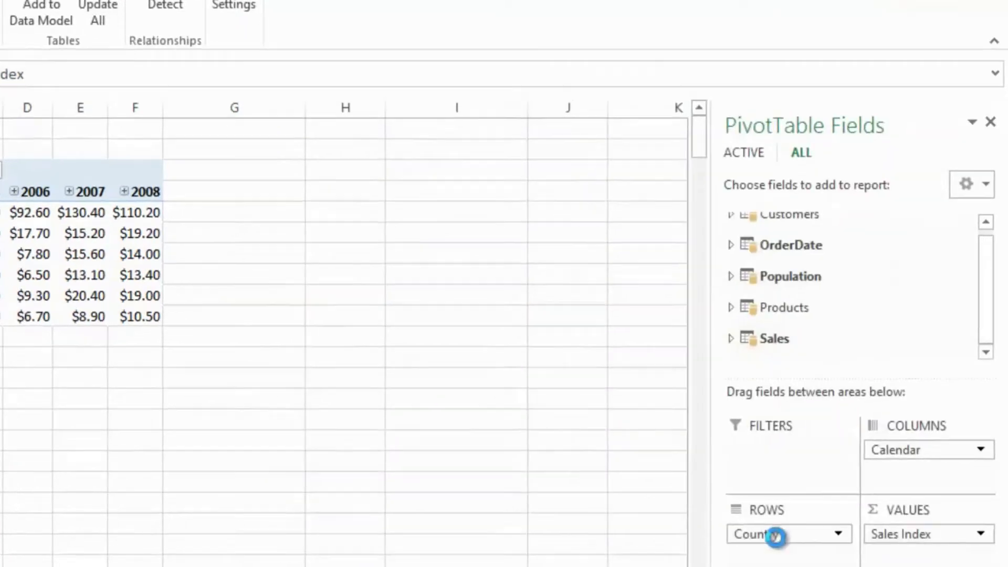
- Add the Status of the Sales Index KPI from the Sales table to the PivotTable
{"action": "left_click", "coordinate": [707, 317]}
{"action": "left_click_drag", "start_coordinate": [988, 259], "coordinate": [988, 319]}
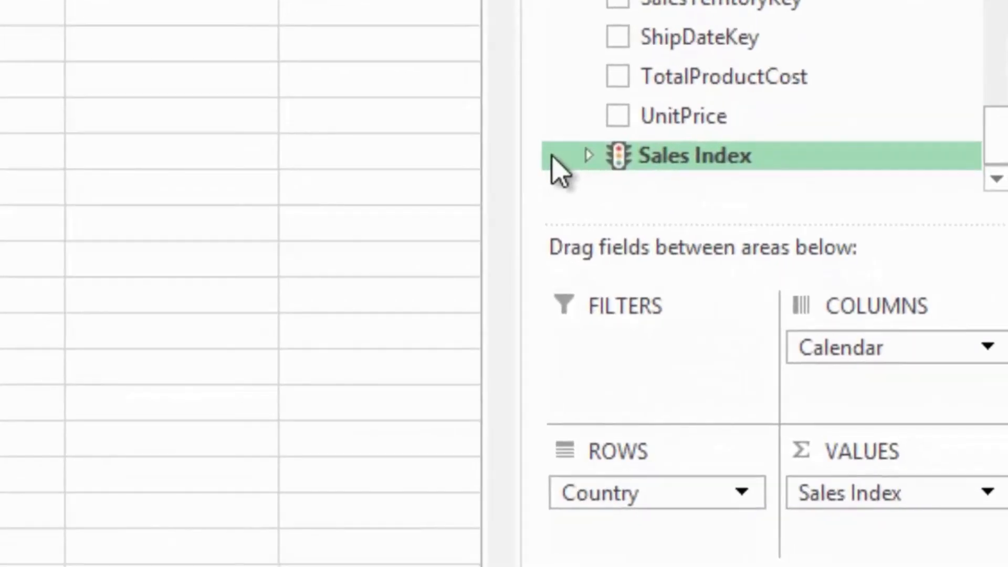
{"action": "left_click", "coordinate": [588, 155]}
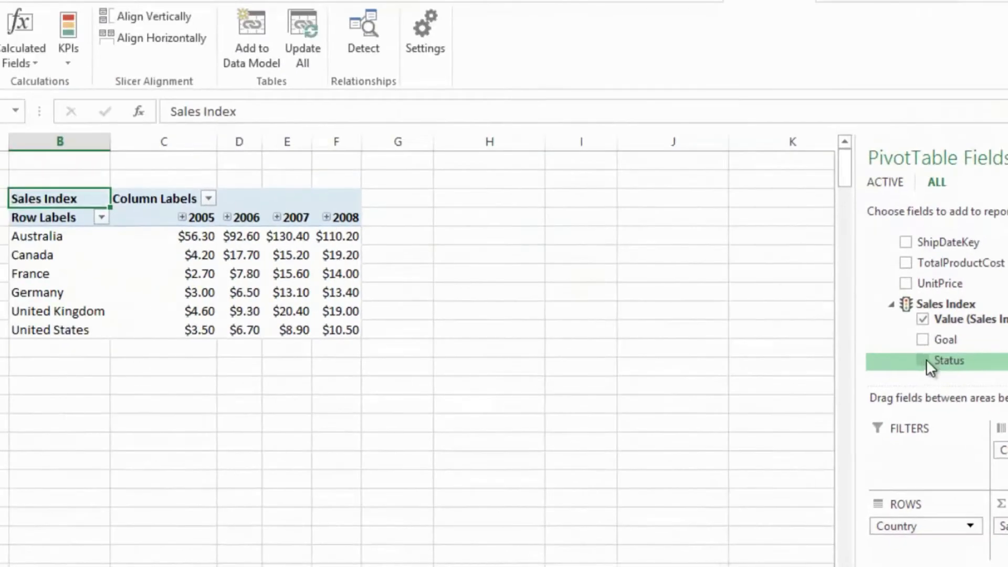
{"action": "left_click", "coordinate": [922, 360]}
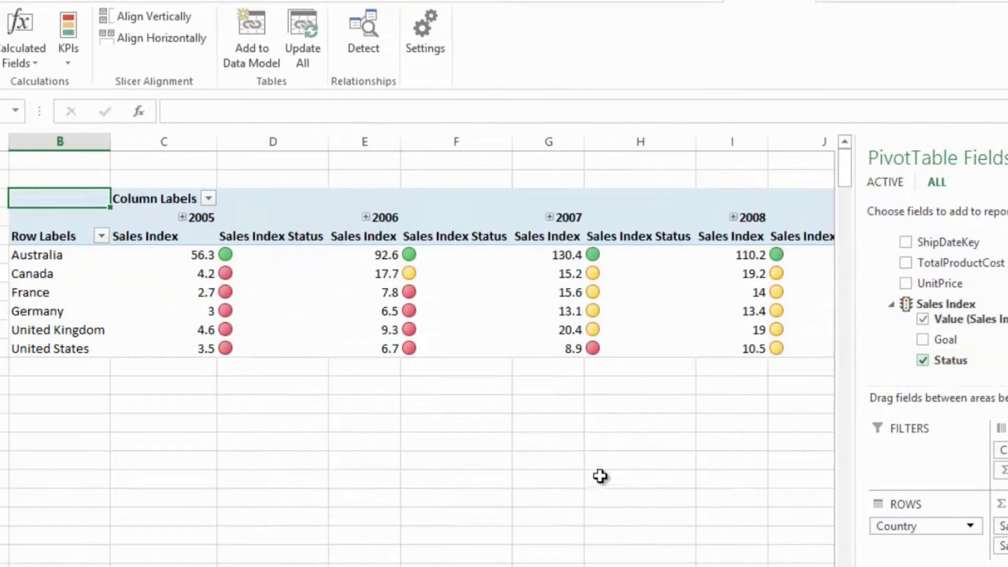
- Narrow the Sales Index Status columns D, F, H and J for 2005 to 2008
{"action": "left_click_drag", "start_coordinate": [328, 142], "coordinate": [248, 144]}
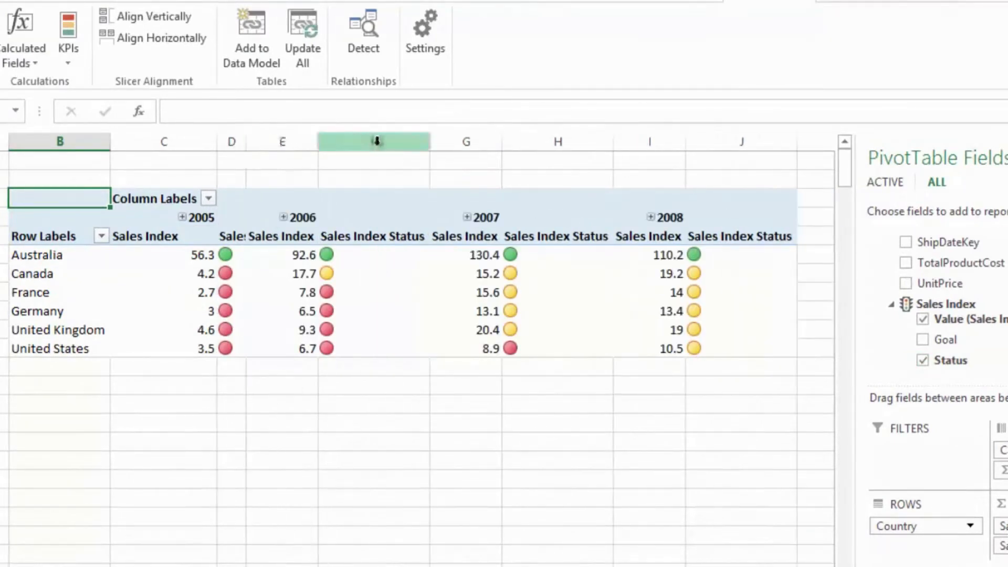
{"action": "left_click_drag", "start_coordinate": [433, 143], "coordinate": [370, 144]}
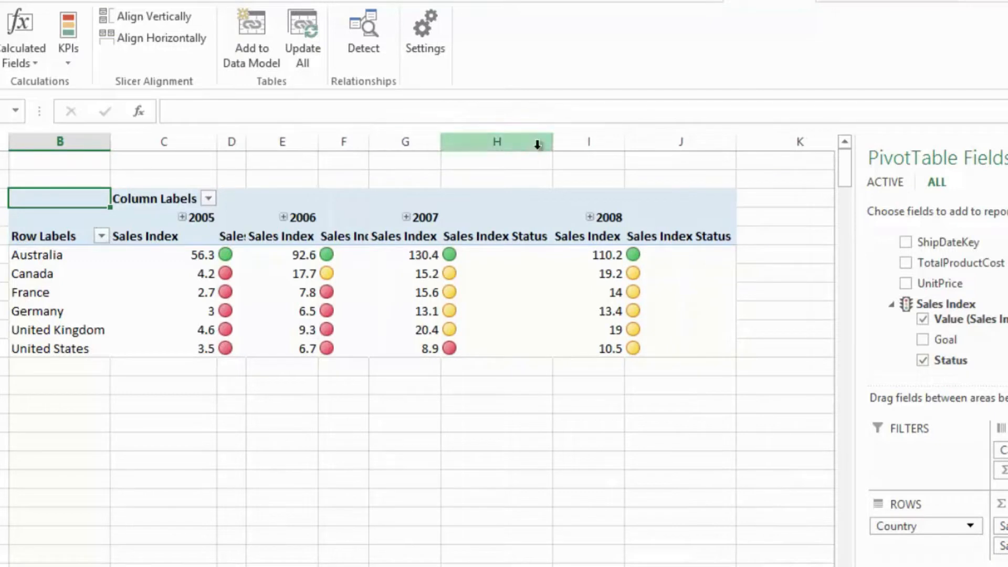
{"action": "left_click_drag", "start_coordinate": [557, 142], "coordinate": [482, 145]}
{"action": "left_click_drag", "start_coordinate": [664, 141], "coordinate": [594, 145]}
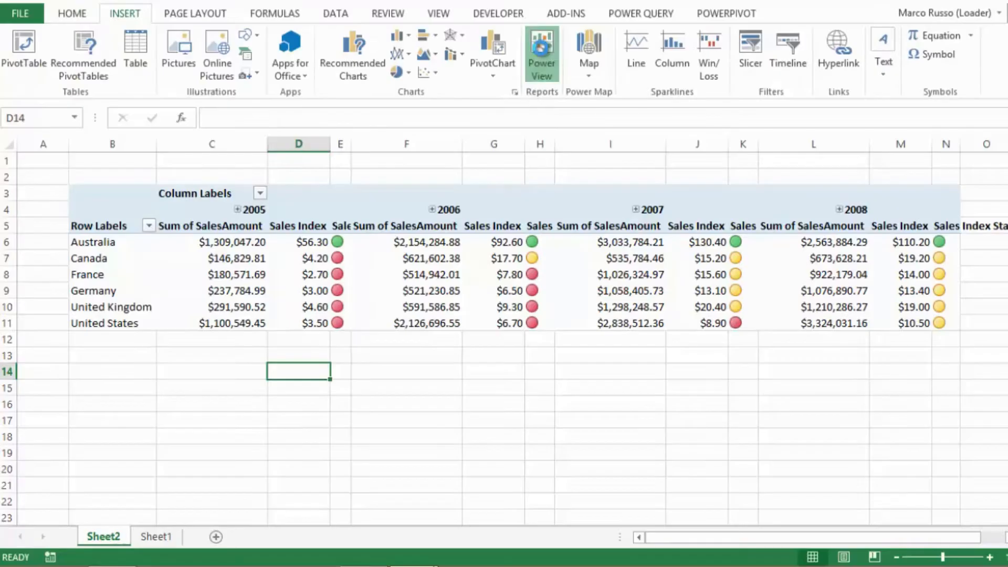
- Insert a Power View sheet into the workbook
{"action": "left_click", "coordinate": [541, 53]}
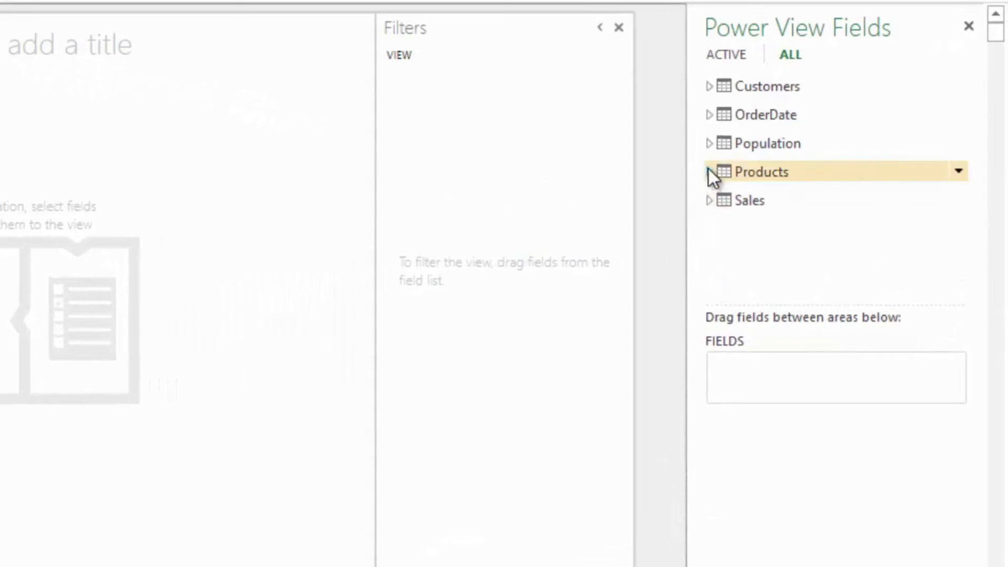
- Add Month from the OrderDate table's Calendar hierarchy to the Power View report as a table
{"action": "left_click", "coordinate": [712, 116]}
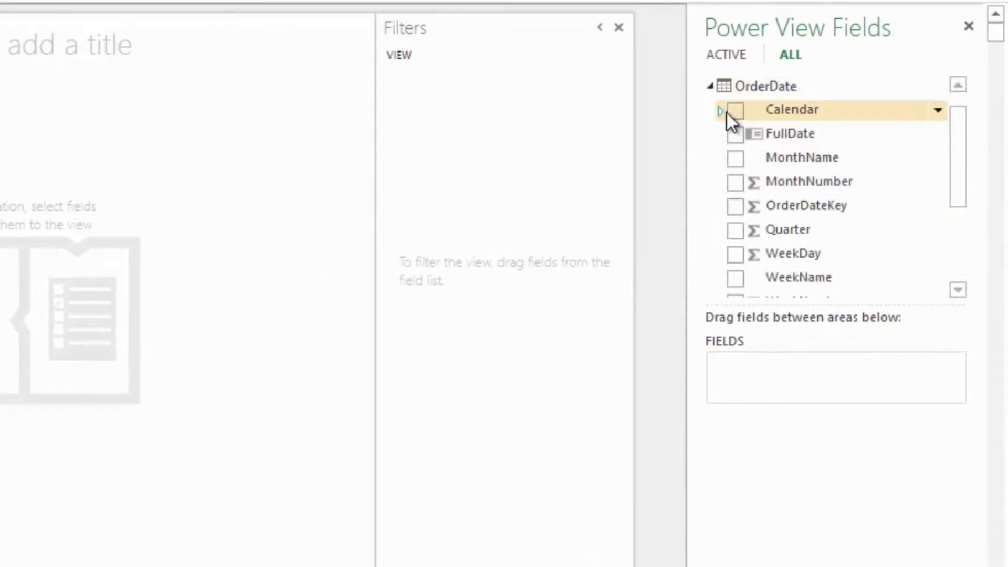
{"action": "left_click", "coordinate": [720, 112]}
{"action": "left_click", "coordinate": [720, 111]}
{"action": "left_click", "coordinate": [721, 112]}
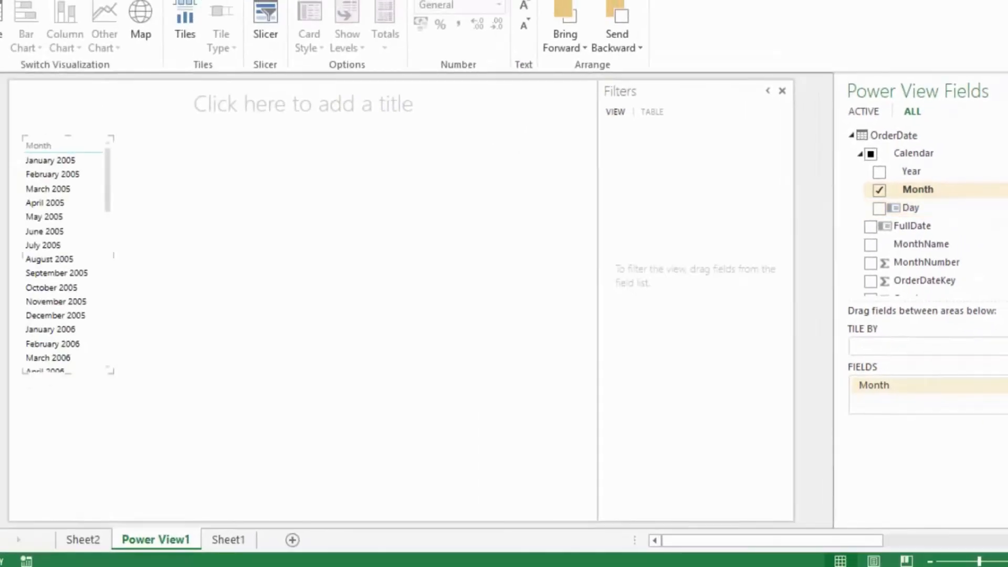
- Add Color from the Products table and SalesAmount from the Sales table to the Month table
{"action": "scroll", "coordinate": [855, 263], "scroll_direction": "down", "scroll_amount": 5}
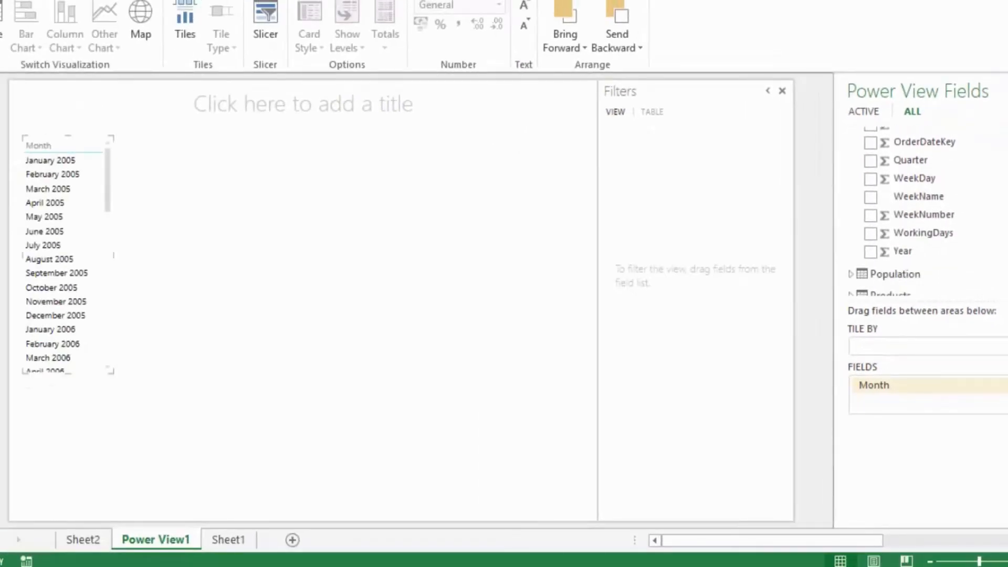
{"action": "left_click", "coordinate": [851, 261]}
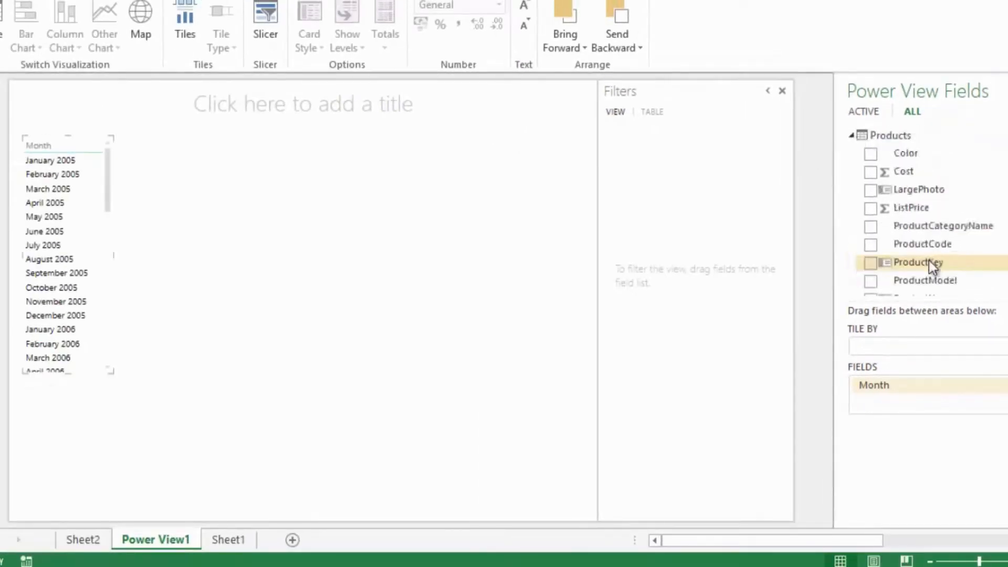
{"action": "left_click", "coordinate": [871, 153]}
{"action": "scroll", "coordinate": [892, 220], "scroll_direction": "down", "scroll_amount": 3}
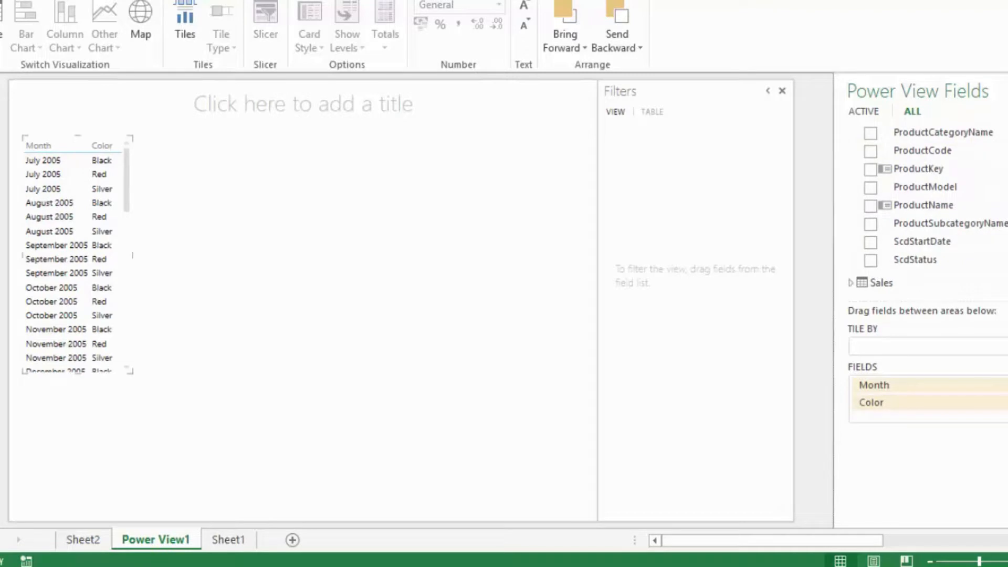
{"action": "left_click", "coordinate": [852, 281]}
{"action": "scroll", "coordinate": [922, 210], "scroll_direction": "down", "scroll_amount": 3}
{"action": "left_click_drag", "start_coordinate": [922, 209], "coordinate": [931, 411]}
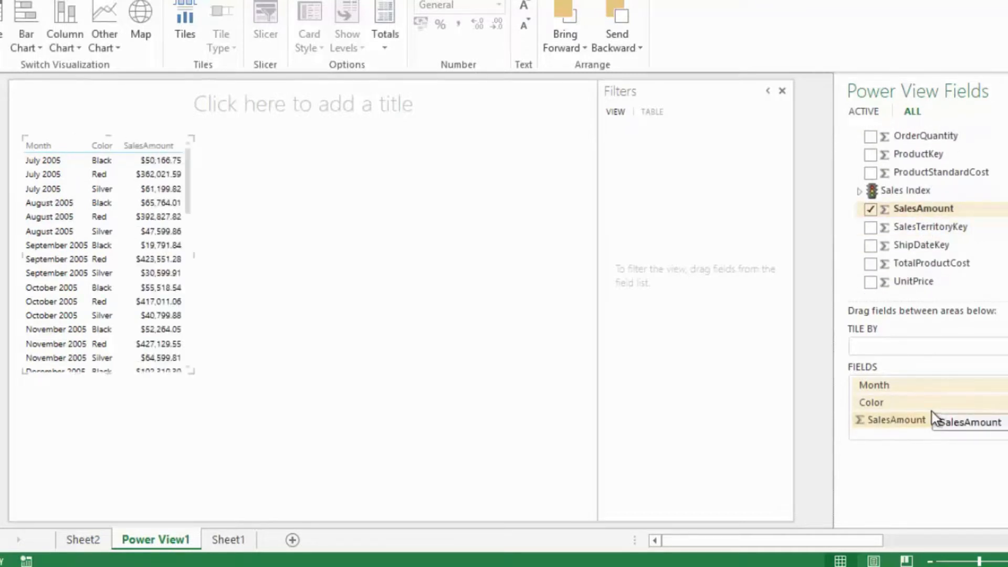
- Enlarge the sales table to fill the report canvas and collapse the filters area
{"action": "left_click_drag", "start_coordinate": [192, 371], "coordinate": [596, 511]}
{"action": "left_click", "coordinate": [768, 92]}
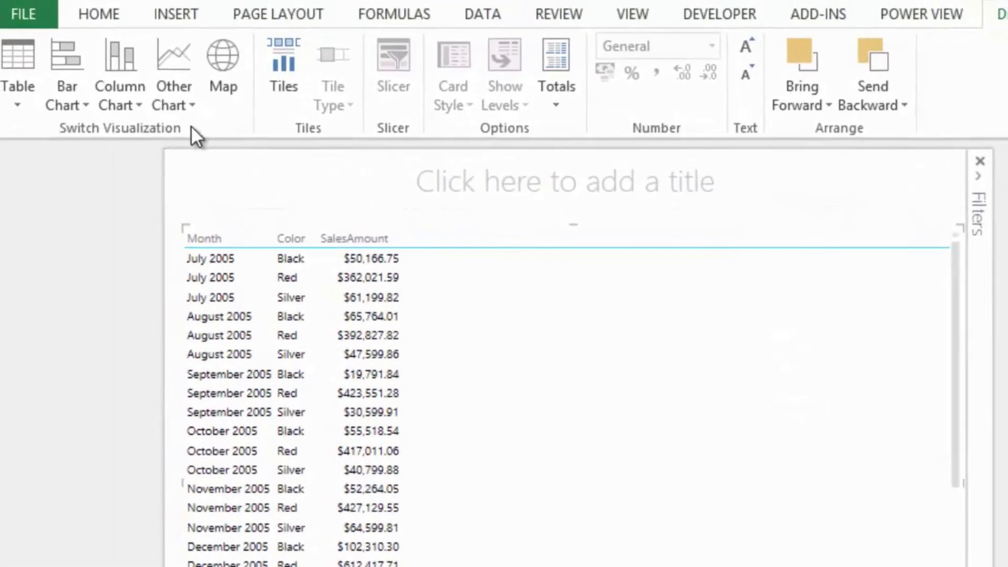
- Convert the sales table to a line chart and reduce its height to free space beneath it
{"action": "left_click", "coordinate": [181, 97]}
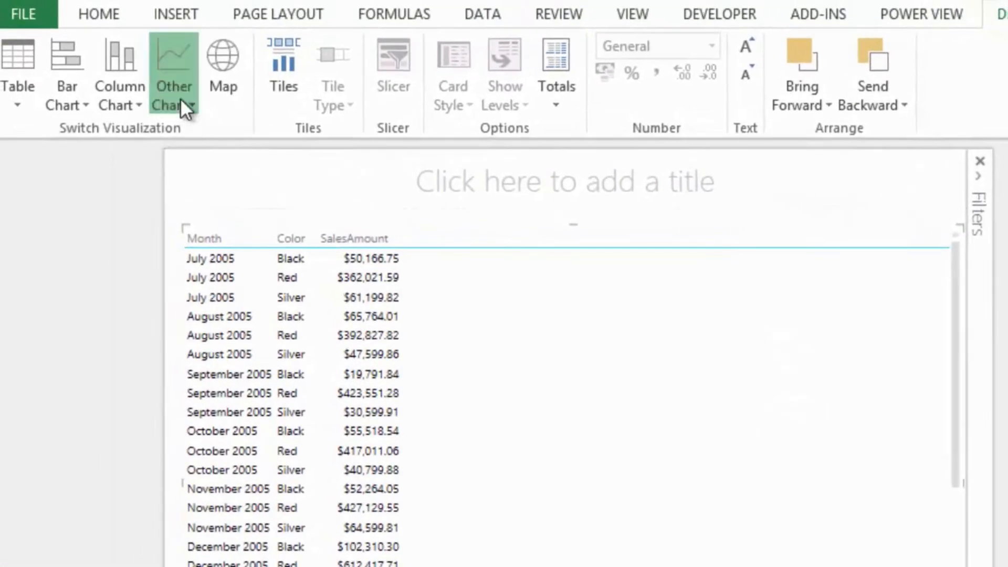
{"action": "left_click", "coordinate": [190, 127]}
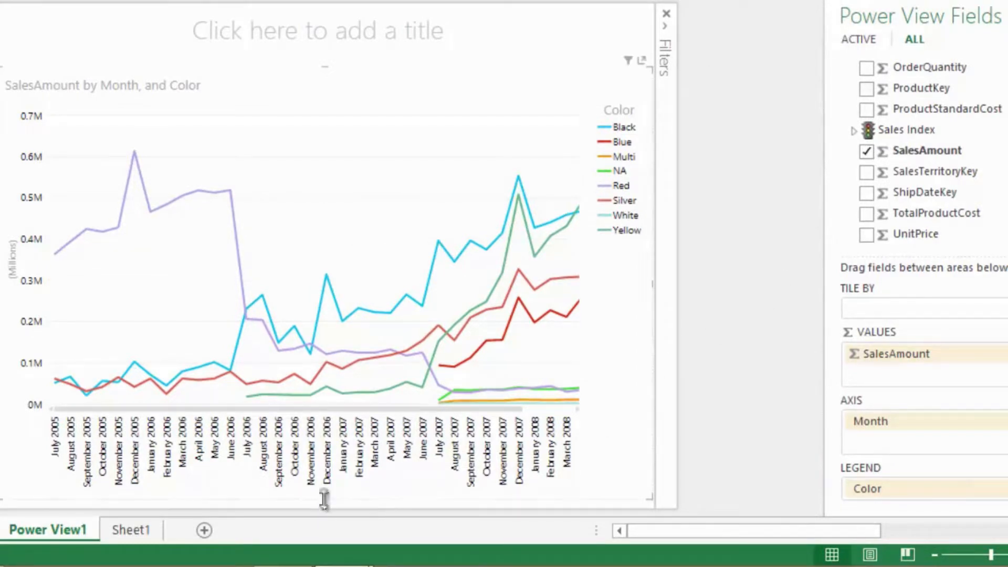
{"action": "left_click_drag", "start_coordinate": [324, 499], "coordinate": [331, 389]}
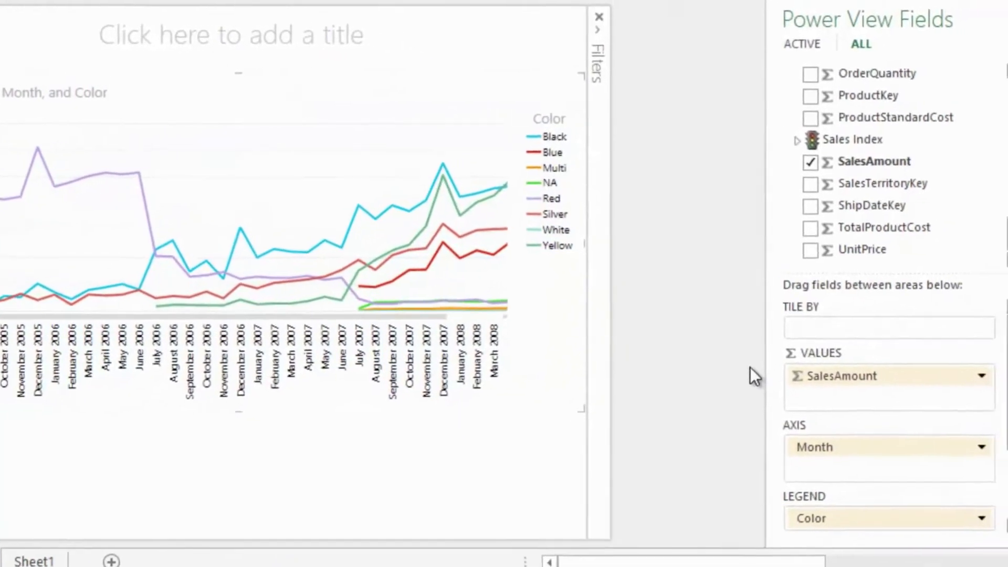
- Create a second table below the line chart with CountryName from Customers and SalesAmount from Sales
{"action": "left_click", "coordinate": [729, 77]}
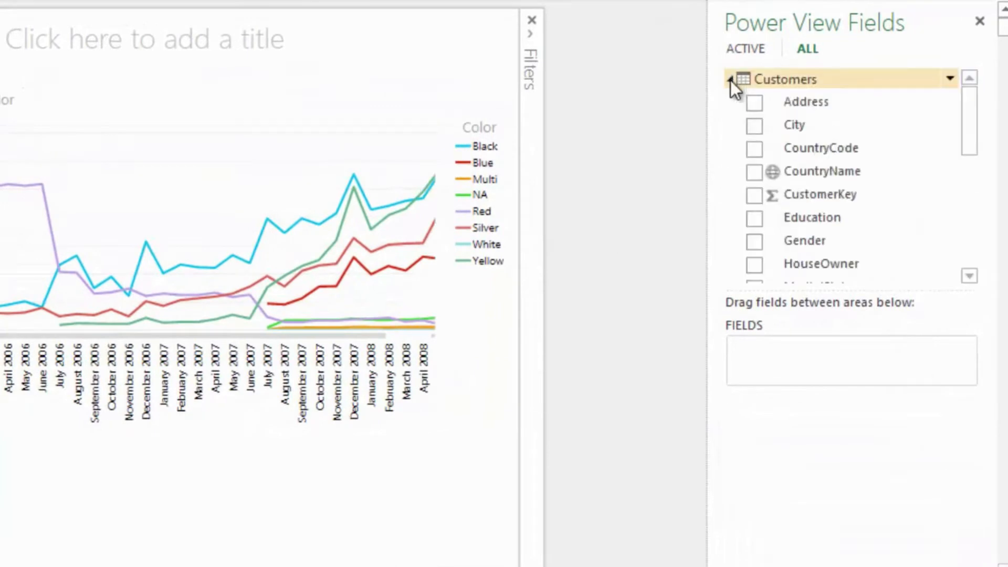
{"action": "left_click_drag", "start_coordinate": [839, 178], "coordinate": [19, 475]}
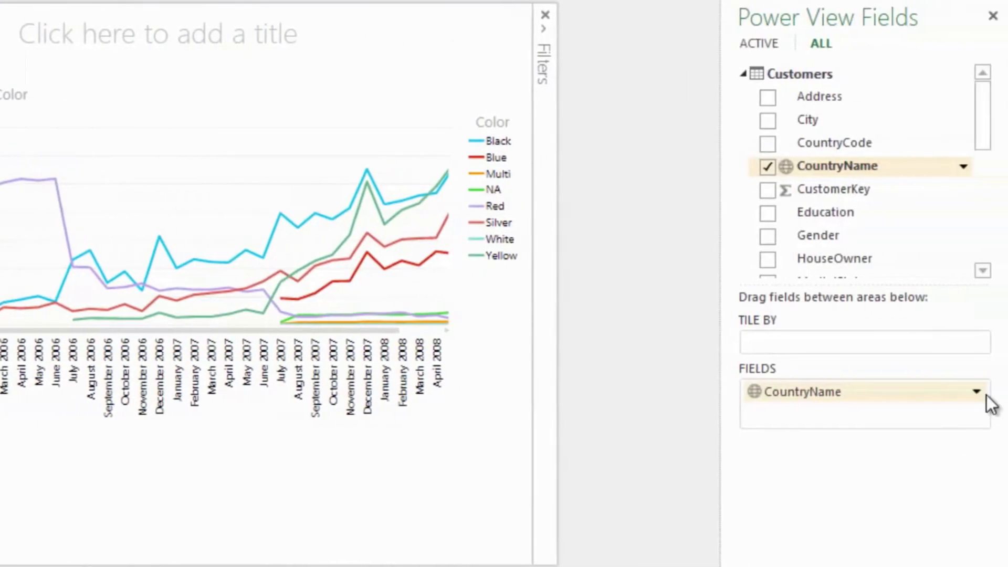
{"action": "left_click_drag", "start_coordinate": [987, 139], "coordinate": [983, 249]}
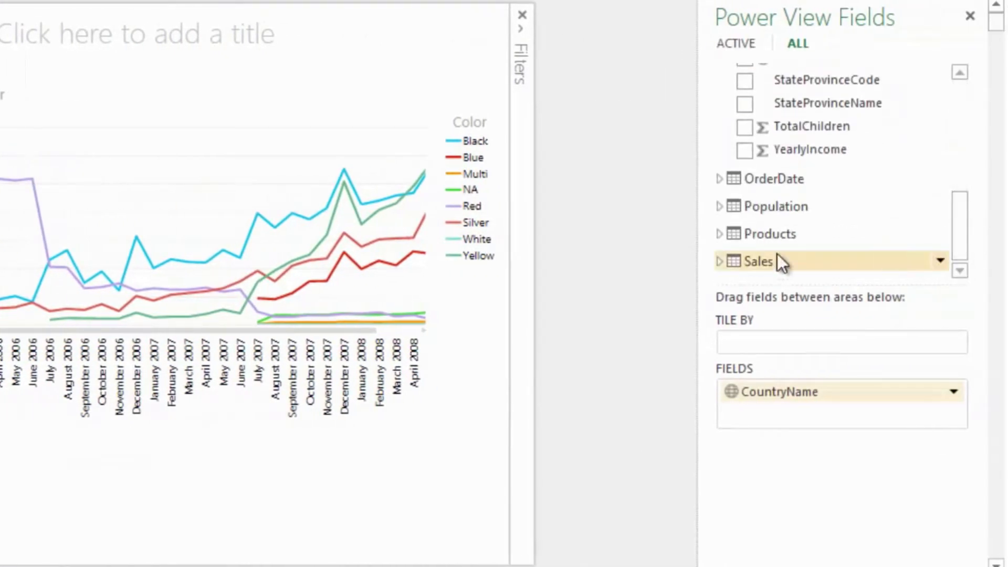
{"action": "left_click", "coordinate": [720, 259]}
{"action": "left_click_drag", "start_coordinate": [967, 211], "coordinate": [968, 254]}
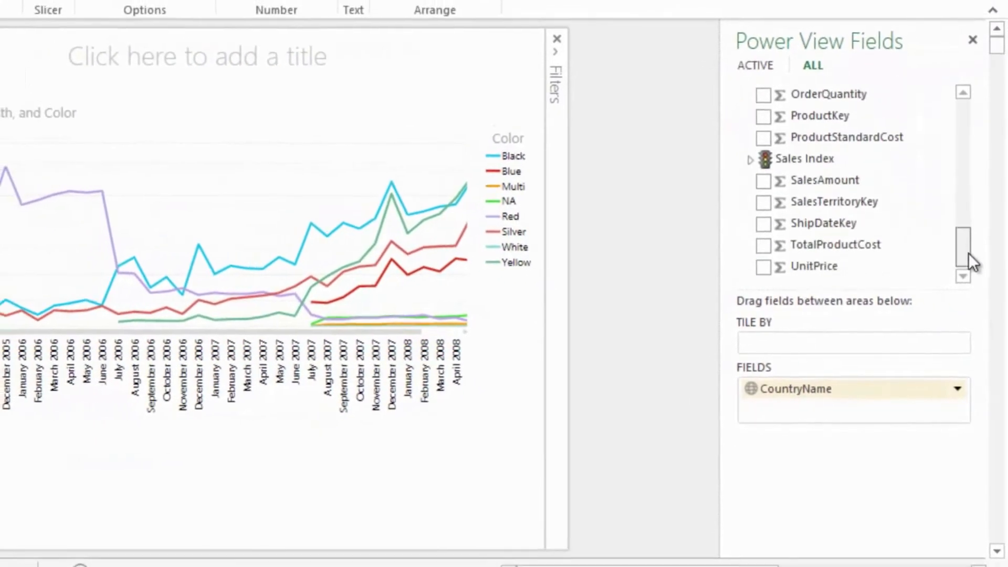
{"action": "left_click", "coordinate": [771, 181]}
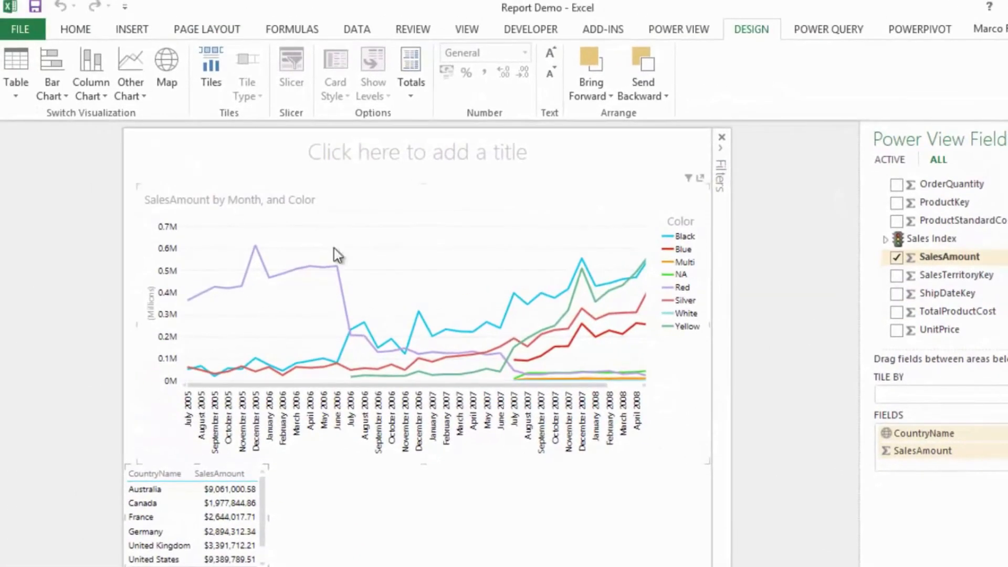
- Convert the country sales table to a column chart and widen it to about the width of the line chart
{"action": "left_click", "coordinate": [102, 96]}
{"action": "left_click", "coordinate": [102, 112]}
{"action": "left_click_drag", "start_coordinate": [271, 517], "coordinate": [669, 521]}
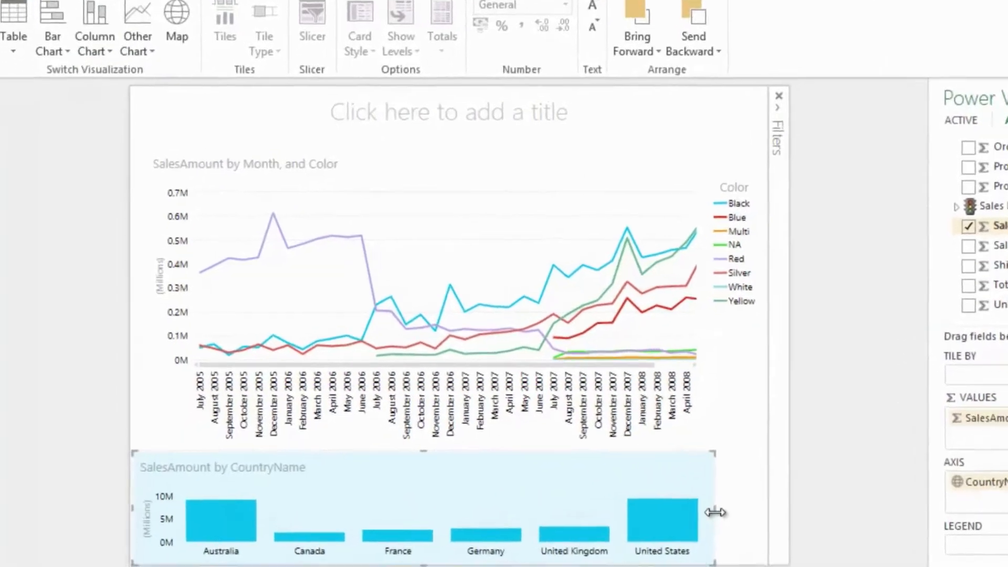
{"action": "left_click_drag", "start_coordinate": [803, 498], "coordinate": [845, 497]}
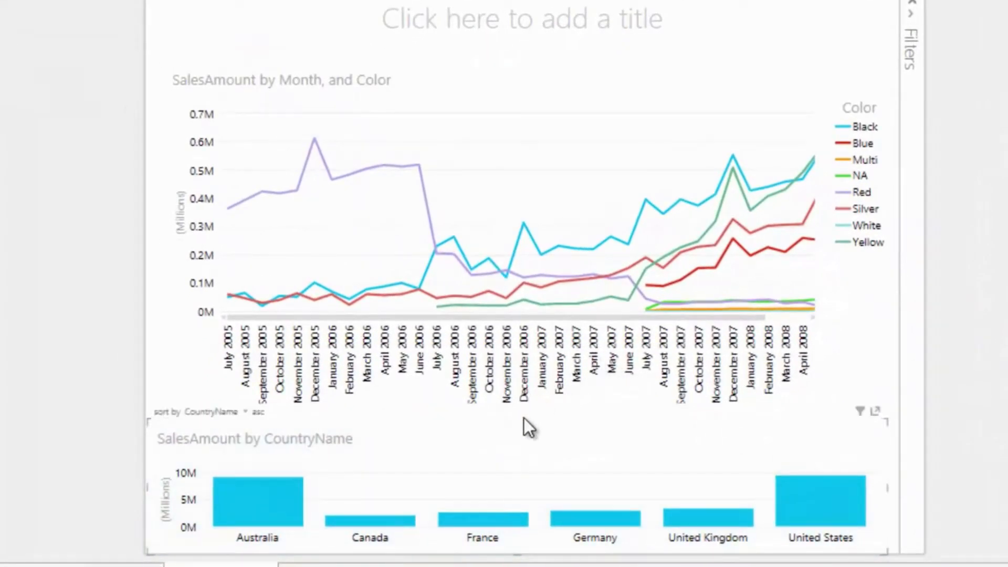
- Highlight the Black, Yellow and Silver lines in turn to examine each color's share of sales by country
{"action": "left_click", "coordinate": [520, 242]}
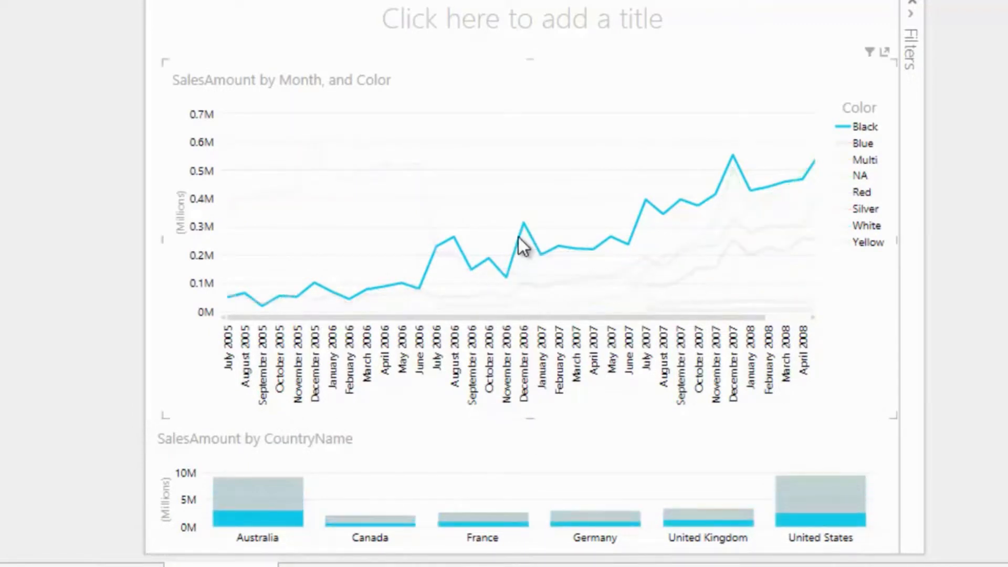
{"action": "left_click", "coordinate": [715, 219]}
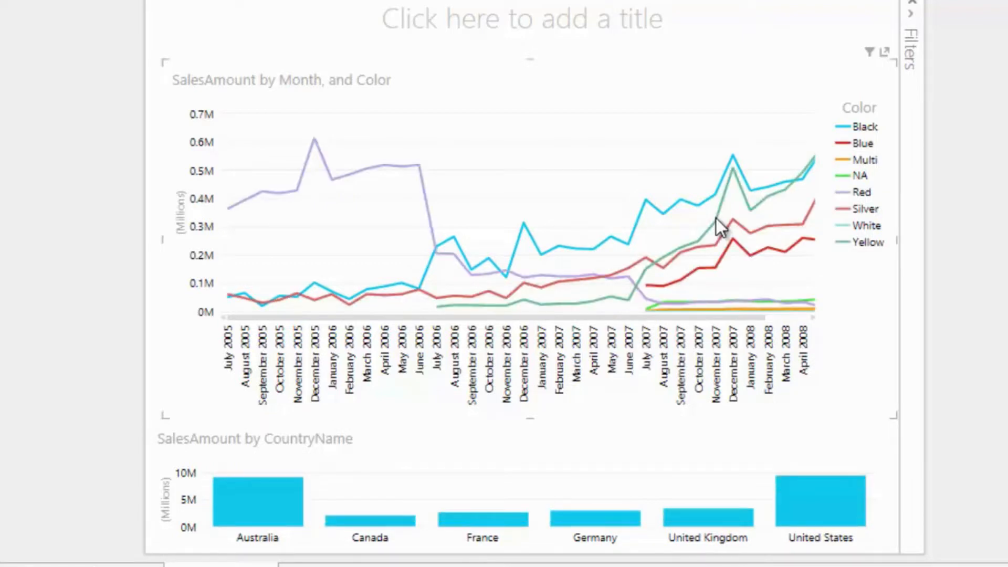
{"action": "left_click", "coordinate": [716, 222]}
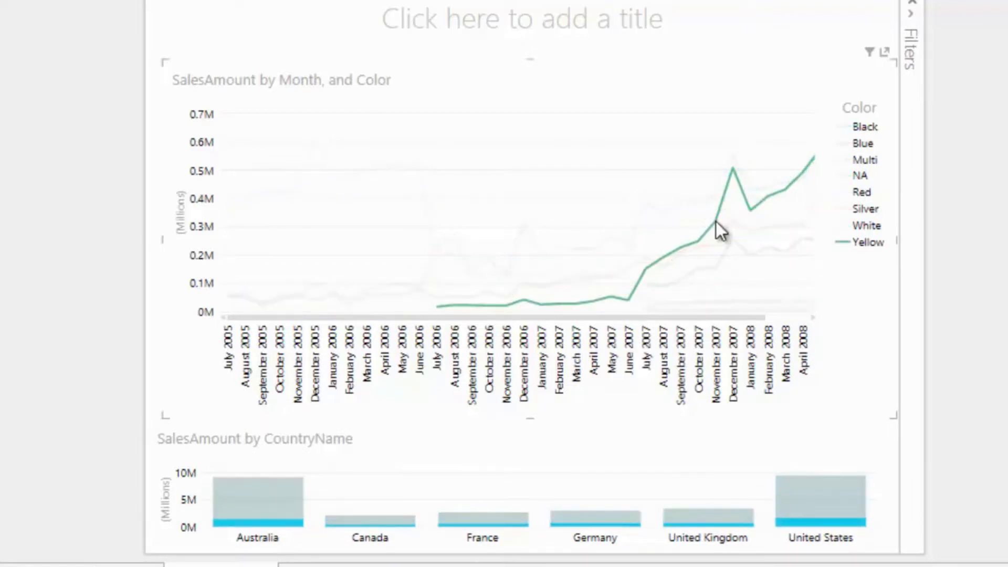
{"action": "left_click", "coordinate": [747, 231]}
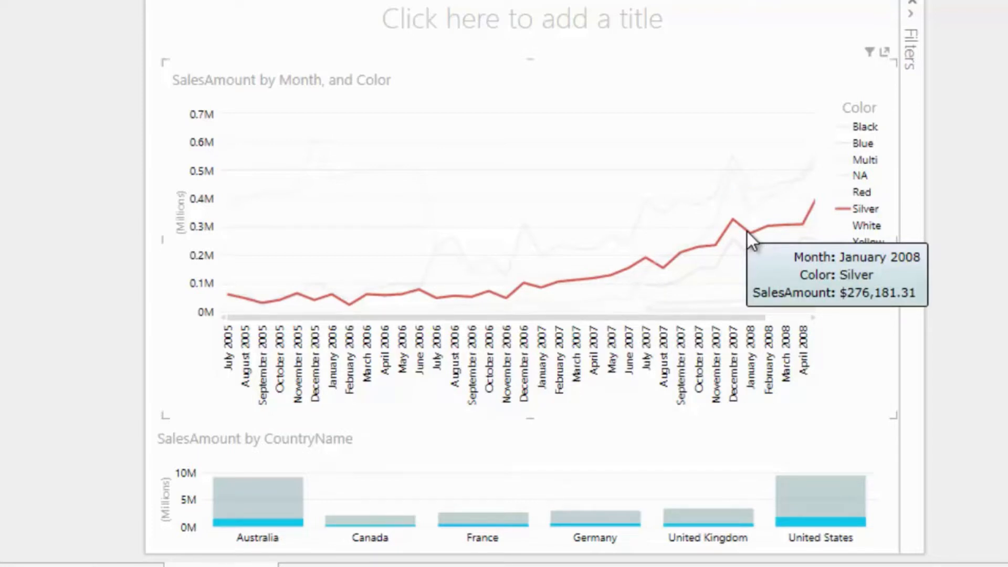
- Filter the line chart by United States, United Kingdom, Germany and Australia in turn using the country columns
{"action": "left_click", "coordinate": [822, 491]}
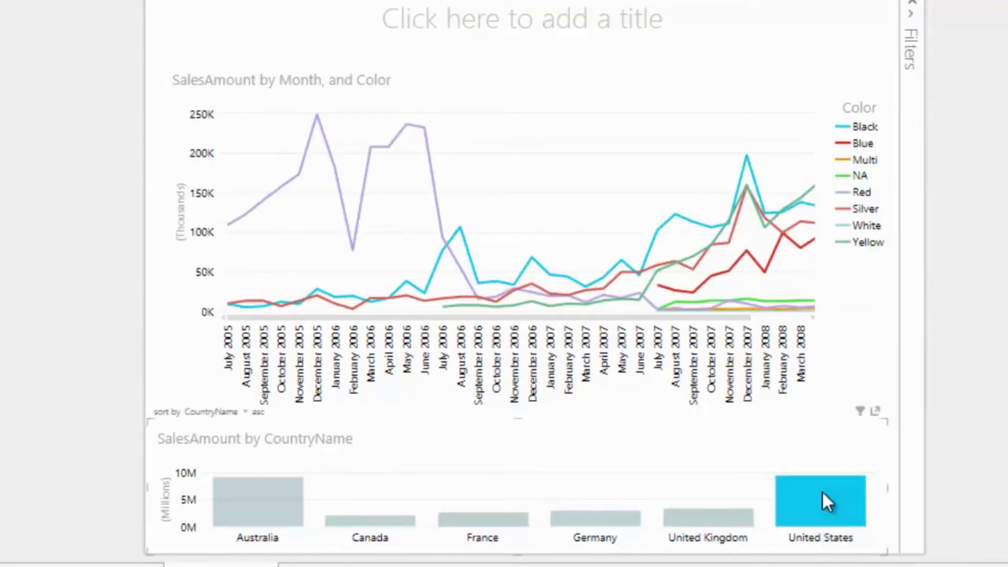
{"action": "left_click", "coordinate": [736, 517]}
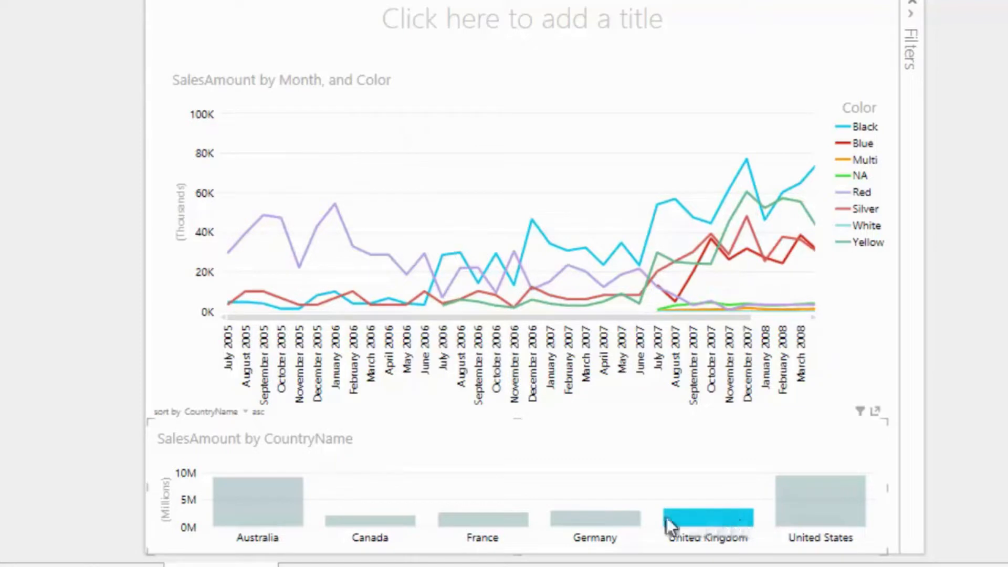
{"action": "left_click", "coordinate": [622, 520]}
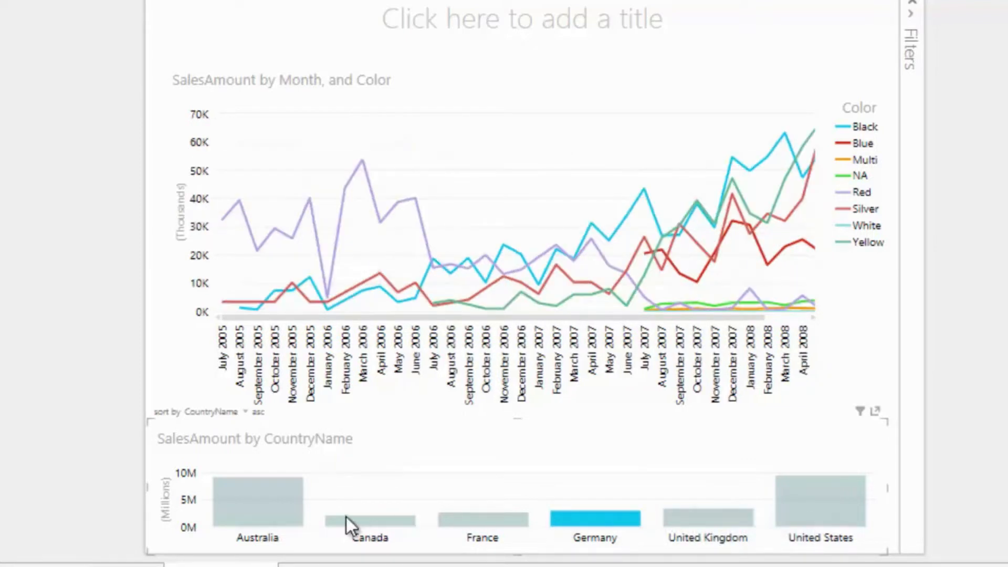
{"action": "left_click", "coordinate": [287, 513]}
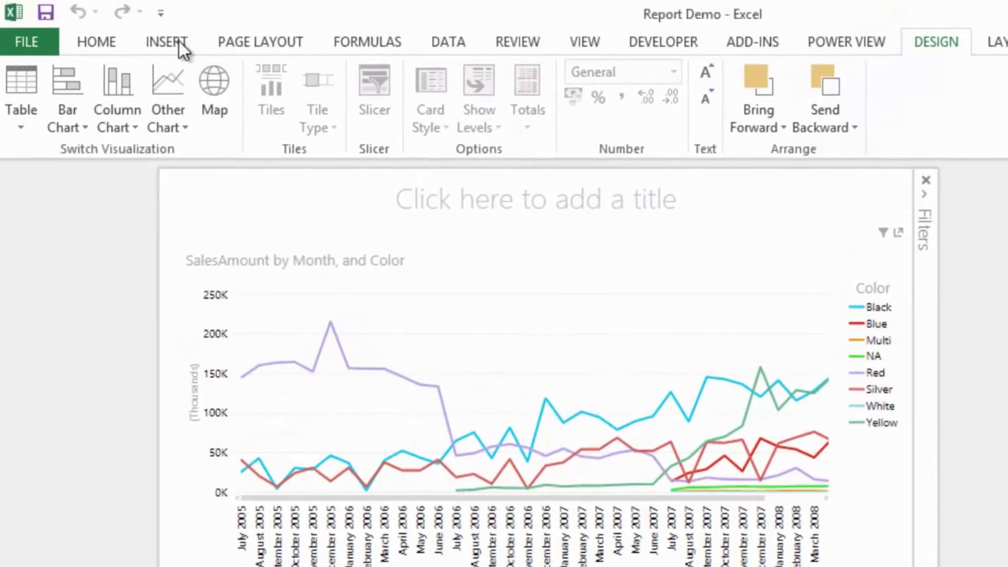
- Insert a second Power View sheet and collapse its filters area
{"action": "left_click", "coordinate": [169, 41]}
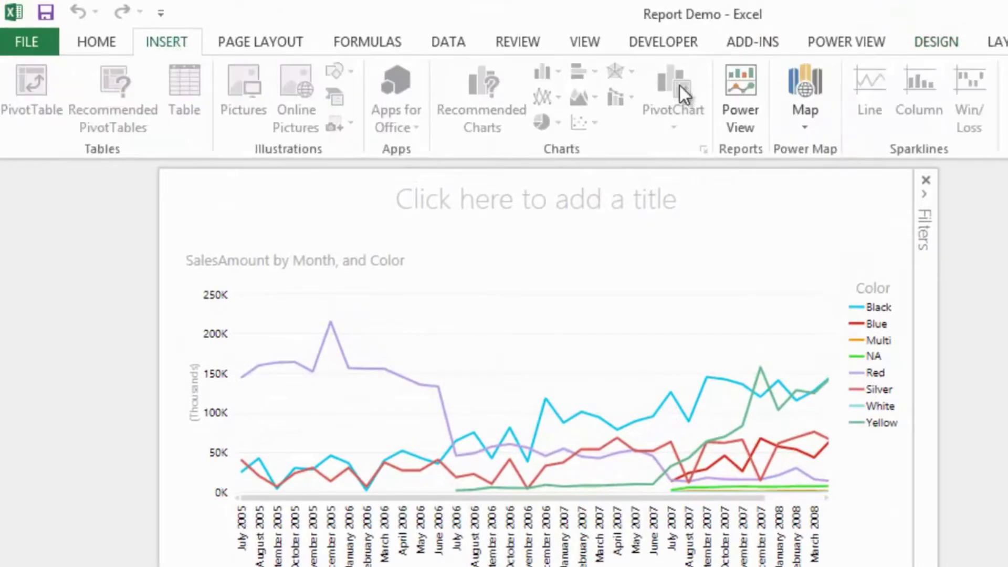
{"action": "left_click", "coordinate": [740, 83]}
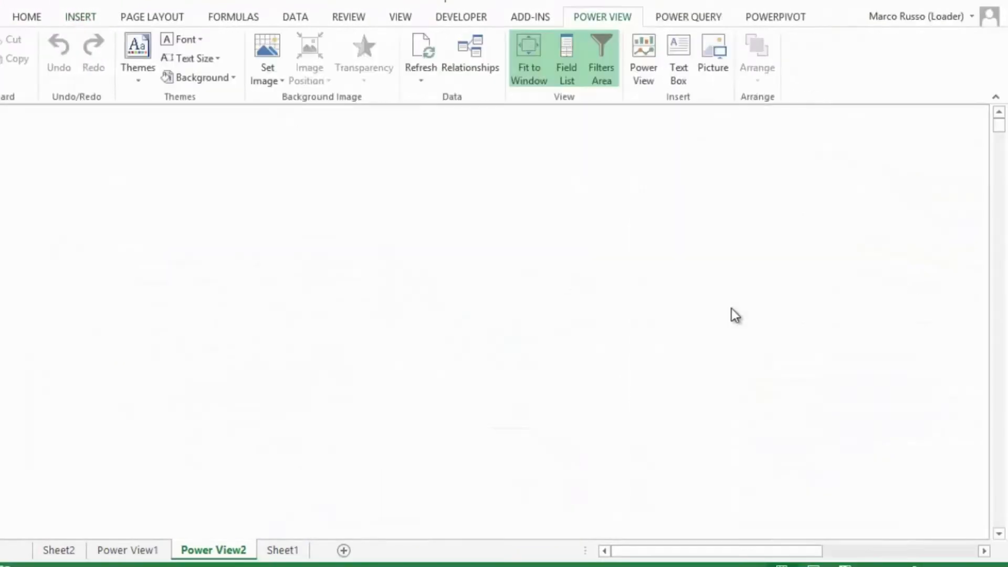
{"action": "left_click", "coordinate": [994, 121]}
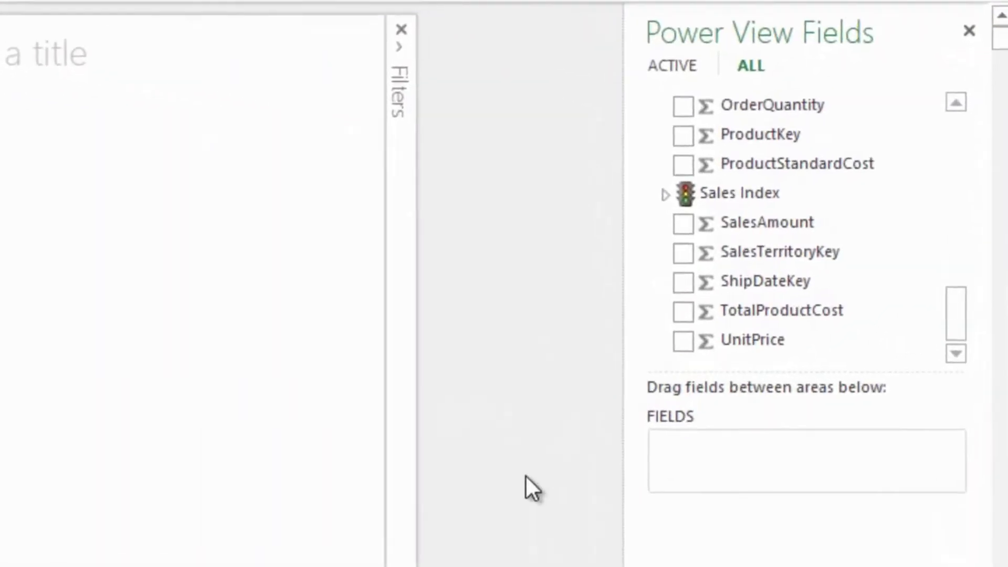
- Build a table with CountryName, StateProvinceName and City from Customers and SalesAmount from Sales
{"action": "left_click_drag", "start_coordinate": [952, 330], "coordinate": [949, 139]}
{"action": "left_click", "coordinate": [678, 221]}
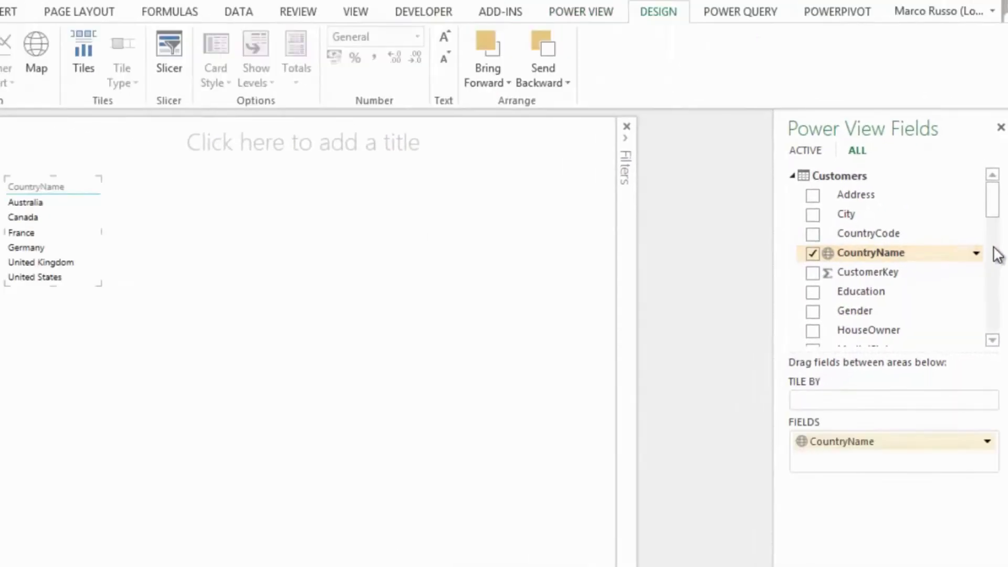
{"action": "left_click_drag", "start_coordinate": [994, 214], "coordinate": [991, 252]}
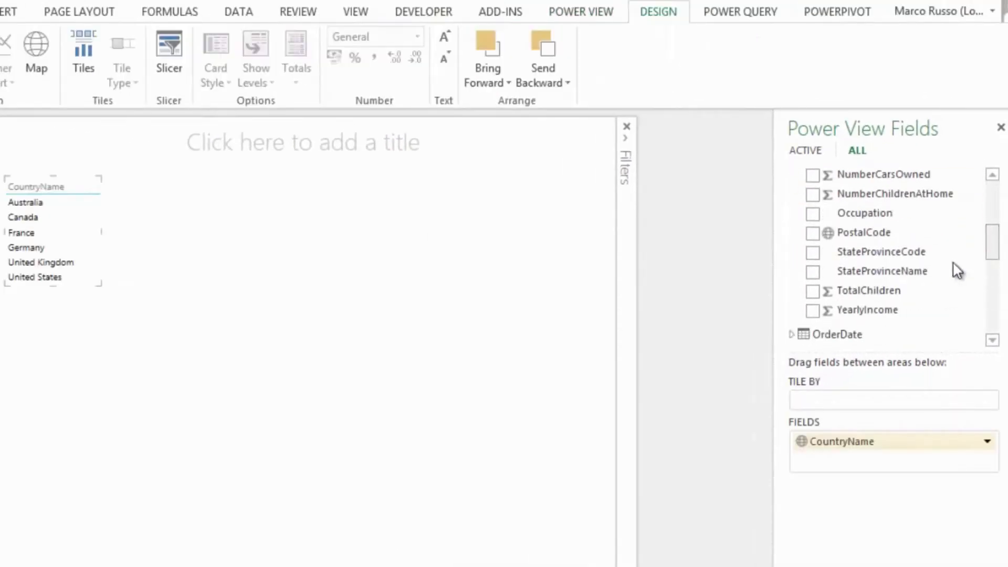
{"action": "left_click", "coordinate": [813, 273]}
{"action": "left_click_drag", "start_coordinate": [992, 263], "coordinate": [998, 339]}
{"action": "left_click", "coordinate": [812, 213]}
{"action": "left_click", "coordinate": [817, 253]}
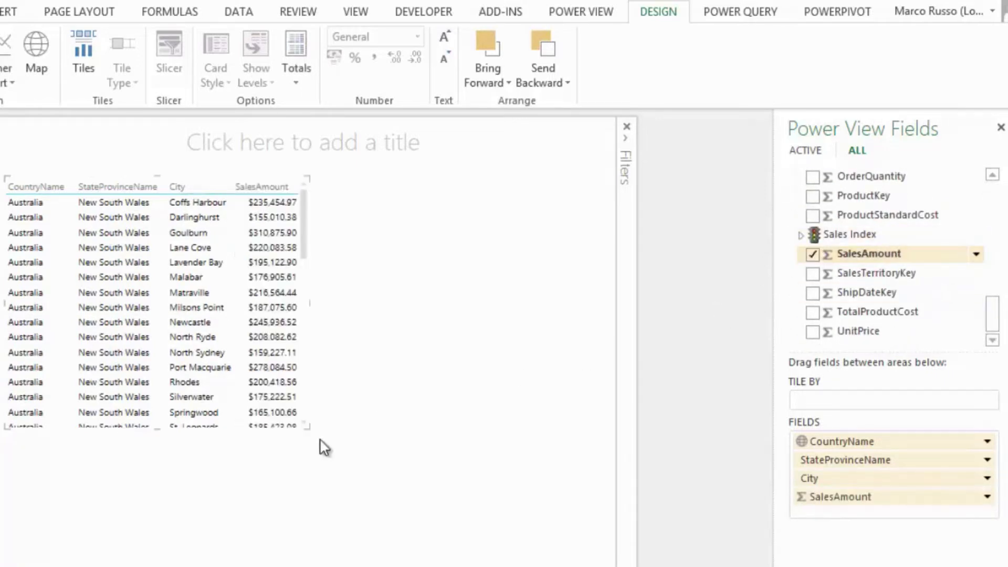
- Turn the table into a map filling the canvas, with CountryName, StateProvinceName and City as its location levels
{"action": "left_click_drag", "start_coordinate": [310, 430], "coordinate": [592, 562]}
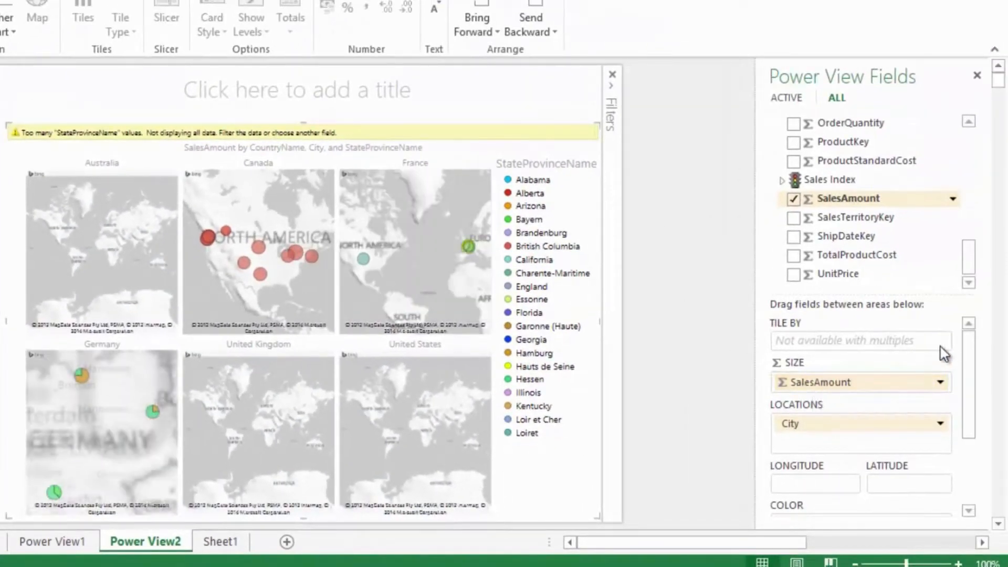
{"action": "left_click_drag", "start_coordinate": [967, 262], "coordinate": [983, 158]}
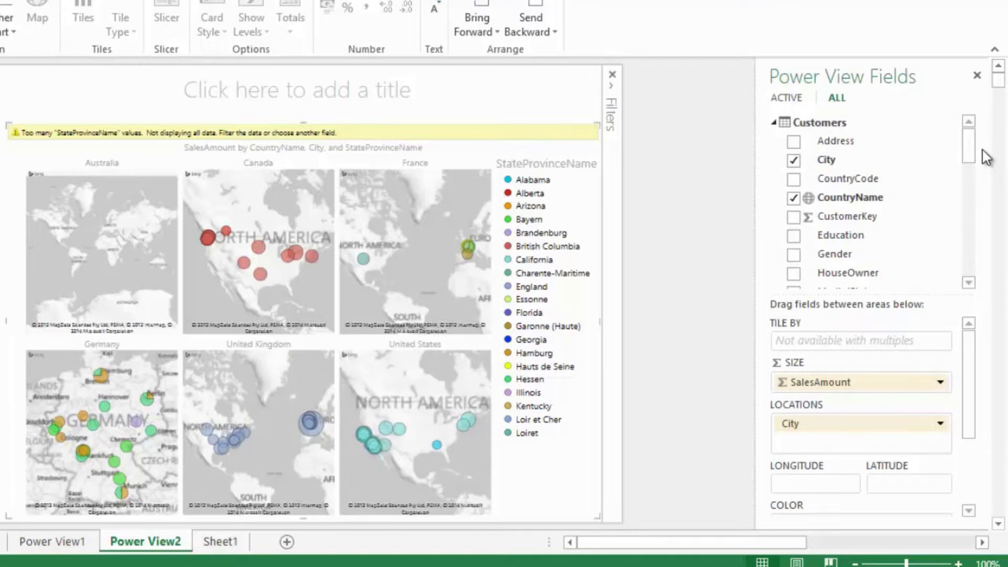
{"action": "left_click_drag", "start_coordinate": [972, 383], "coordinate": [971, 443]}
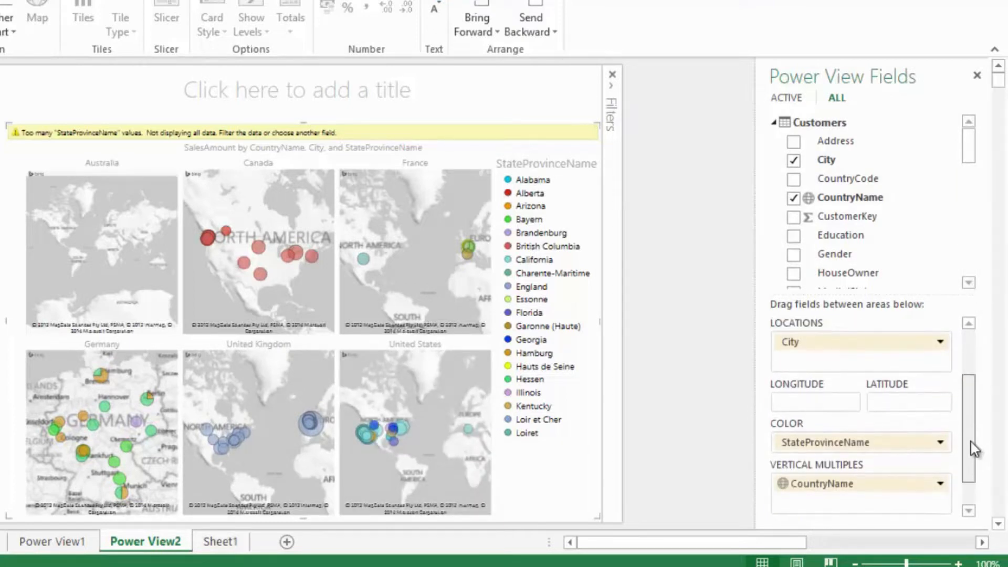
{"action": "left_click_drag", "start_coordinate": [836, 488], "coordinate": [837, 368]}
{"action": "left_click_drag", "start_coordinate": [839, 453], "coordinate": [888, 363]}
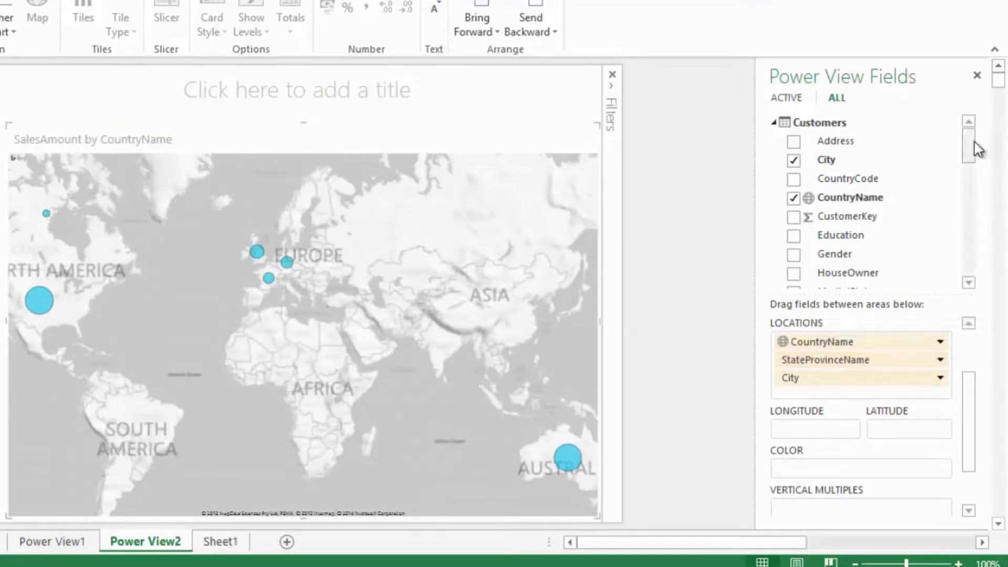
- Color the map bubbles by the Color field from the Products table
{"action": "left_click_drag", "start_coordinate": [974, 142], "coordinate": [971, 212]}
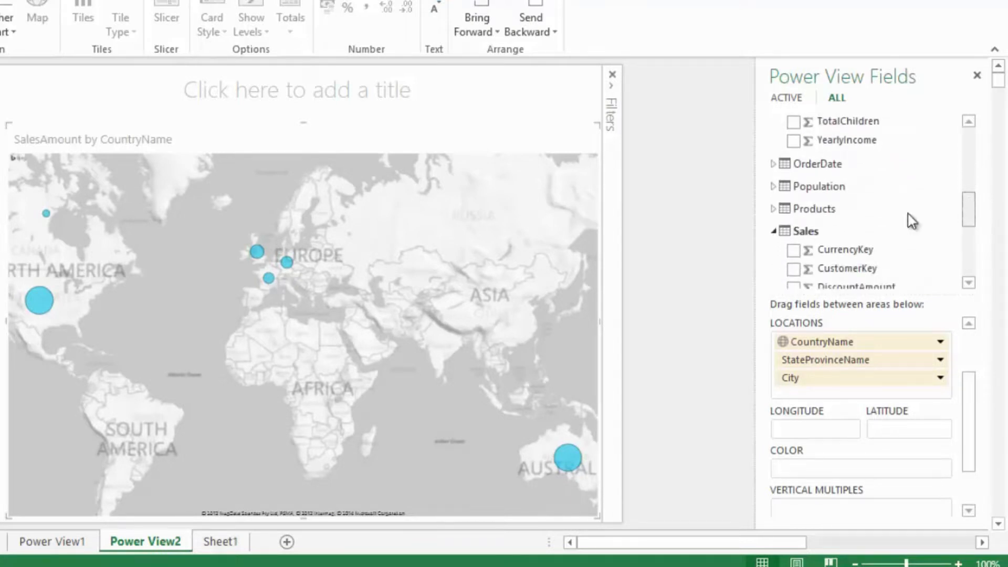
{"action": "scroll", "coordinate": [771, 208], "scroll_direction": "down", "scroll_amount": 3}
{"action": "left_click_drag", "start_coordinate": [972, 248], "coordinate": [969, 215]}
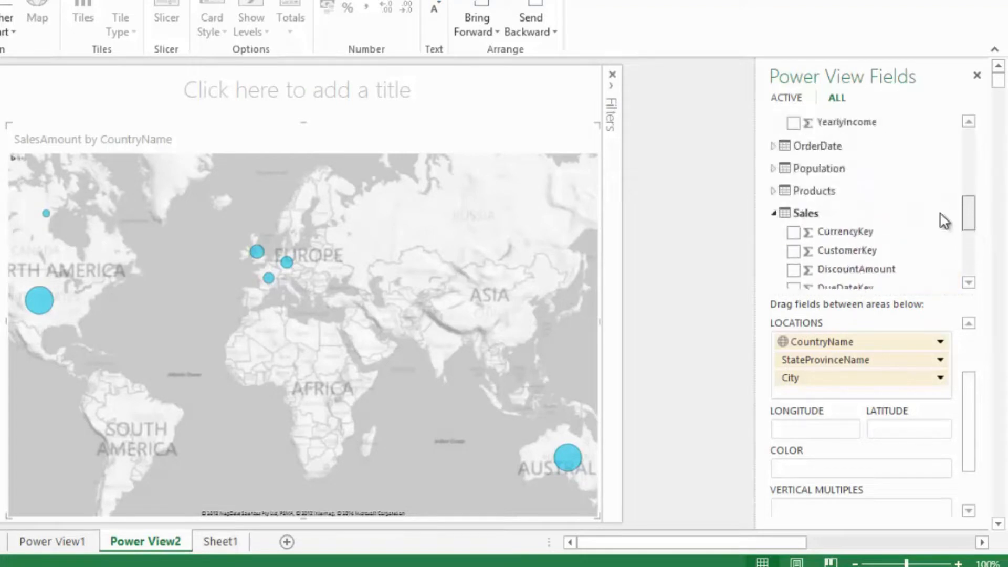
{"action": "left_click", "coordinate": [773, 190]}
{"action": "left_click_drag", "start_coordinate": [842, 145], "coordinate": [879, 467]}
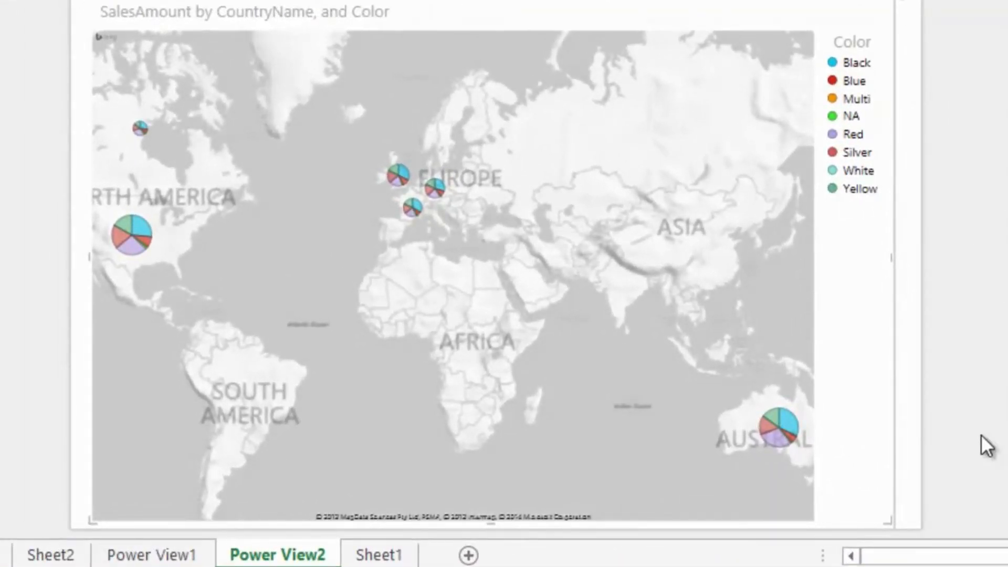
- Drill the map down into Australia and New South Wales, and return to the country level
{"action": "double_click", "coordinate": [786, 429]}
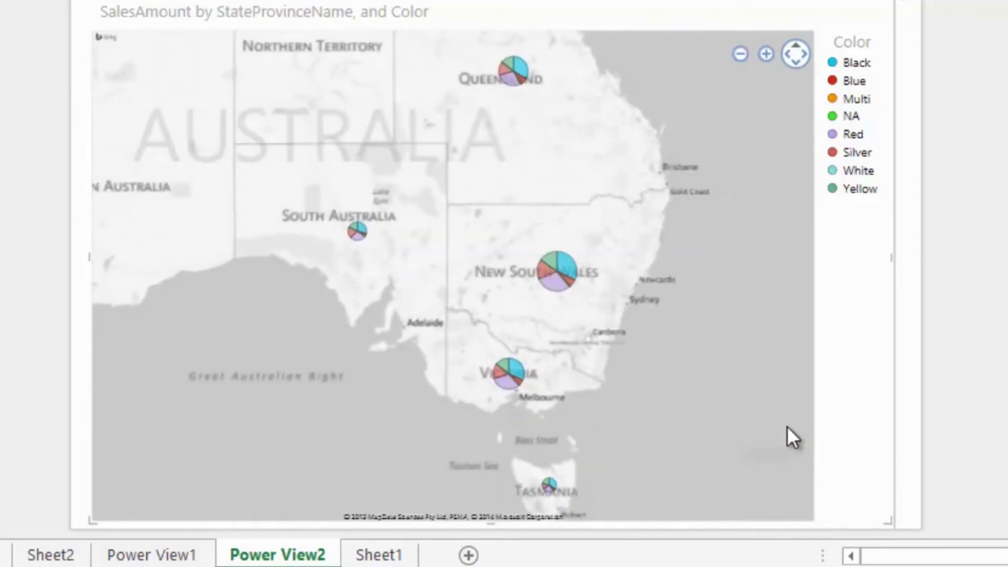
{"action": "double_click", "coordinate": [548, 269]}
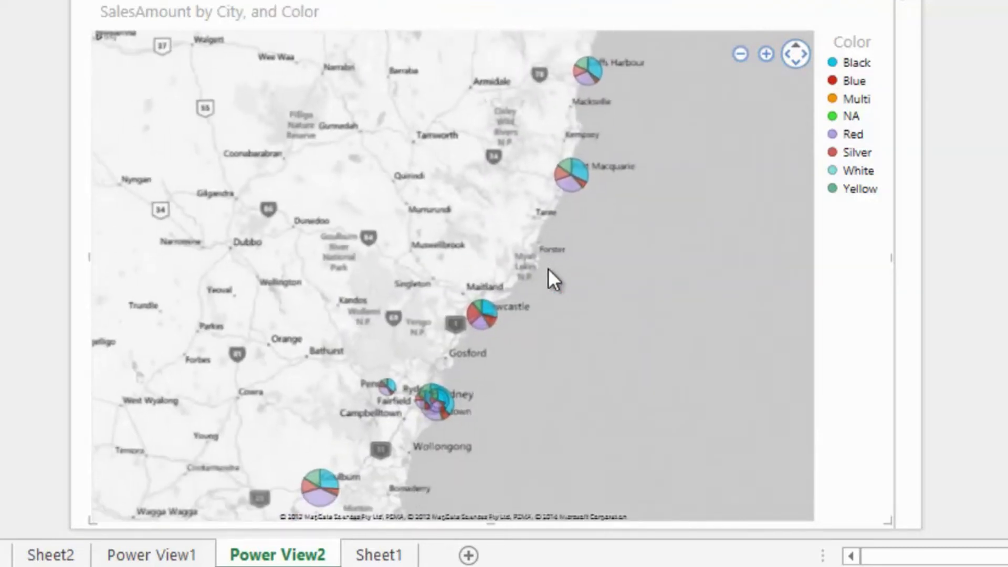
{"action": "left_click", "coordinate": [758, 59]}
{"action": "left_click", "coordinate": [759, 59]}
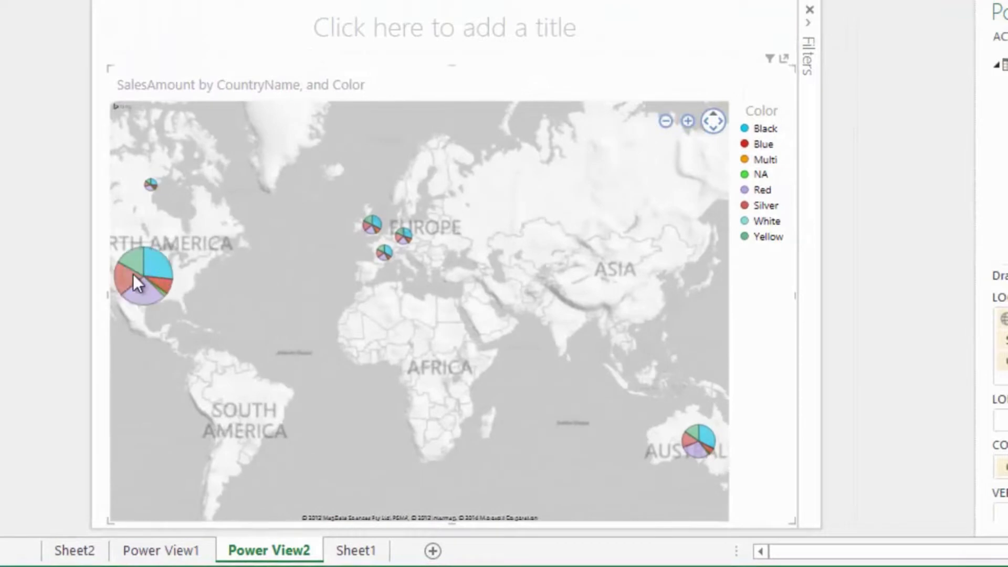
- Drill the map down into the United States and Oregon, and return to the country level
{"action": "double_click", "coordinate": [134, 273]}
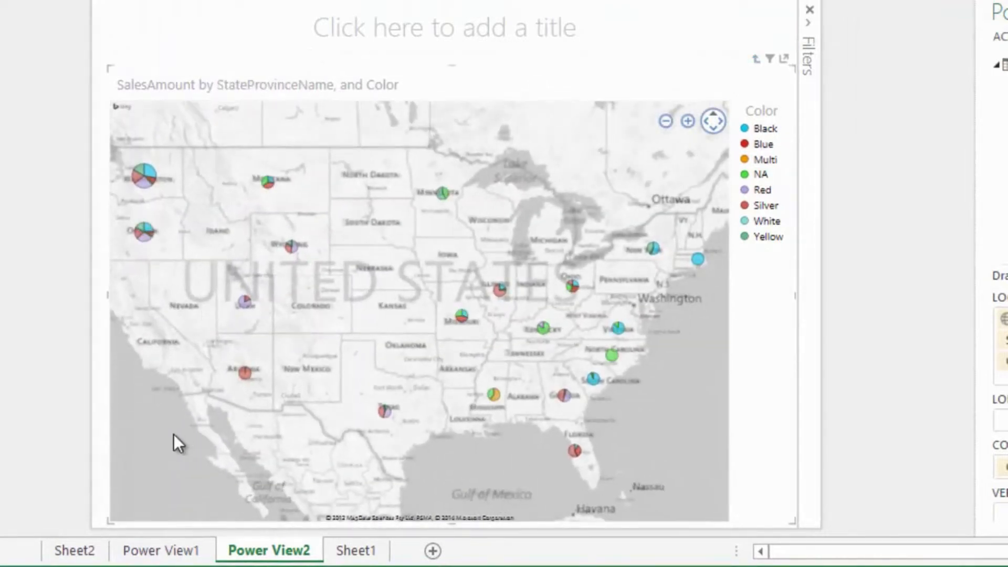
{"action": "double_click", "coordinate": [146, 233]}
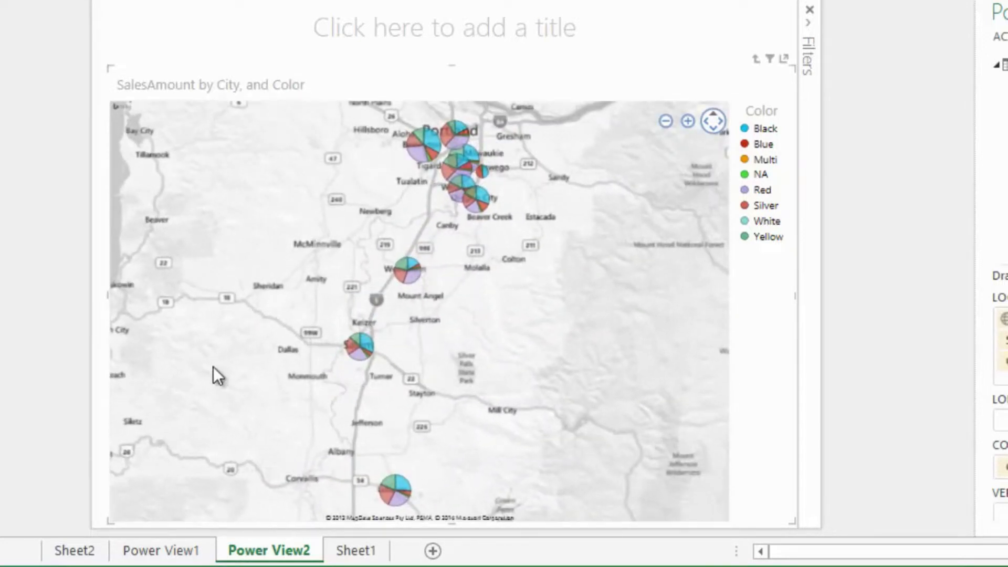
{"action": "left_click", "coordinate": [756, 59]}
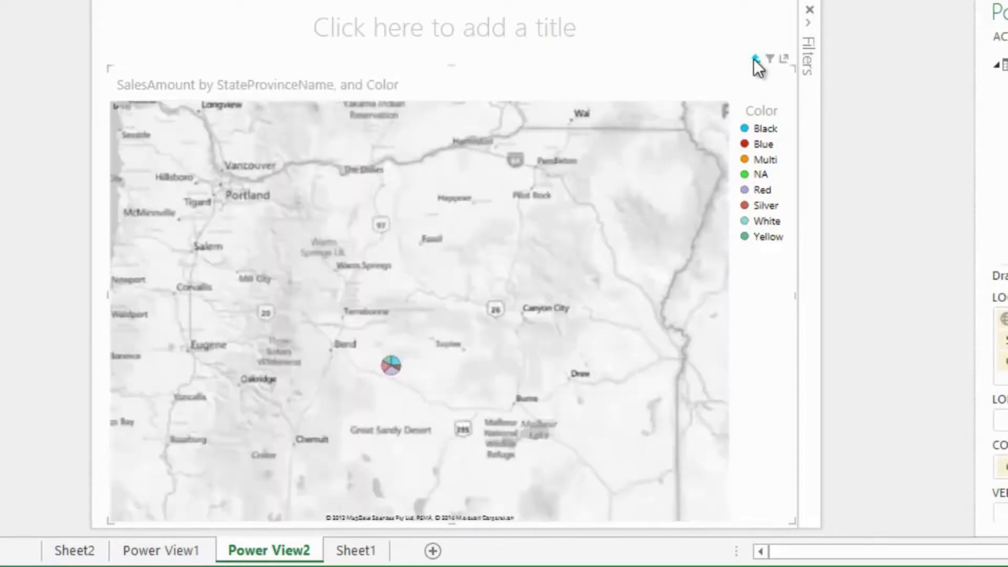
{"action": "left_click", "coordinate": [755, 58]}
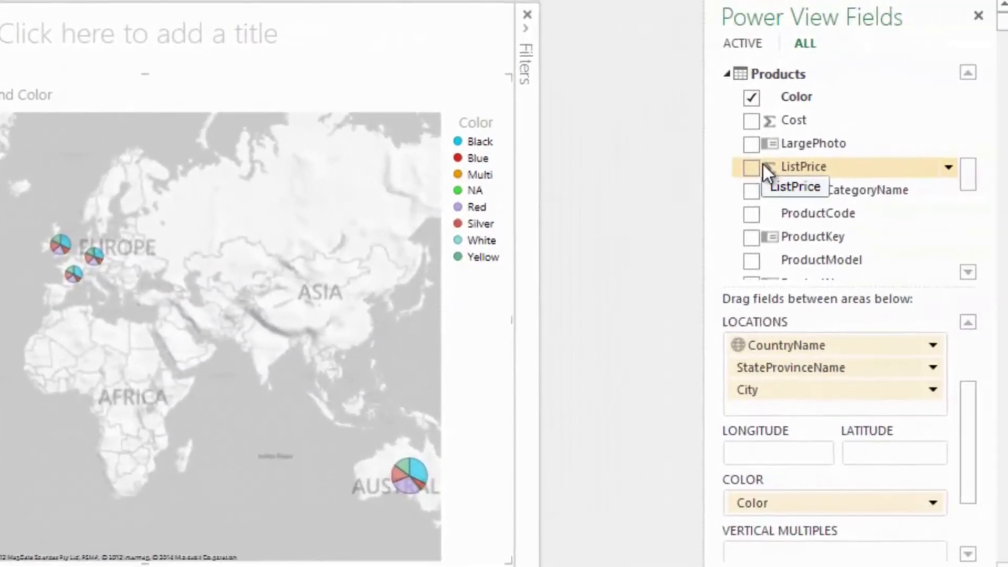
- Tile the map by ProductCategoryName from the Products table
{"action": "left_click_drag", "start_coordinate": [975, 395], "coordinate": [975, 349]}
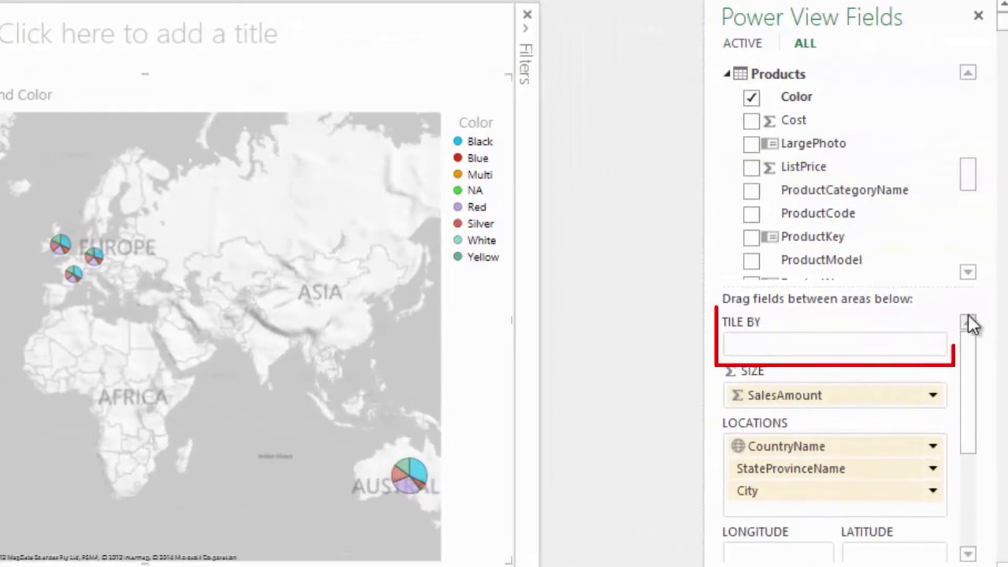
{"action": "left_click_drag", "start_coordinate": [966, 172], "coordinate": [970, 89]}
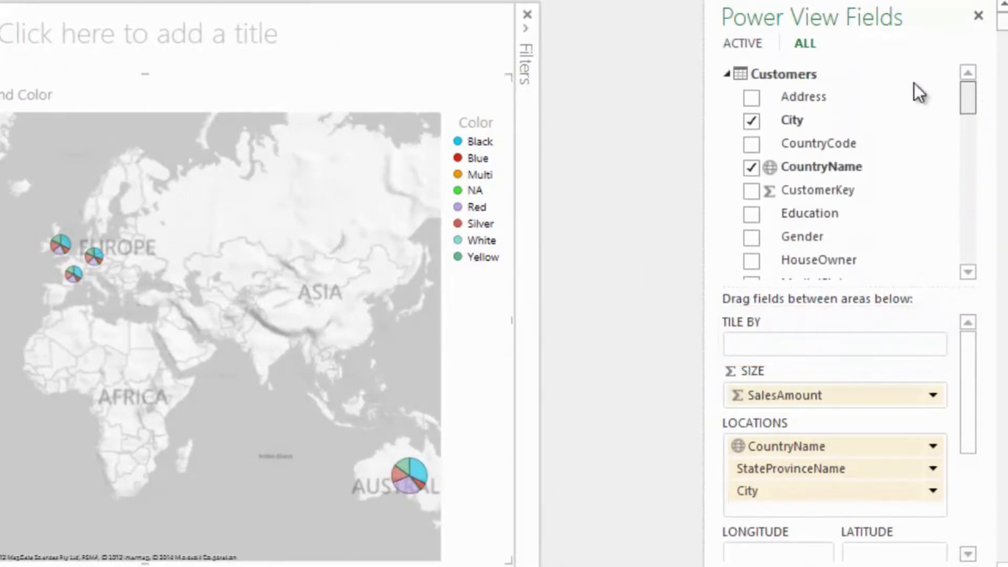
{"action": "left_click", "coordinate": [726, 74]}
{"action": "left_click_drag", "start_coordinate": [975, 123], "coordinate": [974, 157]}
{"action": "left_click_drag", "start_coordinate": [861, 84], "coordinate": [823, 339]}
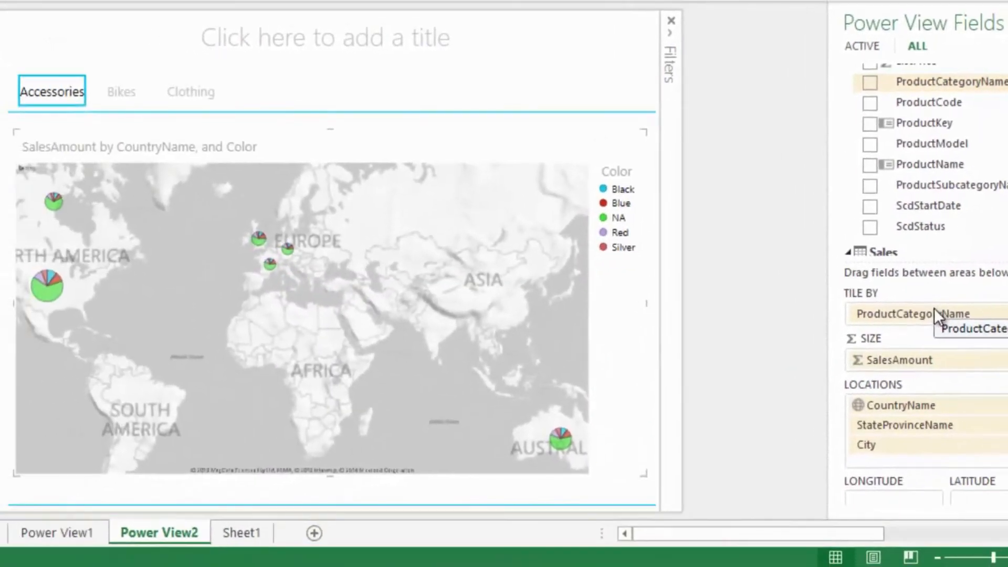
- Browse the Bikes, Clothing and Accessories tiles, examining France at state level, and return the map to the country level
{"action": "left_click", "coordinate": [130, 94]}
{"action": "left_click", "coordinate": [196, 91]}
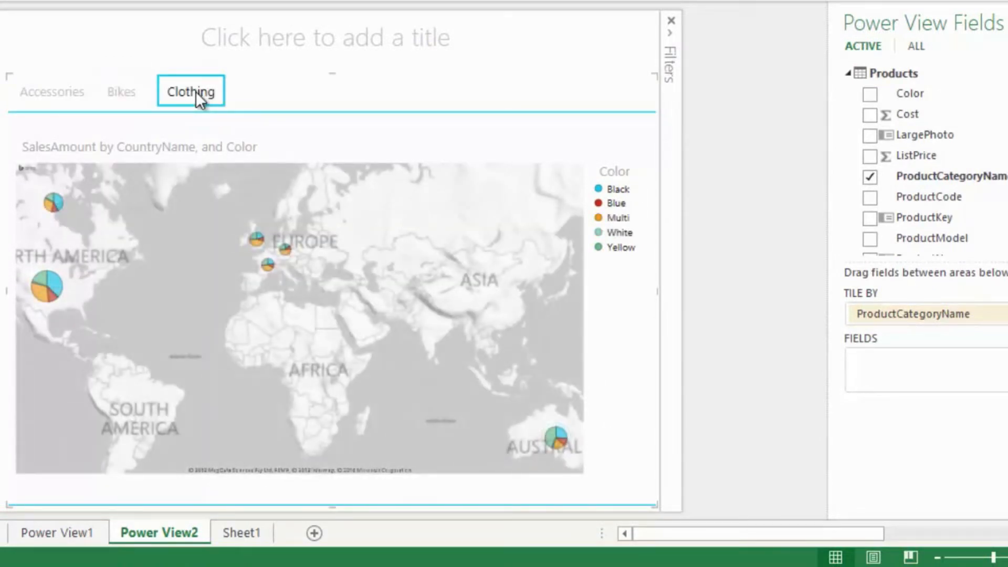
{"action": "double_click", "coordinate": [270, 263]}
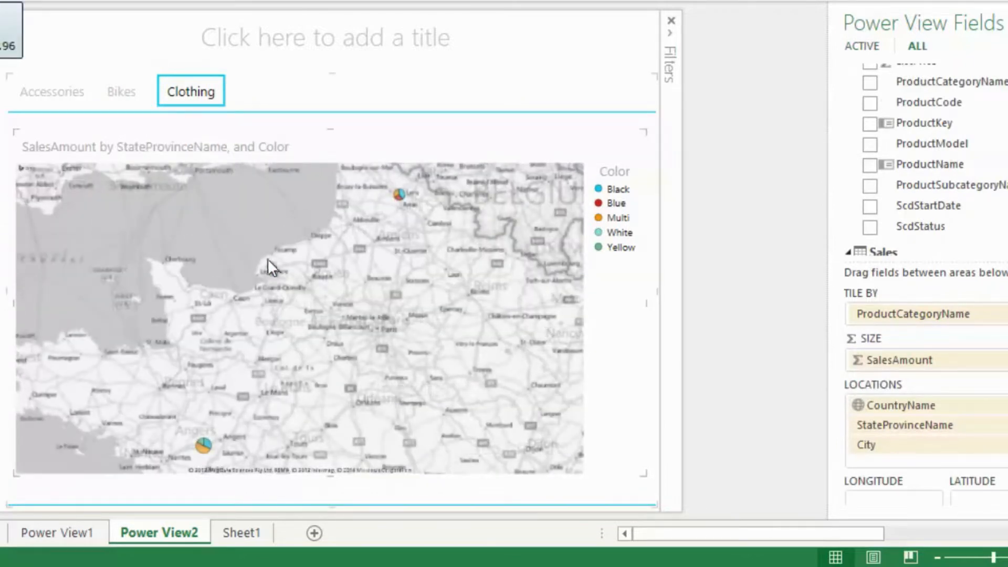
{"action": "left_click", "coordinate": [134, 93]}
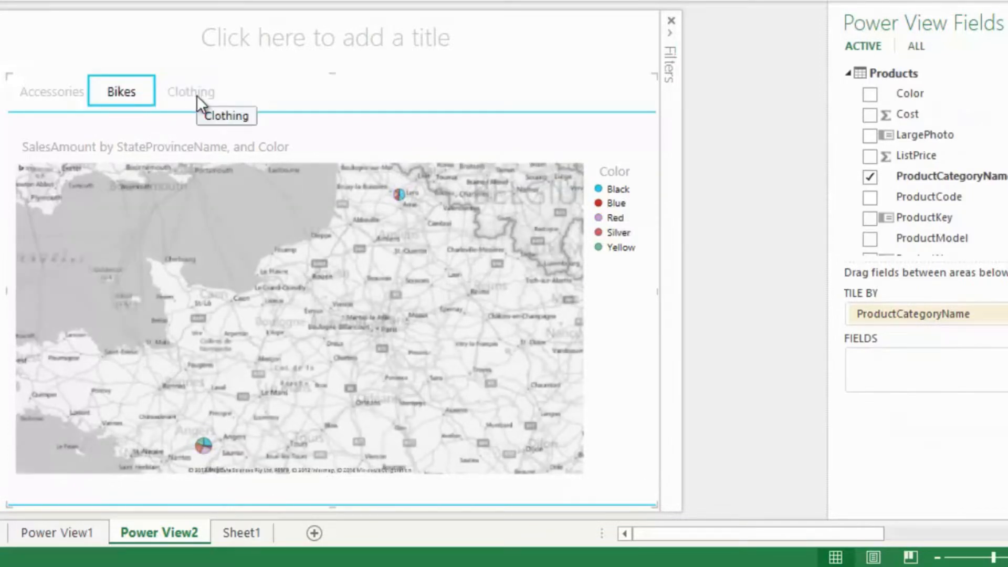
{"action": "left_click", "coordinate": [75, 94]}
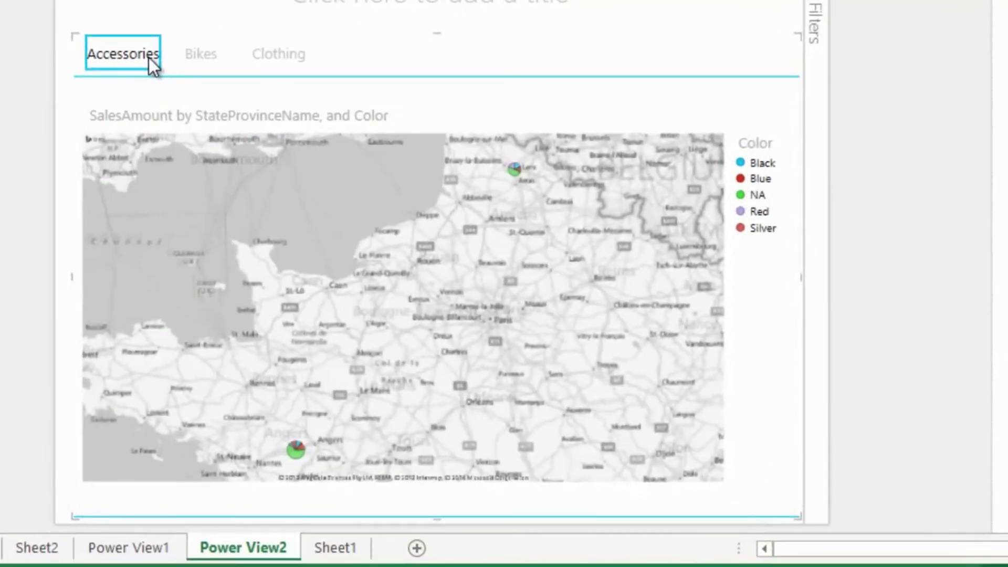
{"action": "mouse_move", "coordinate": [697, 118]}
{"action": "left_click", "coordinate": [771, 86]}
{"action": "left_click", "coordinate": [762, 88]}
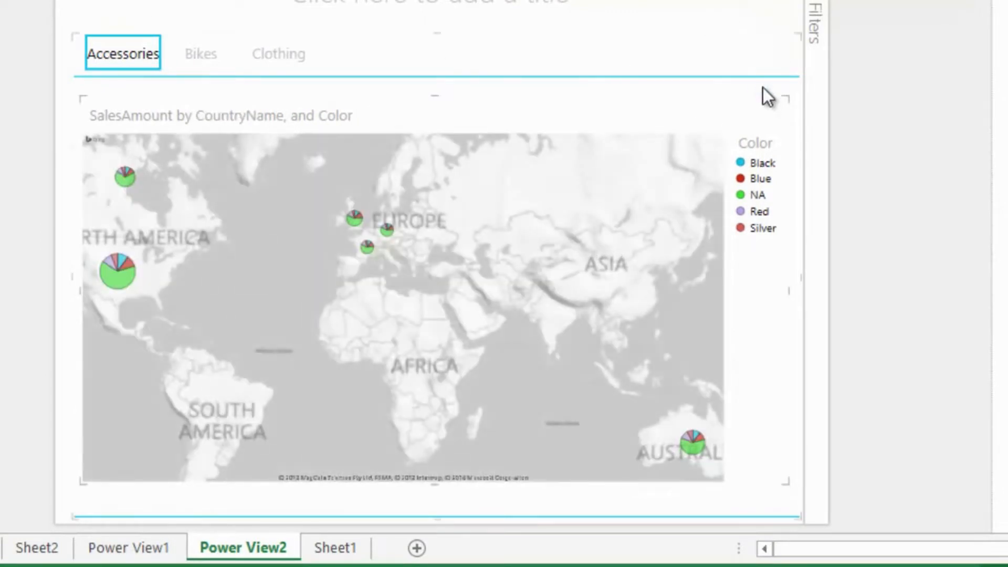
- Drill into Canada and back up, and drill into Australia to compare its states across the Accessories, Bikes and Clothing tiles
{"action": "double_click", "coordinate": [125, 176]}
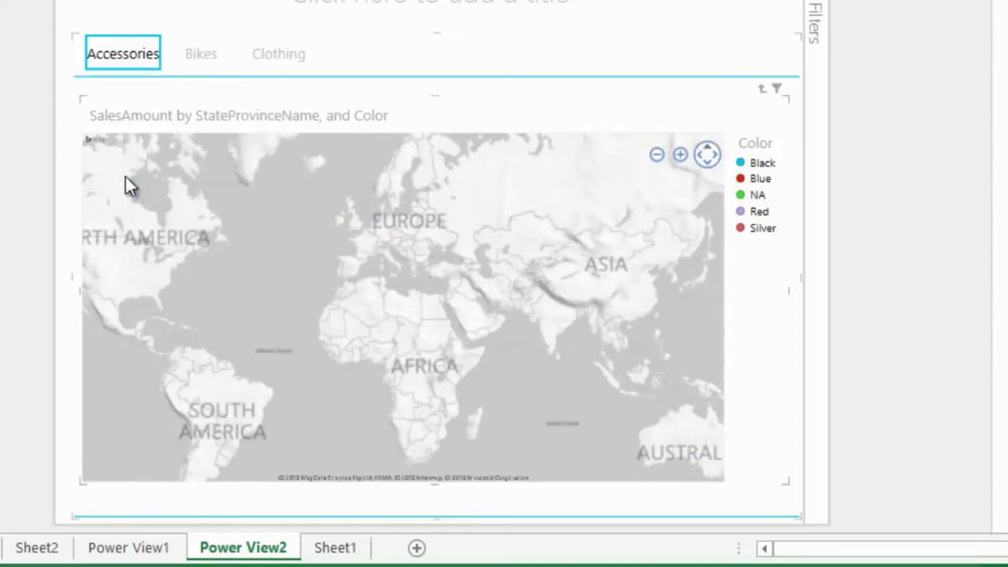
{"action": "left_click", "coordinate": [767, 90]}
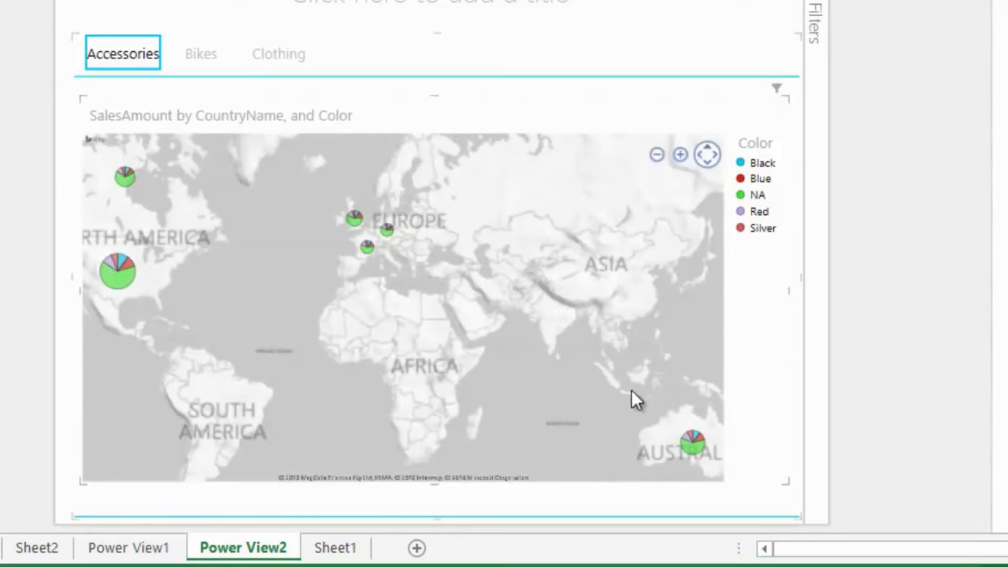
{"action": "double_click", "coordinate": [694, 442]}
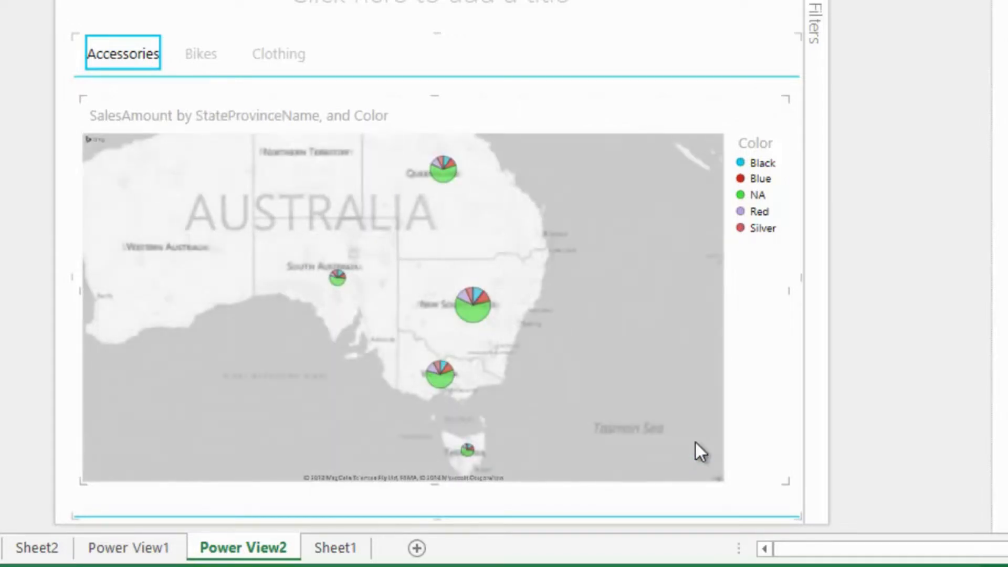
{"action": "left_click", "coordinate": [215, 55]}
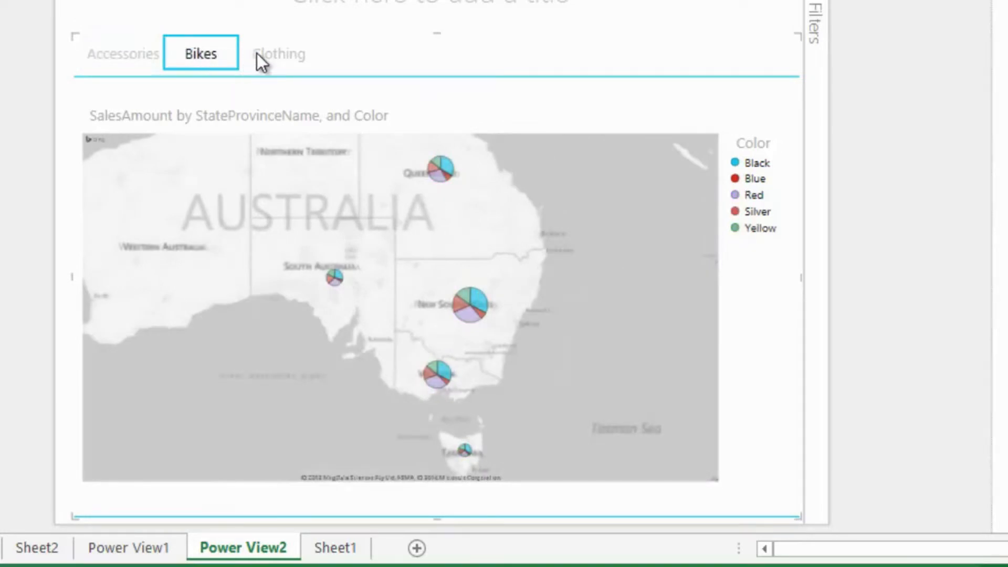
{"action": "left_click", "coordinate": [270, 55]}
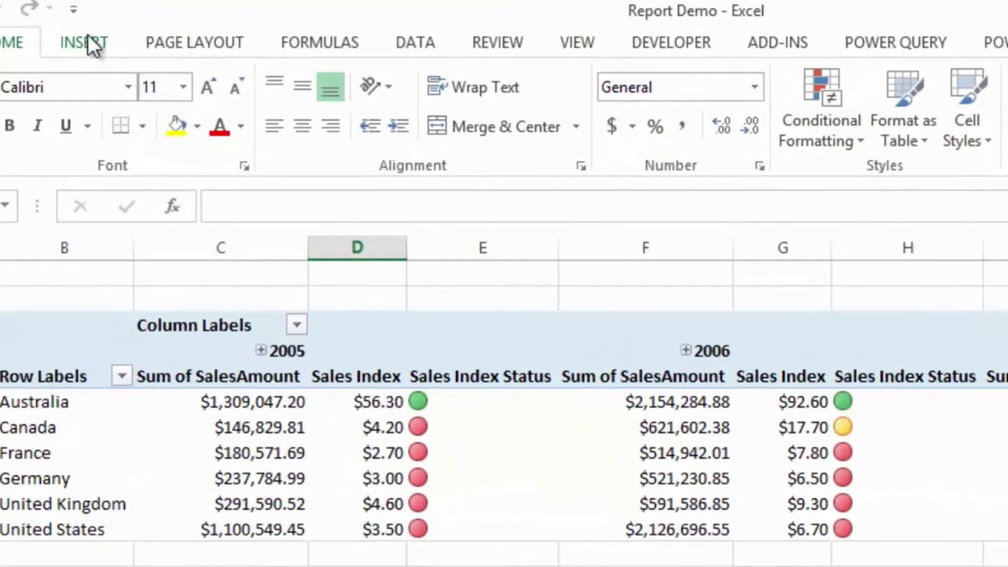
- Launch Power Map from the PivotTable worksheet
{"action": "left_click", "coordinate": [90, 42]}
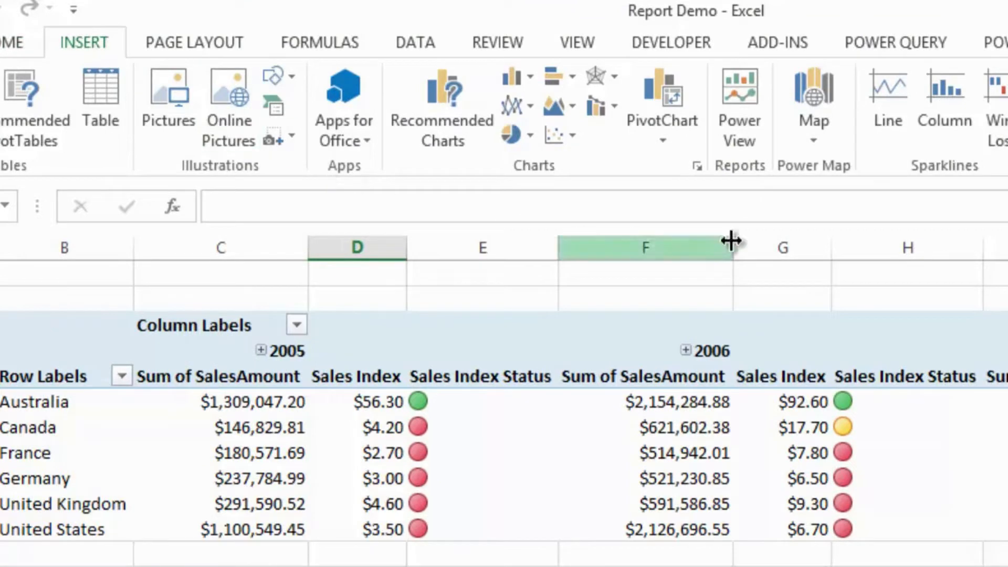
{"action": "left_click", "coordinate": [820, 136]}
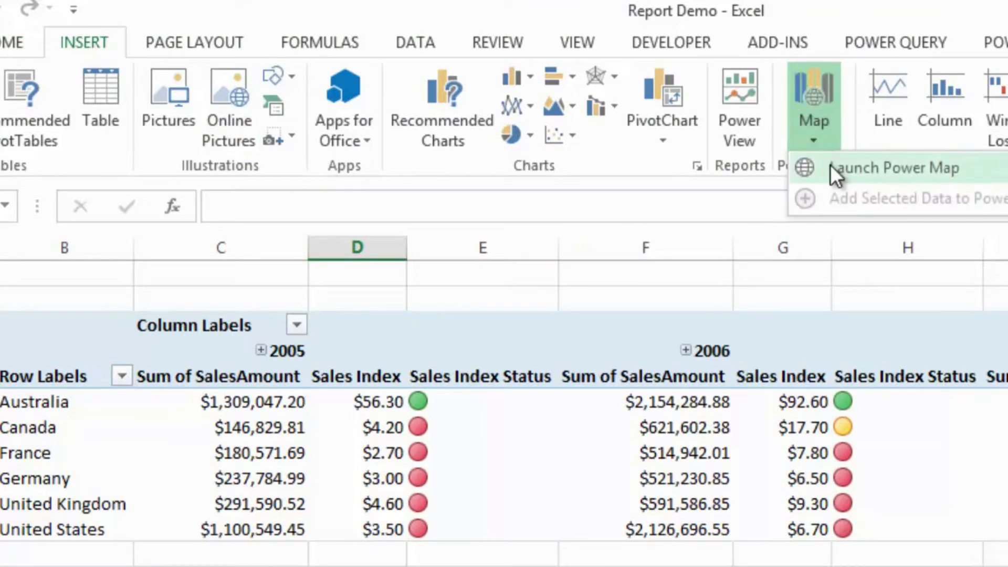
{"action": "left_click", "coordinate": [830, 165]}
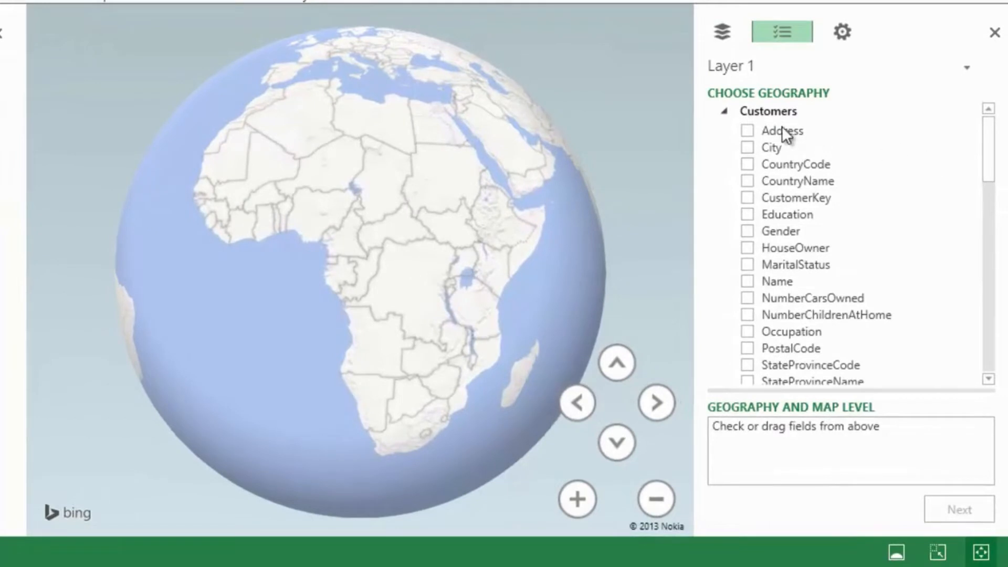
- Map Layer 1 by Address at street level, with City, CountryName and StateProvinceName as further geography fields, and accept the geography
{"action": "left_click", "coordinate": [747, 148]}
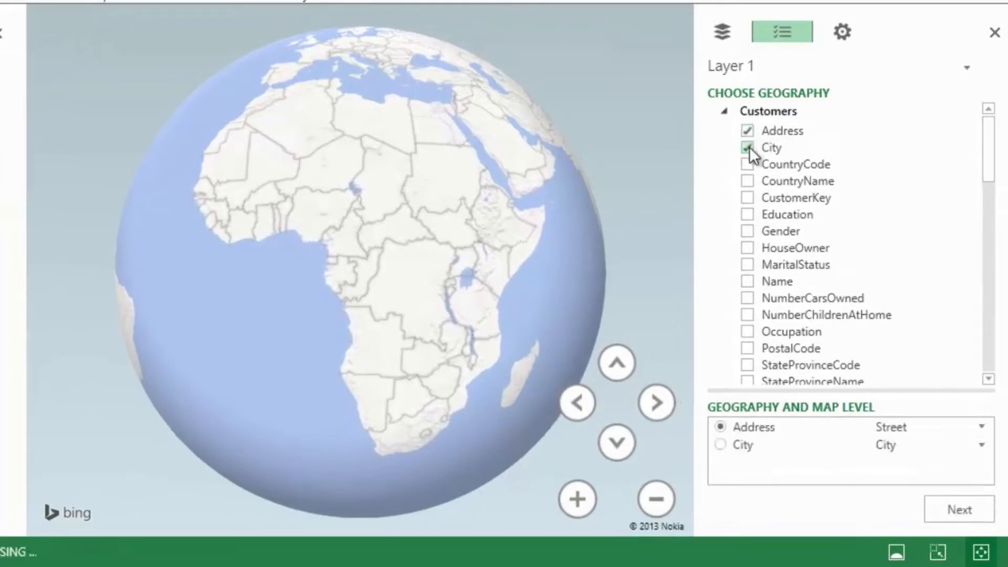
{"action": "left_click", "coordinate": [748, 180]}
{"action": "scroll", "coordinate": [842, 245], "scroll_direction": "down", "scroll_amount": 1}
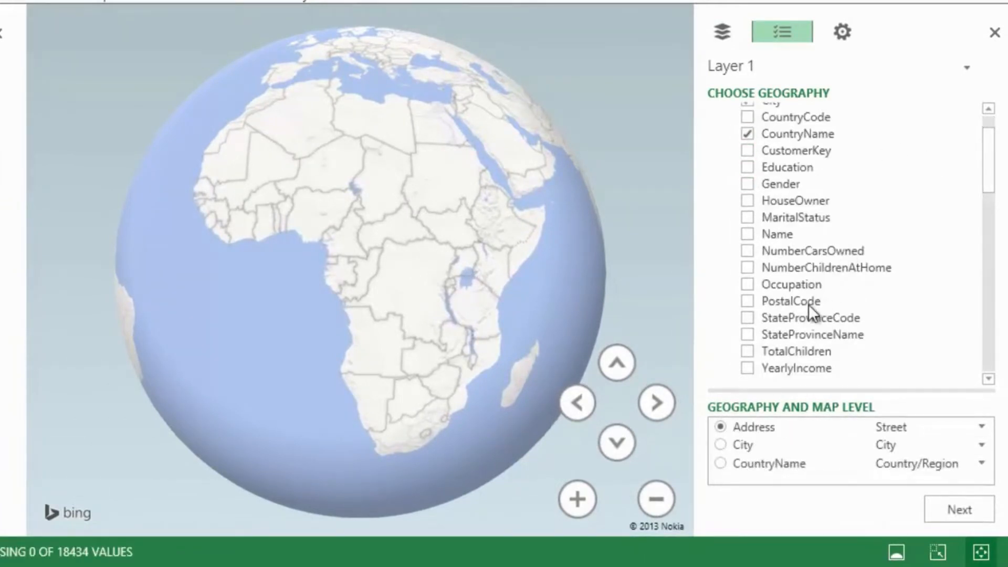
{"action": "left_click", "coordinate": [751, 335]}
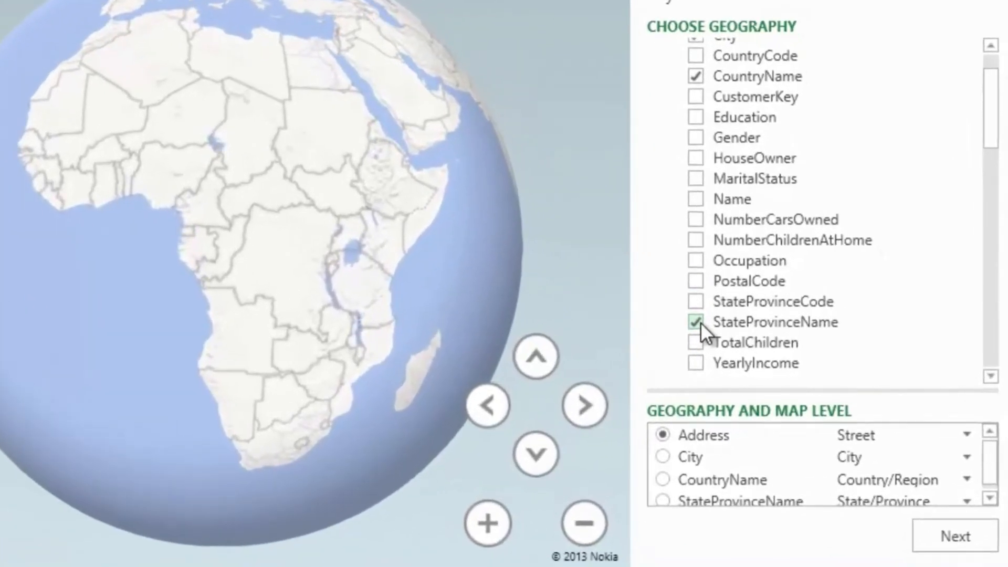
{"action": "left_click", "coordinate": [991, 497]}
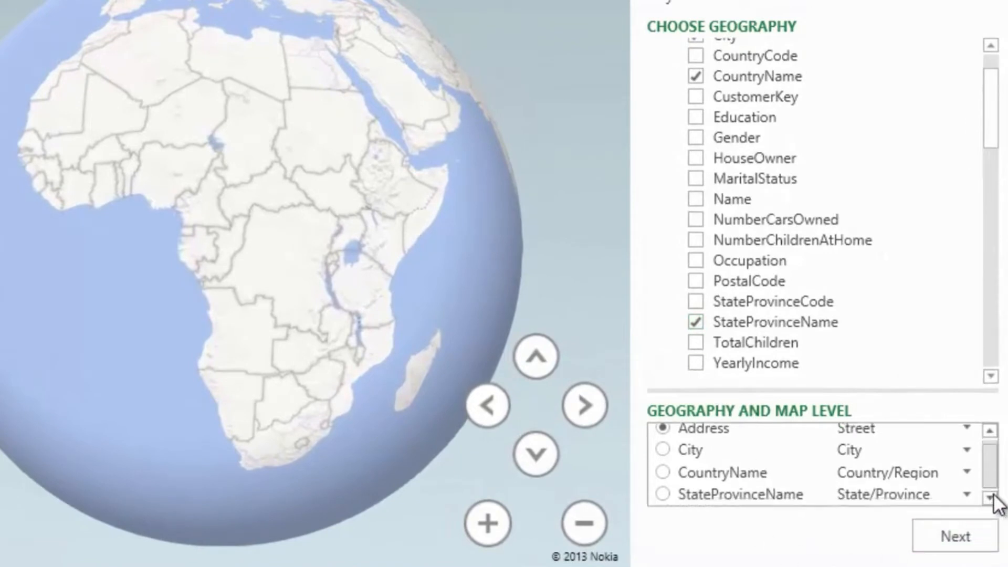
{"action": "left_click_drag", "start_coordinate": [909, 389], "coordinate": [913, 360]}
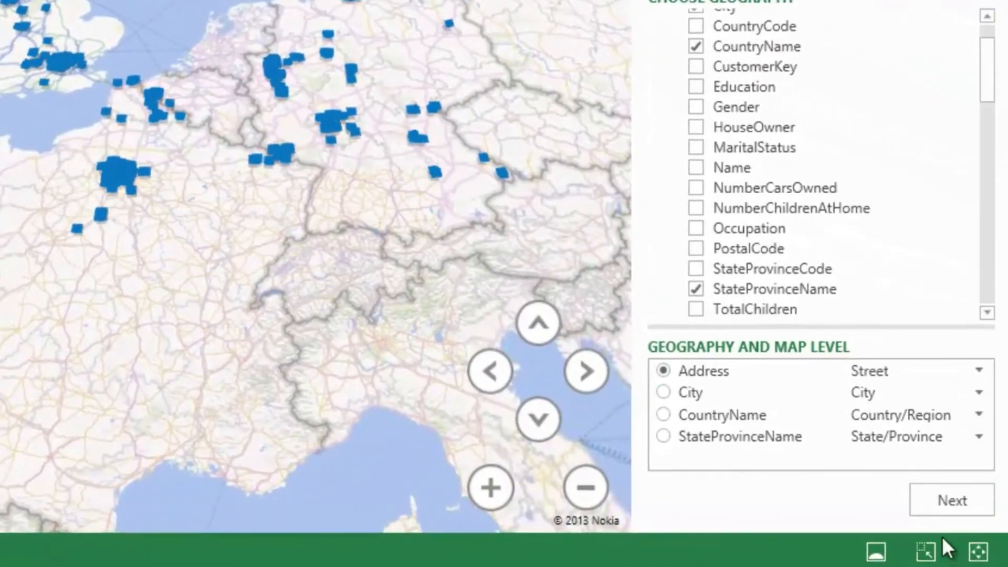
{"action": "left_click", "coordinate": [961, 502]}
- Set the height of the map columns to SalesAmount from the Sales table
{"action": "left_click_drag", "start_coordinate": [995, 92], "coordinate": [994, 255]}
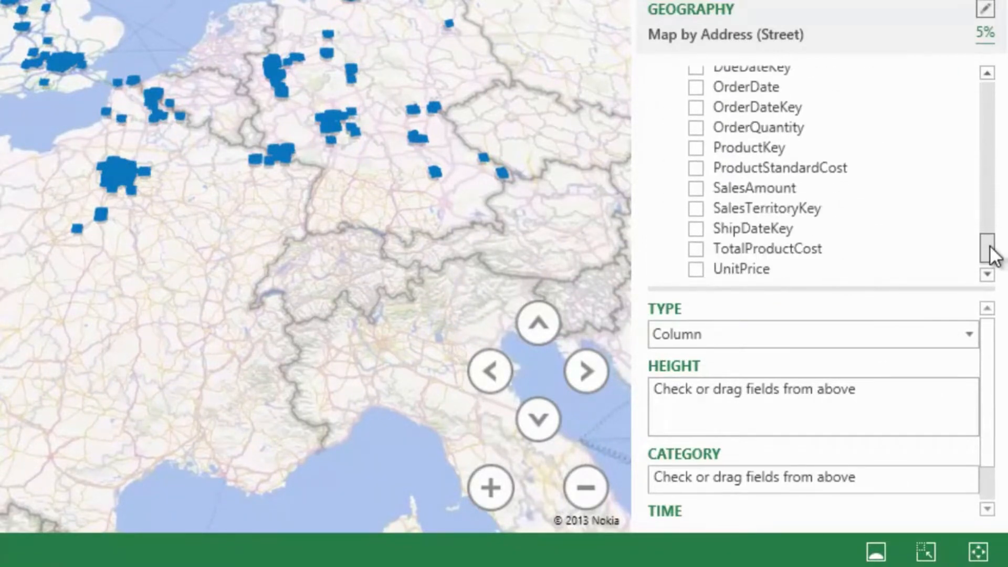
{"action": "left_click_drag", "start_coordinate": [729, 188], "coordinate": [748, 409]}
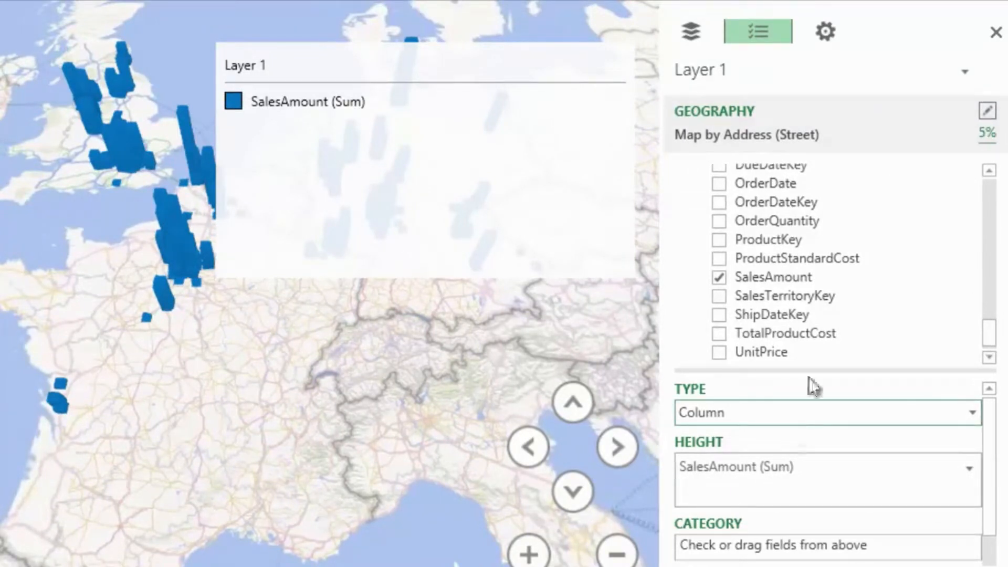
- Split the map columns by category using Color from the Products table
{"action": "left_click_drag", "start_coordinate": [990, 333], "coordinate": [968, 280]}
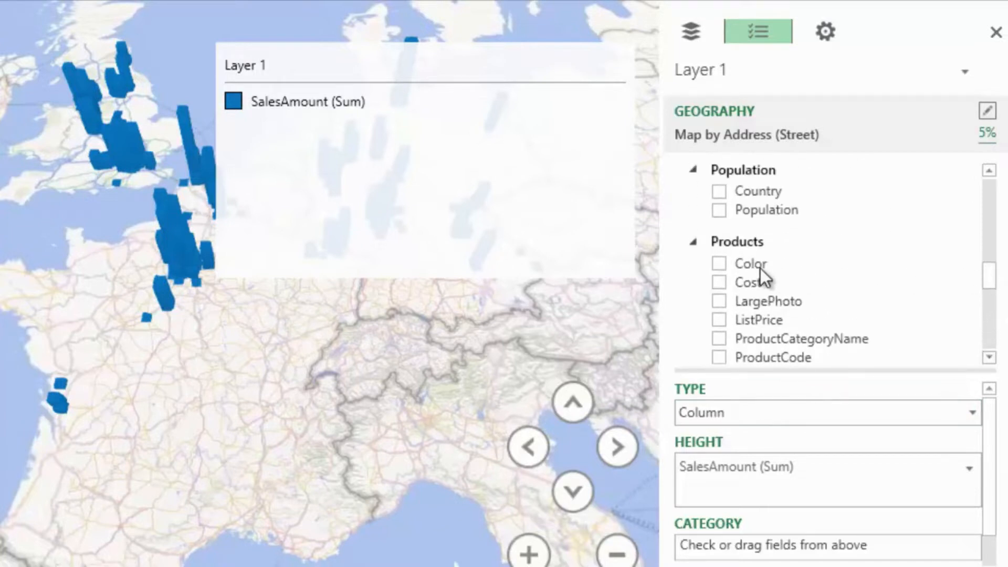
{"action": "left_click_drag", "start_coordinate": [925, 370], "coordinate": [930, 267]}
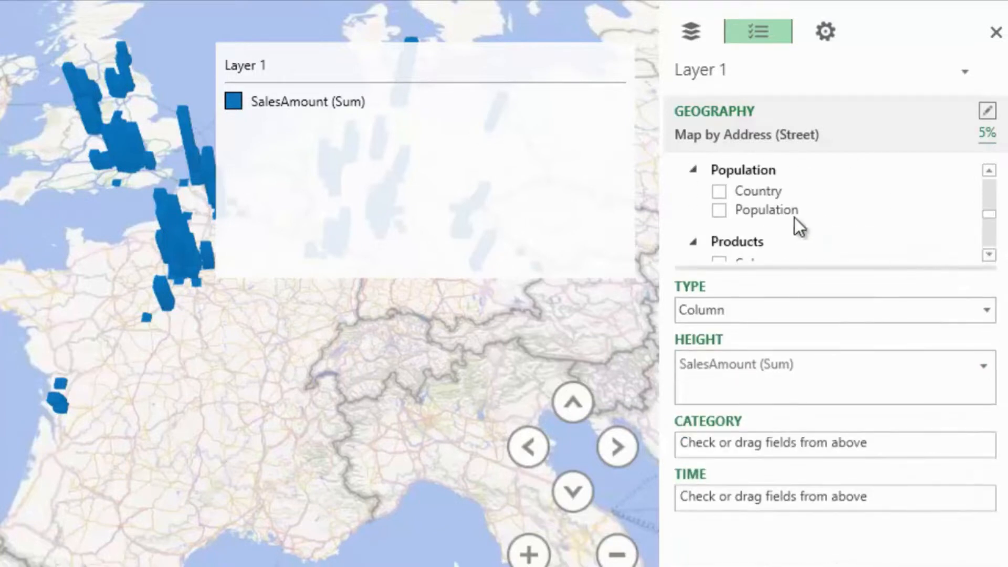
{"action": "scroll", "coordinate": [989, 221], "scroll_direction": "down", "scroll_amount": 2}
{"action": "left_click_drag", "start_coordinate": [761, 237], "coordinate": [742, 445]}
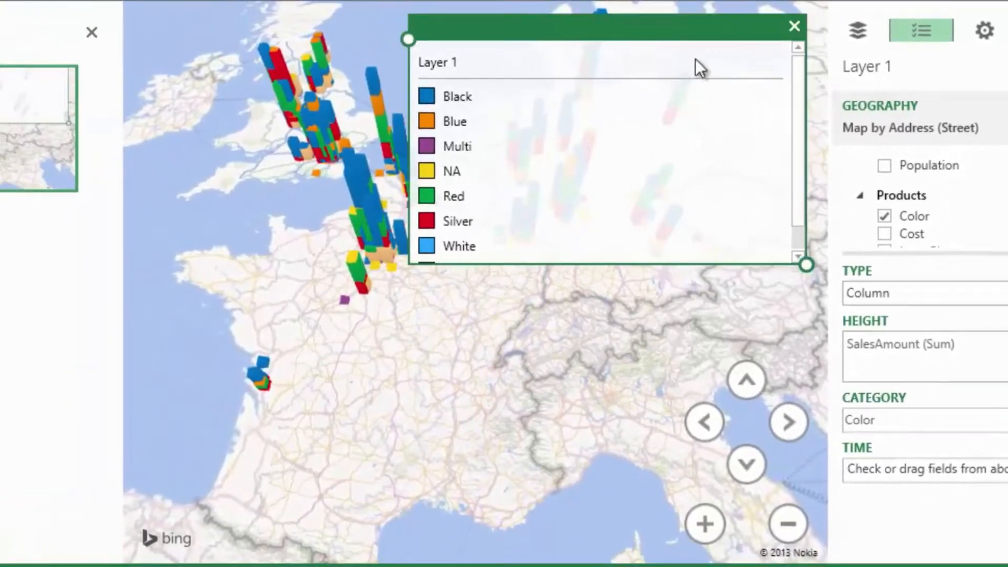
- Remove the color legend from the map and turn the globe from Europe to the United States
{"action": "left_click_drag", "start_coordinate": [745, 29], "coordinate": [767, 269]}
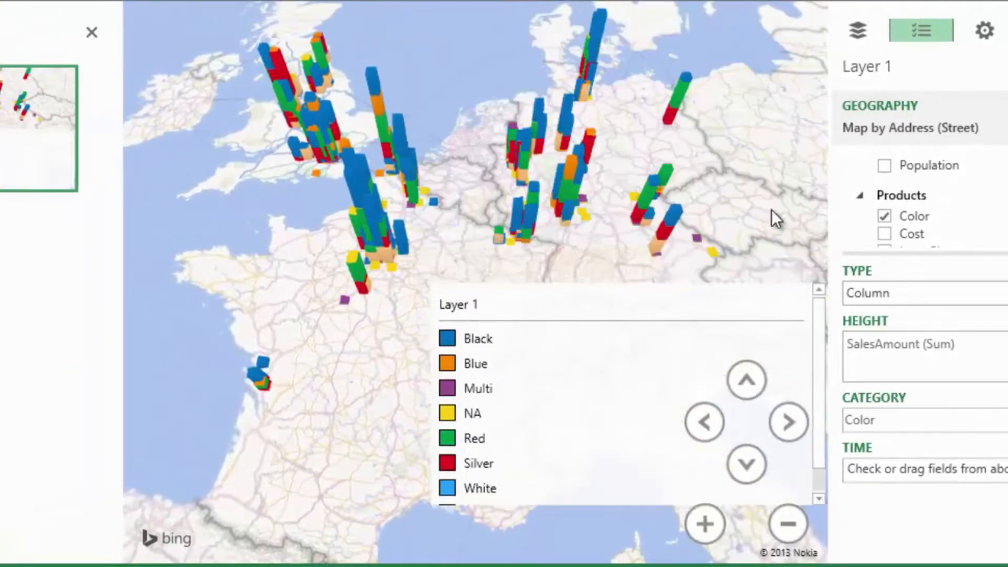
{"action": "left_click", "coordinate": [814, 268]}
{"action": "scroll", "coordinate": [554, 273], "scroll_direction": "down", "scroll_amount": 6}
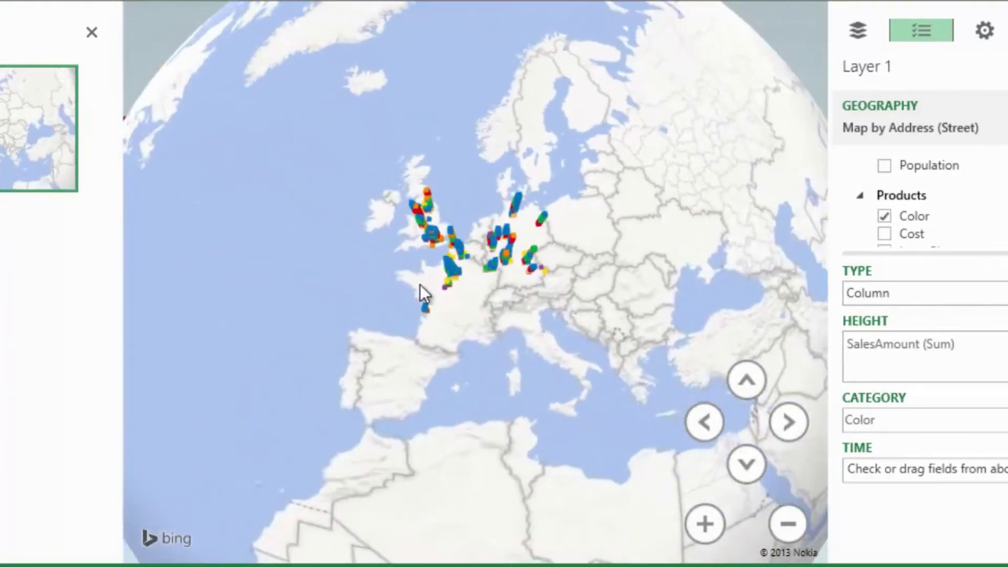
{"action": "left_click_drag", "start_coordinate": [420, 284], "coordinate": [702, 270]}
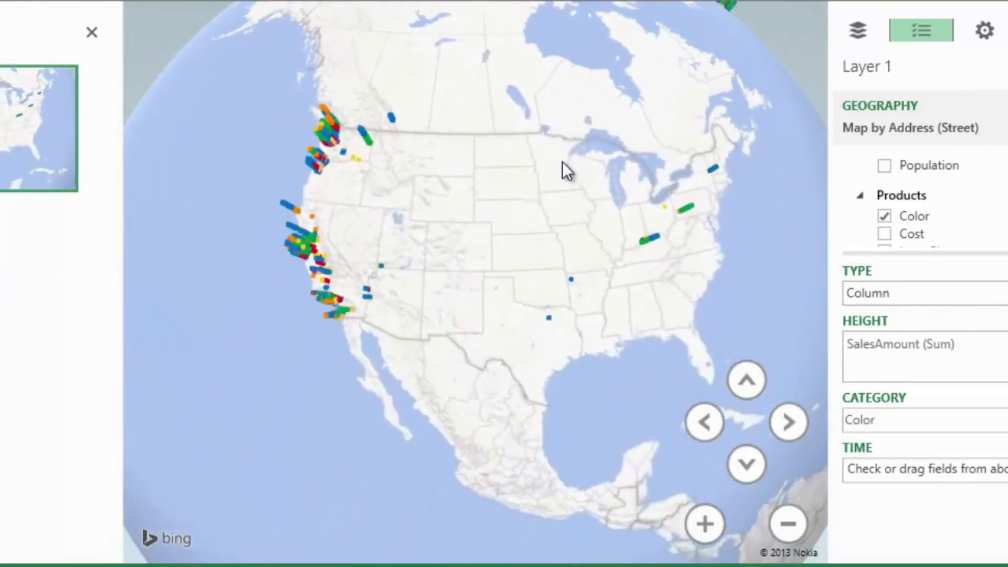
{"action": "scroll", "coordinate": [455, 285], "scroll_direction": "up", "scroll_amount": 2}
{"action": "scroll", "coordinate": [455, 285], "scroll_direction": "down", "scroll_amount": 1}
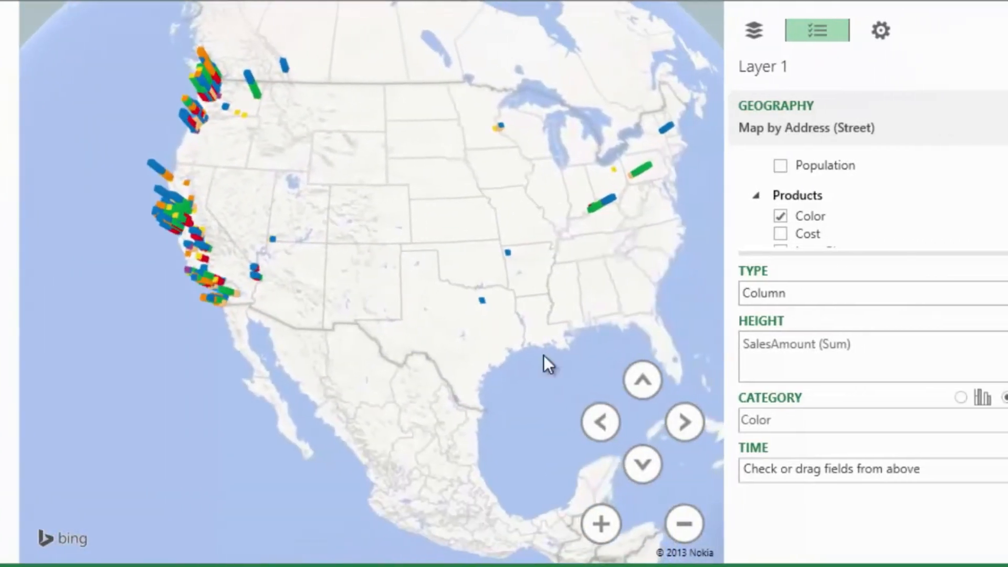
{"action": "scroll", "coordinate": [996, 213], "scroll_direction": "down", "scroll_amount": 3}
{"action": "scroll", "coordinate": [719, 165], "scroll_direction": "up", "scroll_amount": 5}
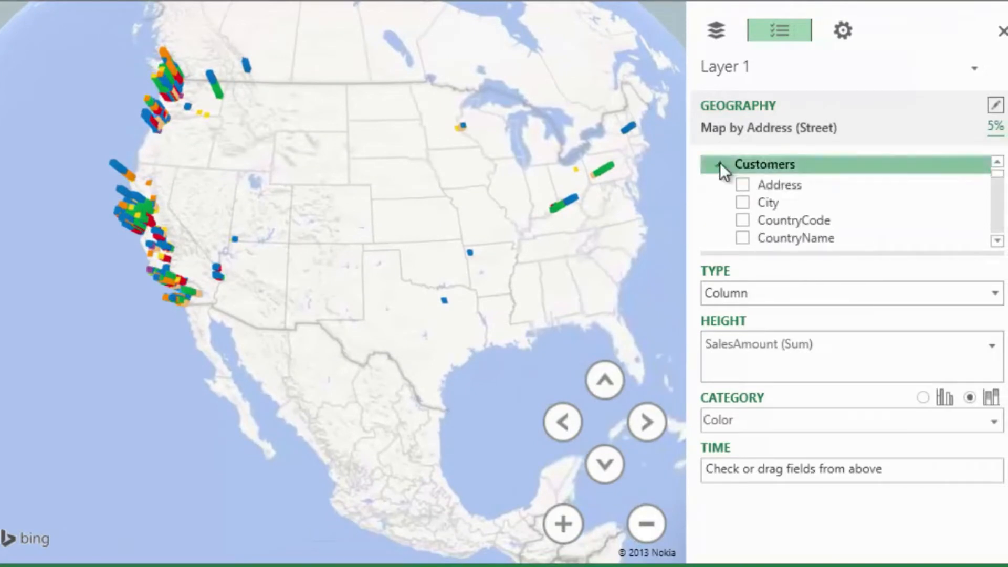
- Set OrderDate from the Sales table as the layer's time field and play the timeline
{"action": "left_click", "coordinate": [718, 164]}
{"action": "left_click", "coordinate": [718, 183]}
{"action": "left_click", "coordinate": [718, 202]}
{"action": "left_click", "coordinate": [718, 220]}
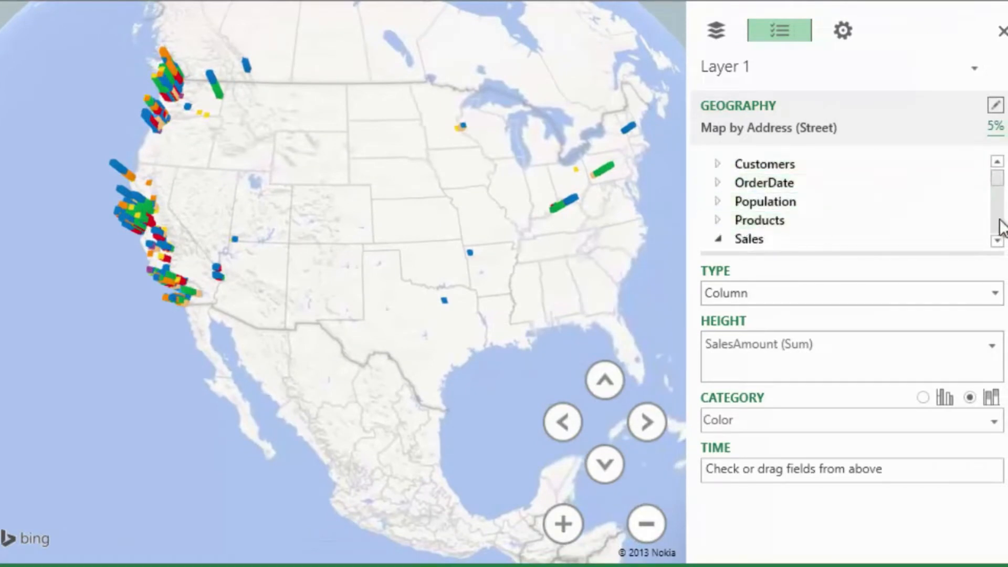
{"action": "scroll", "coordinate": [996, 225], "scroll_direction": "down", "scroll_amount": 2}
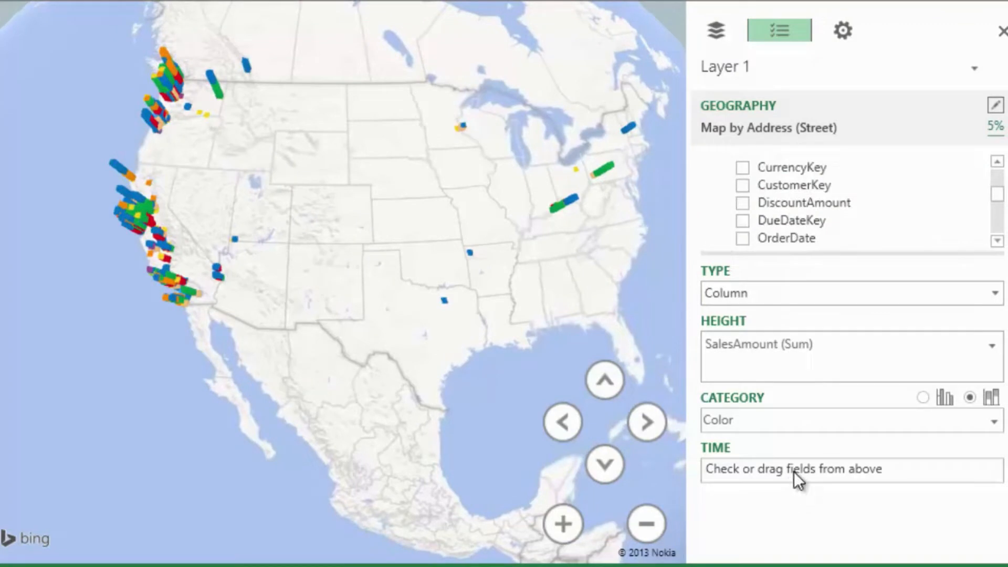
{"action": "left_click_drag", "start_coordinate": [785, 238], "coordinate": [794, 471]}
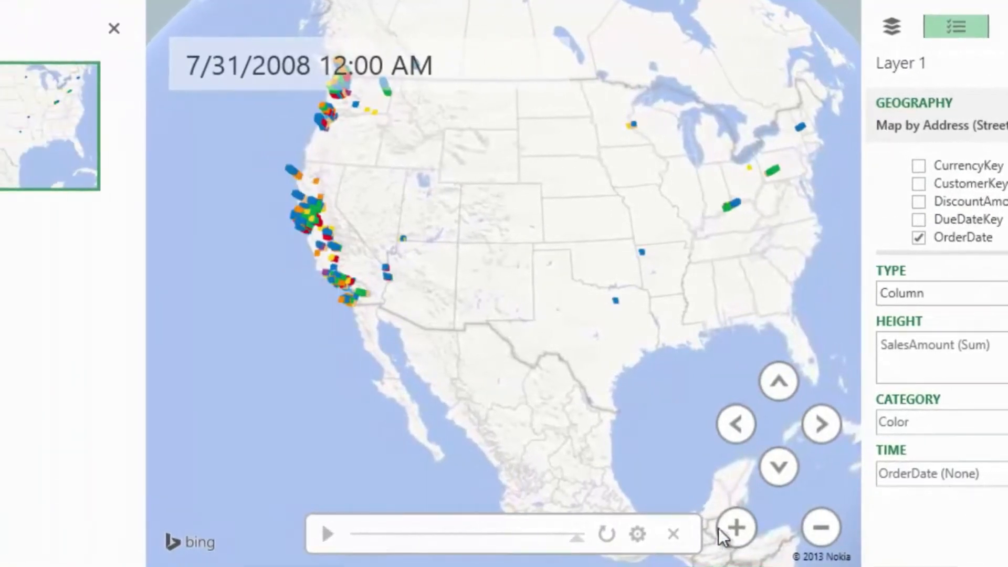
{"action": "left_click", "coordinate": [329, 535]}
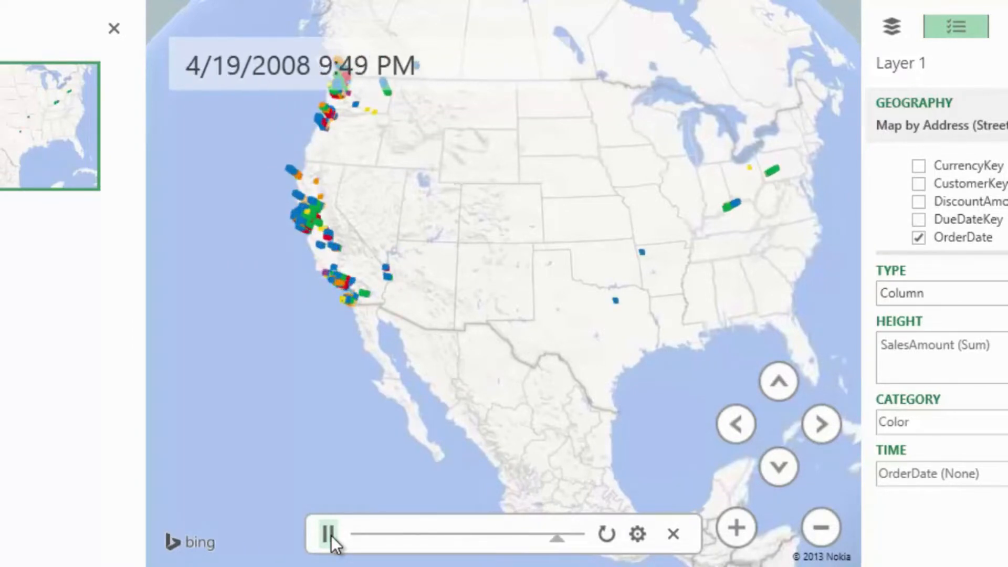
- Change Layer 1's visualization type to HeatMap, with the map framed closely on the western United States
{"action": "left_click_drag", "start_coordinate": [499, 274], "coordinate": [571, 389]}
{"action": "scroll", "coordinate": [464, 323], "scroll_direction": "up", "scroll_amount": 3}
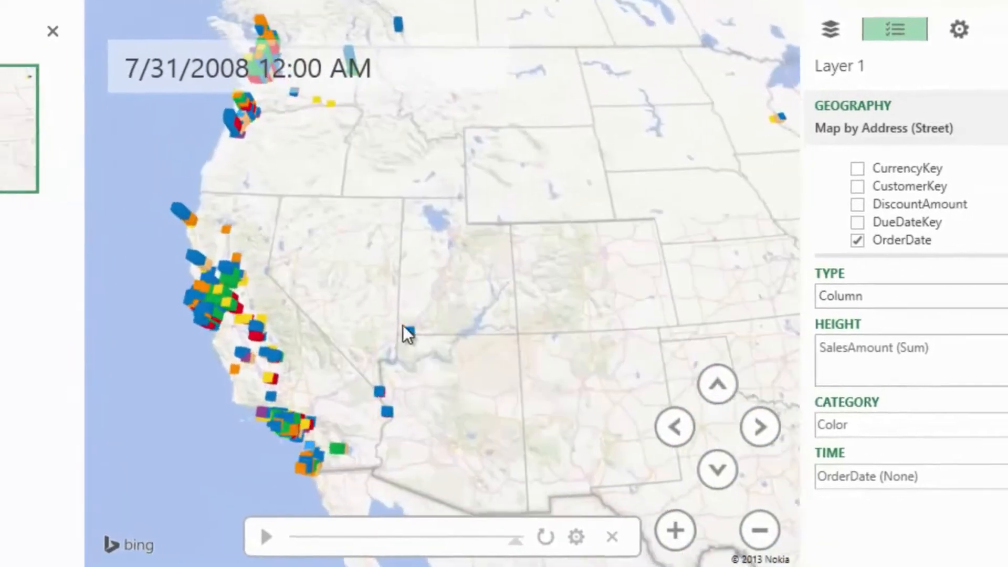
{"action": "left_click", "coordinate": [924, 296]}
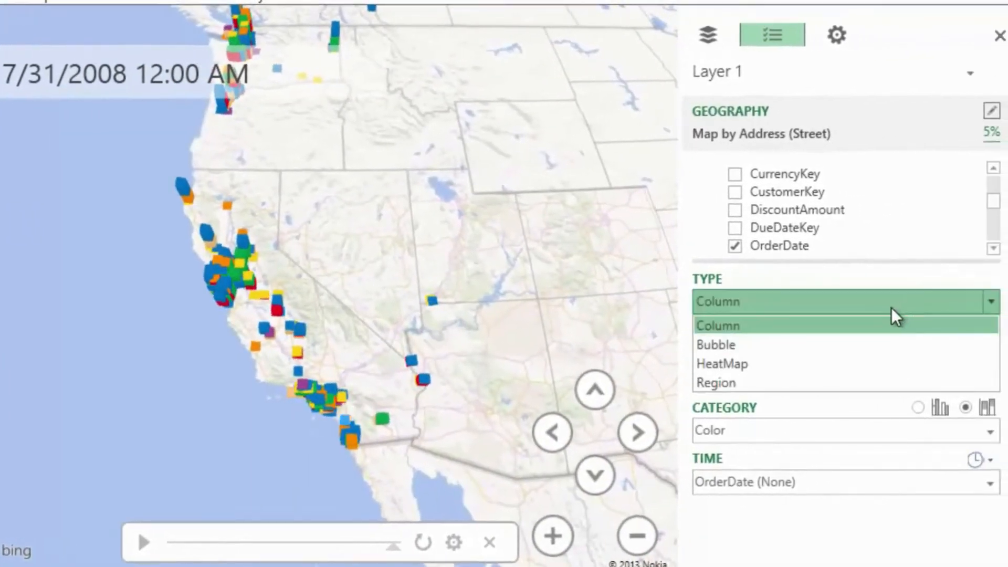
{"action": "left_click", "coordinate": [892, 367]}
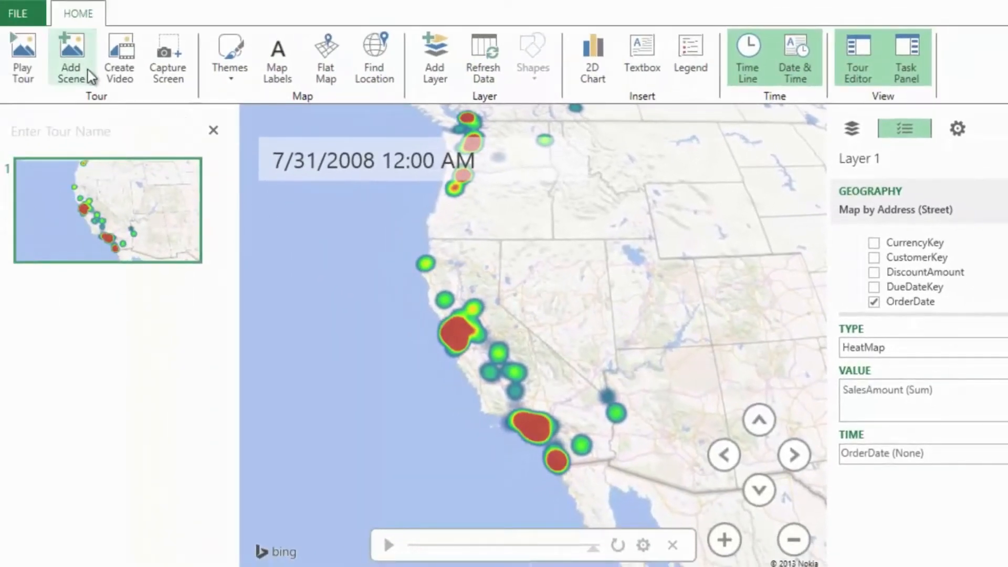
- Add a second tour scene and frame its heat map on Europe
{"action": "left_click", "coordinate": [90, 76]}
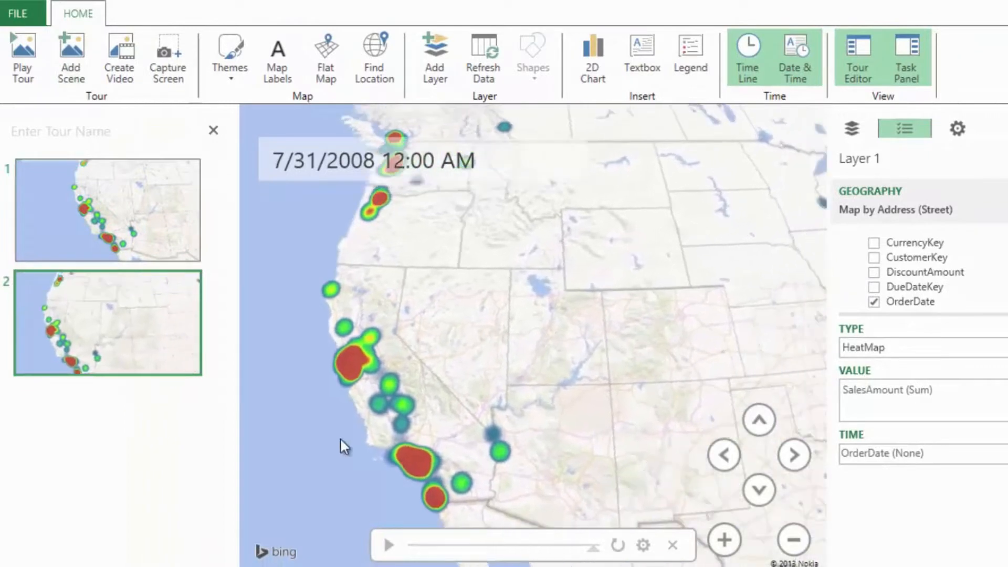
{"action": "left_click_drag", "start_coordinate": [340, 439], "coordinate": [272, 458]}
{"action": "scroll", "coordinate": [651, 331], "scroll_direction": "down", "scroll_amount": 8}
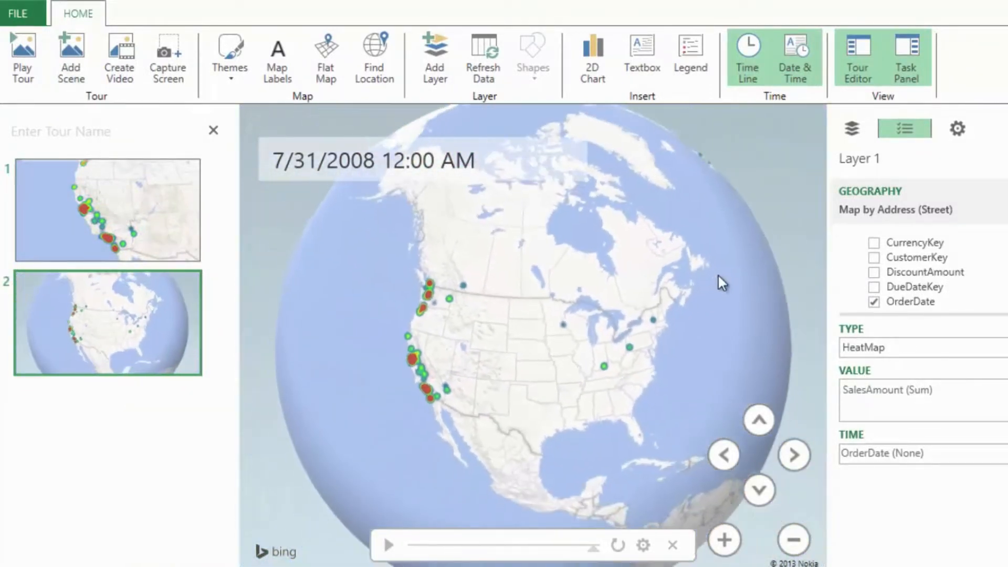
{"action": "left_click_drag", "start_coordinate": [718, 275], "coordinate": [386, 336]}
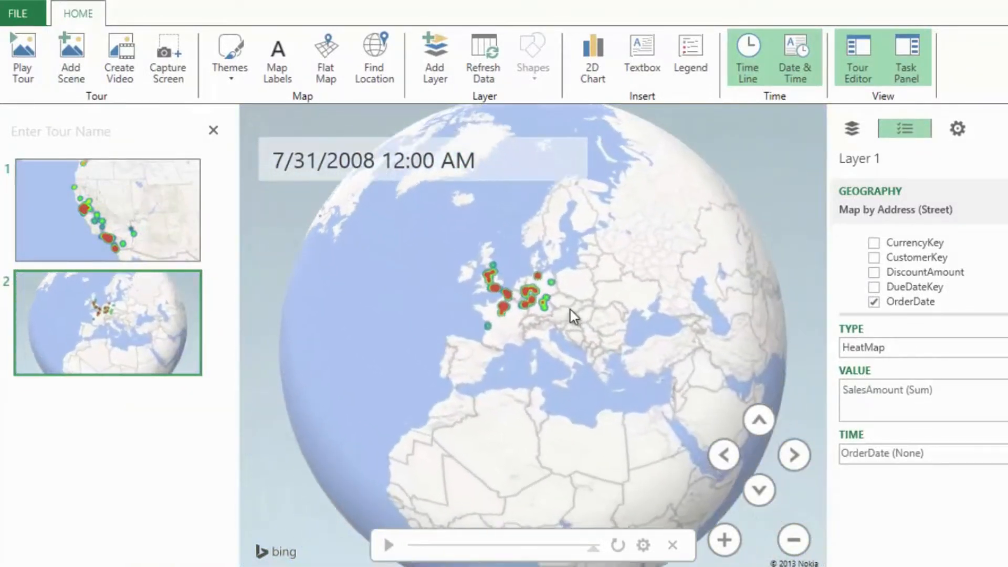
{"action": "scroll", "coordinate": [570, 310], "scroll_direction": "up", "scroll_amount": 5}
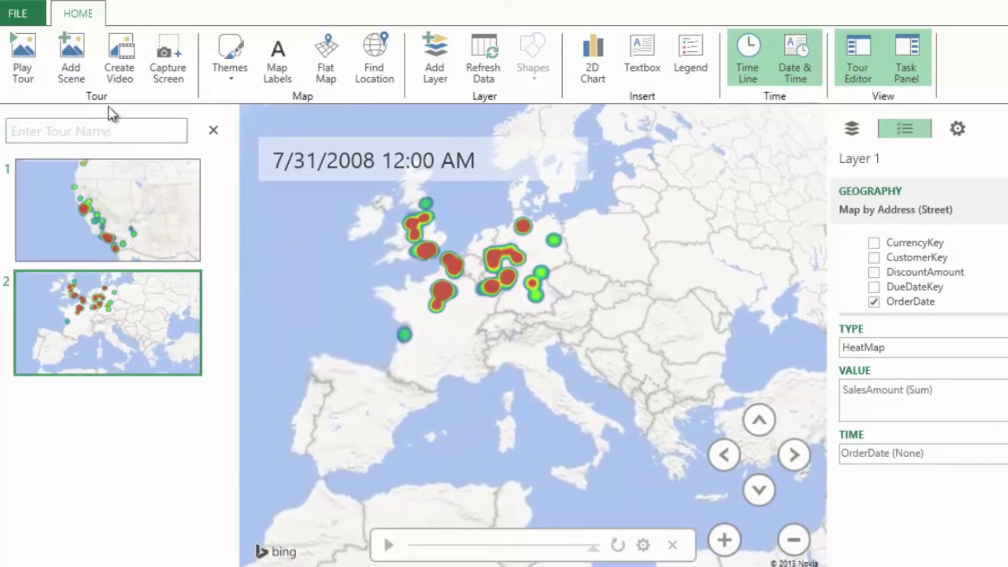
- Add a third tour scene and open the scene options of scene 2
{"action": "left_click", "coordinate": [81, 61]}
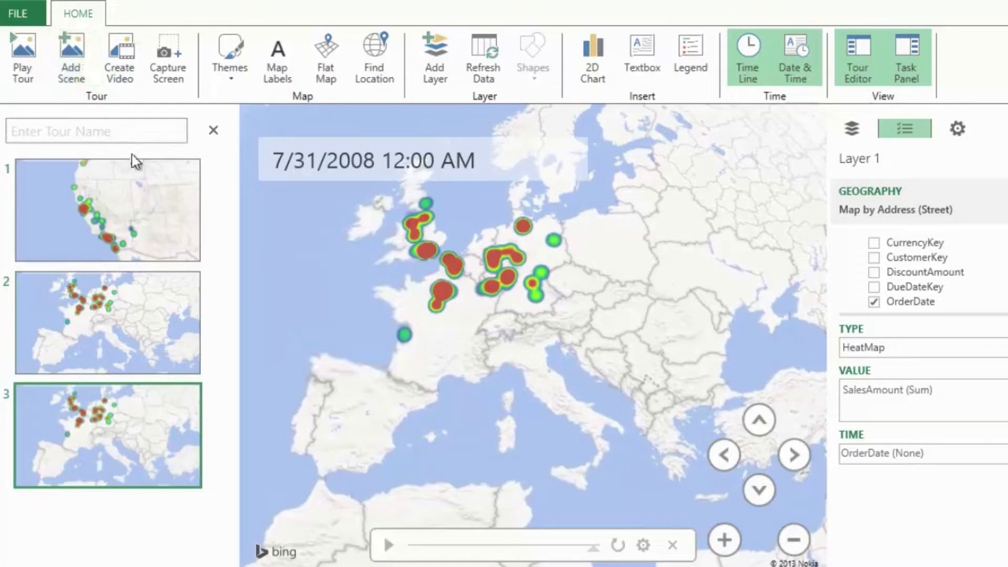
{"action": "mouse_move", "coordinate": [135, 292]}
{"action": "left_click", "coordinate": [150, 360]}
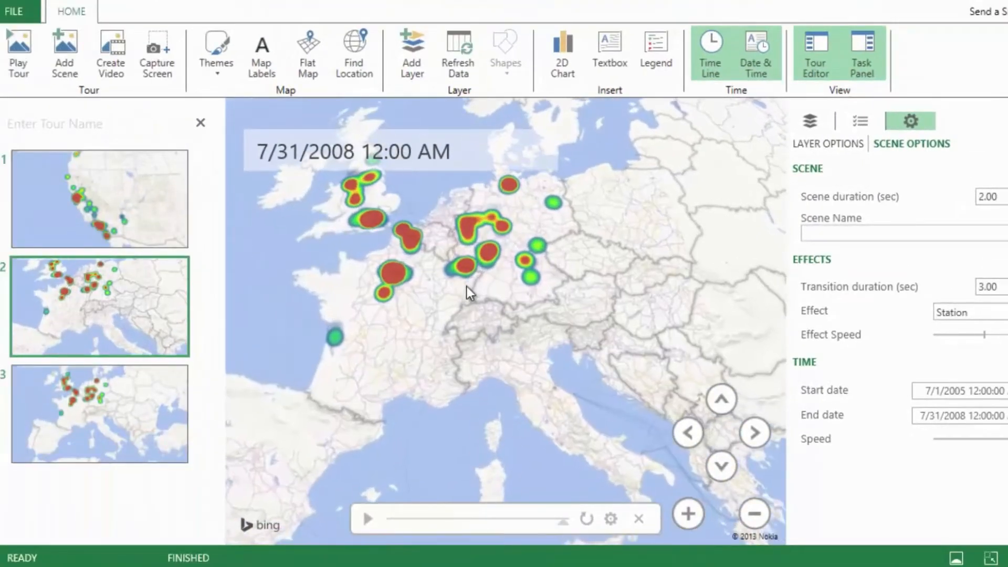
- Change the visualization type of scene 3 to Region and frame it on western Europe
{"action": "left_click", "coordinate": [180, 401]}
{"action": "scroll", "coordinate": [558, 353], "scroll_direction": "up", "scroll_amount": 3}
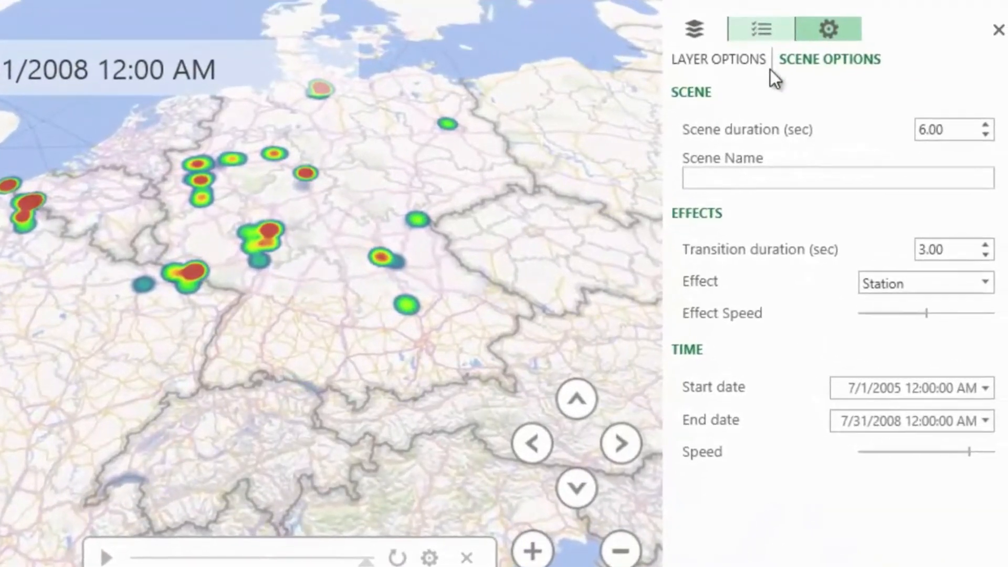
{"action": "left_click", "coordinate": [858, 147]}
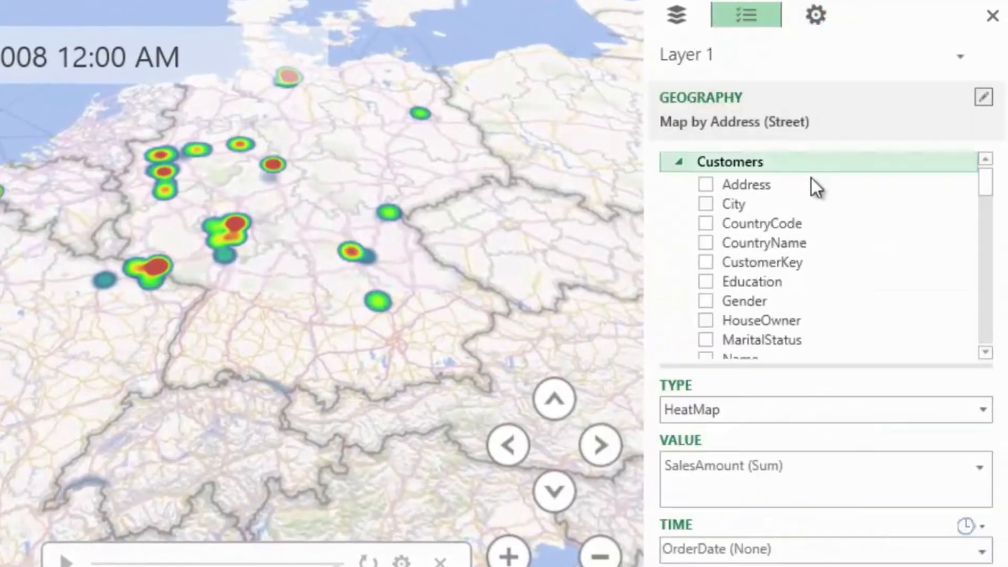
{"action": "left_click", "coordinate": [983, 411]}
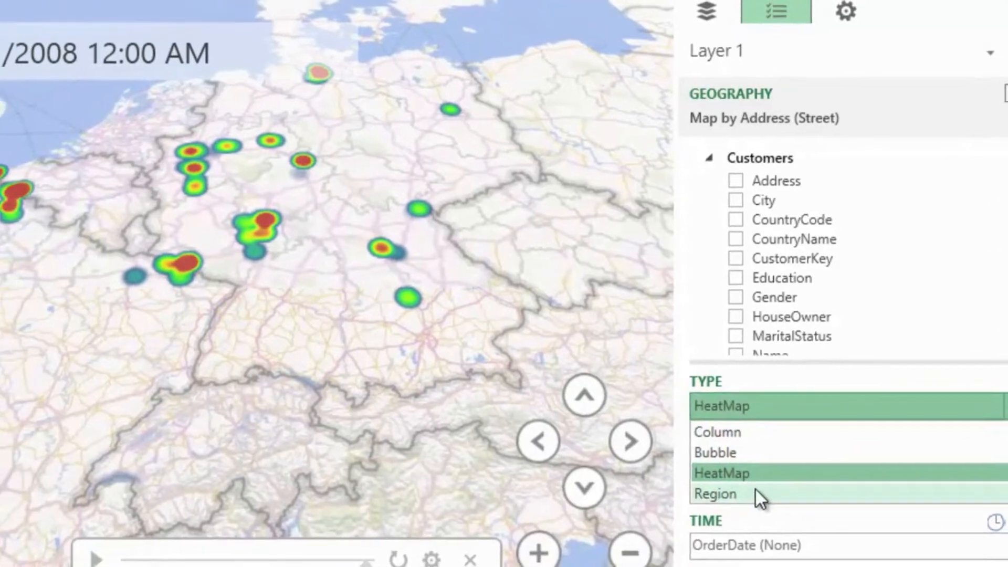
{"action": "left_click", "coordinate": [729, 497]}
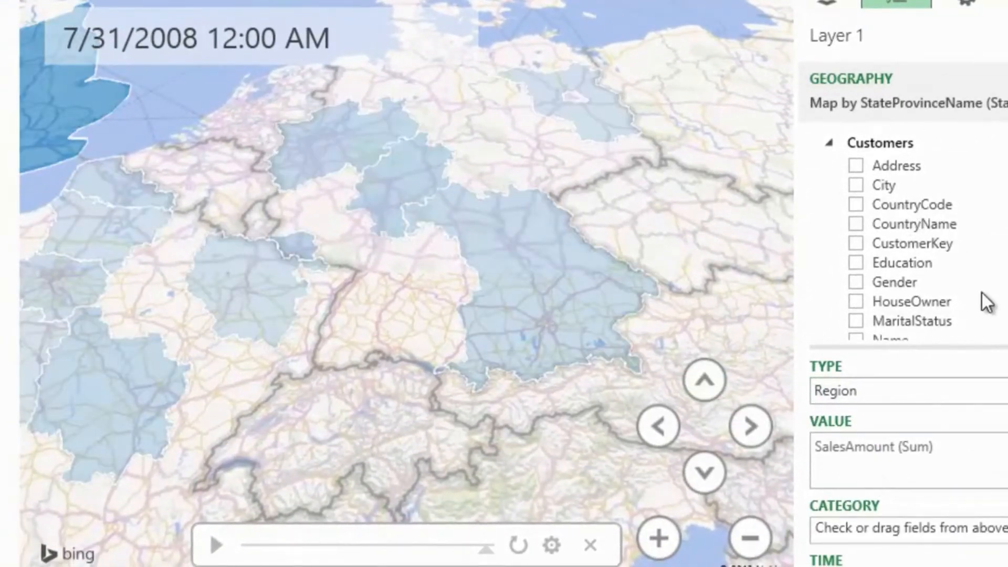
{"action": "scroll", "coordinate": [591, 291], "scroll_direction": "down", "scroll_amount": 5}
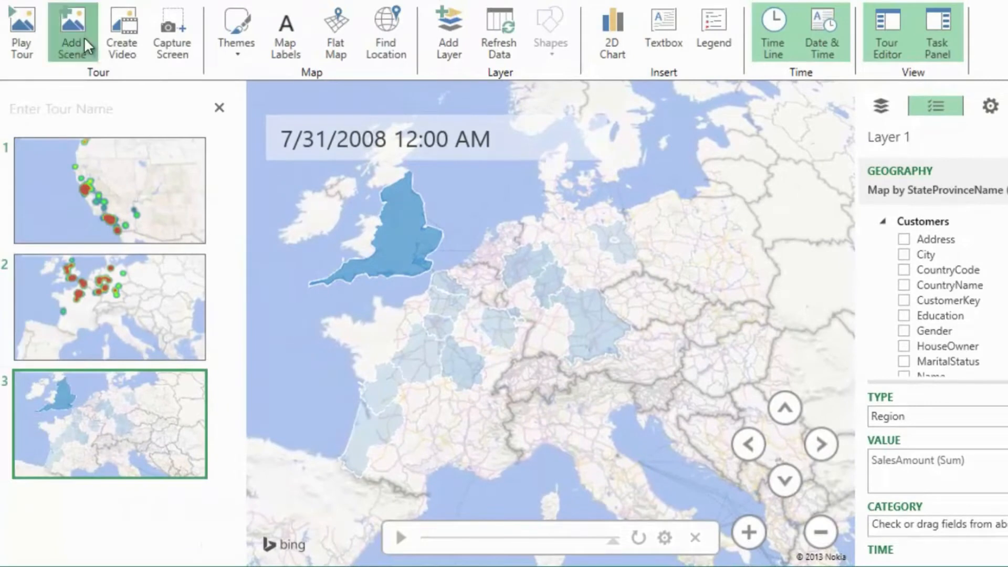
- Add a fourth tour scene framed on the United States and play its timeline
{"action": "left_click", "coordinate": [72, 32]}
{"action": "left_click_drag", "start_coordinate": [360, 288], "coordinate": [662, 271]}
{"action": "scroll", "coordinate": [614, 293], "scroll_direction": "down", "scroll_amount": 3}
{"action": "left_click_drag", "start_coordinate": [614, 294], "coordinate": [677, 279]}
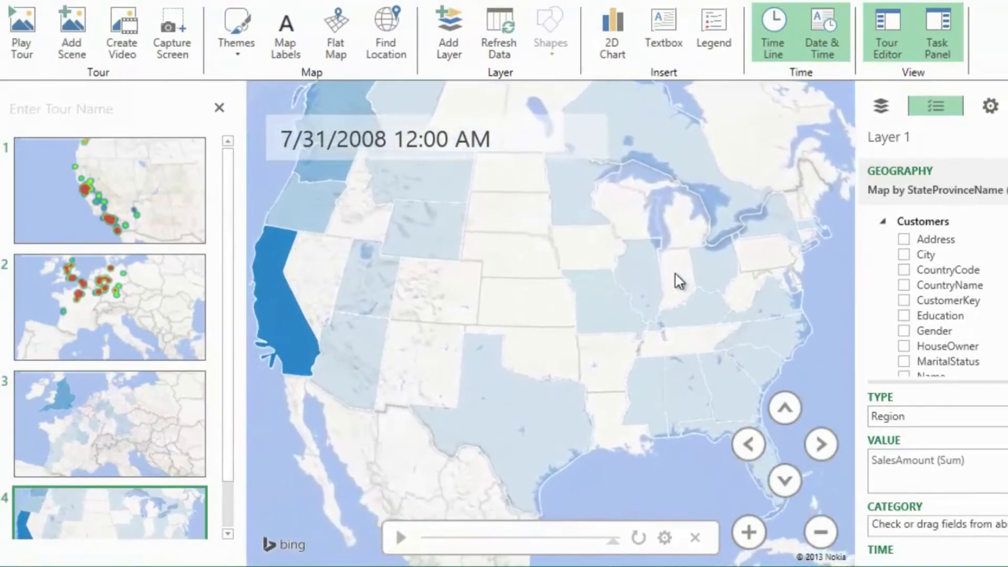
{"action": "scroll", "coordinate": [611, 306], "scroll_direction": "down", "scroll_amount": 2}
{"action": "left_click", "coordinate": [399, 537]}
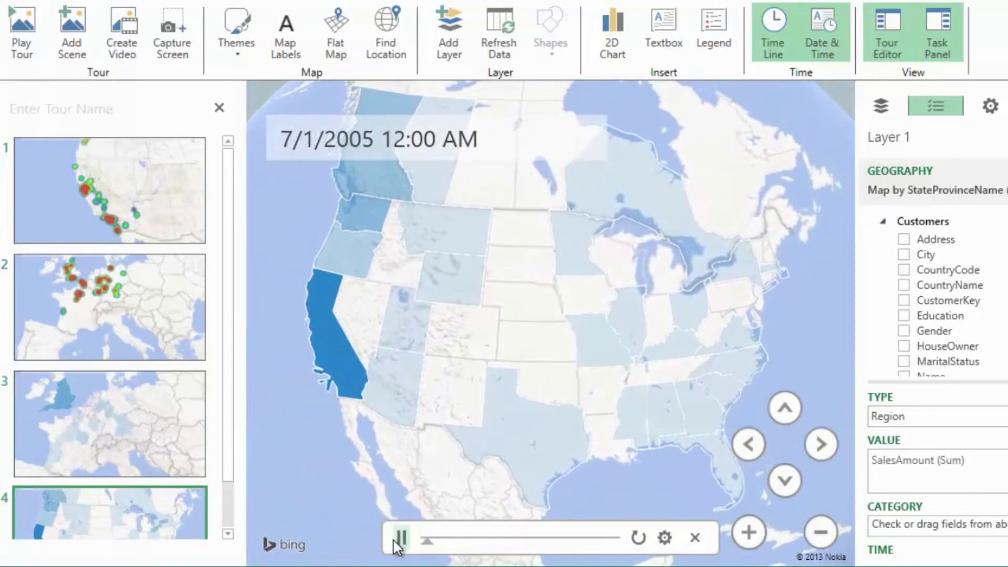
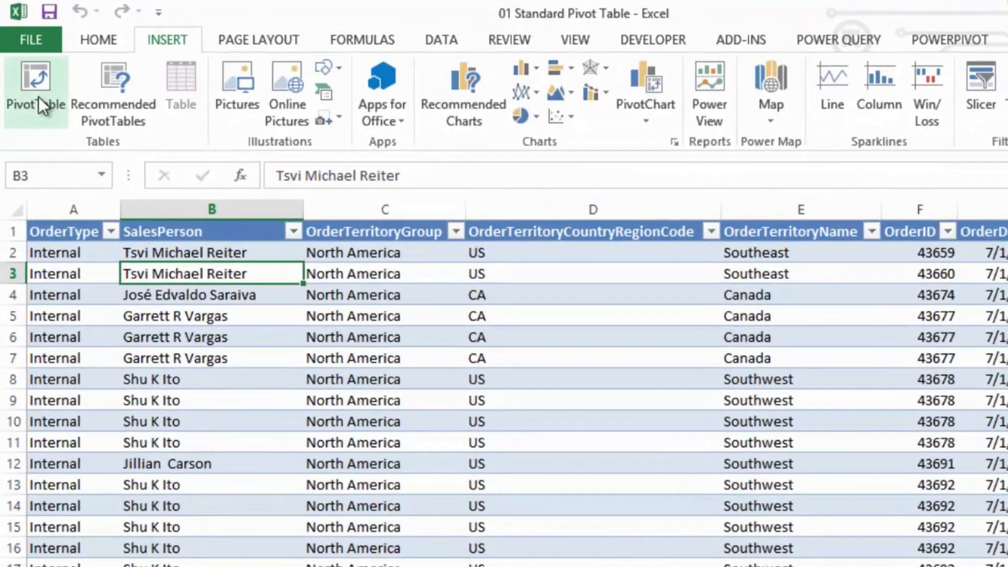
- Create a PivotTable from the sales data table on a new worksheet, with ProductColor as its row field
{"action": "left_click", "coordinate": [39, 97]}
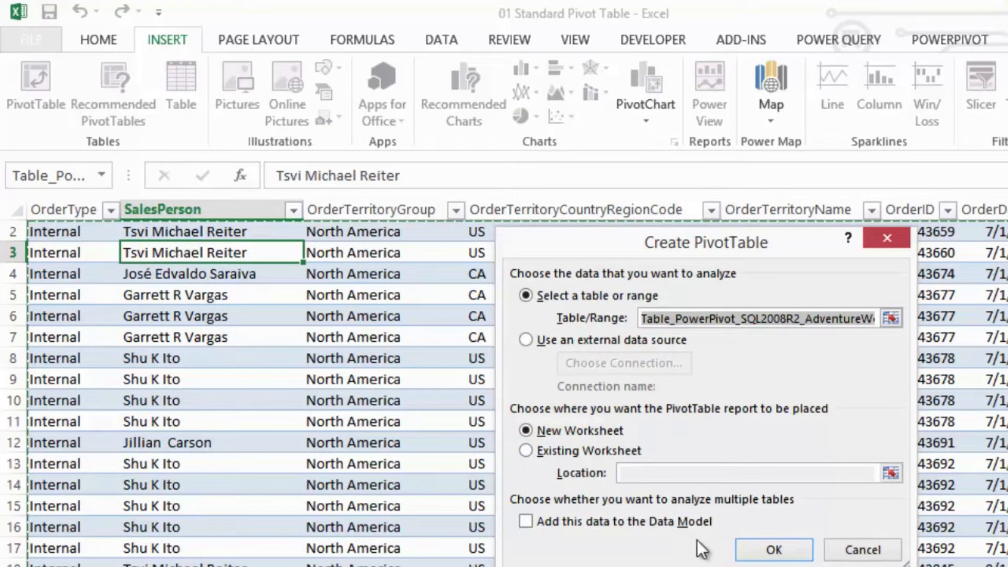
{"action": "left_click", "coordinate": [774, 550]}
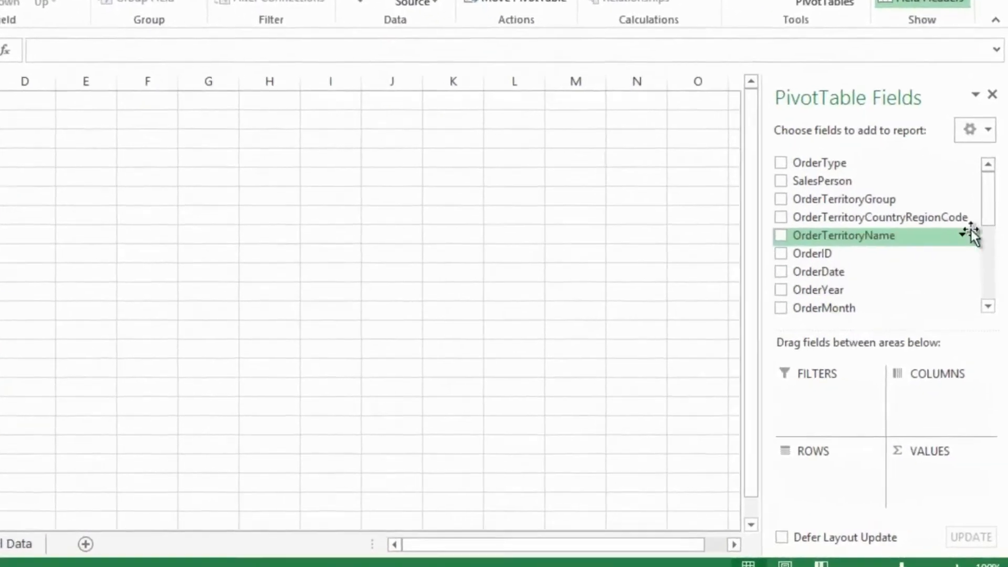
{"action": "left_click_drag", "start_coordinate": [990, 153], "coordinate": [992, 117]}
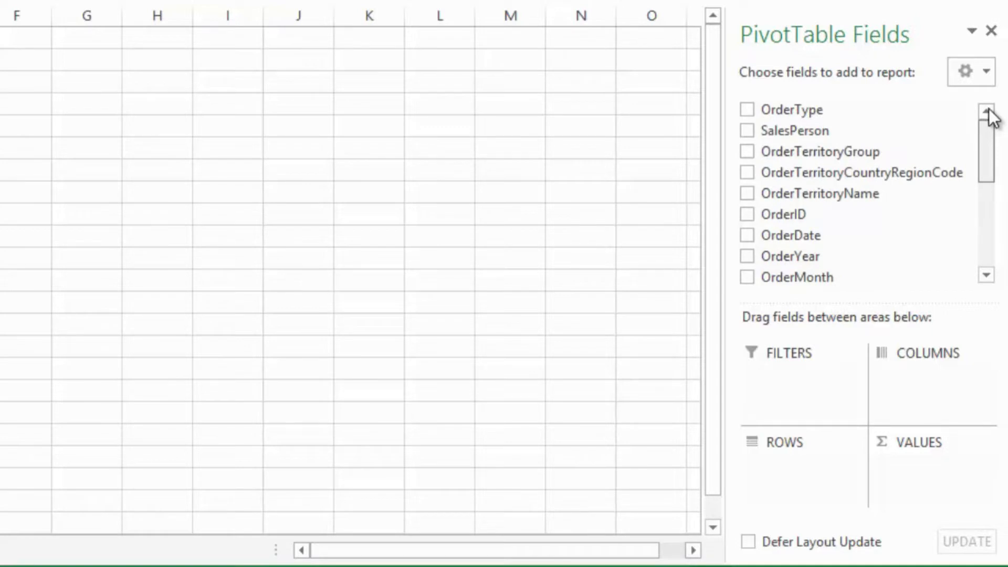
{"action": "left_click", "coordinate": [987, 275]}
{"action": "left_click", "coordinate": [986, 275]}
{"action": "left_click", "coordinate": [986, 275]}
{"action": "left_click", "coordinate": [986, 275]}
{"action": "left_click", "coordinate": [986, 275]}
{"action": "left_click", "coordinate": [986, 275]}
{"action": "left_click", "coordinate": [986, 275]}
{"action": "left_click", "coordinate": [986, 275]}
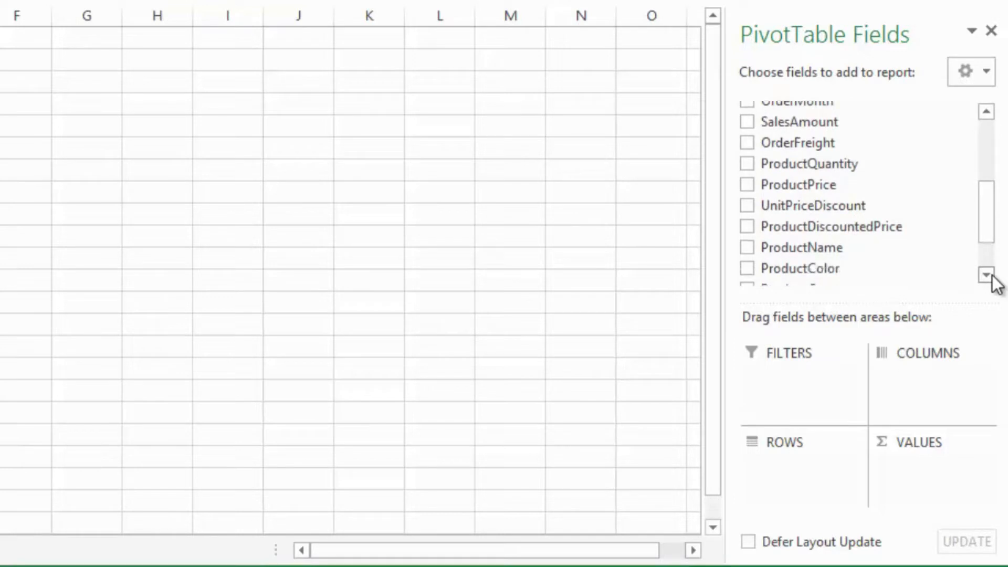
{"action": "left_click", "coordinate": [986, 275]}
{"action": "left_click", "coordinate": [986, 275]}
{"action": "left_click", "coordinate": [747, 231]}
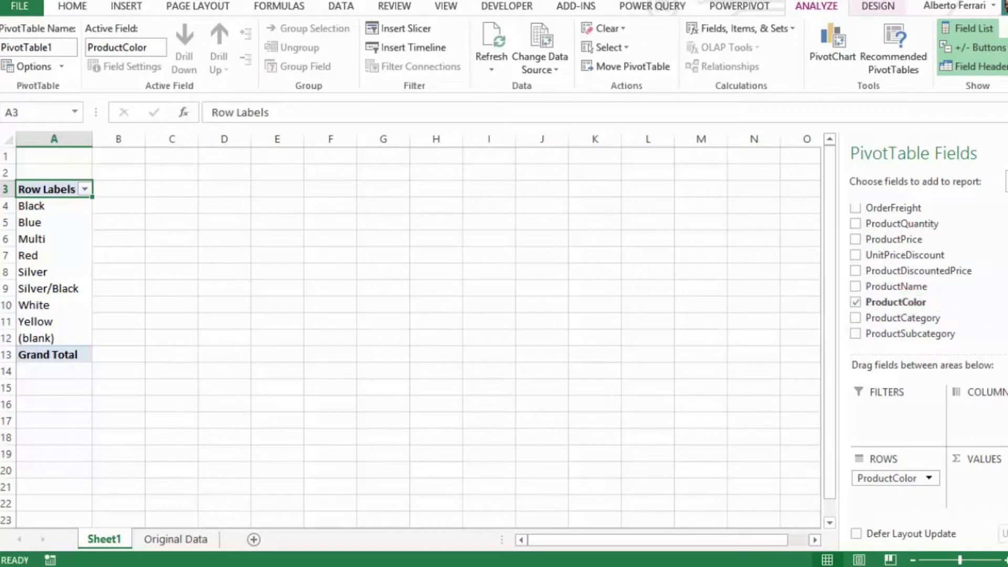
- Add SalesAmount to the PivotTable as a summed value field
{"action": "scroll", "coordinate": [919, 267], "scroll_direction": "down", "scroll_amount": 1}
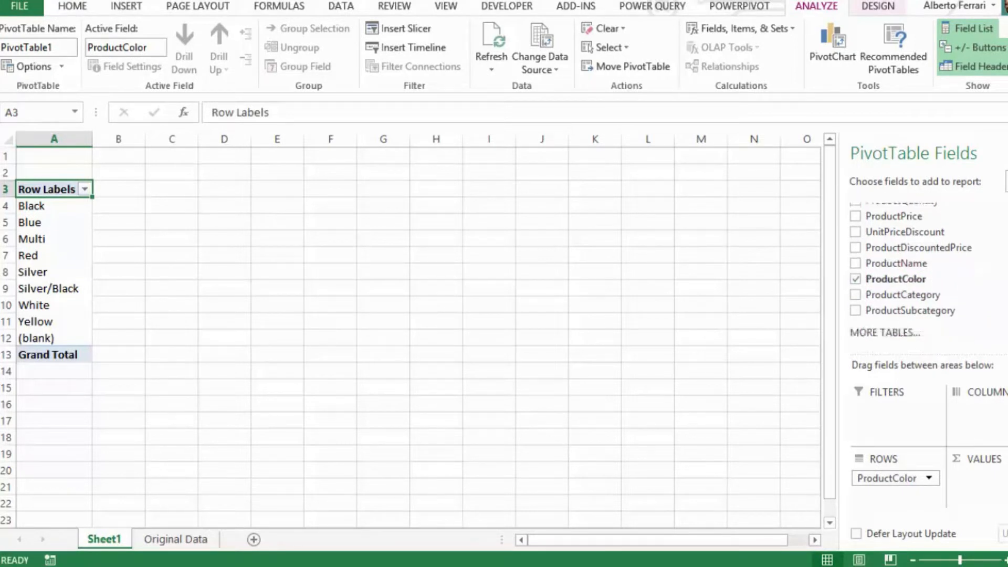
{"action": "scroll", "coordinate": [918, 268], "scroll_direction": "up", "scroll_amount": 3}
{"action": "scroll", "coordinate": [919, 268], "scroll_direction": "up", "scroll_amount": 2}
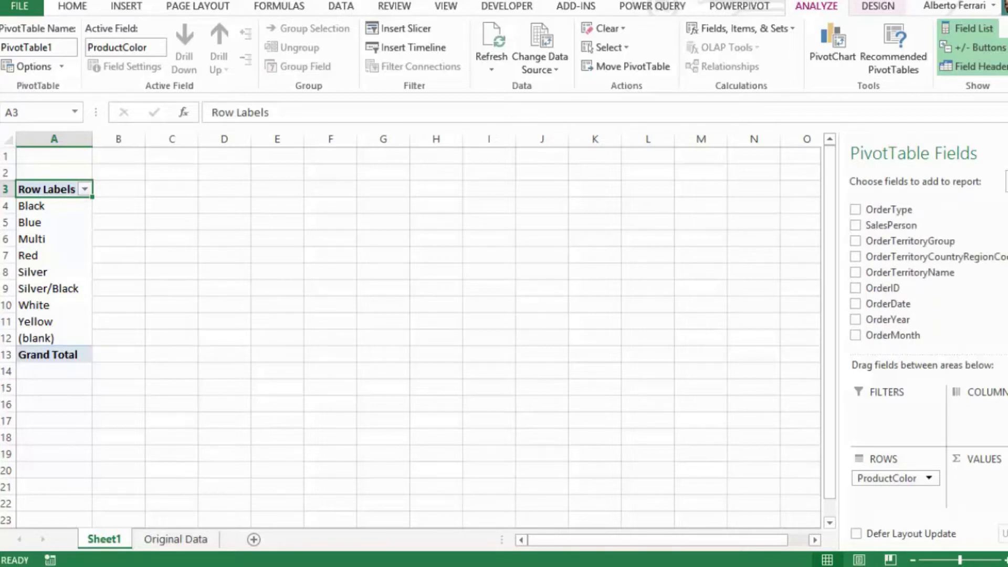
{"action": "scroll", "coordinate": [916, 269], "scroll_direction": "down", "scroll_amount": 2}
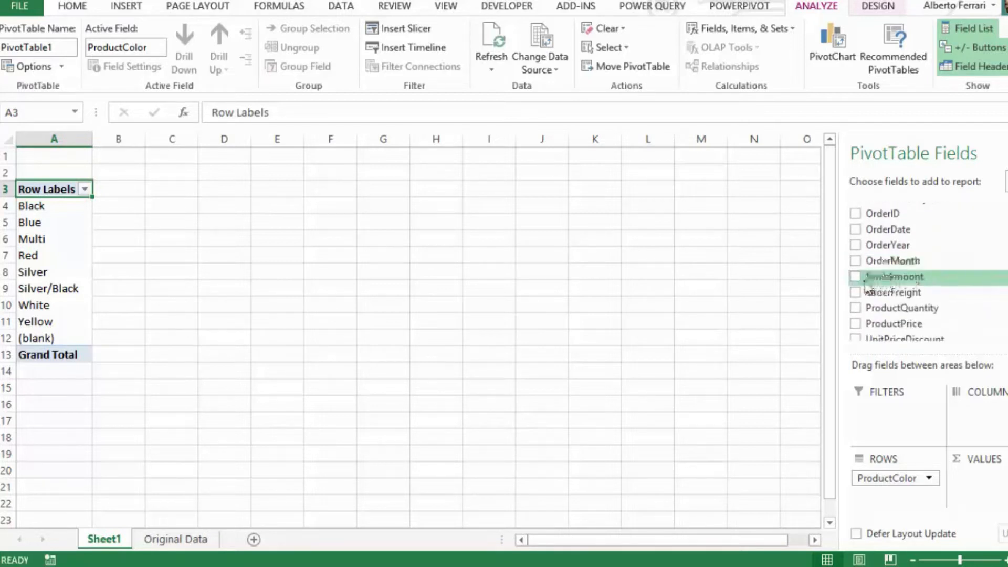
{"action": "left_click", "coordinate": [857, 277]}
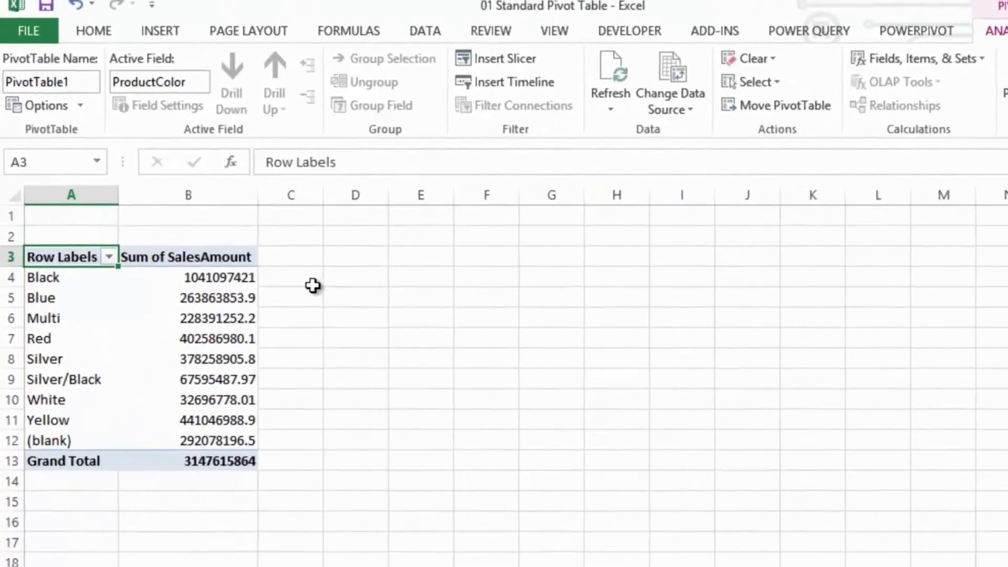
- Format the PivotTable's sales amounts, including the grand total, in comma style with thousands separators
{"action": "left_click_drag", "start_coordinate": [165, 208], "coordinate": [164, 293]}
{"action": "left_click_drag", "start_coordinate": [226, 424], "coordinate": [231, 508]}
{"action": "left_click", "coordinate": [102, 46]}
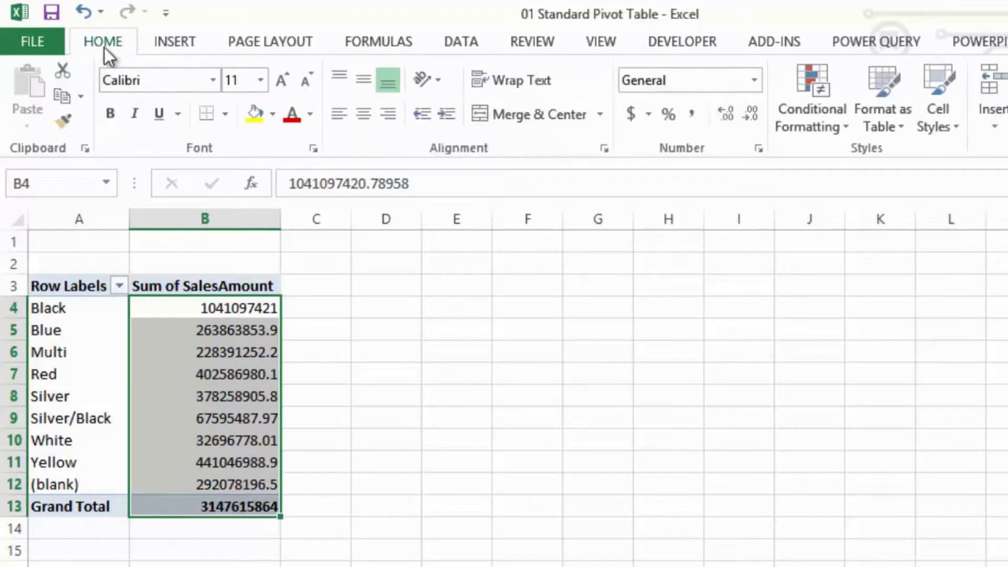
{"action": "left_click", "coordinate": [687, 119]}
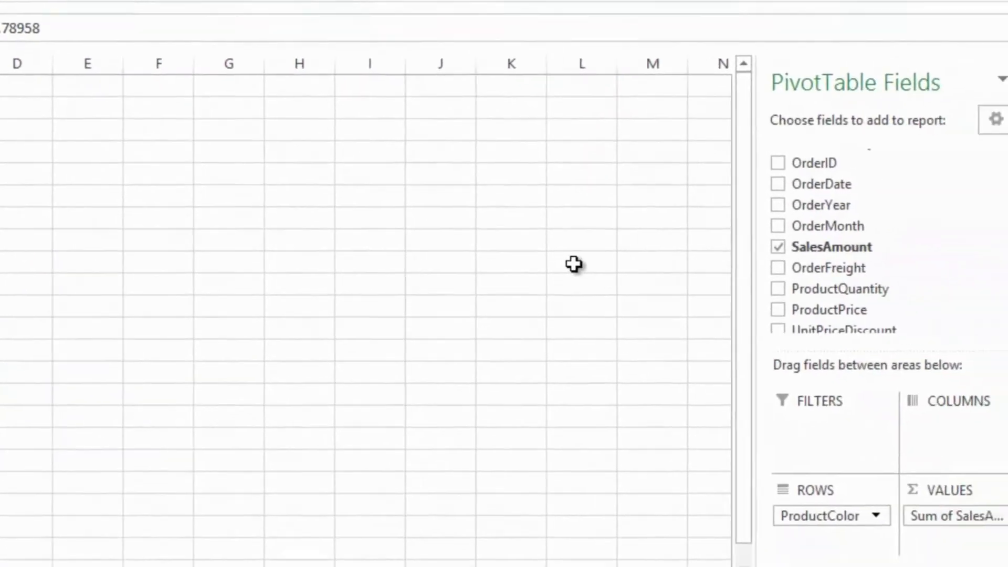
- Add OrderYear as the PivotTable's column field to split sales by year
{"action": "left_click_drag", "start_coordinate": [824, 197], "coordinate": [937, 412]}
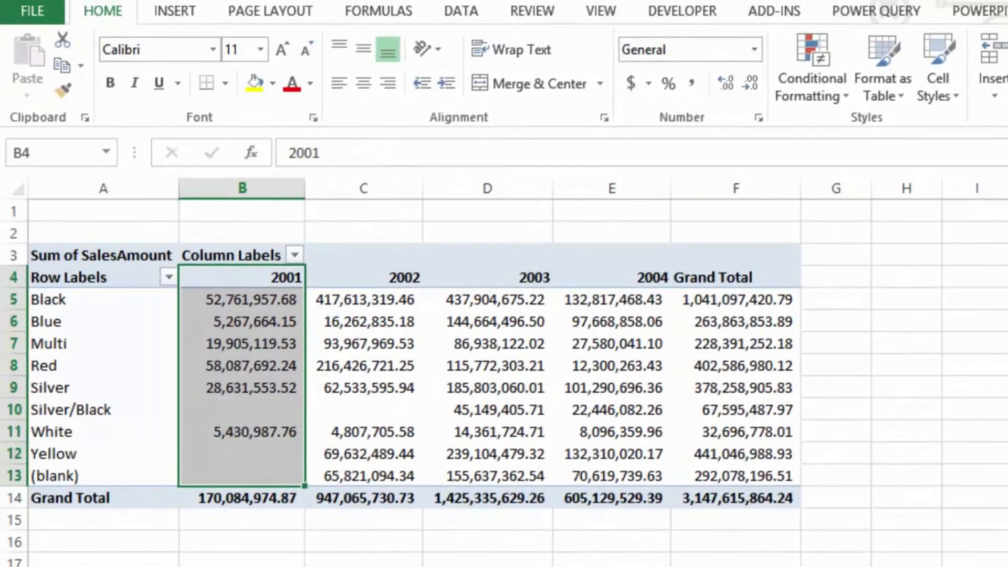
{"action": "left_click", "coordinate": [735, 566]}
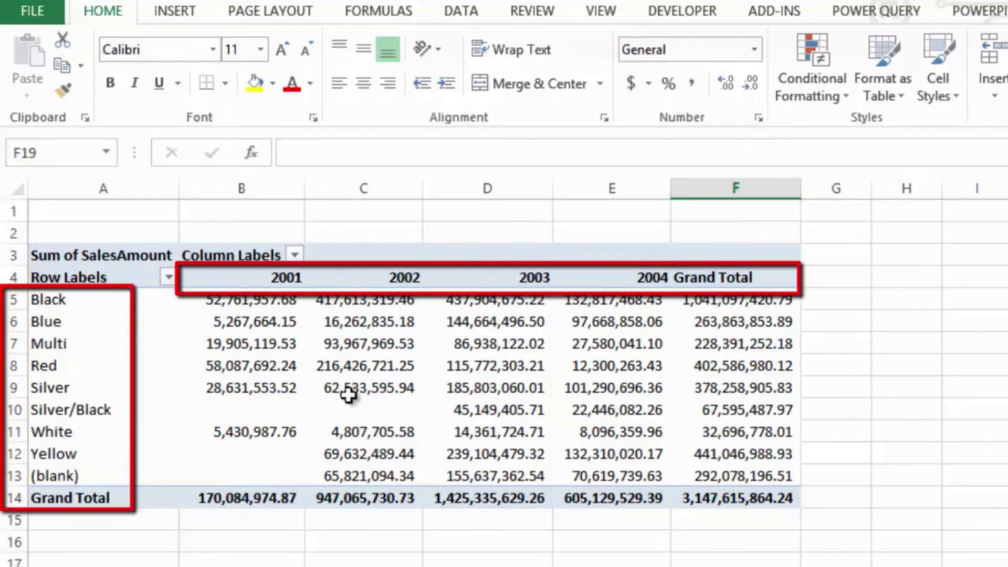
{"action": "left_click", "coordinate": [355, 415]}
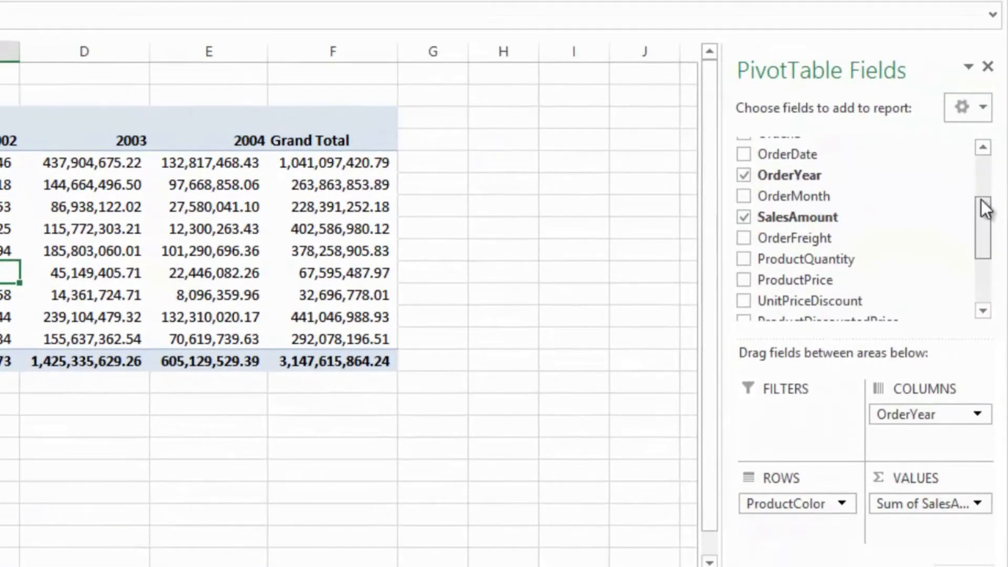
{"action": "left_click_drag", "start_coordinate": [980, 200], "coordinate": [981, 157]}
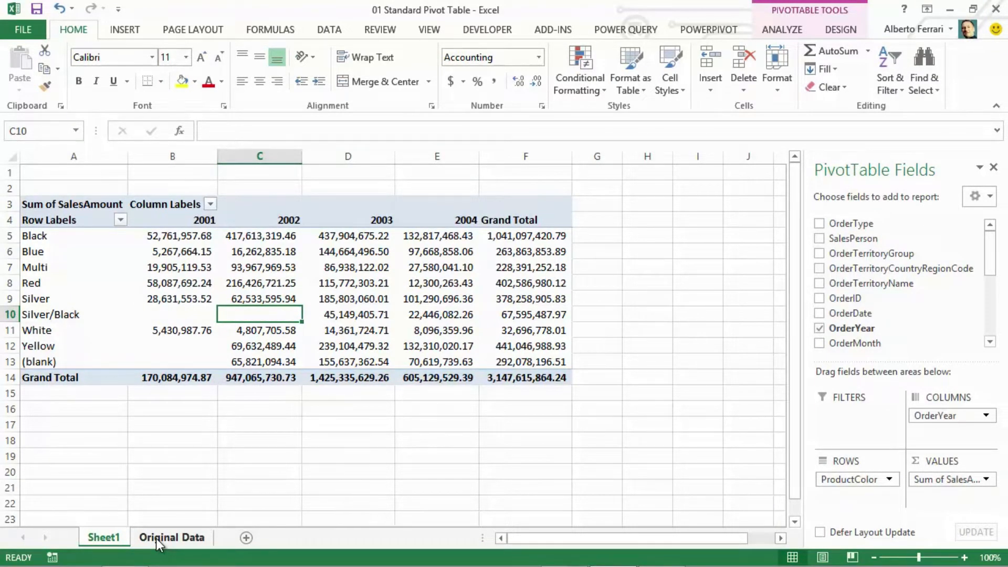
- Review the Original Data sheet, then the ProductModels, Products and SalesHeader tables in the 02 Many Tables With 2010 - Initial workbook
{"action": "left_click", "coordinate": [156, 538]}
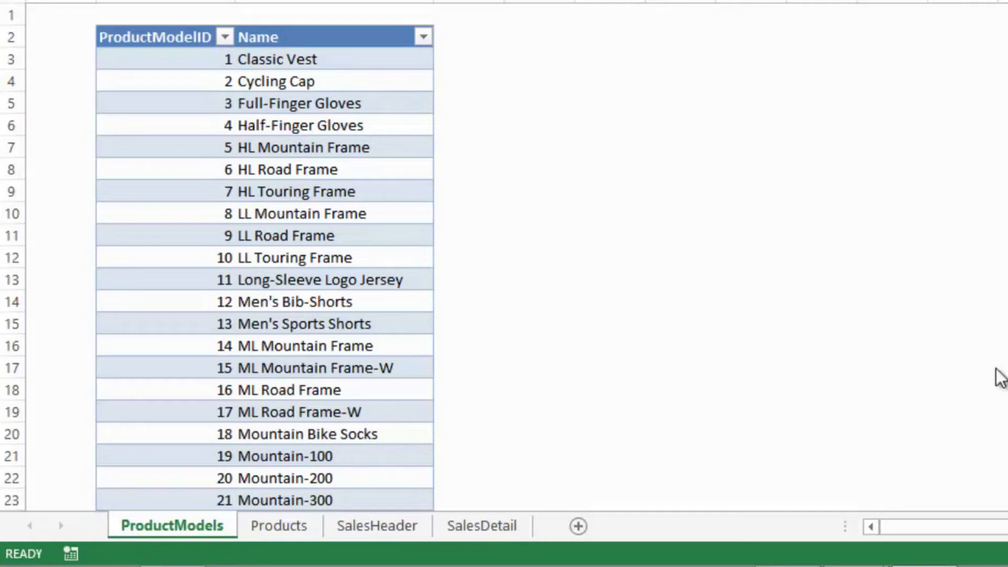
{"action": "left_click", "coordinate": [780, 264]}
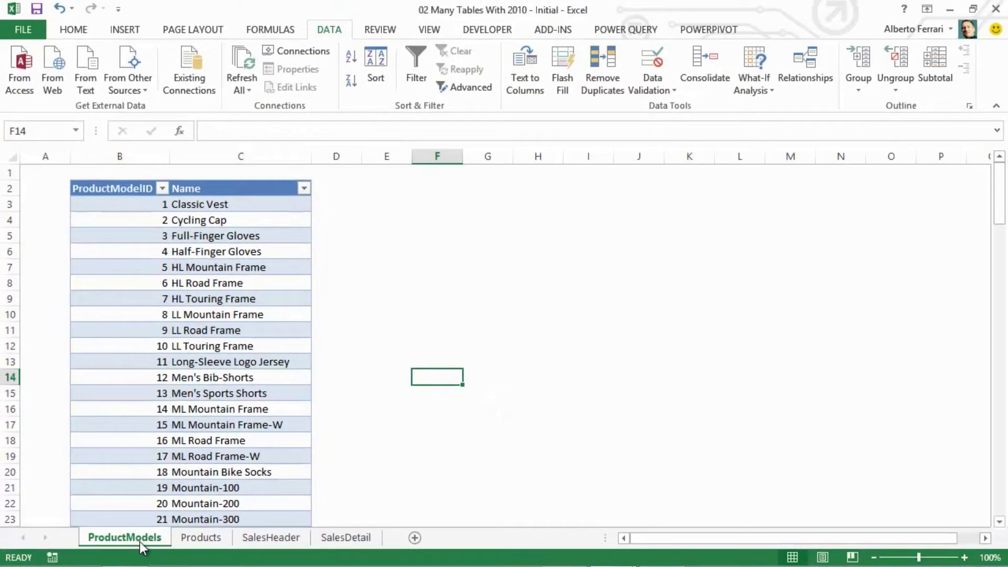
{"action": "left_click", "coordinate": [198, 536]}
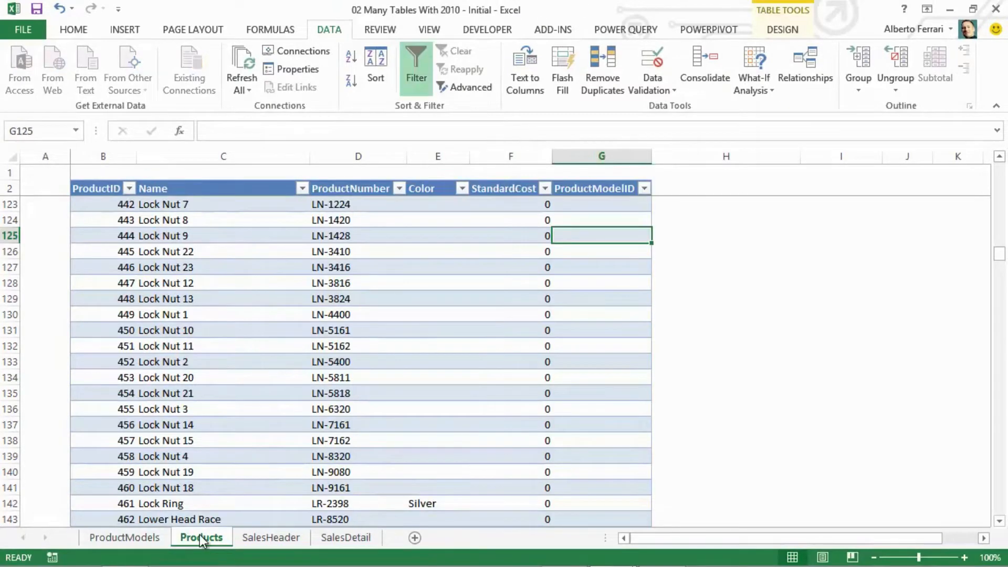
{"action": "left_click", "coordinate": [268, 536]}
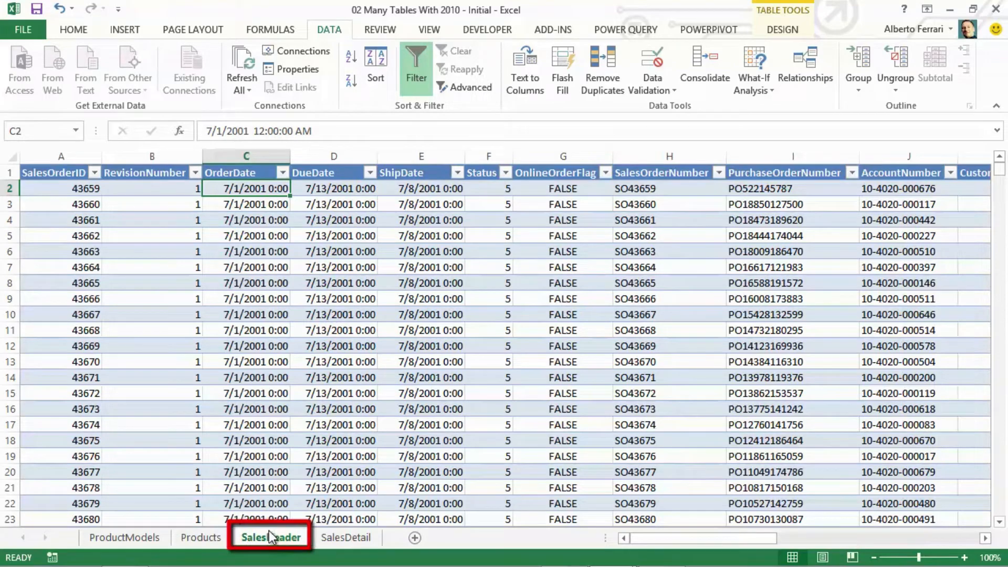
- Insert a new column before OrderQty in the SalesDetail table and name it OrderDate
{"action": "left_click", "coordinate": [334, 539]}
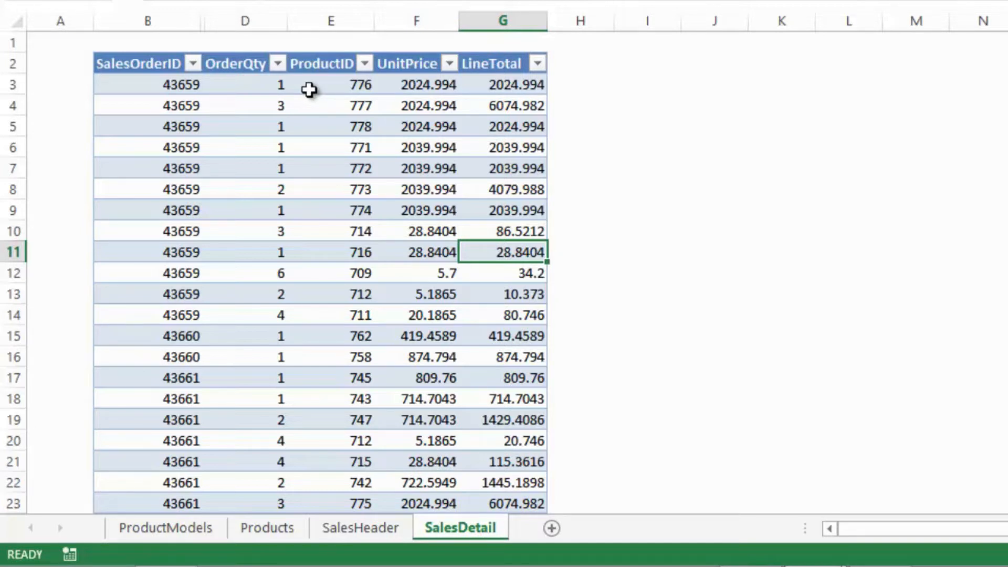
{"action": "left_click", "coordinate": [252, 21]}
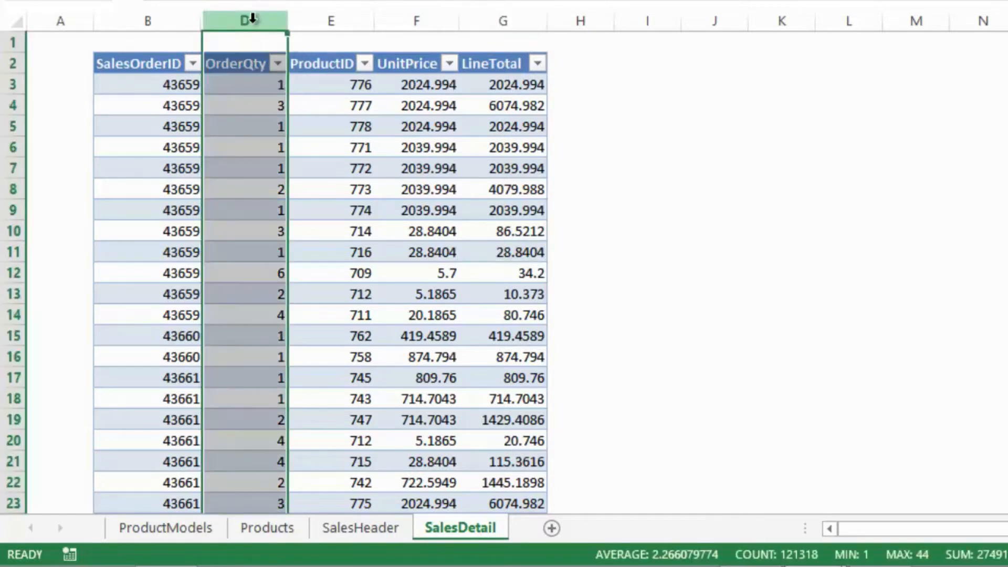
{"action": "right_click", "coordinate": [253, 24]}
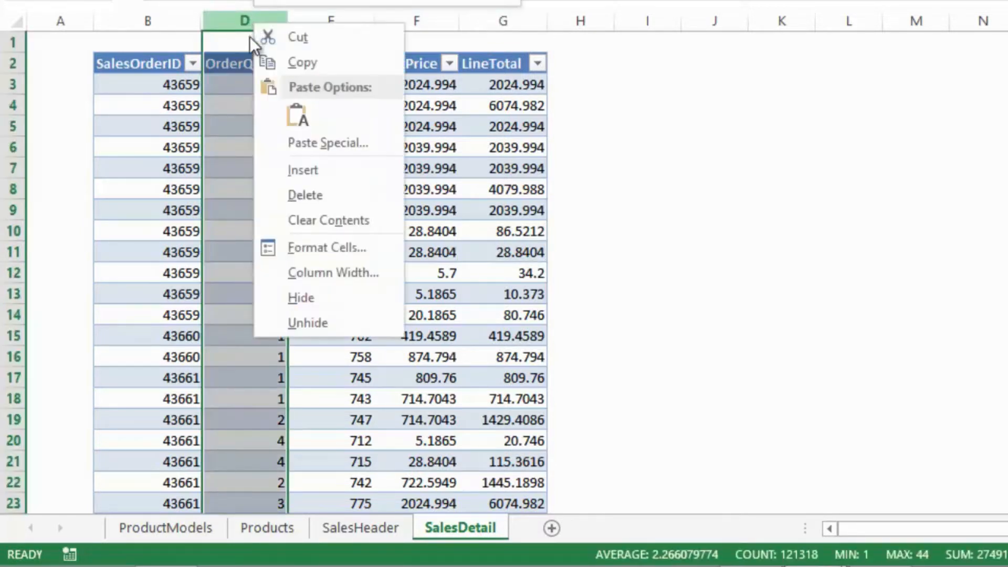
{"action": "left_click", "coordinate": [320, 178]}
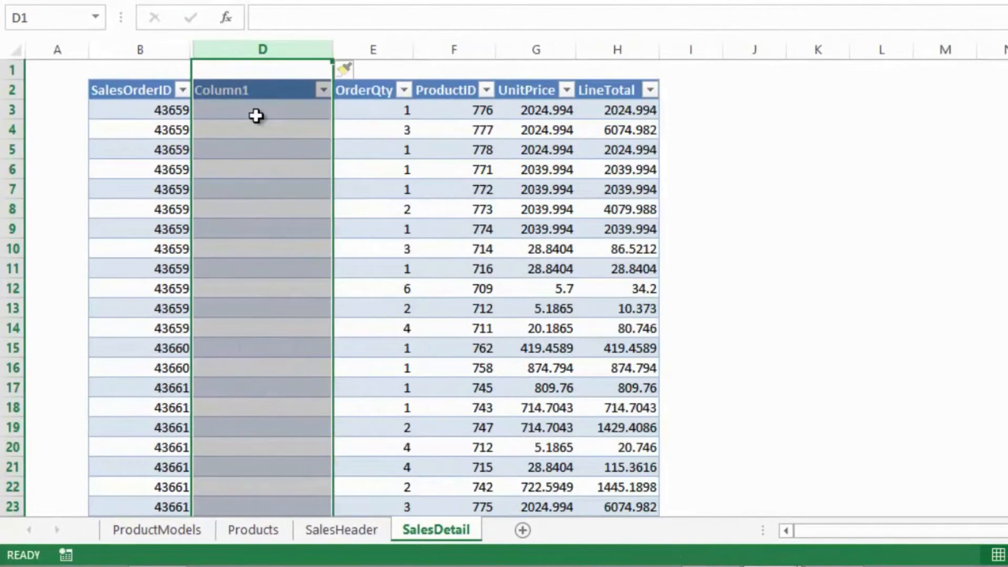
{"action": "left_click", "coordinate": [233, 68]}
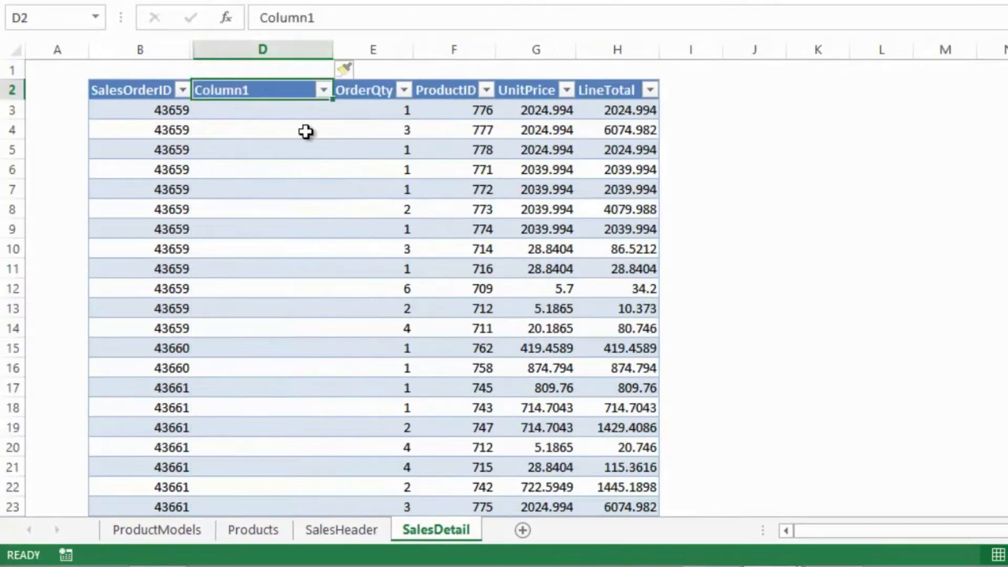
{"action": "type", "text": "OrderDate"}
{"action": "key", "text": "Return"}
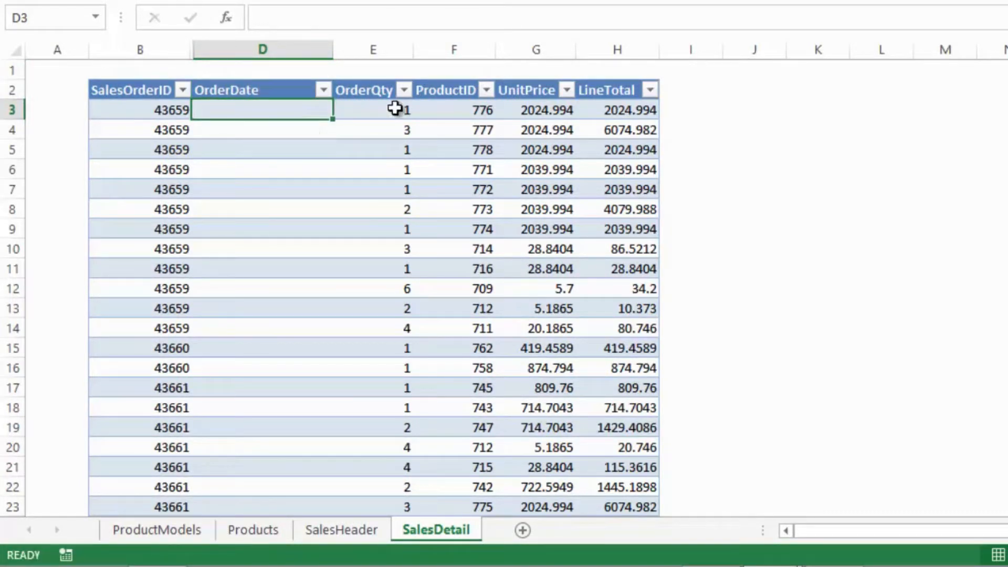
{"action": "left_click", "coordinate": [392, 15]}
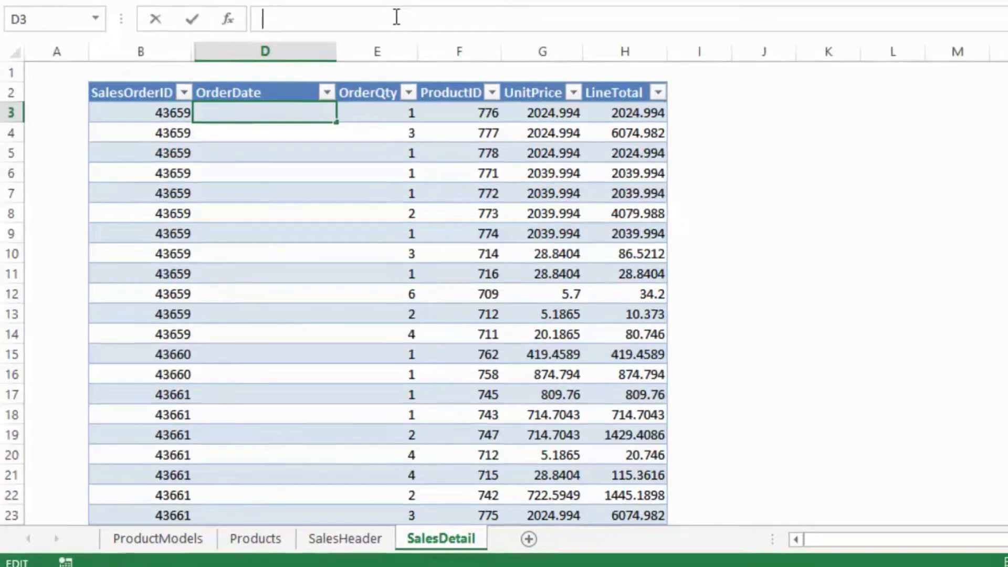
{"action": "type", "text": "="}
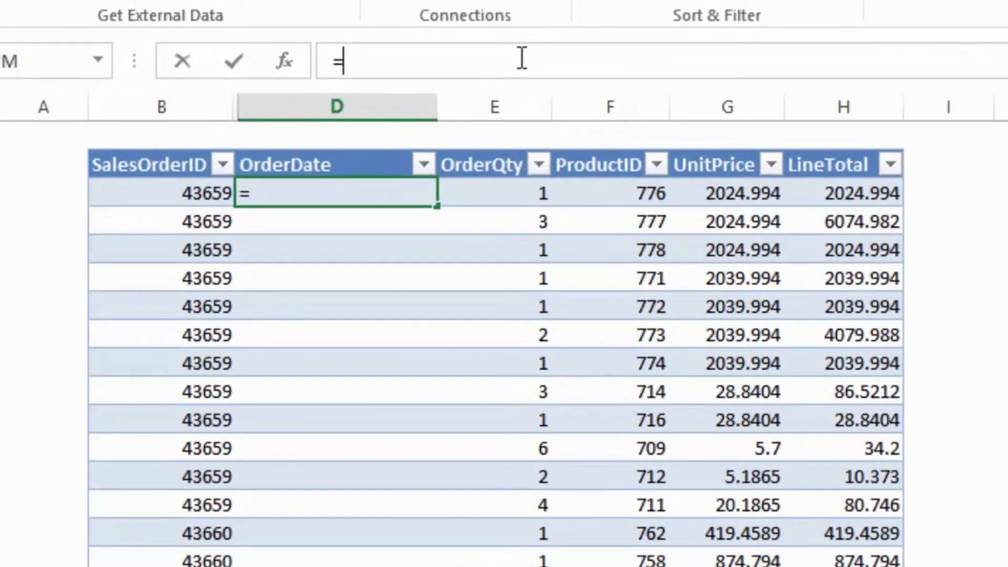
{"action": "type", "text": "VL"}
{"action": "key", "text": "Tab"}
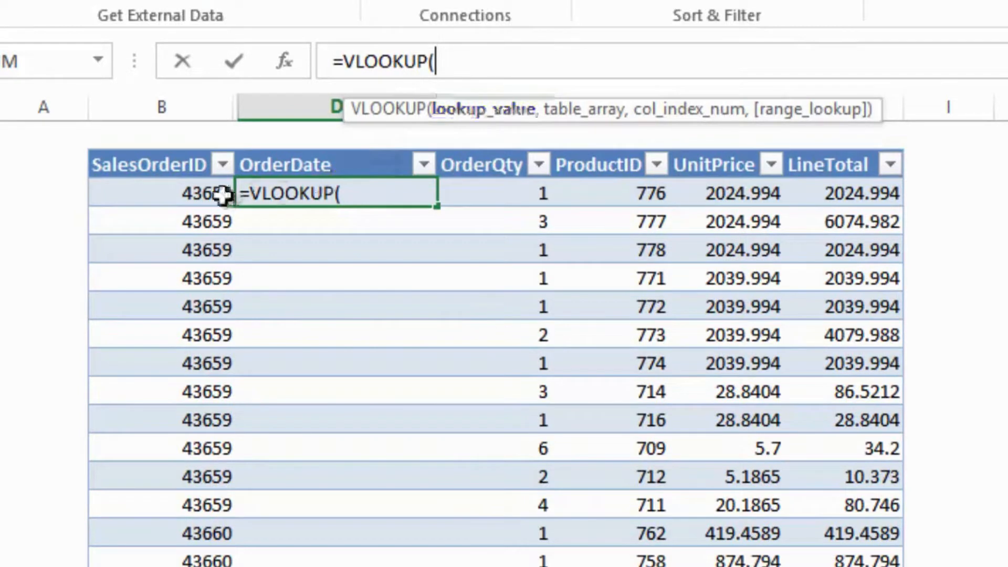
{"action": "left_click", "coordinate": [180, 195]}
{"action": "type", "text": ", Order"}
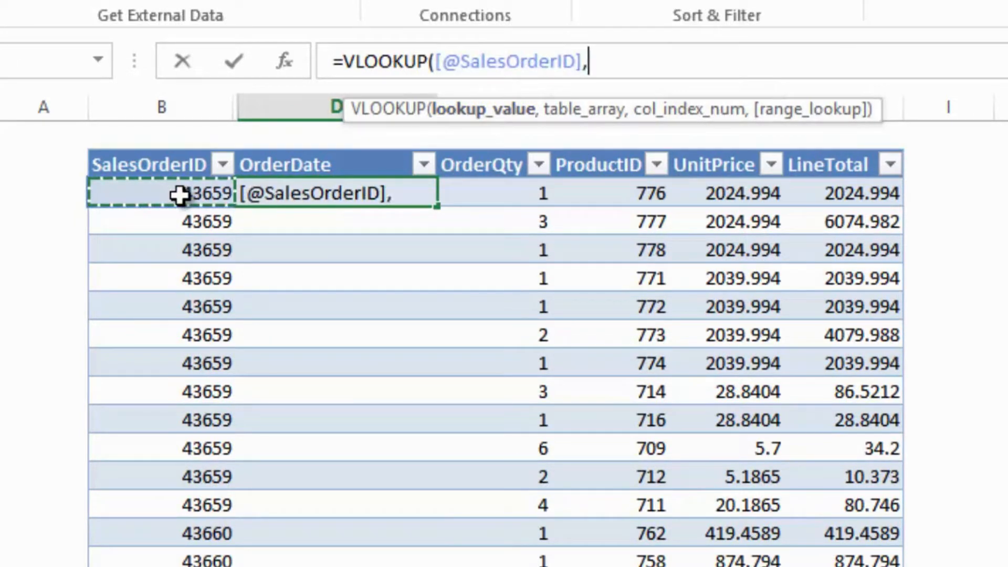
{"action": "type", "text": "s"}
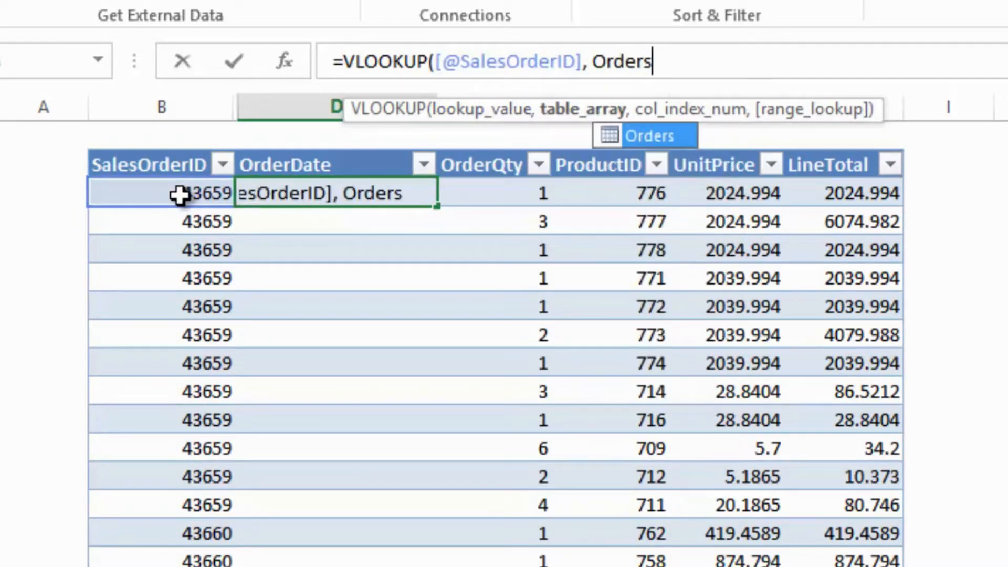
{"action": "type", "text": ", 3"}
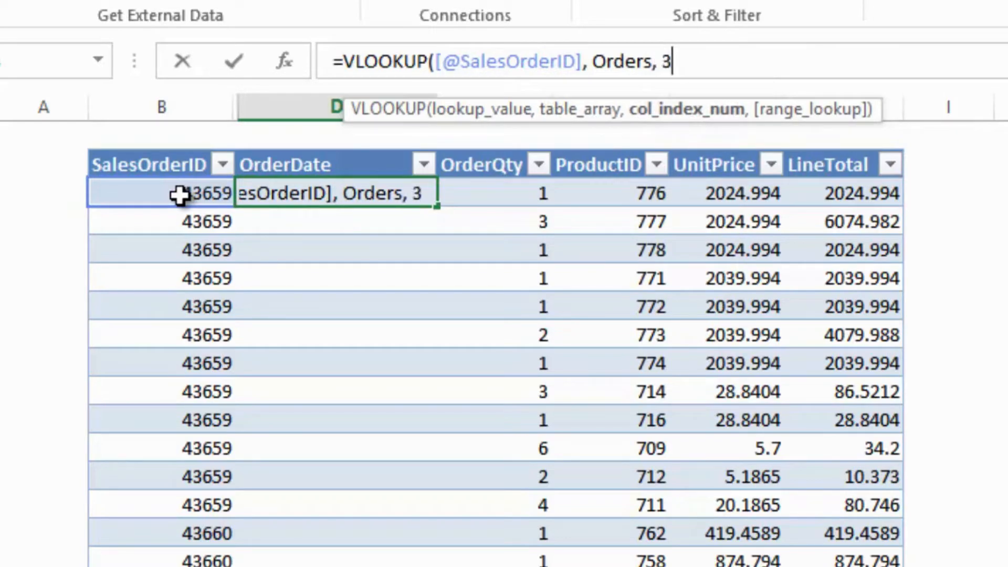
{"action": "type", "text": ")"}
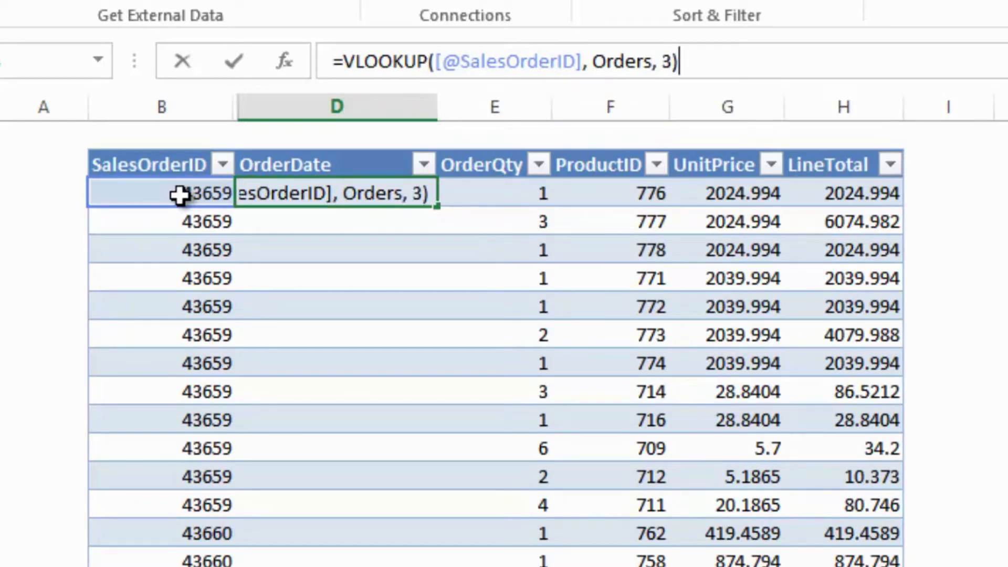
{"action": "key", "text": "Return"}
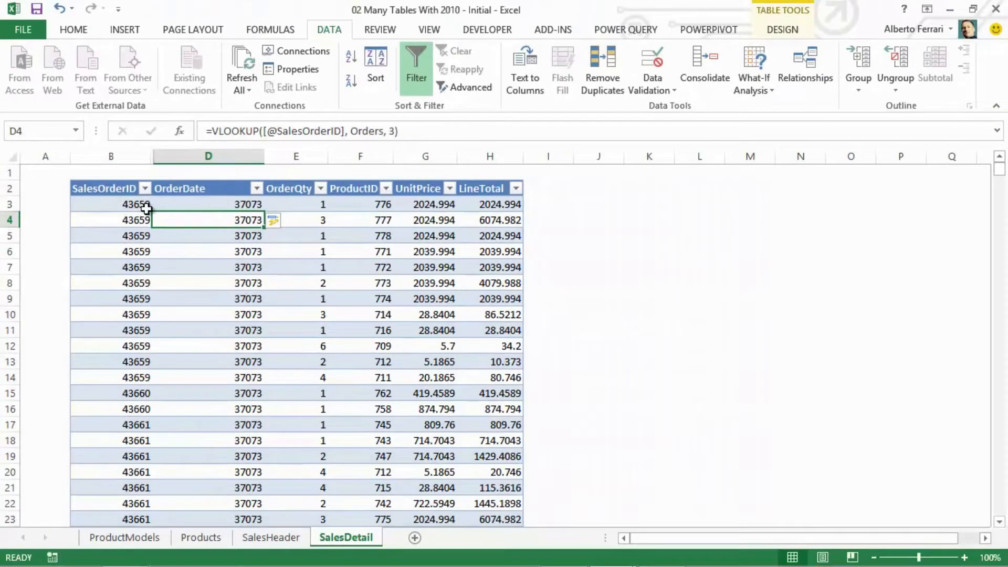
{"action": "left_click", "coordinate": [189, 206]}
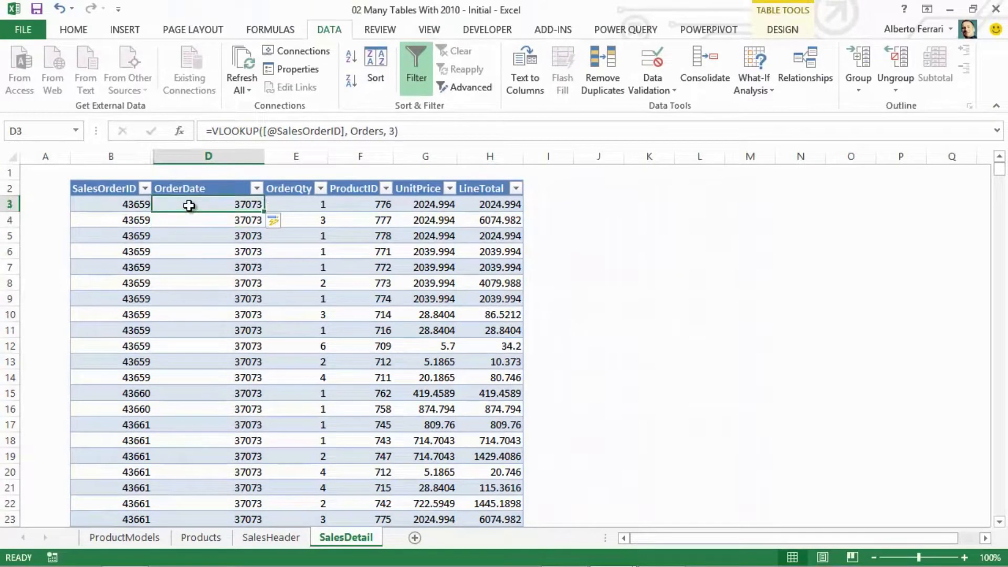
{"action": "key", "text": "ctrl+shift+End"}
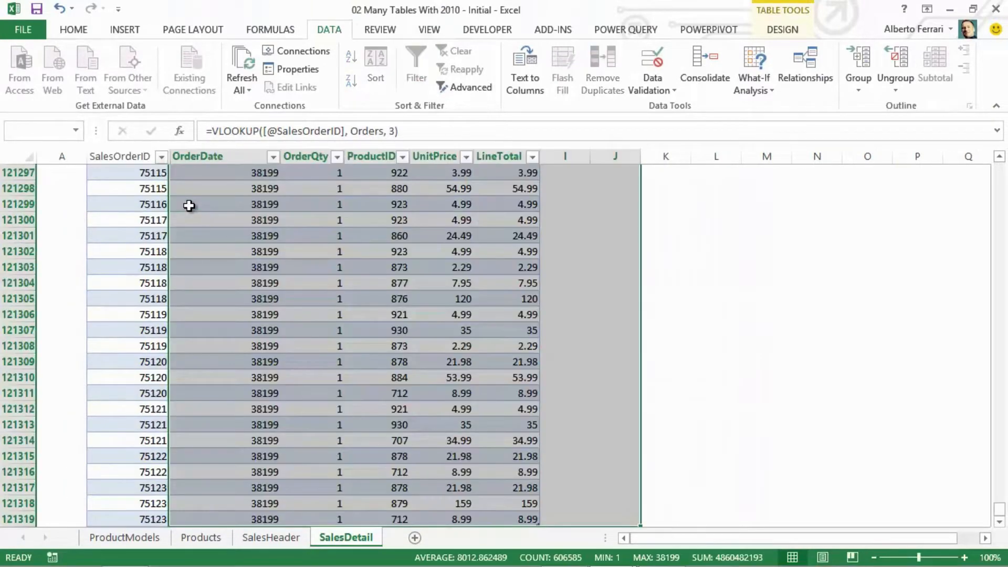
{"action": "left_click", "coordinate": [231, 215]}
- Format all OrderDate values in the SalesDetail table as Date and check them against the OrderDate column of the SalesHeader table
{"action": "key", "text": "ctrl+Home"}
{"action": "key", "text": "Right"}
{"action": "key", "text": "Right"}
{"action": "key", "text": "Down"}
{"action": "key", "text": "Down"}
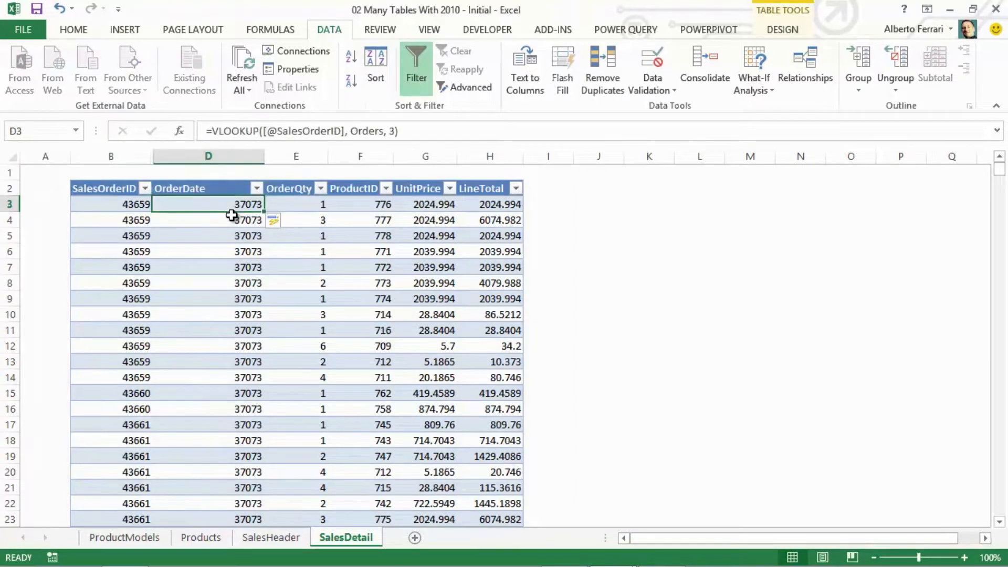
{"action": "key", "text": "ctrl+shift+Down"}
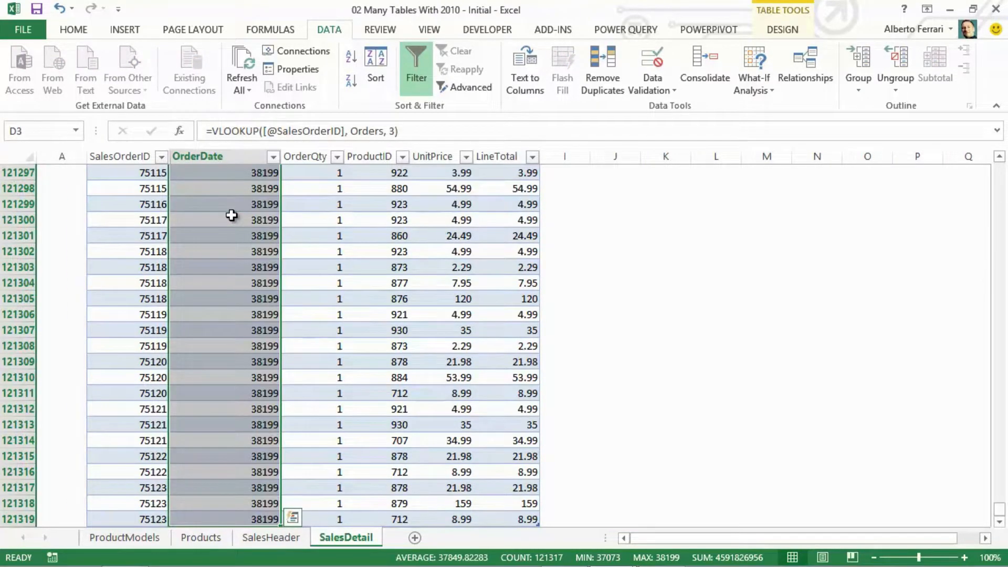
{"action": "right_click", "coordinate": [231, 215]}
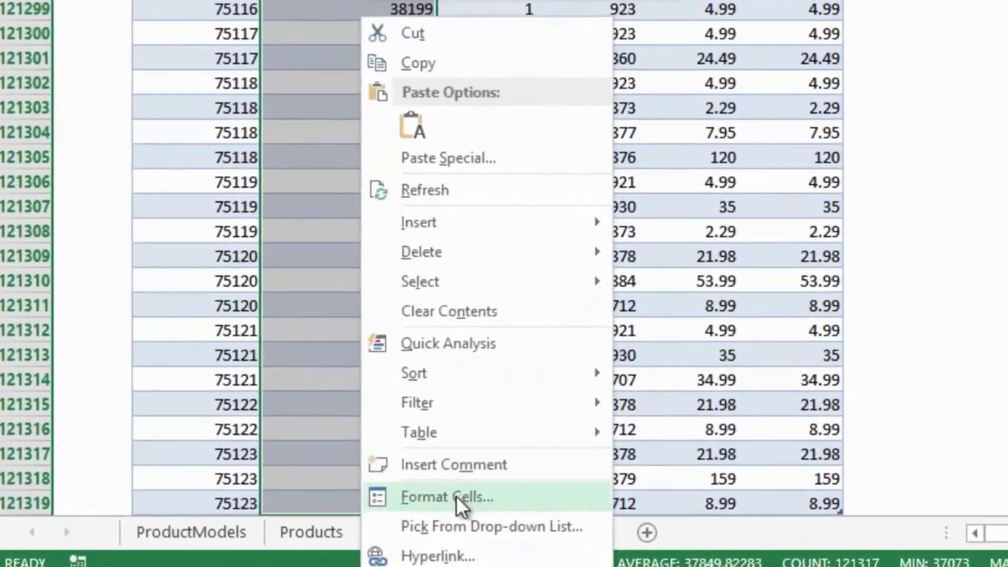
{"action": "left_click", "coordinate": [295, 515]}
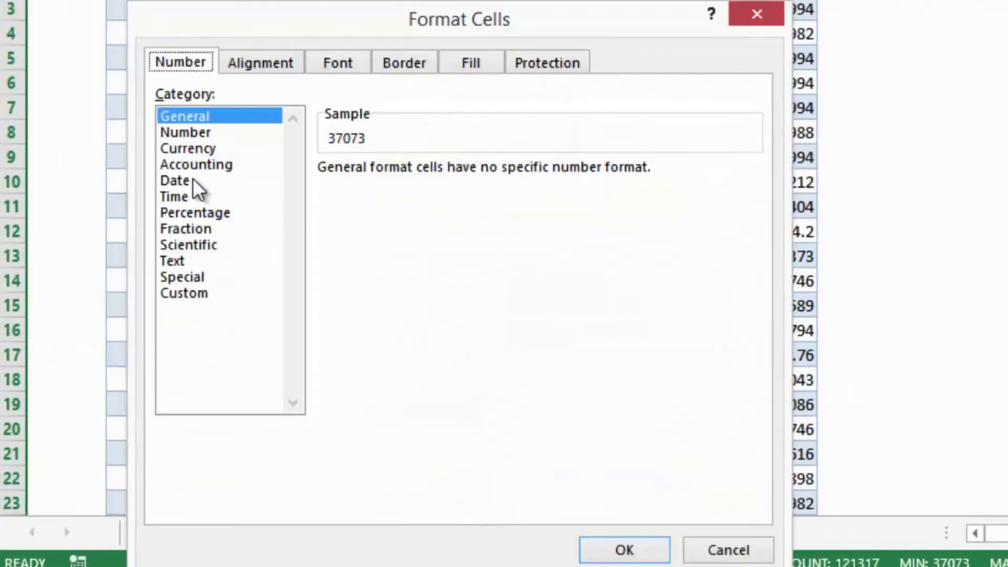
{"action": "left_click", "coordinate": [192, 180]}
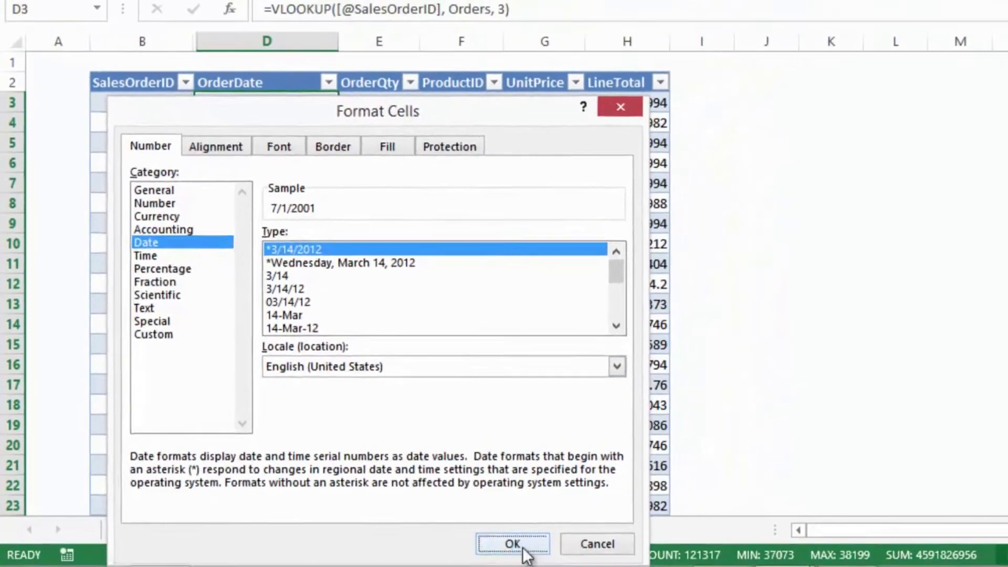
{"action": "left_click", "coordinate": [513, 544]}
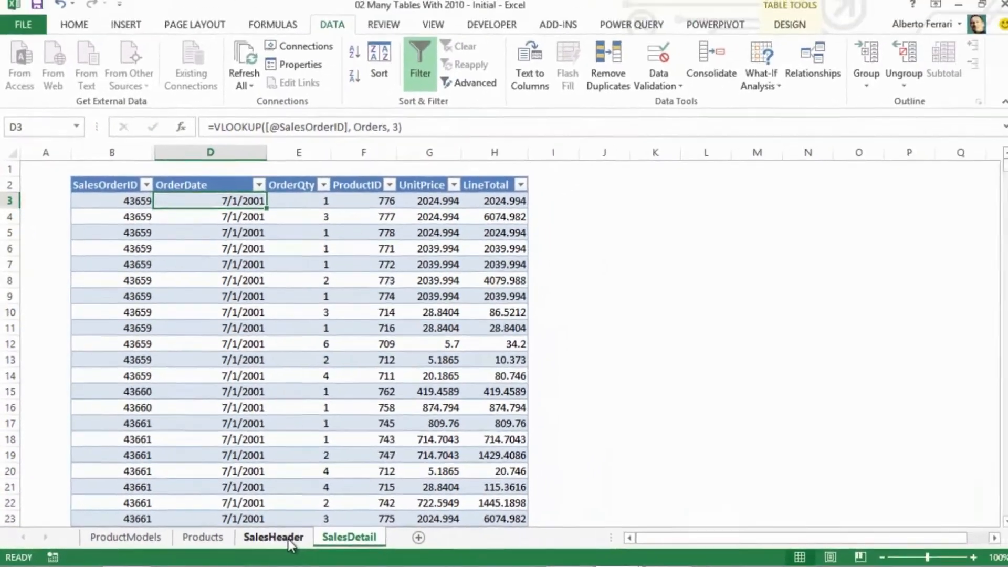
{"action": "left_click", "coordinate": [347, 529]}
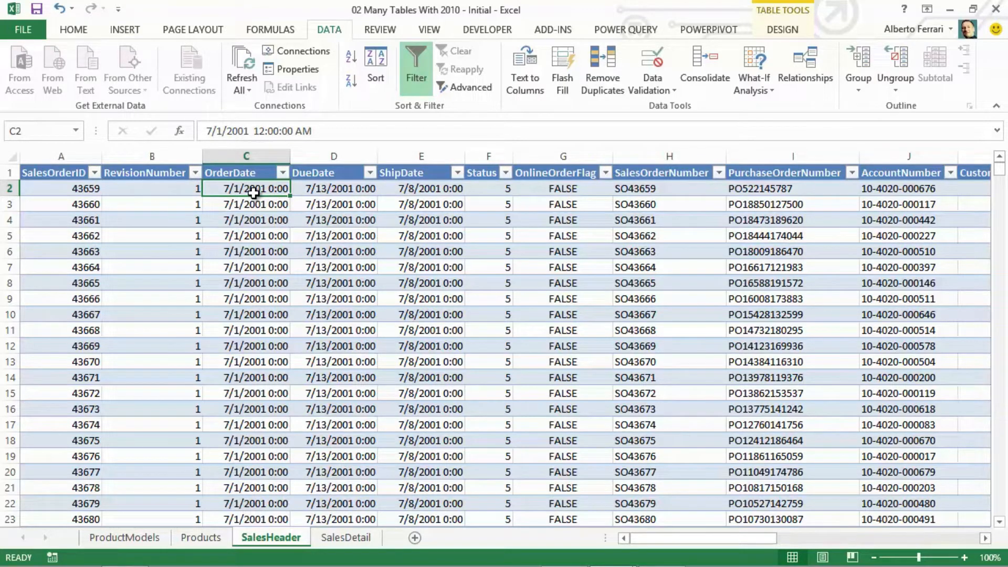
{"action": "left_click", "coordinate": [342, 537]}
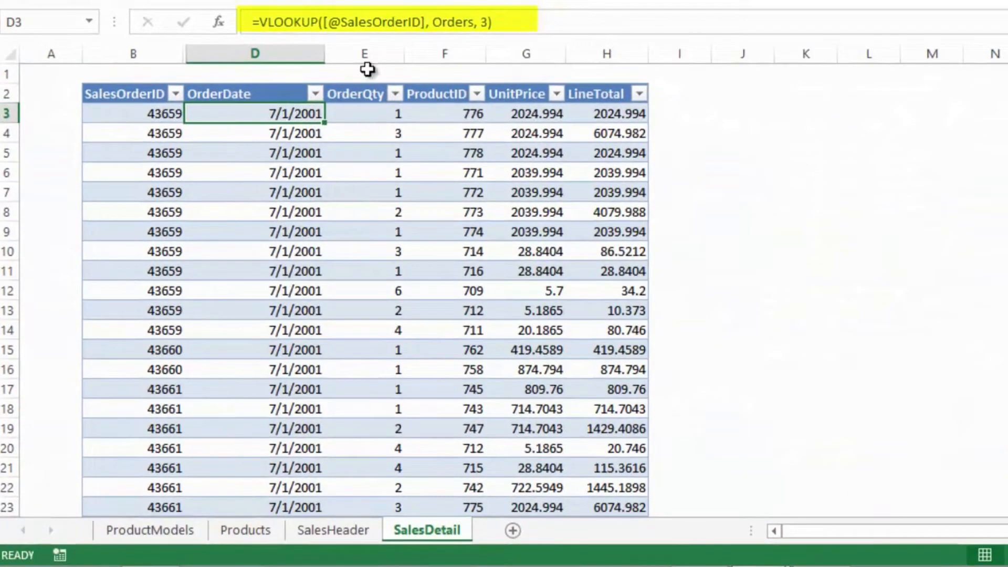
- Insert a new column before OrderQty in the SalesDetail table and name it Year
{"action": "left_click", "coordinate": [368, 53]}
{"action": "right_click", "coordinate": [368, 54]}
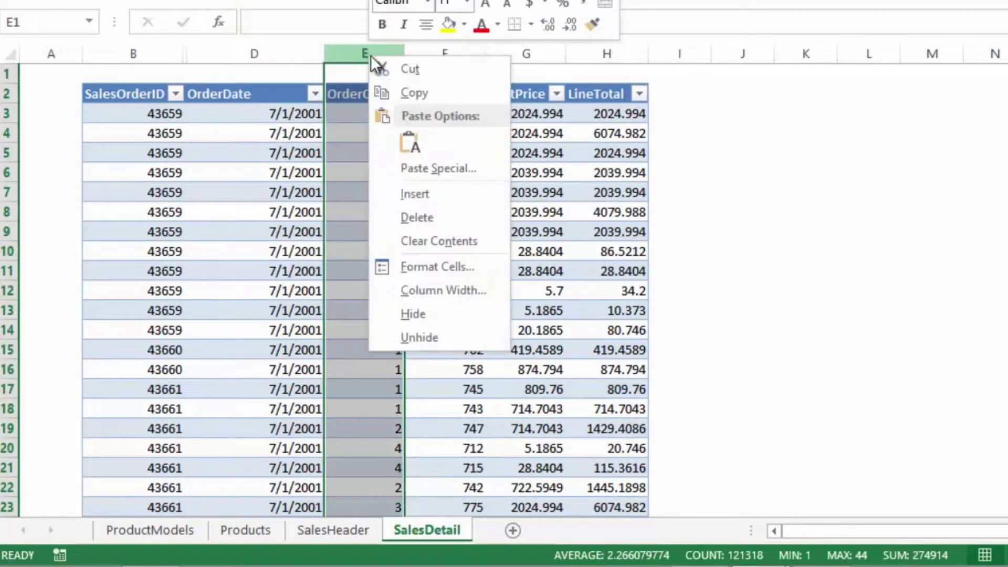
{"action": "left_click", "coordinate": [427, 194]}
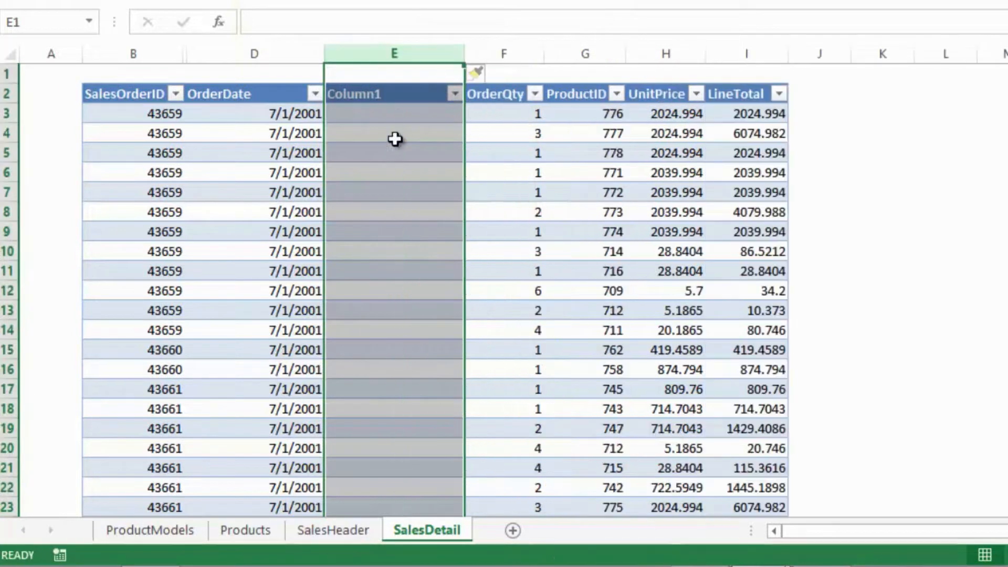
{"action": "left_click", "coordinate": [370, 100]}
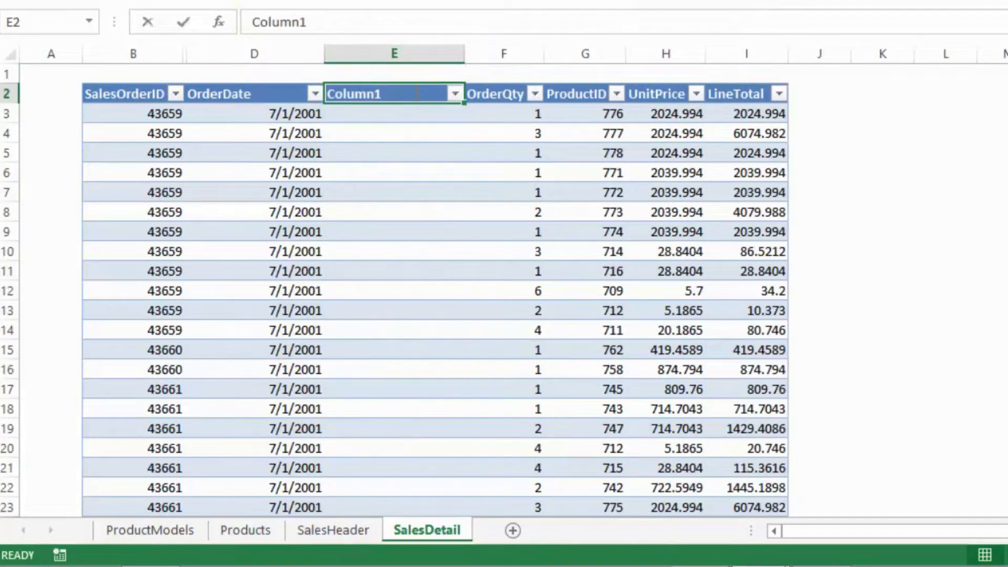
{"action": "type", "text": "Year"}
{"action": "key", "text": "Return"}
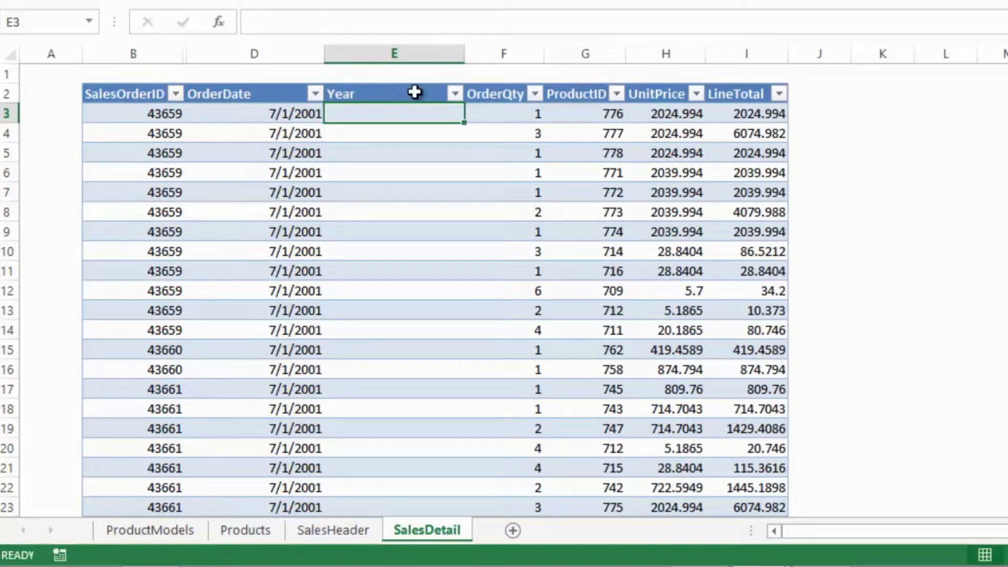
{"action": "type", "text": "=Y"}
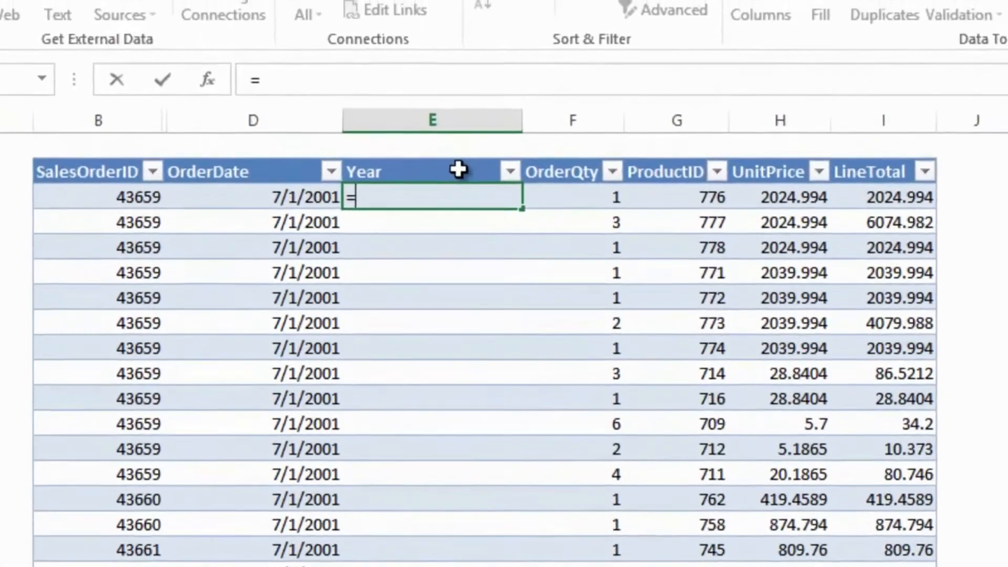
{"action": "type", "text": "EAR("}
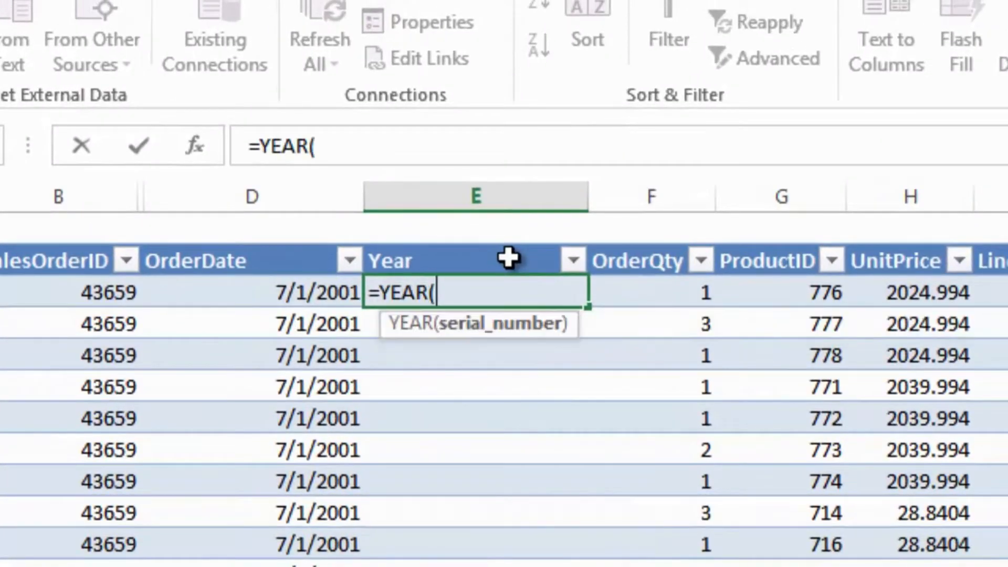
{"action": "left_click", "coordinate": [318, 290]}
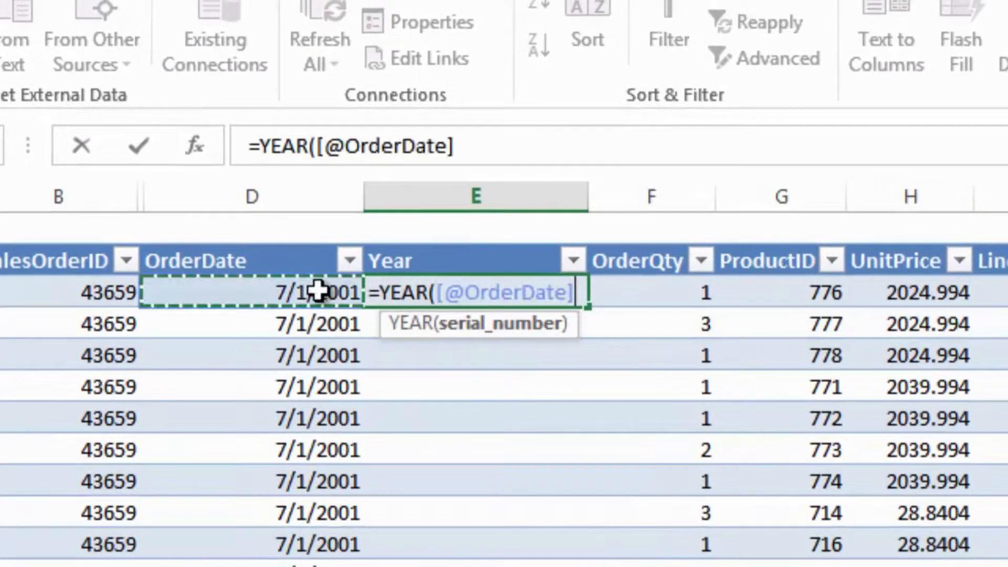
{"action": "type", "text": ")"}
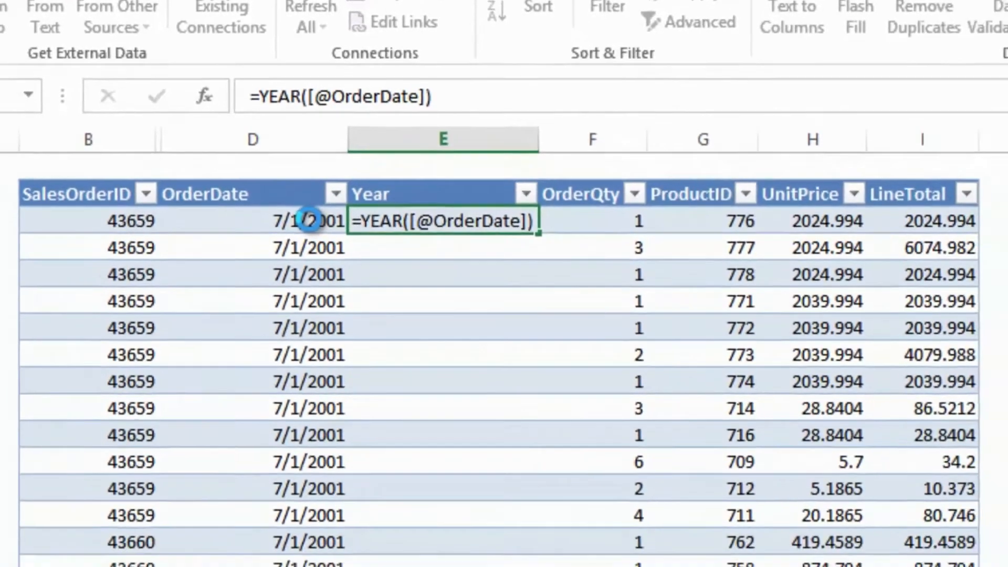
{"action": "key", "text": "Return"}
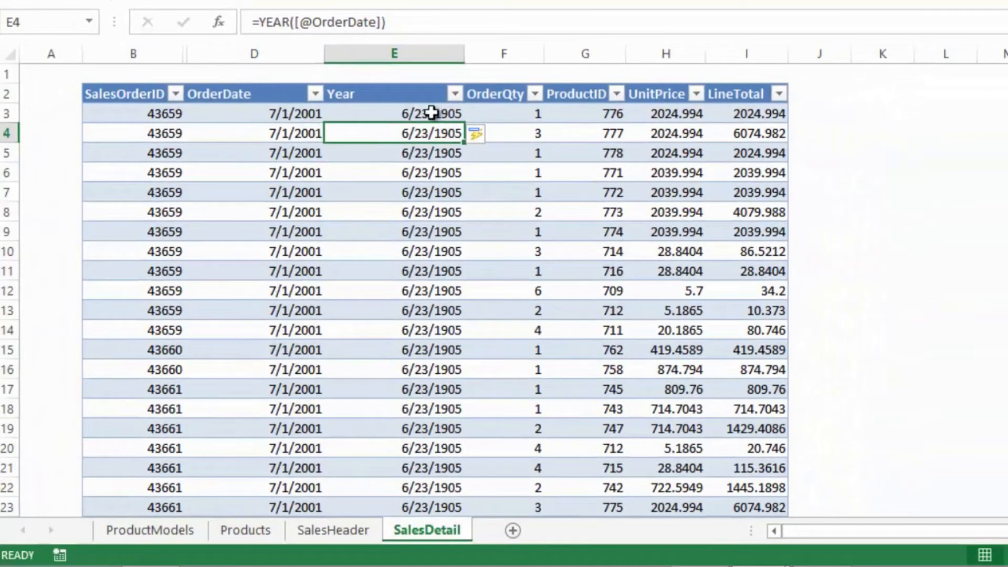
- Format all values of the Year column as Number with no decimal places
{"action": "left_click", "coordinate": [444, 130]}
{"action": "key", "text": "ctrl+shift+Down"}
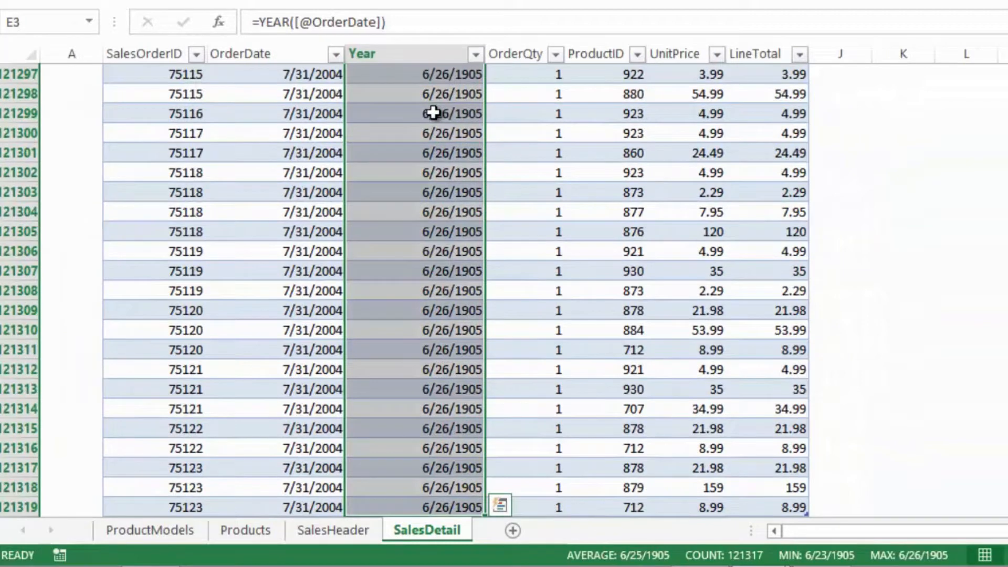
{"action": "right_click", "coordinate": [434, 113]}
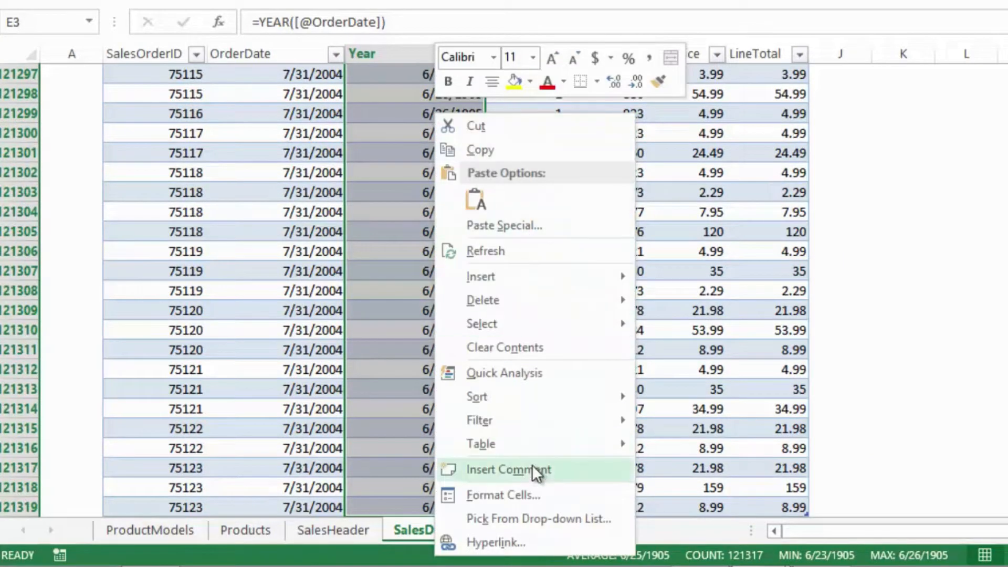
{"action": "left_click", "coordinate": [528, 494]}
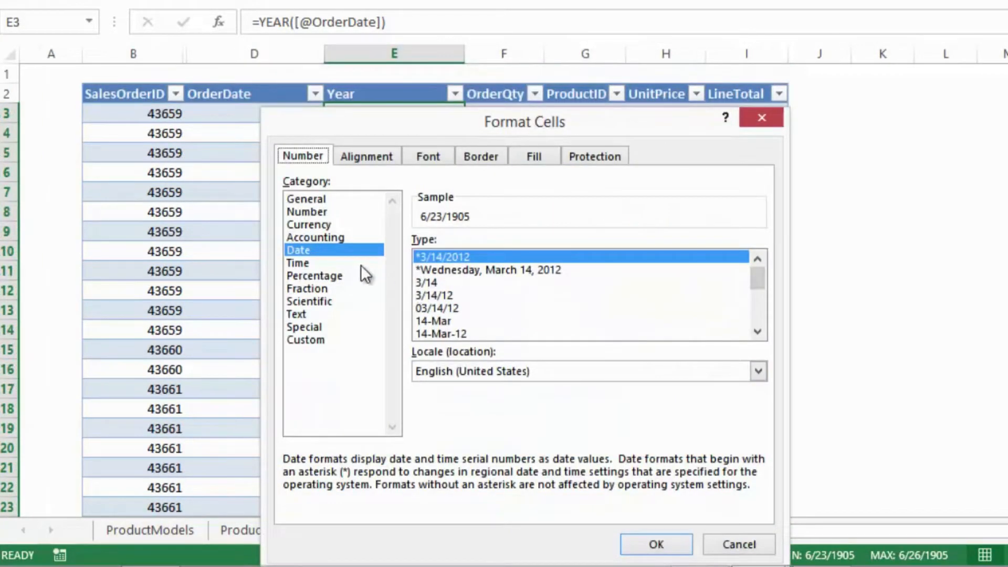
{"action": "left_click", "coordinate": [323, 213]}
{"action": "left_click", "coordinate": [545, 245]}
{"action": "left_click", "coordinate": [546, 246]}
{"action": "left_click", "coordinate": [655, 544]}
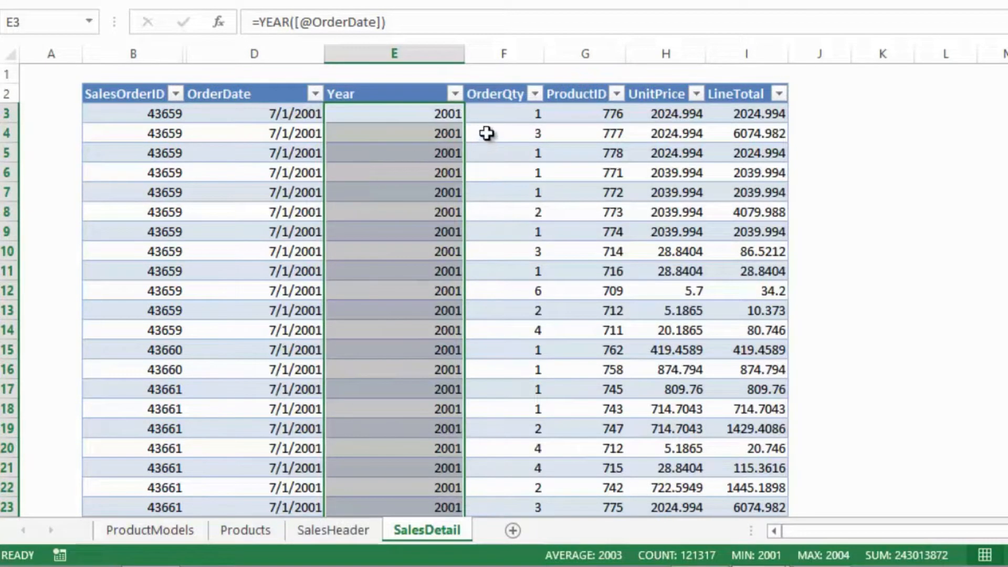
- Insert a new column between Year and OrderQty in the SalesDetail table and name it ProductColor
{"action": "left_click", "coordinate": [511, 118]}
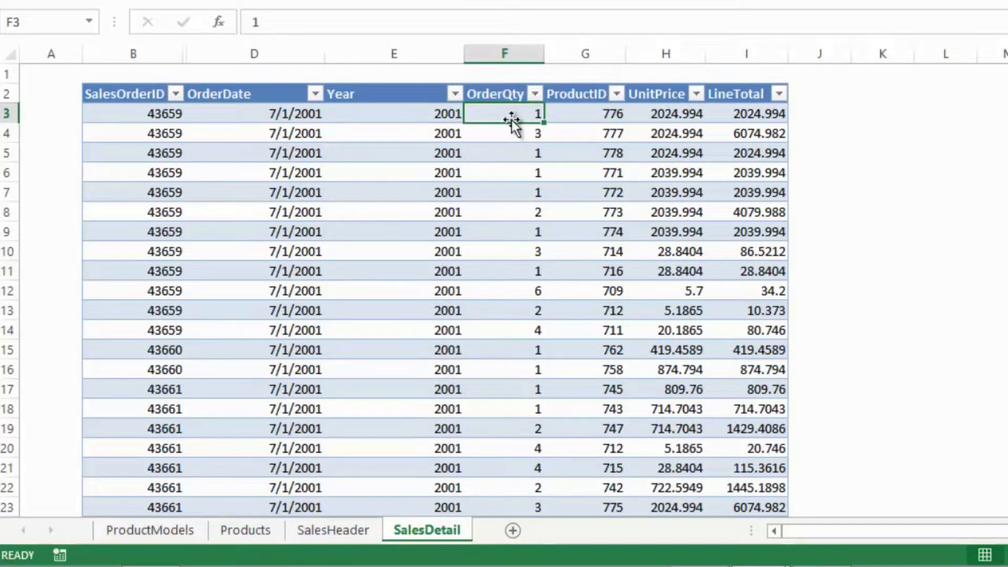
{"action": "left_click", "coordinate": [505, 53]}
{"action": "right_click", "coordinate": [504, 55]}
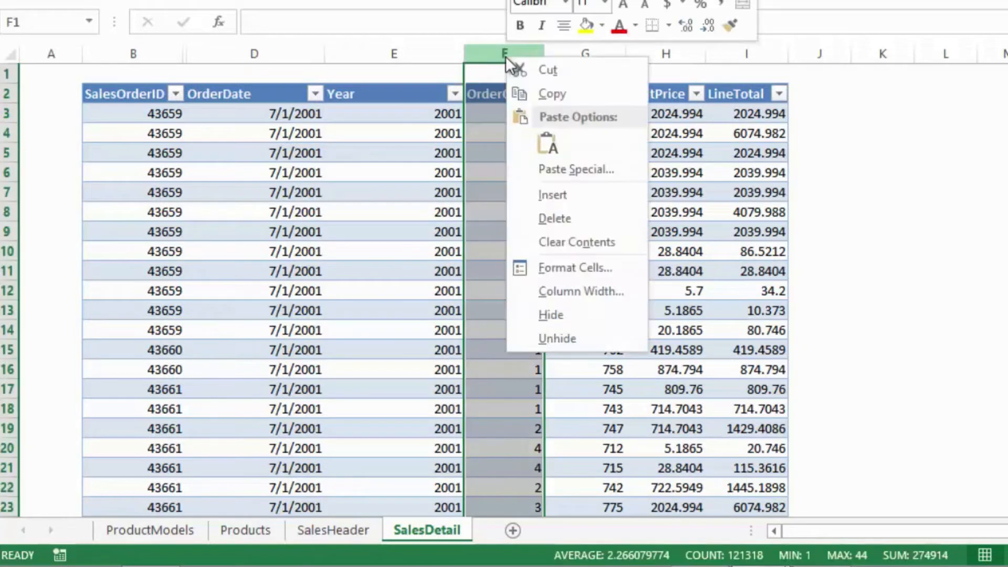
{"action": "left_click", "coordinate": [554, 195]}
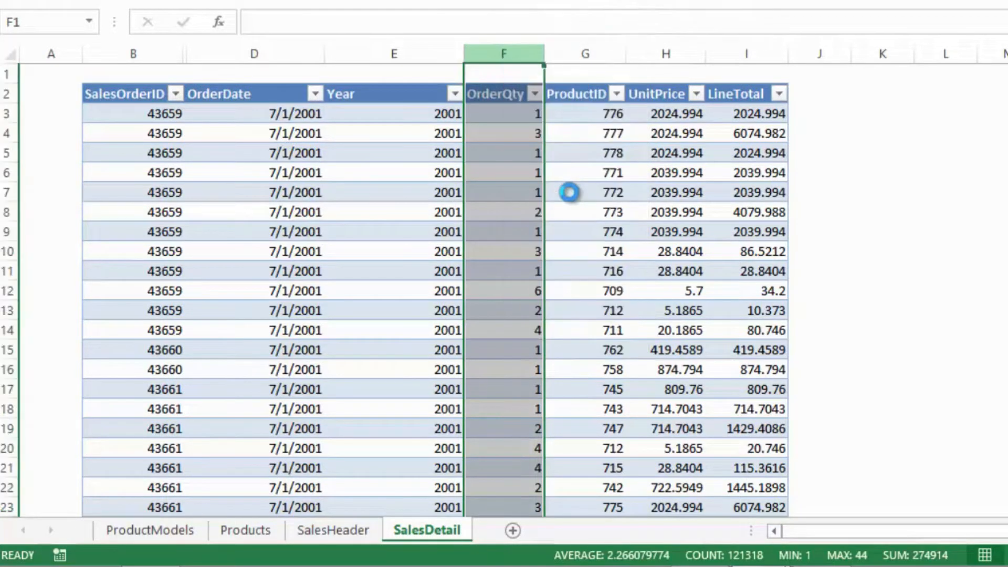
{"action": "left_click", "coordinate": [525, 111]}
{"action": "key", "text": "Up"}
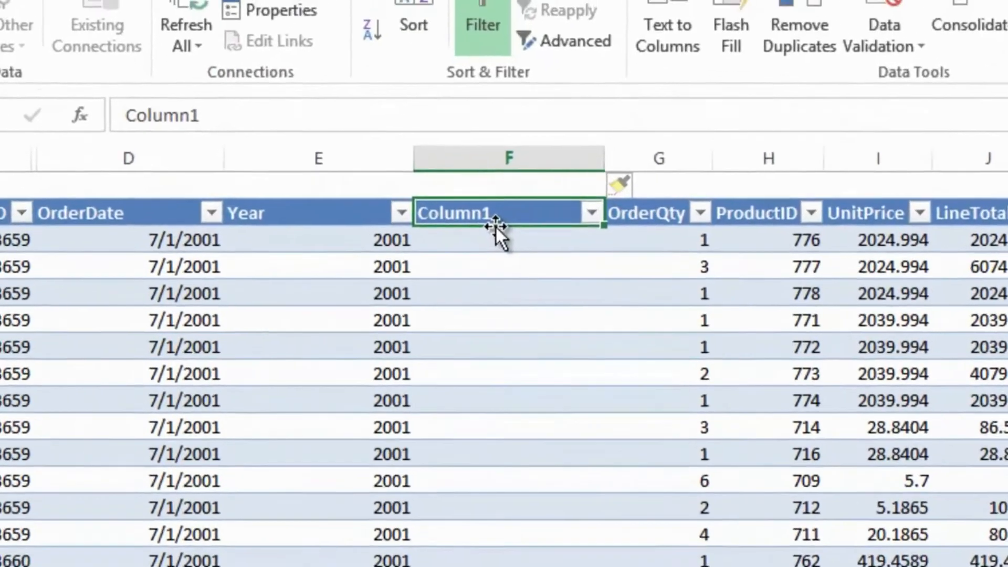
{"action": "type", "text": "ProductColor"}
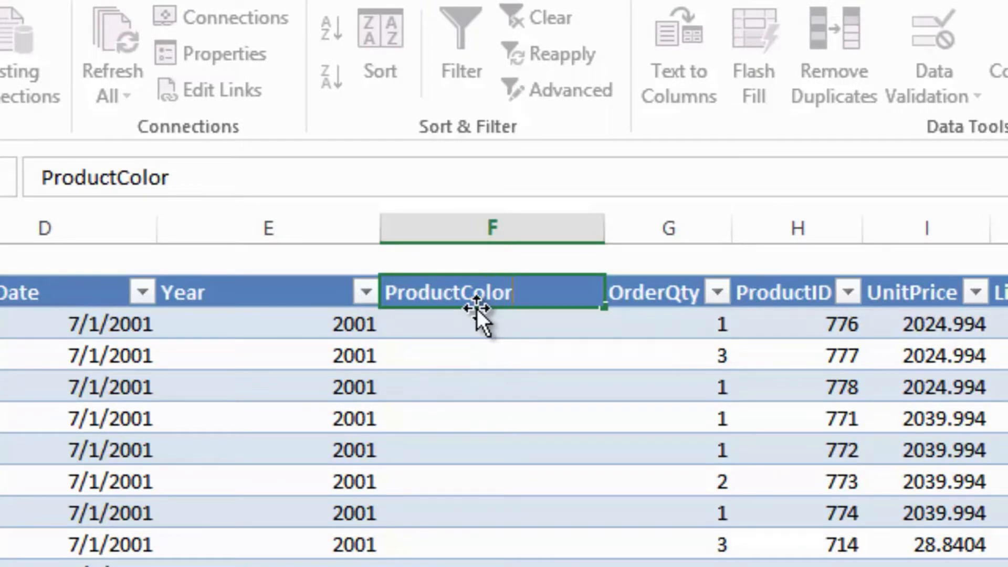
{"action": "key", "text": "Return"}
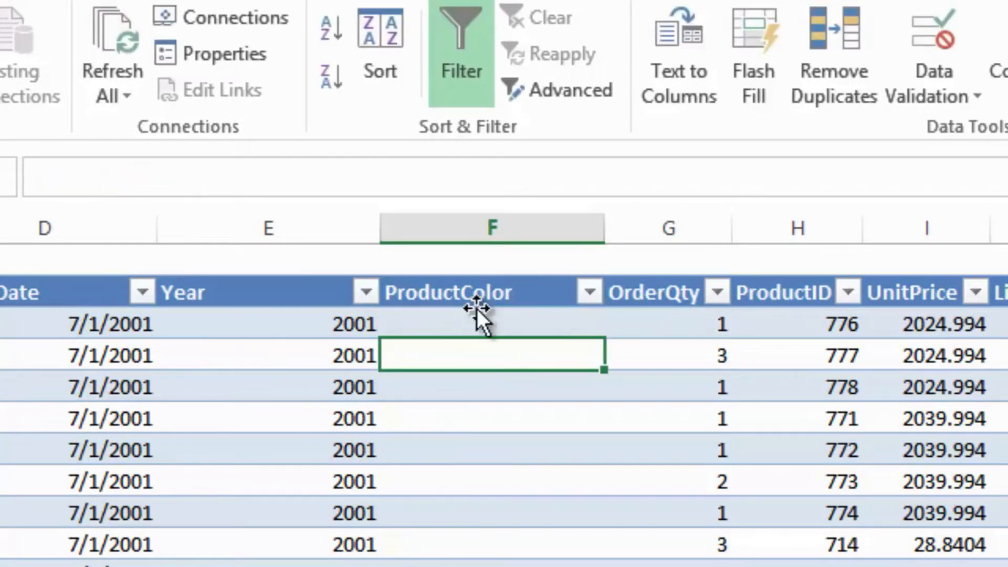
{"action": "type", "text": "="}
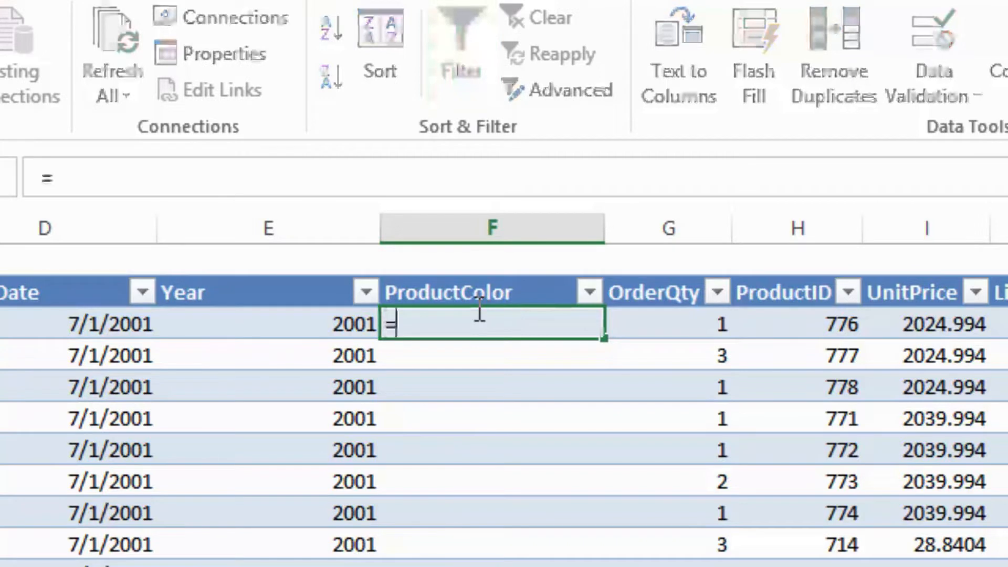
{"action": "type", "text": "VLOOKUP("}
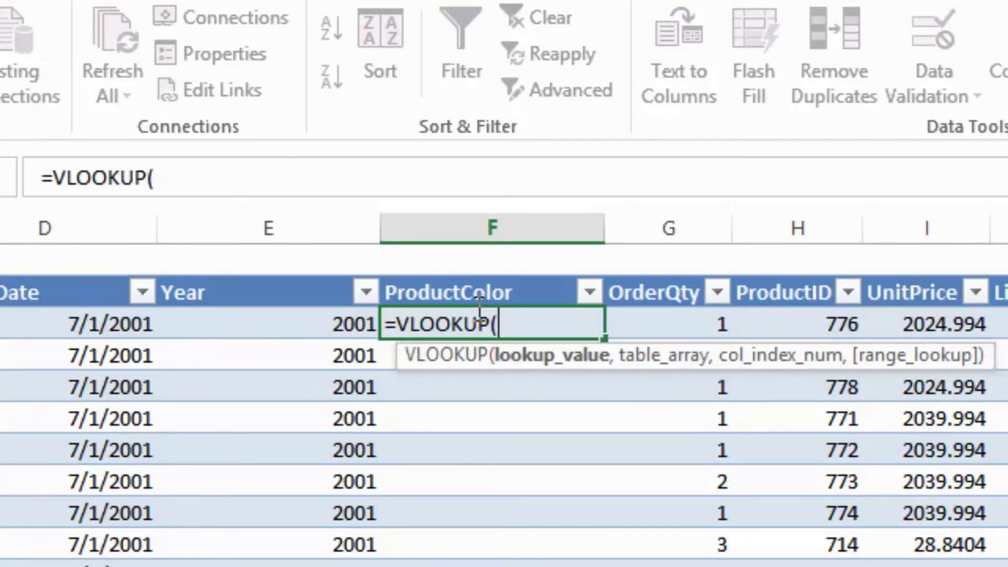
{"action": "left_click", "coordinate": [803, 322]}
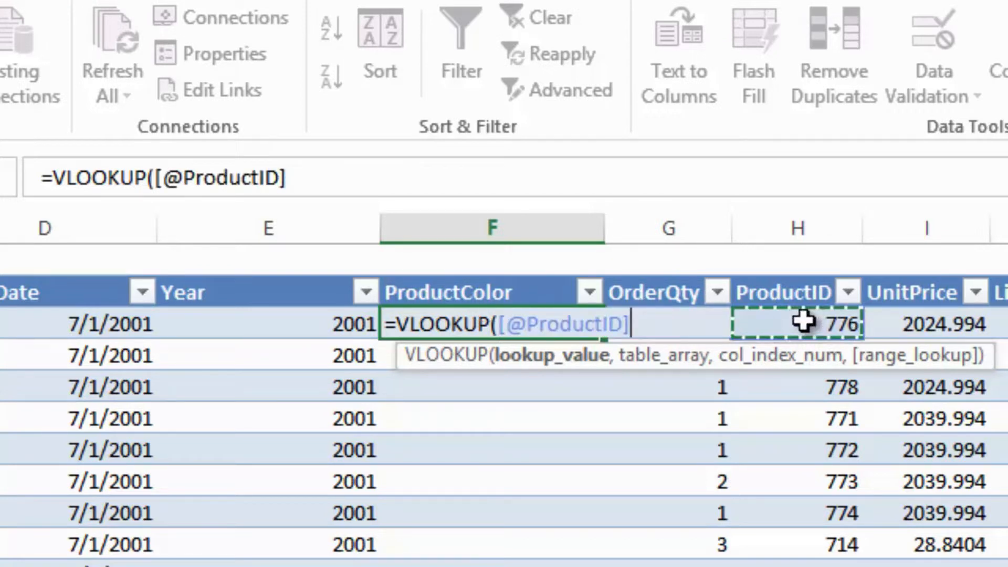
{"action": "type", "text": ","}
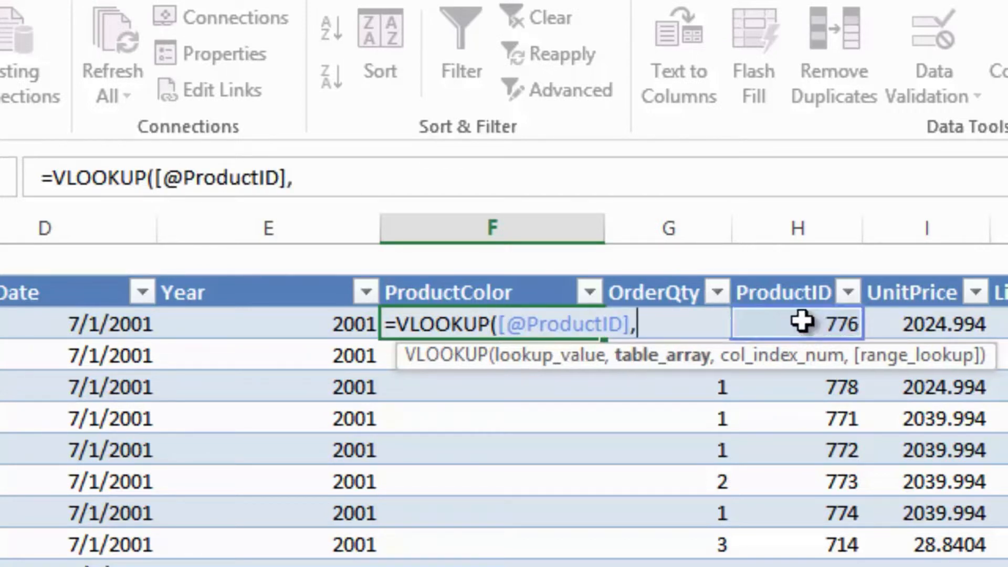
{"action": "type", "text": " Pro"}
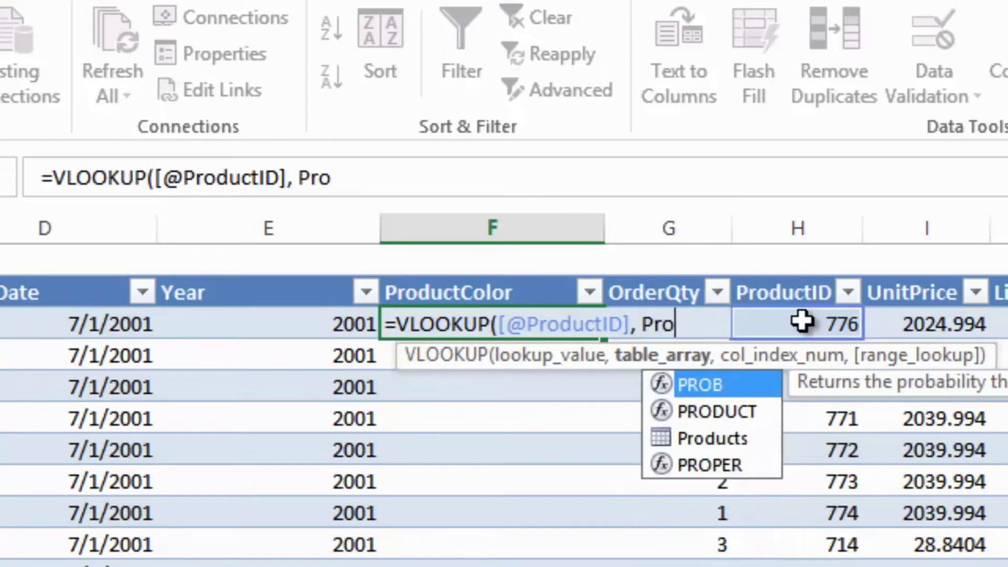
{"action": "key", "text": "Down"}
{"action": "key", "text": "Down"}
{"action": "key", "text": "Tab"}
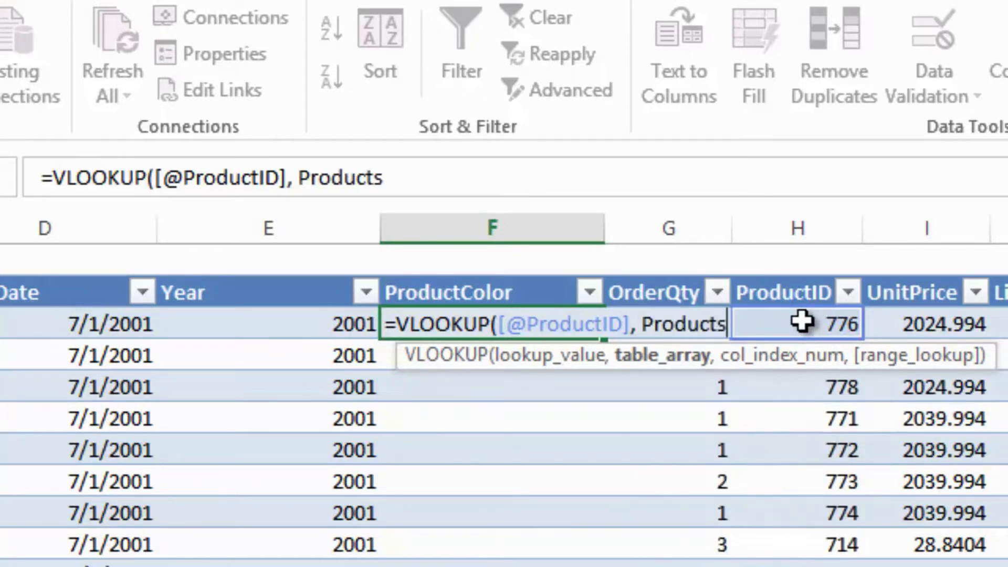
{"action": "type", "text": ", 4"}
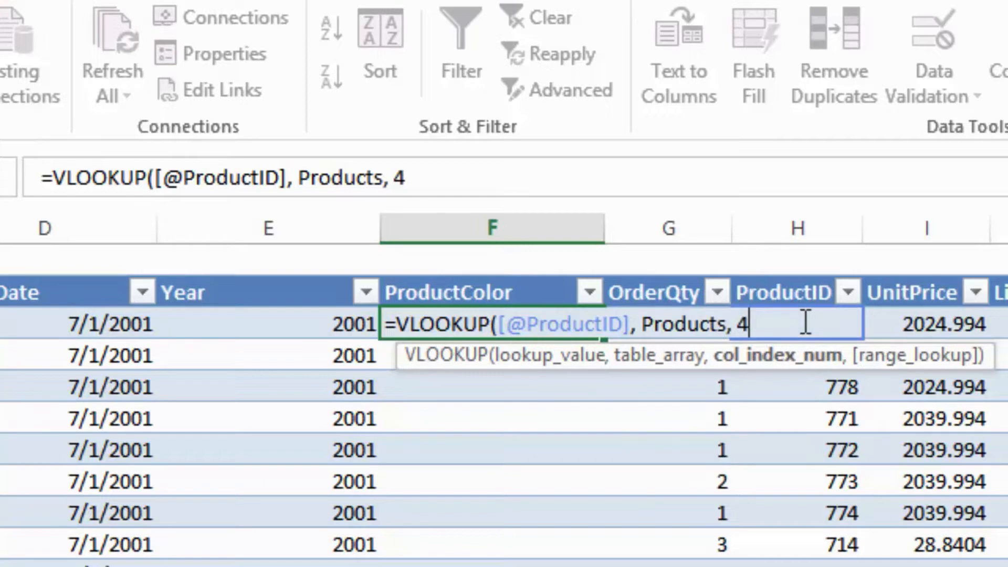
{"action": "type", "text": ")"}
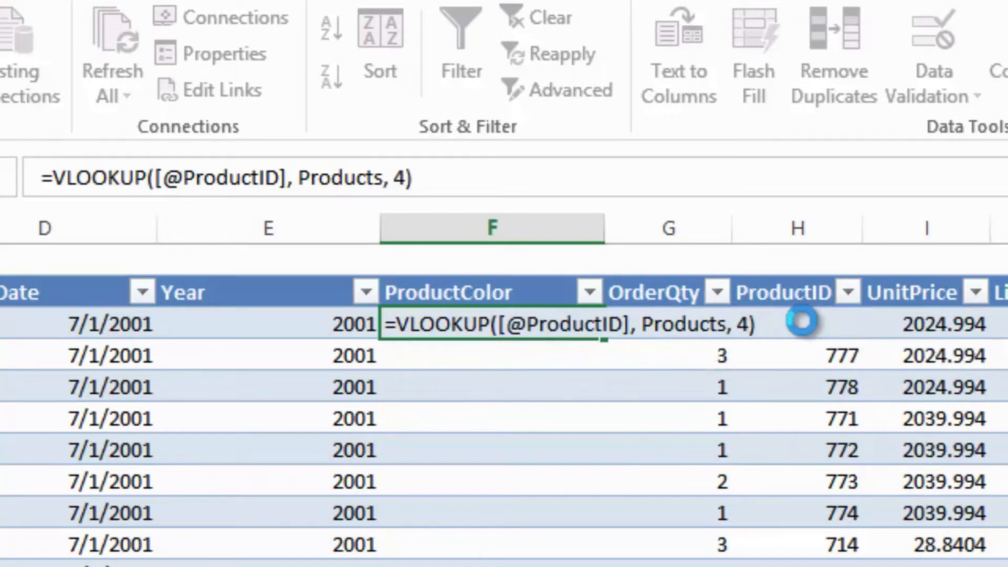
- Commit the ProductColor formula and insert a new column named ProductName between ProductColor and OrderQty in the SalesDetail table
{"action": "key", "text": "Return"}
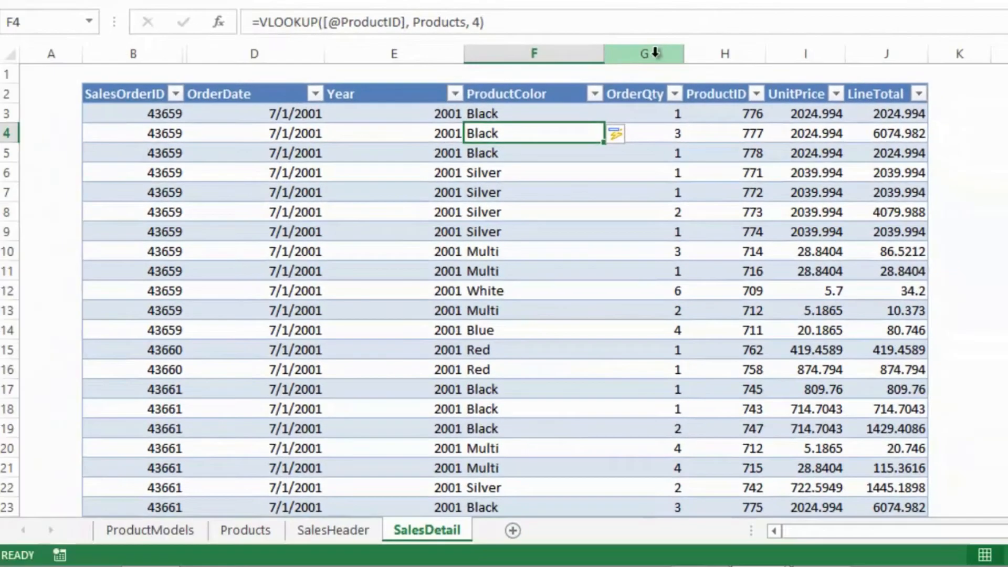
{"action": "left_click", "coordinate": [685, 224]}
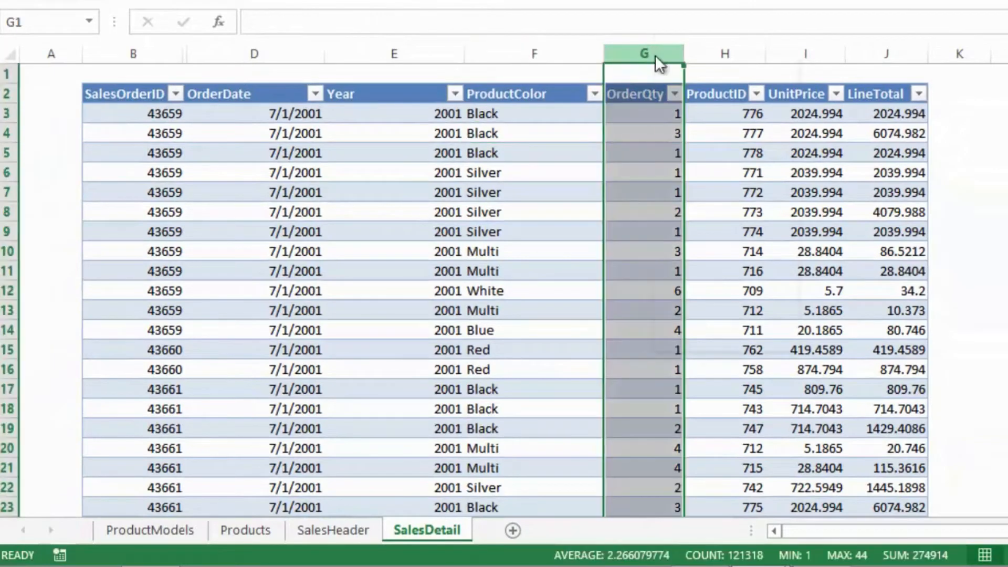
{"action": "right_click", "coordinate": [655, 52]}
{"action": "left_click", "coordinate": [717, 192]}
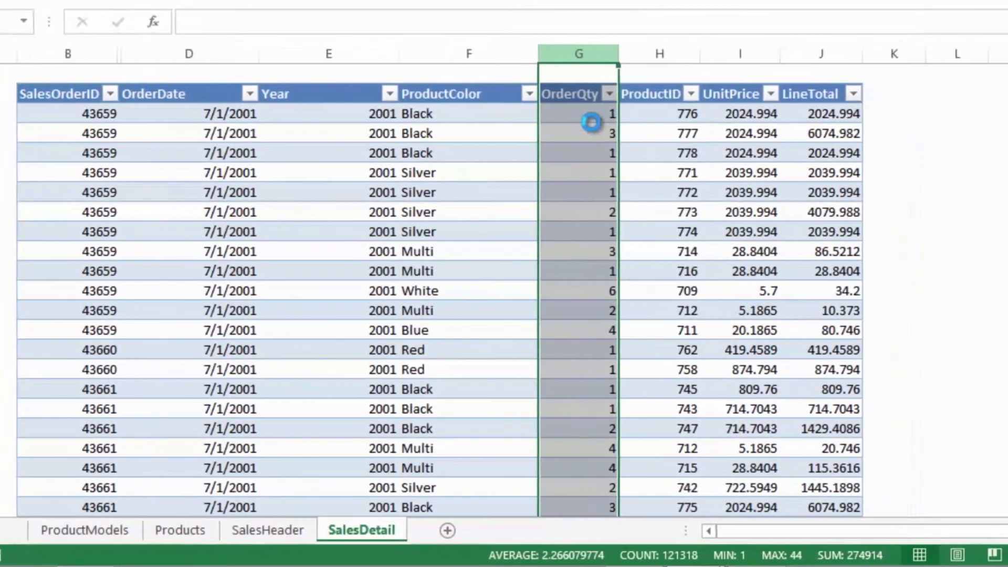
{"action": "left_click", "coordinate": [579, 95]}
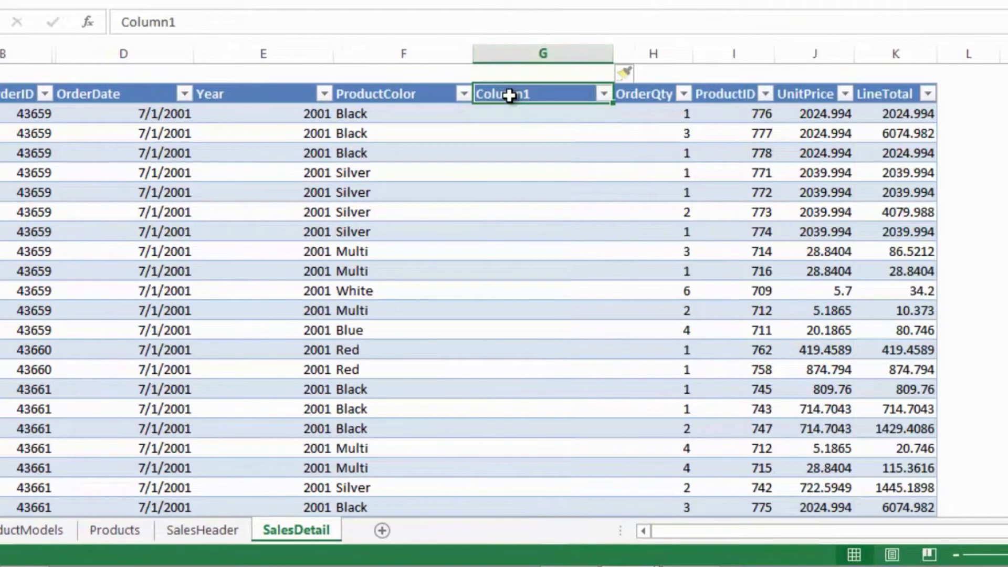
{"action": "type", "text": "ProductName"}
{"action": "key", "text": "Return"}
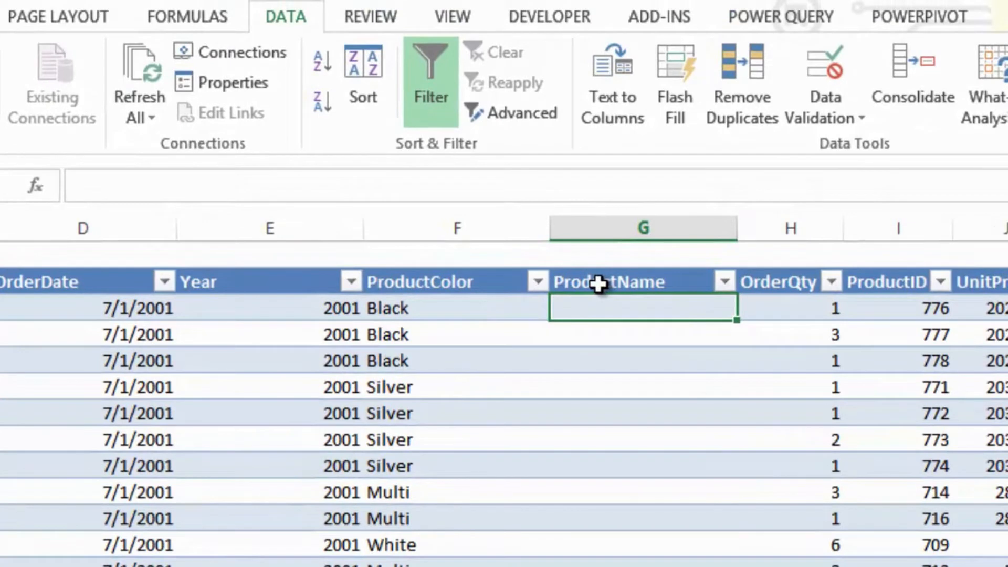
{"action": "type", "text": "=VLOOKUP("}
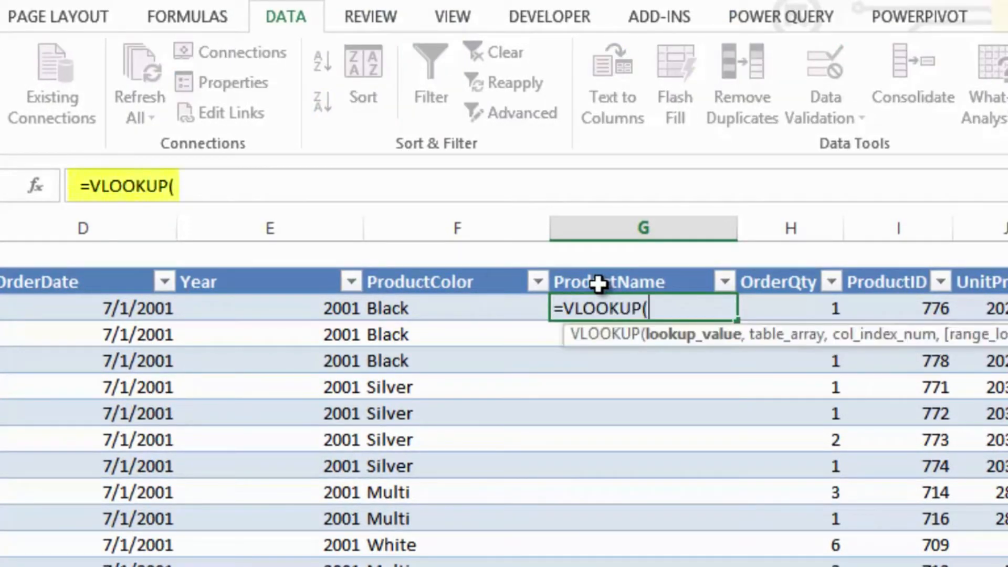
{"action": "left_click", "coordinate": [905, 313]}
{"action": "type", "text": ", Pr"}
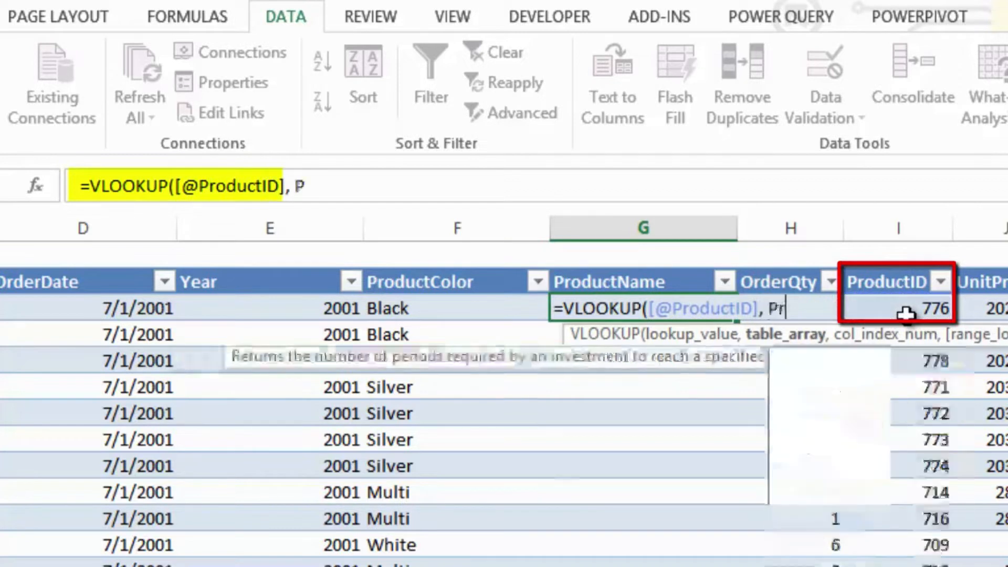
{"action": "type", "text": "oducts"}
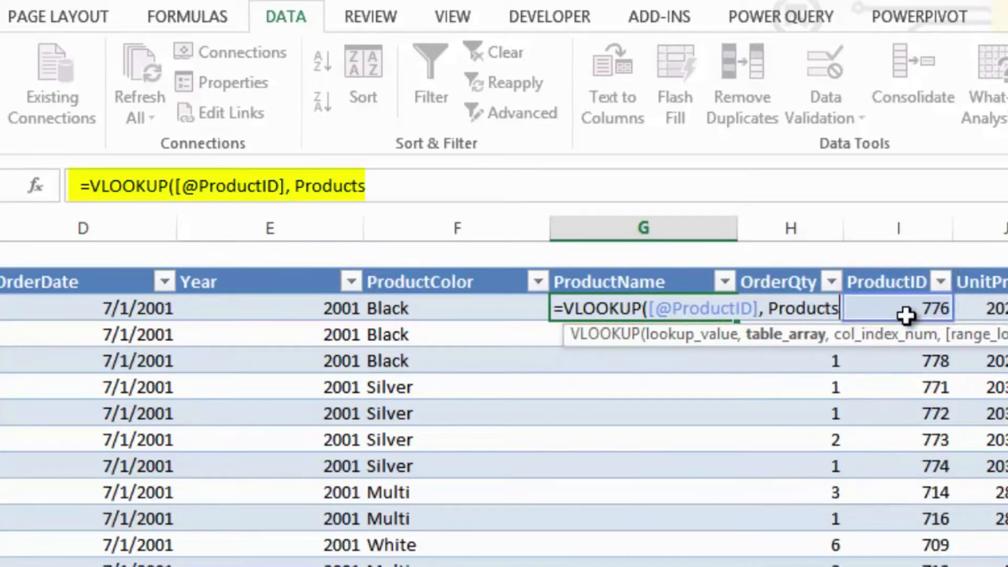
{"action": "type", "text": ", 2"}
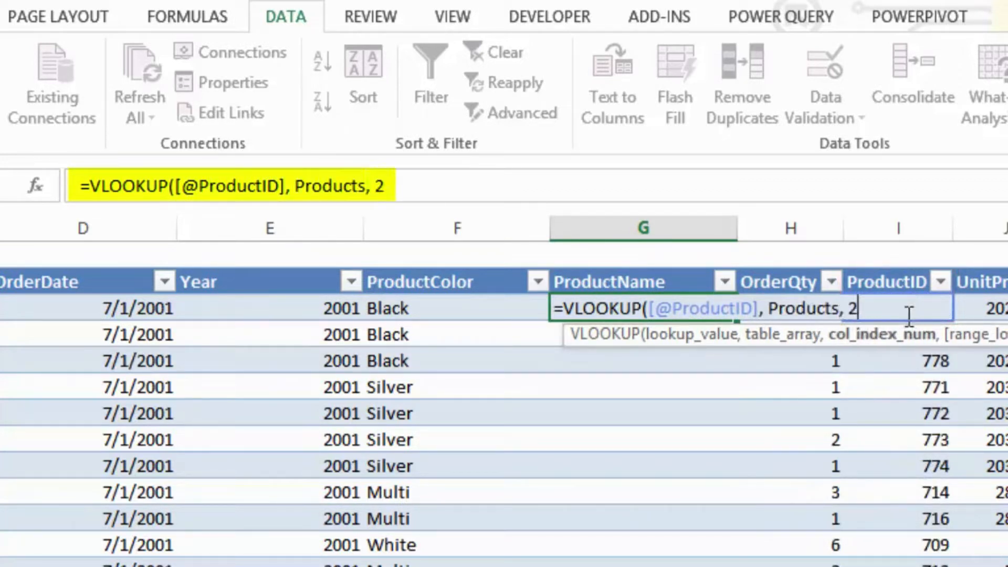
{"action": "type", "text": ")"}
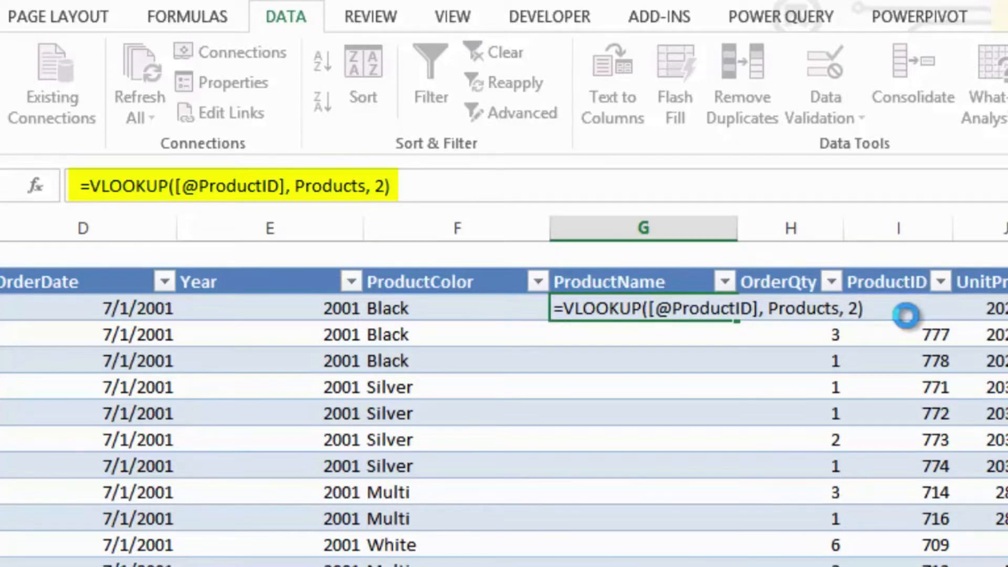
{"action": "key", "text": "Return"}
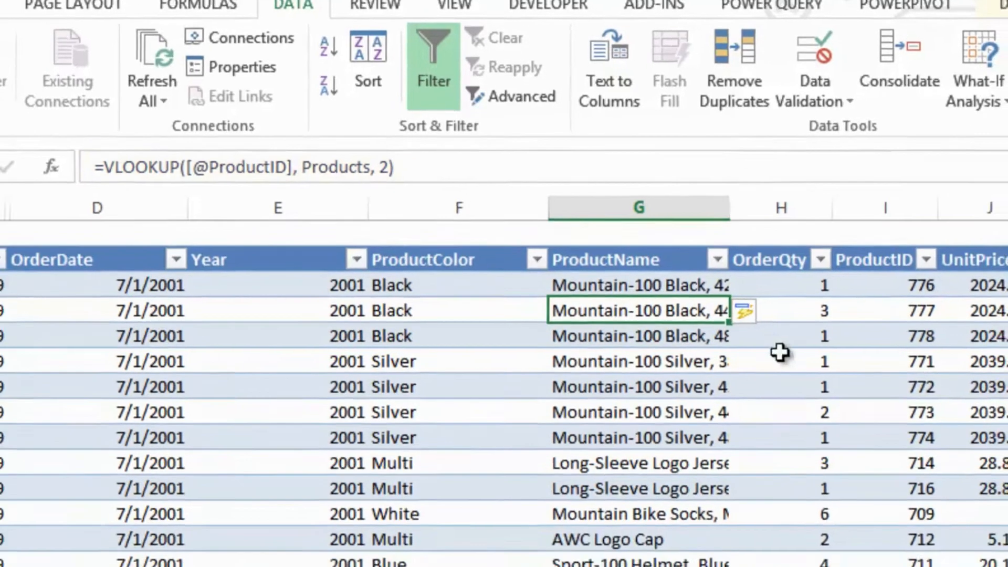
- Create a PivotTable from the OrderLines table on a new worksheet
{"action": "left_click", "coordinate": [781, 386]}
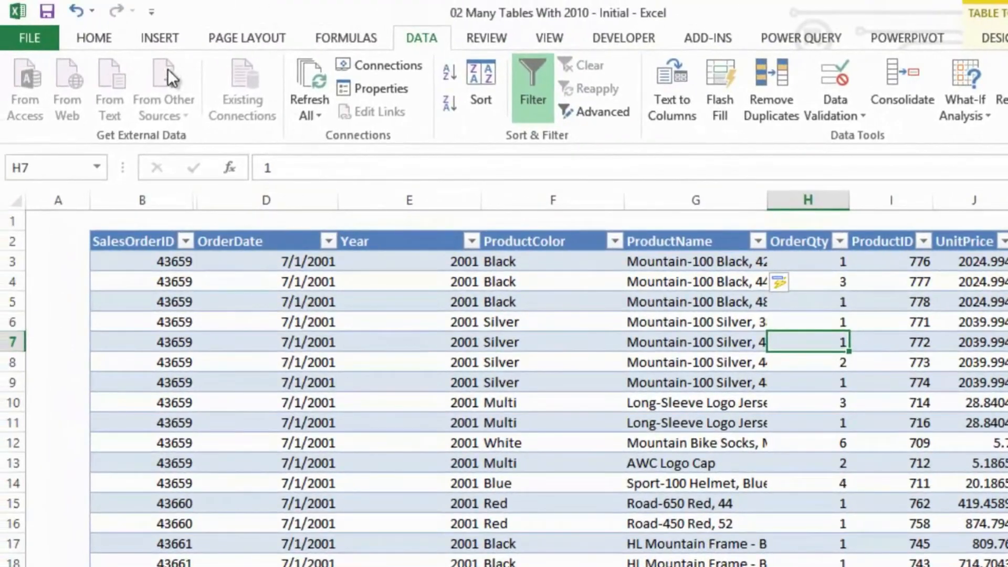
{"action": "left_click", "coordinate": [147, 40]}
{"action": "left_click", "coordinate": [49, 92]}
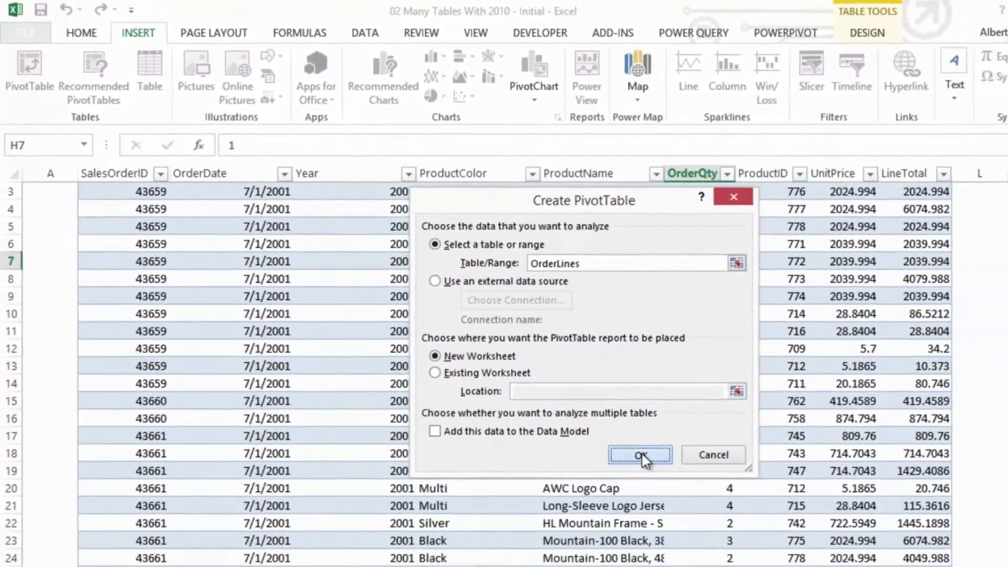
{"action": "left_click", "coordinate": [719, 515]}
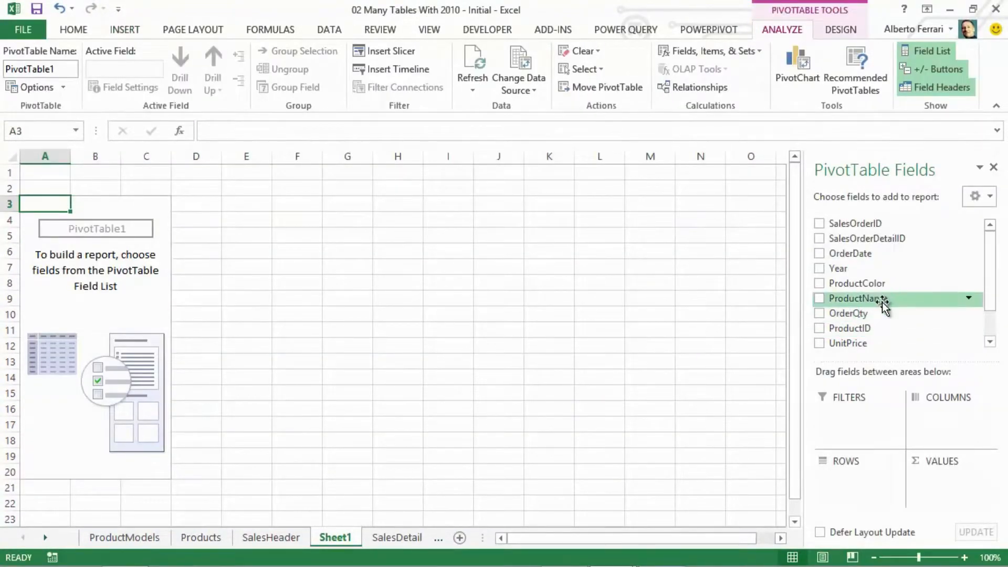
- Lay out the PivotTable with Year as columns, ProductColor as rows and the sum of LineTotal as values
{"action": "left_click_drag", "start_coordinate": [842, 269], "coordinate": [949, 408]}
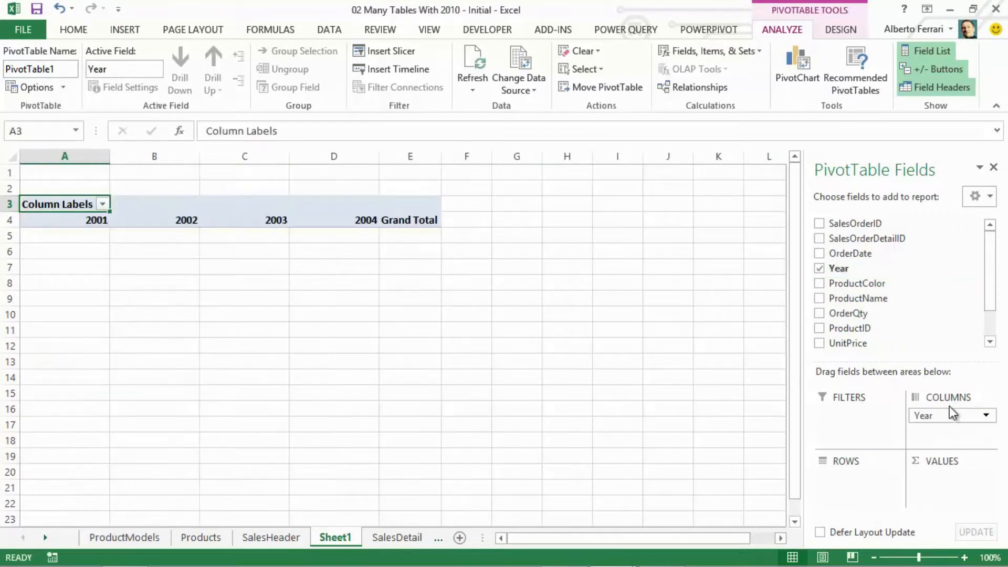
{"action": "left_click_drag", "start_coordinate": [856, 284], "coordinate": [847, 475]}
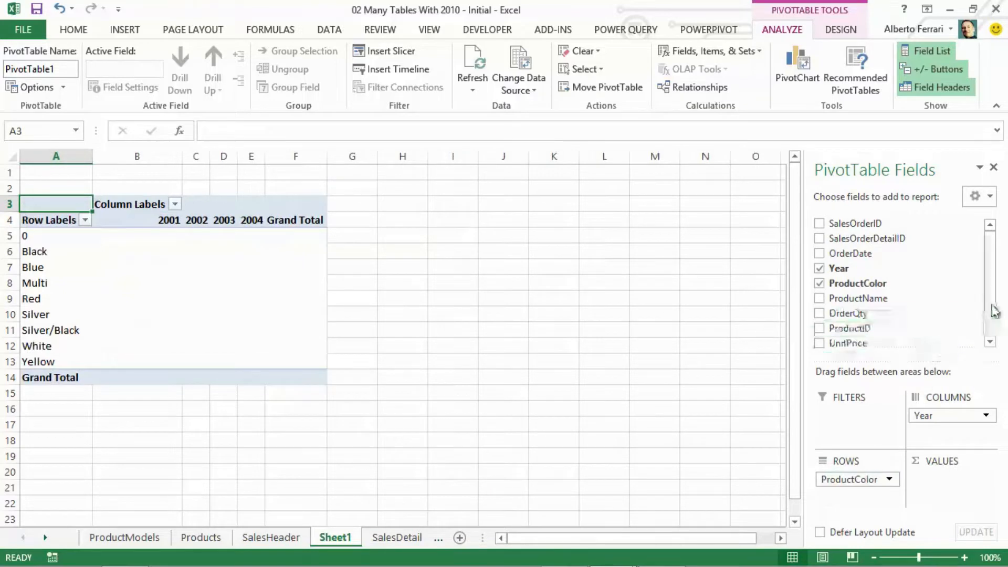
{"action": "left_click_drag", "start_coordinate": [990, 306], "coordinate": [997, 330]}
{"action": "left_click_drag", "start_coordinate": [911, 324], "coordinate": [959, 482]}
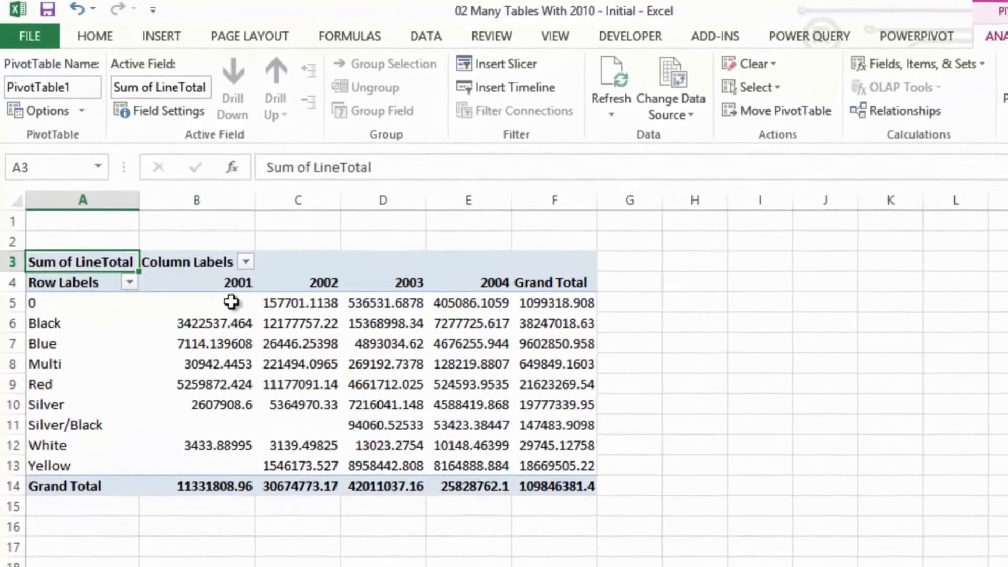
- Apply the comma number style to all PivotTable values and grand totals in B5:F14
{"action": "left_click_drag", "start_coordinate": [171, 237], "coordinate": [380, 338]}
{"action": "left_click_drag", "start_coordinate": [548, 483], "coordinate": [644, 540]}
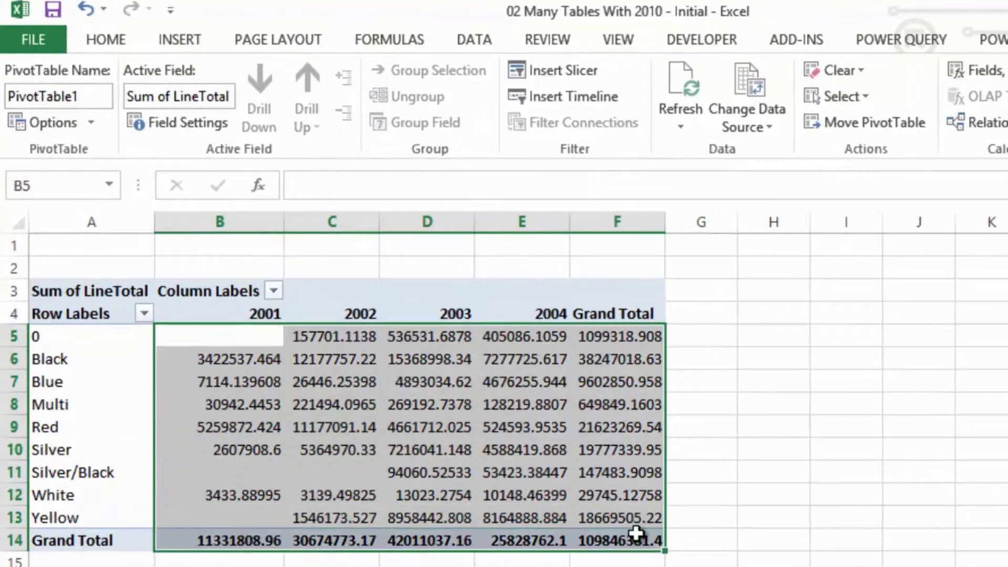
{"action": "left_click", "coordinate": [121, 41]}
{"action": "left_click", "coordinate": [721, 115]}
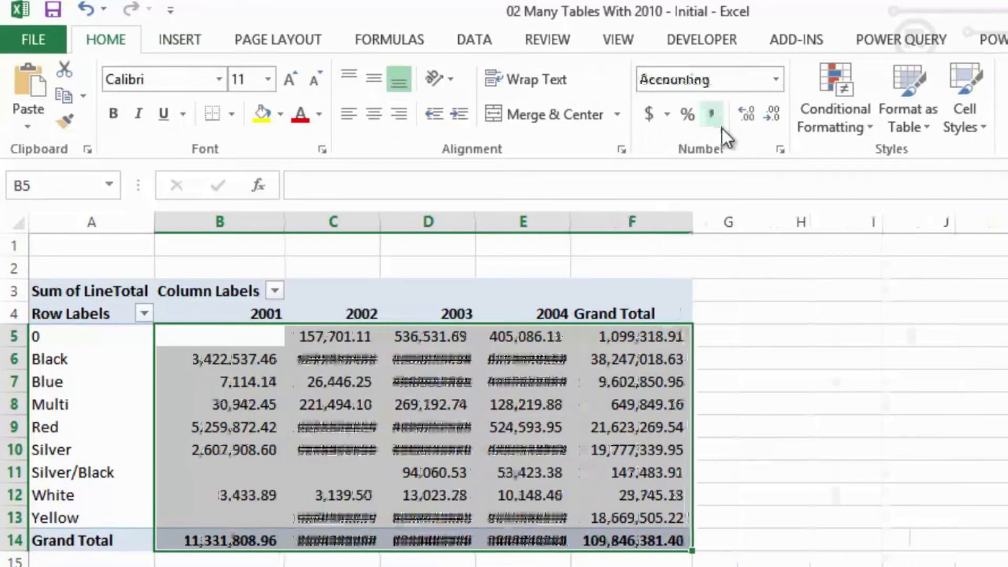
- Autofit the widths of columns E, D and C so their values fit
{"action": "double_click", "coordinate": [570, 225]}
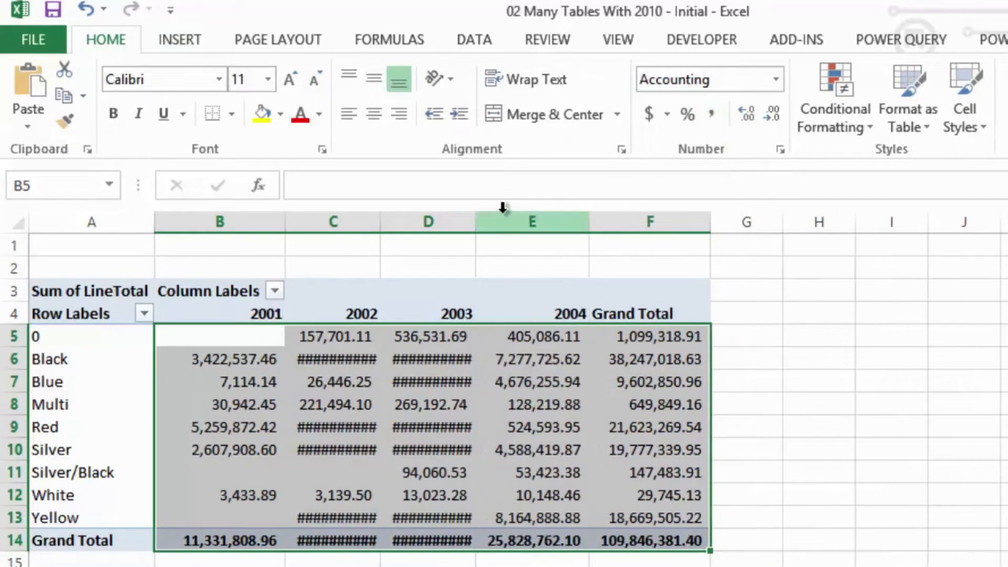
{"action": "double_click", "coordinate": [476, 219]}
{"action": "double_click", "coordinate": [384, 227]}
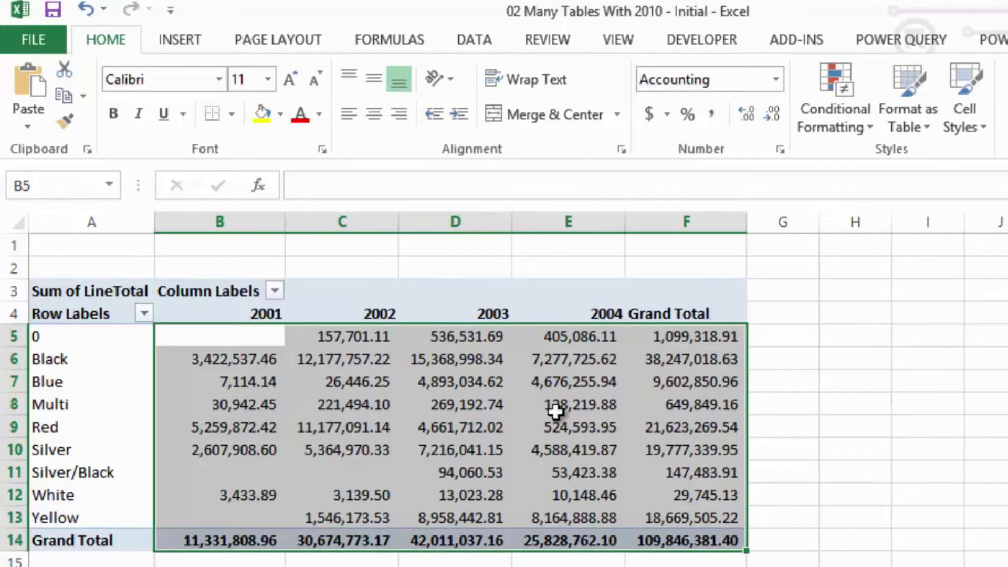
{"action": "left_click", "coordinate": [795, 565]}
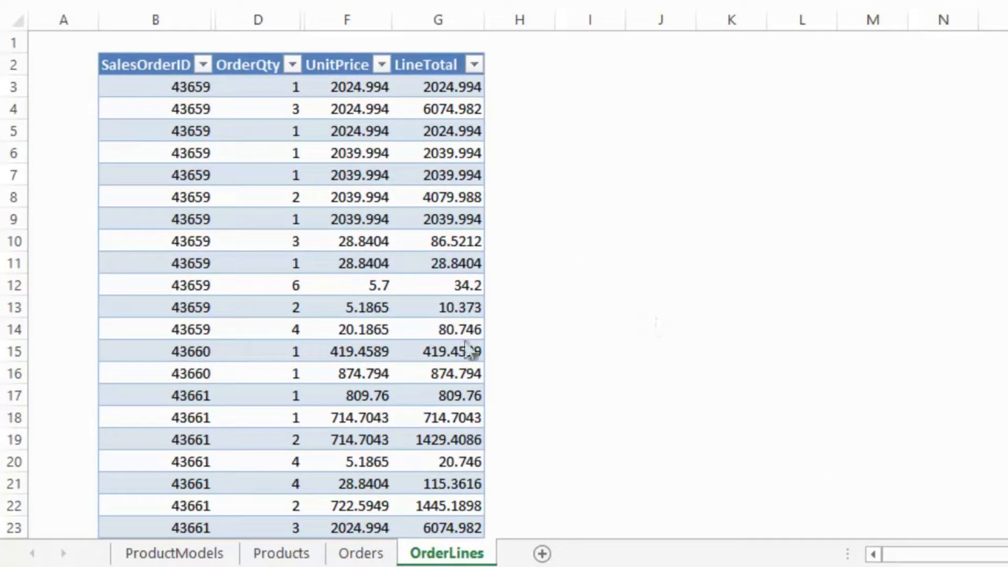
- Examine the ProductModels, Products, Orders and OrderLines sheets of the workbook 03 Many Tables With 2013
{"action": "left_click", "coordinate": [211, 556]}
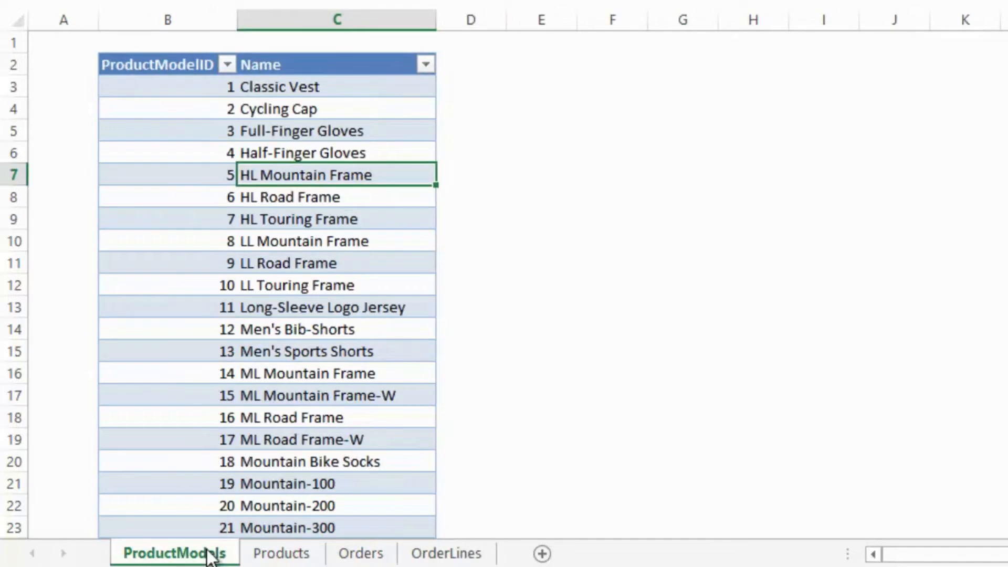
{"action": "left_click", "coordinate": [282, 555]}
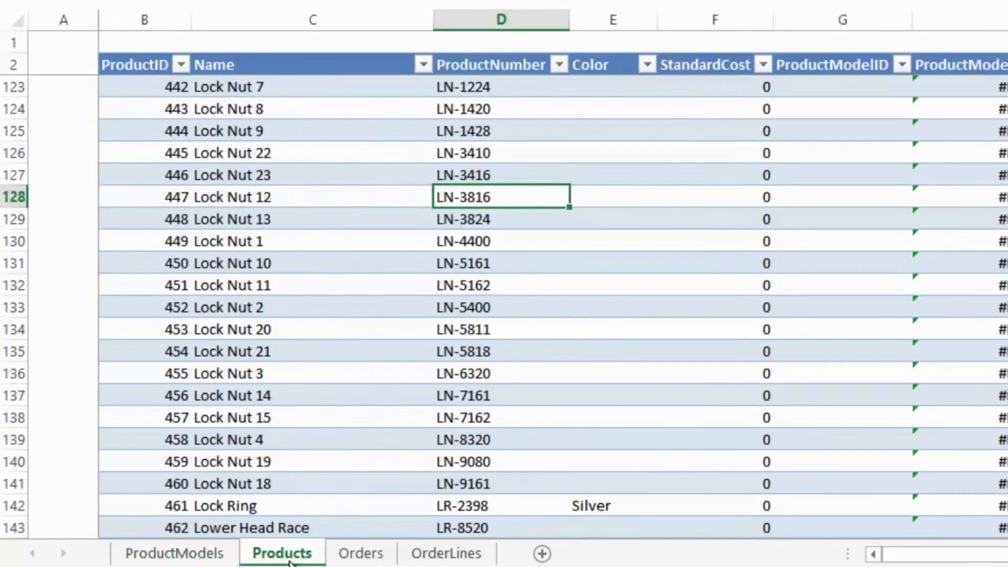
{"action": "left_click", "coordinate": [349, 557]}
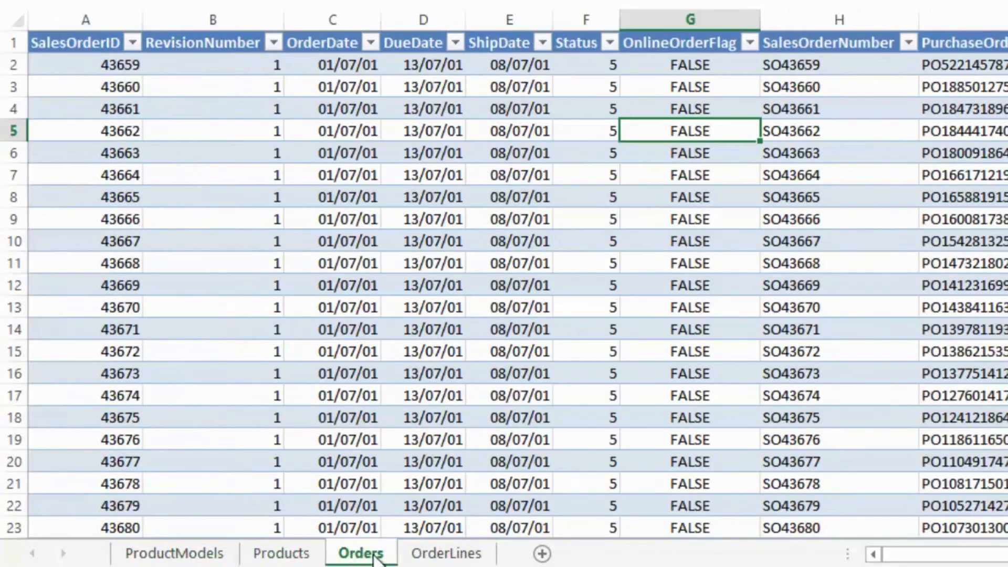
{"action": "left_click", "coordinate": [444, 557]}
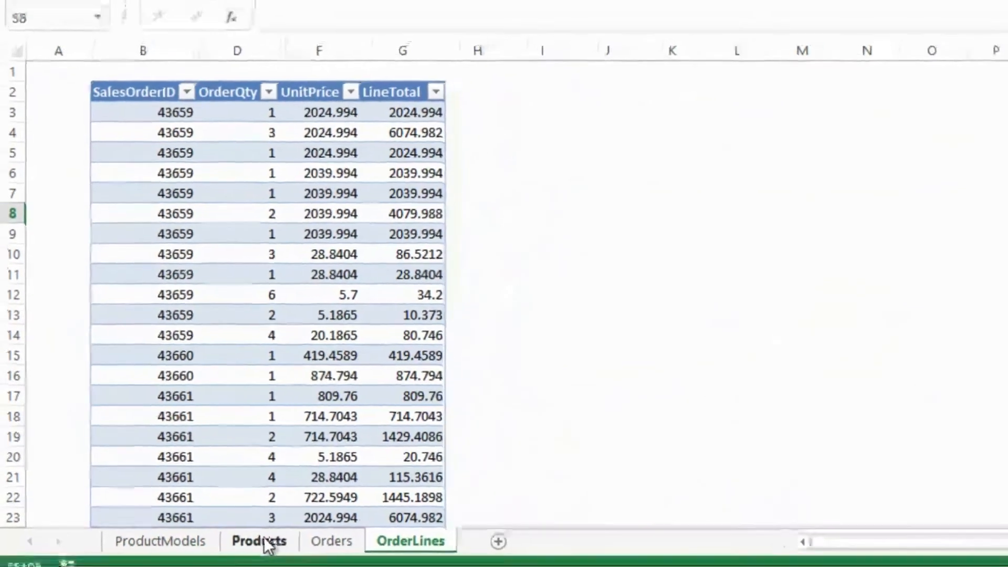
- Create a PivotTable from the Products table on a new worksheet and add Color to its rows
{"action": "left_click", "coordinate": [263, 538]}
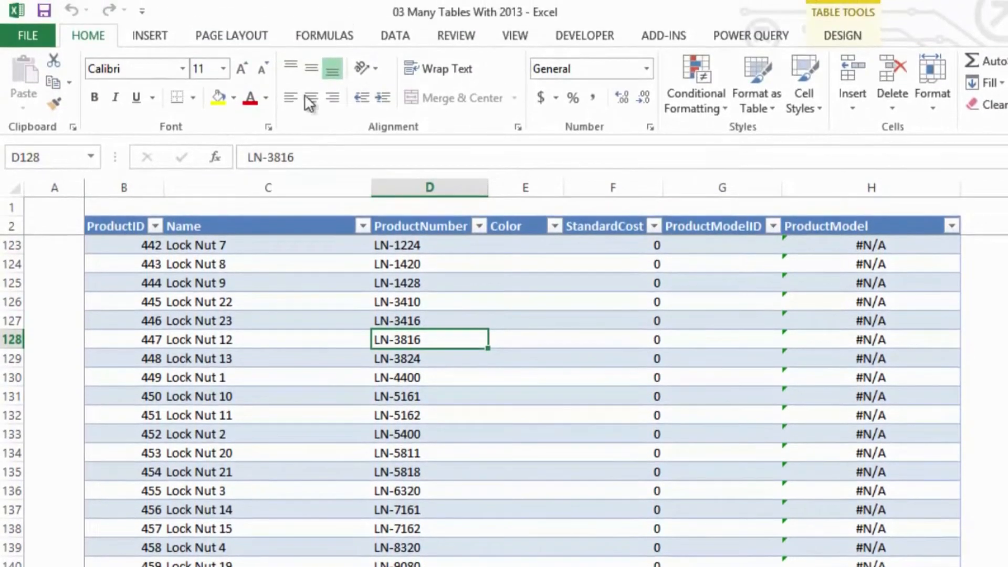
{"action": "left_click", "coordinate": [150, 37]}
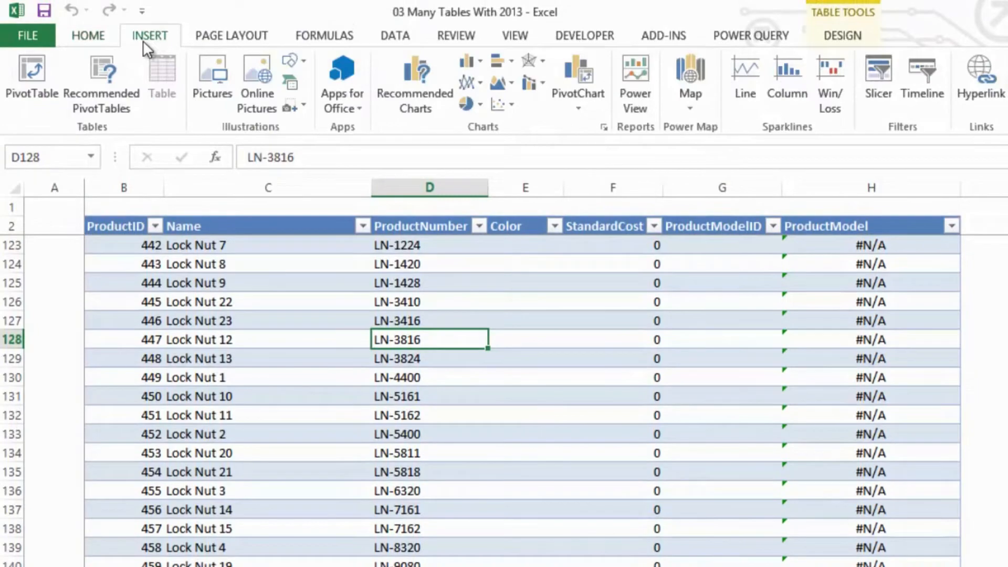
{"action": "left_click", "coordinate": [46, 77]}
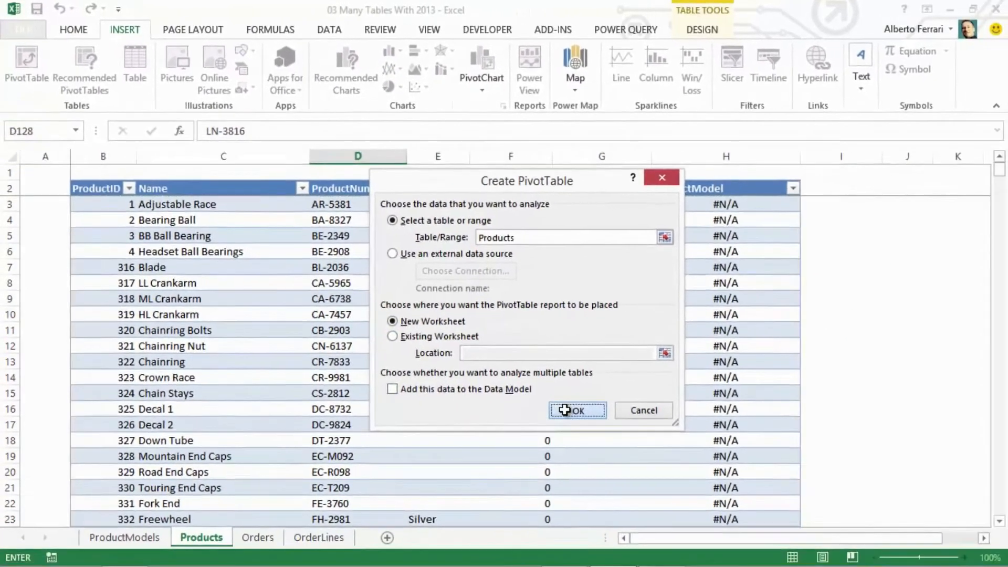
{"action": "left_click", "coordinate": [609, 450]}
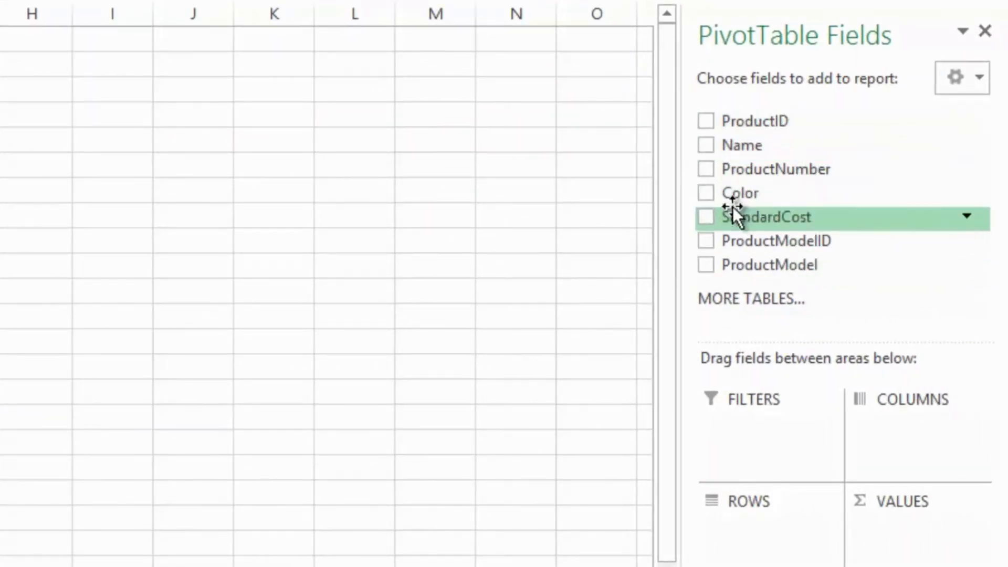
{"action": "left_click", "coordinate": [714, 192]}
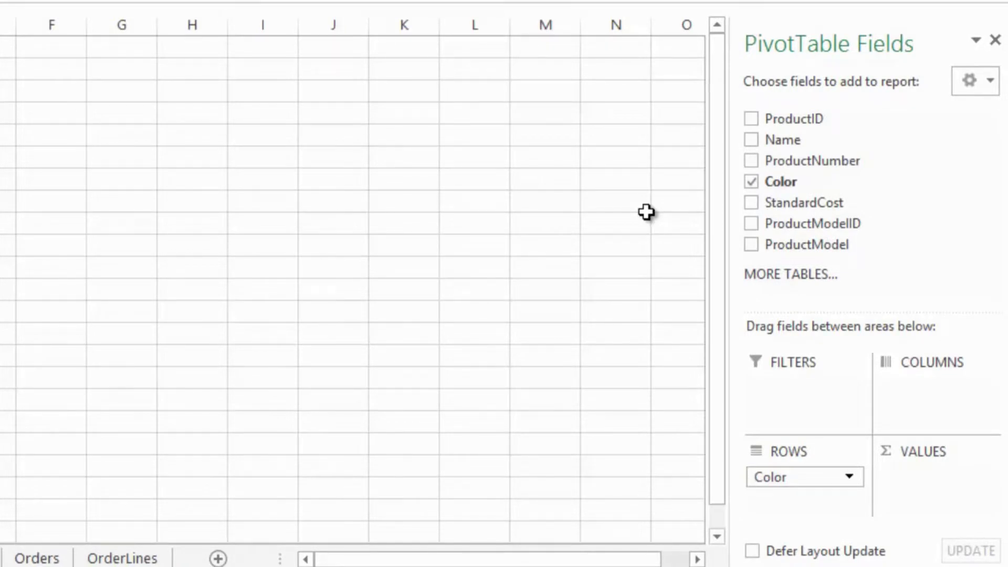
- Recreate the PivotTable on the Data Model to use multiple tables and add LineTotal from OrderLines as its values
{"action": "left_click", "coordinate": [769, 275]}
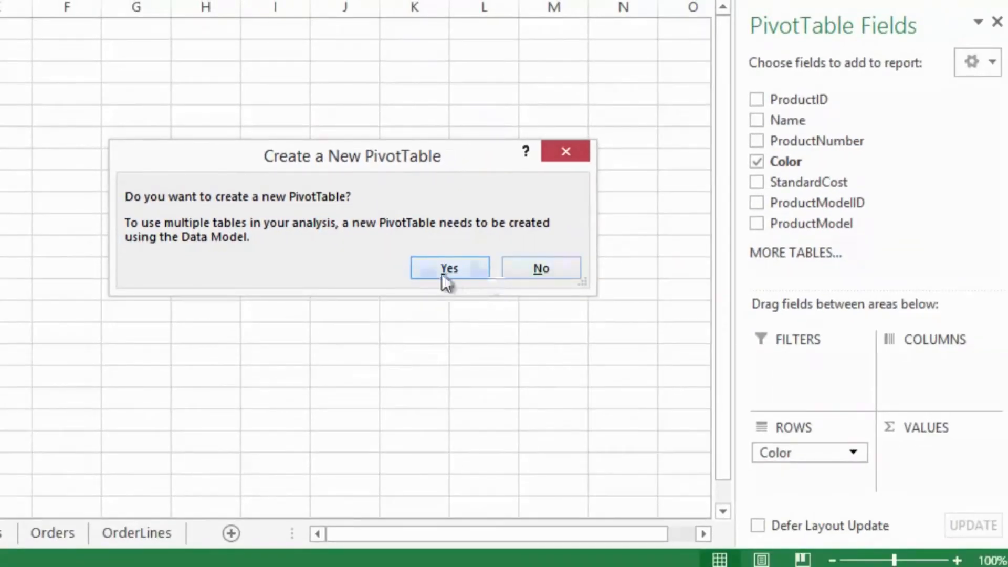
{"action": "left_click", "coordinate": [442, 273]}
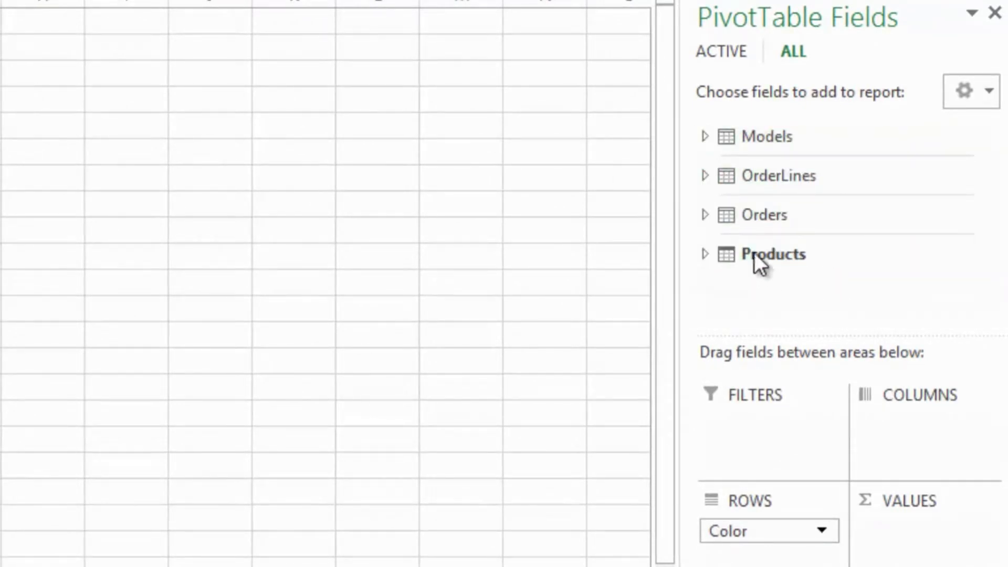
{"action": "left_click", "coordinate": [705, 175]}
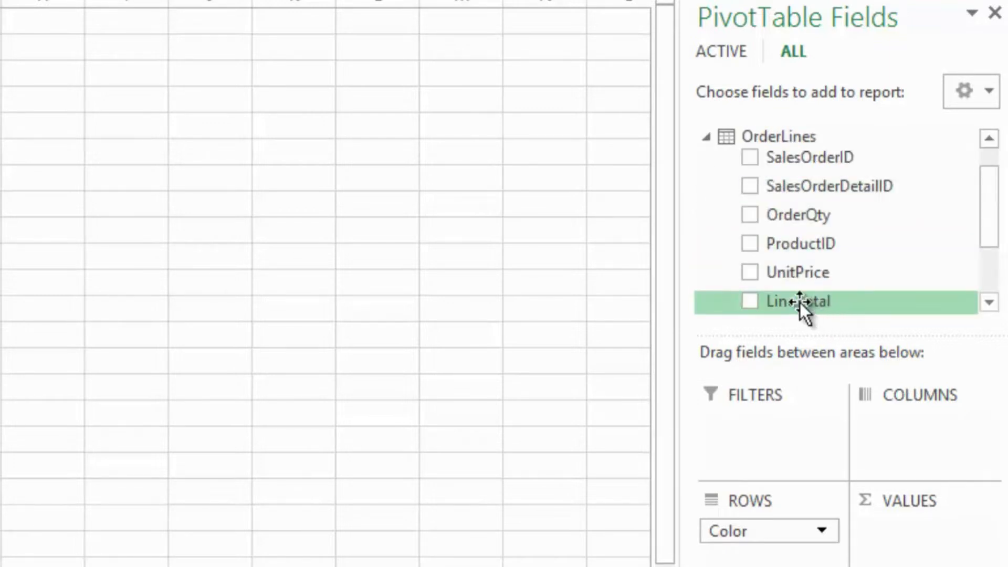
{"action": "left_click_drag", "start_coordinate": [802, 308], "coordinate": [930, 537]}
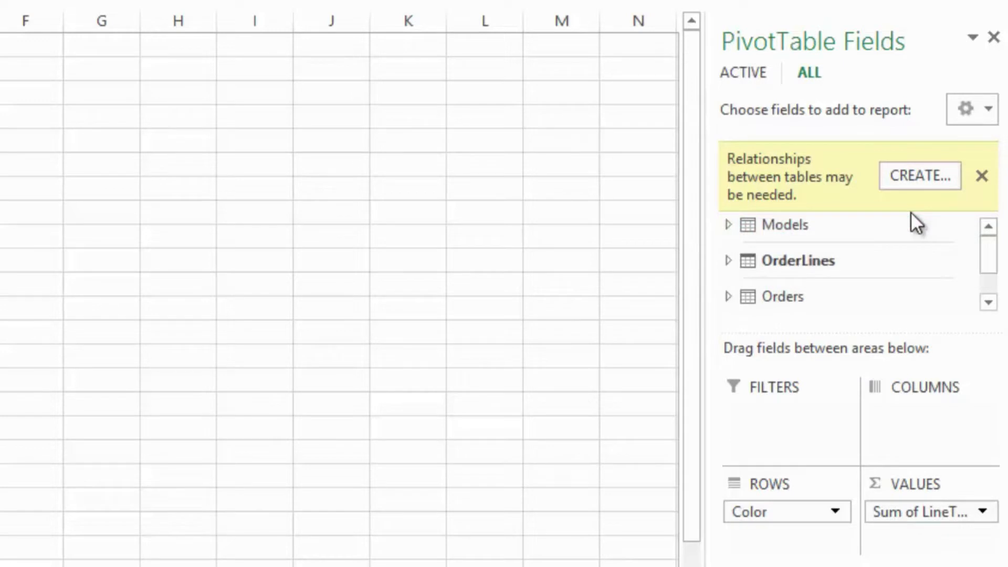
- Create a relationship from OrderLines ProductID to the related Products table's ProductID column
{"action": "left_click", "coordinate": [930, 174]}
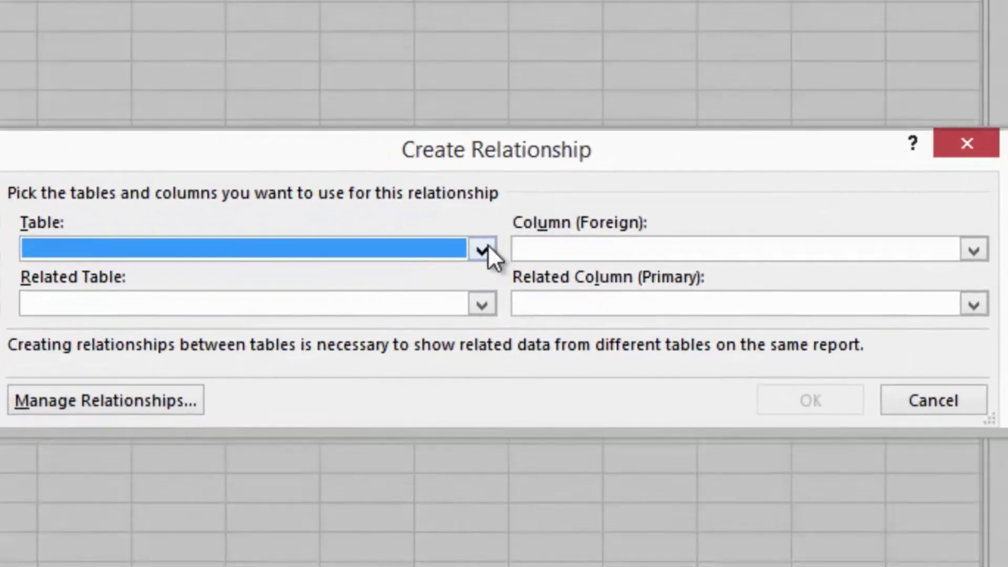
{"action": "left_click", "coordinate": [486, 246]}
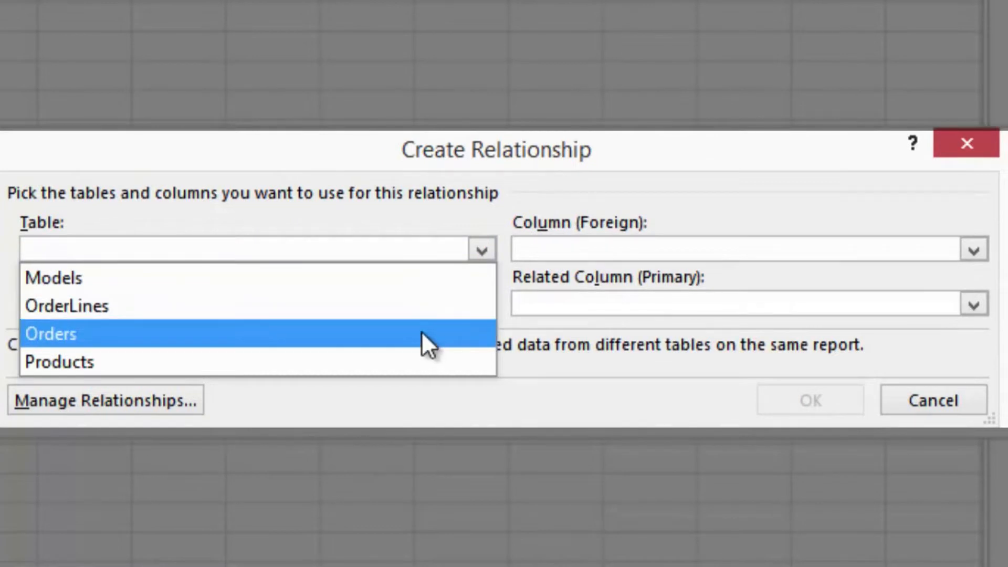
{"action": "left_click", "coordinate": [418, 317]}
{"action": "left_click", "coordinate": [580, 246]}
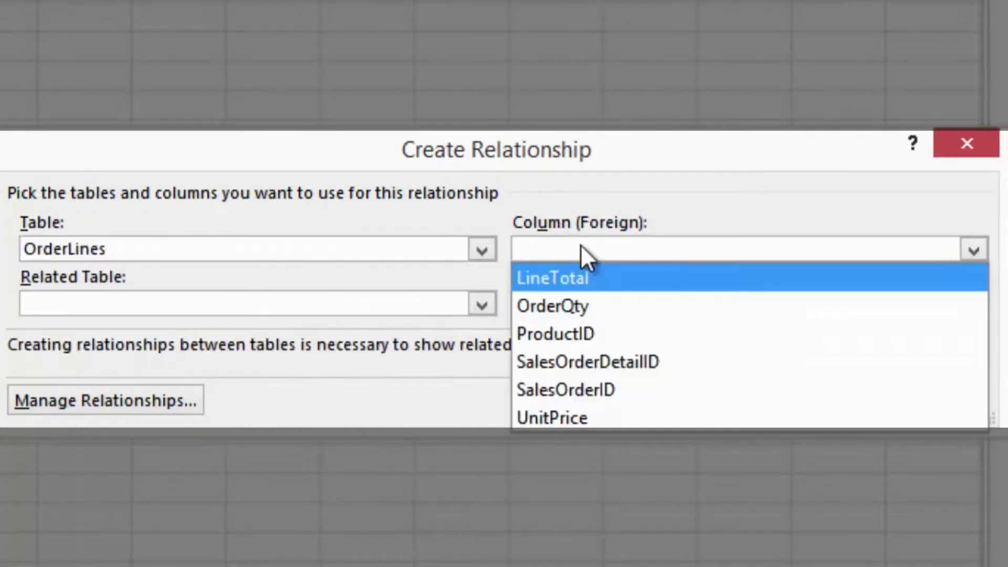
{"action": "left_click", "coordinate": [586, 331]}
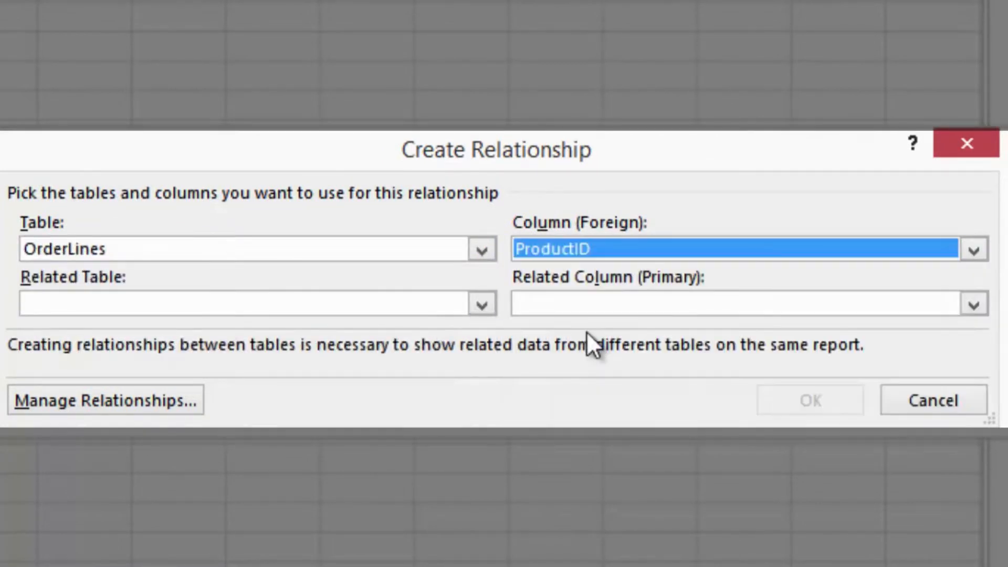
{"action": "left_click", "coordinate": [420, 307]}
{"action": "left_click", "coordinate": [331, 412]}
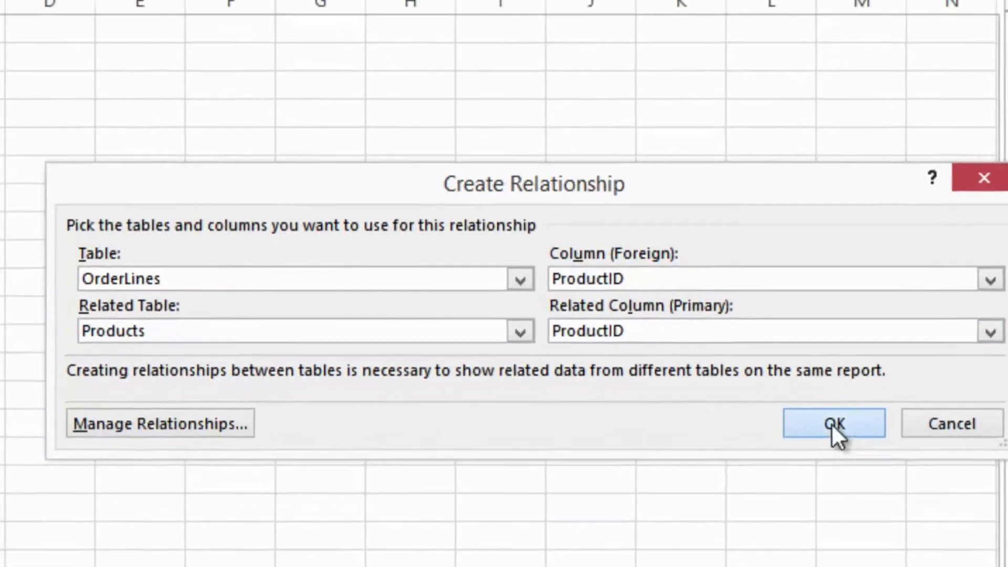
{"action": "left_click", "coordinate": [808, 401]}
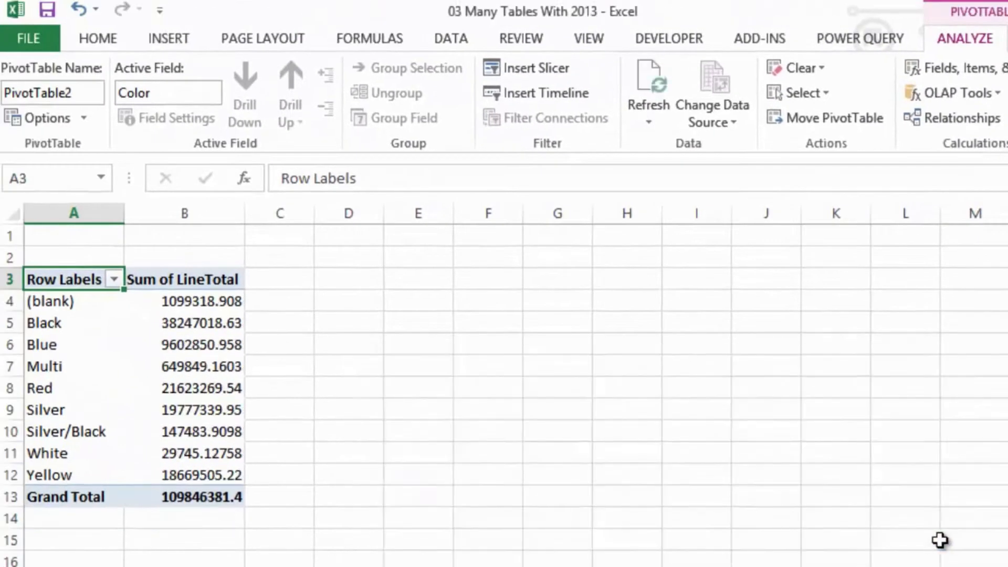
- Apply the comma number style to the PivotTable's Sum of LineTotal values, including the grand total
{"action": "left_click_drag", "start_coordinate": [196, 307], "coordinate": [207, 497]}
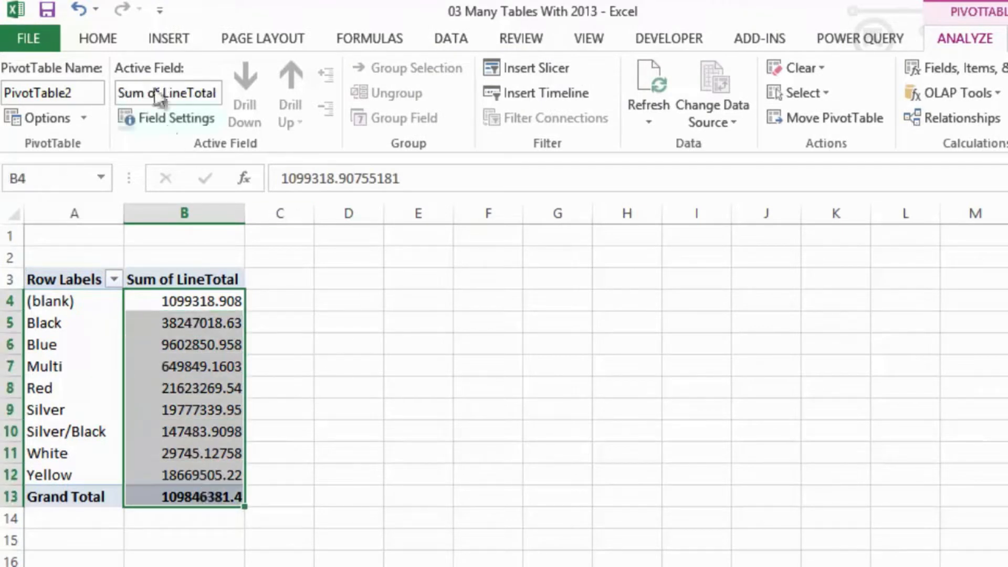
{"action": "left_click", "coordinate": [113, 38]}
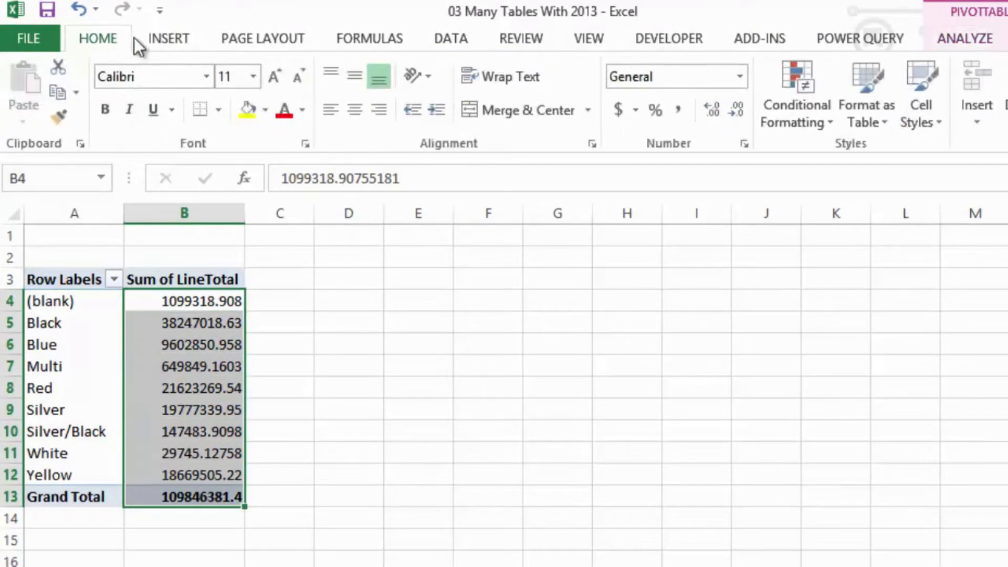
{"action": "left_click", "coordinate": [678, 111]}
{"action": "left_click", "coordinate": [557, 473]}
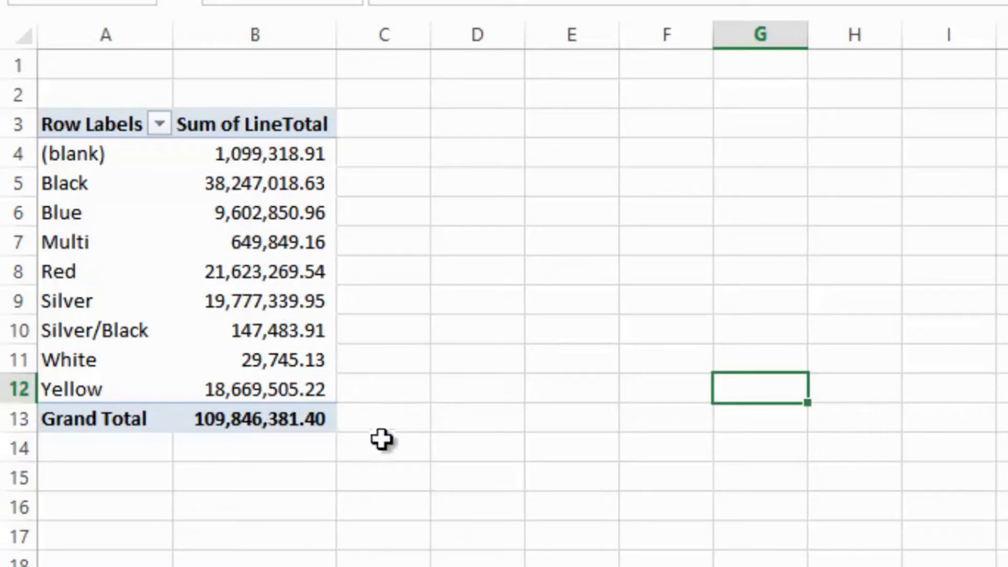
{"action": "left_click", "coordinate": [398, 423]}
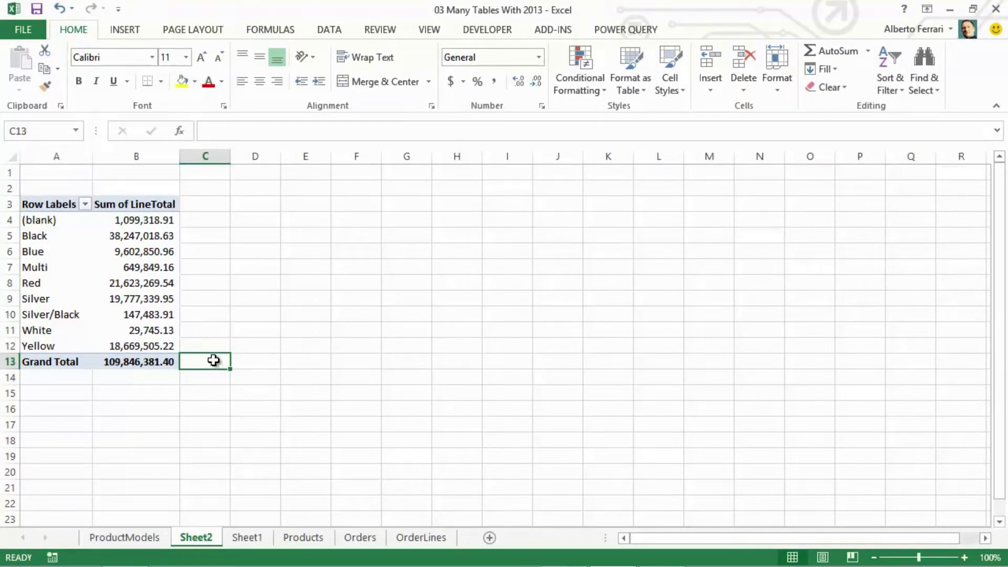
- Enable the Microsoft Office PowerPivot for Excel 2013 COM add-in through Excel's add-in options
{"action": "left_click", "coordinate": [20, 30]}
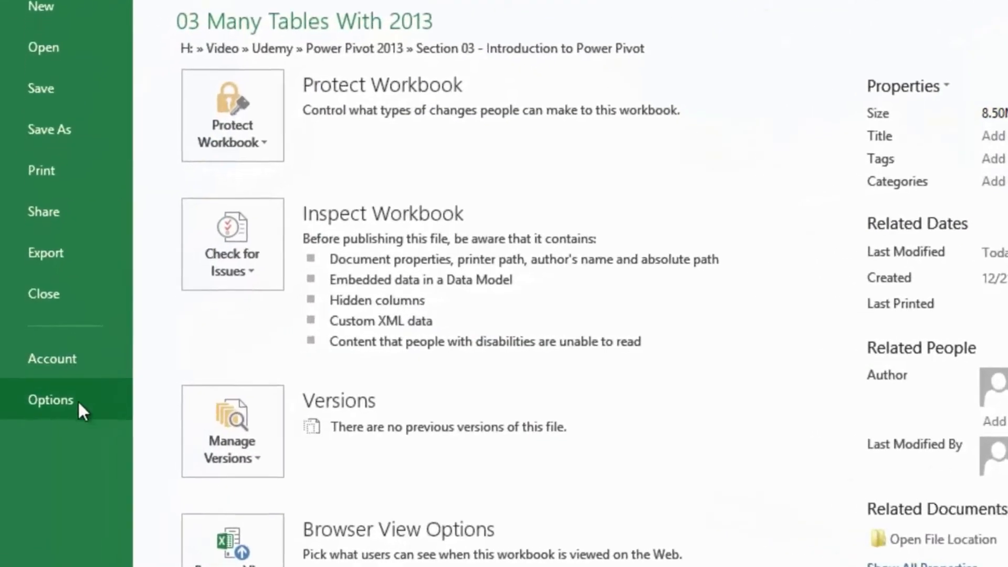
{"action": "left_click", "coordinate": [68, 404]}
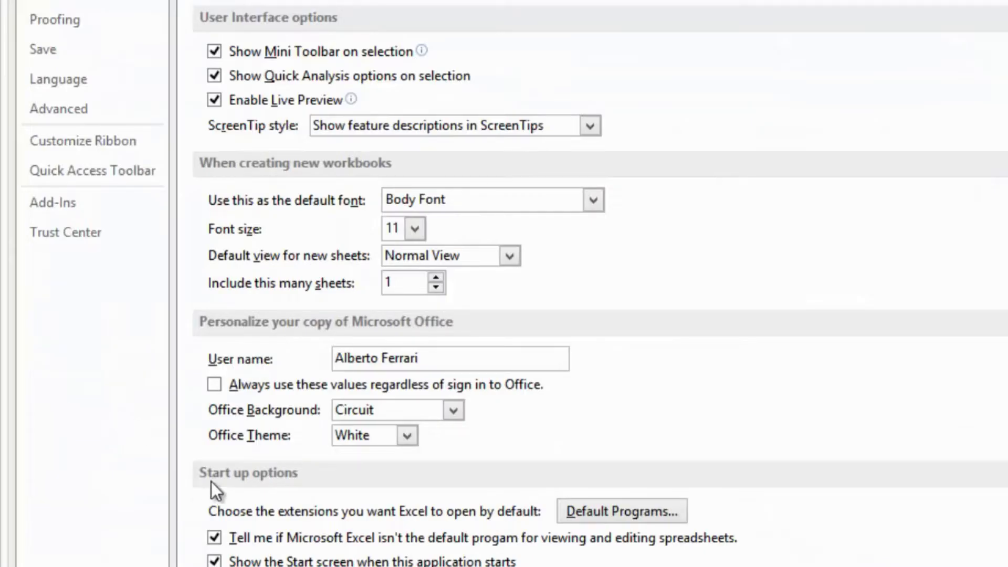
{"action": "left_click", "coordinate": [79, 209]}
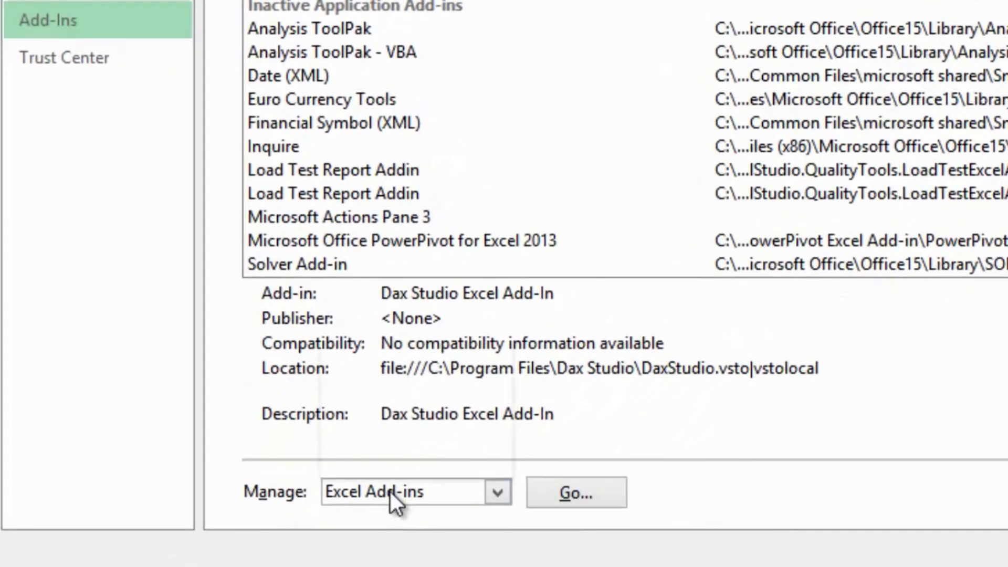
{"action": "left_click", "coordinate": [350, 552]}
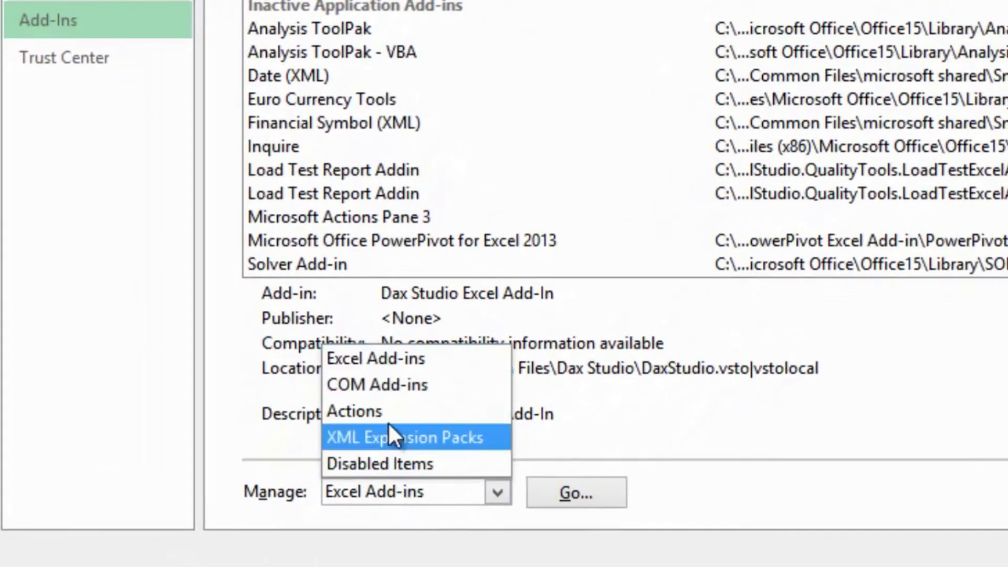
{"action": "left_click", "coordinate": [390, 390]}
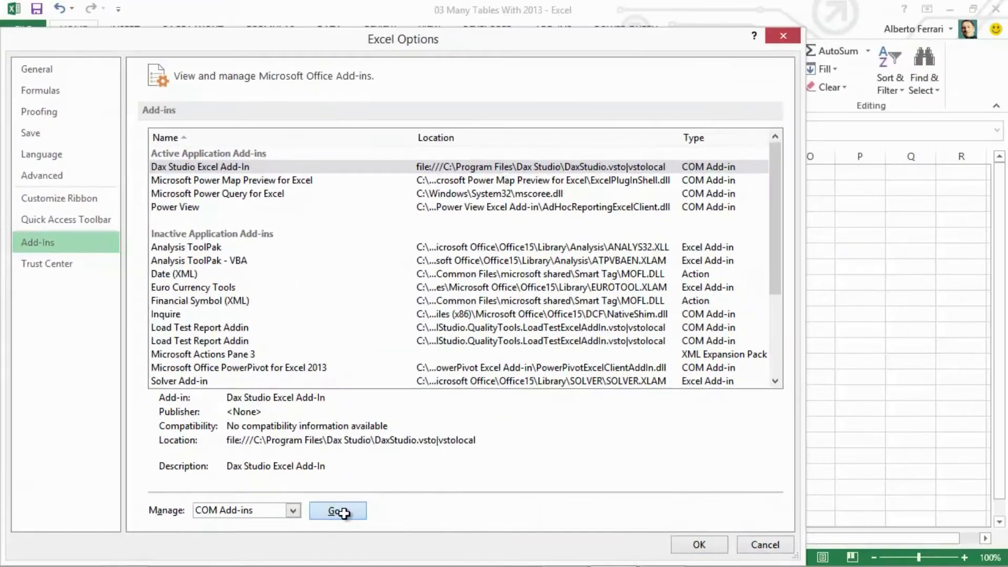
{"action": "left_click", "coordinate": [575, 492]}
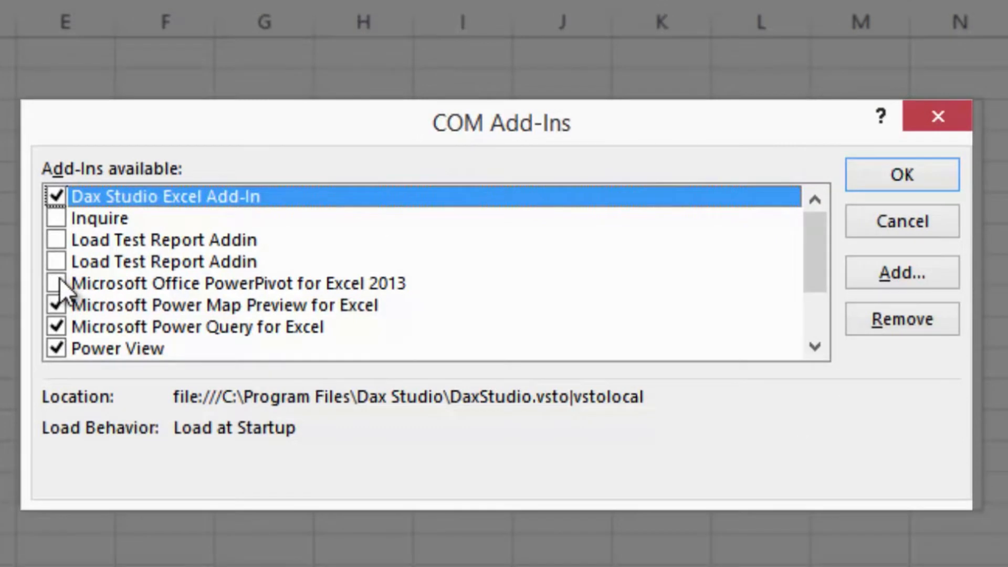
{"action": "left_click", "coordinate": [59, 278]}
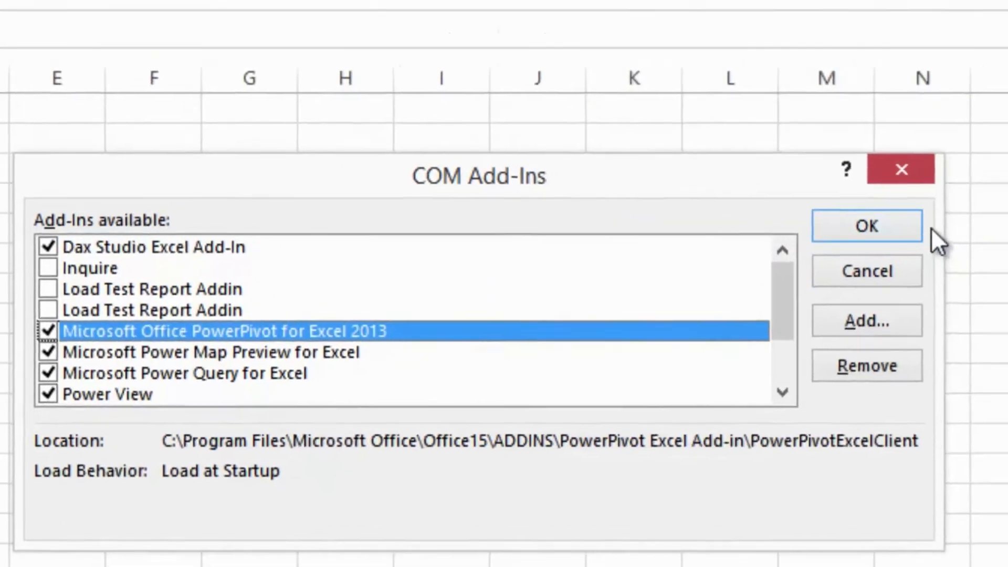
{"action": "left_click", "coordinate": [866, 227]}
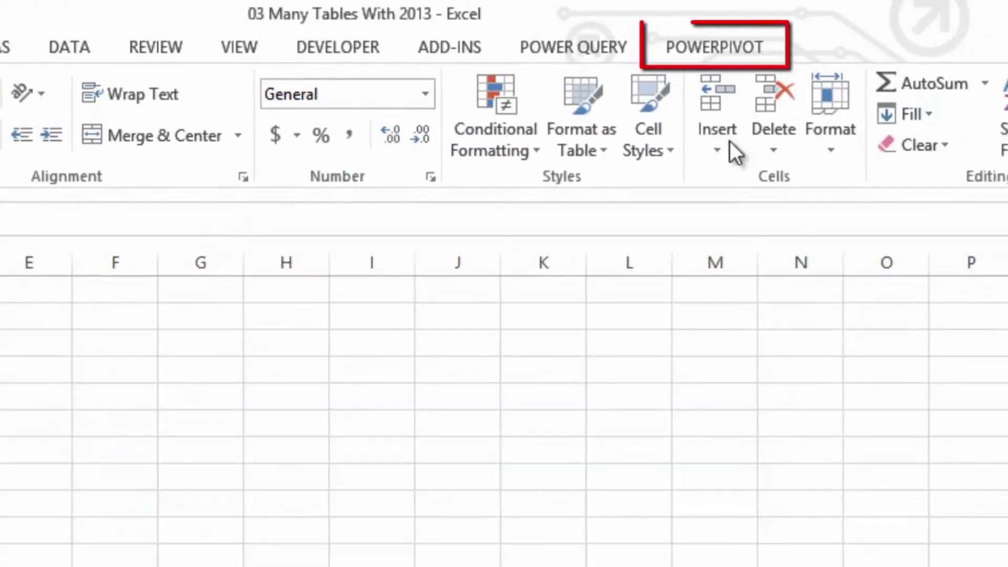
- Open the workbook's data model in PowerPivot and examine the Products and OrderLines relationship in Diagram View
{"action": "left_click", "coordinate": [732, 55]}
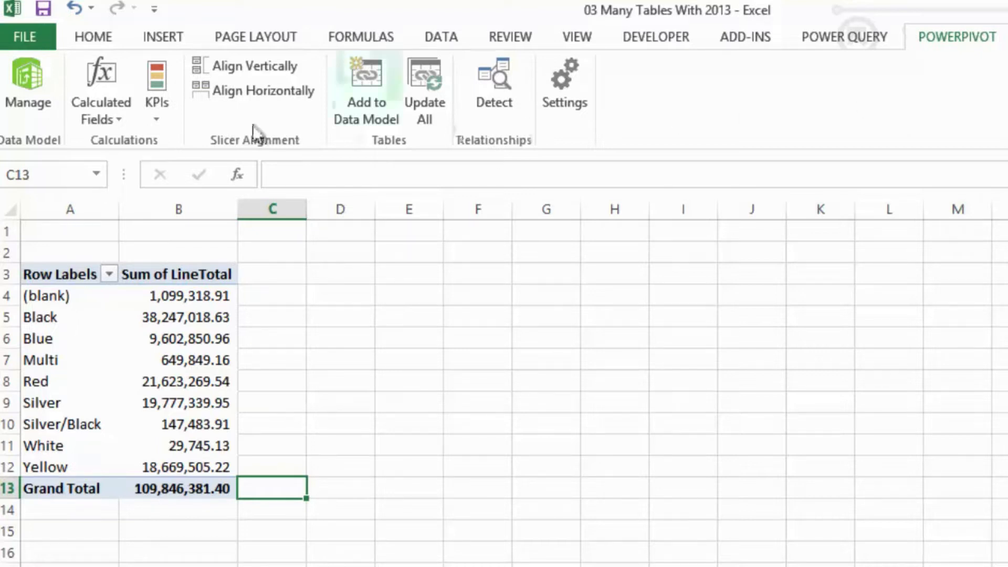
{"action": "left_click", "coordinate": [27, 80]}
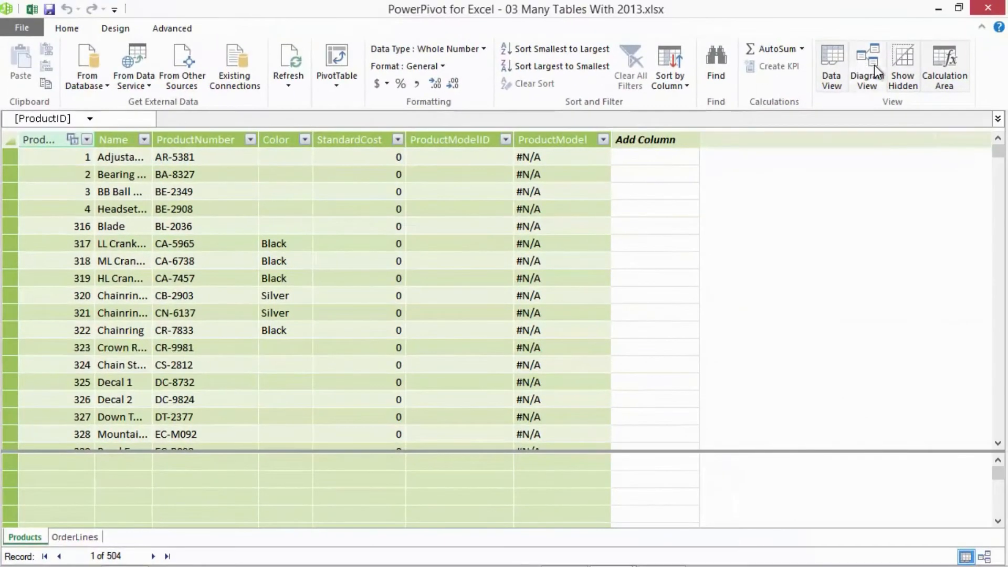
{"action": "left_click", "coordinate": [874, 65]}
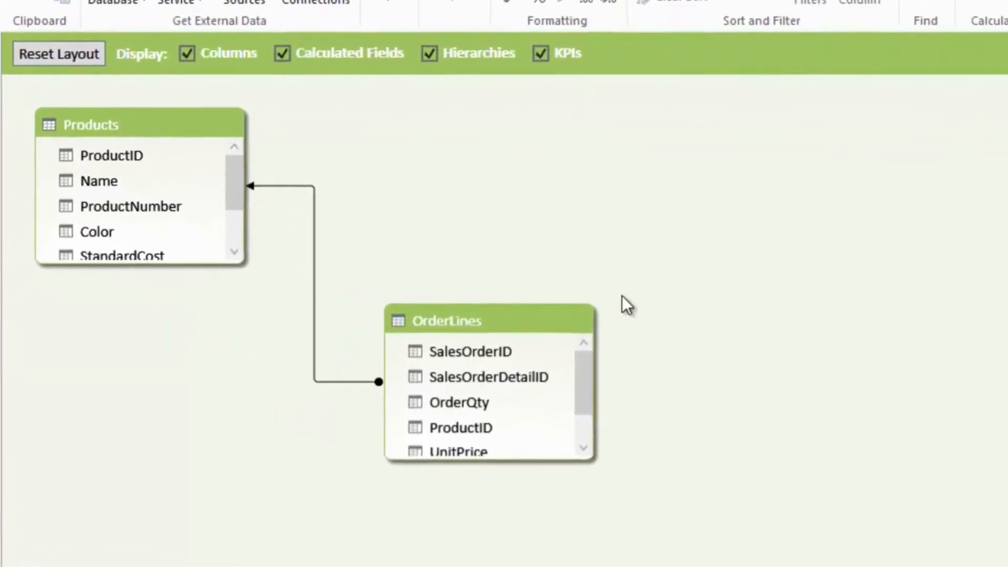
{"action": "left_click", "coordinate": [292, 186]}
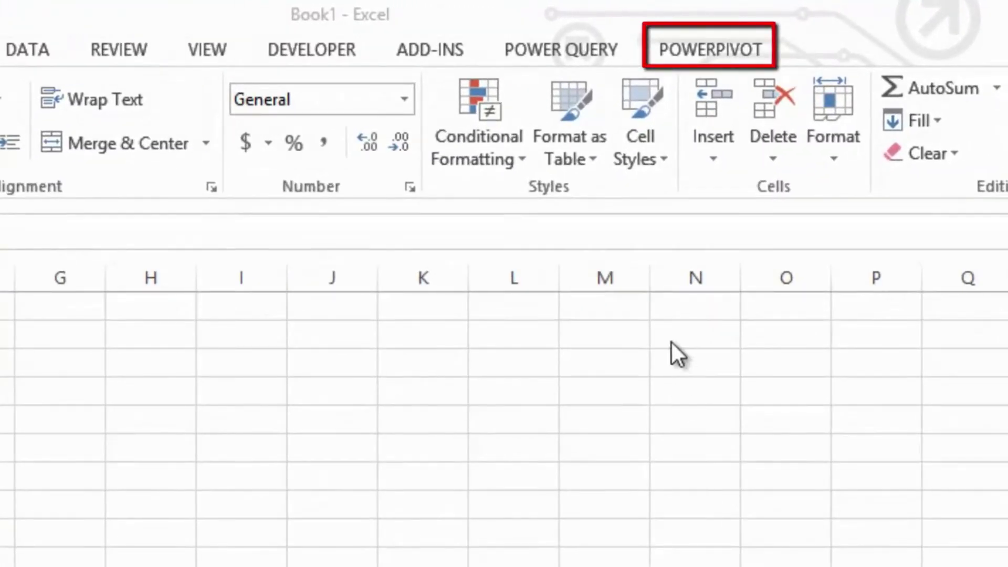
- Open the PowerPivot data model window for the blank workbook Book1 and start an import from SQL Server
{"action": "left_click", "coordinate": [693, 57]}
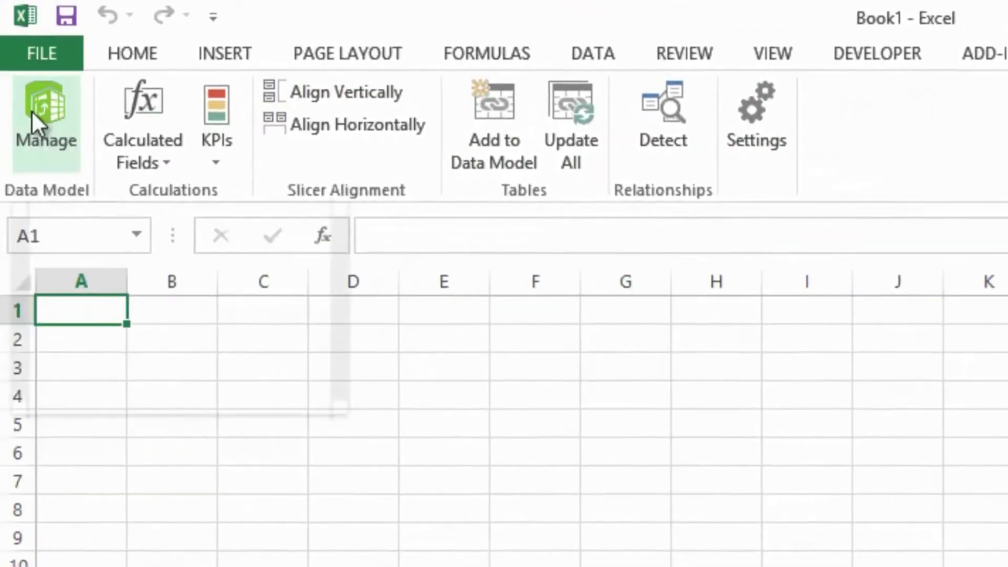
{"action": "left_click", "coordinate": [31, 111]}
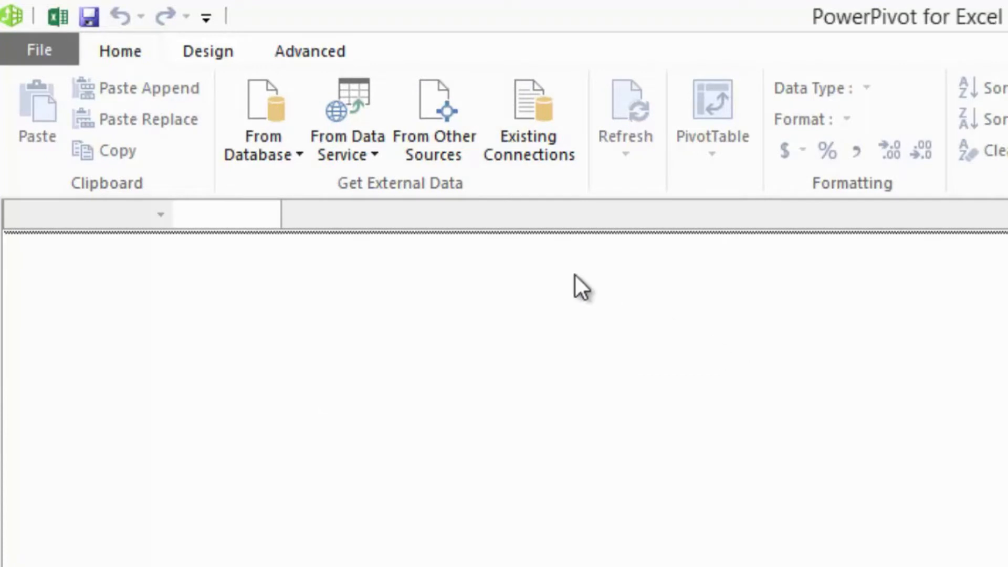
{"action": "left_click", "coordinate": [295, 164]}
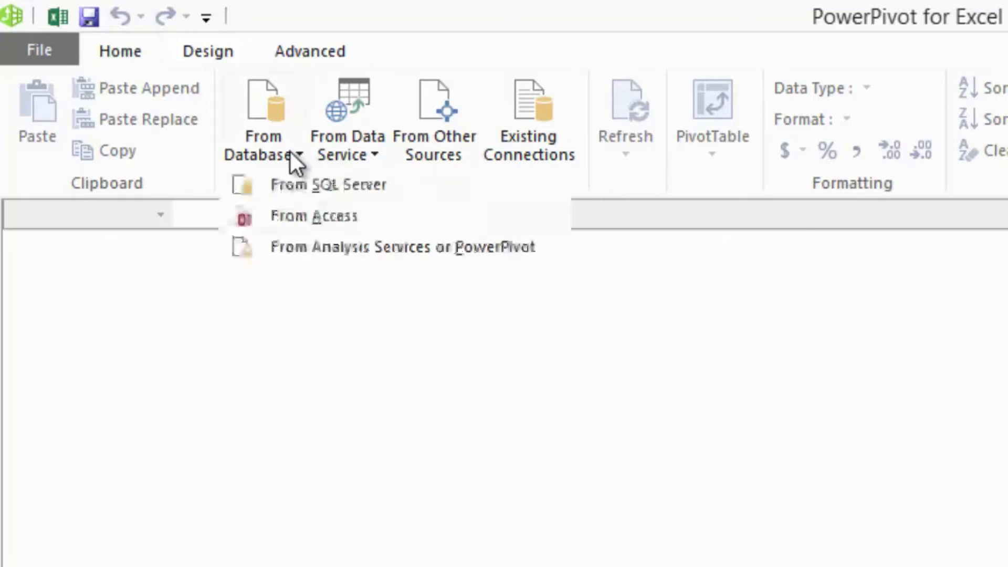
{"action": "left_click", "coordinate": [323, 188]}
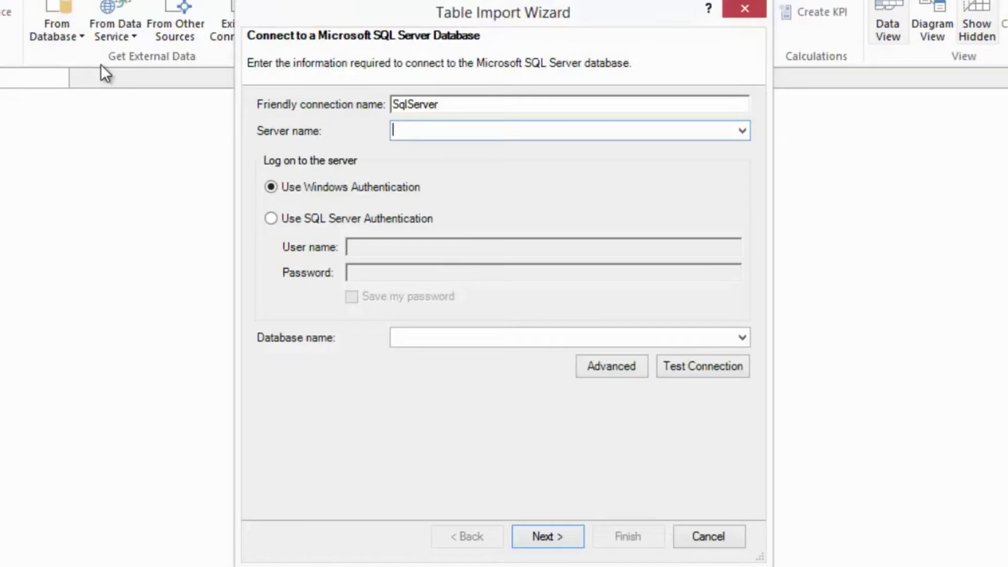
- Connect to database AdventureWorksDW2012 on server demo with Windows Authentication and choose to select from its list of tables and views
{"action": "type", "text": "demo"}
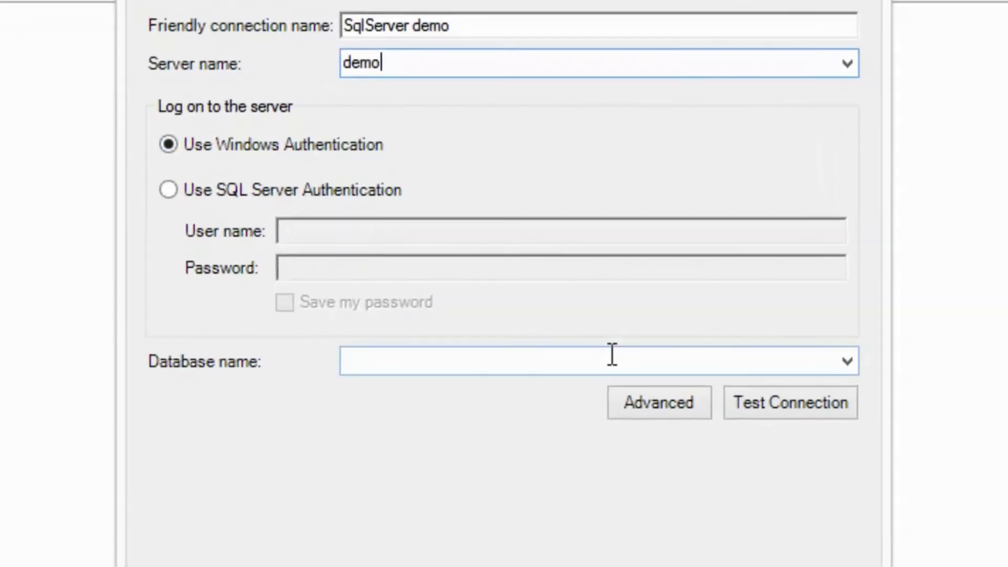
{"action": "left_click", "coordinate": [612, 355]}
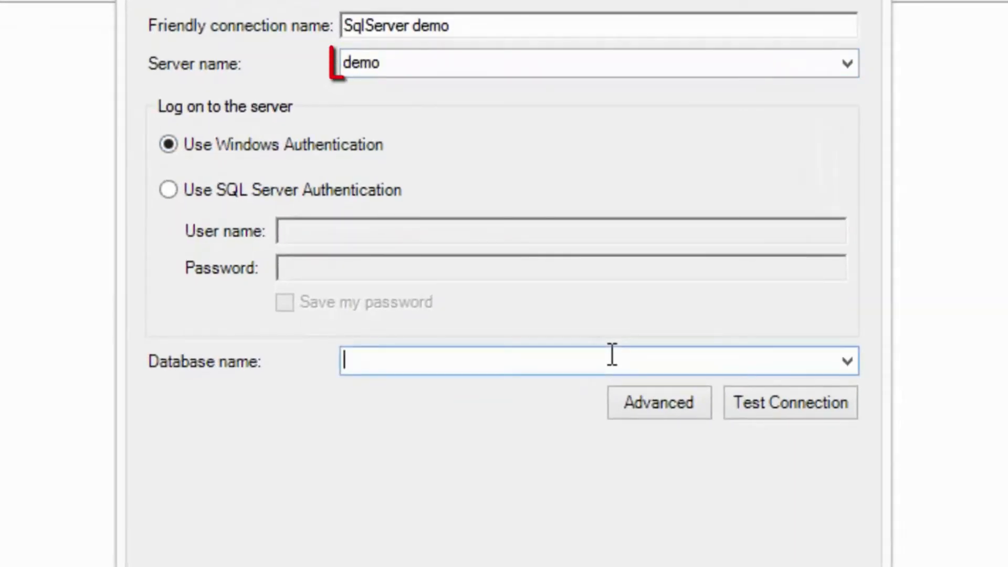
{"action": "type", "text": "ad"}
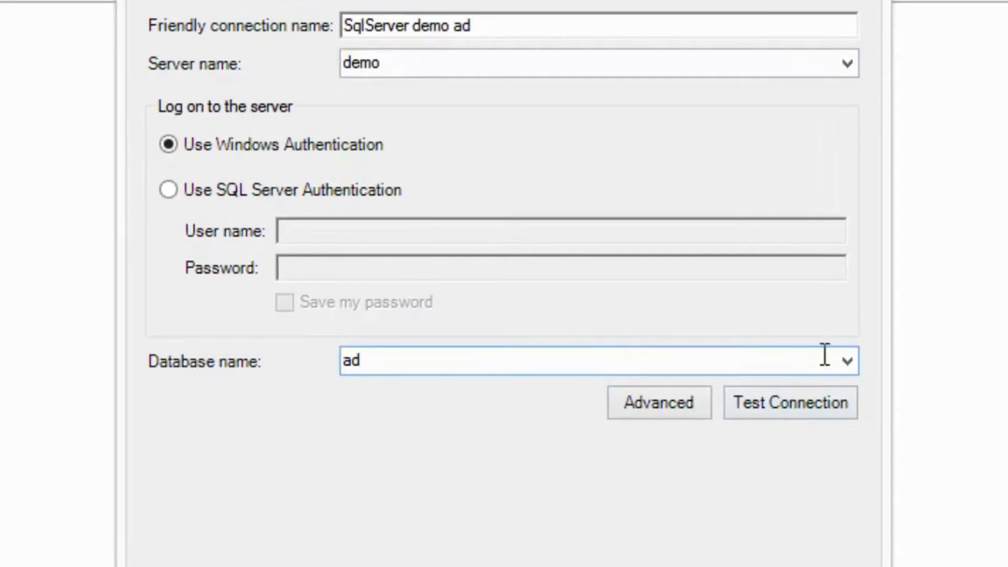
{"action": "left_click", "coordinate": [846, 360]}
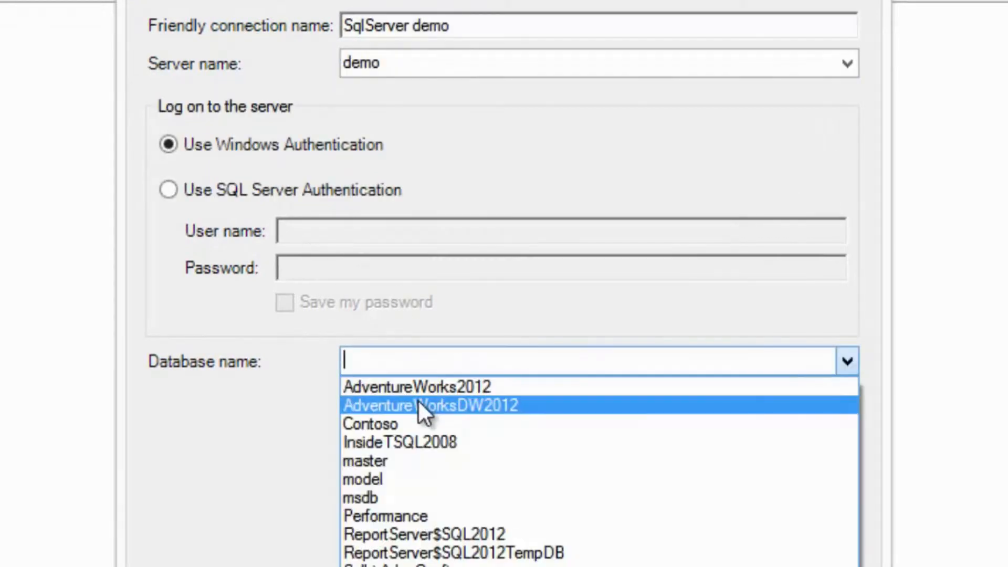
{"action": "left_click", "coordinate": [420, 405]}
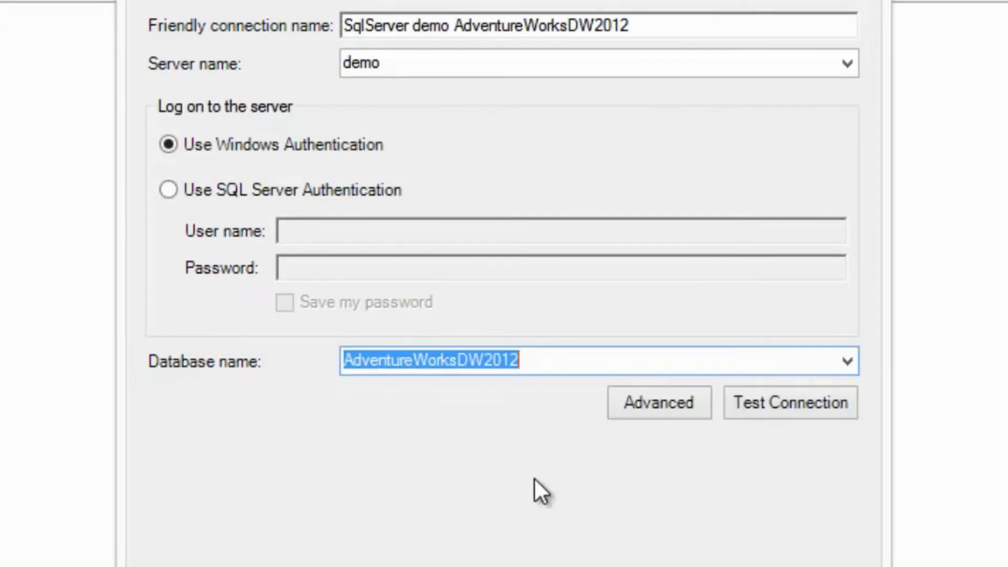
{"action": "left_click", "coordinate": [561, 533]}
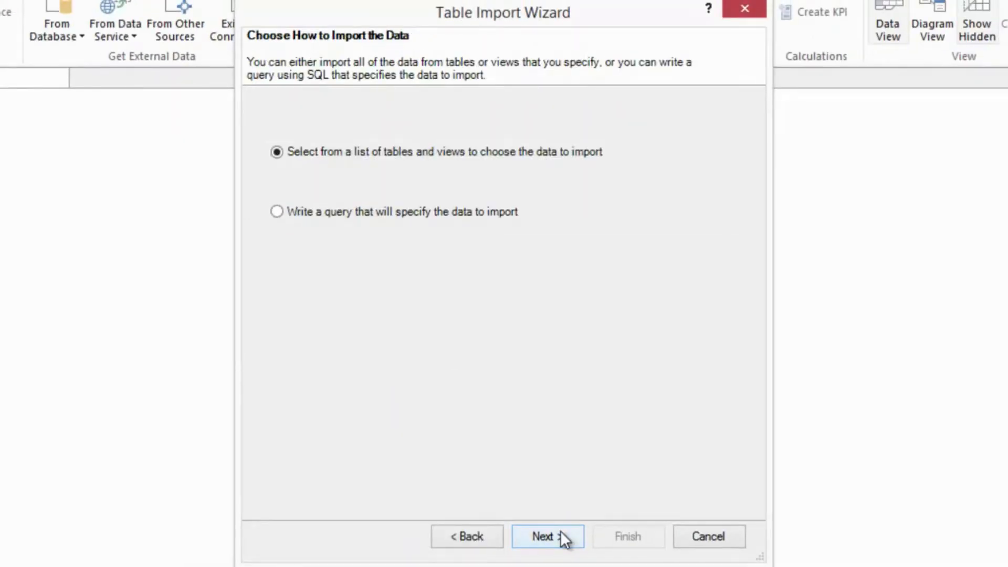
{"action": "left_click", "coordinate": [559, 531]}
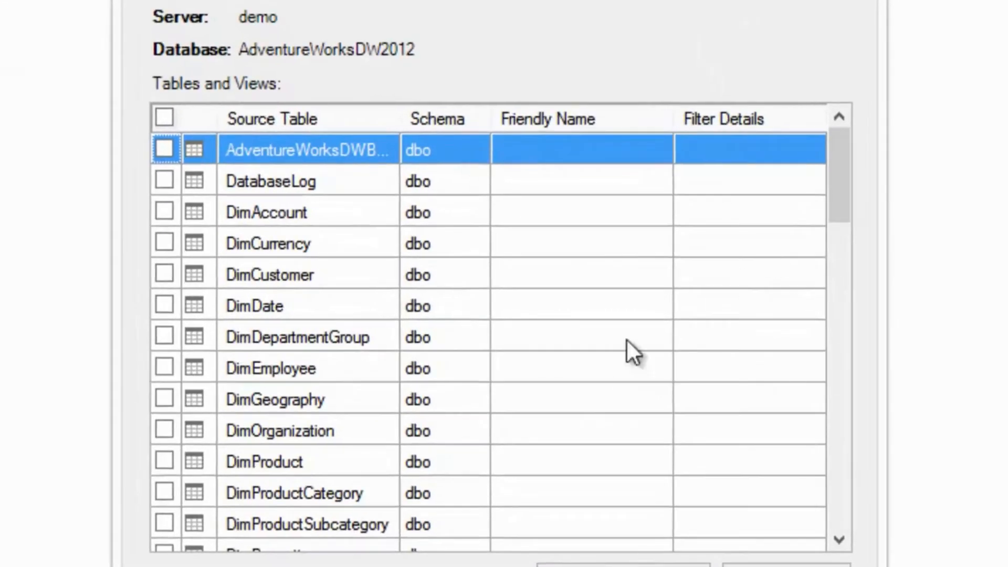
- Import the DimProduct, DimProductCategory, DimProductSubcategory and FactInternetSales tables into the data model and close the import wizard
{"action": "left_click", "coordinate": [165, 461]}
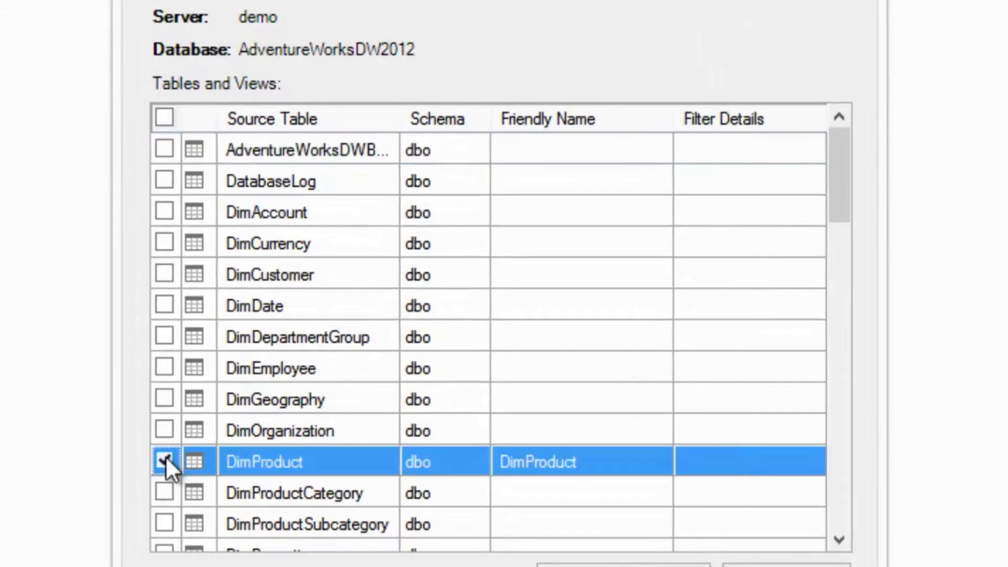
{"action": "left_click", "coordinate": [156, 491]}
{"action": "left_click", "coordinate": [163, 524]}
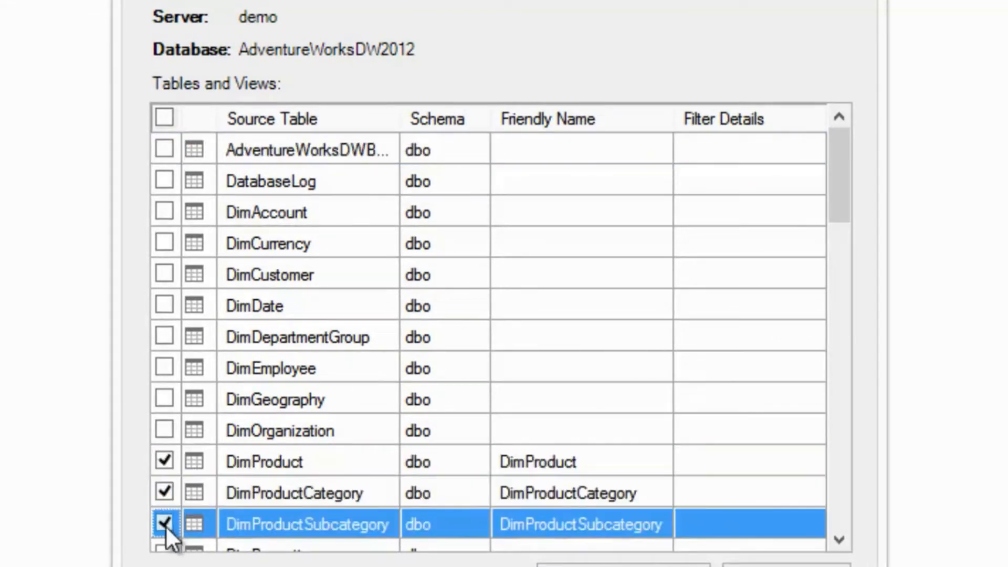
{"action": "left_click_drag", "start_coordinate": [842, 191], "coordinate": [832, 269]}
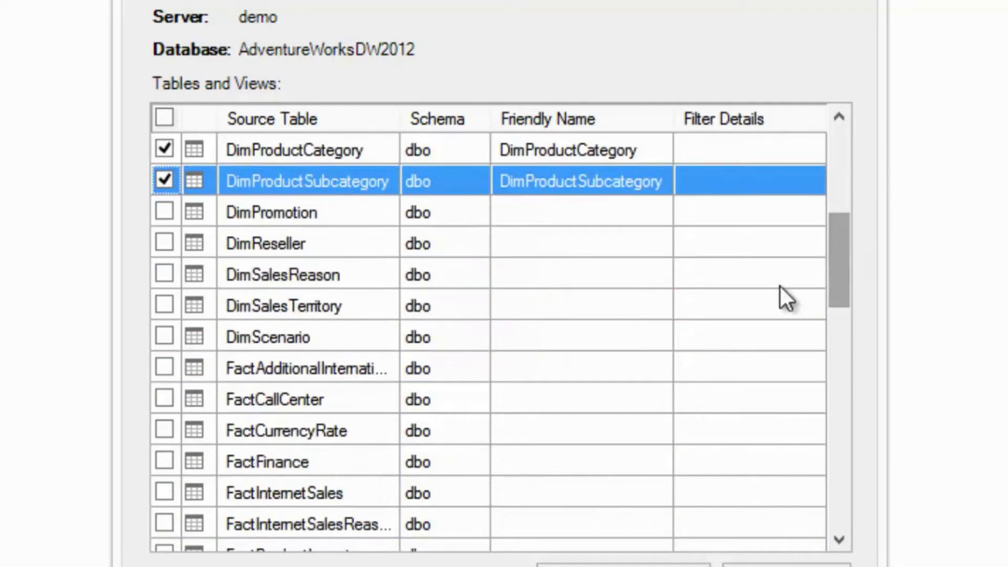
{"action": "left_click", "coordinate": [171, 493]}
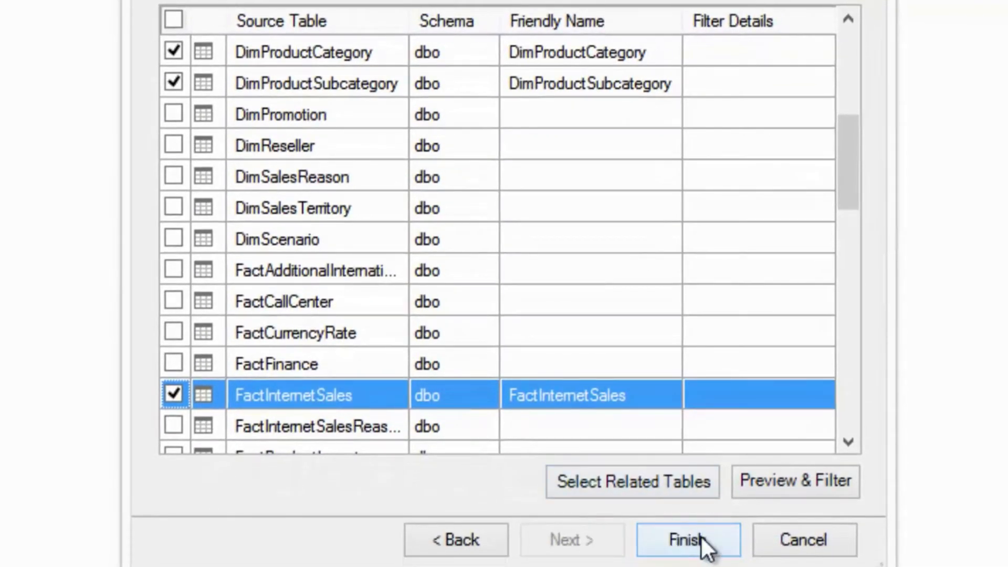
{"action": "left_click", "coordinate": [701, 536]}
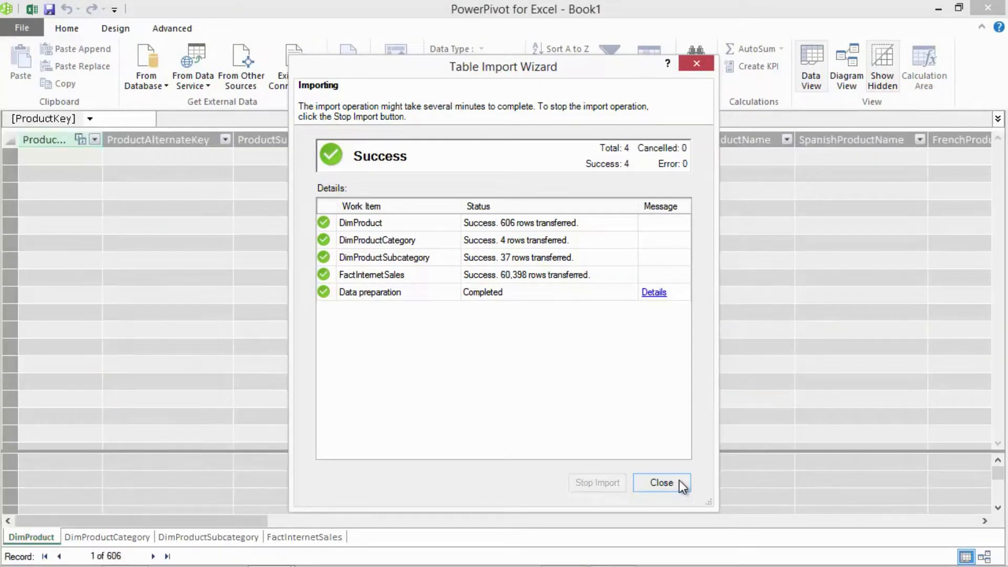
{"action": "left_click", "coordinate": [661, 483]}
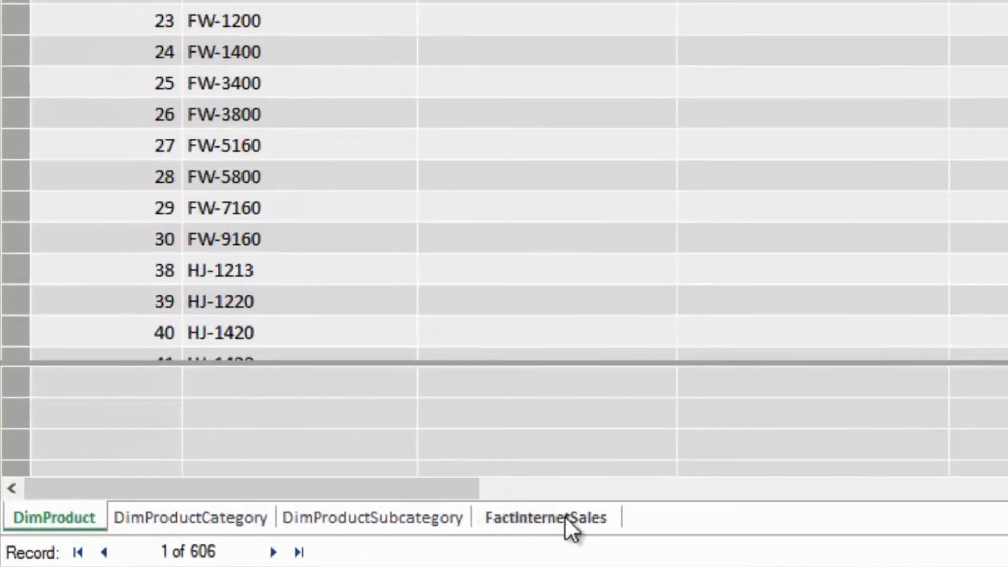
- Look through the imported DimProductCategory, DimProductSubcategory, FactInternetSales and DimProduct tables
{"action": "left_click", "coordinate": [207, 517]}
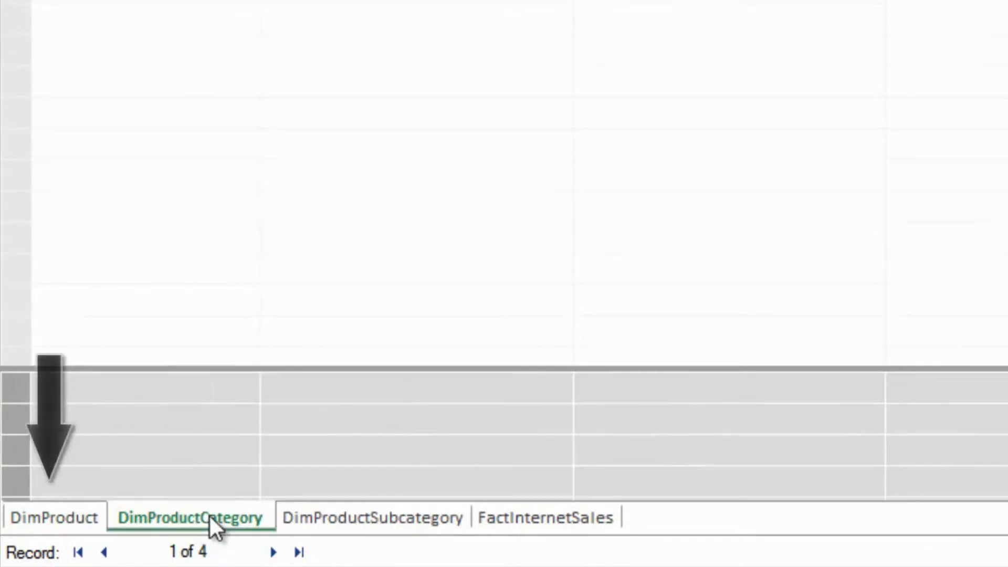
{"action": "left_click", "coordinate": [355, 516]}
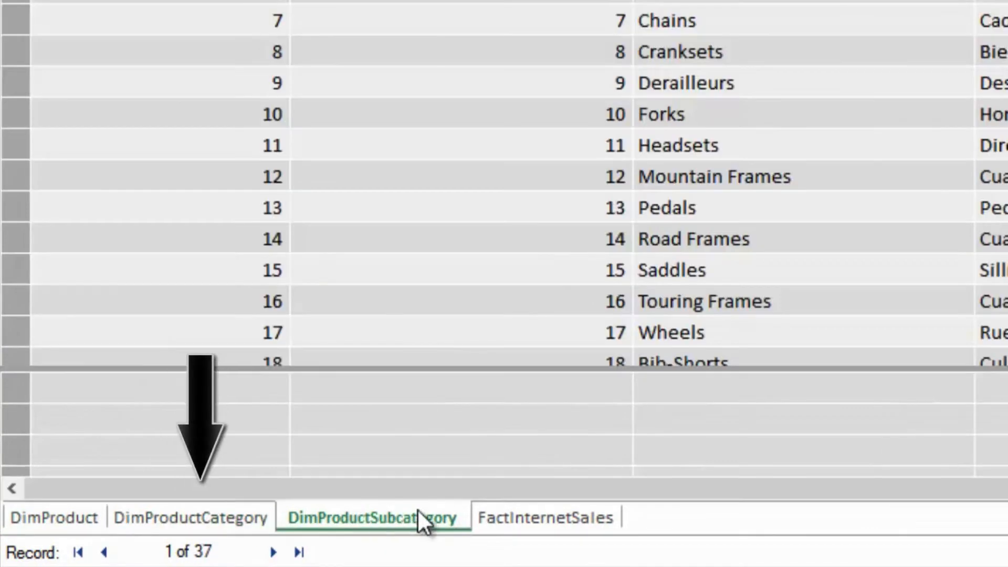
{"action": "left_click", "coordinate": [537, 517]}
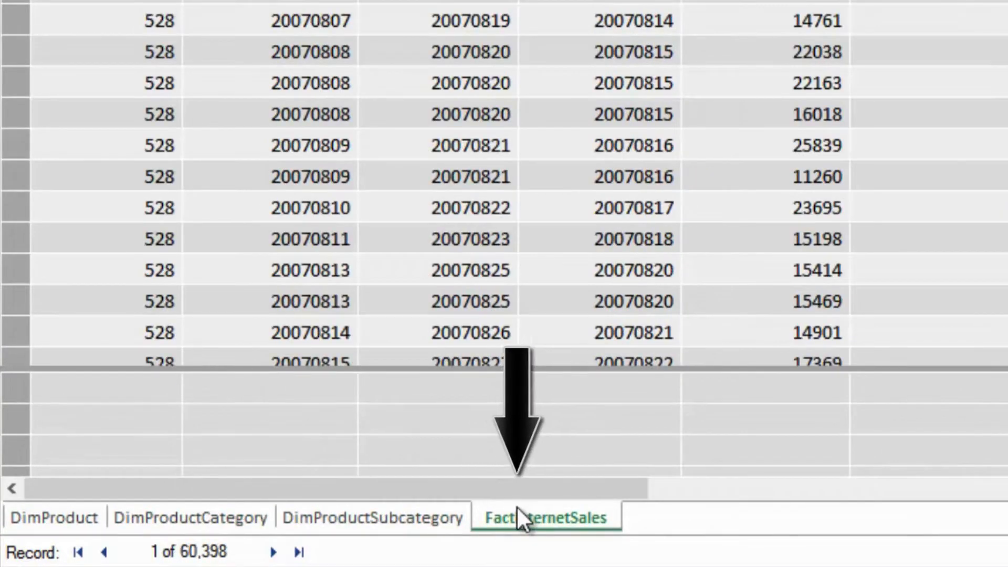
{"action": "left_click", "coordinate": [87, 504]}
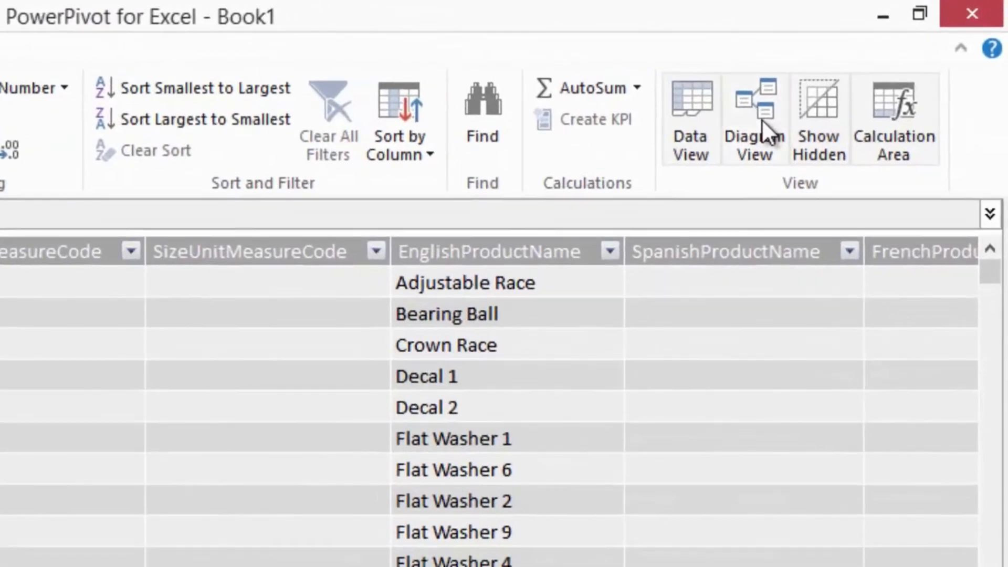
- Show the model in Diagram View and arrange DimProduct, DimProductSubcategory and DimProductCategory in a row beside FactInternetSales
{"action": "left_click", "coordinate": [775, 116]}
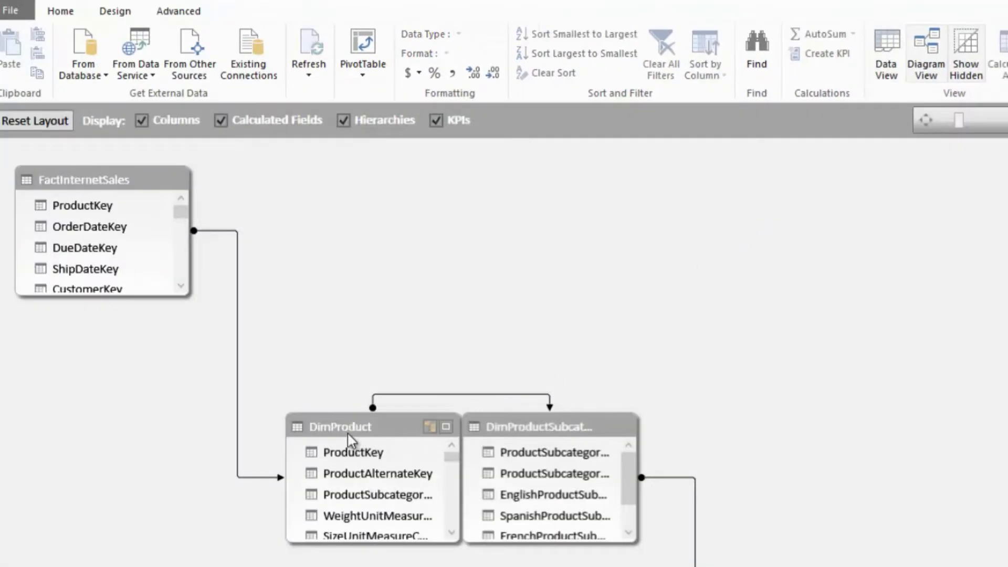
{"action": "left_click_drag", "start_coordinate": [350, 440], "coordinate": [351, 204]}
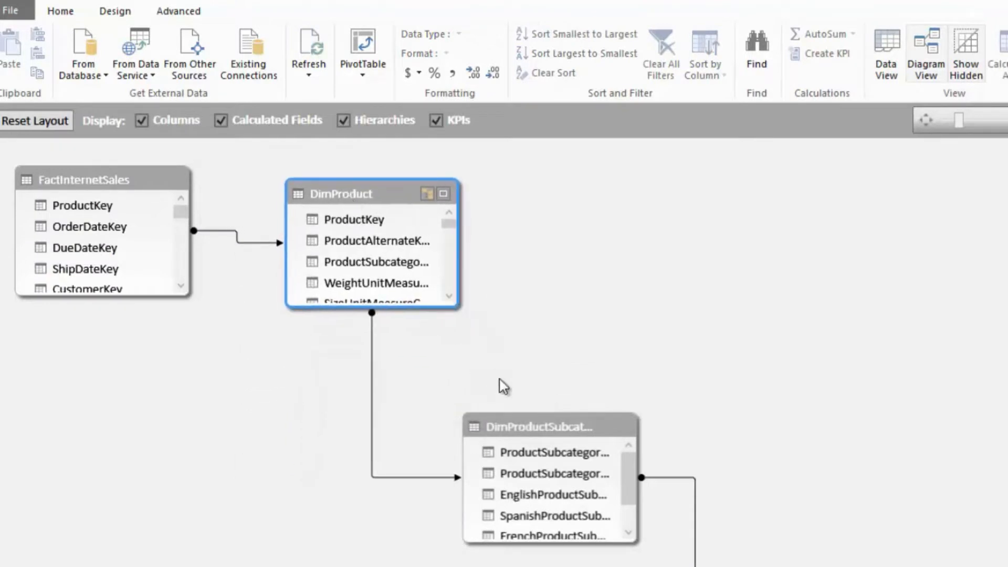
{"action": "left_click_drag", "start_coordinate": [602, 425], "coordinate": [636, 207]}
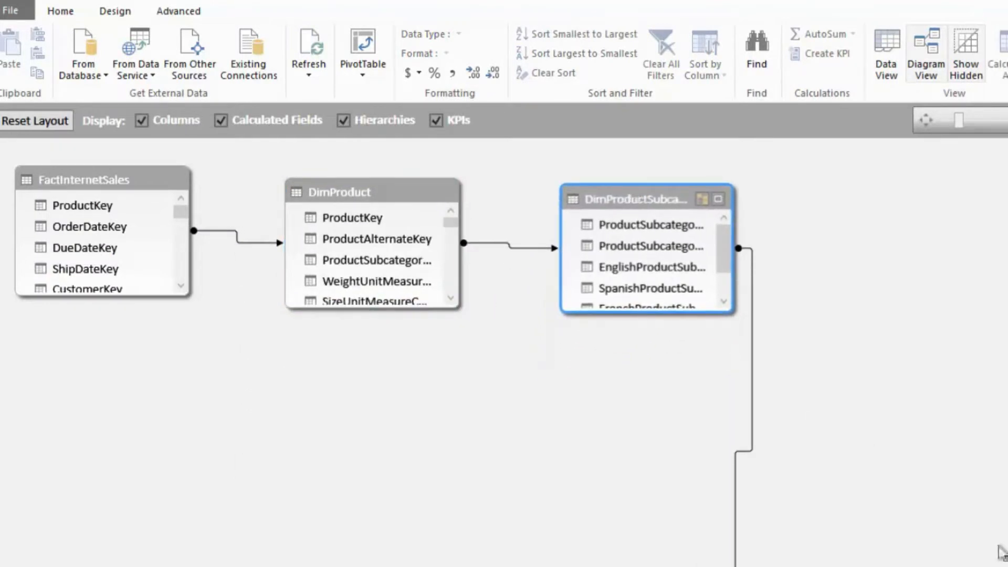
{"action": "scroll", "coordinate": [892, 545], "scroll_direction": "down", "scroll_amount": 2}
{"action": "left_click_drag", "start_coordinate": [838, 517], "coordinate": [902, 221]}
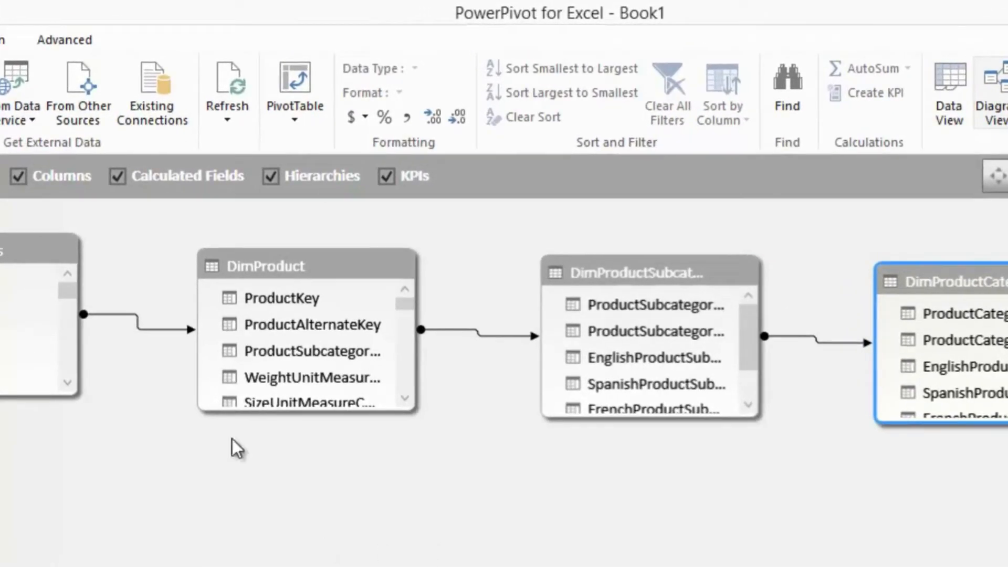
- Create a PivotTable from the PowerPivot data model on a new worksheet in Excel
{"action": "left_click", "coordinate": [291, 108]}
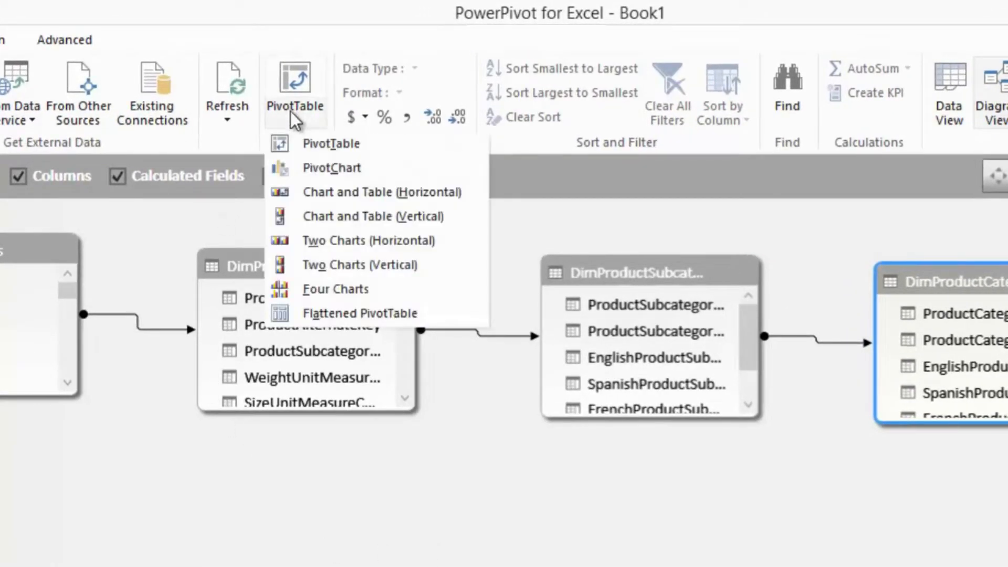
{"action": "left_click", "coordinate": [326, 147]}
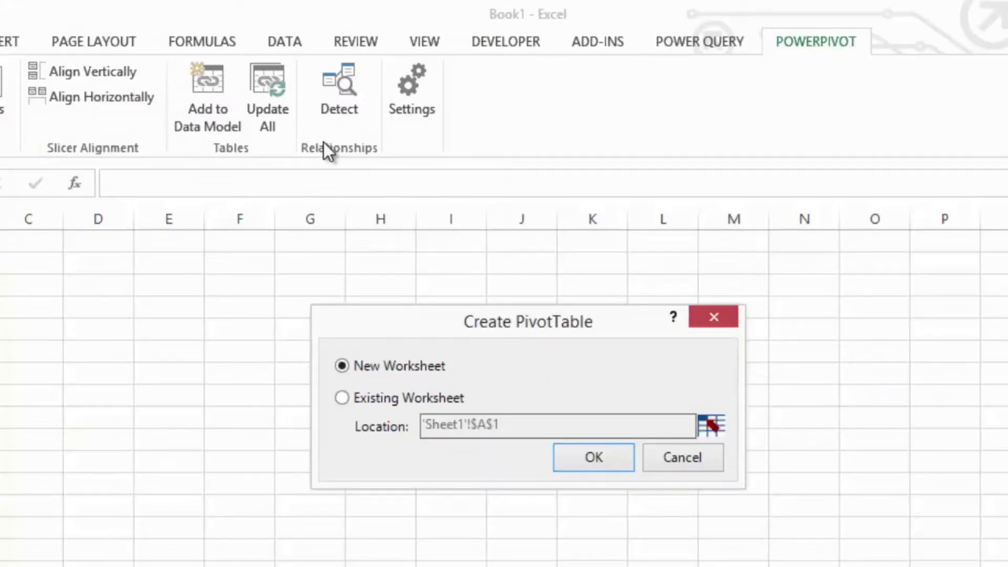
{"action": "left_click", "coordinate": [592, 457]}
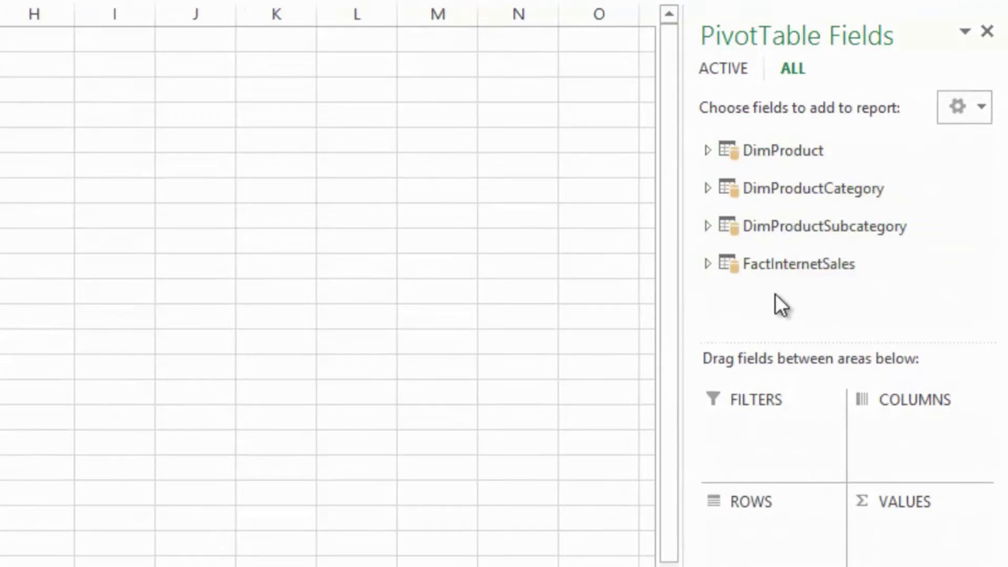
- Add the Color field of DimProduct to the PivotTable rows
{"action": "left_click", "coordinate": [706, 151]}
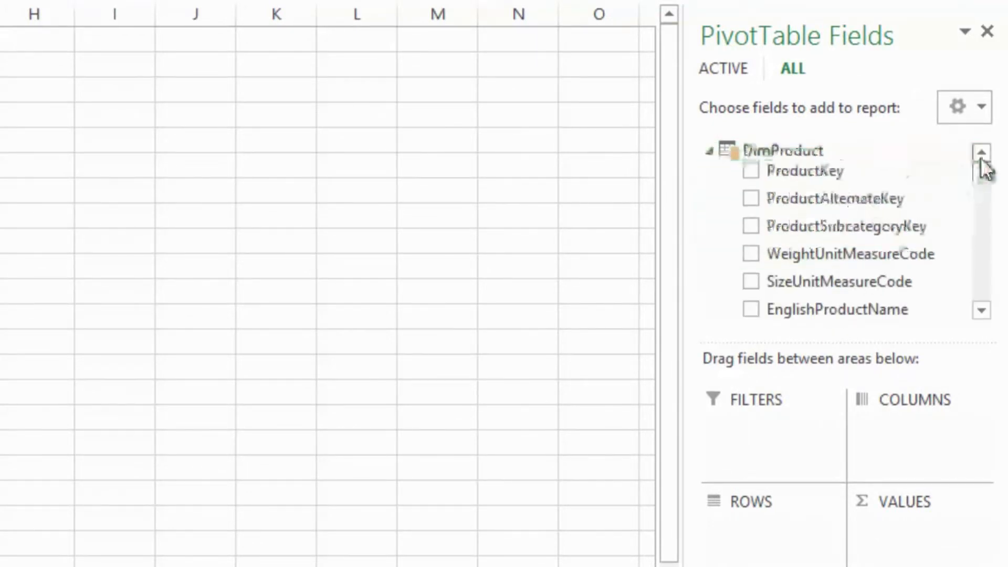
{"action": "mouse_move", "coordinate": [980, 175]}
{"action": "left_mouse_down"}
{"action": "mouse_move", "coordinate": [983, 191]}
{"action": "mouse_move", "coordinate": [979, 173]}
{"action": "left_mouse_up"}
{"action": "left_click", "coordinate": [983, 293]}
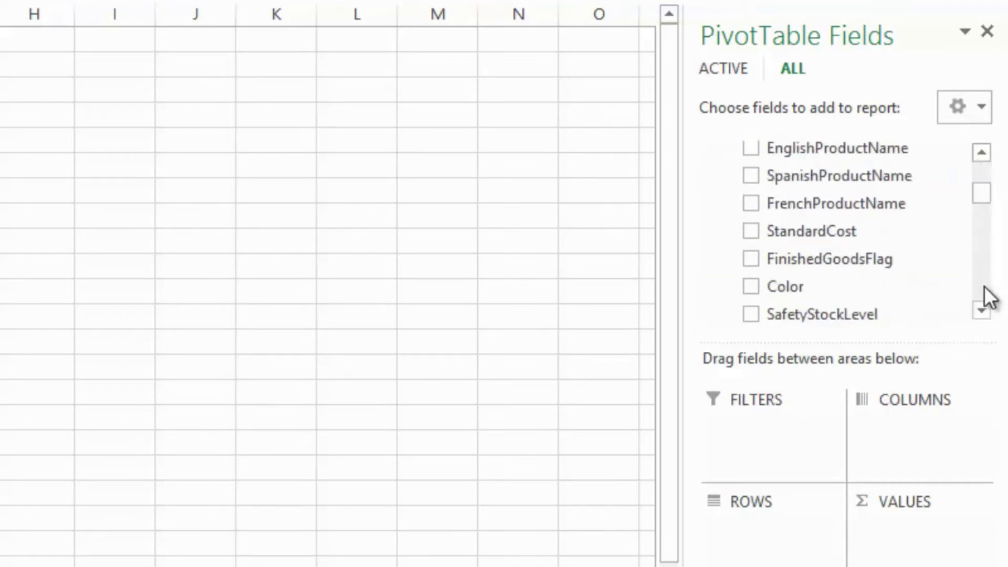
{"action": "left_click", "coordinate": [750, 286]}
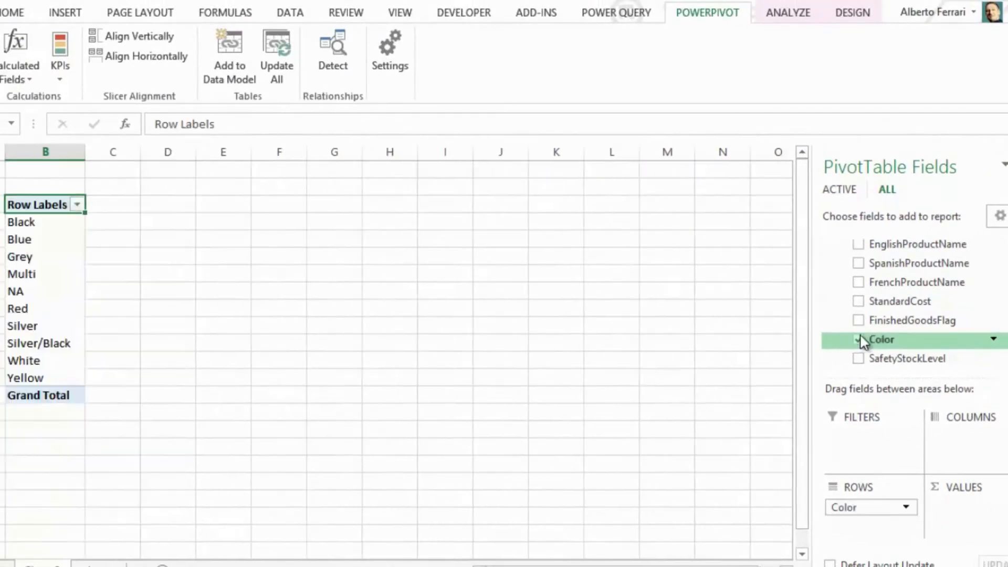
- Add SalesAmount from FactInternetSales to the PivotTable values
{"action": "scroll", "coordinate": [913, 294], "scroll_direction": "up", "scroll_amount": 5}
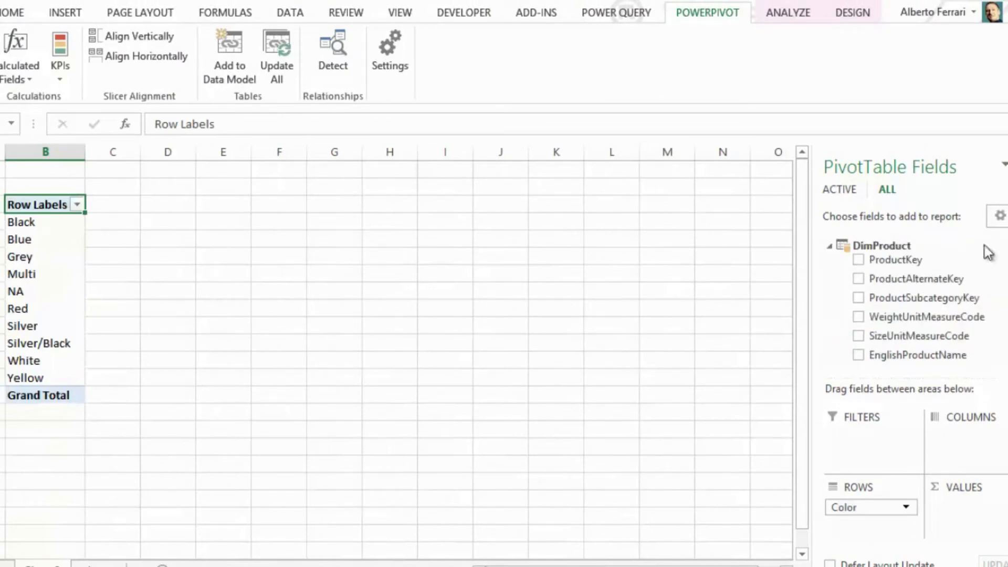
{"action": "left_click", "coordinate": [828, 245]}
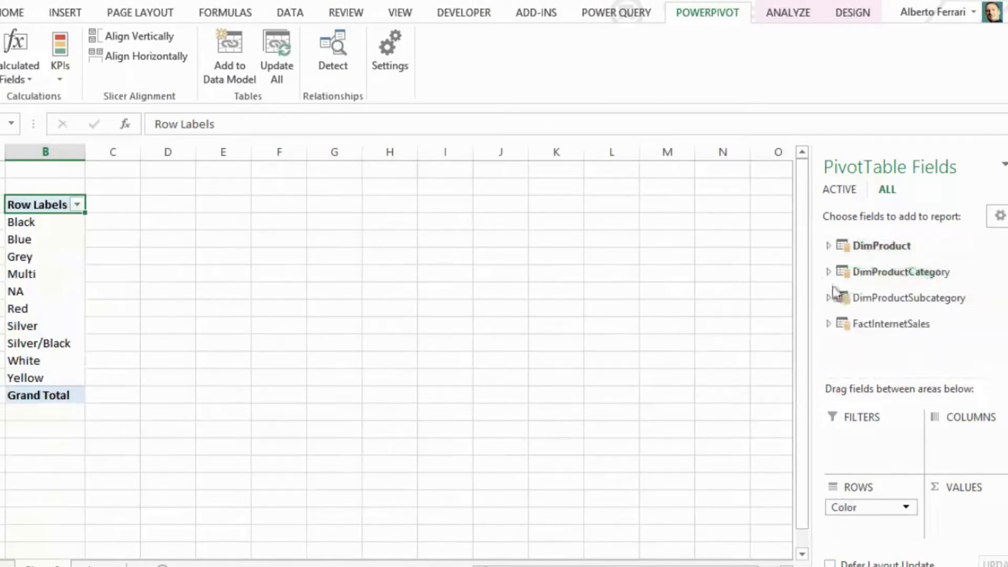
{"action": "left_click", "coordinate": [828, 323]}
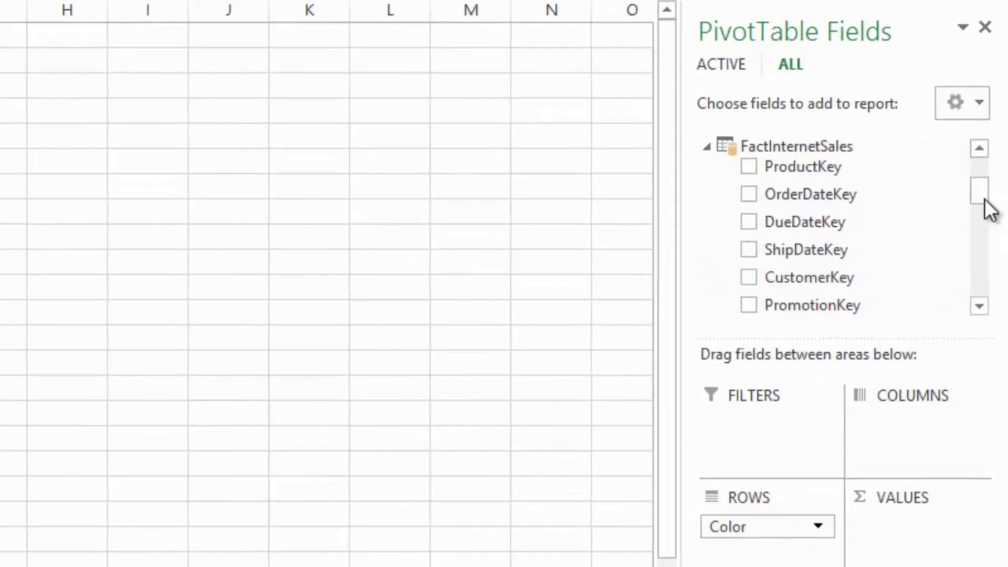
{"action": "left_click_drag", "start_coordinate": [984, 203], "coordinate": [975, 270]}
{"action": "left_click_drag", "start_coordinate": [751, 216], "coordinate": [934, 544]}
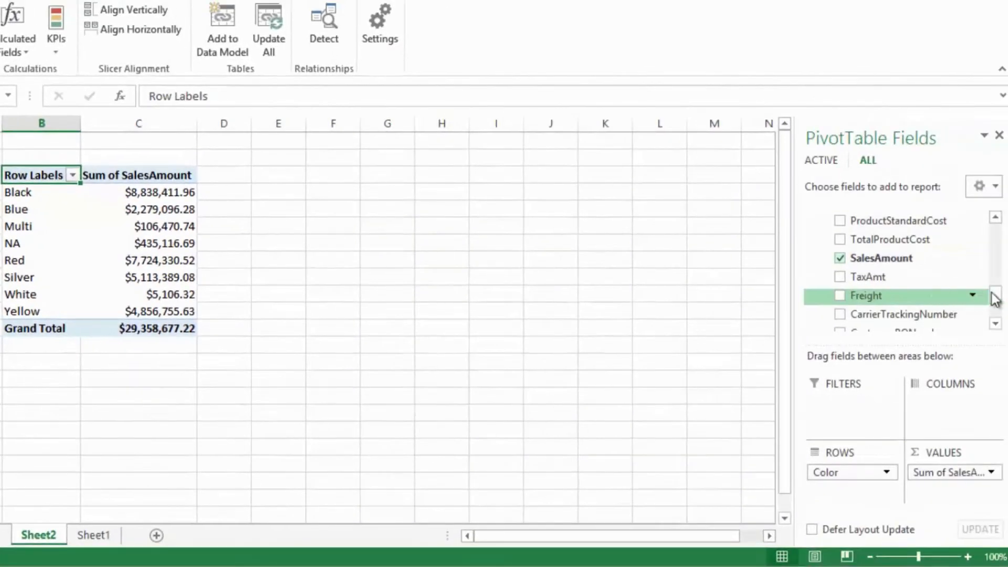
- Examine the columns of DimProduct in the PivotTable field list, including the foreign-language description fields
{"action": "left_click_drag", "start_coordinate": [992, 291], "coordinate": [960, 227]}
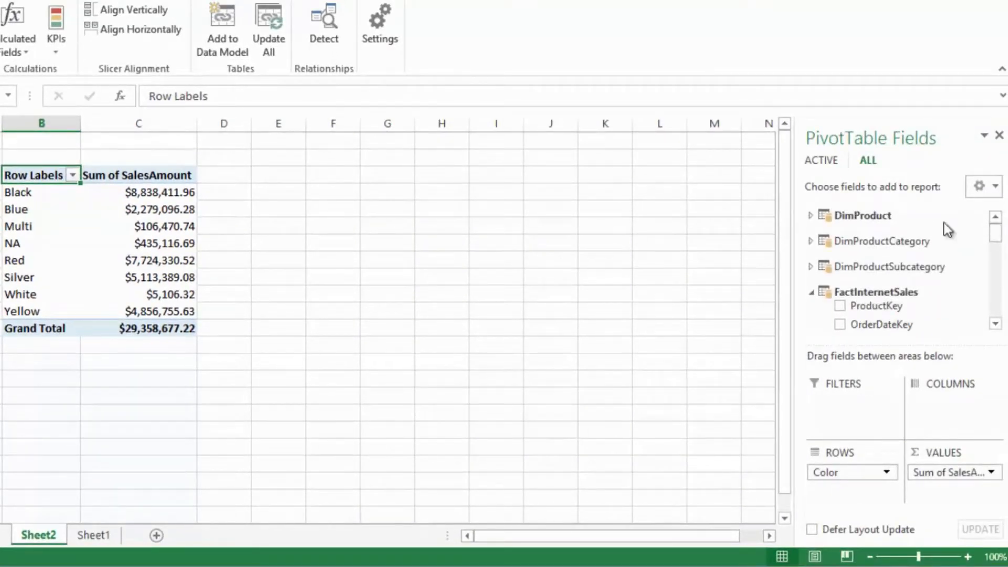
{"action": "left_click", "coordinate": [811, 216]}
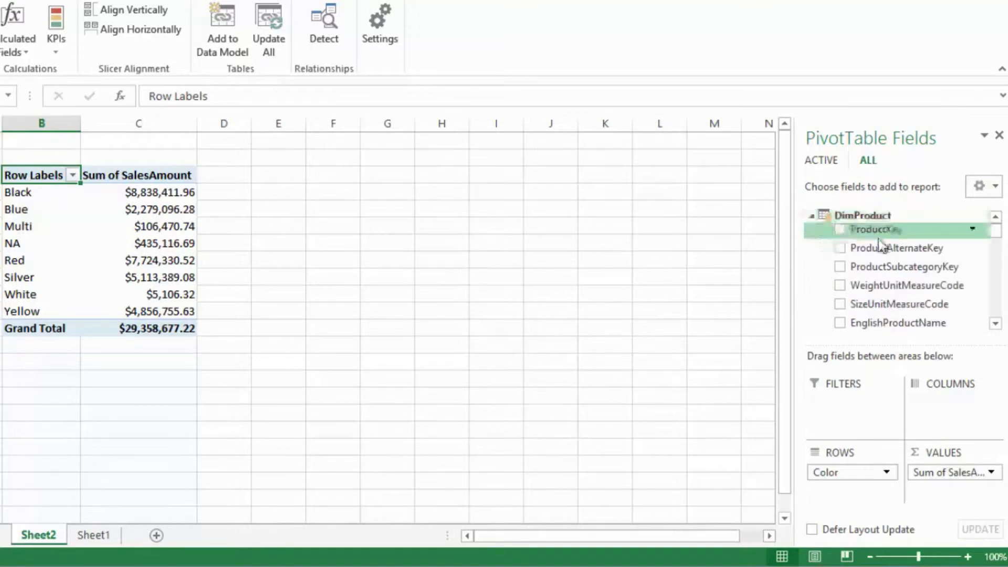
{"action": "left_click_drag", "start_coordinate": [991, 235], "coordinate": [994, 255]}
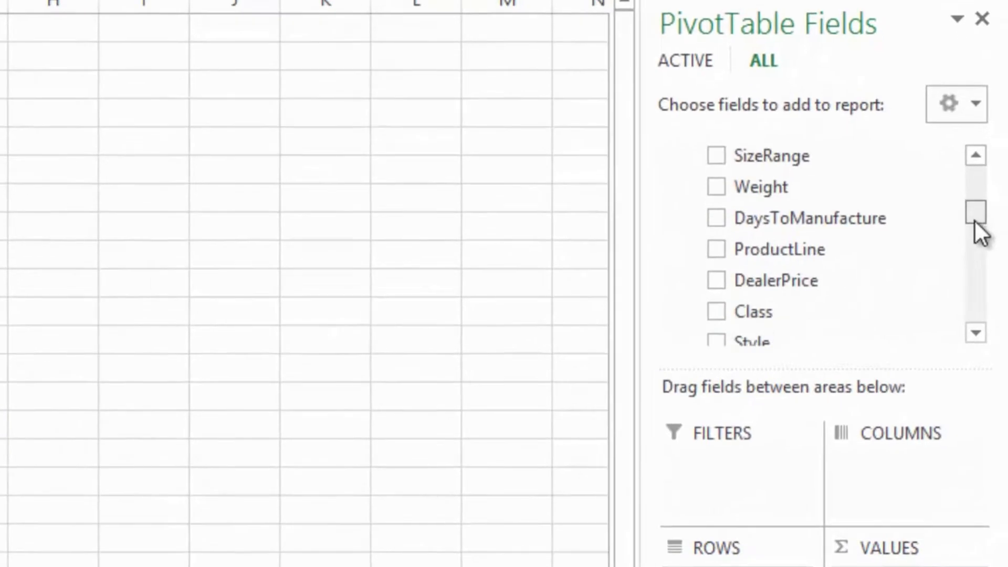
{"action": "left_click_drag", "start_coordinate": [974, 219], "coordinate": [974, 235]}
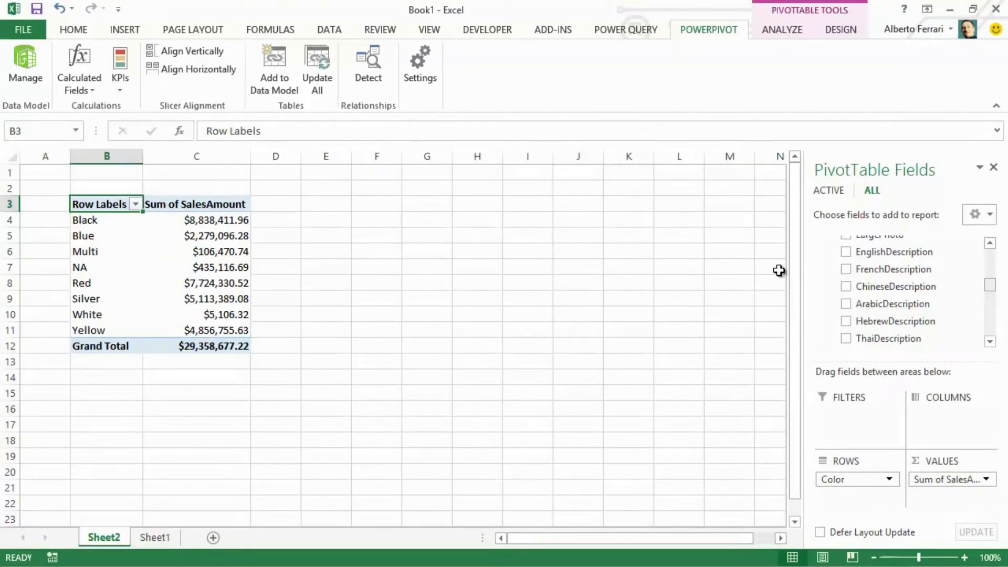
- Return to the PowerPivot window and permanently delete the WeightUnitMeasureCode and SizeUnitMeasureCode columns from DimProduct in Data View
{"action": "left_click", "coordinate": [29, 80]}
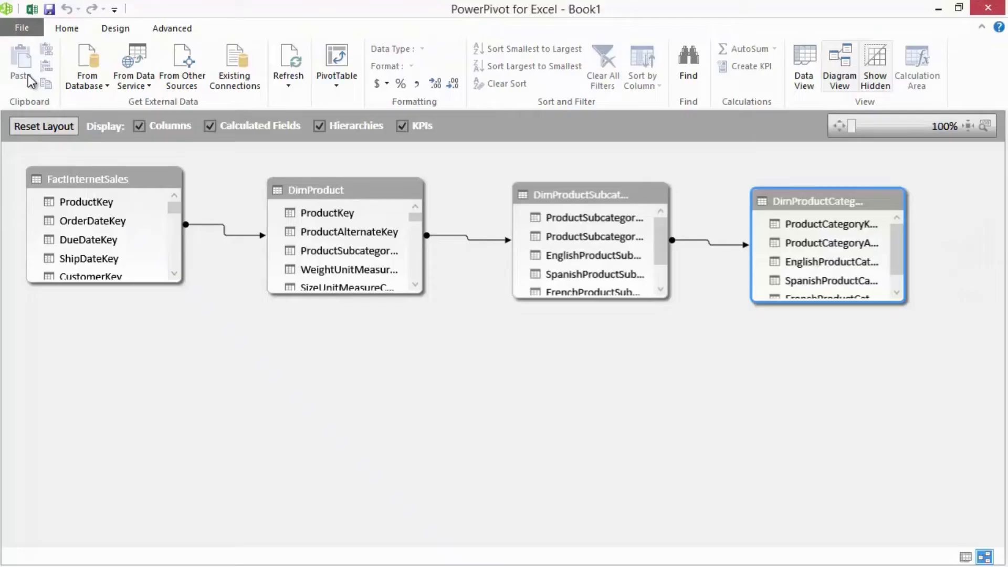
{"action": "left_click", "coordinate": [810, 65]}
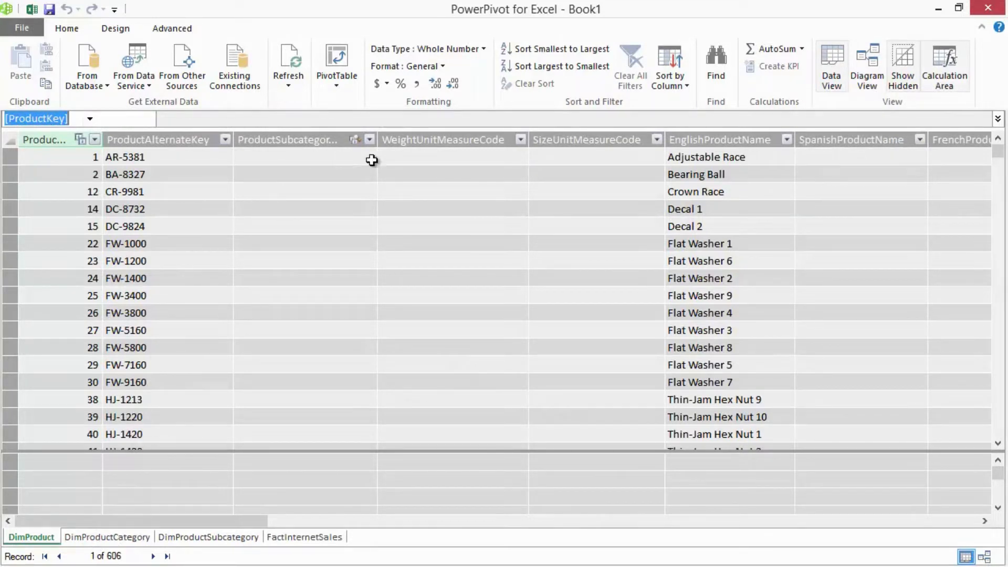
{"action": "left_click", "coordinate": [469, 136]}
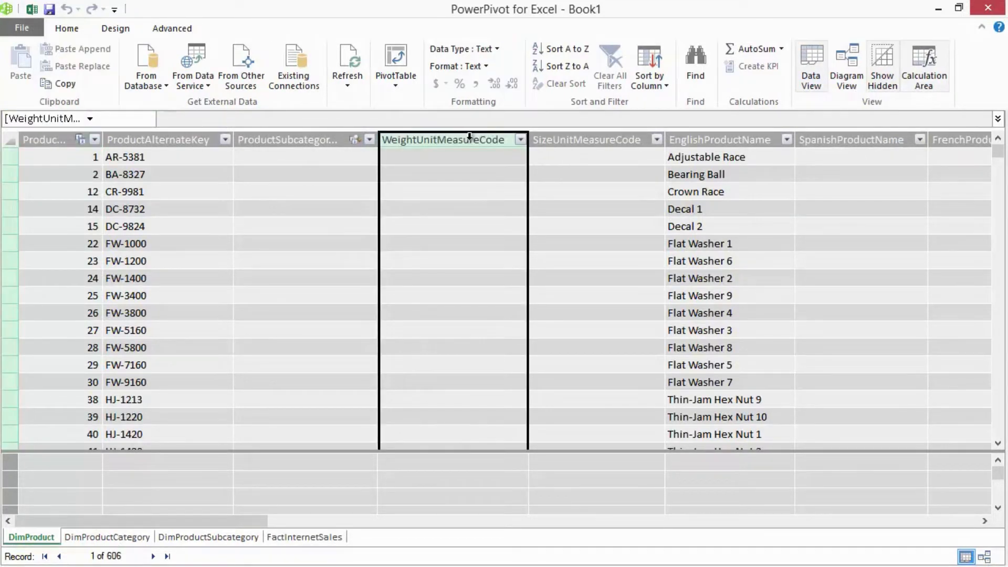
{"action": "left_click", "coordinate": [547, 139], "text": "shift"}
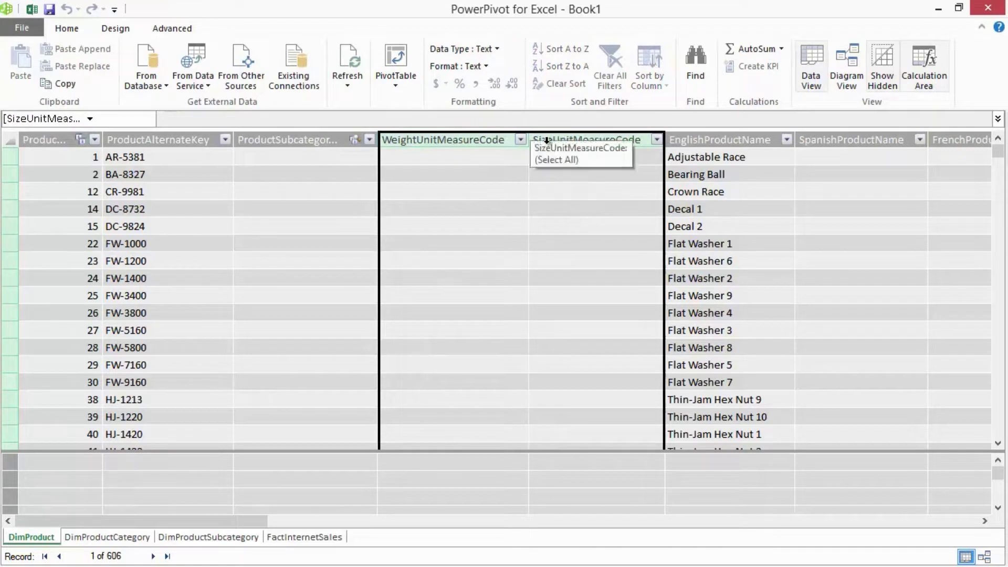
{"action": "right_click", "coordinate": [560, 139]}
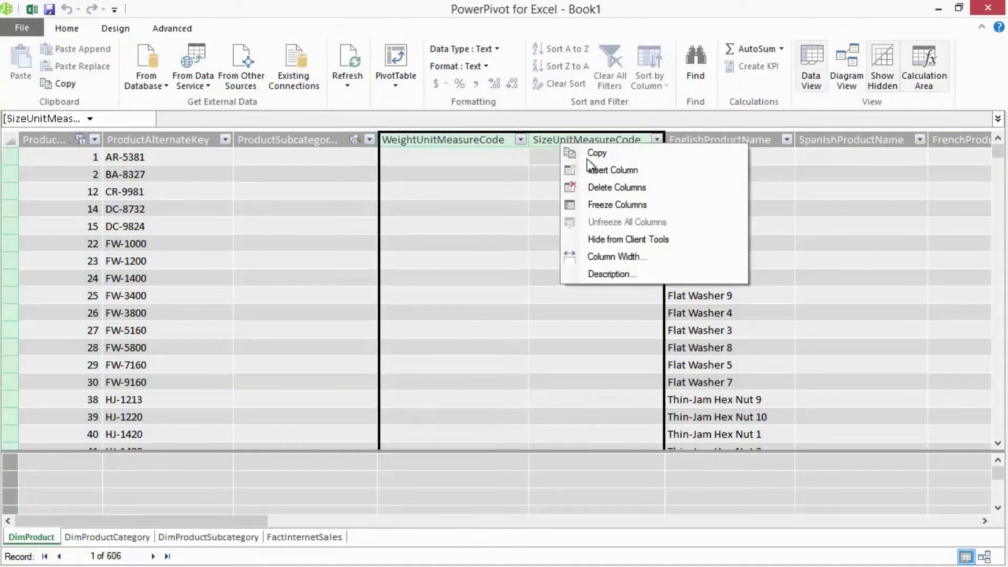
{"action": "left_click", "coordinate": [616, 185]}
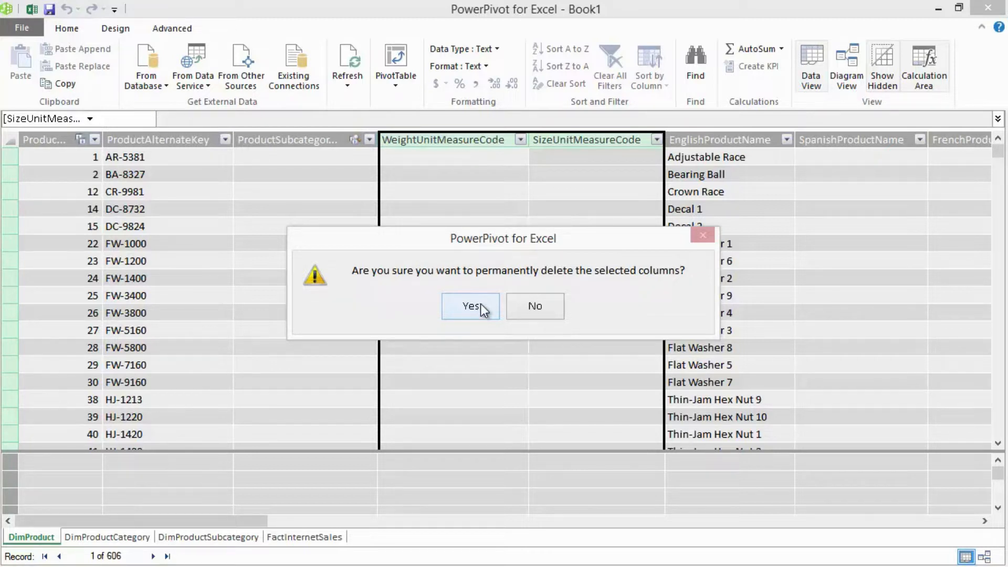
{"action": "left_click", "coordinate": [480, 303]}
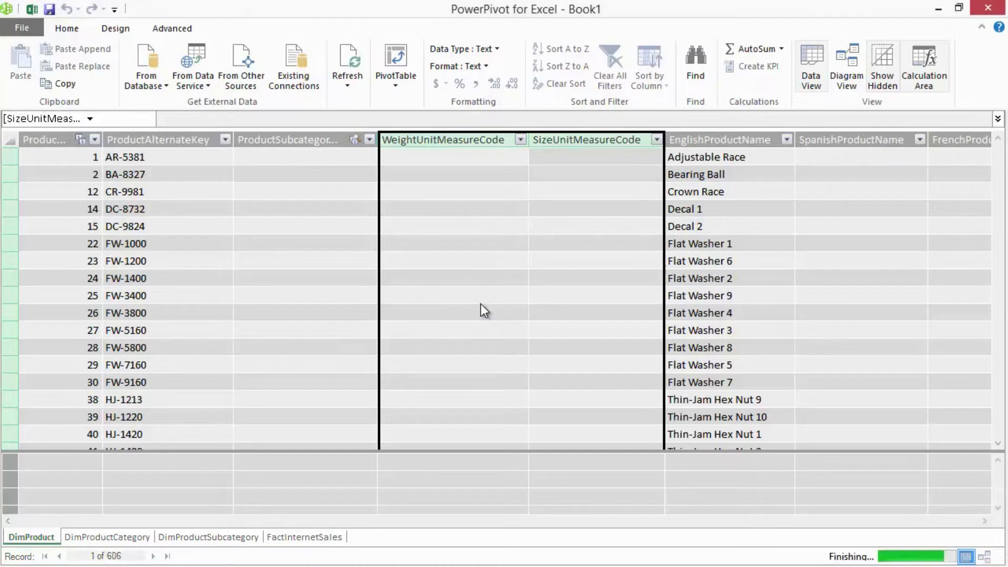
- Permanently delete the SpanishProductName and FrenchProductName columns from DimProduct
{"action": "left_click", "coordinate": [547, 139]}
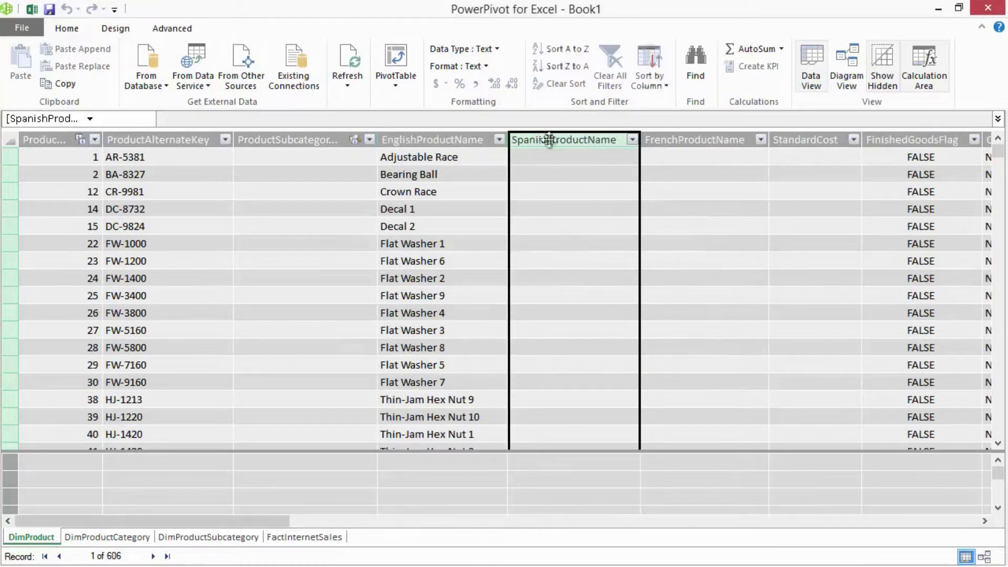
{"action": "left_click", "coordinate": [732, 140], "text": "shift"}
{"action": "right_click", "coordinate": [731, 140]}
{"action": "left_click", "coordinate": [766, 188]}
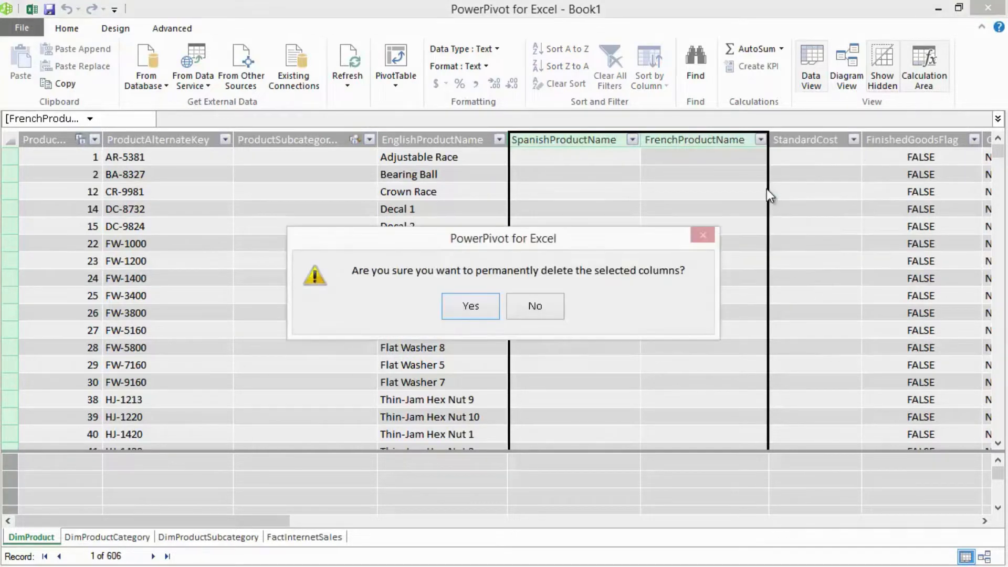
{"action": "left_click", "coordinate": [476, 307]}
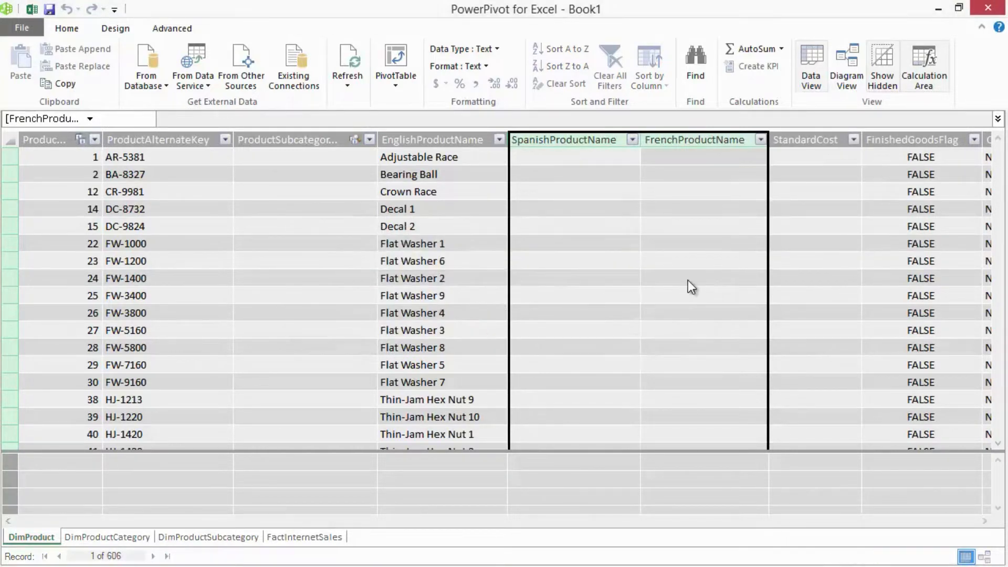
- Permanently delete all DimProduct columns from LargePhoto through Status, including the description and date columns
{"action": "left_click", "coordinate": [655, 315]}
{"action": "left_click_drag", "start_coordinate": [300, 522], "coordinate": [461, 513]}
{"action": "left_click_drag", "start_coordinate": [550, 506], "coordinate": [701, 502]}
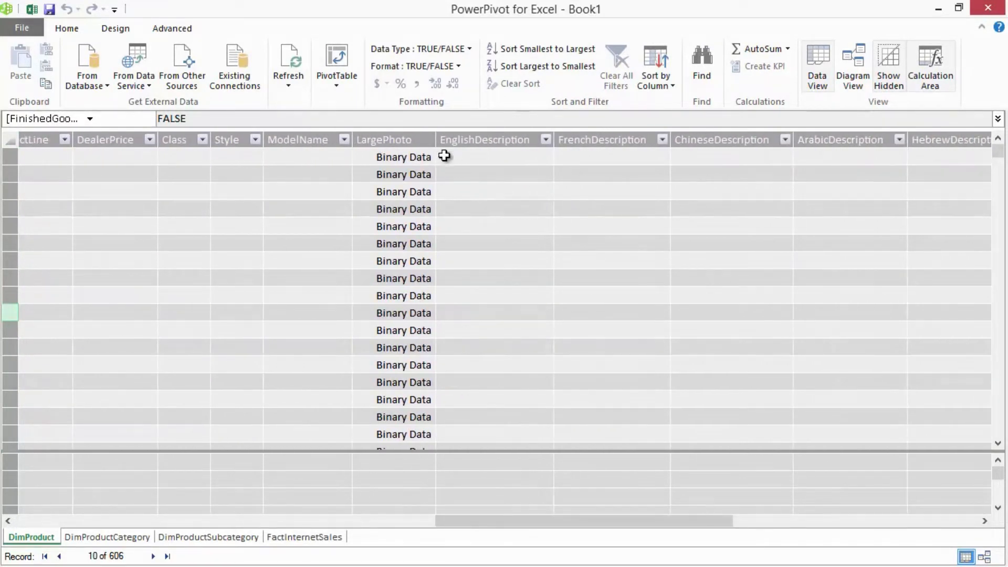
{"action": "left_click", "coordinate": [409, 137]}
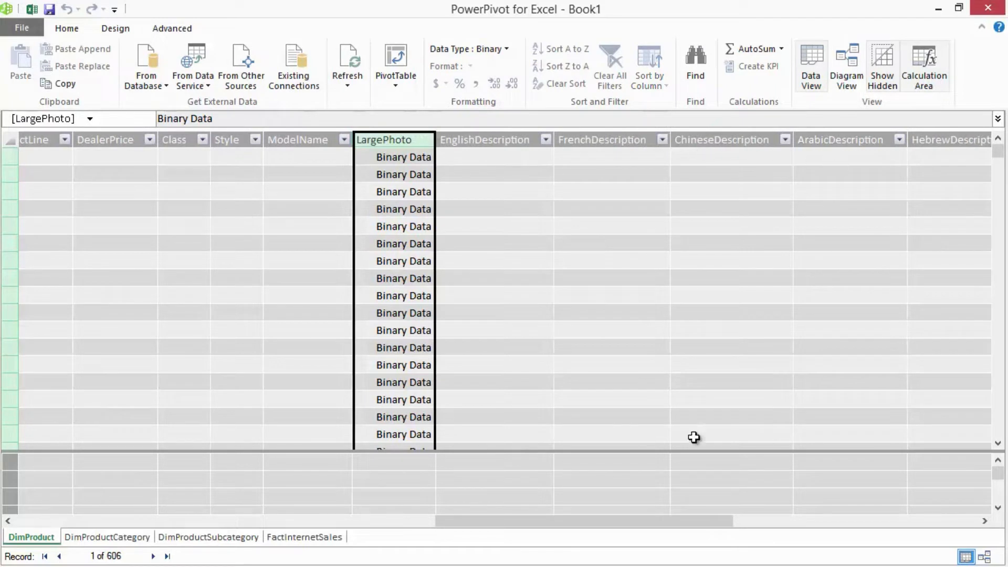
{"action": "left_click_drag", "start_coordinate": [579, 525], "coordinate": [807, 535]}
{"action": "left_click", "coordinate": [918, 140]}
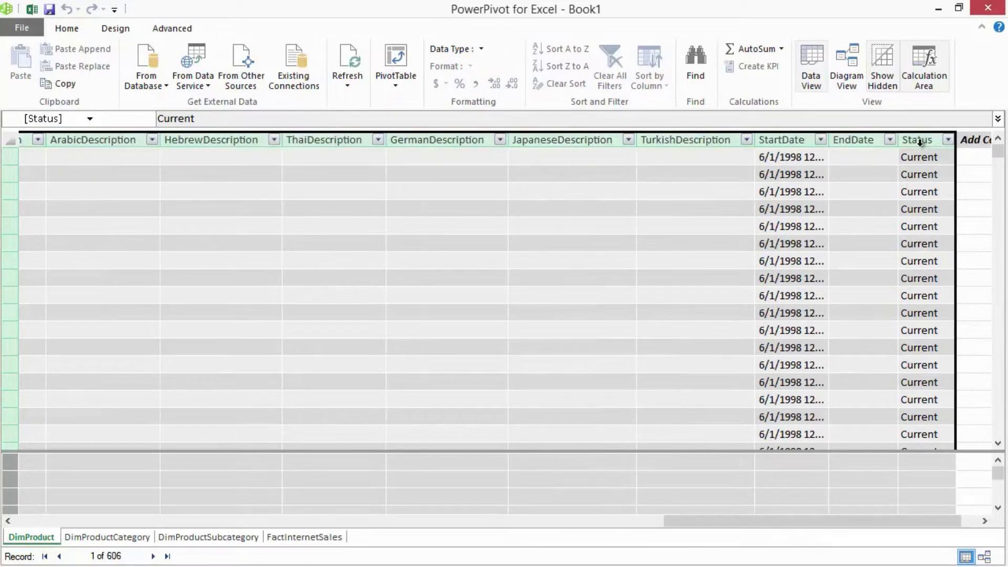
{"action": "right_click", "coordinate": [918, 147]}
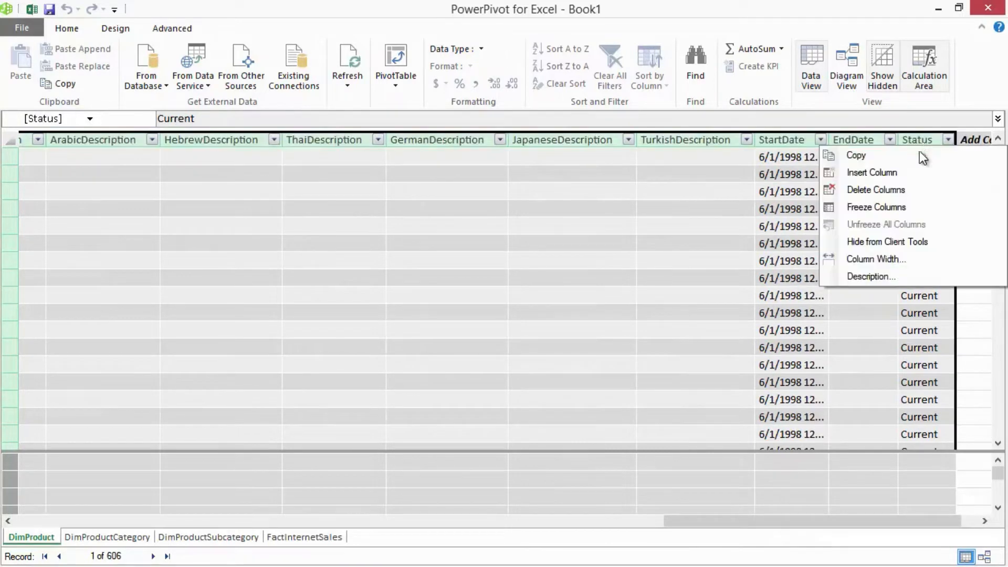
{"action": "left_click", "coordinate": [880, 191]}
{"action": "left_click", "coordinate": [469, 310]}
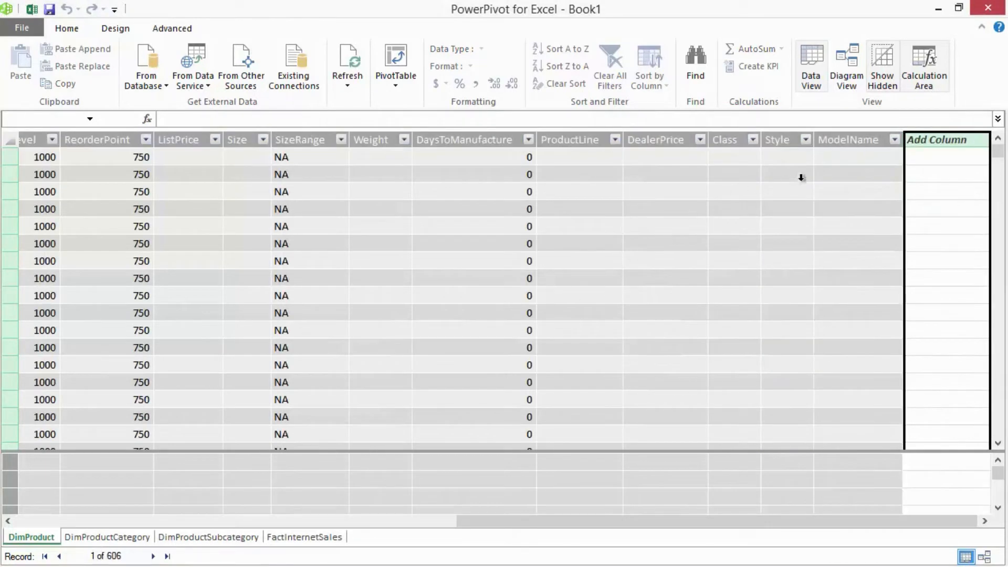
- Permanently delete the adjacent DimProduct columns from Size through Style, keeping ModelName
{"action": "left_click_drag", "start_coordinate": [788, 142], "coordinate": [444, 143]}
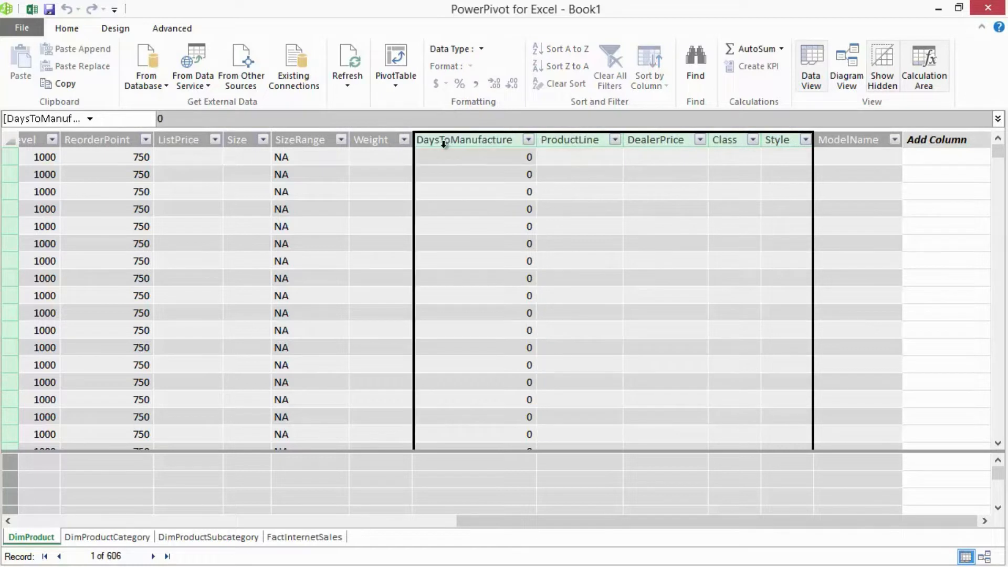
{"action": "left_click_drag", "start_coordinate": [368, 146], "coordinate": [225, 141]}
{"action": "right_click", "coordinate": [243, 147]}
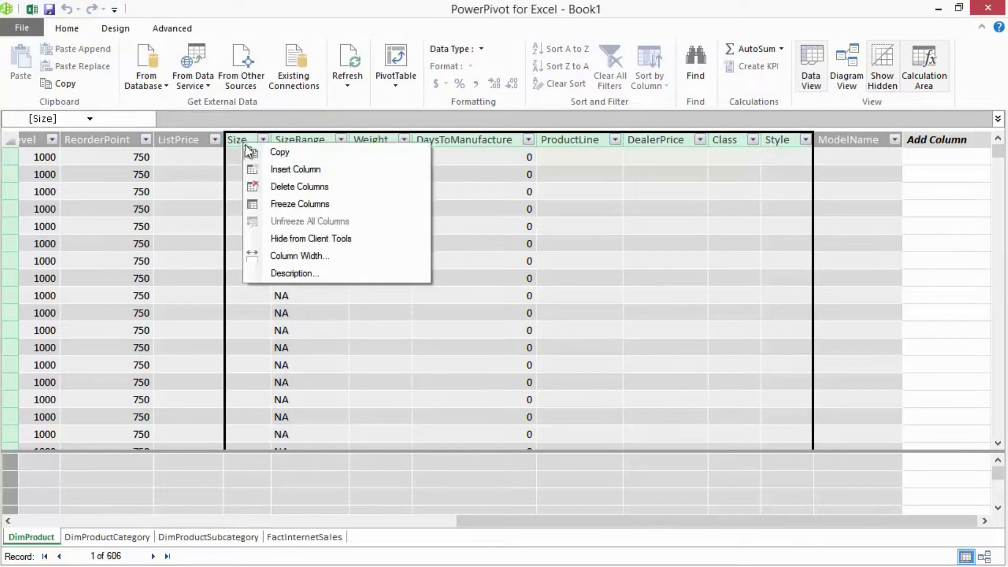
{"action": "left_click", "coordinate": [282, 194]}
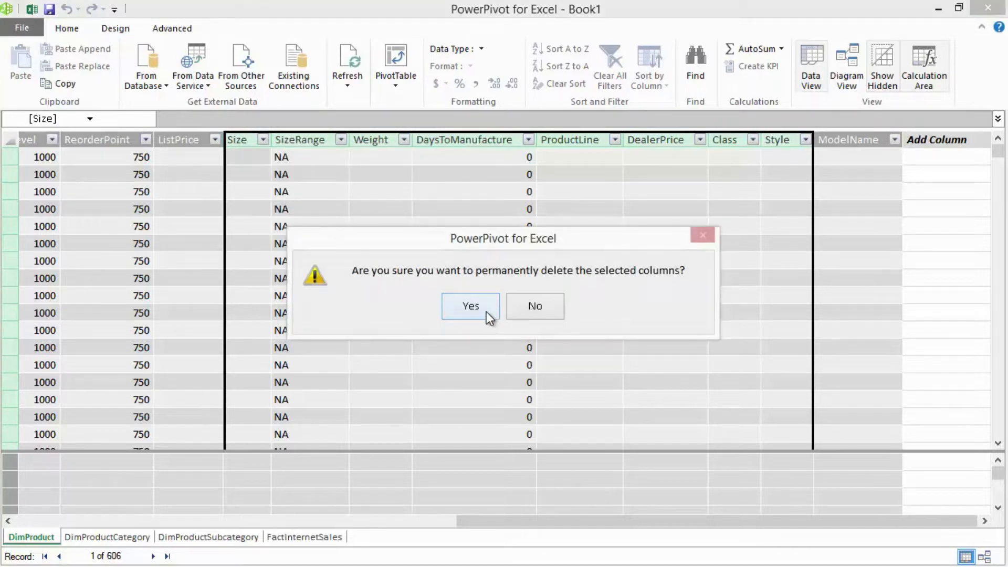
{"action": "left_click", "coordinate": [485, 310]}
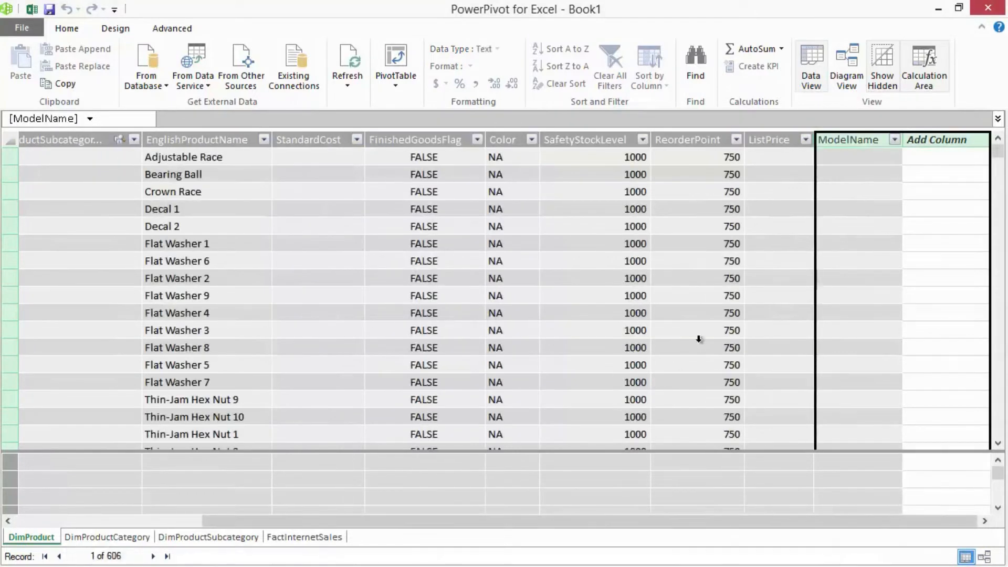
- Switch to the Excel workbook and review the fields left under DimProduct in the PivotTable field list
{"action": "left_click", "coordinate": [551, 279]}
{"action": "left_click_drag", "start_coordinate": [693, 520], "coordinate": [507, 511]}
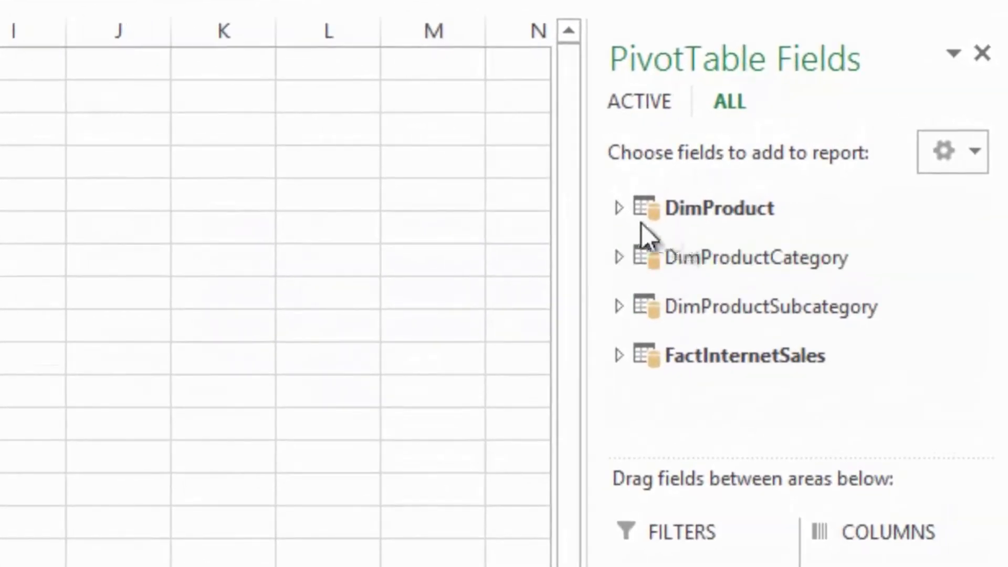
{"action": "left_click", "coordinate": [617, 210]}
{"action": "left_click_drag", "start_coordinate": [967, 257], "coordinate": [972, 229]}
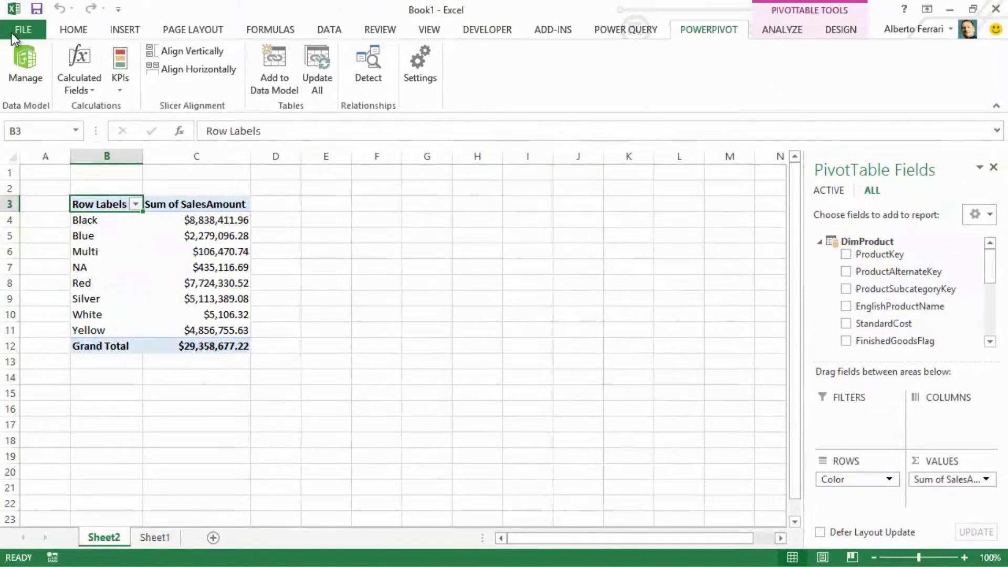
- Return to the PowerPivot window and hide the ProductKey column of DimProduct from client tools
{"action": "left_click", "coordinate": [31, 58]}
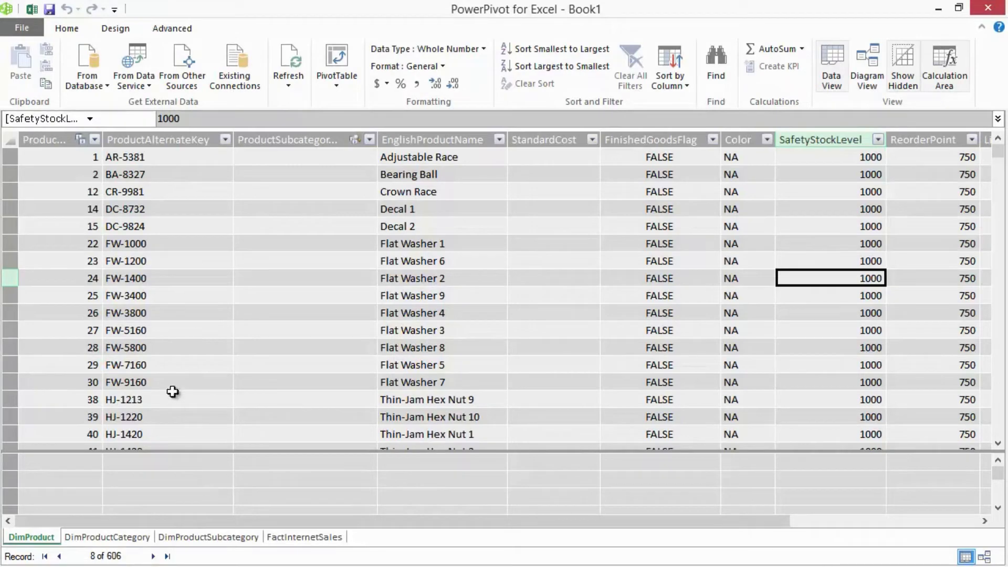
{"action": "left_click", "coordinate": [81, 162]}
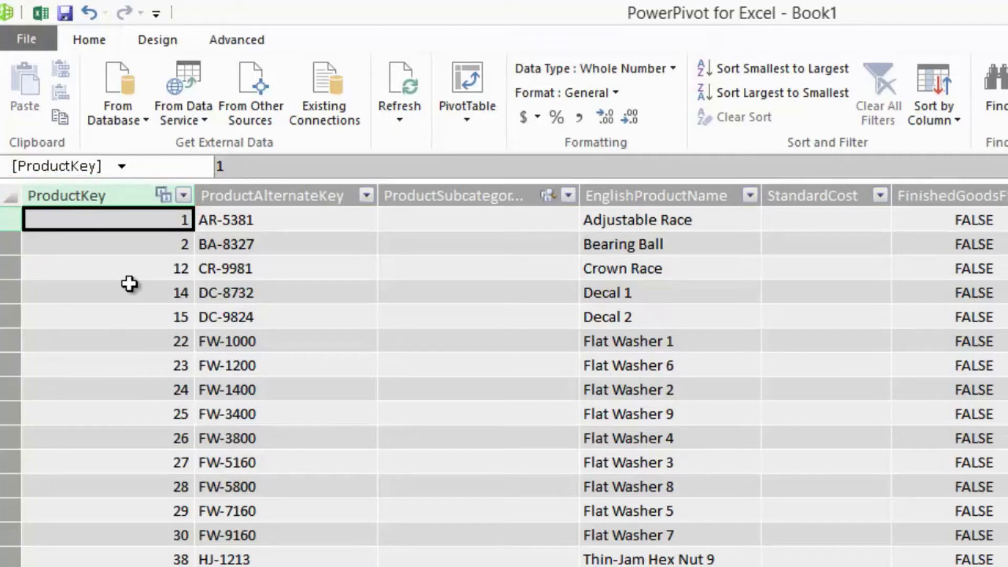
{"action": "left_click", "coordinate": [129, 196]}
{"action": "right_click", "coordinate": [128, 199]}
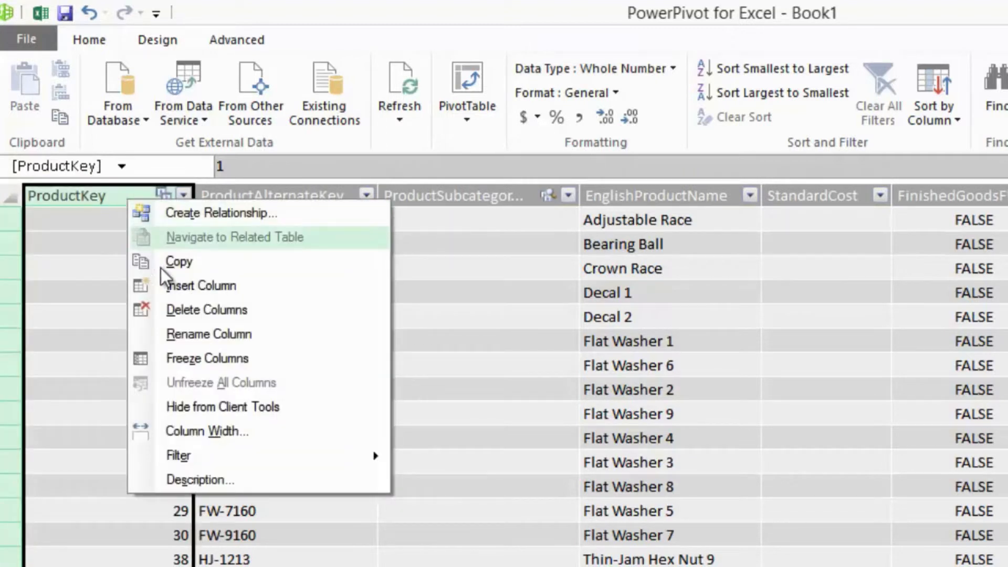
{"action": "left_click", "coordinate": [220, 409]}
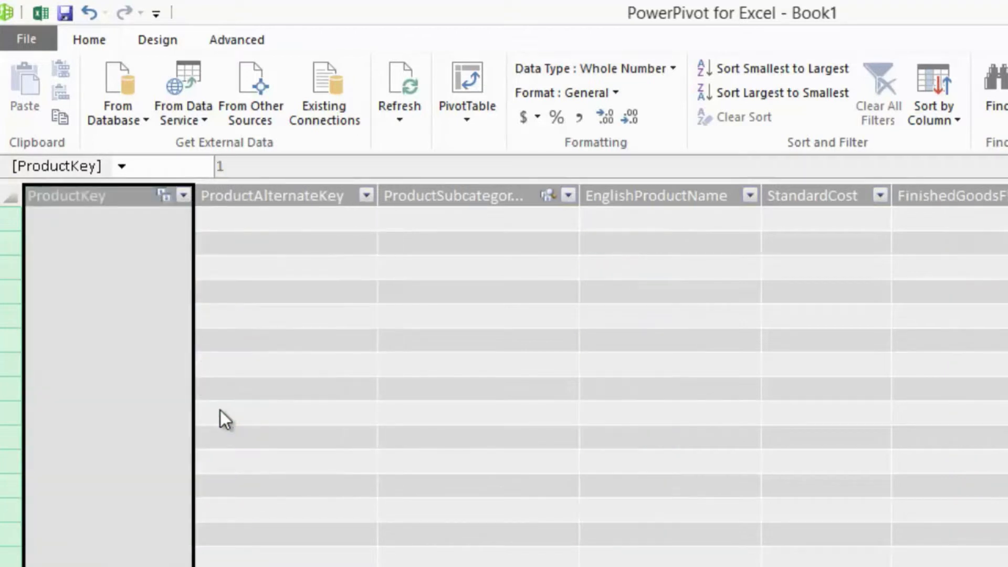
- Hide the product subcategory key column of DimProduct from client tools
{"action": "left_click", "coordinate": [446, 197]}
{"action": "right_click", "coordinate": [449, 201]}
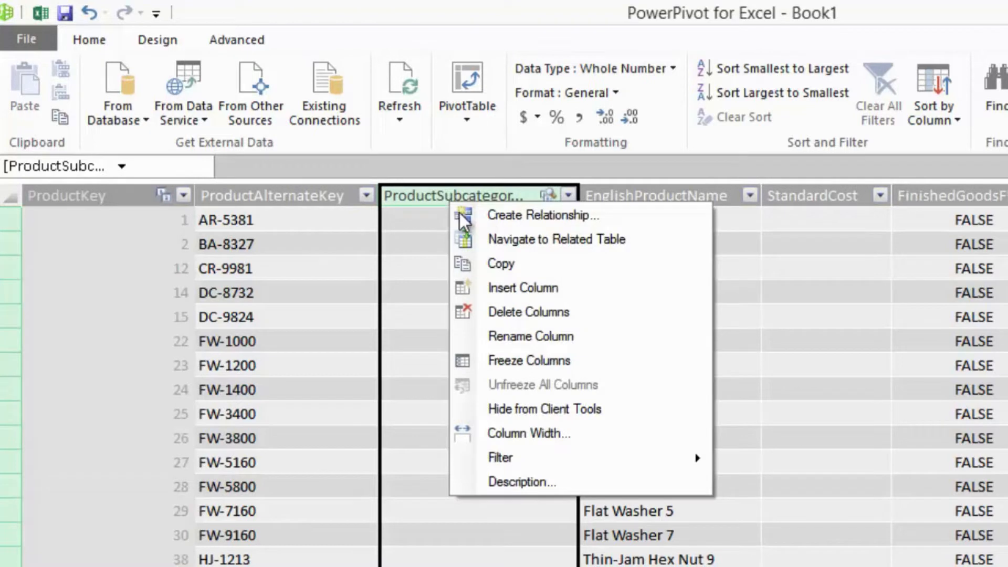
{"action": "left_click", "coordinate": [561, 408]}
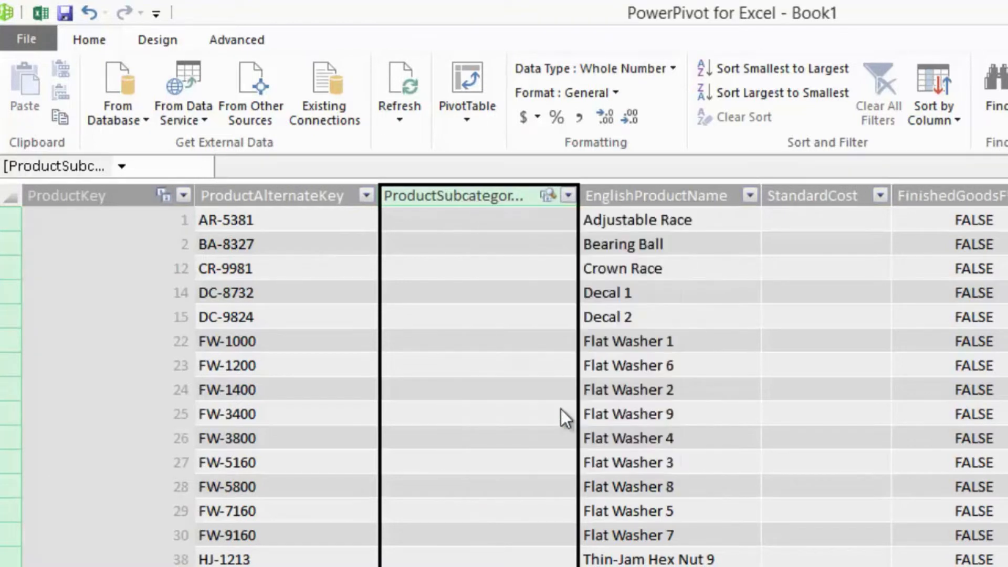
{"action": "left_click", "coordinate": [651, 566]}
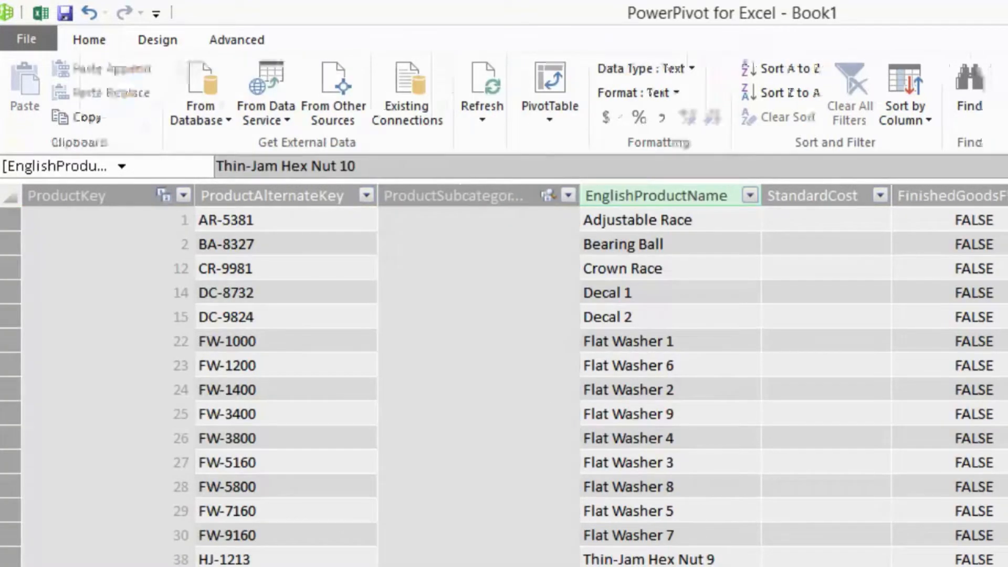
- Switch to Excel and check which DimProduct fields the PivotTable field list offers with the key columns hidden
{"action": "left_click", "coordinate": [33, 12]}
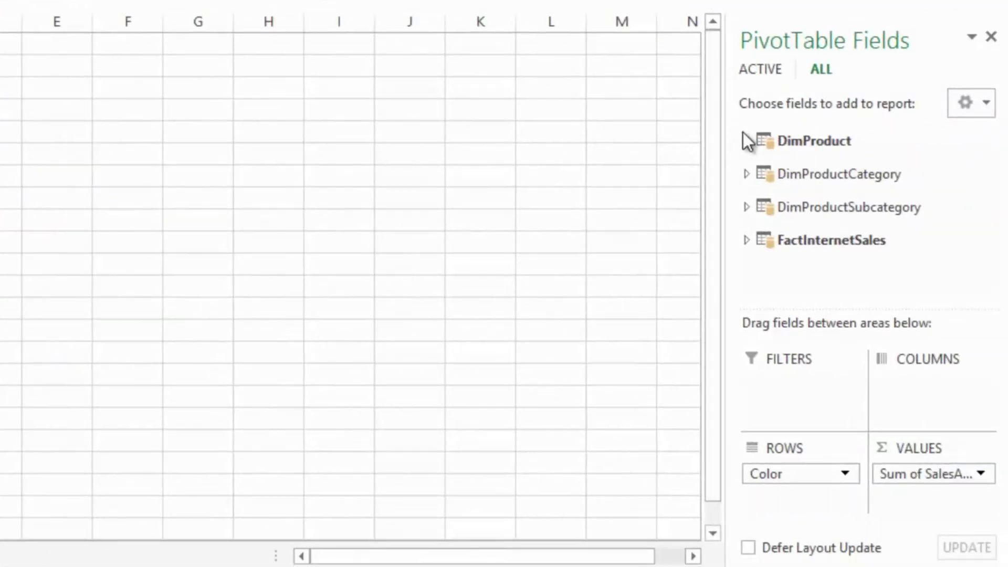
{"action": "left_click", "coordinate": [746, 140]}
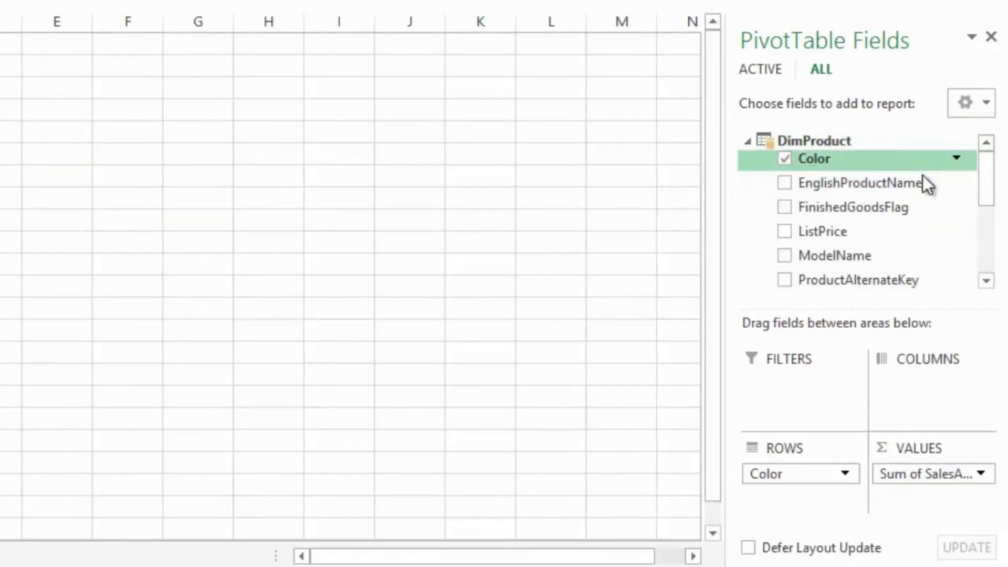
{"action": "left_click_drag", "start_coordinate": [983, 166], "coordinate": [977, 147]}
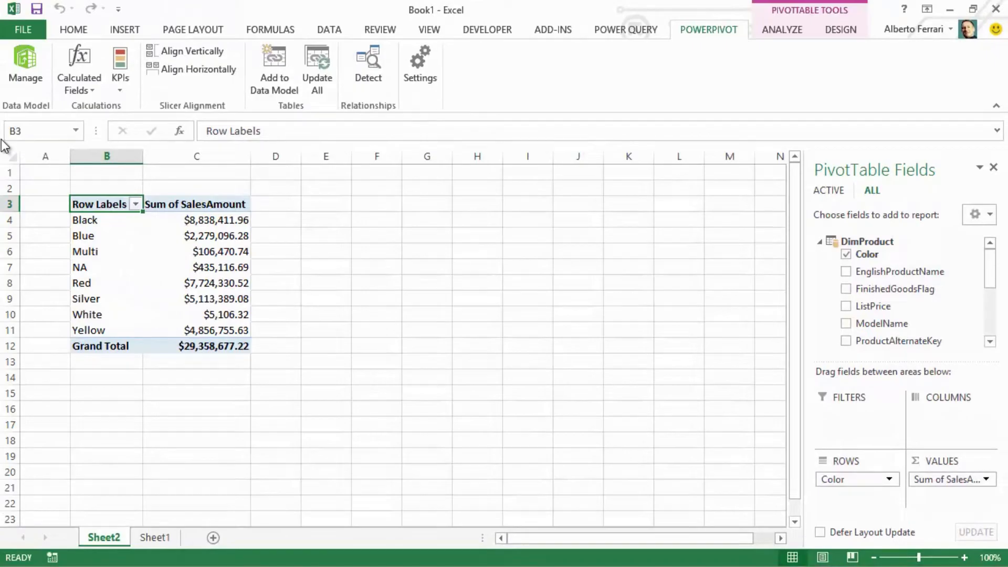
- Return to the PowerPivot window, show the DimProductCategory table and widen its ProductCategoryKey column to fit the full name
{"action": "left_click", "coordinate": [36, 62]}
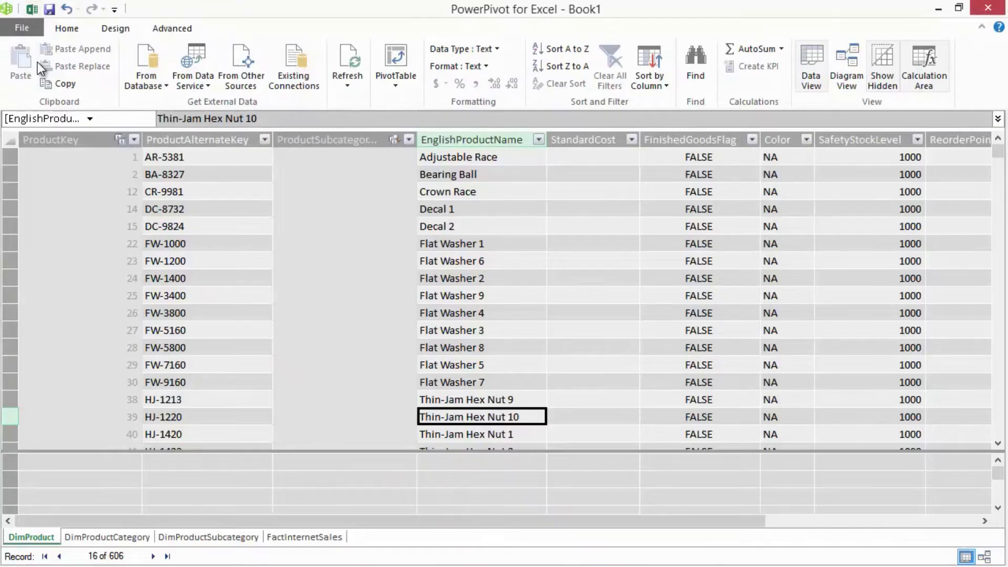
{"action": "left_click", "coordinate": [105, 541]}
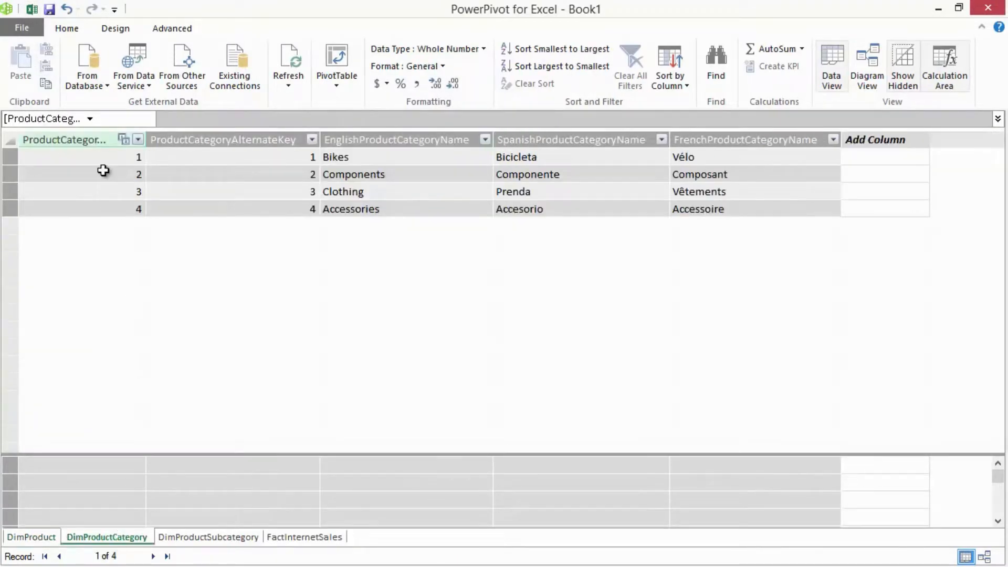
{"action": "left_click_drag", "start_coordinate": [143, 144], "coordinate": [180, 144]}
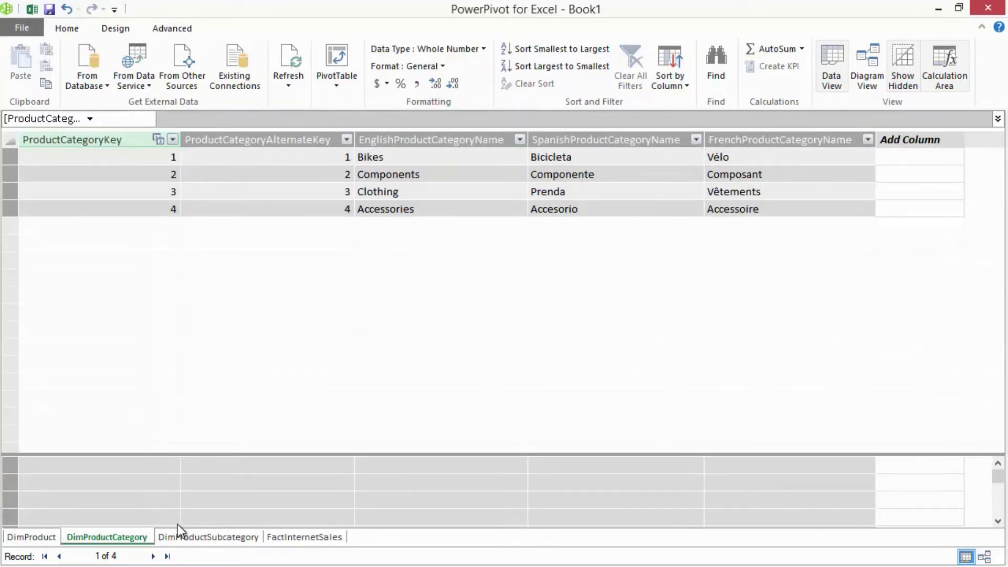
- Permanently delete the SpanishProductSubcategoryName and FrenchProductSubcategoryName columns from DimProductSubcategory
{"action": "left_click", "coordinate": [201, 536]}
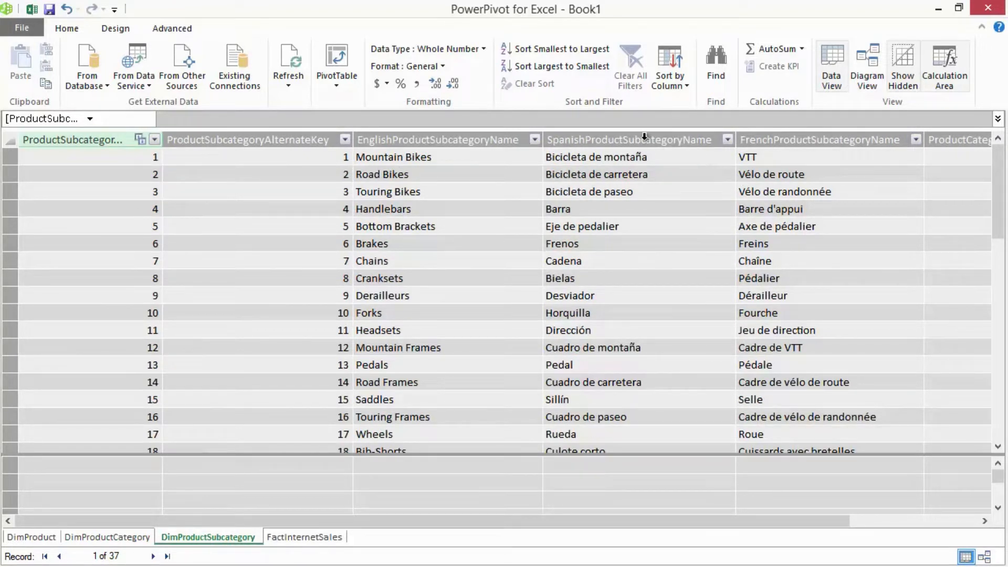
{"action": "left_click_drag", "start_coordinate": [619, 138], "coordinate": [745, 140]}
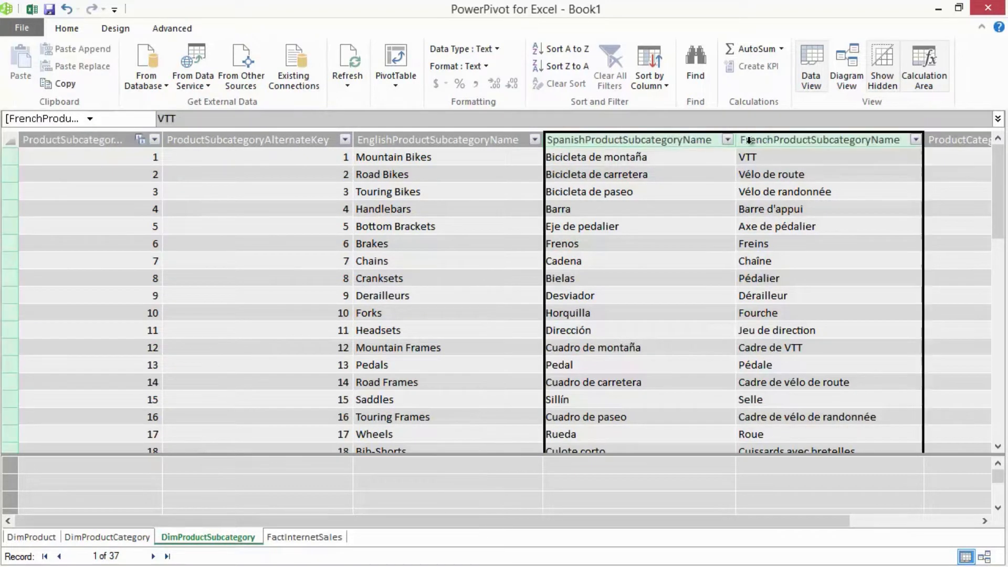
{"action": "right_click", "coordinate": [787, 143]}
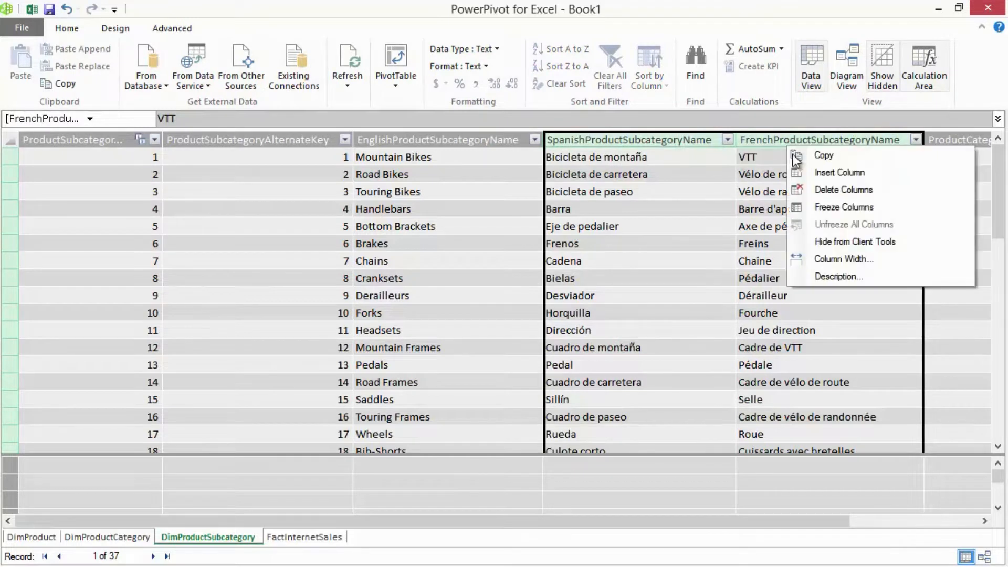
{"action": "left_click", "coordinate": [844, 193]}
{"action": "left_click", "coordinate": [468, 304]}
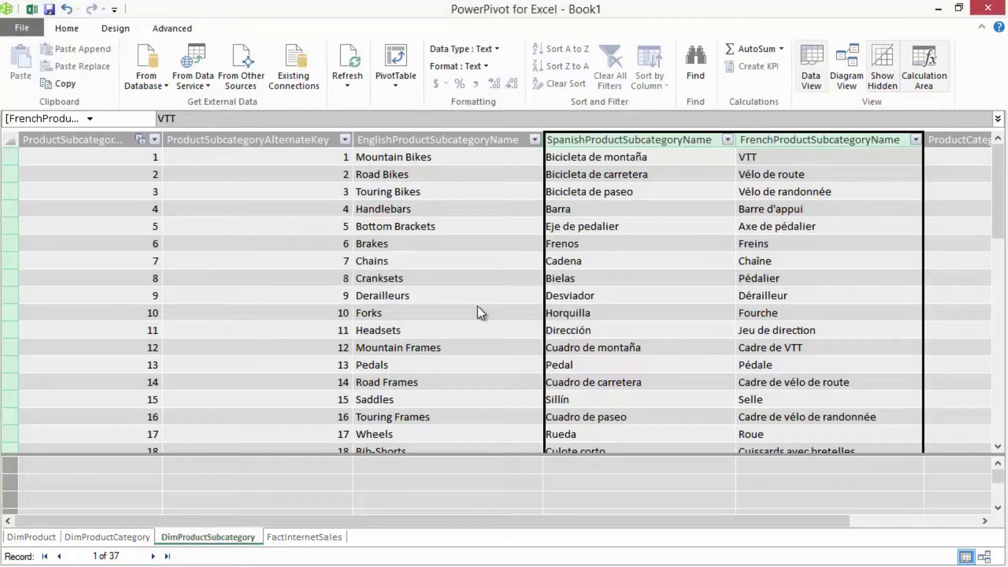
{"action": "left_click", "coordinate": [199, 197]}
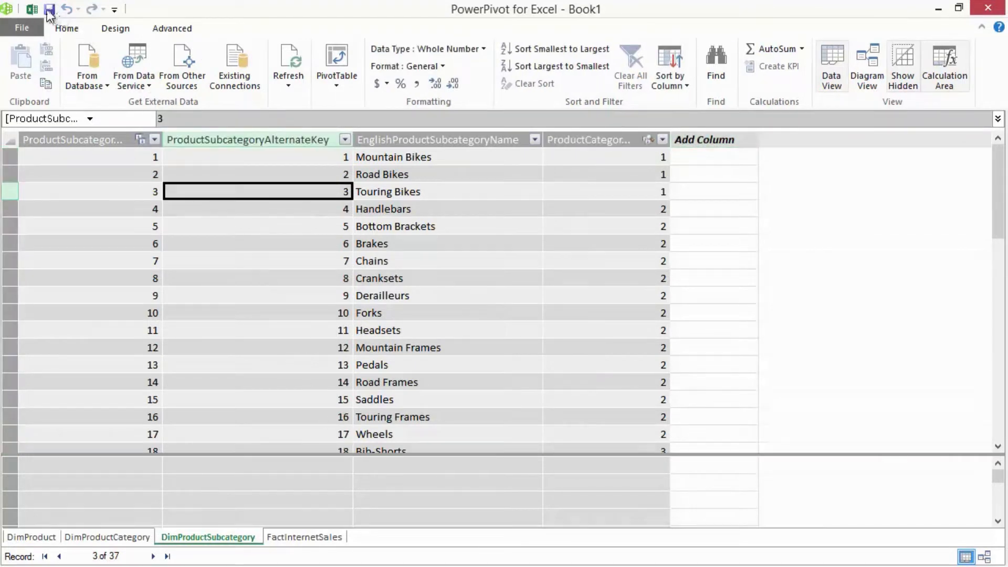
- Switch to Excel and add ProductCategoryKey from DimProductSubcategory to the PivotTable values
{"action": "left_click", "coordinate": [34, 8]}
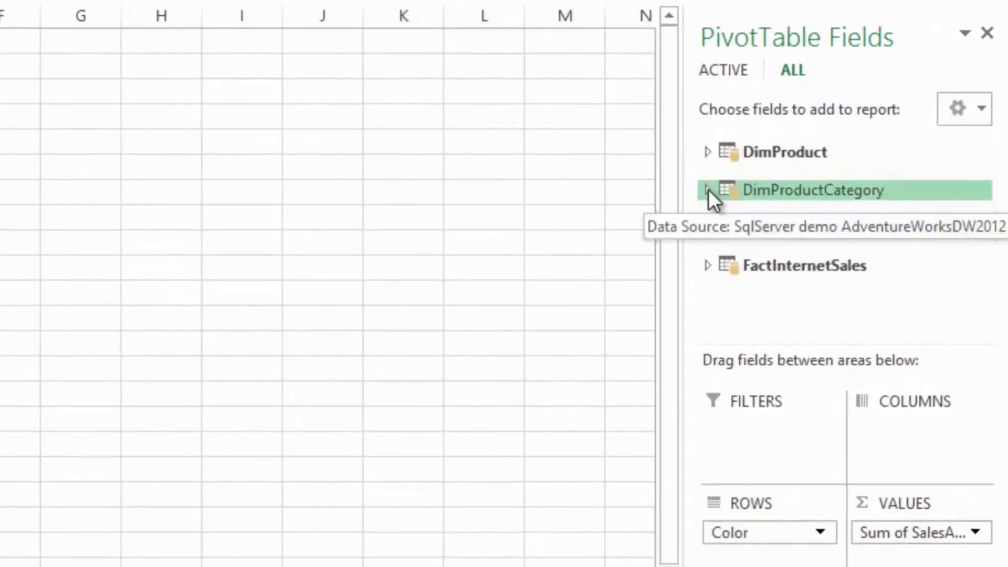
{"action": "left_click", "coordinate": [706, 227]}
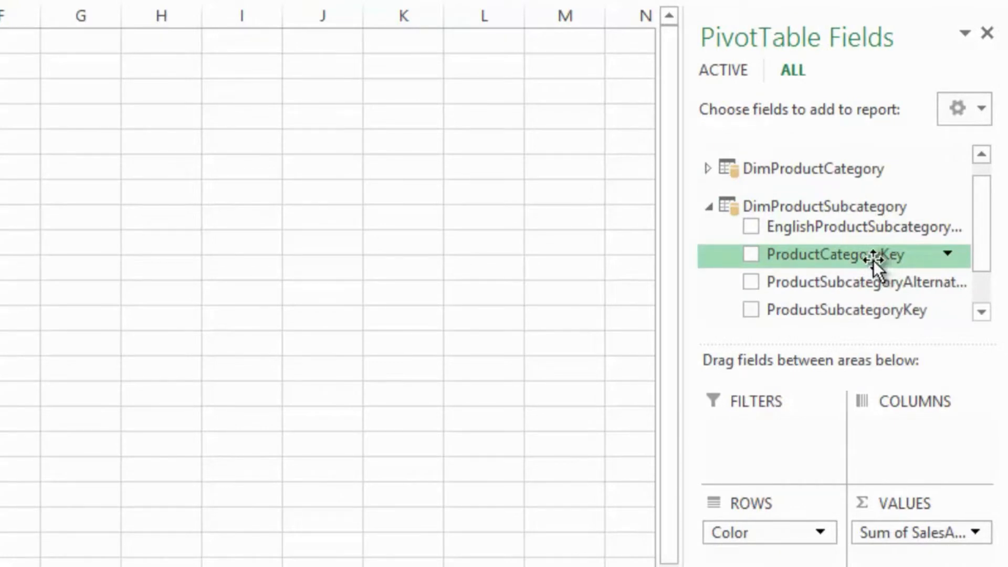
{"action": "left_click", "coordinate": [752, 253]}
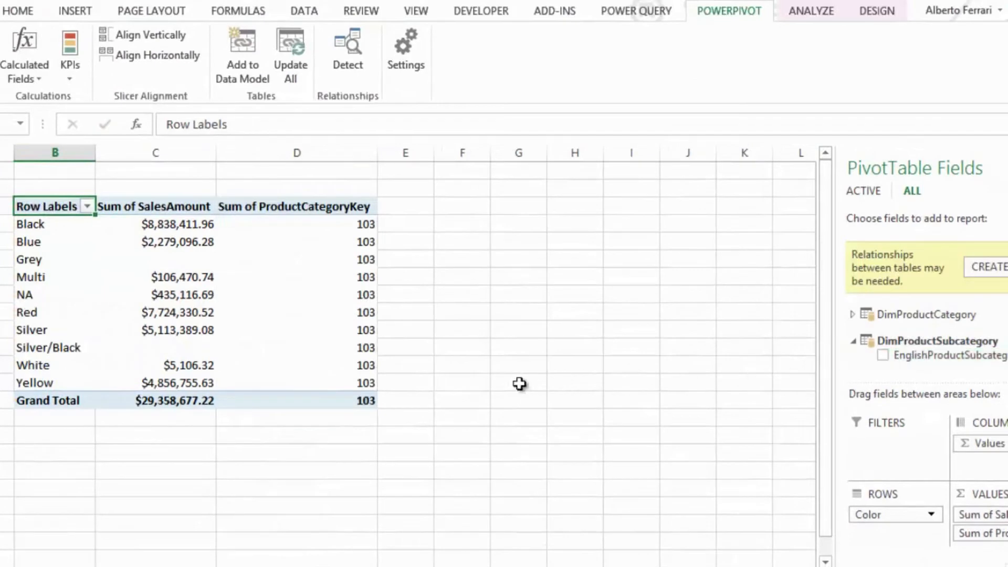
- Review the Sum of ProductCategoryKey column for all colors, then remove that field from the PivotTable values
{"action": "mouse_move", "coordinate": [317, 228]}
{"action": "left_mouse_down"}
{"action": "mouse_move", "coordinate": [312, 319]}
{"action": "mouse_move", "coordinate": [331, 389]}
{"action": "left_mouse_up"}
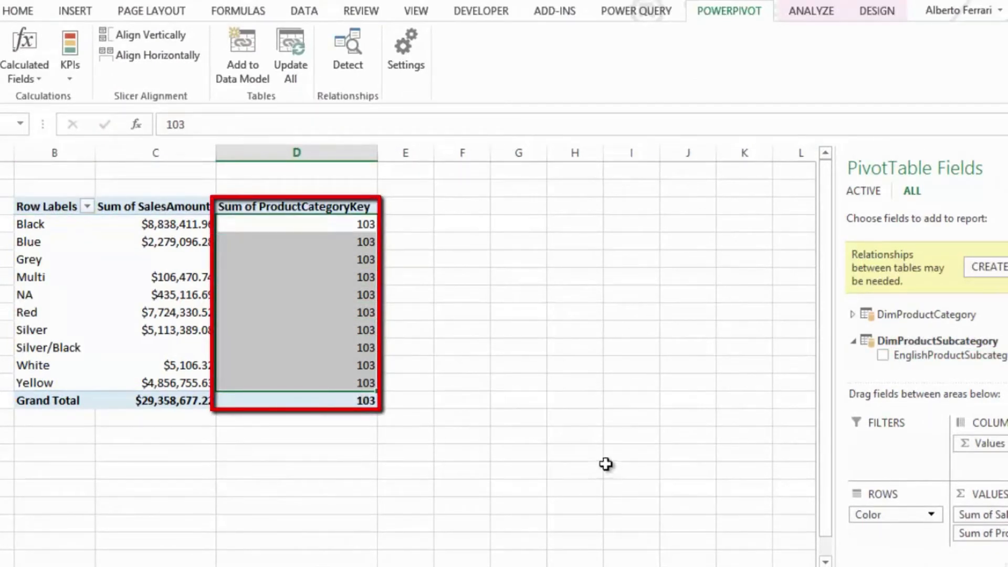
{"action": "left_click", "coordinate": [514, 425]}
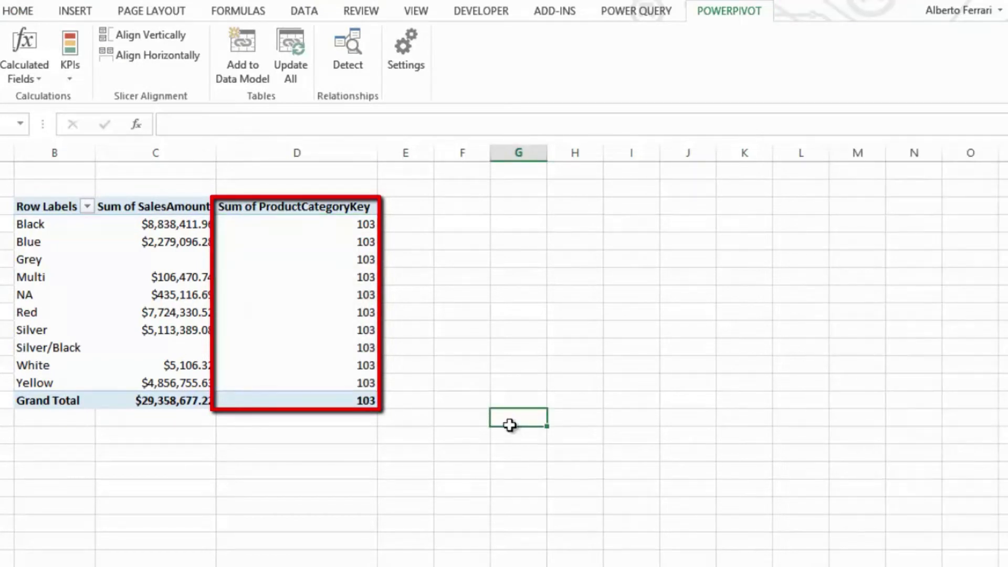
{"action": "left_click", "coordinate": [326, 256]}
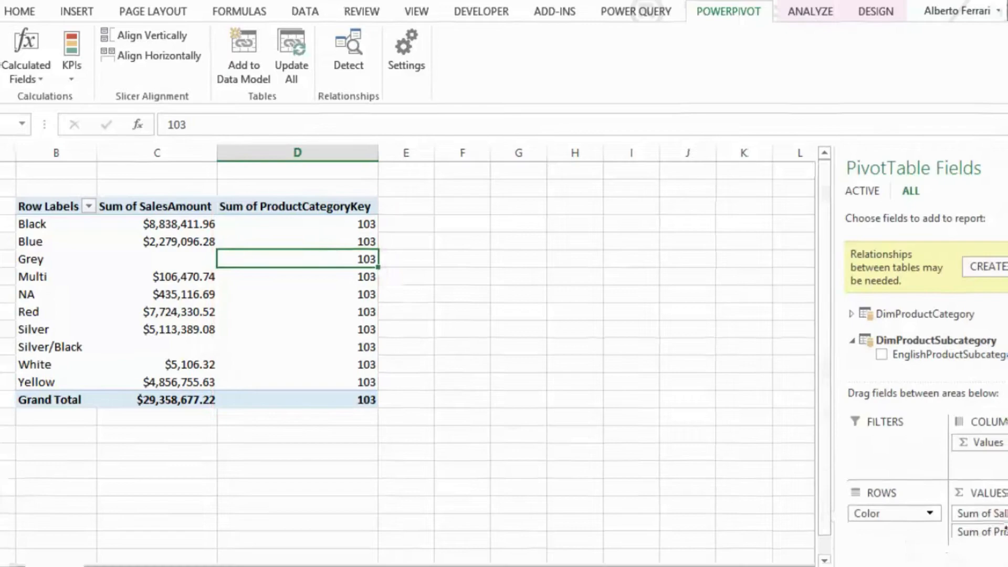
{"action": "left_click_drag", "start_coordinate": [987, 533], "coordinate": [955, 350]}
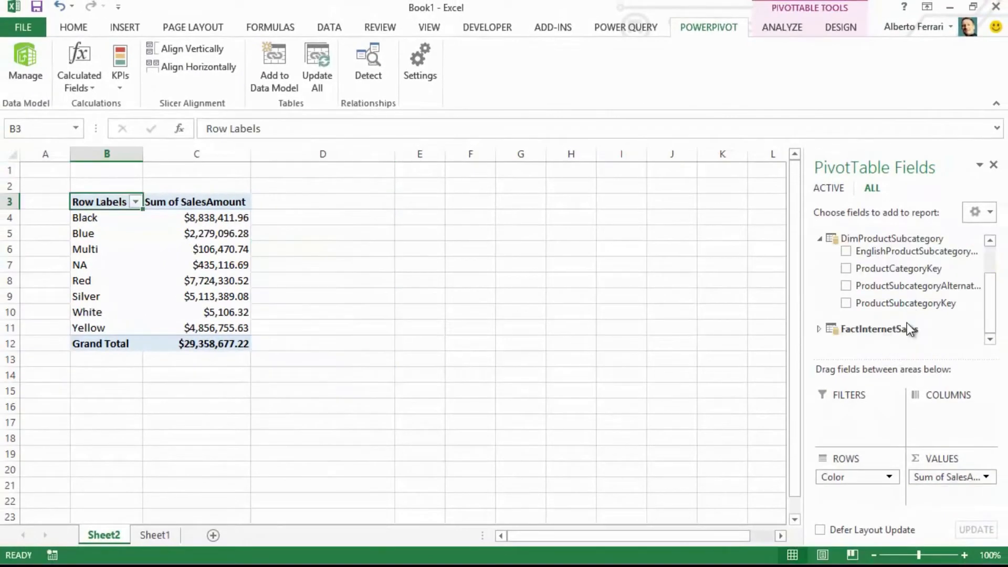
- Switch to the PowerPivot window and hide the ProductSubcategoryKey and ProductCategoryKey columns of DimProductSubcategory from client tools
{"action": "left_click", "coordinate": [24, 52]}
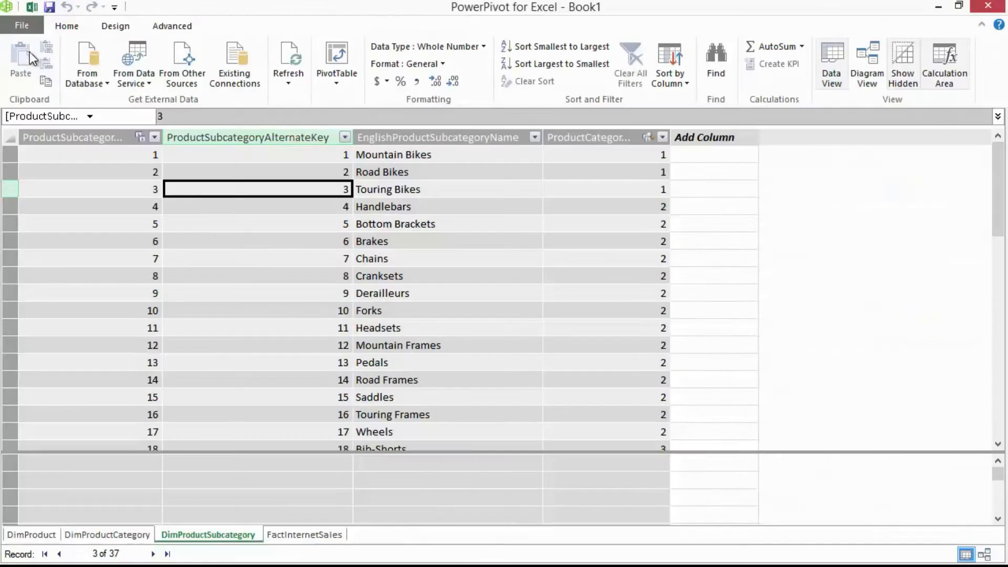
{"action": "left_click", "coordinate": [101, 137]}
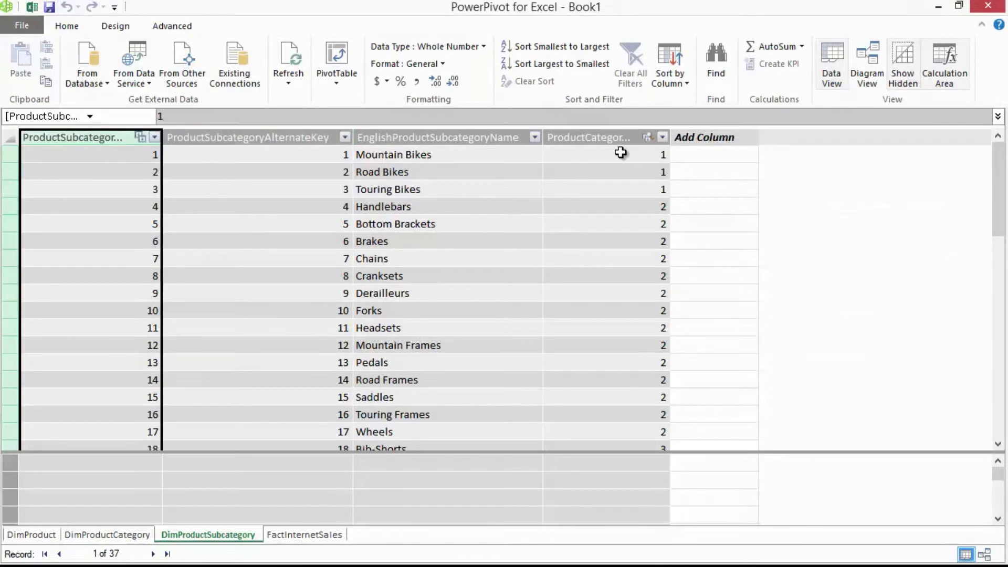
{"action": "right_click", "coordinate": [116, 143]}
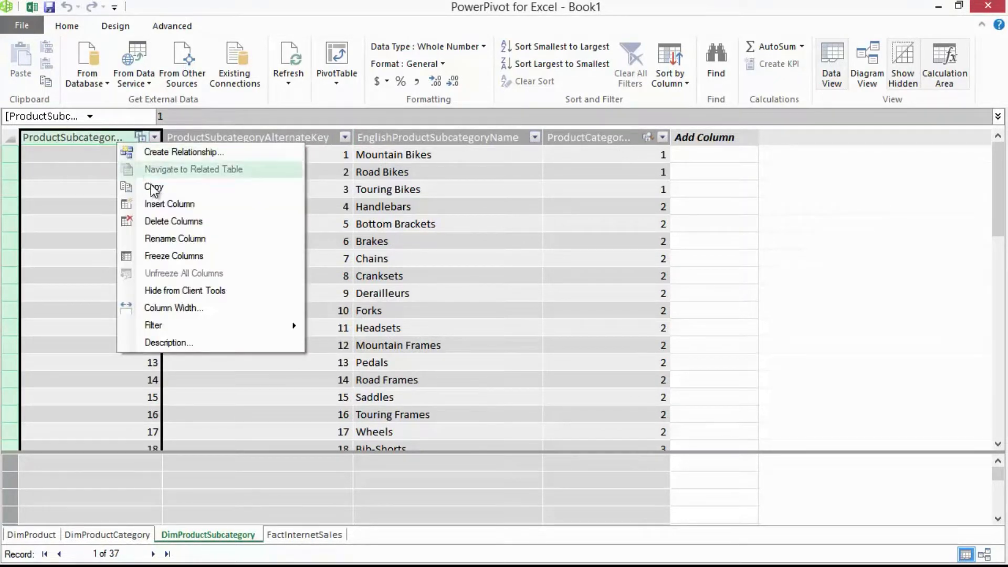
{"action": "left_click", "coordinate": [183, 288]}
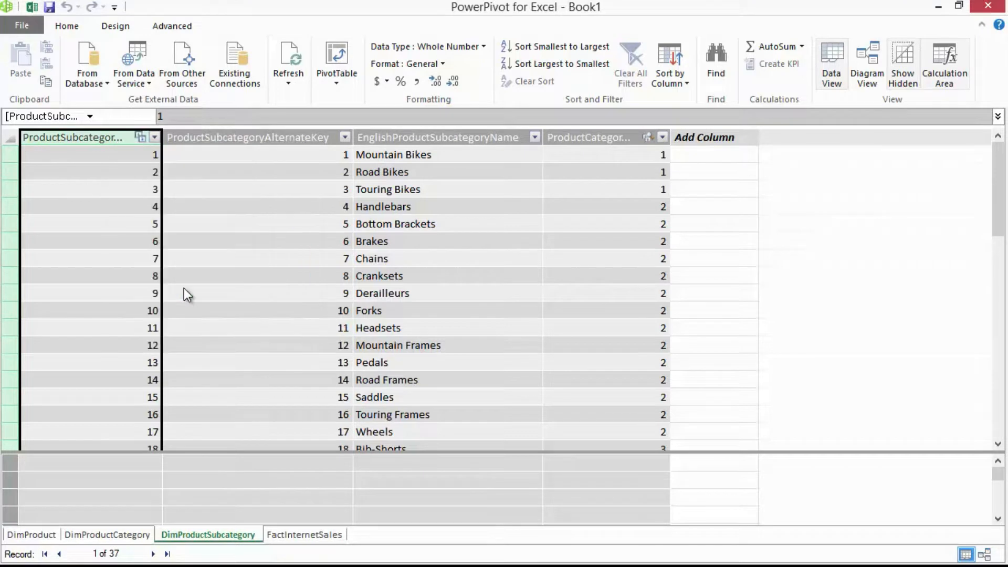
{"action": "left_click", "coordinate": [613, 140]}
{"action": "right_click", "coordinate": [611, 140]}
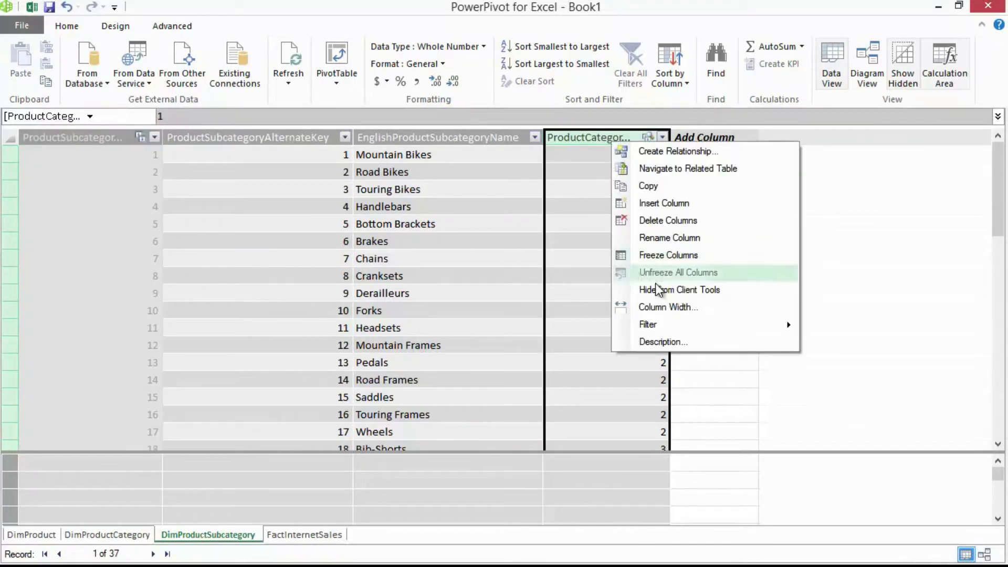
{"action": "left_click", "coordinate": [674, 294]}
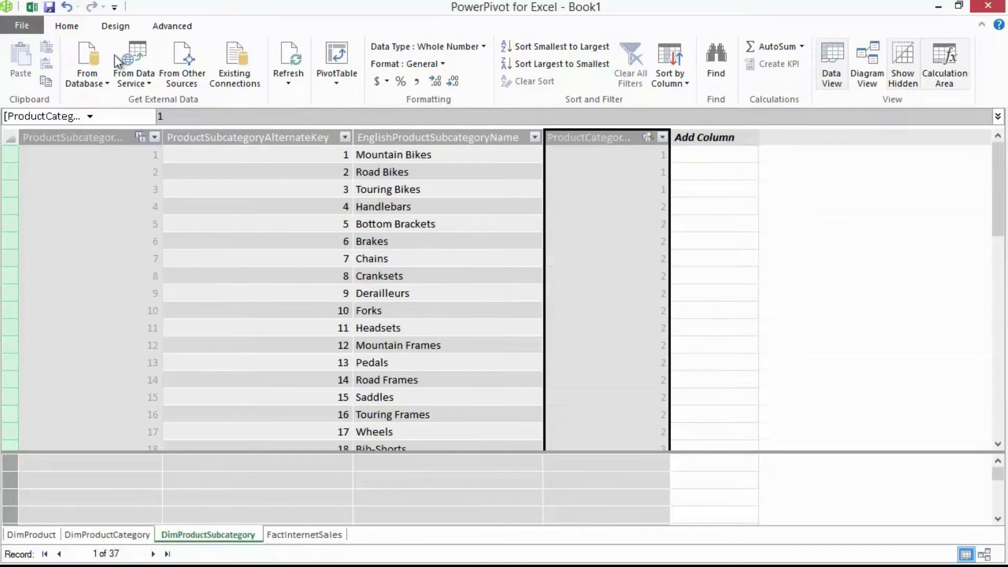
- Switch to Excel and check which DimProductSubcategory fields the PivotTable field list offers
{"action": "left_click", "coordinate": [30, 7]}
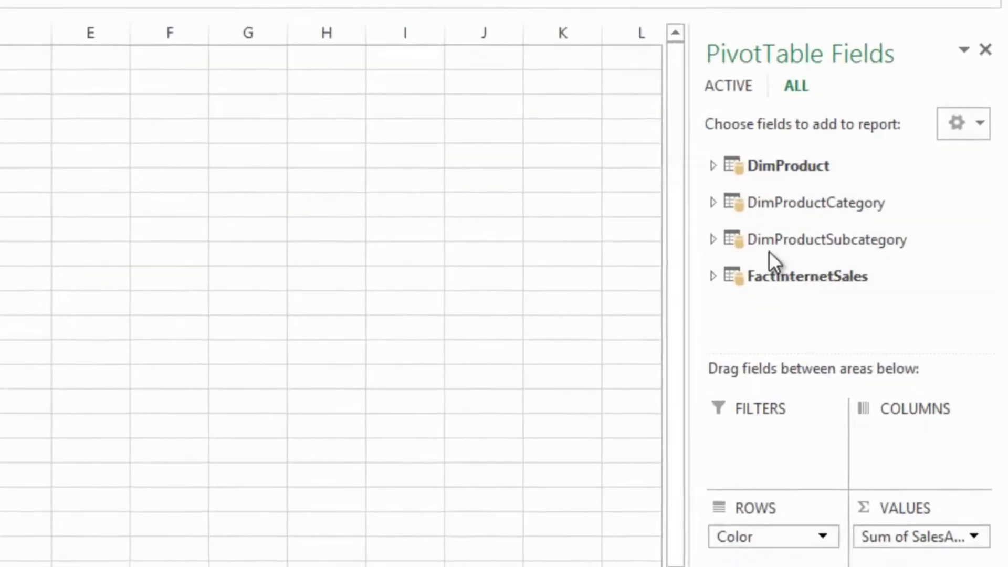
{"action": "left_click", "coordinate": [706, 237]}
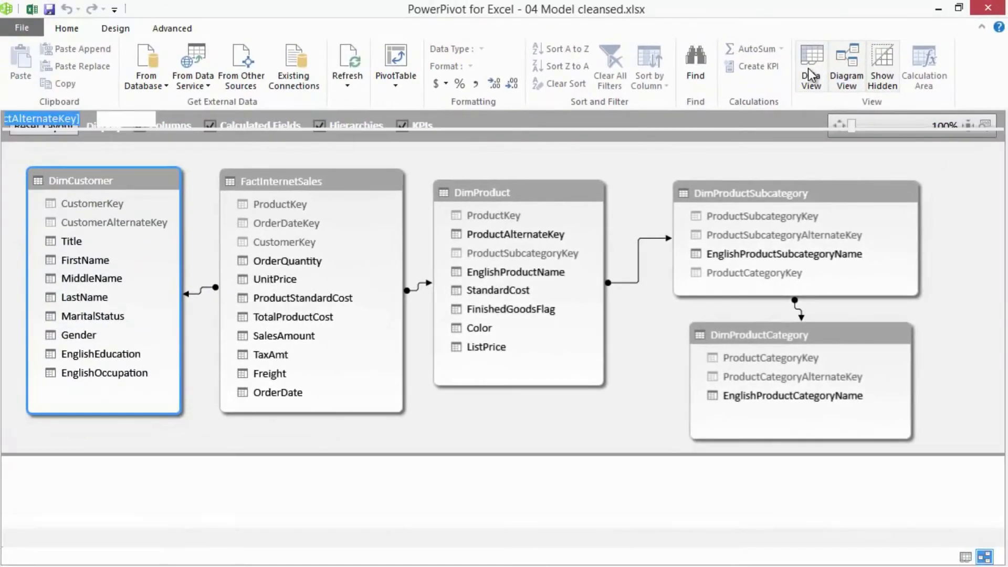
- Show the 04 Model cleansed.xlsx model in Data View and create a PivotTable from it in Excel
{"action": "left_click", "coordinate": [808, 69]}
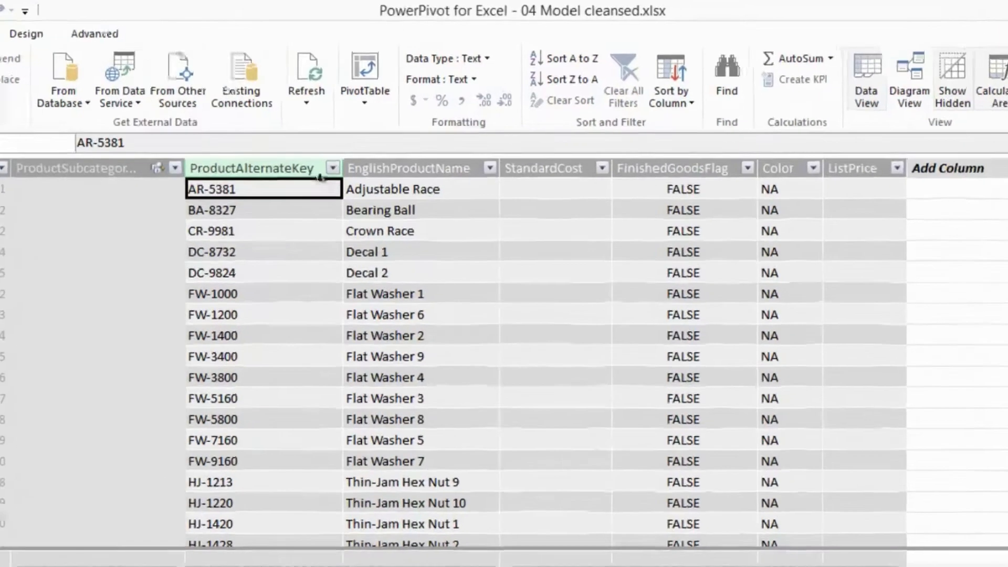
{"action": "left_click", "coordinate": [364, 101]}
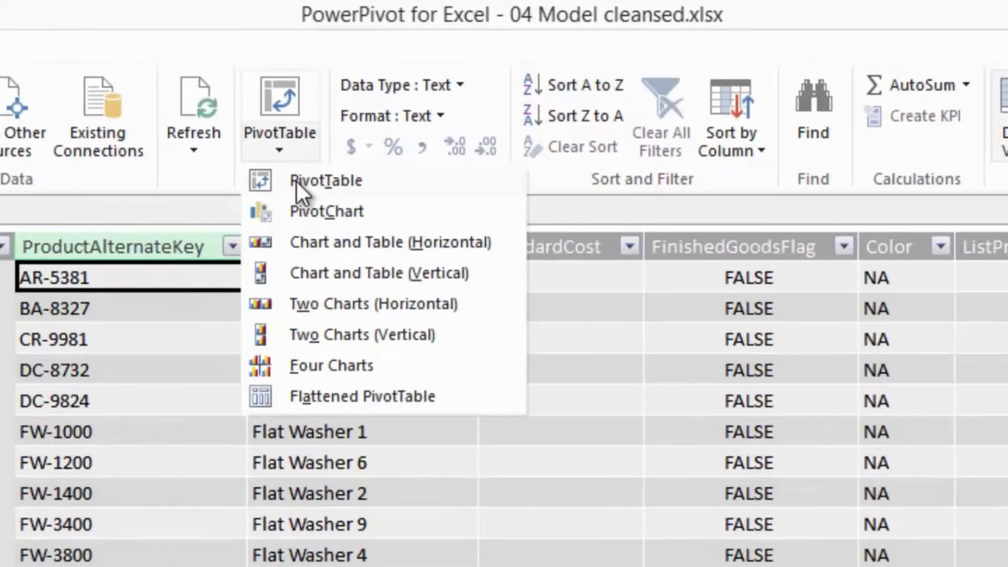
{"action": "left_click", "coordinate": [296, 181]}
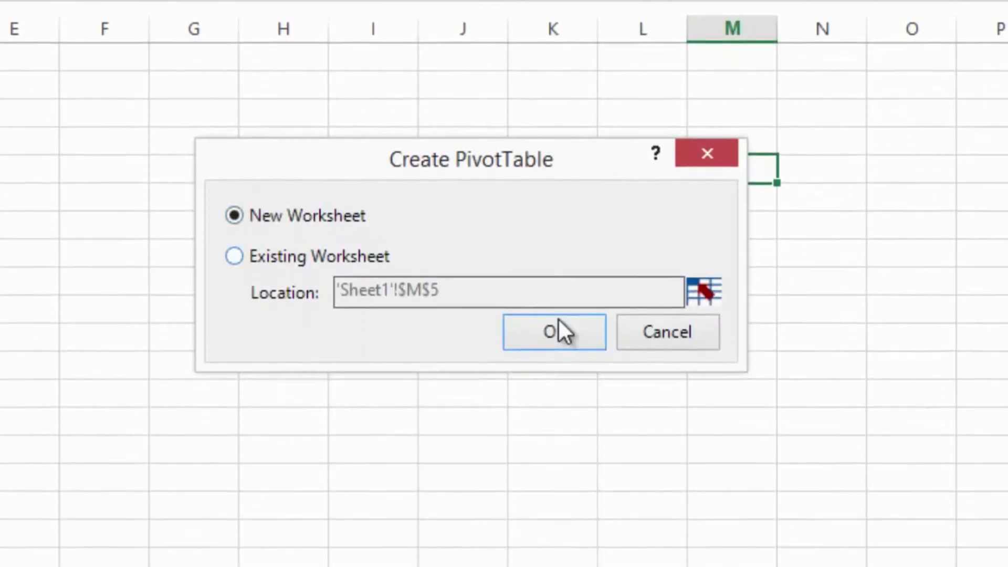
{"action": "left_click", "coordinate": [557, 321]}
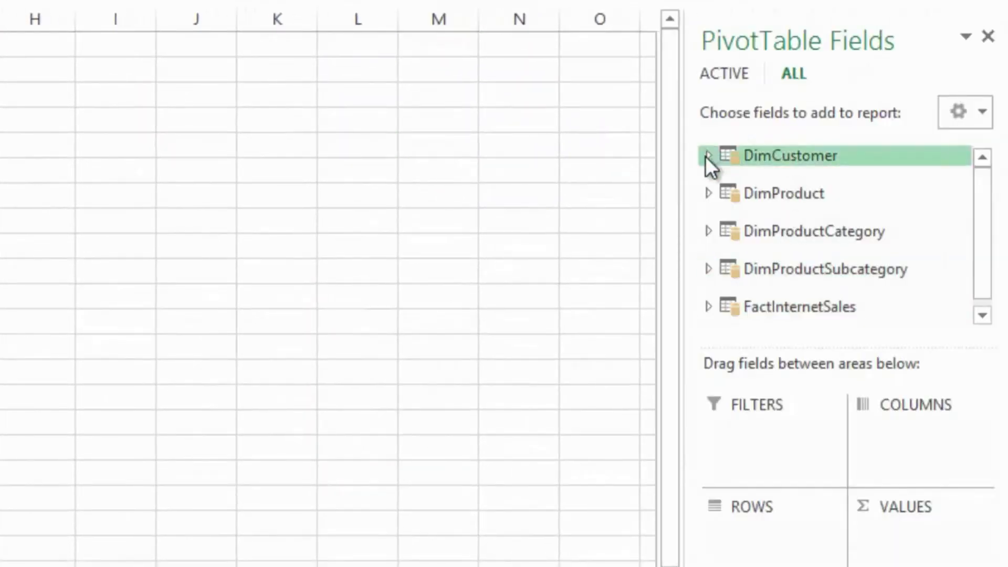
- Expand the DimProduct table in the PivotTable field list and review its fields
{"action": "left_click", "coordinate": [707, 194]}
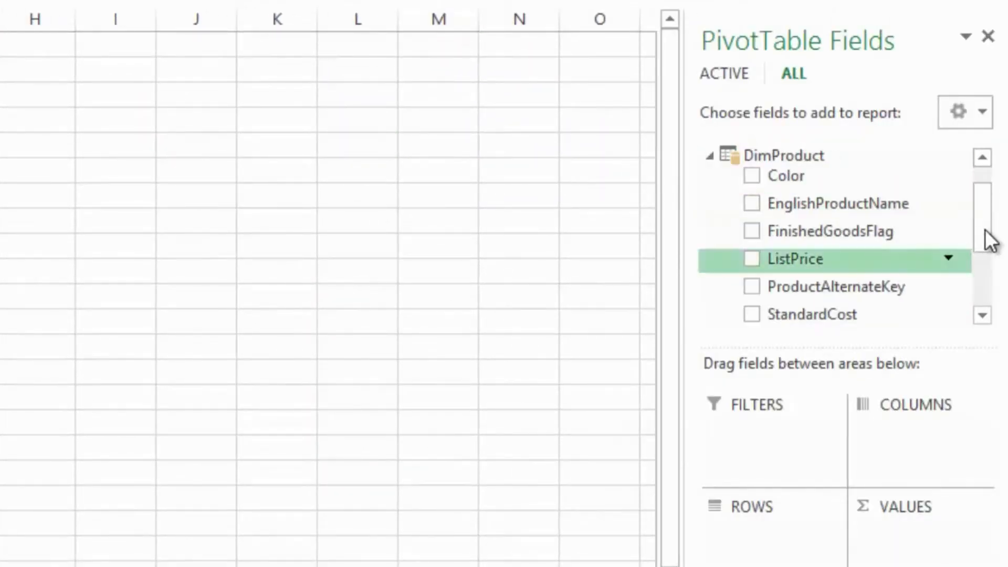
{"action": "scroll", "coordinate": [985, 246], "scroll_direction": "down", "scroll_amount": 2}
{"action": "scroll", "coordinate": [981, 229], "scroll_direction": "up", "scroll_amount": 2}
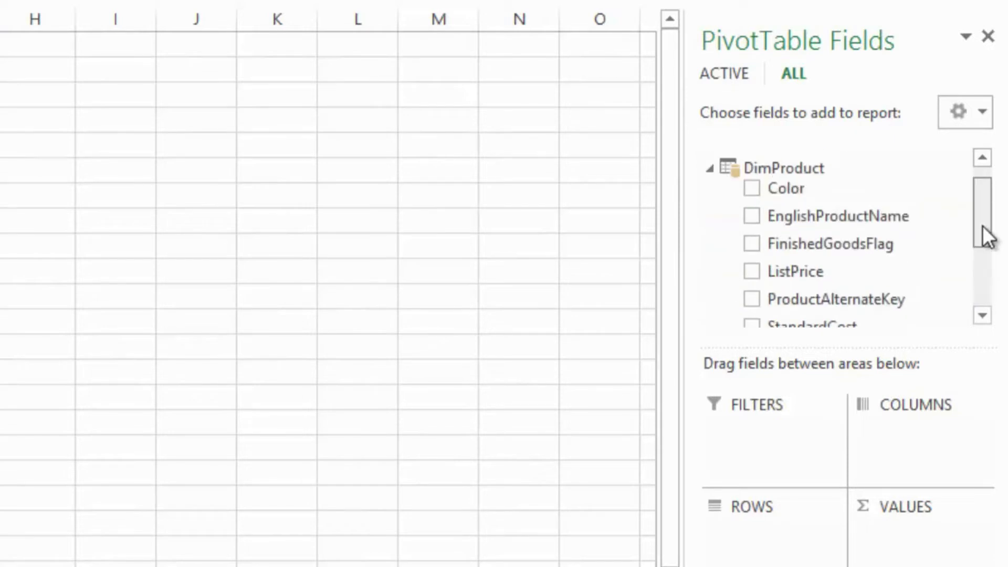
{"action": "left_click", "coordinate": [981, 316]}
{"action": "left_click", "coordinate": [981, 316]}
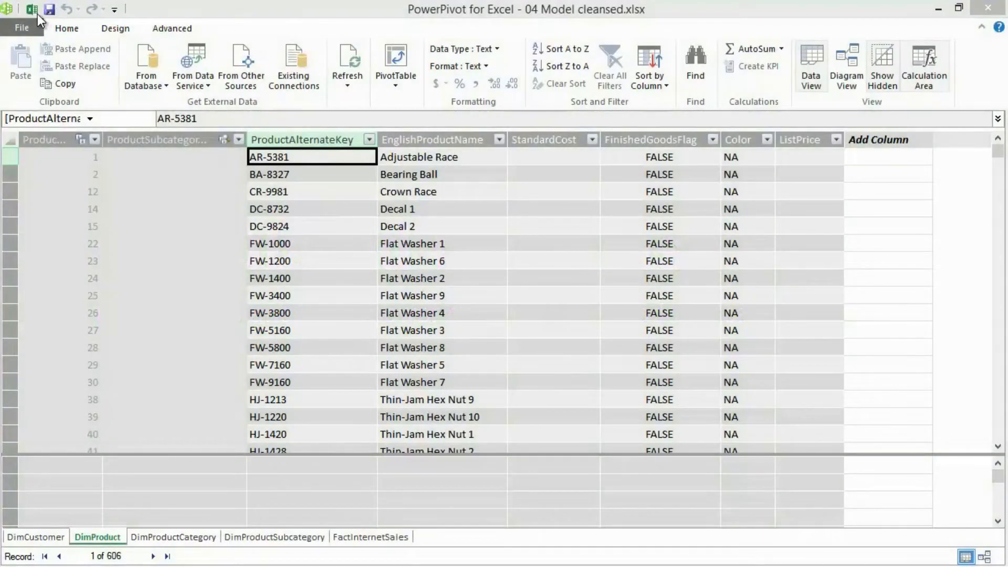
- Build the PivotTable with DimProduct's FinishedGoodsFlag in the rows and EnglishProductName in the values
{"action": "left_click", "coordinate": [37, 13]}
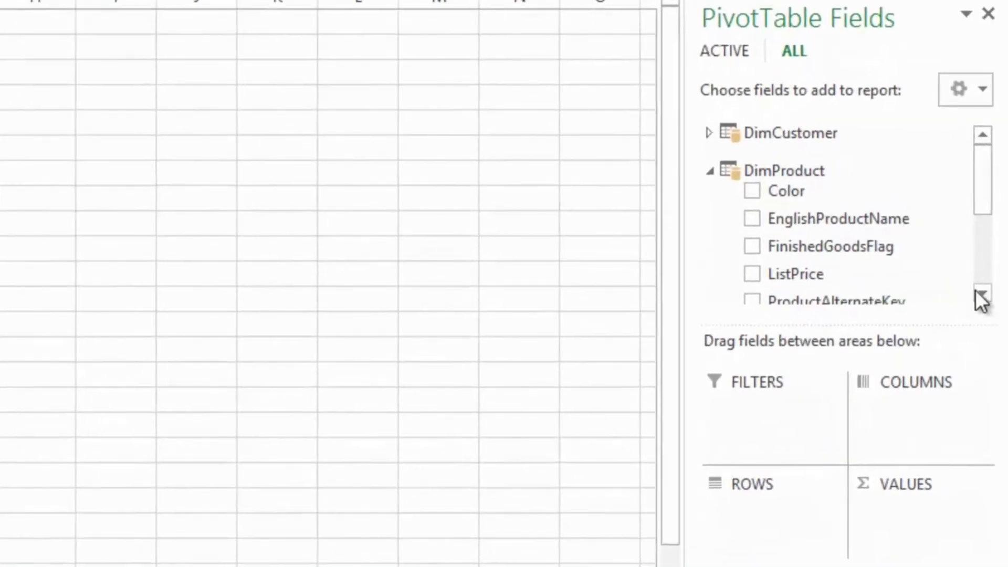
{"action": "left_click", "coordinate": [980, 293]}
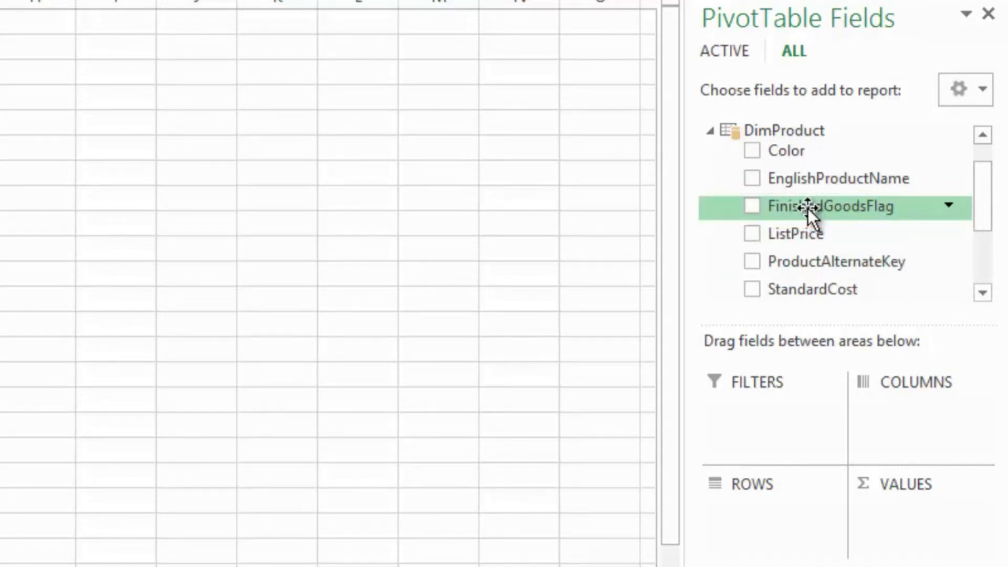
{"action": "left_click_drag", "start_coordinate": [807, 208], "coordinate": [782, 551]}
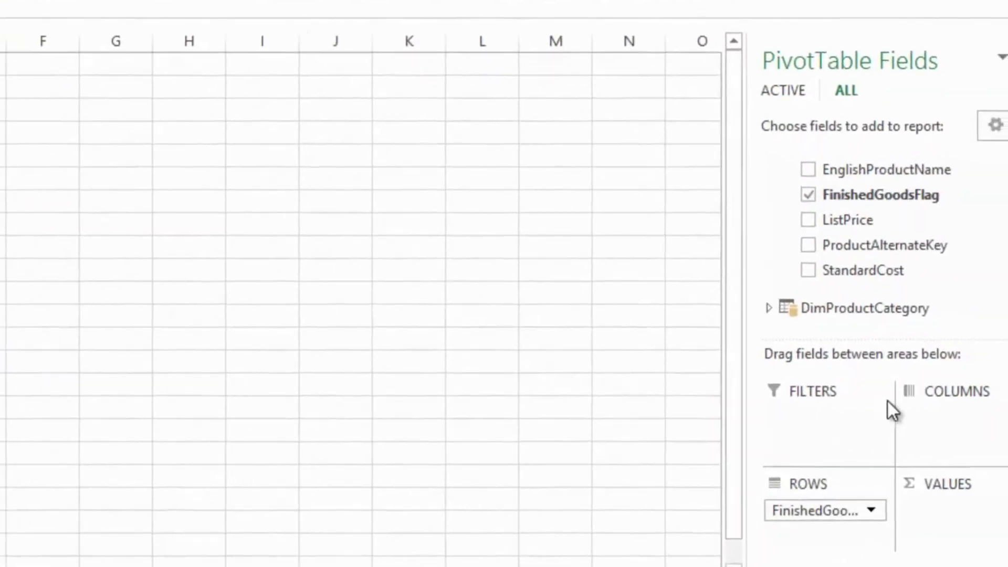
{"action": "left_click_drag", "start_coordinate": [993, 244], "coordinate": [993, 229]}
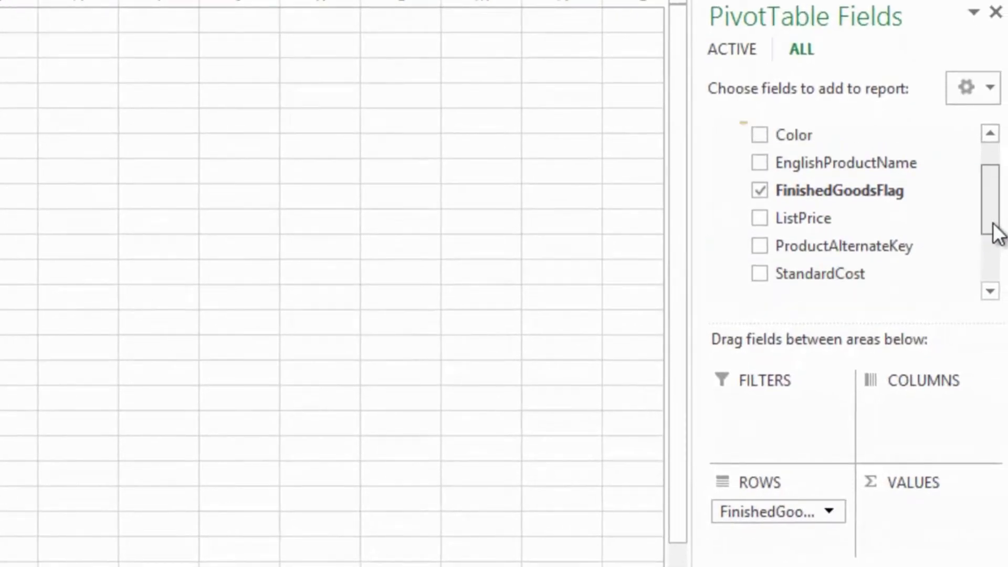
{"action": "left_click_drag", "start_coordinate": [832, 160], "coordinate": [921, 513]}
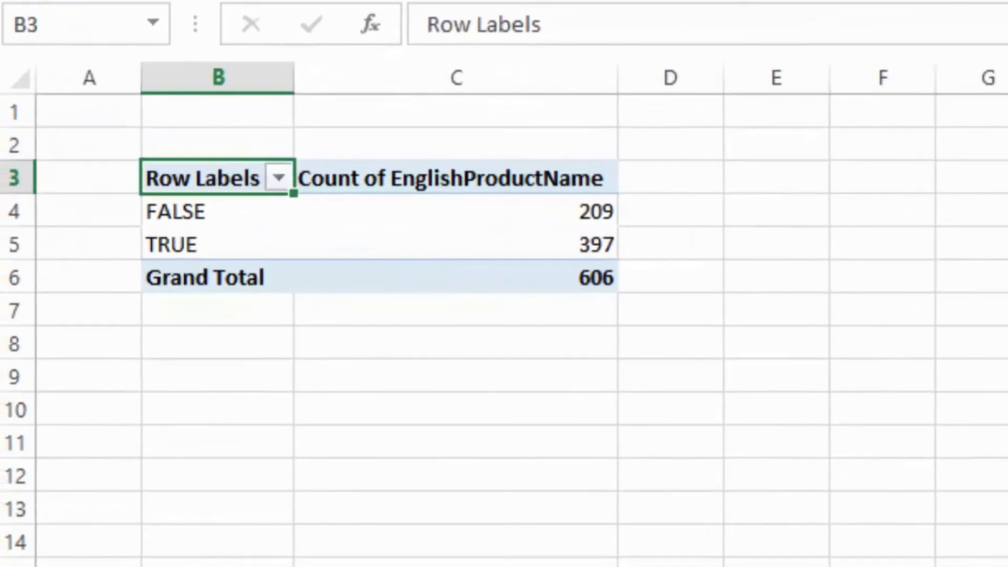
{"action": "left_click", "coordinate": [775, 416]}
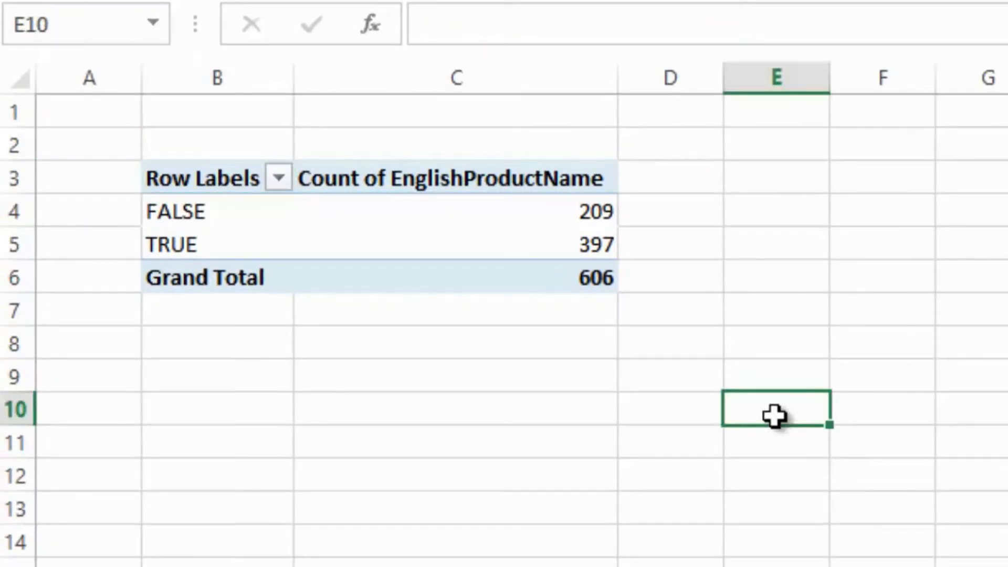
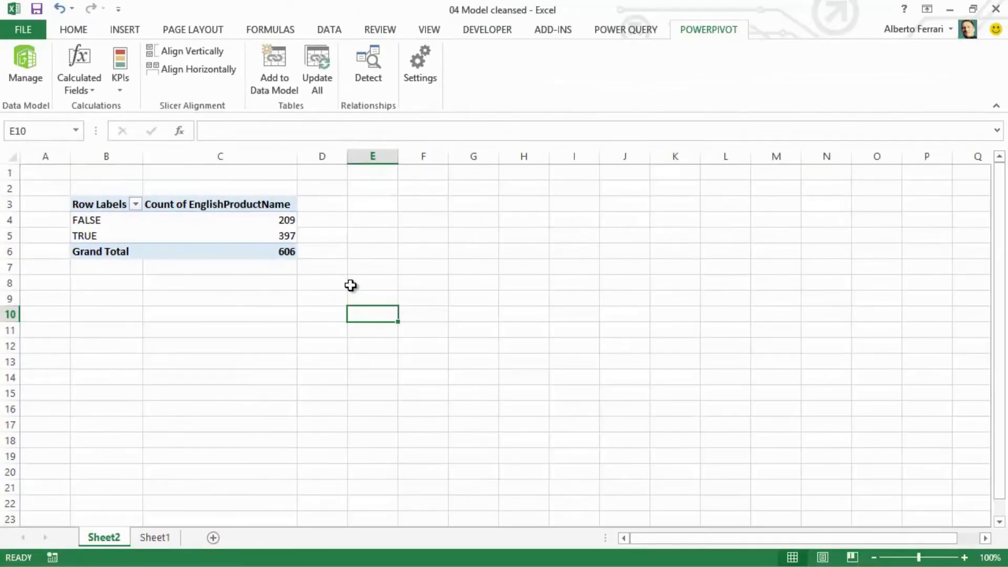
- In the PowerPivot DimProduct table, add a calculated column =IF([FinishedGoodsFlag] = TRUE, "FINISHED GOOD", "NOT FINISHED GOOD" )
{"action": "left_click", "coordinate": [36, 65]}
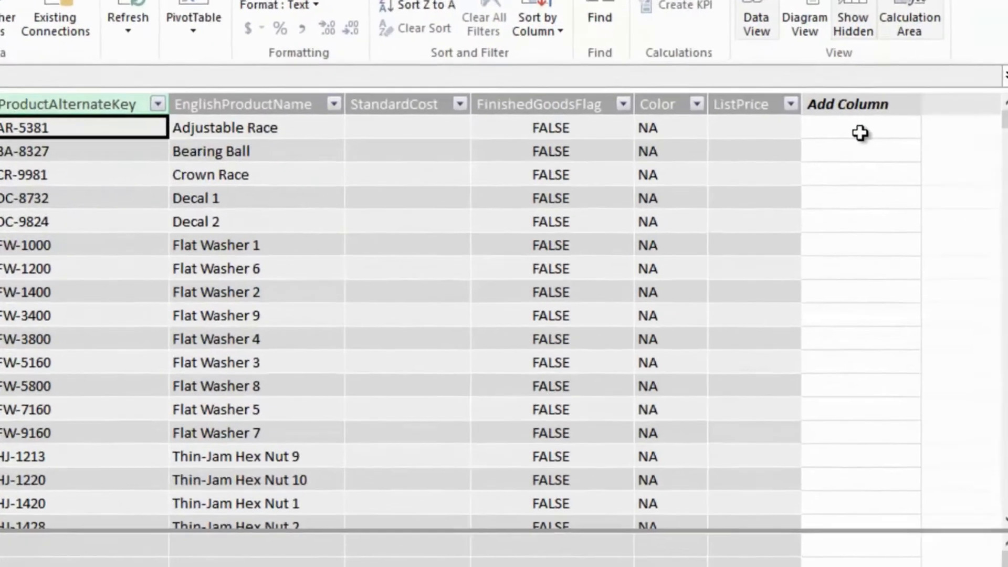
{"action": "left_click", "coordinate": [889, 160]}
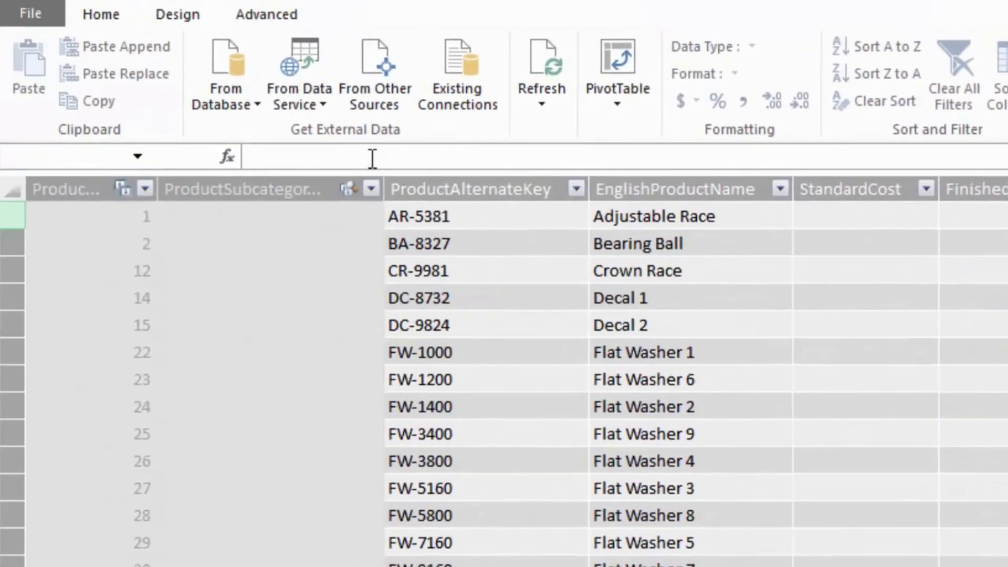
{"action": "left_click", "coordinate": [372, 158]}
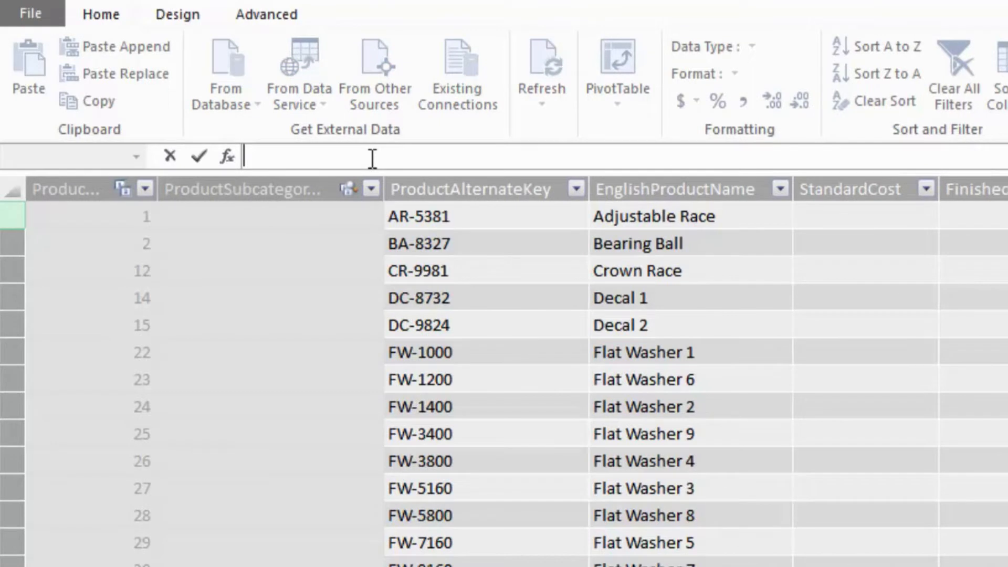
{"action": "type", "text": "="}
{"action": "type", "text": "IF"}
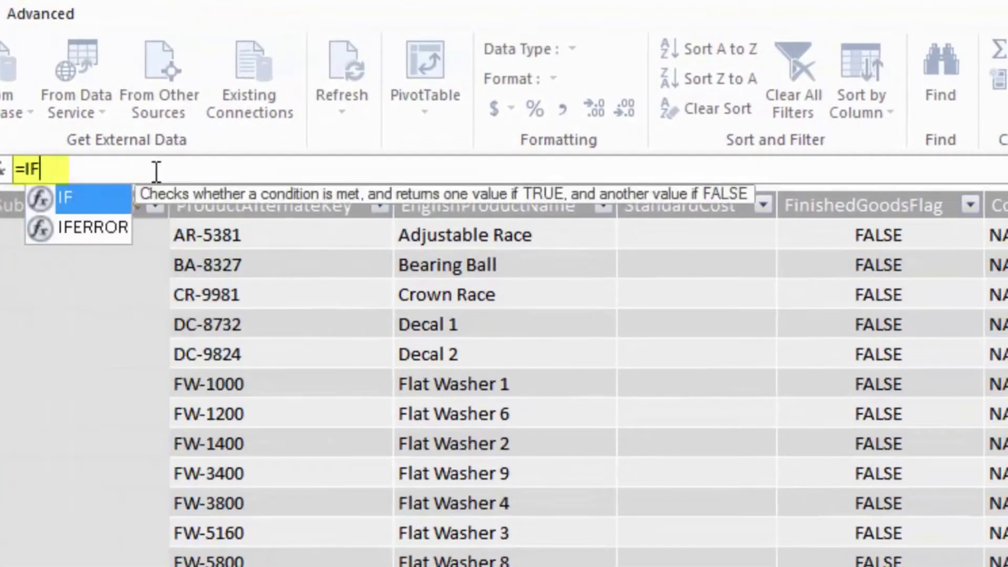
{"action": "type", "text": "("}
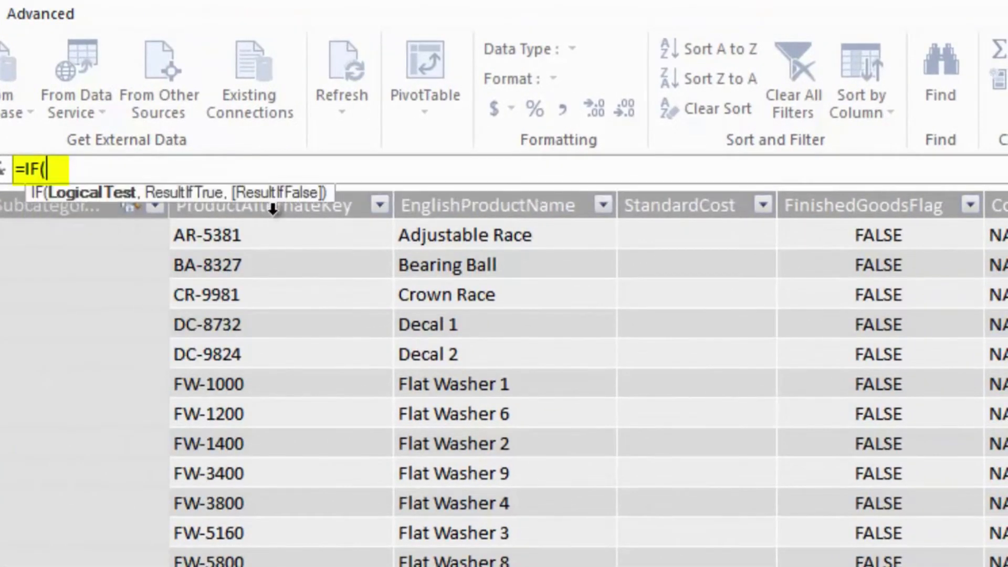
{"action": "left_click", "coordinate": [803, 233]}
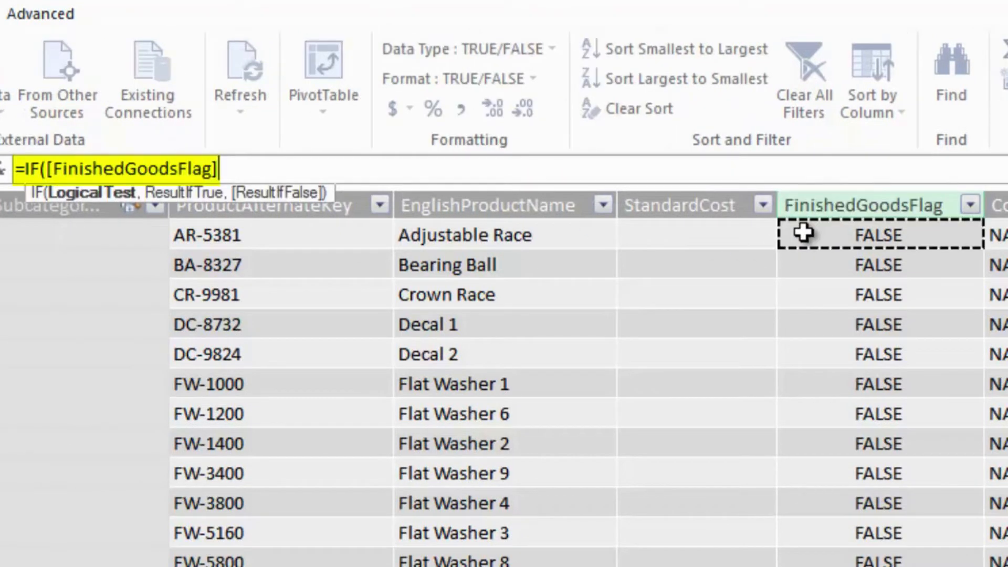
{"action": "type", "text": "= TRUE"}
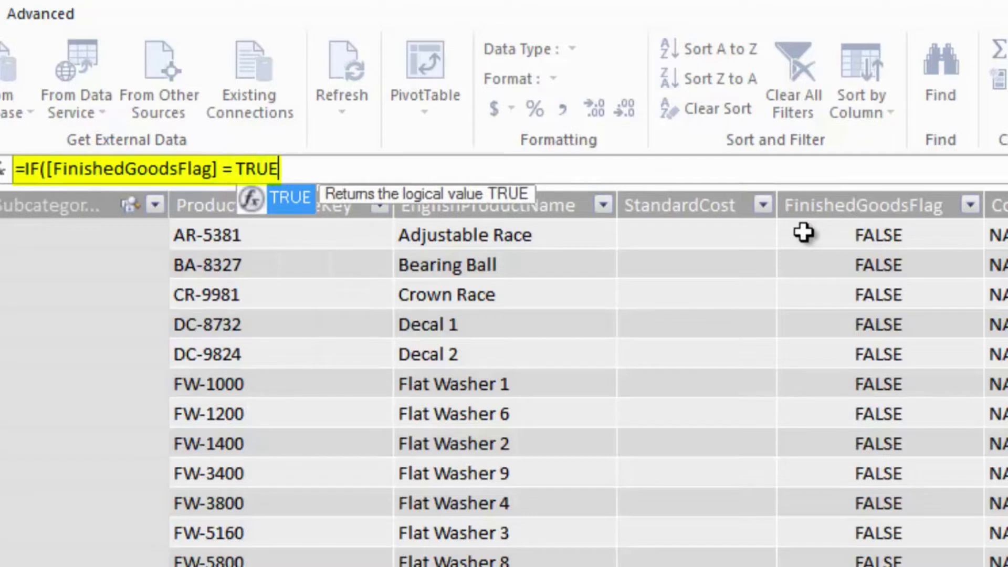
{"action": "type", "text": ", \"FINISHED GOOD\", \"NOT FINISHED GOOD\" )"}
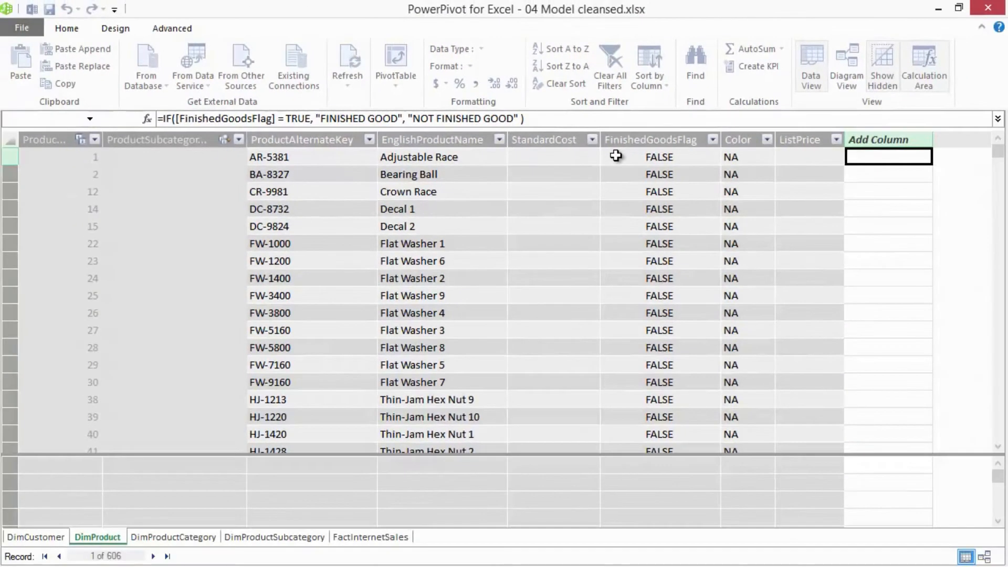
{"action": "key", "text": "Return"}
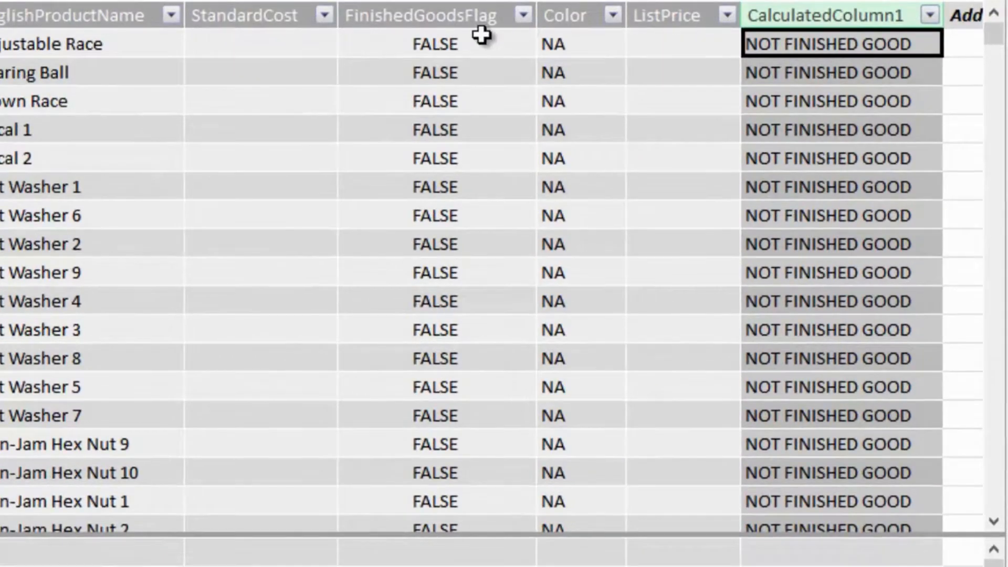
- Rename the new calculated column in DimProduct as FinishedGoodDescription
{"action": "left_click_drag", "start_coordinate": [985, 31], "coordinate": [955, 5]}
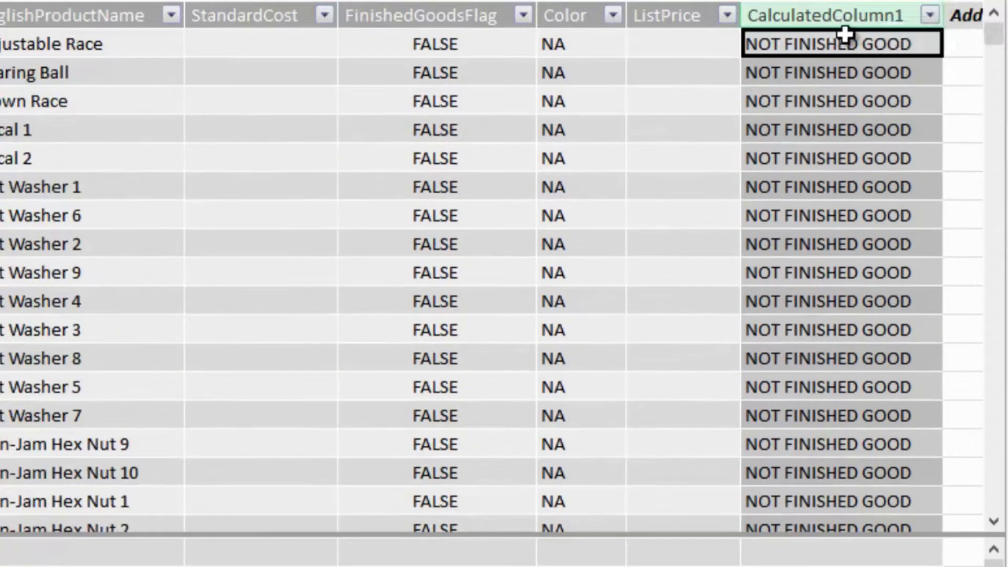
{"action": "right_click", "coordinate": [838, 23]}
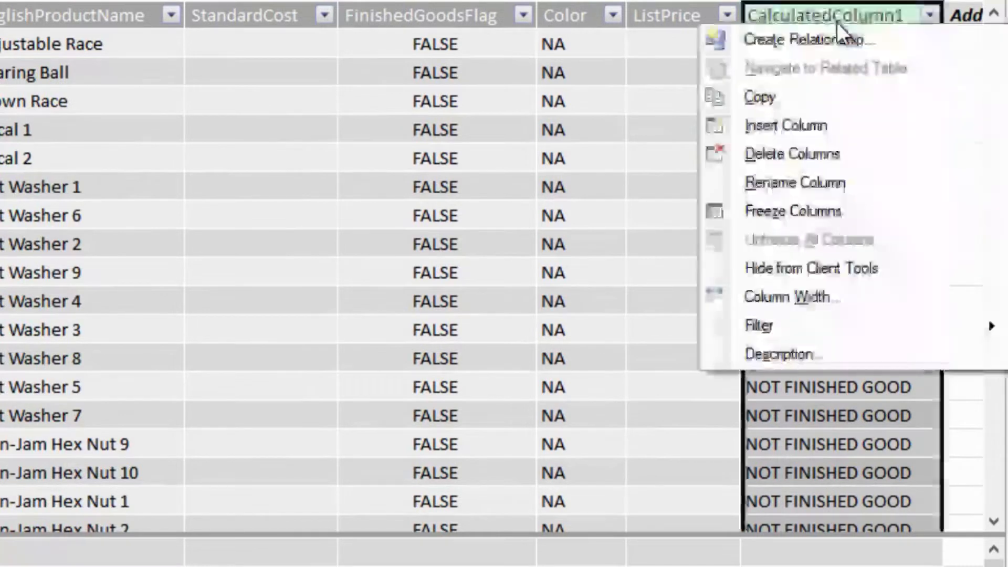
{"action": "left_click", "coordinate": [798, 185]}
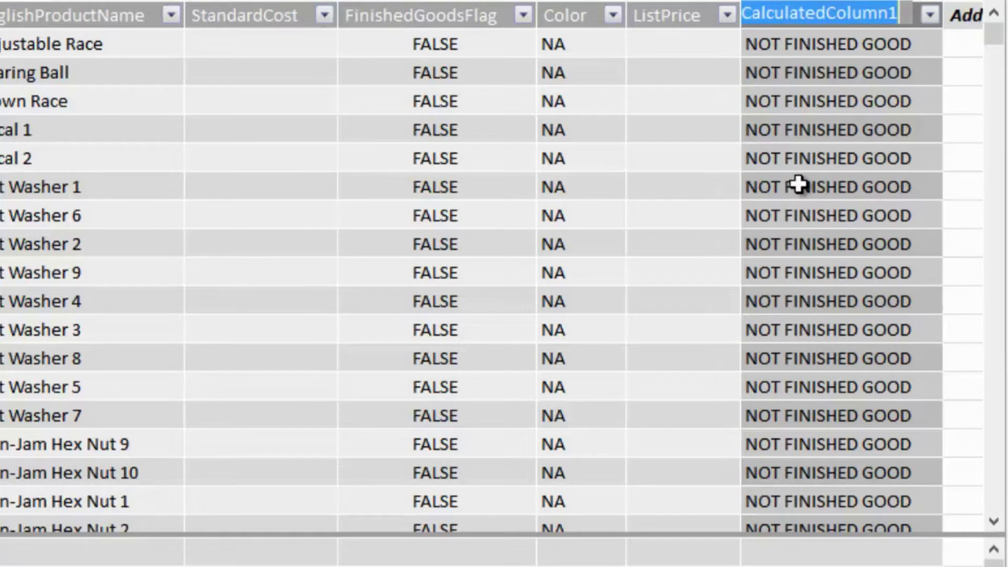
{"action": "type", "text": "Finished"}
{"action": "type", "text": "GoodDesc"}
{"action": "type", "text": "ription"}
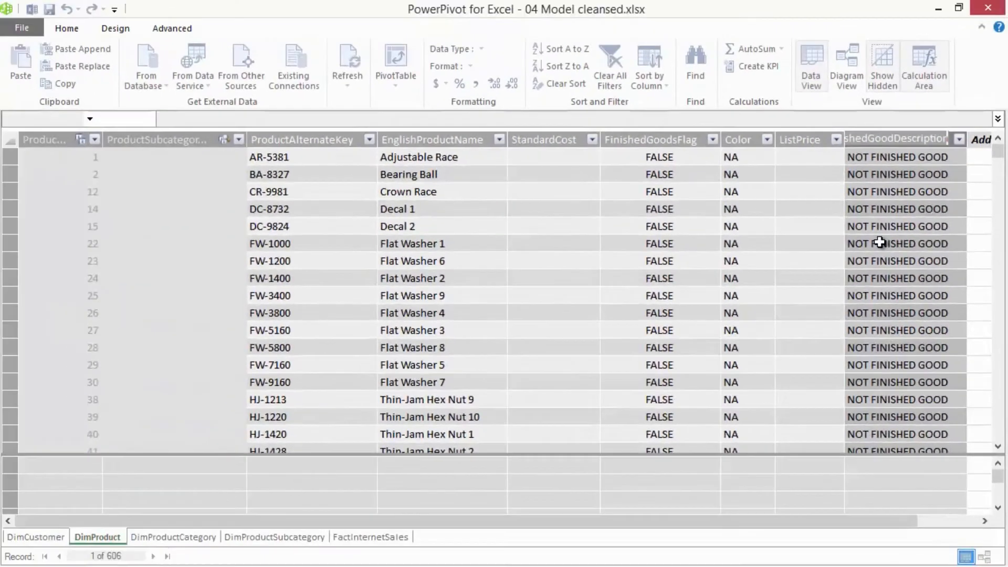
{"action": "key", "text": "Return"}
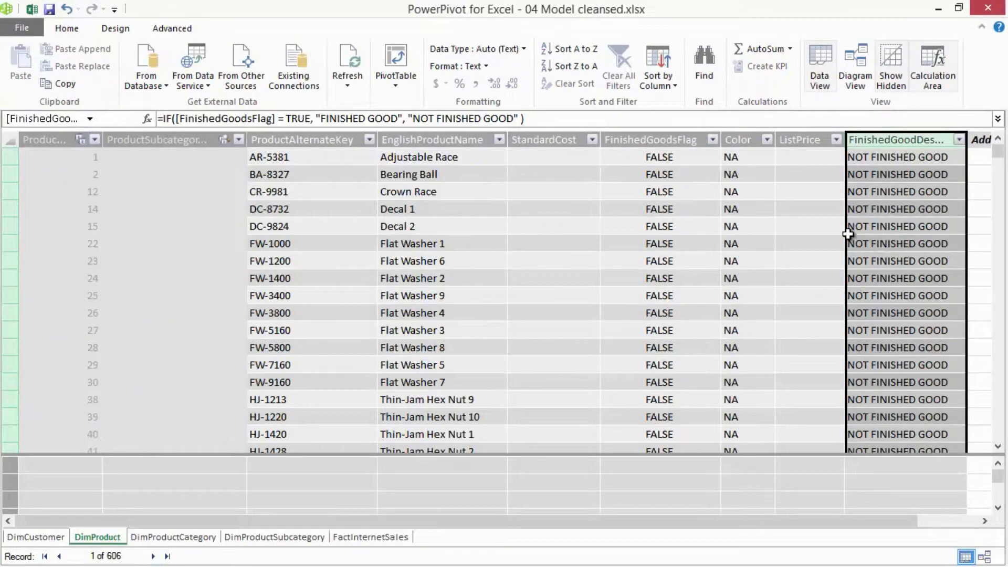
- Hide DimProduct's FinishedGoodsFlag column from client tools
{"action": "left_click", "coordinate": [667, 154]}
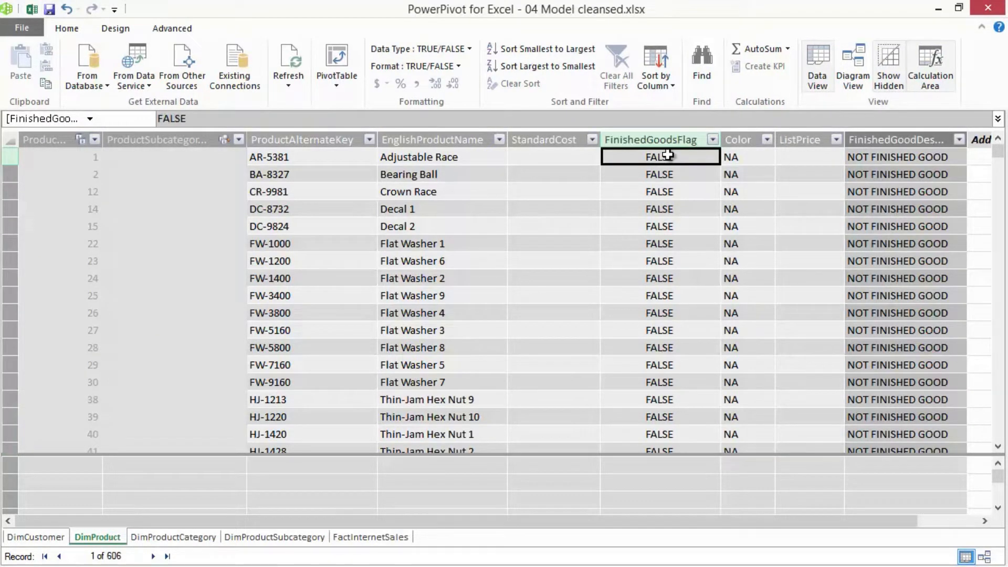
{"action": "left_click", "coordinate": [666, 139]}
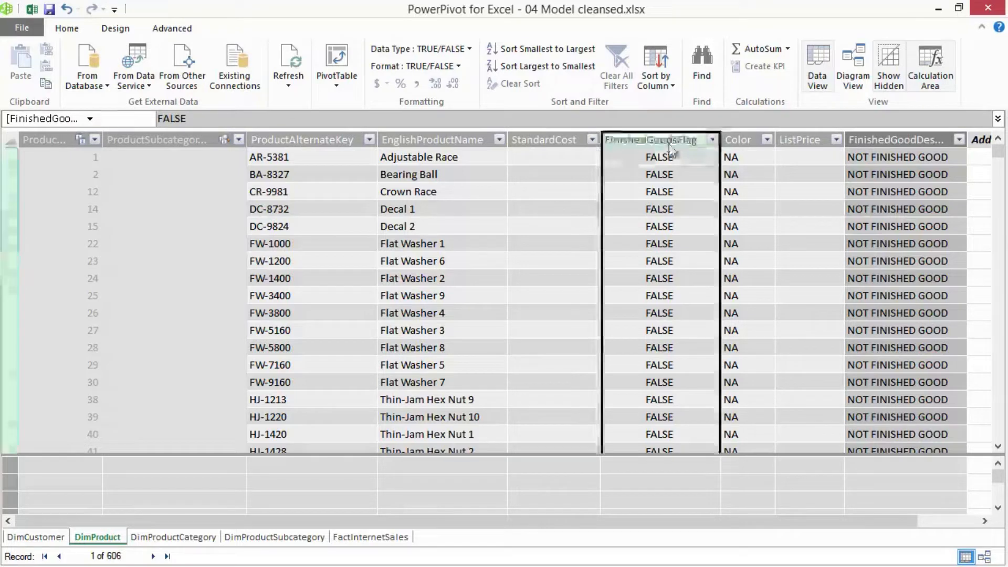
{"action": "right_click", "coordinate": [669, 144]}
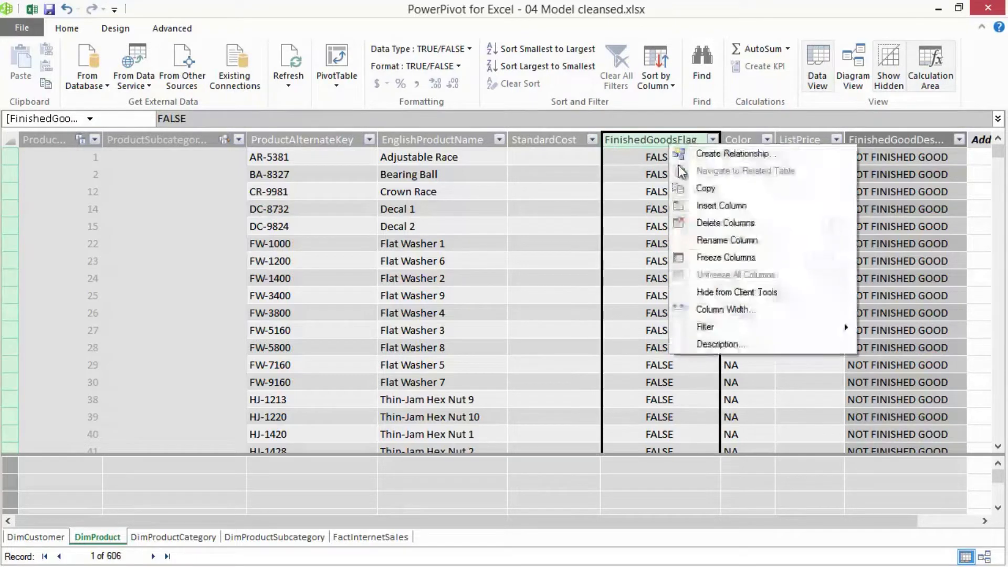
{"action": "left_click", "coordinate": [732, 293]}
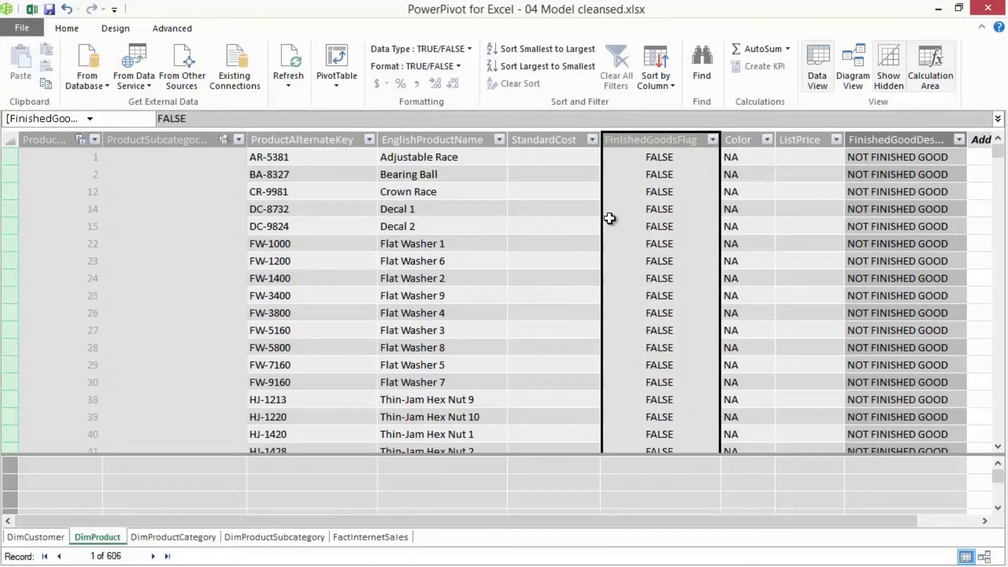
- Switch to Excel and replace FinishedGoodsFlag with FinishedGoodDescription in the rows of the Sheet2 PivotTable
{"action": "left_click", "coordinate": [33, 10]}
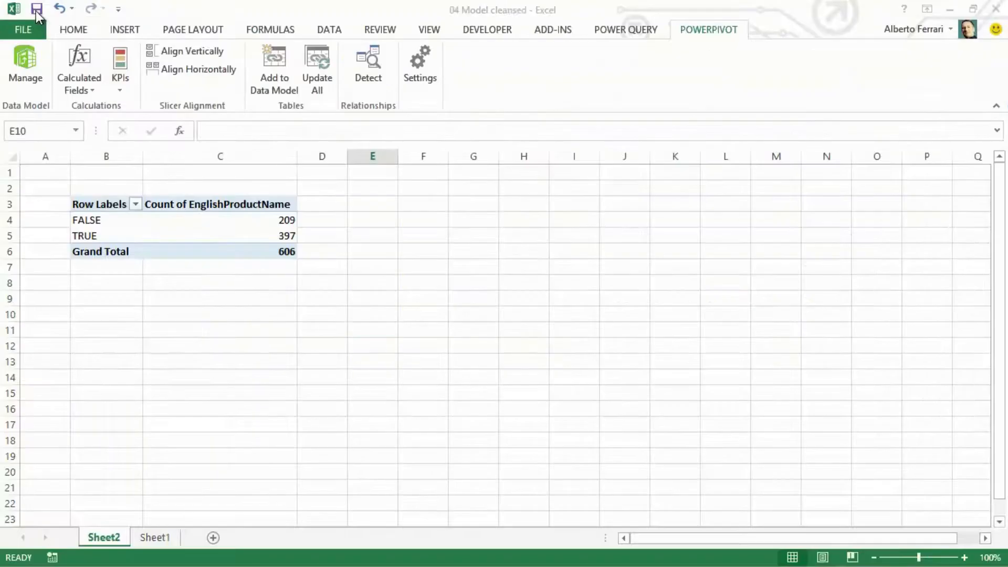
{"action": "left_click", "coordinate": [198, 231]}
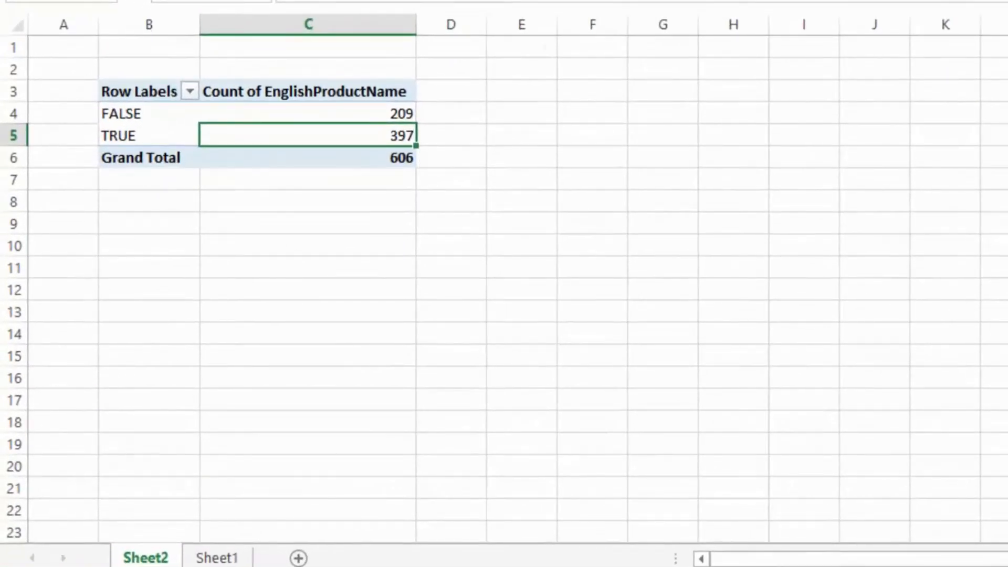
{"action": "left_click", "coordinate": [985, 271]}
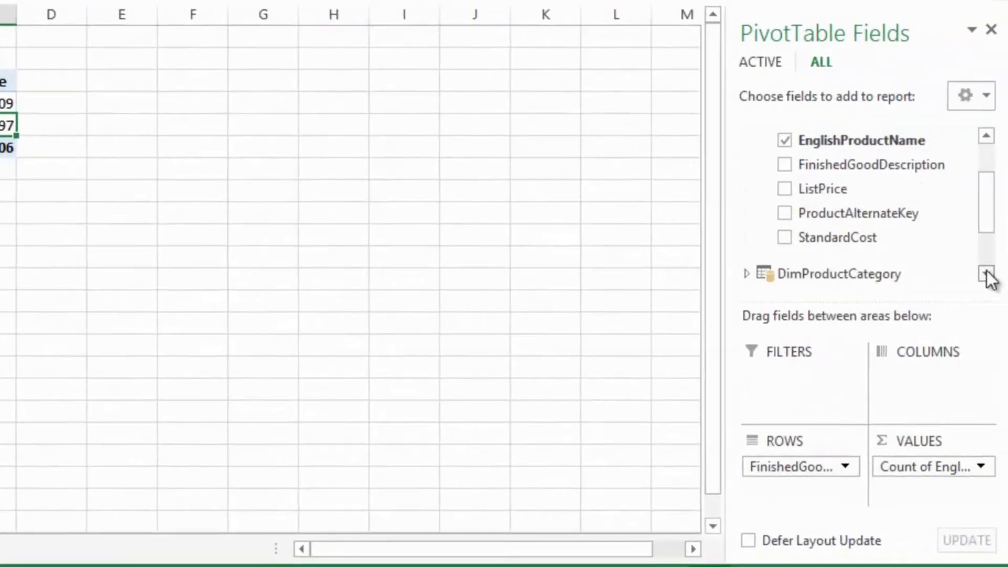
{"action": "left_click", "coordinate": [985, 271]}
{"action": "left_click_drag", "start_coordinate": [990, 231], "coordinate": [985, 208]}
{"action": "left_click_drag", "start_coordinate": [832, 460], "coordinate": [929, 241]}
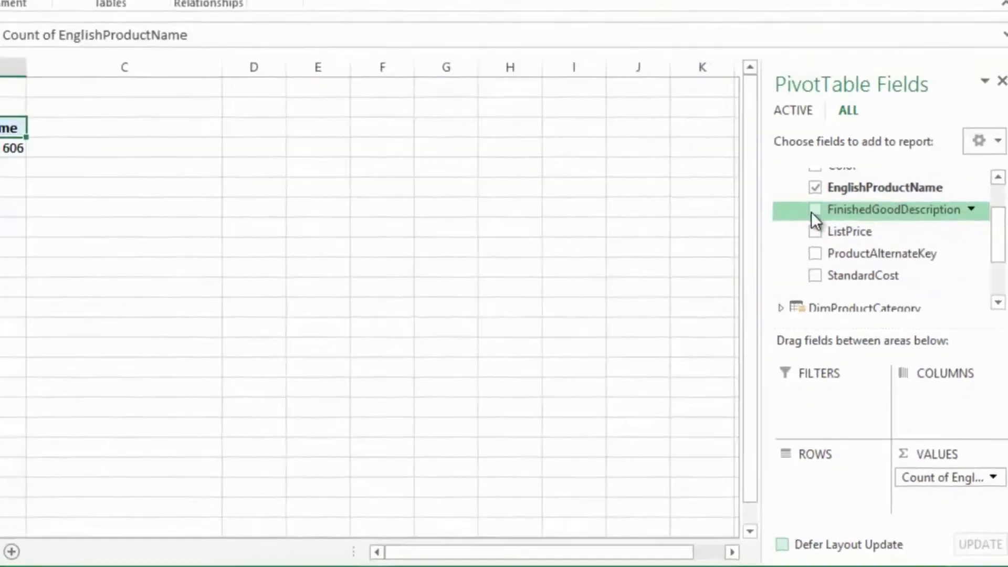
{"action": "left_click", "coordinate": [812, 211]}
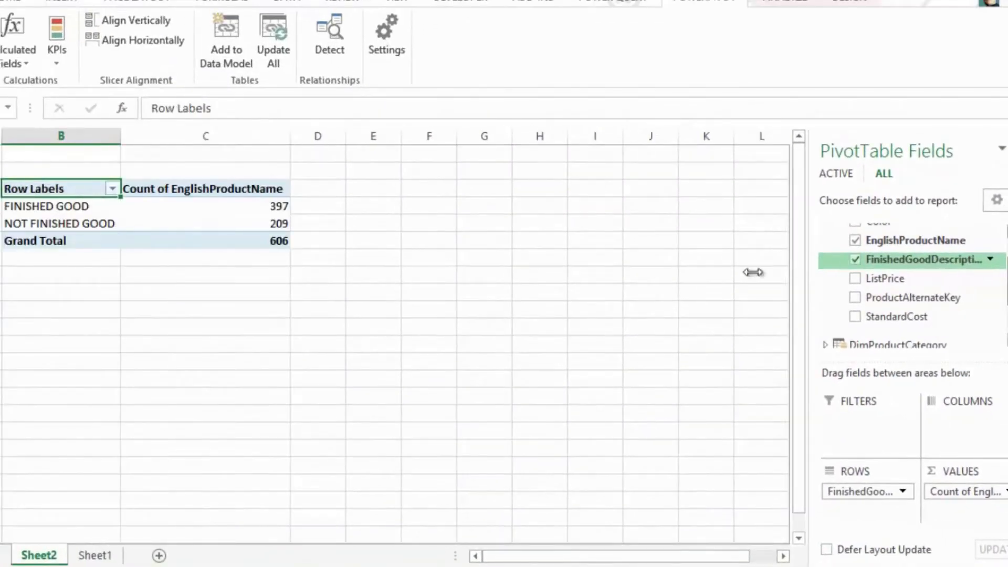
{"action": "left_click", "coordinate": [352, 314]}
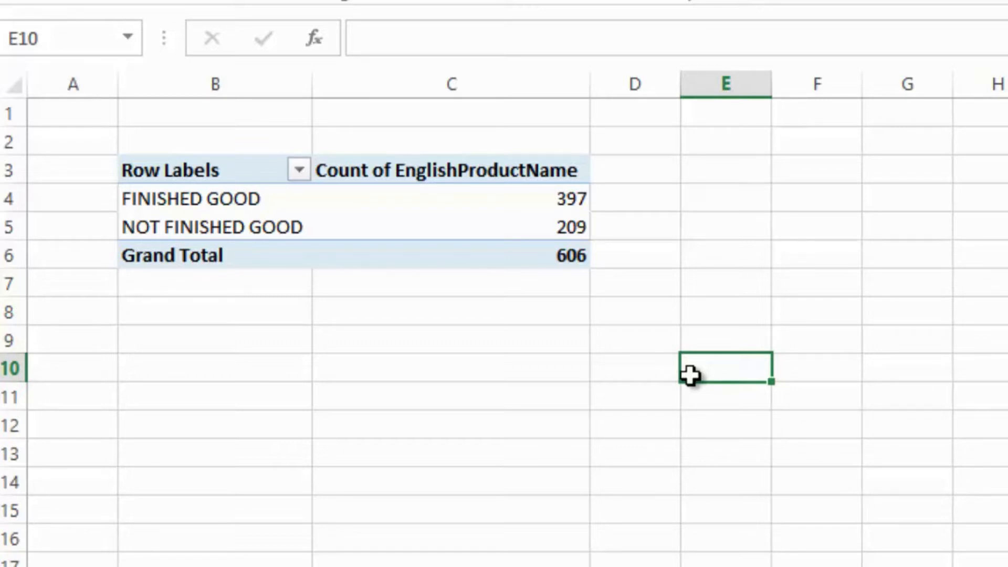
- Remove FinishedGoodDescription and EnglishProductName from the PivotTable to empty it
{"action": "left_click", "coordinate": [564, 259]}
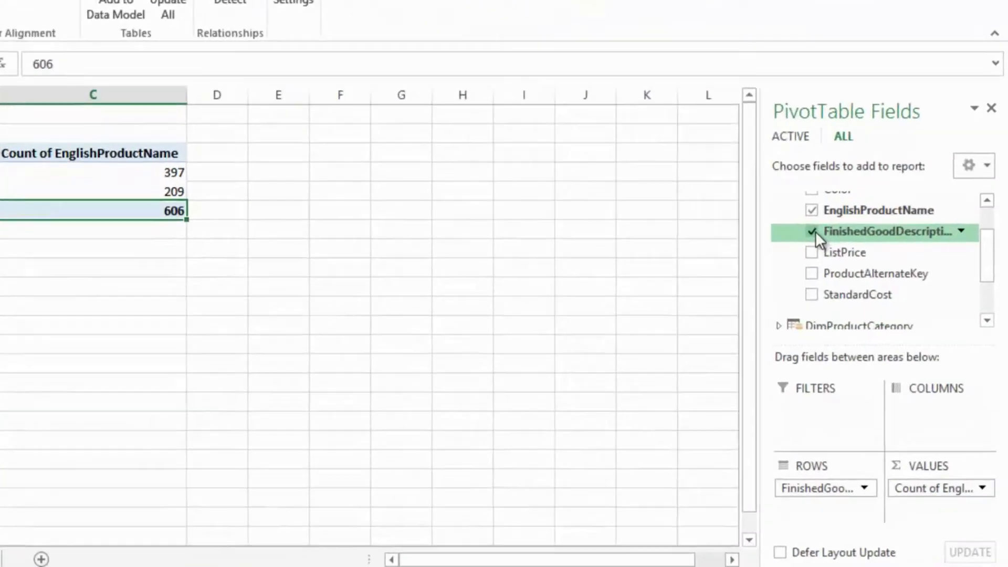
{"action": "left_click", "coordinate": [812, 232]}
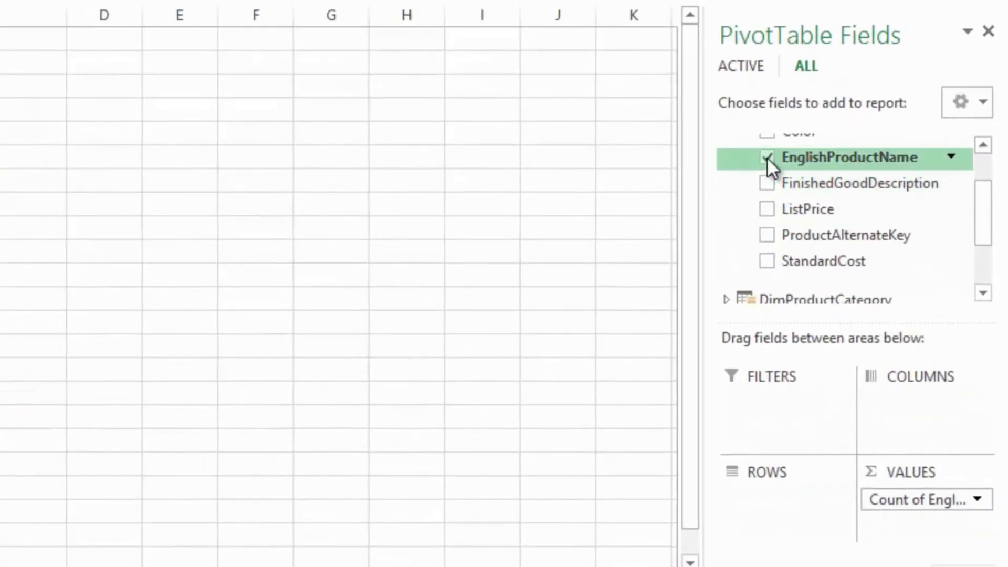
{"action": "left_click", "coordinate": [766, 156]}
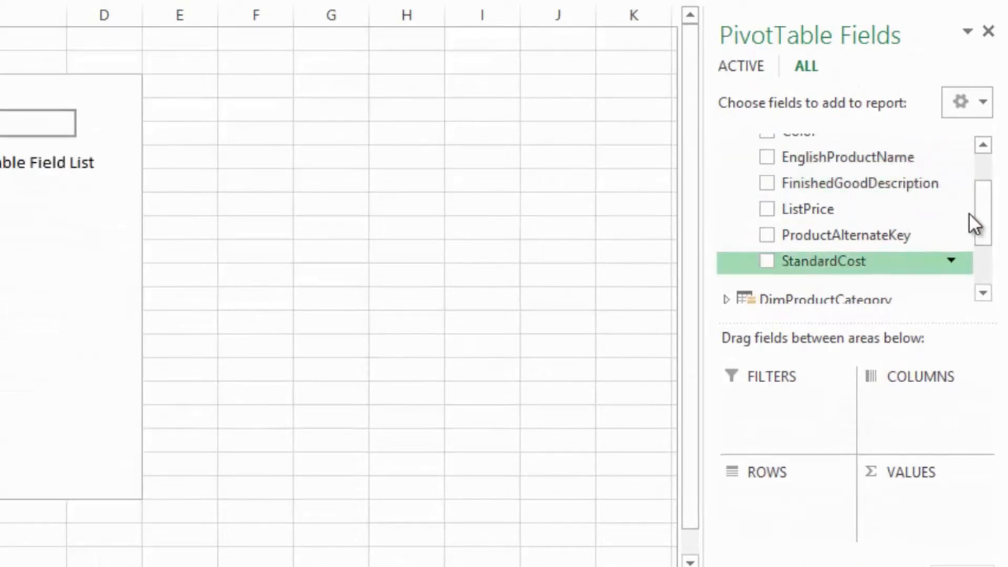
- Build the PivotTable from FactInternetSales with SalesAmount in the values and OrderDate in the rows
{"action": "left_click_drag", "start_coordinate": [986, 213], "coordinate": [978, 255]}
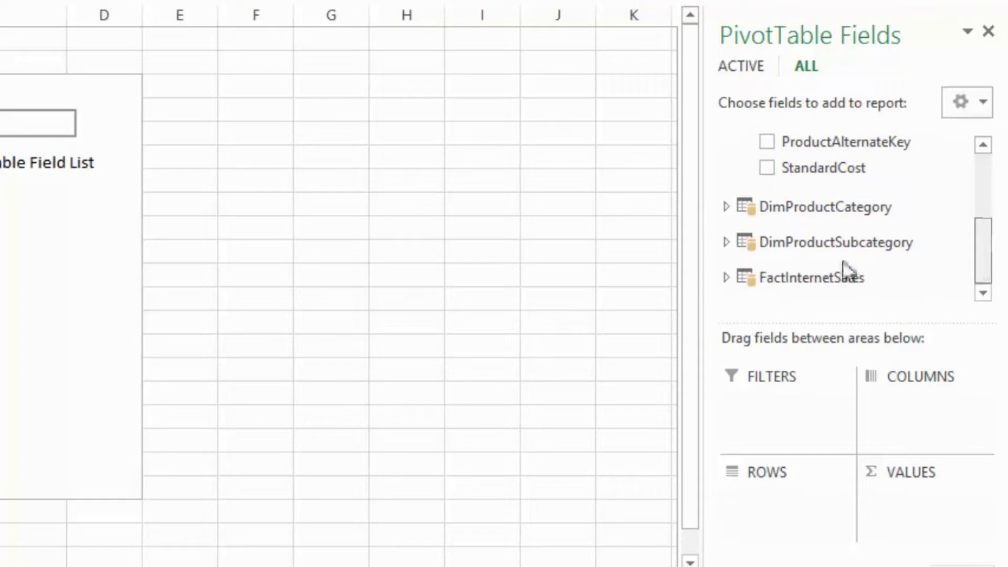
{"action": "left_click", "coordinate": [726, 277]}
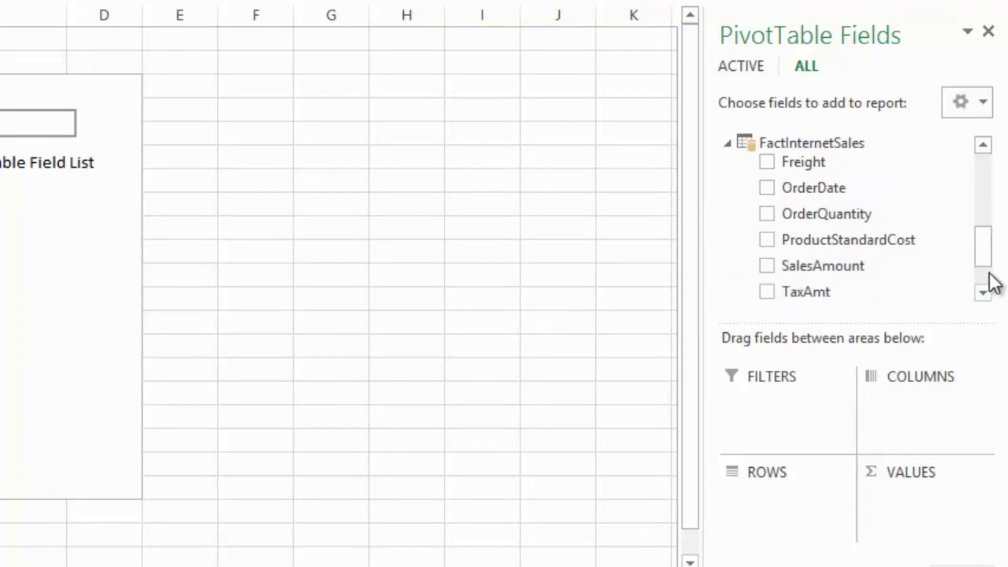
{"action": "left_click_drag", "start_coordinate": [992, 265], "coordinate": [994, 288]}
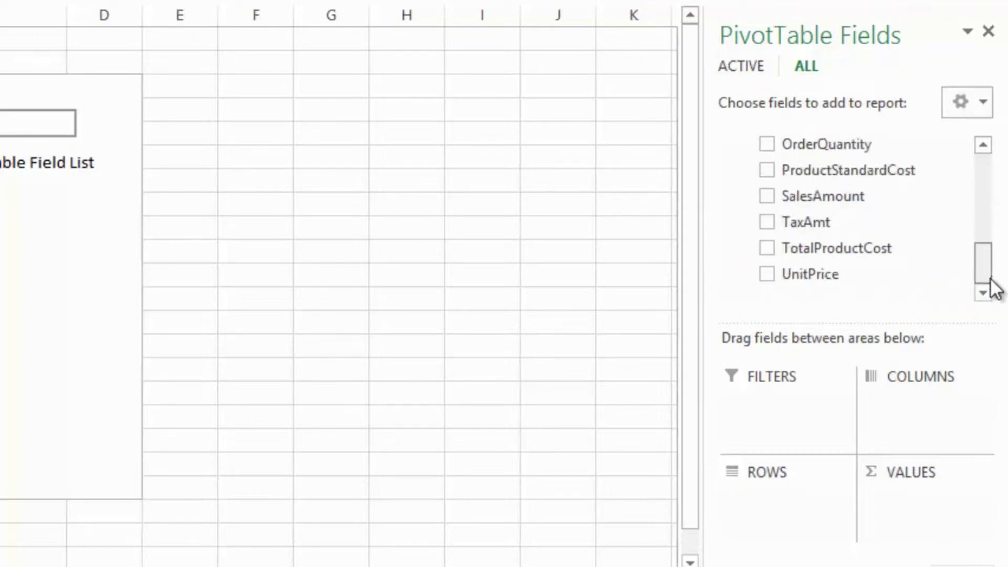
{"action": "left_click_drag", "start_coordinate": [822, 203], "coordinate": [910, 521]}
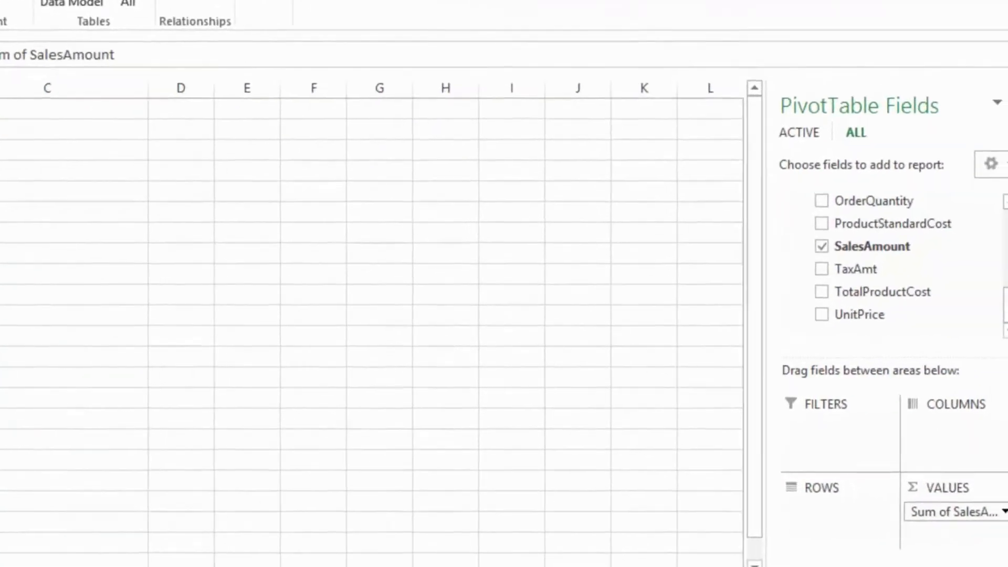
{"action": "left_click", "coordinate": [977, 164]}
{"action": "left_click", "coordinate": [977, 165]}
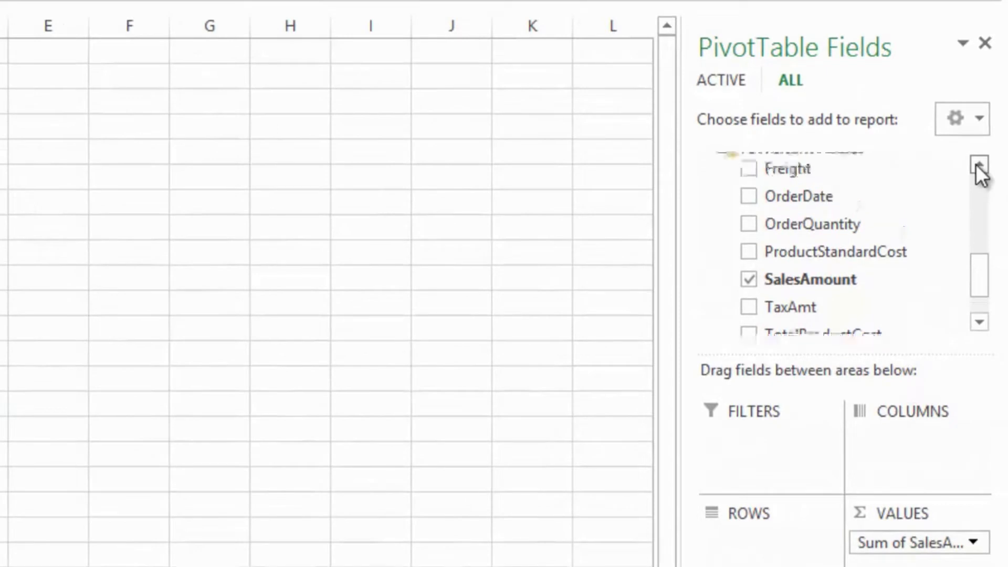
{"action": "left_click_drag", "start_coordinate": [784, 196], "coordinate": [770, 550]}
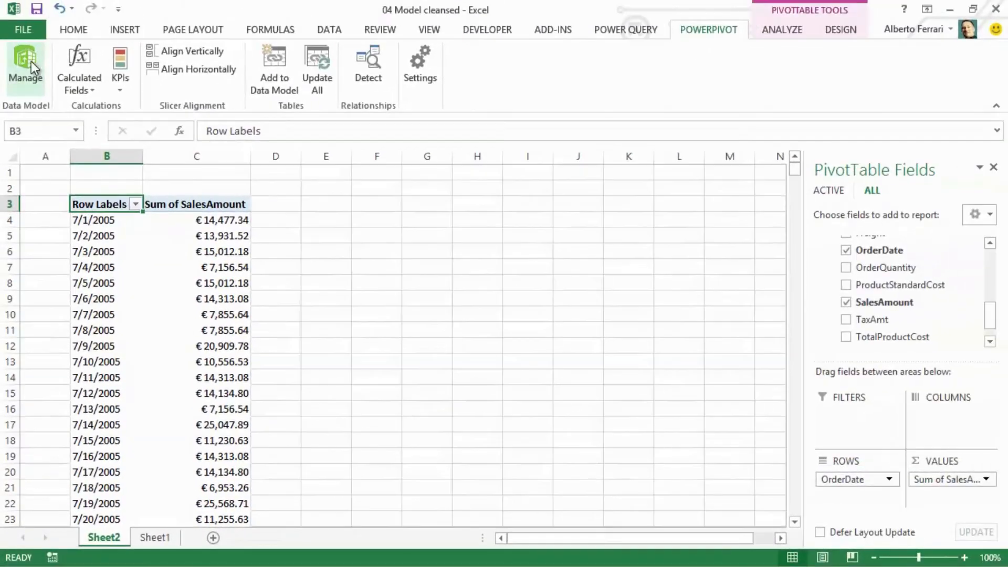
- Switch to the PowerPivot window, display the FactInternetSales table and slightly widen its OrderDate column
{"action": "left_click", "coordinate": [30, 62]}
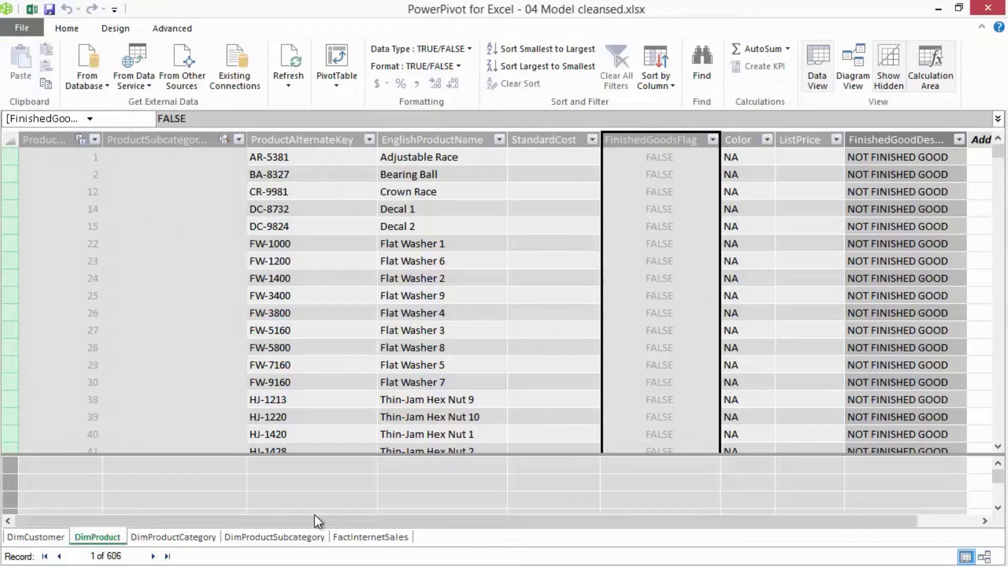
{"action": "left_click", "coordinate": [356, 533]}
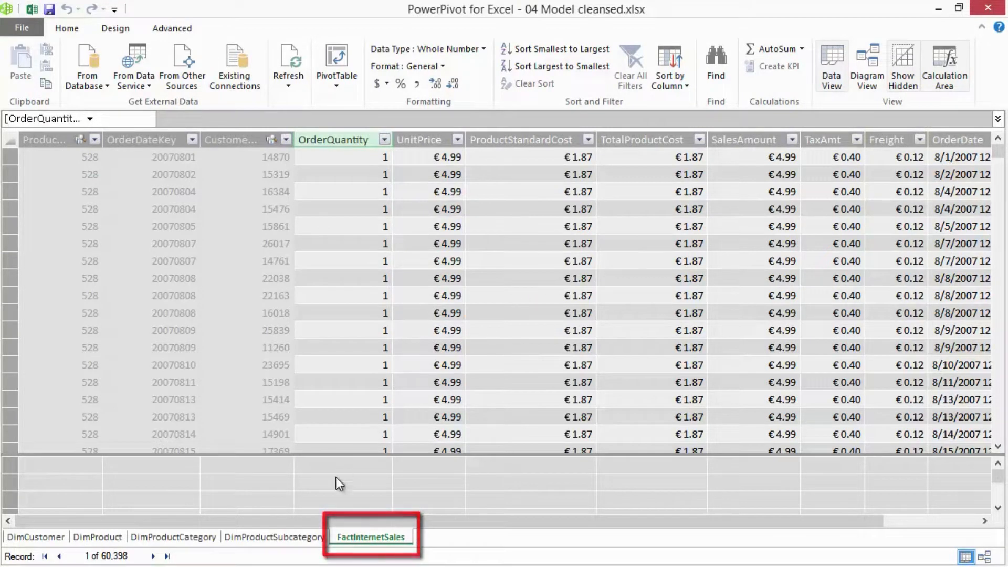
{"action": "left_click_drag", "start_coordinate": [302, 521], "coordinate": [453, 509]}
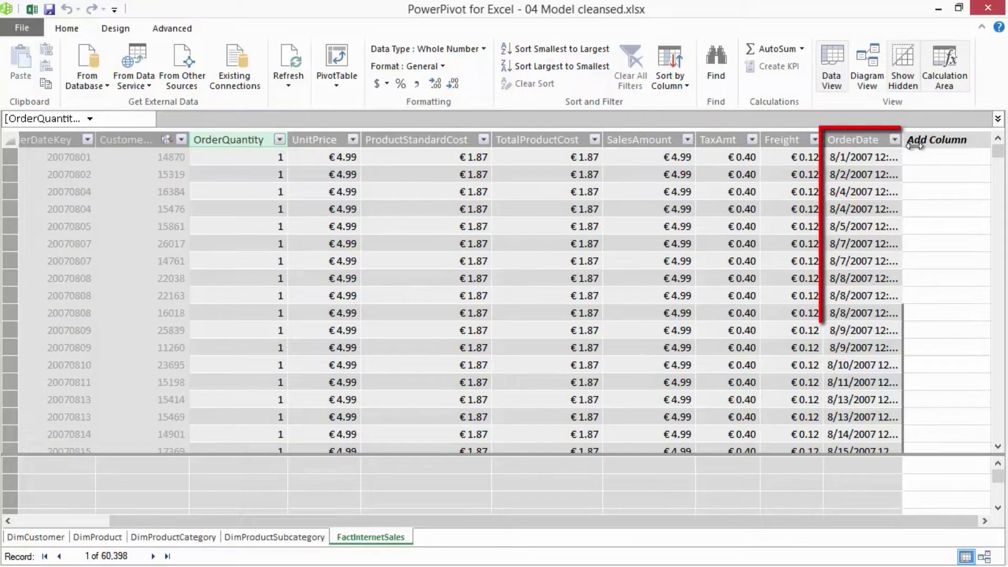
{"action": "left_click_drag", "start_coordinate": [913, 145], "coordinate": [921, 145]}
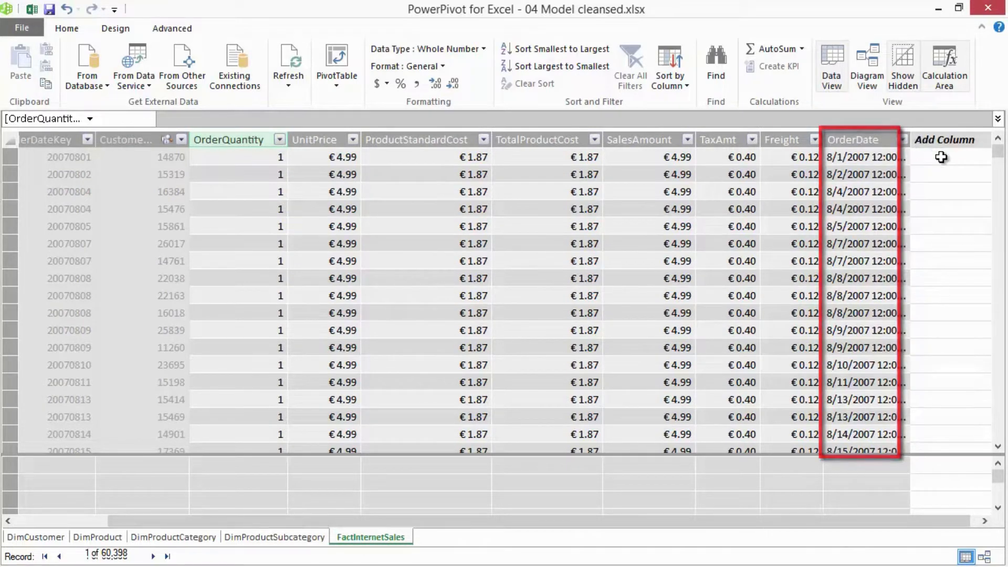
- Add a calculated column to FactInternetSales with the formula =YEAR([OrderDate])
{"action": "left_click", "coordinate": [940, 157]}
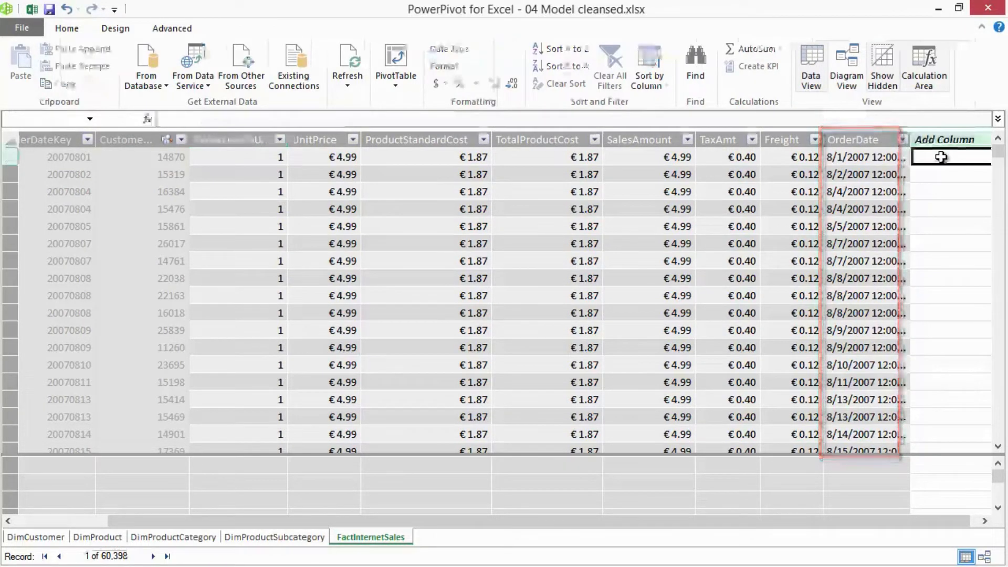
{"action": "left_click", "coordinate": [376, 115]}
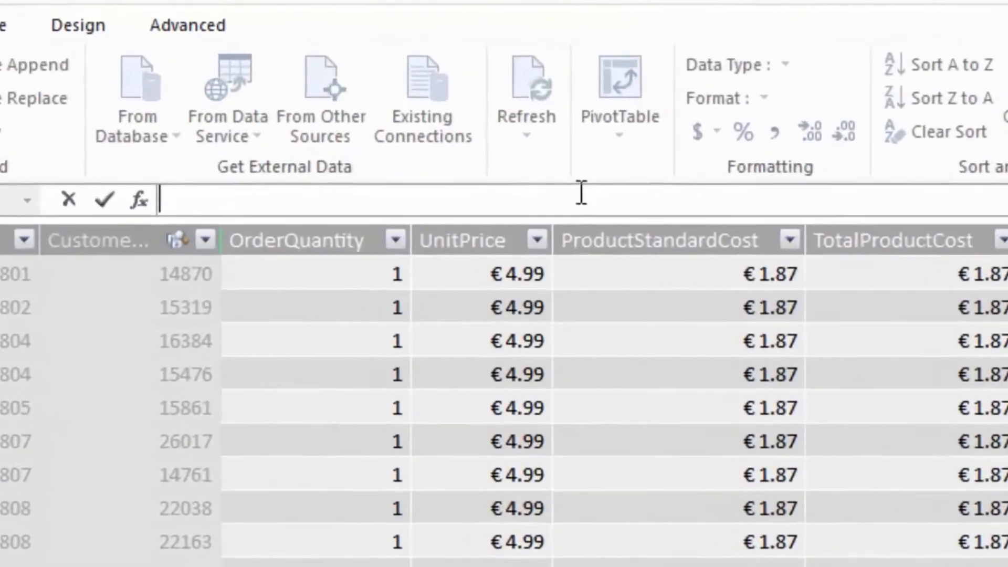
{"action": "type", "text": "="}
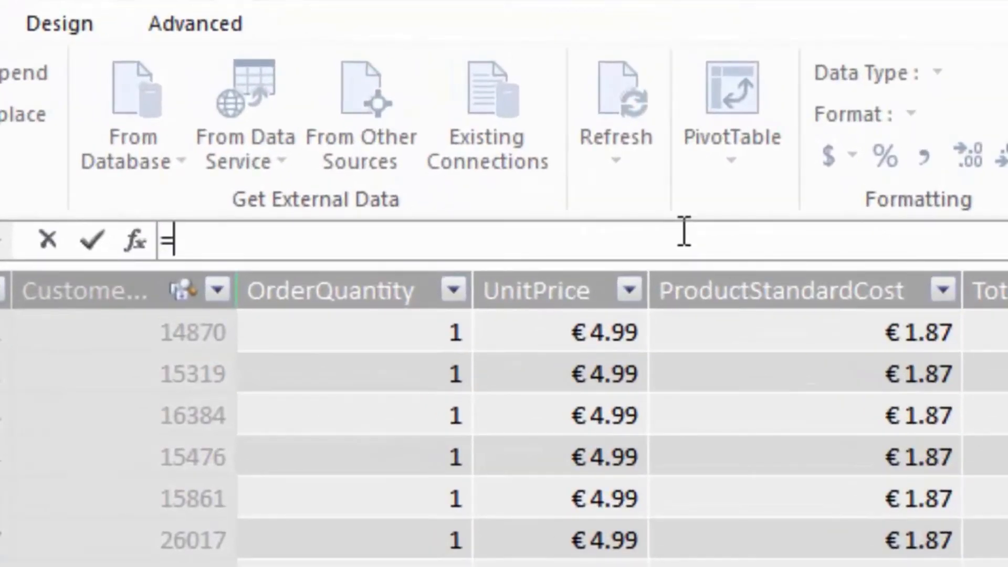
{"action": "type", "text": "YEAR("}
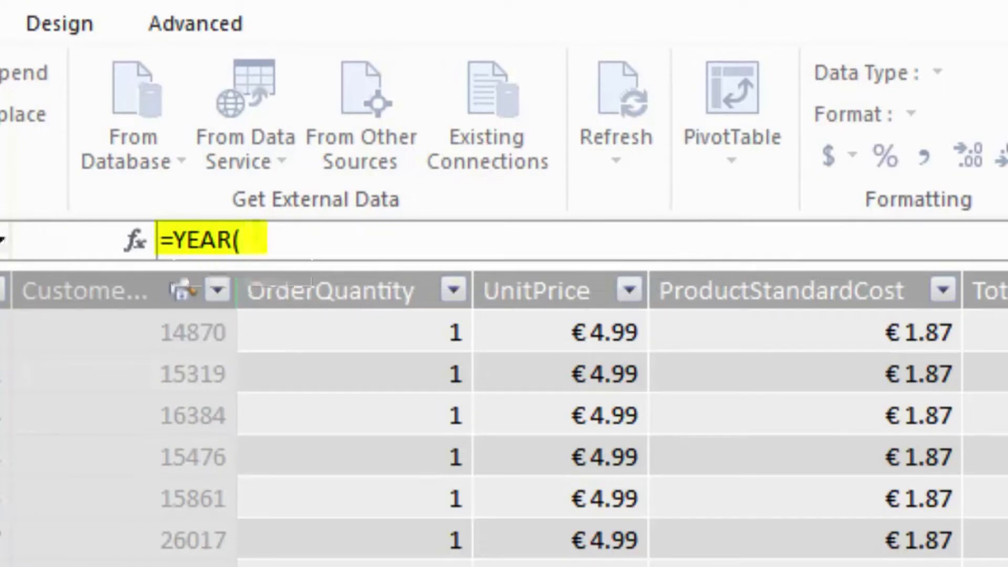
{"action": "type", "text": "[OrderDate]"}
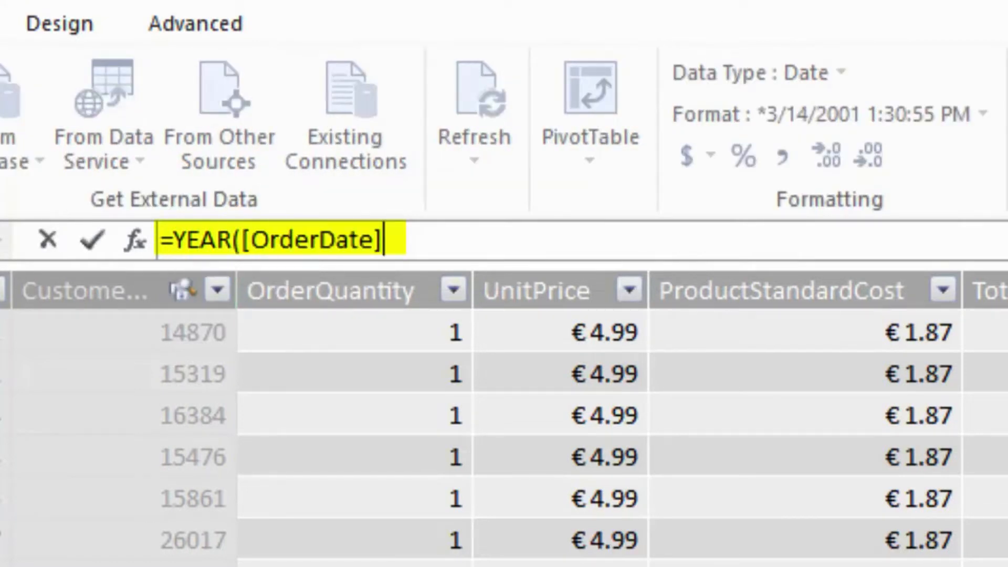
{"action": "type", "text": ")"}
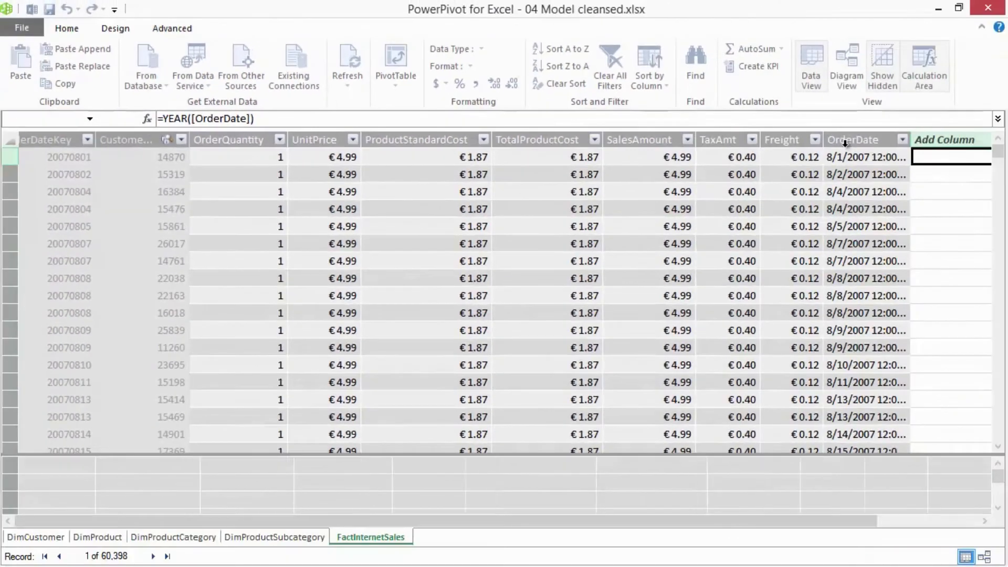
{"action": "key", "text": "Return"}
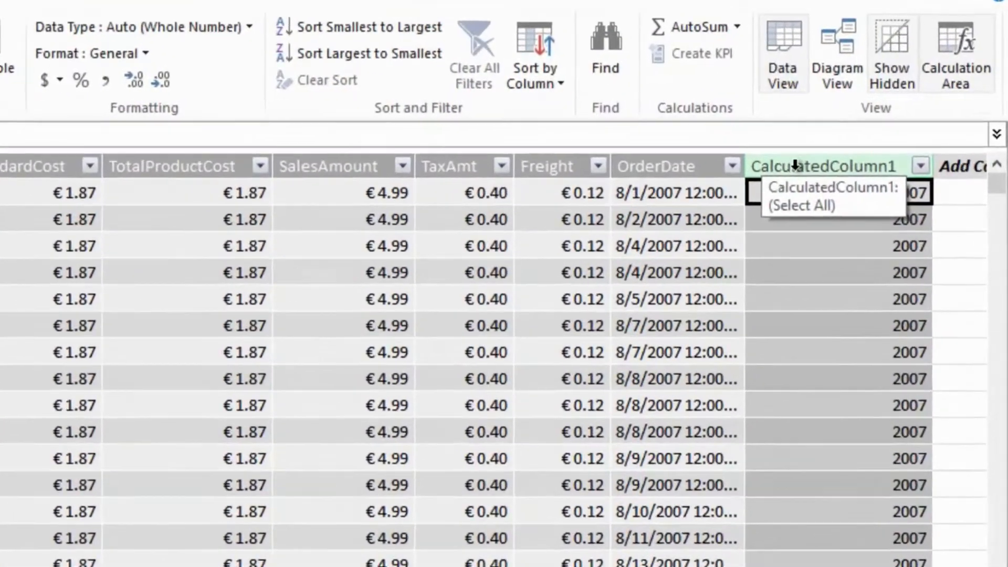
- Rename the new calculated year column in FactInternetSales as YearOfSales
{"action": "left_click", "coordinate": [865, 141]}
{"action": "right_click", "coordinate": [764, 189]}
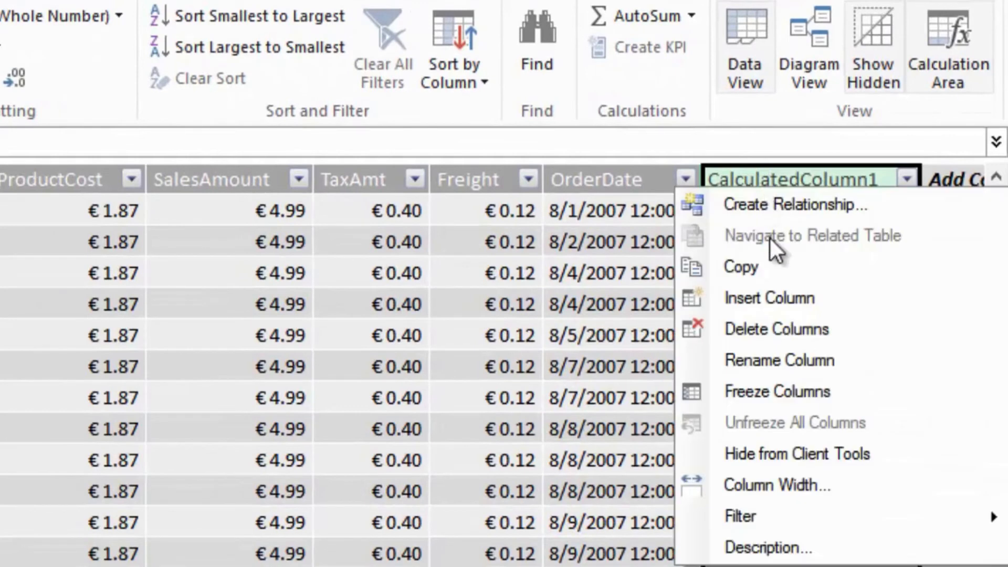
{"action": "left_click", "coordinate": [787, 354]}
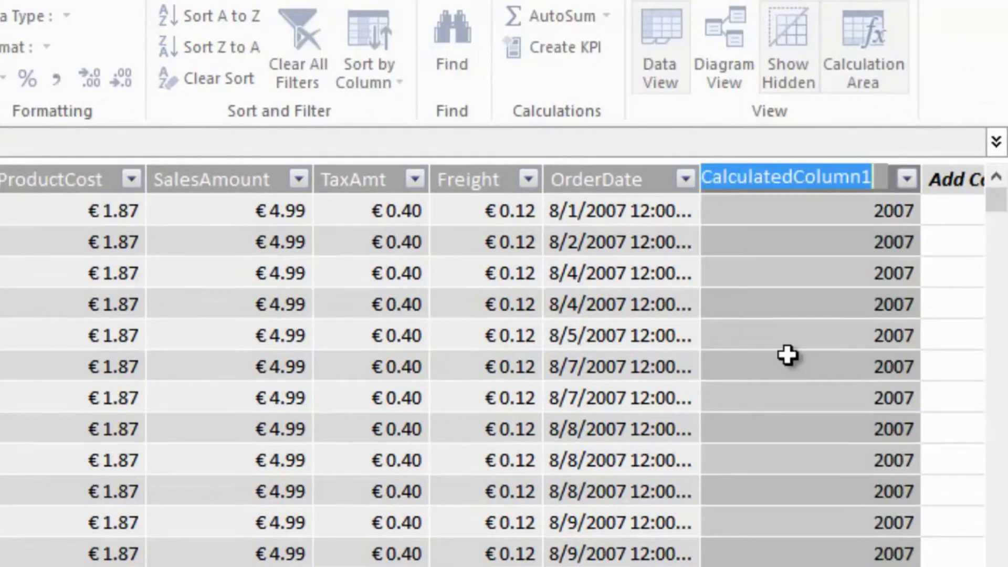
{"action": "type", "text": "YearOfSales"}
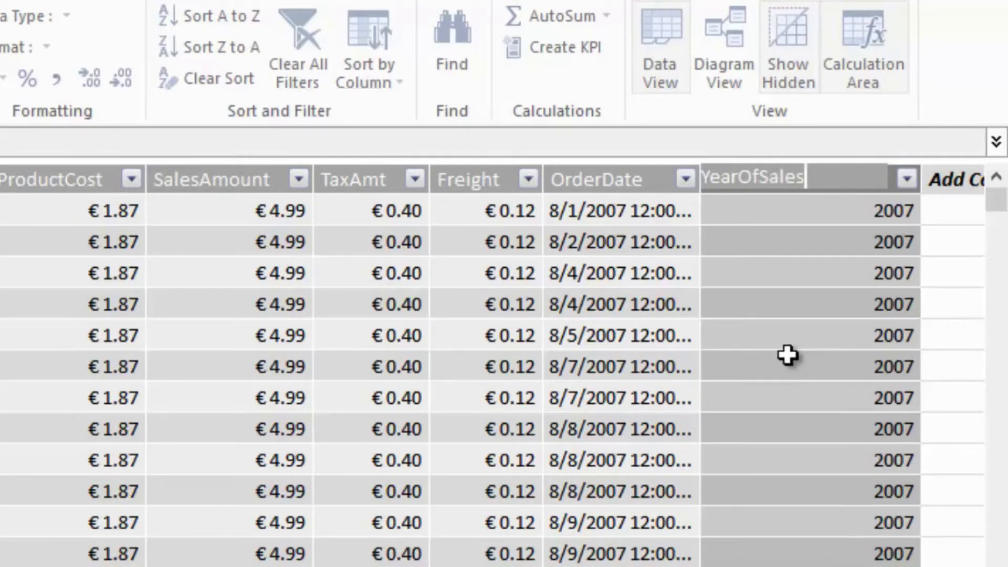
{"action": "key", "text": "Return"}
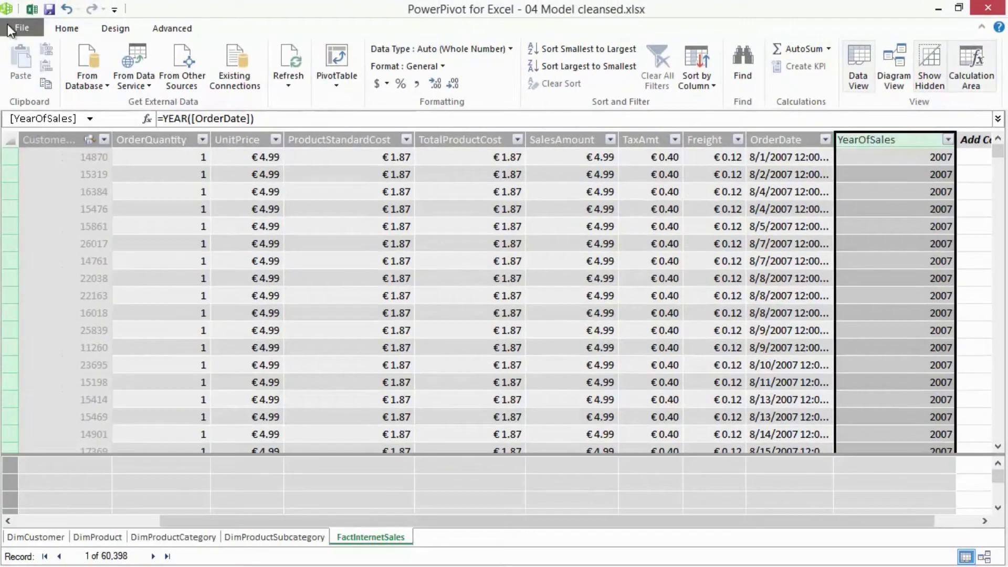
- Switch to Excel and replace OrderDate with YearOfSales from FactInternetSales in the rows of the Sheet2 PivotTable
{"action": "left_click", "coordinate": [34, 15]}
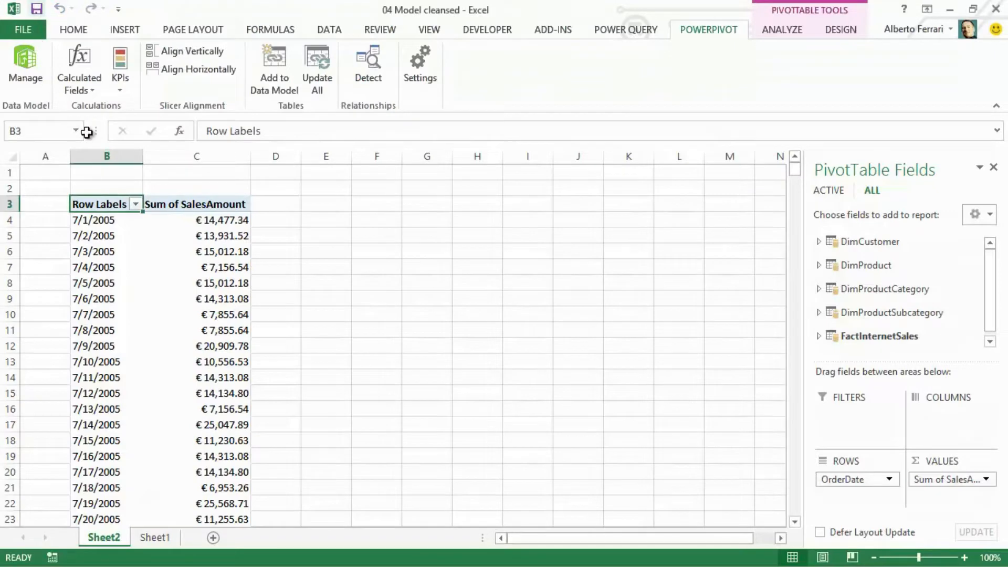
{"action": "left_click_drag", "start_coordinate": [842, 480], "coordinate": [865, 295]}
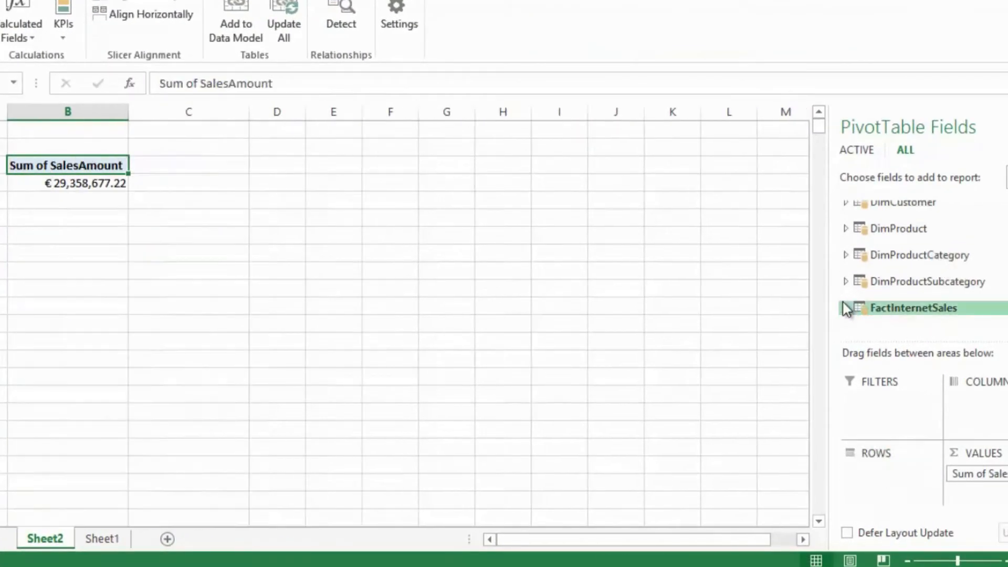
{"action": "left_click", "coordinate": [844, 306]}
{"action": "scroll", "coordinate": [924, 263], "scroll_direction": "down", "scroll_amount": 2}
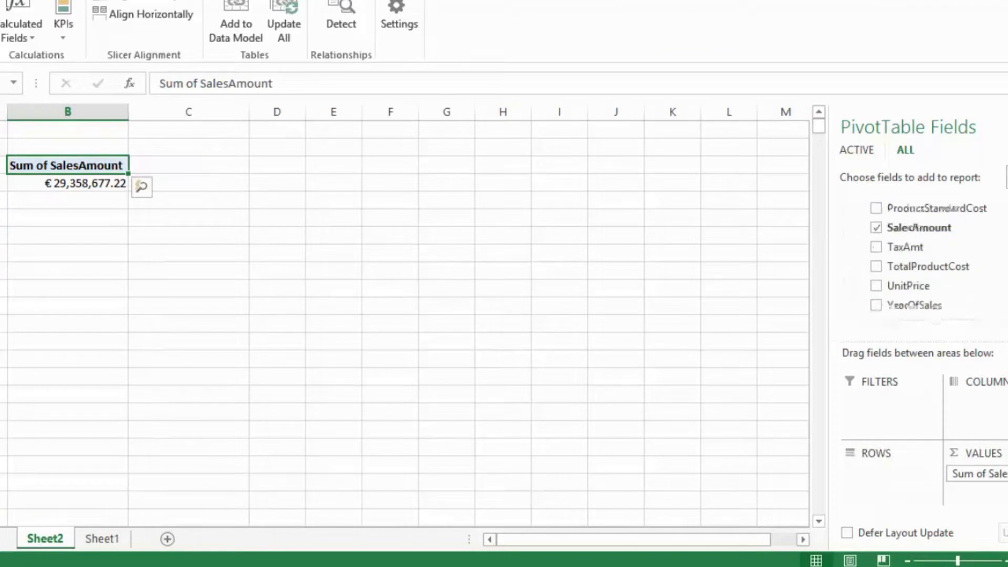
{"action": "left_click_drag", "start_coordinate": [906, 310], "coordinate": [877, 490]}
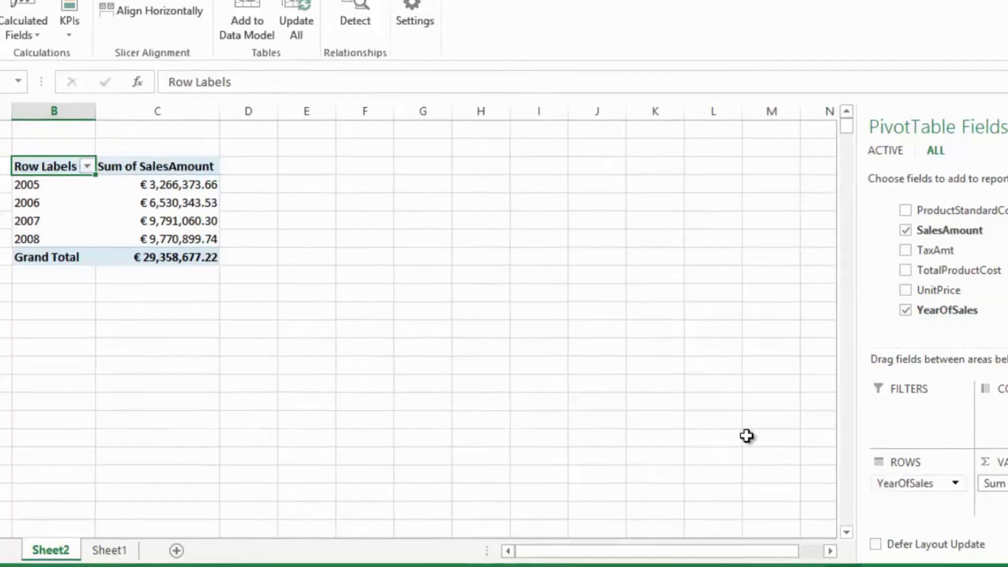
{"action": "left_click", "coordinate": [486, 342]}
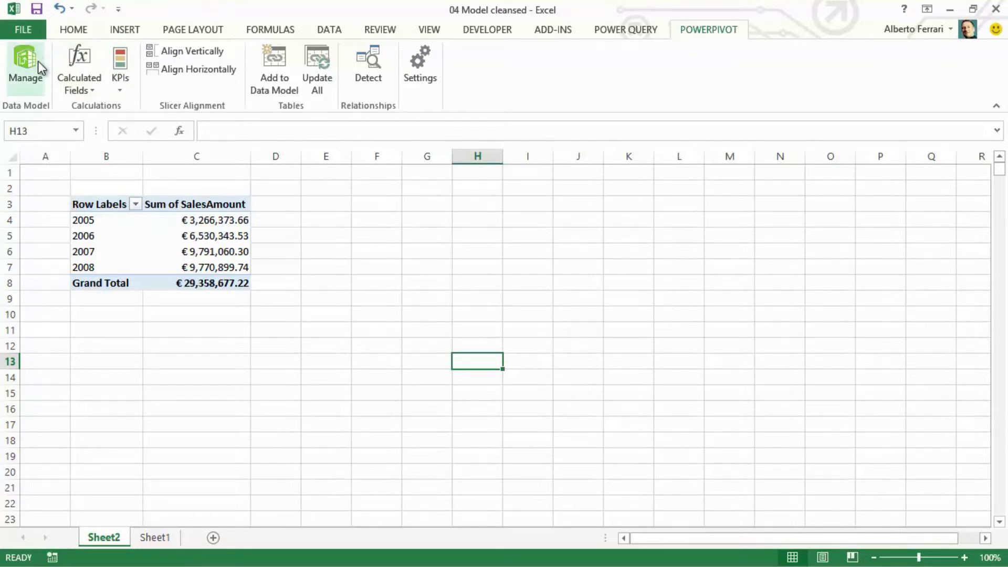
- Return to PowerPivot and import the DimDate table through the existing SqlServer Demo AdventureWorksDW2012 connection
{"action": "left_click", "coordinate": [42, 77]}
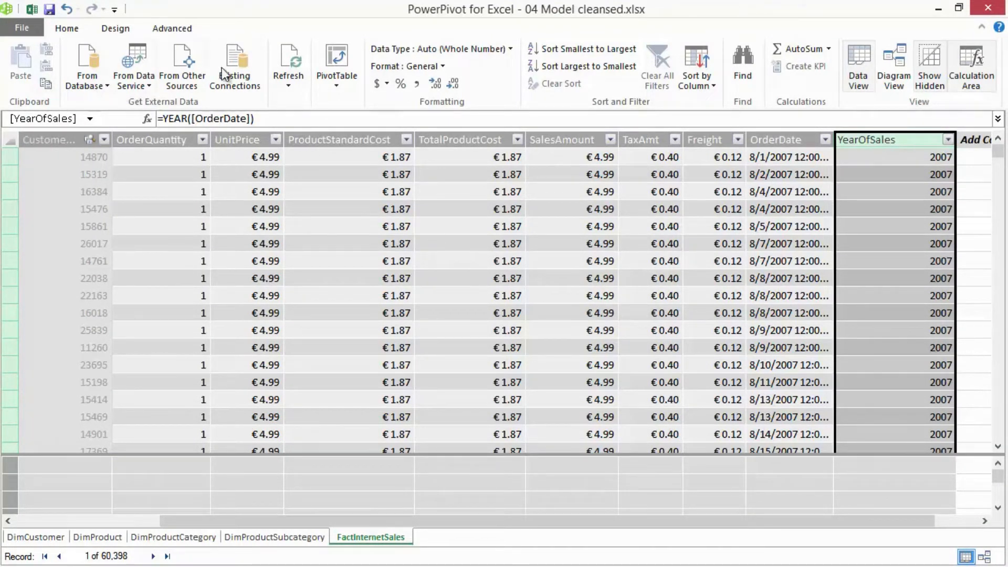
{"action": "left_click", "coordinate": [235, 67]}
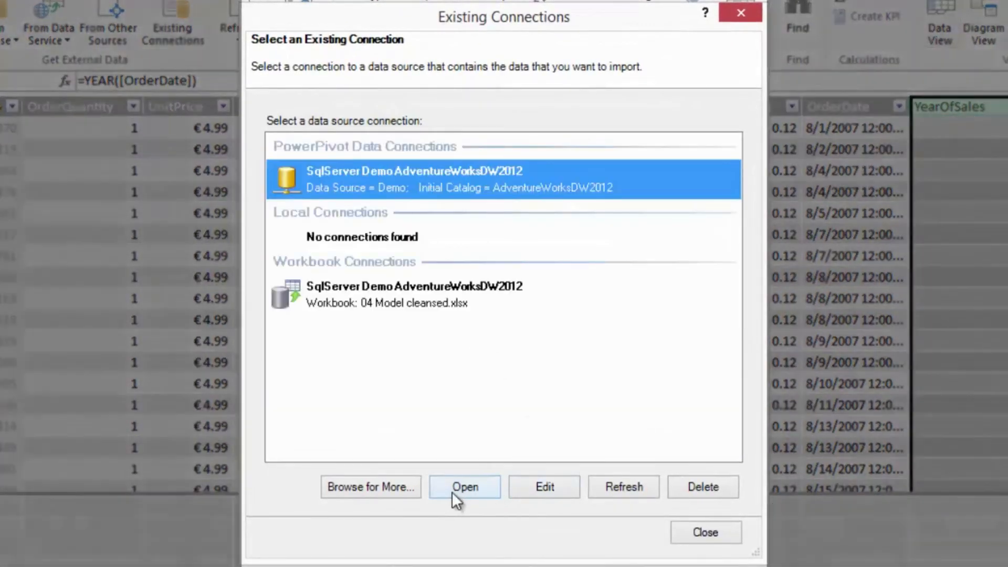
{"action": "left_click", "coordinate": [459, 487]}
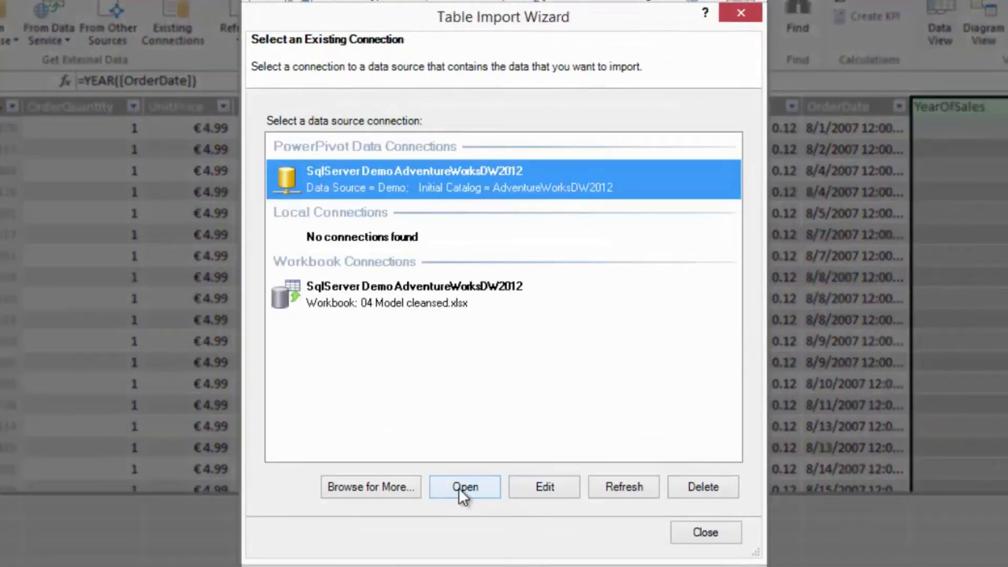
{"action": "left_click", "coordinate": [565, 533]}
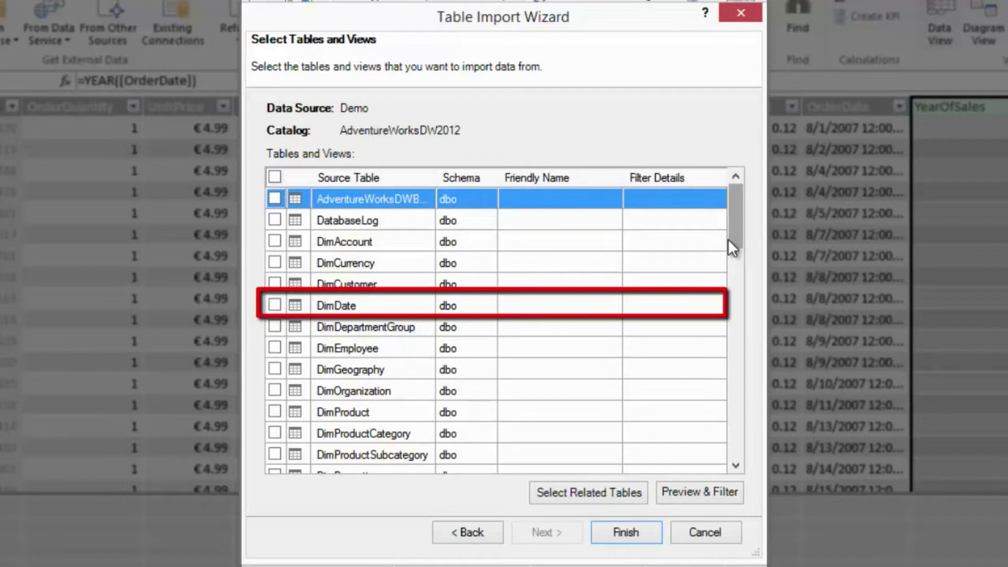
{"action": "left_click", "coordinate": [275, 304]}
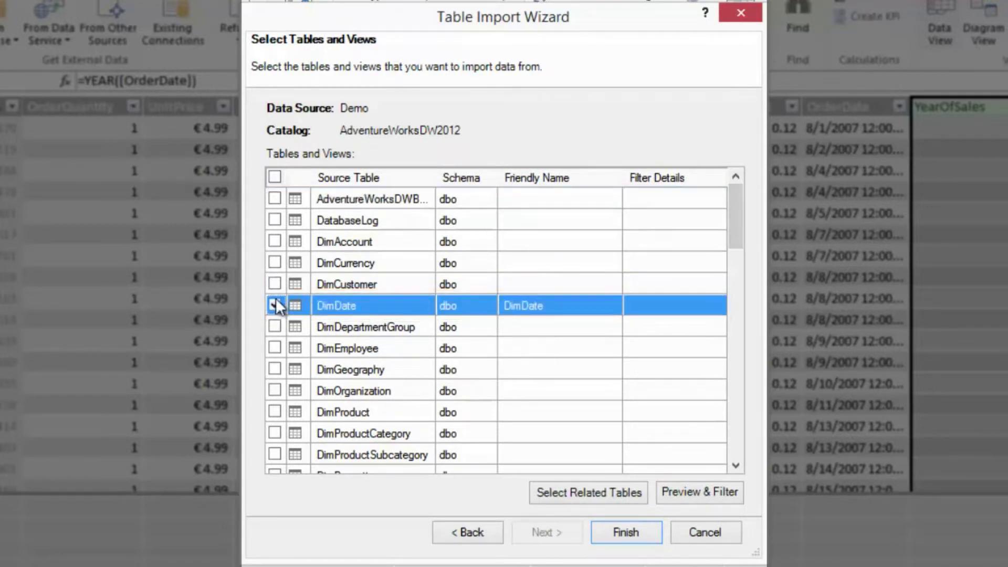
{"action": "left_click", "coordinate": [625, 532]}
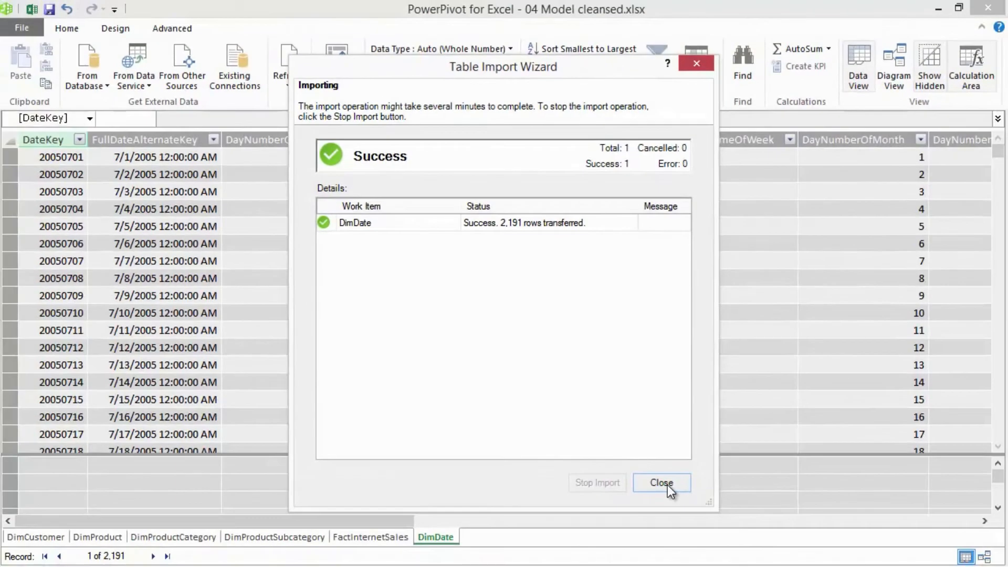
{"action": "left_click", "coordinate": [669, 490]}
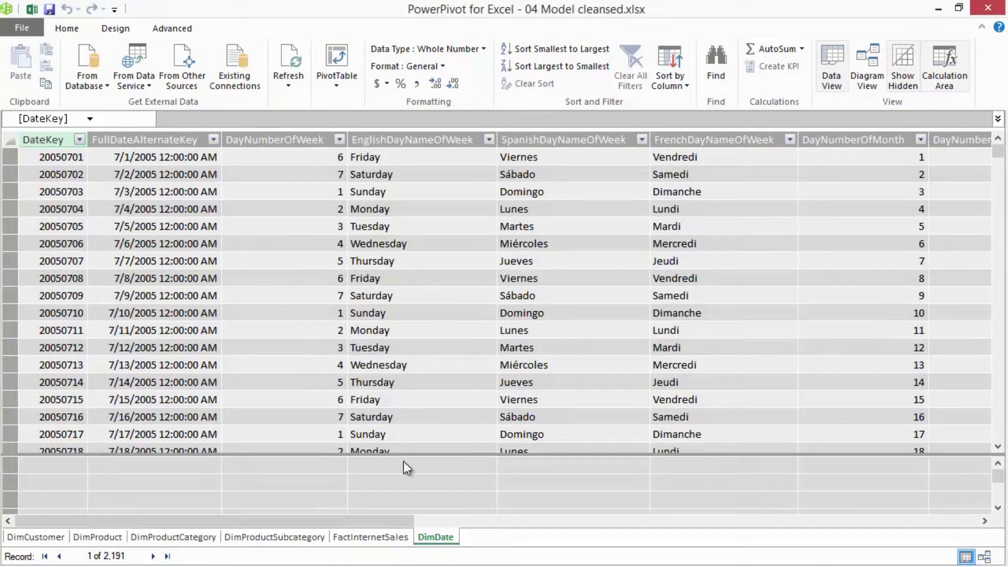
- In the model diagram, place DimDate below DimProduct and relate FactInternetSales OrderDate to DimDate's FullDateAlternateKey
{"action": "left_click", "coordinate": [984, 556]}
{"action": "left_click_drag", "start_coordinate": [970, 258], "coordinate": [457, 416]}
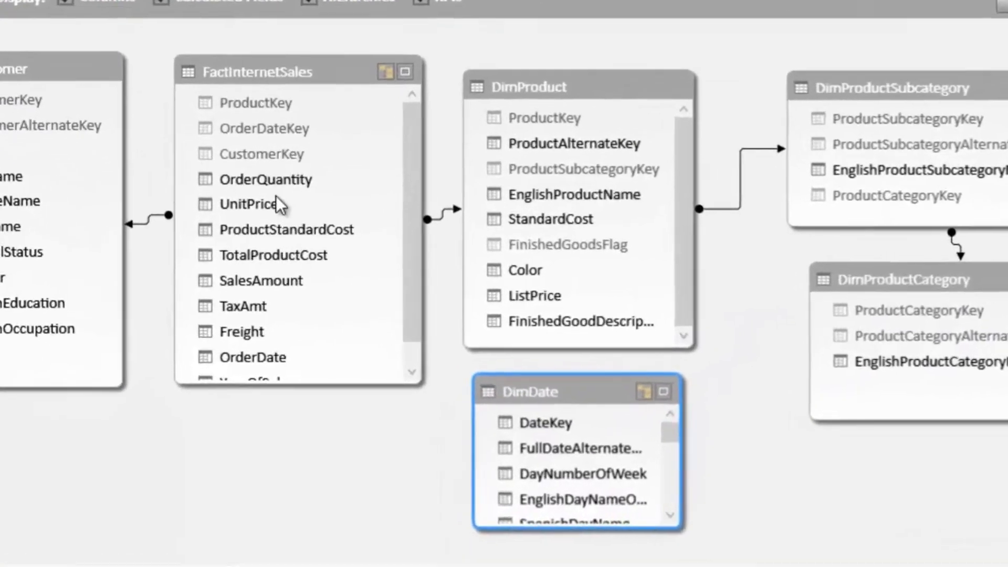
{"action": "scroll", "coordinate": [419, 273], "scroll_direction": "down", "scroll_amount": 1}
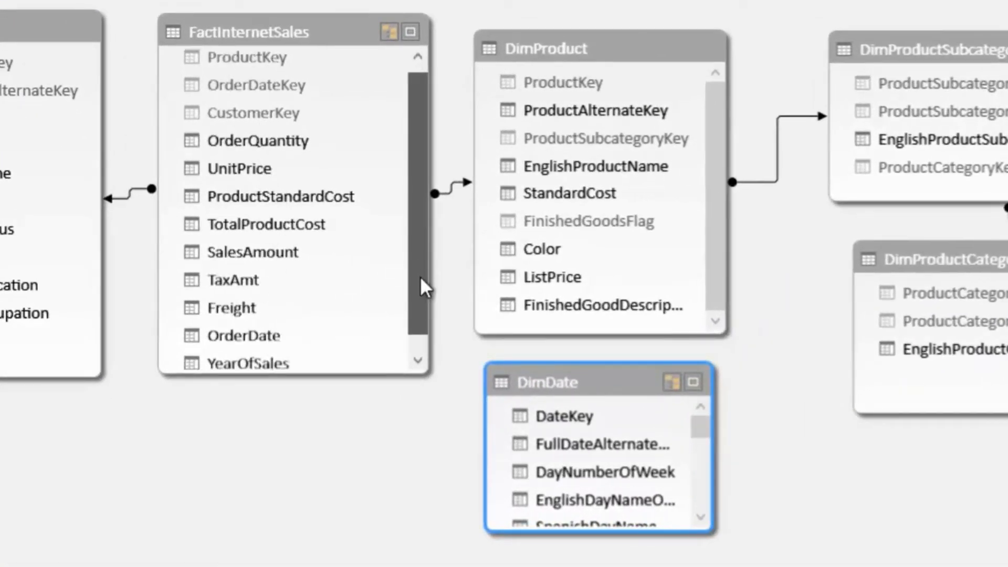
{"action": "left_click_drag", "start_coordinate": [240, 318], "coordinate": [579, 429]}
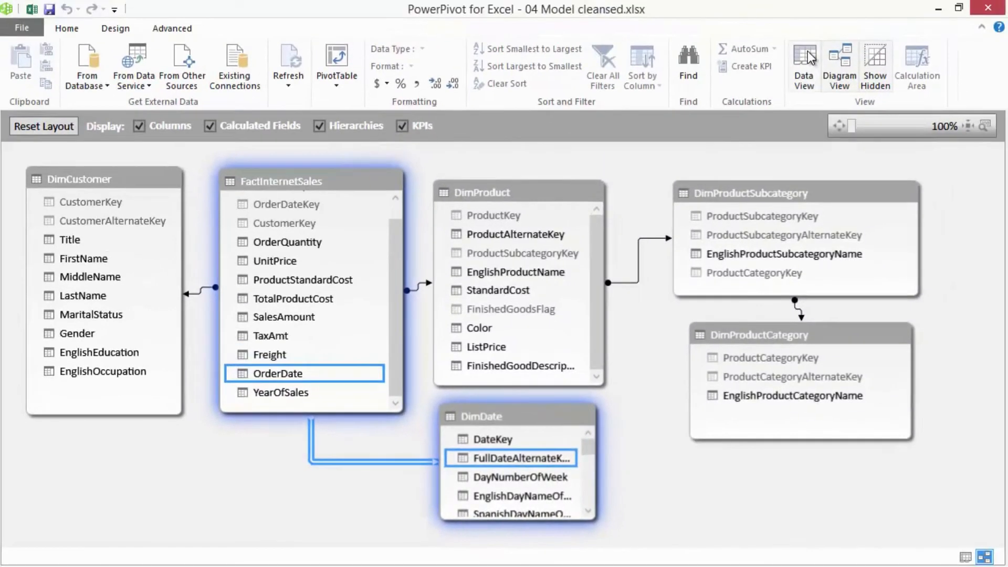
- Return to the data grid and delete DimDate's columns from DayNumberOfWeek through FrenchDayNameOfWeek
{"action": "left_click", "coordinate": [807, 51]}
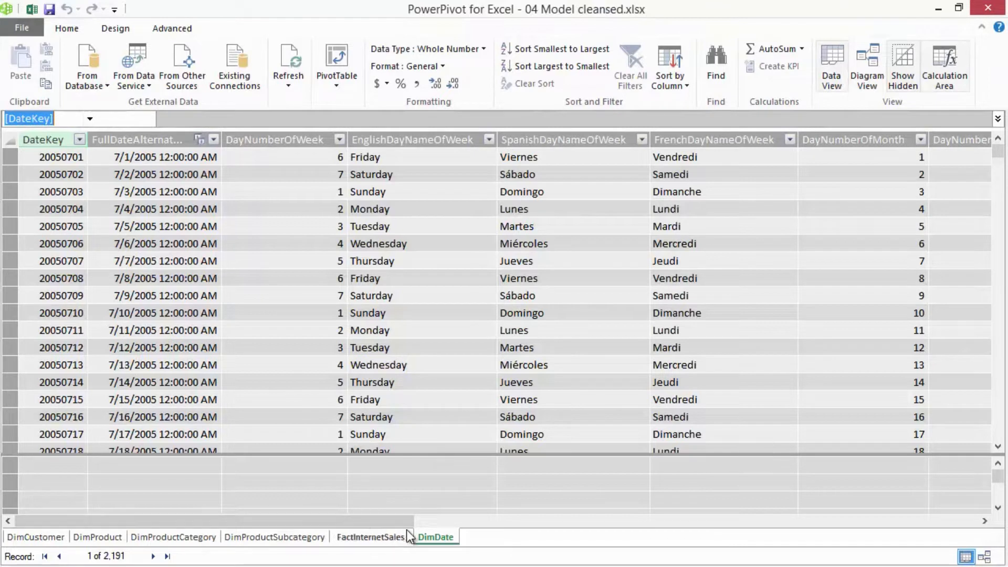
{"action": "left_click", "coordinate": [296, 139]}
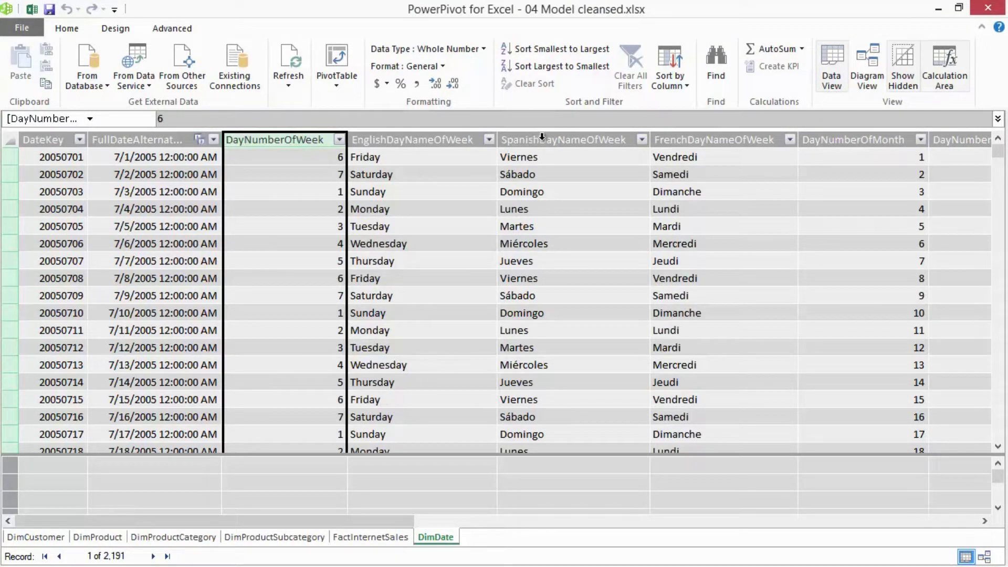
{"action": "left_click", "coordinate": [731, 135], "text": "shift"}
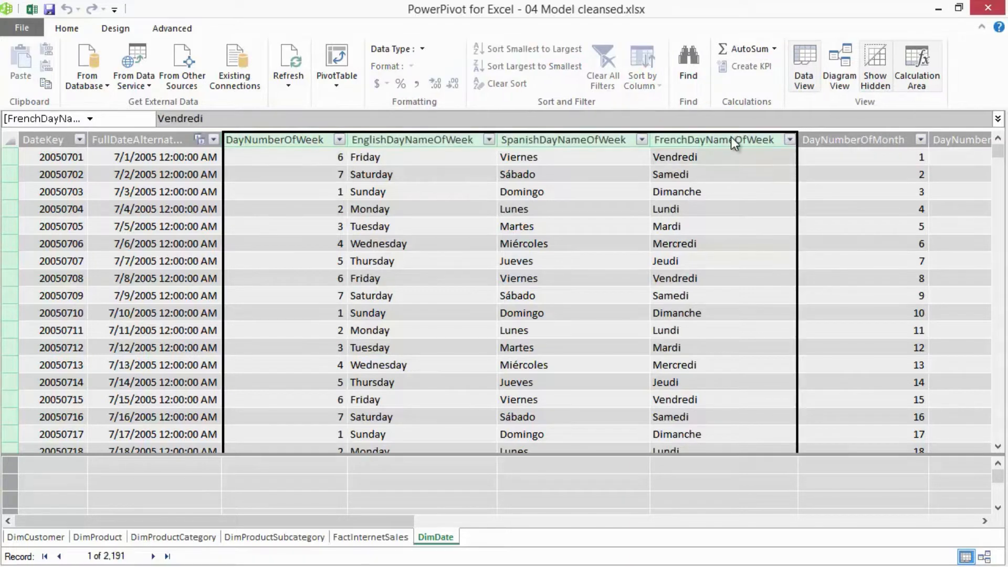
{"action": "key", "text": "Delete"}
{"action": "left_click", "coordinate": [470, 307]}
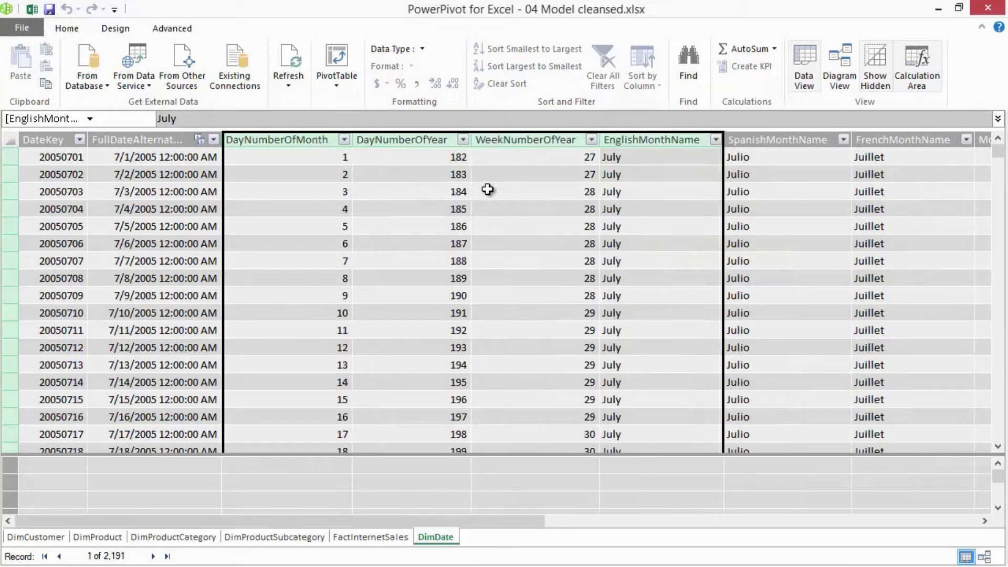
{"action": "left_click", "coordinate": [423, 171]}
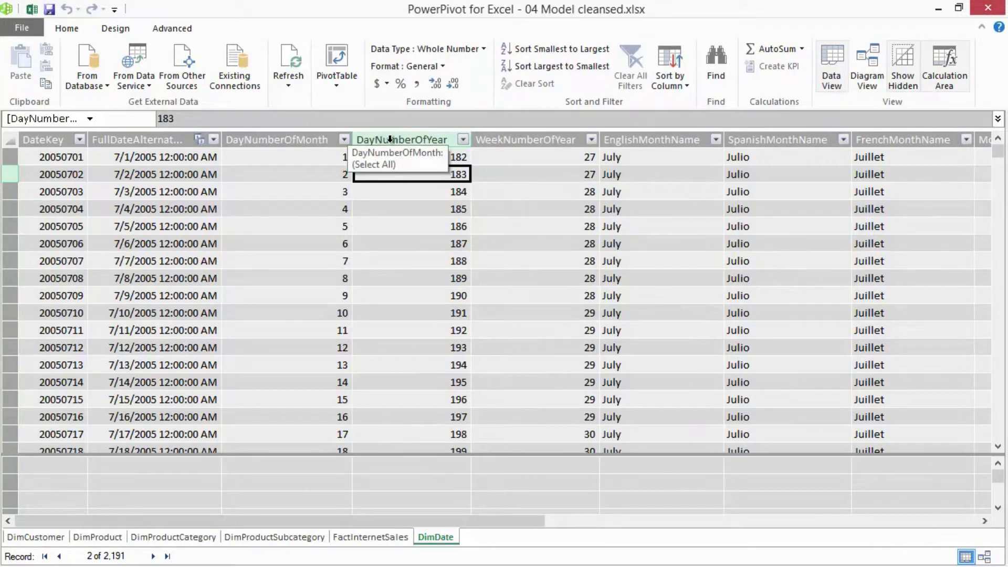
- Delete the DayNumberOfYear, WeekNumberOfYear, SpanishMonthName and FrenchMonthName columns from DimDate
{"action": "left_click_drag", "start_coordinate": [401, 139], "coordinate": [499, 139]}
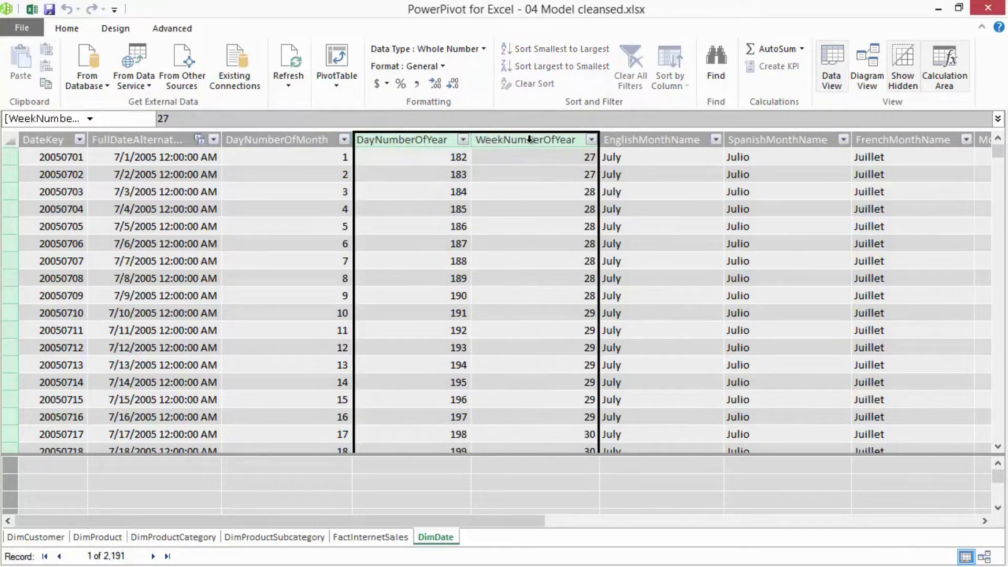
{"action": "key", "text": "Delete"}
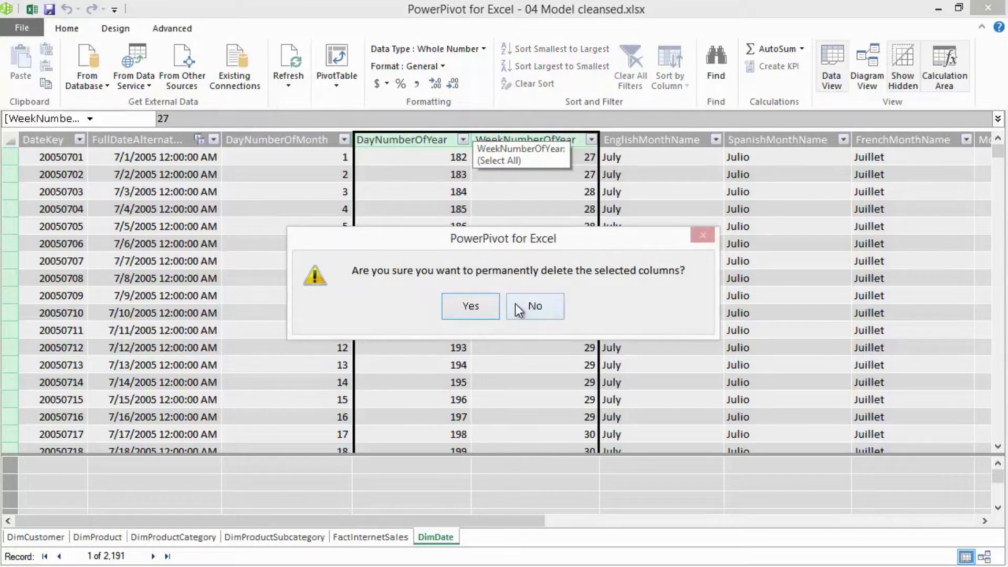
{"action": "left_click", "coordinate": [465, 301]}
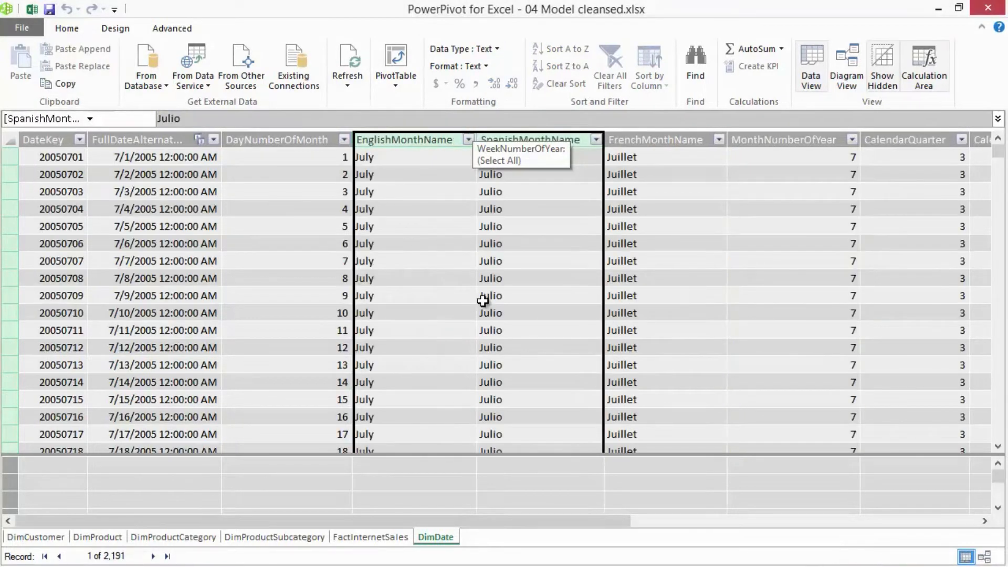
{"action": "left_click", "coordinate": [565, 225]}
{"action": "left_click", "coordinate": [567, 140]}
{"action": "left_click", "coordinate": [675, 139], "text": "shift"}
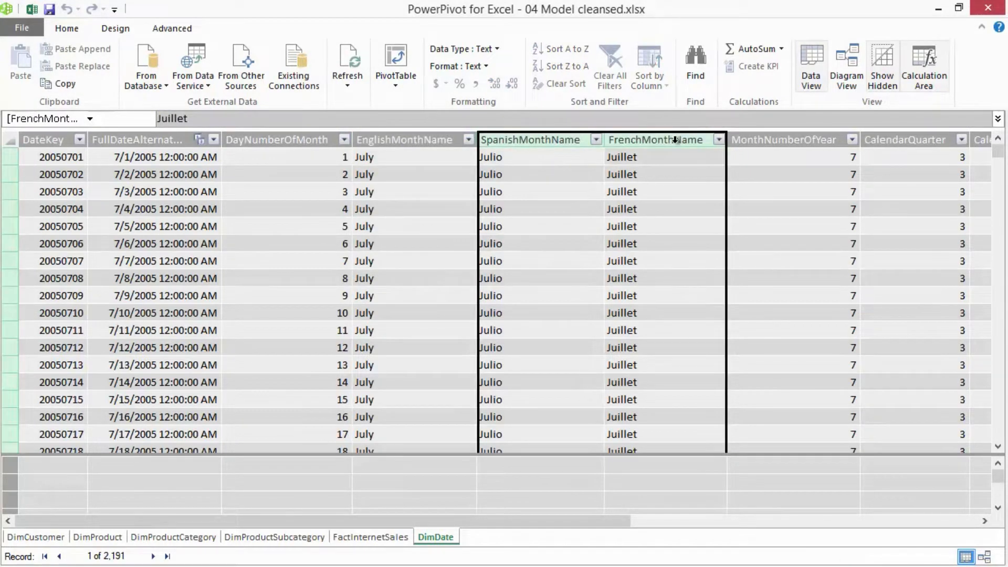
{"action": "key", "text": "Delete"}
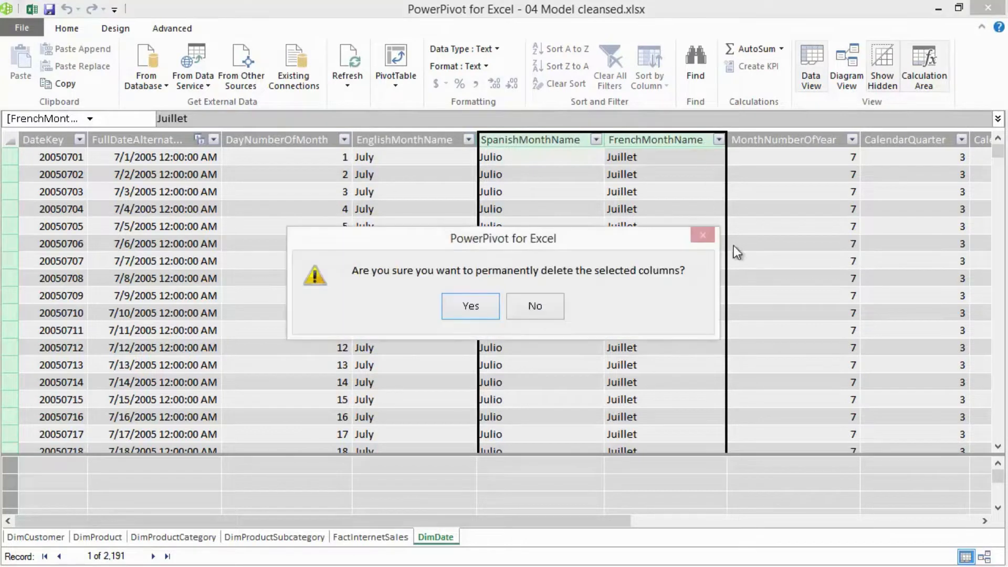
{"action": "left_click", "coordinate": [497, 310]}
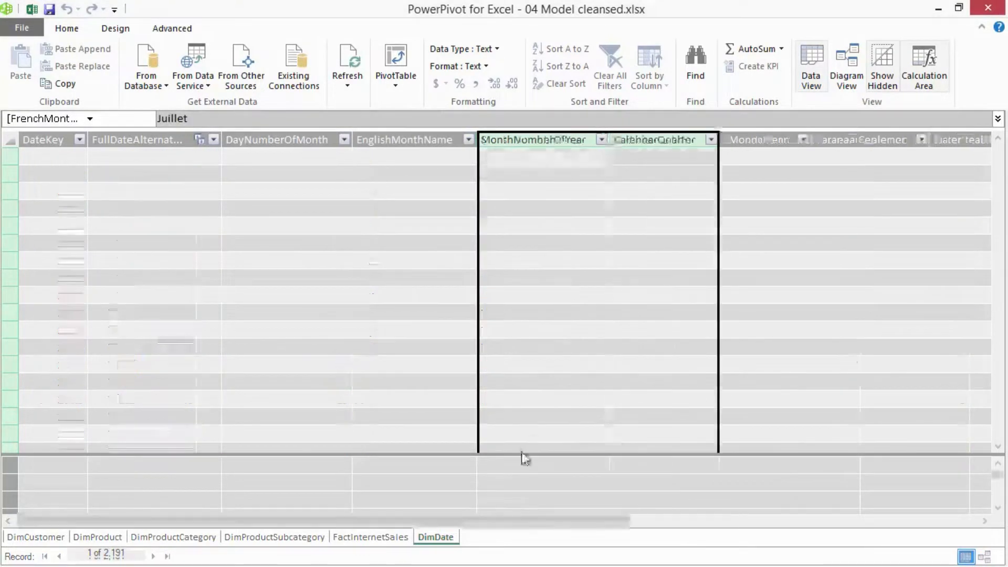
- Delete DimDate's columns from CalendarSemester through FiscalSemester
{"action": "left_click_drag", "start_coordinate": [439, 514], "coordinate": [689, 509]}
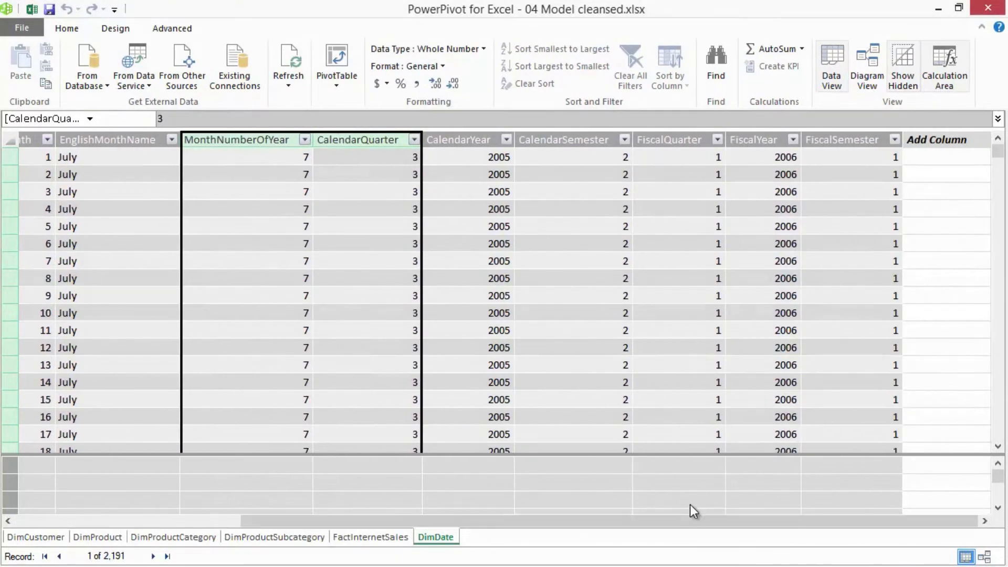
{"action": "left_click_drag", "start_coordinate": [853, 137], "coordinate": [563, 142]}
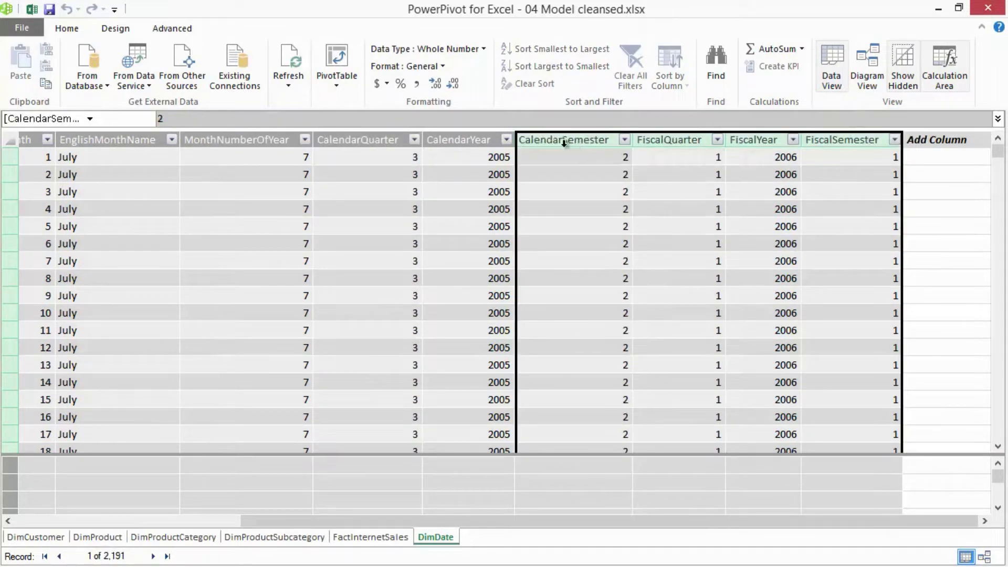
{"action": "key", "text": "Delete"}
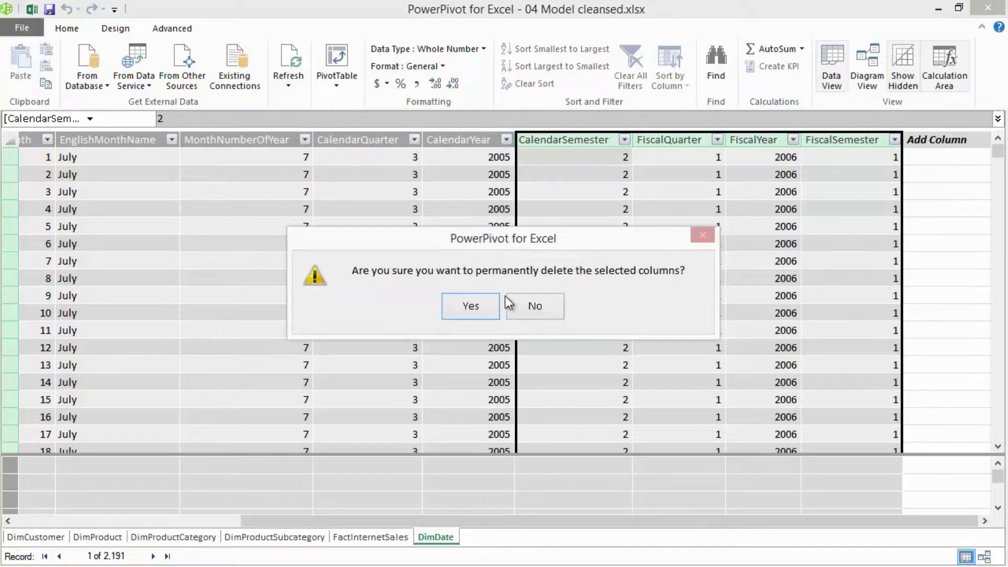
{"action": "left_click", "coordinate": [488, 299]}
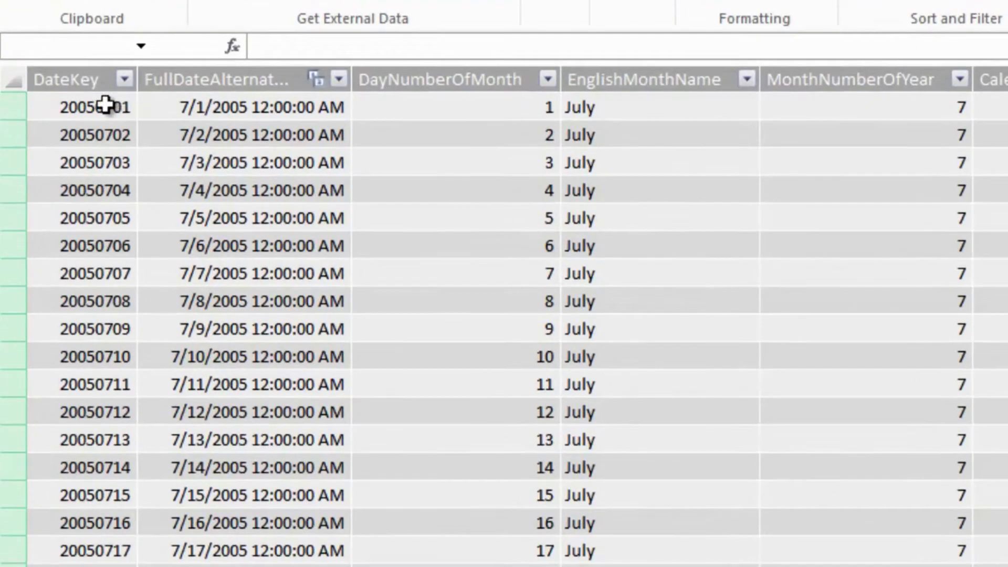
- Hide DimDate's DateKey and FullDateAlternateKey columns from client tools
{"action": "left_click", "coordinate": [92, 81]}
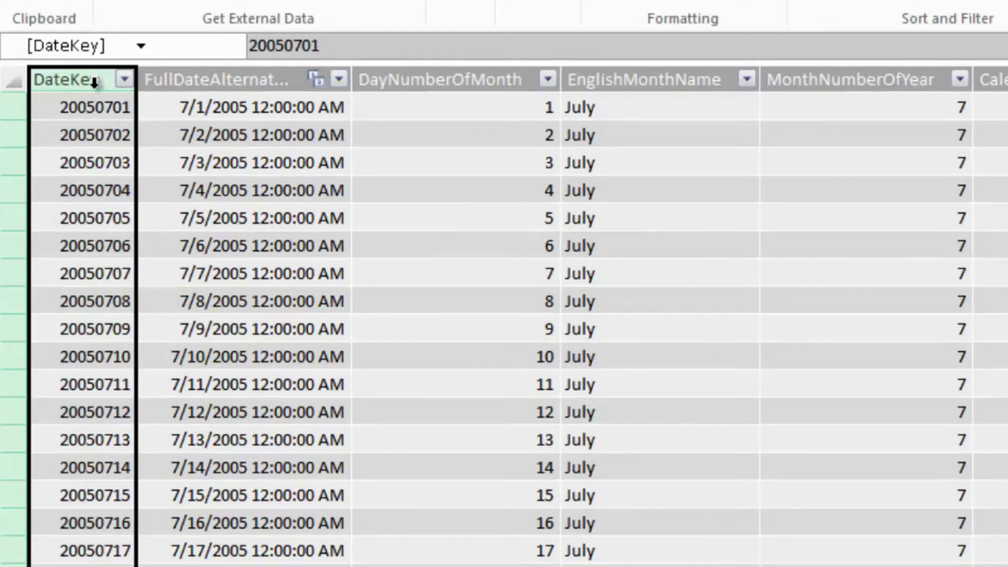
{"action": "left_click", "coordinate": [227, 74], "text": "shift"}
{"action": "right_click", "coordinate": [225, 78]}
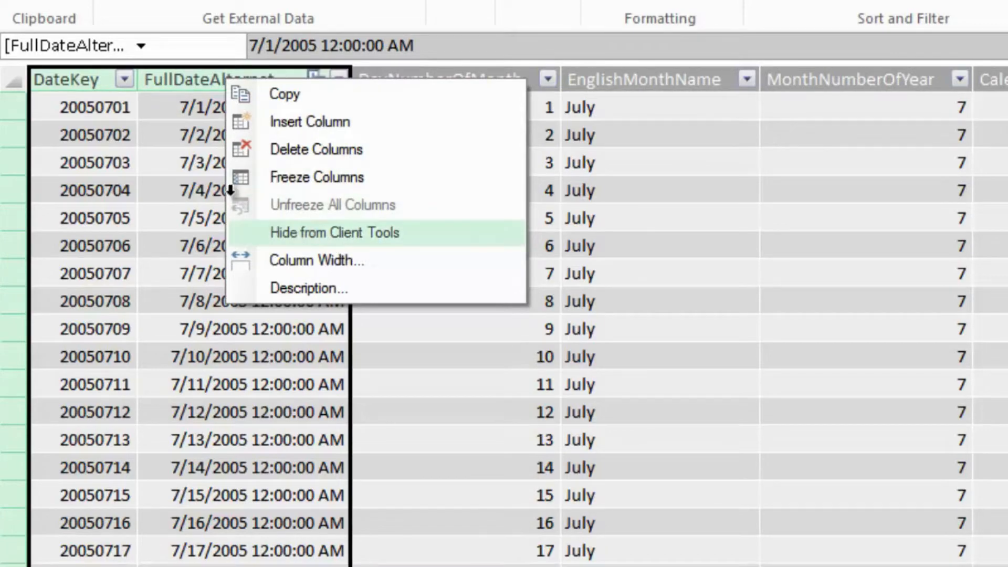
{"action": "left_click", "coordinate": [323, 240]}
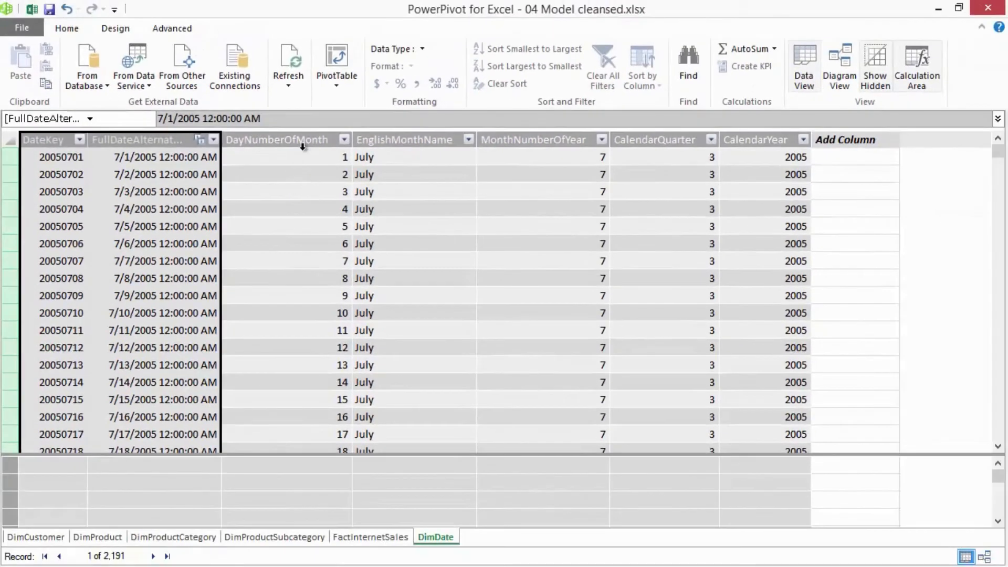
- Delete the DayNumberOfMonth column from DimDate
{"action": "left_click", "coordinate": [312, 140]}
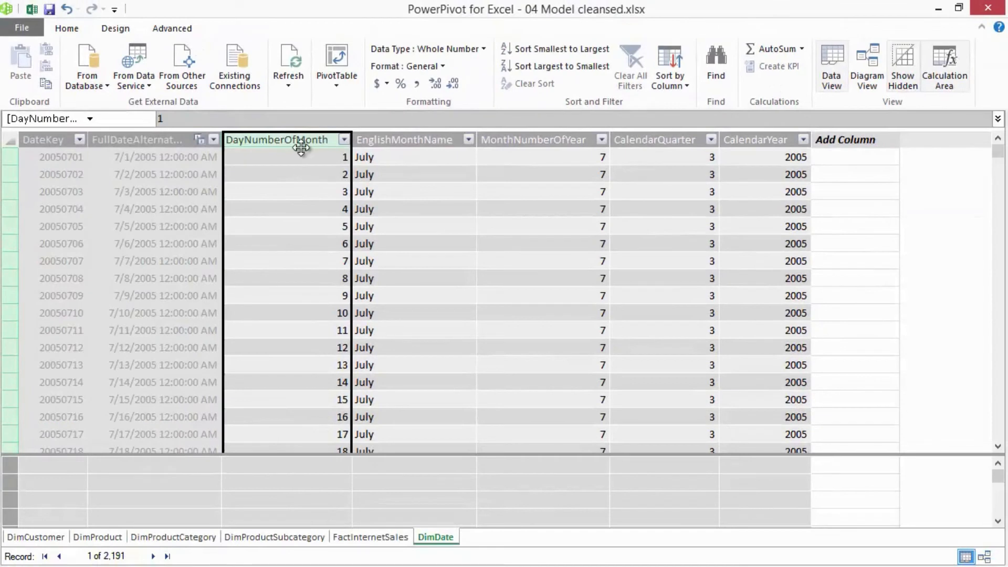
{"action": "key", "text": "Delete"}
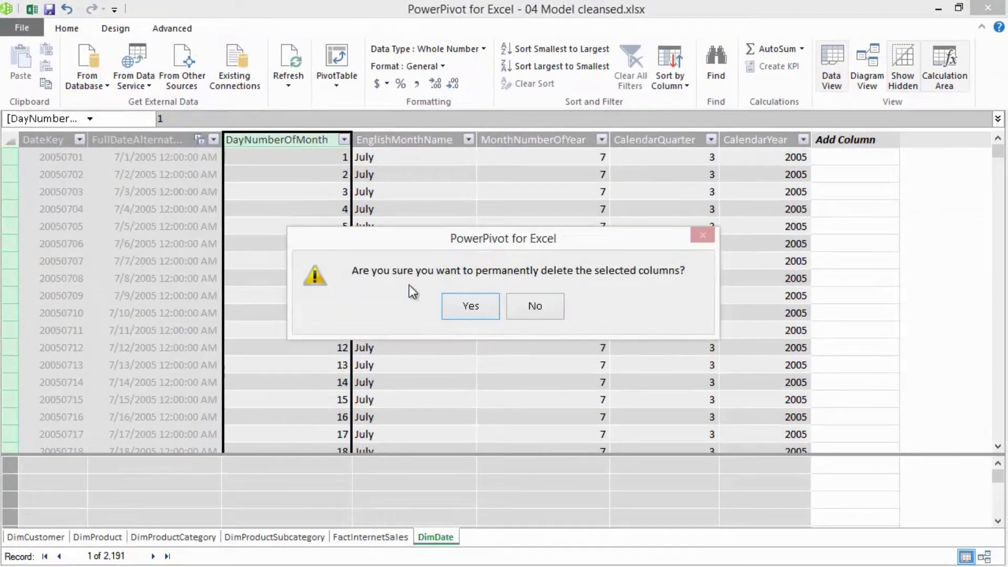
{"action": "left_click", "coordinate": [469, 305]}
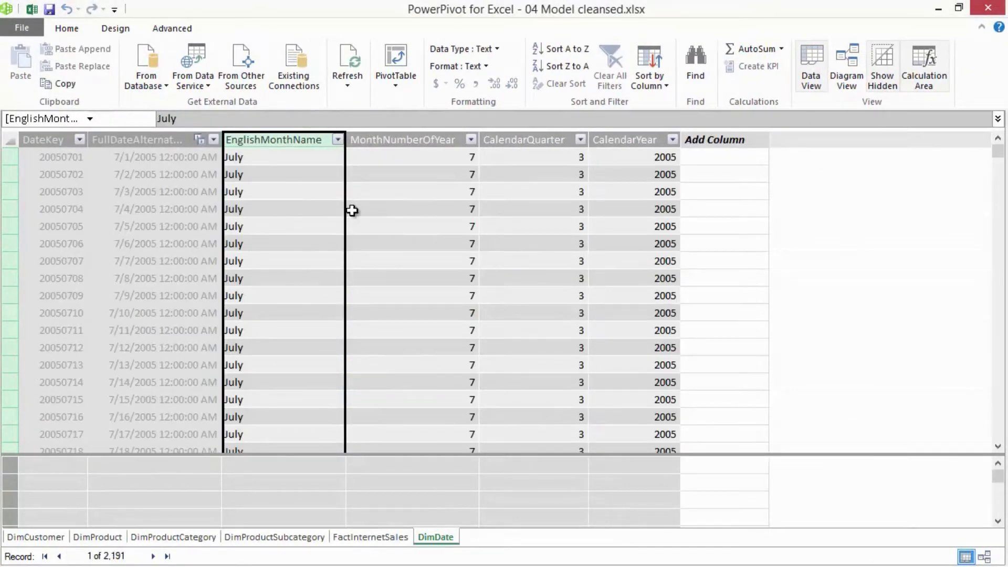
{"action": "left_click", "coordinate": [585, 261]}
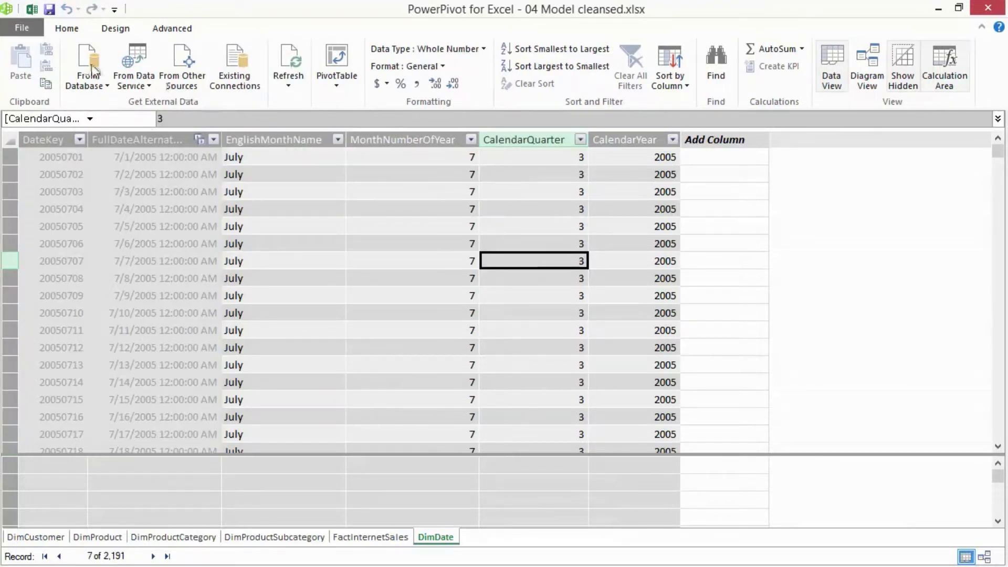
- Switch to Excel and replace YearOfSales in the Sheet2 PivotTable's rows with CalendarYear and EnglishMonthName from DimDate
{"action": "left_click", "coordinate": [32, 9]}
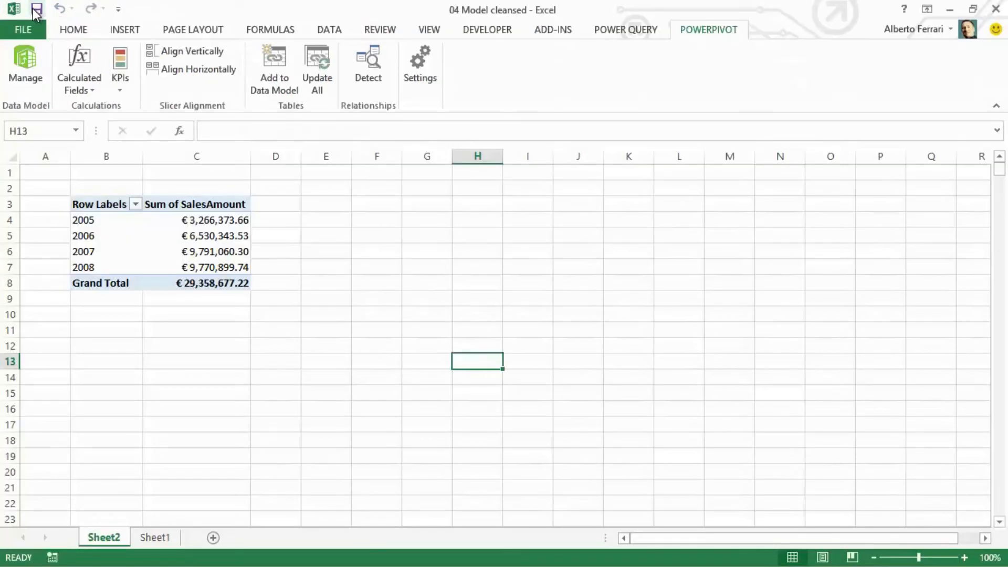
{"action": "left_click", "coordinate": [139, 191]}
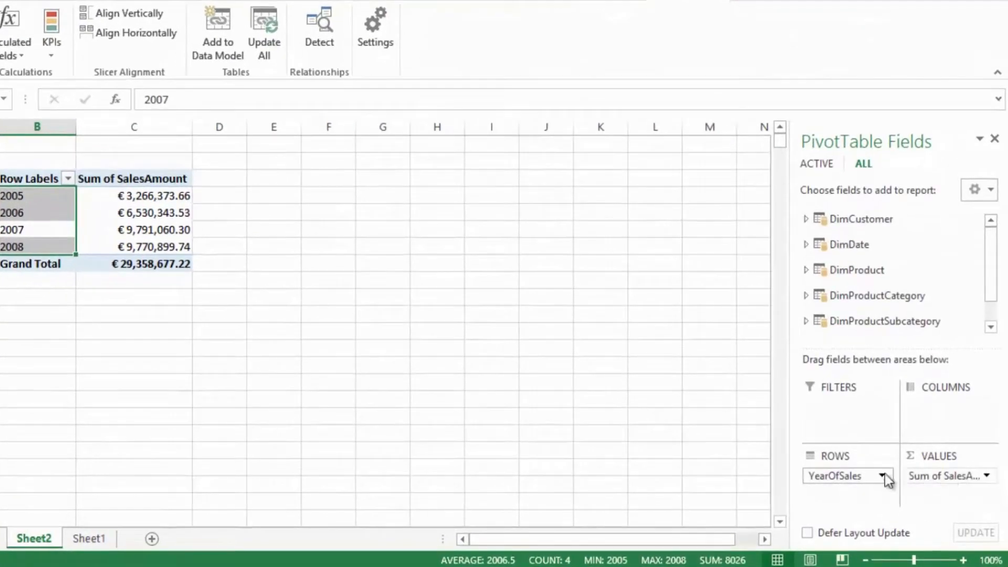
{"action": "mouse_move", "coordinate": [849, 477]}
{"action": "left_mouse_down"}
{"action": "mouse_move", "coordinate": [887, 276]}
{"action": "mouse_move", "coordinate": [854, 271]}
{"action": "mouse_move", "coordinate": [849, 491]}
{"action": "left_mouse_up"}
{"action": "left_click", "coordinate": [806, 245]}
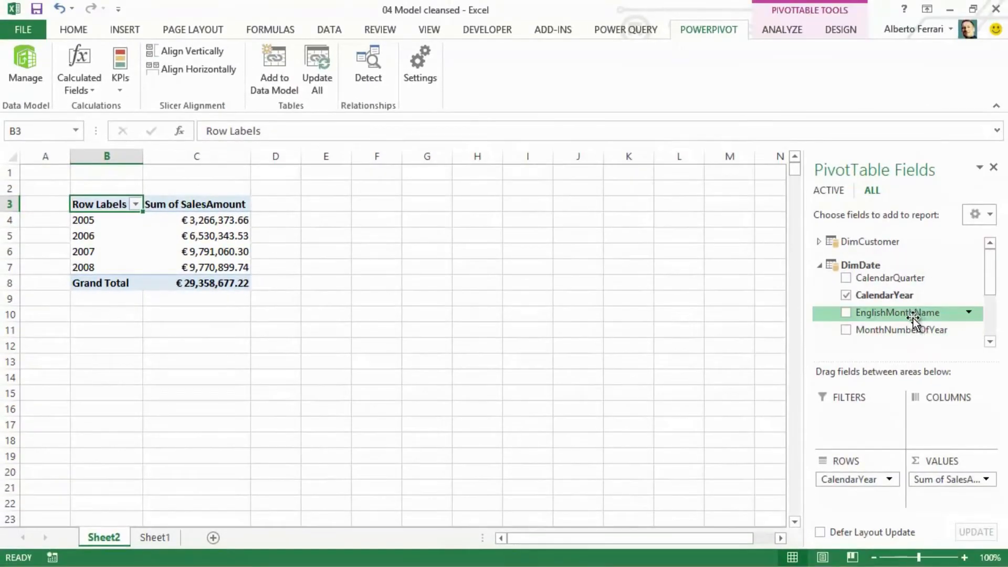
{"action": "left_click_drag", "start_coordinate": [912, 317], "coordinate": [872, 503]}
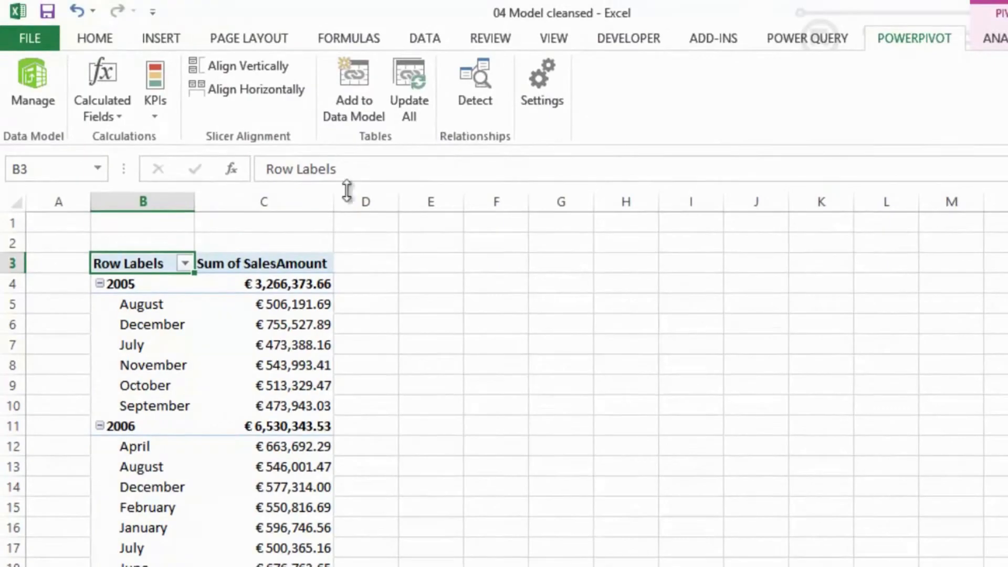
- Return to PowerPivot, set DimDate's EnglishMonthName to sort by MonthNumberOfYear, and go back to the PivotTable in Excel
{"action": "left_click", "coordinate": [26, 94]}
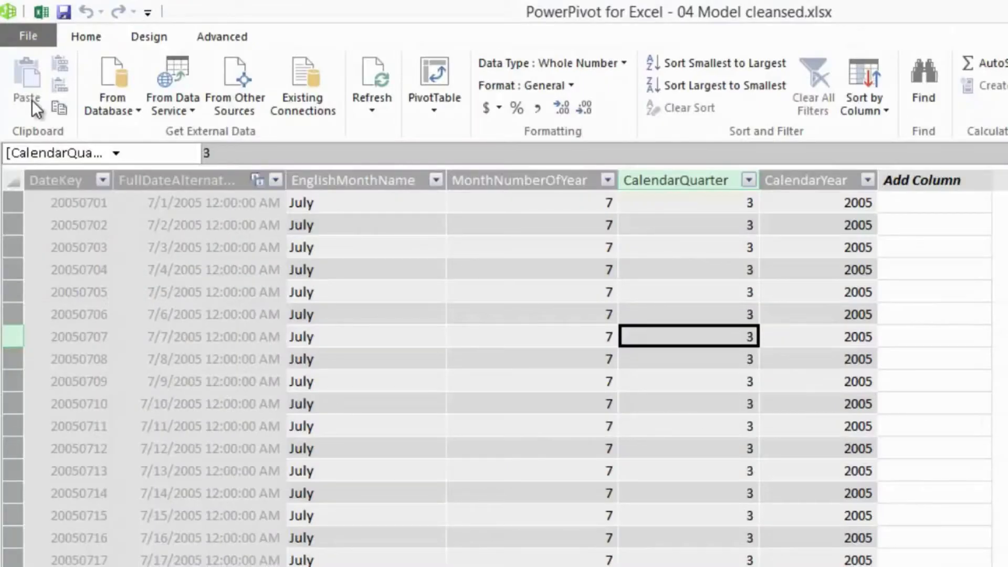
{"action": "left_click", "coordinate": [389, 204]}
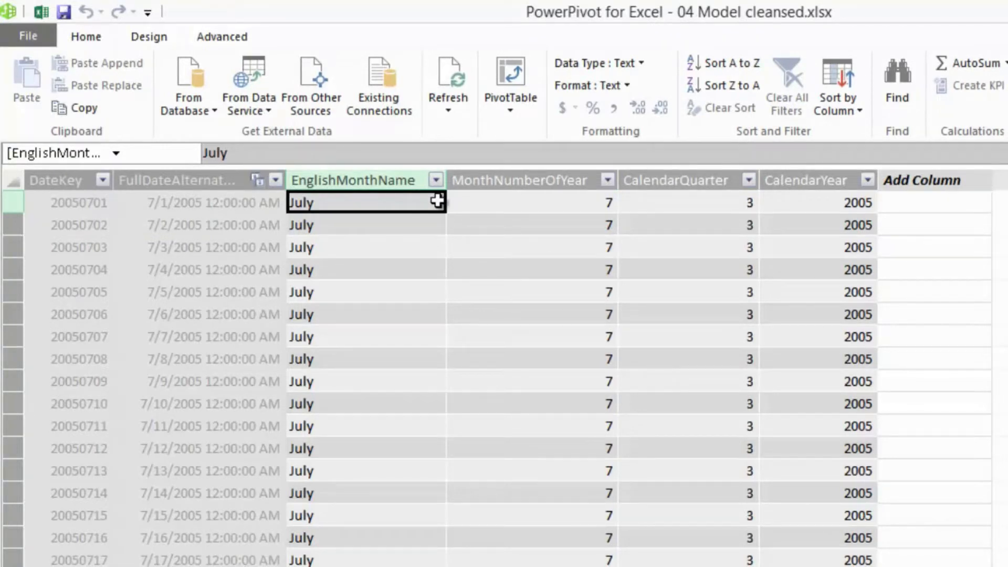
{"action": "left_click", "coordinate": [846, 114]}
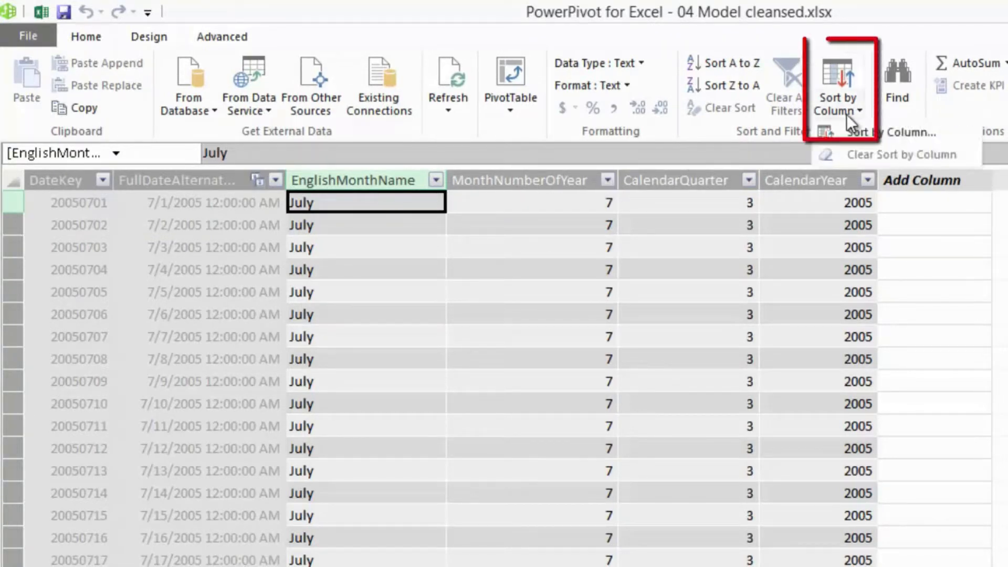
{"action": "left_click", "coordinate": [873, 136]}
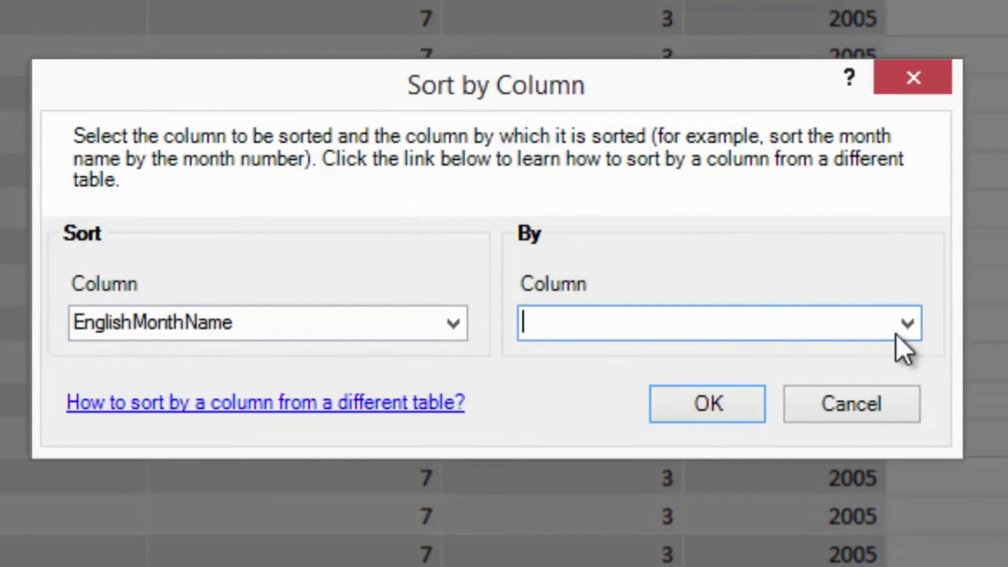
{"action": "left_click", "coordinate": [908, 329]}
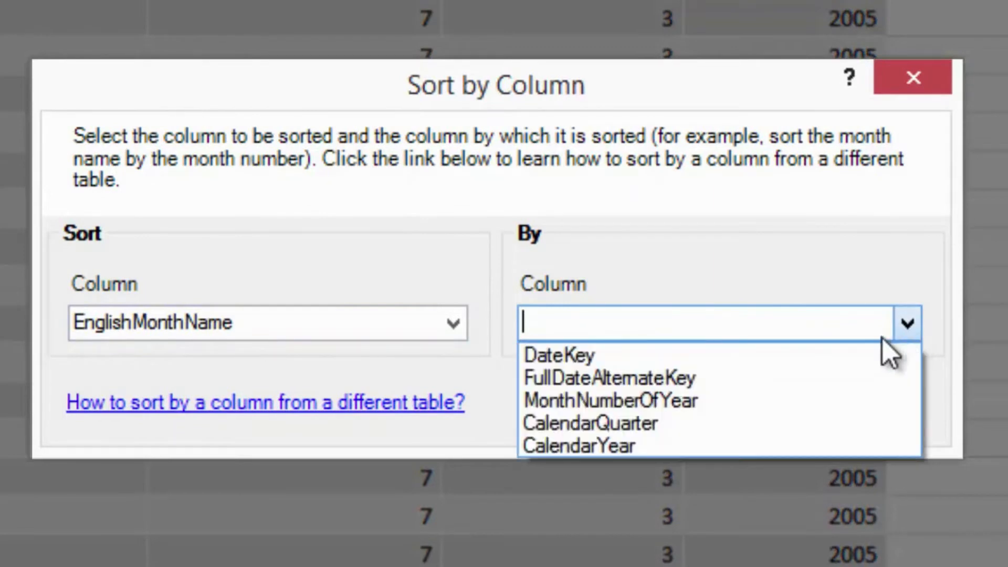
{"action": "left_click", "coordinate": [718, 405]}
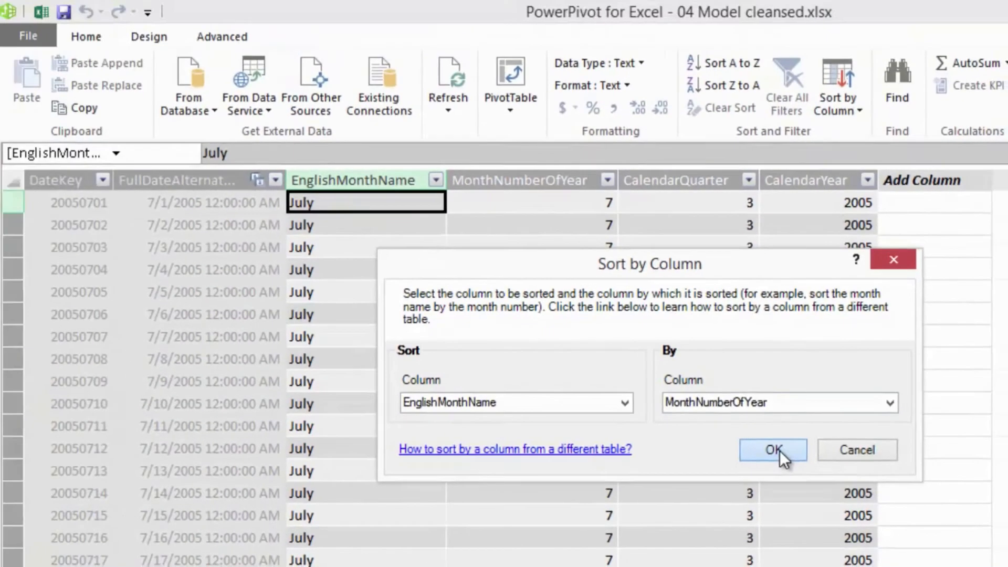
{"action": "left_click", "coordinate": [730, 414]}
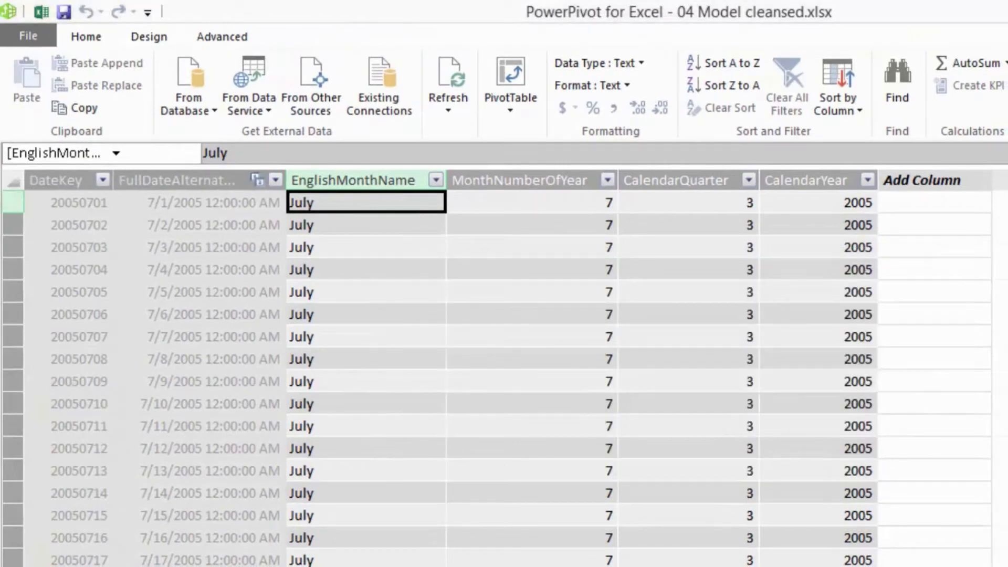
{"action": "left_click", "coordinate": [45, 10]}
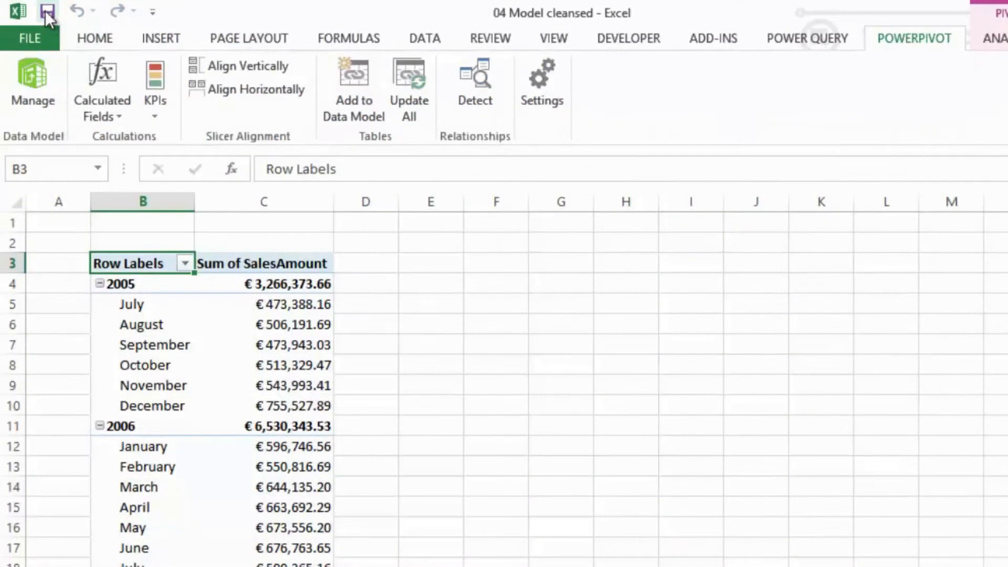
{"action": "left_click", "coordinate": [610, 402]}
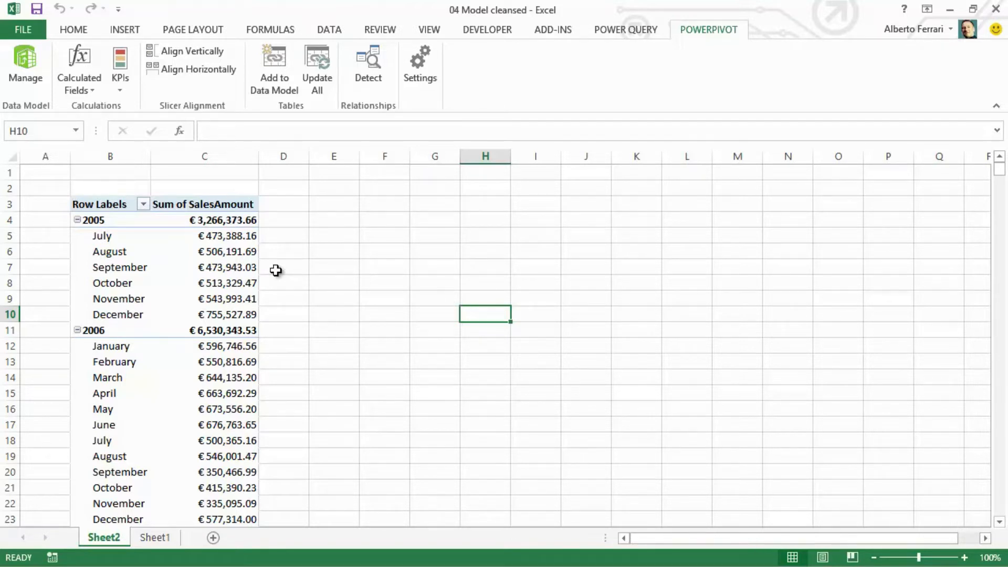
- Switch to PowerPivot, show the model as a diagram and maximize the DimDate table
{"action": "left_click", "coordinate": [28, 71]}
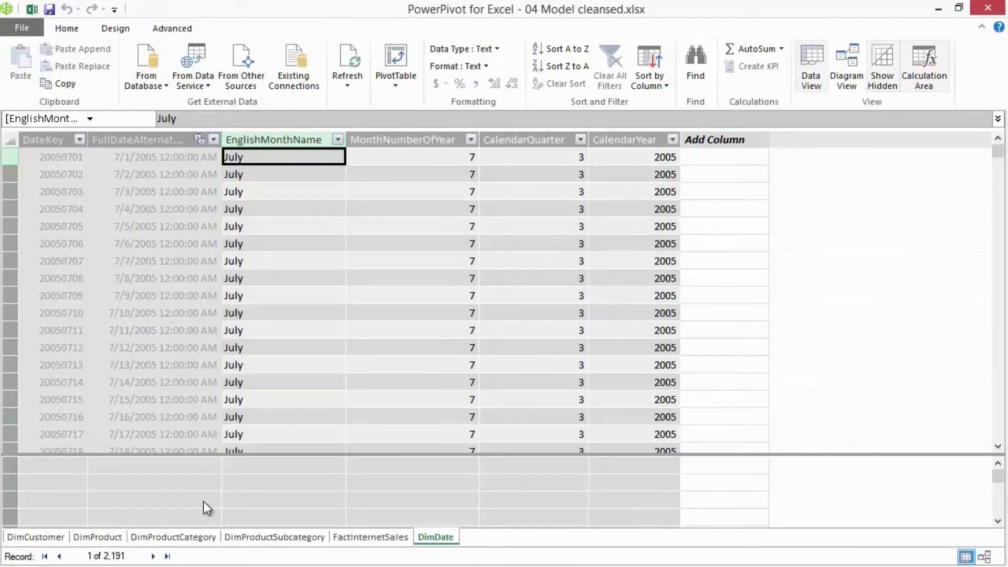
{"action": "left_click", "coordinate": [846, 67]}
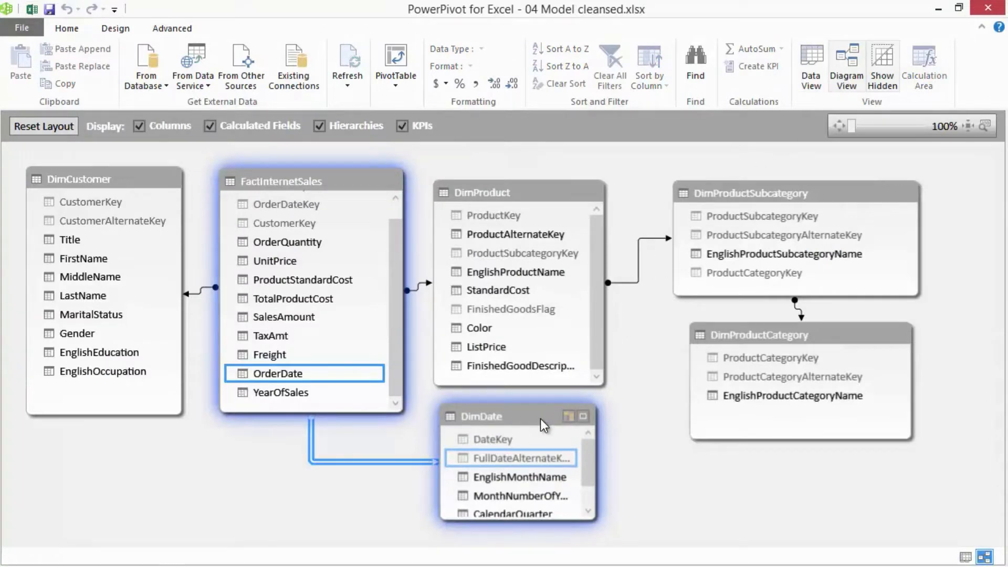
{"action": "left_click", "coordinate": [580, 418]}
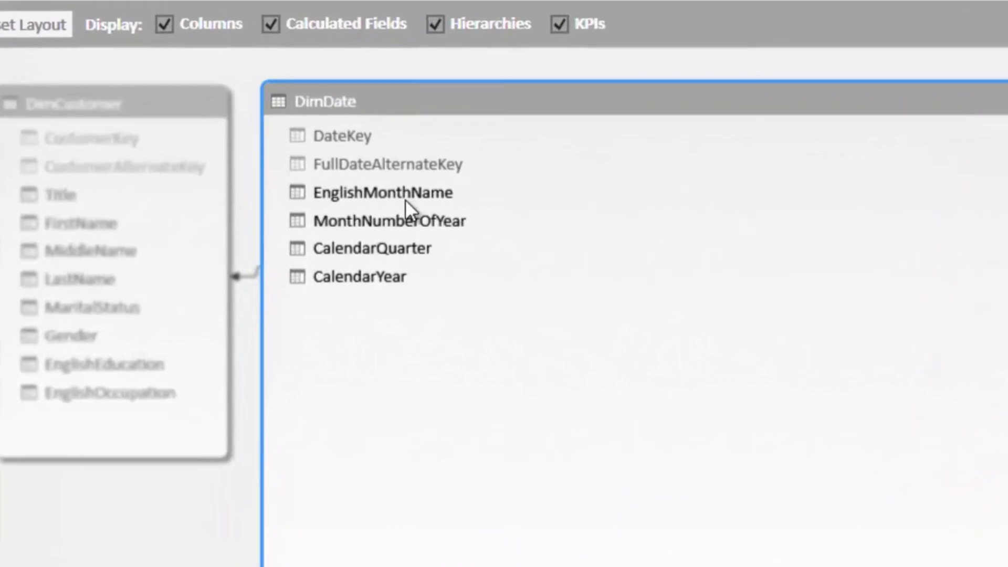
- Create a hierarchy named Calendar in DimDate from the CalendarYear, CalendarQuarter and EnglishMonthName columns
{"action": "left_click", "coordinate": [374, 278]}
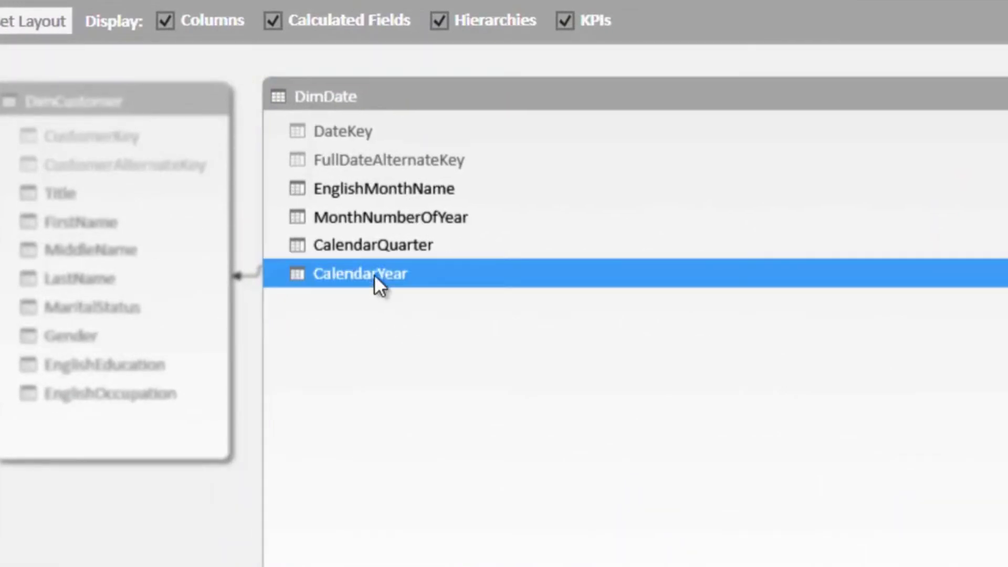
{"action": "left_click", "coordinate": [376, 252], "text": "ctrl"}
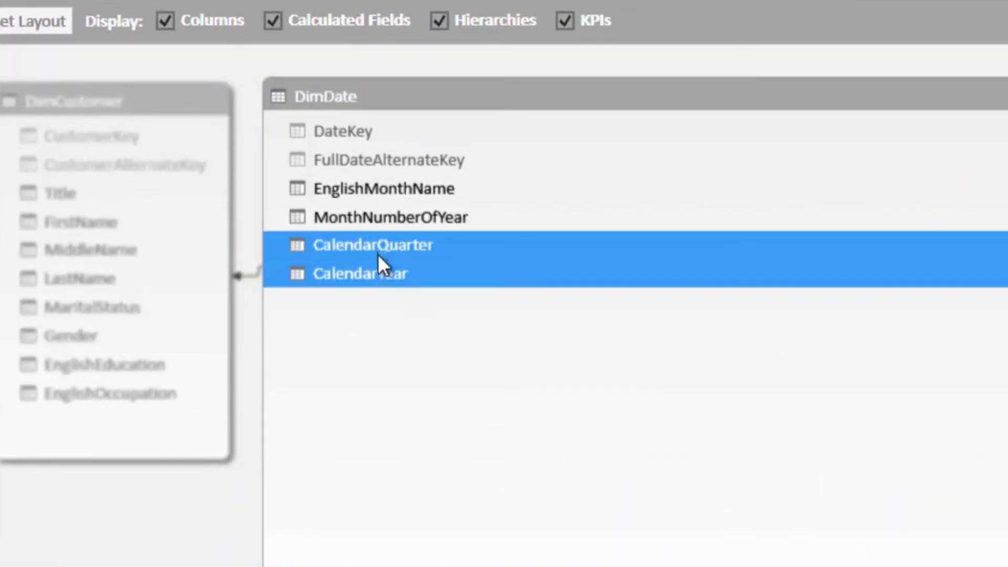
{"action": "left_click", "coordinate": [383, 188], "text": "ctrl"}
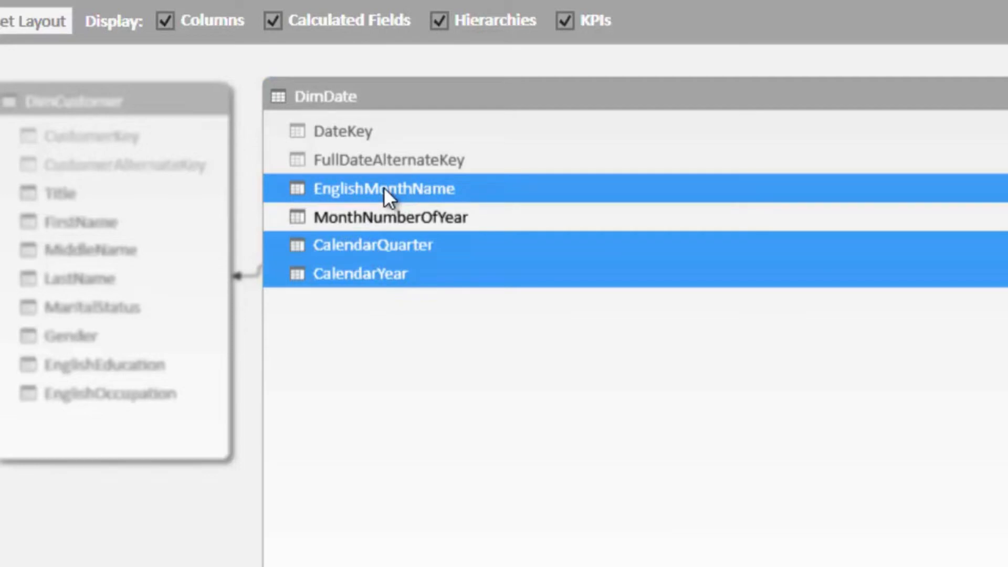
{"action": "right_click", "coordinate": [383, 187]}
{"action": "left_click", "coordinate": [451, 208]}
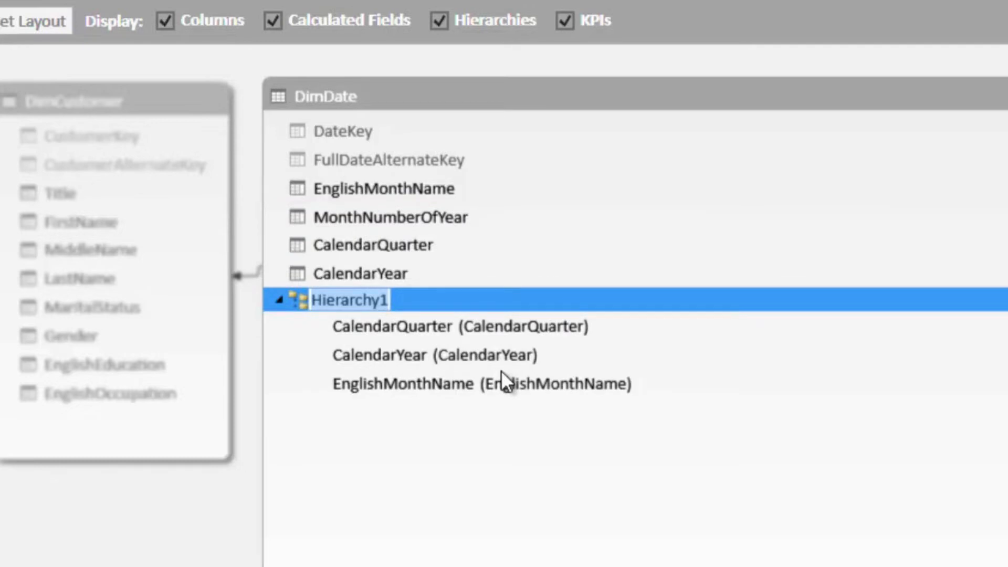
{"action": "type", "text": "Calendar"}
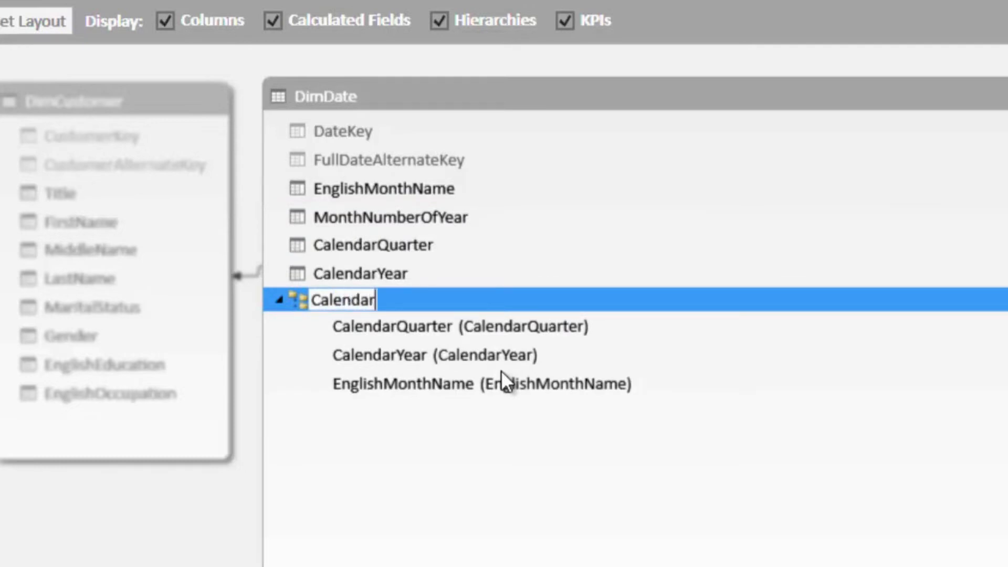
{"action": "key", "text": "Return"}
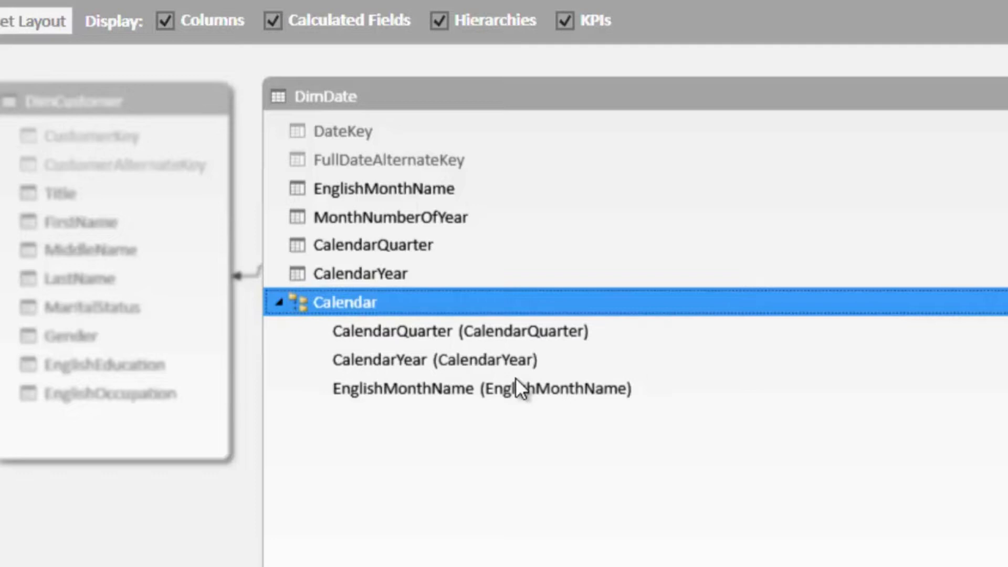
- Rename the Calendar hierarchy's CalendarQuarter level to Quarter
{"action": "left_click", "coordinate": [475, 335]}
{"action": "right_click", "coordinate": [475, 336]}
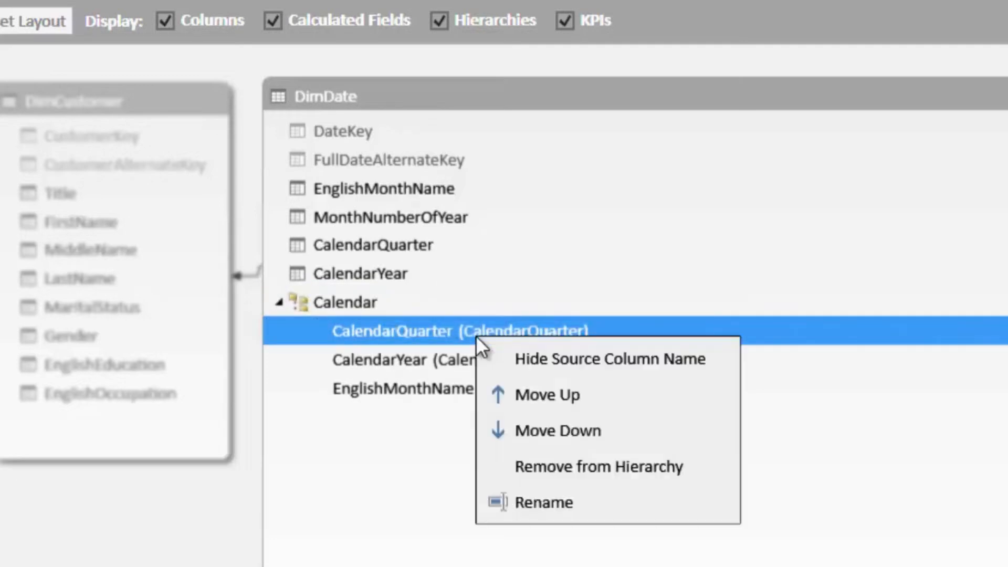
{"action": "left_click", "coordinate": [596, 470]}
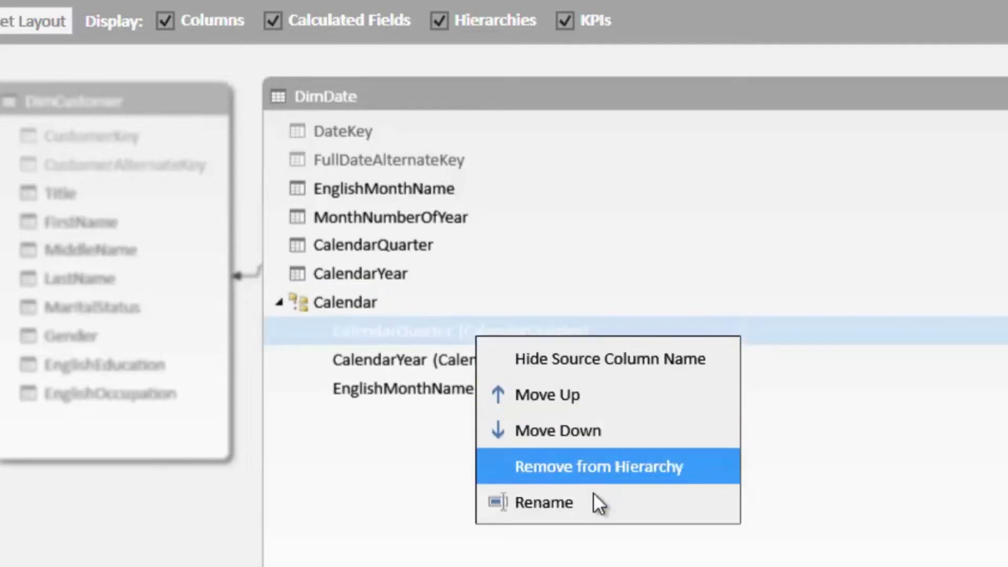
{"action": "left_click", "coordinate": [591, 504]}
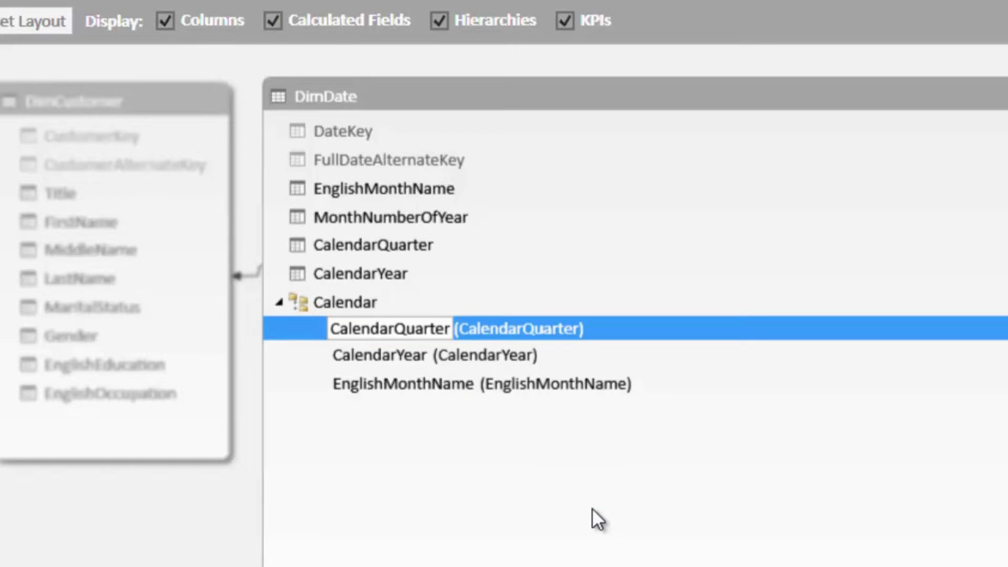
{"action": "left_click", "coordinate": [394, 336]}
{"action": "key", "text": "shift+Home"}
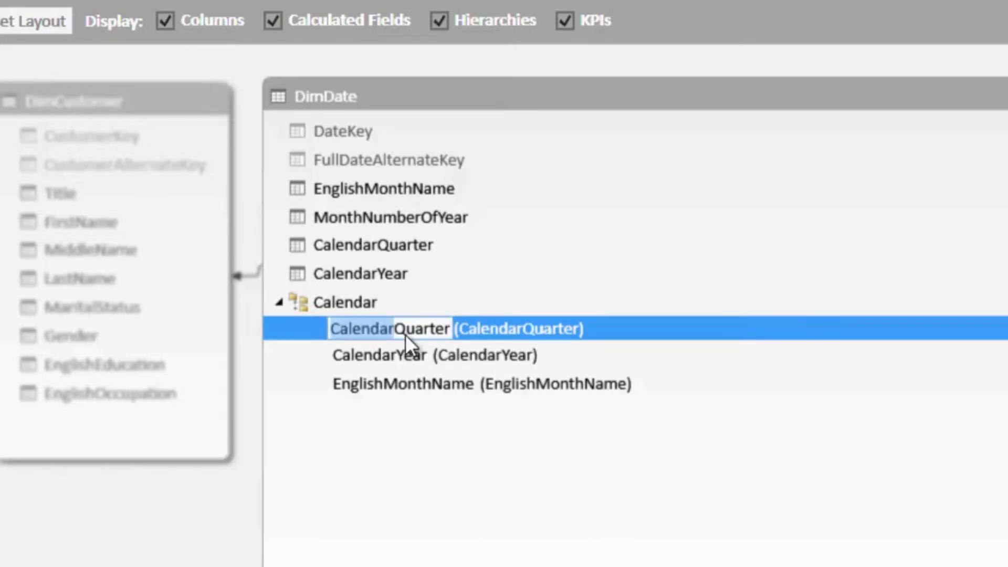
{"action": "key", "text": "BackSpace"}
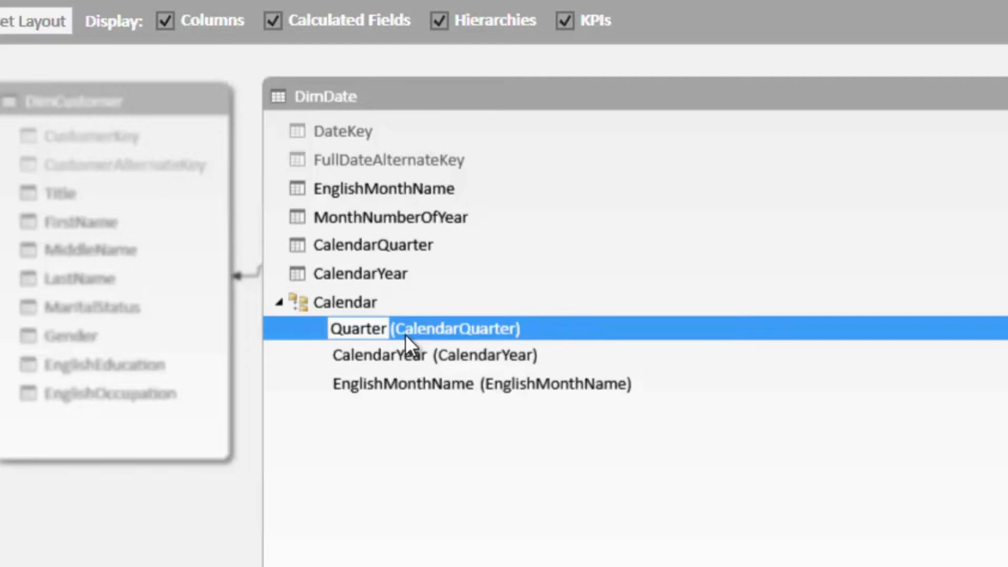
{"action": "key", "text": "Return"}
- Rename the Calendar hierarchy's CalendarYear level to Year
{"action": "left_click", "coordinate": [405, 355]}
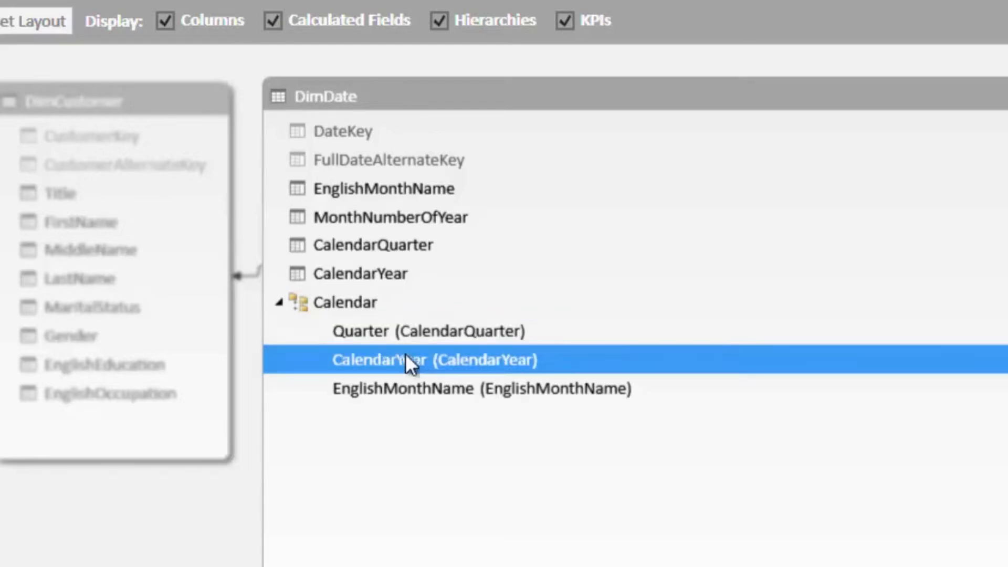
{"action": "right_click", "coordinate": [405, 355]}
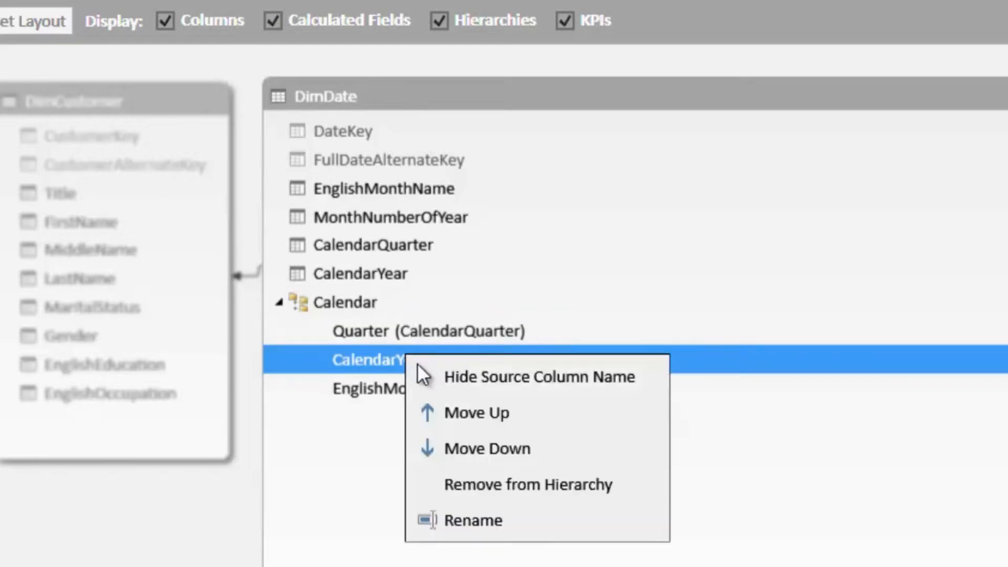
{"action": "left_click", "coordinate": [522, 518]}
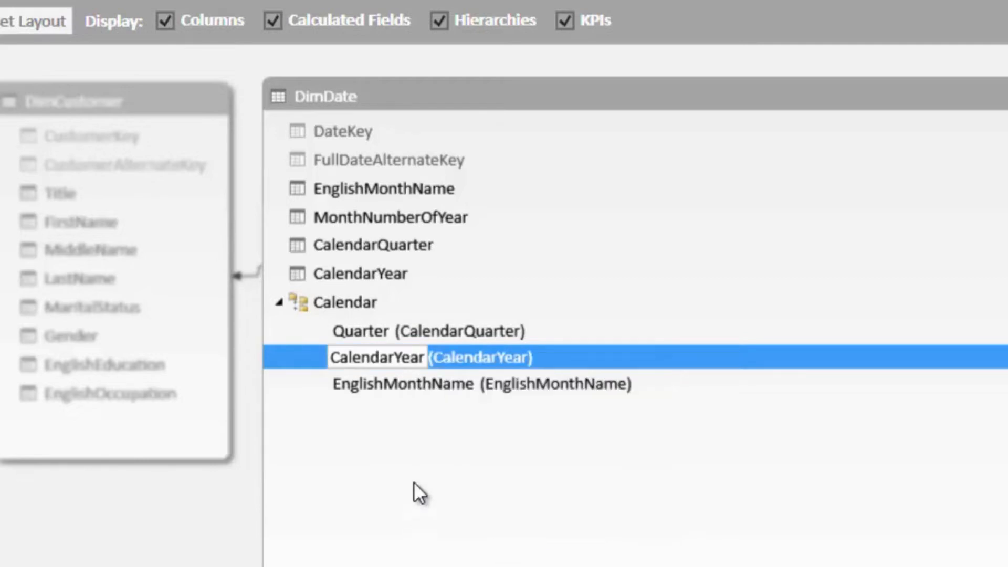
{"action": "left_click", "coordinate": [391, 359]}
{"action": "key", "text": "BackSpace"}
{"action": "key", "text": "BackSpace"}
{"action": "key", "text": "BackSpace"}
{"action": "key", "text": "BackSpace"}
{"action": "key", "text": "BackSpace"}
{"action": "key", "text": "BackSpace"}
{"action": "key", "text": "BackSpace"}
{"action": "key", "text": "Delete"}
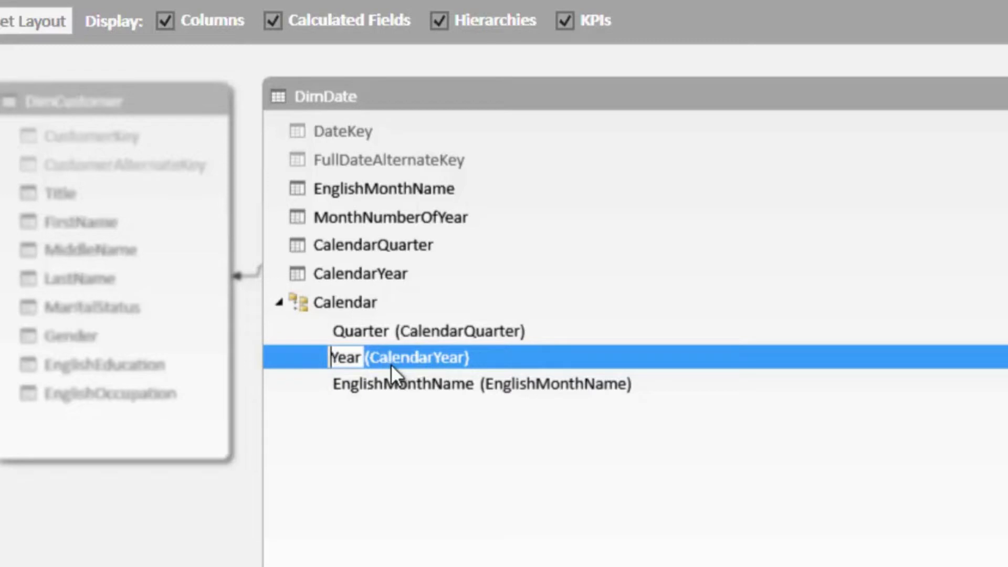
{"action": "key", "text": "Return"}
- Rename the Calendar hierarchy's EnglishMonthName level to Month
{"action": "right_click", "coordinate": [440, 386]}
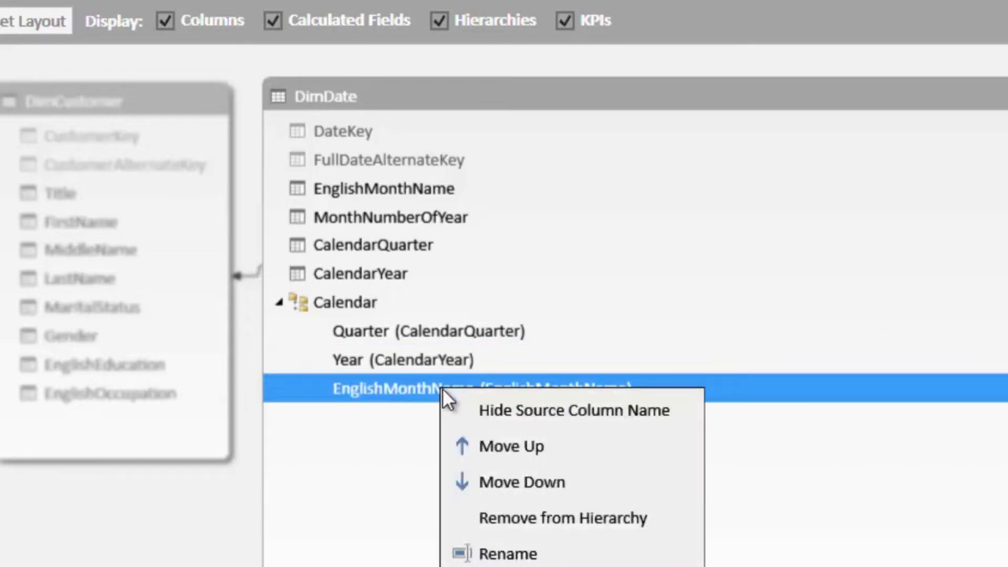
{"action": "left_click", "coordinate": [540, 554]}
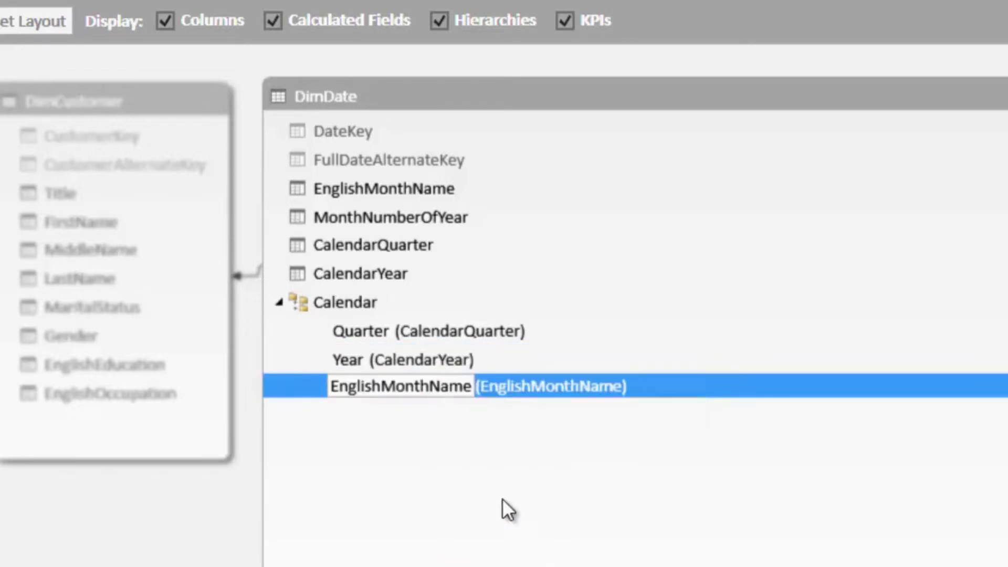
{"action": "double_click", "coordinate": [435, 393]}
{"action": "type", "text": "Month"}
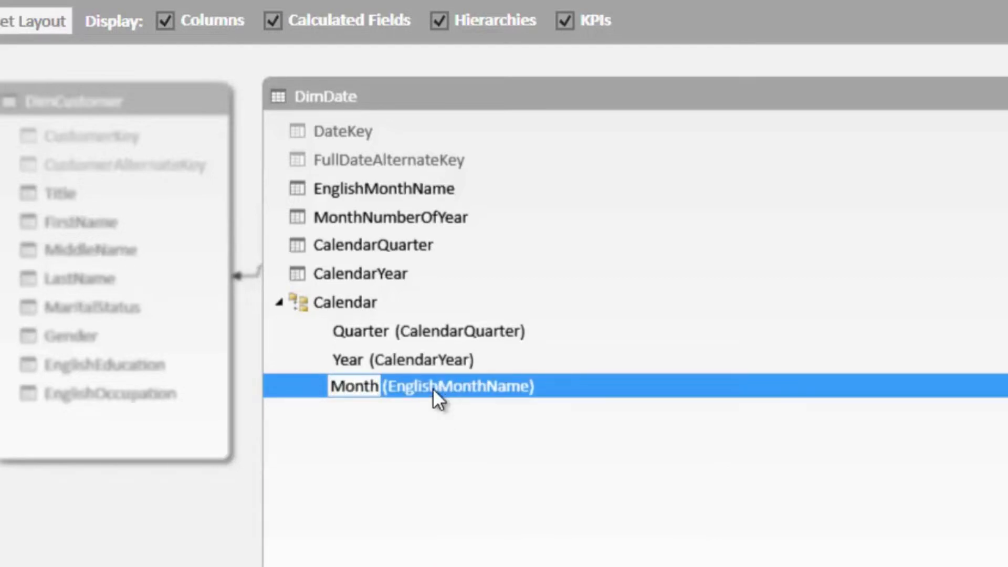
{"action": "key", "text": "Return"}
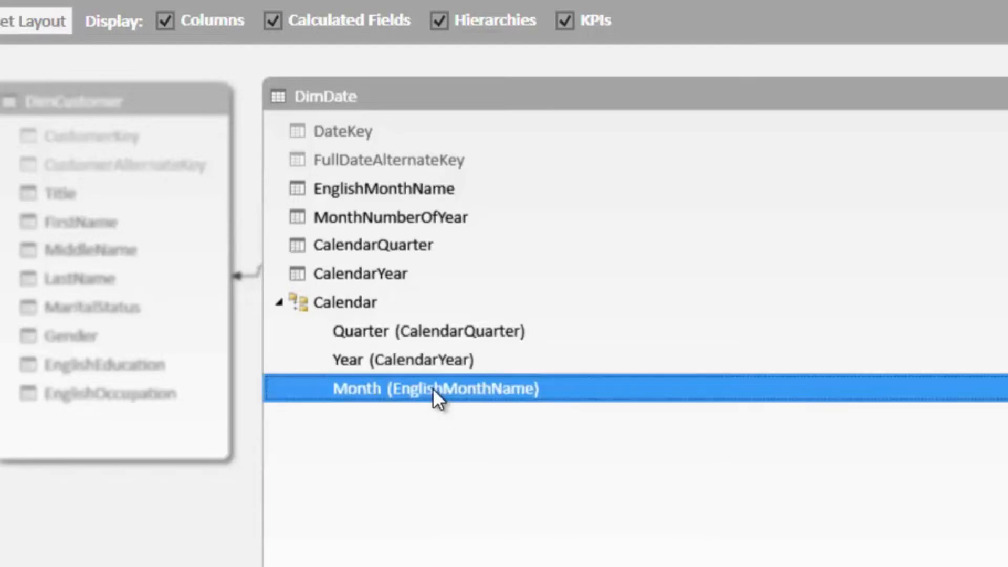
- Move the Year level above Quarter in the Calendar hierarchy and restore the DimDate table to its normal size
{"action": "left_click", "coordinate": [434, 363]}
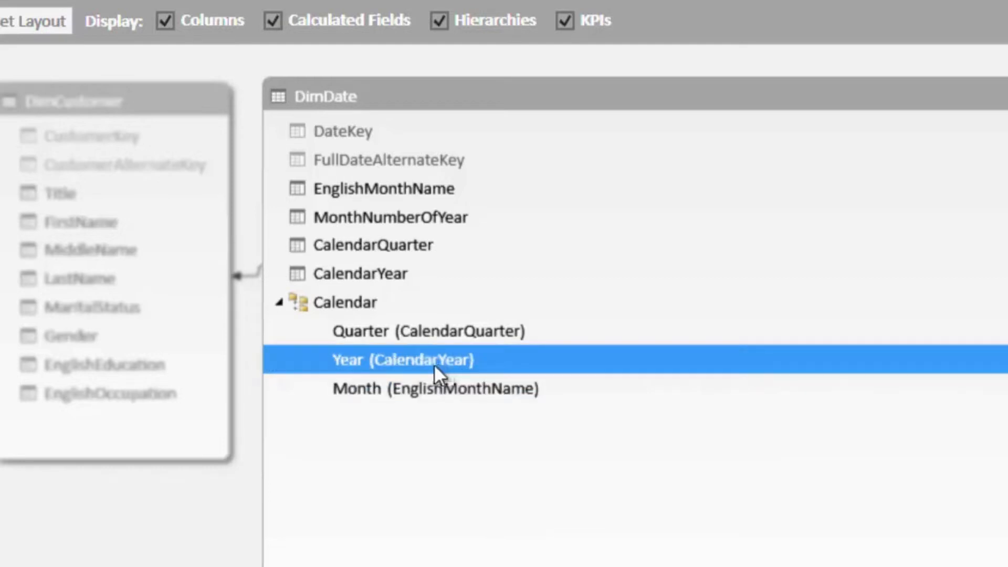
{"action": "left_click_drag", "start_coordinate": [423, 364], "coordinate": [434, 323]}
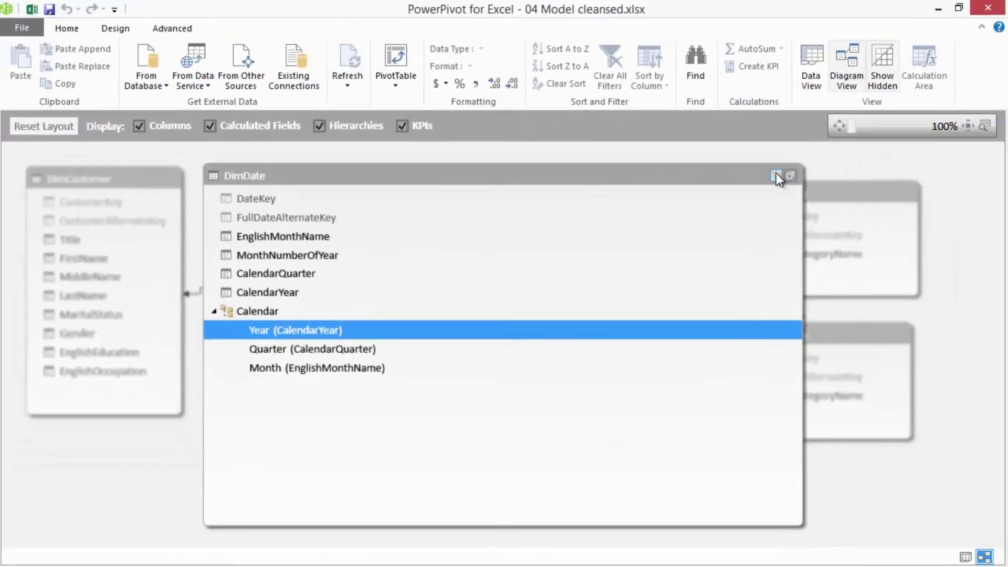
{"action": "left_click", "coordinate": [790, 176]}
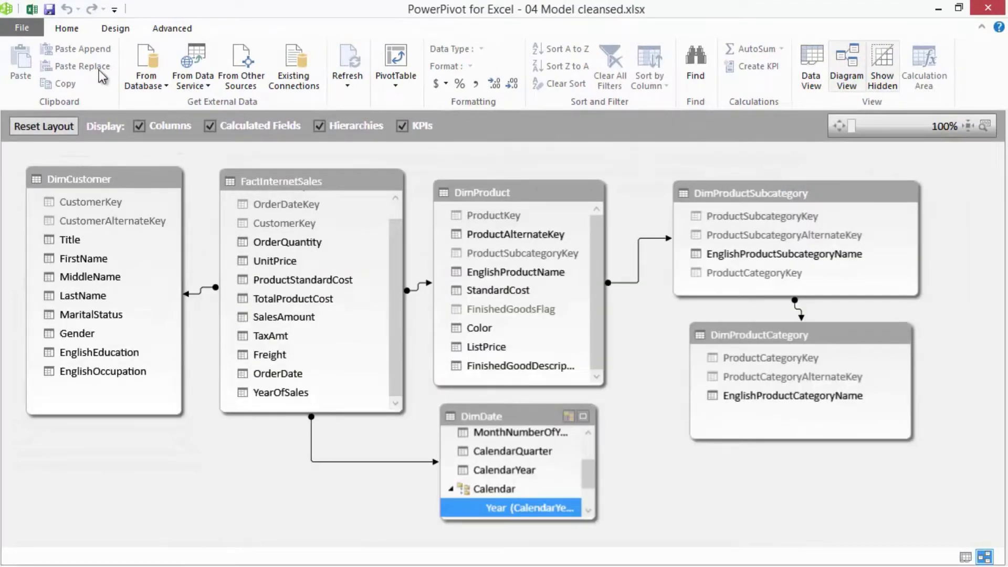
- Switch to Excel and replace CalendarYear and EnglishMonthName in the Sheet2 PivotTable's rows with DimDate's Calendar hierarchy
{"action": "left_click", "coordinate": [33, 12]}
{"action": "left_click", "coordinate": [243, 282]}
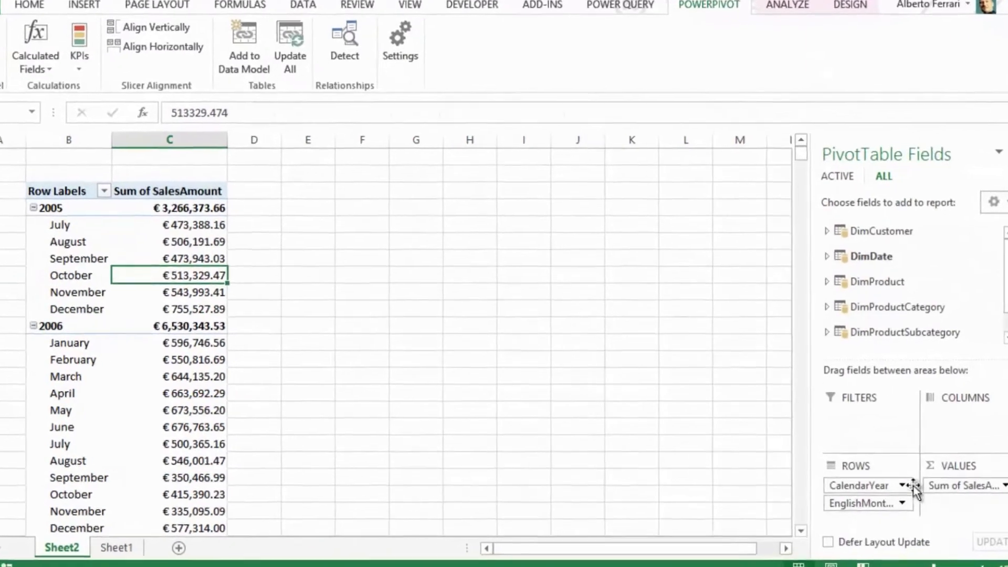
{"action": "left_click_drag", "start_coordinate": [892, 485], "coordinate": [892, 314]}
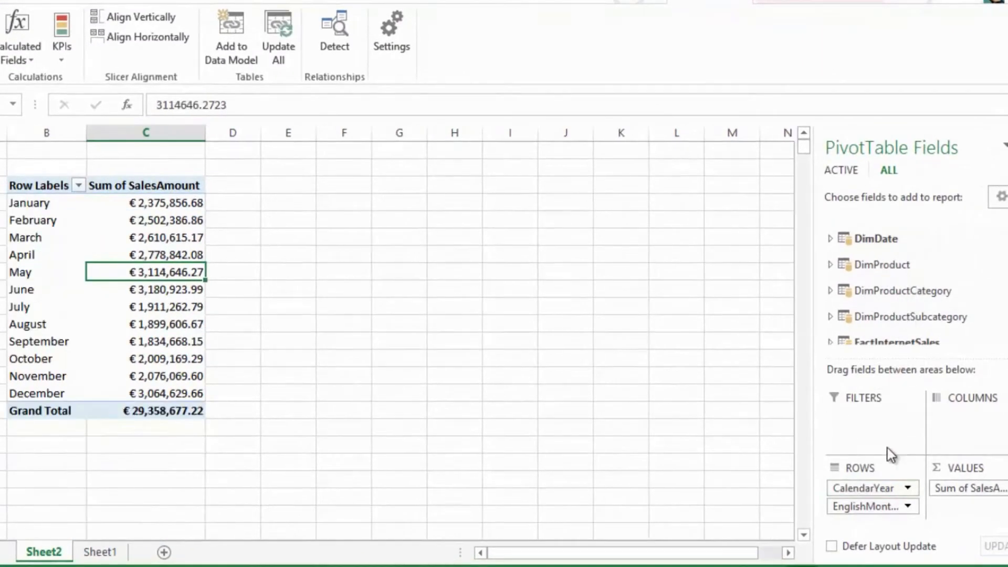
{"action": "left_click_drag", "start_coordinate": [873, 496], "coordinate": [903, 267]}
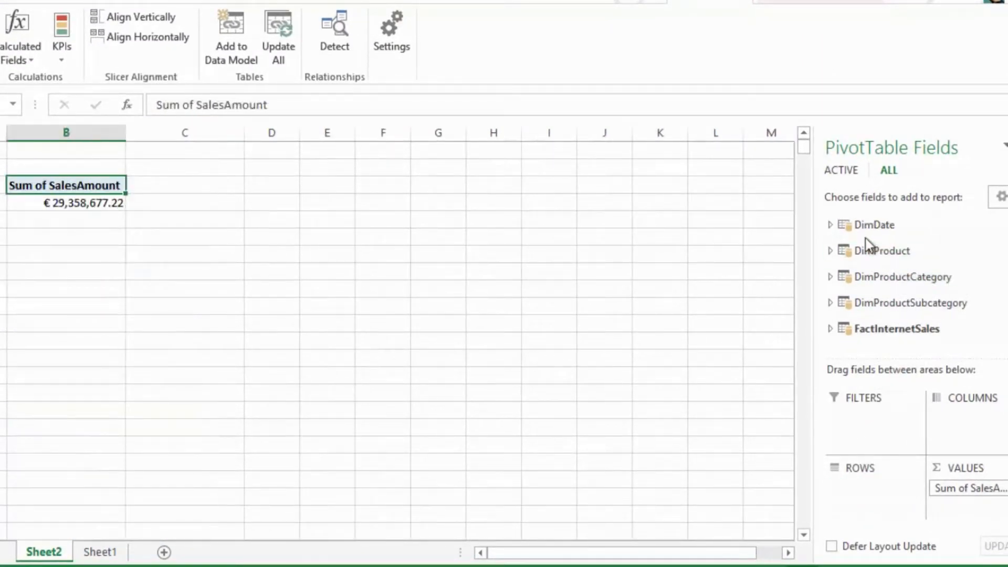
{"action": "left_click", "coordinate": [830, 224]}
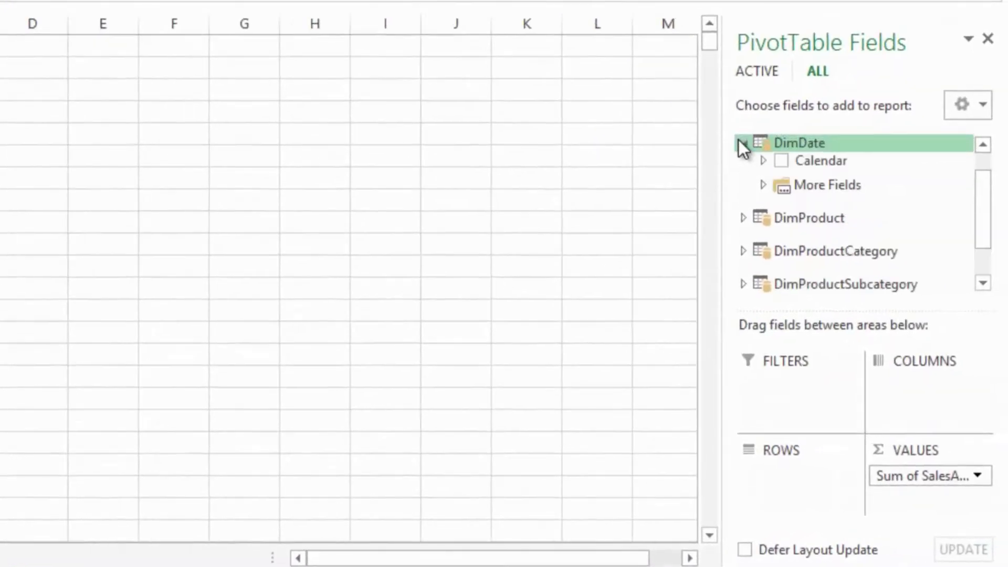
{"action": "left_click", "coordinate": [780, 160]}
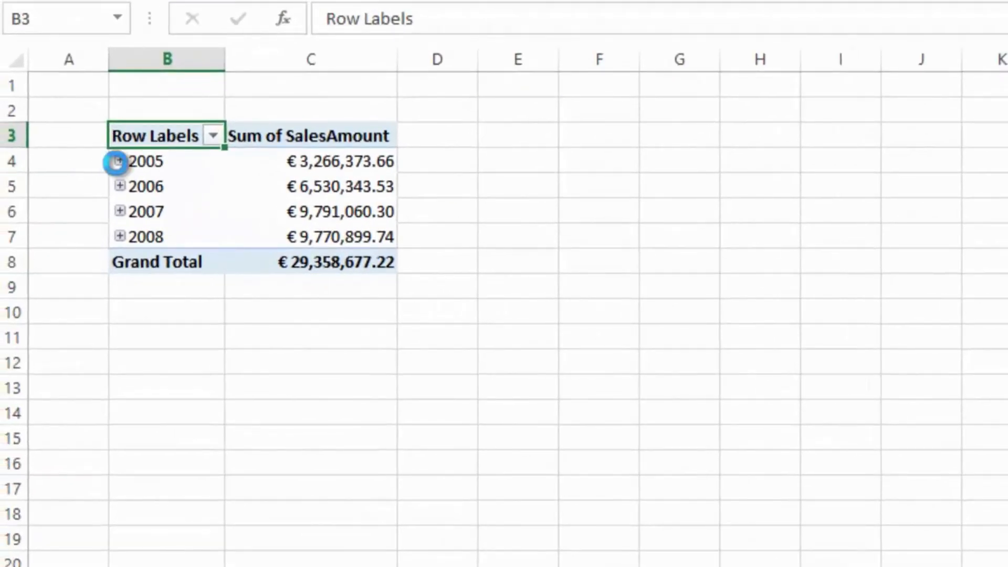
- Expand 2005 and its quarters 3 and 4 in the PivotTable, then DimDate's More Fields folder in the field list
{"action": "left_click", "coordinate": [117, 163]}
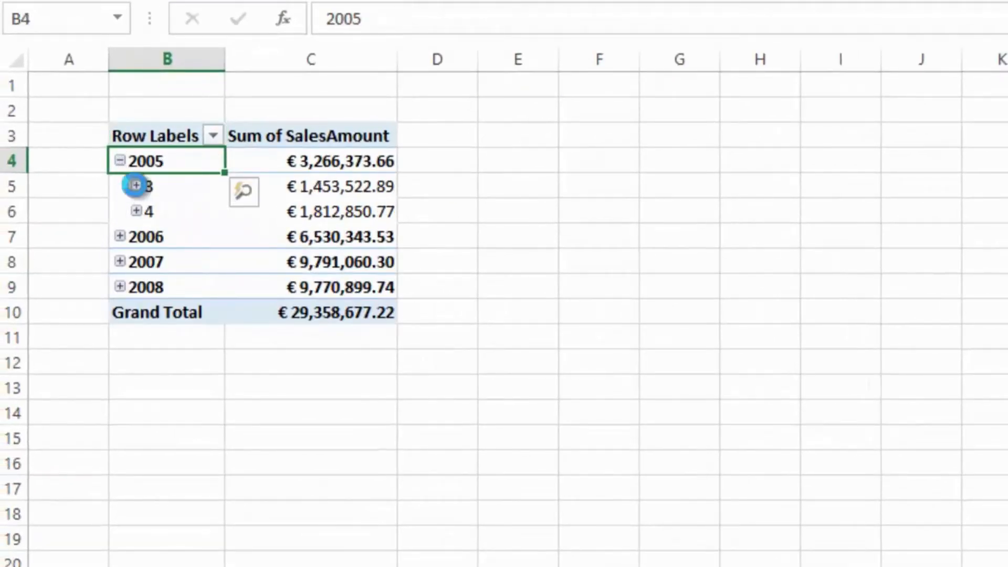
{"action": "left_click", "coordinate": [135, 185]}
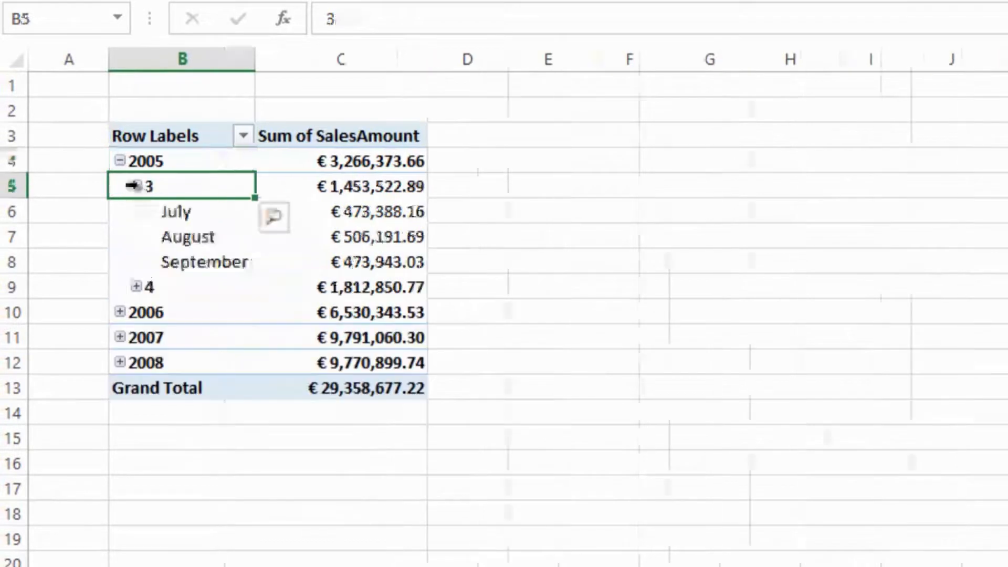
{"action": "left_click", "coordinate": [135, 288]}
{"action": "left_click", "coordinate": [530, 487]}
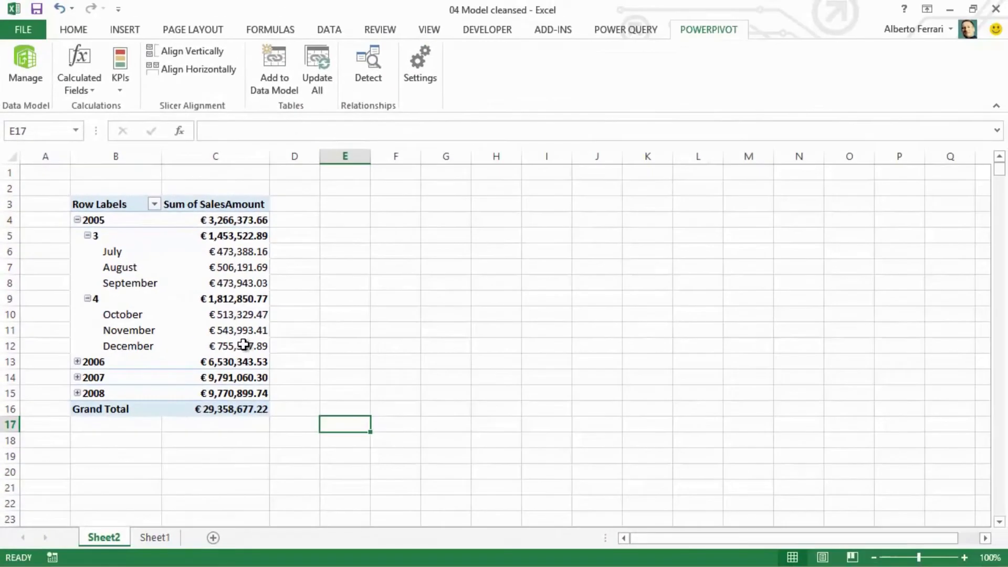
{"action": "left_click", "coordinate": [370, 288]}
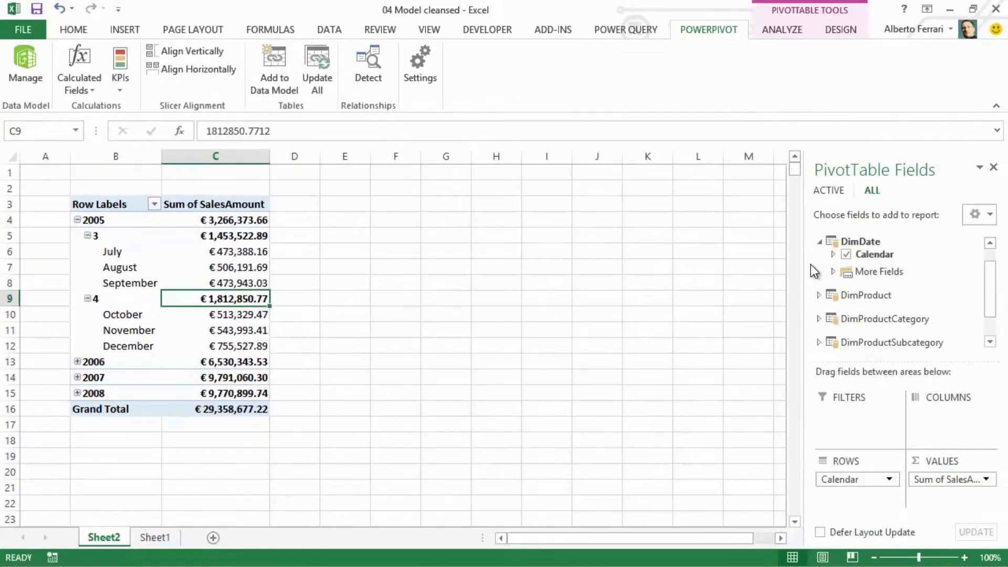
{"action": "left_click", "coordinate": [834, 272]}
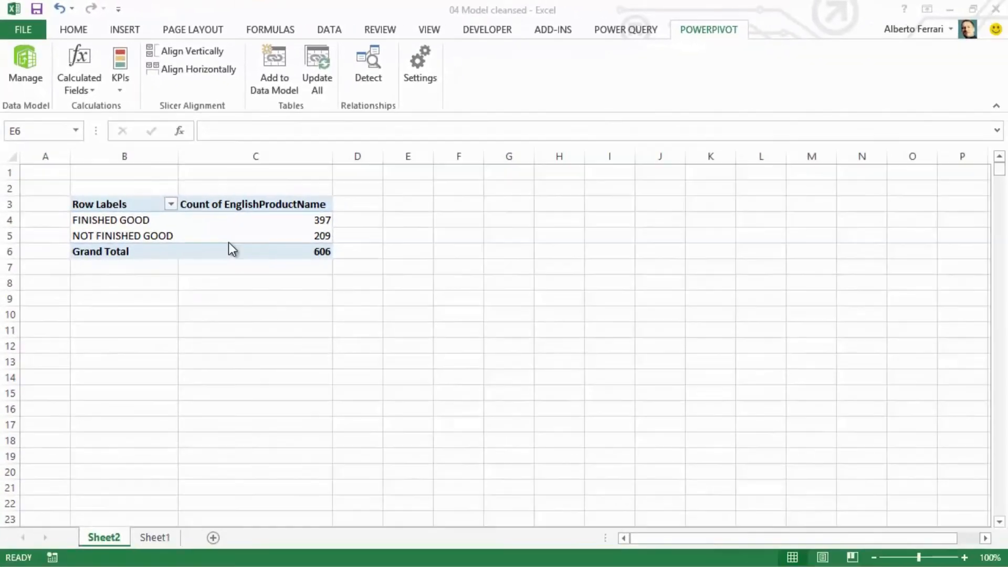
- Switch to the PowerPivot window and examine the formula of DimProduct's finished-good description column in data view
{"action": "left_click", "coordinate": [24, 75]}
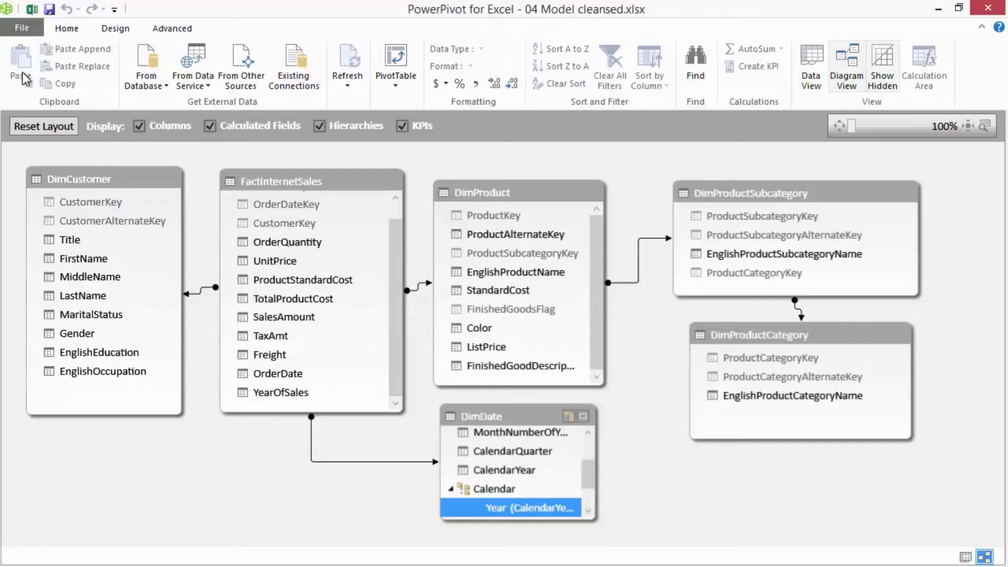
{"action": "left_click", "coordinate": [815, 59]}
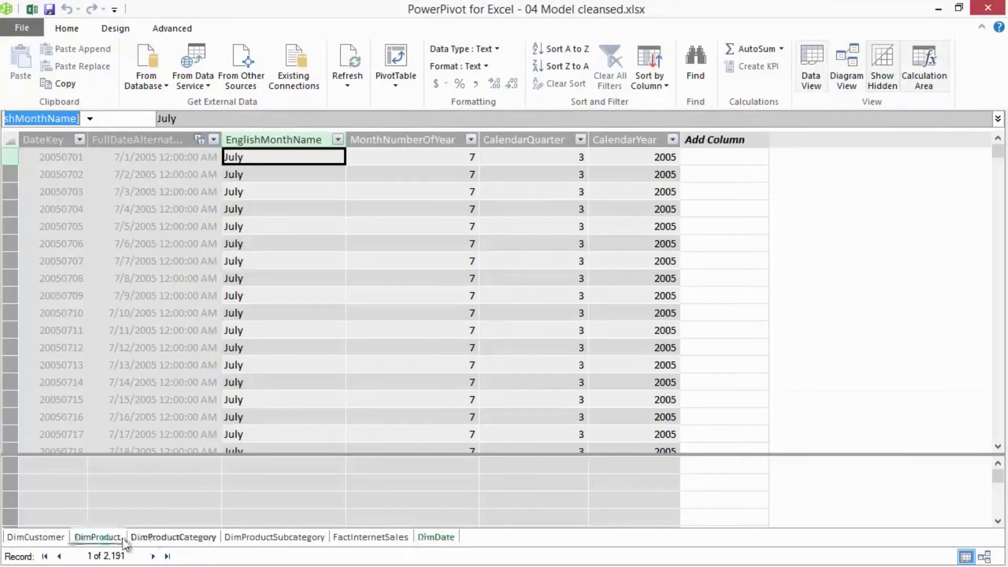
{"action": "left_click", "coordinate": [102, 536]}
{"action": "left_click", "coordinate": [895, 156]}
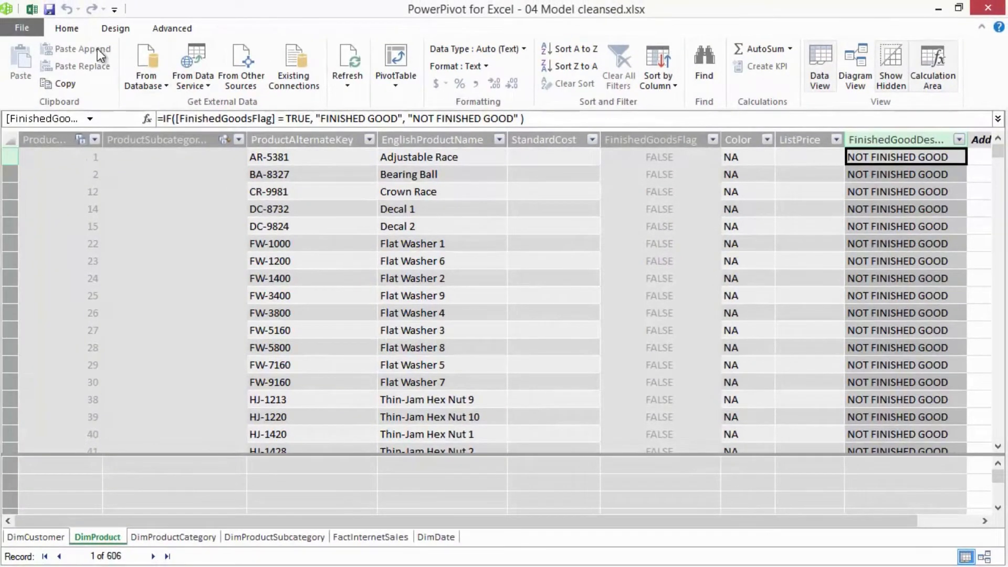
- Switch to Excel, enter the headers FinishedGoodFlag in B3 and Description in C3 of Sheet1, and widen both columns
{"action": "left_click", "coordinate": [31, 10]}
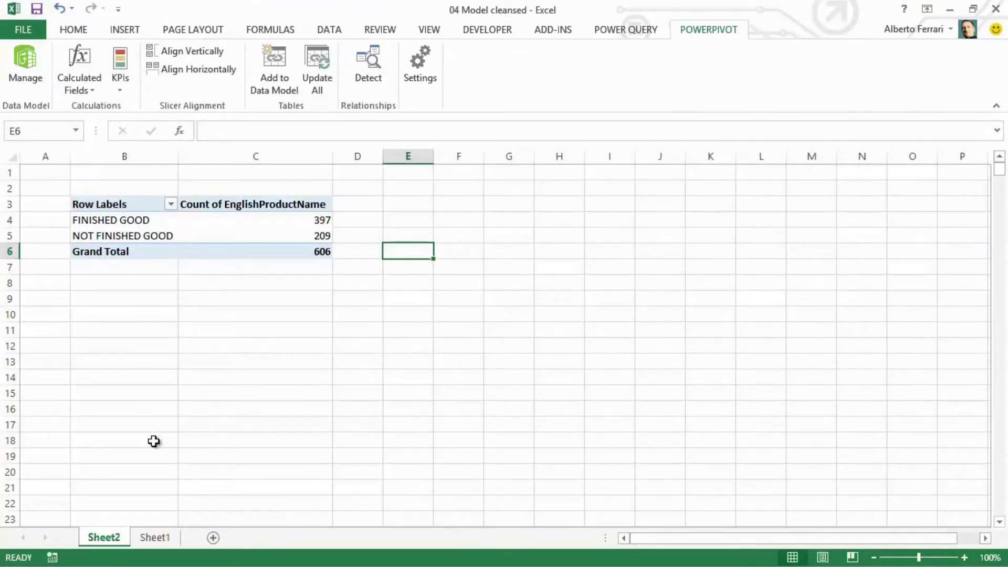
{"action": "left_click", "coordinate": [164, 537]}
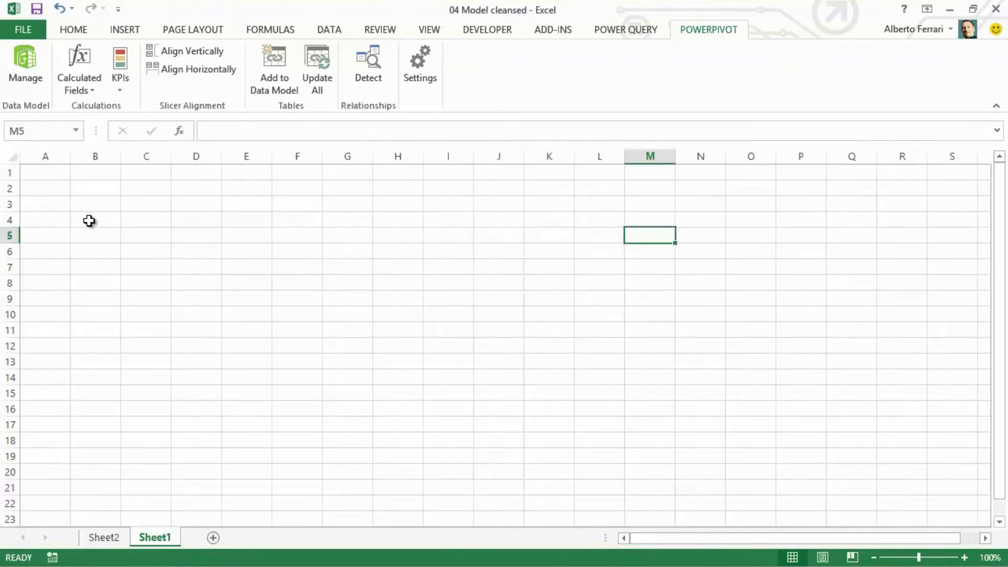
{"action": "left_click", "coordinate": [99, 207]}
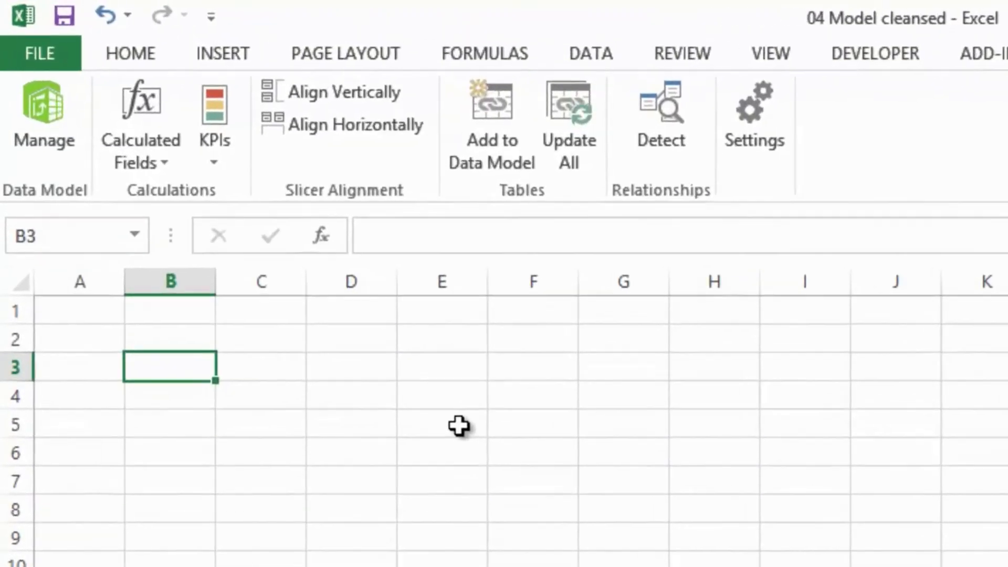
{"action": "type", "text": "Finis"}
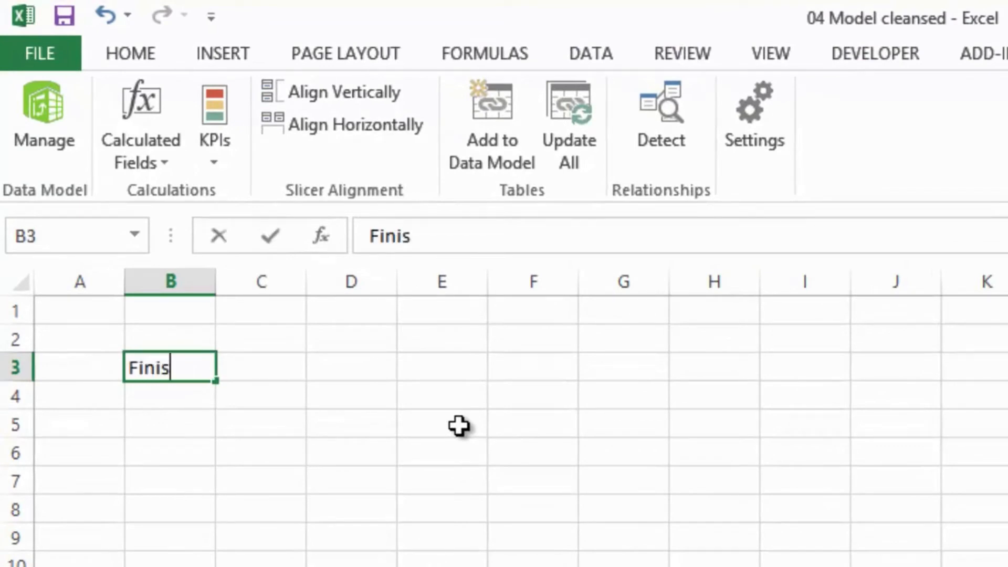
{"action": "type", "text": "hedGoodFlag"}
{"action": "key", "text": "ctrl+Return"}
{"action": "key", "text": "Right"}
{"action": "type", "text": "Description"}
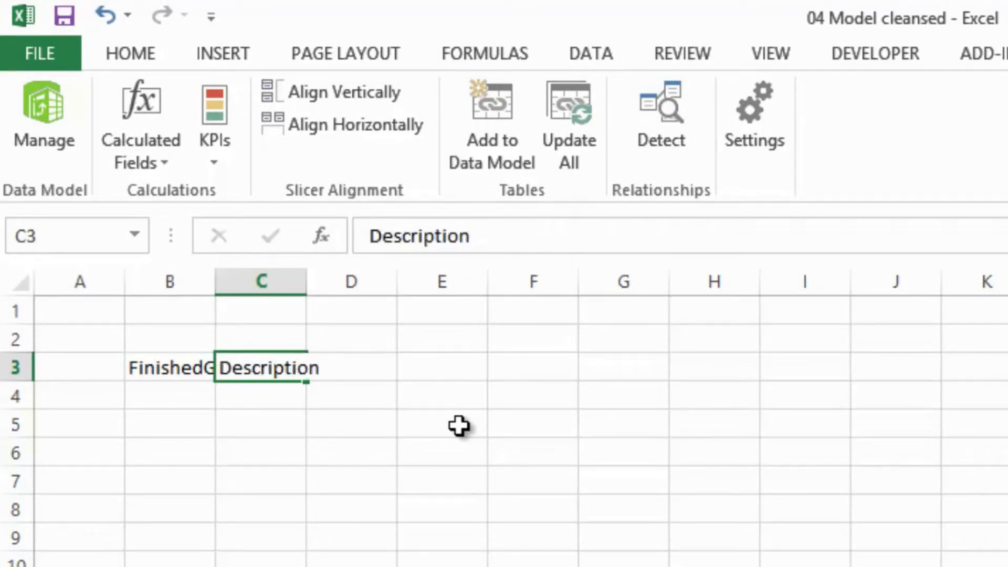
{"action": "key", "text": "Return"}
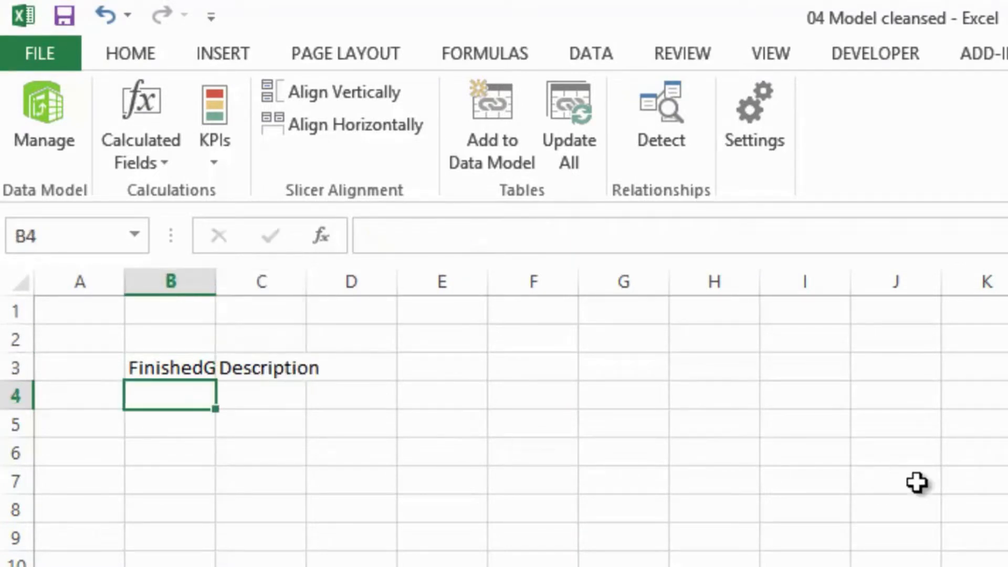
{"action": "left_click_drag", "start_coordinate": [220, 278], "coordinate": [328, 282]}
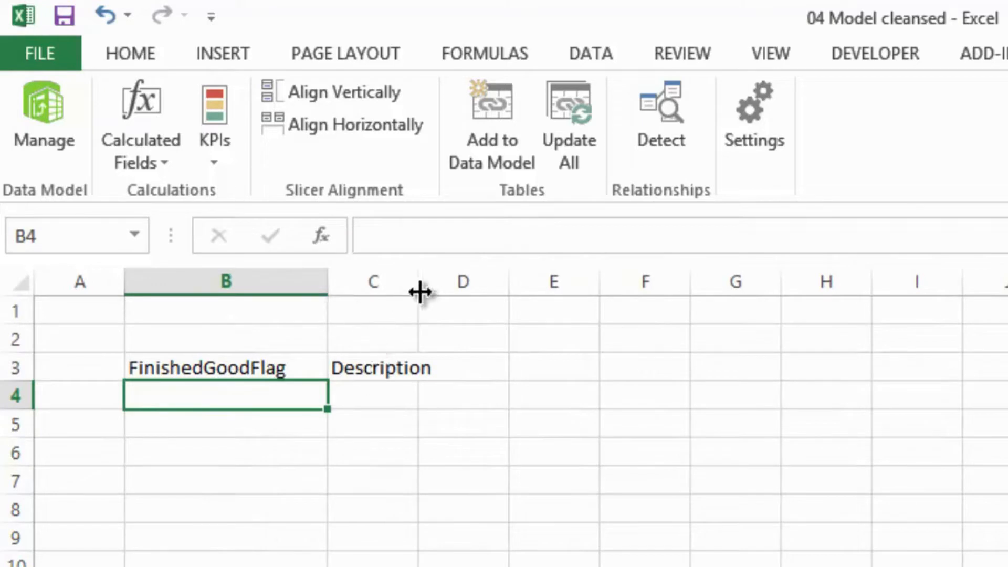
{"action": "left_click_drag", "start_coordinate": [417, 288], "coordinate": [500, 288]}
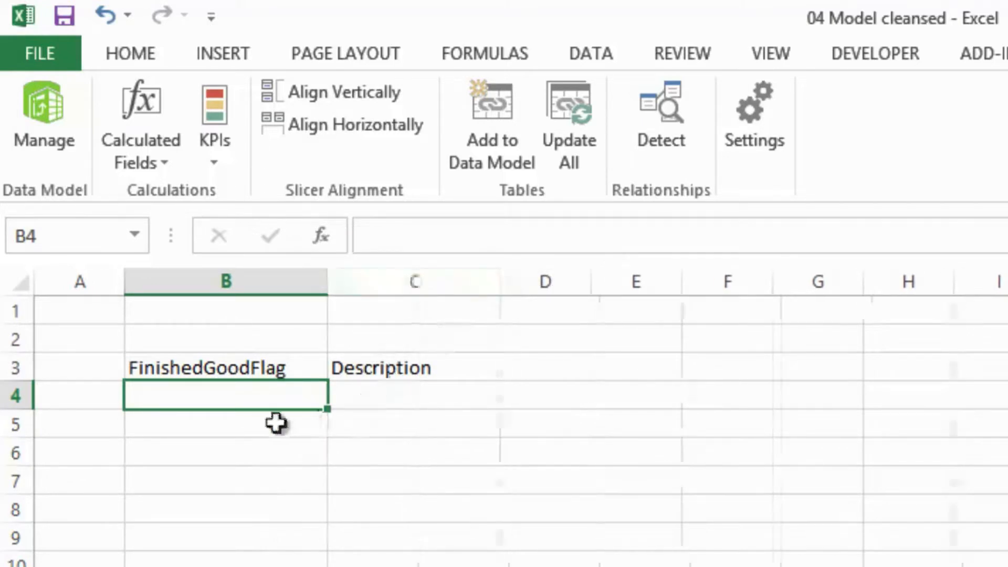
- Enter TRUE in B4 with the description THIS IS A FINISHED GOOD in C4
{"action": "double_click", "coordinate": [232, 399]}
{"action": "type", "text": "TRUE"}
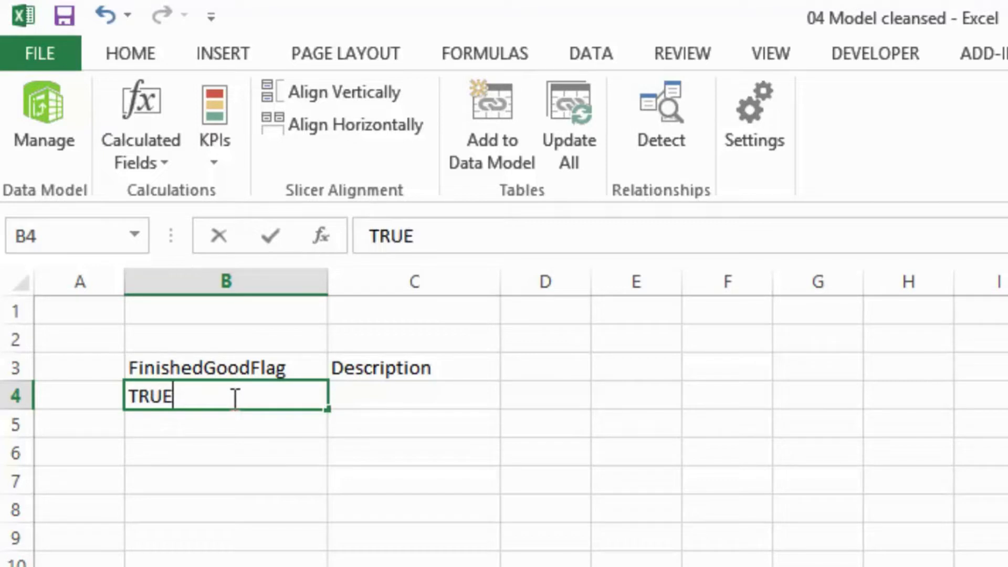
{"action": "key", "text": "Tab"}
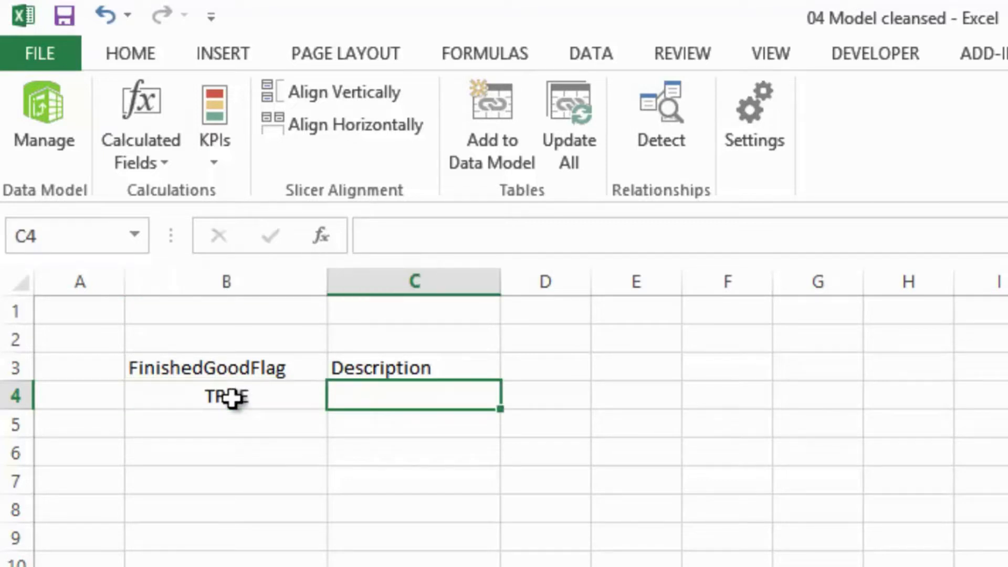
{"action": "type", "text": "IS "}
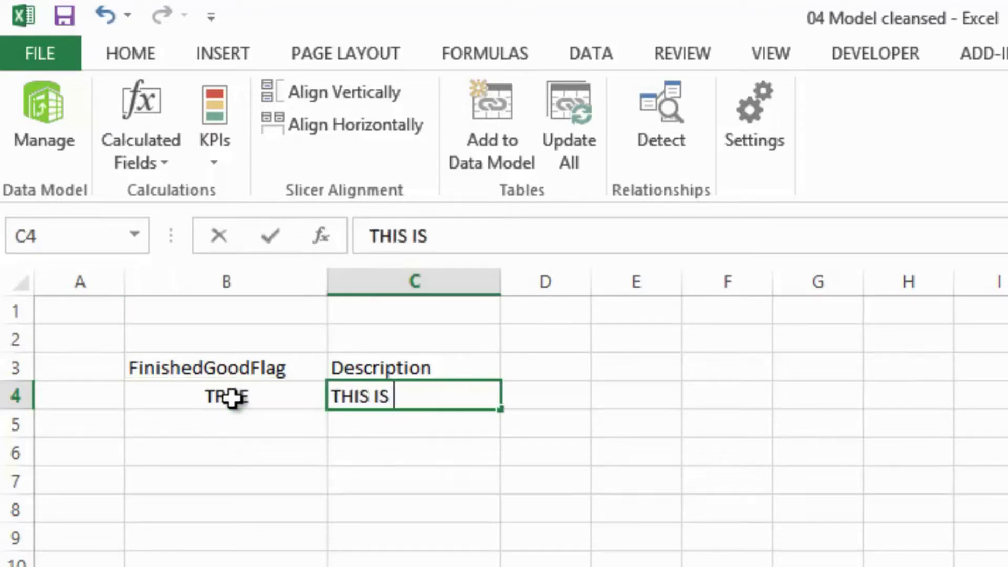
{"action": "type", "text": "A FINISHED GOOD"}
{"action": "key", "text": "Return"}
- Enter FALSE in B5 with THIS IS NOT A FINISHED GOOD in C5, and widen column C to fit the descriptions
{"action": "type", "text": "FALSE"}
{"action": "key", "text": "Tab"}
{"action": "type", "text": "THIS IS NOT A FN"}
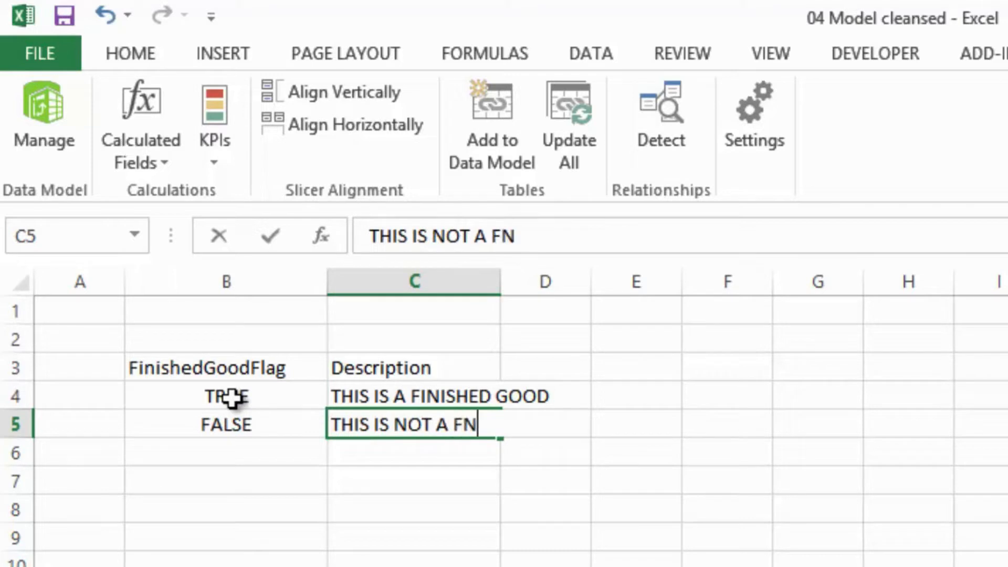
{"action": "key", "text": "BackSpace"}
{"action": "type", "text": "INIH"}
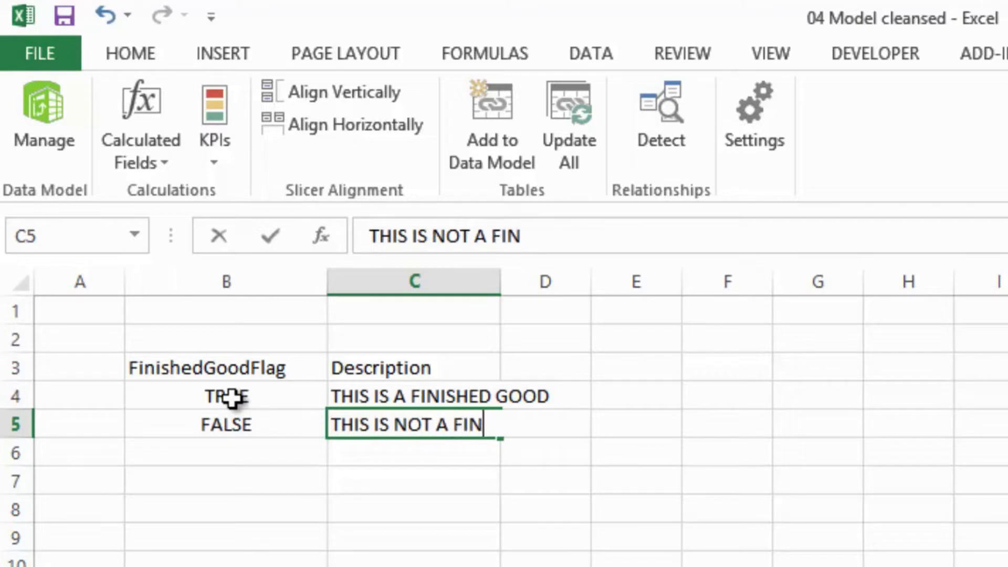
{"action": "key", "text": "BackSpace"}
{"action": "type", "text": "SHED GOO"}
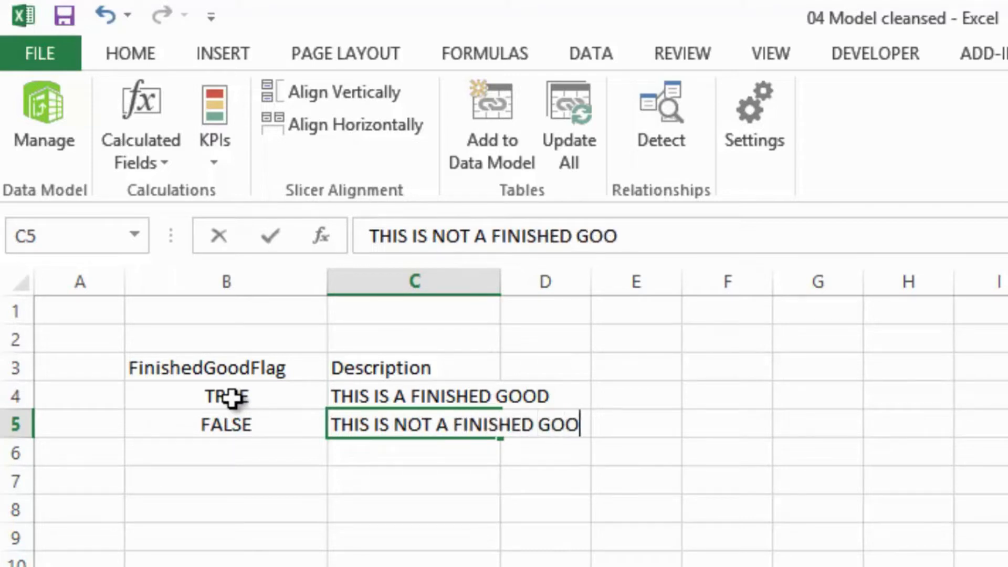
{"action": "key", "text": "Up"}
{"action": "key", "text": "Down"}
{"action": "key", "text": "F2"}
{"action": "type", "text": "D"}
{"action": "key", "text": "Return"}
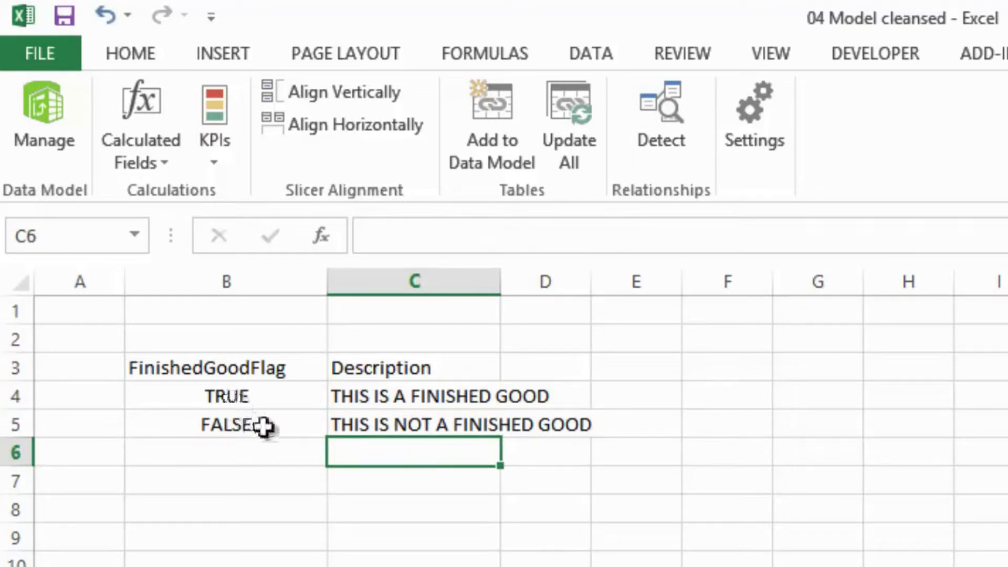
{"action": "left_click_drag", "start_coordinate": [501, 282], "coordinate": [627, 288]}
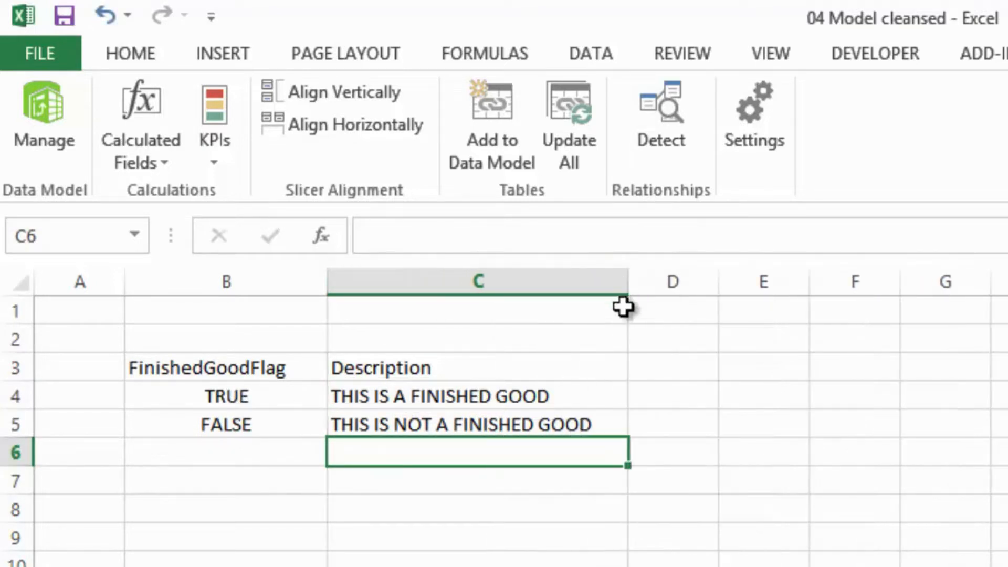
- Format range B3:C5 as a table with a blue style, using row 3 as headers
{"action": "left_click", "coordinate": [302, 367]}
{"action": "left_click_drag", "start_coordinate": [329, 382], "coordinate": [456, 418]}
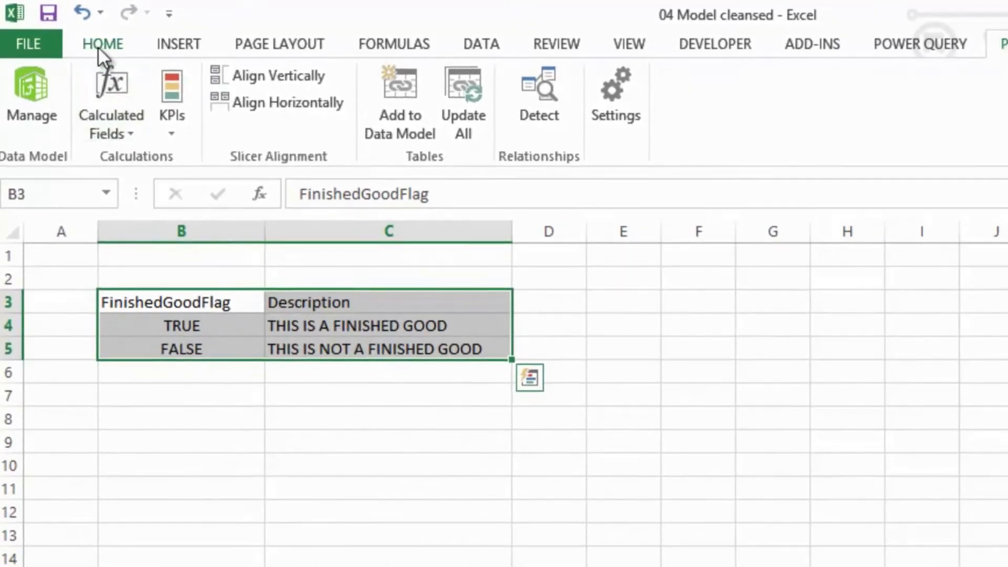
{"action": "left_click", "coordinate": [100, 45]}
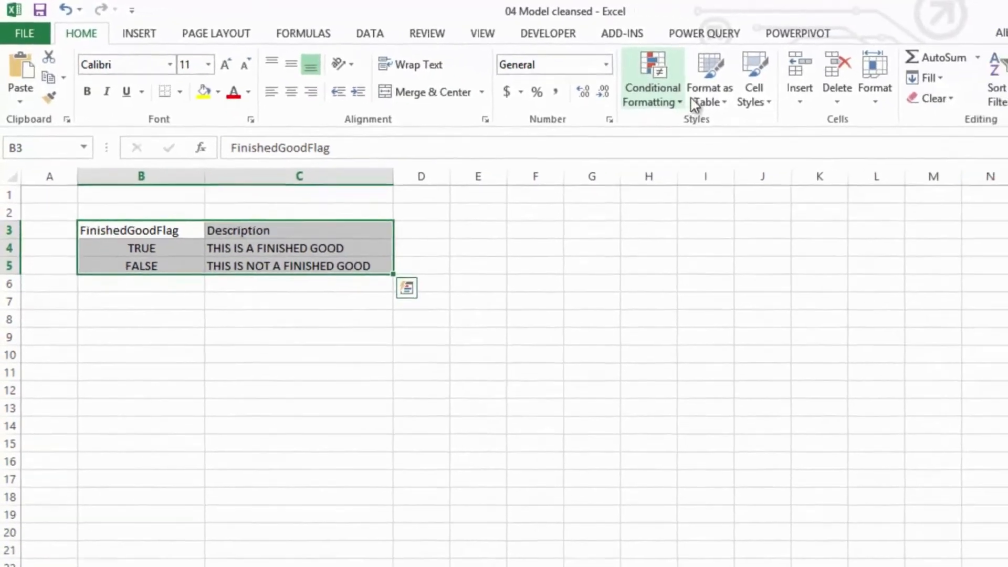
{"action": "left_click", "coordinate": [691, 99]}
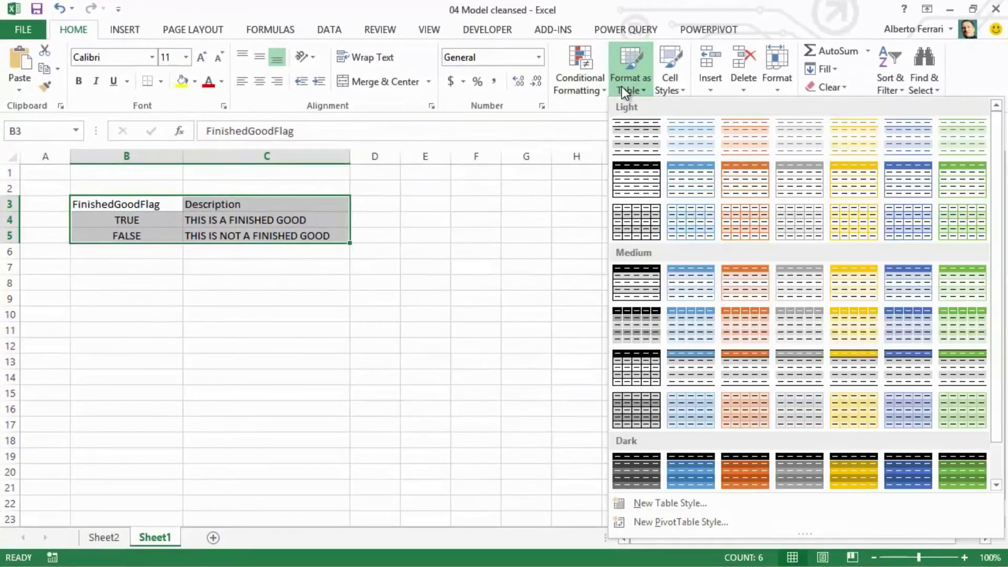
{"action": "left_click", "coordinate": [788, 213]}
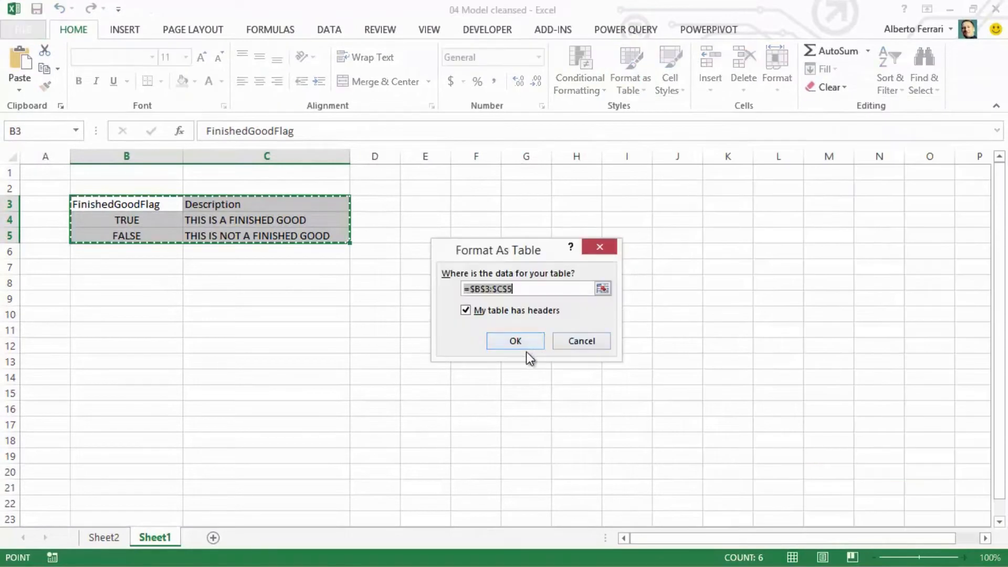
{"action": "left_click", "coordinate": [520, 342]}
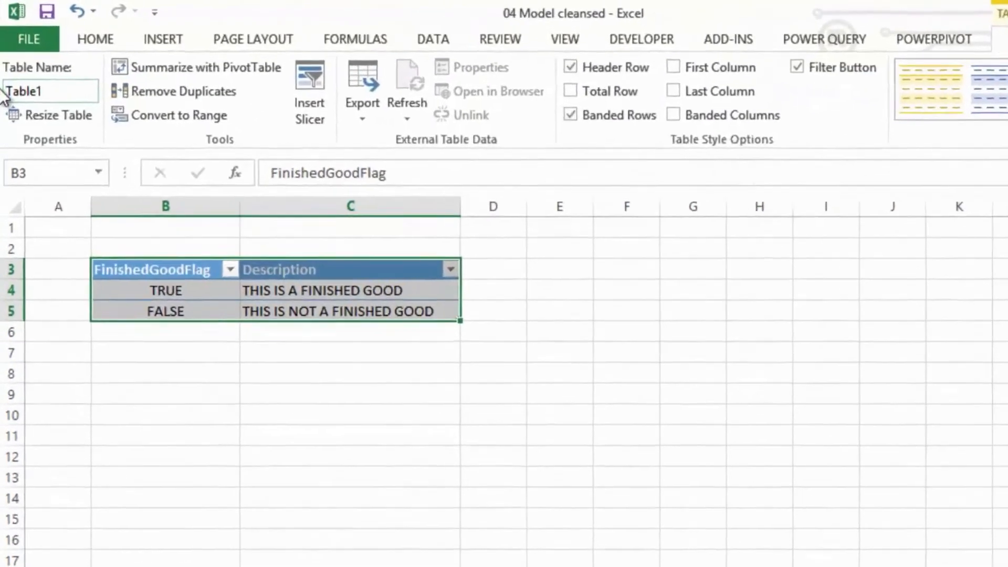
- Name the new table FinishedGoods
{"action": "left_click", "coordinate": [80, 85]}
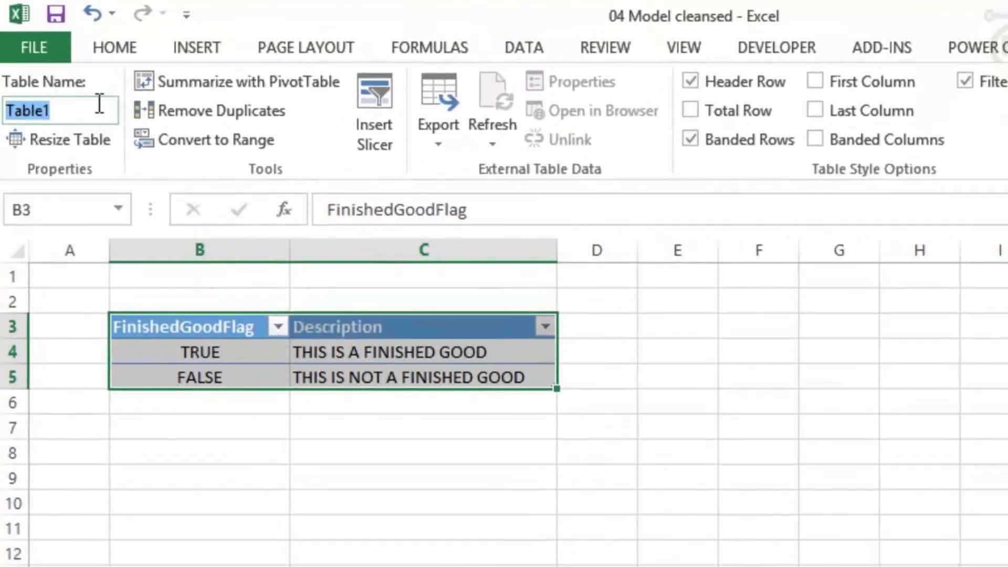
{"action": "type", "text": "FinishedGoods"}
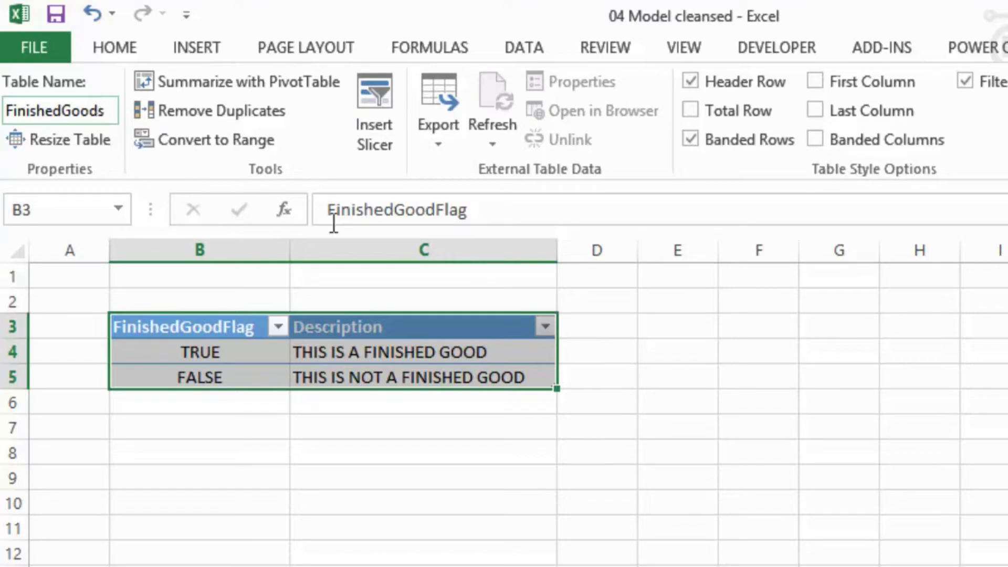
{"action": "left_click", "coordinate": [600, 374]}
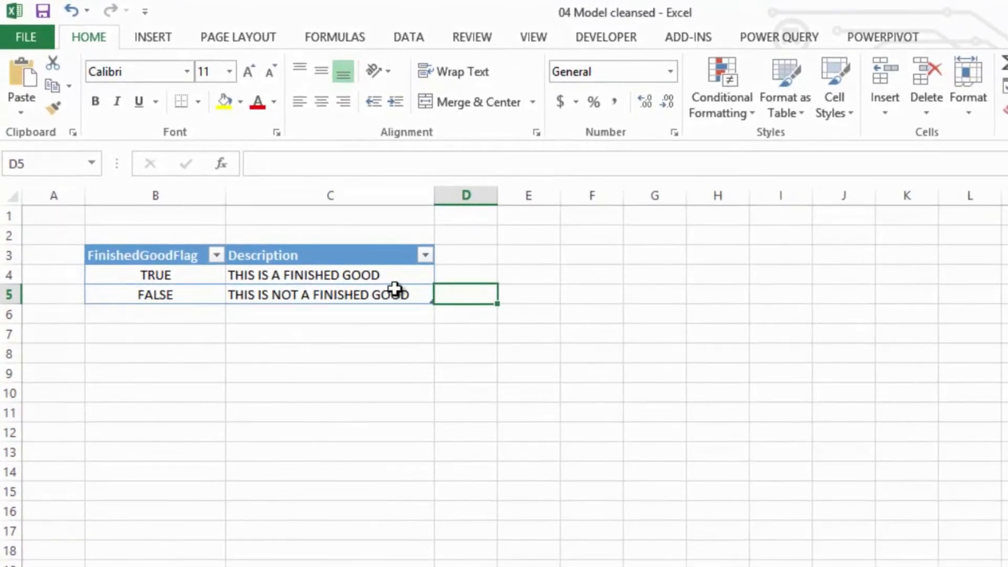
- Add the FinishedGoods table to the PowerPivot data model
{"action": "left_click", "coordinate": [395, 288]}
{"action": "left_click", "coordinate": [870, 39]}
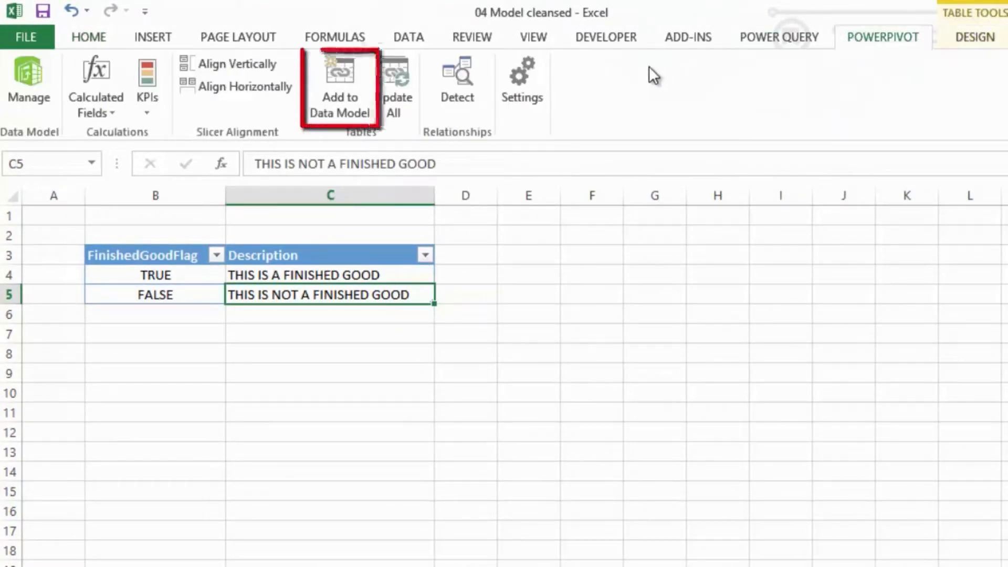
{"action": "left_click", "coordinate": [345, 74]}
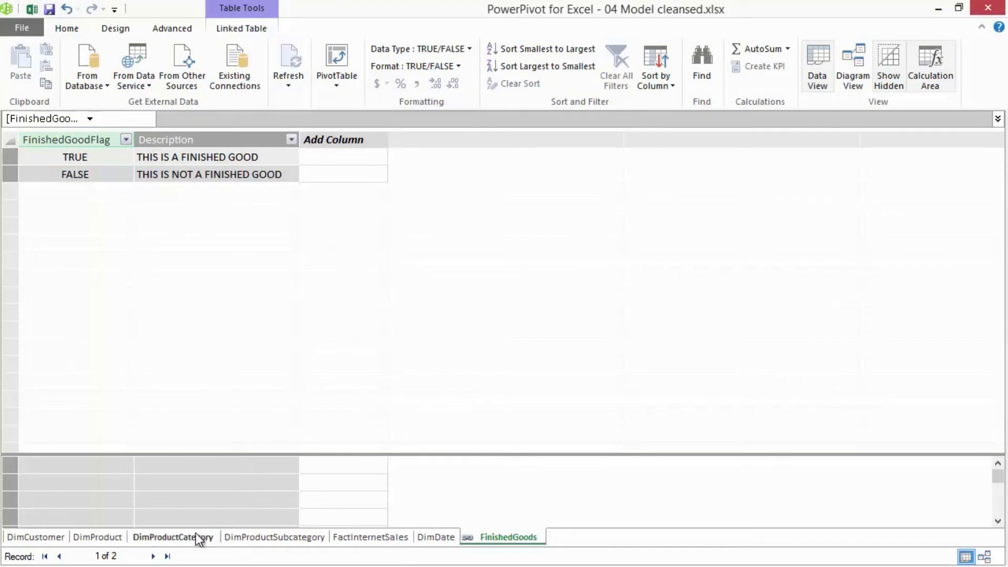
- In diagram view, place FinishedGoods between DimProduct and DimProductCategory and relate DimProduct's FinishedGoodsFlag to its FinishedGoodFlag column
{"action": "mouse_move", "coordinate": [1004, 558]}
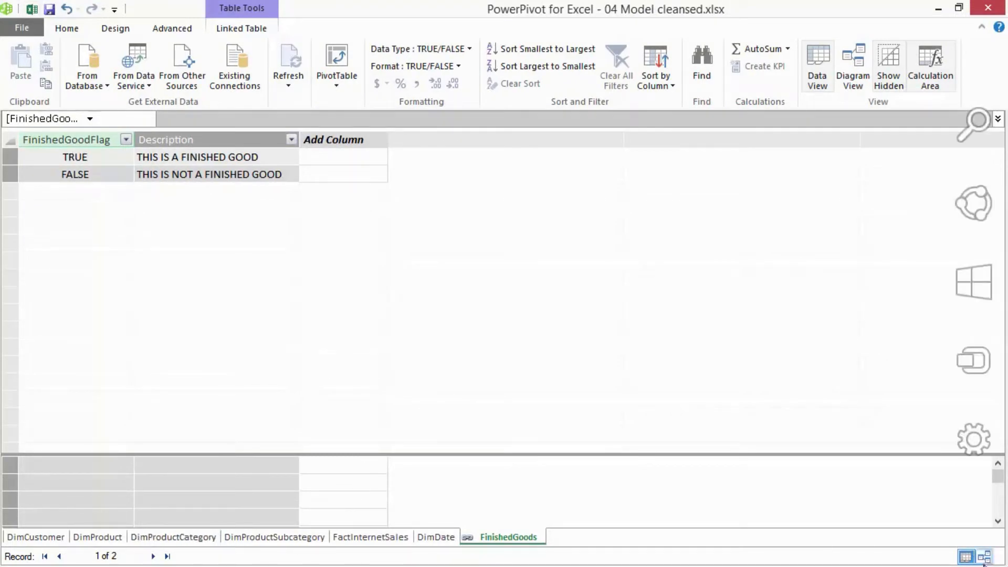
{"action": "left_click", "coordinate": [984, 556]}
{"action": "left_click_drag", "start_coordinate": [989, 301], "coordinate": [653, 345]}
{"action": "left_click_drag", "start_coordinate": [717, 339], "coordinate": [881, 328]}
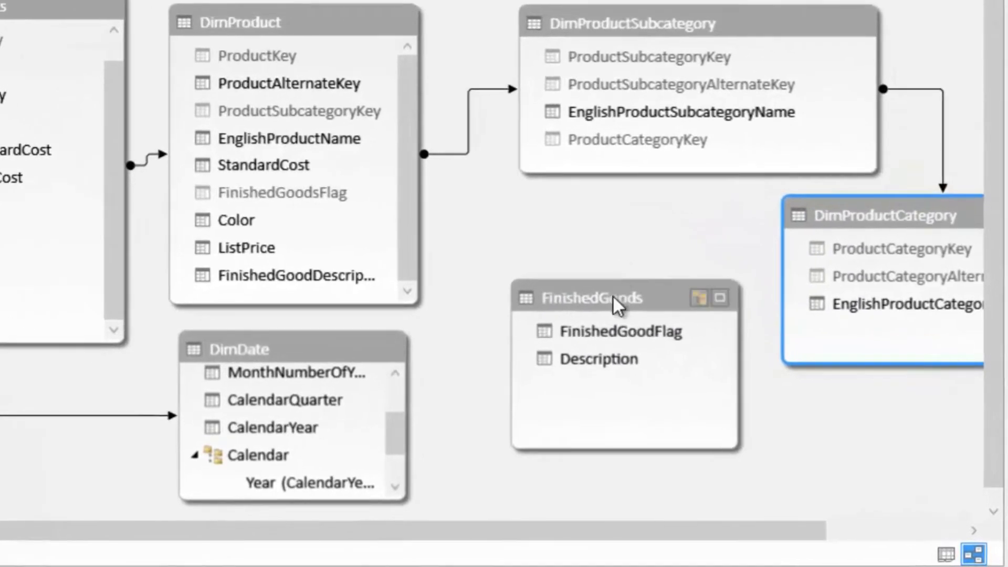
{"action": "left_click_drag", "start_coordinate": [617, 304], "coordinate": [614, 233]}
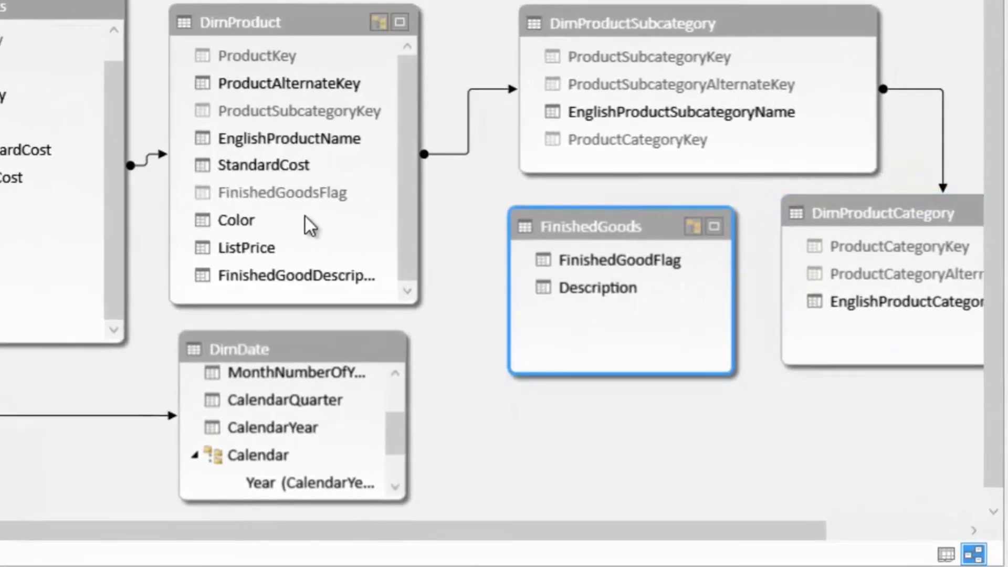
{"action": "left_click_drag", "start_coordinate": [286, 193], "coordinate": [613, 264]}
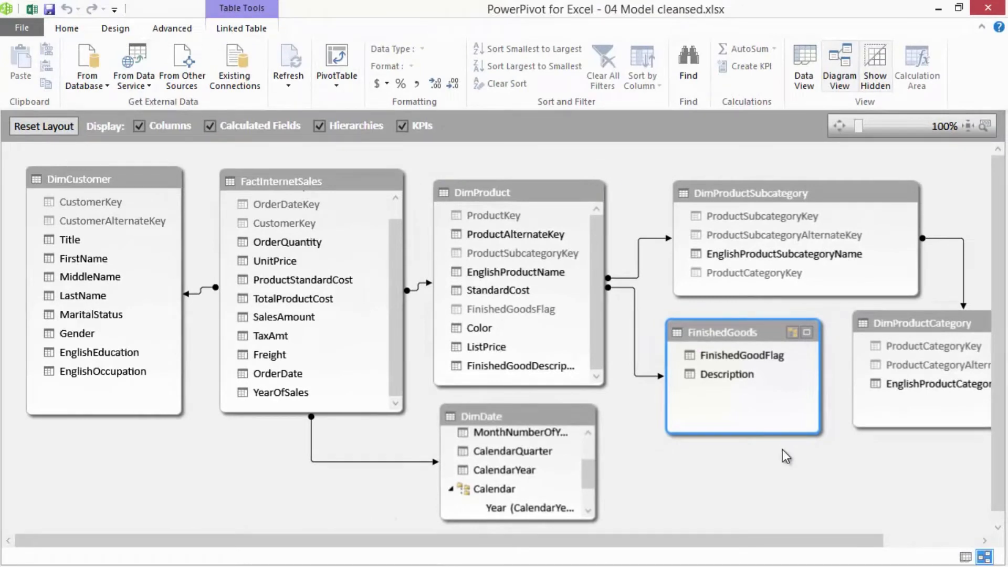
- Return to data view and delete the calculated finished-good description column from DimProduct
{"action": "left_click", "coordinate": [966, 558]}
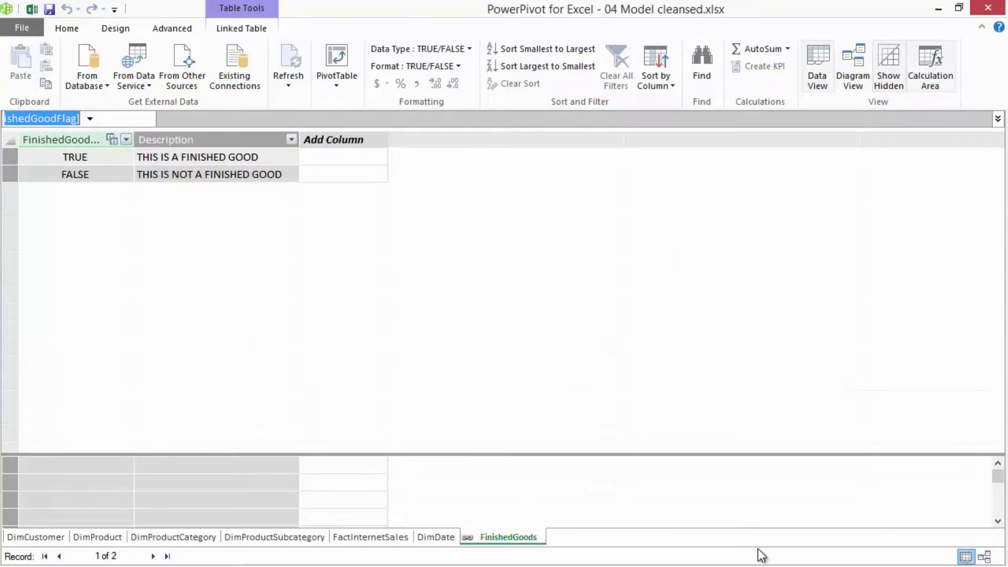
{"action": "left_click", "coordinate": [103, 536]}
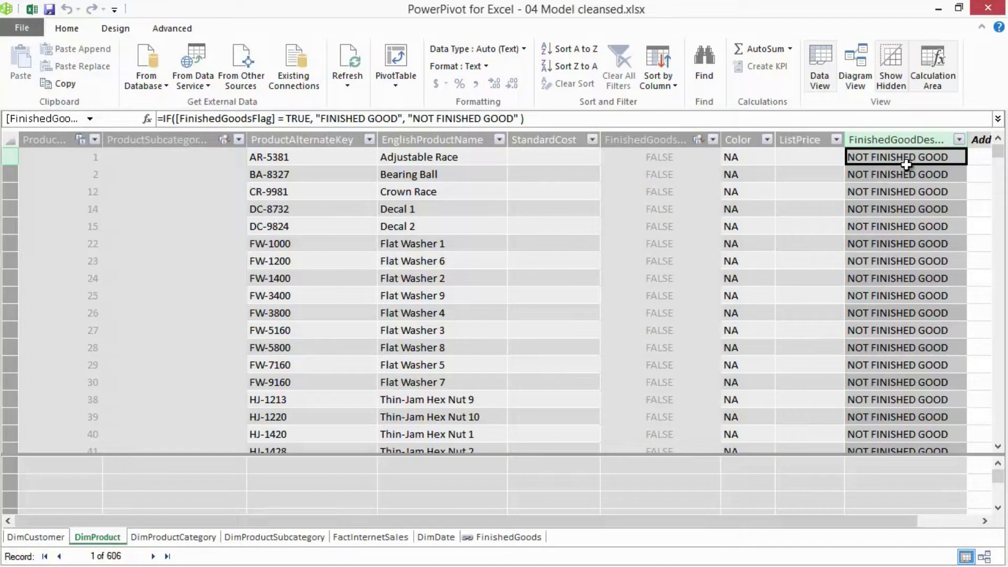
{"action": "left_click", "coordinate": [909, 140]}
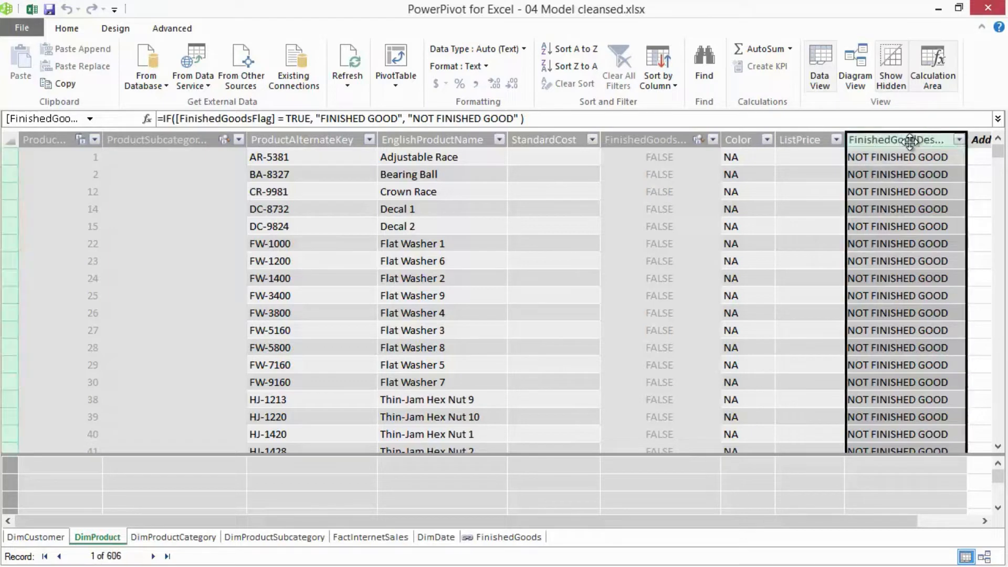
{"action": "key", "text": "Delete"}
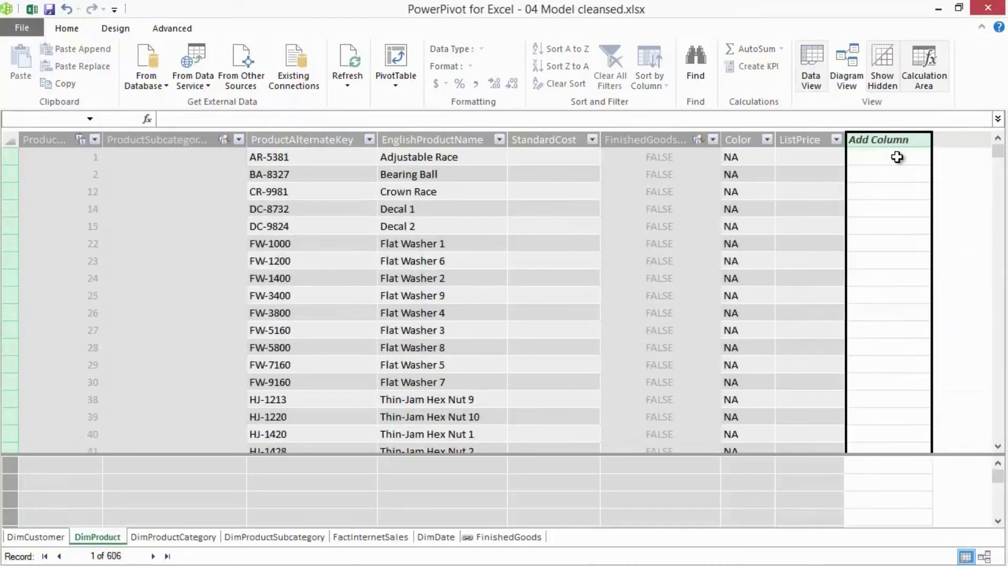
- Add a calculated column to DimProduct with the formula =RELATED (FinishedGoods[Description])
{"action": "left_click", "coordinate": [888, 160]}
{"action": "left_click", "coordinate": [292, 118]}
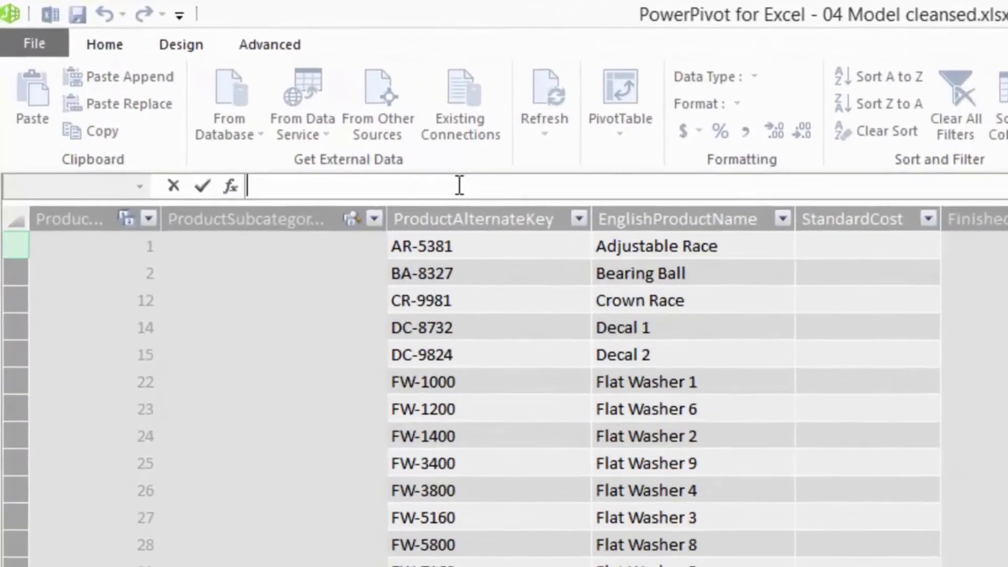
{"action": "type", "text": "=RELATED"}
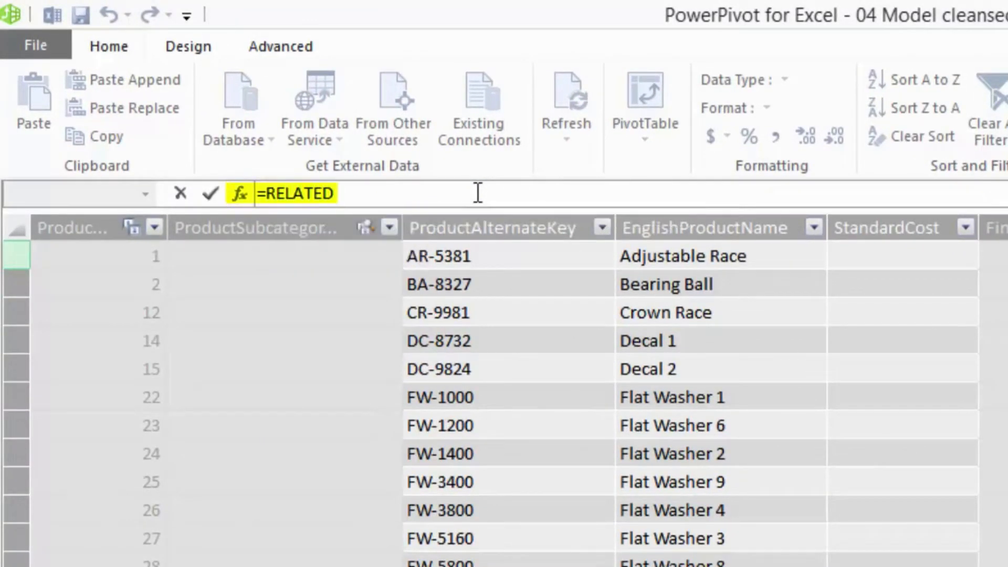
{"action": "type", "text": " (Fini"}
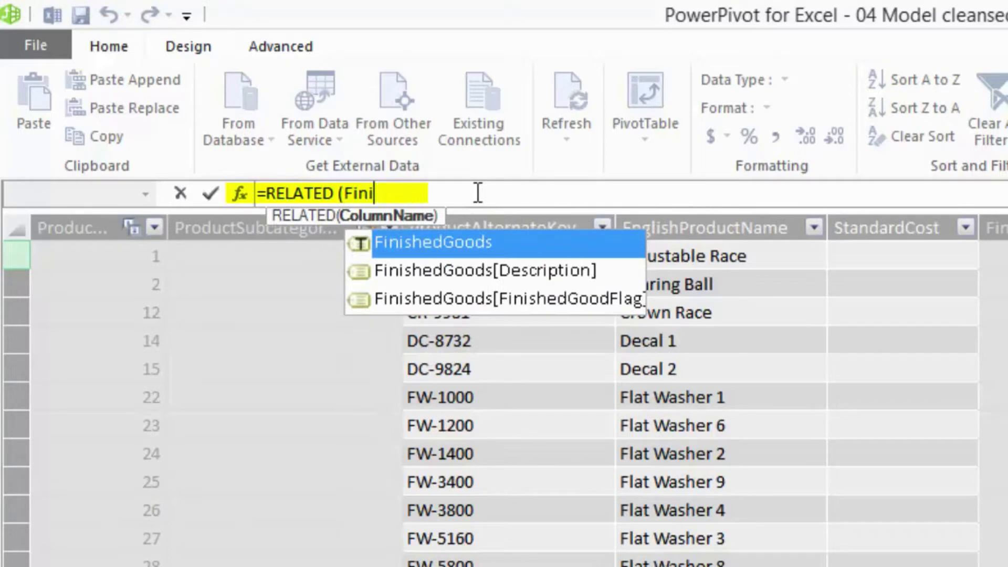
{"action": "key", "text": "Down"}
{"action": "key", "text": "Tab"}
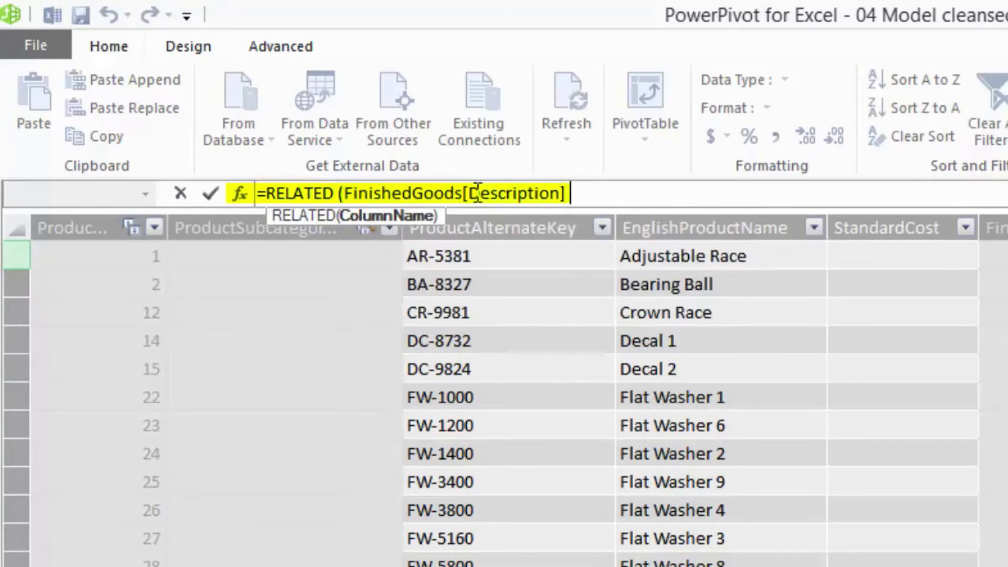
{"action": "type", "text": ")"}
{"action": "key", "text": "Return"}
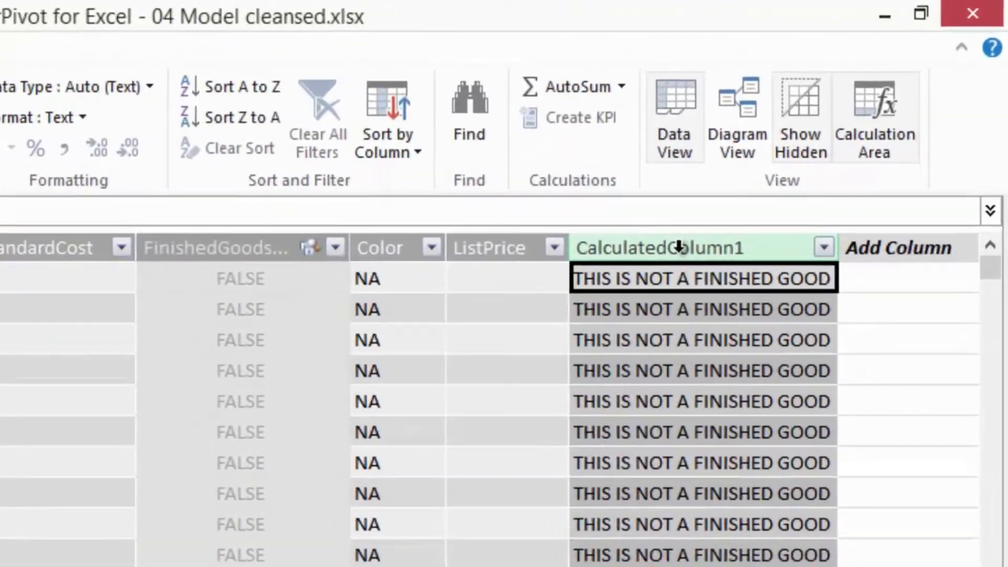
- Rename the new calculated column in DimProduct as FinishedGoodDescription
{"action": "right_click", "coordinate": [821, 140]}
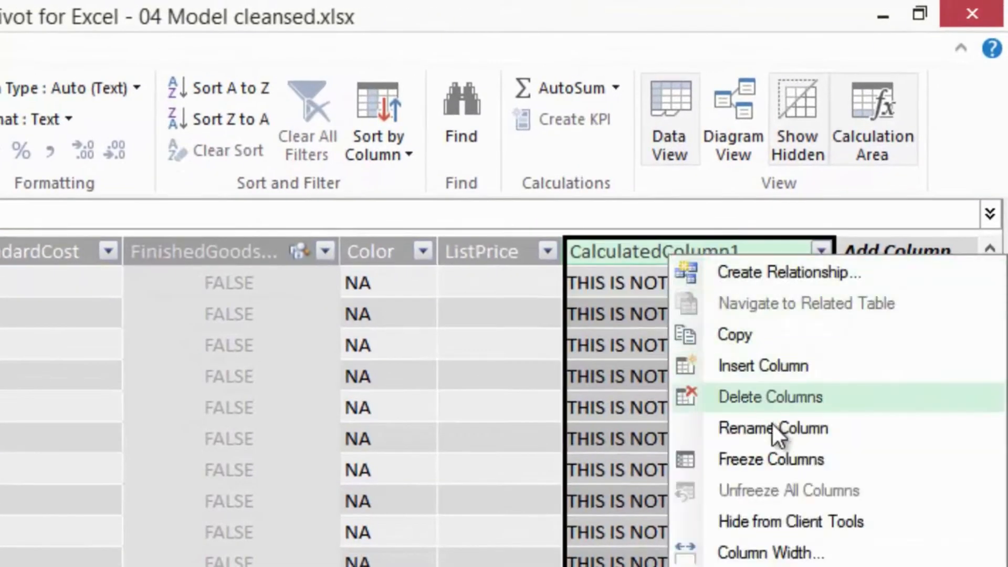
{"action": "left_click", "coordinate": [777, 440]}
{"action": "type", "text": "Fin"}
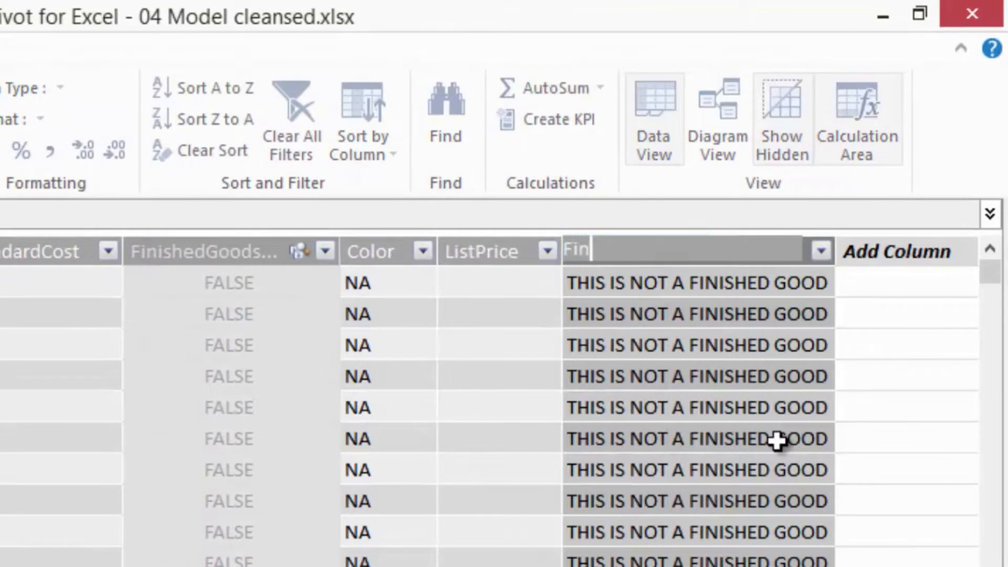
{"action": "type", "text": "ishedGoodDe"}
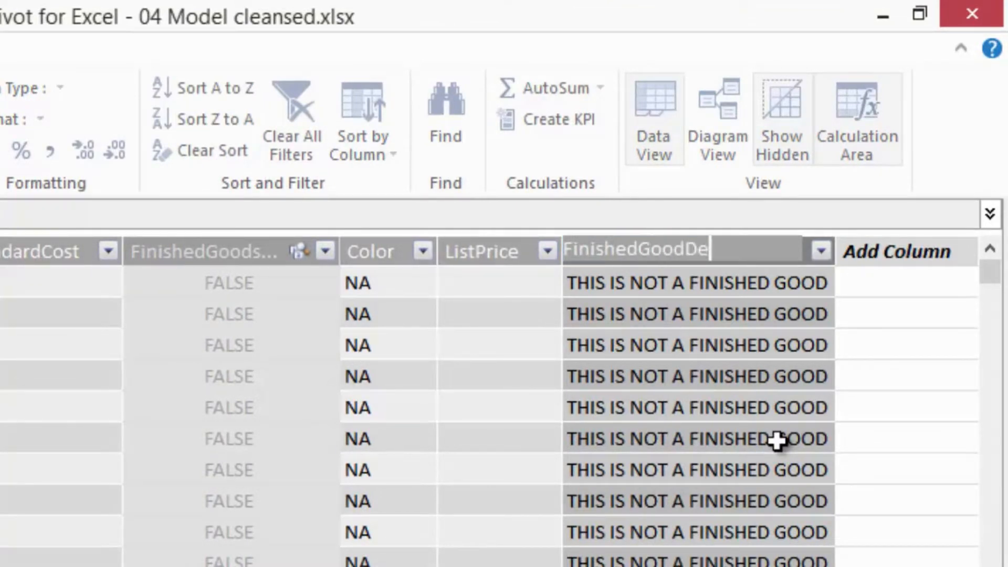
{"action": "type", "text": "scription"}
{"action": "key", "text": "Return"}
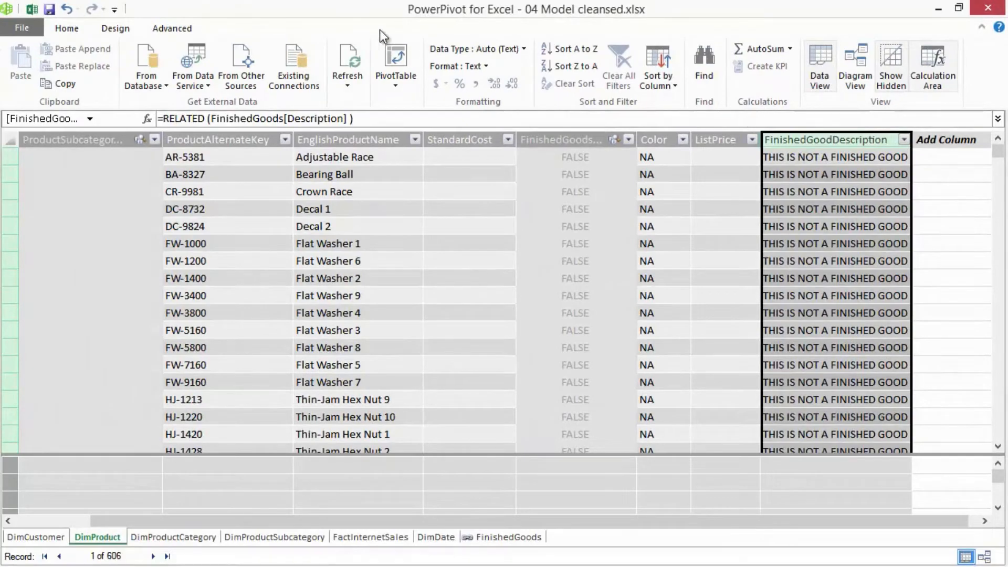
- Switch to the Excel workbook and add DimProduct's FinishedGoodDescription to the rows of the PivotTable on Sheet2
{"action": "left_click", "coordinate": [33, 11]}
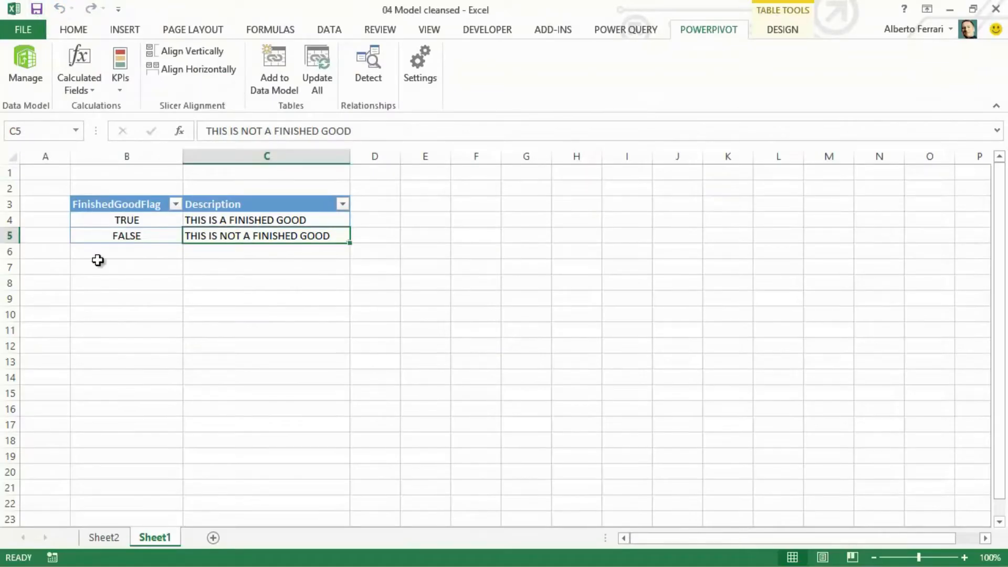
{"action": "left_click", "coordinate": [105, 536]}
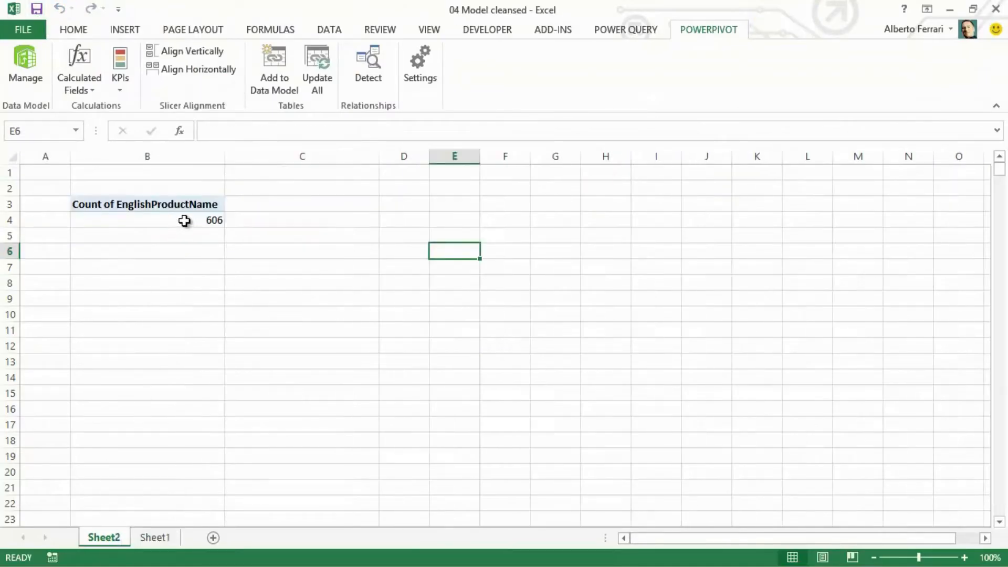
{"action": "left_click", "coordinate": [183, 220]}
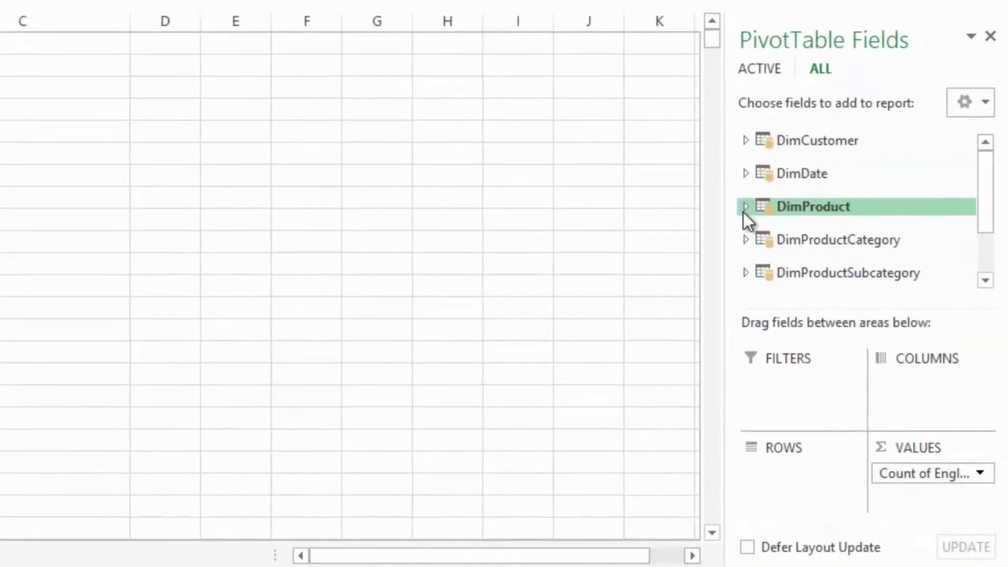
{"action": "left_click", "coordinate": [744, 207]}
{"action": "left_click", "coordinate": [803, 212]}
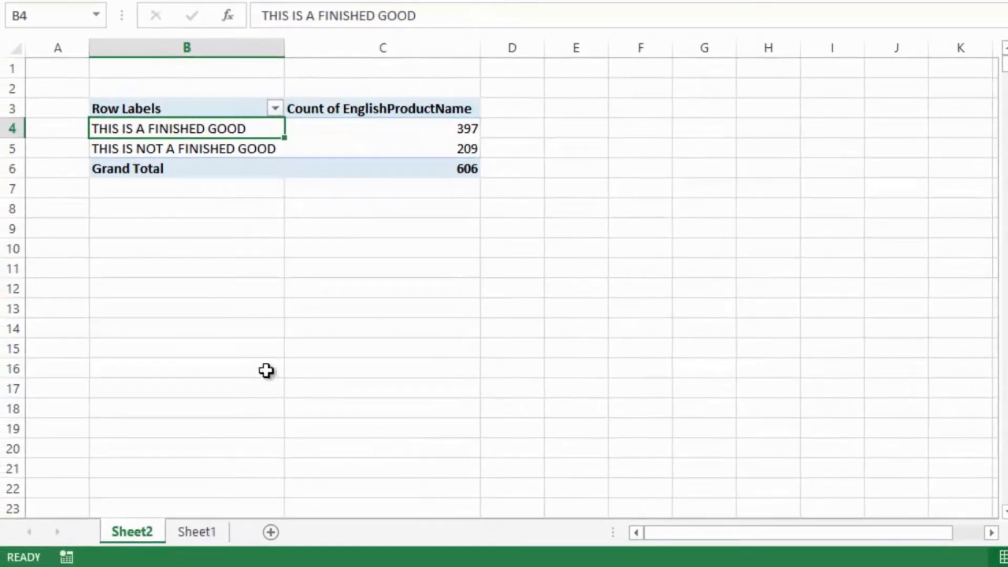
{"action": "left_click", "coordinate": [340, 247]}
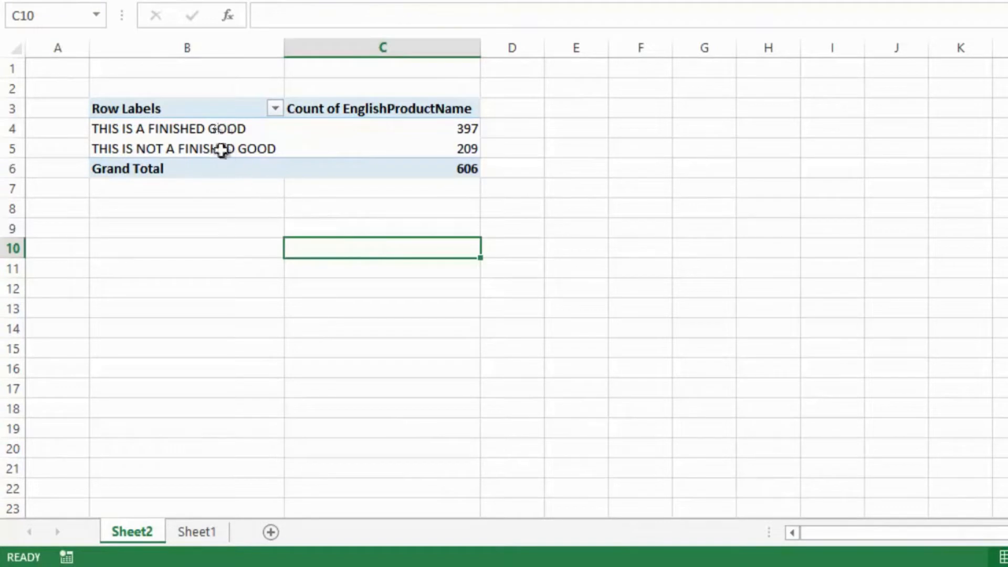
- Review the source table on Sheet1, return to the PivotTable on Sheet2 and locate the FinishedGoods table among its fields
{"action": "left_click", "coordinate": [195, 530]}
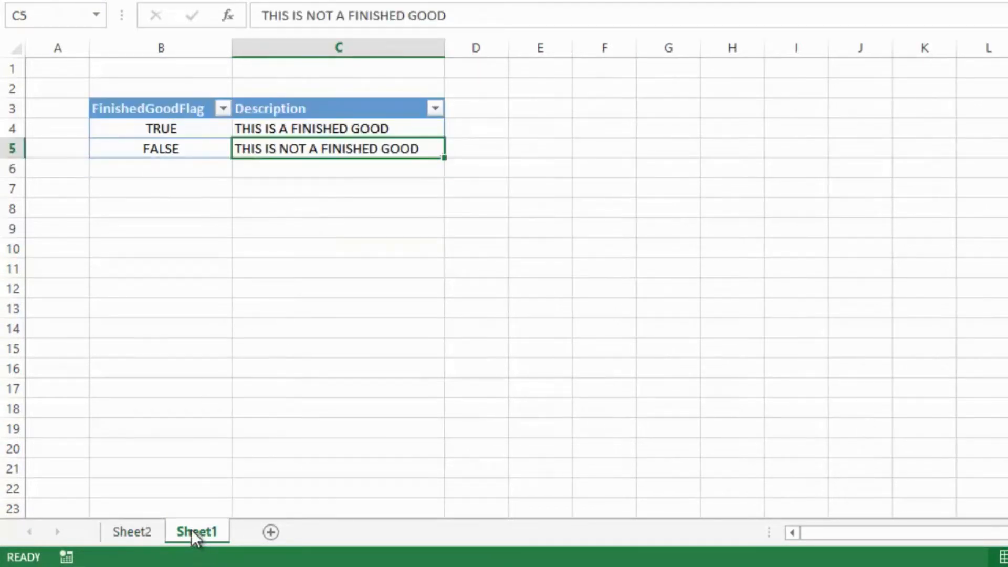
{"action": "left_click", "coordinate": [137, 530]}
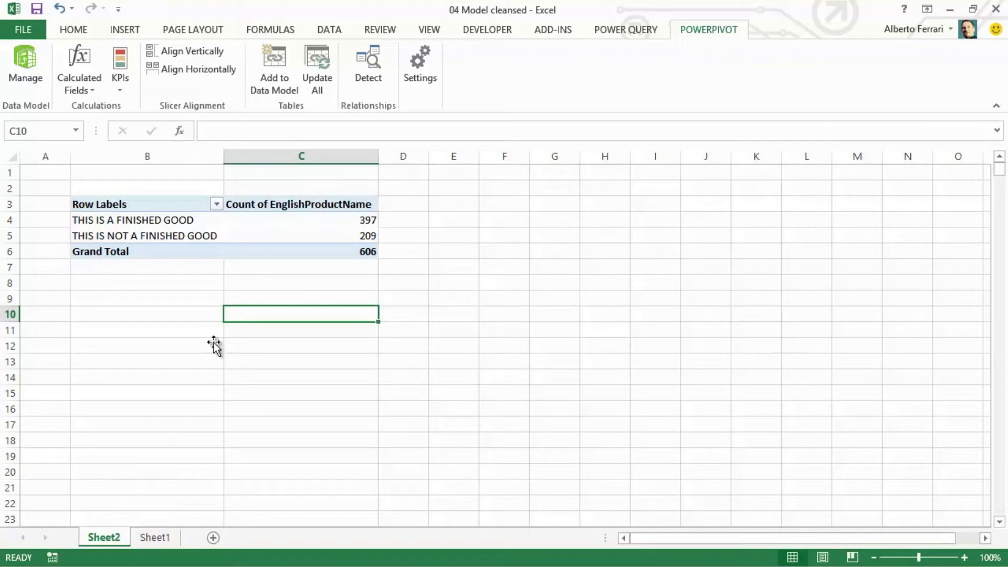
{"action": "left_click", "coordinate": [324, 237]}
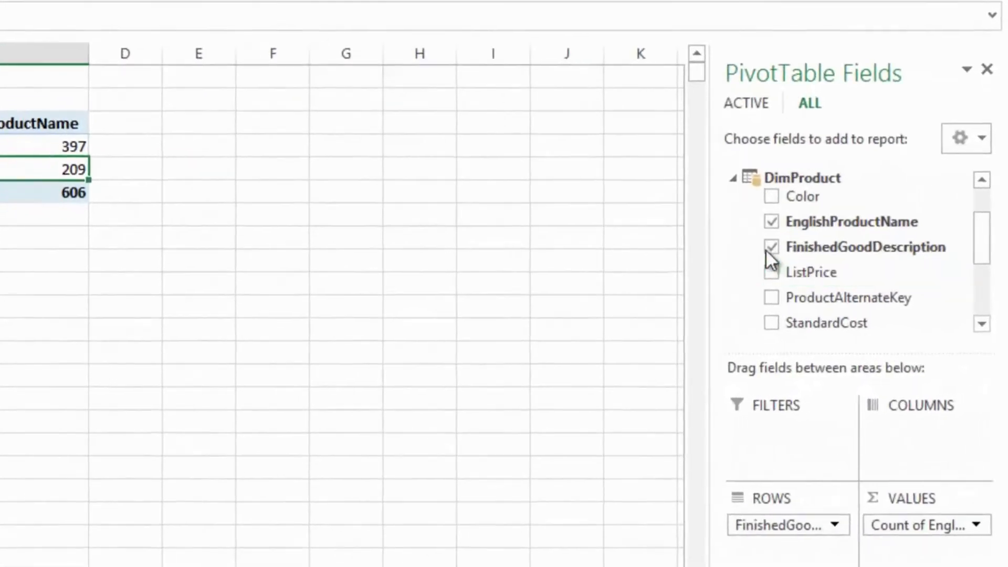
{"action": "left_click", "coordinate": [736, 181]}
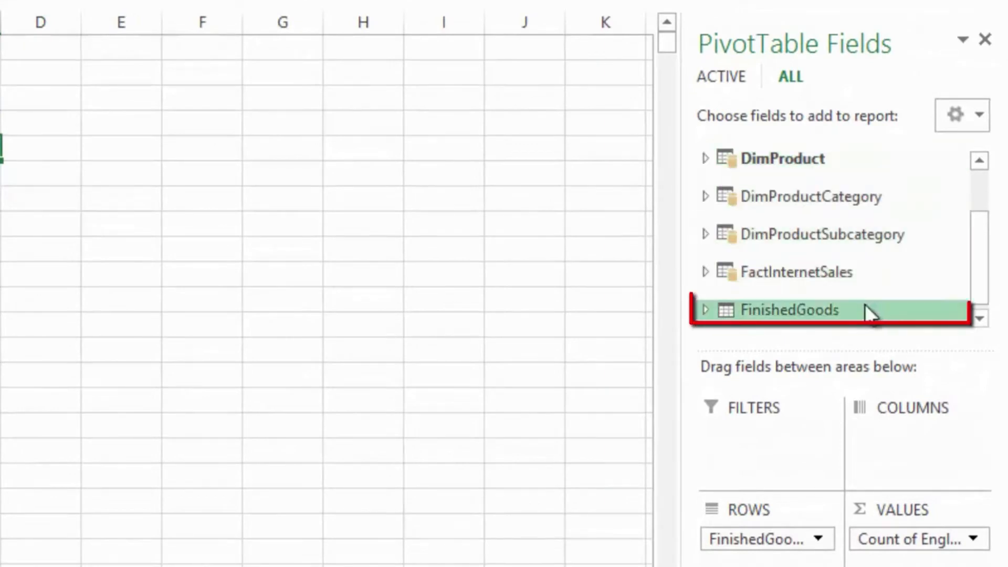
{"action": "left_click_drag", "start_coordinate": [978, 282], "coordinate": [958, 288]}
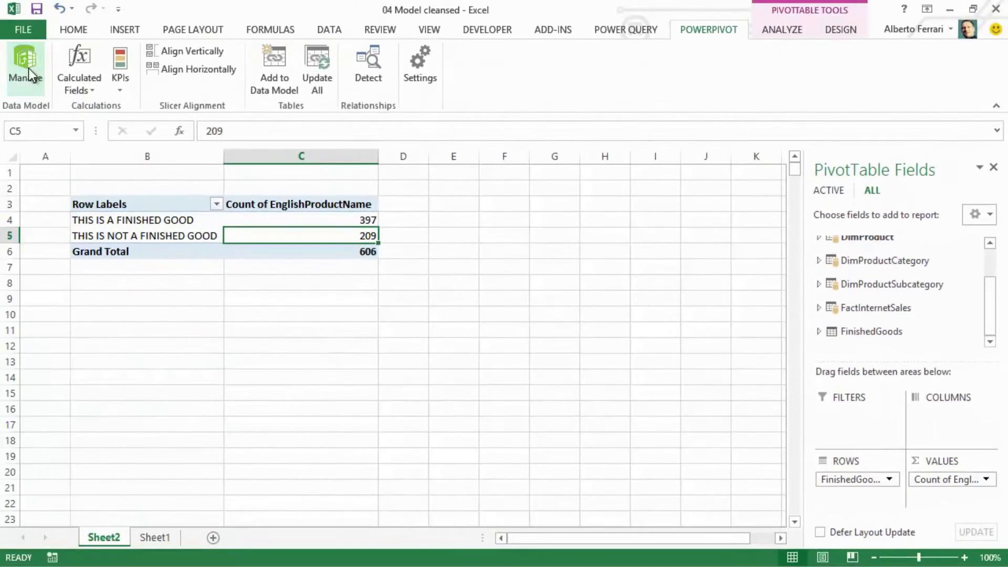
- Hide the FinishedGoods table from client tools in PowerPivot and check the PivotTable's field list back in Excel
{"action": "left_click", "coordinate": [28, 68]}
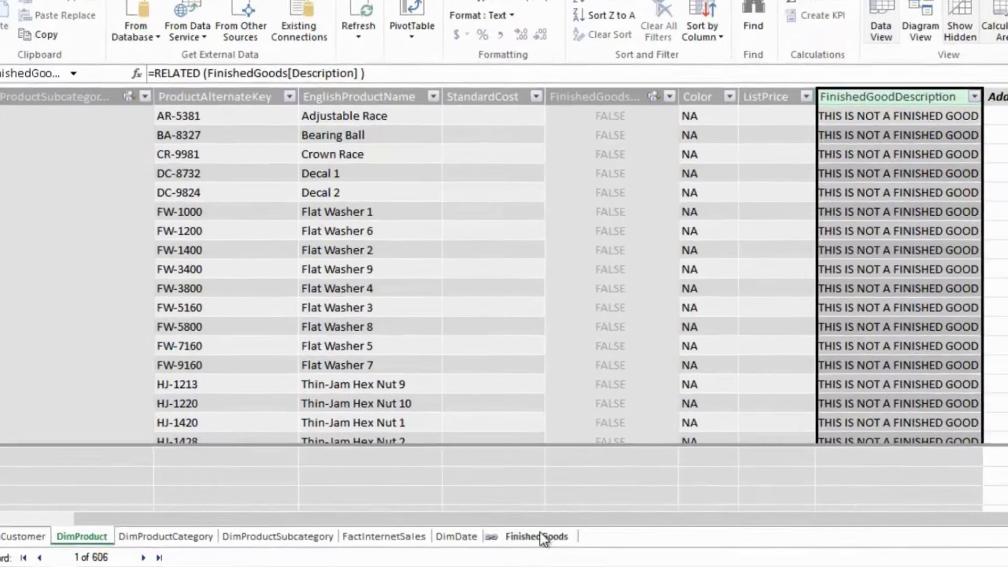
{"action": "left_click", "coordinate": [513, 536]}
{"action": "right_click", "coordinate": [725, 524]}
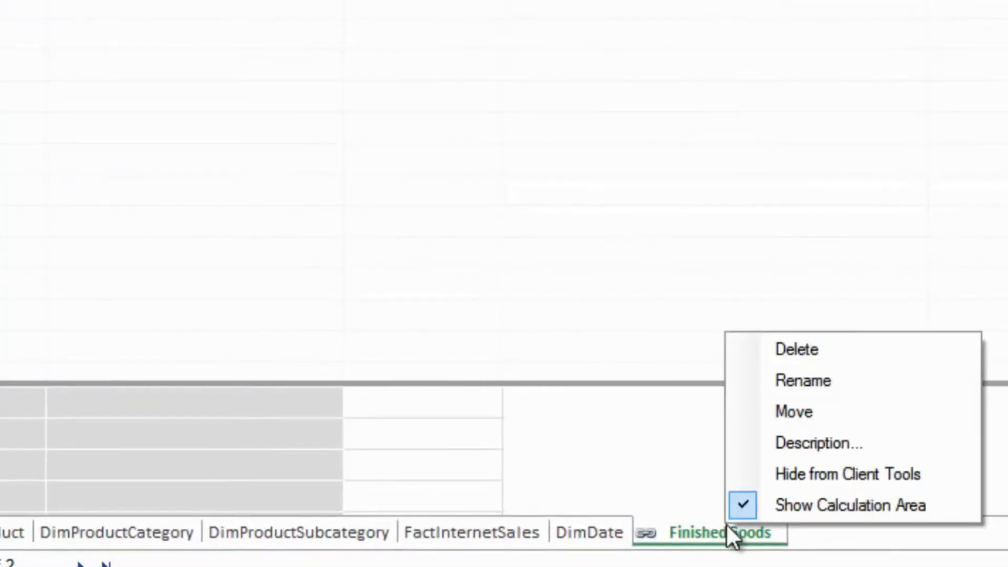
{"action": "left_click", "coordinate": [786, 474]}
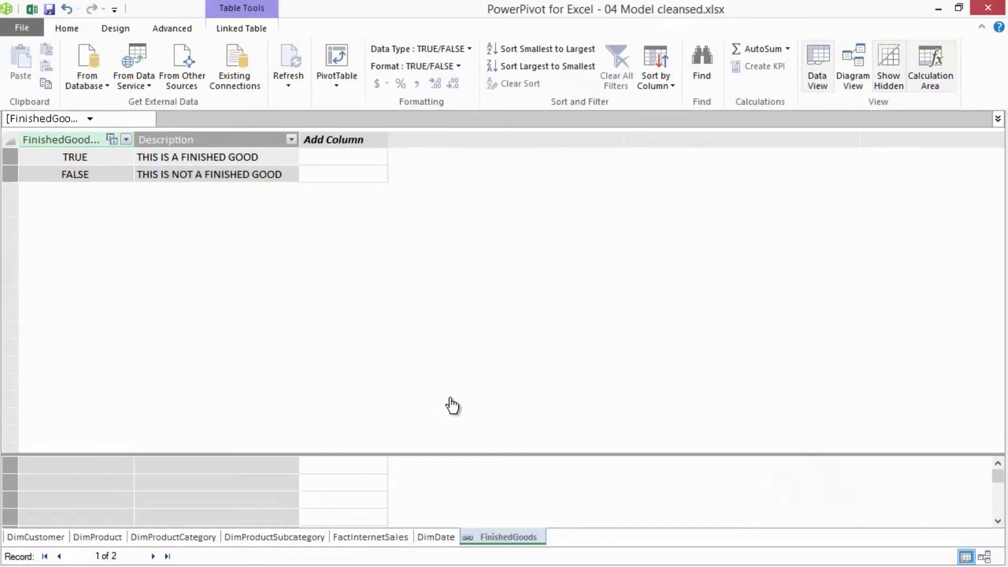
{"action": "left_click", "coordinate": [33, 9]}
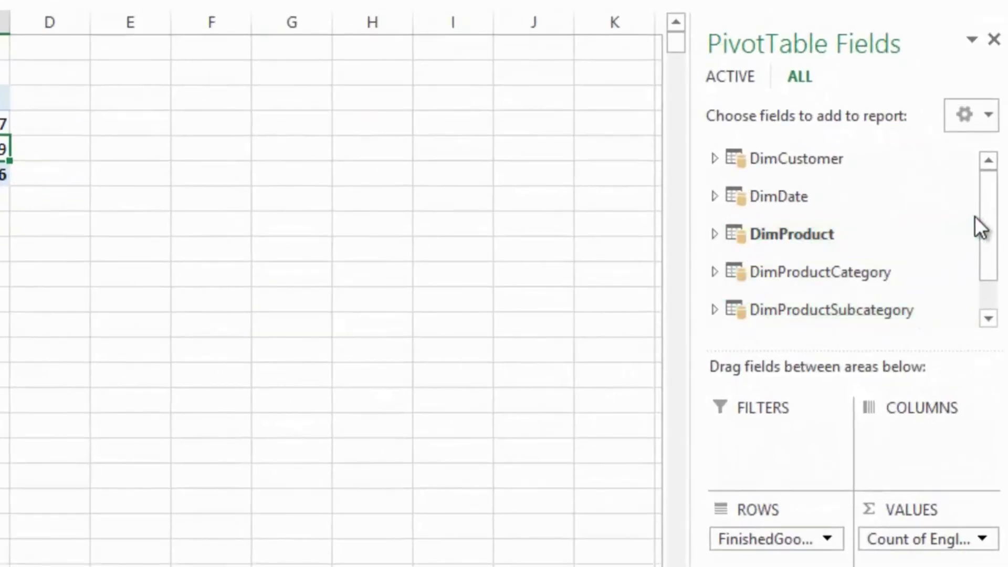
{"action": "left_click_drag", "start_coordinate": [985, 225], "coordinate": [983, 260]}
{"action": "left_click_drag", "start_coordinate": [979, 234], "coordinate": [978, 153]}
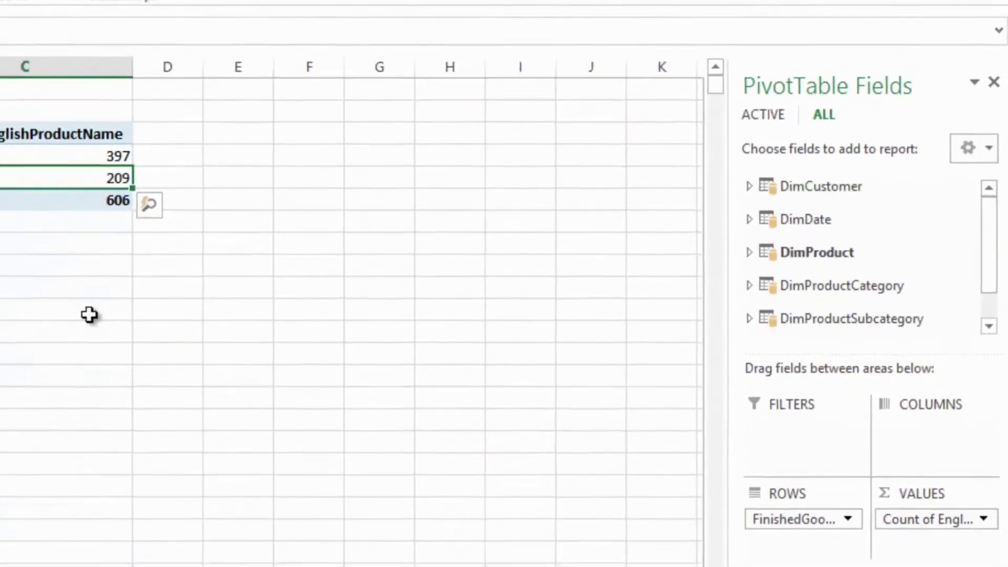
{"action": "left_click", "coordinate": [89, 315]}
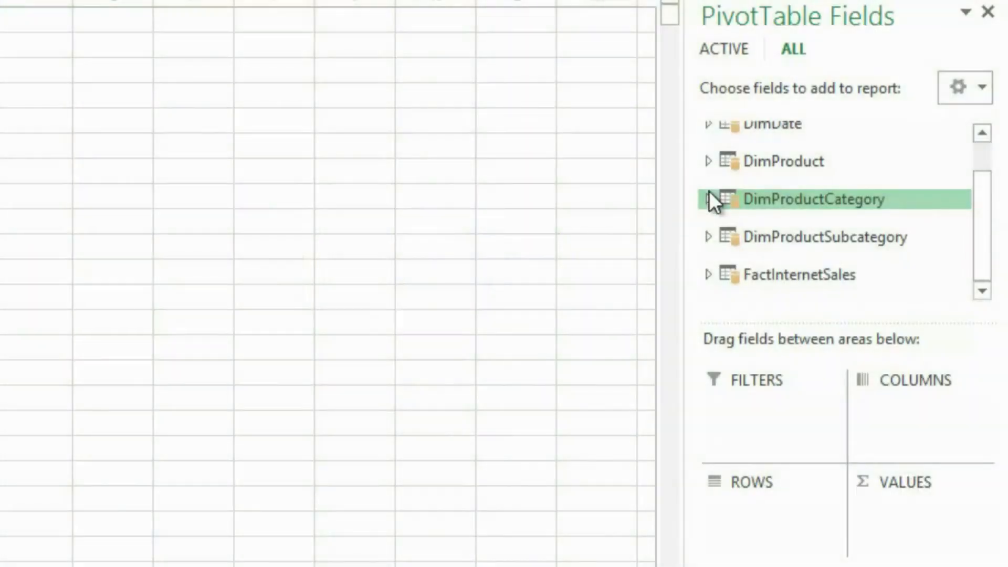
- Build the empty PivotTable with product category and subcategory names on rows and SalesAmount from FactInternetSales as values
{"action": "left_click", "coordinate": [709, 197]}
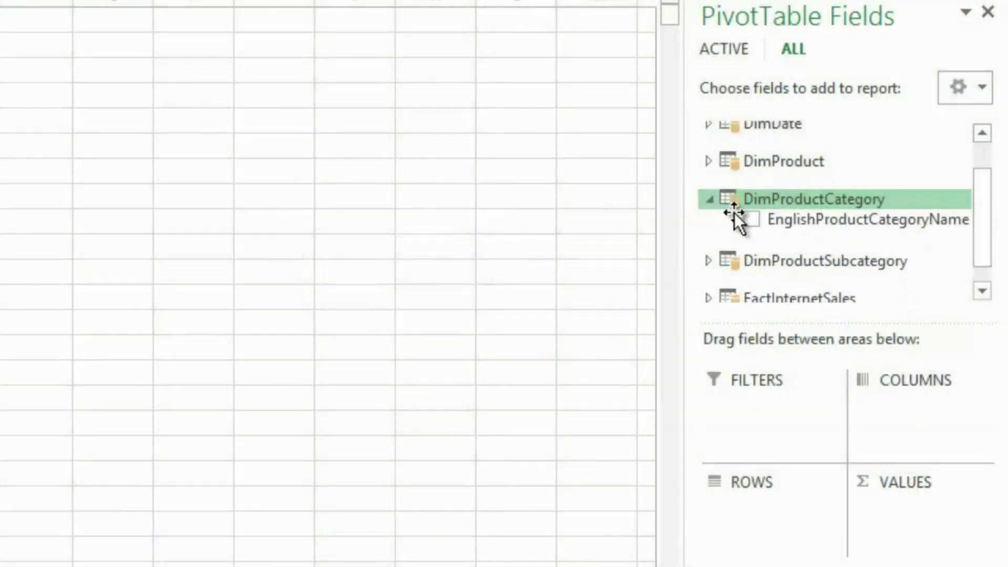
{"action": "left_click", "coordinate": [750, 219]}
{"action": "left_click", "coordinate": [709, 198]}
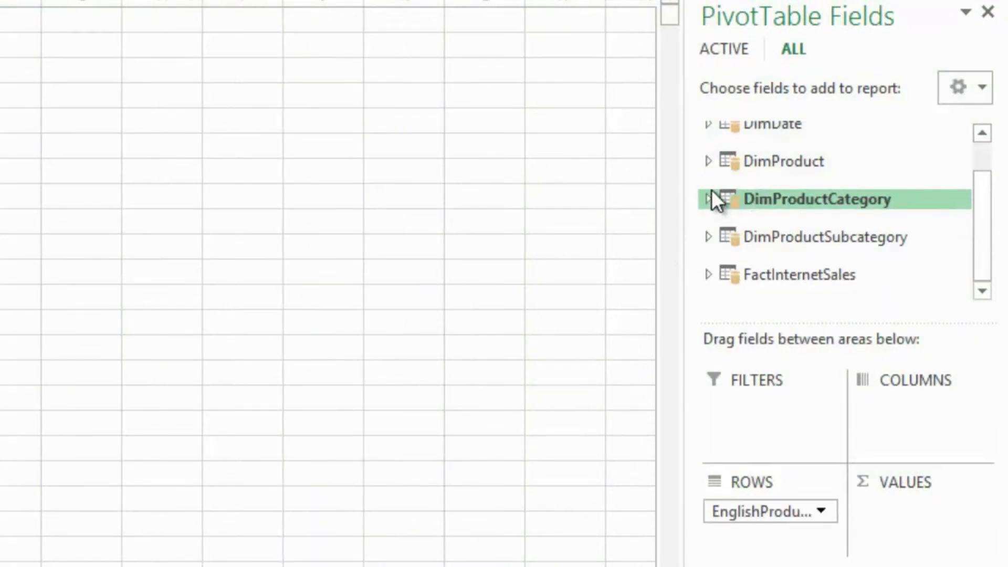
{"action": "left_click", "coordinate": [708, 261]}
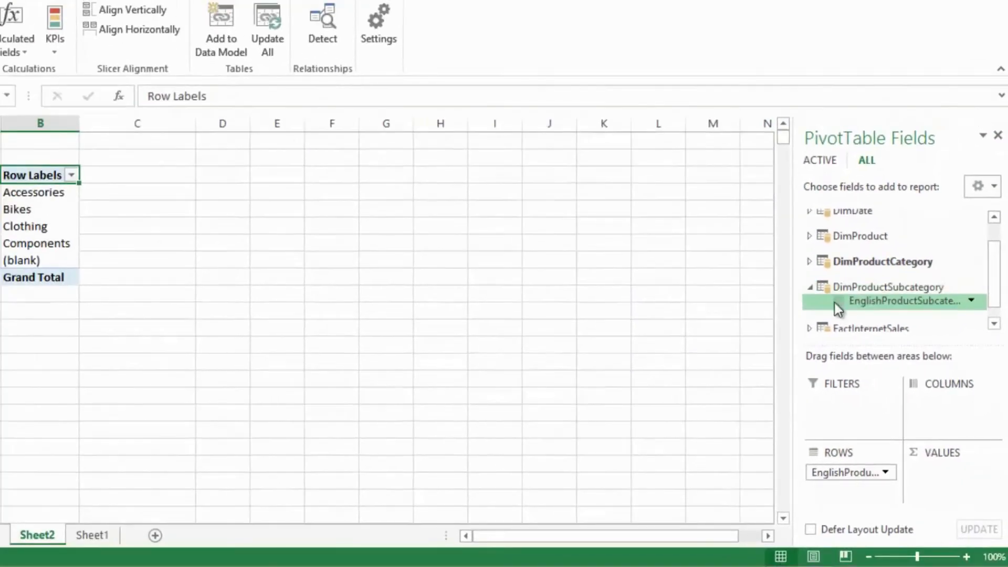
{"action": "left_click", "coordinate": [803, 284]}
{"action": "left_click", "coordinate": [809, 288]}
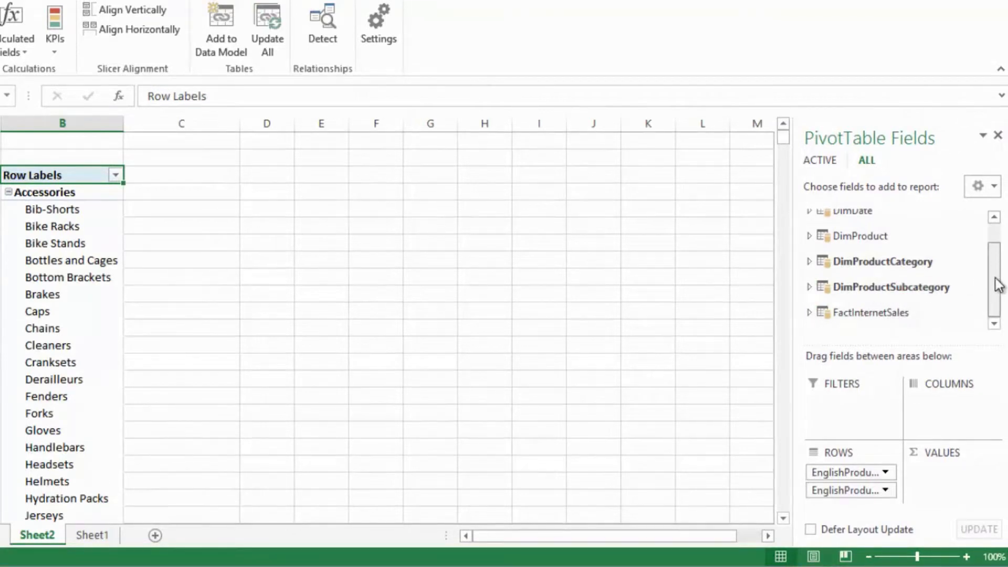
{"action": "left_click", "coordinate": [810, 311]}
{"action": "left_click", "coordinate": [836, 304]}
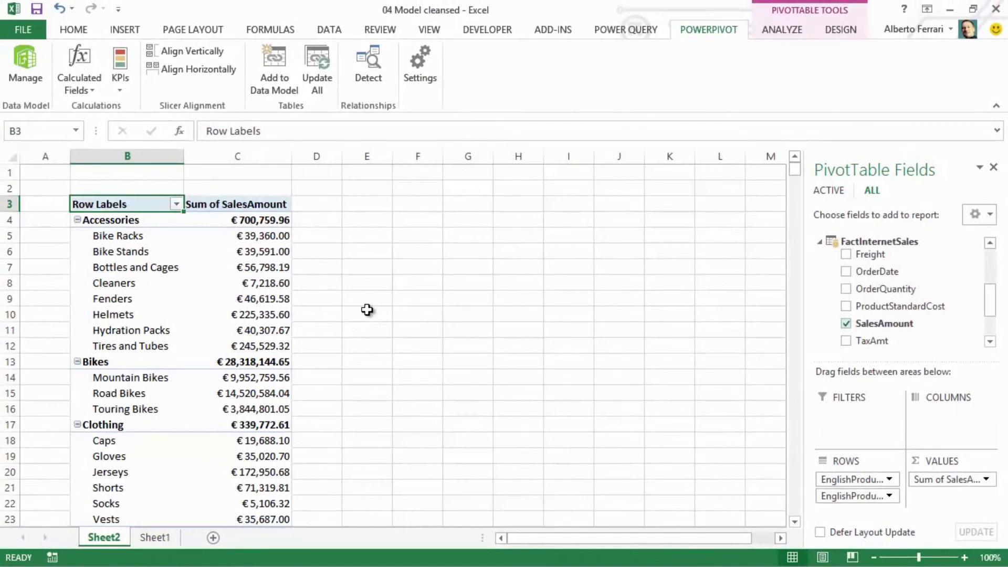
- Switch to the PowerPivot data model and delete the YearOfSales column from FactInternetSales
{"action": "left_click", "coordinate": [36, 70]}
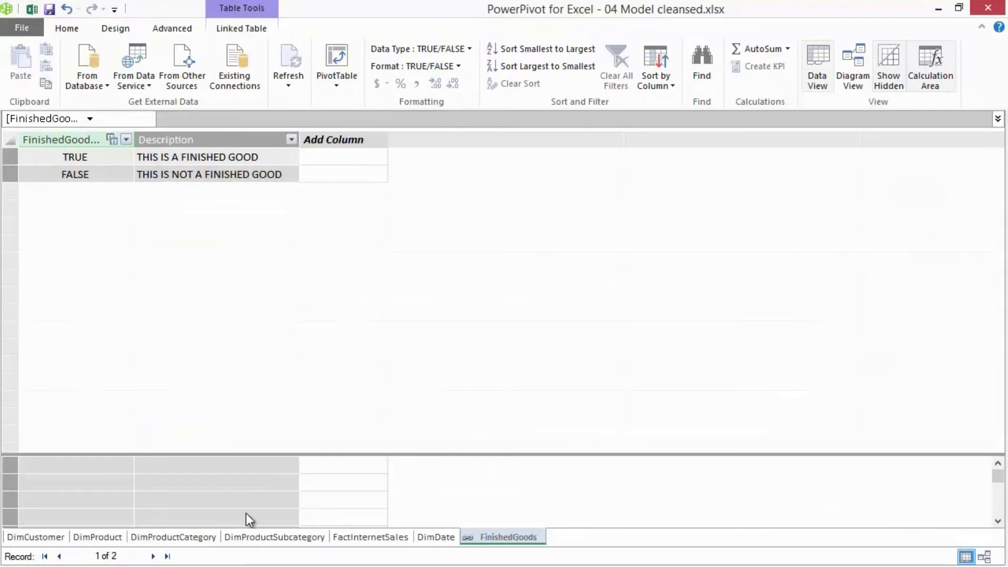
{"action": "left_click", "coordinate": [395, 536]}
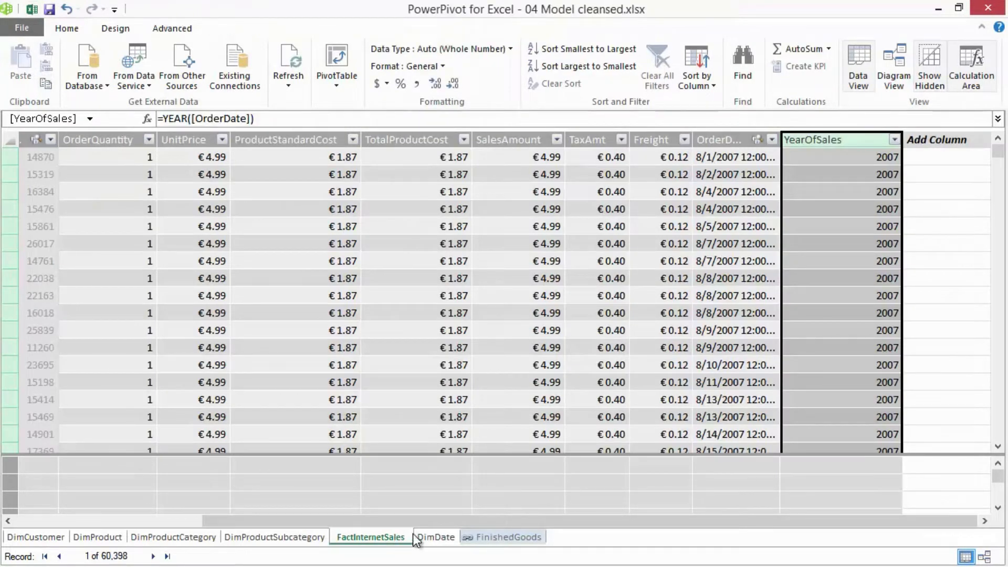
{"action": "left_click", "coordinate": [444, 157]}
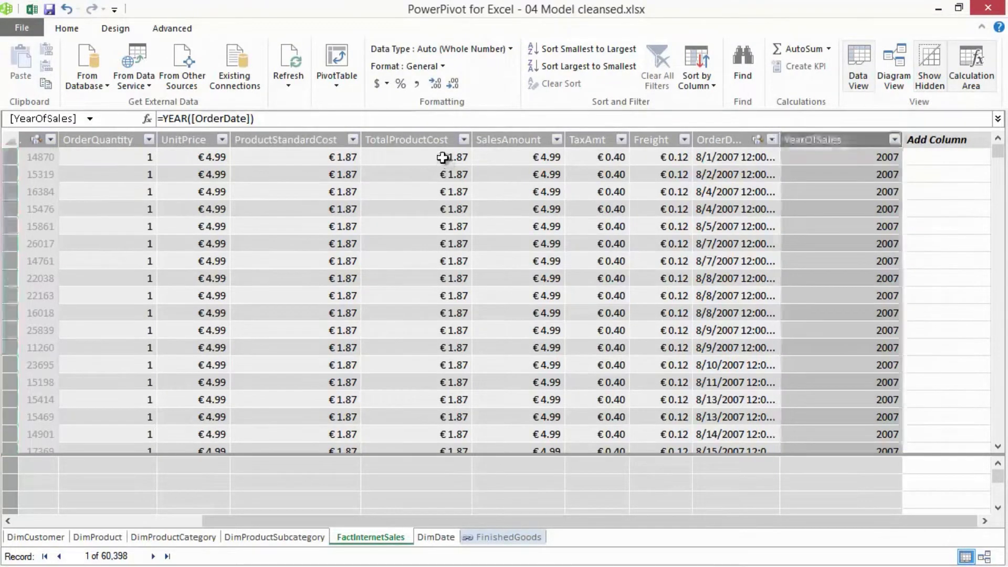
{"action": "left_click", "coordinate": [519, 157]}
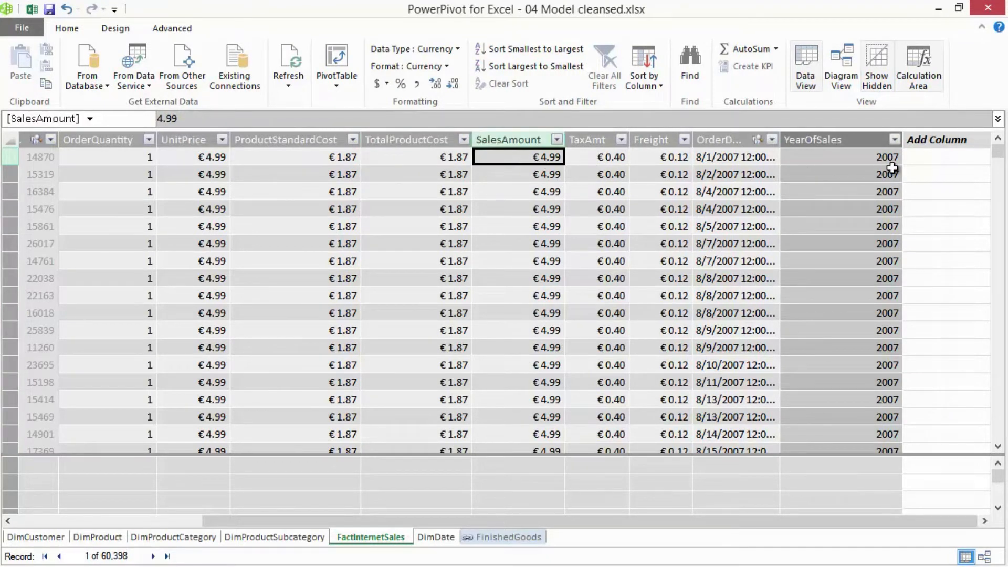
{"action": "left_click", "coordinate": [848, 143]}
{"action": "right_click", "coordinate": [849, 142]}
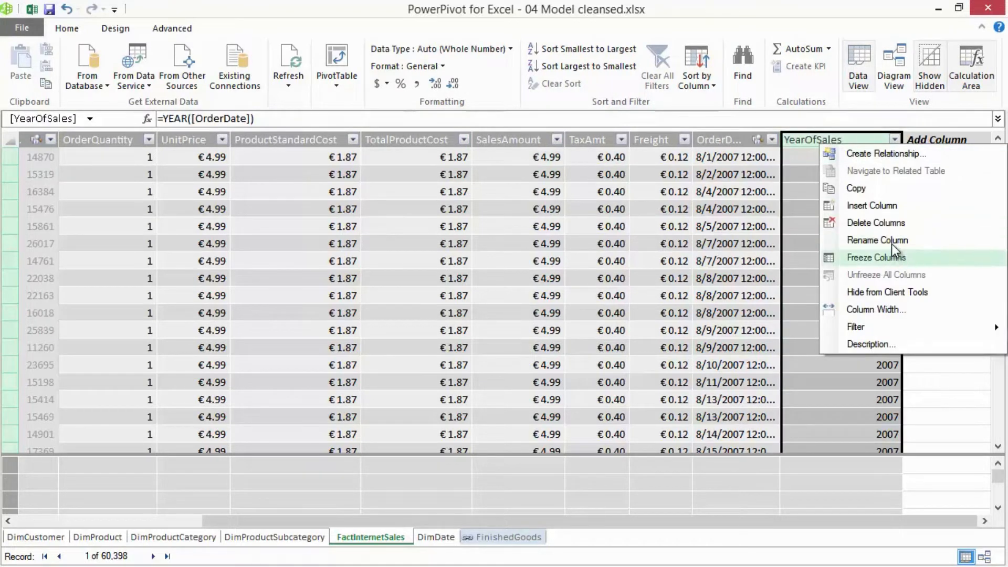
{"action": "left_click", "coordinate": [890, 225]}
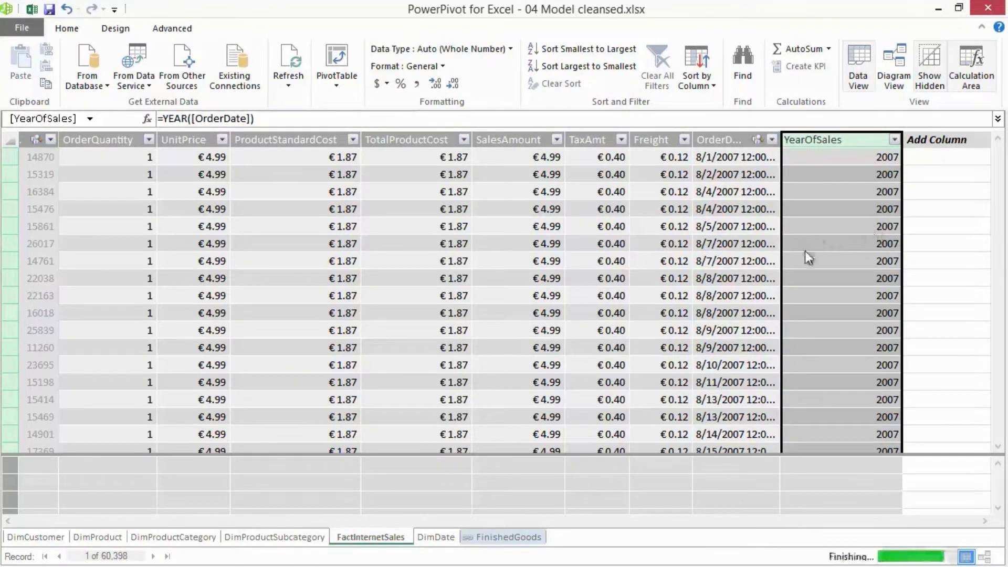
- Add a calculated column to FactInternetSales with the formula =[SalesAmount]-[TotalProductCost]
{"action": "left_click", "coordinate": [922, 157]}
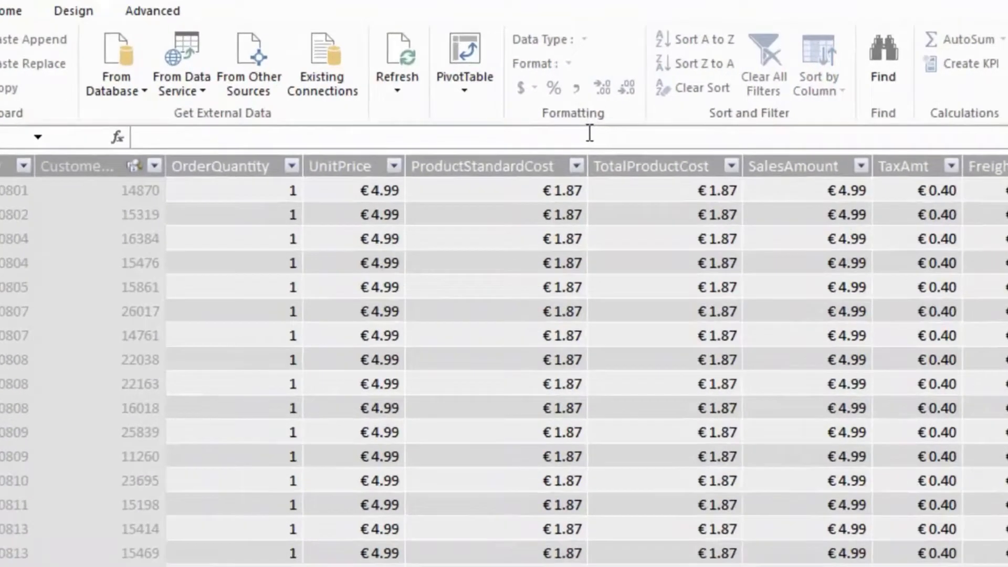
{"action": "left_click", "coordinate": [589, 133]}
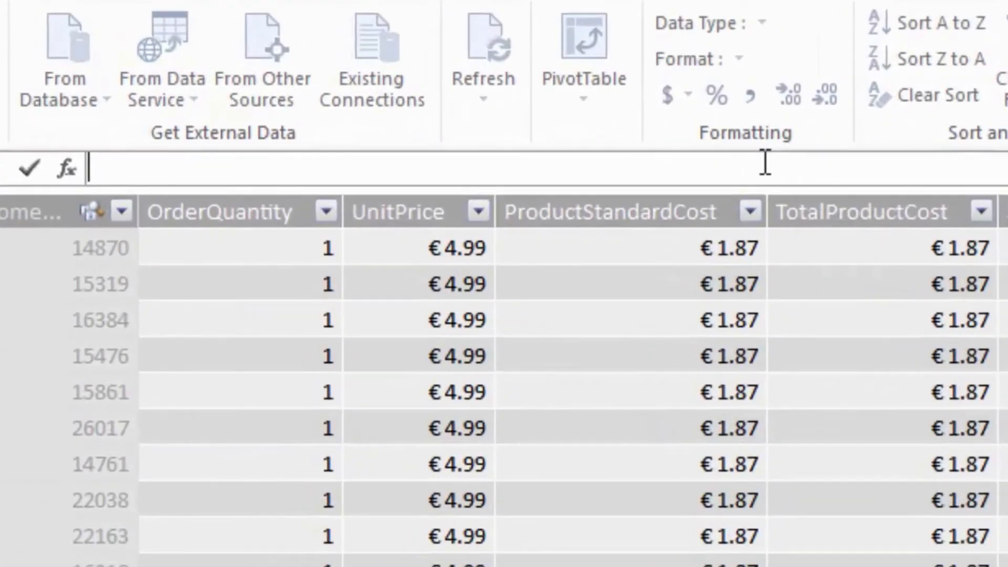
{"action": "type", "text": "=[SalesAmount]-"}
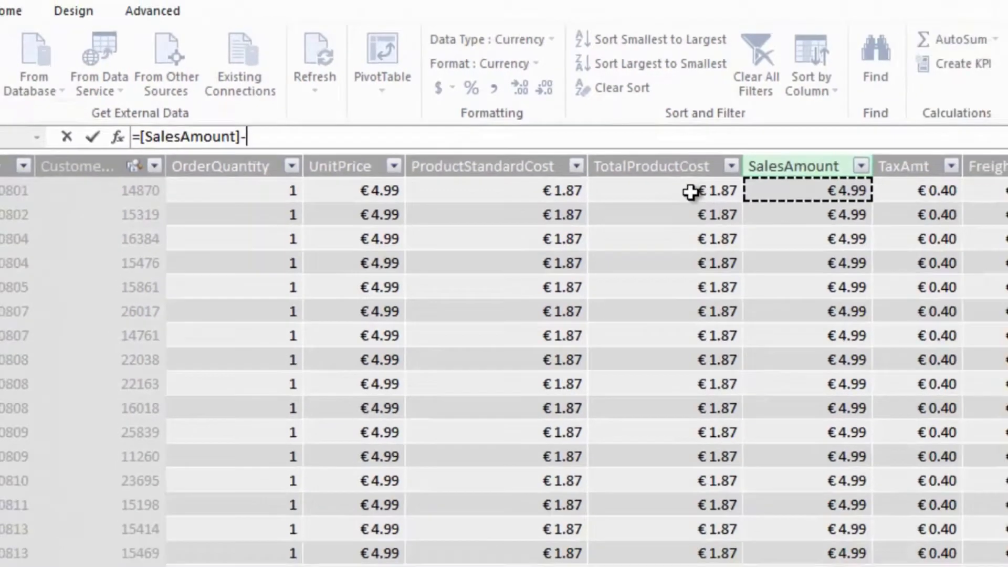
{"action": "left_click", "coordinate": [920, 250]}
{"action": "key", "text": "Return"}
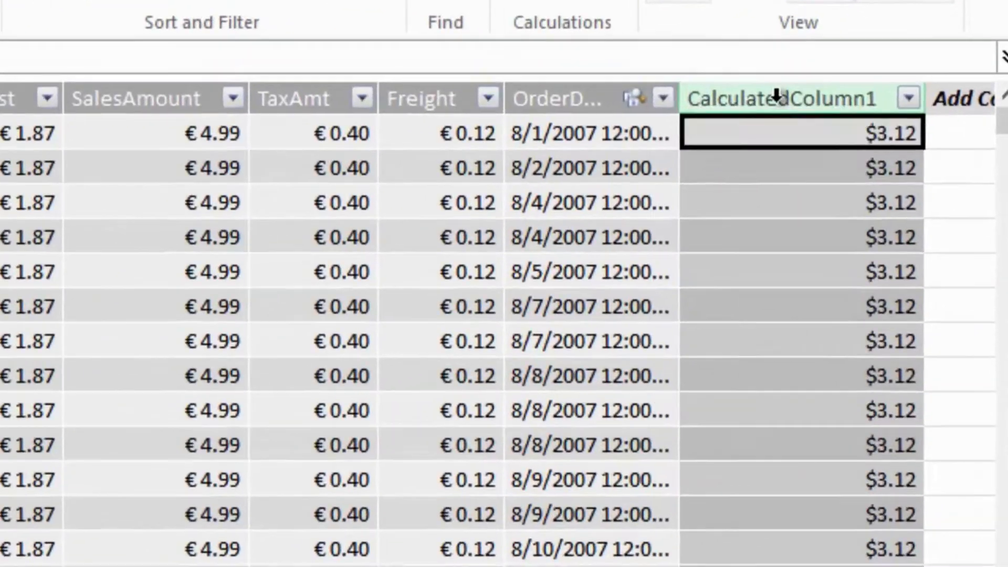
- Rename the new calculated column of FactInternetSales to Profit
{"action": "right_click", "coordinate": [820, 113]}
{"action": "left_click", "coordinate": [808, 297]}
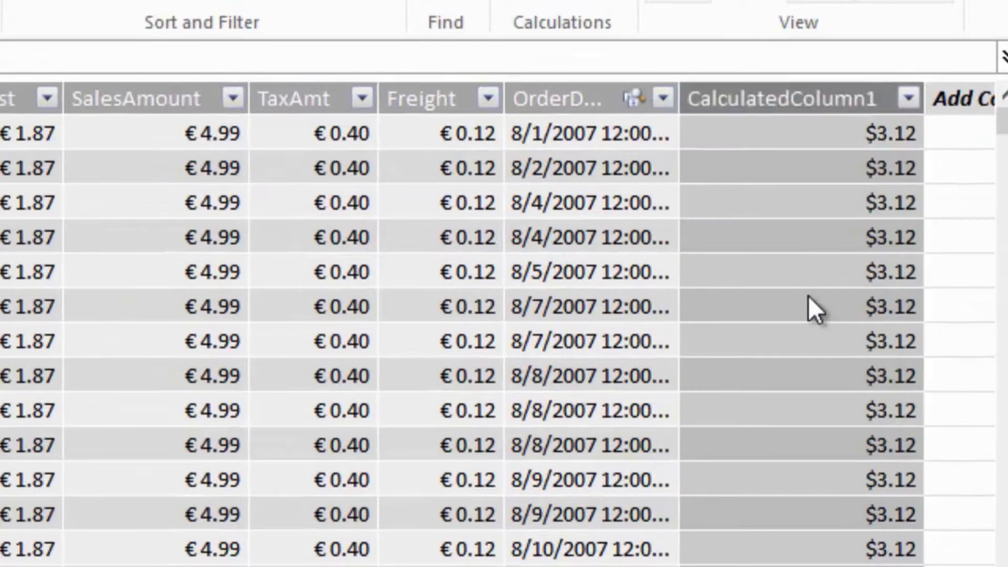
{"action": "type", "text": "Profit"}
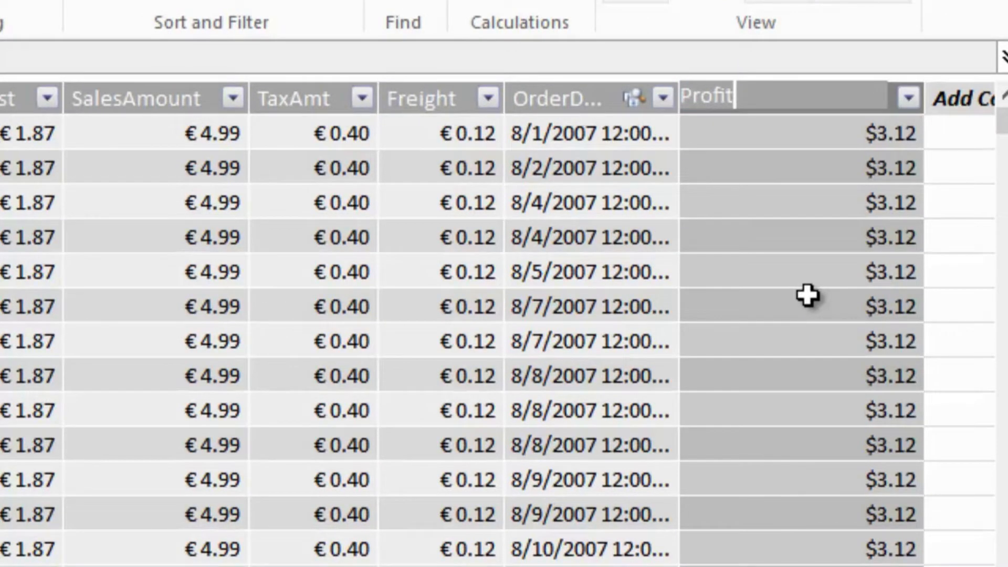
{"action": "key", "text": "Return"}
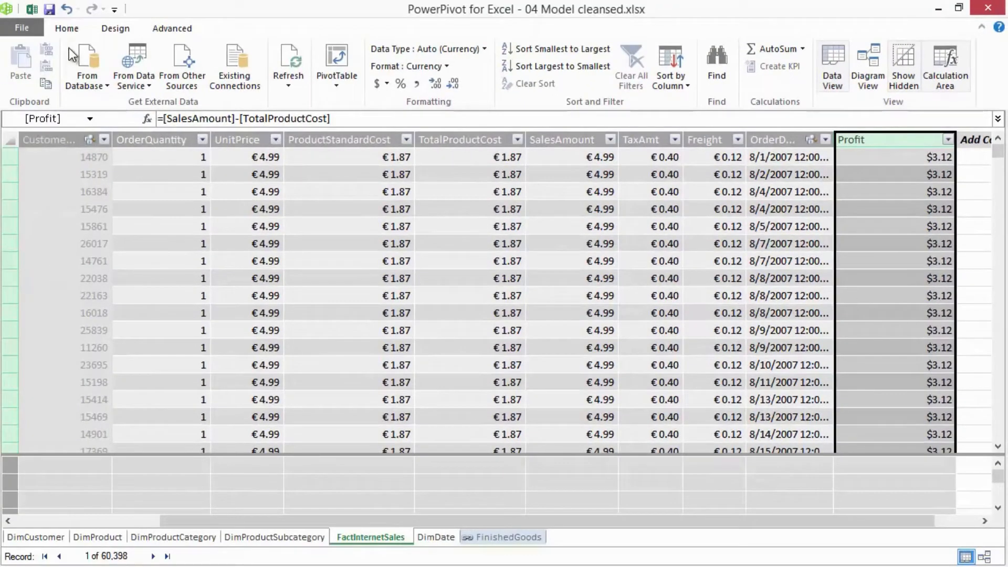
- Return to the Excel workbook and add the Profit field from FactInternetSales to the PivotTable's values
{"action": "left_click", "coordinate": [31, 8]}
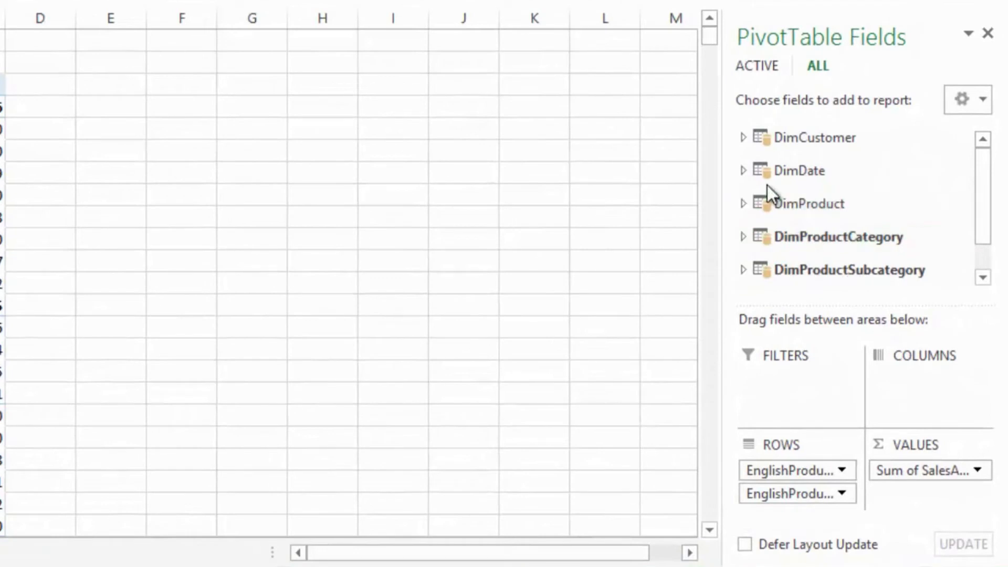
{"action": "left_click_drag", "start_coordinate": [985, 203], "coordinate": [983, 254]}
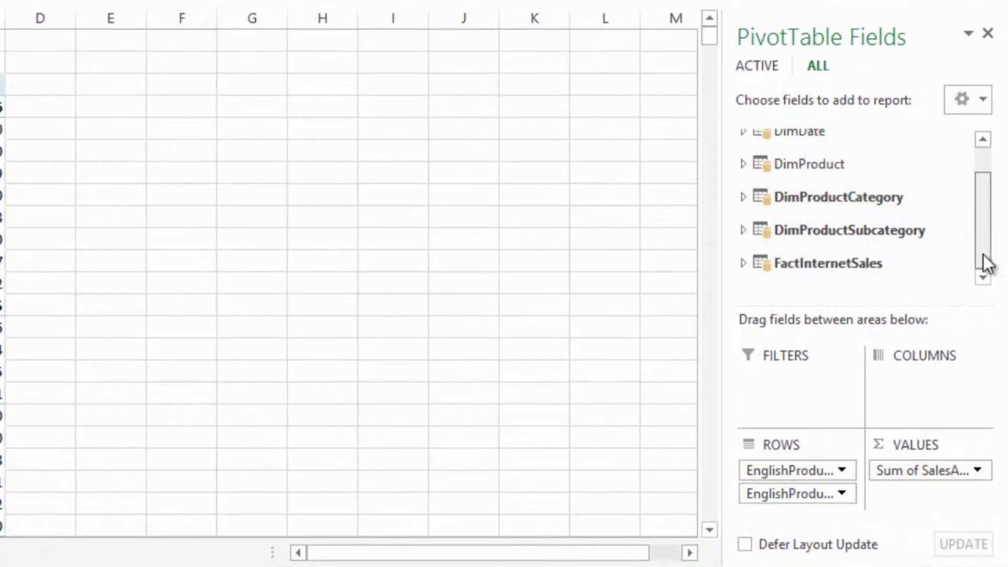
{"action": "left_click", "coordinate": [746, 262]}
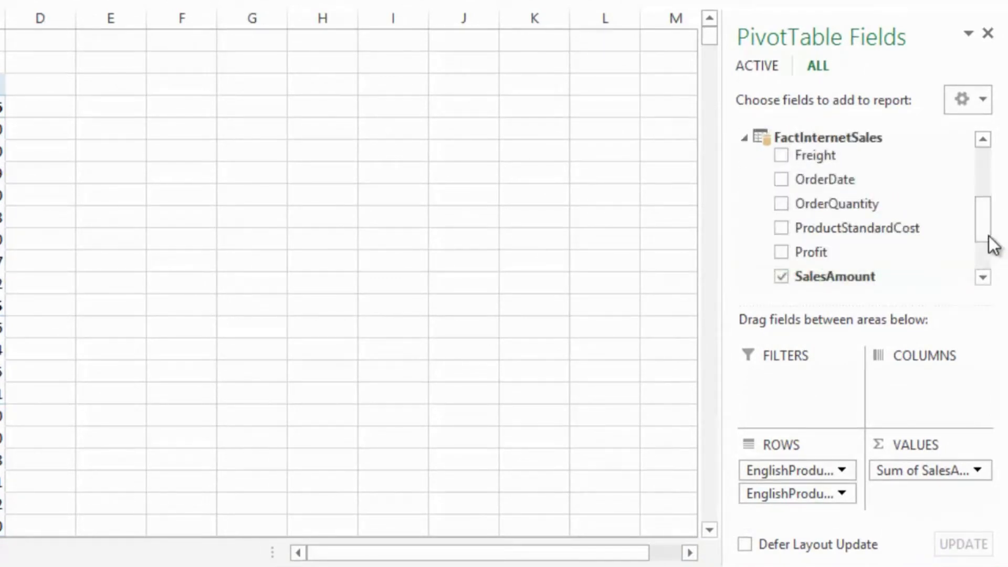
{"action": "left_click_drag", "start_coordinate": [986, 239], "coordinate": [982, 250]}
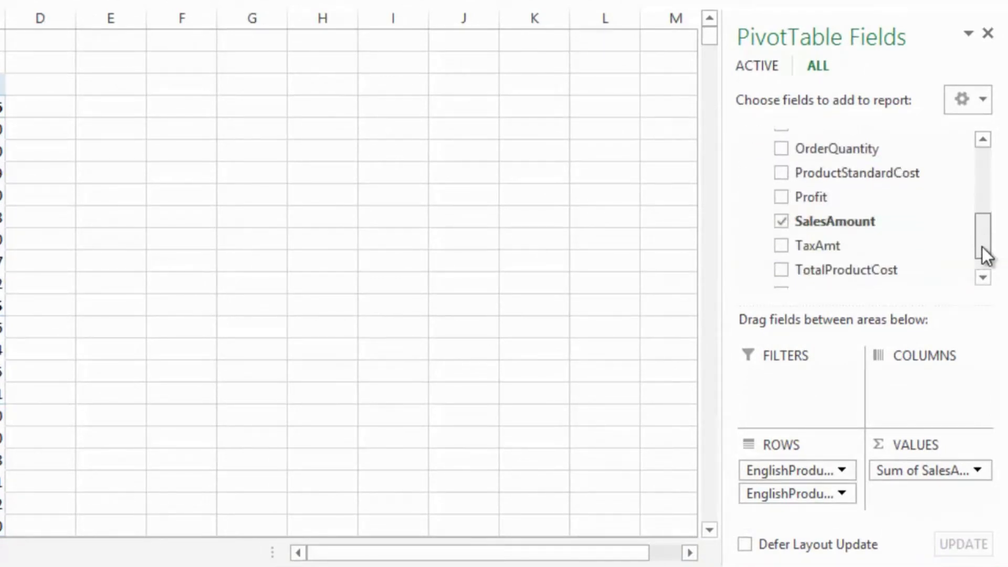
{"action": "left_click", "coordinate": [779, 199]}
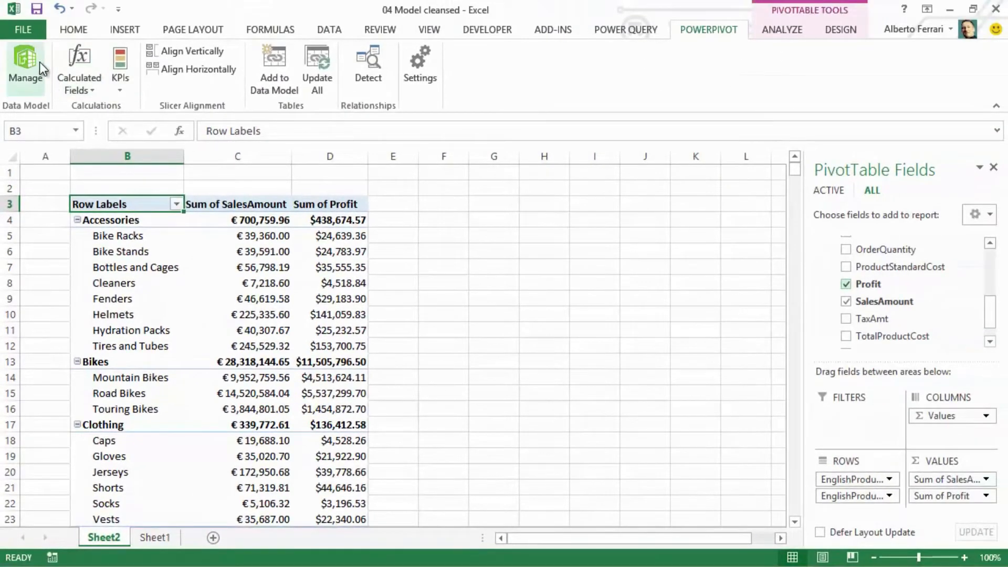
- Switch to the PowerPivot data model and add a calculated column to FactInternetSales with the formula =[Profit] / [SalesAmount]
{"action": "left_click", "coordinate": [34, 73]}
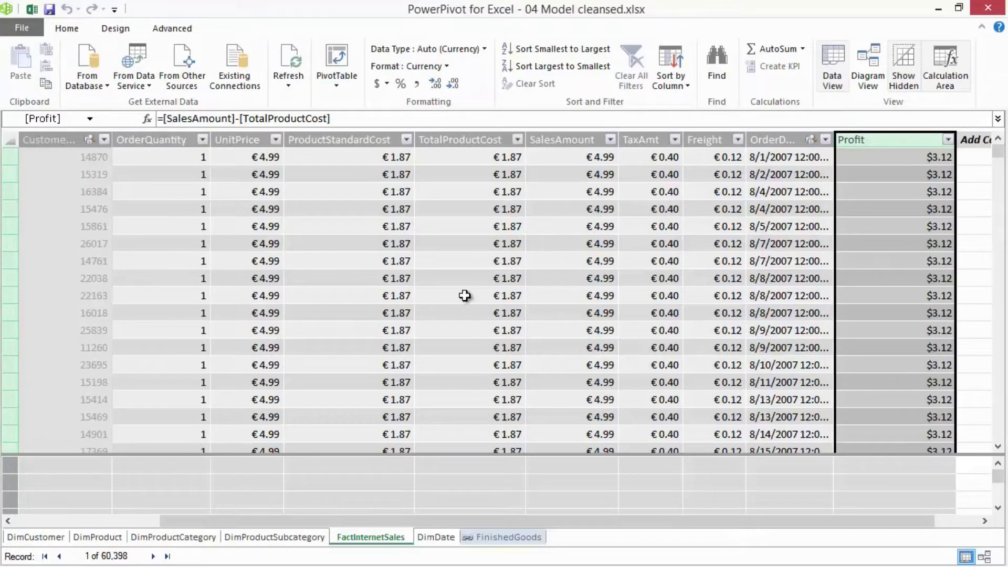
{"action": "left_click", "coordinate": [977, 154]}
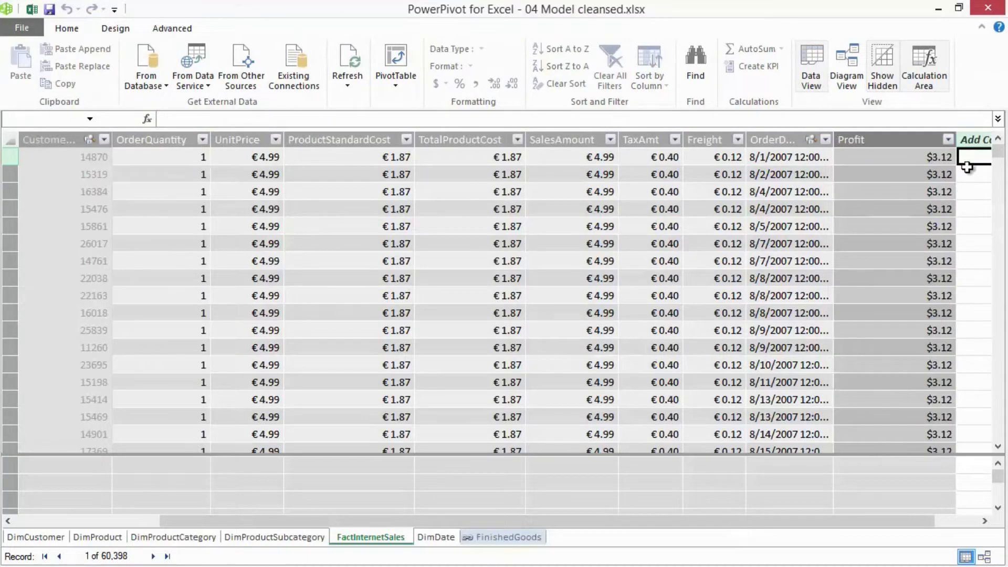
{"action": "left_click_drag", "start_coordinate": [768, 520], "coordinate": [865, 517]}
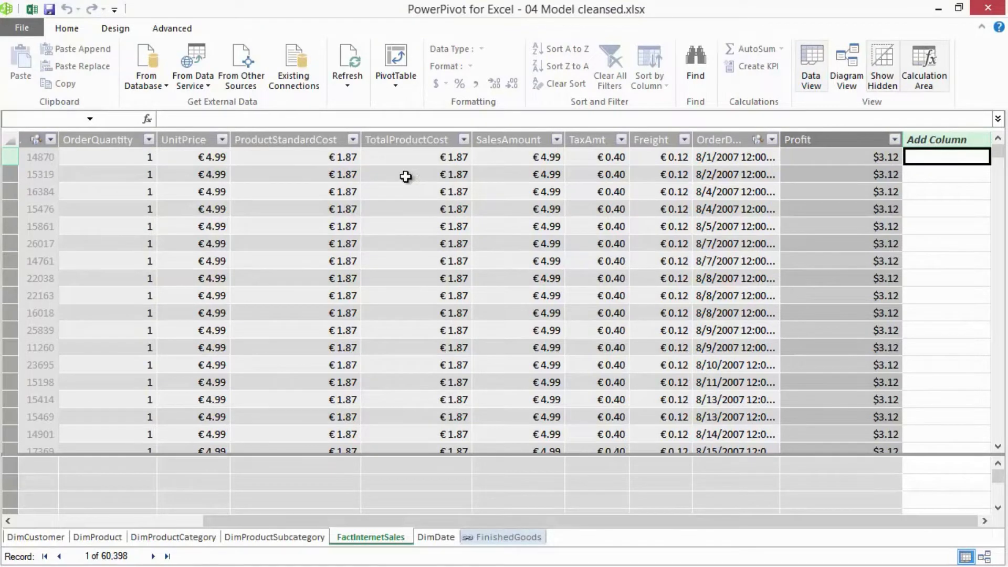
{"action": "left_click", "coordinate": [297, 119]}
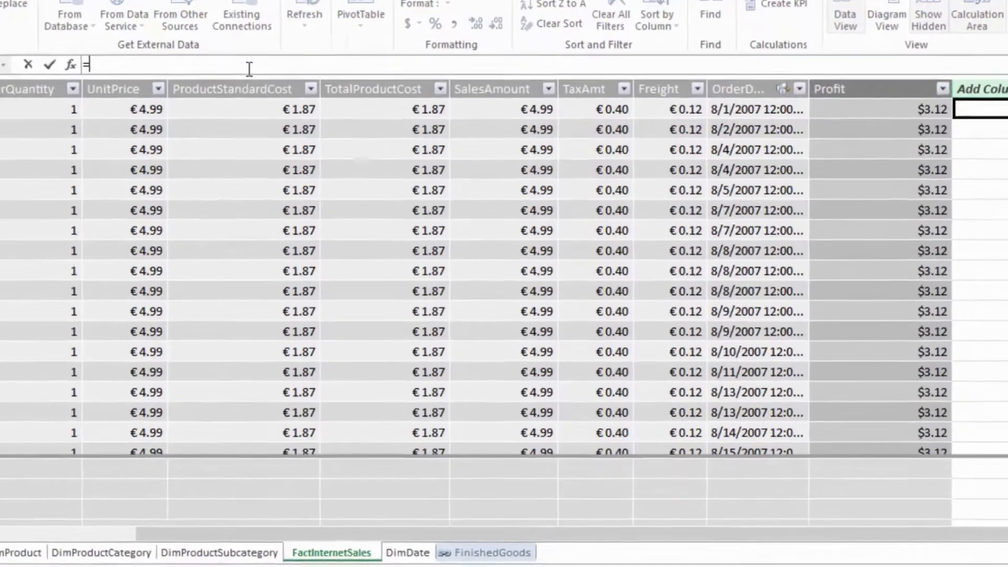
{"action": "type", "text": "="}
{"action": "left_click", "coordinate": [882, 78]}
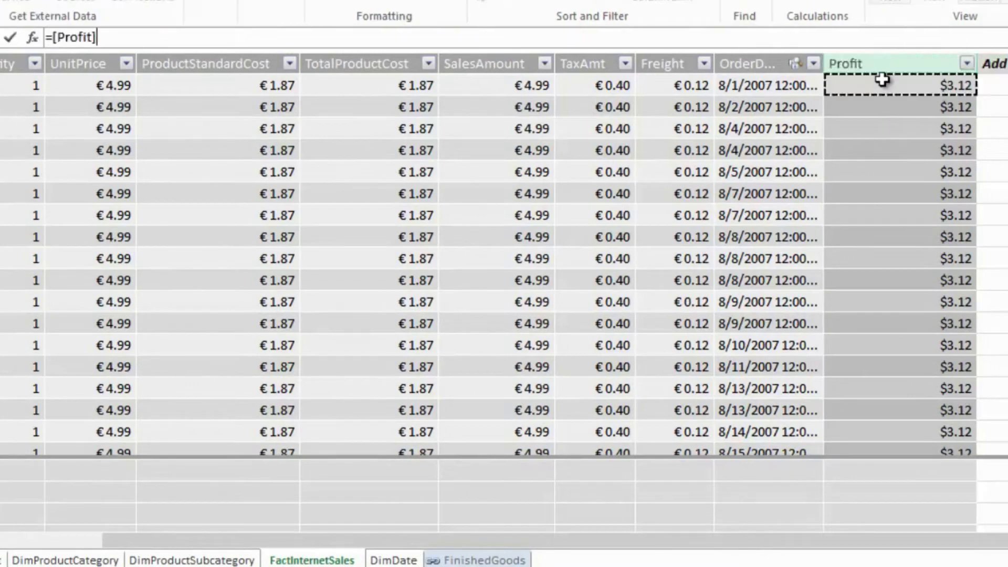
{"action": "type", "text": "/"}
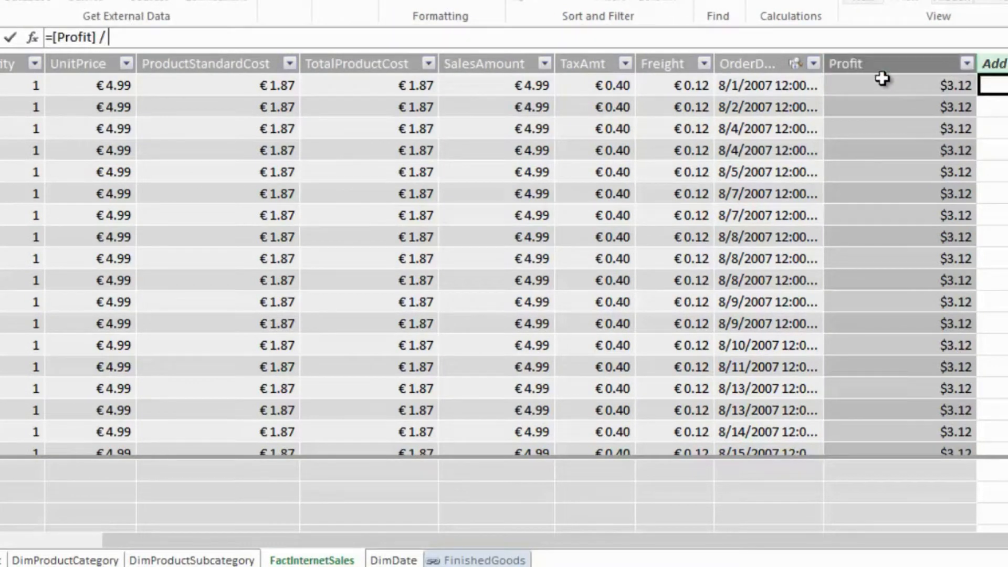
{"action": "left_click", "coordinate": [533, 86]}
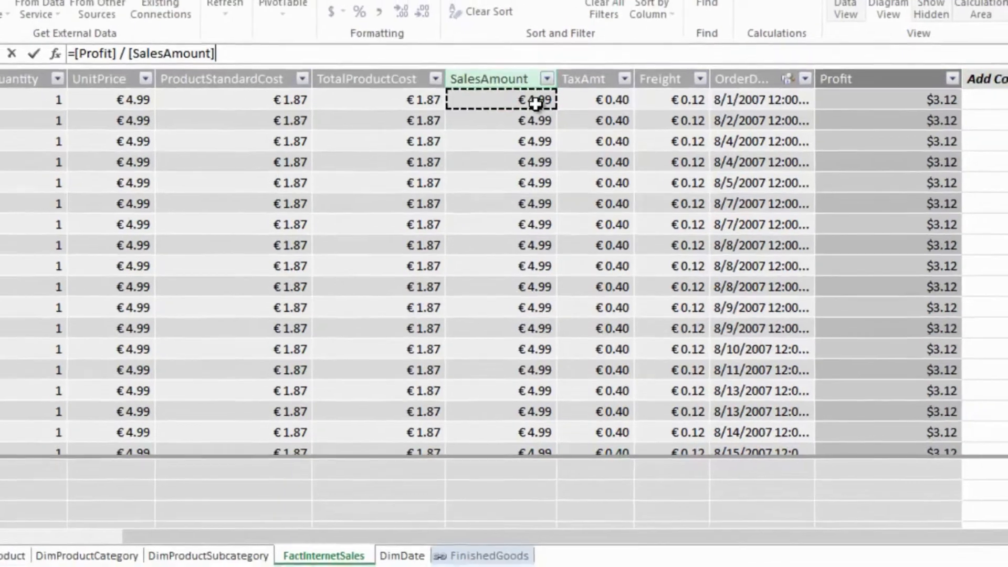
{"action": "key", "text": "Return"}
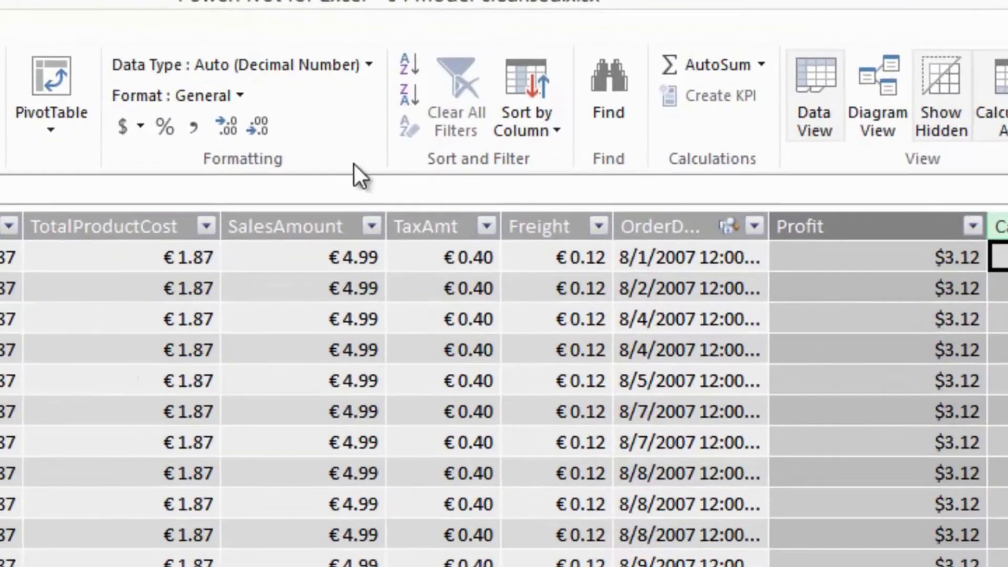
- Format the new ratio column as a percentage and rename it Profit Pct
{"action": "left_click", "coordinate": [159, 125]}
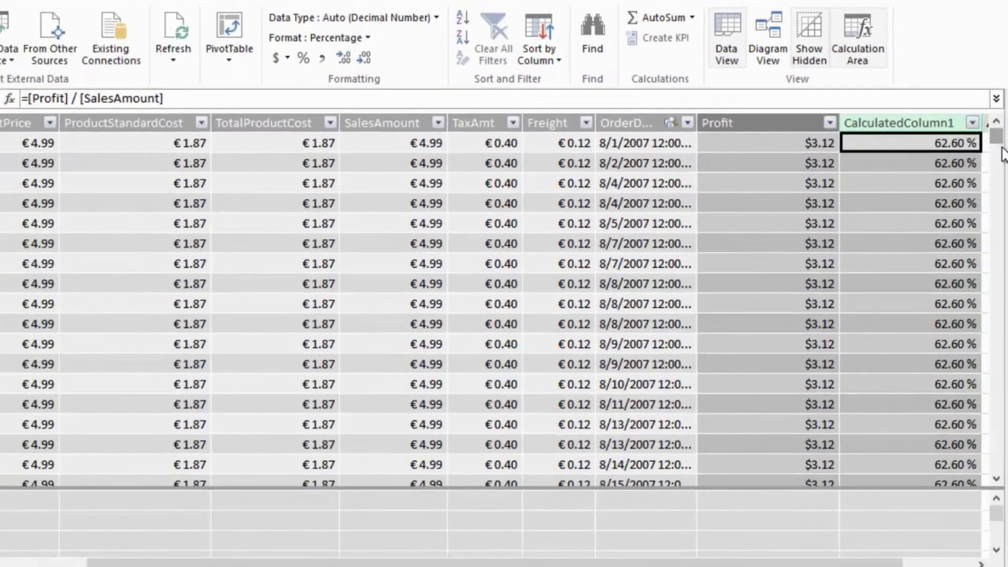
{"action": "left_click_drag", "start_coordinate": [1002, 155], "coordinate": [993, 135]}
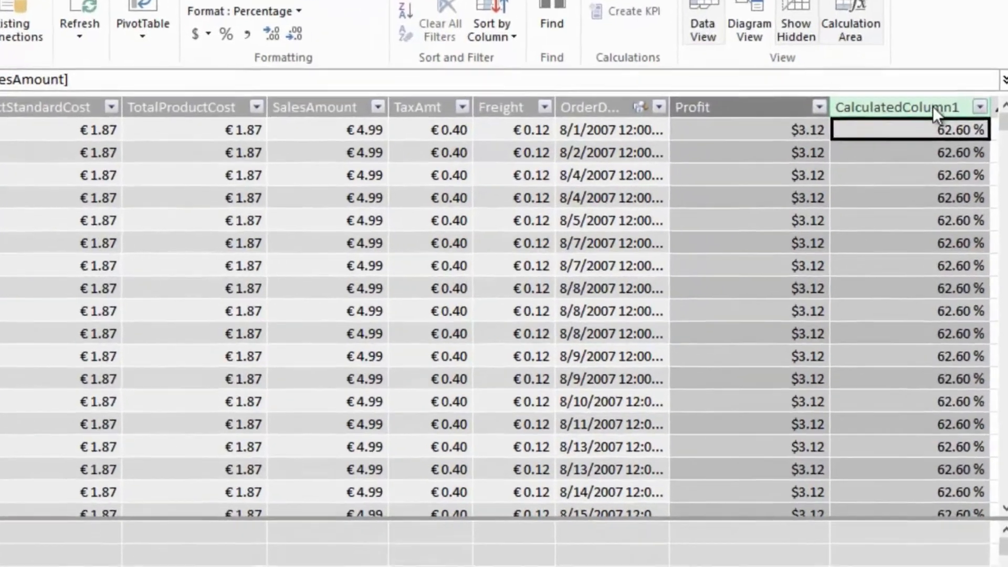
{"action": "right_click", "coordinate": [937, 122]}
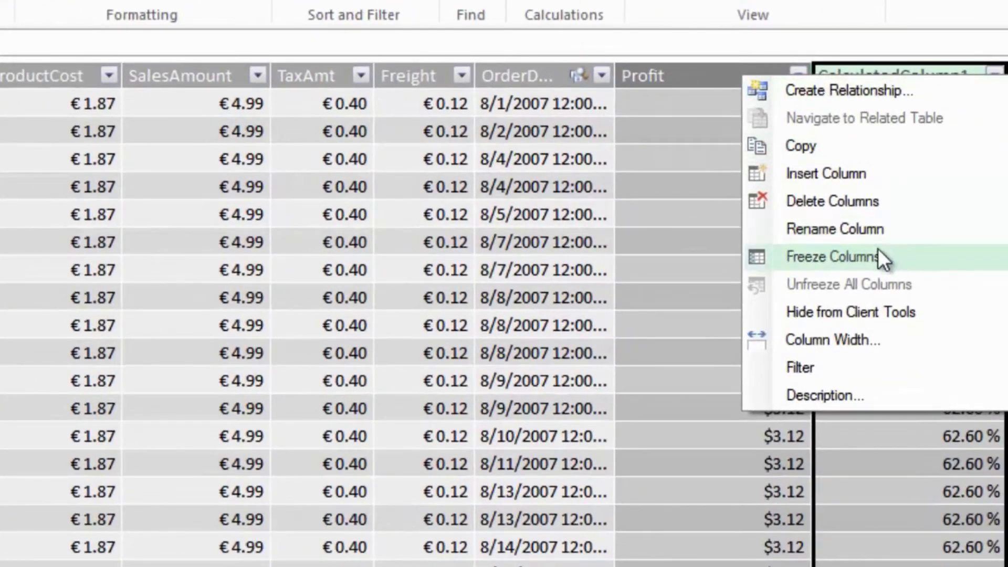
{"action": "left_click", "coordinate": [868, 228]}
{"action": "type", "text": "Profit"}
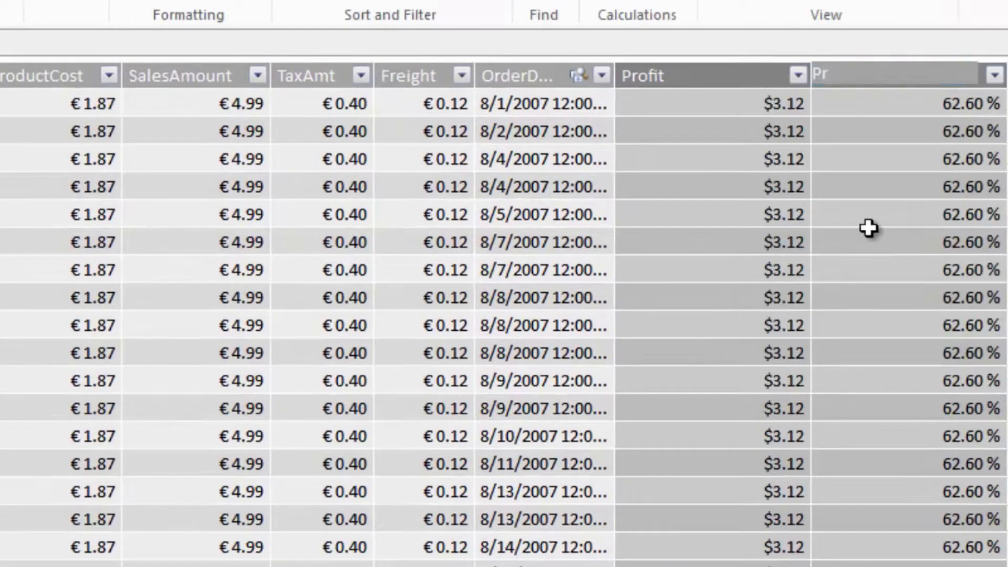
{"action": "type", "text": " Pct"}
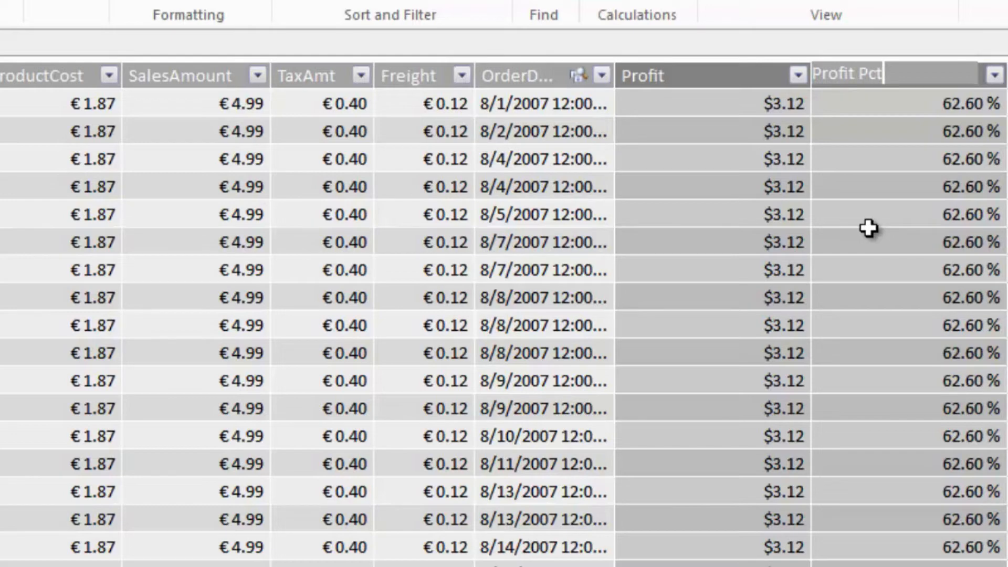
{"action": "key", "text": "Return"}
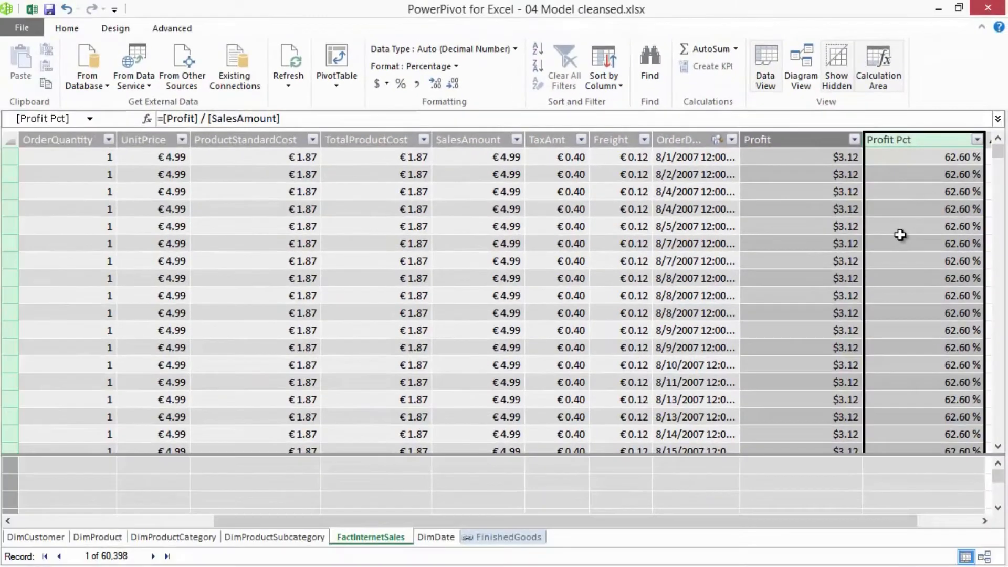
{"action": "left_click", "coordinate": [909, 235]}
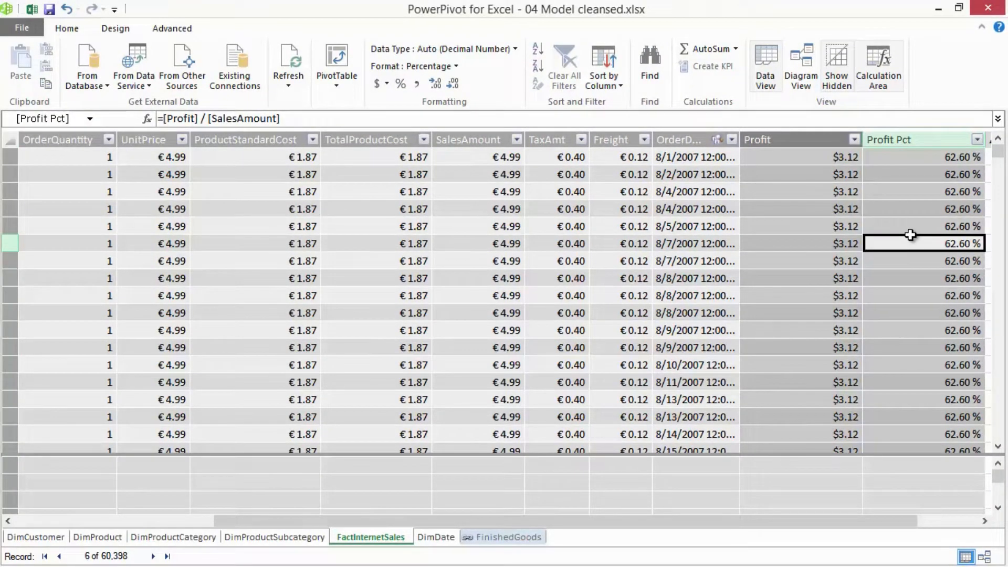
- Go back to the Excel workbook and add the Profit Pct field from FactInternetSales to the PivotTable's values
{"action": "left_click", "coordinate": [33, 11]}
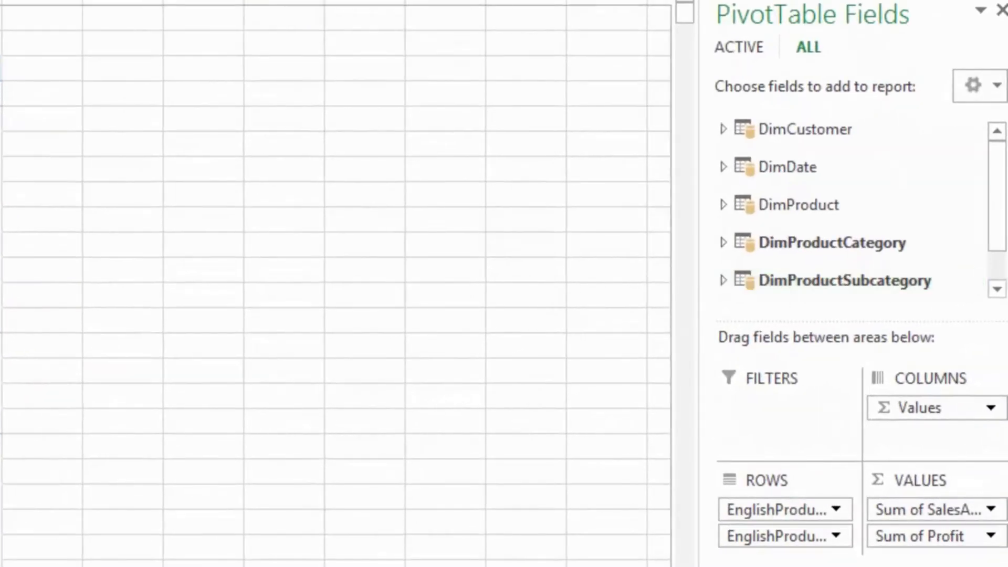
{"action": "left_click", "coordinate": [993, 309]}
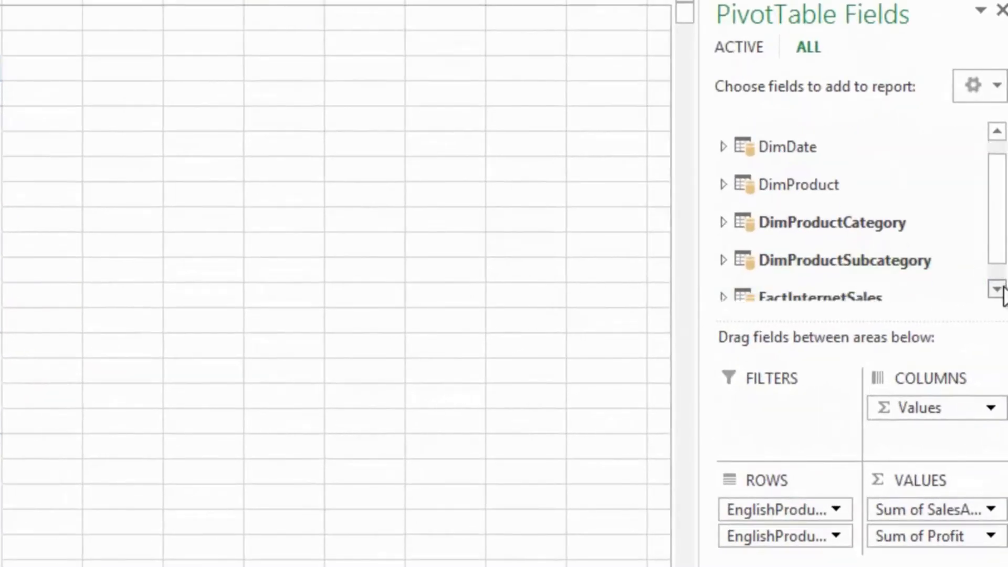
{"action": "left_click", "coordinate": [723, 272]}
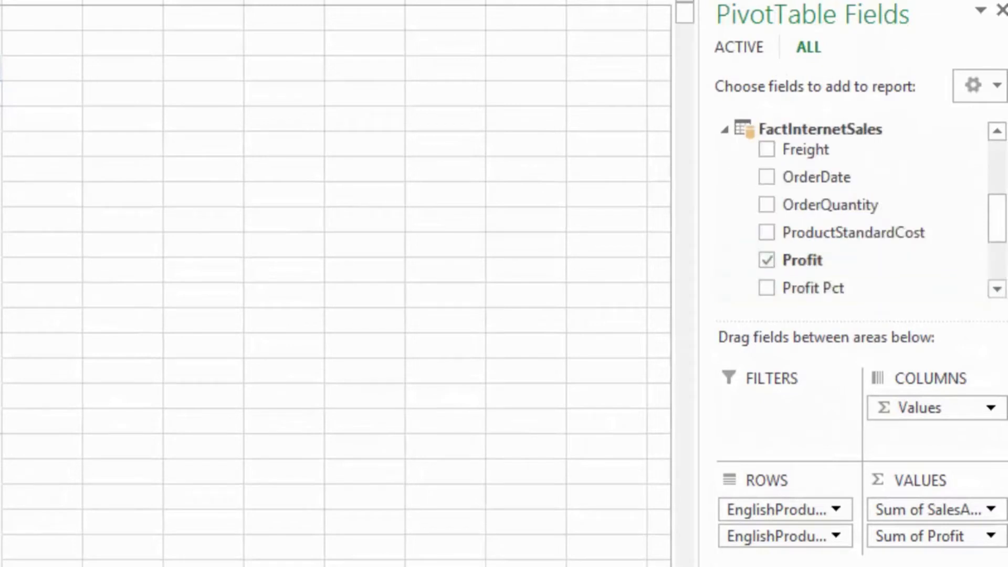
{"action": "left_click", "coordinate": [767, 288]}
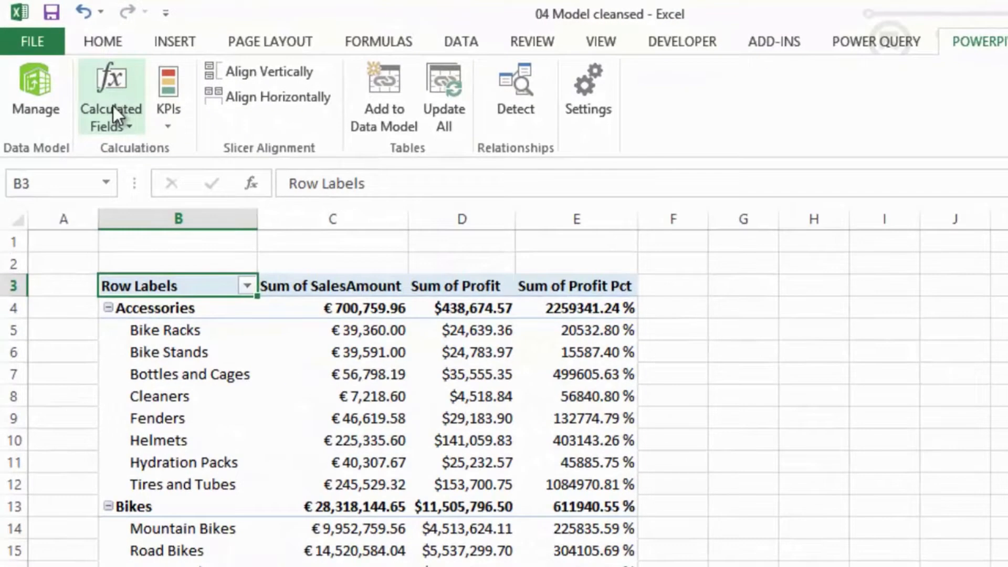
- Start a new calculated field in the FactInternetSales table and name it Profit %
{"action": "left_click", "coordinate": [101, 96]}
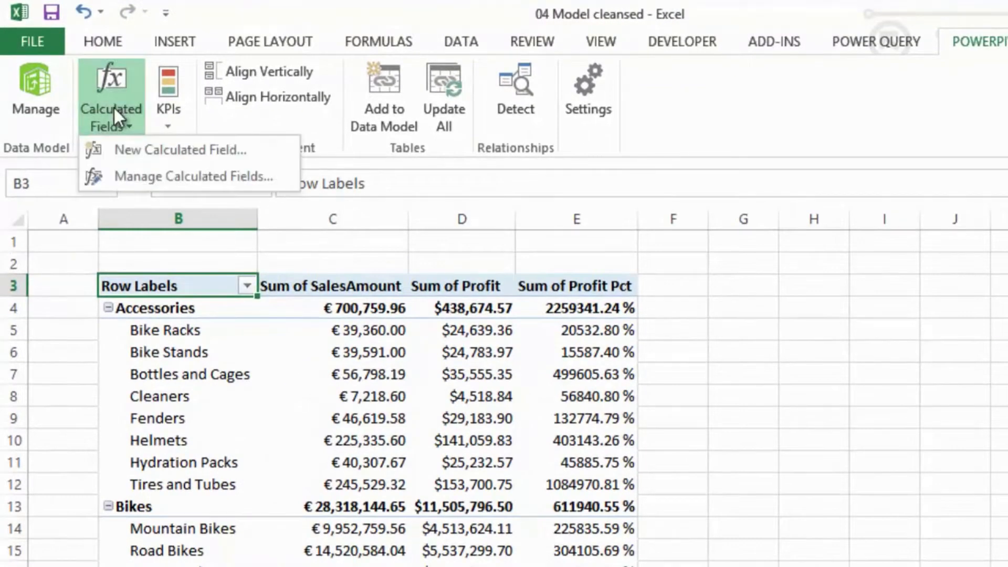
{"action": "left_click", "coordinate": [163, 150]}
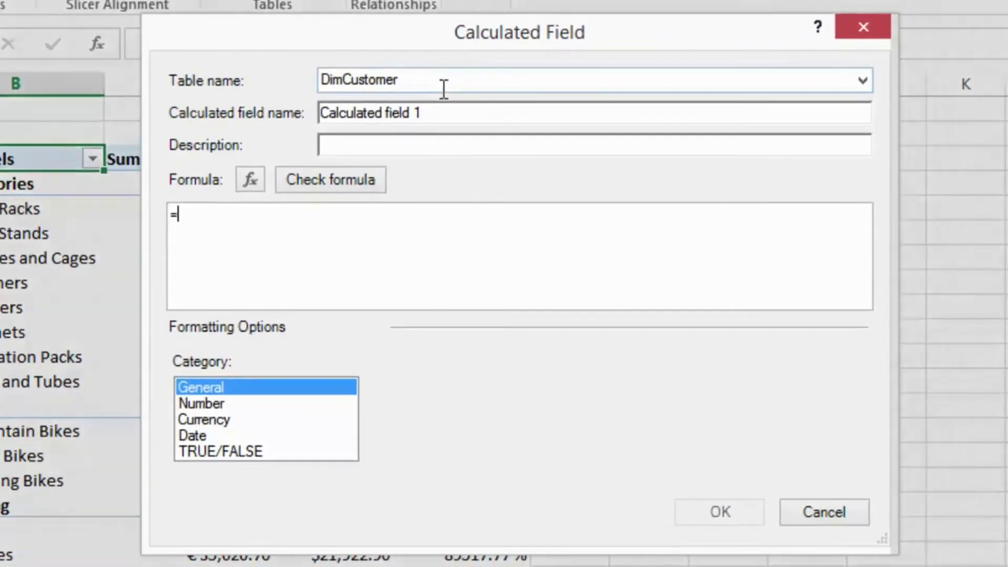
{"action": "left_click", "coordinate": [490, 79]}
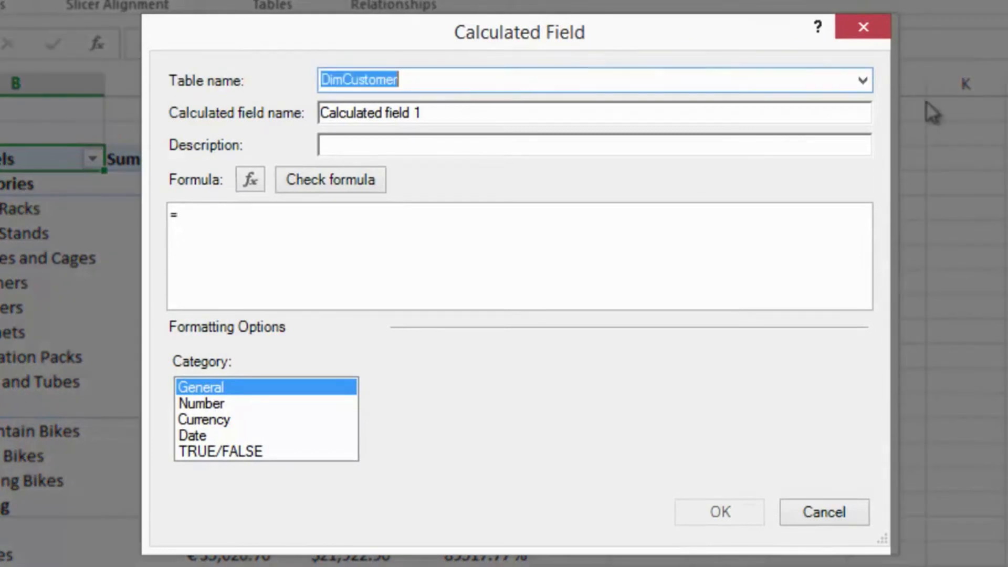
{"action": "left_click", "coordinate": [864, 81]}
{"action": "left_click", "coordinate": [501, 165]}
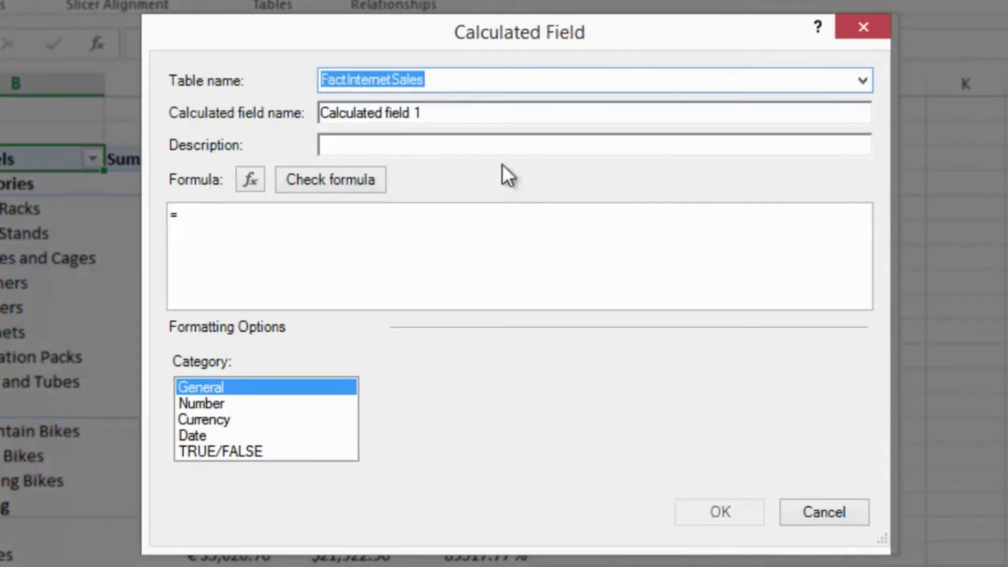
{"action": "left_click", "coordinate": [439, 113]}
{"action": "left_click_drag", "start_coordinate": [439, 113], "coordinate": [244, 117]}
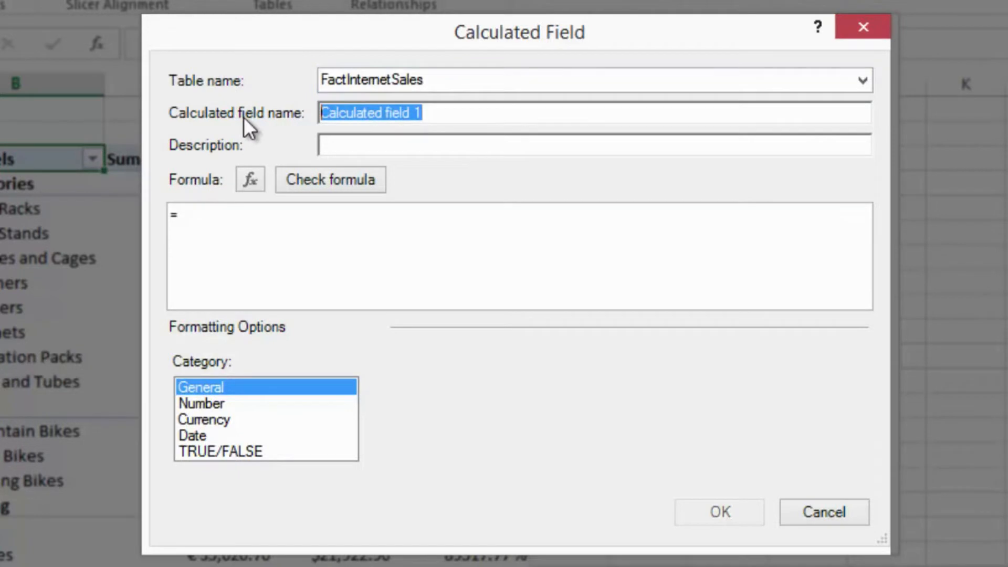
{"action": "type", "text": "Profit %"}
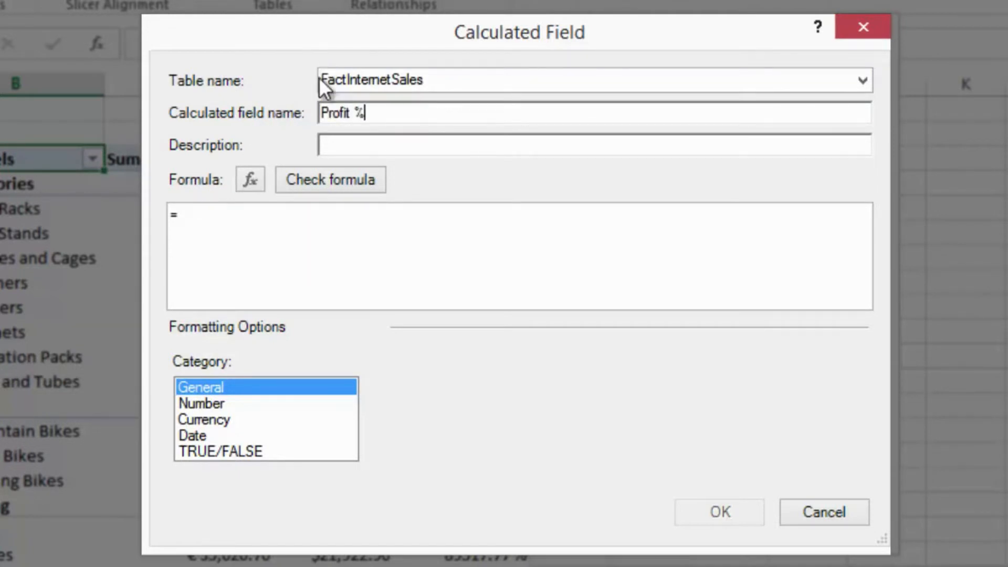
- Enter the Profit % formula as =[Sum of SalesAmount] / [Sum of Profit]
{"action": "left_click", "coordinate": [299, 222]}
{"action": "type", "text": "[S"}
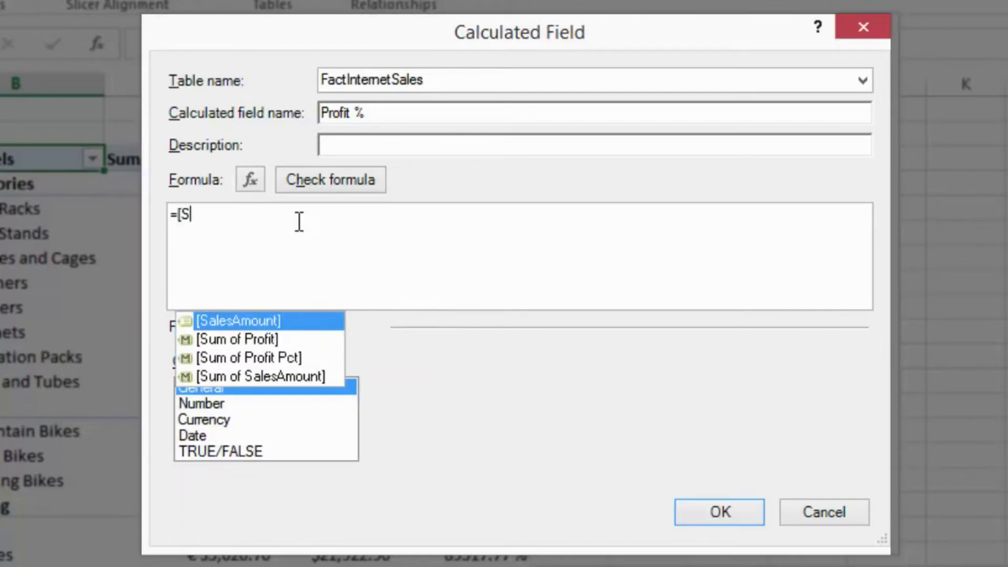
{"action": "key", "text": "Down"}
{"action": "key", "text": "Down"}
{"action": "key", "text": "Down"}
{"action": "key", "text": "Tab"}
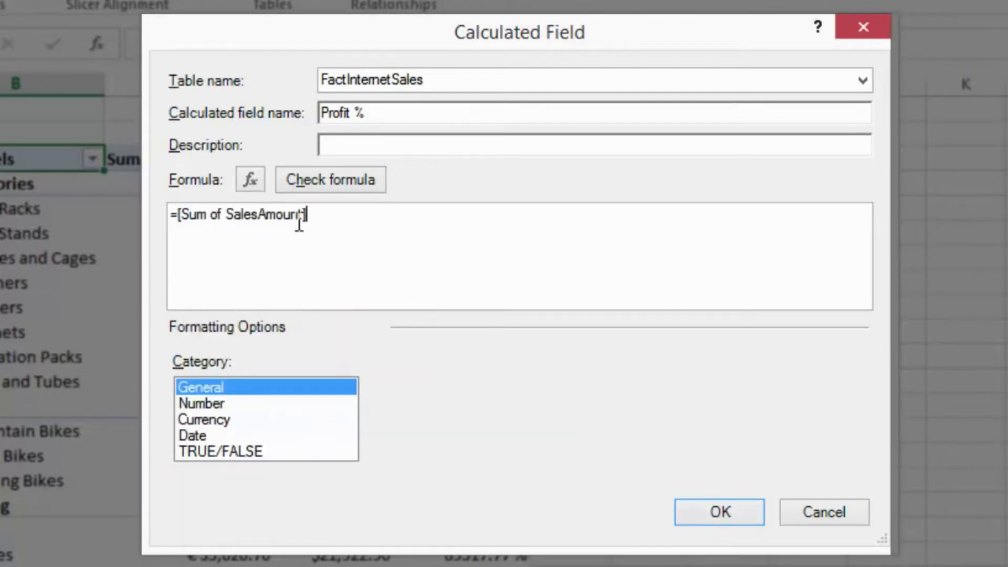
{"action": "type", "text": "/ ["}
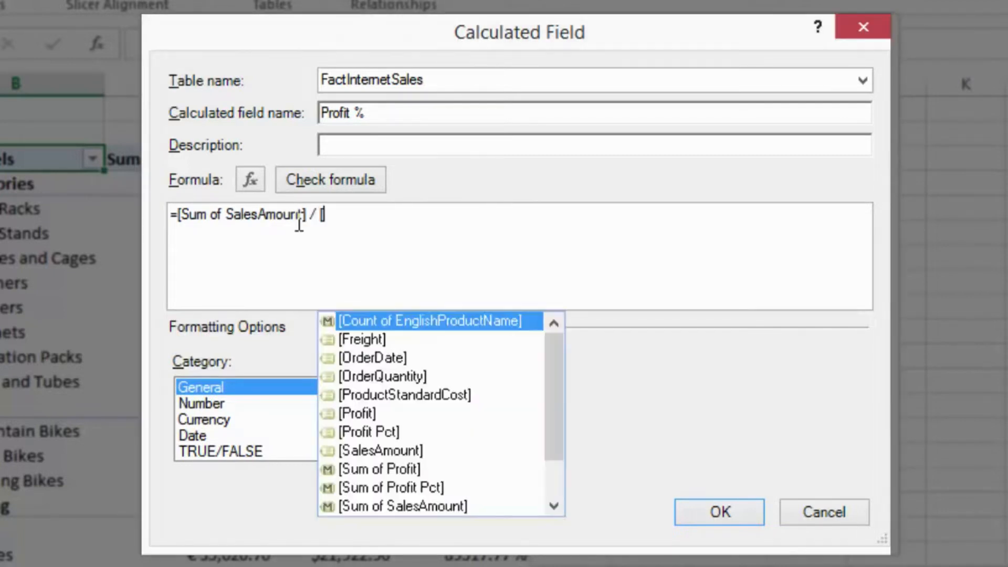
{"action": "type", "text": "Su"}
{"action": "key", "text": "Down"}
{"action": "key", "text": "Up"}
{"action": "key", "text": "Tab"}
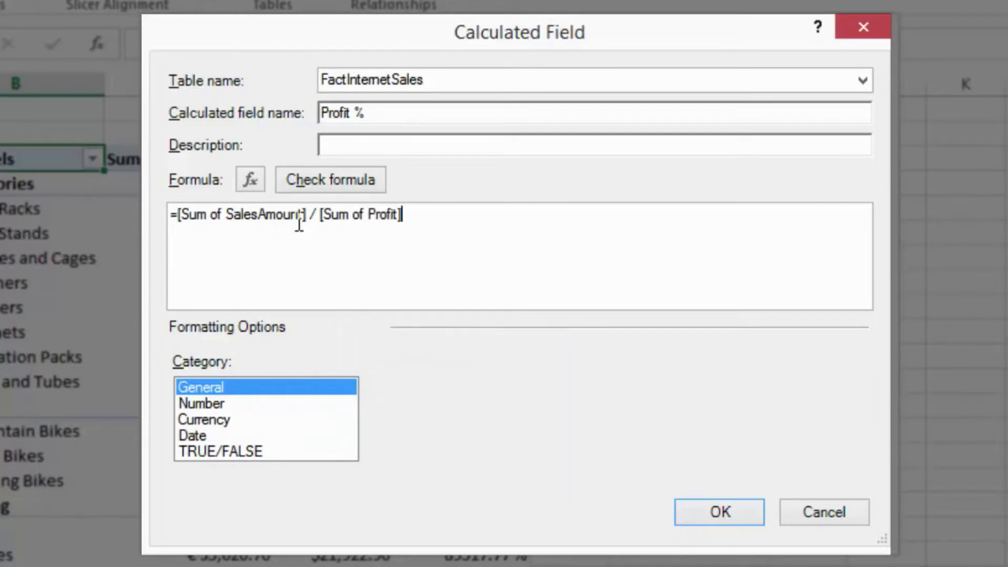
- Swap the operands of the Profit % formula so it reads =[Sum of Profit] / [Sum of SalesAmount]
{"action": "key", "text": "ctrl+shift+Left"}
{"action": "key", "text": "ctrl+shift+Left"}
{"action": "key", "text": "ctrl+shift+Left"}
{"action": "key", "text": "ctrl+shift+Left"}
{"action": "key", "text": "ctrl+x"}
{"action": "key", "text": "Home"}
{"action": "key", "text": "Right"}
{"action": "key", "text": "ctrl+v"}
{"action": "type", "text": "/"}
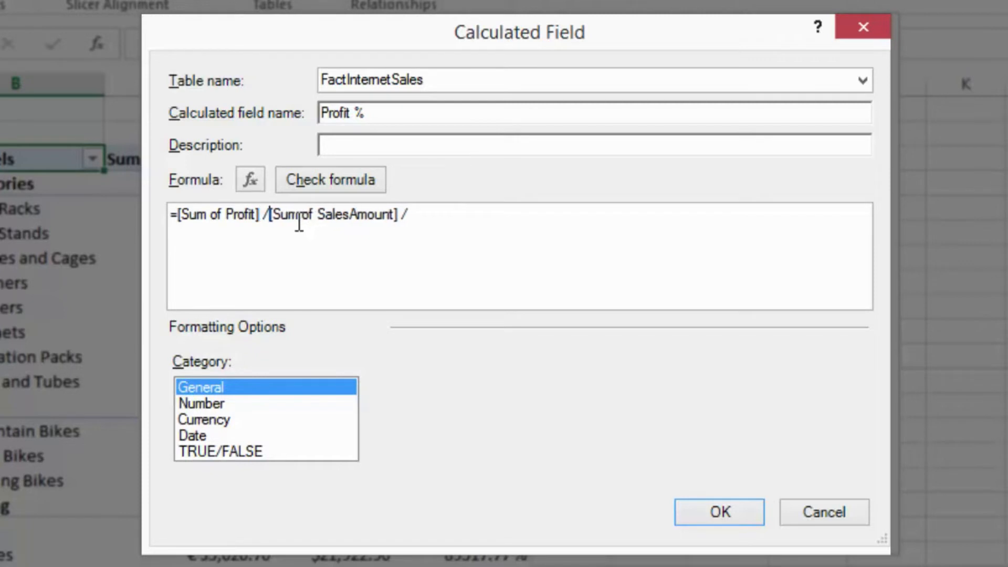
{"action": "key", "text": "End"}
{"action": "key", "text": "BackSpace"}
{"action": "key", "text": "BackSpace"}
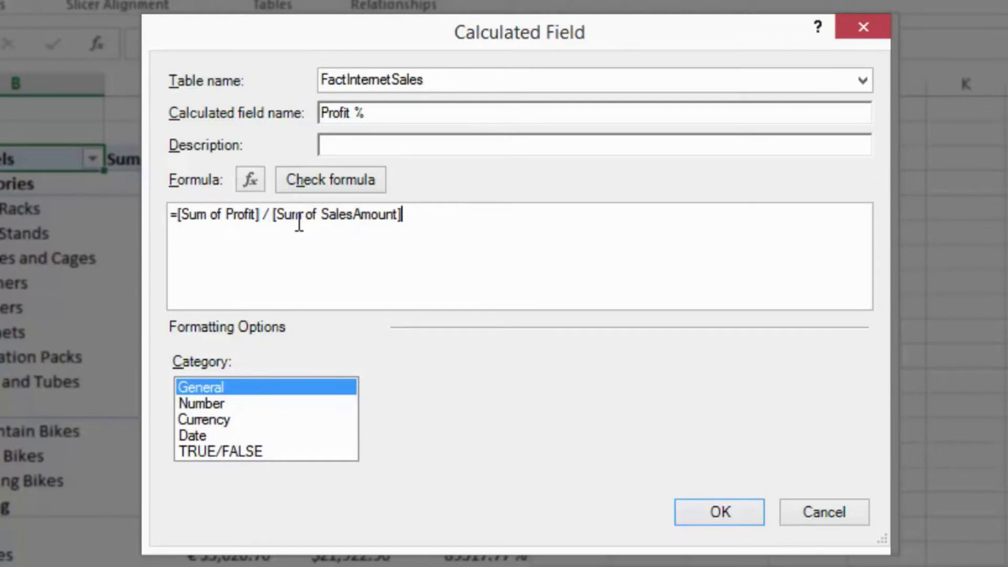
- Set the Profit % number format to Percentage and create the calculated field
{"action": "left_click", "coordinate": [219, 403]}
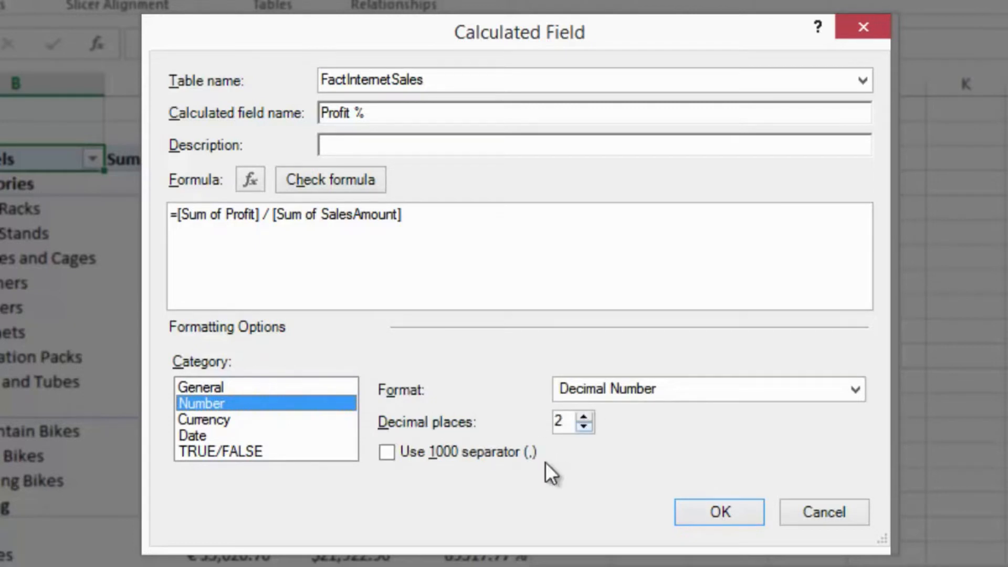
{"action": "left_click", "coordinate": [632, 394]}
{"action": "left_click", "coordinate": [617, 441]}
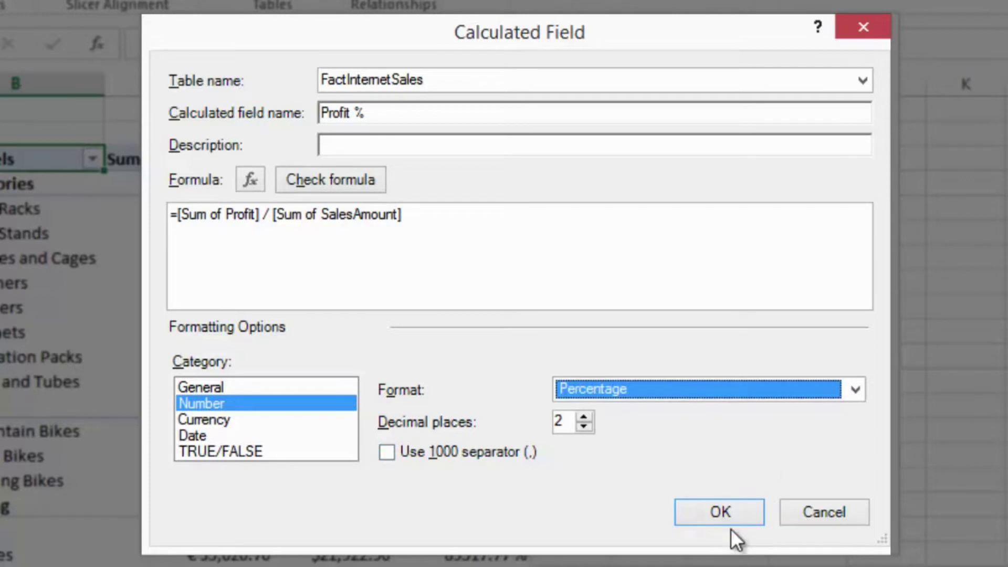
{"action": "left_click", "coordinate": [732, 508]}
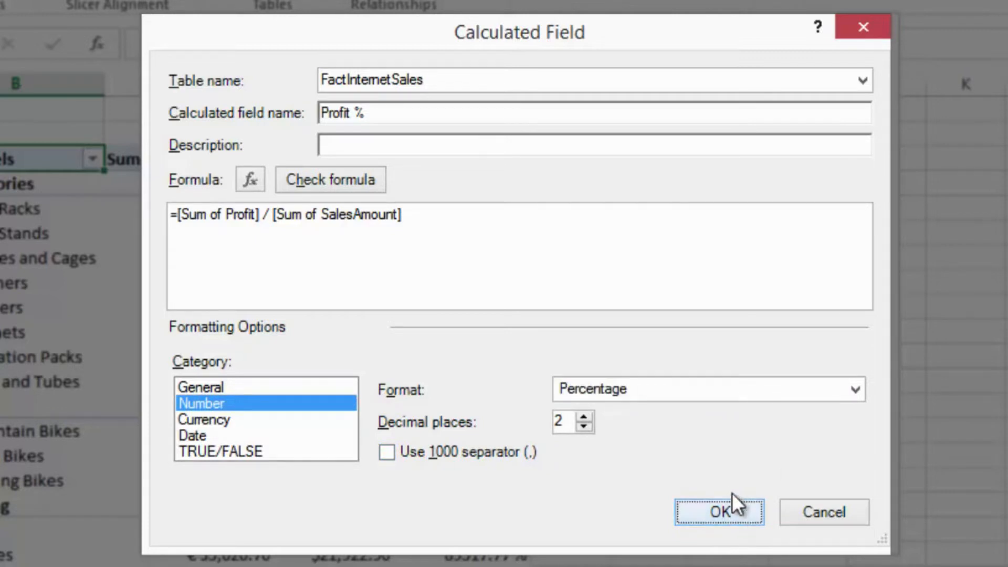
{"action": "left_click", "coordinate": [732, 512]}
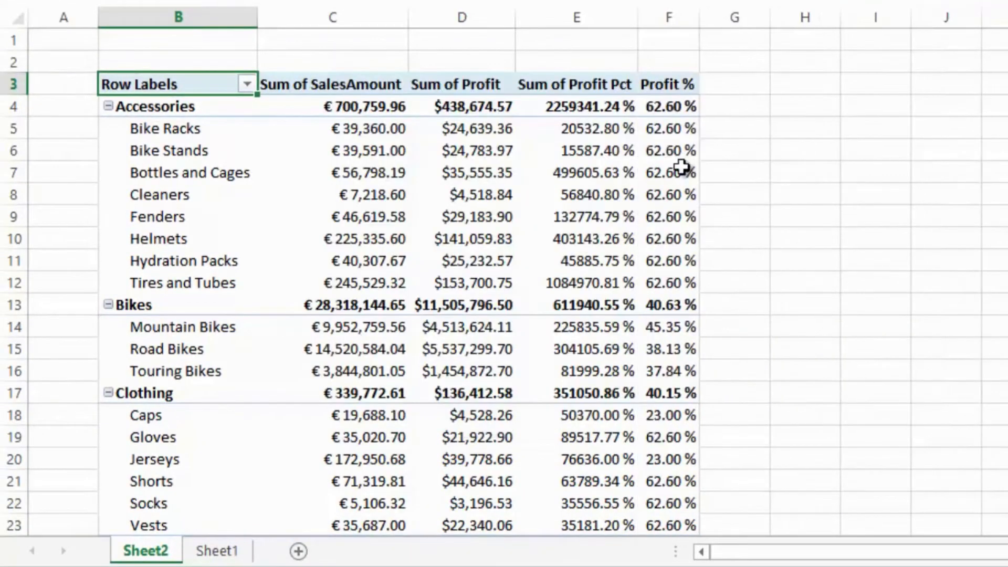
- Inspect the Profit % values for Bike Racks and Road Bikes, then review the field's definition among the calculated fields without changing it
{"action": "left_click", "coordinate": [651, 129]}
{"action": "left_click", "coordinate": [653, 345]}
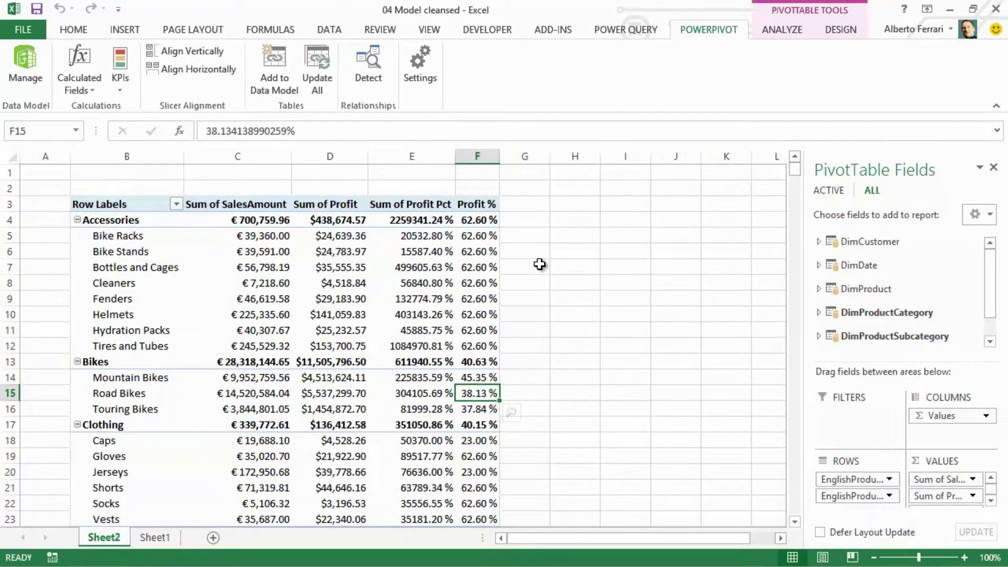
{"action": "left_click", "coordinate": [86, 89]}
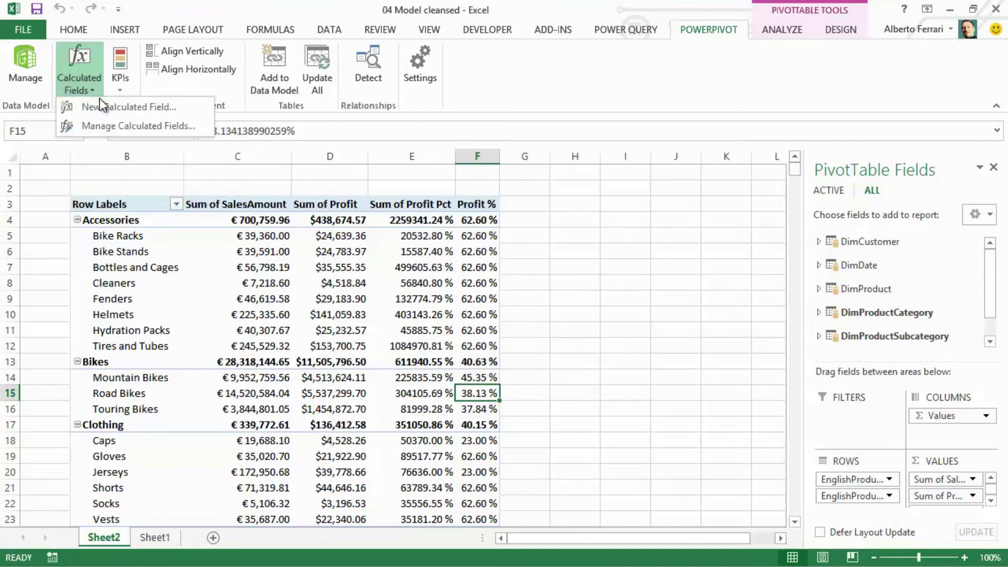
{"action": "left_click", "coordinate": [115, 126]}
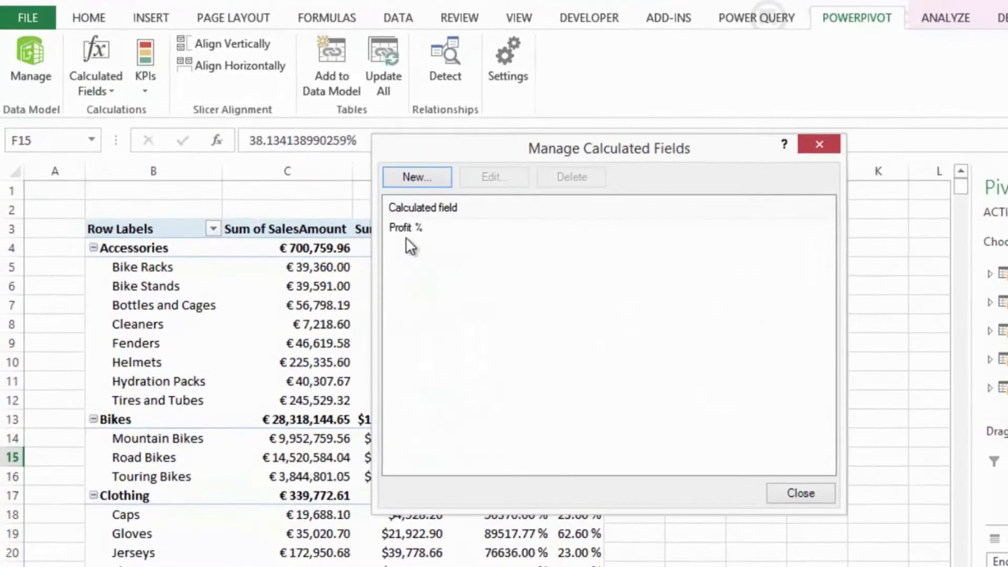
{"action": "left_click", "coordinate": [412, 229]}
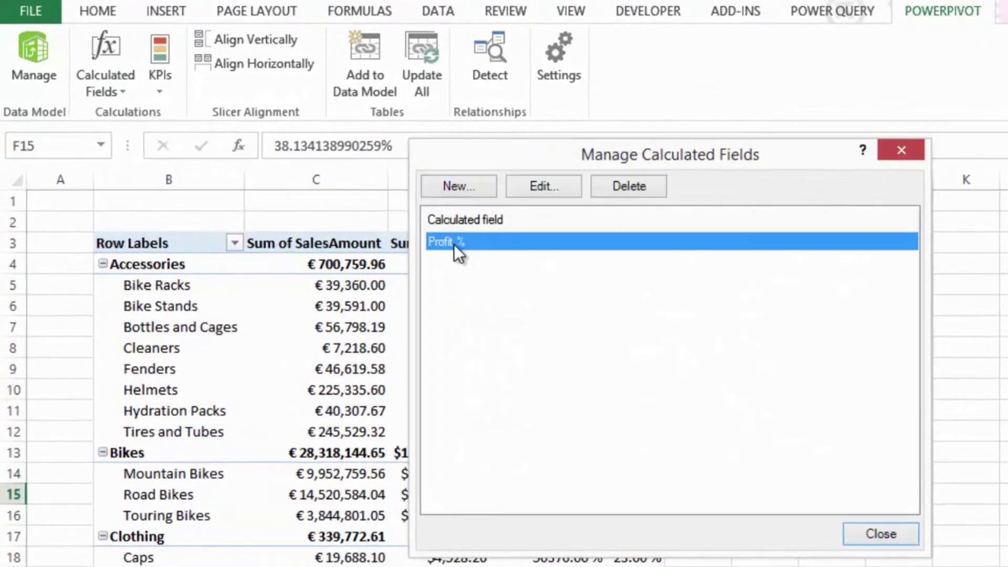
{"action": "left_click", "coordinate": [561, 185]}
{"action": "left_click_drag", "start_coordinate": [441, 3], "coordinate": [749, 175]}
{"action": "left_click", "coordinate": [690, 312]}
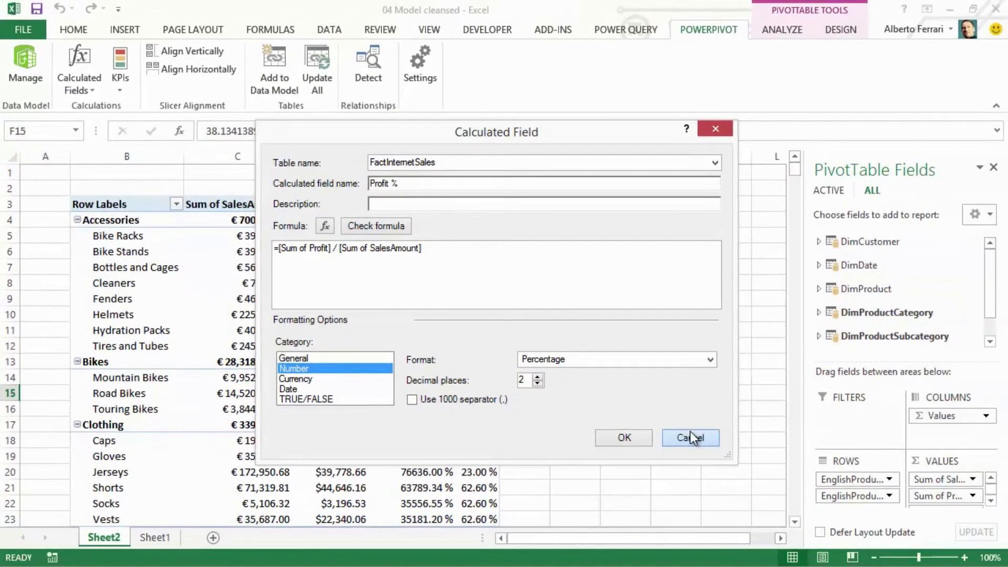
{"action": "left_click", "coordinate": [690, 437]}
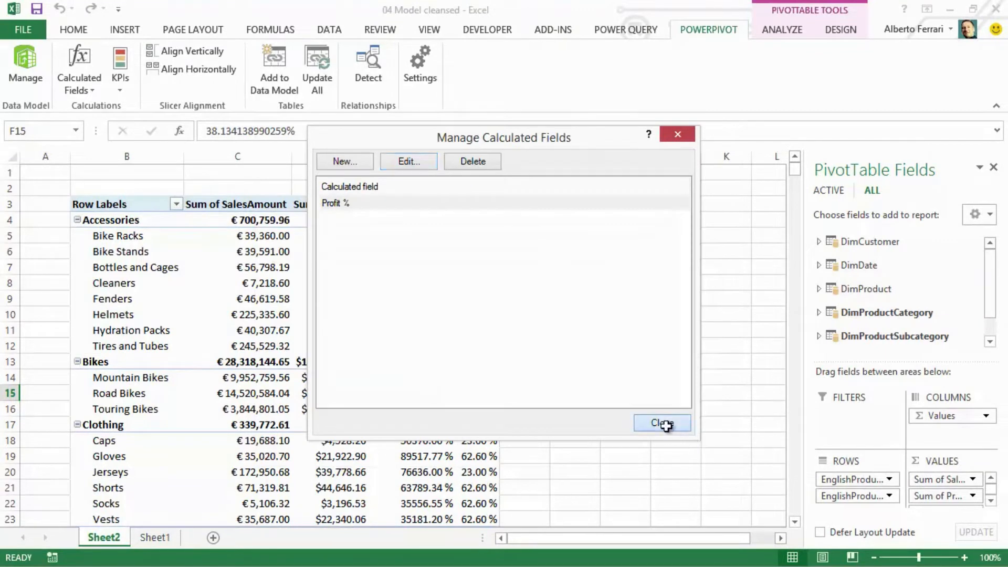
{"action": "left_click", "coordinate": [669, 423]}
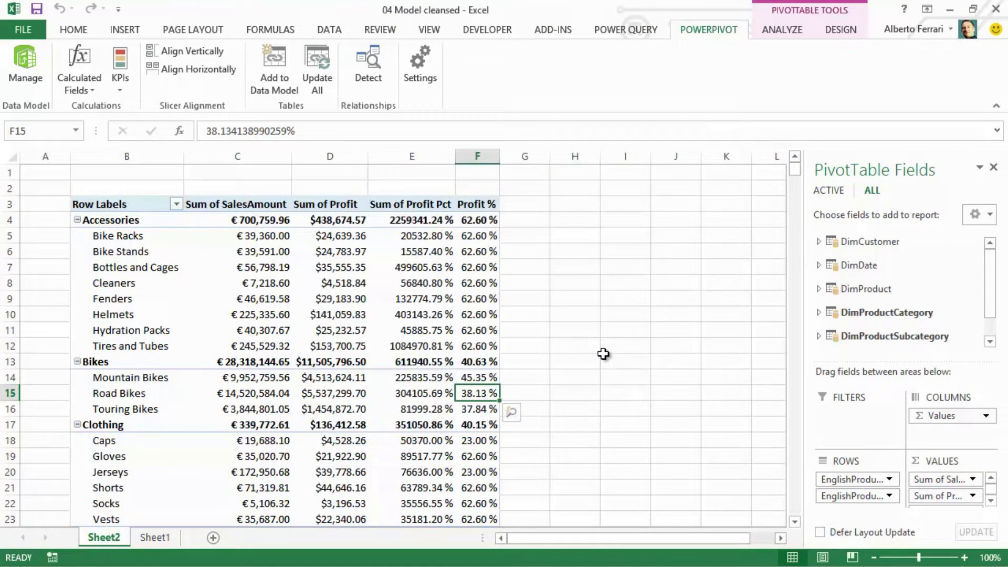
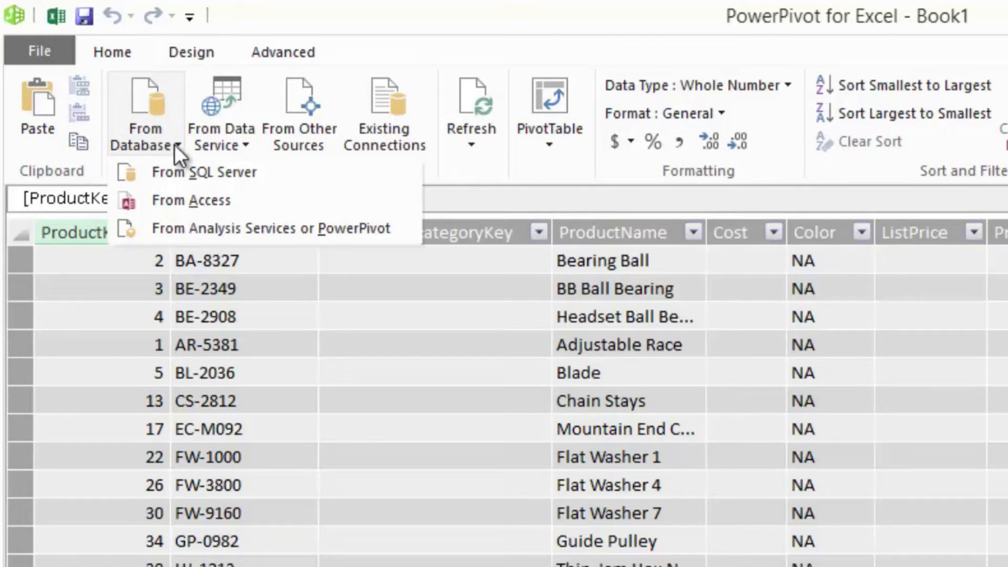
- Review the data service options and the full list of importable source types, from relational databases to text files, without connecting
{"action": "left_click", "coordinate": [218, 137]}
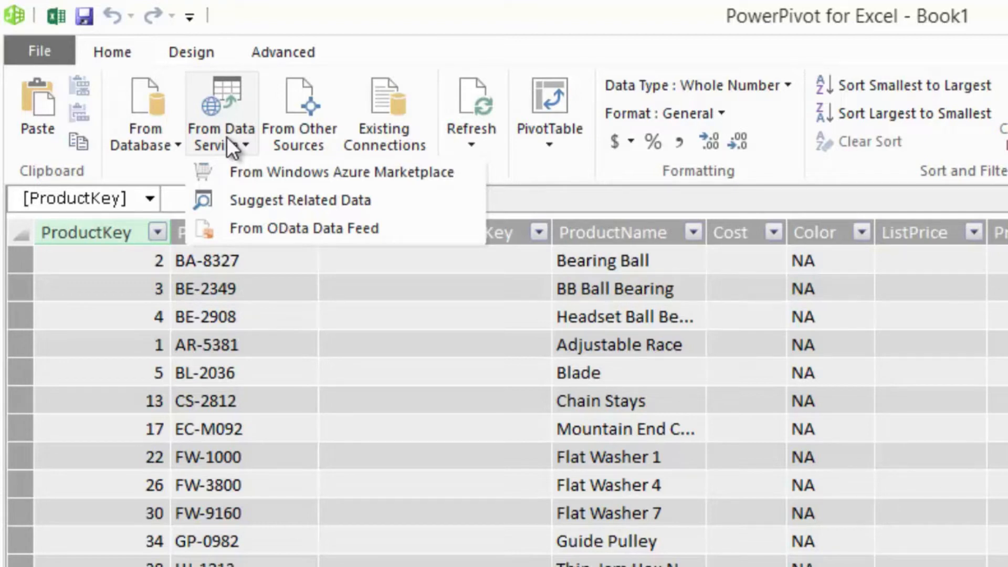
{"action": "left_click", "coordinate": [286, 119]}
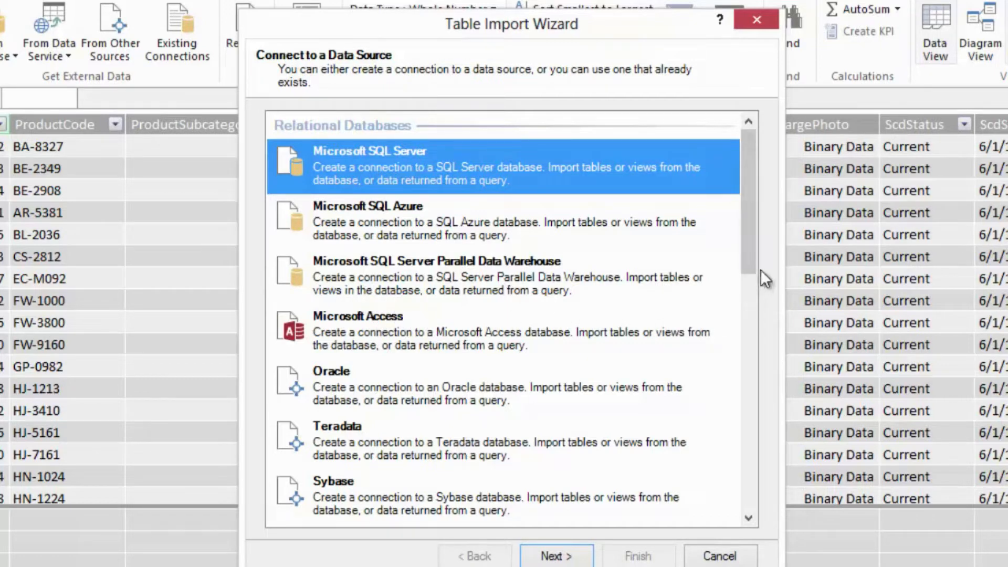
{"action": "left_click_drag", "start_coordinate": [754, 263], "coordinate": [746, 332]}
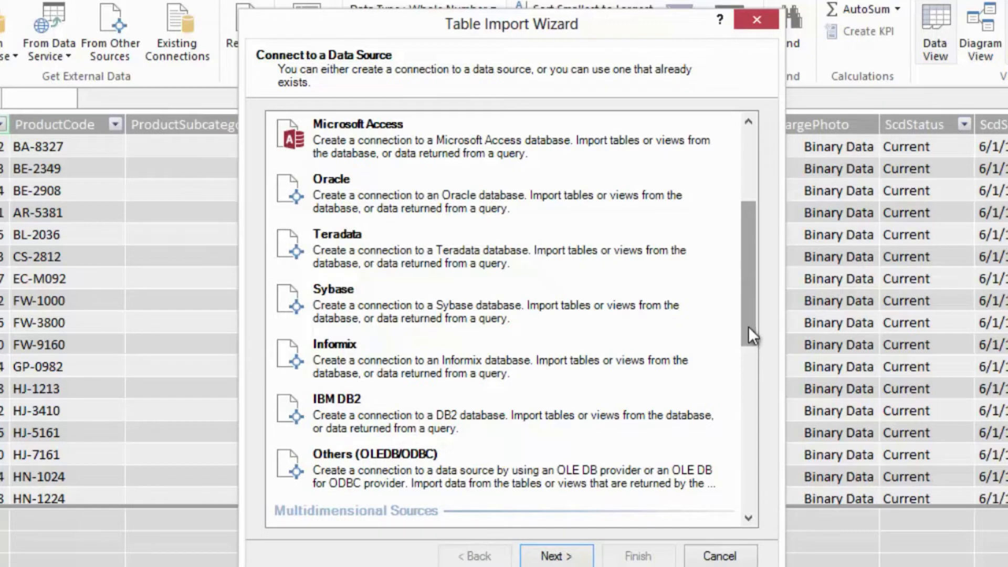
{"action": "left_click_drag", "start_coordinate": [749, 328], "coordinate": [739, 430]}
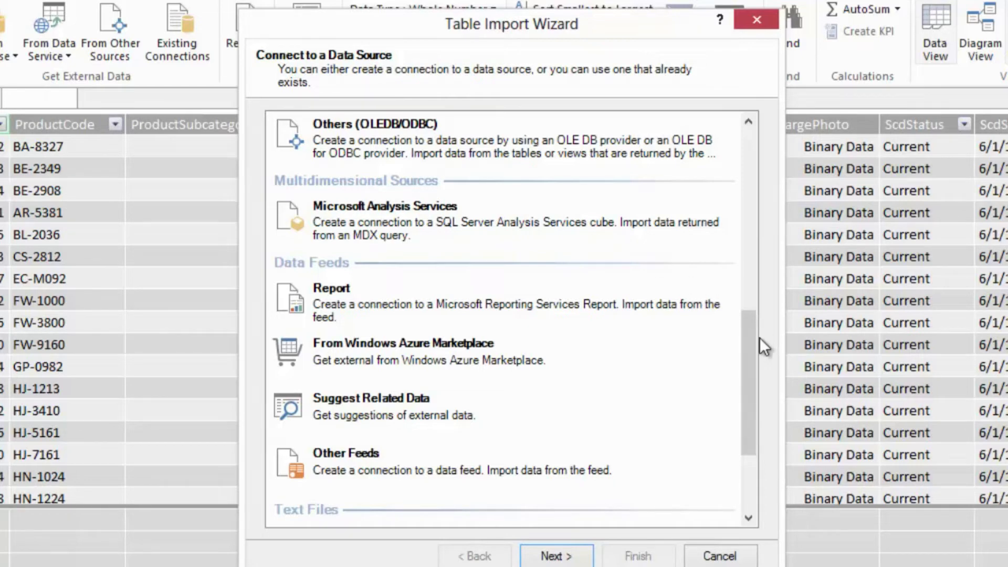
{"action": "left_click_drag", "start_coordinate": [748, 408], "coordinate": [741, 490]}
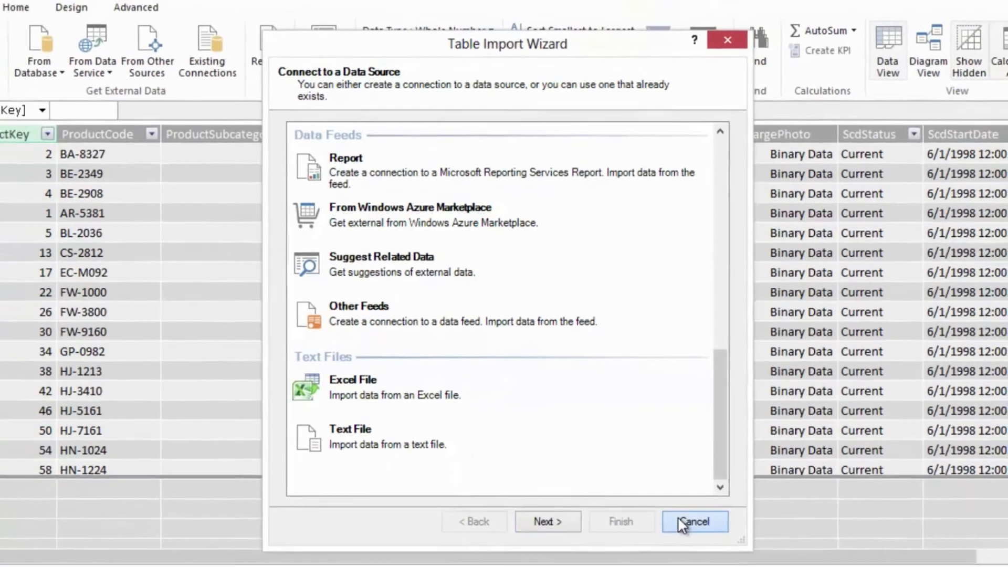
{"action": "left_click", "coordinate": [719, 556]}
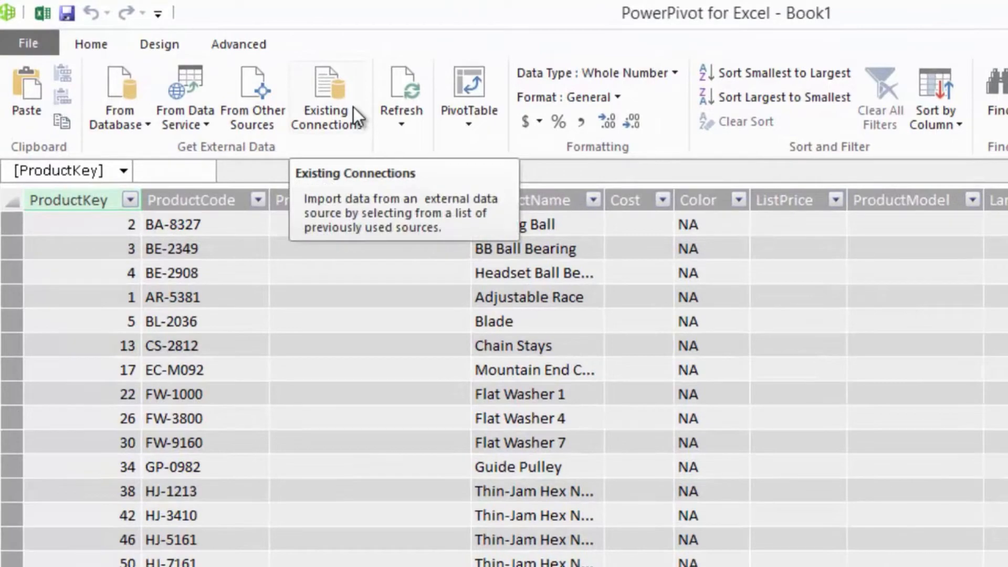
- Review the existing connections and open SqlServer Demo AdventureWorksDW2012 in the import wizard, leaving it without importing
{"action": "left_click", "coordinate": [353, 108]}
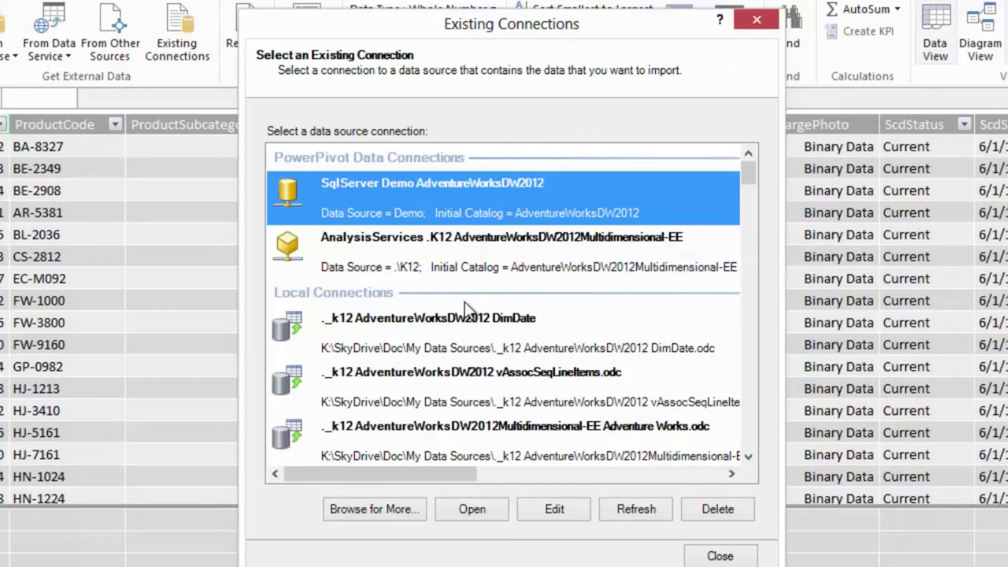
{"action": "left_click", "coordinate": [477, 509]}
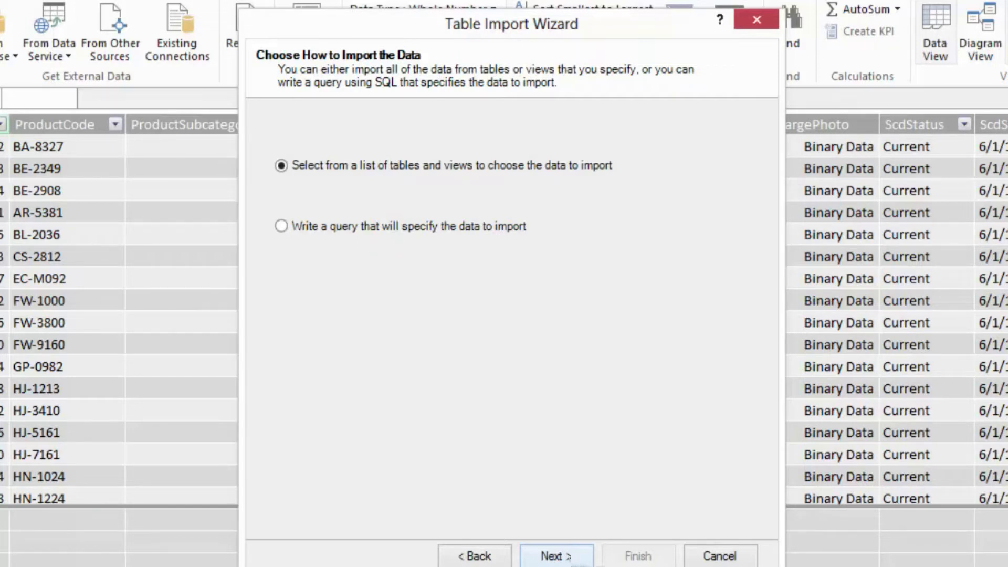
{"action": "left_click", "coordinate": [699, 560]}
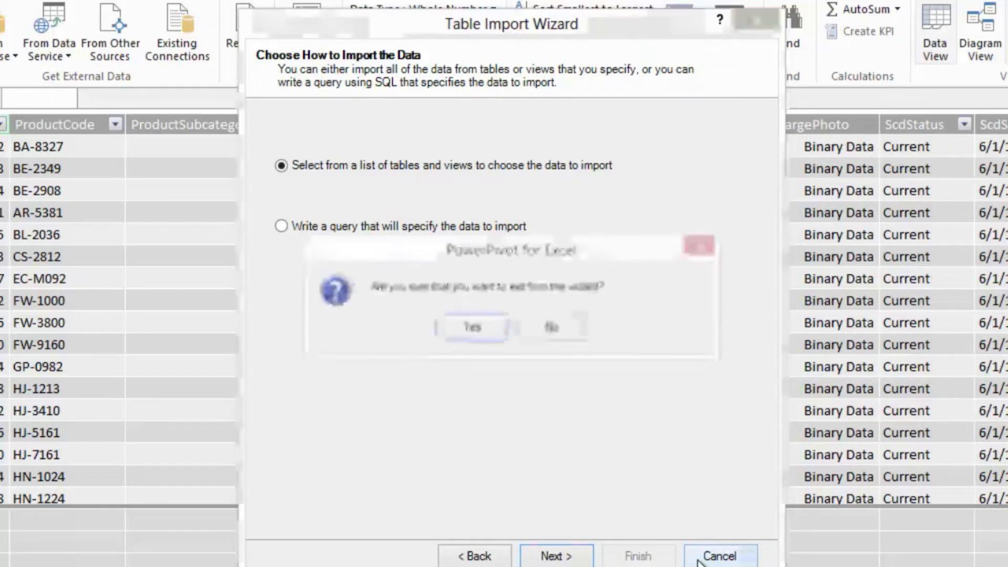
{"action": "left_click", "coordinate": [487, 322]}
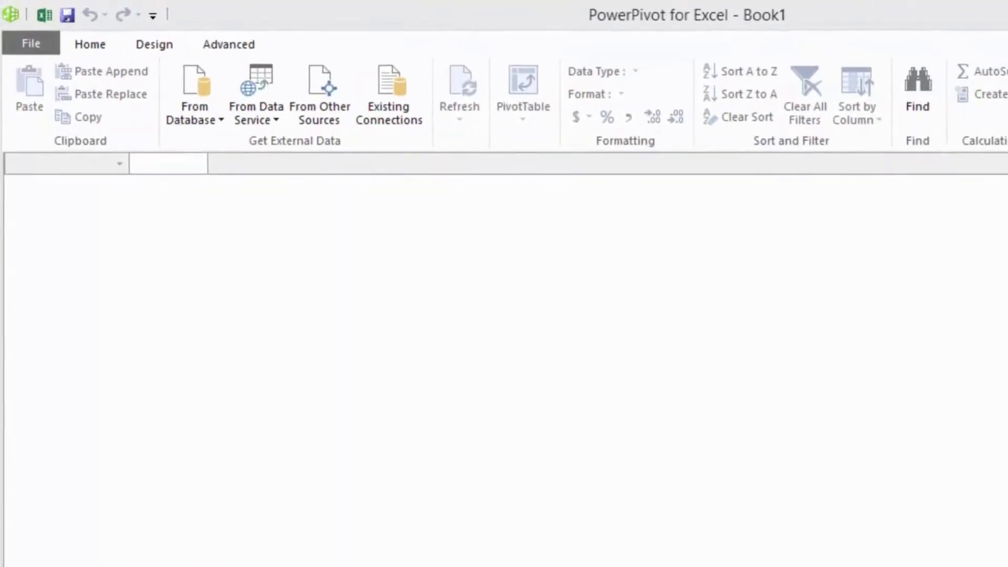
- Connect to the SQL Server named Demo with Windows authentication and choose the AdventureWorksDW2012 database
{"action": "left_click", "coordinate": [210, 124]}
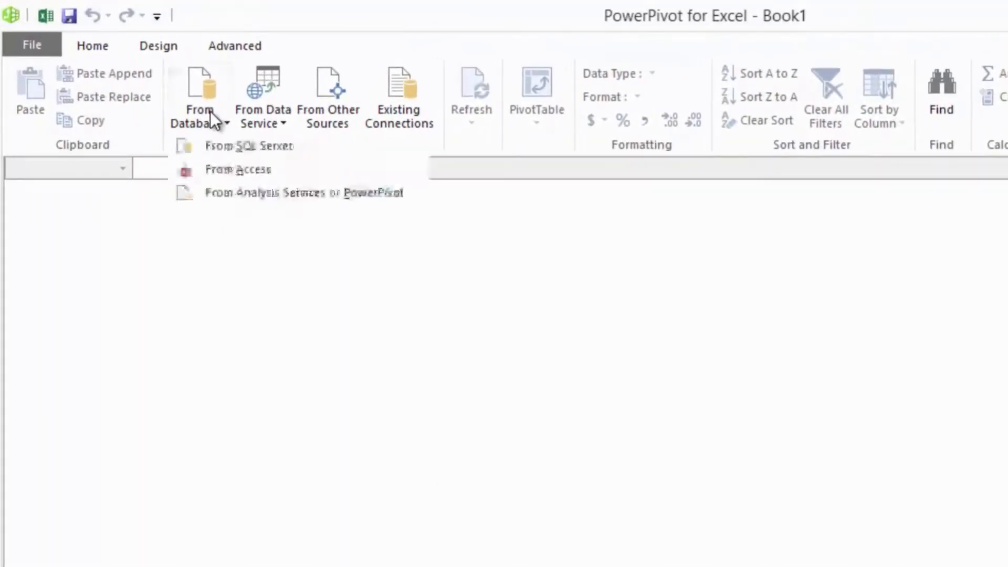
{"action": "left_click", "coordinate": [220, 146]}
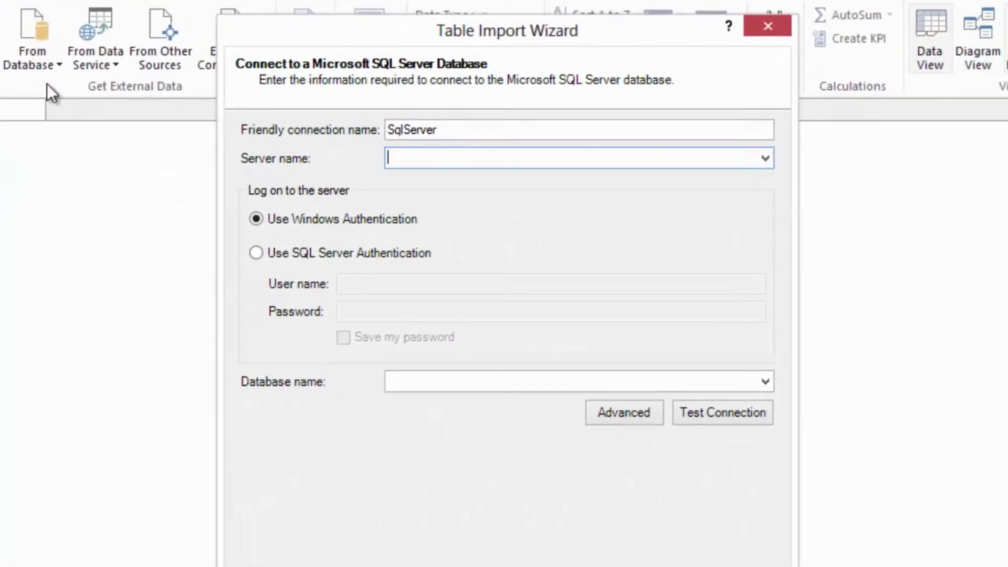
{"action": "type", "text": "Demo"}
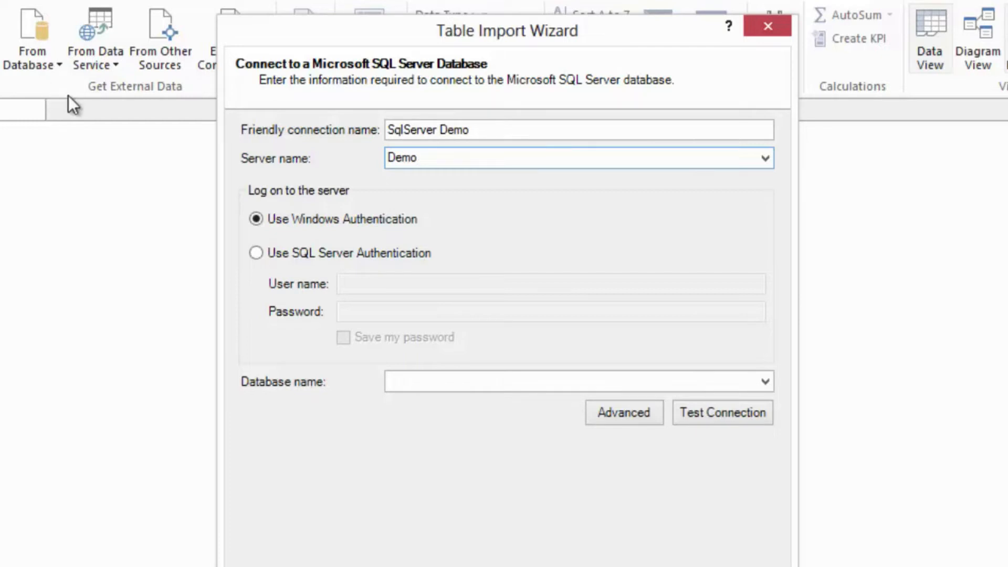
{"action": "left_click", "coordinate": [762, 362]}
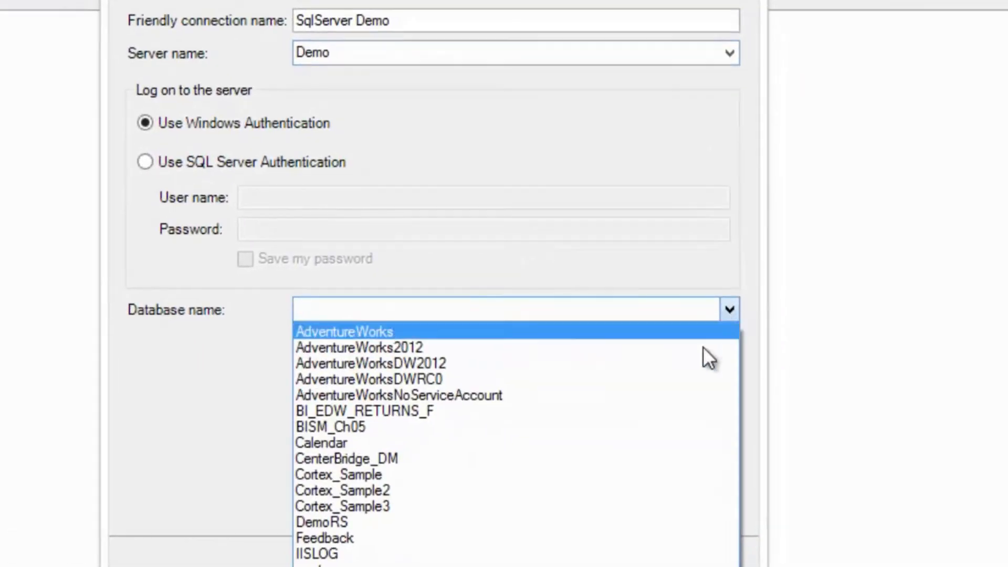
{"action": "left_click", "coordinate": [715, 416]}
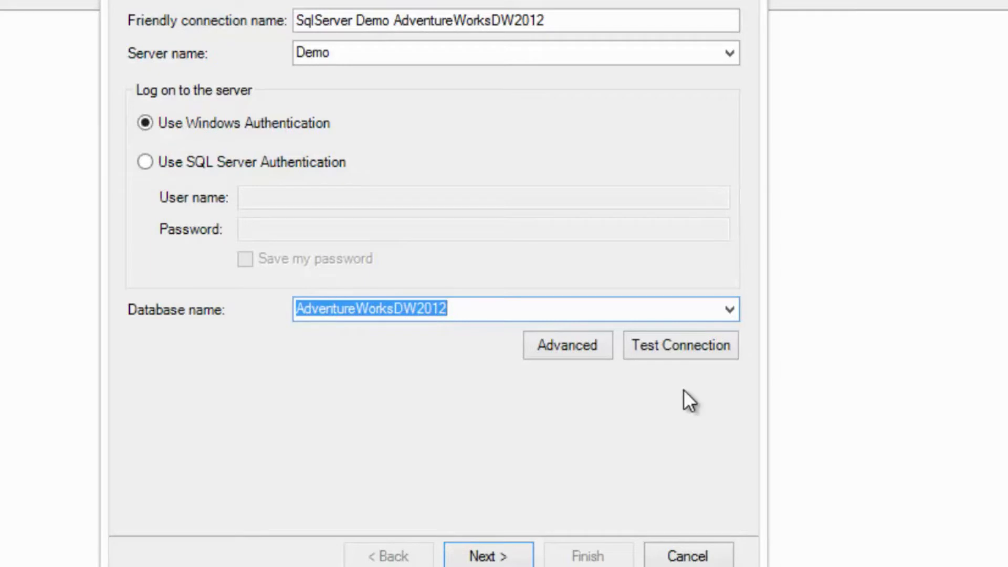
{"action": "left_click", "coordinate": [488, 555]}
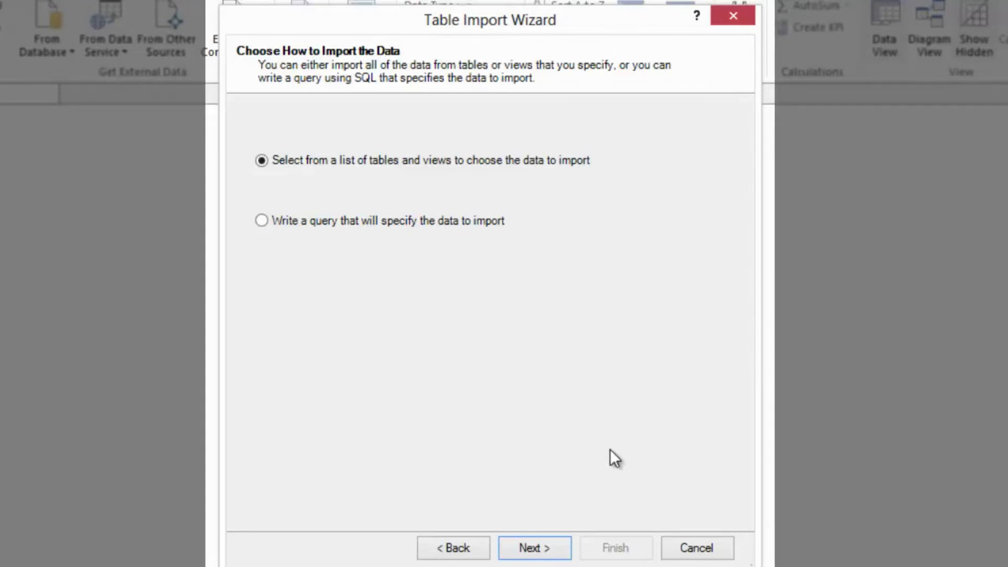
- Choose to import from the list of tables and views, and select the FactInternetSales and DimProduct tables
{"action": "left_click", "coordinate": [547, 545]}
{"action": "left_click_drag", "start_coordinate": [729, 231], "coordinate": [717, 336]}
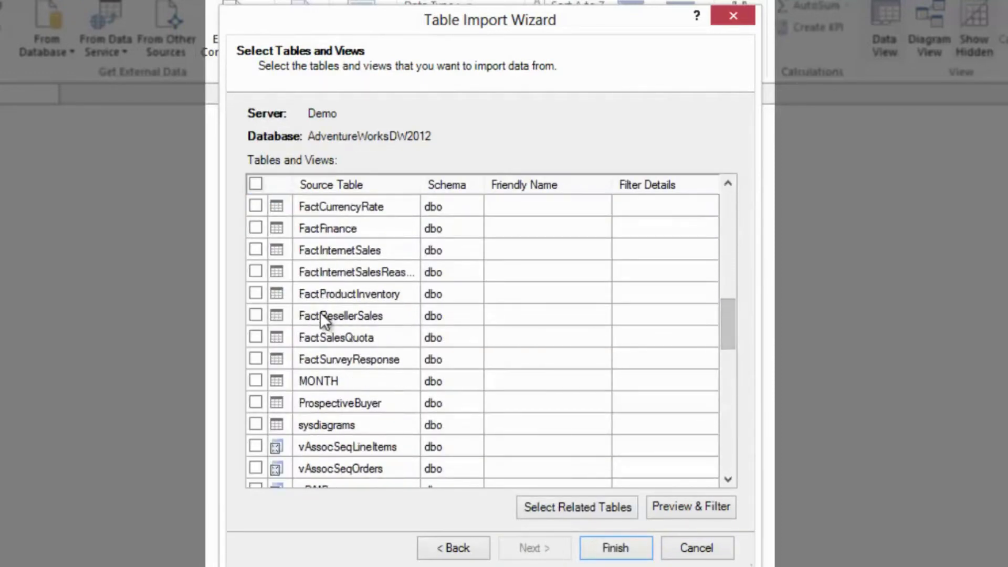
{"action": "left_click", "coordinate": [256, 249]}
{"action": "left_click_drag", "start_coordinate": [735, 339], "coordinate": [726, 293]}
{"action": "left_click", "coordinate": [256, 227]}
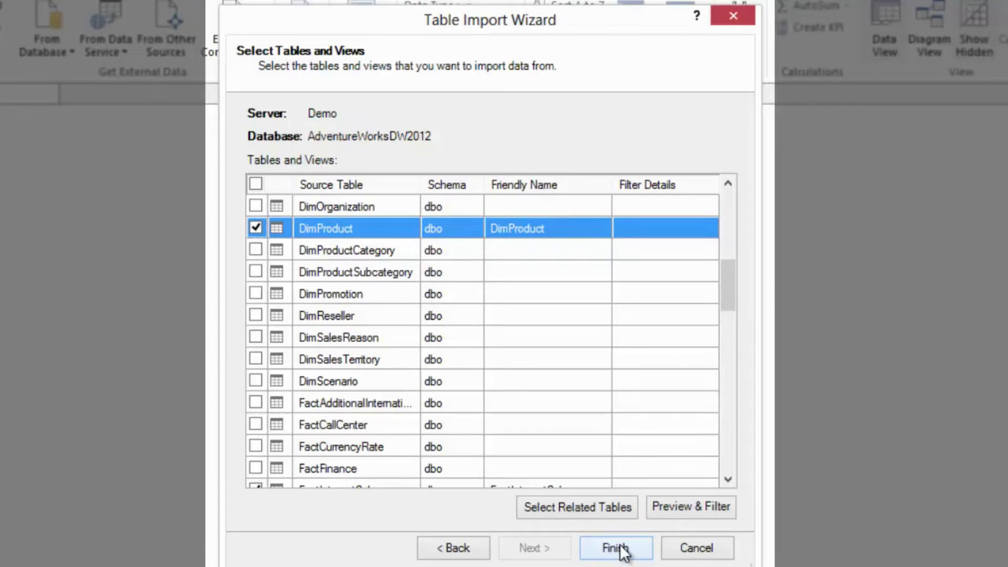
- Open the FactInternetSales table in an enlarged preview for filtering before the import
{"action": "left_click_drag", "start_coordinate": [733, 304], "coordinate": [731, 324]}
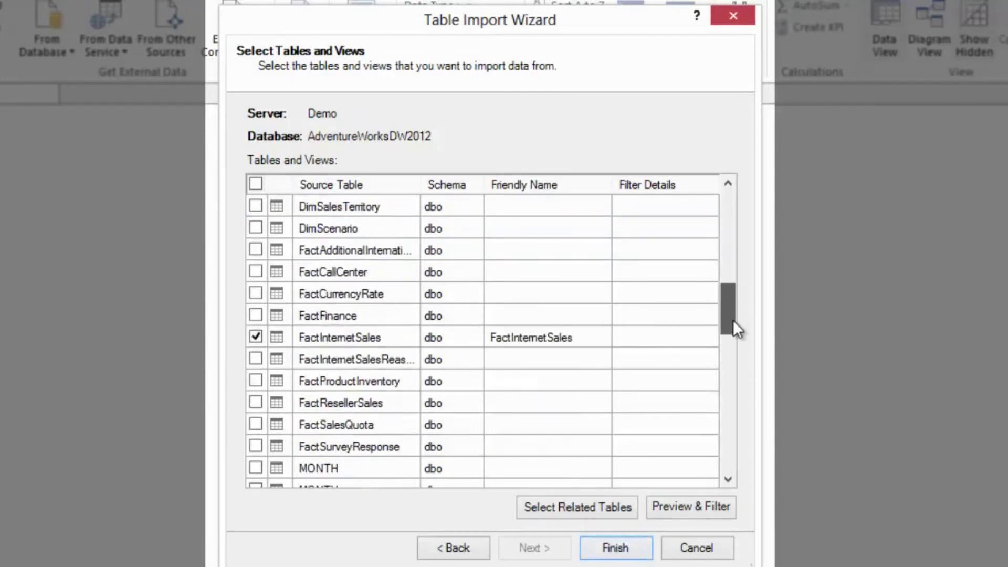
{"action": "left_click", "coordinate": [688, 334]}
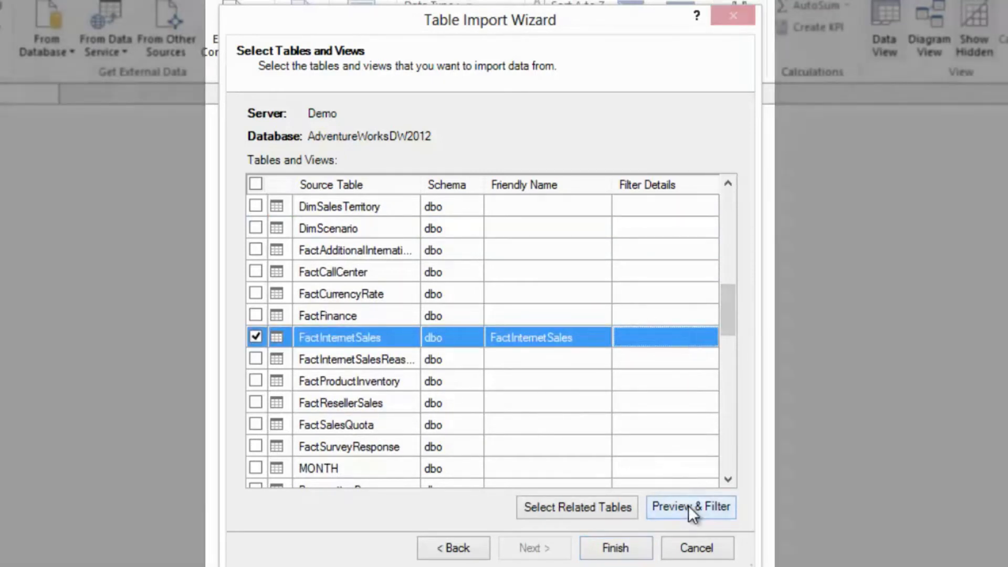
{"action": "left_click", "coordinate": [688, 506]}
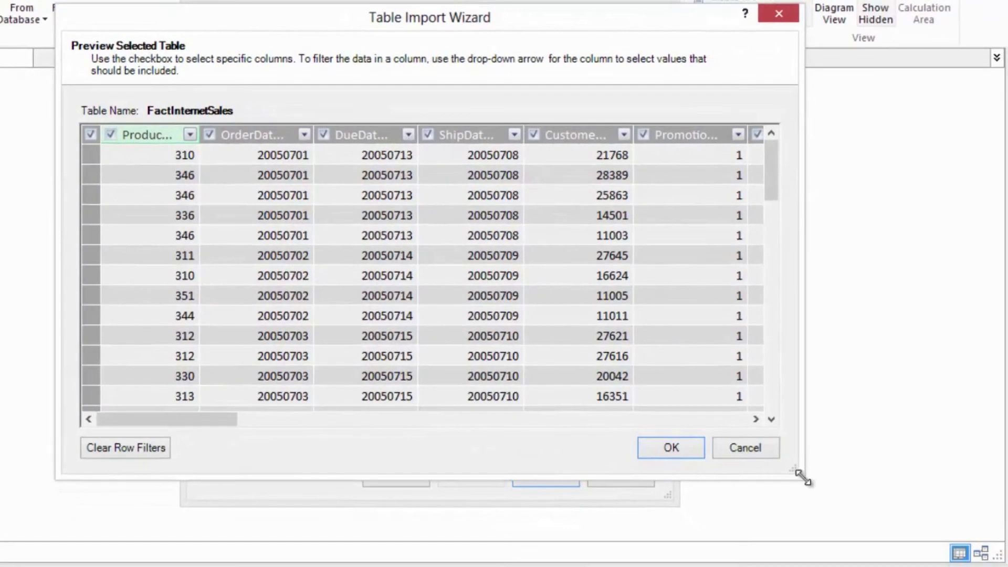
{"action": "left_click_drag", "start_coordinate": [840, 511], "coordinate": [993, 562]}
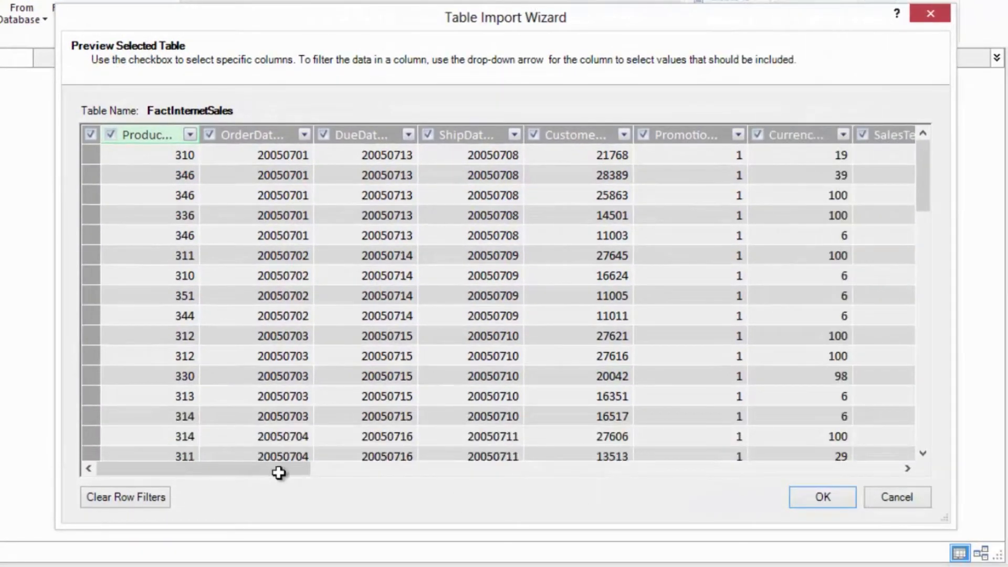
{"action": "left_click_drag", "start_coordinate": [265, 471], "coordinate": [207, 473]}
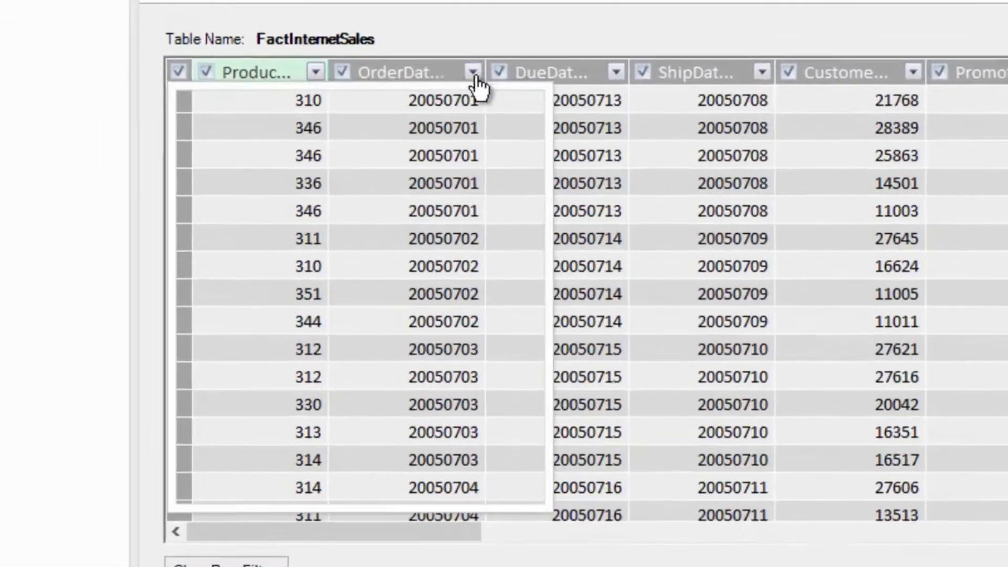
- Filter the OrderDateKey column to rows greater than 20080101
{"action": "left_click", "coordinate": [363, 114]}
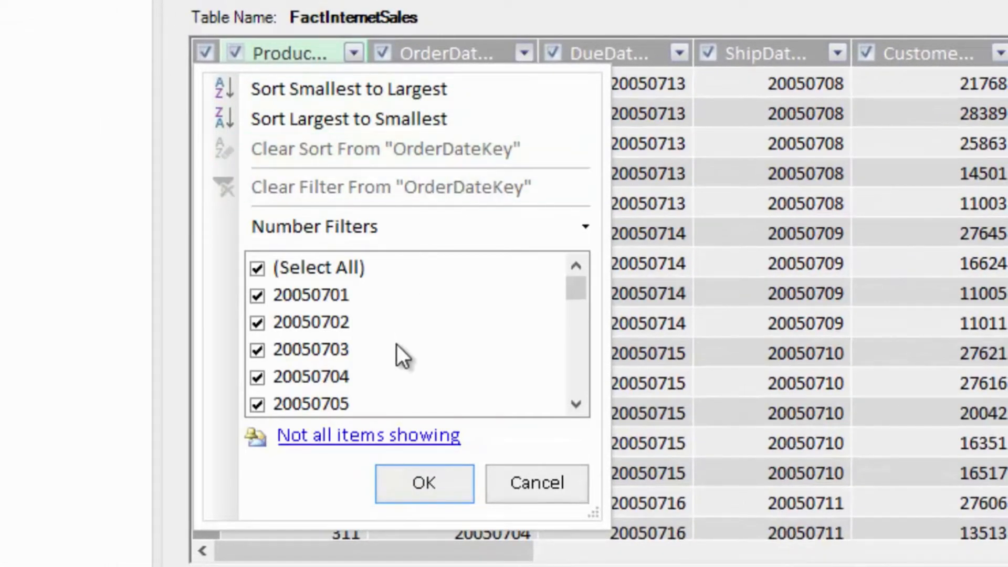
{"action": "mouse_move", "coordinate": [442, 220]}
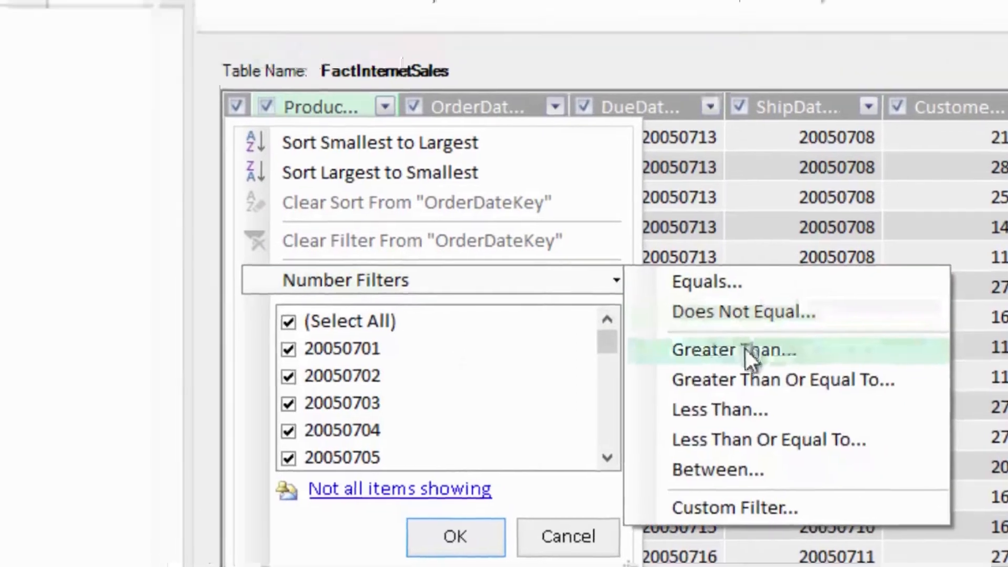
{"action": "left_click", "coordinate": [745, 349]}
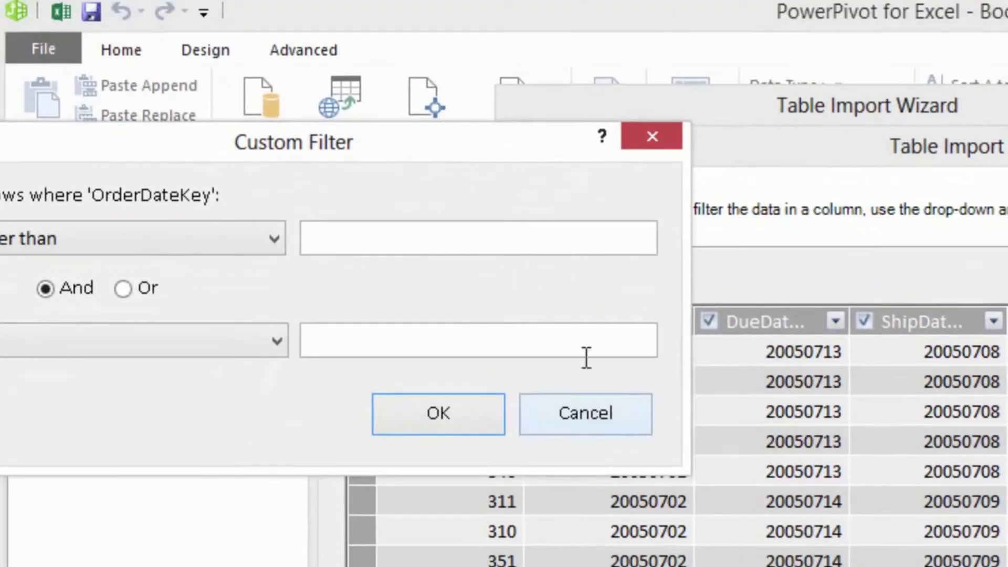
{"action": "left_click", "coordinate": [535, 250]}
{"action": "type", "text": "2"}
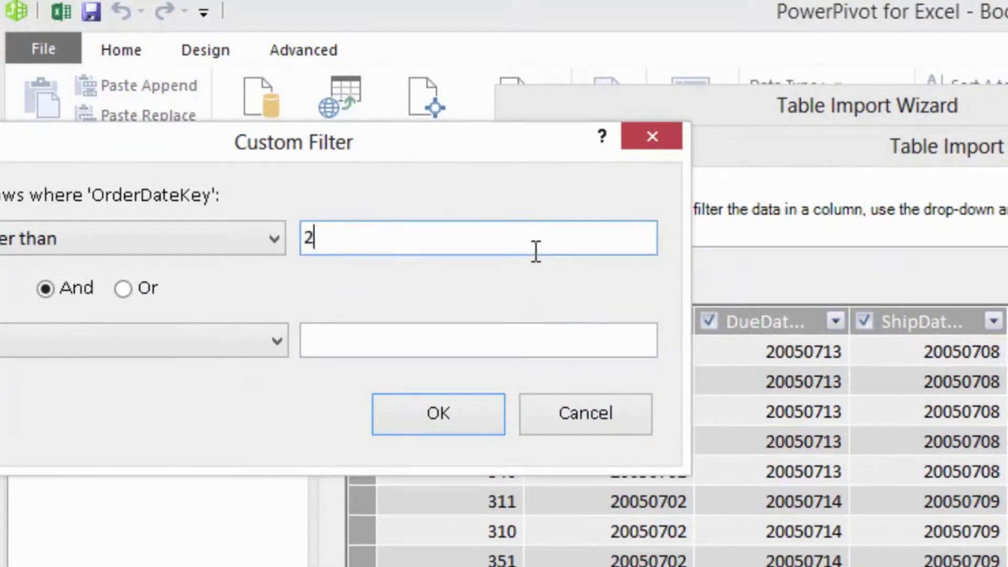
{"action": "type", "text": "0080101"}
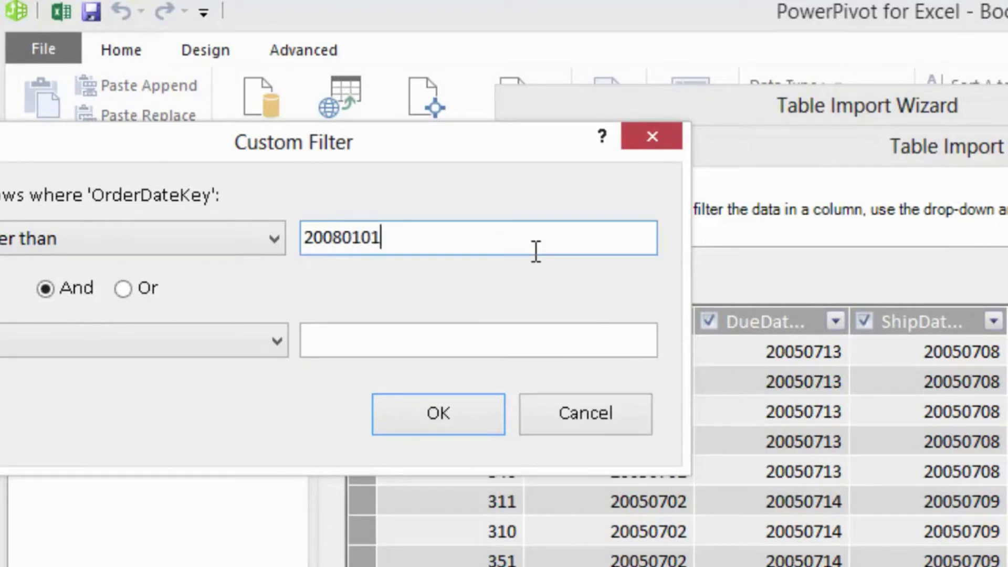
{"action": "left_click", "coordinate": [468, 414]}
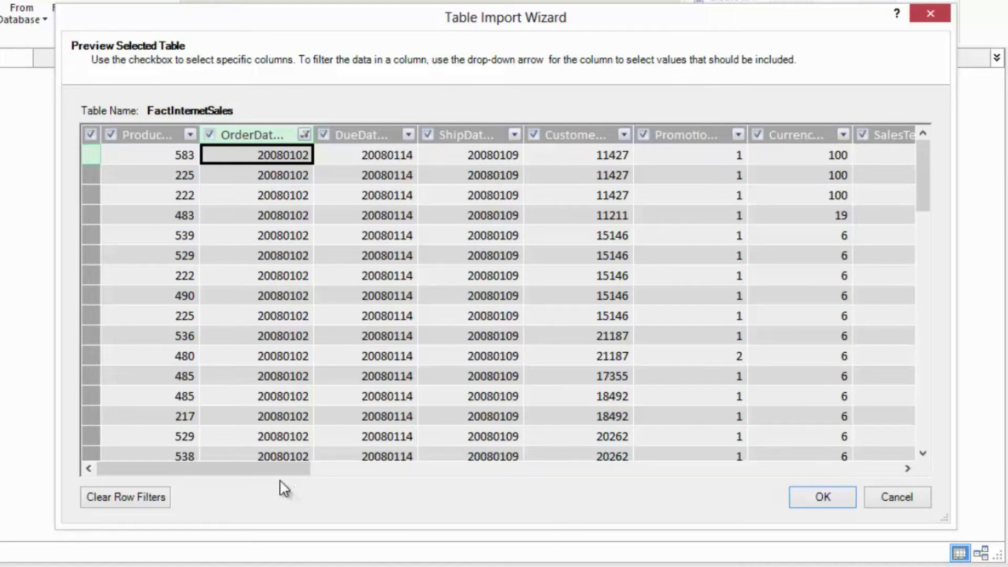
- Exclude the CarrierTrackingNumber and CustomerPONumber columns from the FactInternetSales import and accept the preview settings
{"action": "left_click_drag", "start_coordinate": [279, 468], "coordinate": [877, 474]}
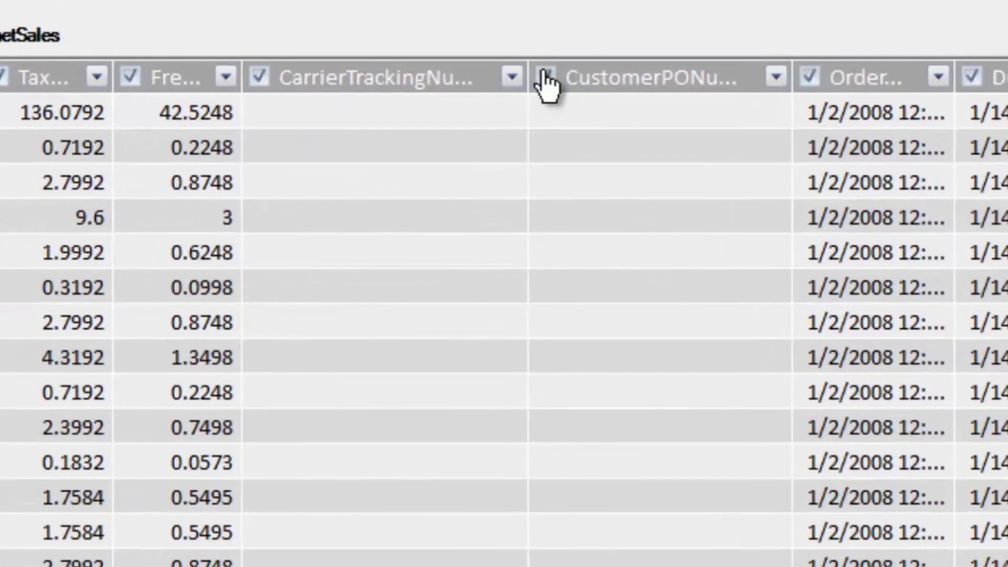
{"action": "left_click", "coordinate": [523, 115]}
{"action": "left_click", "coordinate": [259, 78]}
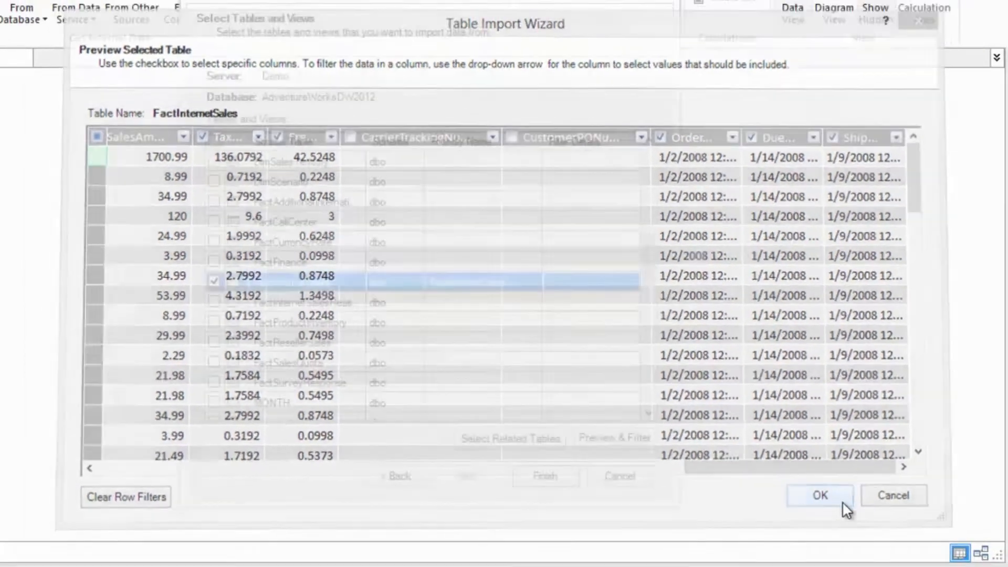
{"action": "left_click", "coordinate": [866, 518]}
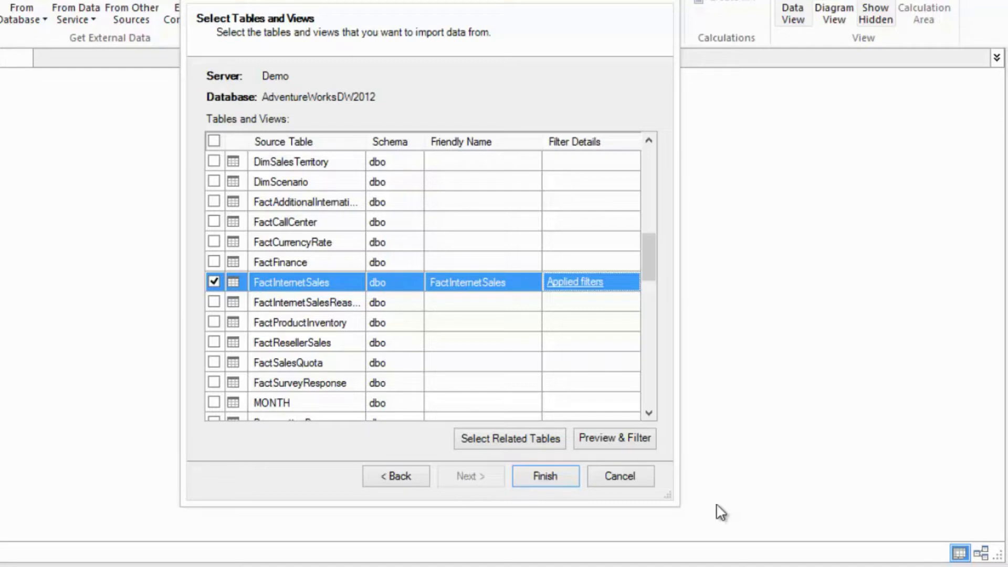
- Import the DimProduct and FactInternetSales tables and show the data model as a diagram
{"action": "left_click", "coordinate": [549, 474]}
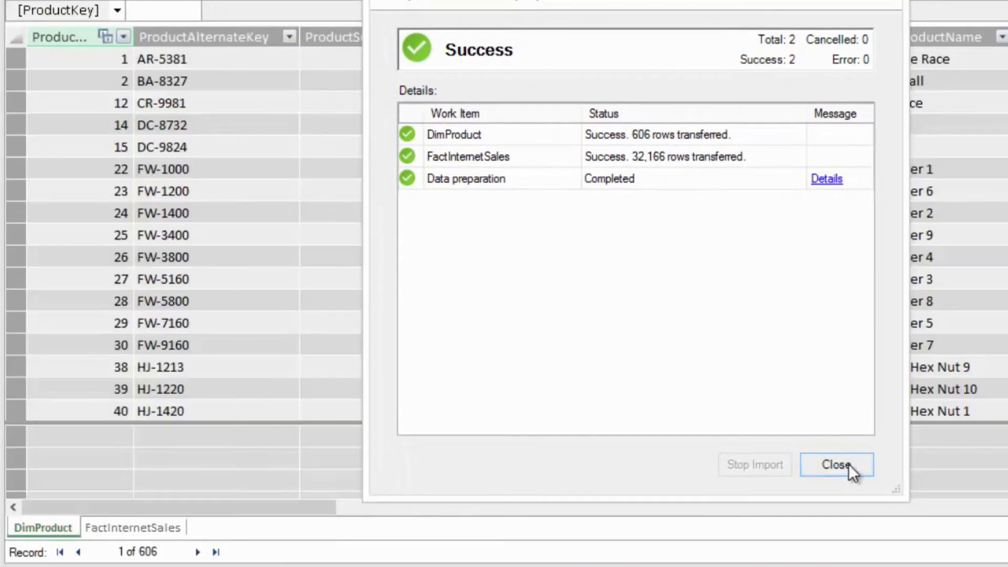
{"action": "left_click", "coordinate": [847, 464]}
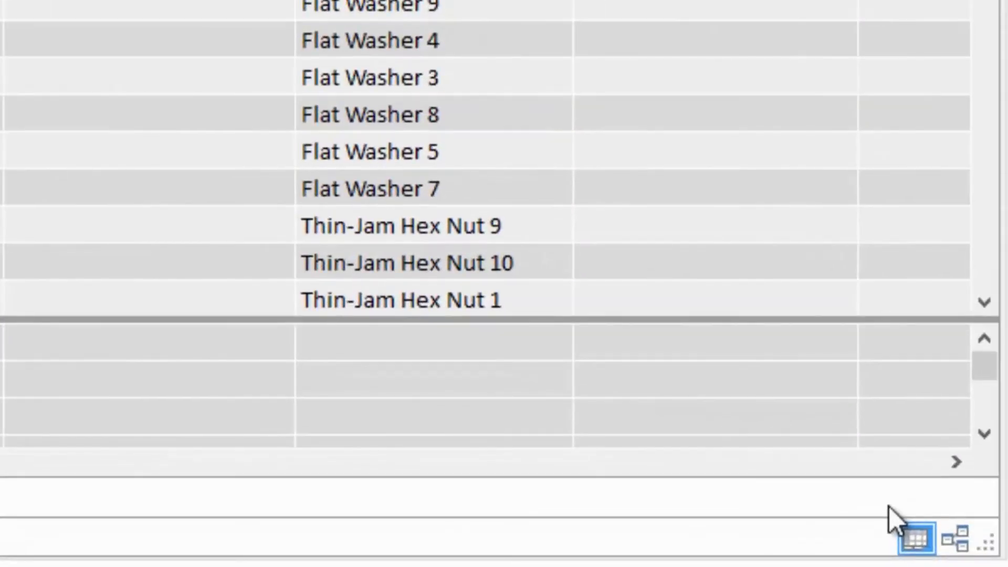
{"action": "left_click", "coordinate": [963, 546]}
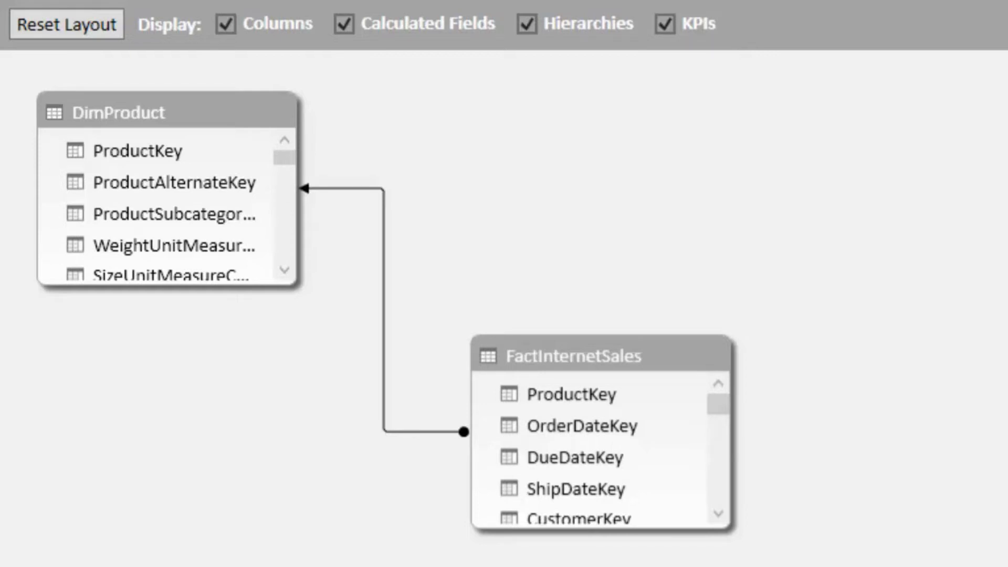
- Import the DimProductCategory and DimProductSubcategory tables through the existing SqlServer Demo AdventureWorksDW2012 connection
{"action": "left_click", "coordinate": [253, 52]}
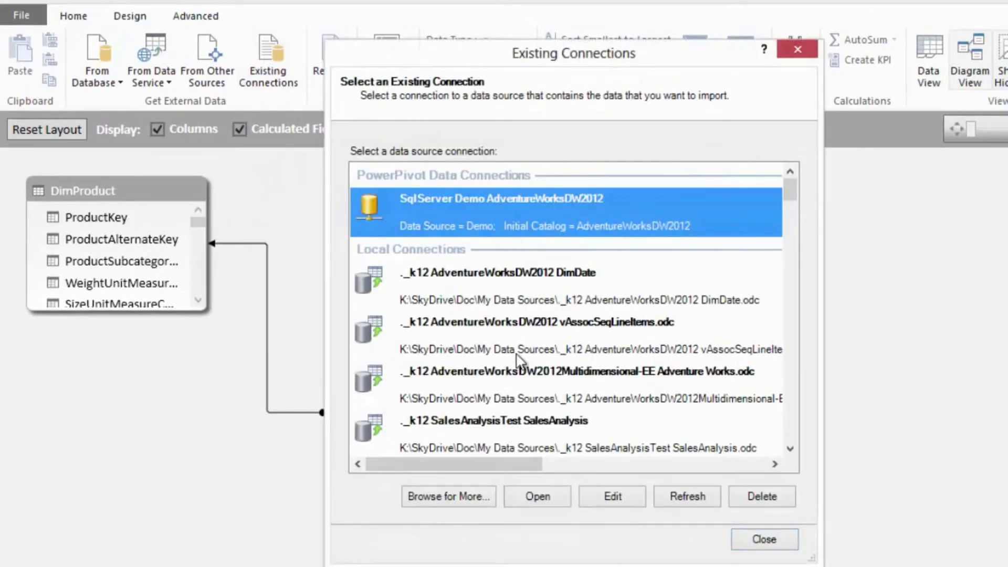
{"action": "left_click", "coordinate": [537, 503]}
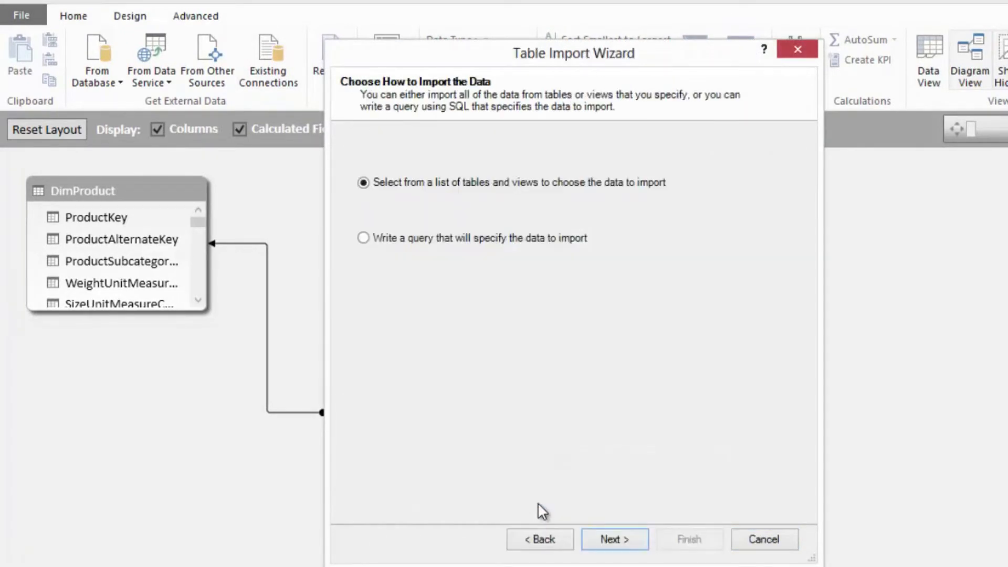
{"action": "left_click", "coordinate": [610, 539]}
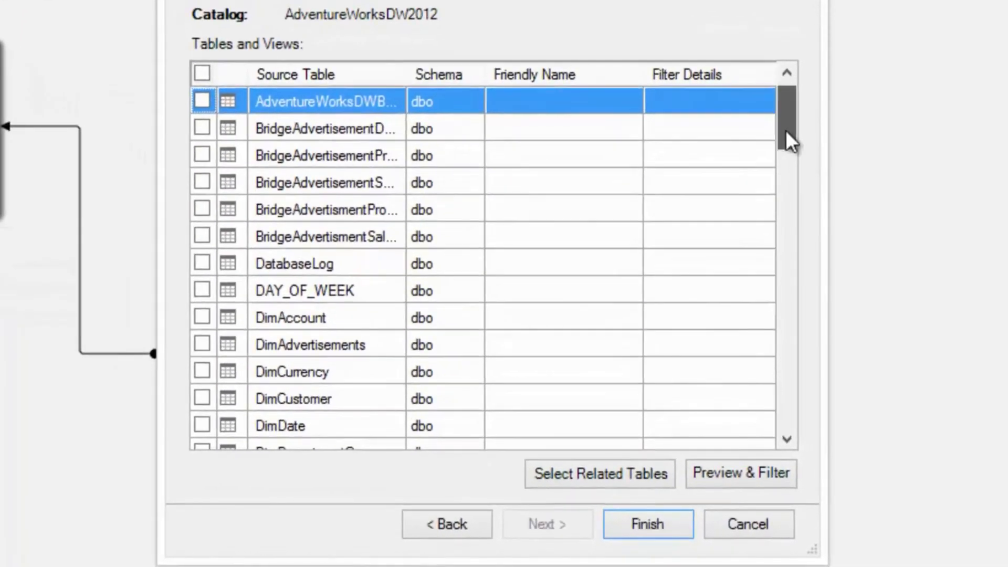
{"action": "left_click_drag", "start_coordinate": [785, 131], "coordinate": [785, 193]}
{"action": "left_click", "coordinate": [201, 236]}
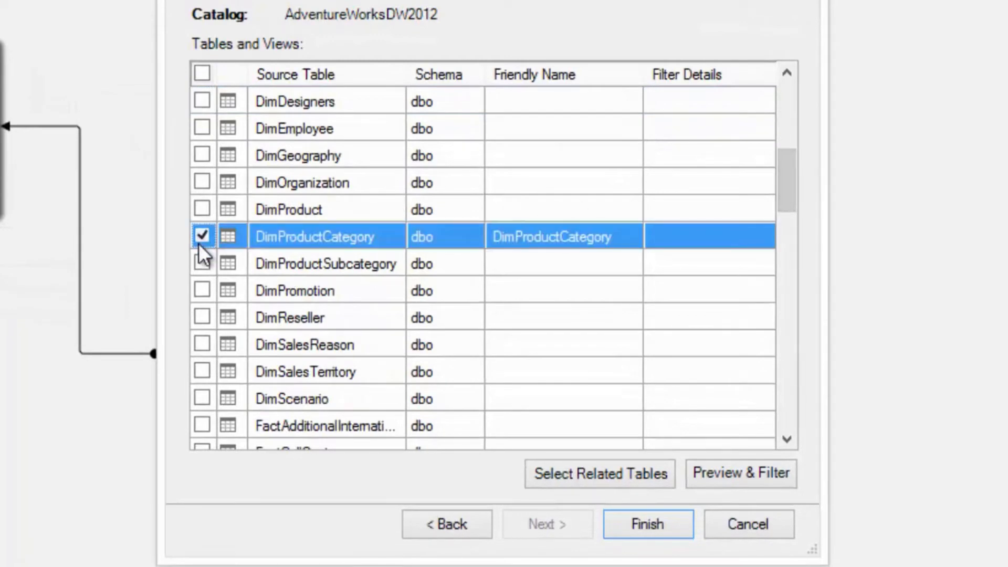
{"action": "left_click", "coordinate": [201, 263]}
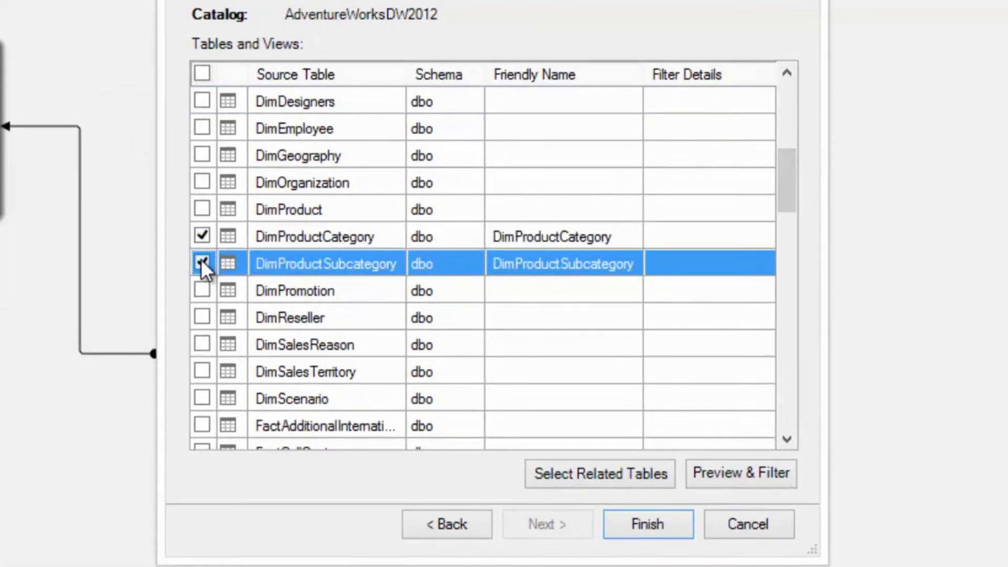
{"action": "left_click", "coordinate": [683, 531]}
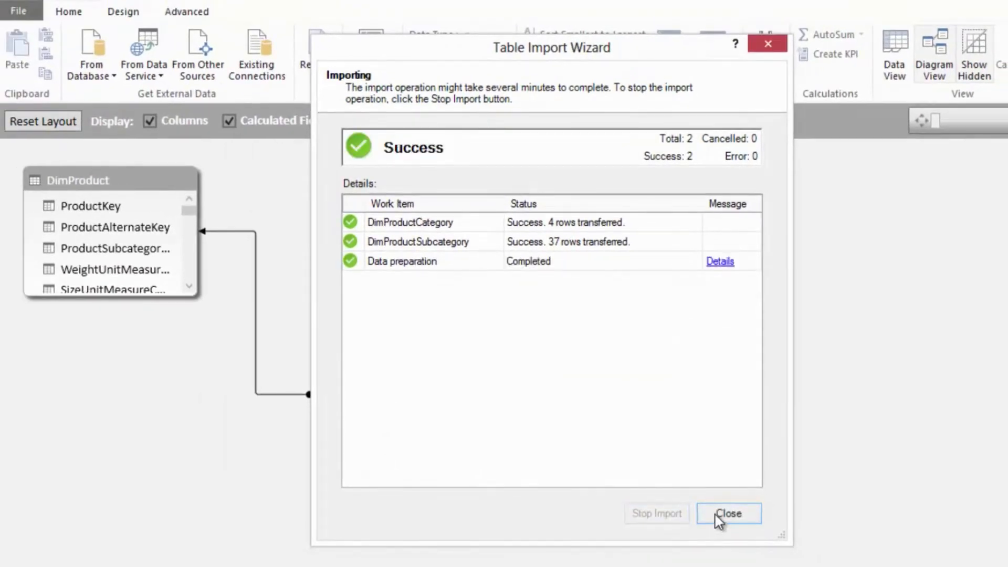
{"action": "left_click", "coordinate": [725, 512]}
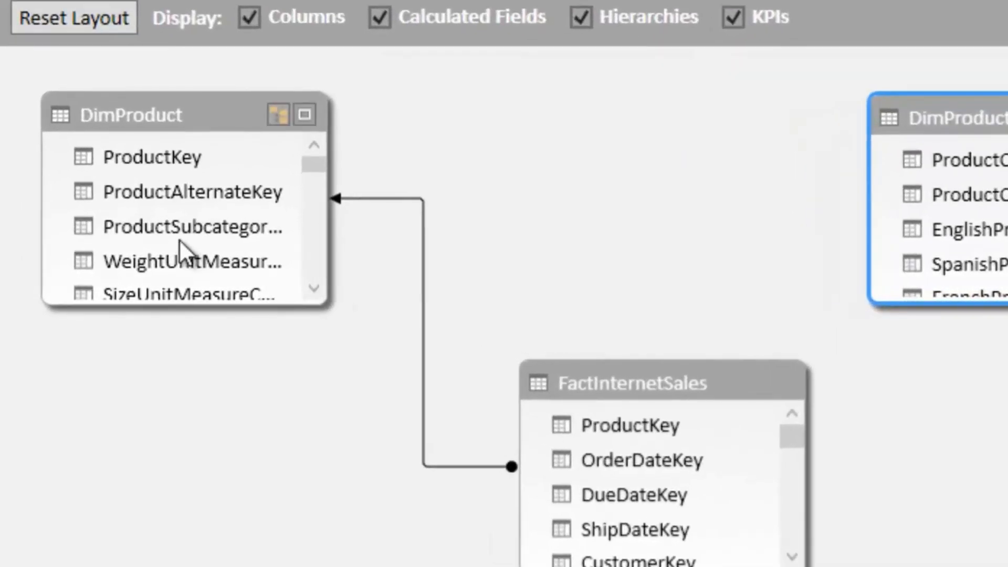
- Relate DimProduct to DimProductSubcategory on the product subcategory key and rearrange the diagram from FactInternetSales through DimProduct and DimProductSubcategory to DimProductCategory
{"action": "left_click", "coordinate": [169, 228]}
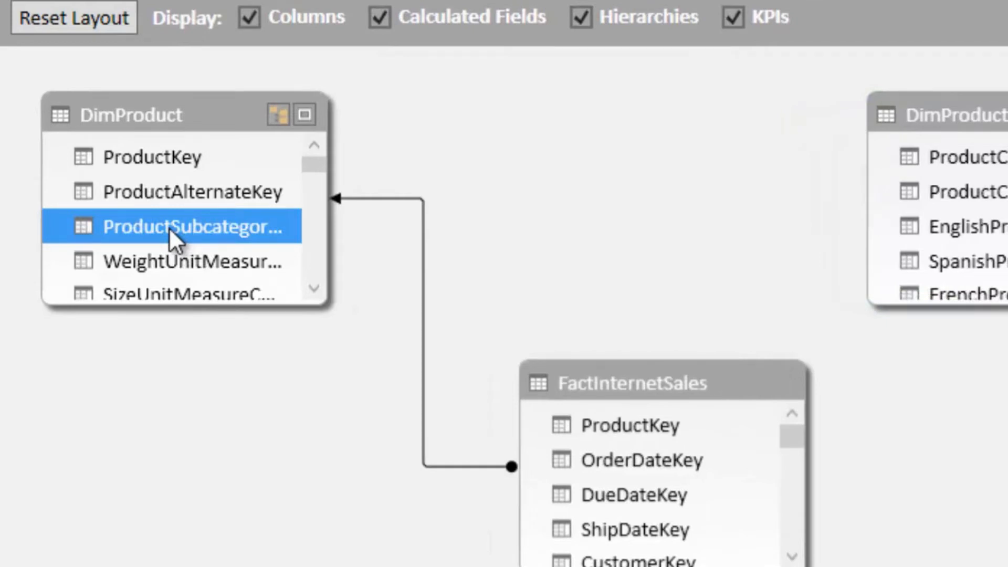
{"action": "left_click_drag", "start_coordinate": [168, 227], "coordinate": [782, 371]}
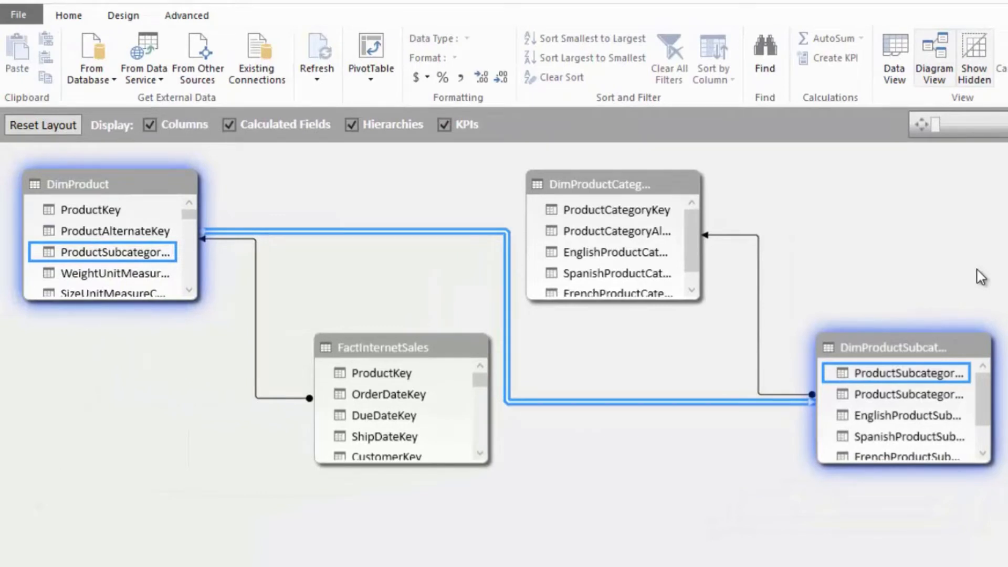
{"action": "left_click_drag", "start_coordinate": [408, 348], "coordinate": [200, 453]}
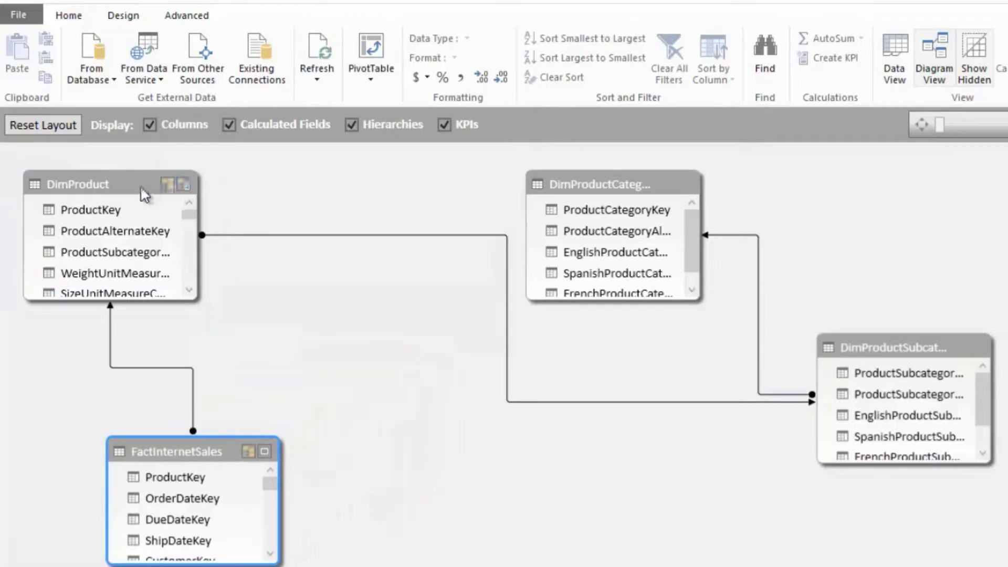
{"action": "left_click_drag", "start_coordinate": [146, 195], "coordinate": [370, 262]}
{"action": "left_click_drag", "start_coordinate": [623, 187], "coordinate": [952, 189]}
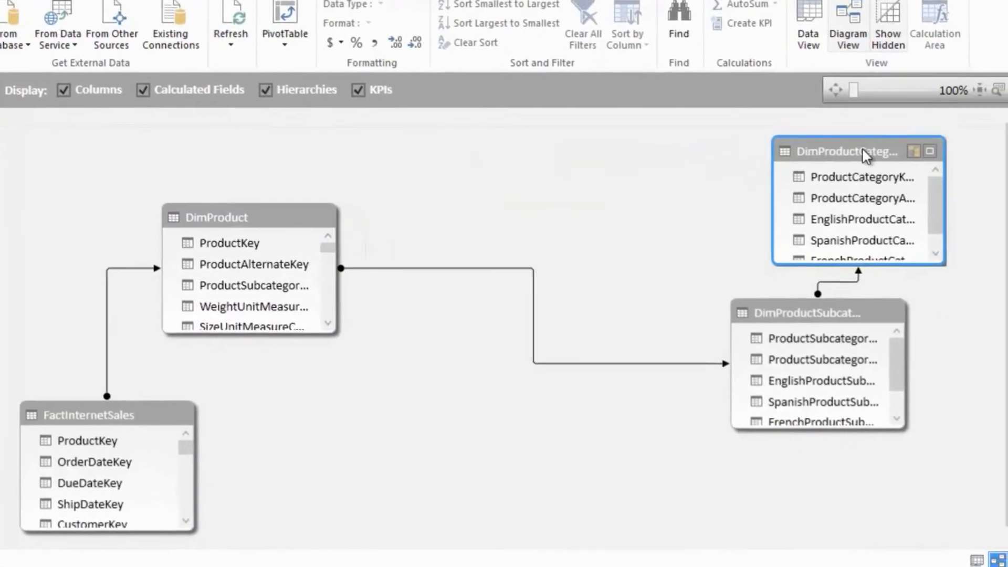
{"action": "left_click_drag", "start_coordinate": [809, 317], "coordinate": [529, 234]}
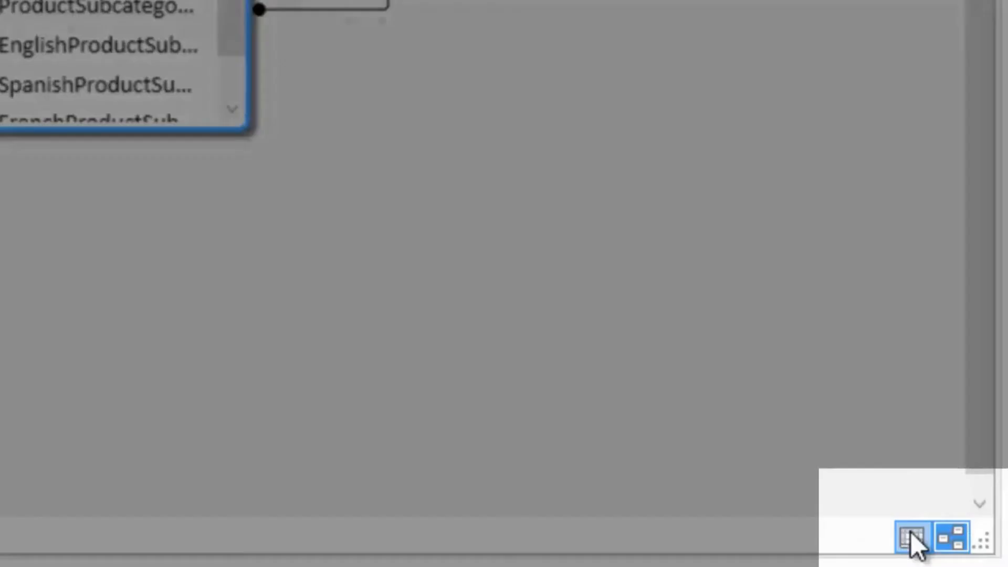
- Show the FactInternetSales table's data and open its table properties
{"action": "left_click", "coordinate": [910, 531]}
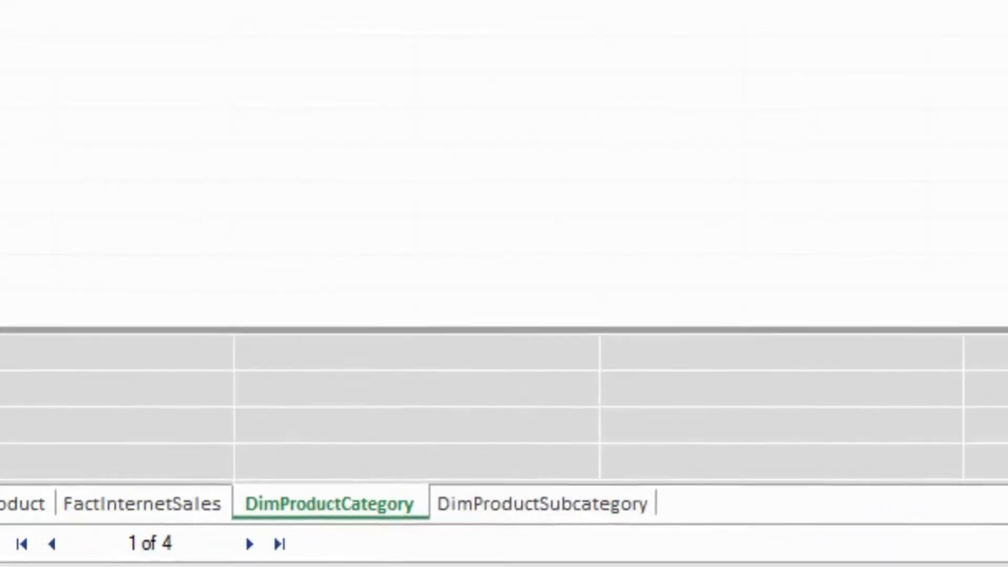
{"action": "left_click", "coordinate": [167, 514]}
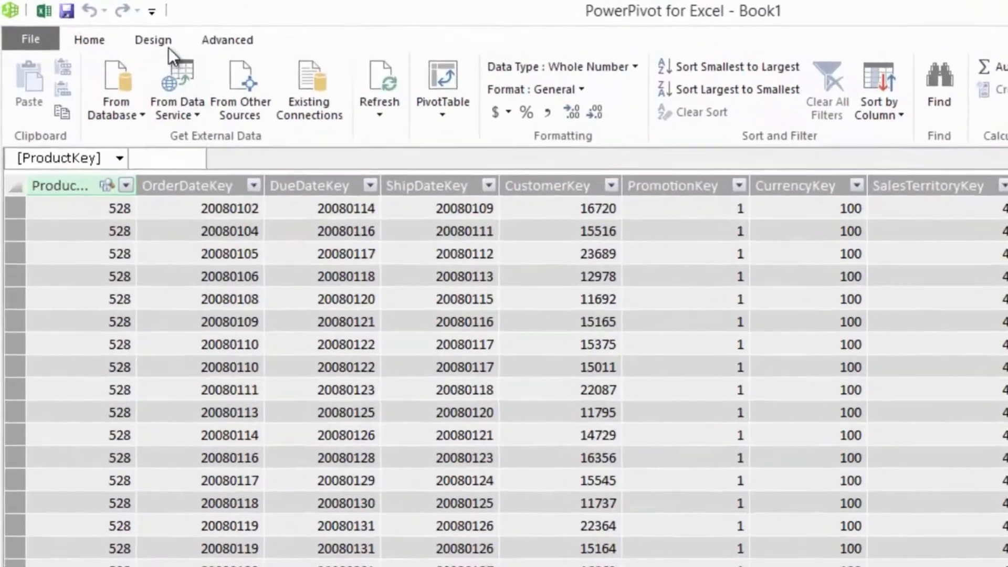
{"action": "left_click", "coordinate": [124, 30]}
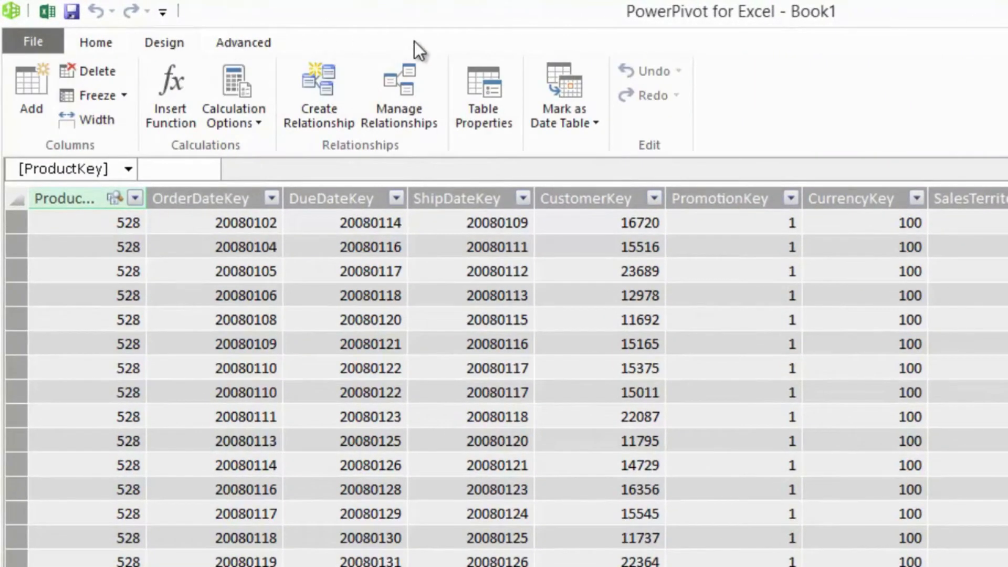
{"action": "left_click", "coordinate": [467, 79]}
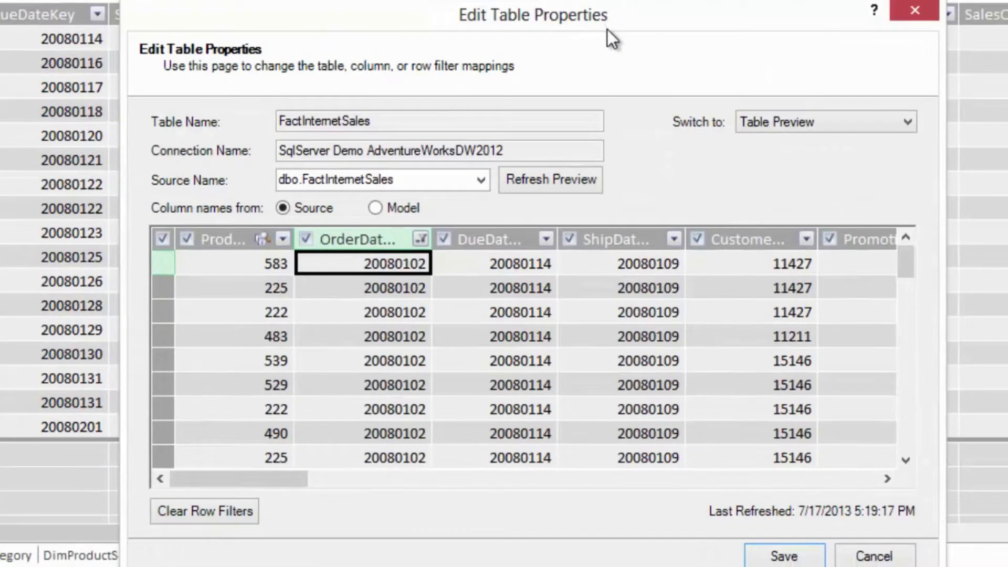
- Review the greater-than condition in the OrderDateKey column's custom filter without changing it
{"action": "left_click", "coordinate": [419, 239]}
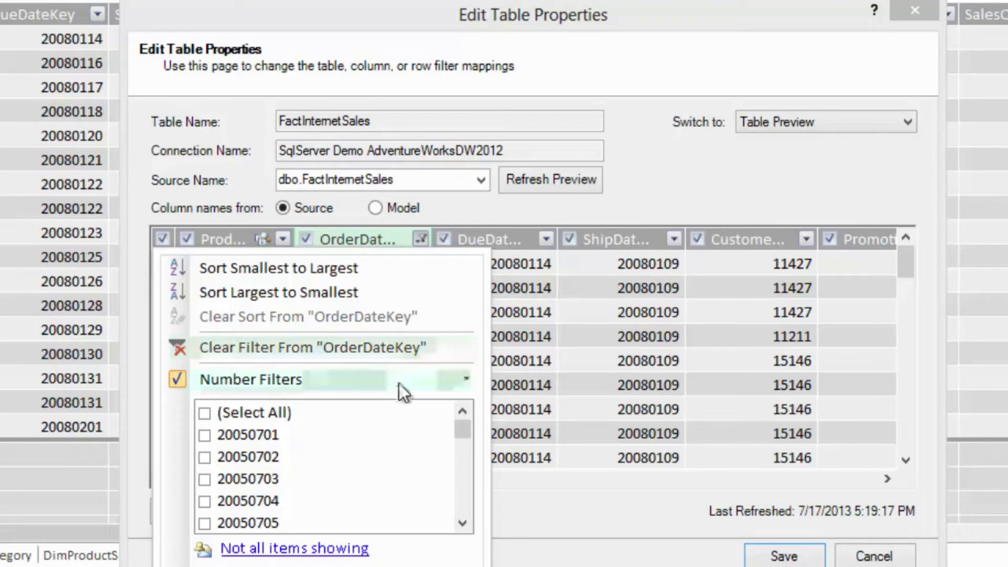
{"action": "mouse_move", "coordinate": [401, 383]}
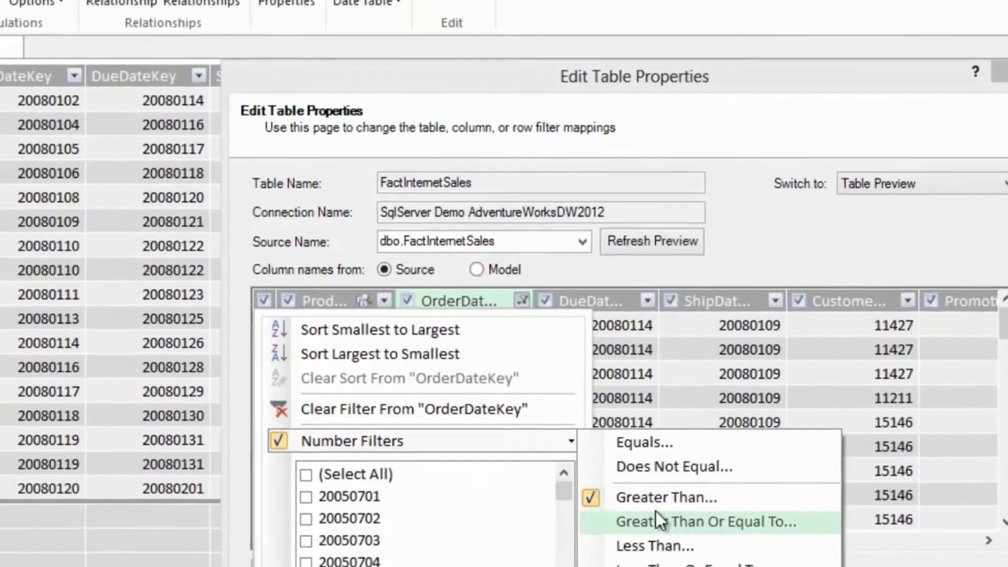
{"action": "left_click", "coordinate": [565, 436]}
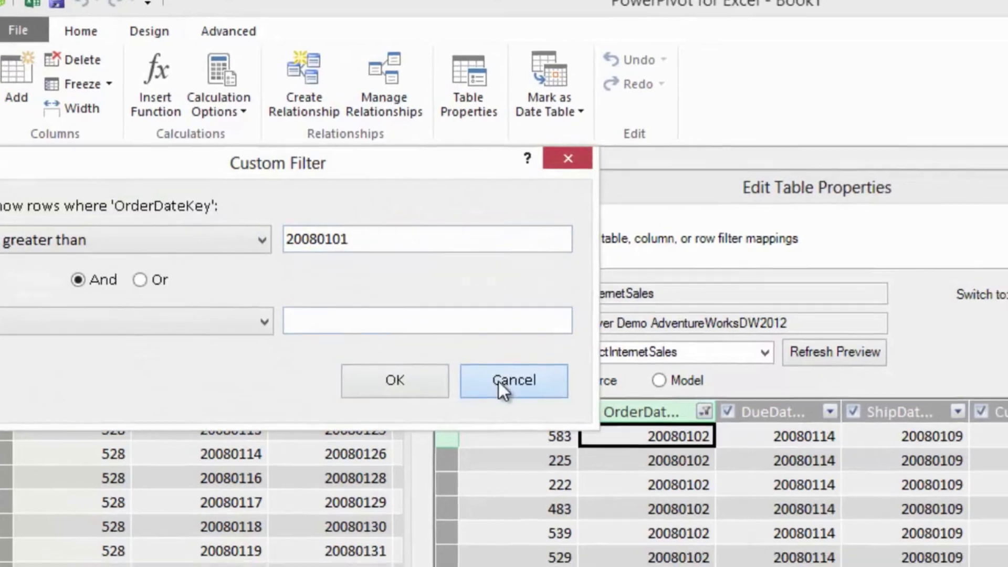
{"action": "left_click", "coordinate": [498, 381]}
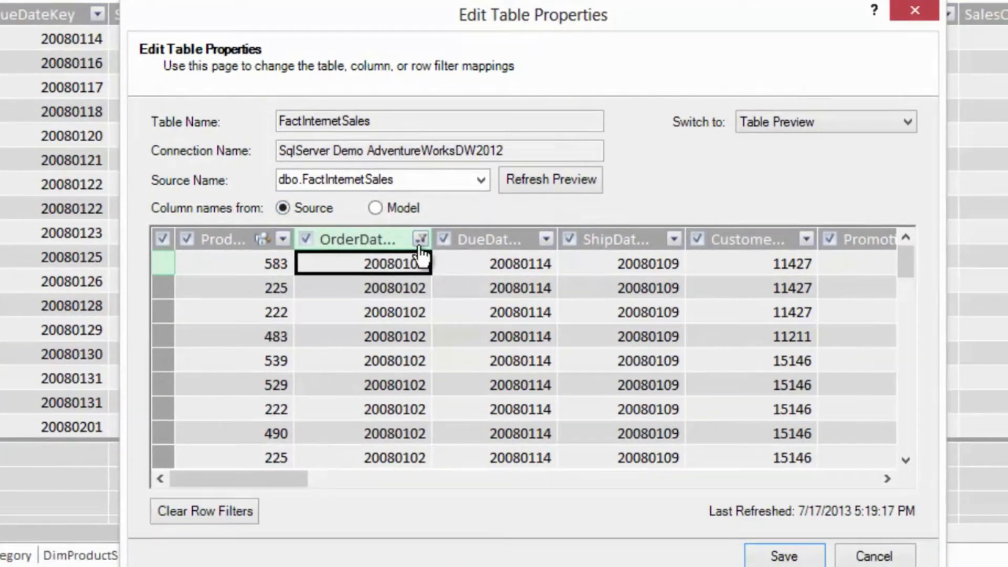
- Clear the filter from OrderDateKey and save the FactInternetSales table properties
{"action": "left_click", "coordinate": [421, 240]}
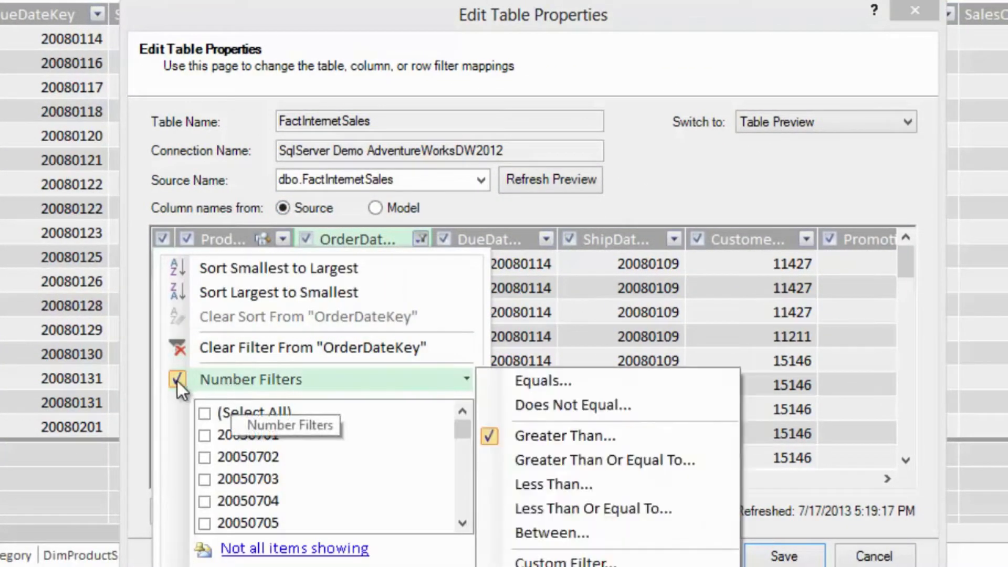
{"action": "left_click", "coordinate": [207, 354]}
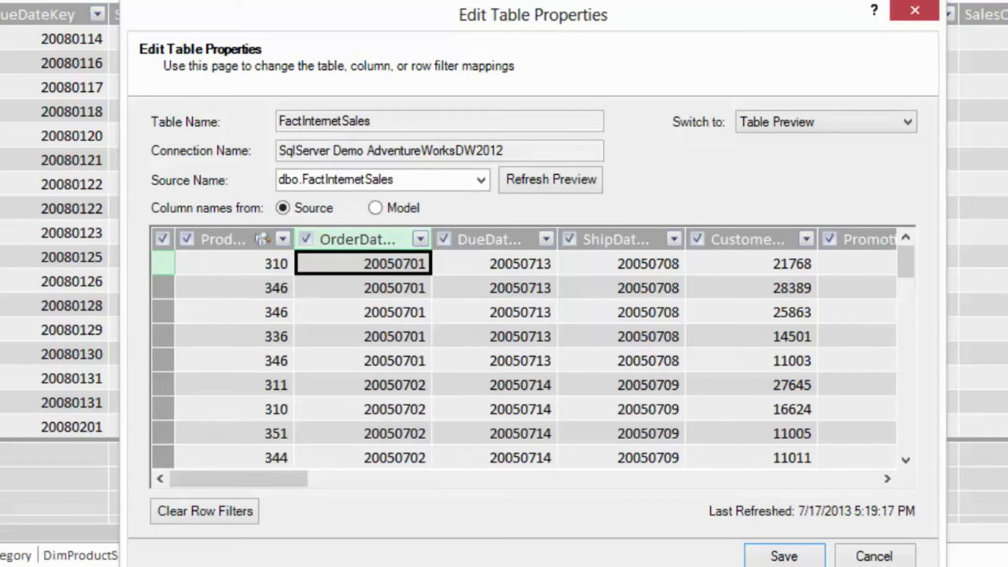
{"action": "left_click", "coordinate": [804, 560]}
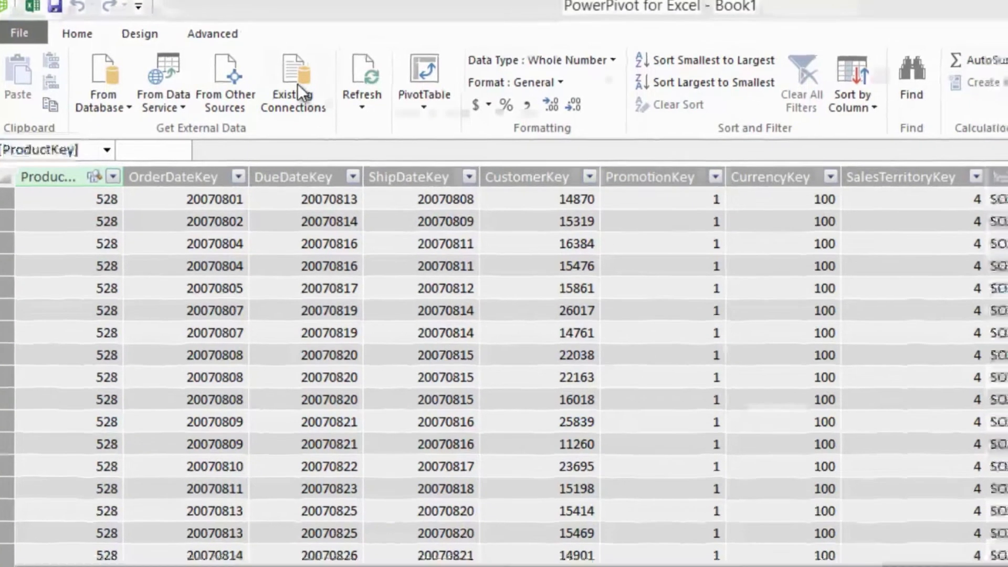
- Start a query-based import through the existing SqlServer Demo AdventureWorksDW2012 connection and open the query designer
{"action": "left_click", "coordinate": [297, 84]}
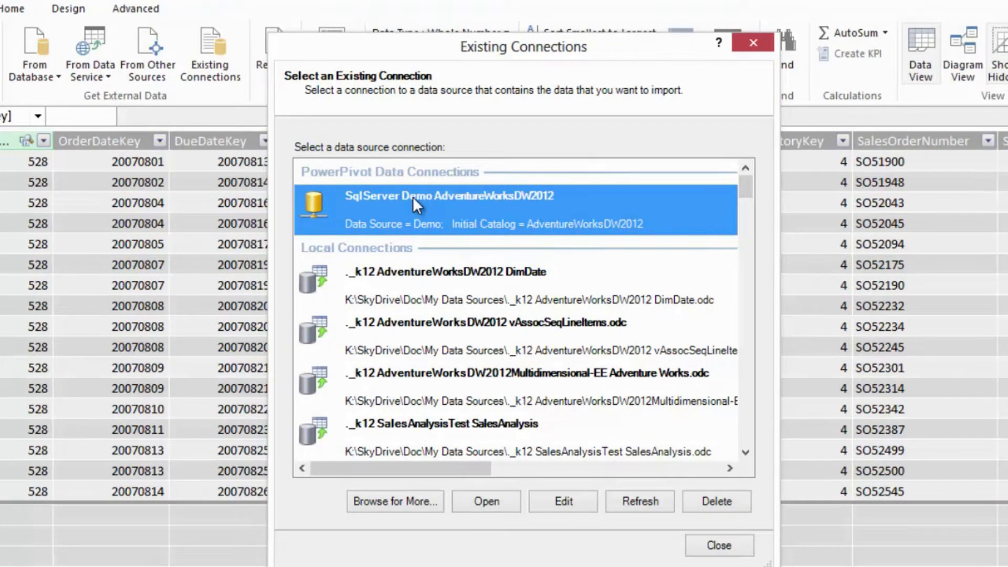
{"action": "left_click", "coordinate": [488, 507]}
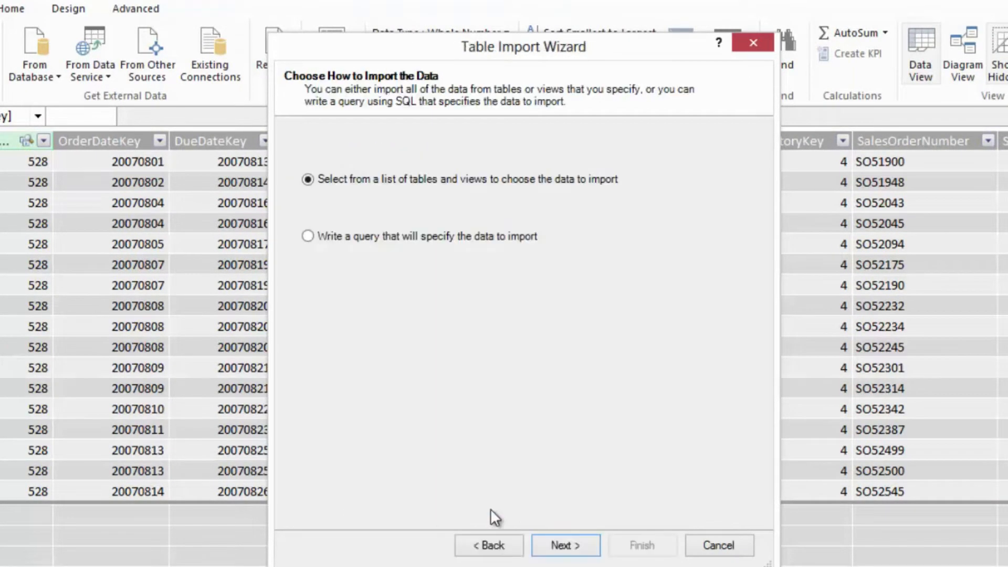
{"action": "left_click", "coordinate": [373, 235]}
{"action": "left_click", "coordinate": [581, 541]}
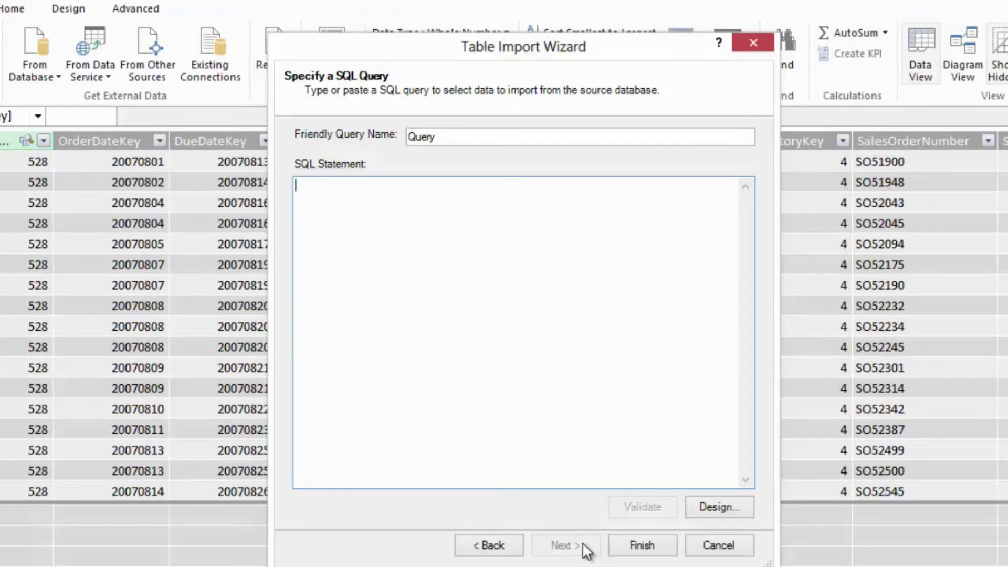
{"action": "left_click", "coordinate": [715, 517]}
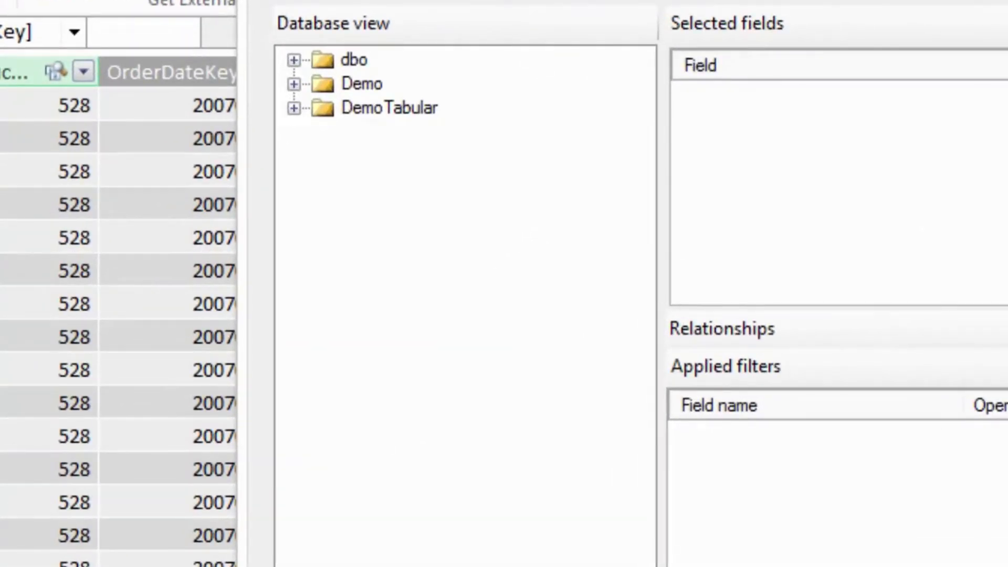
- Design a query with all fields of the dbo tables DimProduct, DimProductCategory and DimProductSubcategory and accept it
{"action": "left_click", "coordinate": [293, 61]}
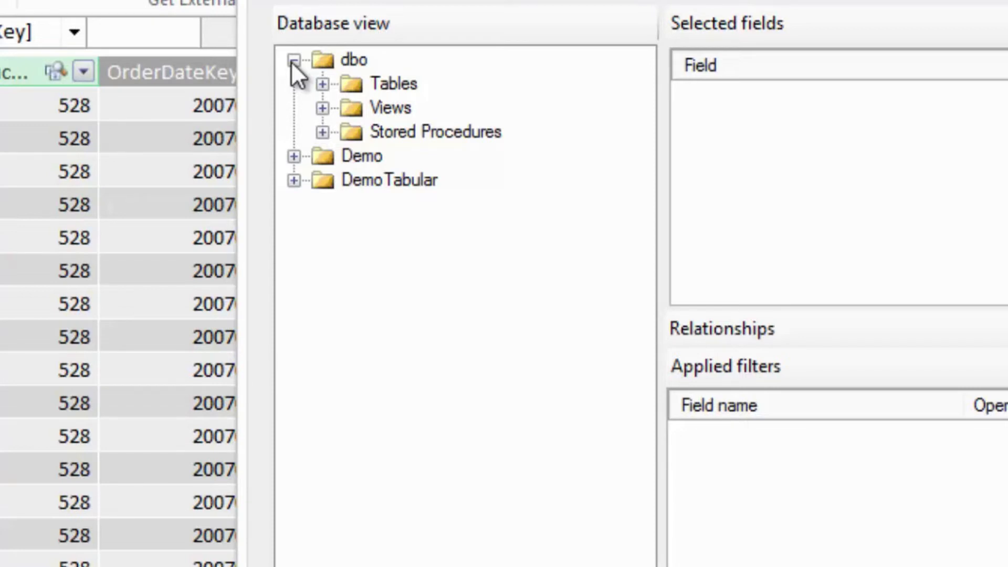
{"action": "left_click", "coordinate": [323, 83]}
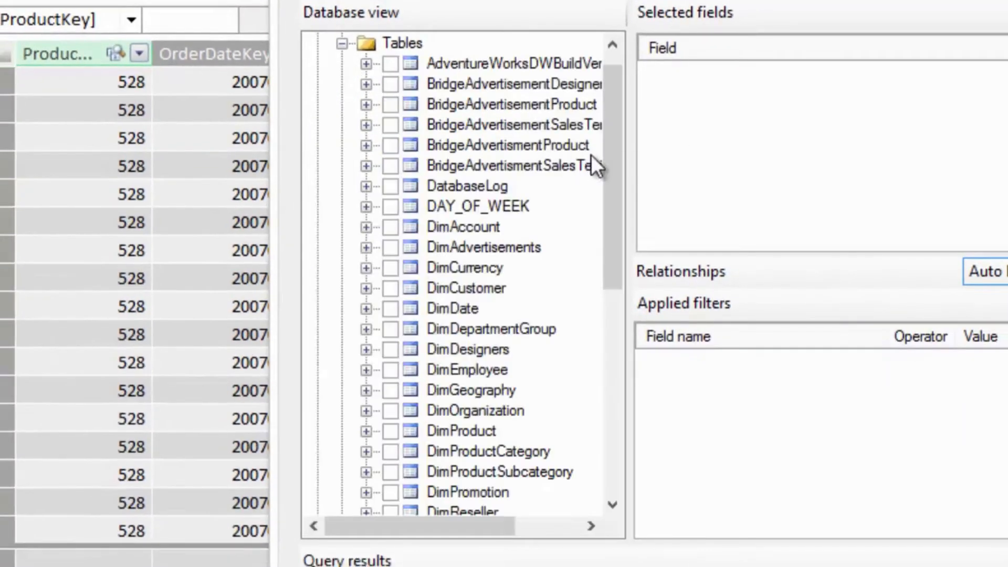
{"action": "left_click_drag", "start_coordinate": [608, 174], "coordinate": [607, 231]}
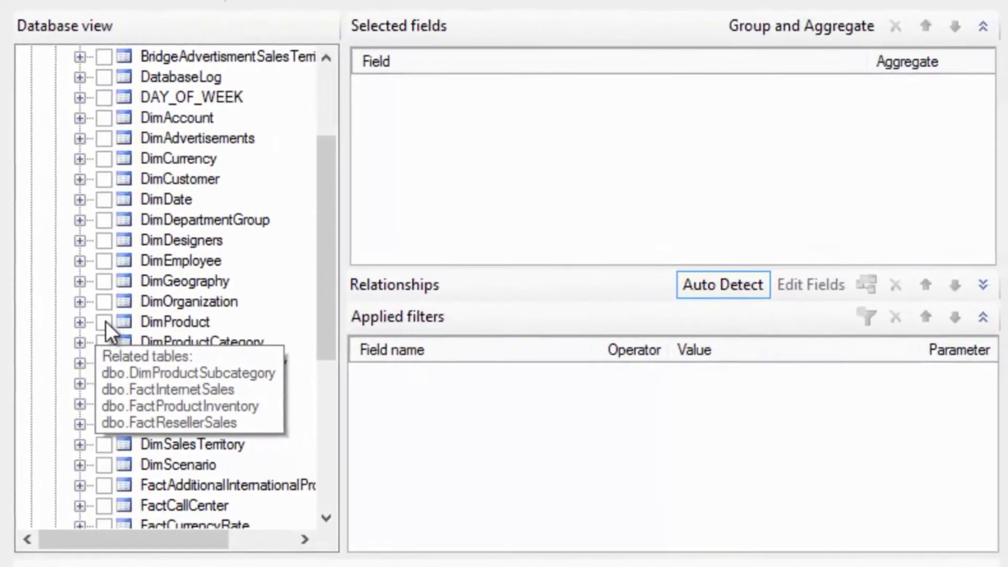
{"action": "left_click", "coordinate": [106, 322]}
{"action": "left_click", "coordinate": [104, 341]}
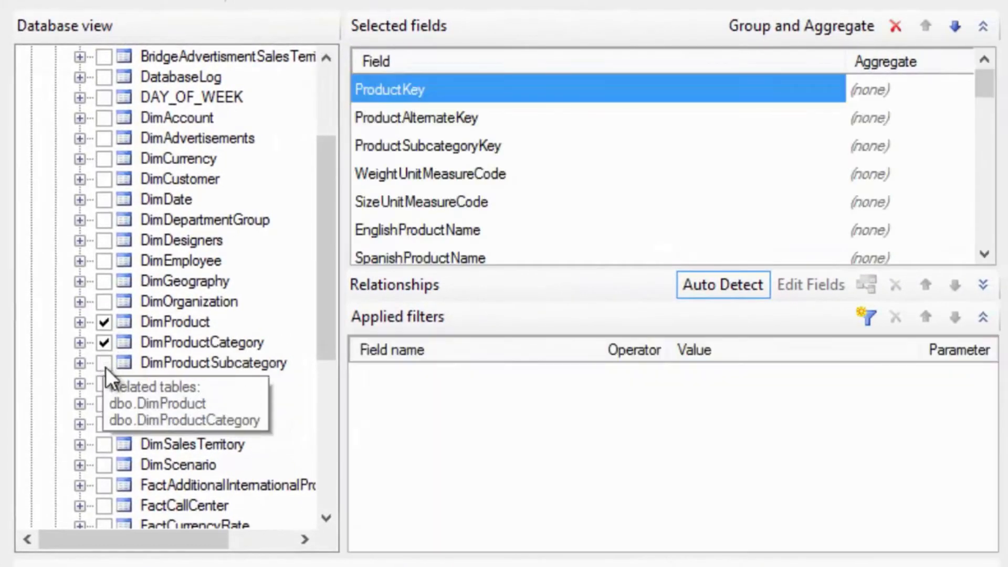
{"action": "left_click", "coordinate": [104, 362]}
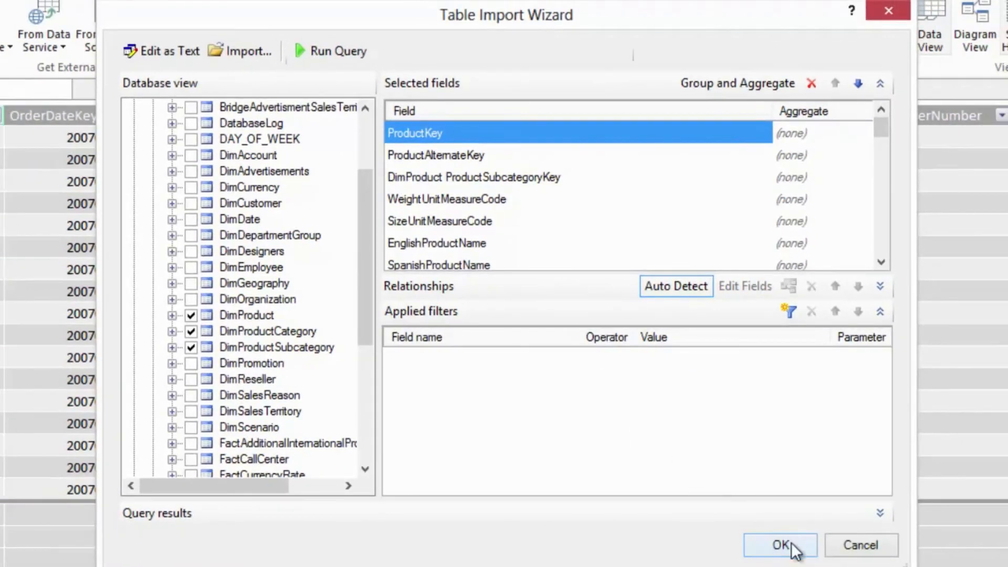
{"action": "left_click", "coordinate": [791, 543]}
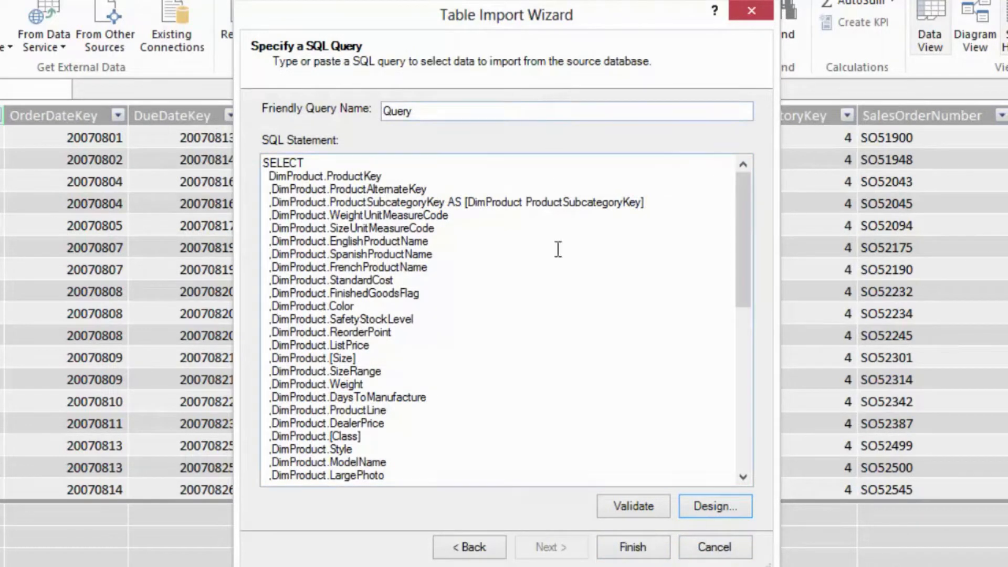
- Review the generated SQL statement, import it as the Query table, and check the record count of DimProduct for comparison
{"action": "left_click_drag", "start_coordinate": [749, 285], "coordinate": [729, 447]}
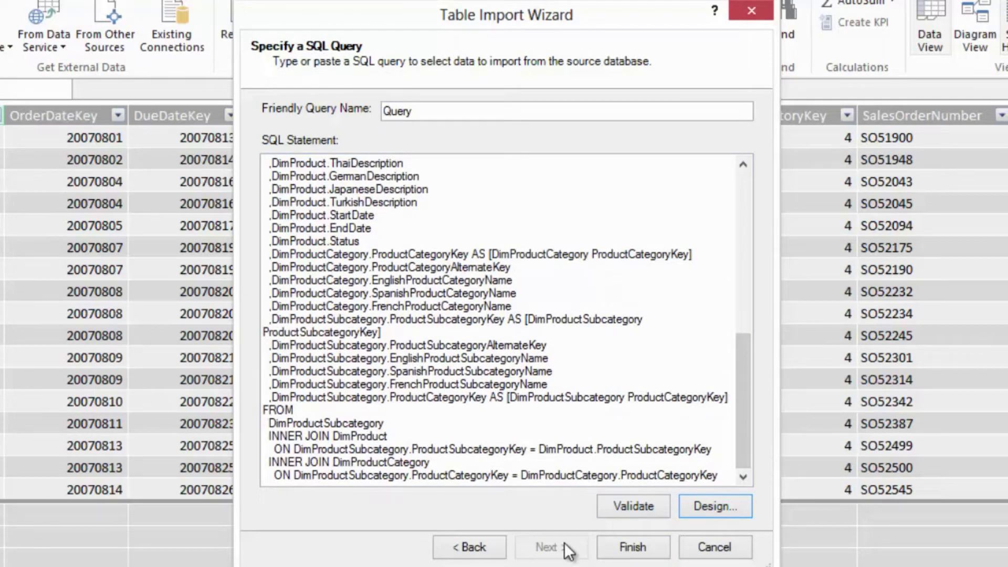
{"action": "left_click", "coordinate": [616, 541]}
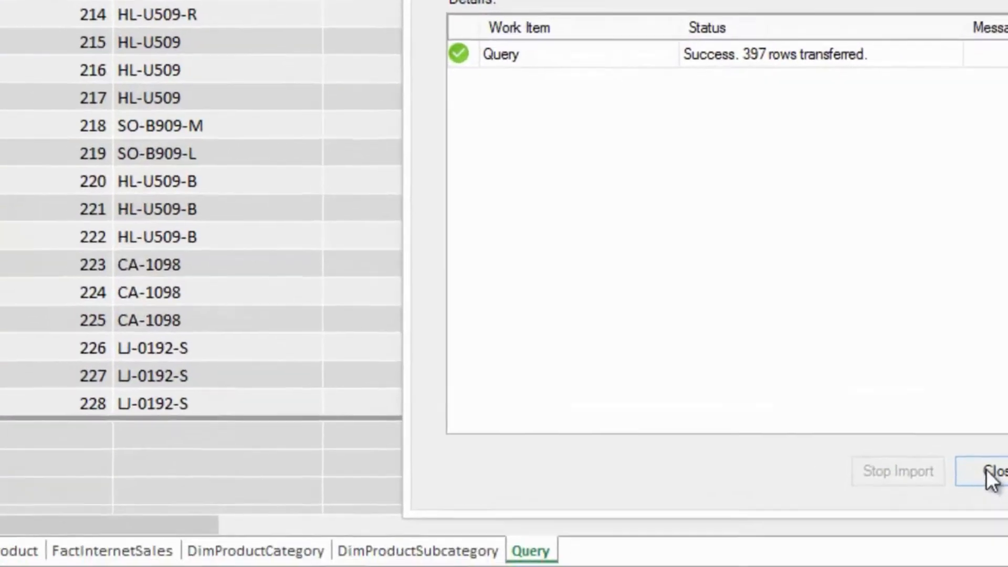
{"action": "left_click", "coordinate": [706, 542]}
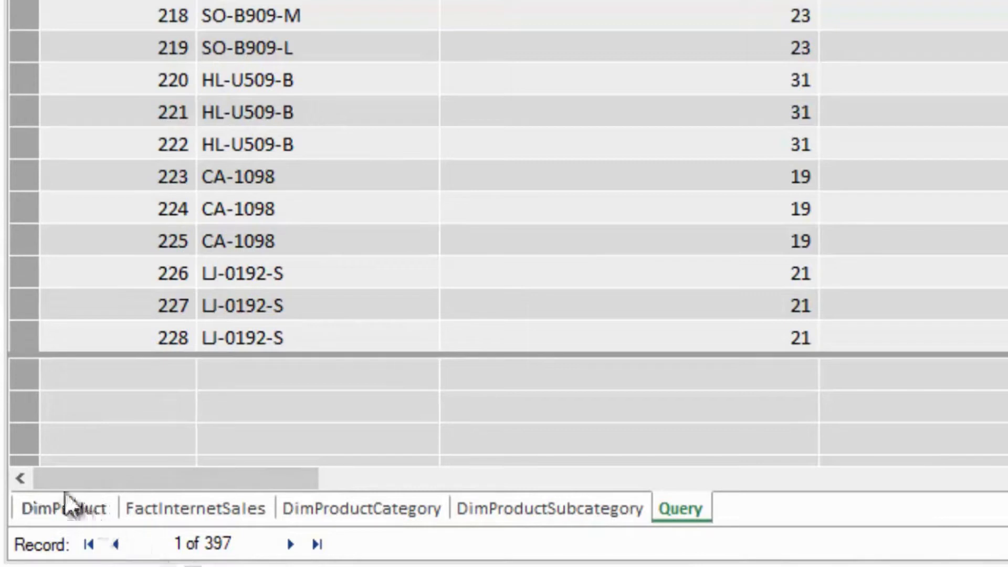
{"action": "left_click", "coordinate": [51, 507]}
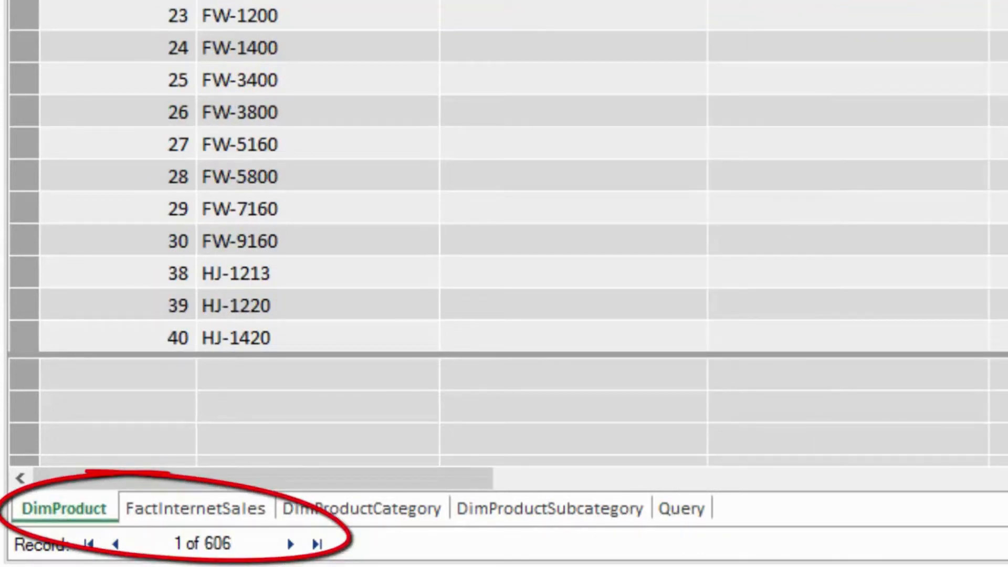
- Open the Query table's SQL definition in the query designer and expand the relationships between its tables
{"action": "left_click", "coordinate": [691, 504]}
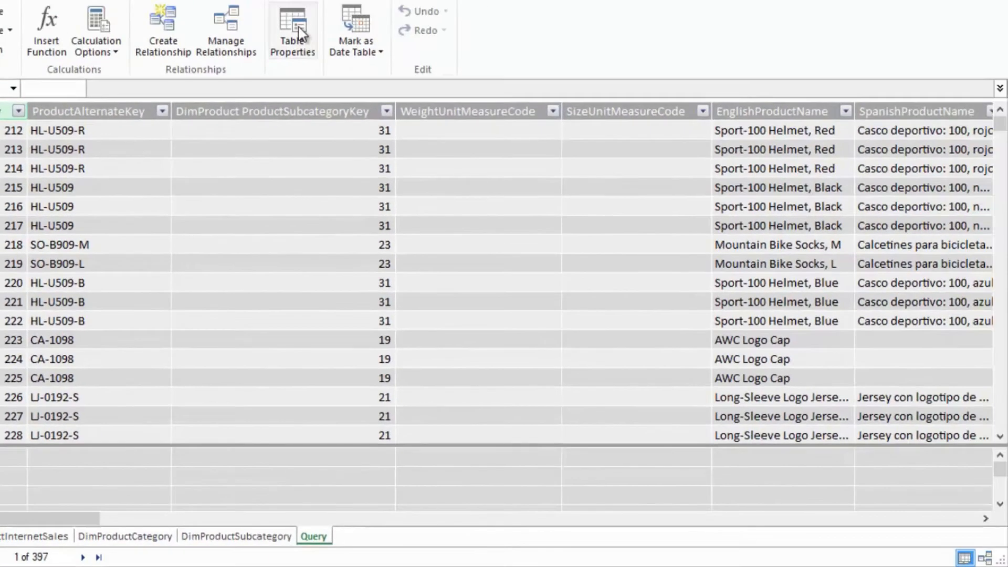
{"action": "left_click", "coordinate": [298, 27]}
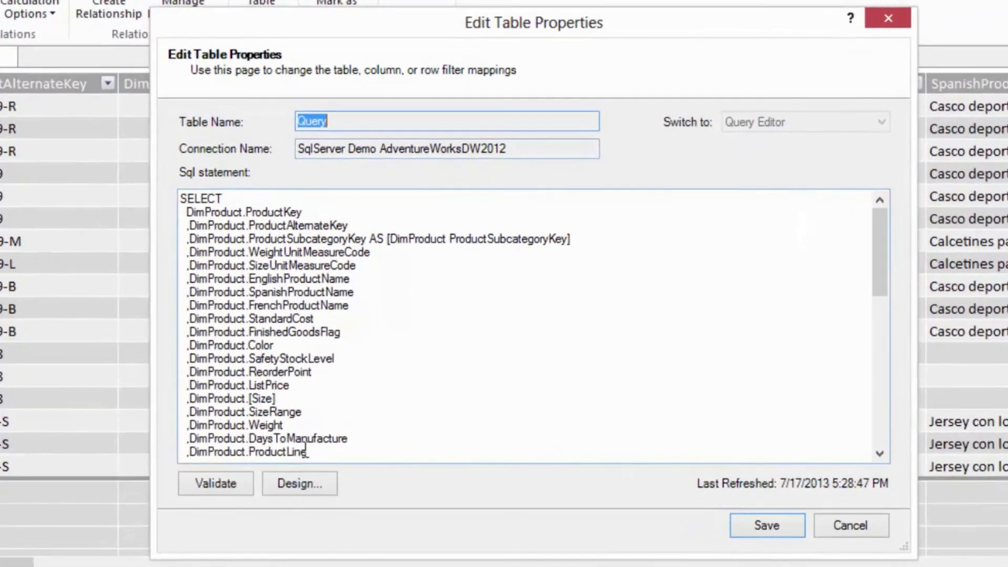
{"action": "left_click", "coordinate": [304, 479]}
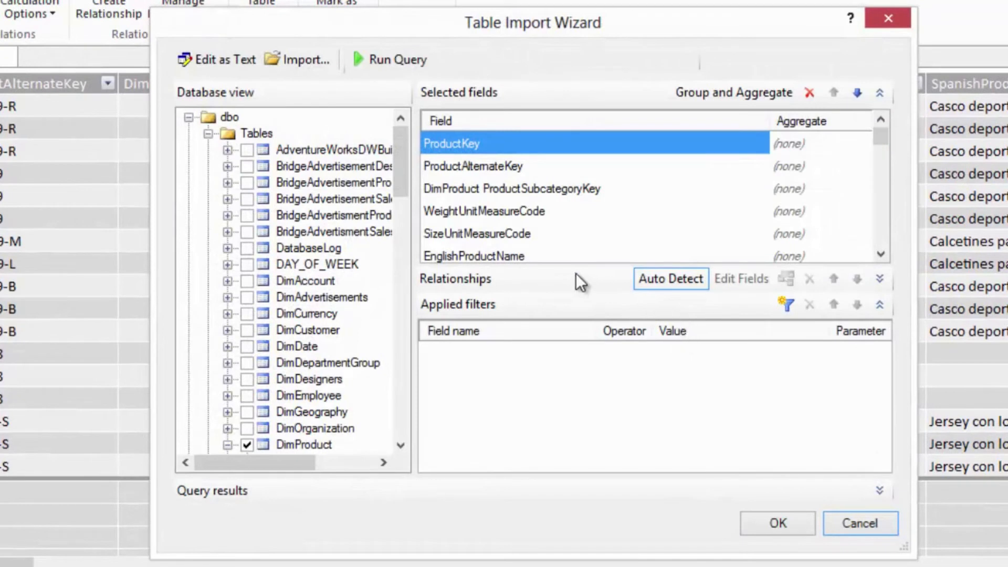
{"action": "left_click", "coordinate": [880, 277]}
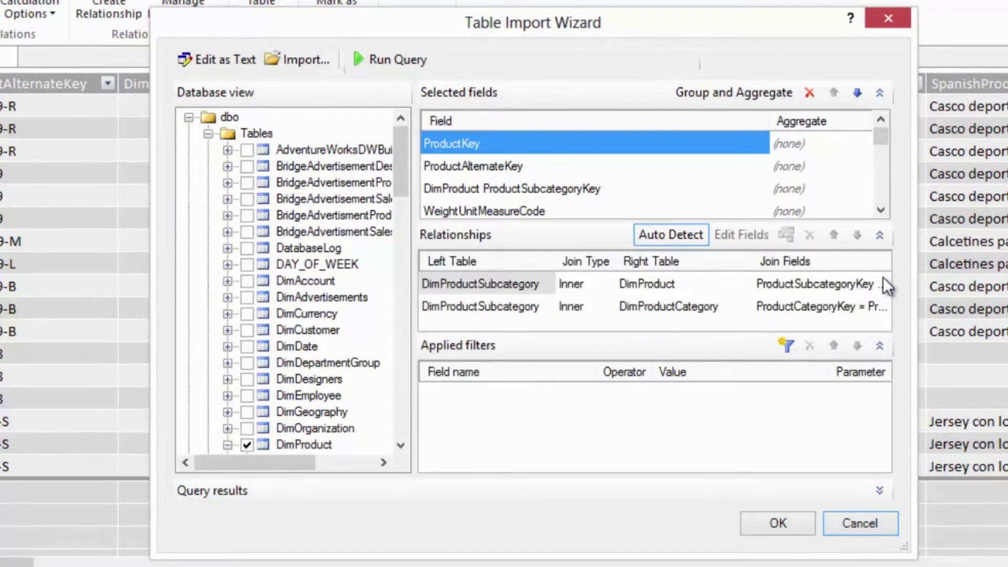
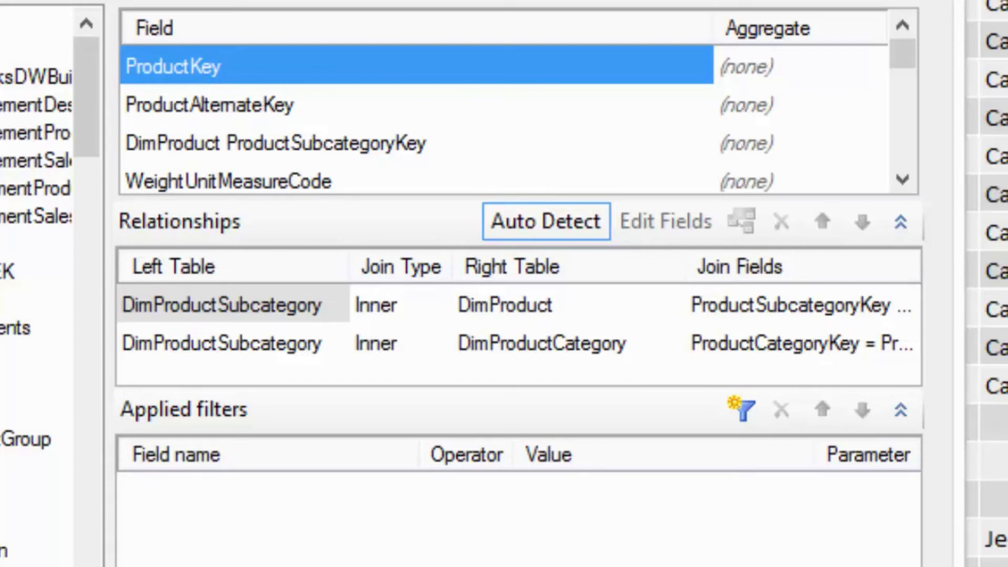
- Join DimProductSubcategory to DimProduct as Right Outer and to DimProductCategory as Left Outer, then accept the design and save the Query table
{"action": "left_click", "coordinate": [425, 307]}
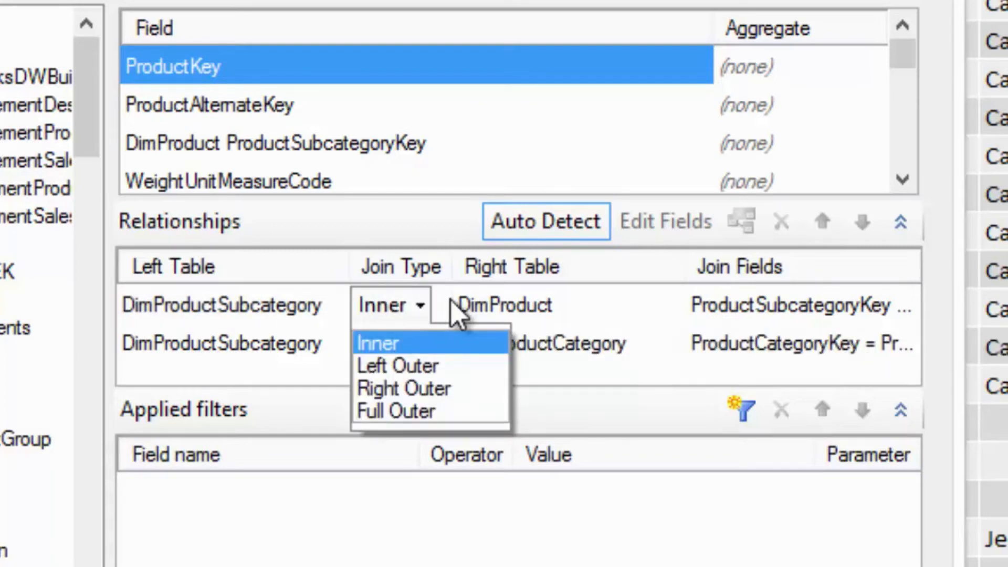
{"action": "left_click", "coordinate": [439, 387]}
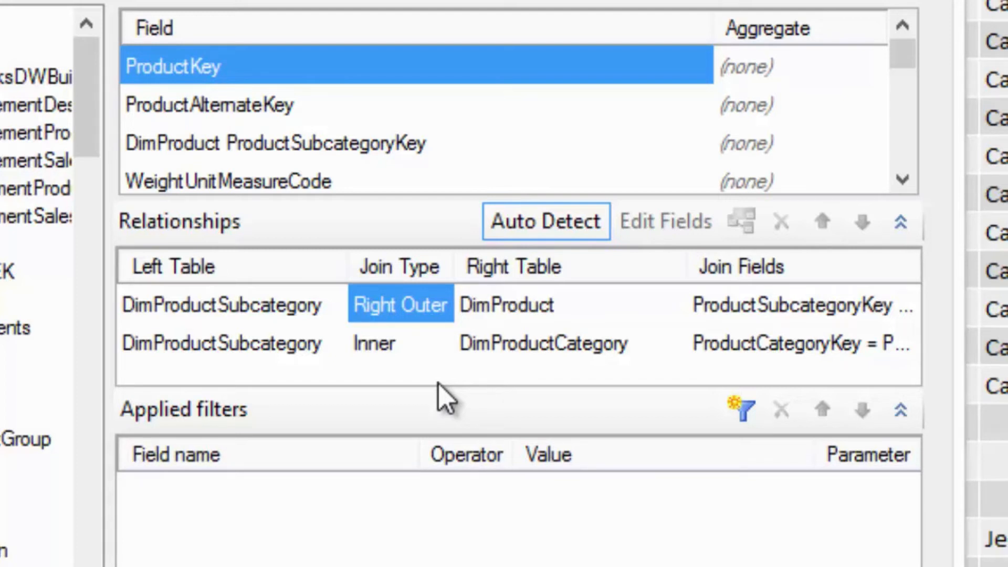
{"action": "left_click", "coordinate": [433, 344]}
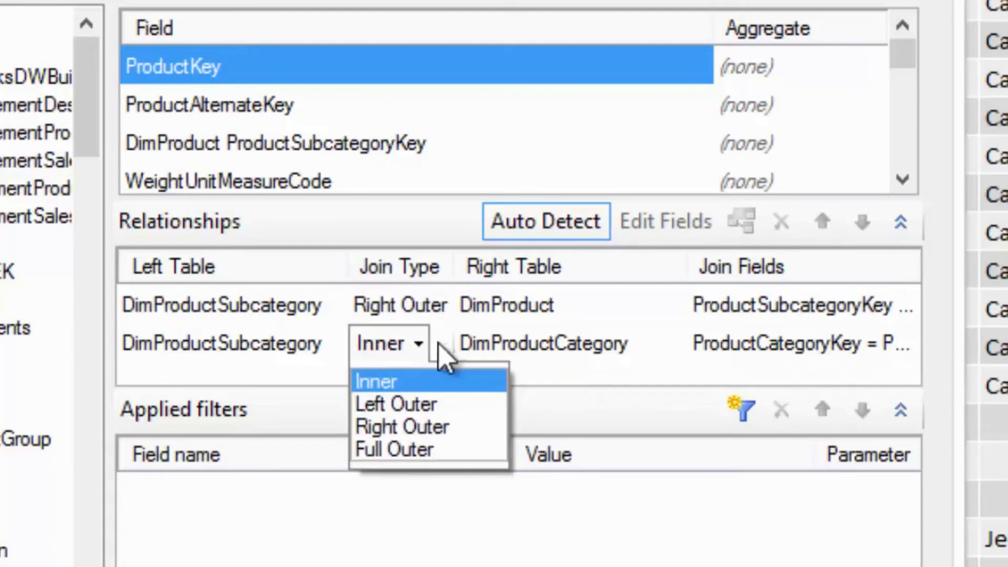
{"action": "left_click", "coordinate": [415, 405]}
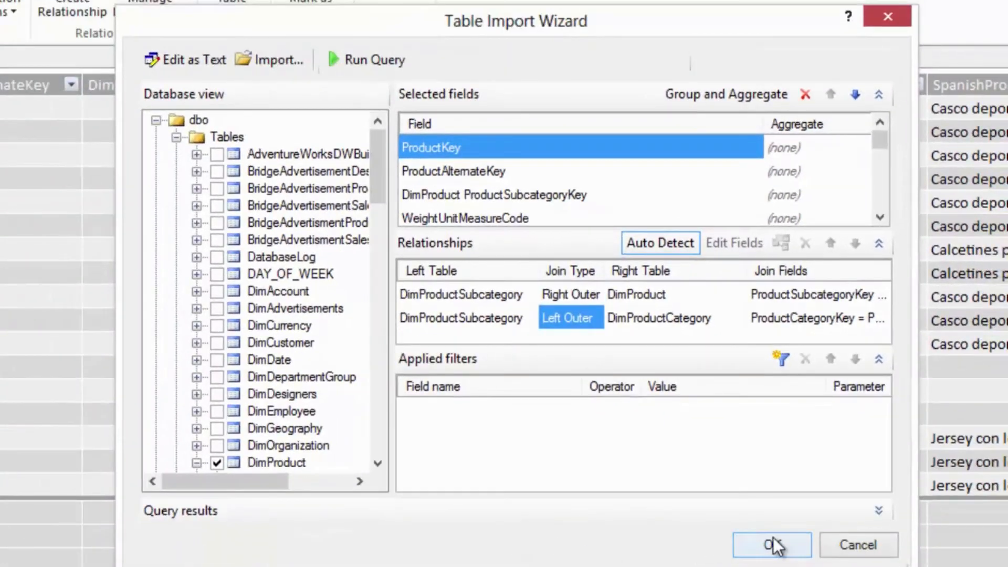
{"action": "left_click", "coordinate": [791, 545]}
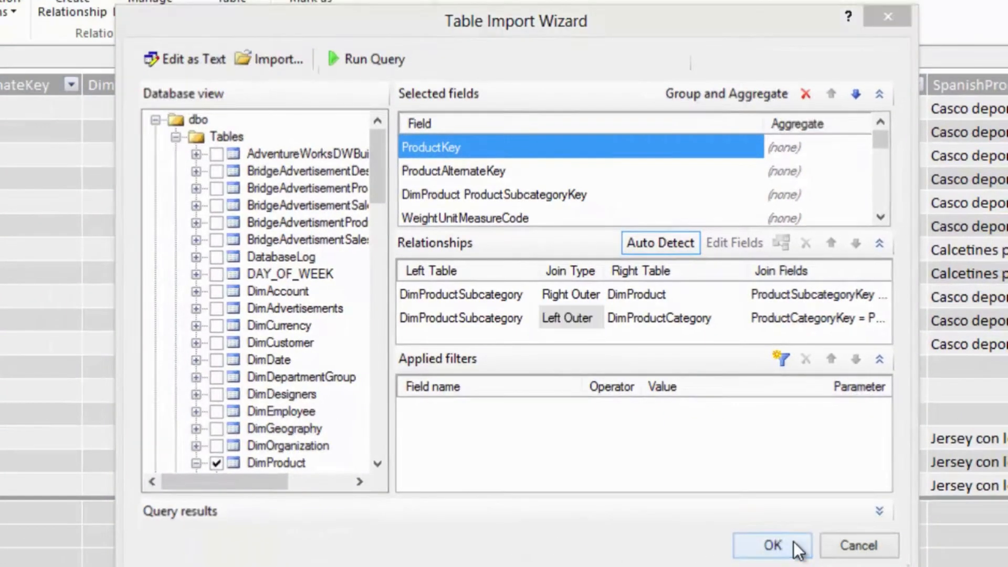
{"action": "left_click", "coordinate": [781, 551]}
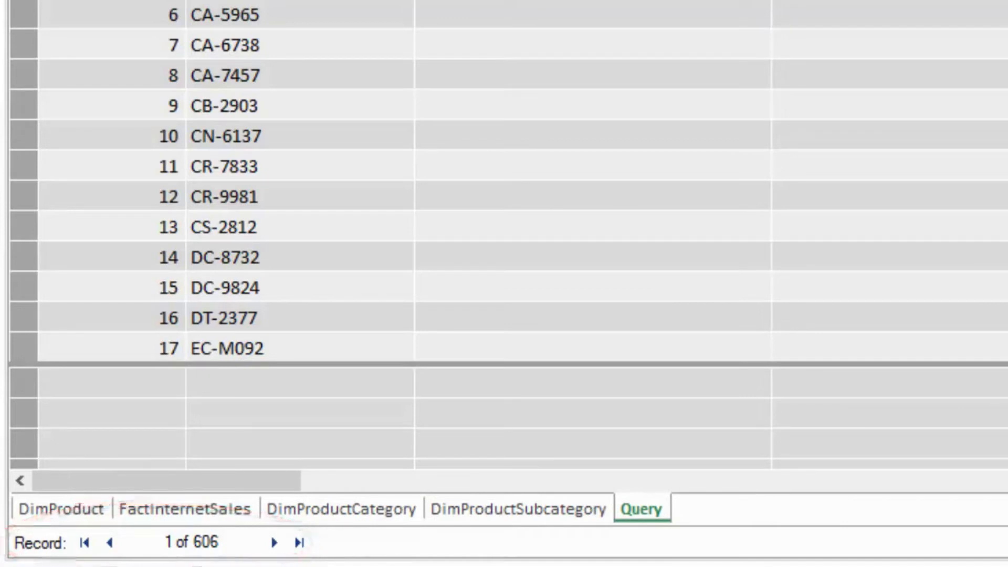
- Compare the record counts of DimProduct and Query, and examine the Query table's subcategory columns and further rows
{"action": "left_click", "coordinate": [32, 508]}
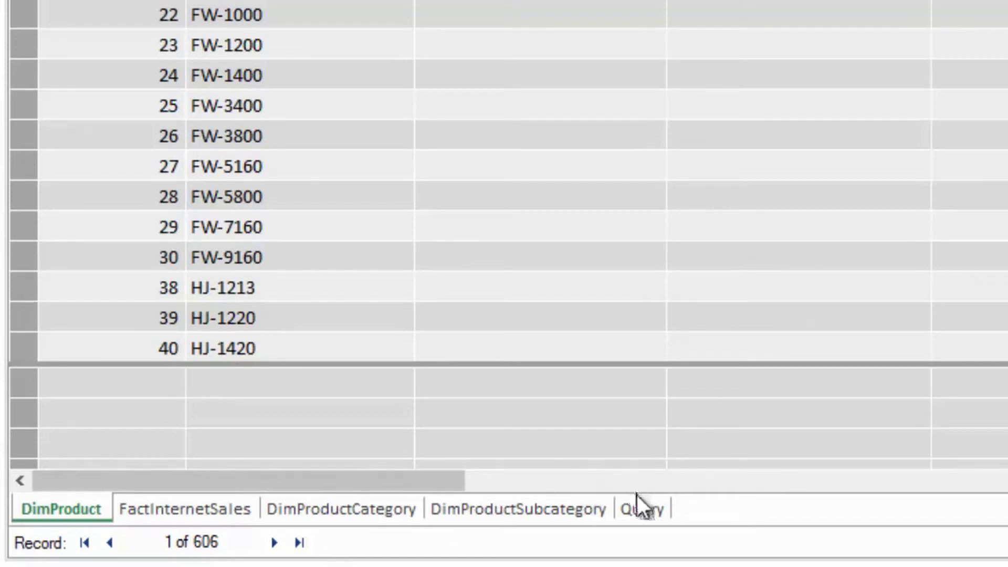
{"action": "left_click", "coordinate": [644, 513]}
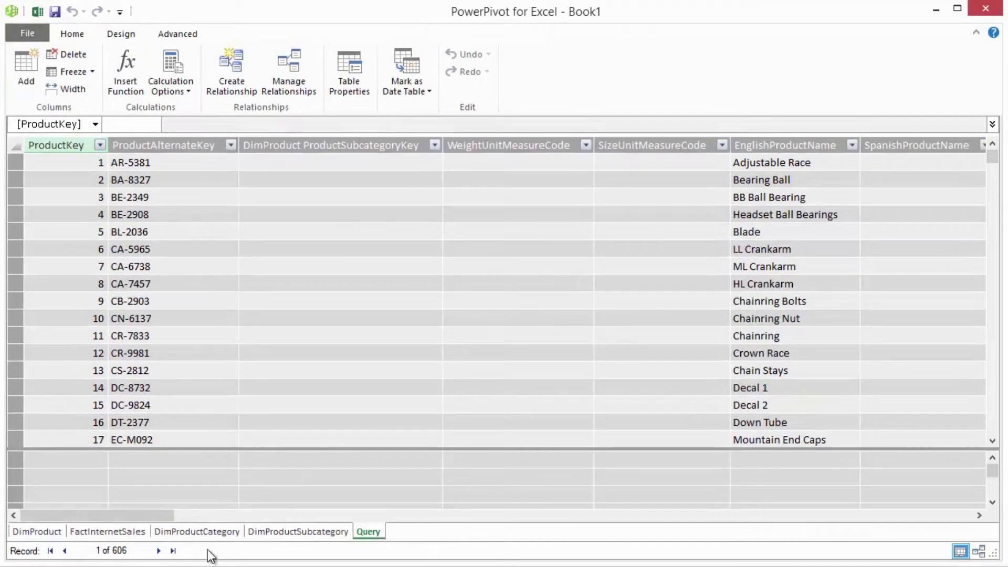
{"action": "left_click_drag", "start_coordinate": [172, 516], "coordinate": [961, 509]}
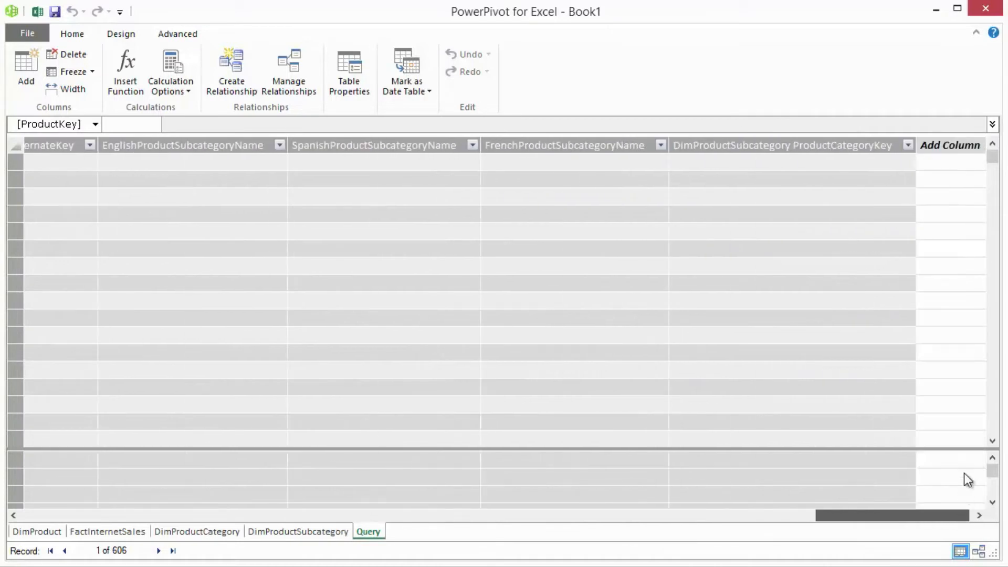
{"action": "left_click_drag", "start_coordinate": [993, 161], "coordinate": [997, 287]}
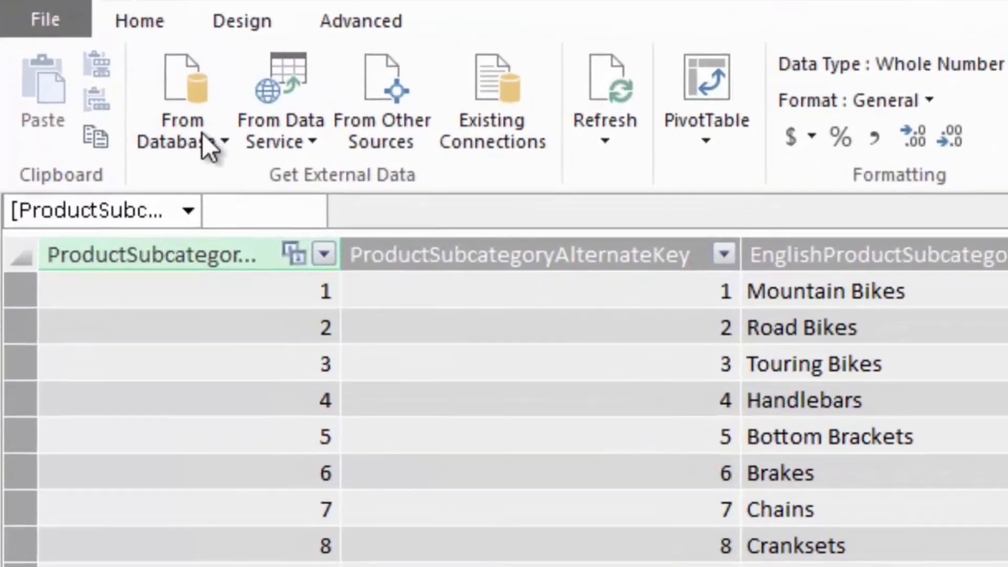
- Start an import from an Access database and choose the file 01 AdventureWorks DW 2012 in C:\Demo as its source
{"action": "left_click", "coordinate": [100, 88]}
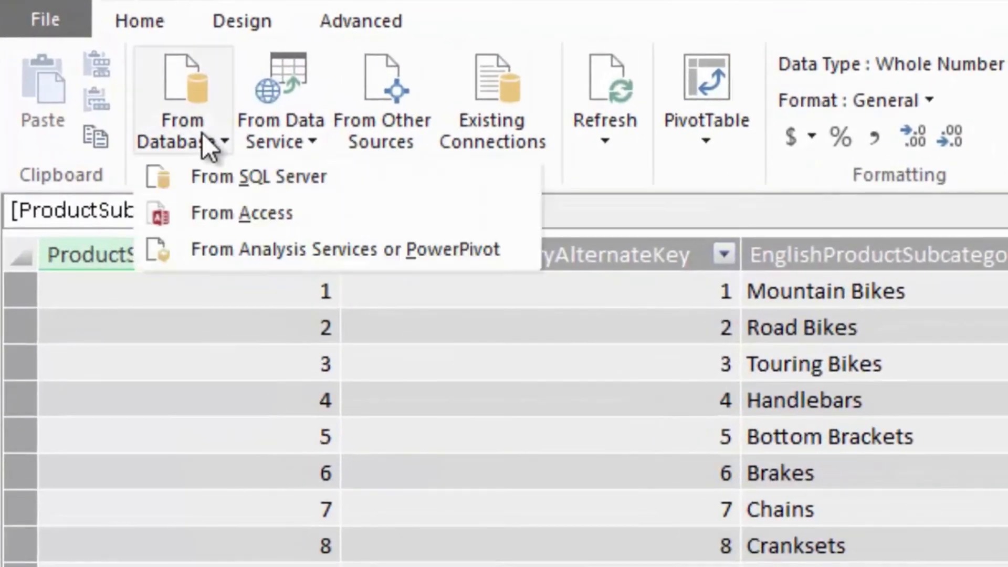
{"action": "left_click", "coordinate": [215, 210]}
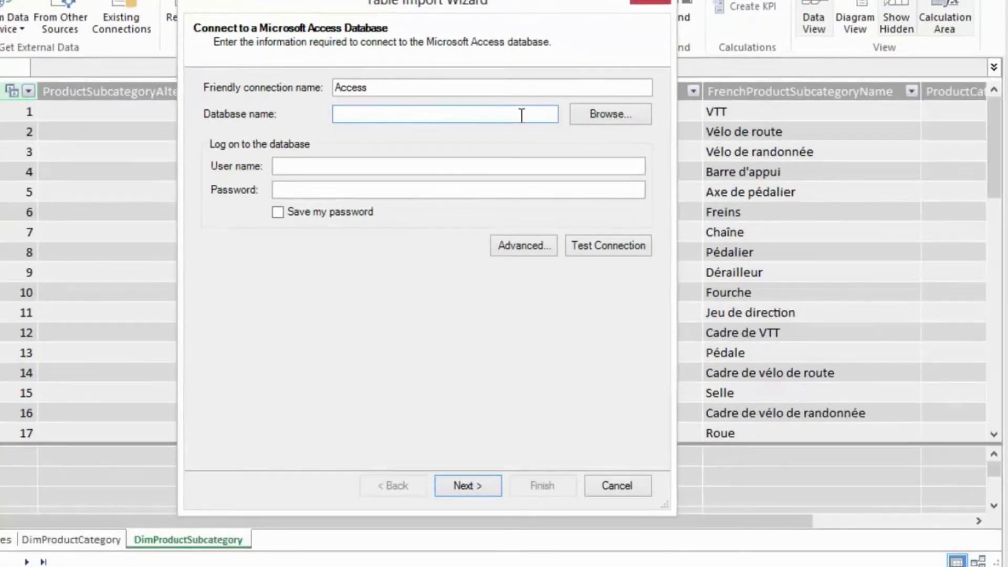
{"action": "left_click", "coordinate": [583, 118]}
{"action": "type", "text": "c"}
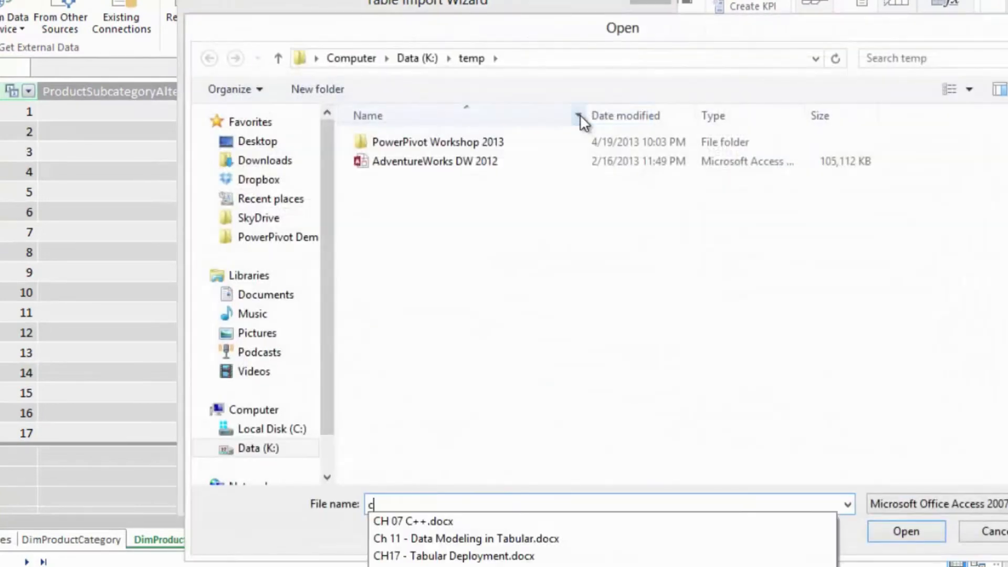
{"action": "type", "text": ":\\demo"}
{"action": "key", "text": "Return"}
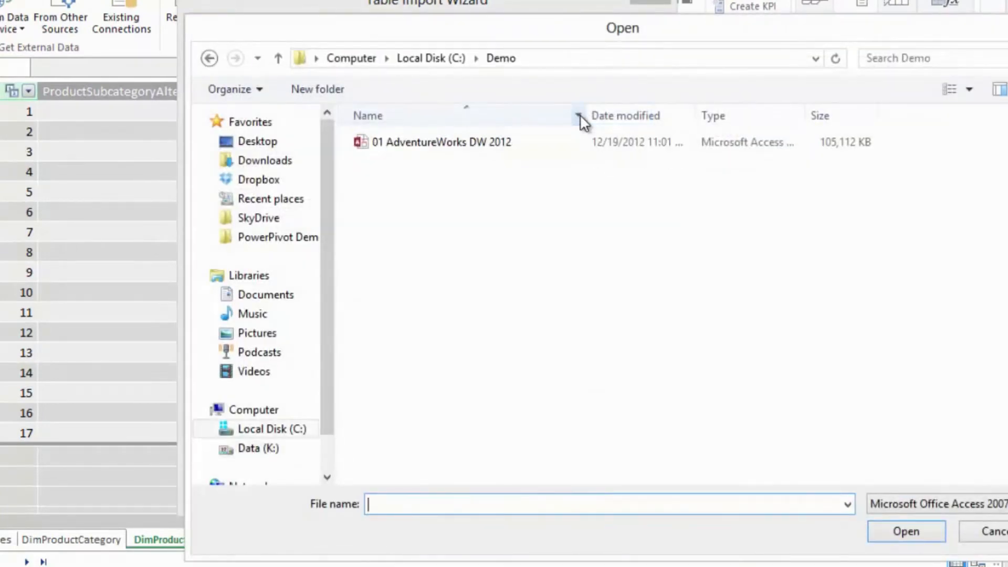
{"action": "left_click", "coordinate": [508, 142]}
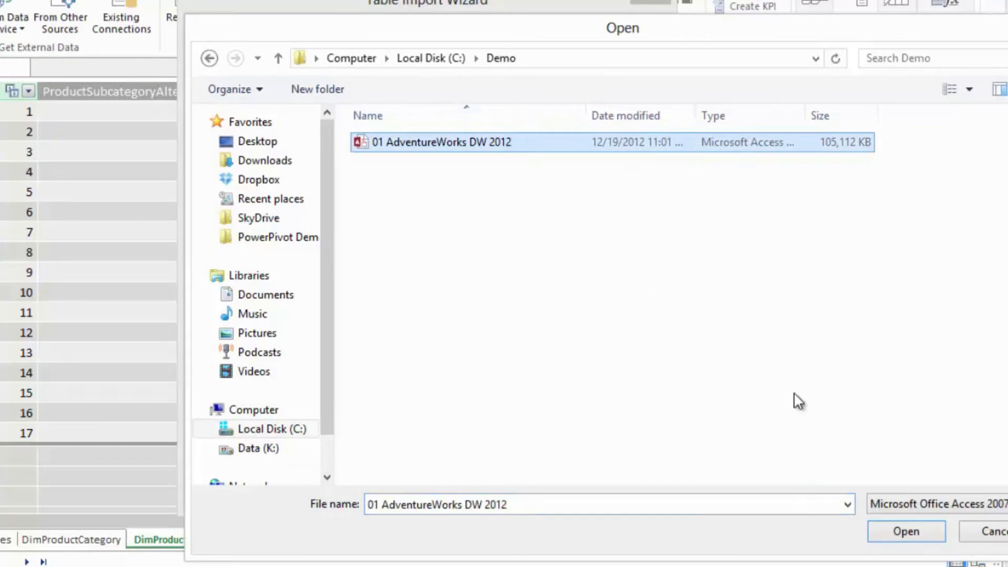
{"action": "left_click", "coordinate": [904, 531]}
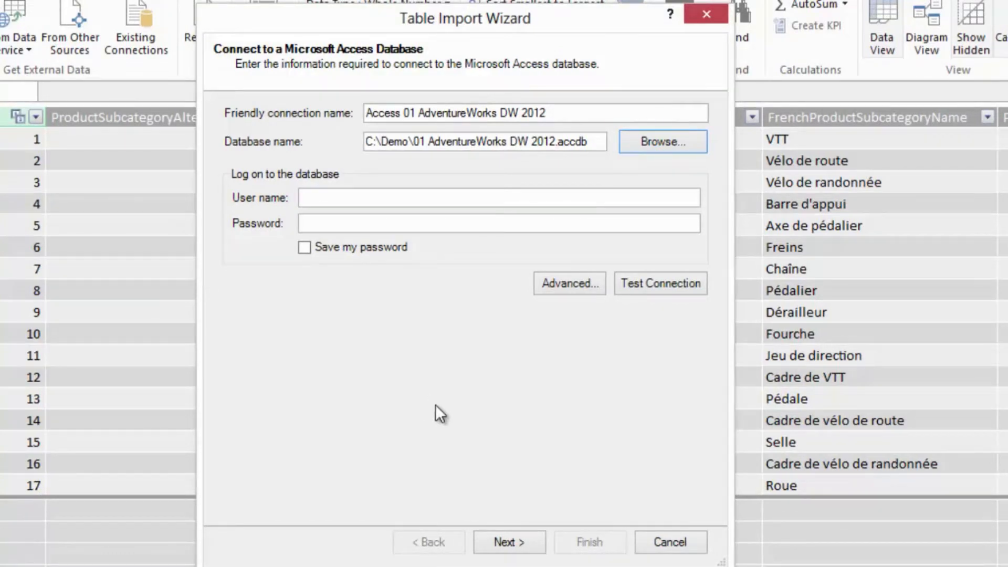
- Import the DimGeography table from the Access database's list of tables and views, and finish the wizard
{"action": "left_click", "coordinate": [504, 542]}
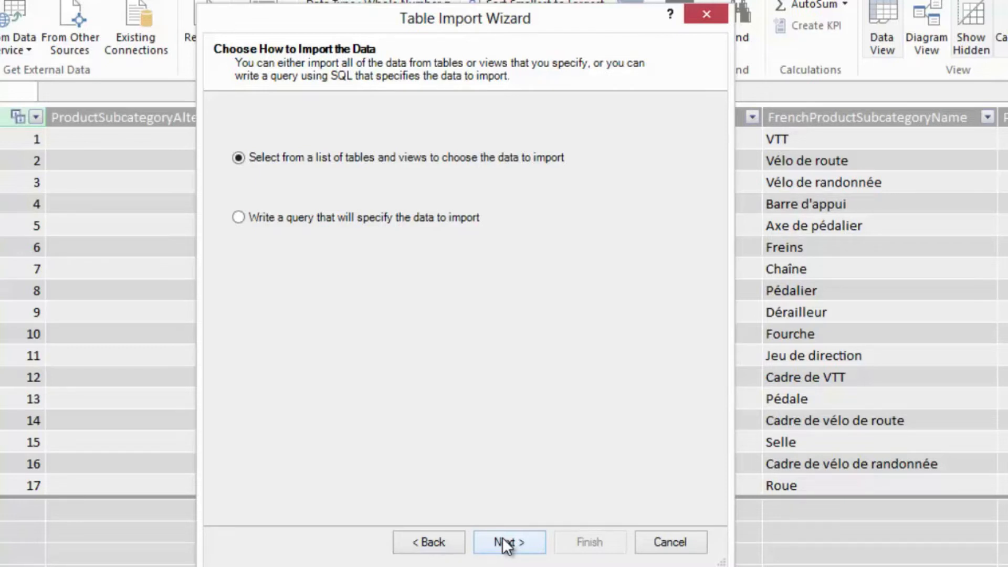
{"action": "left_click", "coordinate": [505, 545]}
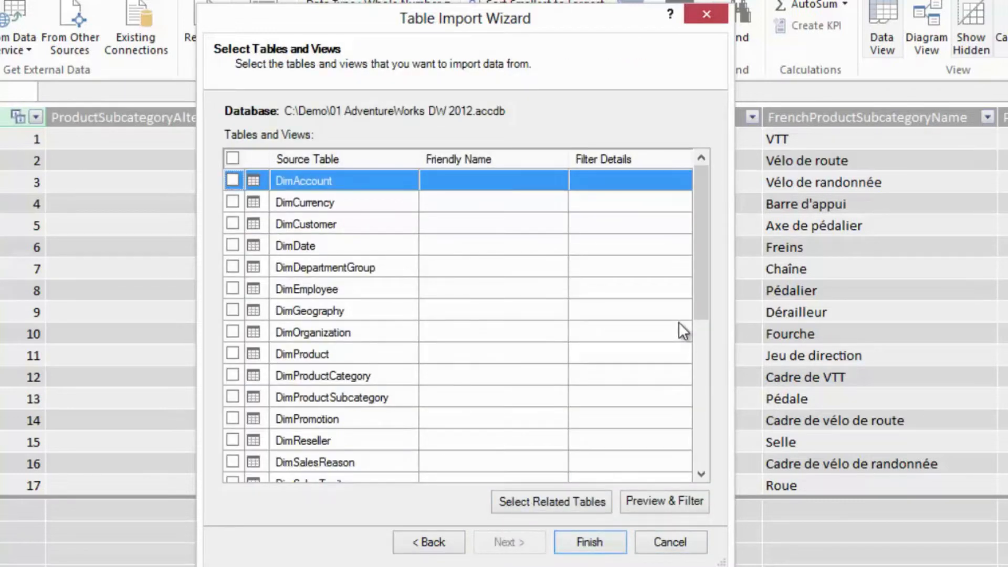
{"action": "left_click_drag", "start_coordinate": [698, 303], "coordinate": [697, 327]}
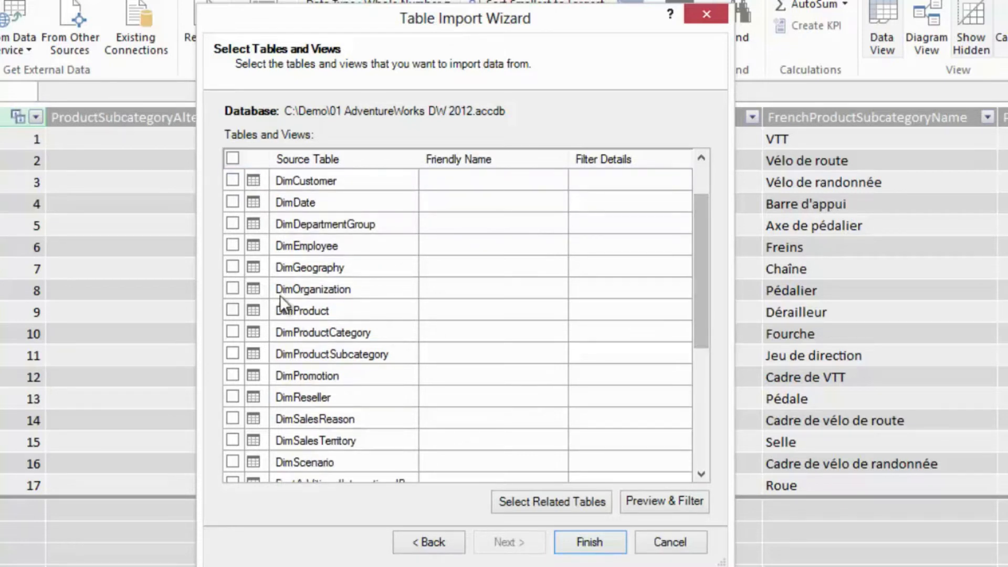
{"action": "left_click", "coordinate": [232, 267]}
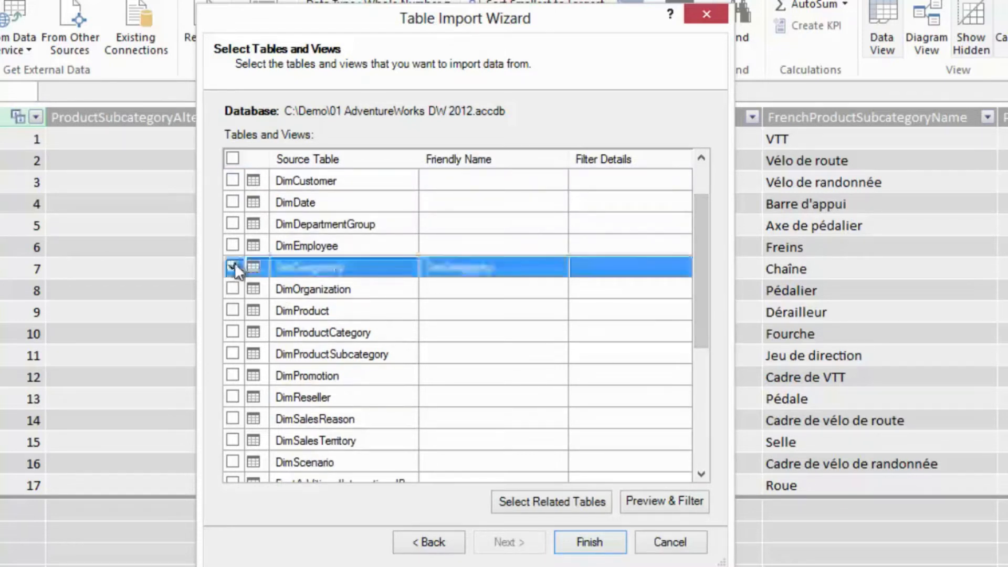
{"action": "left_click", "coordinate": [619, 544]}
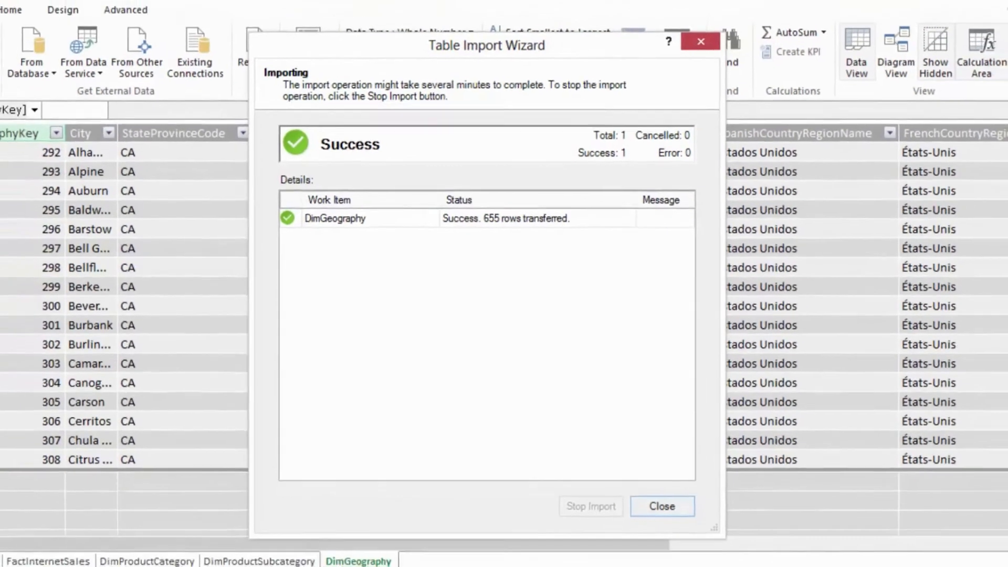
{"action": "left_click", "coordinate": [661, 506]}
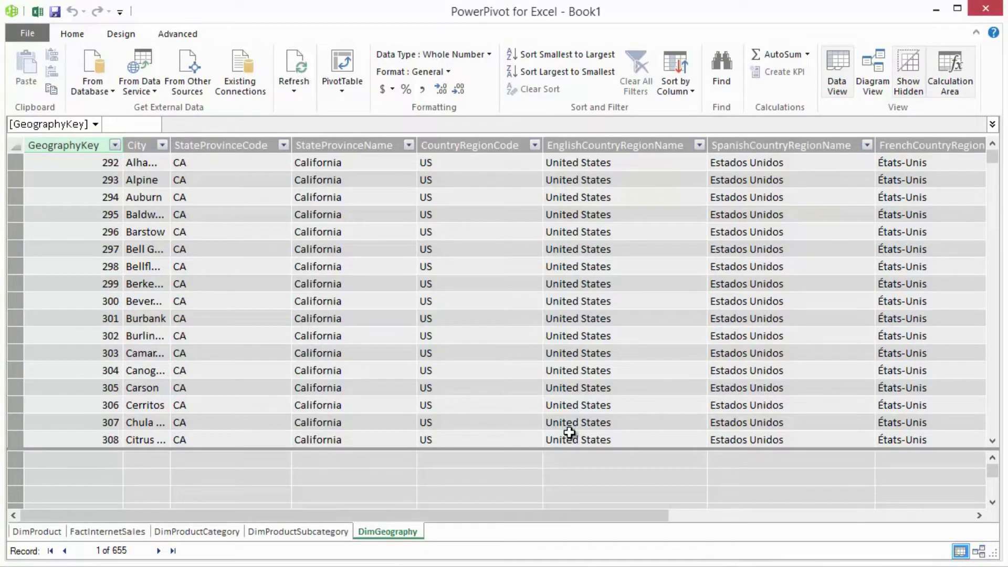
- Start a query-based import through the existing Access 01 AdventureWorks DW 2012 connection and open the query designer
{"action": "left_click", "coordinate": [239, 78]}
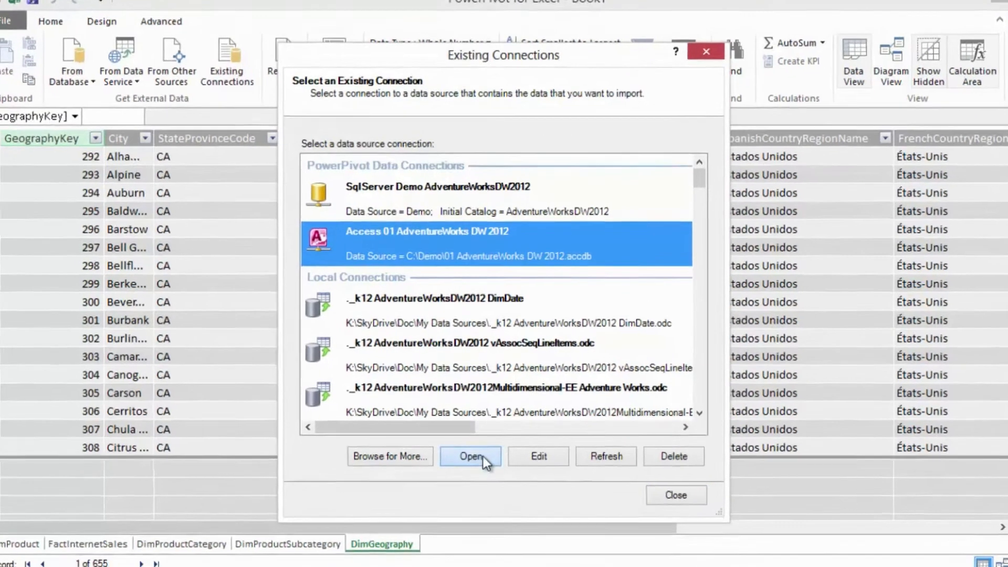
{"action": "left_click", "coordinate": [486, 453]}
{"action": "left_click", "coordinate": [376, 229]}
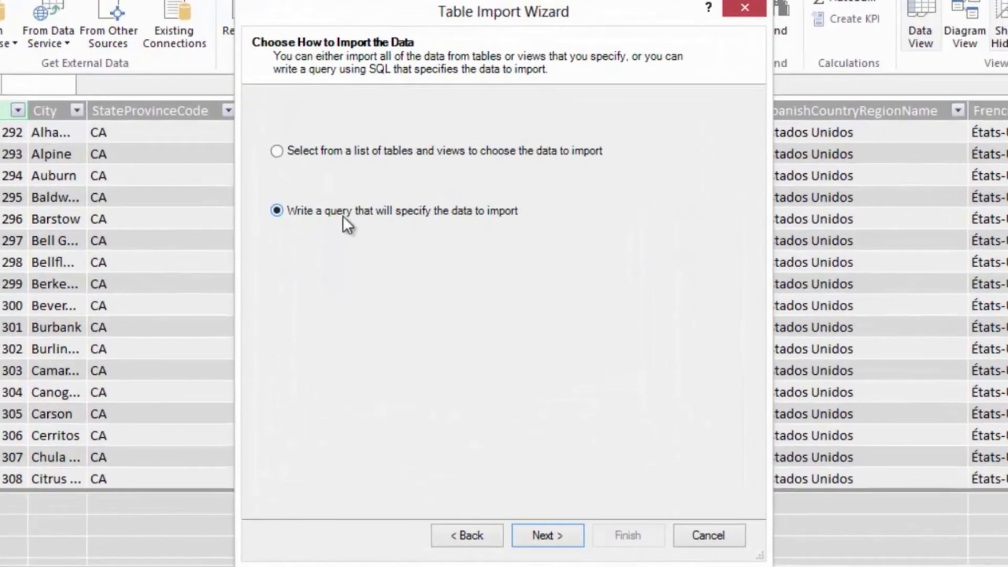
{"action": "left_click", "coordinate": [527, 538]}
{"action": "left_click", "coordinate": [695, 498]}
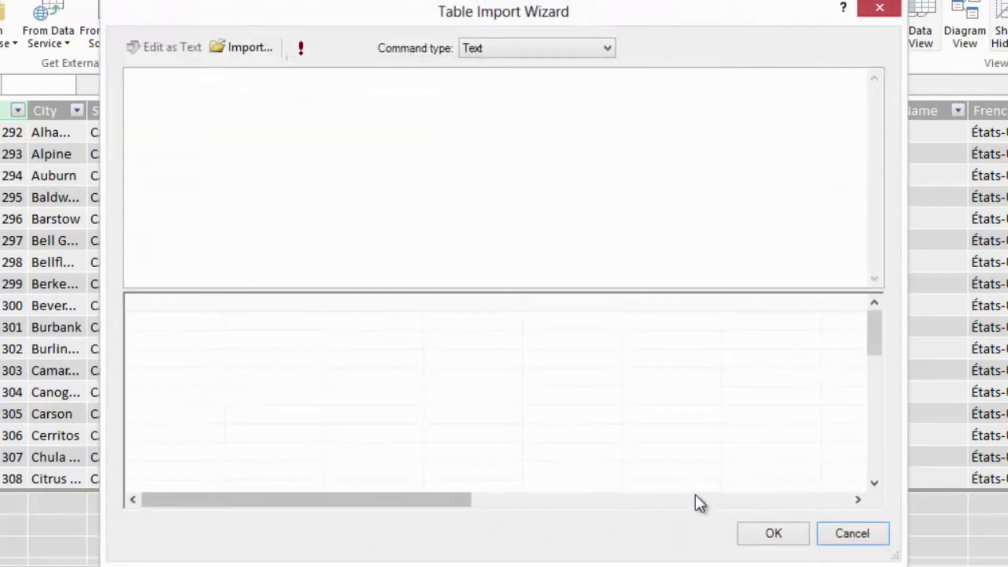
- Write the query SELECT * FROM DimGeography and run it to preview the data
{"action": "left_click", "coordinate": [415, 100]}
{"action": "type", "text": "SELECT * FROM DimGeography"}
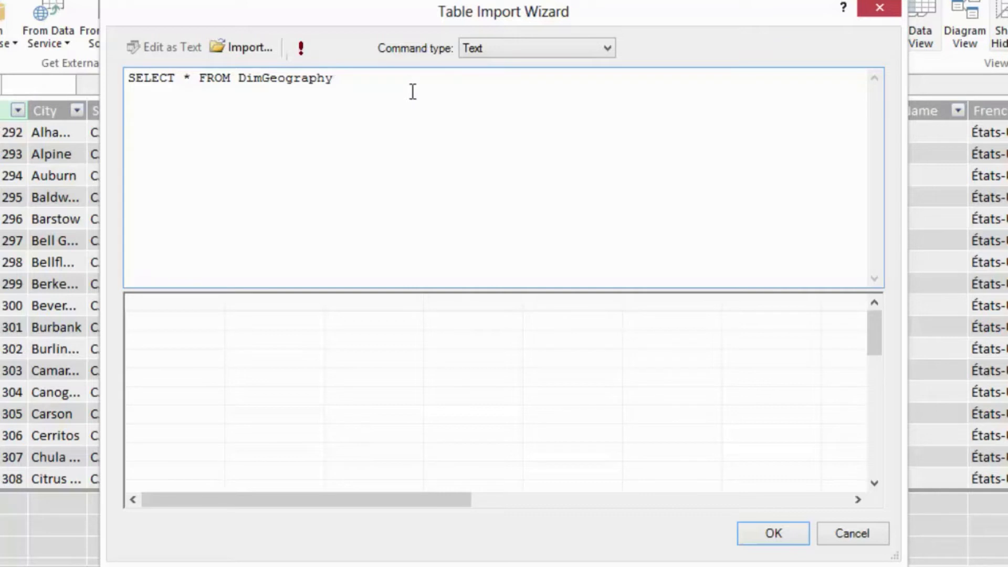
{"action": "left_click", "coordinate": [292, 49]}
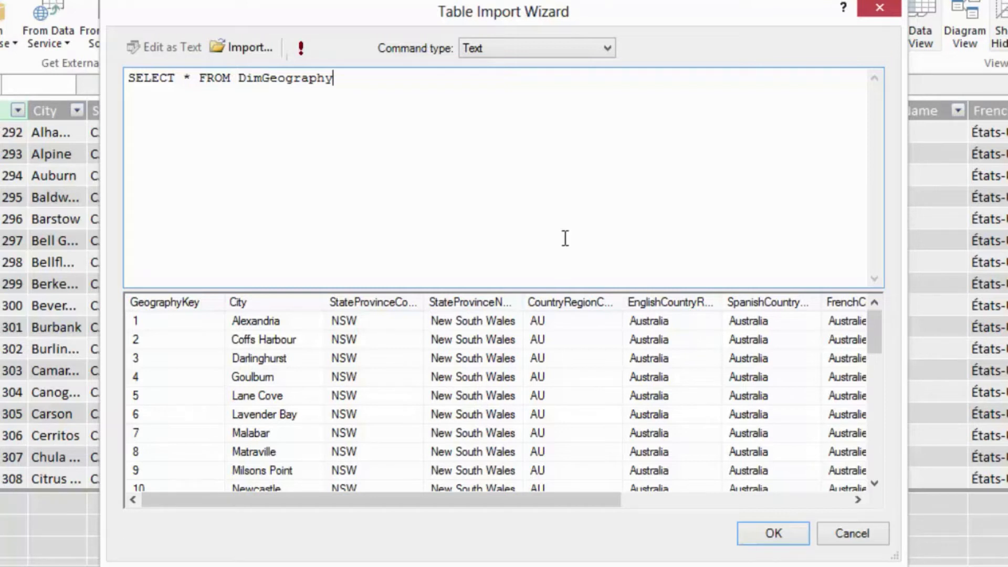
- Discard the DimGeography query and exit the import wizard without importing
{"action": "left_click", "coordinate": [827, 527]}
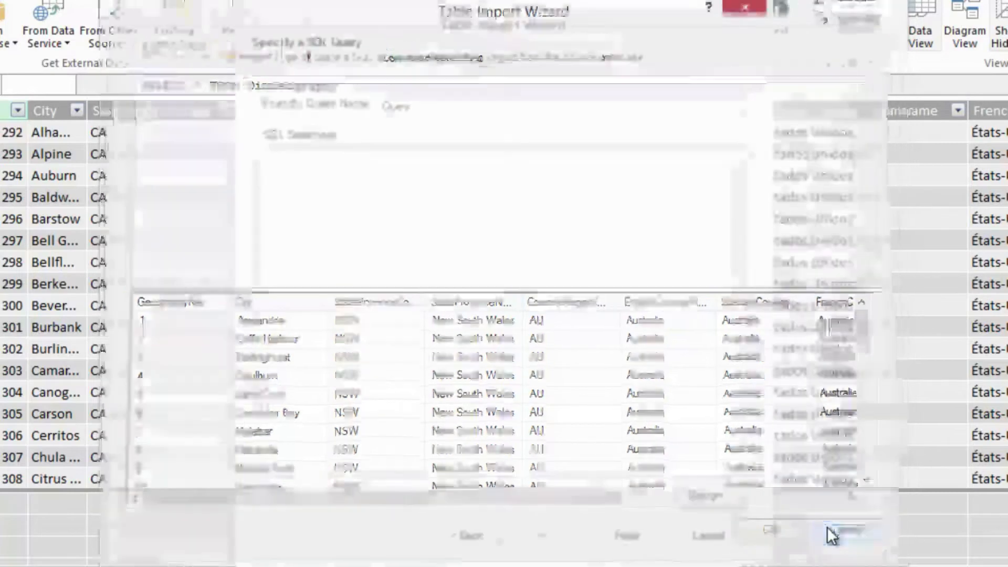
{"action": "left_click", "coordinate": [728, 528]}
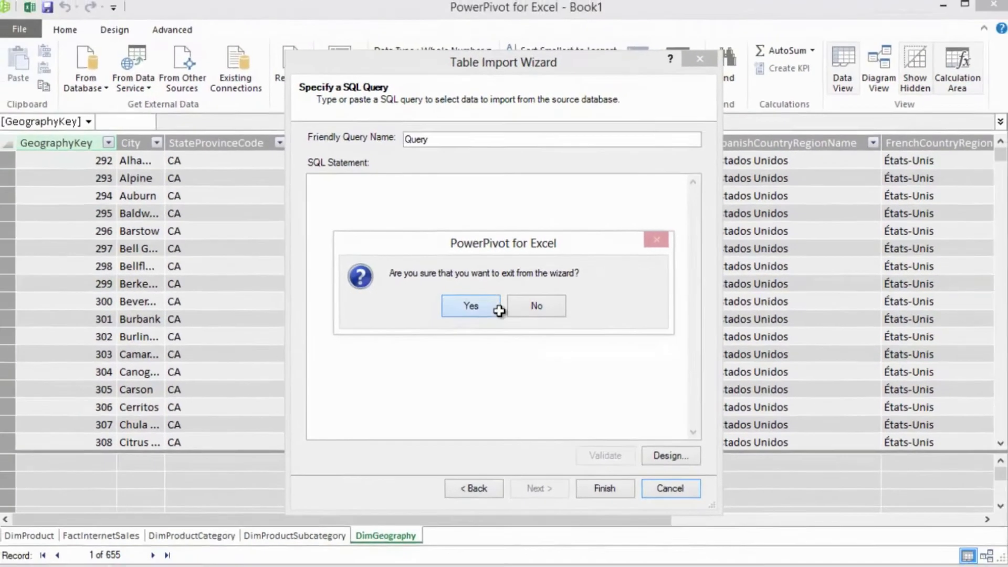
{"action": "left_click", "coordinate": [463, 311]}
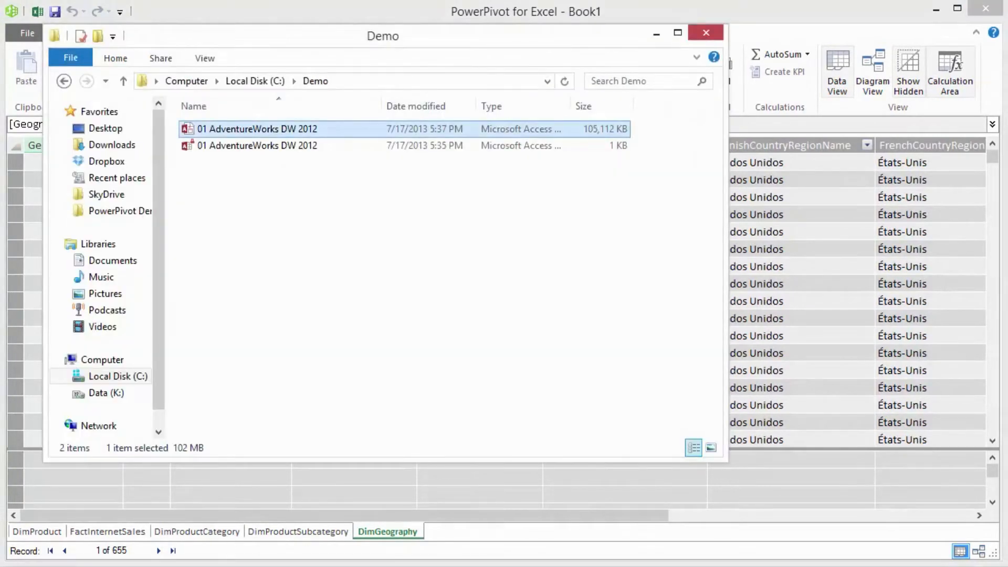
- Open the 01 AdventureWorks DW 2012 database from the Demo folder in Access and start a new query in design view
{"action": "double_click", "coordinate": [315, 130]}
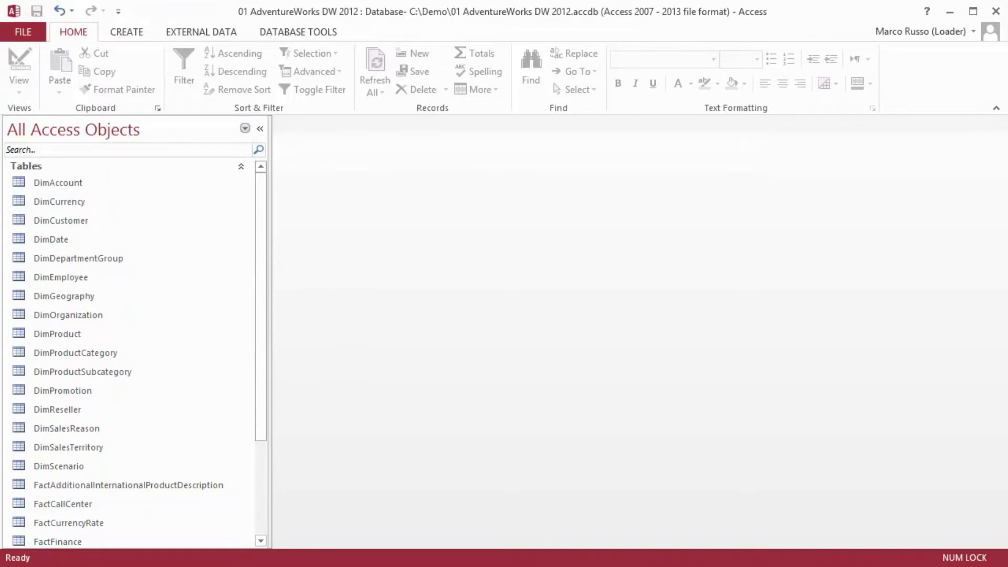
{"action": "left_click", "coordinate": [127, 33]}
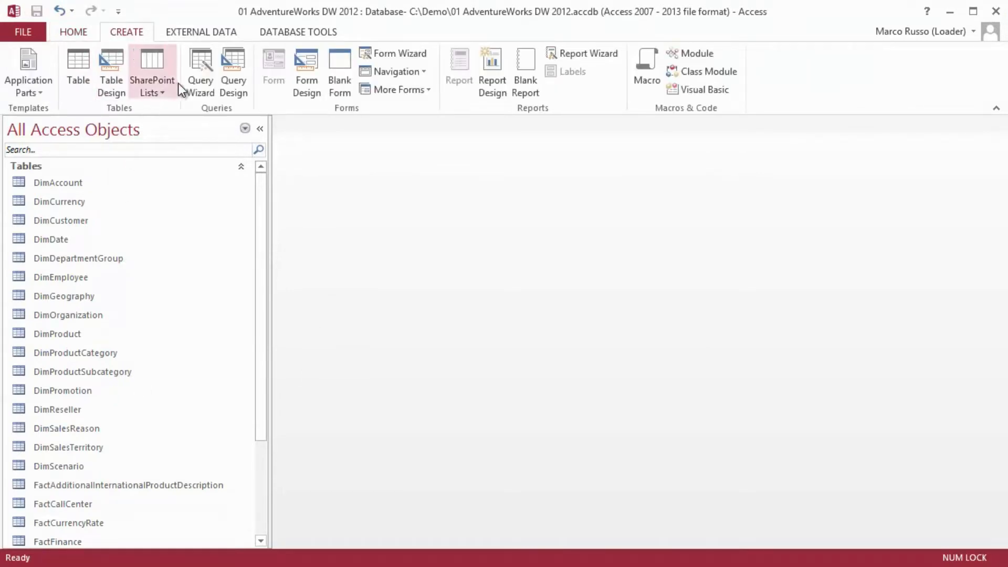
{"action": "left_click", "coordinate": [234, 79]}
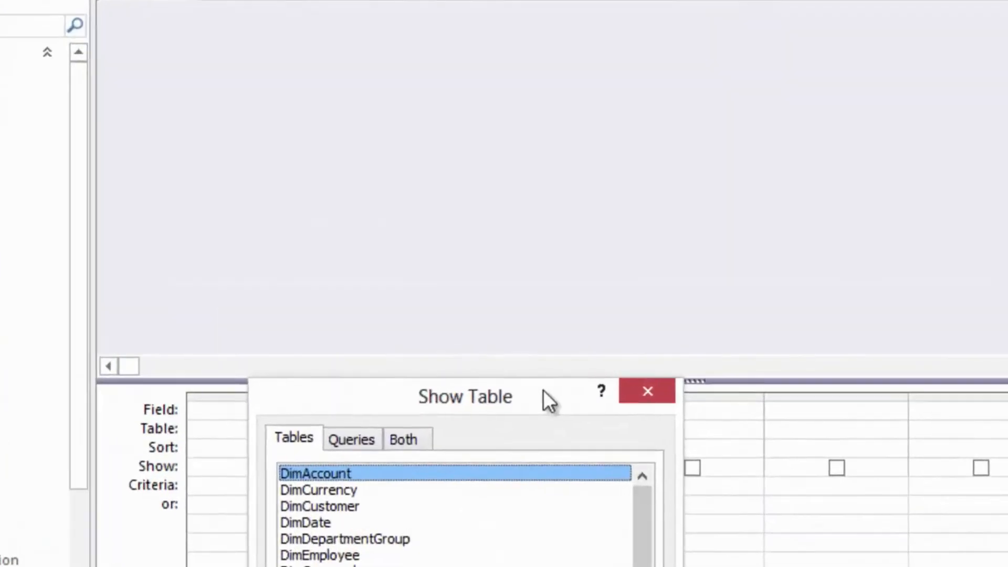
- Add the DimProduct, DimProductCategory and DimProductSubcategory tables to the query and arrange them with DimProductSubcategory between the other two
{"action": "left_click_drag", "start_coordinate": [550, 381], "coordinate": [607, 199]}
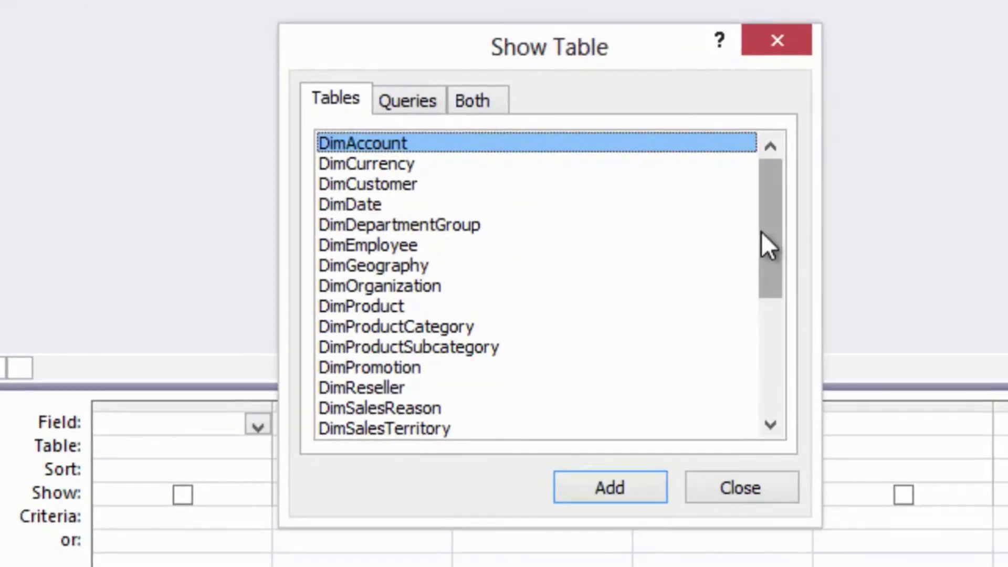
{"action": "left_click", "coordinate": [451, 310]}
{"action": "left_click", "coordinate": [452, 347], "text": "shift"}
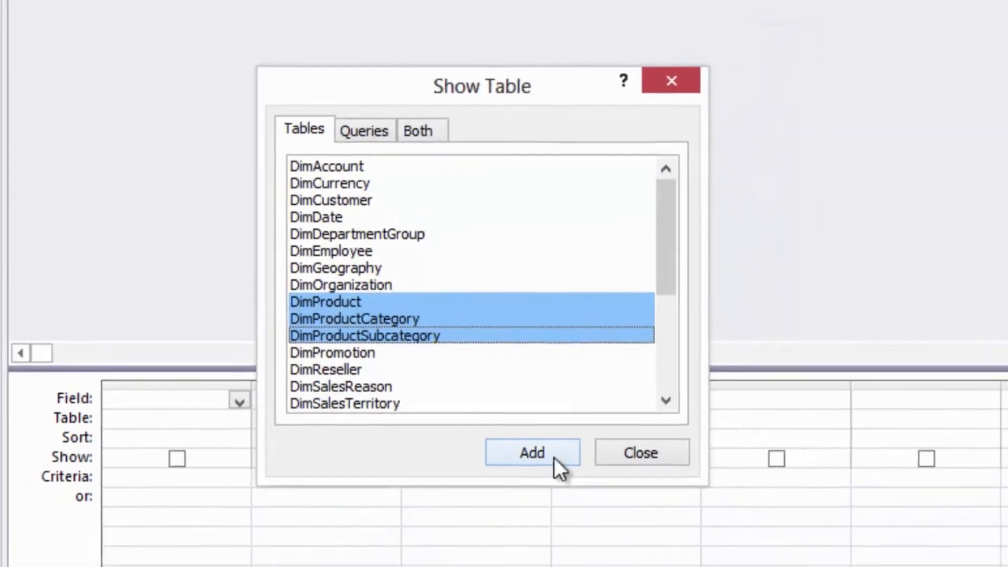
{"action": "left_click", "coordinate": [635, 491]}
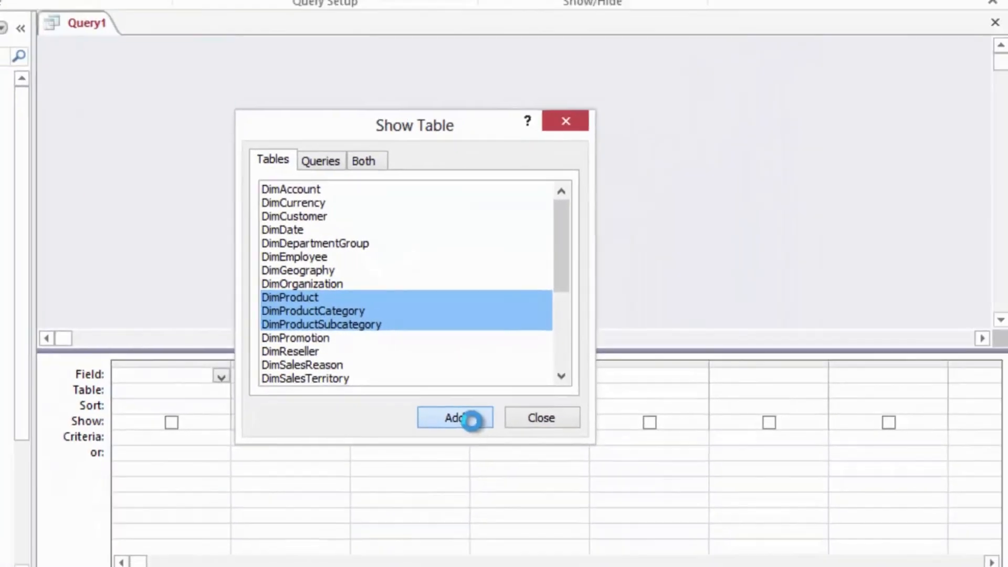
{"action": "left_click", "coordinate": [576, 418]}
{"action": "left_click_drag", "start_coordinate": [370, 55], "coordinate": [808, 71]}
{"action": "left_click_drag", "start_coordinate": [536, 54], "coordinate": [475, 56]}
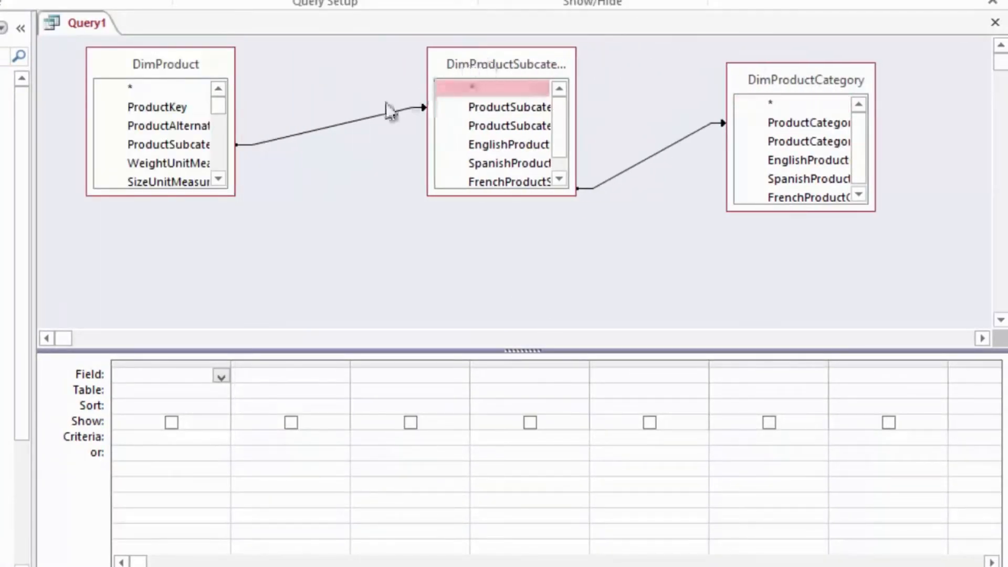
- Review the join properties between DimProduct and DimProductSubcategory and between DimProductSubcategory and DimProductCategory
{"action": "right_click", "coordinate": [351, 121]}
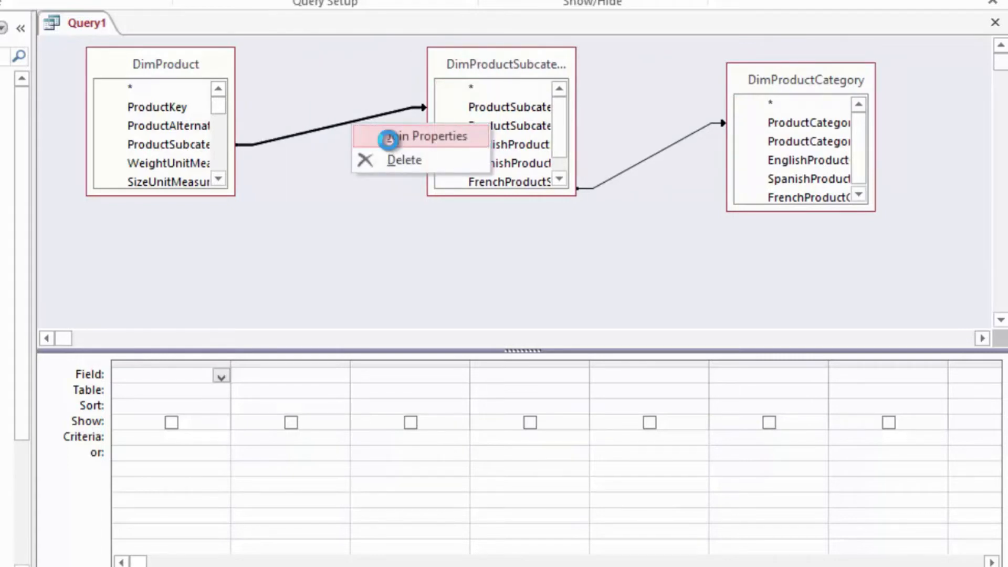
{"action": "left_click", "coordinate": [414, 136]}
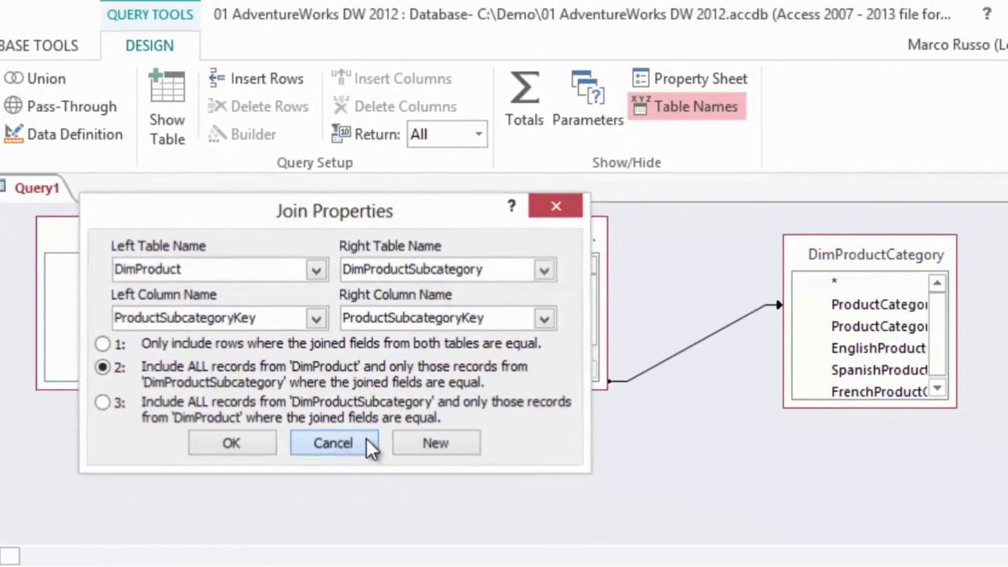
{"action": "left_click", "coordinate": [420, 453]}
{"action": "right_click", "coordinate": [652, 363]}
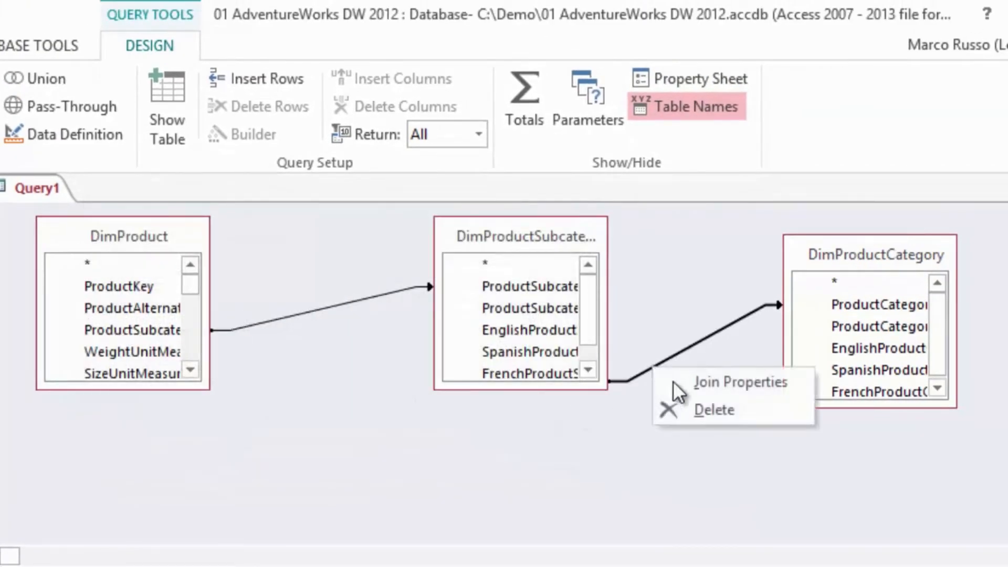
{"action": "left_click", "coordinate": [699, 386]}
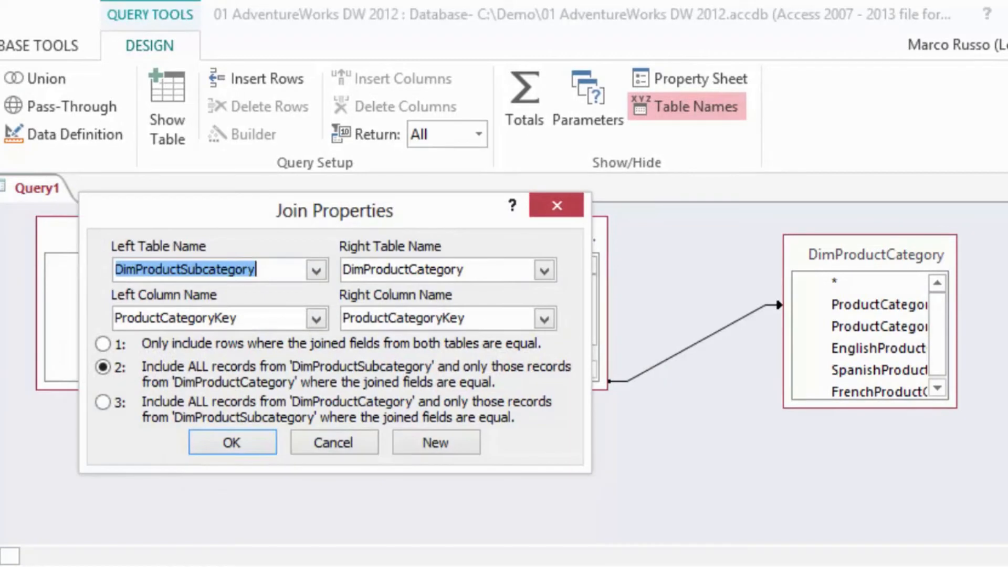
{"action": "left_click", "coordinate": [313, 437]}
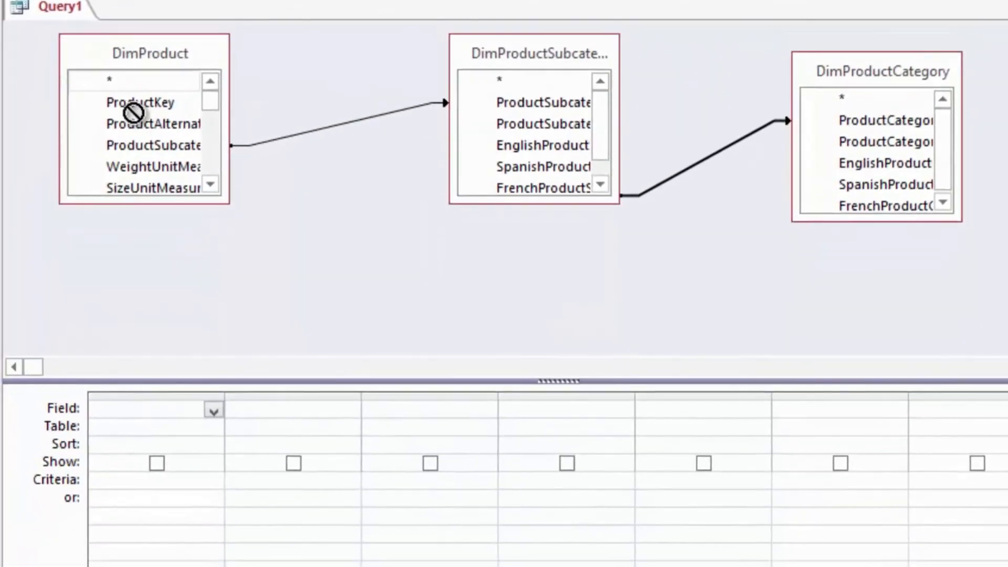
- Add all fields of DimProduct, DimProductSubcategory and DimProductCategory to the query, run it and look through the resulting columns
{"action": "left_click_drag", "start_coordinate": [134, 112], "coordinate": [158, 410]}
{"action": "double_click", "coordinate": [519, 87]}
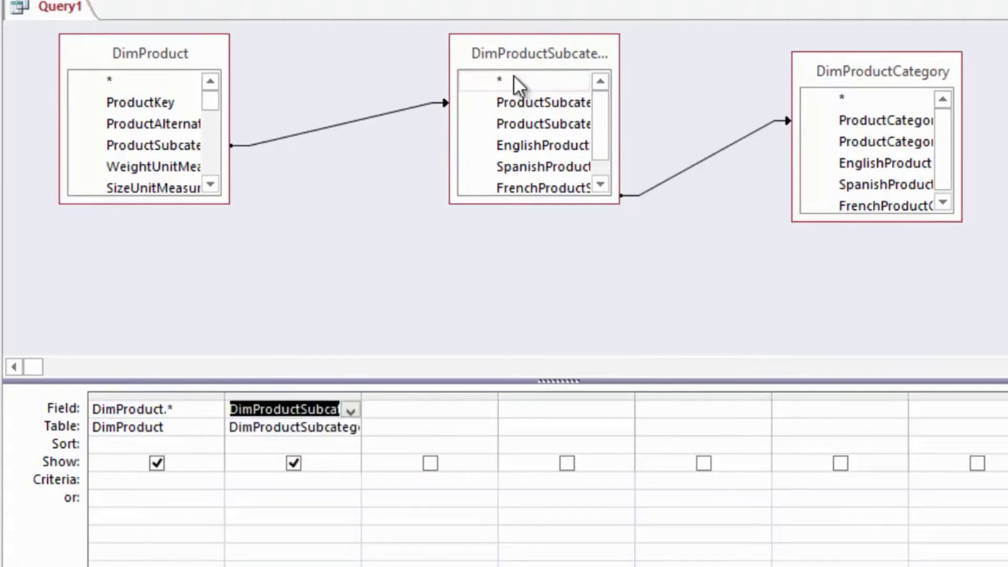
{"action": "double_click", "coordinate": [889, 105]}
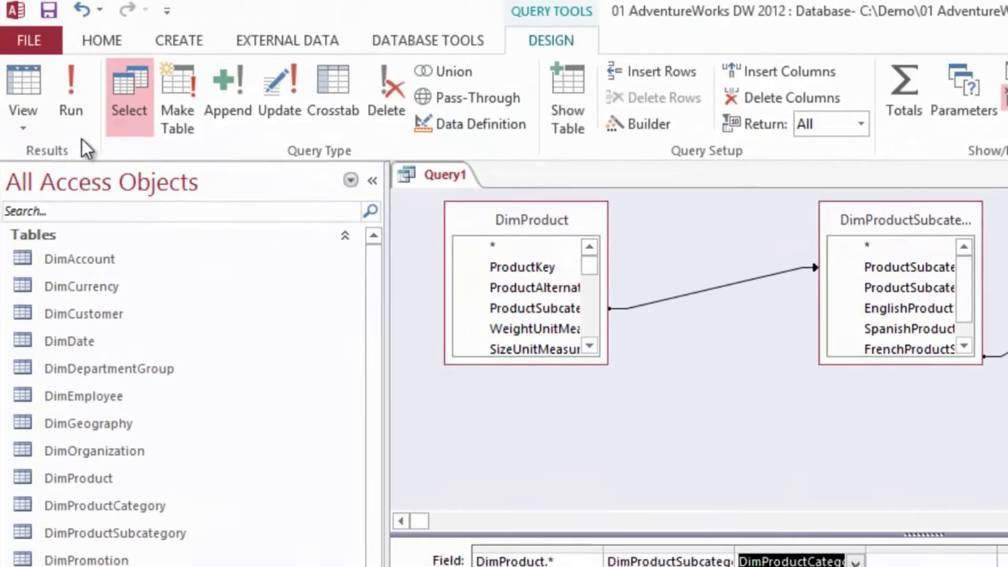
{"action": "left_click", "coordinate": [83, 102]}
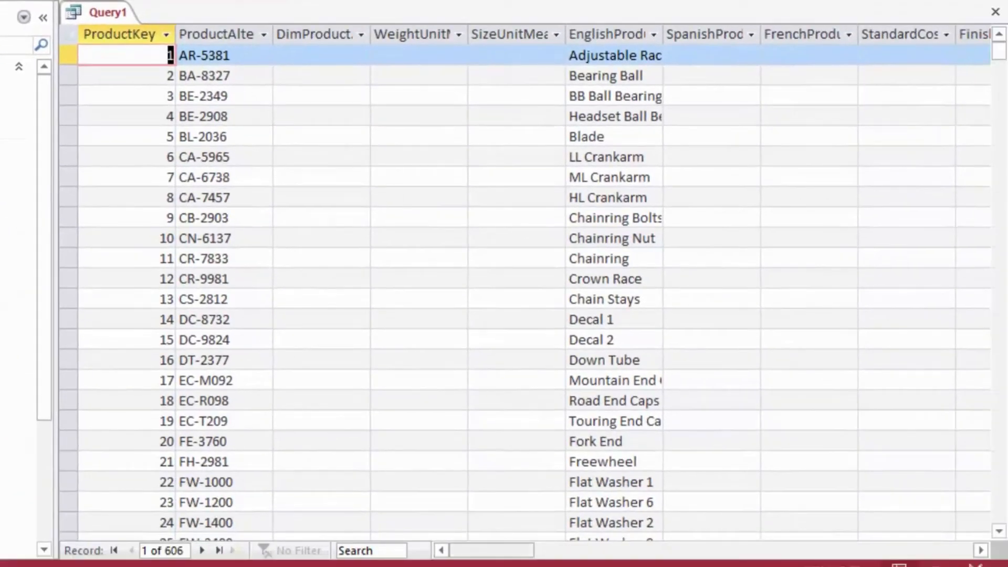
{"action": "left_click_drag", "start_coordinate": [490, 554], "coordinate": [805, 560]}
{"action": "mouse_move", "coordinate": [1003, 41]}
{"action": "left_mouse_down"}
{"action": "mouse_move", "coordinate": [1003, 308]}
{"action": "mouse_move", "coordinate": [1002, 47]}
{"action": "left_mouse_up"}
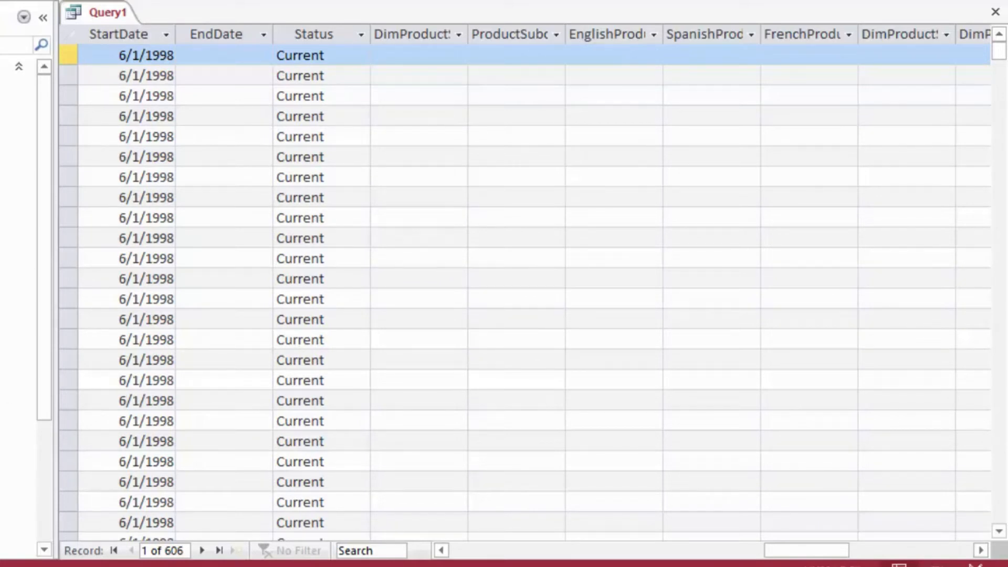
- Save the query under the name Products
{"action": "right_click", "coordinate": [106, 13]}
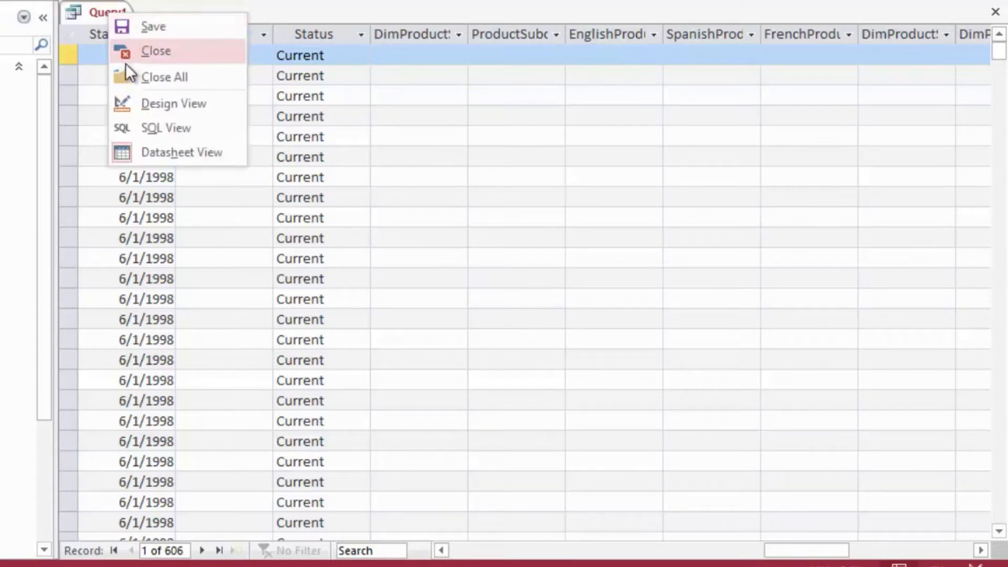
{"action": "left_click", "coordinate": [152, 27]}
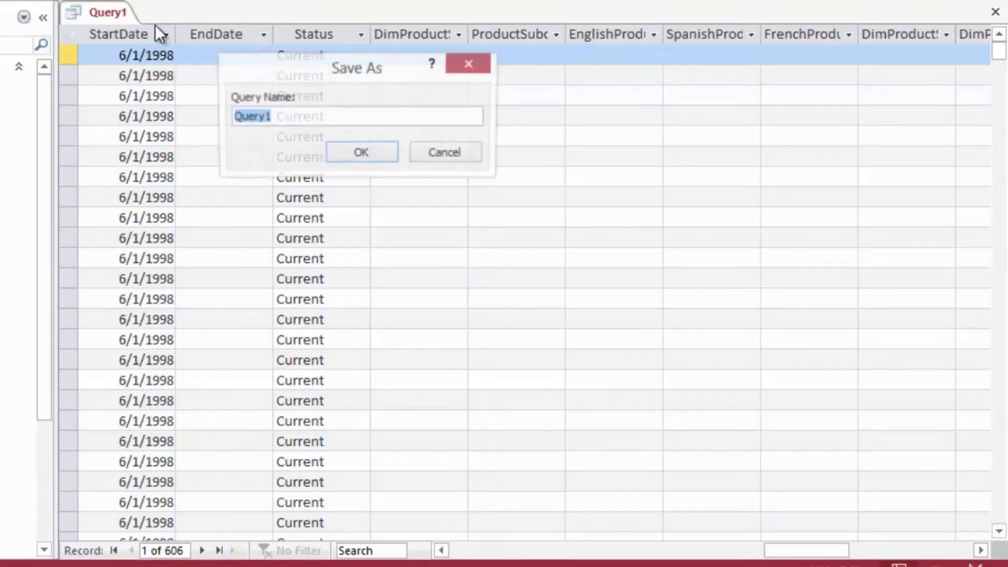
{"action": "type", "text": "Products"}
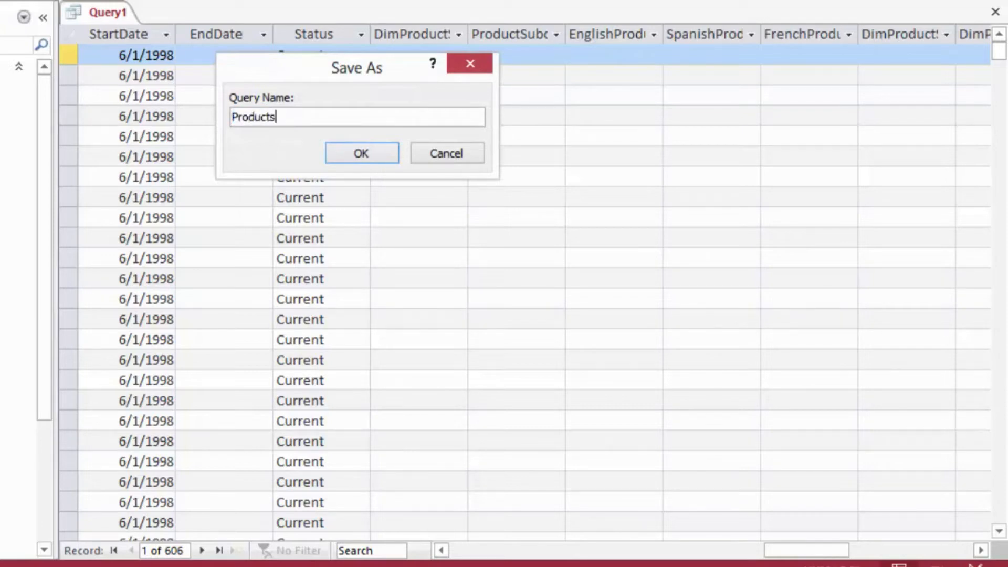
{"action": "key", "text": "Return"}
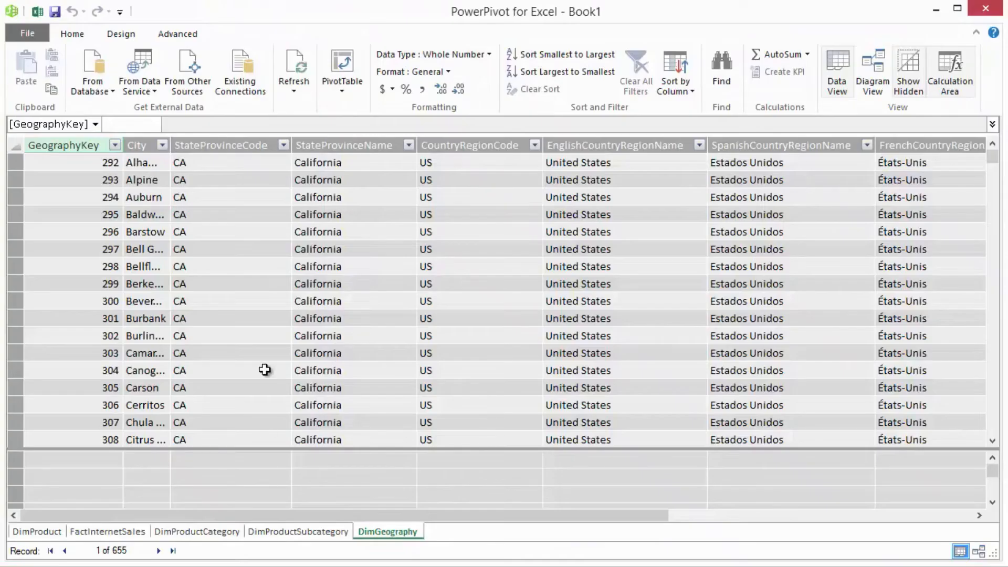
- Switch to PowerPivot and import the Products query through the existing Access connection, choosing it from the list of tables and views
{"action": "left_click", "coordinate": [240, 71]}
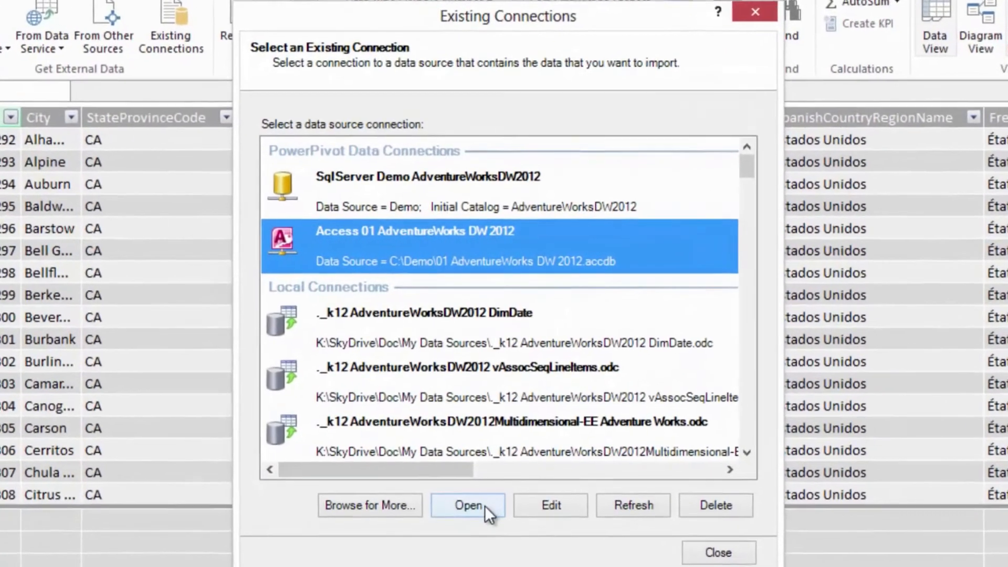
{"action": "left_click", "coordinate": [475, 475]}
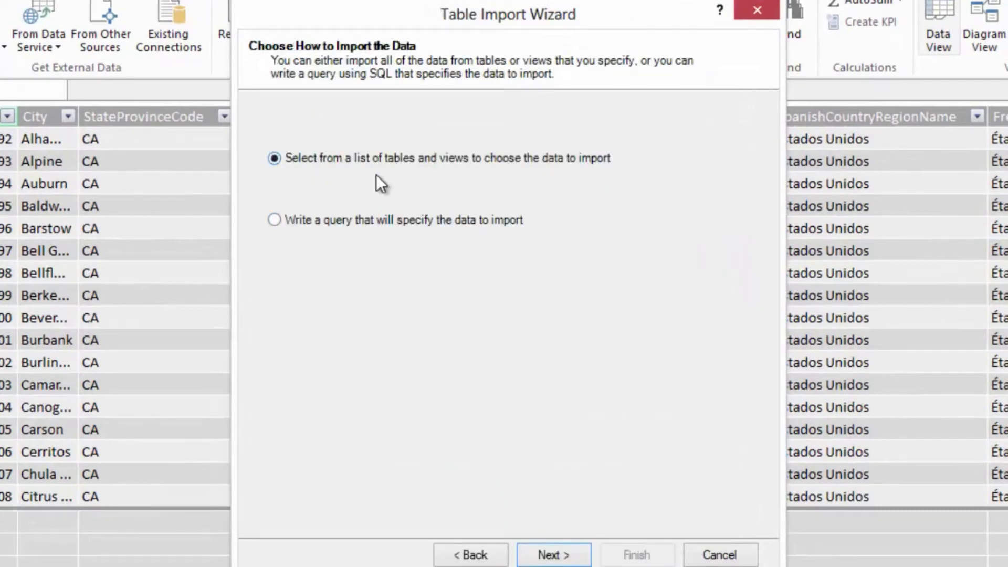
{"action": "left_click", "coordinate": [551, 554]}
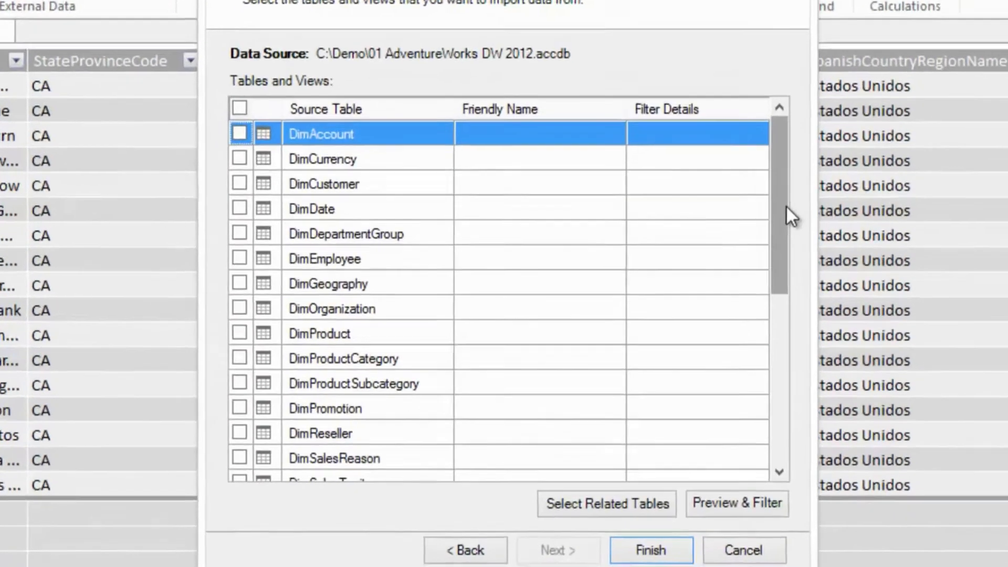
{"action": "left_click_drag", "start_coordinate": [787, 206], "coordinate": [780, 411]}
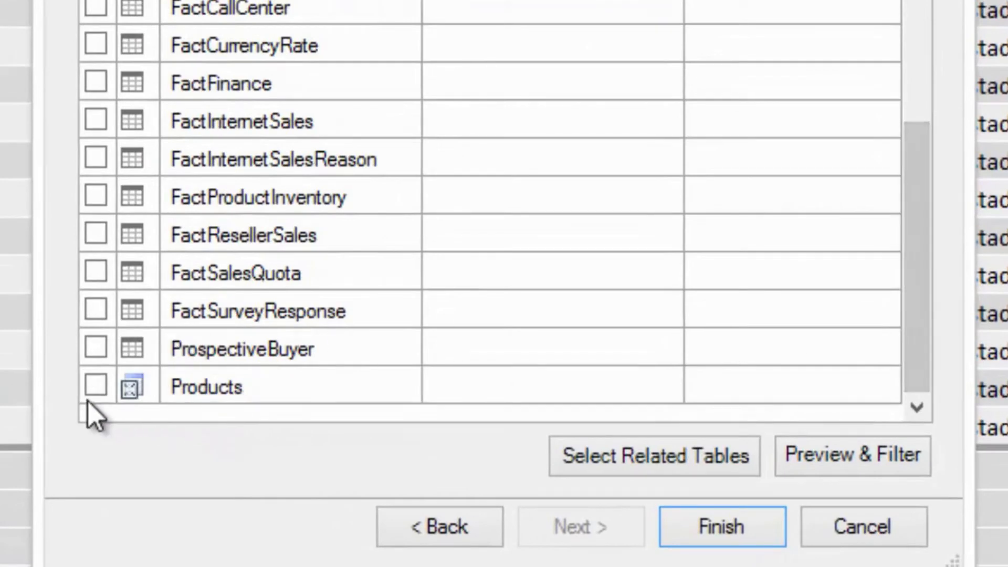
{"action": "left_click", "coordinate": [95, 386]}
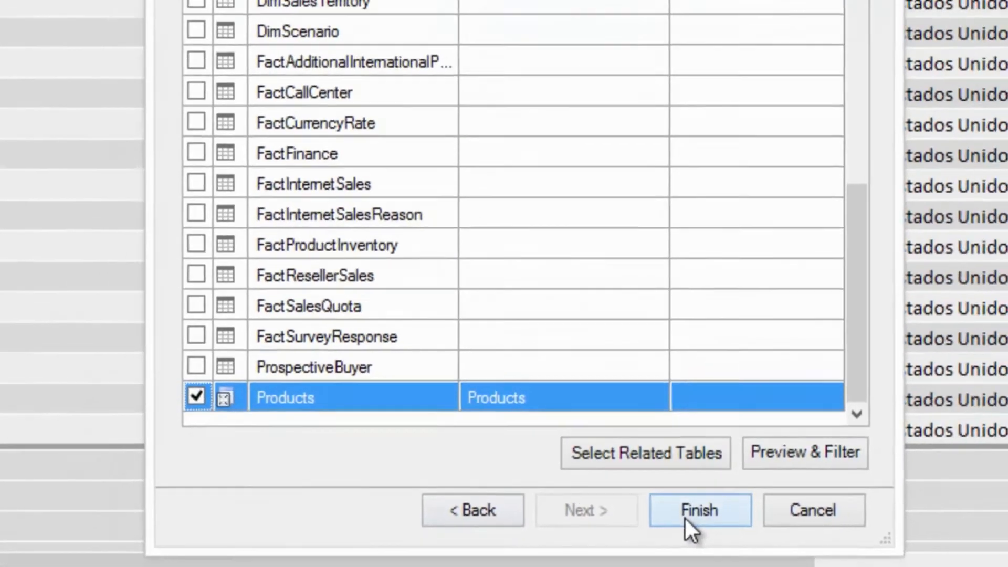
{"action": "left_click", "coordinate": [698, 538]}
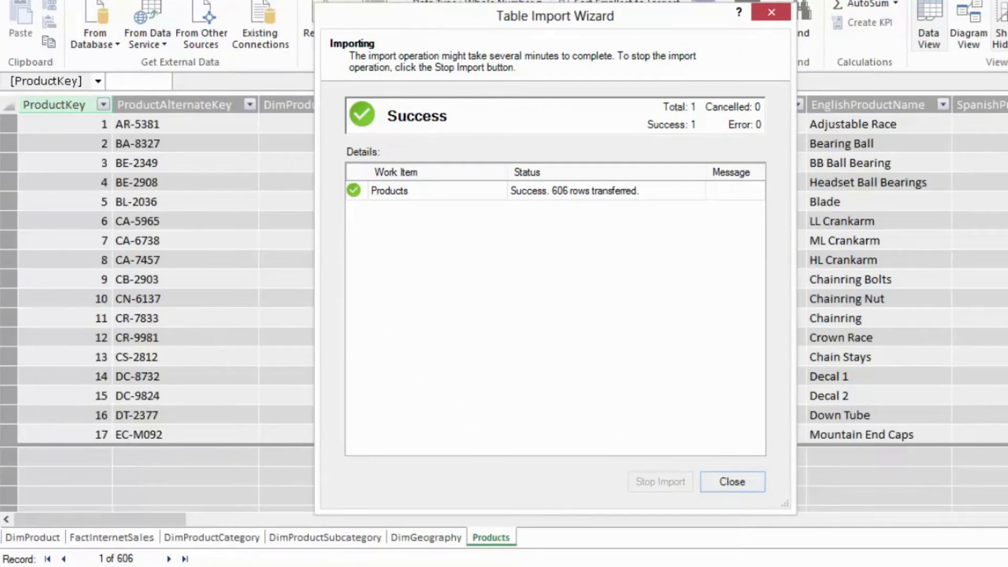
{"action": "key", "text": "Return"}
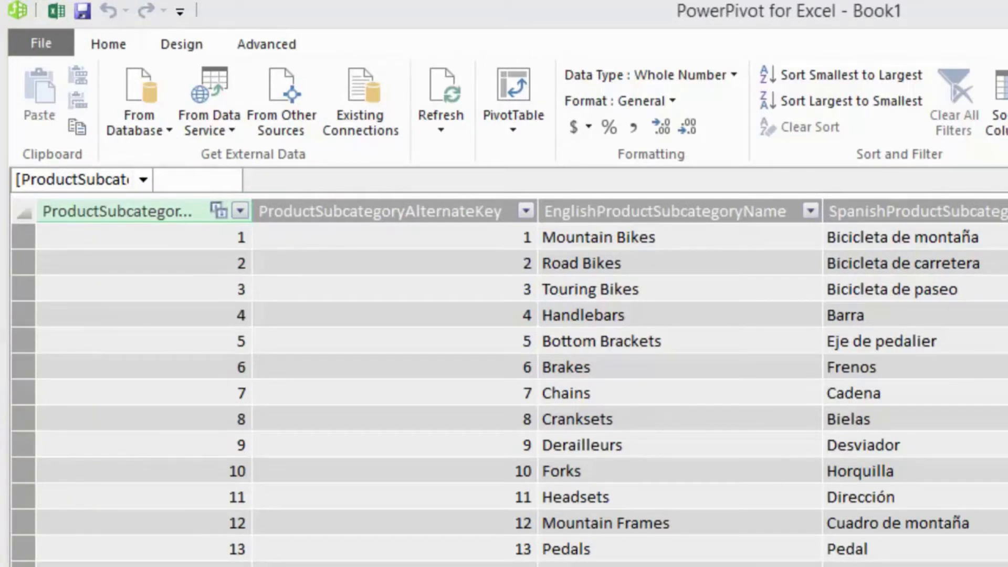
- Start an Analysis Services import from server .\k12 with Windows Authentication, using the AdventureWorksDW2012Multidimensional-EE database
{"action": "left_click", "coordinate": [163, 128]}
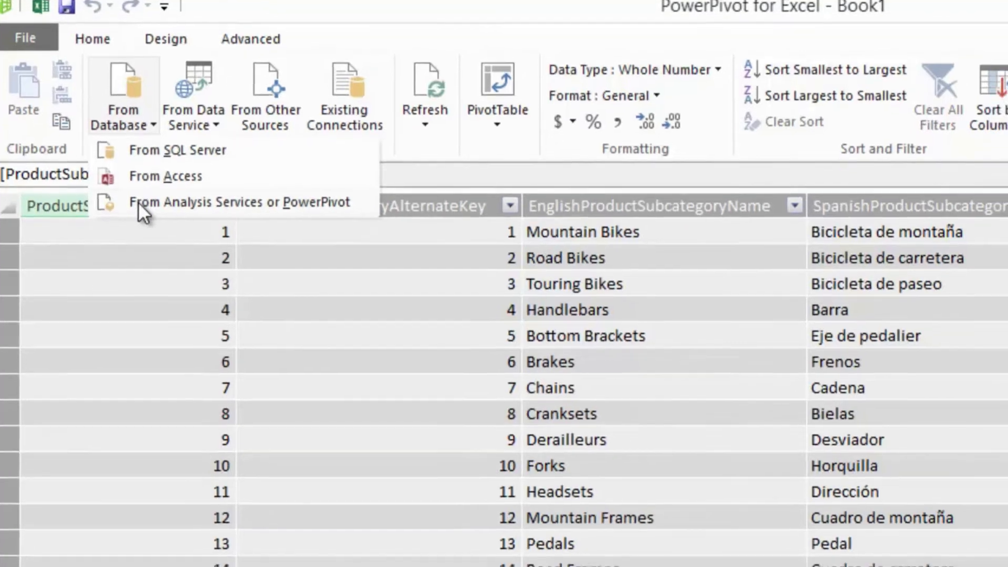
{"action": "left_click", "coordinate": [152, 207]}
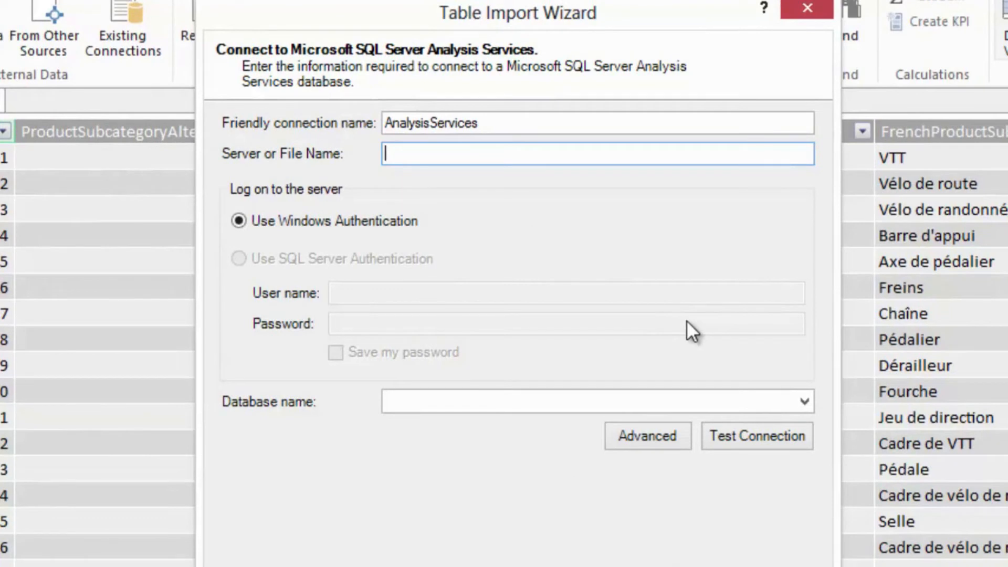
{"action": "type", "text": "."}
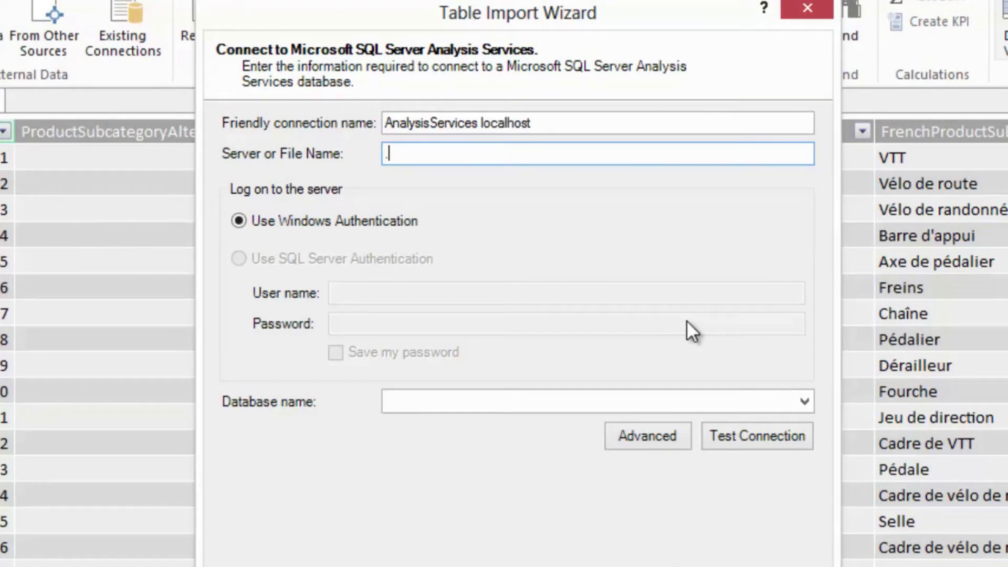
{"action": "type", "text": "\\k12"}
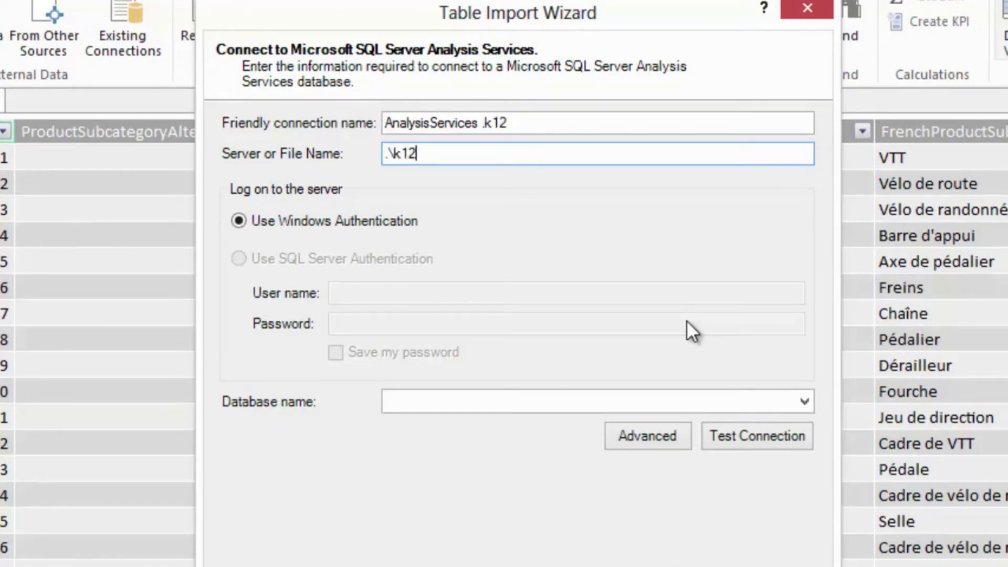
{"action": "left_click", "coordinate": [803, 401]}
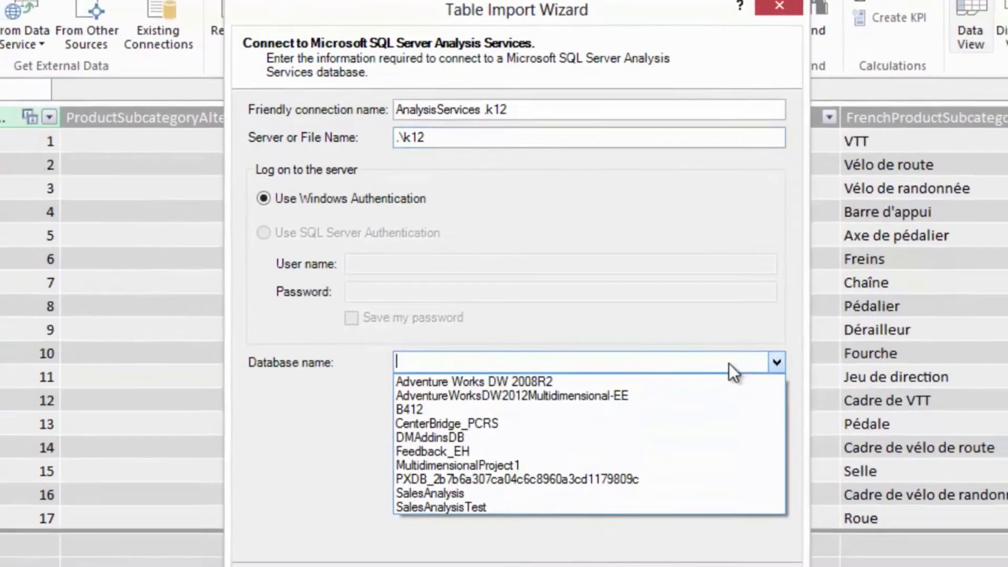
{"action": "left_click", "coordinate": [619, 444]}
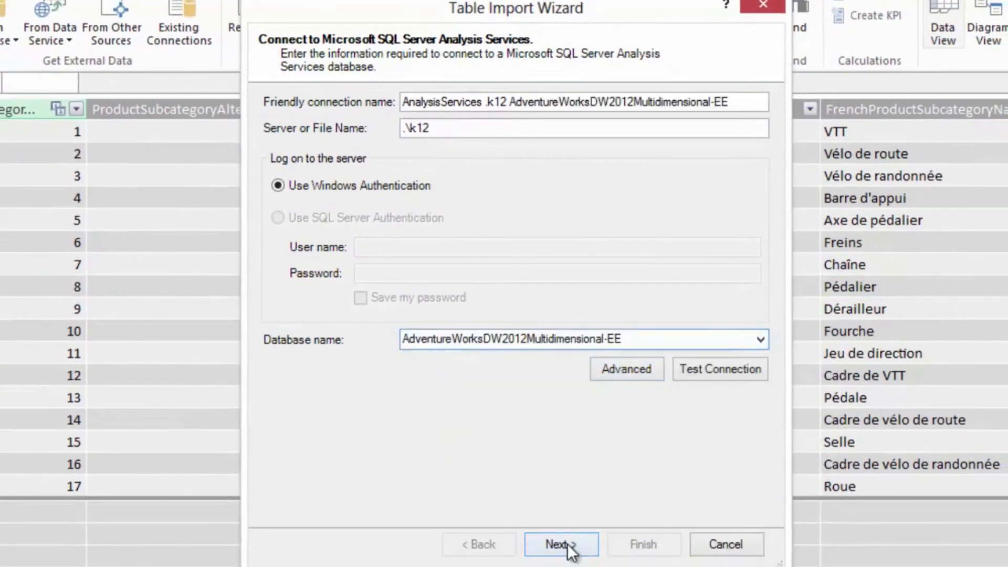
{"action": "left_click", "coordinate": [567, 544]}
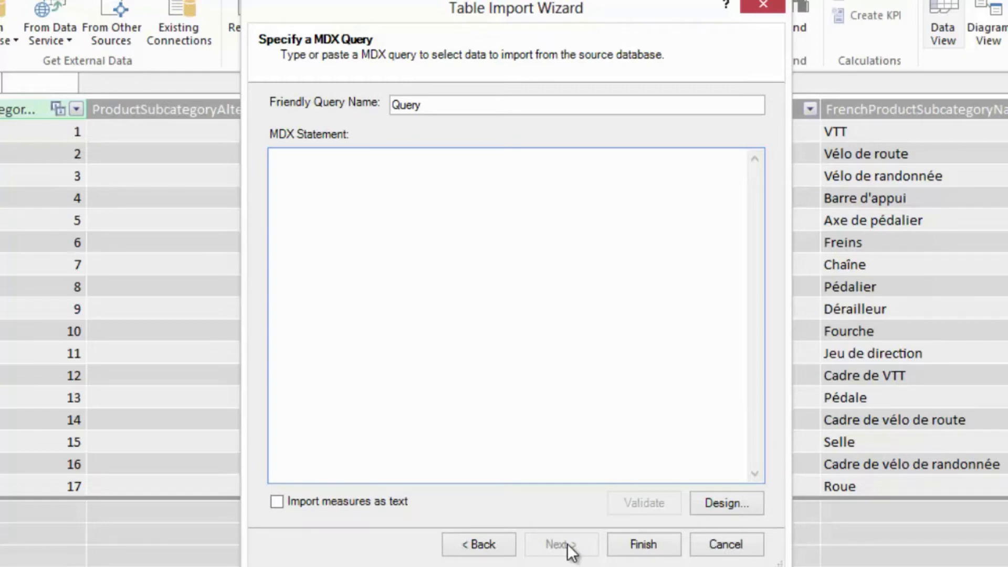
- Open the MDX query designer and add Product from the Product dimension to the query
{"action": "left_click", "coordinate": [730, 509]}
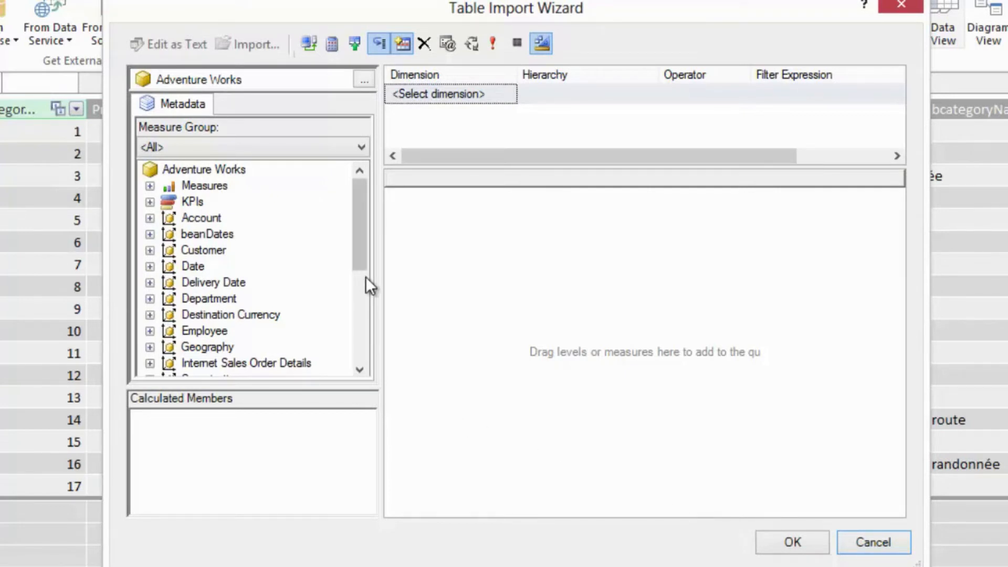
{"action": "left_click_drag", "start_coordinate": [361, 257], "coordinate": [363, 295]}
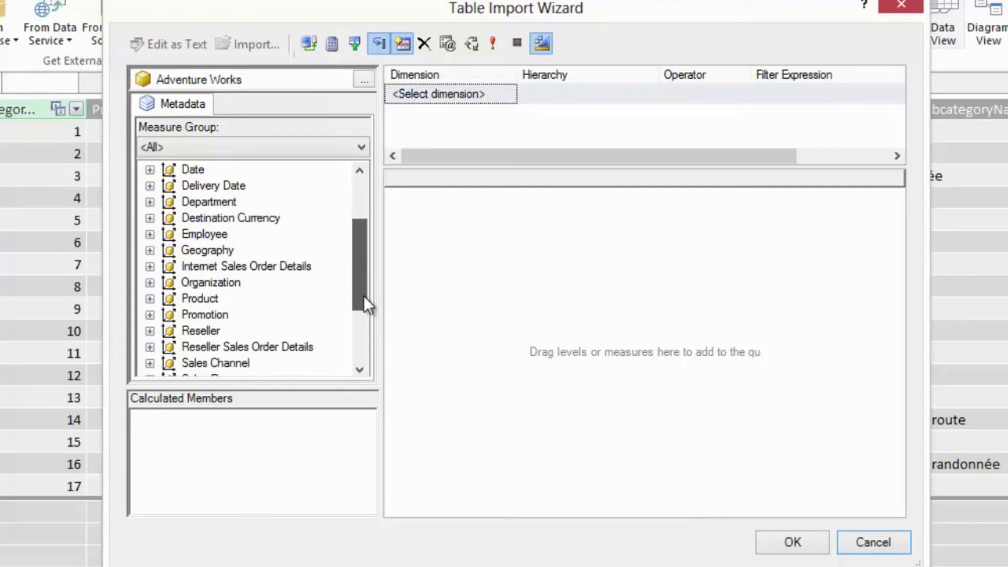
{"action": "left_click", "coordinate": [153, 300]}
{"action": "left_click_drag", "start_coordinate": [216, 282], "coordinate": [472, 286]}
- Add Date.Calendar Year from the Date dimension's Calendar folder to the query
{"action": "left_click_drag", "start_coordinate": [364, 283], "coordinate": [365, 204]}
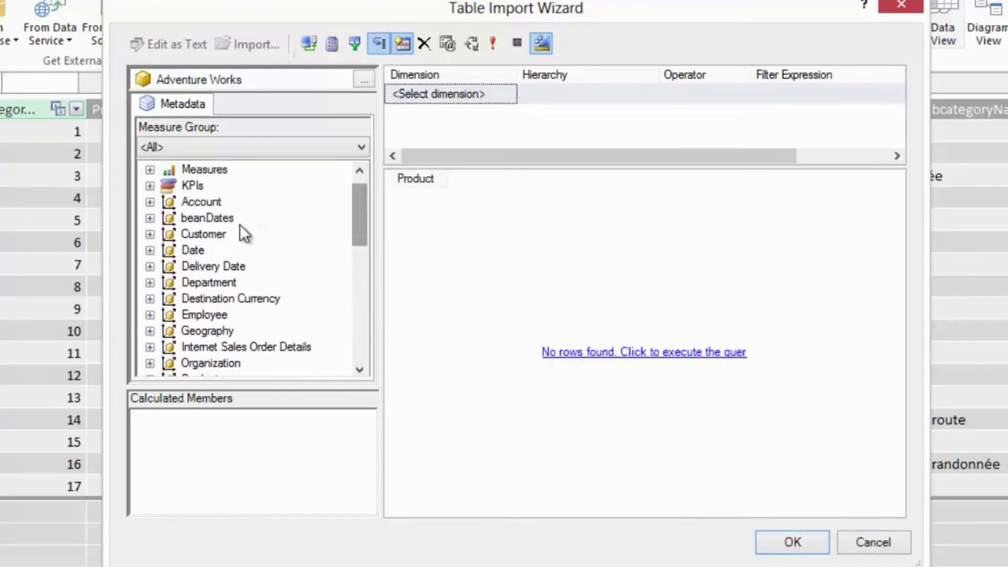
{"action": "left_click", "coordinate": [150, 250]}
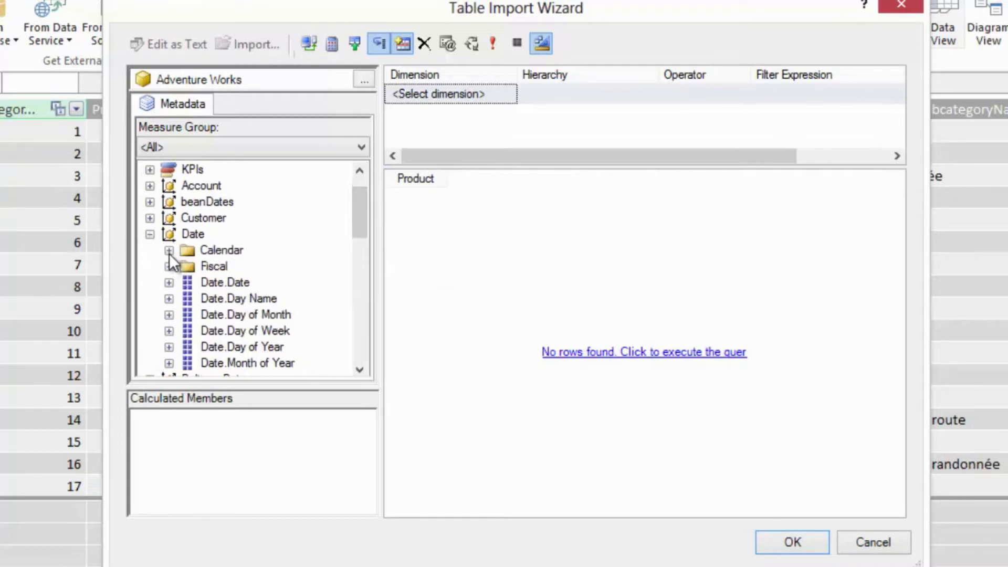
{"action": "left_click", "coordinate": [168, 250]}
{"action": "left_click", "coordinate": [261, 299]}
{"action": "left_click_drag", "start_coordinate": [312, 314], "coordinate": [483, 309]}
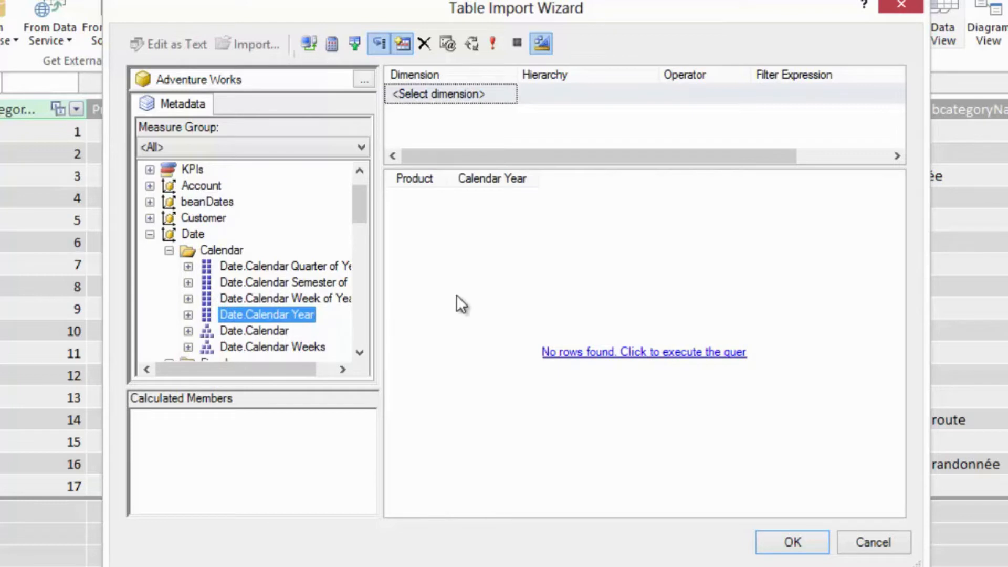
- Add the Sales Amount measure from the Sales Summary folder to the query and accept the designed MDX query
{"action": "left_click_drag", "start_coordinate": [357, 222], "coordinate": [358, 201]}
{"action": "left_click", "coordinate": [150, 185]}
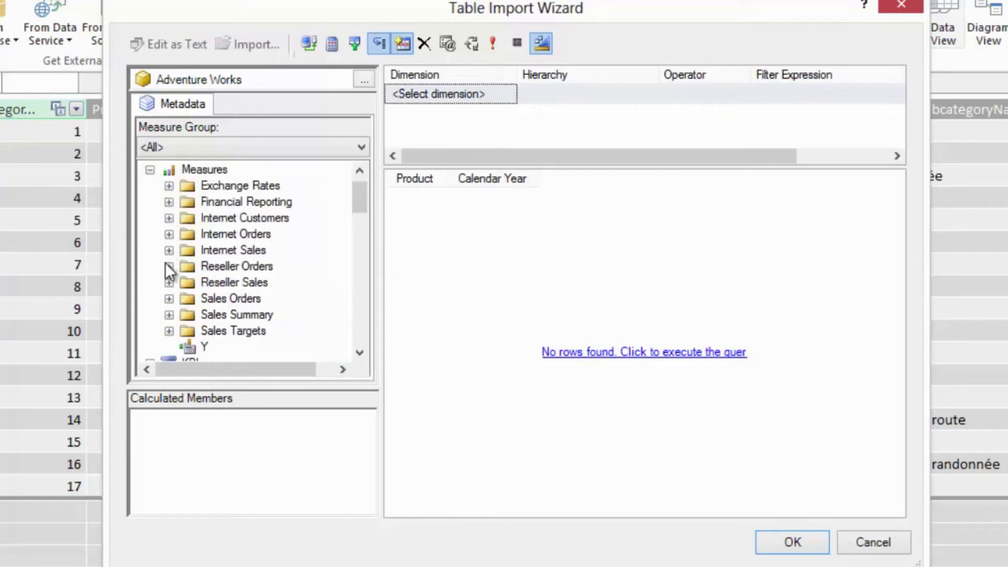
{"action": "left_click", "coordinate": [169, 315]}
{"action": "left_click_drag", "start_coordinate": [244, 301], "coordinate": [643, 299]}
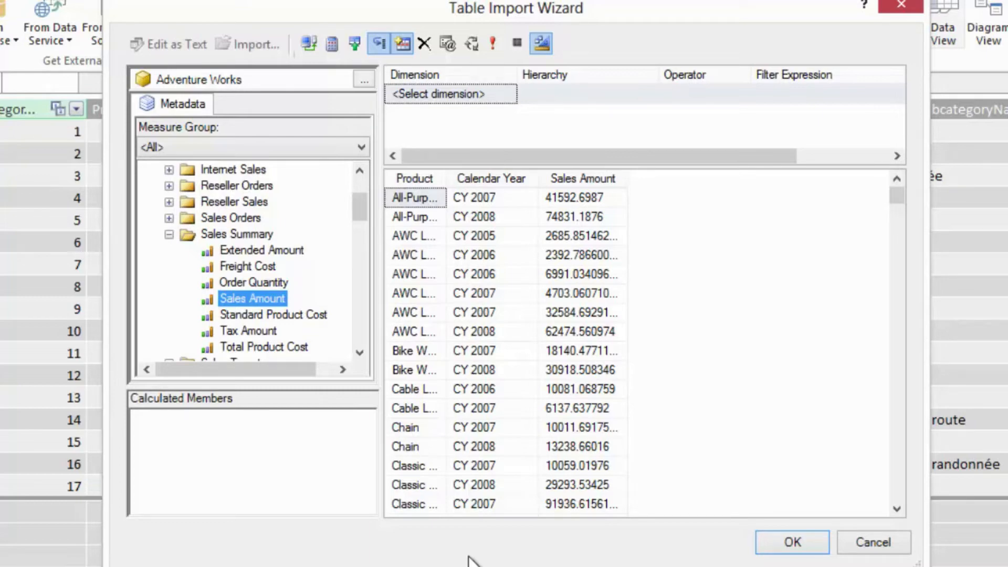
{"action": "left_click", "coordinate": [792, 542]}
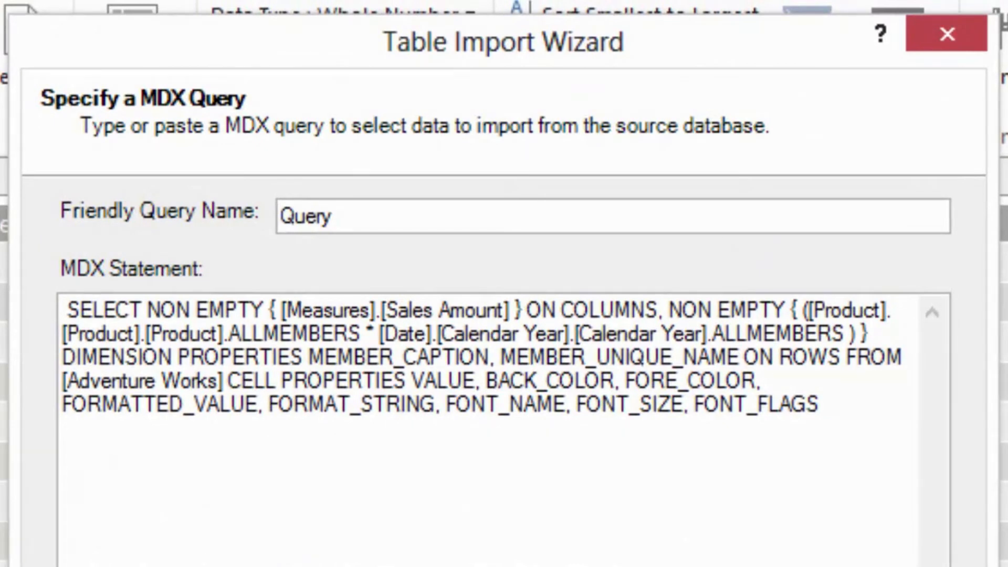
- Name the MDX query SalesCube, run the import and close the wizard
{"action": "left_click_drag", "start_coordinate": [432, 225], "coordinate": [209, 220]}
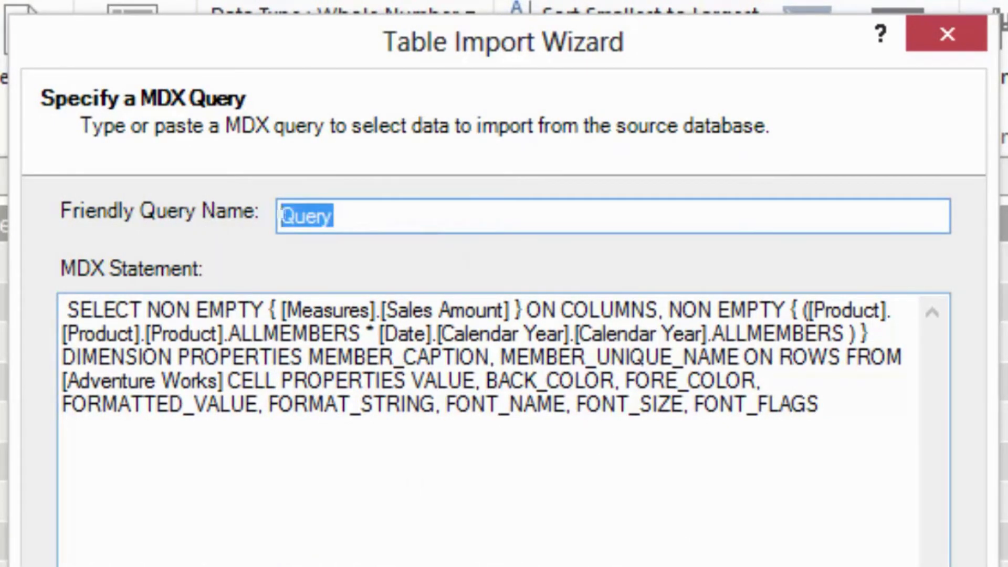
{"action": "type", "text": "Sale"}
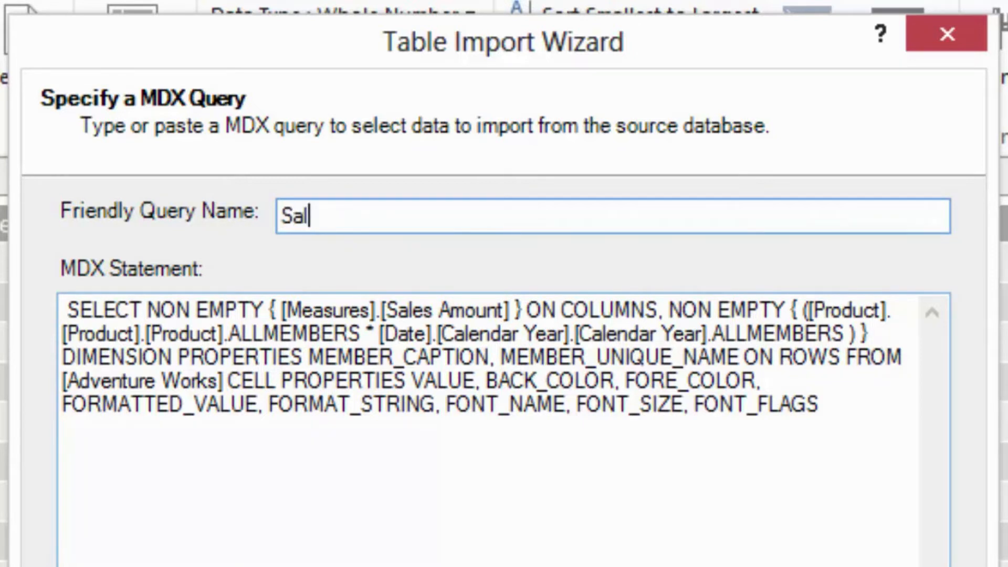
{"action": "type", "text": "sCube"}
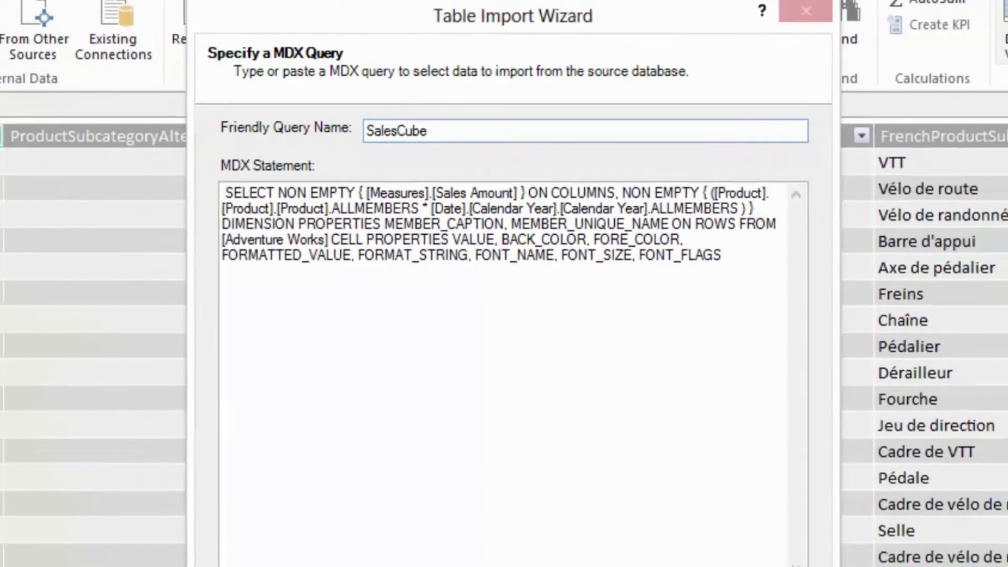
{"action": "left_click", "coordinate": [626, 538]}
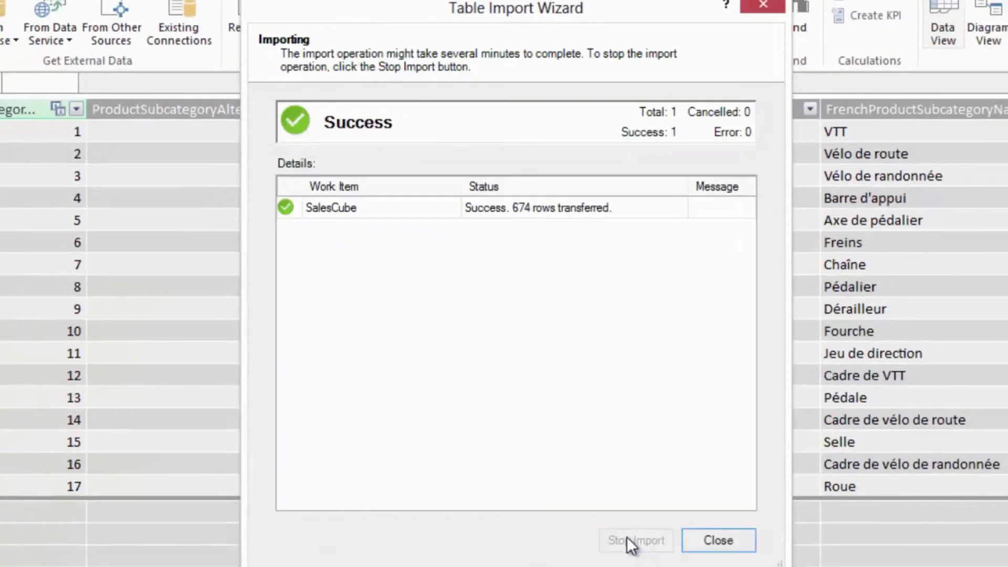
{"action": "left_click", "coordinate": [701, 546]}
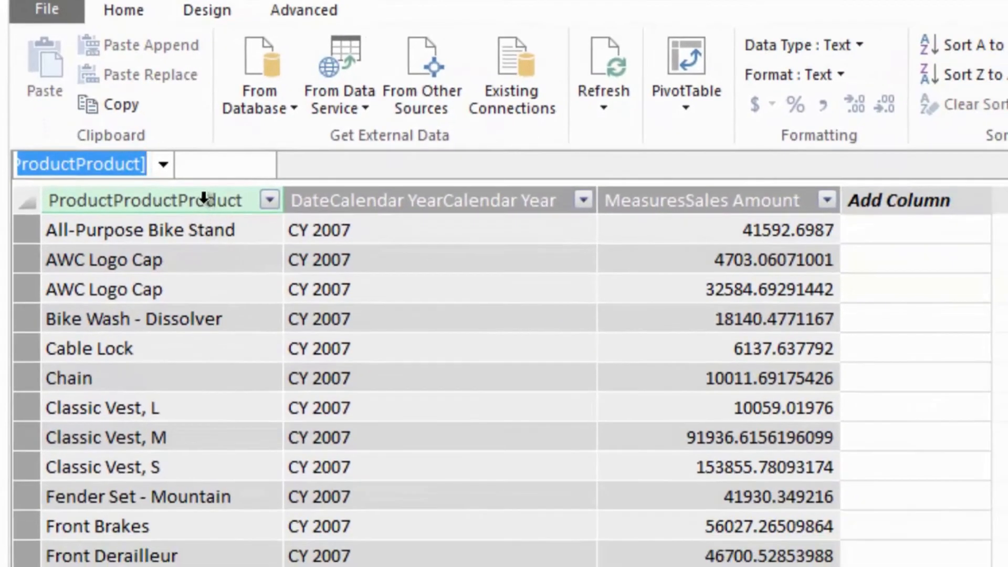
- Rename the ProductProductProduct column of the SalesCube table as ProductName
{"action": "right_click", "coordinate": [204, 198]}
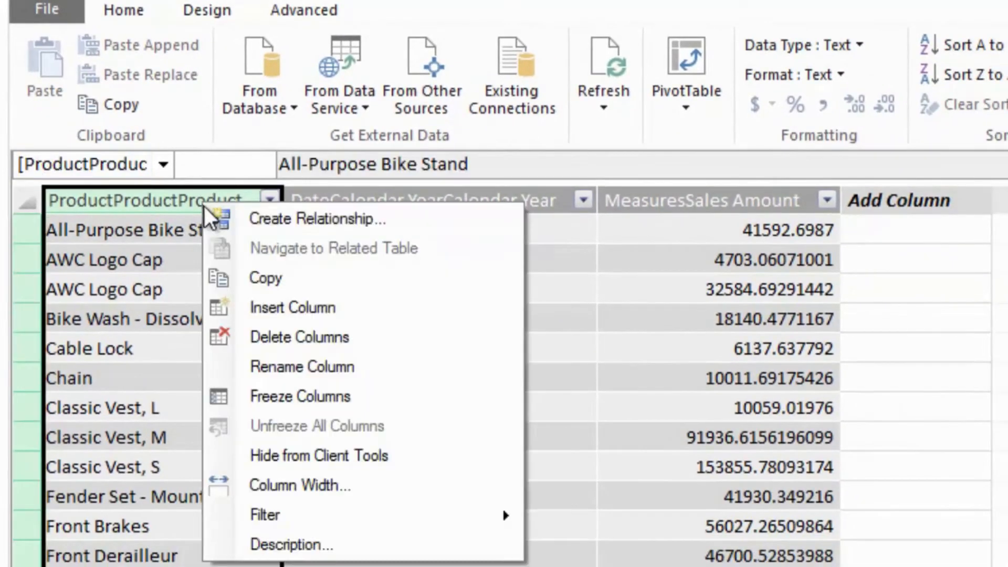
{"action": "left_click", "coordinate": [287, 360]}
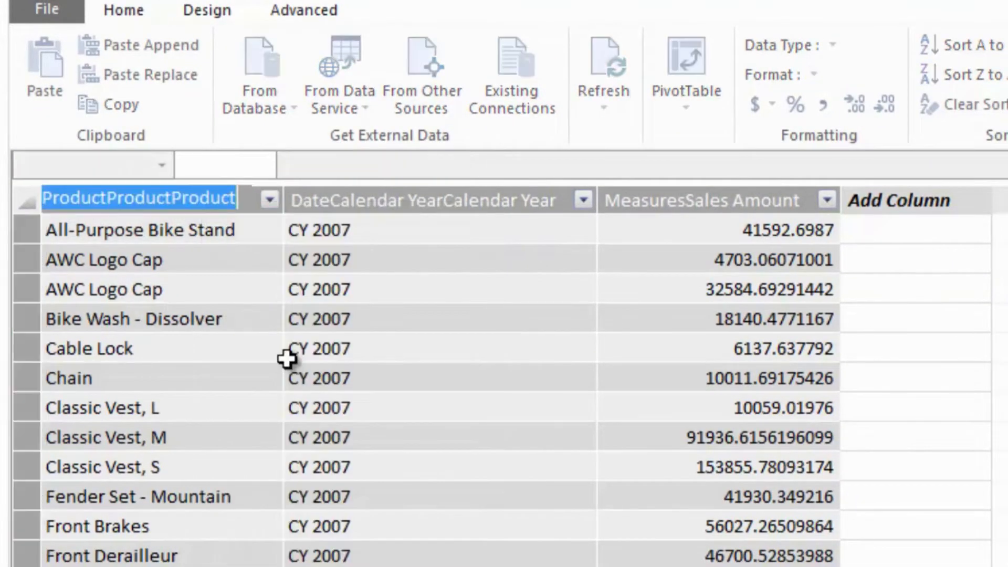
{"action": "type", "text": "Or"}
{"action": "key", "text": "BackSpace"}
{"action": "key", "text": "BackSpace"}
{"action": "type", "text": "ProductName"}
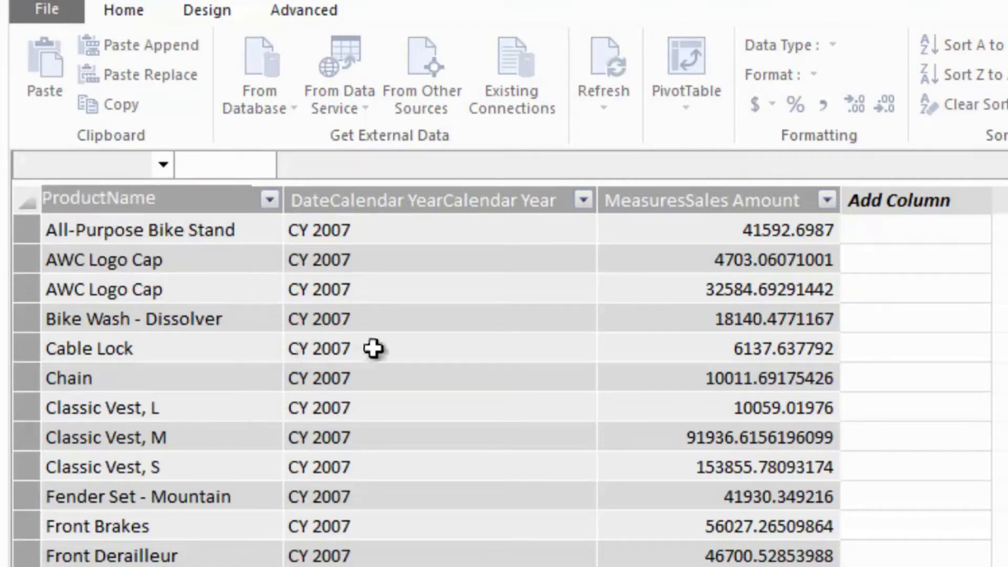
{"action": "key", "text": "Return"}
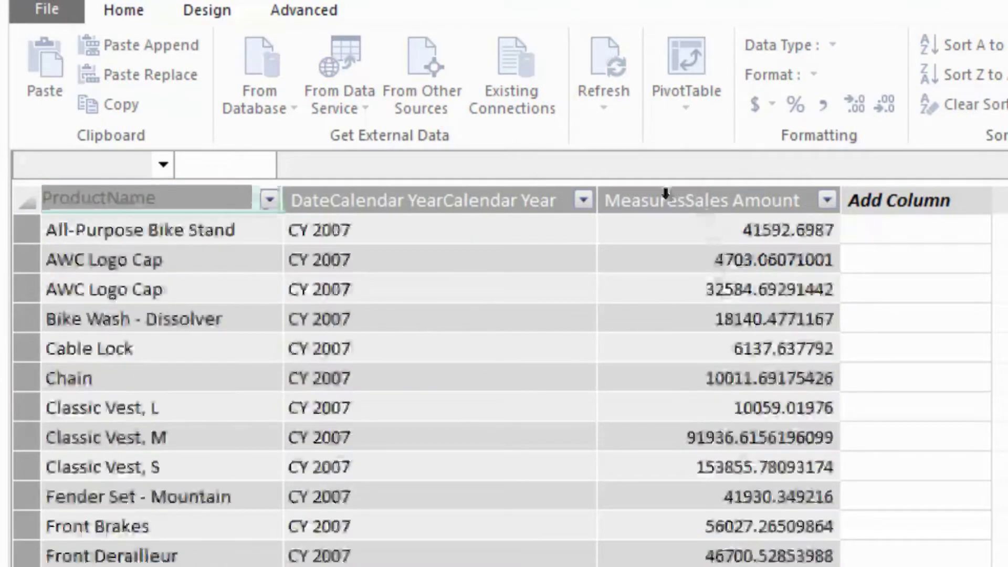
- Rename the DateCalendar YearCalendar Year column as Calendar Year
{"action": "right_click", "coordinate": [450, 207]}
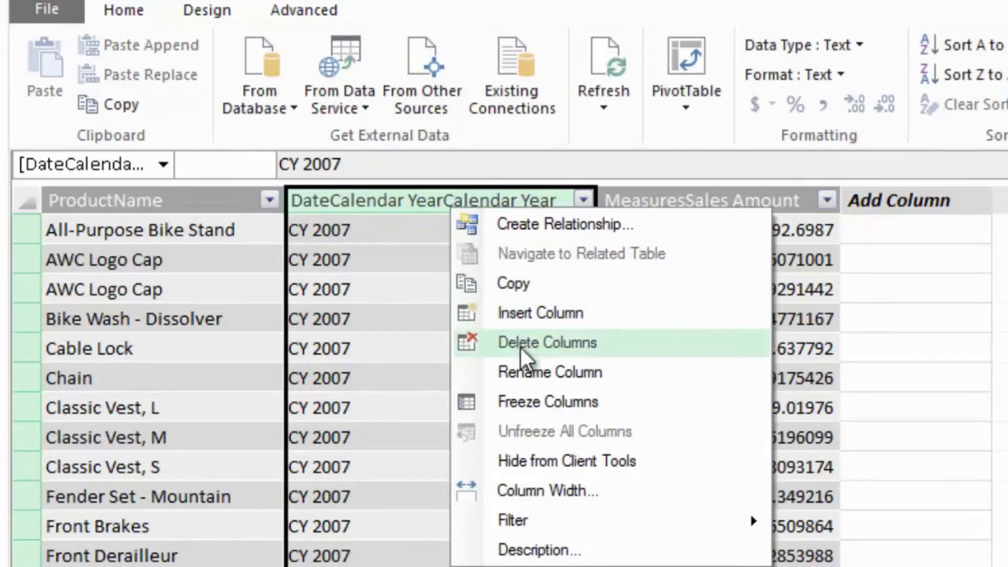
{"action": "left_click", "coordinate": [528, 370]}
{"action": "type", "text": "Calenda"}
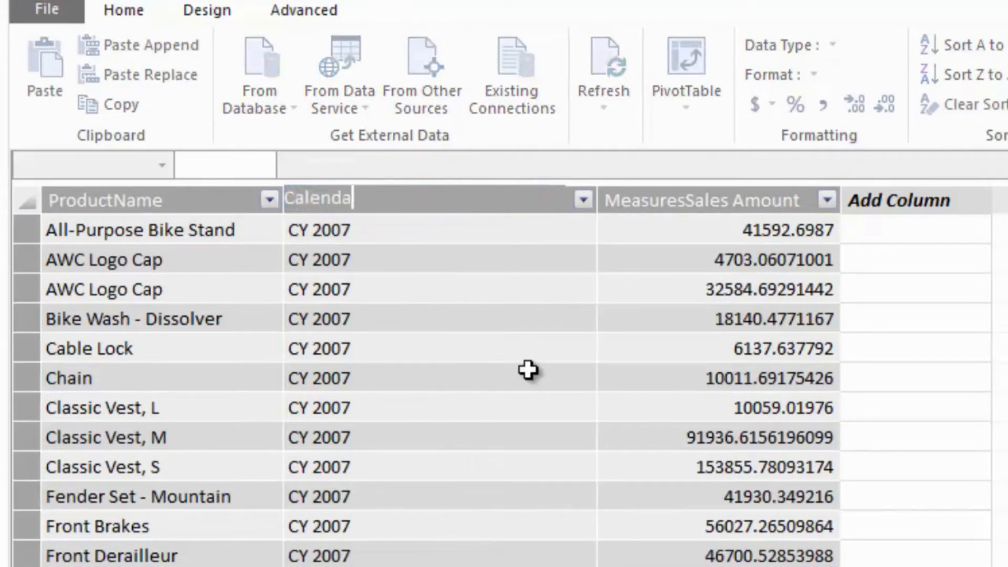
{"action": "type", "text": "r Year"}
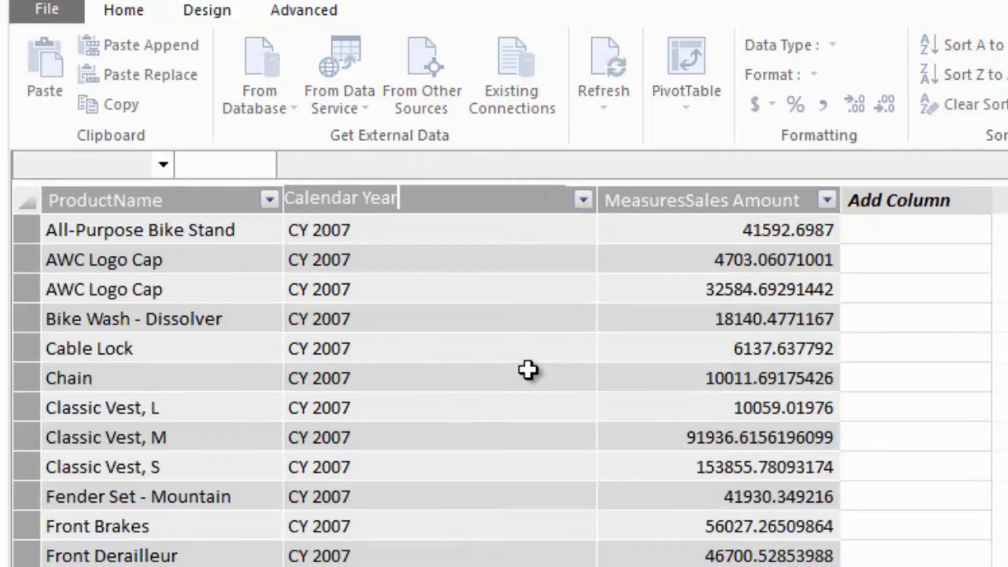
{"action": "key", "text": "Return"}
- Rename the MeasuresSales Amount column as Sales Amount
{"action": "right_click", "coordinate": [737, 201]}
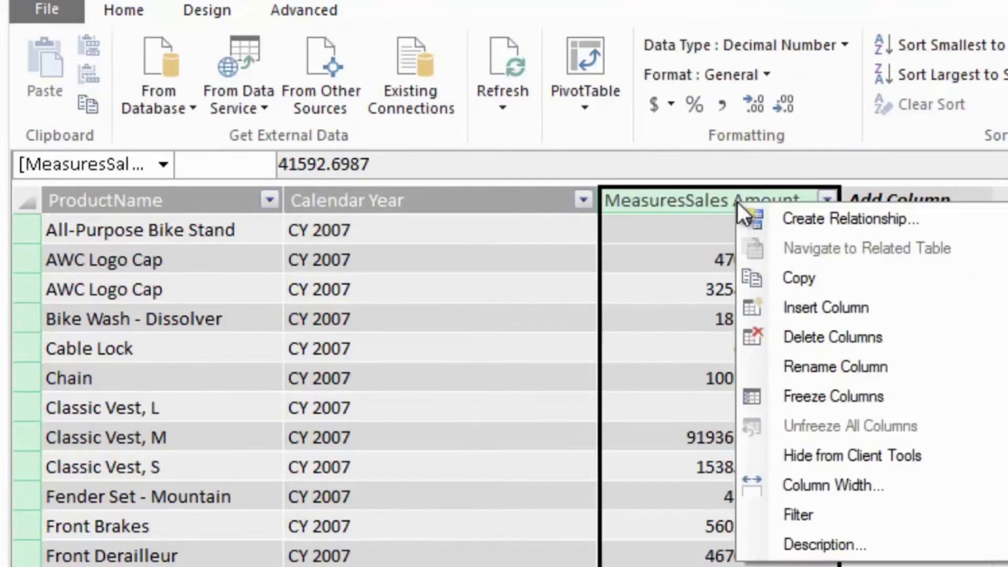
{"action": "left_click", "coordinate": [812, 362]}
{"action": "type", "text": "Sales"}
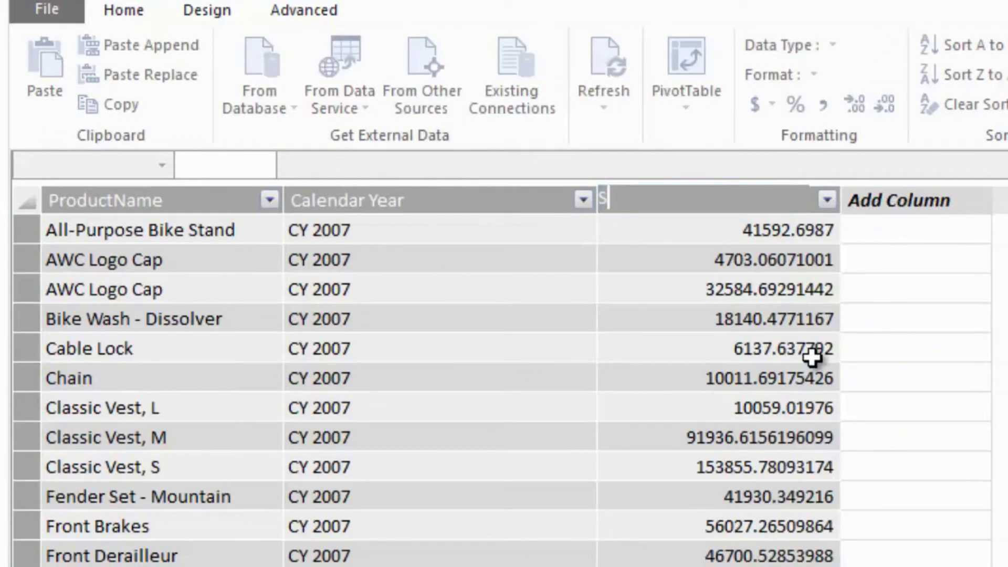
{"action": "type", "text": " Amount"}
{"action": "key", "text": "Return"}
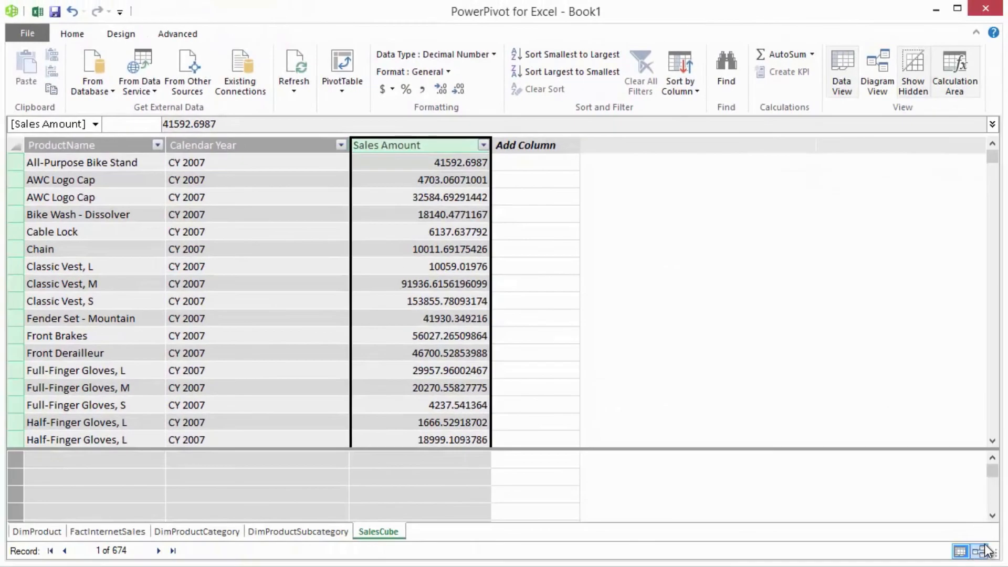
- Show the model as a diagram and move the SalesCube table to the free space below DimProductSubcategory
{"action": "left_click", "coordinate": [978, 549]}
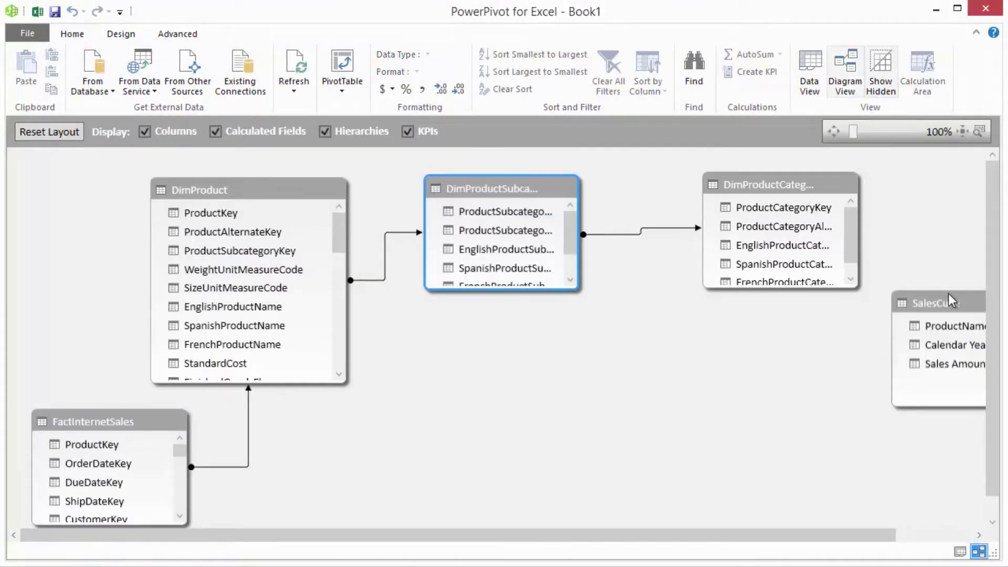
{"action": "left_click", "coordinate": [955, 309]}
{"action": "left_click_drag", "start_coordinate": [955, 309], "coordinate": [507, 363]}
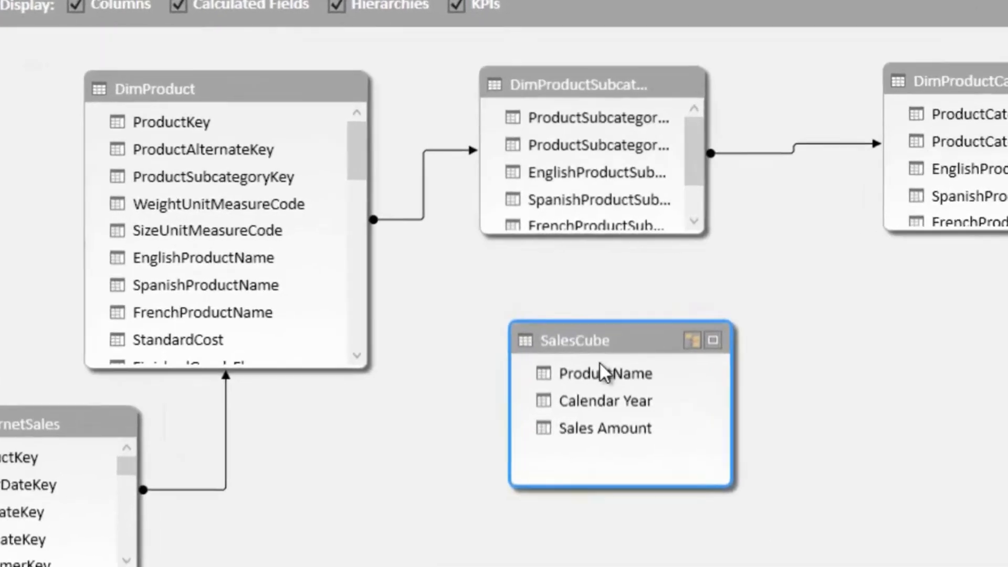
- Try to create a relationship from SalesCube's ProductName to the product name column in DimProduct
{"action": "mouse_move", "coordinate": [581, 351]}
{"action": "left_mouse_down"}
{"action": "mouse_move", "coordinate": [583, 360]}
{"action": "mouse_move", "coordinate": [351, 297]}
{"action": "left_mouse_up"}
{"action": "left_click_drag", "start_coordinate": [300, 318], "coordinate": [232, 270]}
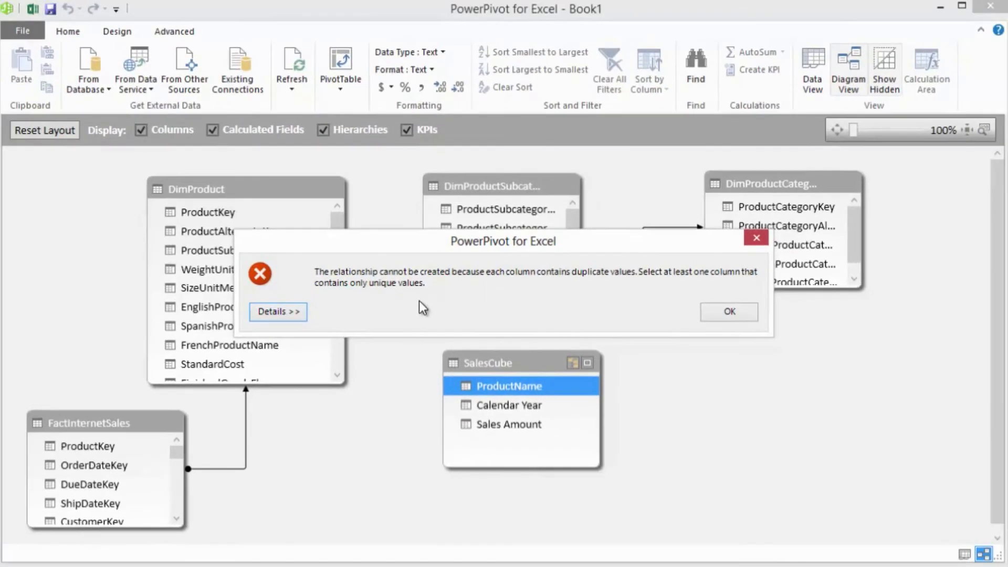
{"action": "left_click", "coordinate": [730, 312]}
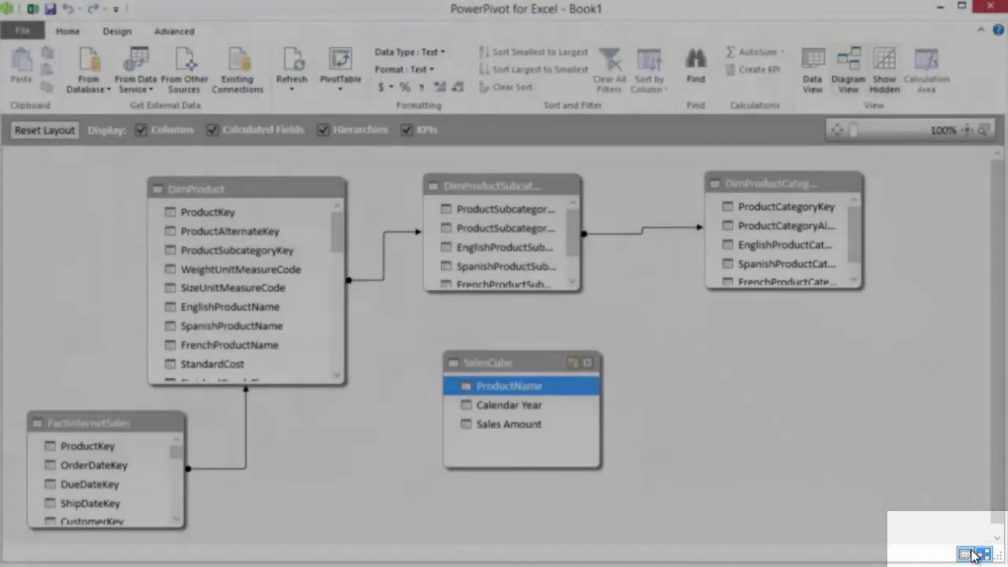
- Return to the SalesCube data grid, open the table's MDX query in the designer through its table properties, and execute it
{"action": "left_click", "coordinate": [967, 554]}
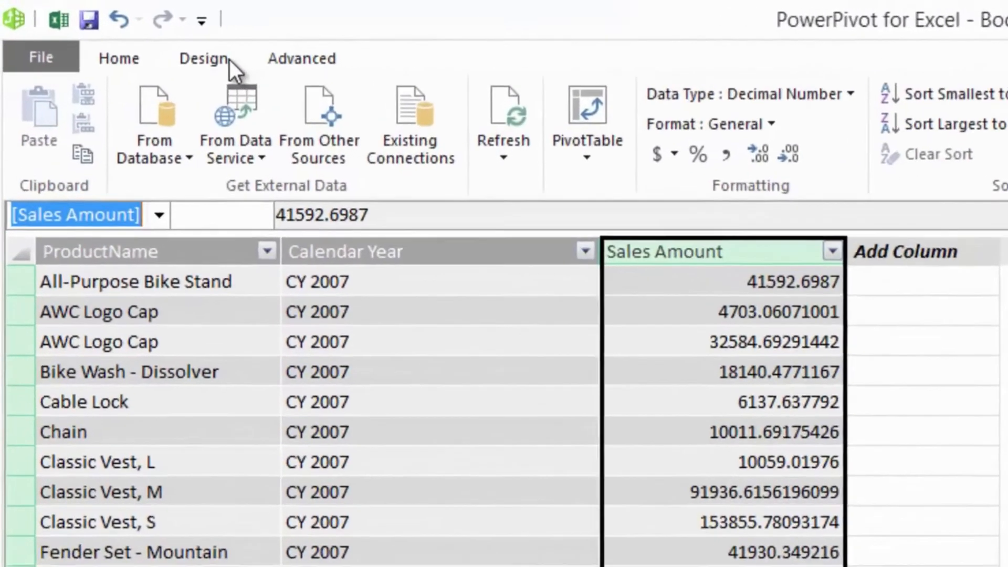
{"action": "left_click", "coordinate": [129, 32]}
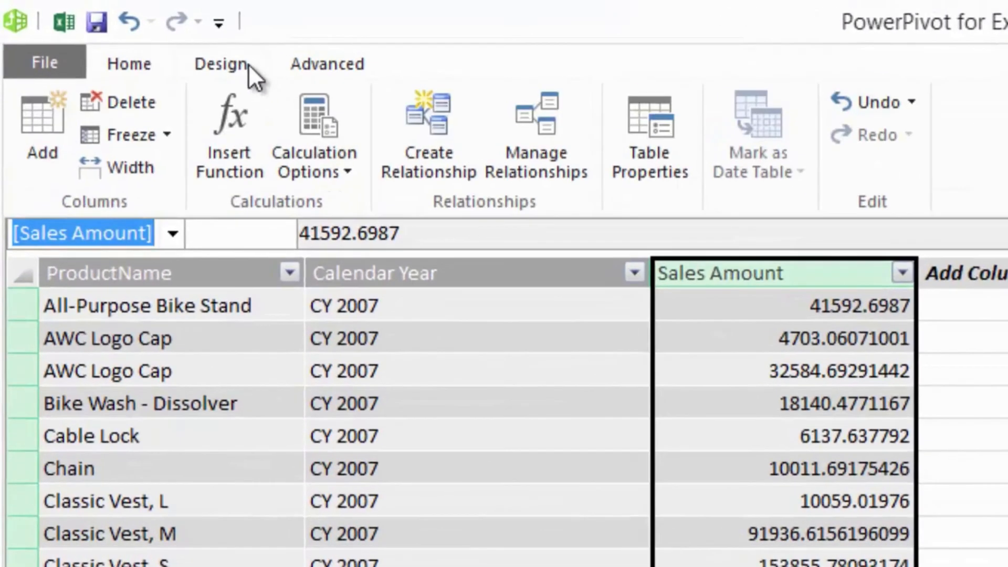
{"action": "left_click", "coordinate": [646, 113]}
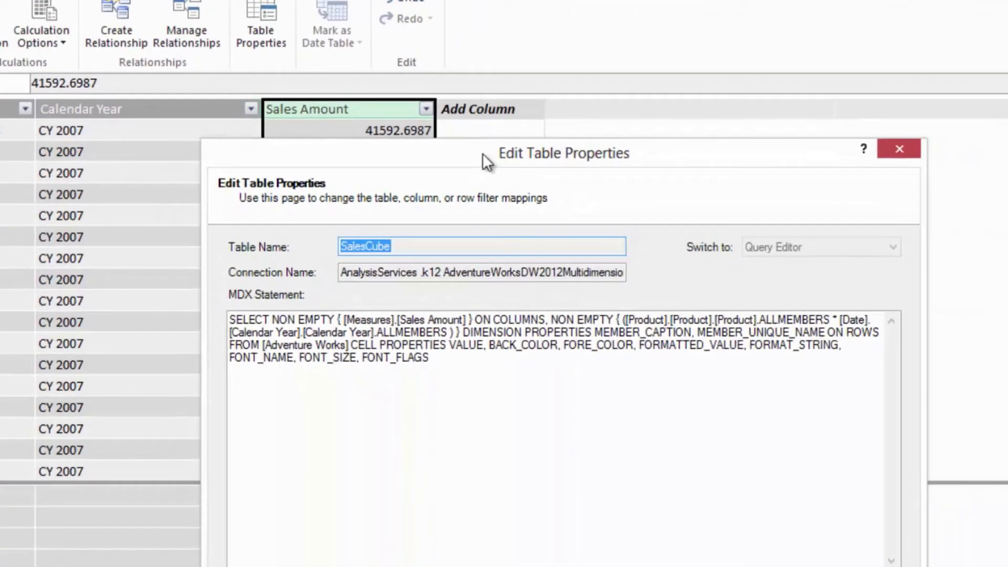
{"action": "left_click_drag", "start_coordinate": [640, 215], "coordinate": [572, 83]}
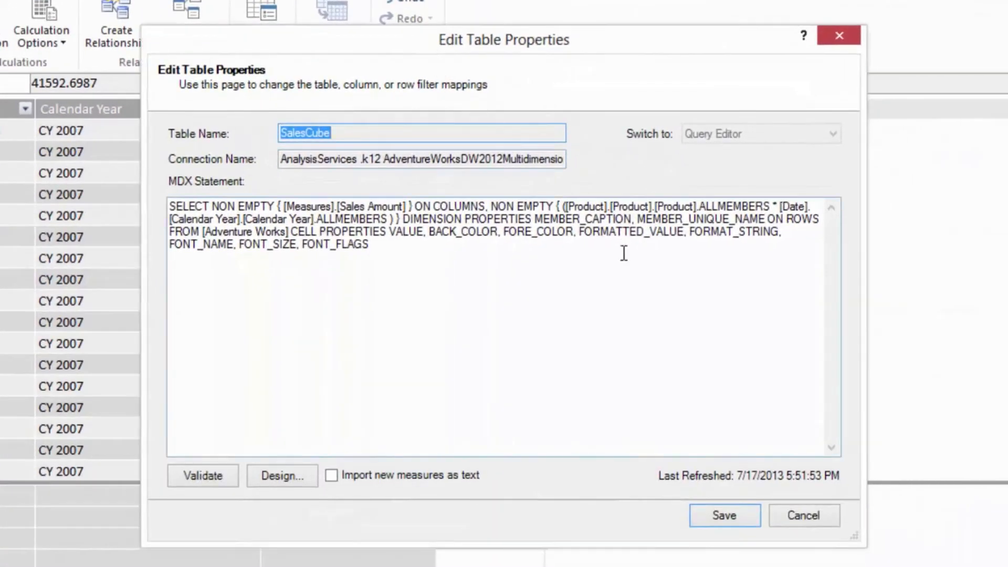
{"action": "left_click", "coordinate": [279, 479]}
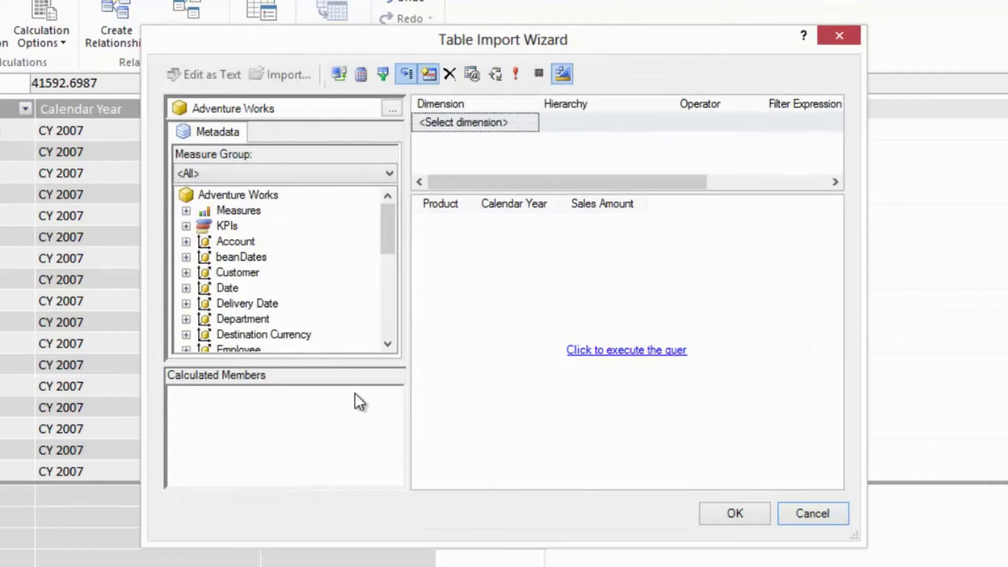
{"action": "left_click", "coordinate": [516, 73]}
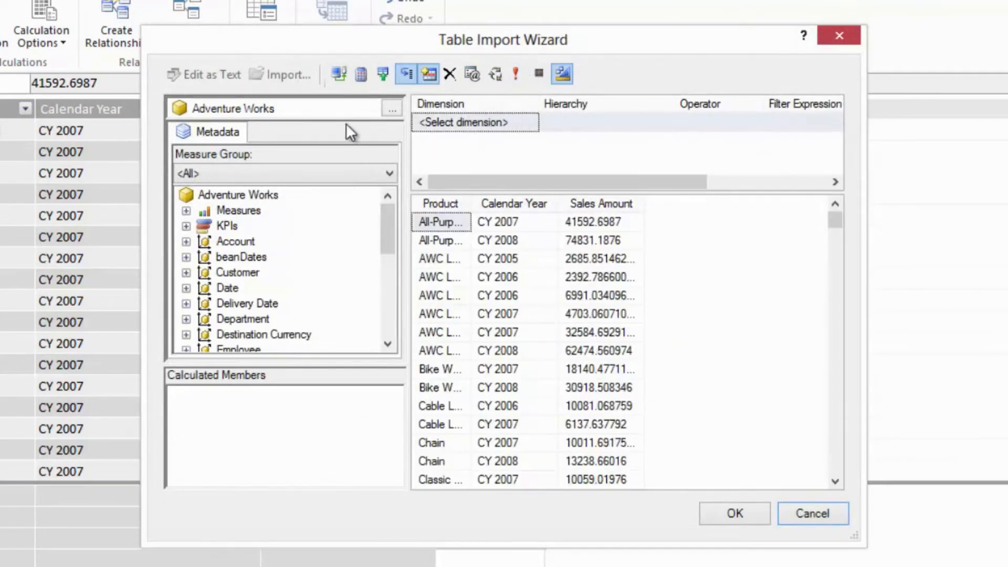
- Start a new calculated member named ProductKey under the Measures parent hierarchy
{"action": "left_click", "coordinate": [341, 72]}
{"action": "left_click", "coordinate": [362, 73]}
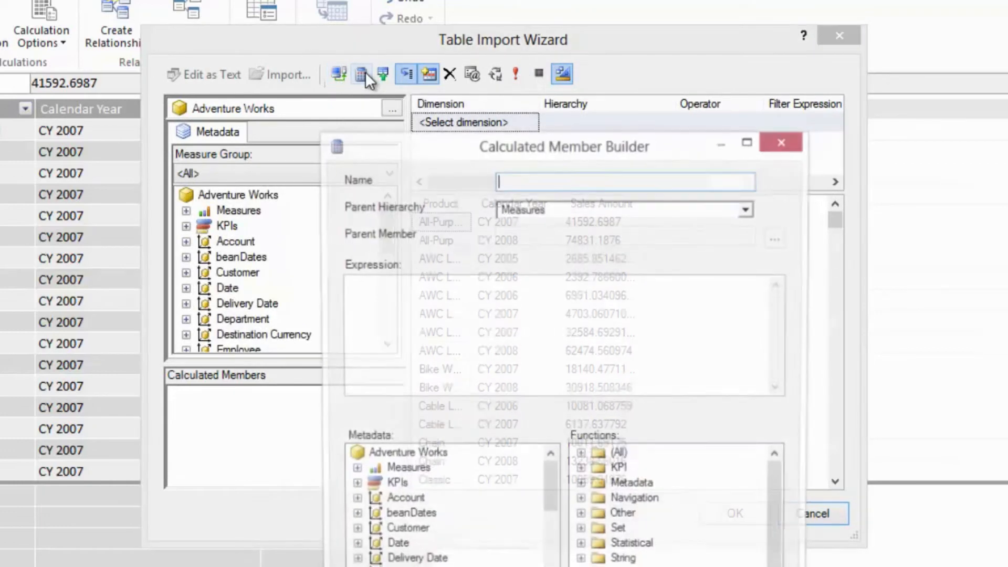
{"action": "left_click_drag", "start_coordinate": [469, 150], "coordinate": [459, 15]}
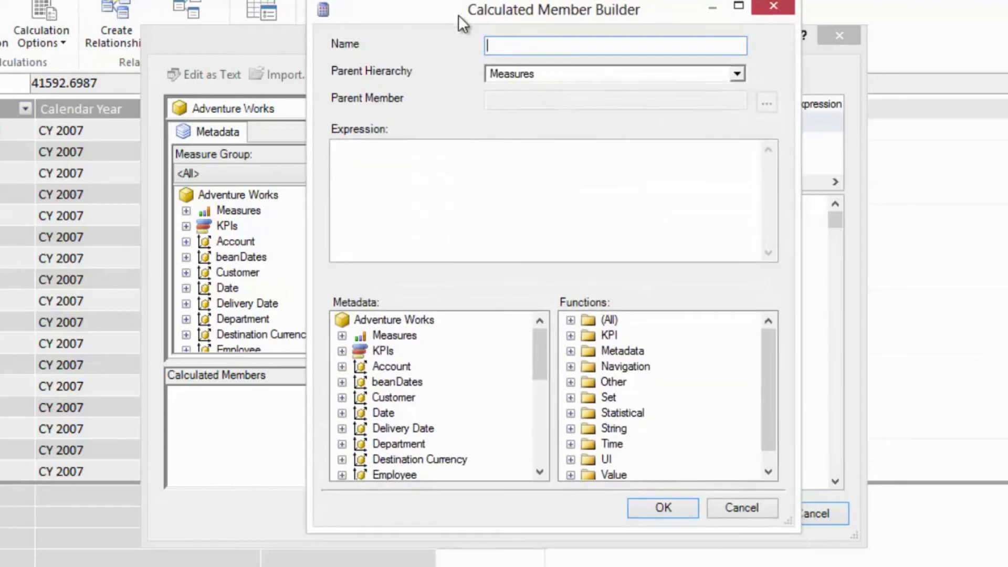
{"action": "type", "text": "ProductKey"}
- Define the calculated member's expression as Product.Product.CurrentMember.Properties("Key0") and create it
{"action": "left_click", "coordinate": [453, 190]}
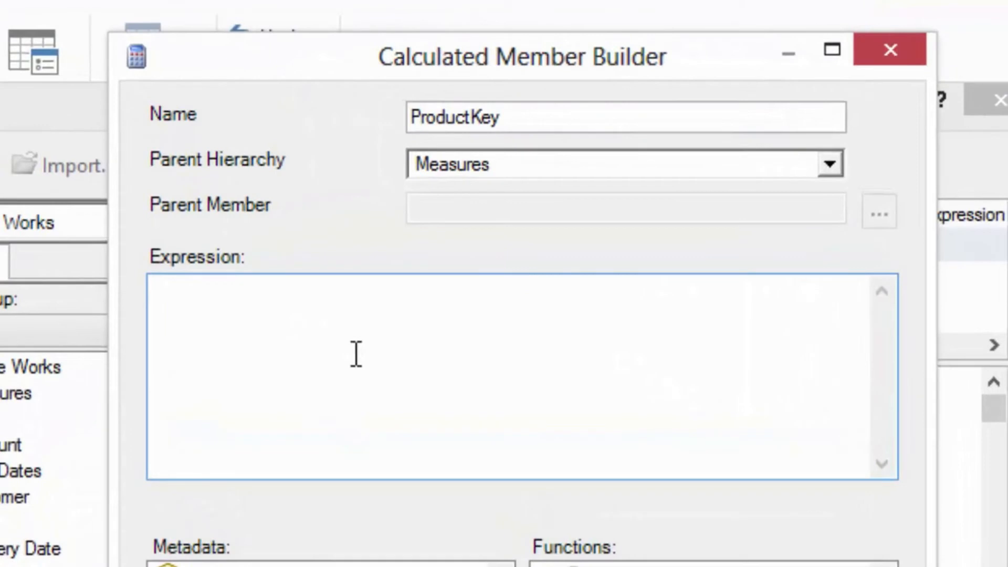
{"action": "type", "text": "Product.Product.CurrentMember.Properties(\"Key0\")"}
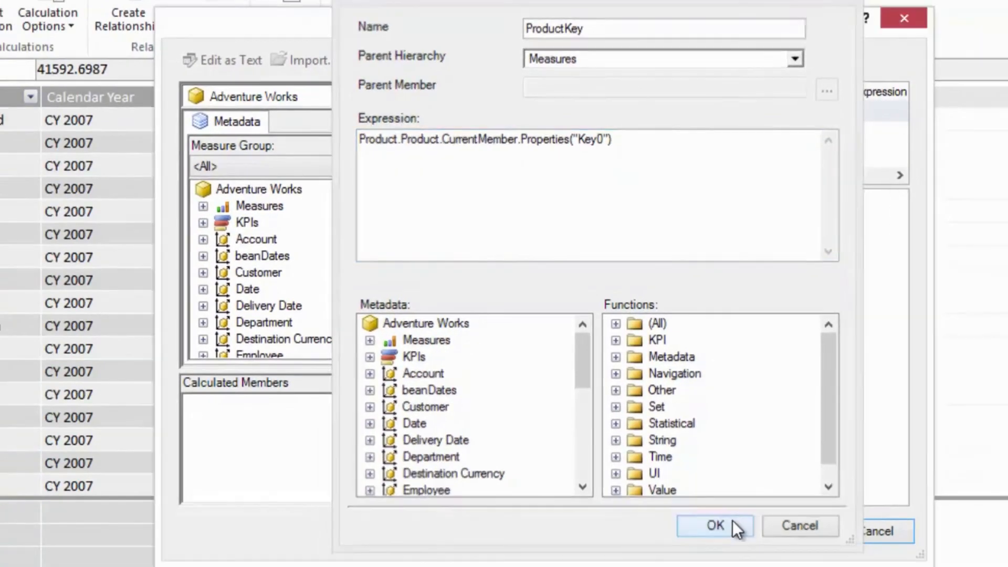
{"action": "left_click", "coordinate": [733, 521]}
- Add the ProductKey calculated member to the query results, accept the query and save the SalesCube table properties
{"action": "left_click_drag", "start_coordinate": [248, 412], "coordinate": [703, 331]}
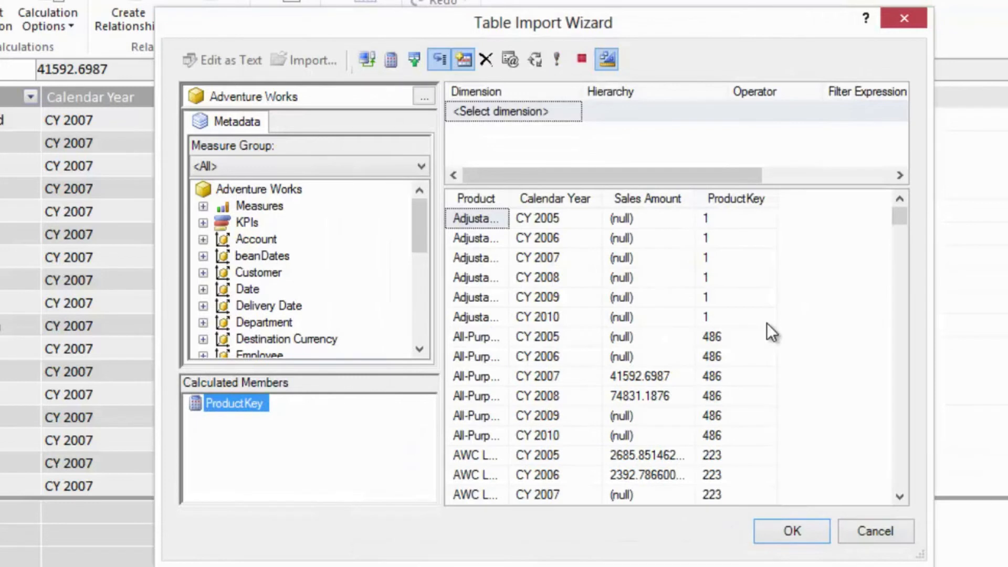
{"action": "left_click", "coordinate": [757, 537]}
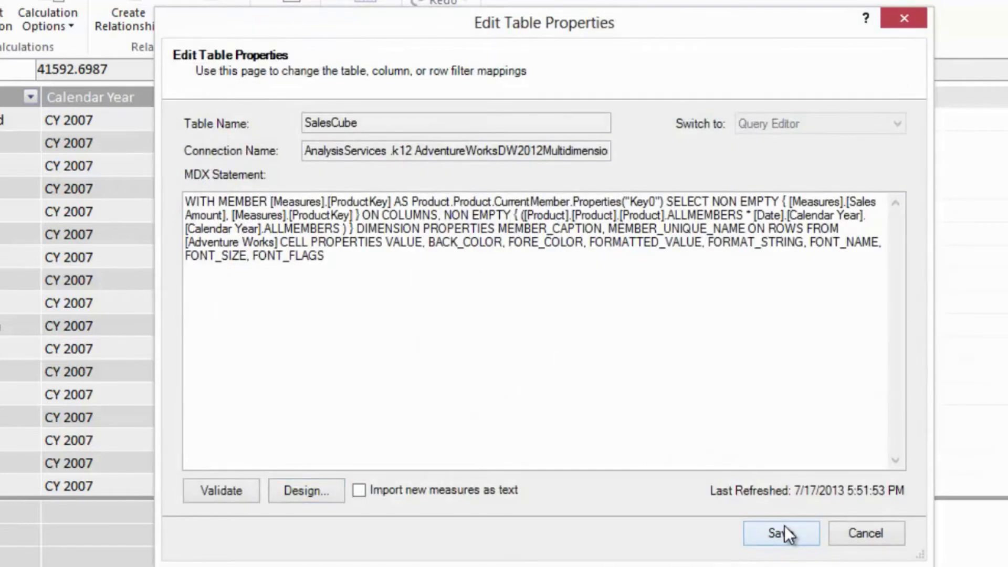
{"action": "left_click", "coordinate": [784, 526]}
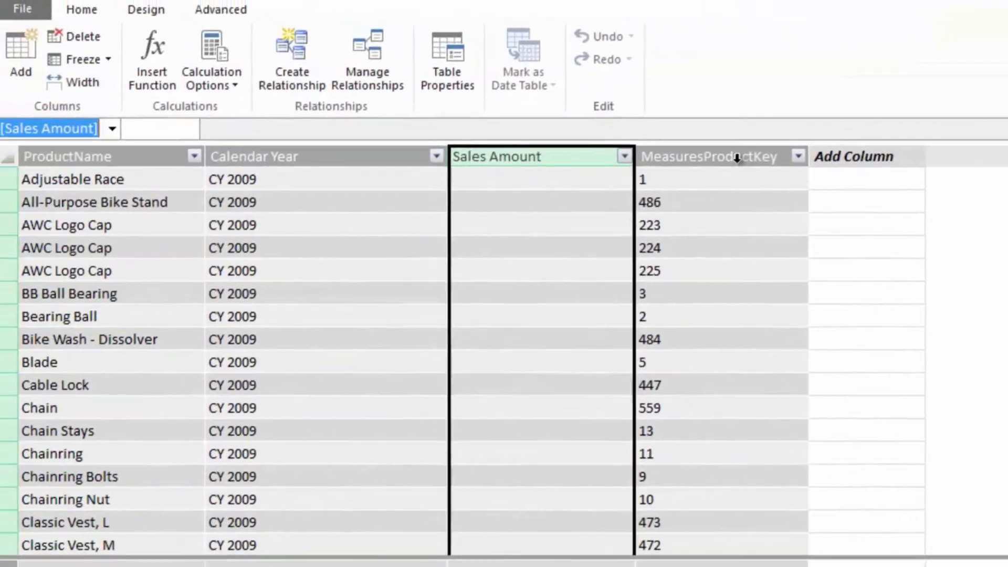
- Rename the MeasuresProductKey column of the SalesCube table as ProductKey
{"action": "left_click", "coordinate": [572, 102]}
{"action": "right_click", "coordinate": [741, 164]}
{"action": "left_click", "coordinate": [810, 288]}
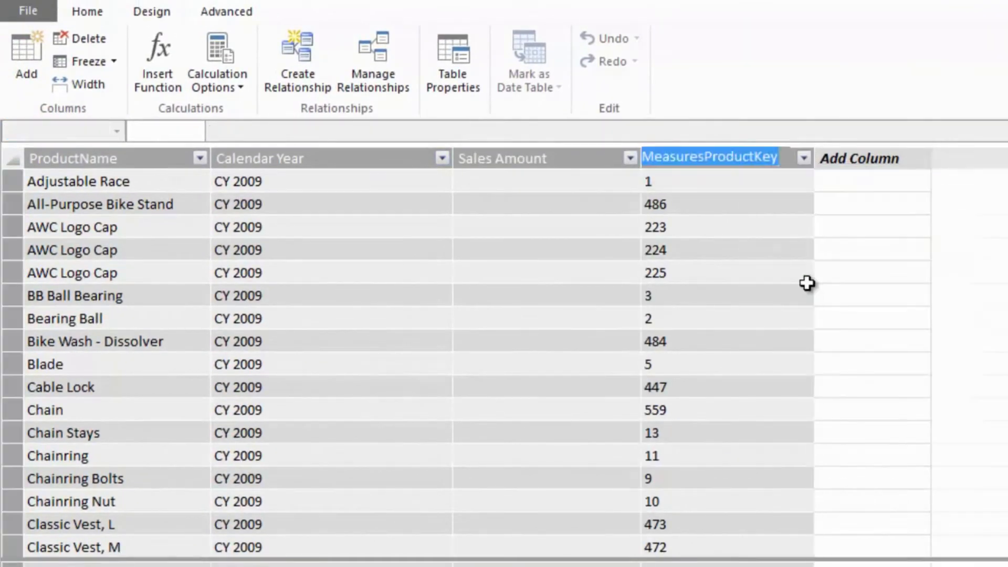
{"action": "type", "text": "ProductKey"}
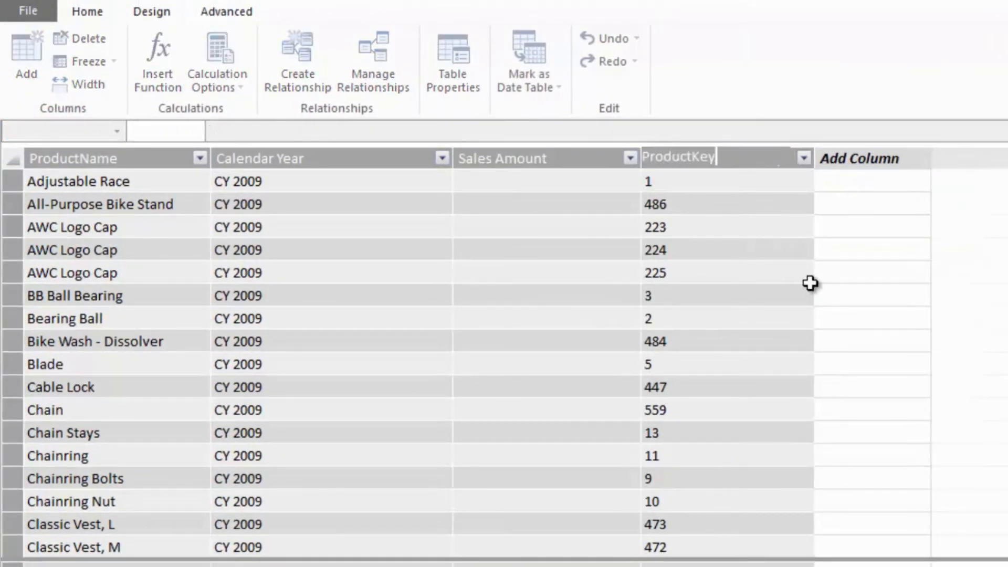
{"action": "key", "text": "Return"}
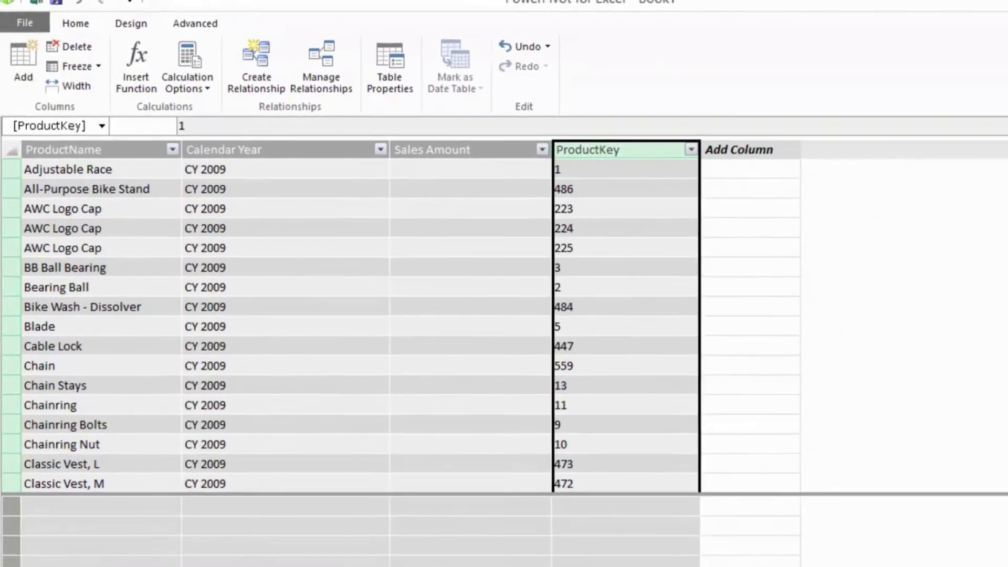
- In the diagram view, create a relationship from SalesCube's ProductKey to DimProduct's ProductKey
{"action": "left_click", "coordinate": [982, 555]}
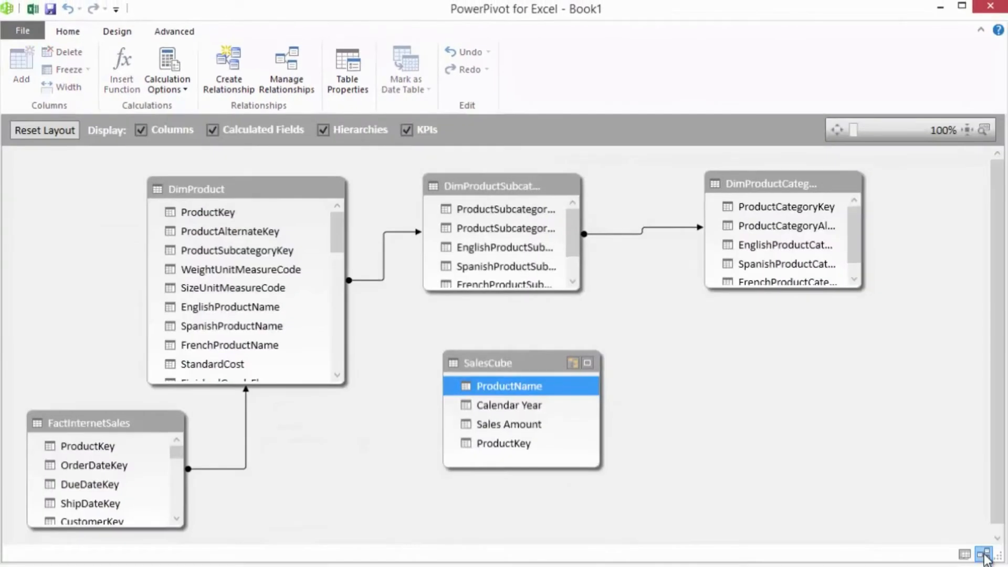
{"action": "left_click", "coordinate": [513, 446]}
{"action": "left_click_drag", "start_coordinate": [513, 447], "coordinate": [247, 215]}
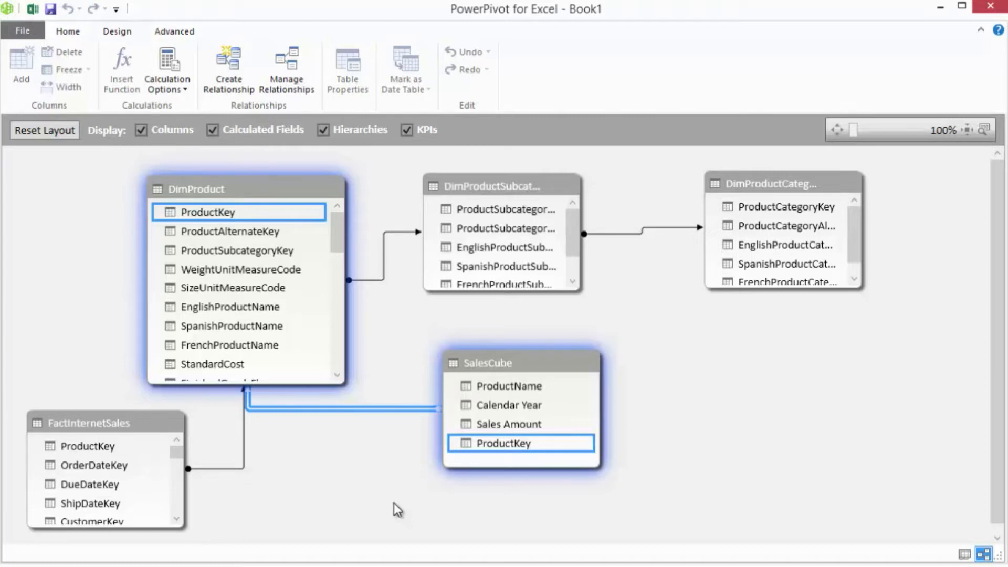
- Return to the data grid and open the existing AdventureWorksDW2012Multidimensional-EE Analysis Services connection for a new import
{"action": "left_click", "coordinate": [964, 554]}
{"action": "left_click", "coordinate": [76, 35]}
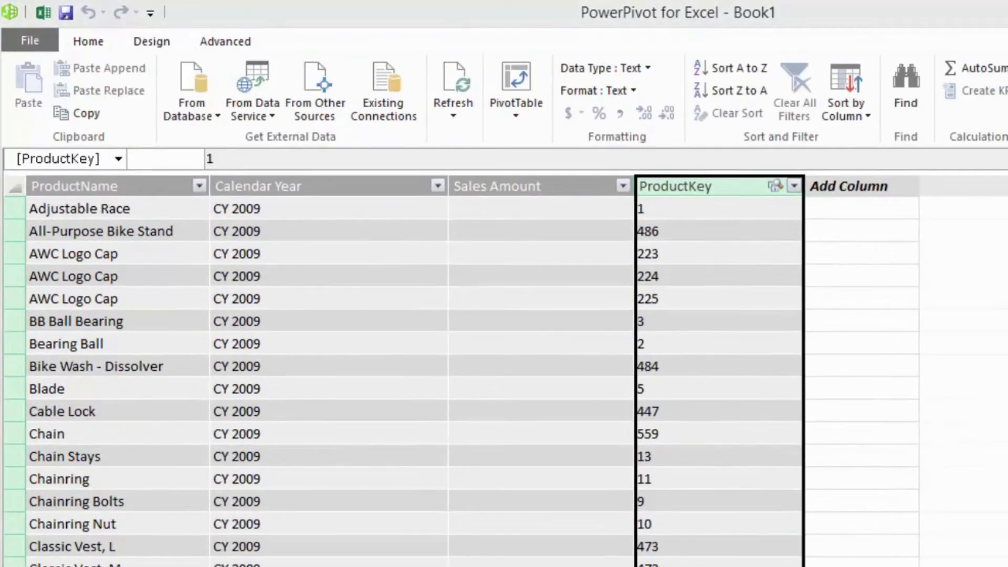
{"action": "left_click", "coordinate": [400, 101]}
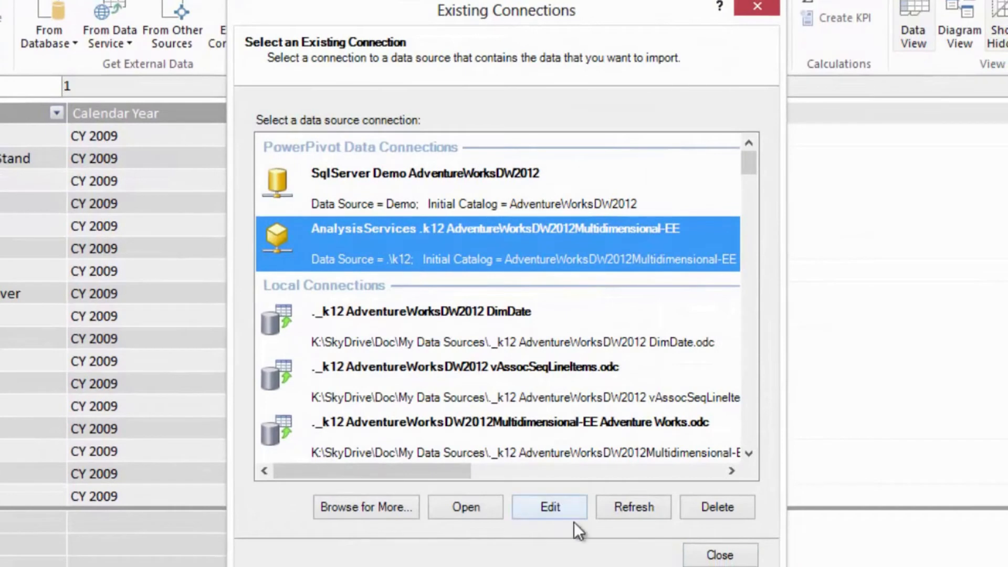
{"action": "left_click", "coordinate": [473, 501]}
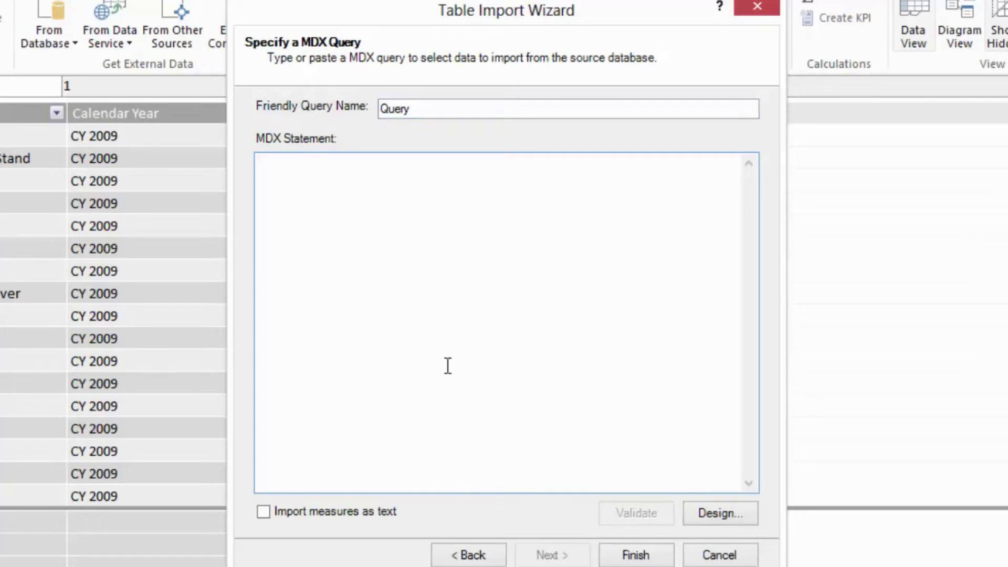
- Enter EVALUATE Product as the query statement, validate it and import the result as a new table
{"action": "type", "text": "EVALUA"}
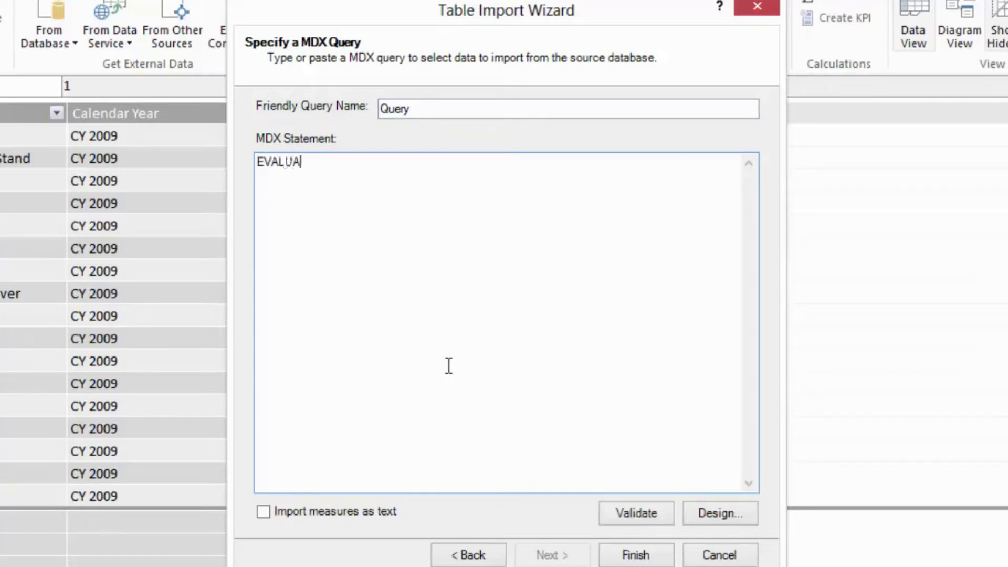
{"action": "type", "text": "TE Product"}
{"action": "left_click", "coordinate": [652, 515]}
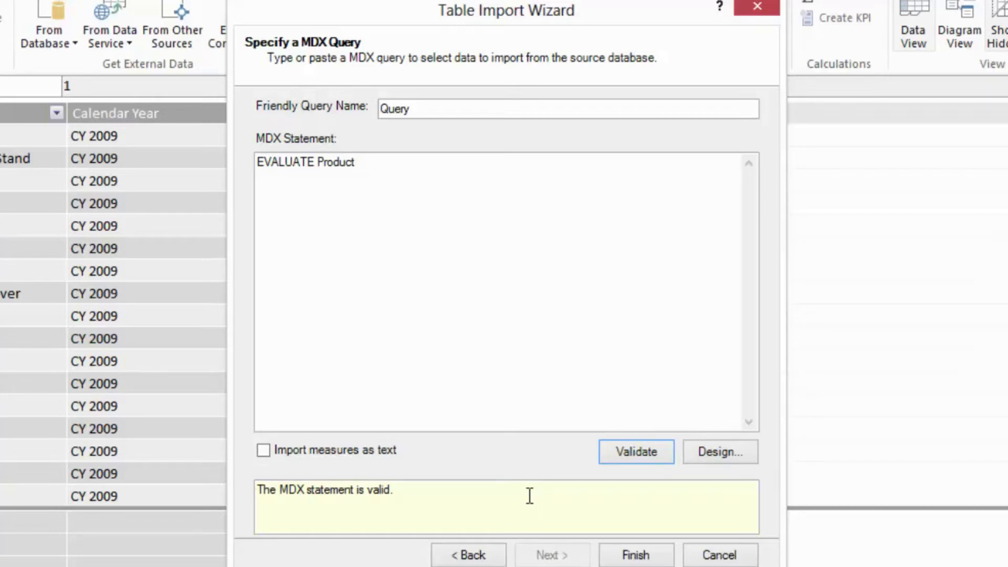
{"action": "left_click", "coordinate": [632, 555]}
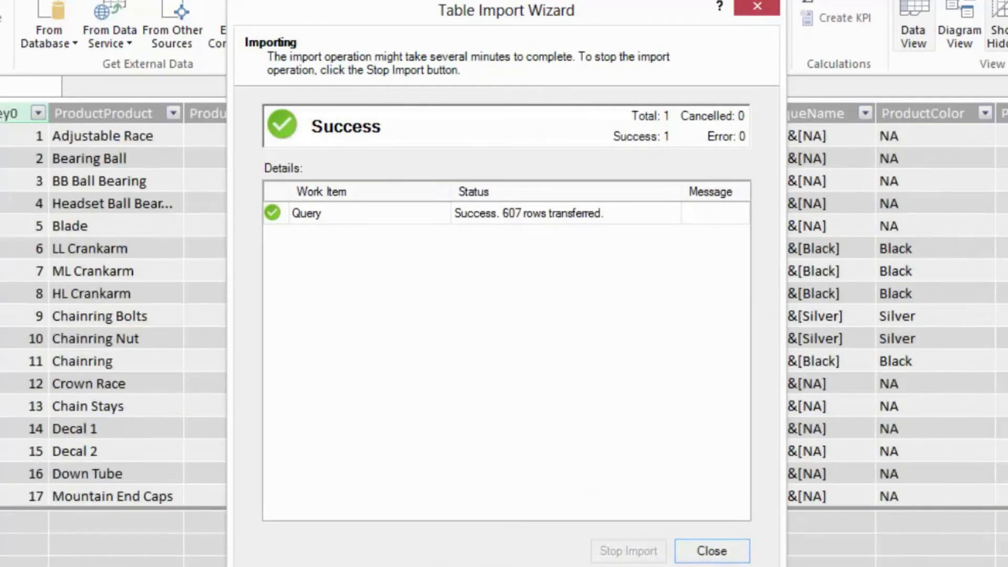
{"action": "left_click", "coordinate": [712, 550]}
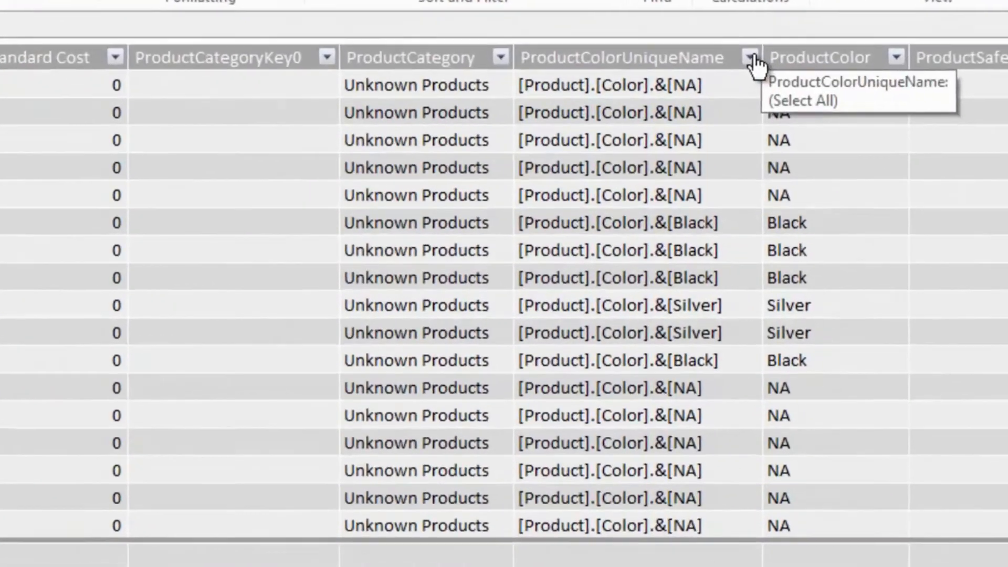
- Filter the ProductColorUniqueName column to only the value beginning with [Product].[Color].[All Products]
{"action": "left_click", "coordinate": [753, 60]}
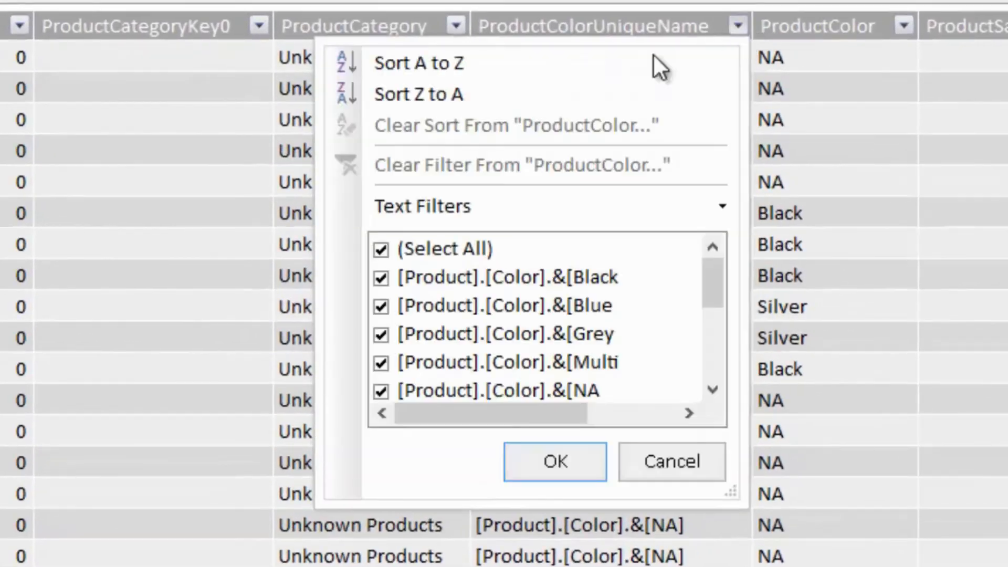
{"action": "left_click", "coordinate": [382, 248]}
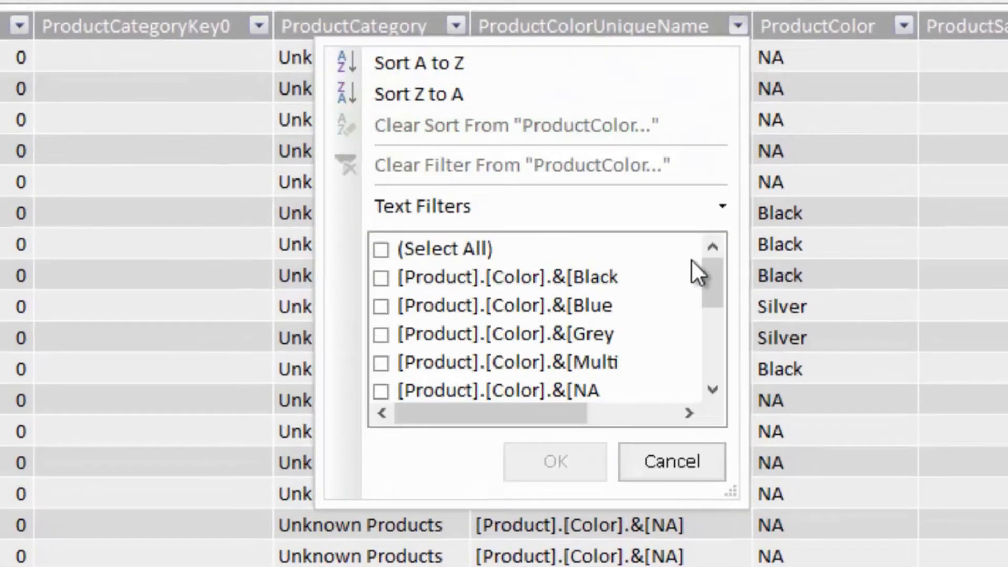
{"action": "left_click_drag", "start_coordinate": [712, 294], "coordinate": [715, 370]}
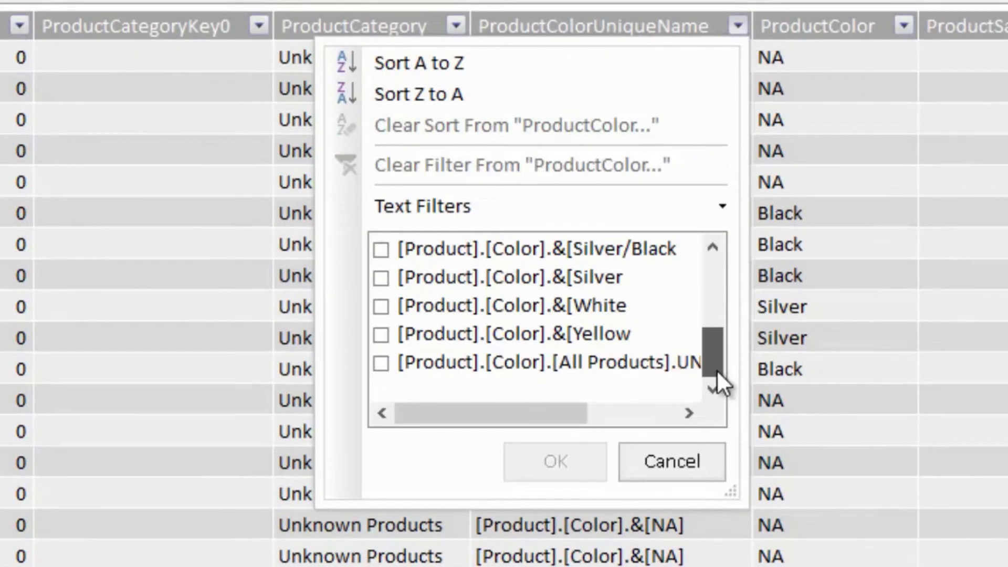
{"action": "left_click", "coordinate": [381, 362]}
{"action": "left_click", "coordinate": [539, 450]}
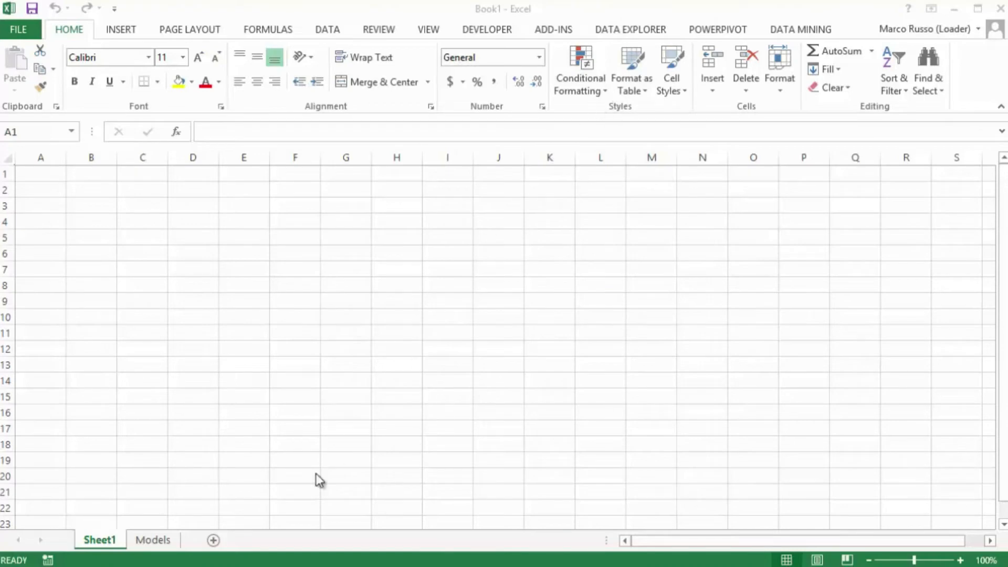
- Switch to the Excel workbook's Models sheet and add its table of model names and groups to the data model
{"action": "left_click", "coordinate": [152, 539]}
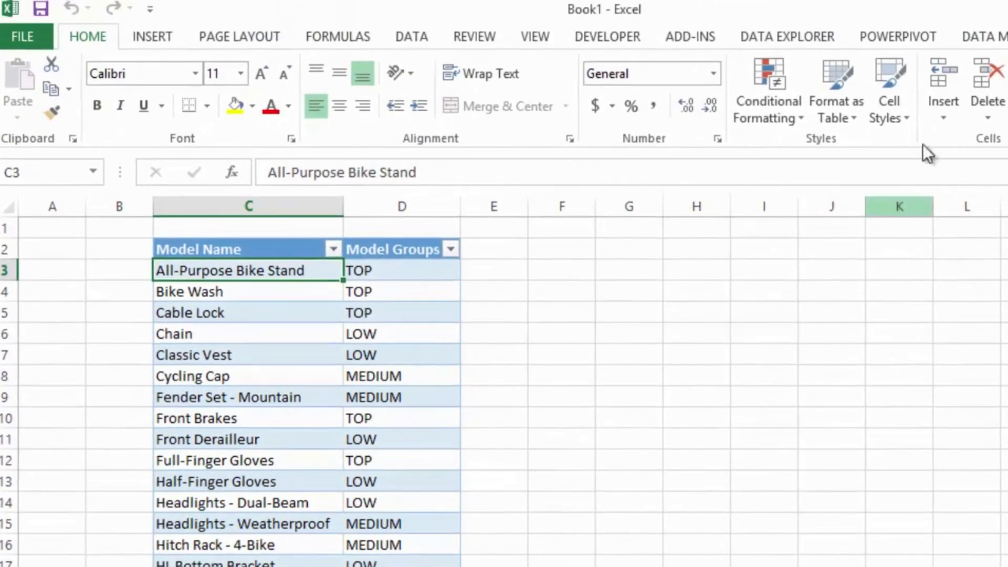
{"action": "left_click", "coordinate": [925, 38]}
{"action": "left_click", "coordinate": [366, 79]}
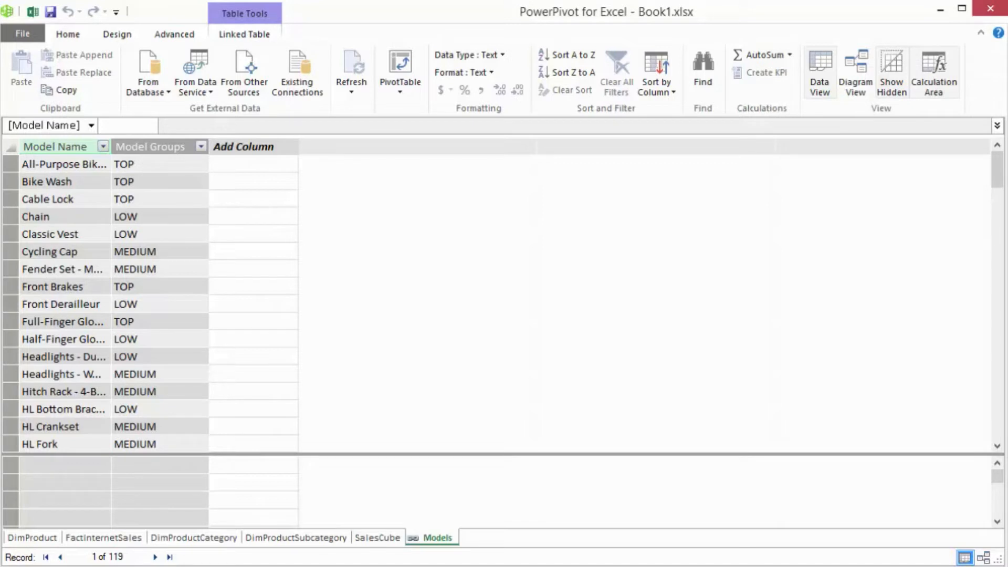
- In the diagram view, rearrange the Models and DimProduct tables and relate DimProduct's ModelName to Model Name in Models
{"action": "left_click", "coordinate": [983, 557]}
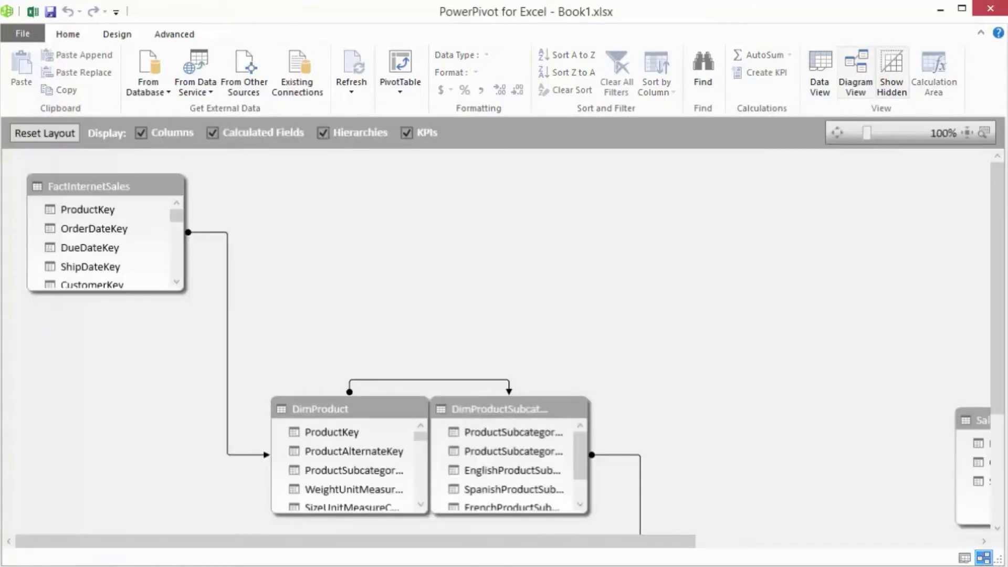
{"action": "left_click_drag", "start_coordinate": [690, 546], "coordinate": [906, 543]}
{"action": "left_click_drag", "start_coordinate": [922, 420], "coordinate": [254, 198]}
{"action": "left_click_drag", "start_coordinate": [212, 398], "coordinate": [239, 215]}
{"action": "left_click_drag", "start_coordinate": [270, 326], "coordinate": [271, 392]}
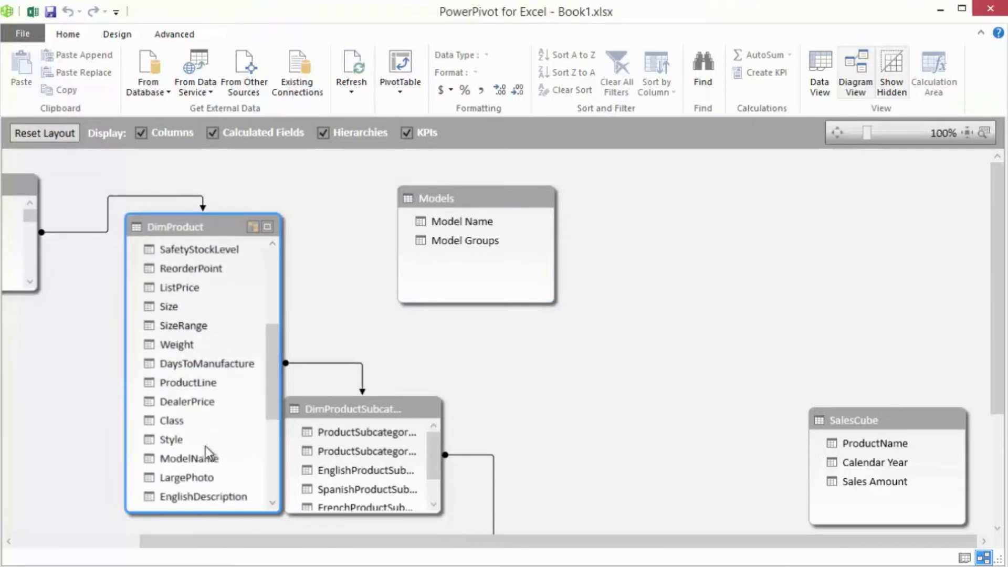
{"action": "left_click_drag", "start_coordinate": [195, 458], "coordinate": [458, 222]}
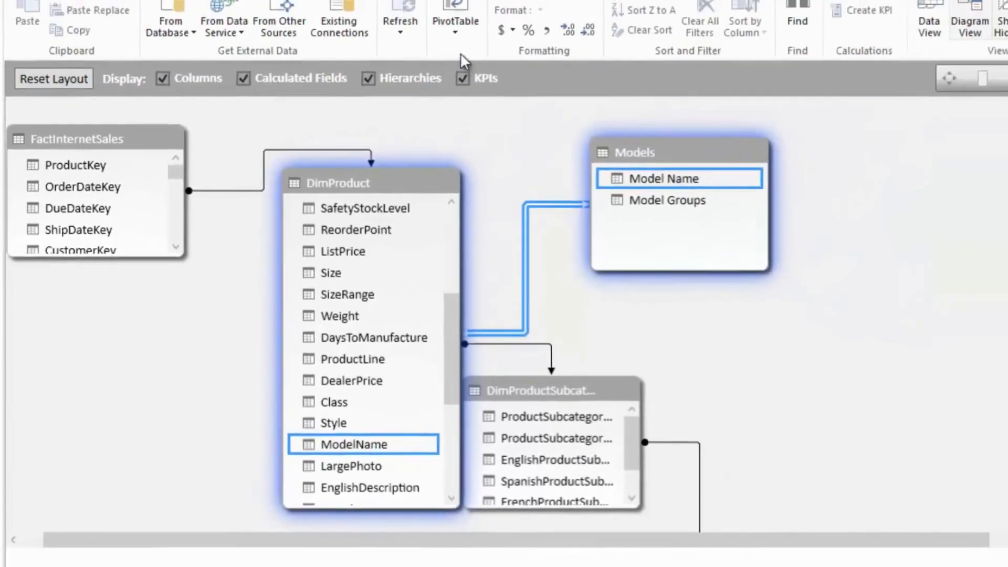
- Insert a PivotTable on a new worksheet and place Model Groups from the Models table in its rows
{"action": "left_click", "coordinate": [401, 89]}
{"action": "left_click", "coordinate": [407, 111]}
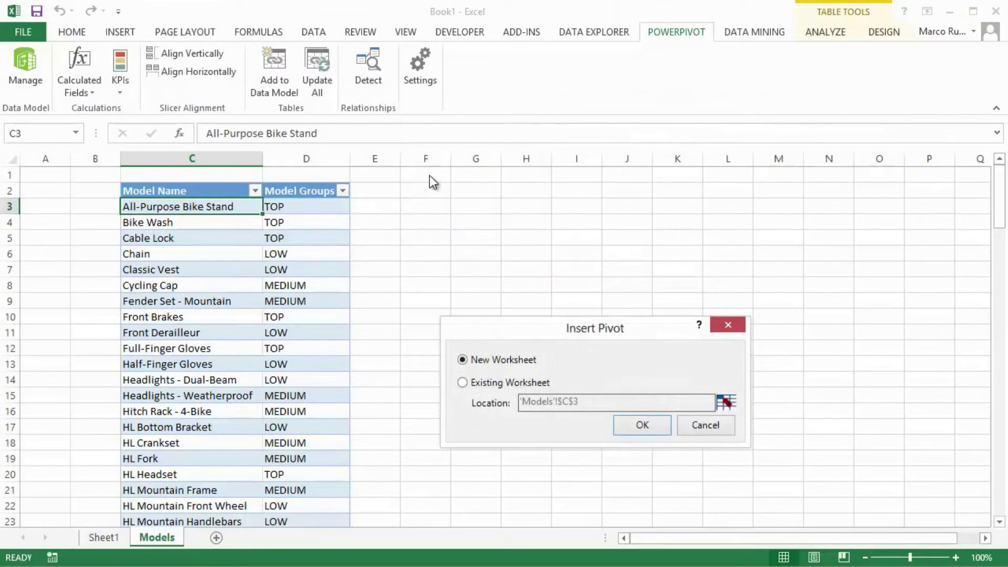
{"action": "left_click", "coordinate": [635, 420]}
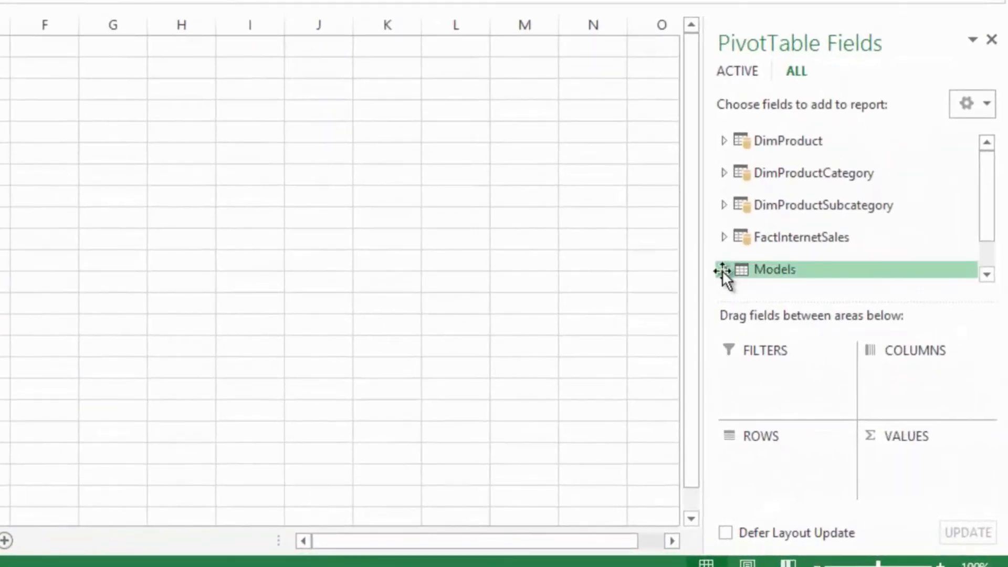
{"action": "left_click", "coordinate": [723, 270]}
{"action": "left_click_drag", "start_coordinate": [850, 276], "coordinate": [798, 455]}
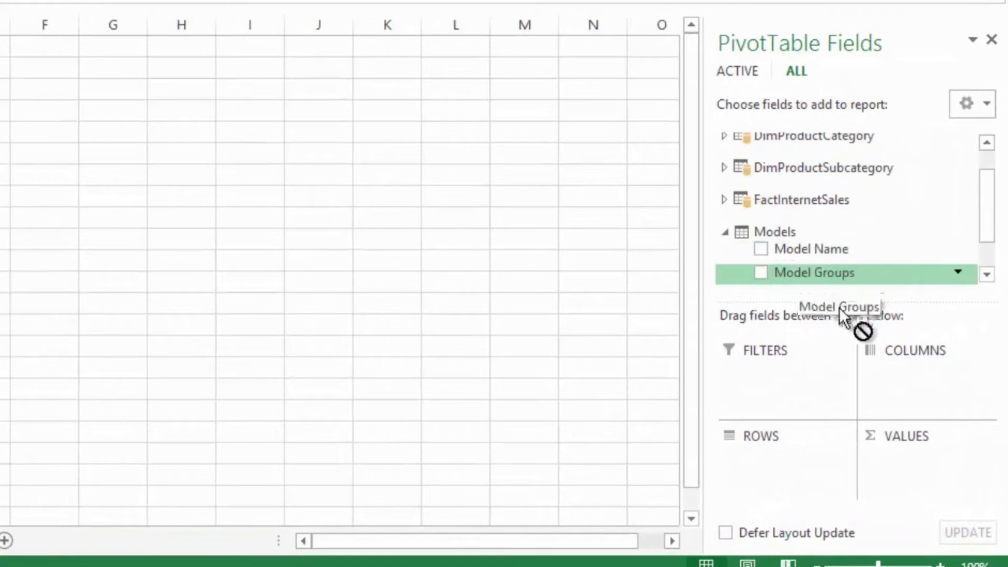
{"action": "left_click_drag", "start_coordinate": [873, 485], "coordinate": [872, 487]}
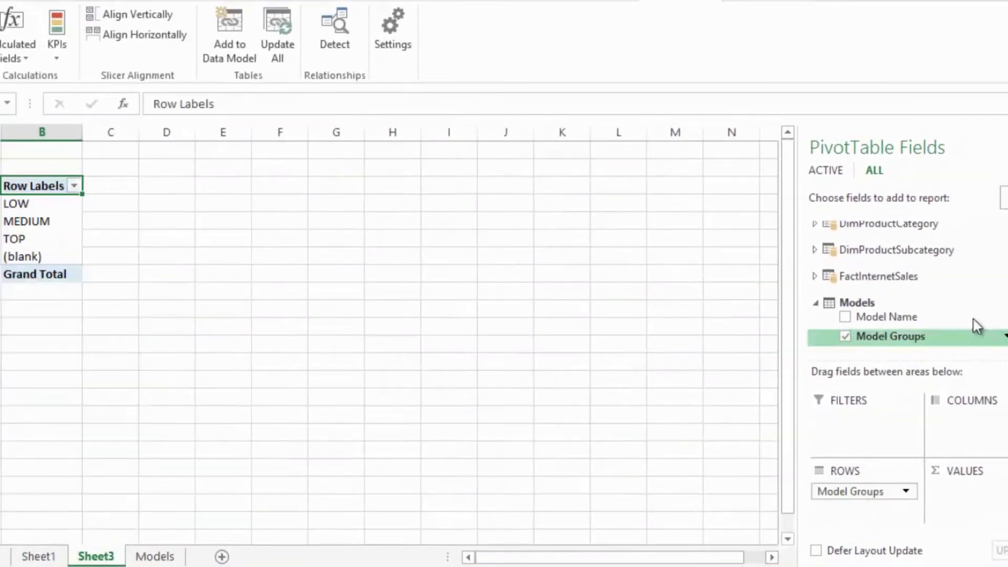
- Add SalesAmount from FactInternetSales to the PivotTable's values
{"action": "left_click", "coordinate": [815, 276]}
{"action": "scroll", "coordinate": [992, 283], "scroll_direction": "down", "scroll_amount": 5}
{"action": "scroll", "coordinate": [879, 283], "scroll_direction": "down", "scroll_amount": 3}
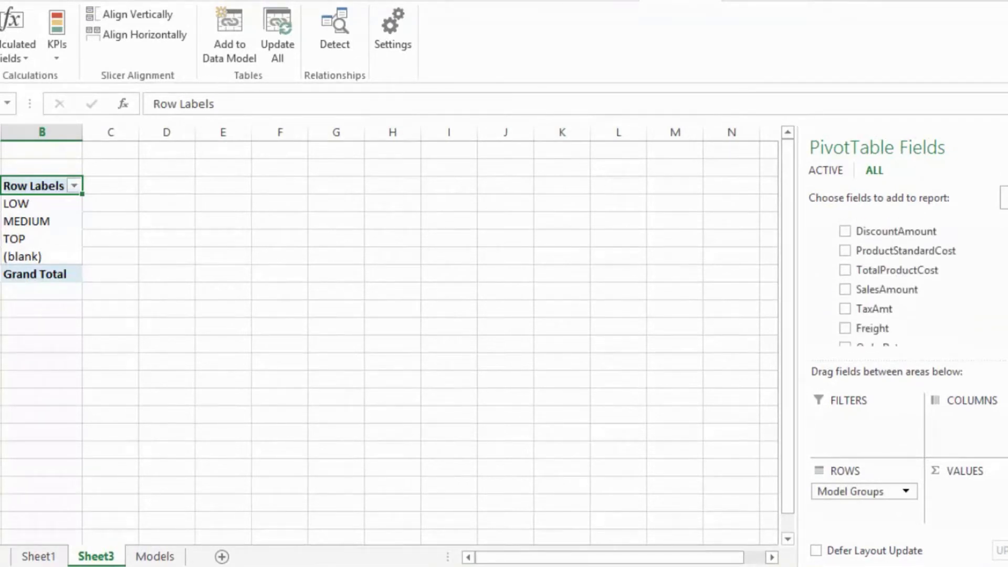
{"action": "left_click_drag", "start_coordinate": [879, 284], "coordinate": [856, 292]}
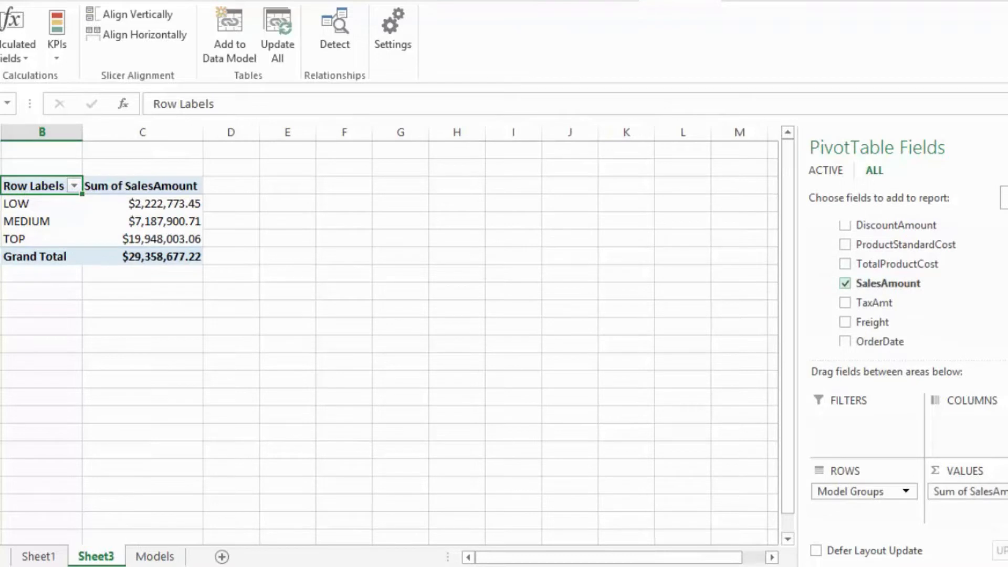
- Add EnglishProductName from DimProduct to the PivotTable's rows beneath Model Groups
{"action": "scroll", "coordinate": [882, 283], "scroll_direction": "up", "scroll_amount": 8}
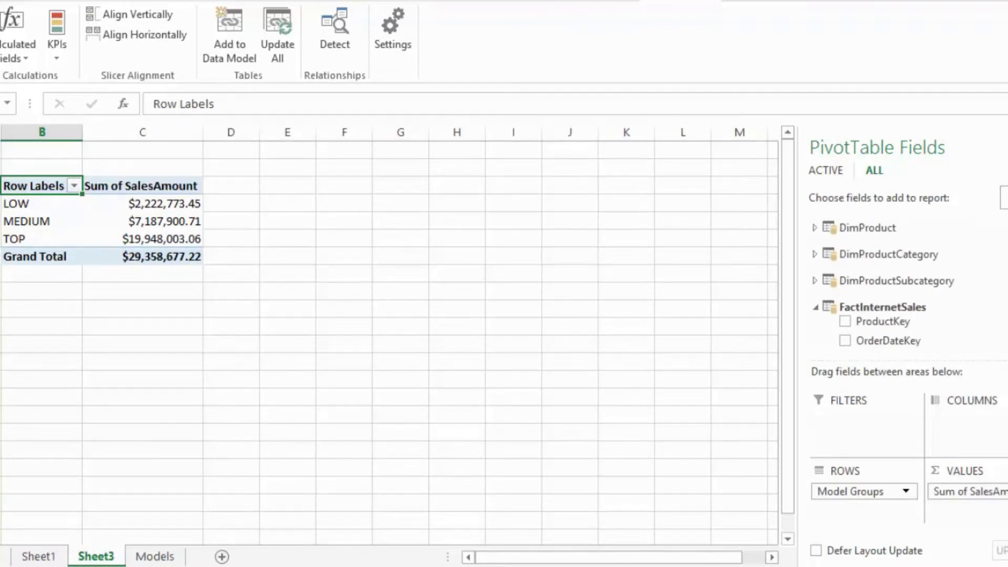
{"action": "left_click", "coordinate": [814, 227]}
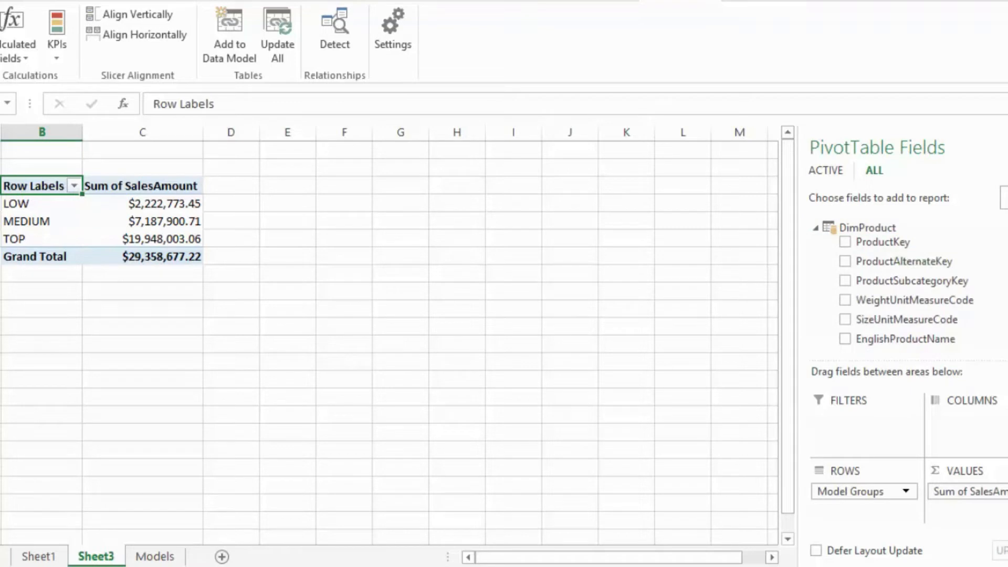
{"action": "scroll", "coordinate": [892, 283], "scroll_direction": "down", "scroll_amount": 2}
{"action": "mouse_move", "coordinate": [937, 246]}
{"action": "left_mouse_down"}
{"action": "mouse_move", "coordinate": [892, 502]}
{"action": "mouse_move", "coordinate": [879, 498]}
{"action": "left_mouse_up"}
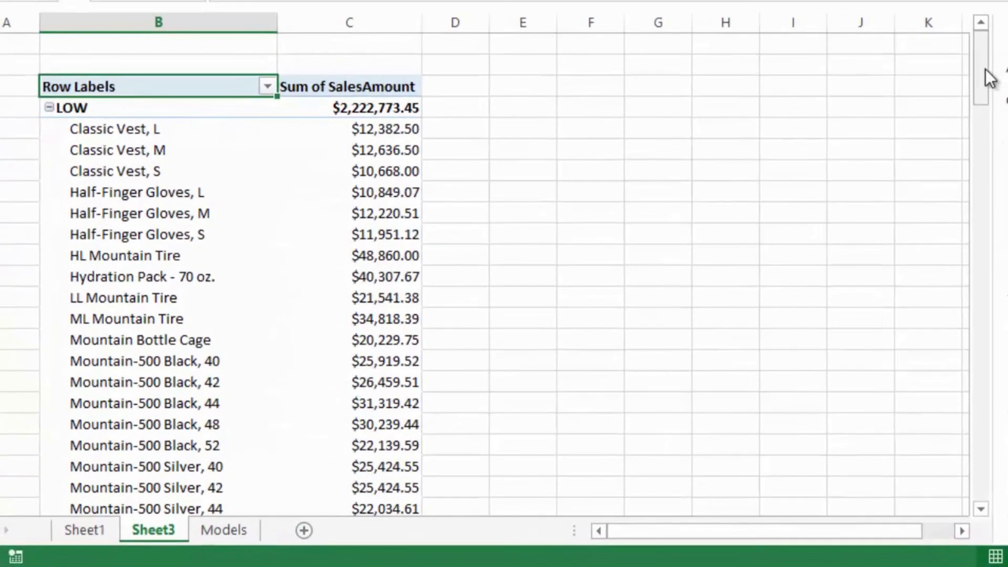
{"action": "left_click_drag", "start_coordinate": [791, 175], "coordinate": [797, 203]}
{"action": "left_click_drag", "start_coordinate": [987, 97], "coordinate": [984, 69]}
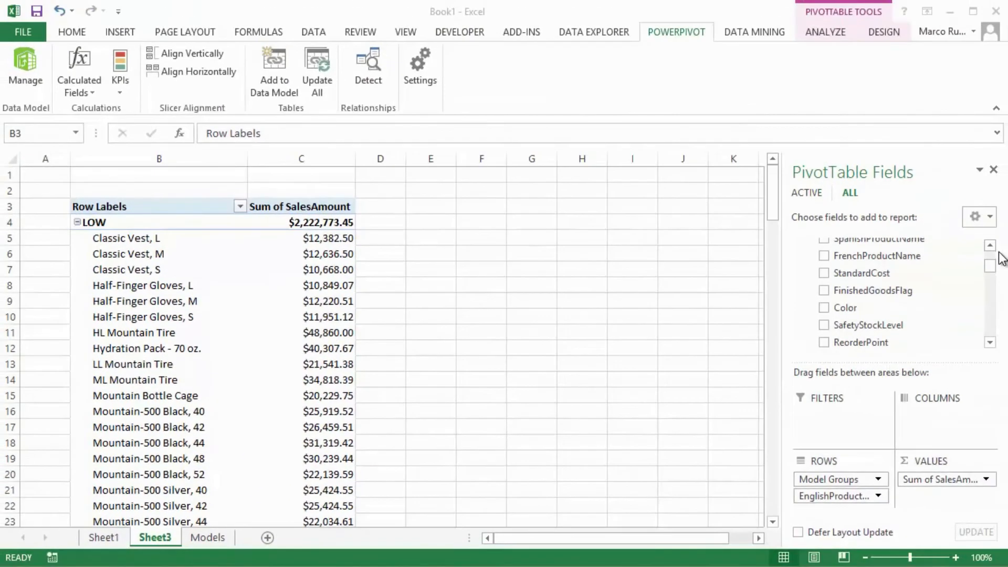
{"action": "left_click", "coordinate": [993, 272]}
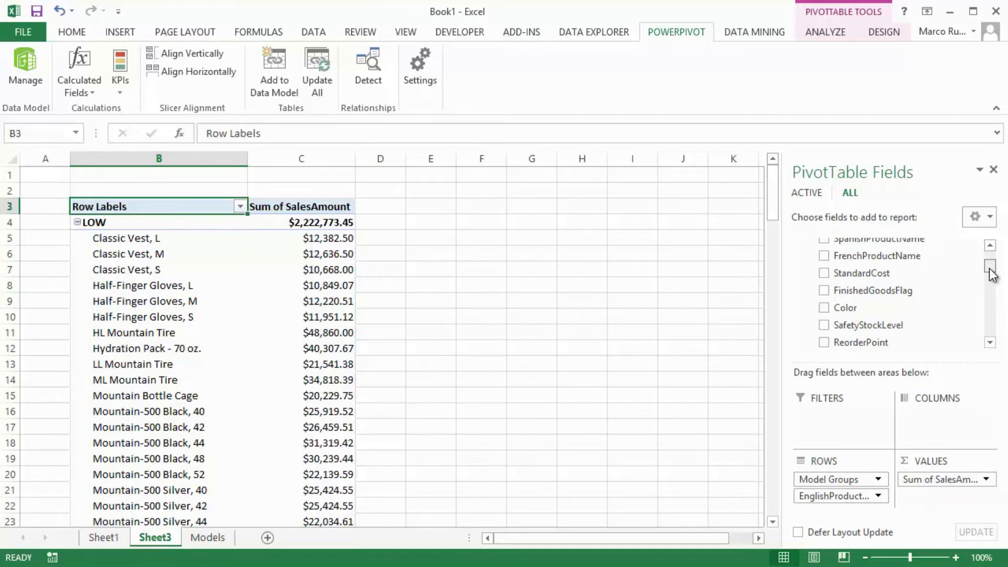
{"action": "left_click_drag", "start_coordinate": [990, 270], "coordinate": [990, 338]}
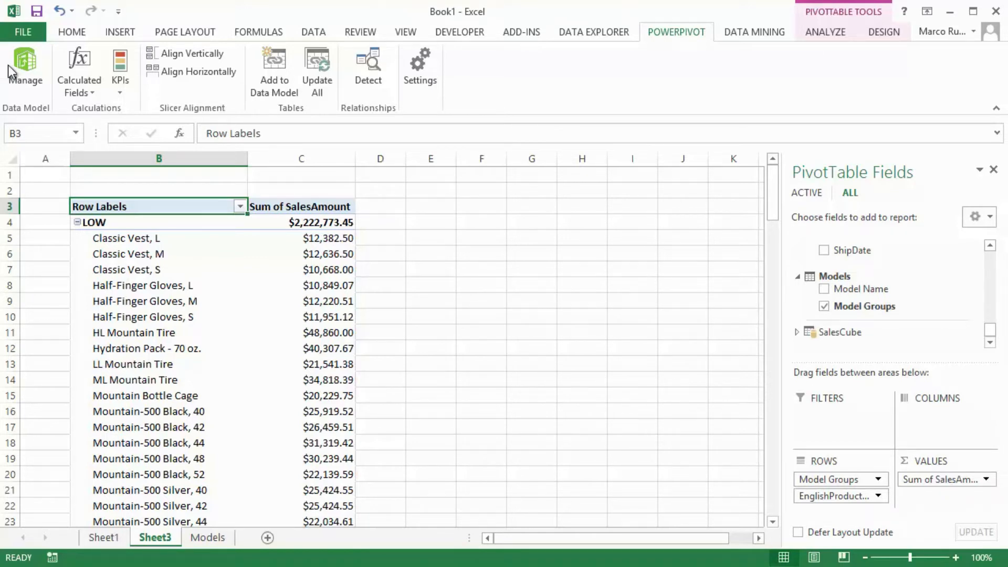
- Rename the Models table as Model Groups in the PowerPivot diagram view
{"action": "left_click", "coordinate": [25, 67]}
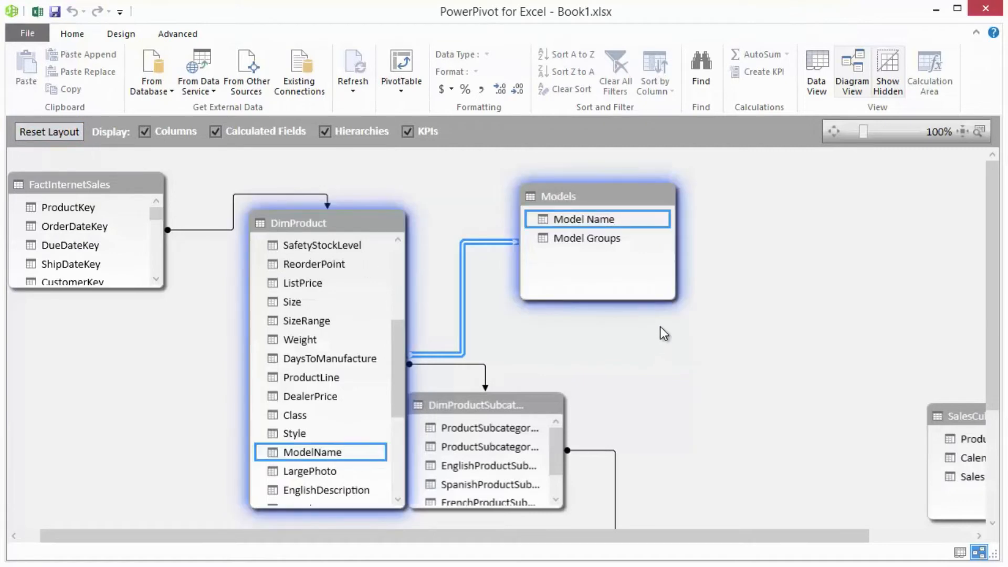
{"action": "left_click", "coordinate": [594, 191]}
{"action": "right_click", "coordinate": [595, 194]}
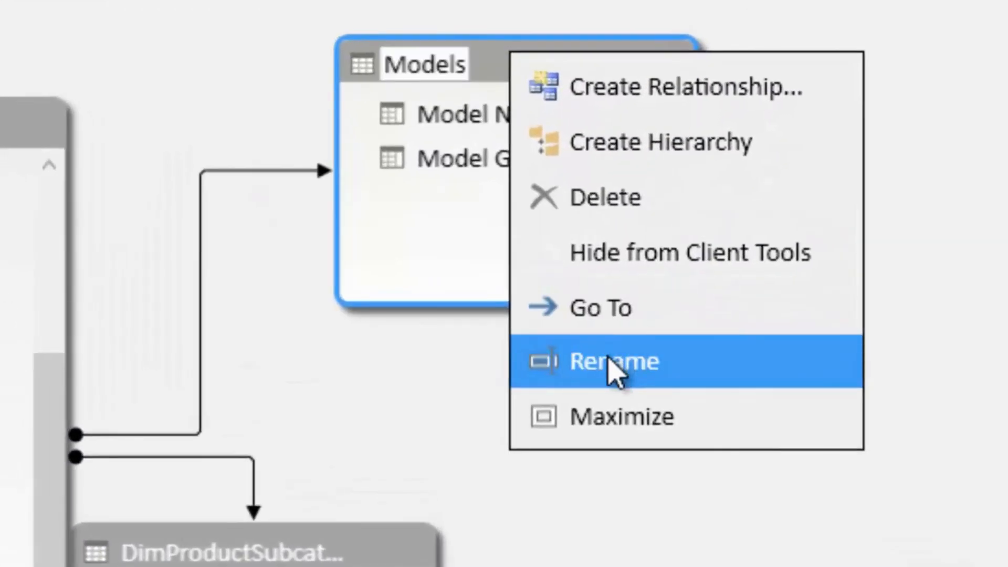
{"action": "left_click", "coordinate": [638, 323]}
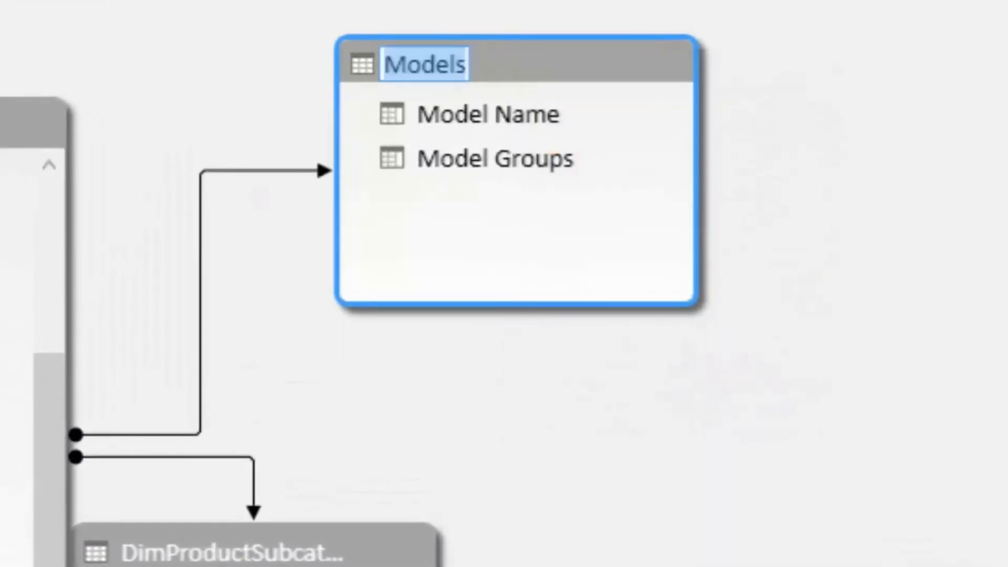
{"action": "type", "text": "Modle"}
{"action": "key", "text": "BackSpace"}
{"action": "key", "text": "BackSpace"}
{"action": "type", "text": "el Groups"}
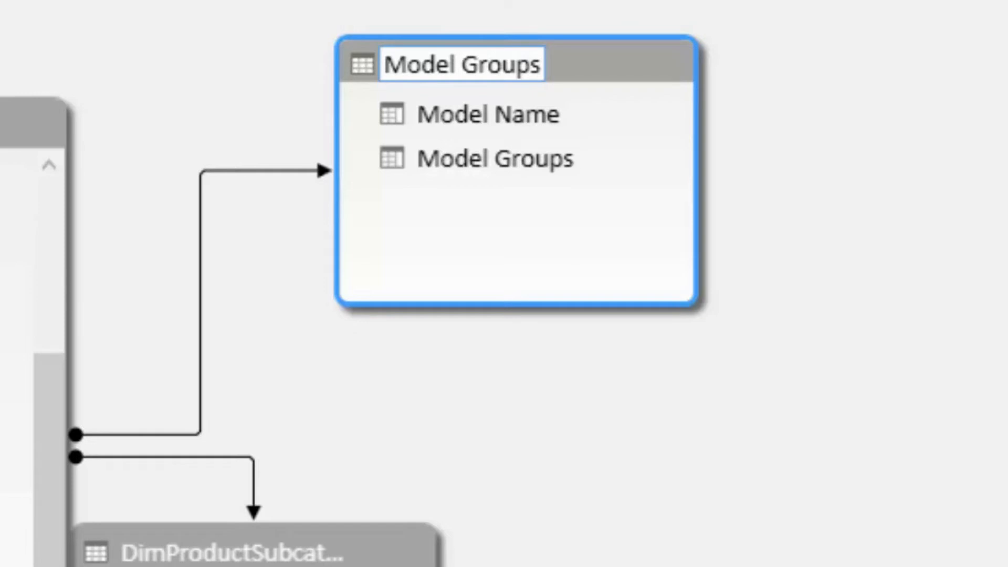
{"action": "key", "text": "Return"}
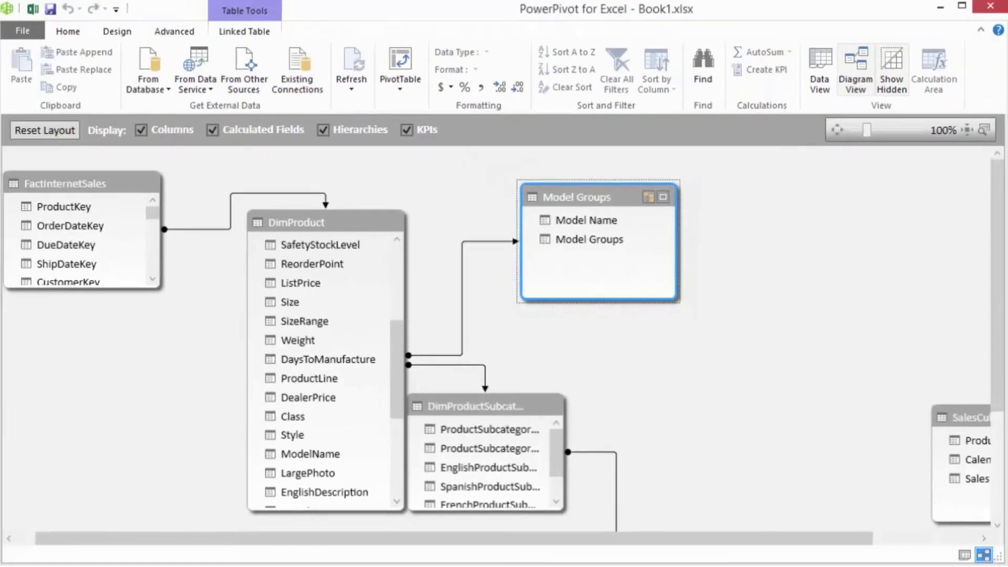
- Switch back to the Excel workbook and refresh the PivotTable on Sheet3
{"action": "left_click", "coordinate": [32, 9]}
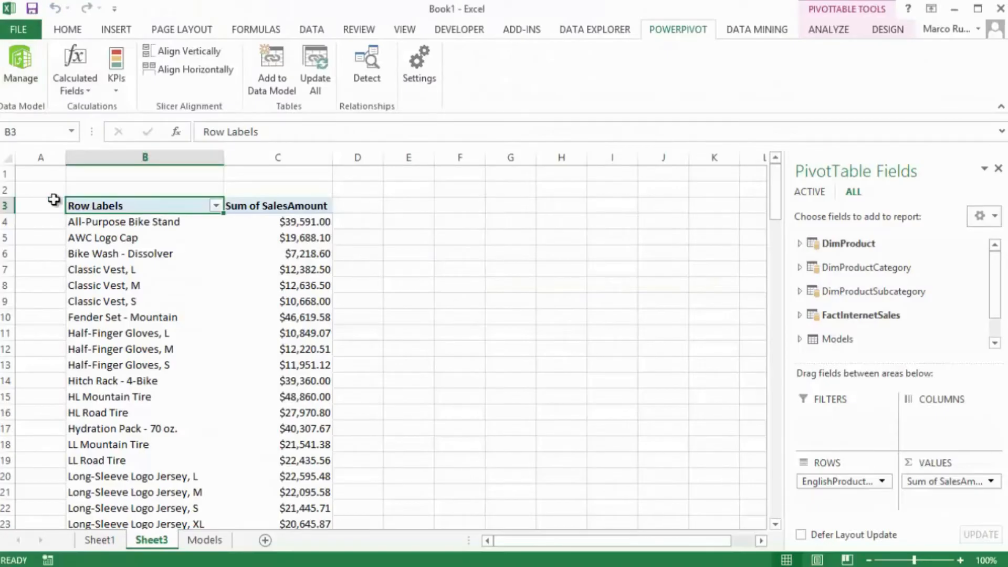
{"action": "right_click", "coordinate": [241, 295]}
{"action": "left_click", "coordinate": [279, 364]}
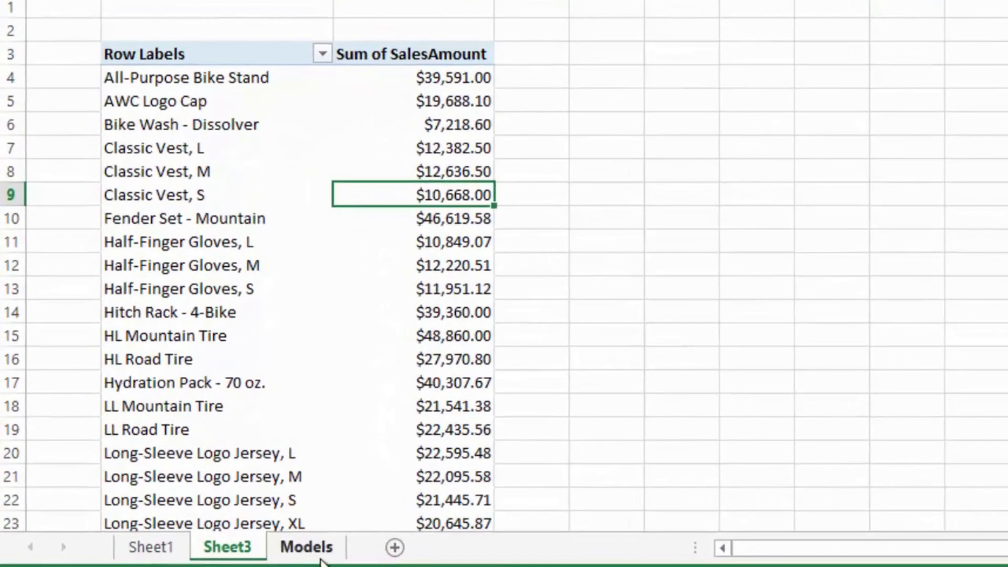
- Try to rename the Excel table on the Models sheet as Model Names
{"action": "left_click", "coordinate": [315, 548]}
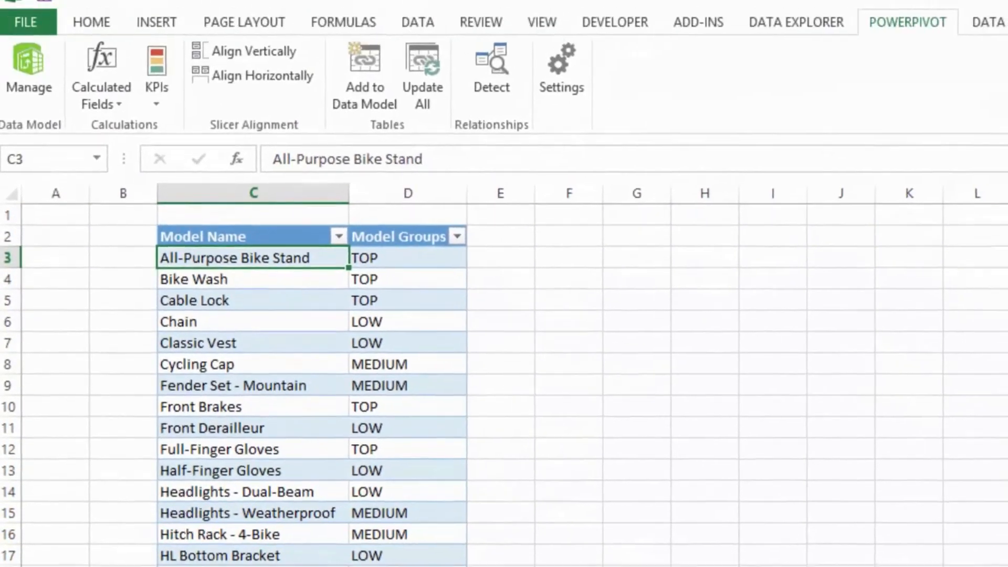
{"action": "left_click", "coordinate": [1003, 39]}
{"action": "left_click", "coordinate": [74, 90]}
{"action": "left_click", "coordinate": [74, 91]}
{"action": "key", "text": "BackSpace"}
{"action": "type", "text": "Names"}
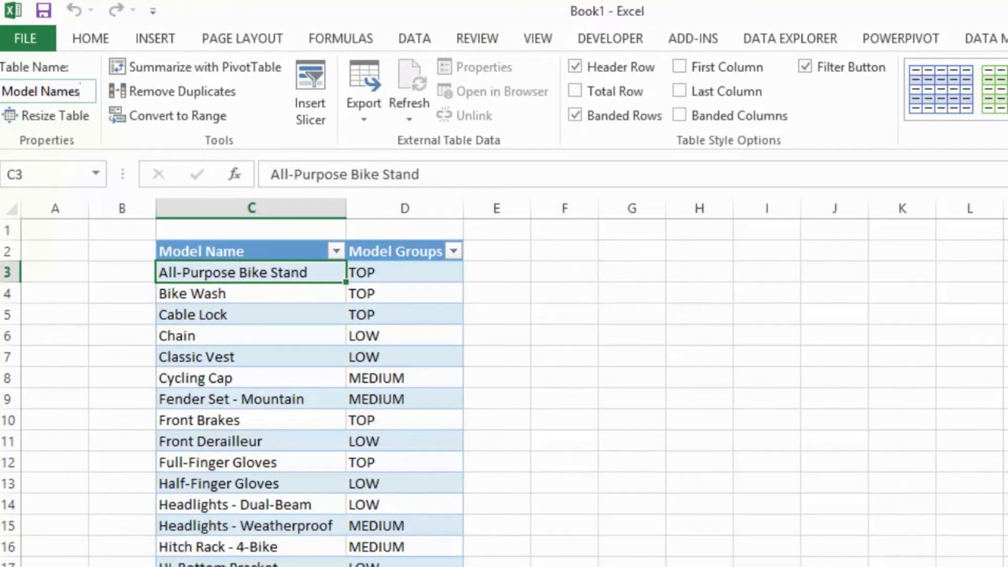
{"action": "key", "text": "Return"}
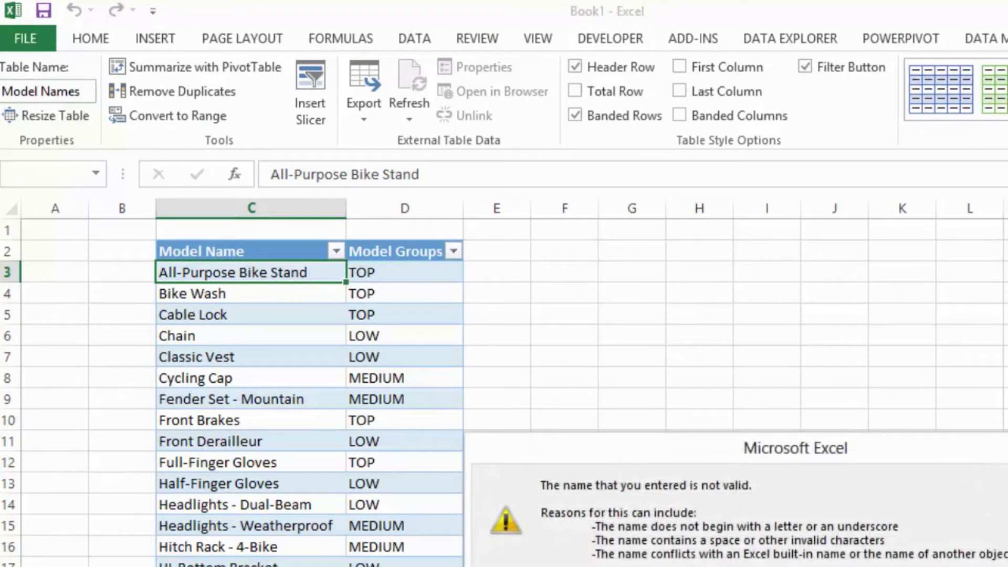
{"action": "key", "text": "Return"}
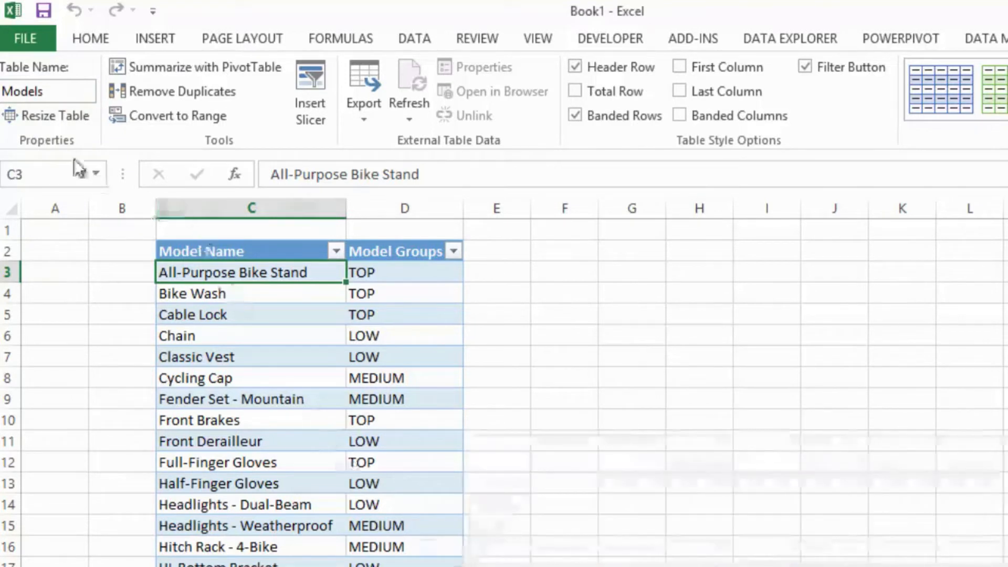
- Rename the Excel table on the Models sheet as ModelNames and return to the PivotTable on Sheet3
{"action": "left_click", "coordinate": [64, 92]}
{"action": "left_click", "coordinate": [64, 92]}
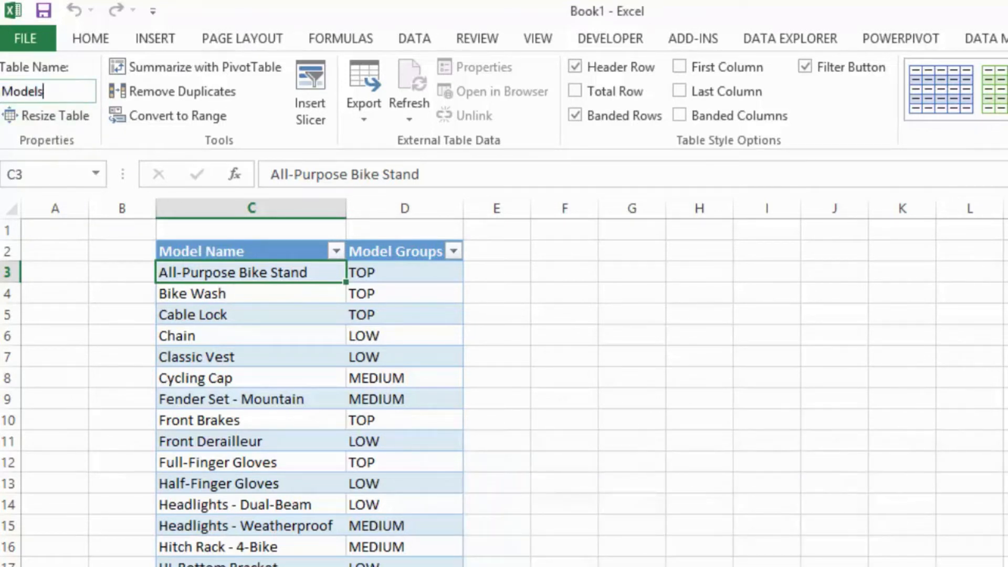
{"action": "key", "text": "BackSpace"}
{"action": "type", "text": "Names"}
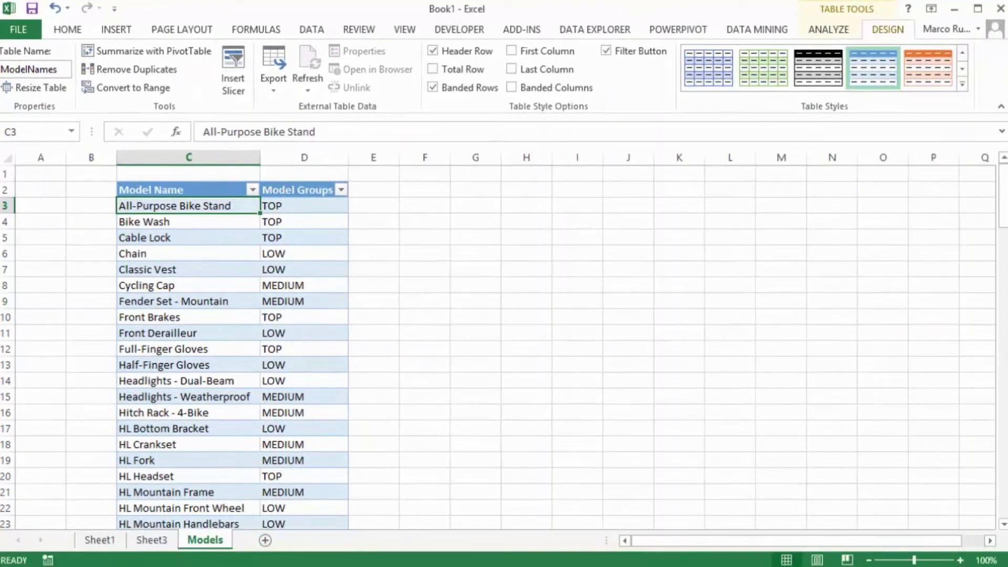
{"action": "left_click", "coordinate": [164, 546]}
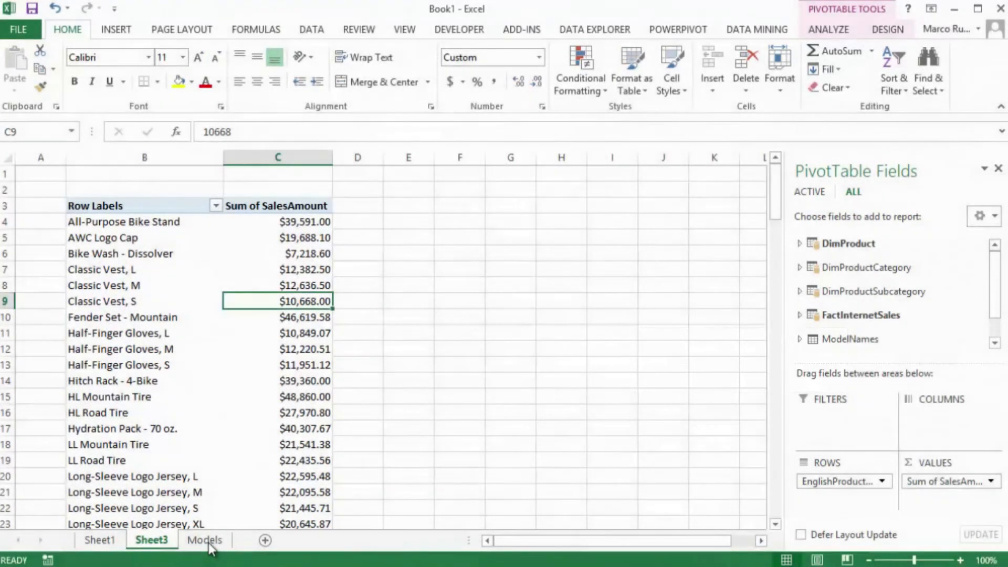
- Try to add the ModelNames table from the Models sheet to the data model a second time
{"action": "left_click", "coordinate": [212, 541]}
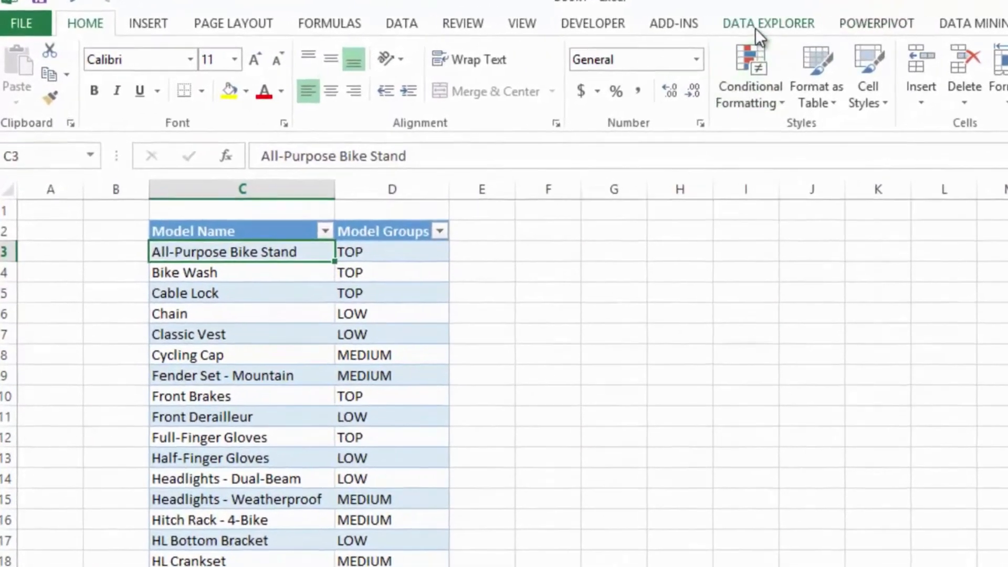
{"action": "left_click", "coordinate": [769, 26]}
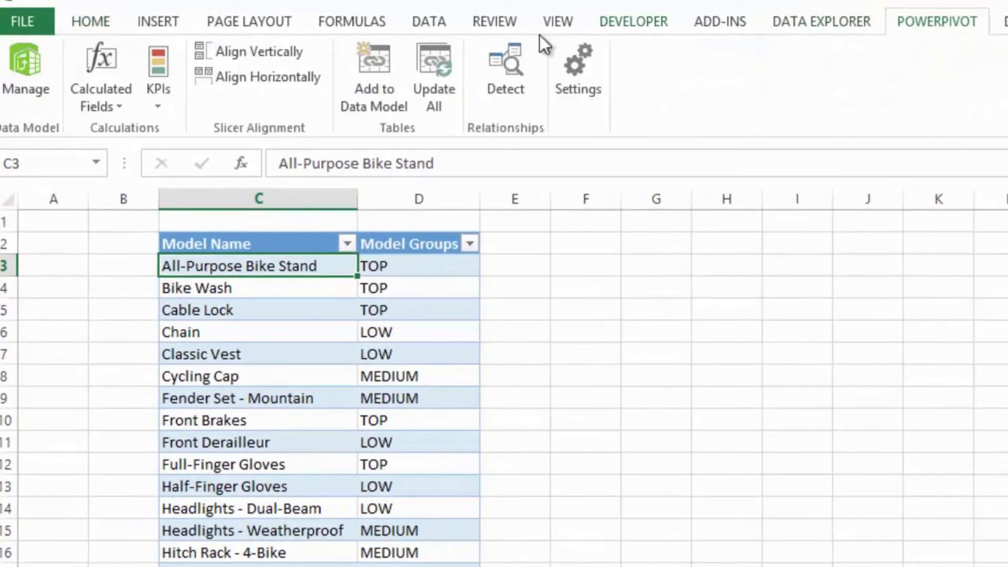
{"action": "left_click", "coordinate": [370, 74]}
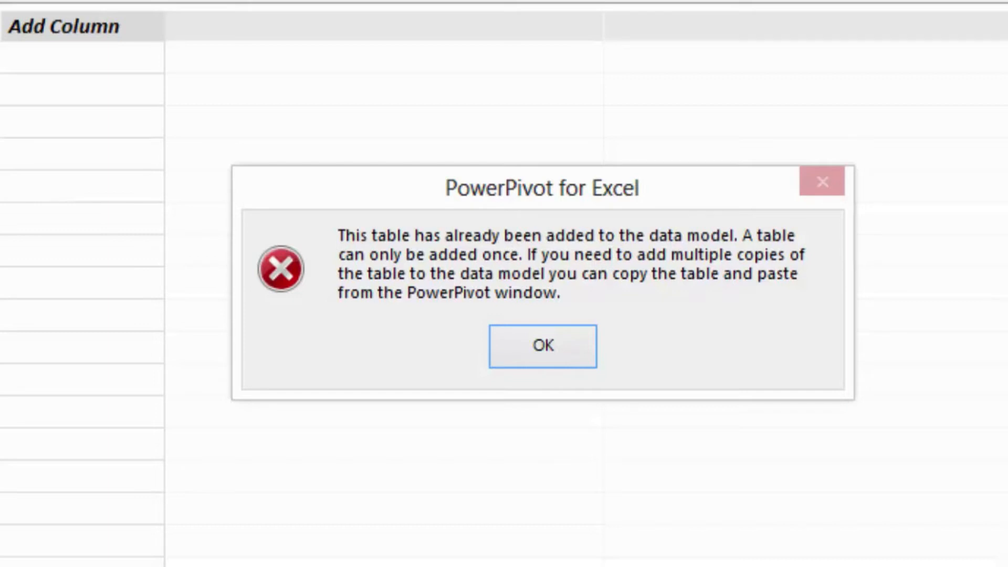
{"action": "left_click", "coordinate": [553, 342]}
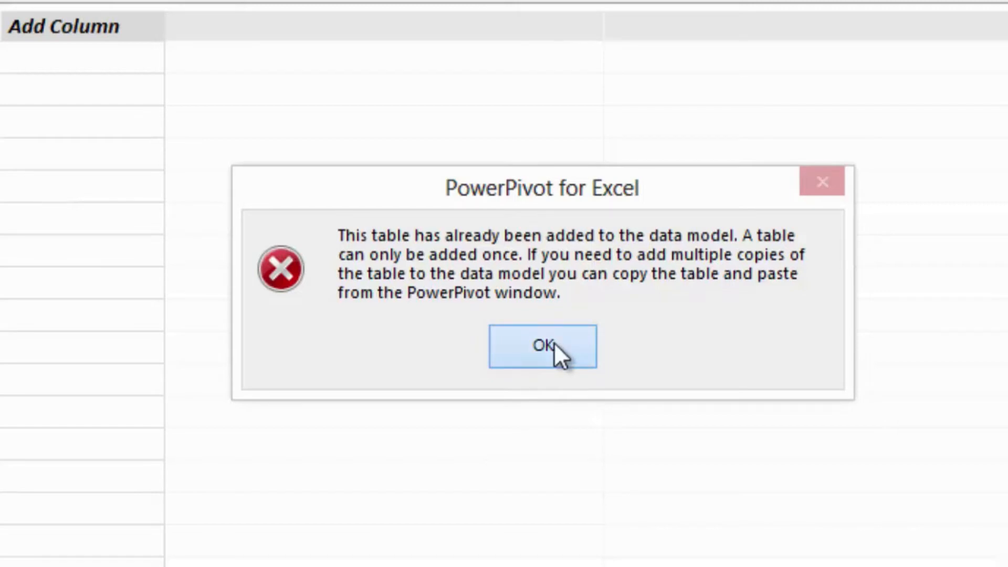
{"action": "left_click", "coordinate": [554, 342]}
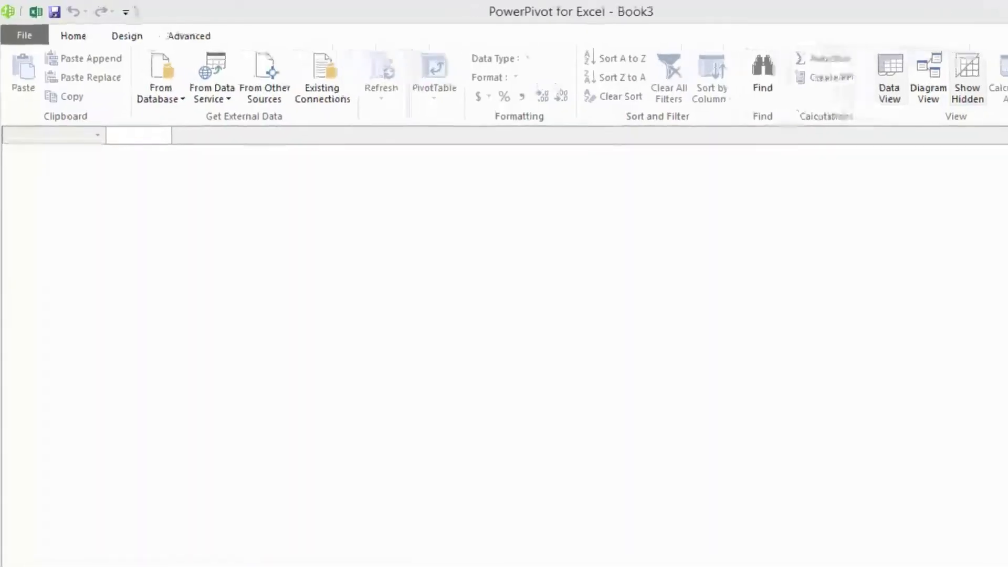
- Set up a table import from the Excel file C:\Demo\01 Loading From Excel.xlsx, using the first row as column headers
{"action": "left_click", "coordinate": [295, 89]}
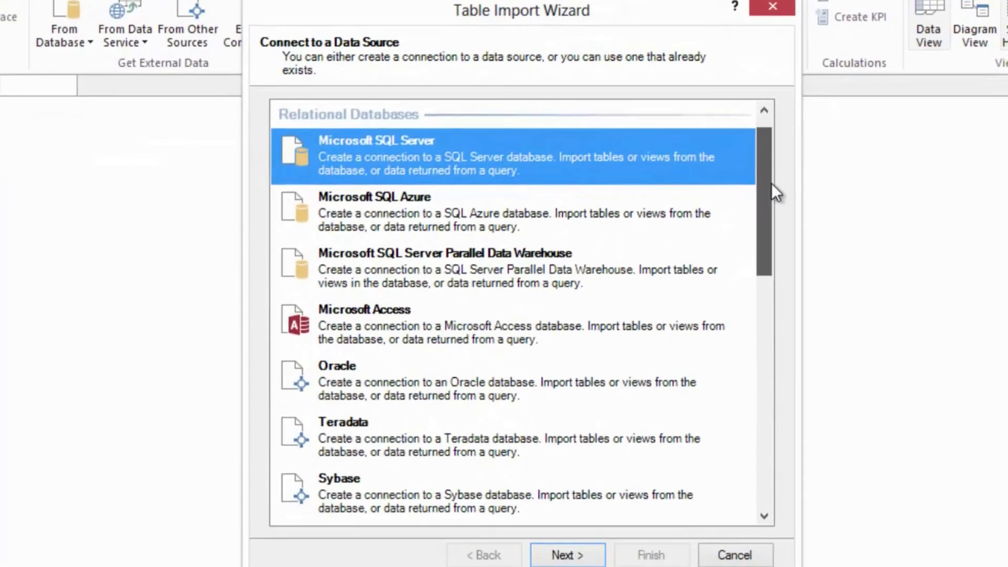
{"action": "left_click_drag", "start_coordinate": [880, 258], "coordinate": [877, 530]}
{"action": "left_click", "coordinate": [485, 409]}
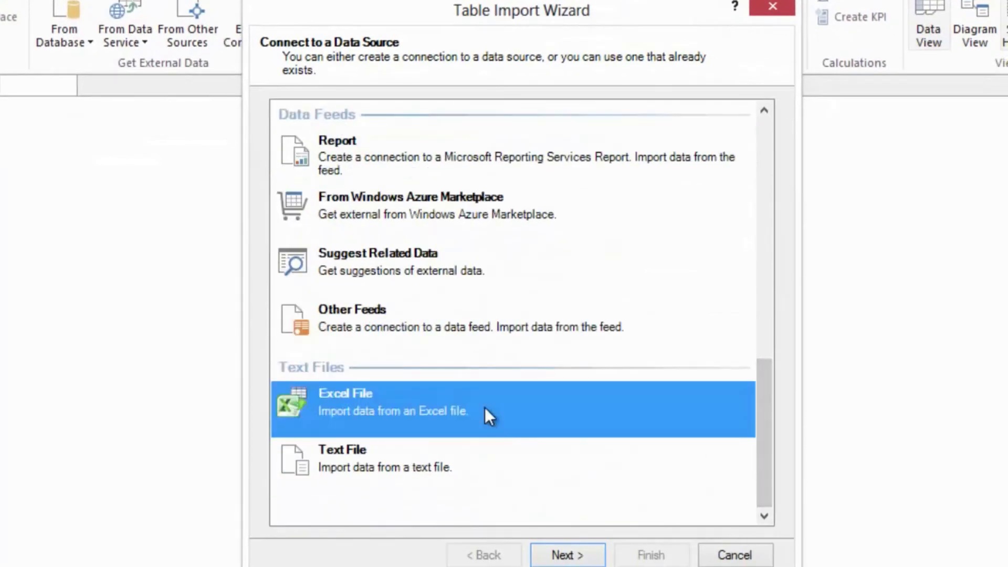
{"action": "left_click", "coordinate": [548, 556]}
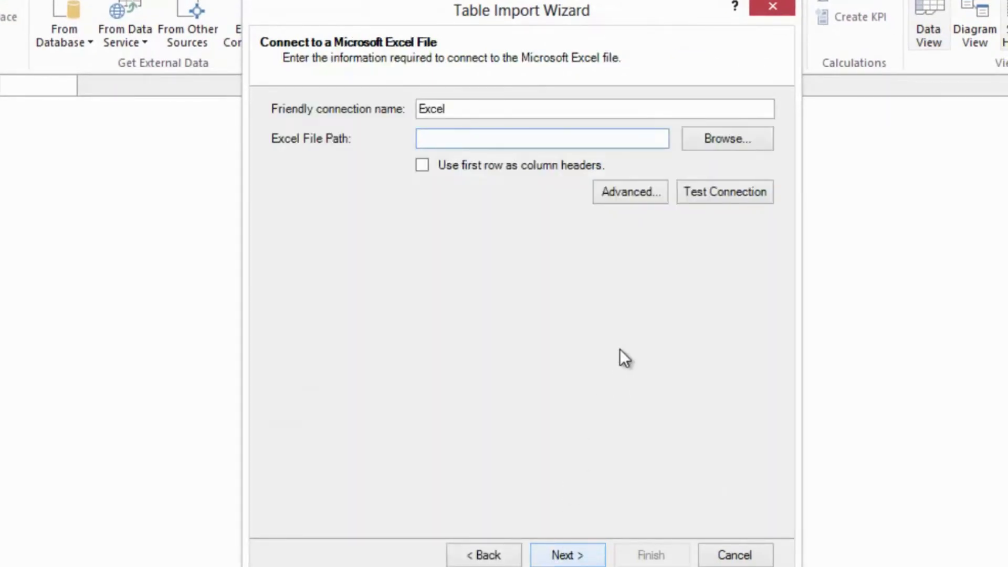
{"action": "left_click", "coordinate": [698, 141]}
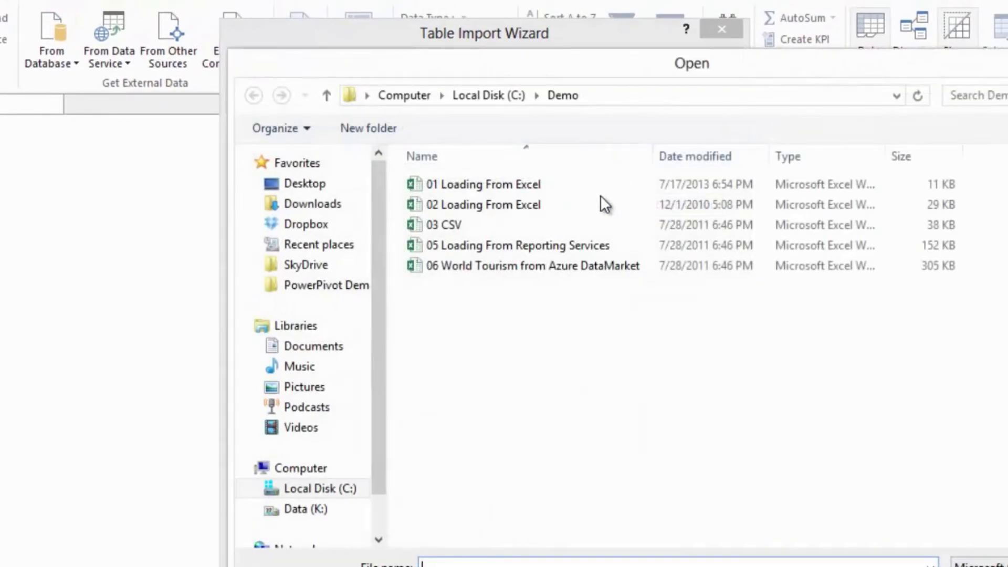
{"action": "left_click", "coordinate": [512, 185]}
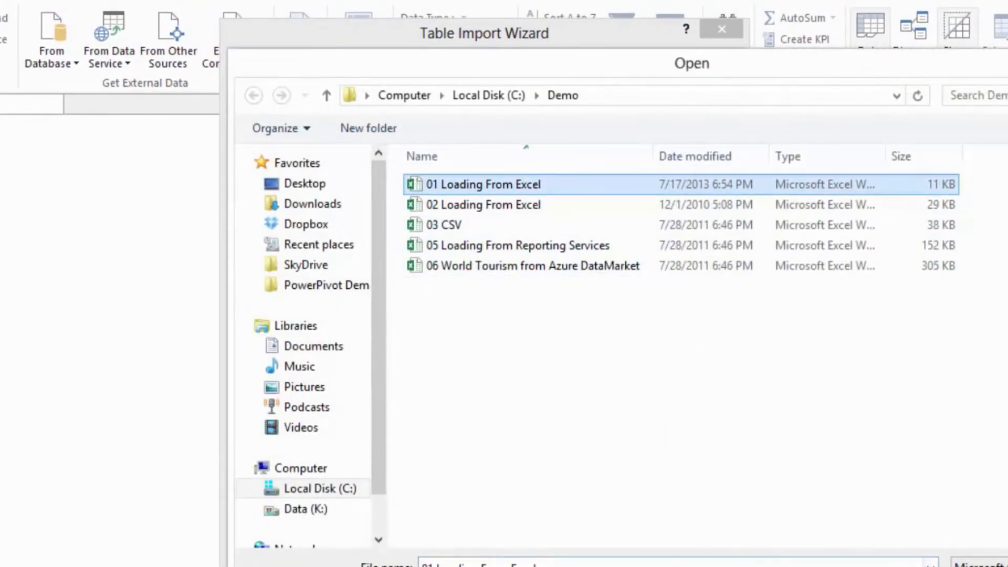
{"action": "left_click", "coordinate": [991, 566]}
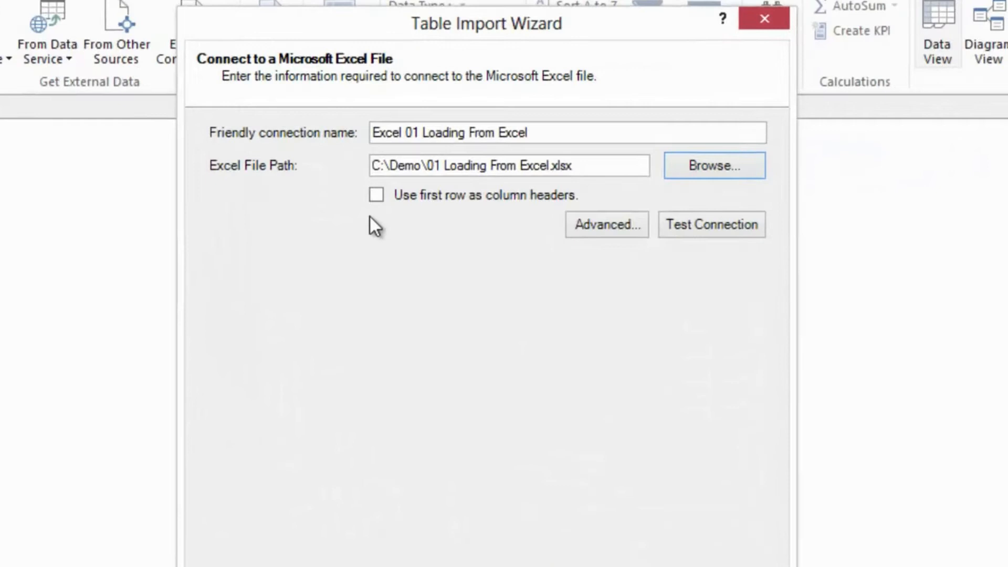
{"action": "left_click", "coordinate": [345, 232]}
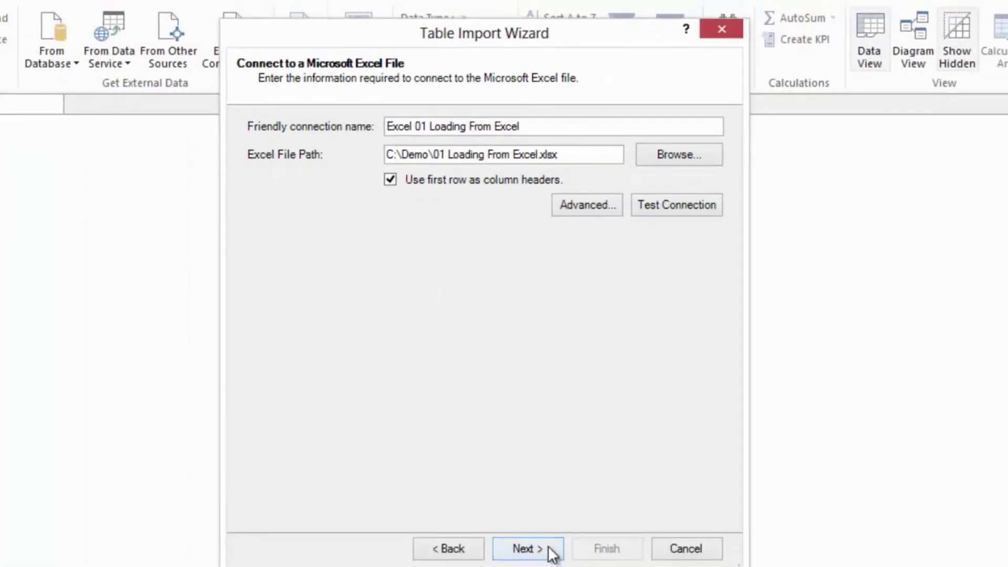
{"action": "left_click", "coordinate": [549, 548]}
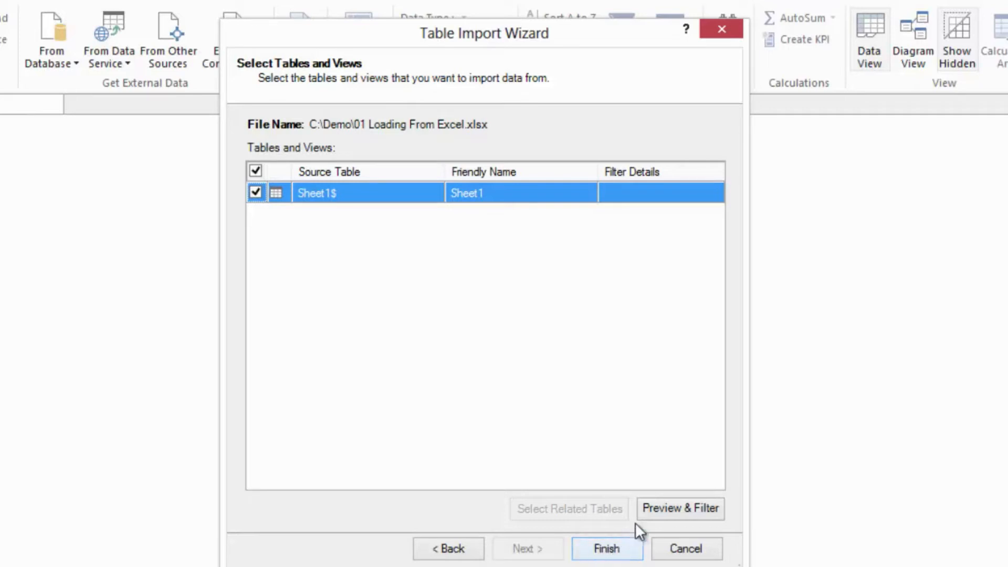
- Preview the Sheet1$ source table with a widened Model Name column and import it into the data model
{"action": "left_click", "coordinate": [680, 505]}
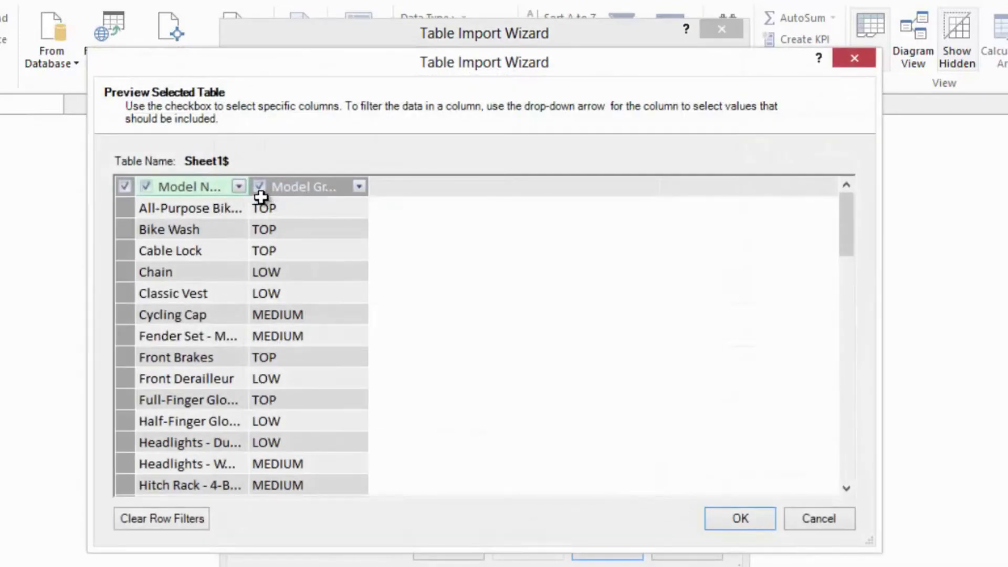
{"action": "left_click_drag", "start_coordinate": [248, 186], "coordinate": [335, 189]}
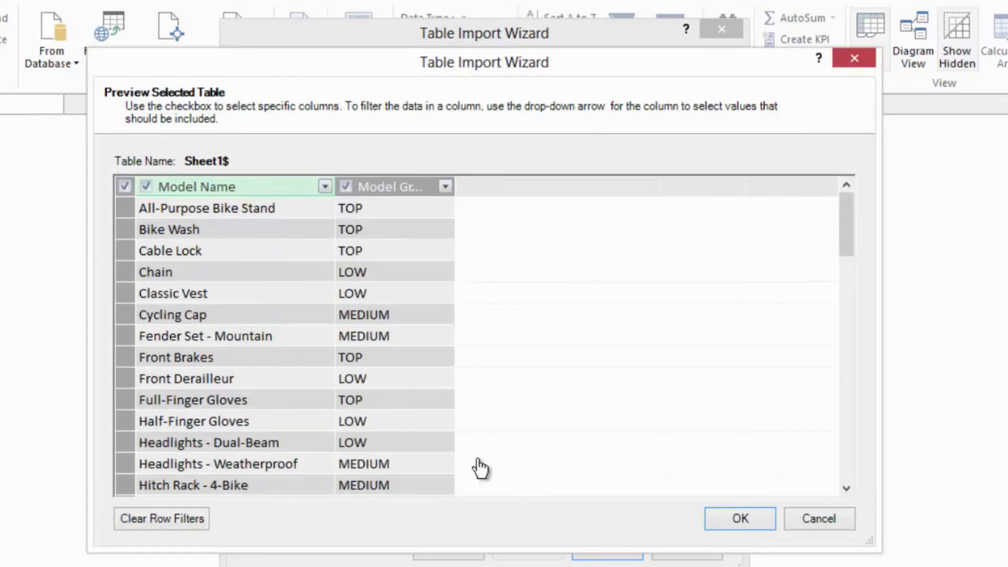
{"action": "left_click", "coordinate": [723, 517]}
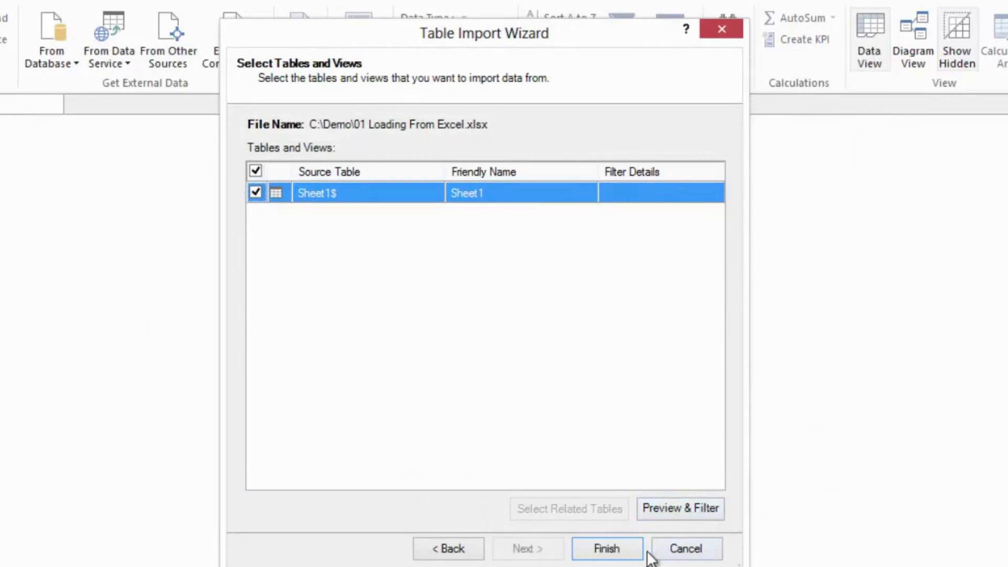
{"action": "left_click", "coordinate": [632, 551]}
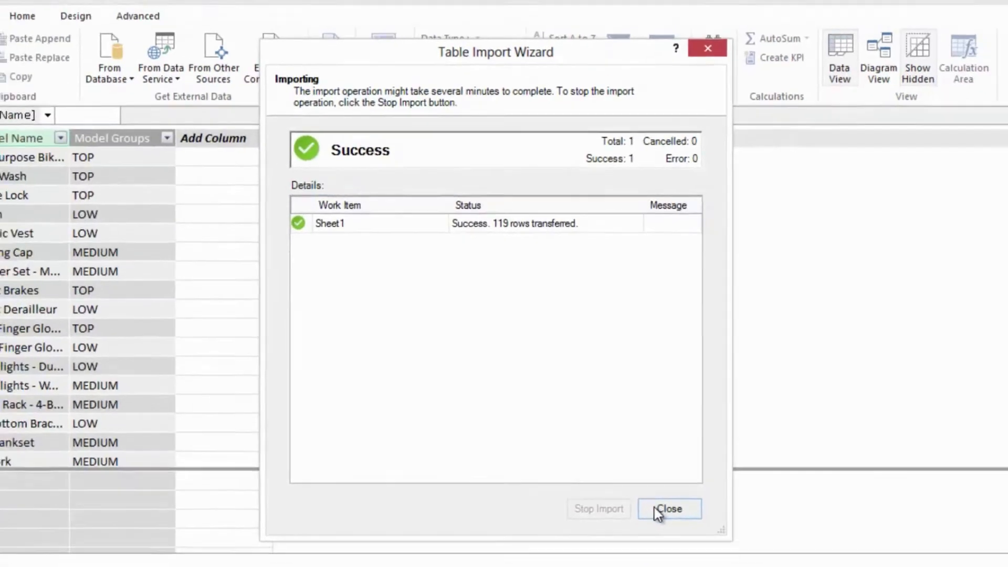
{"action": "left_click", "coordinate": [677, 544]}
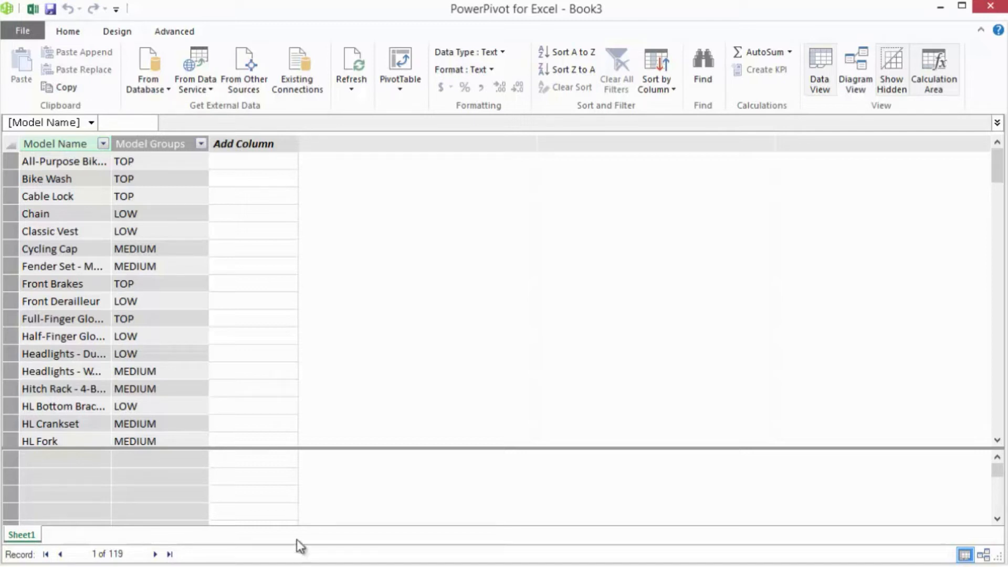
- Switch to the Excel workbook and open the recent file 02 Loading From Excel from C:\Demo
{"action": "left_click", "coordinate": [36, 9]}
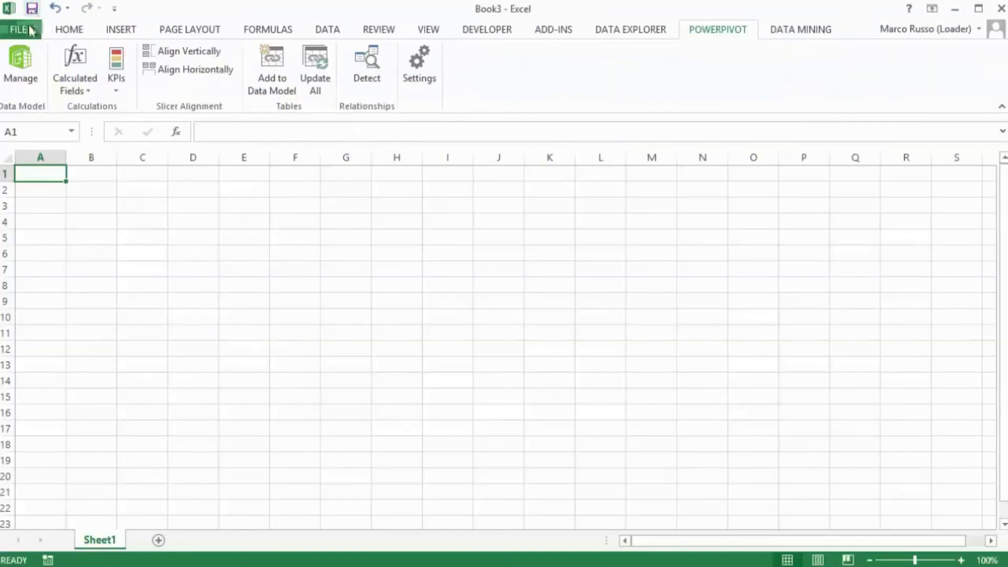
{"action": "left_click", "coordinate": [27, 29]}
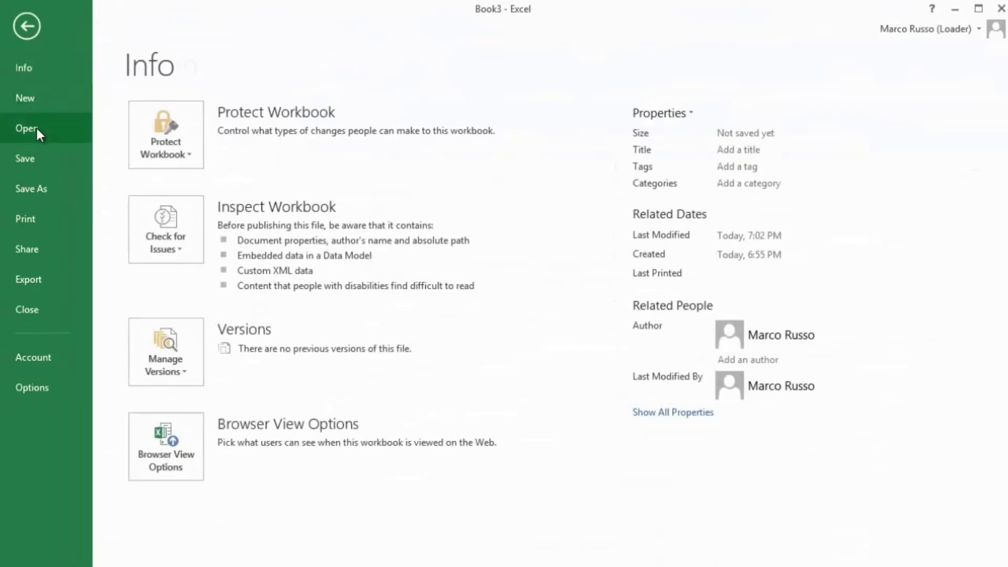
{"action": "left_click", "coordinate": [35, 127]}
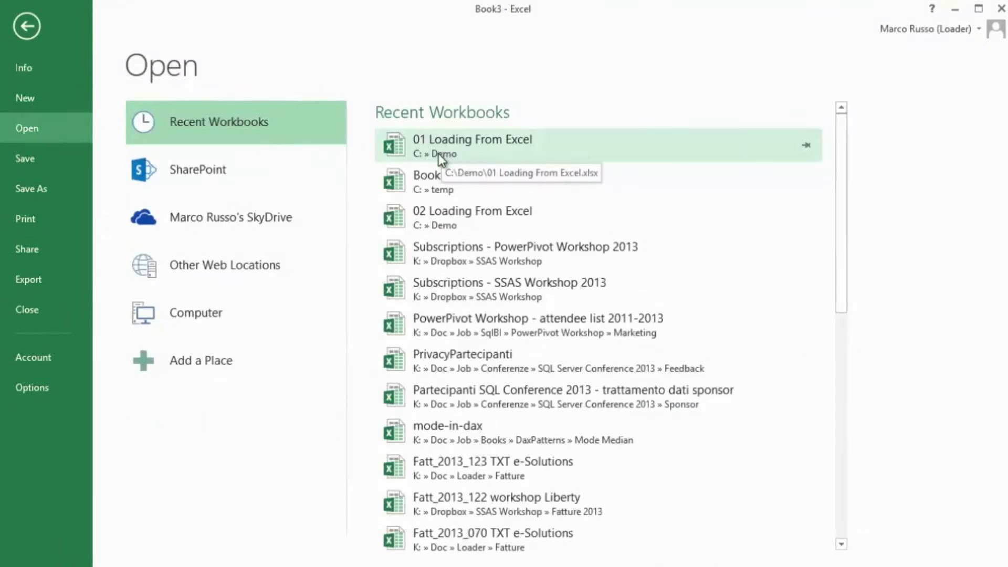
{"action": "left_click", "coordinate": [444, 225]}
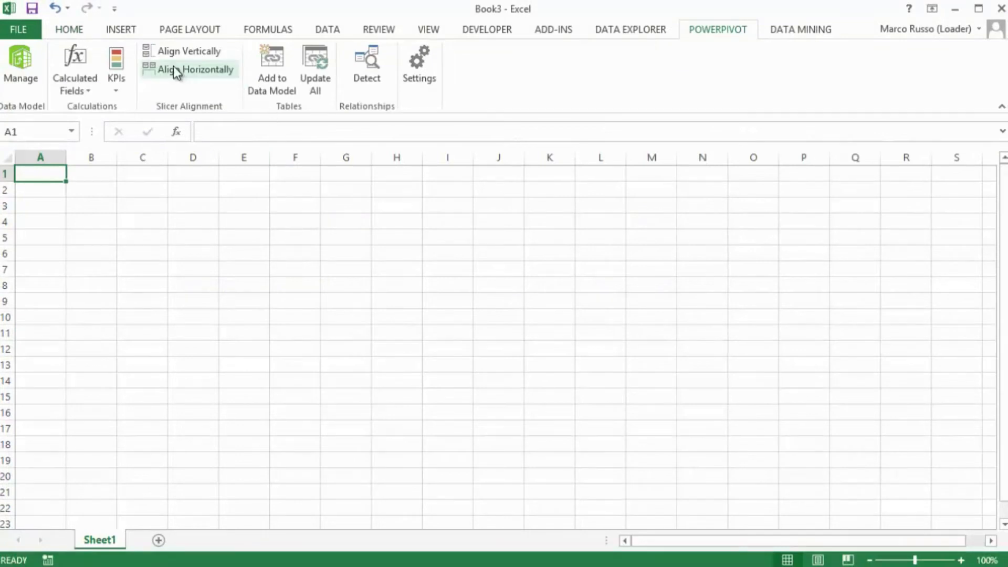
- Return to PowerPivot and set up a table import from C:\Demo\02 Loading From Excel.xlsx, using the first row as column headers
{"action": "left_click", "coordinate": [19, 78]}
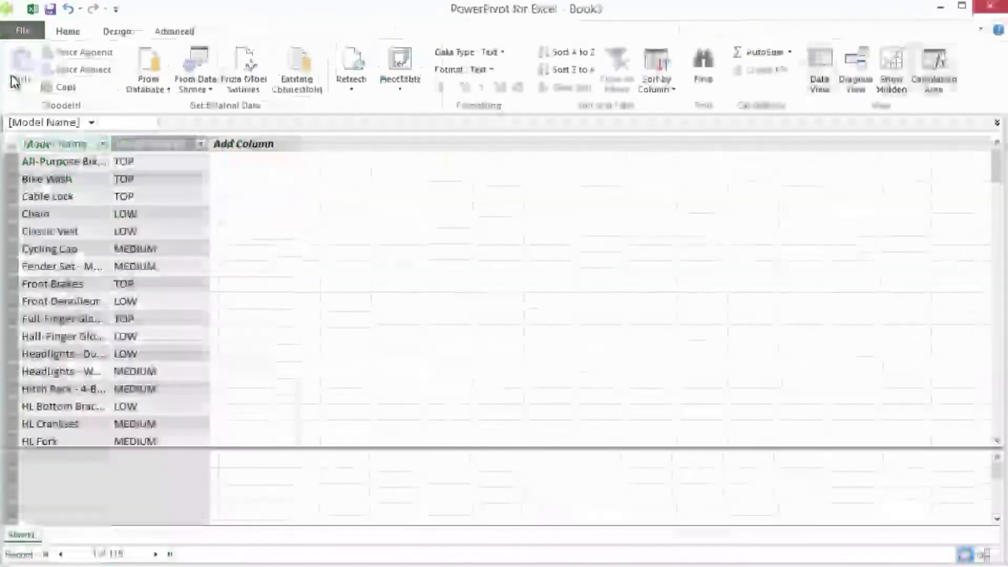
{"action": "left_click", "coordinate": [250, 73]}
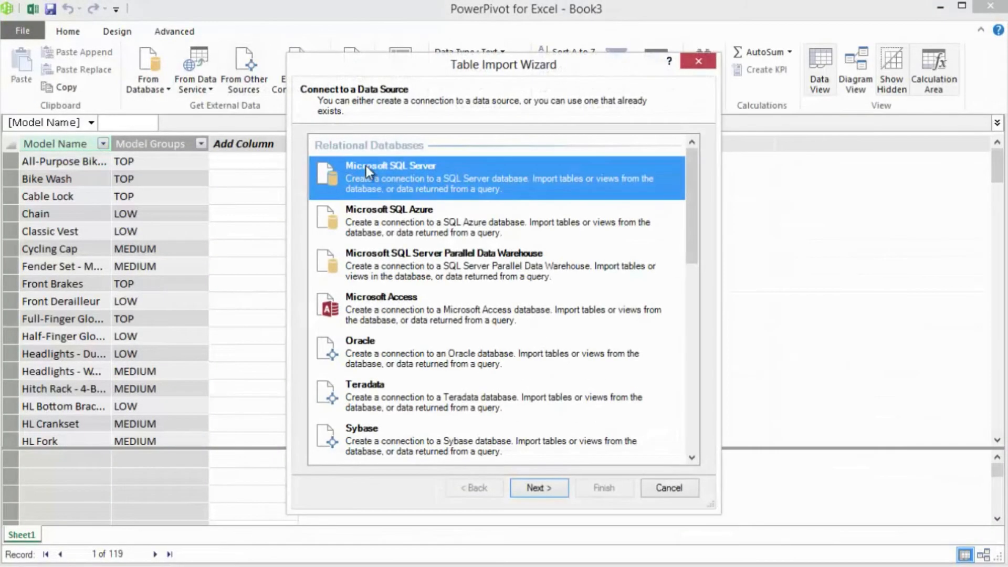
{"action": "left_click_drag", "start_coordinate": [698, 238], "coordinate": [697, 438]}
{"action": "left_click", "coordinate": [376, 367]}
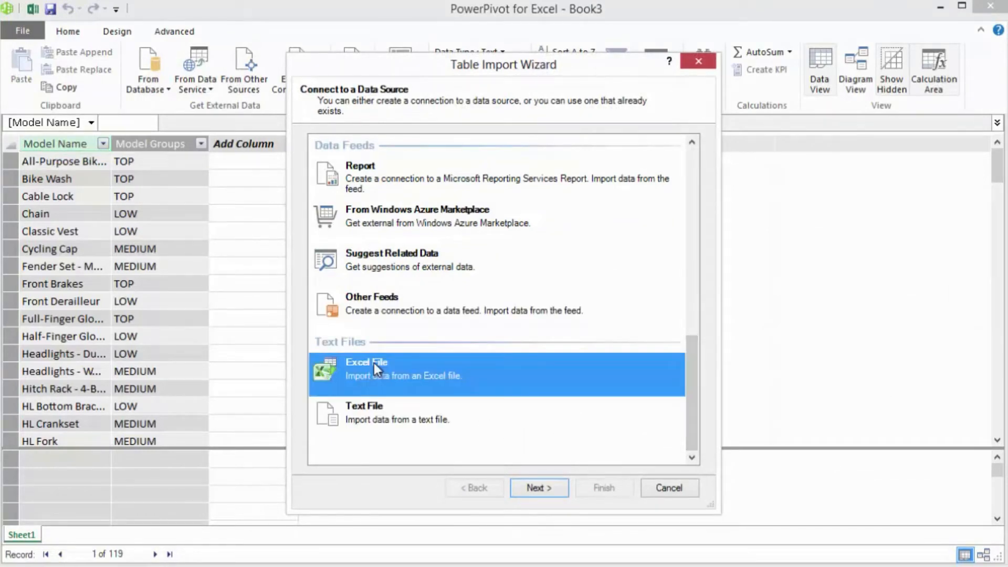
{"action": "left_click", "coordinate": [541, 488]}
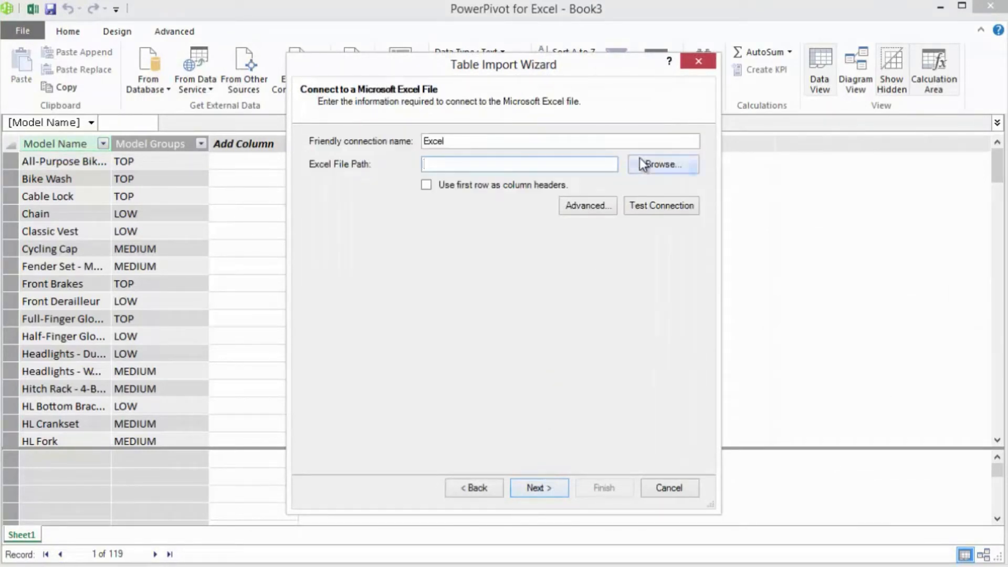
{"action": "left_click", "coordinate": [639, 160]}
{"action": "left_click", "coordinate": [518, 204]}
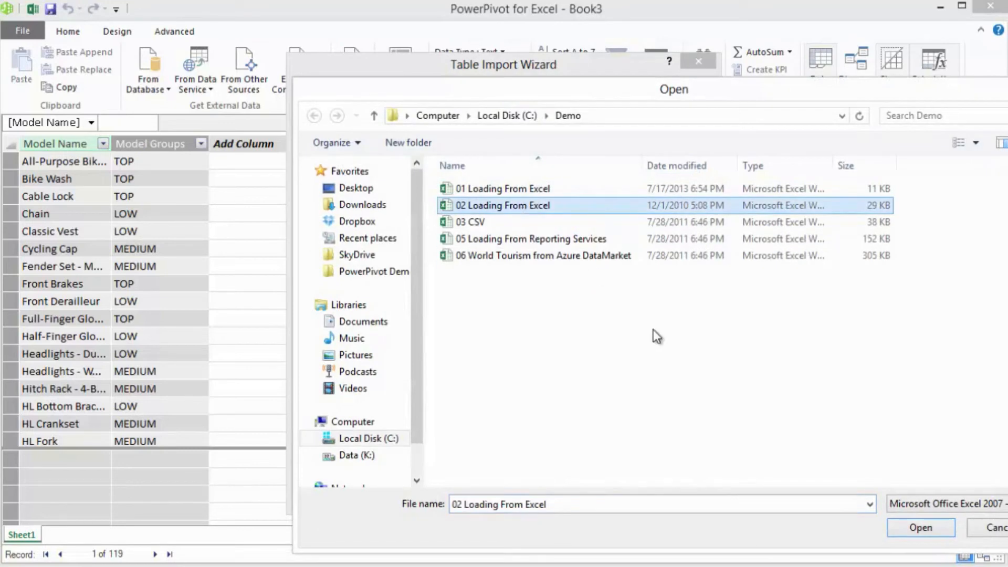
{"action": "left_click", "coordinate": [911, 522]}
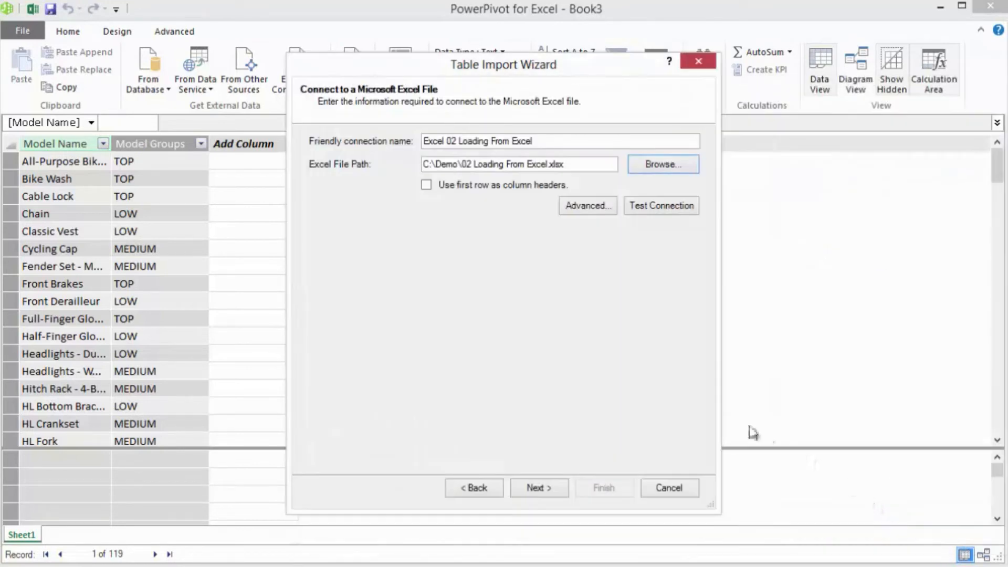
{"action": "left_click", "coordinate": [430, 187]}
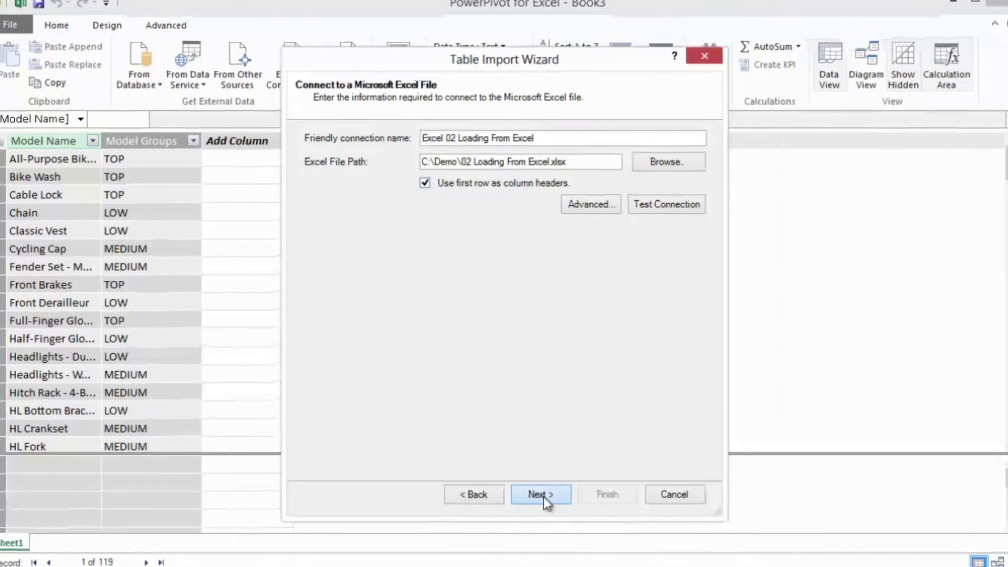
{"action": "left_click", "coordinate": [542, 495]}
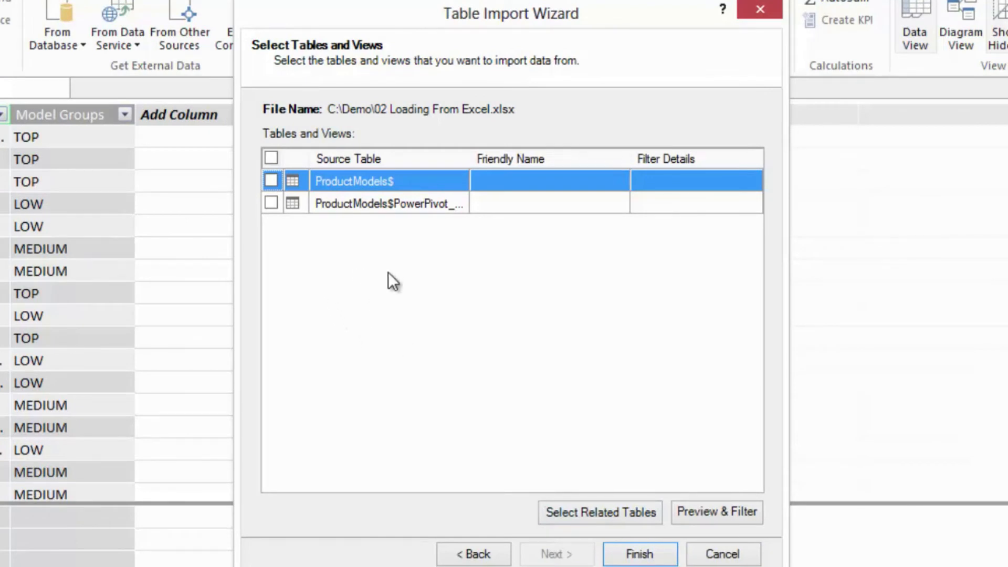
- Include both ProductModels source tables in the import and preview ProductModels$PowerPivot_SQL2008R2_AdventureWorks with a widened Name column
{"action": "left_click_drag", "start_coordinate": [470, 157], "coordinate": [519, 156]}
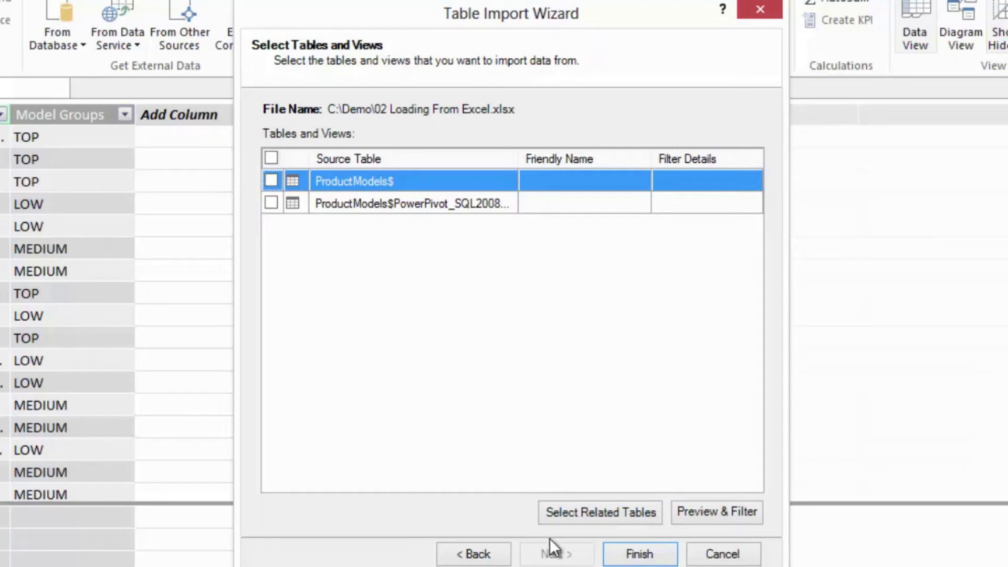
{"action": "left_click", "coordinate": [271, 179]}
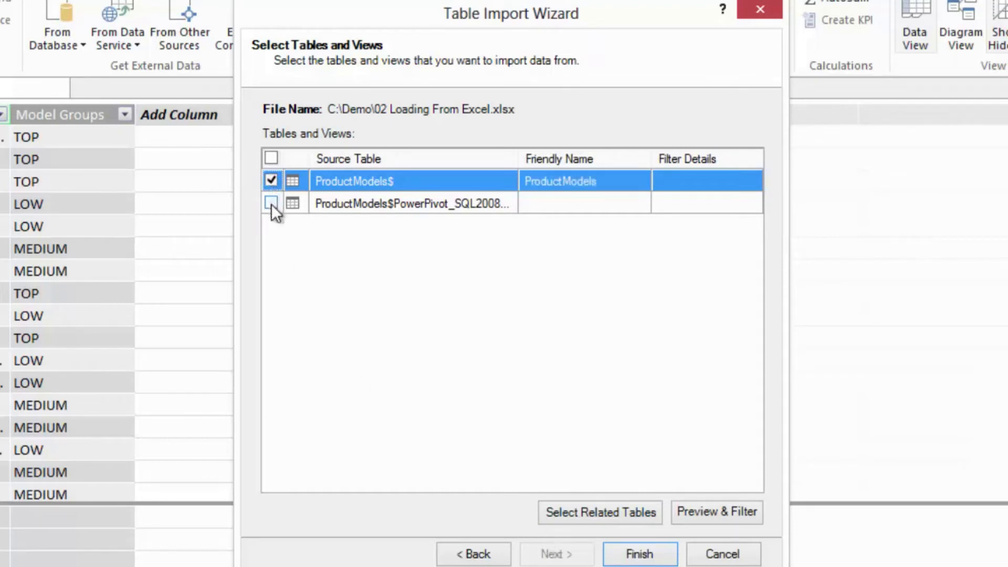
{"action": "left_click", "coordinate": [271, 204]}
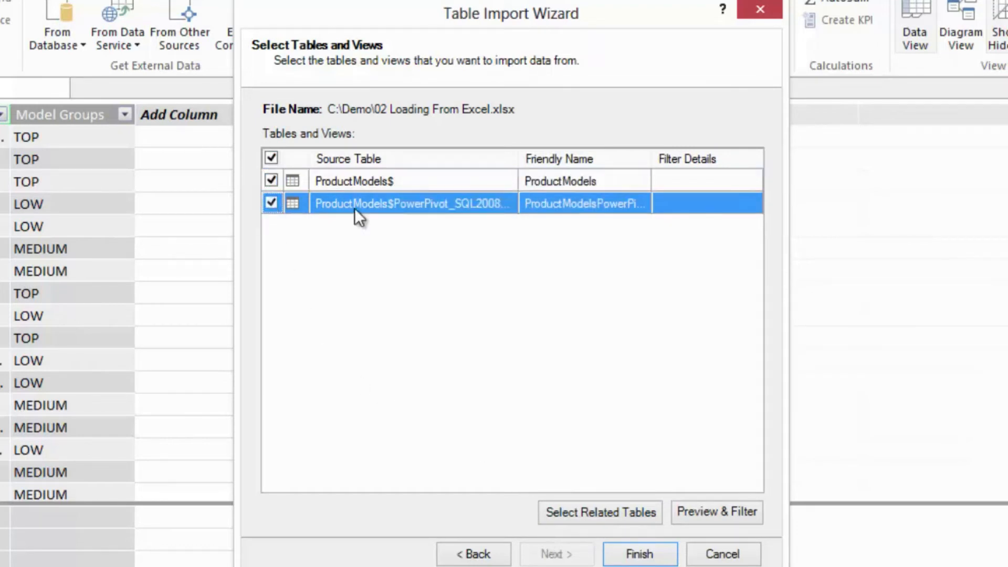
{"action": "left_click", "coordinate": [711, 517]}
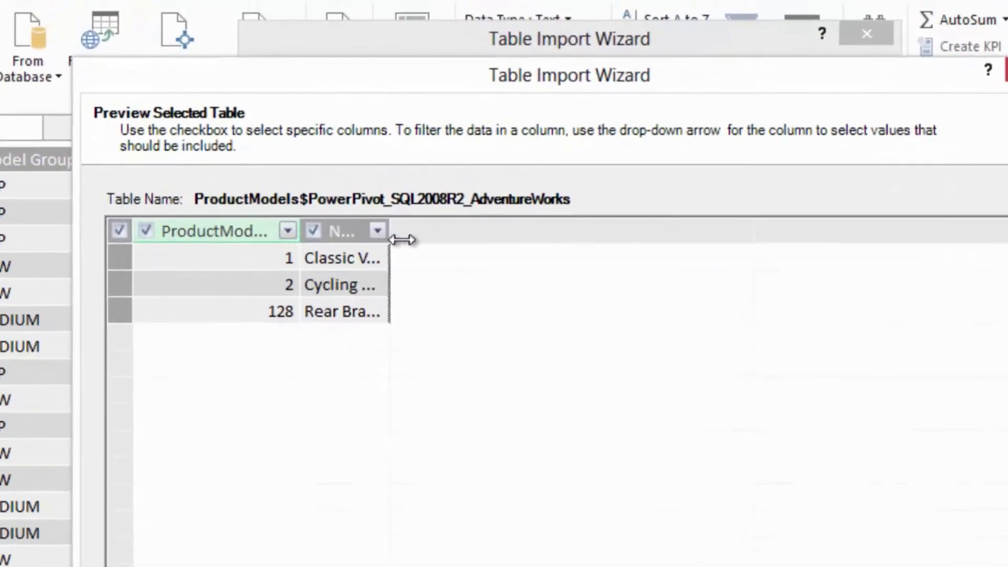
{"action": "left_click_drag", "start_coordinate": [379, 221], "coordinate": [579, 216]}
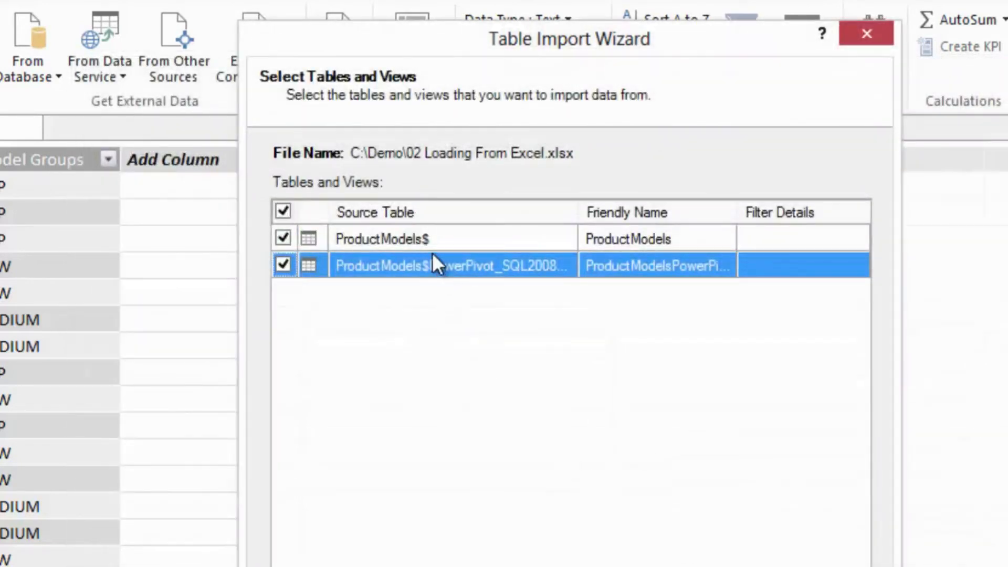
{"action": "left_click", "coordinate": [435, 244]}
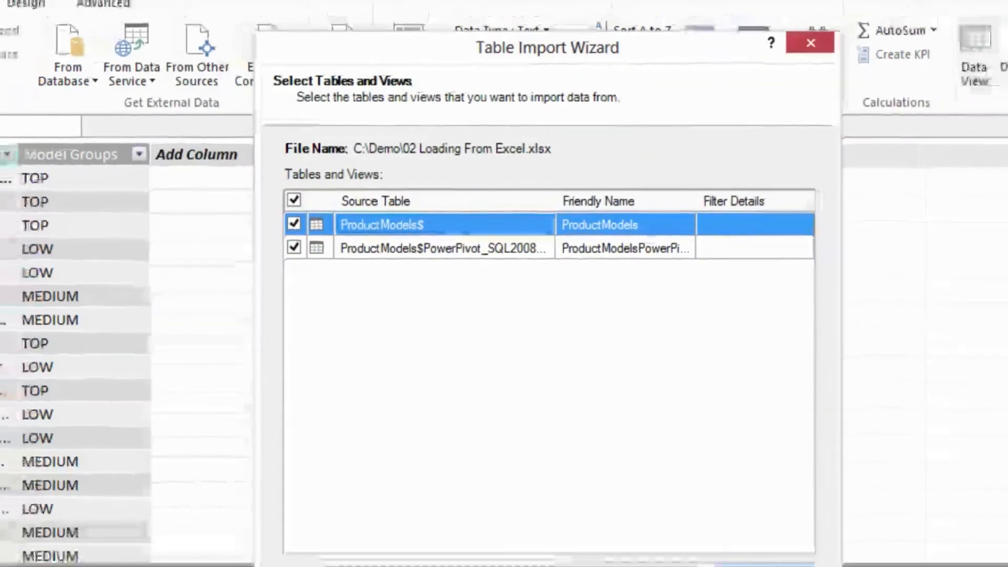
{"action": "left_click", "coordinate": [696, 484]}
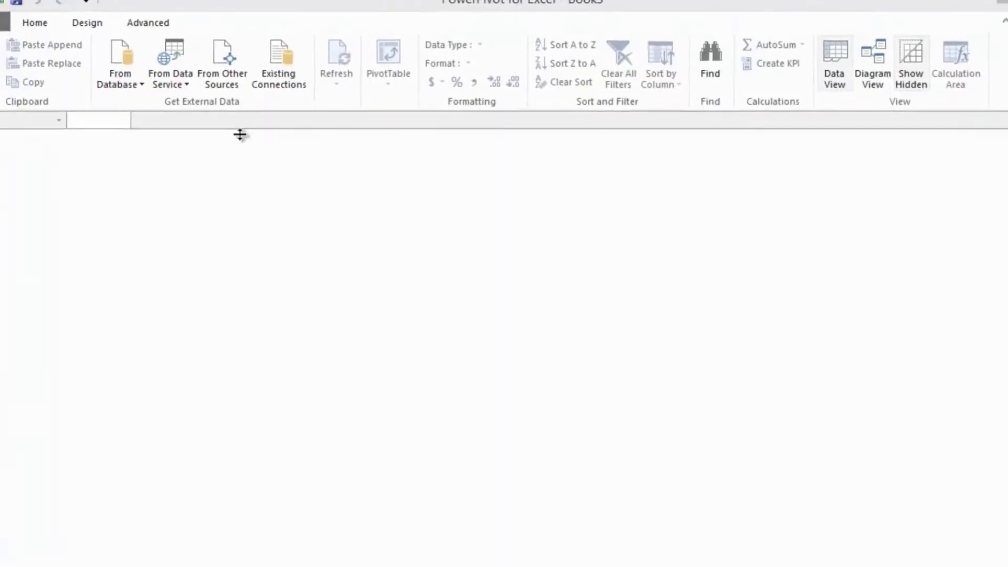
- Set up a table import from the text file C:\Demo\03 CSV.txt
{"action": "left_click", "coordinate": [193, 45]}
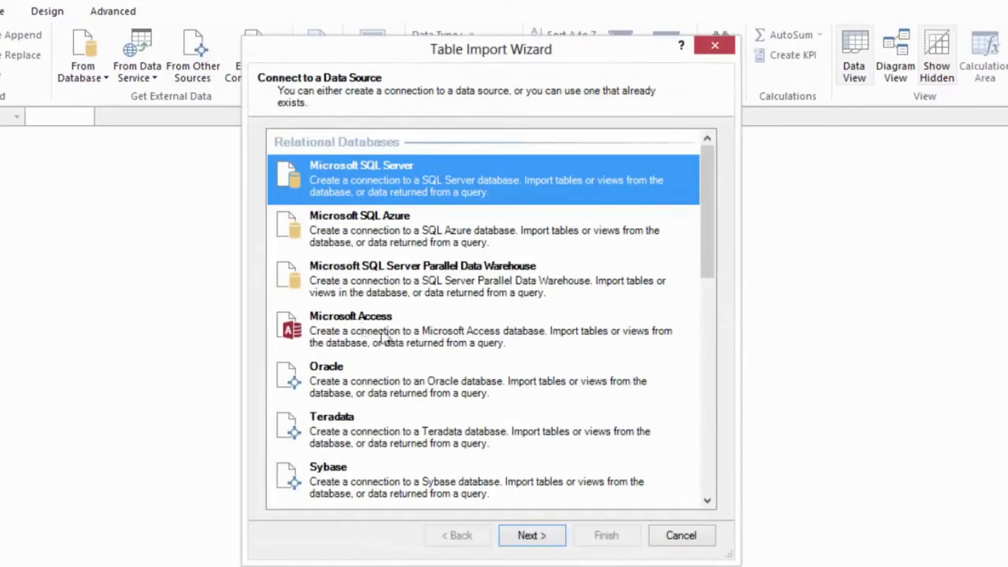
{"action": "left_click_drag", "start_coordinate": [708, 273], "coordinate": [705, 501]}
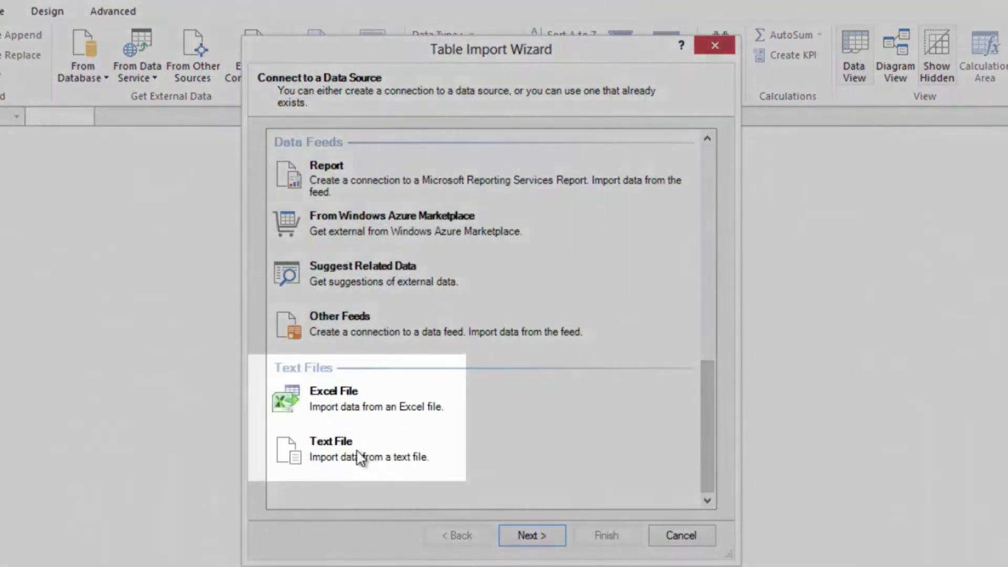
{"action": "left_click", "coordinate": [360, 457]}
{"action": "left_click", "coordinate": [527, 537]}
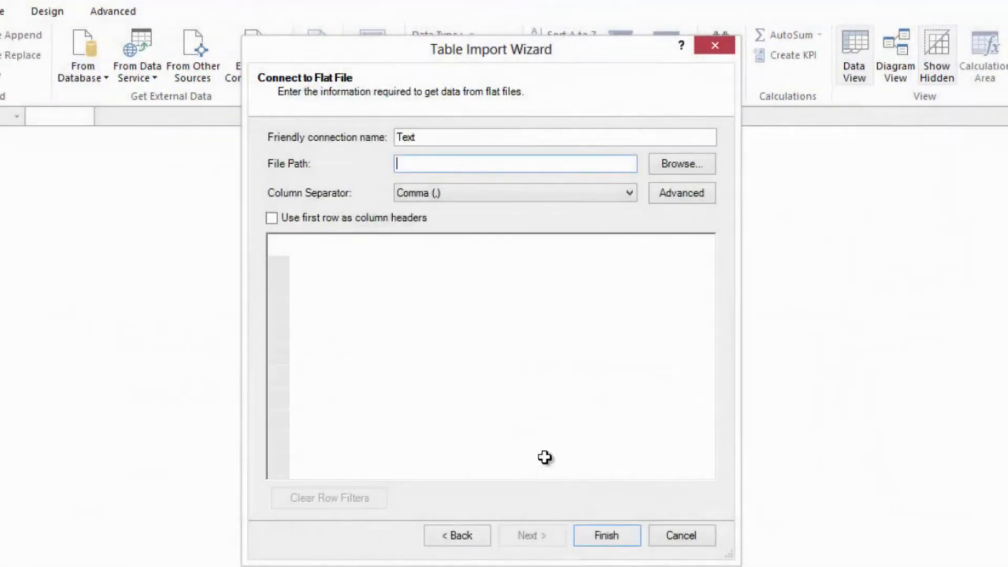
{"action": "left_click", "coordinate": [677, 165]}
{"action": "left_click", "coordinate": [452, 199]}
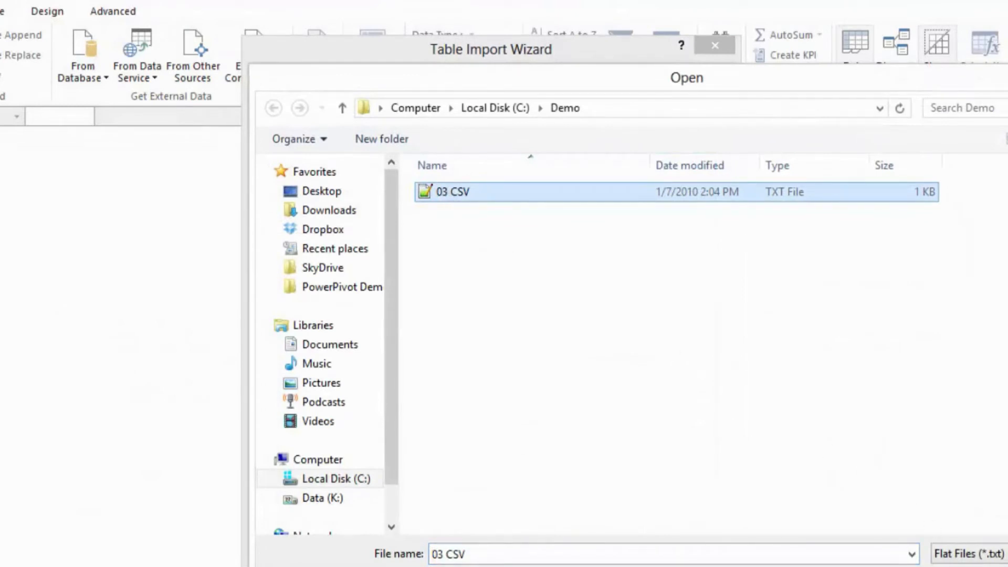
{"action": "left_click", "coordinate": [981, 566]}
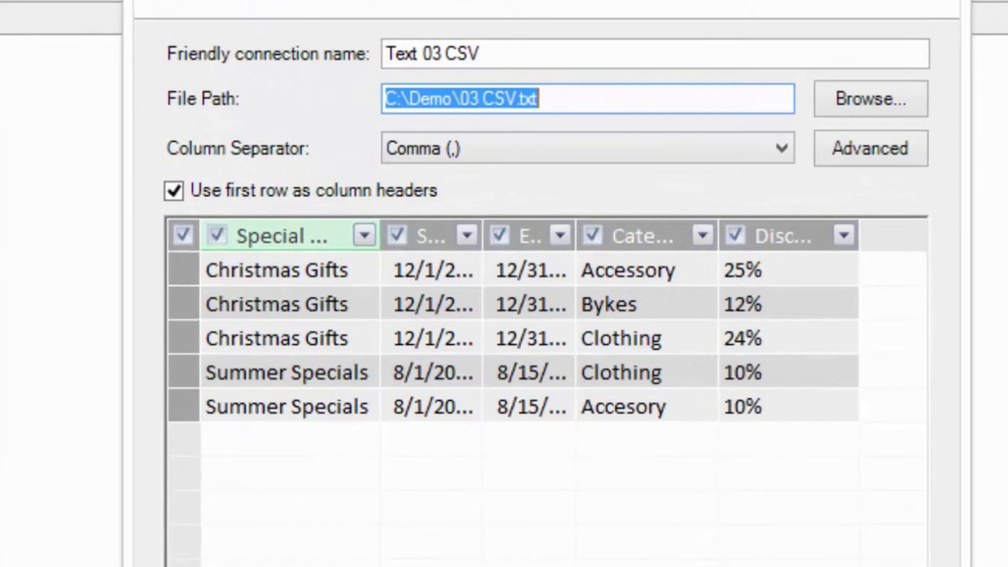
- Widen the Special Offer, Start and End columns in the import preview and review the available column separators
{"action": "left_click_drag", "start_coordinate": [380, 246], "coordinate": [421, 245]}
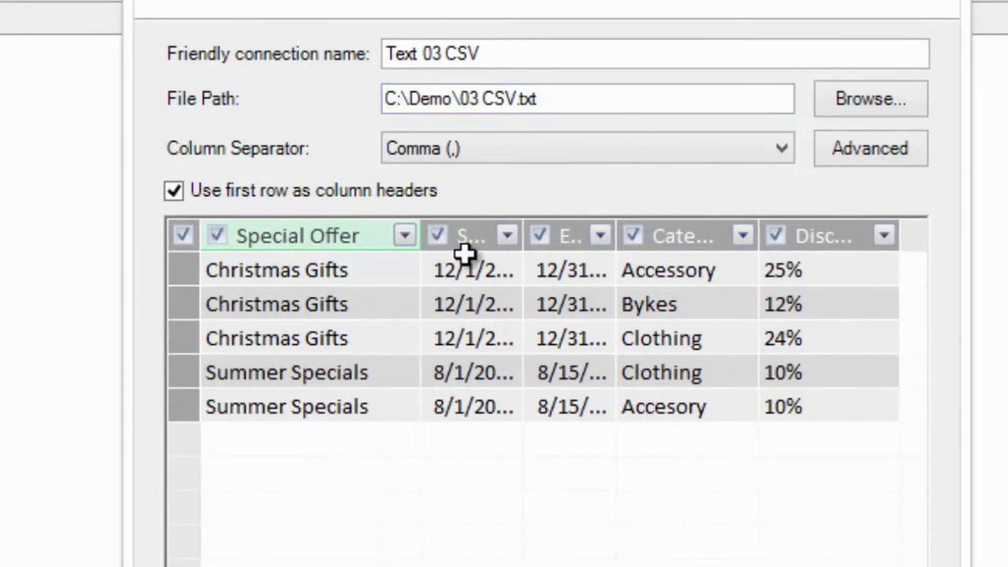
{"action": "left_click_drag", "start_coordinate": [522, 234], "coordinate": [623, 252]}
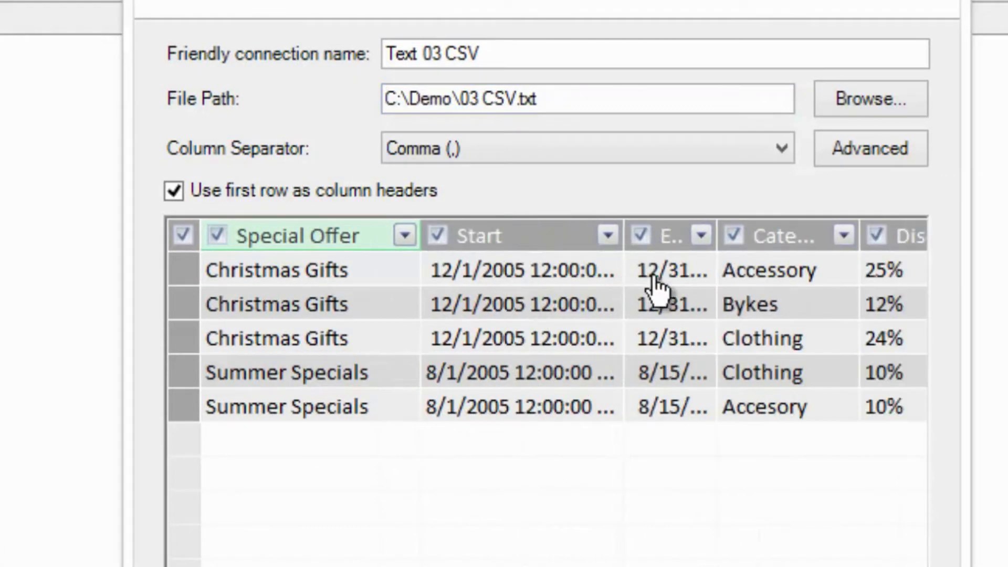
{"action": "left_click_drag", "start_coordinate": [717, 238], "coordinate": [735, 239]}
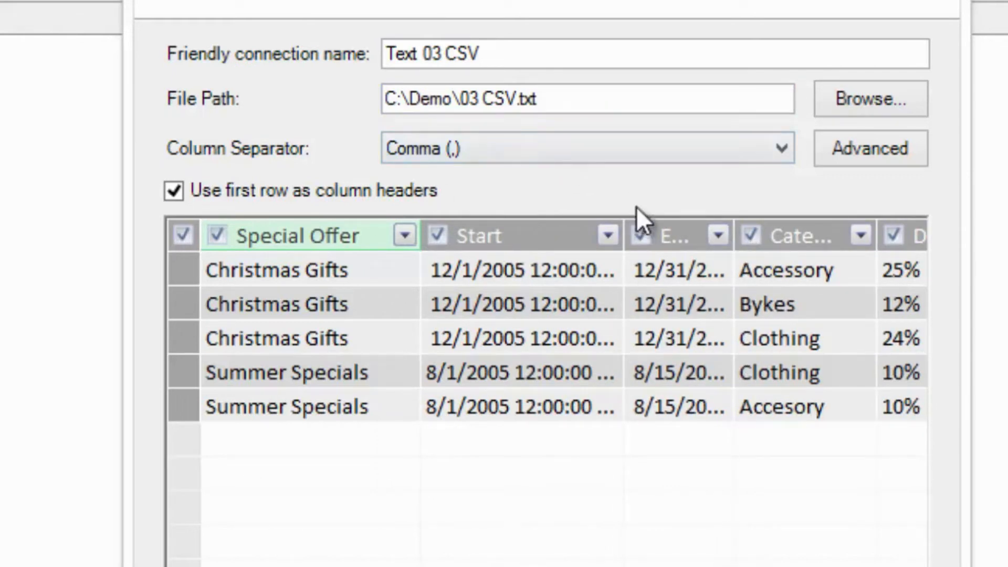
{"action": "left_click", "coordinate": [689, 149]}
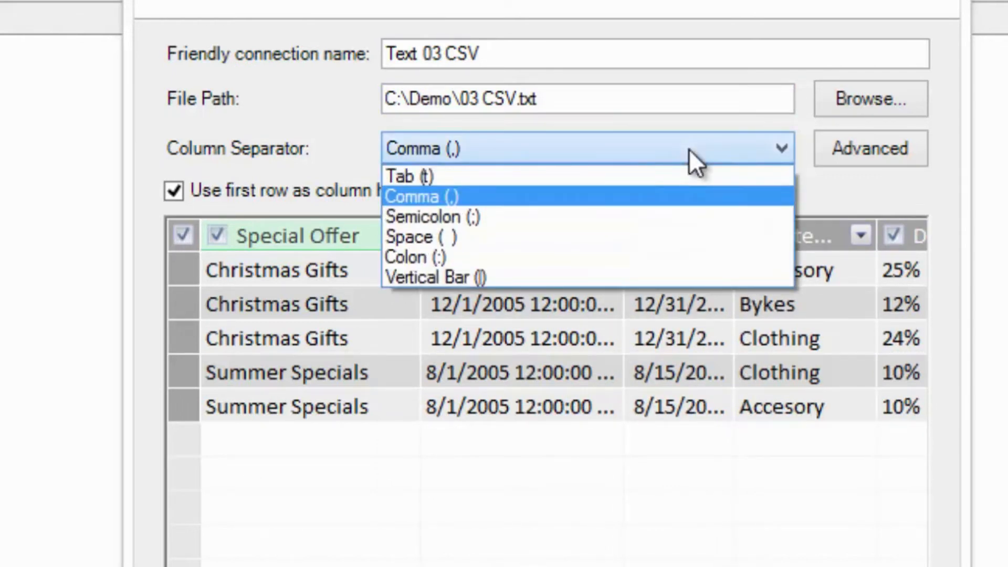
{"action": "left_click", "coordinate": [688, 149]}
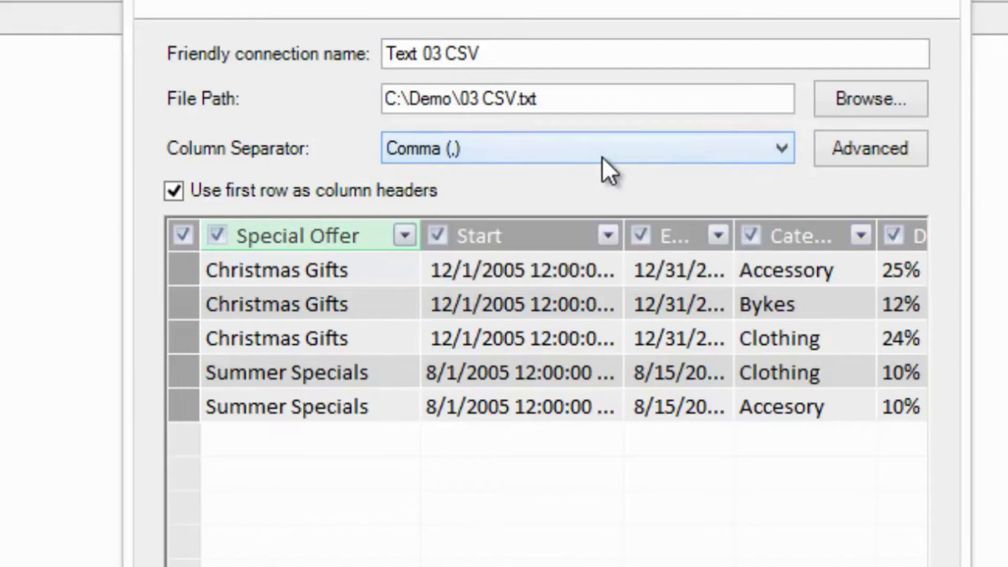
- Toggle the first-row column headers option off and back on, and import the 03 CSV text file into the data model
{"action": "left_click", "coordinate": [208, 194]}
{"action": "left_click", "coordinate": [234, 194]}
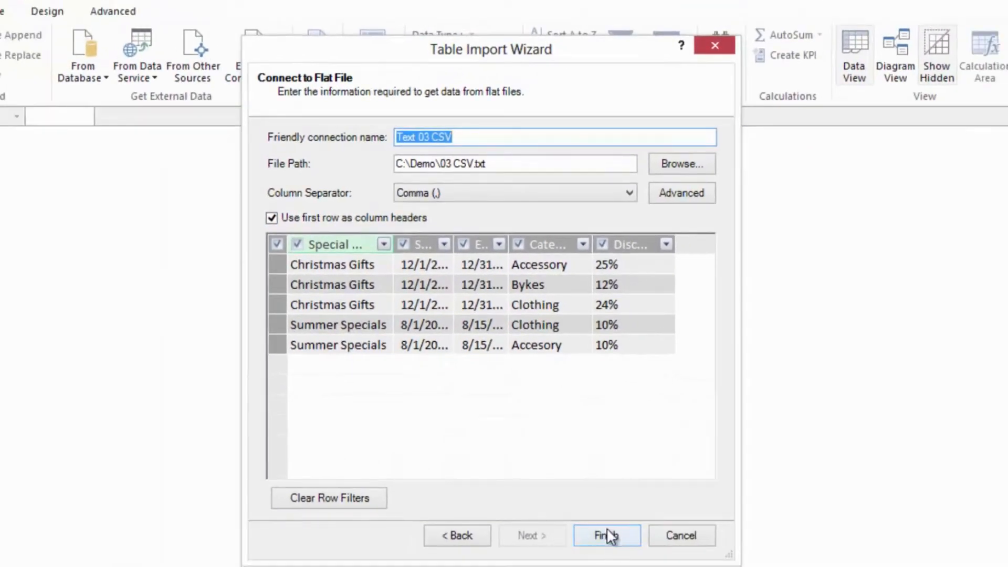
{"action": "left_click", "coordinate": [595, 545]}
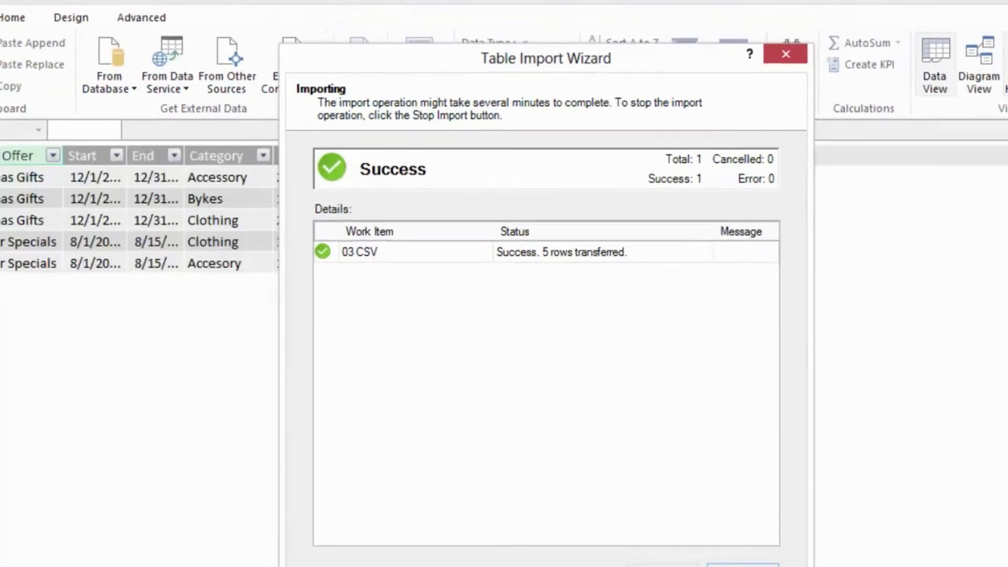
{"action": "left_click", "coordinate": [742, 566]}
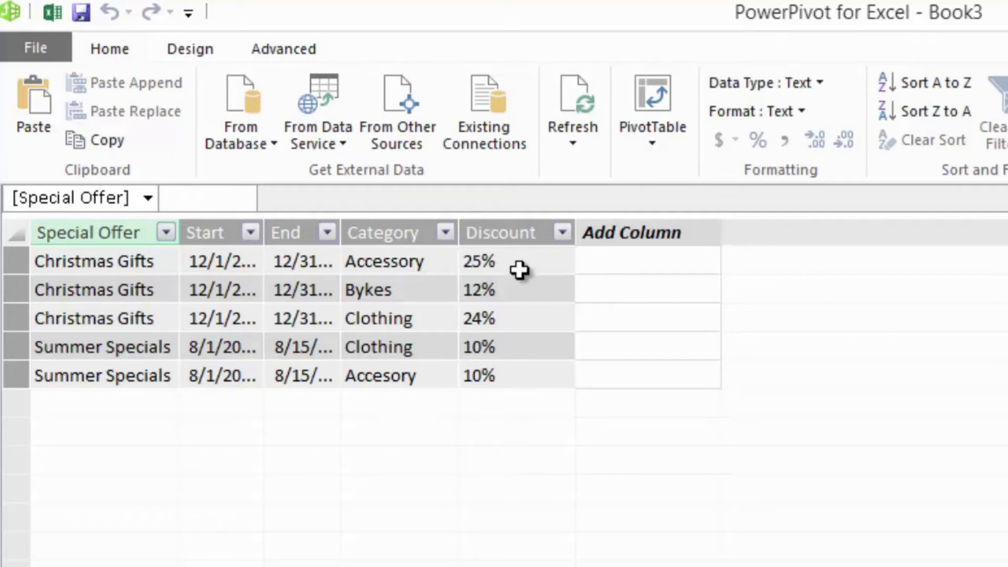
- Try to change the data type of the Discount column in the 03 CSV table to Decimal Number
{"action": "left_click", "coordinate": [507, 231]}
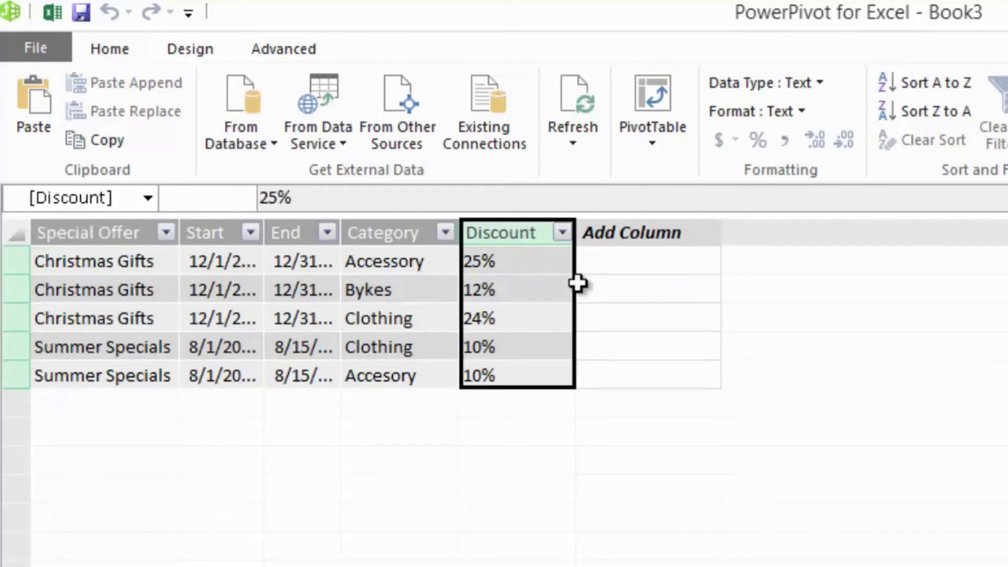
{"action": "left_click", "coordinate": [820, 86]}
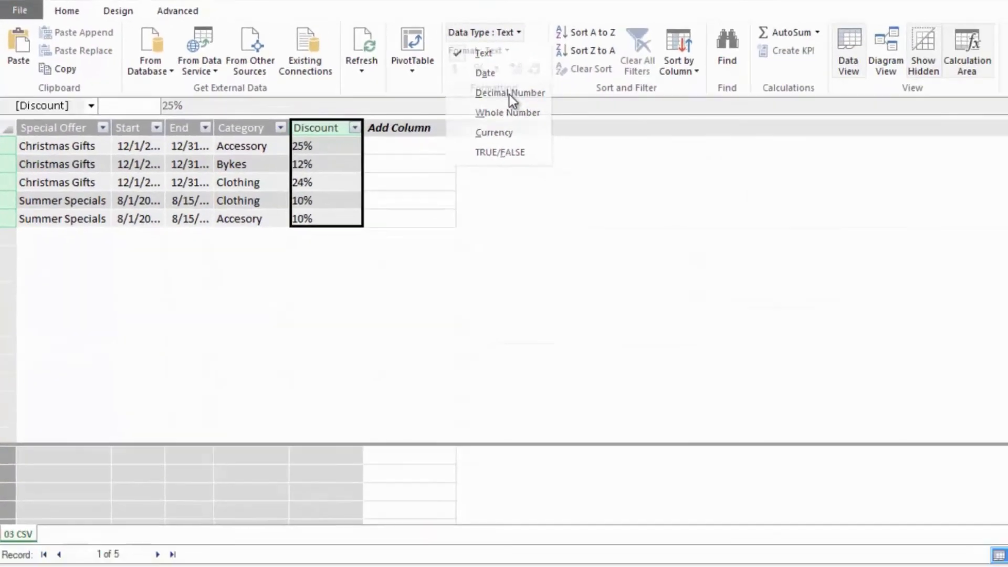
{"action": "left_click", "coordinate": [805, 177]}
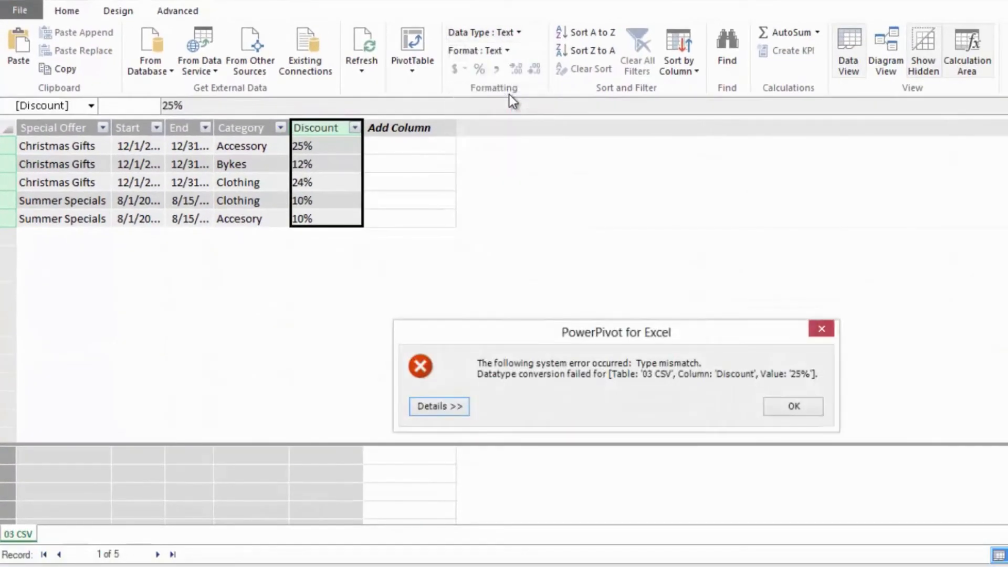
{"action": "left_click", "coordinate": [799, 411]}
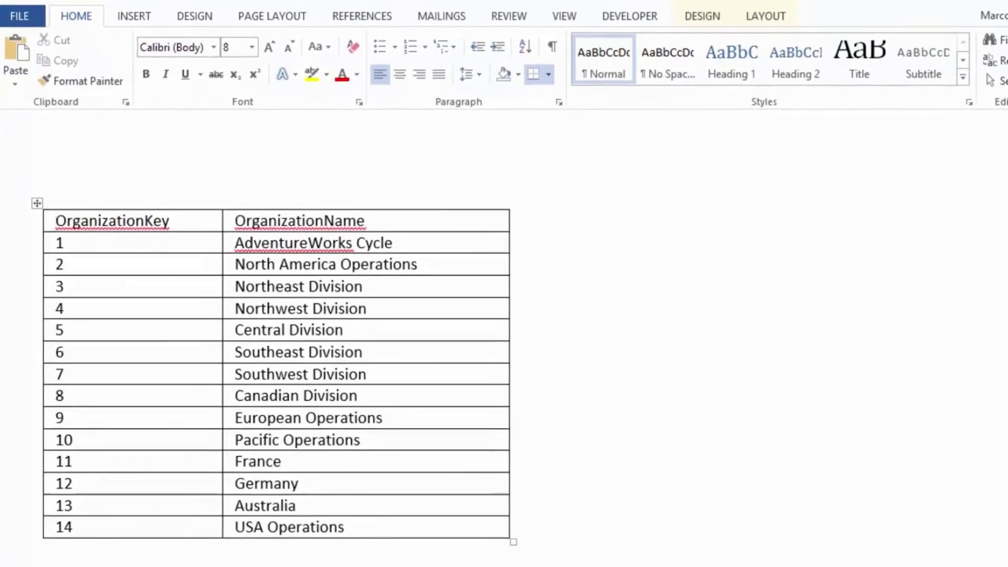
- Copy the entire OrganizationKey and OrganizationName table from the Word document
{"action": "mouse_move", "coordinate": [61, 223]}
{"action": "left_mouse_down"}
{"action": "mouse_move", "coordinate": [262, 389]}
{"action": "mouse_move", "coordinate": [414, 556]}
{"action": "left_mouse_up"}
{"action": "right_click", "coordinate": [413, 315]}
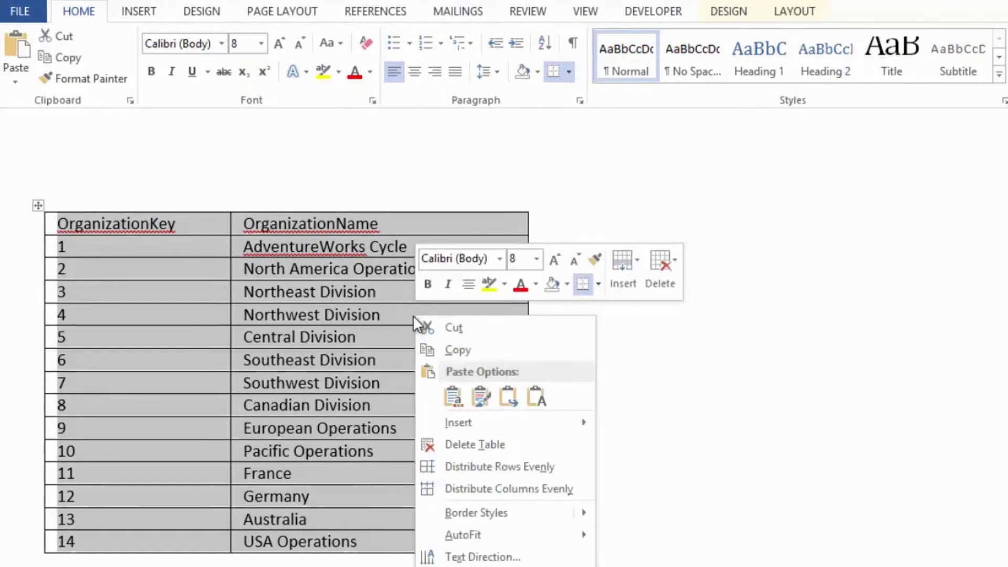
{"action": "left_click", "coordinate": [468, 348]}
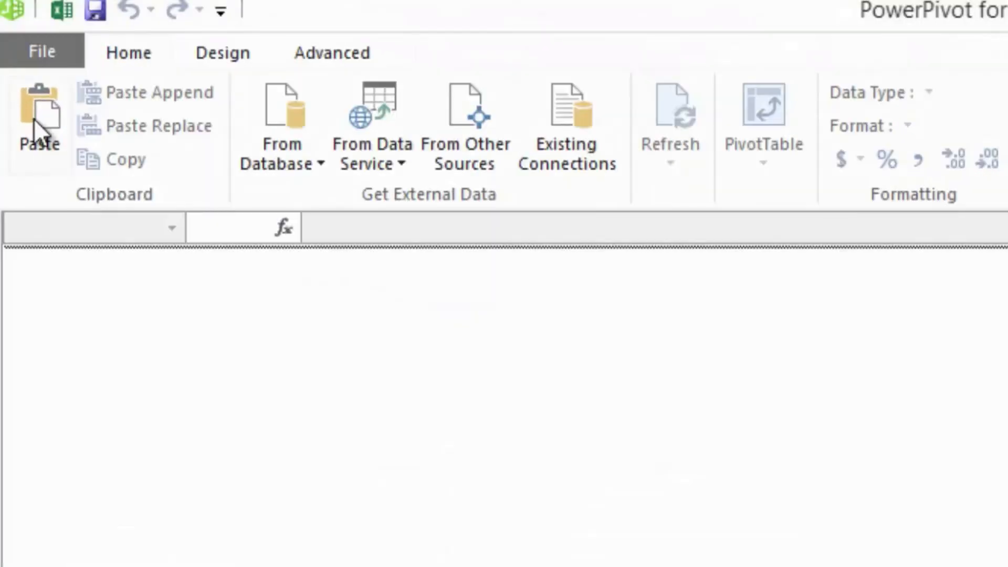
- Paste the copied data into PowerPivot as a new table named Organizations, toggling the first-row column headers option off and back on
{"action": "left_click", "coordinate": [42, 120]}
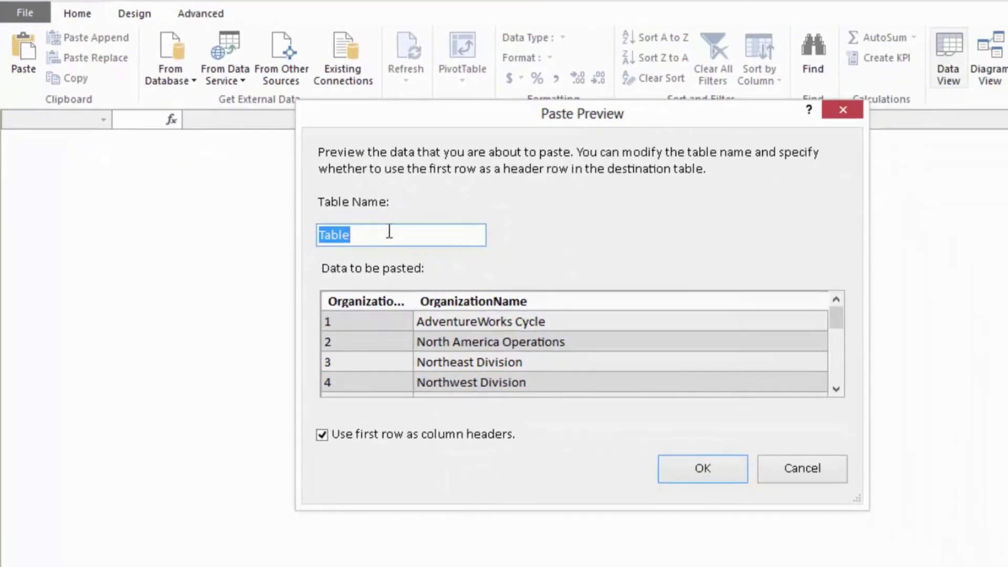
{"action": "type", "text": "Organizations"}
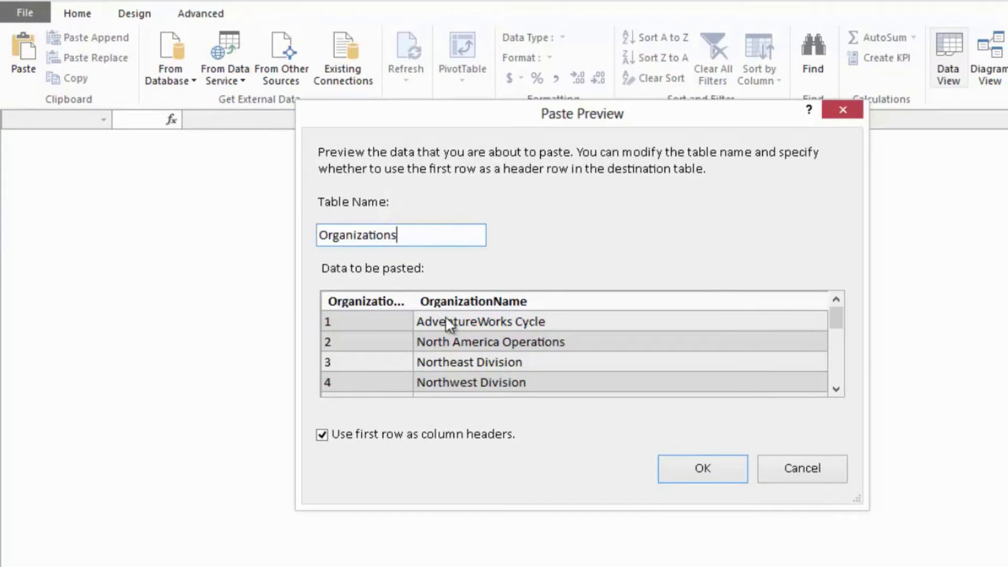
{"action": "left_click", "coordinate": [419, 437]}
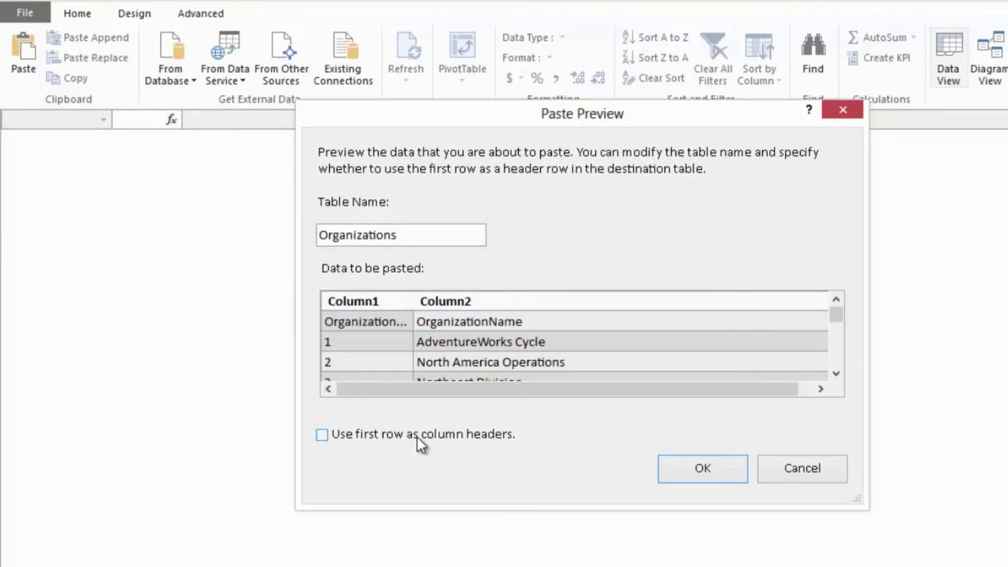
{"action": "left_click", "coordinate": [417, 435]}
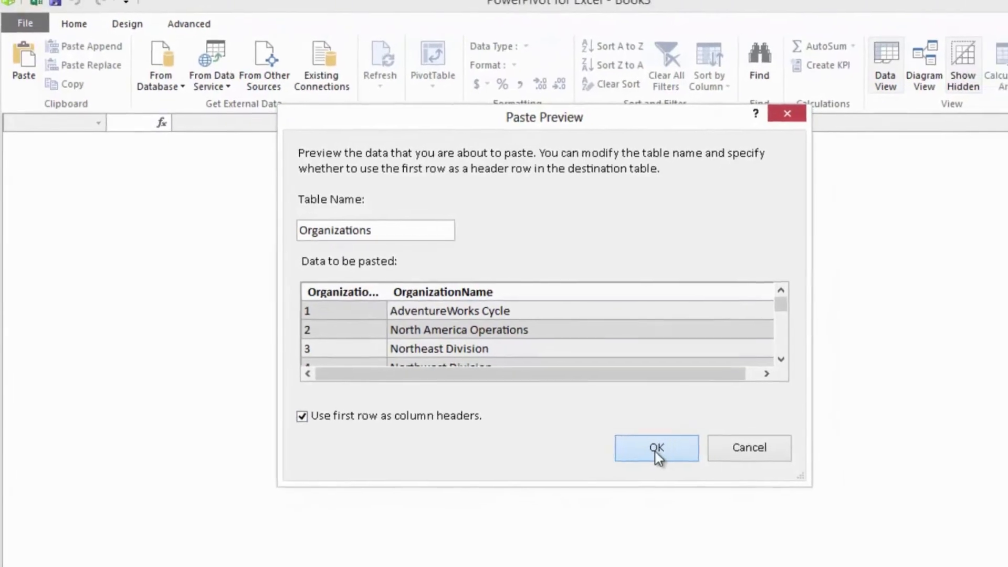
{"action": "left_click", "coordinate": [655, 449]}
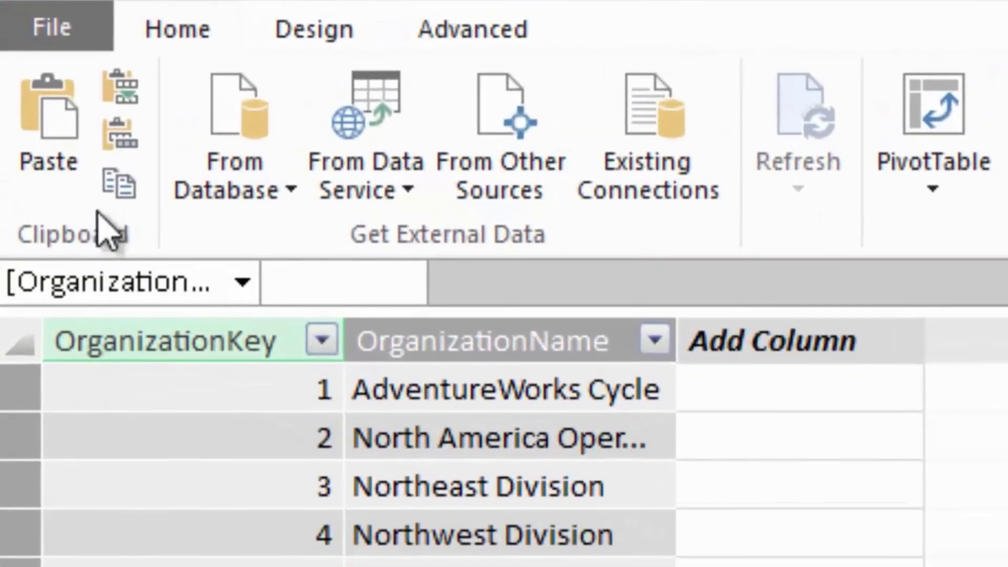
- Open the Paste Replace preview for replacing the Organizations table's contents with the copied data
{"action": "left_click", "coordinate": [132, 132]}
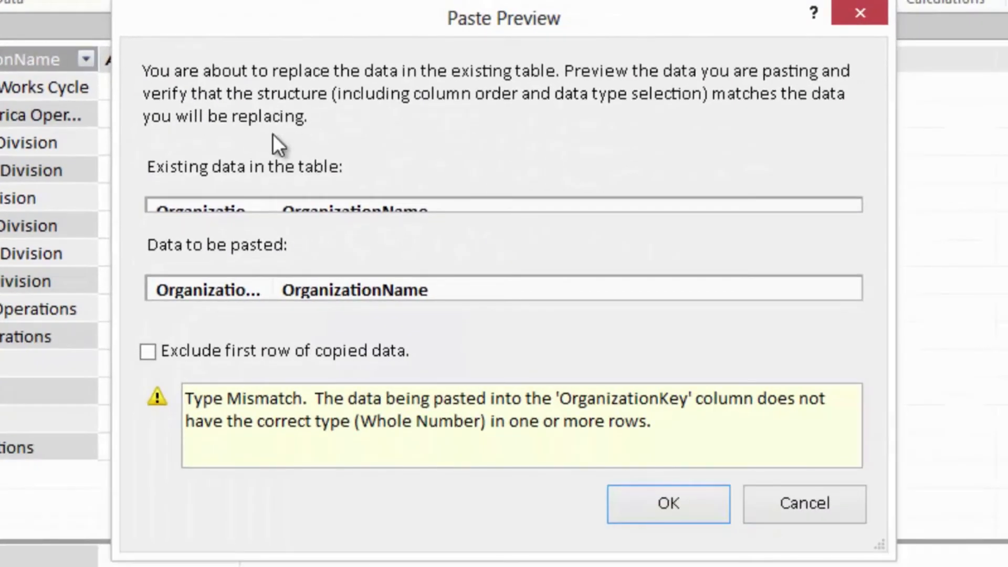
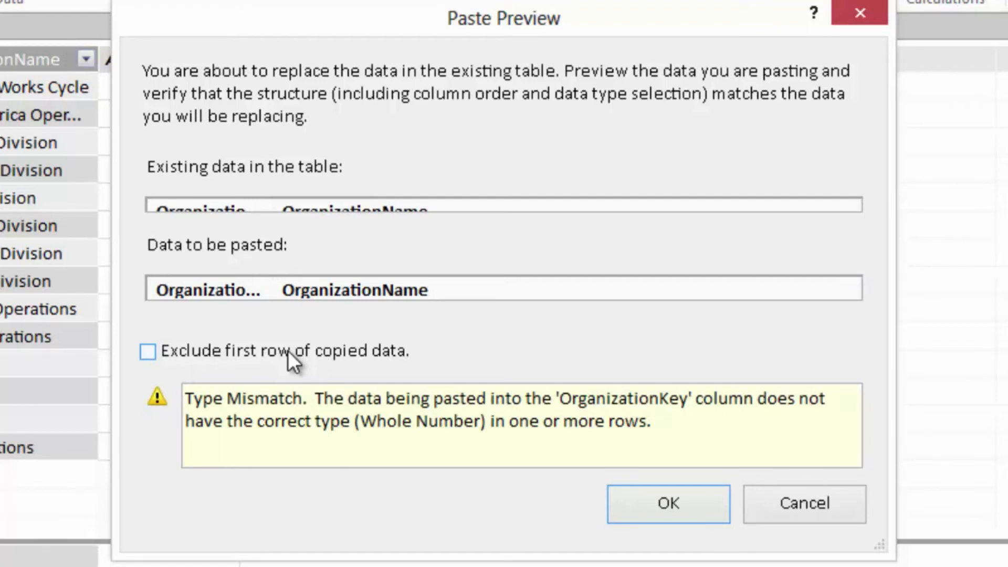
- Replace the organization table's data with the copied rows and append the same rows again, excluding the first copied row both times
{"action": "left_click", "coordinate": [287, 354]}
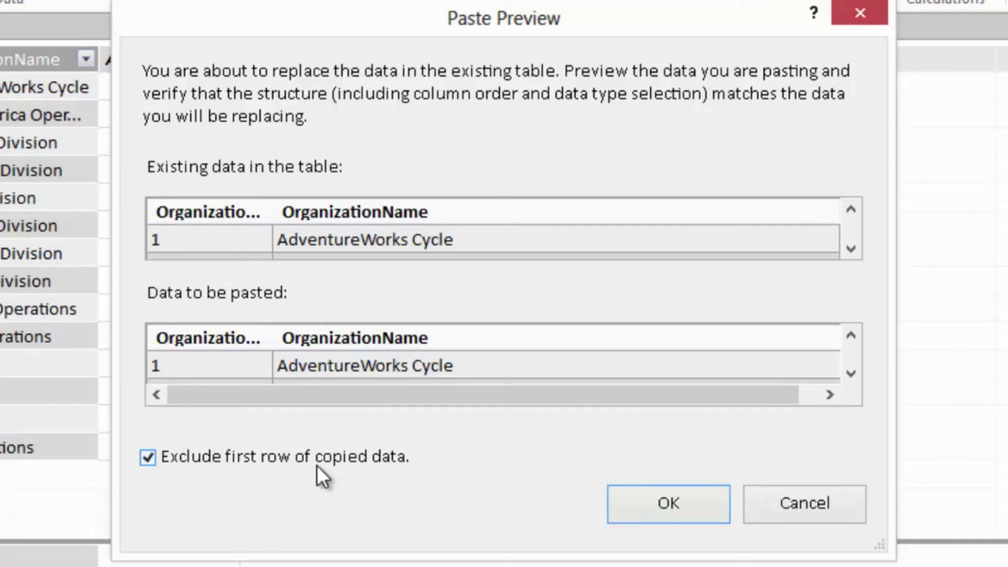
{"action": "left_click", "coordinate": [664, 510]}
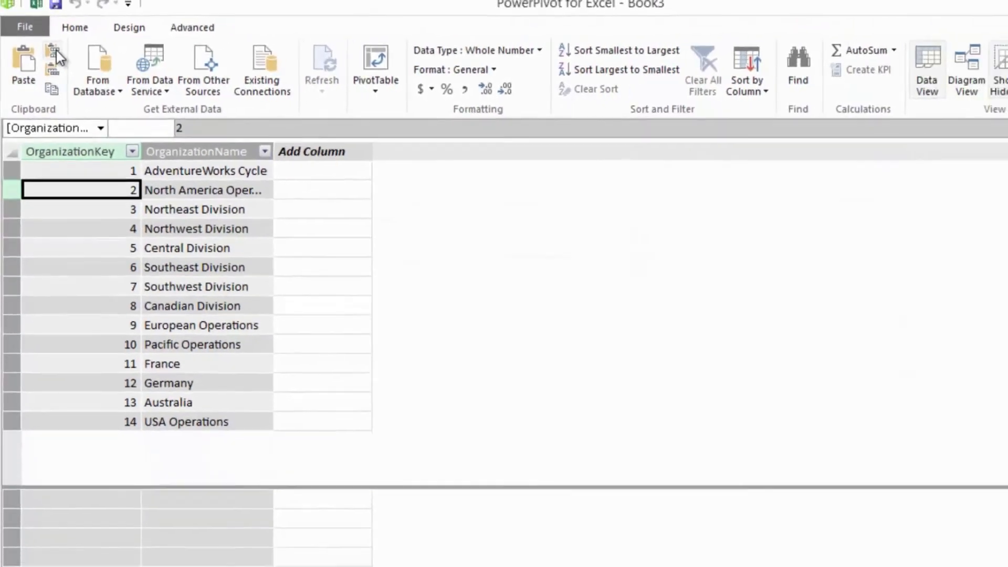
{"action": "left_click", "coordinate": [56, 50]}
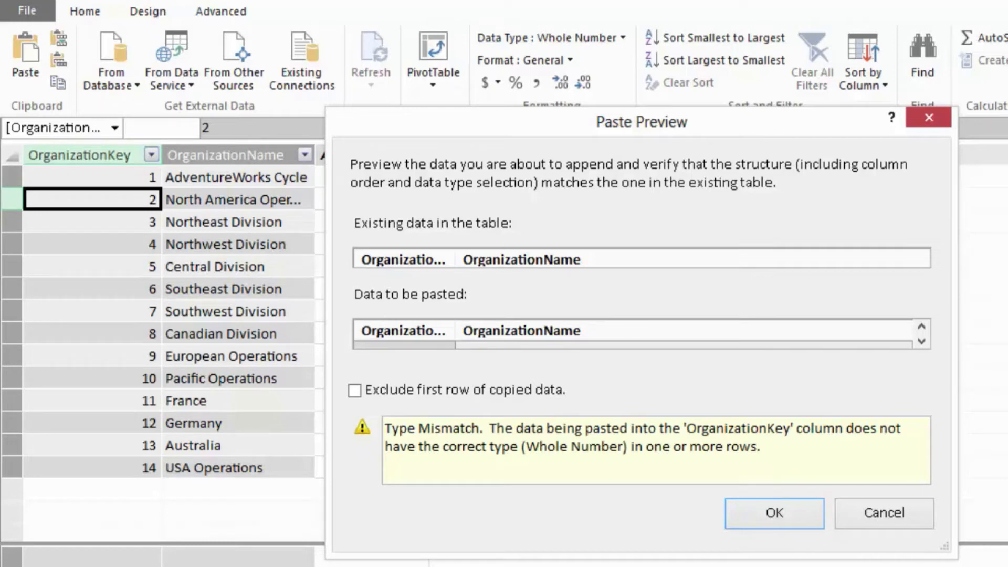
{"action": "left_click", "coordinate": [448, 392]}
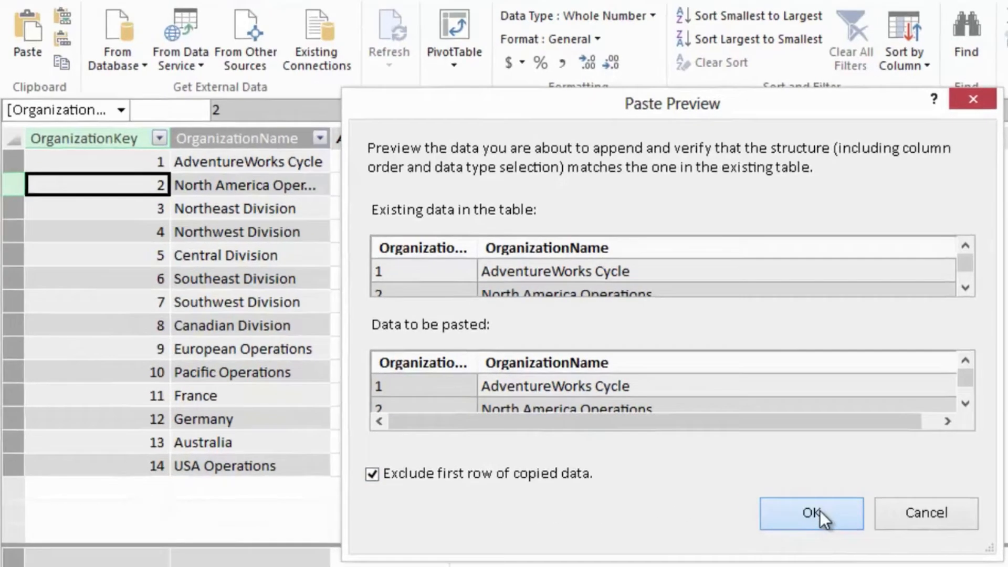
{"action": "left_click", "coordinate": [819, 510]}
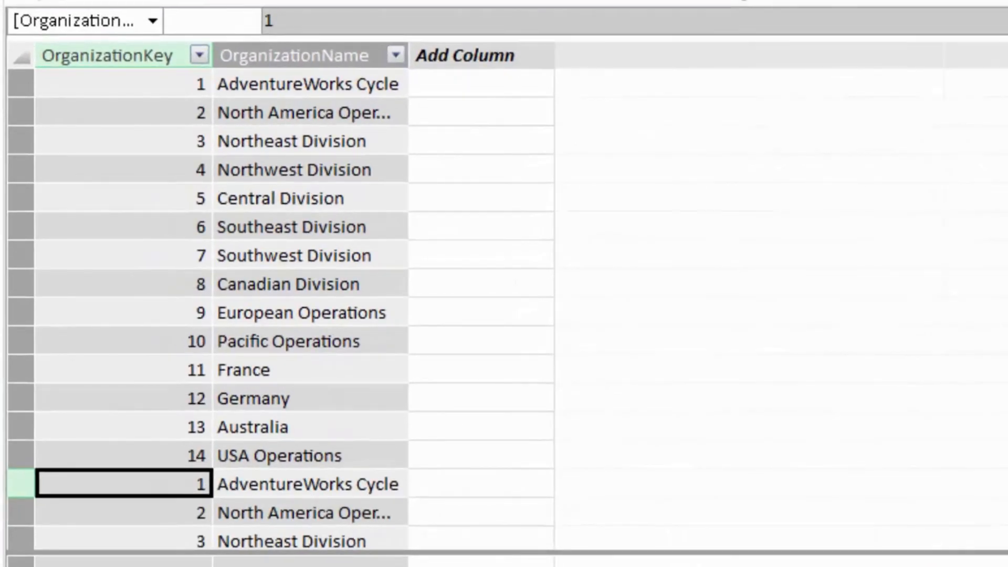
{"action": "left_click", "coordinate": [315, 385]}
{"action": "scroll", "coordinate": [315, 384], "scroll_direction": "down", "scroll_amount": 4}
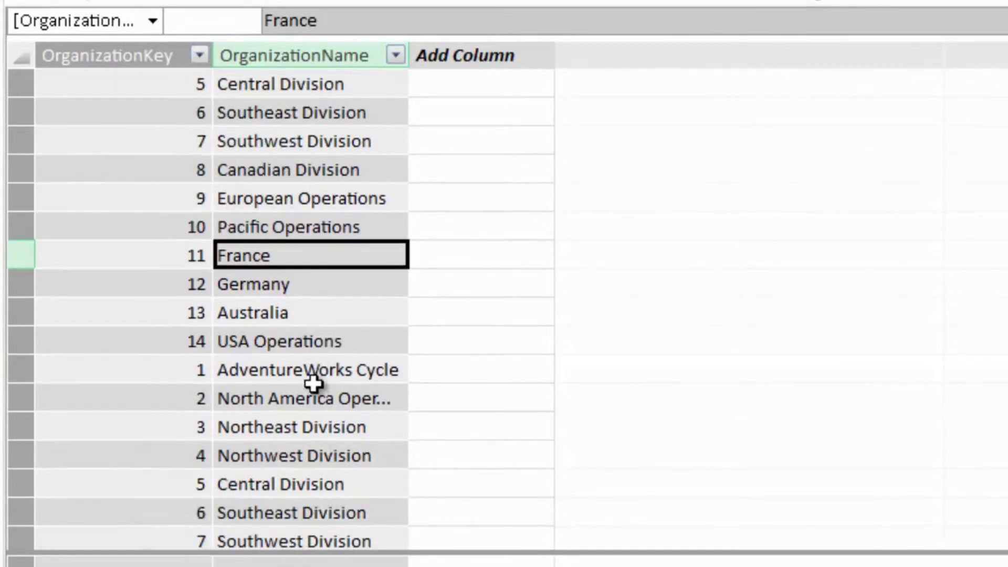
{"action": "scroll", "coordinate": [313, 385], "scroll_direction": "up", "scroll_amount": 4}
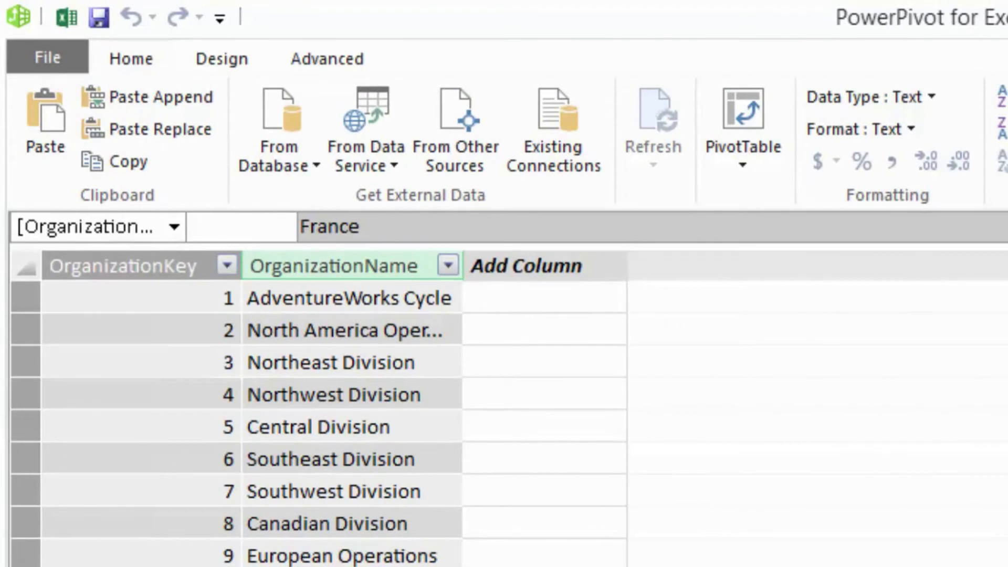
- Switch to the Excel workbook and paste the copied organization list into the worksheet starting at cell C2
{"action": "left_click", "coordinate": [59, 19]}
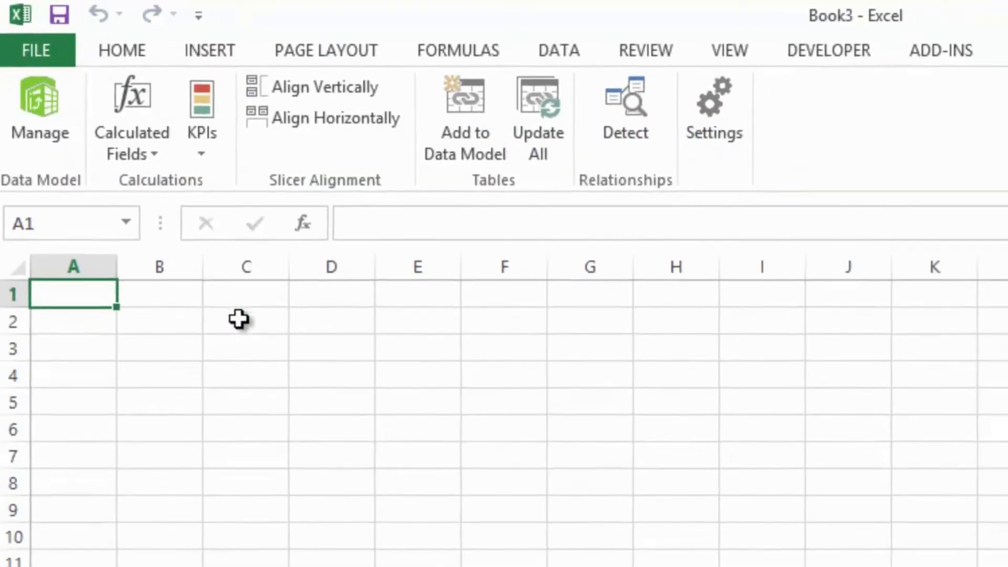
{"action": "left_click", "coordinate": [189, 252]}
{"action": "right_click", "coordinate": [190, 253]}
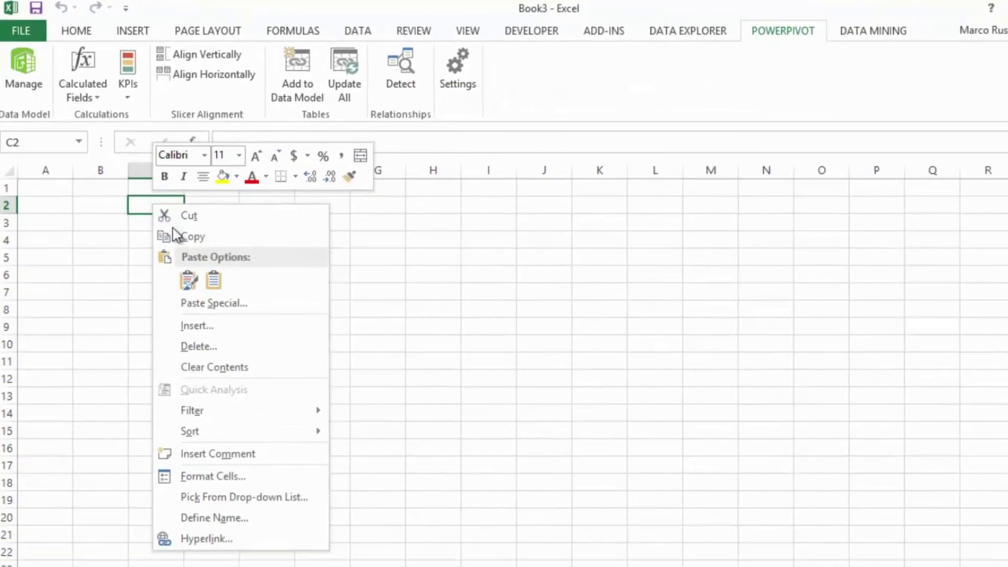
{"action": "left_click", "coordinate": [190, 279]}
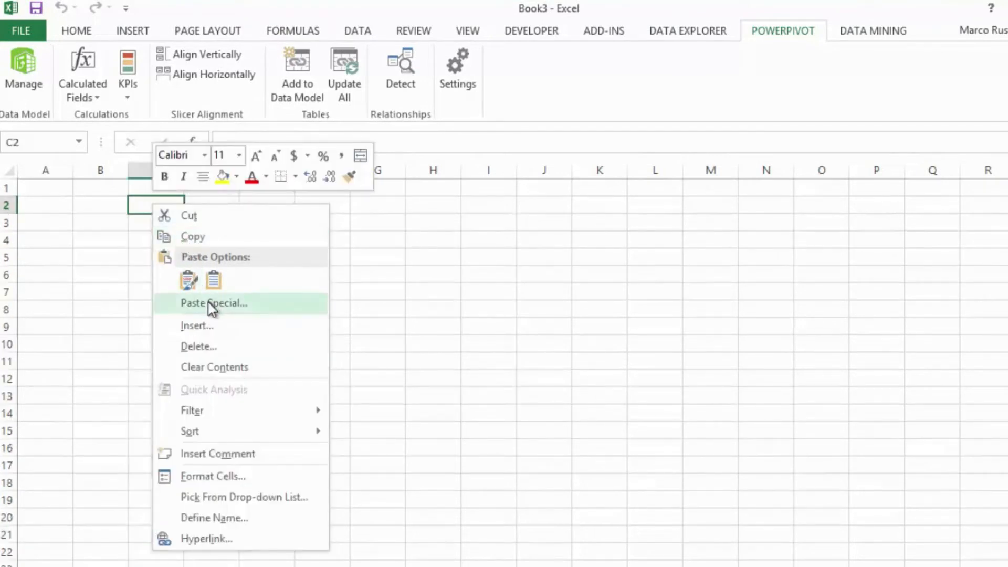
{"action": "left_click", "coordinate": [213, 281]}
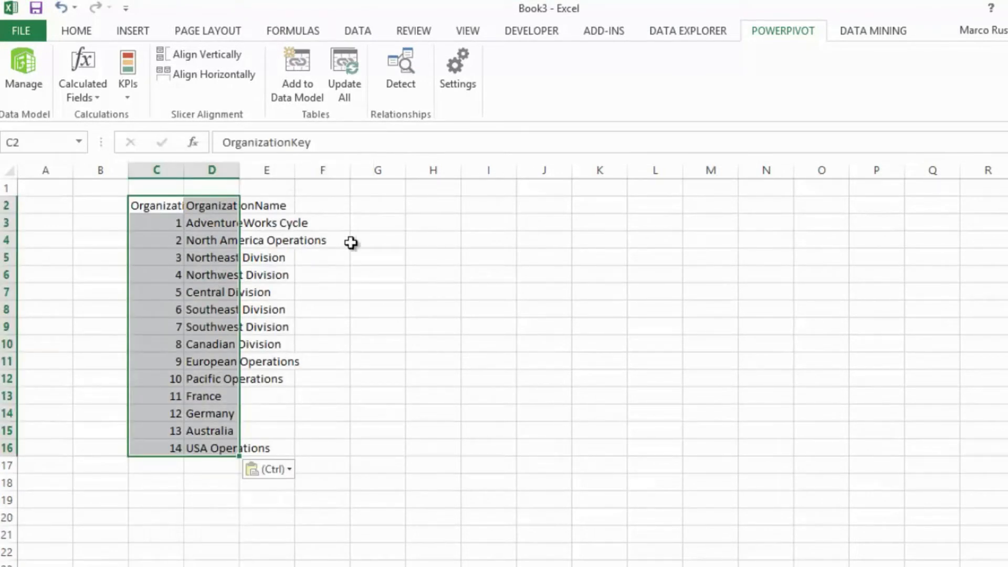
- Convert the pasted range C2:D16 into a table with headers and name it Organizations
{"action": "key", "text": "ctrl+t"}
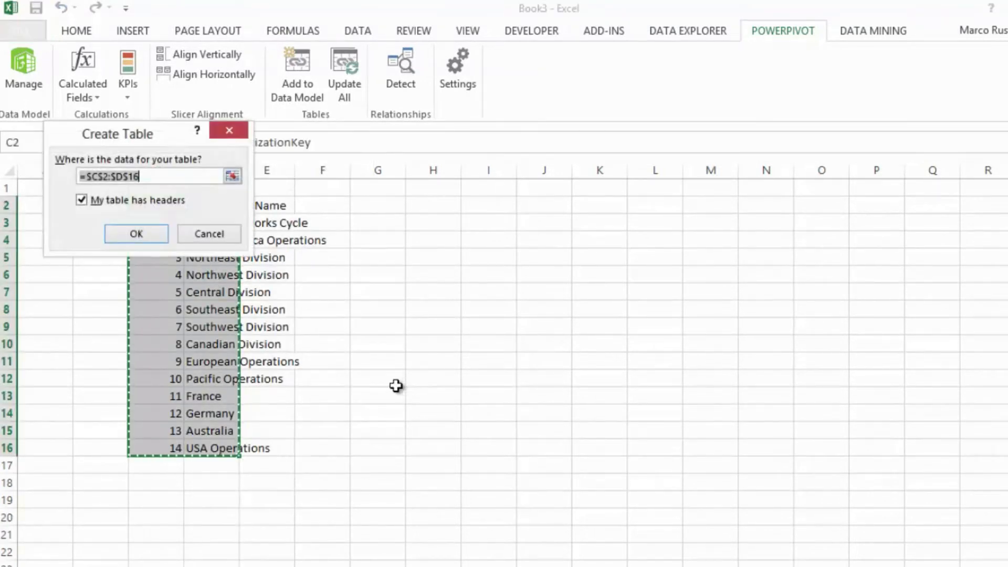
{"action": "left_click", "coordinate": [132, 242]}
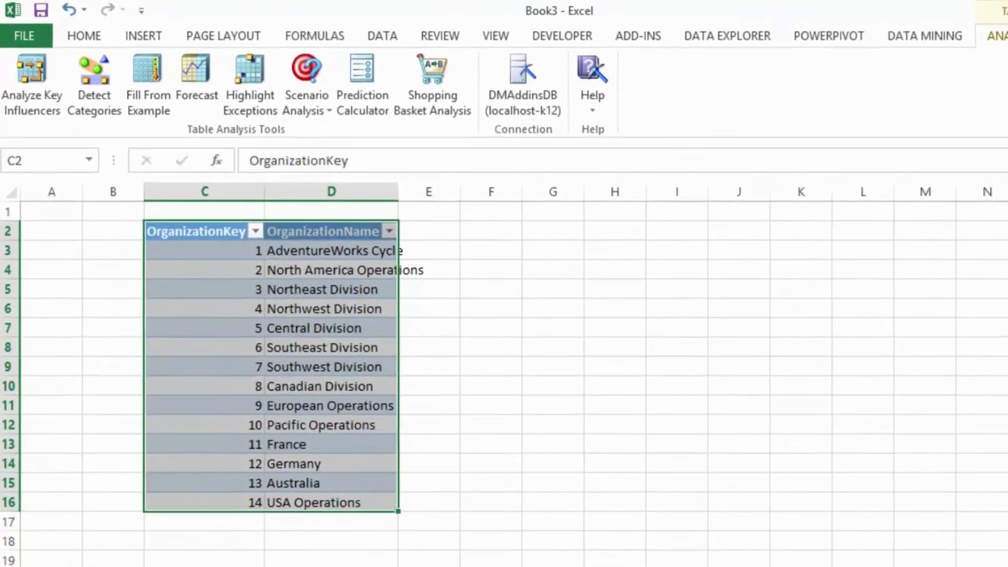
{"action": "left_click", "coordinate": [968, 31]}
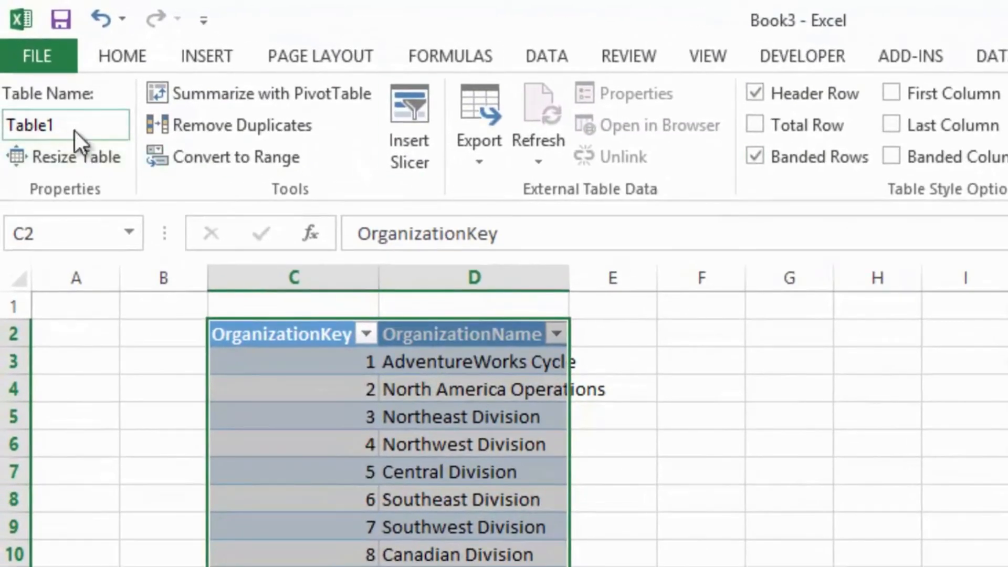
{"action": "left_click", "coordinate": [74, 130]}
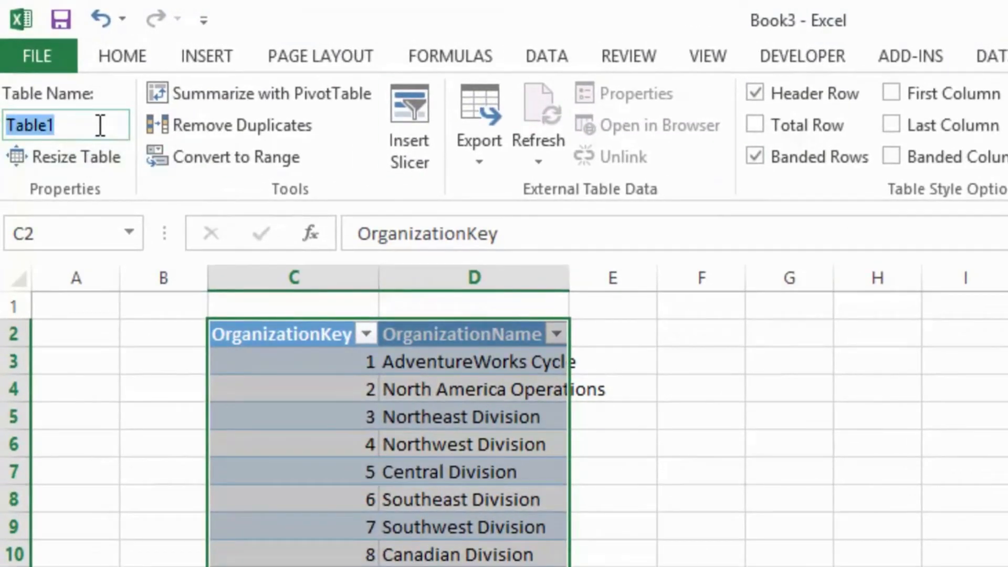
{"action": "key", "text": "BackSpace"}
{"action": "type", "text": "Organizations"}
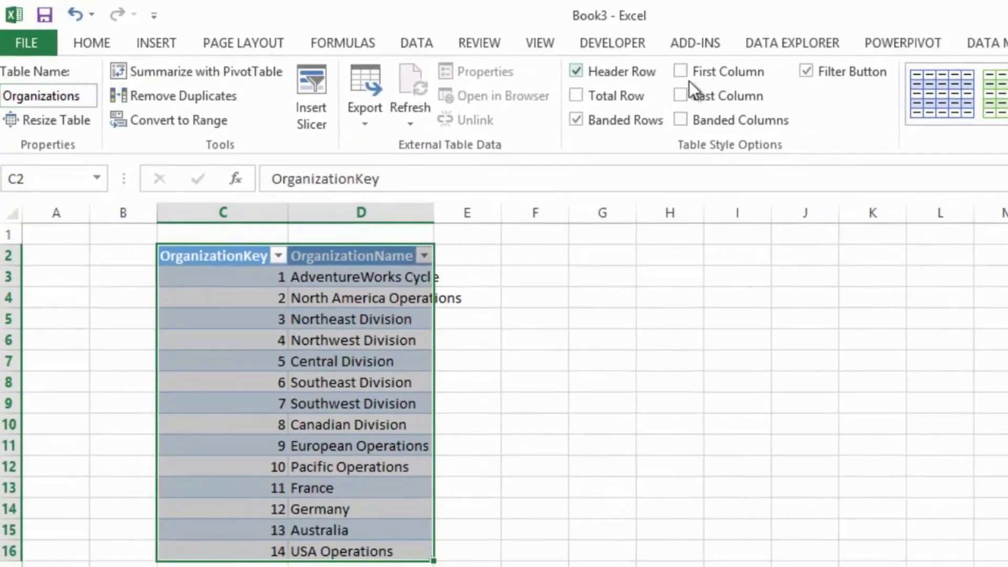
- Add the Organizations table to the PowerPivot data model as a linked table and return to the Excel worksheet
{"action": "left_click", "coordinate": [895, 43]}
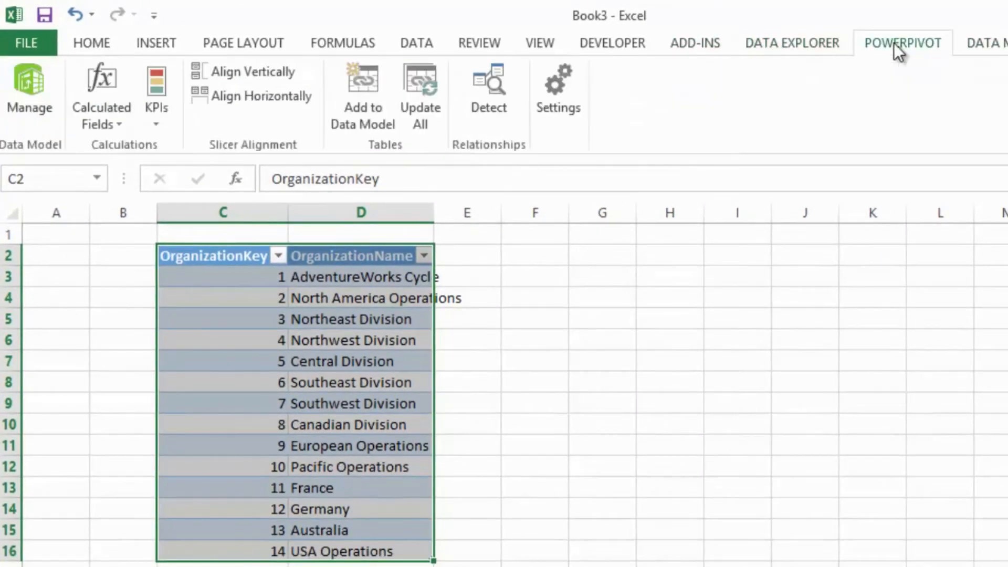
{"action": "left_click", "coordinate": [376, 83]}
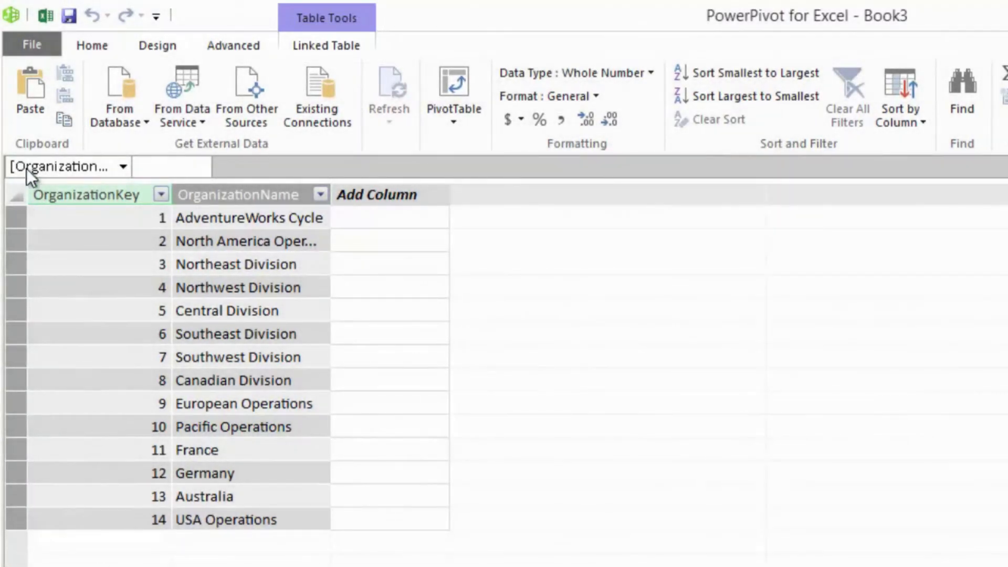
{"action": "left_click", "coordinate": [43, 13]}
- Enter the note "Some note here" in cell F4 beside the Organizations table
{"action": "left_click", "coordinate": [539, 287]}
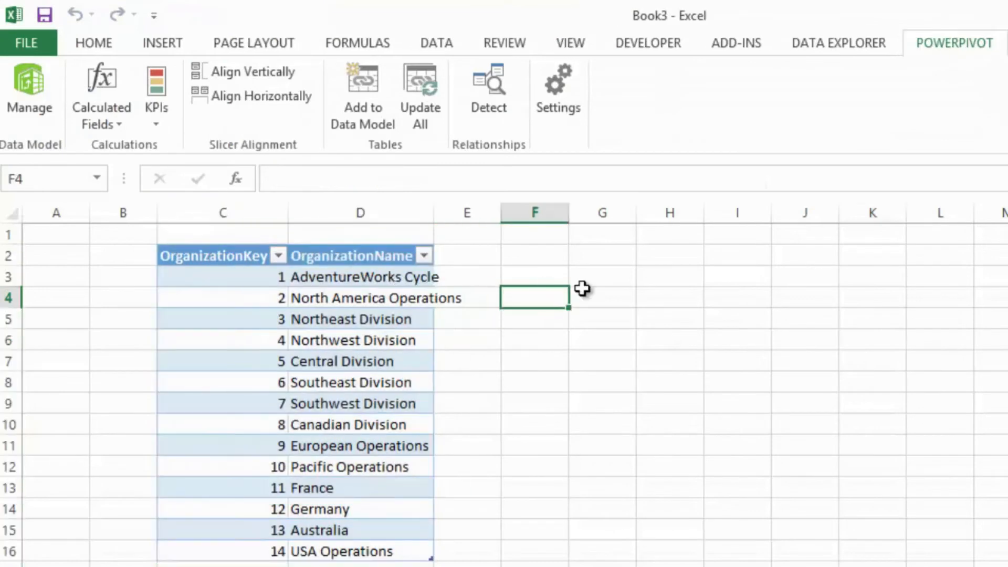
{"action": "type", "text": "Some note here"}
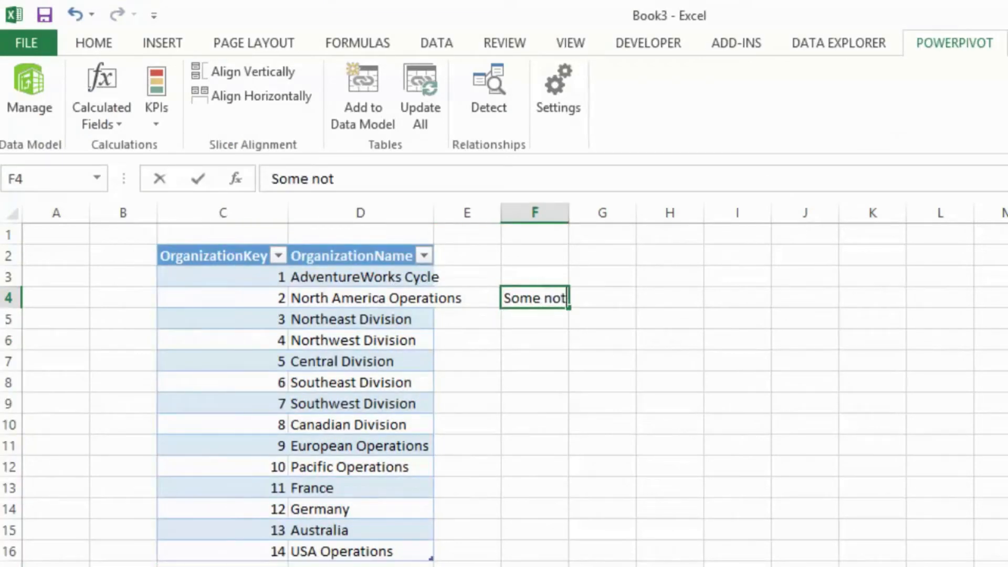
{"action": "key", "text": "Return"}
{"action": "key", "text": "Return"}
{"action": "key", "text": "Return"}
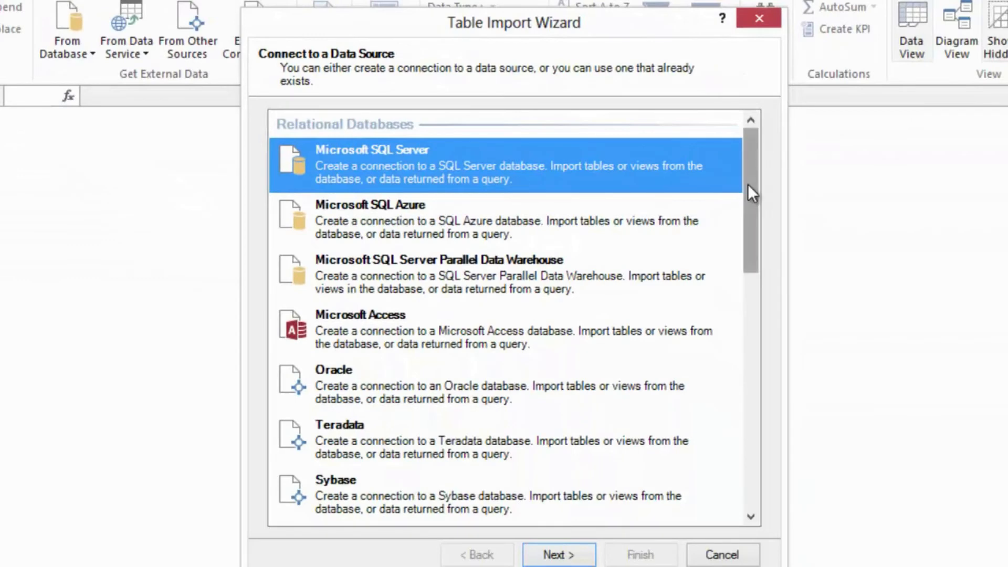
- Choose a Reporting Services Report as the data source for the table import and start browsing for the report
{"action": "left_click_drag", "start_coordinate": [748, 184], "coordinate": [750, 434]}
{"action": "left_click", "coordinate": [351, 176]}
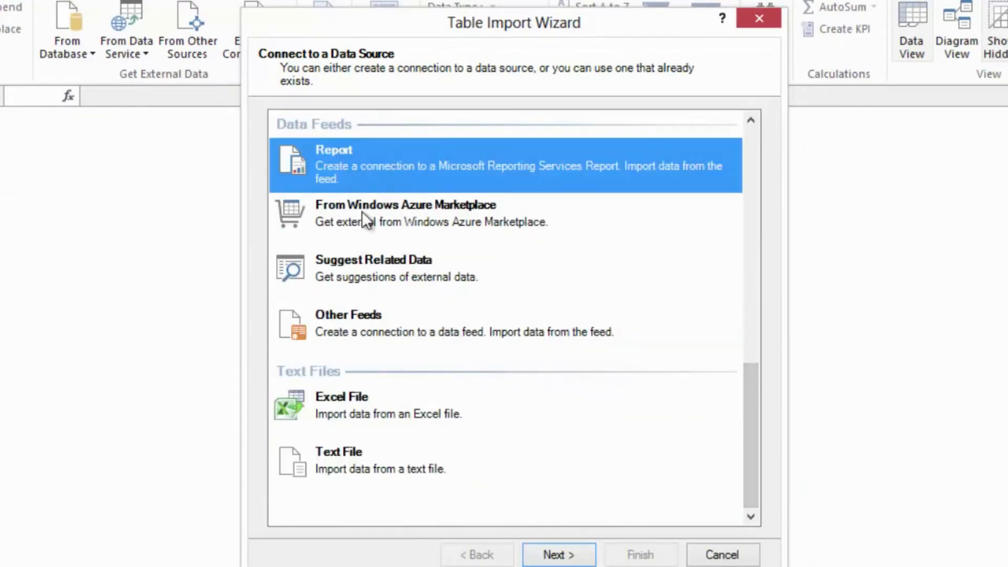
{"action": "left_click", "coordinate": [586, 556]}
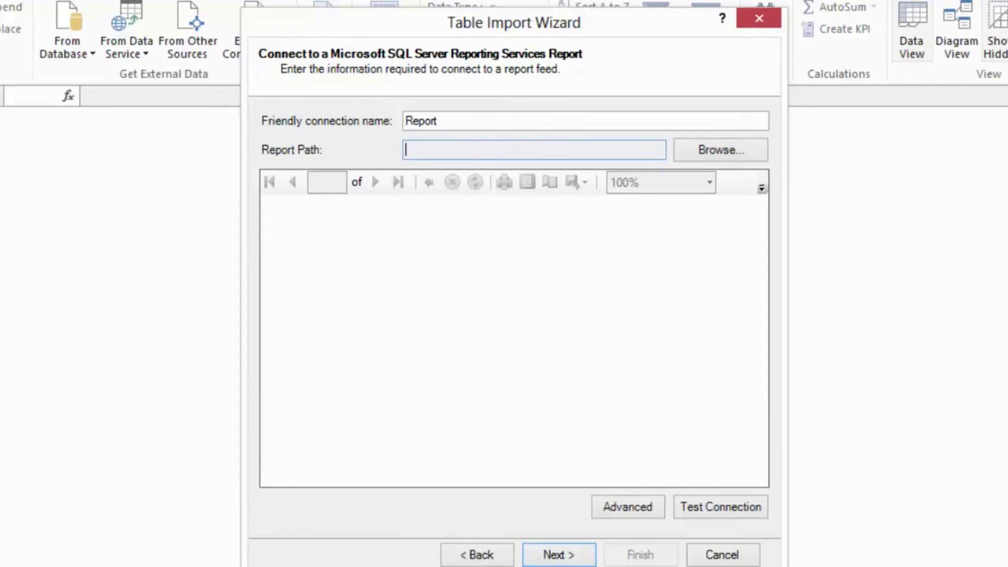
{"action": "left_click", "coordinate": [719, 151]}
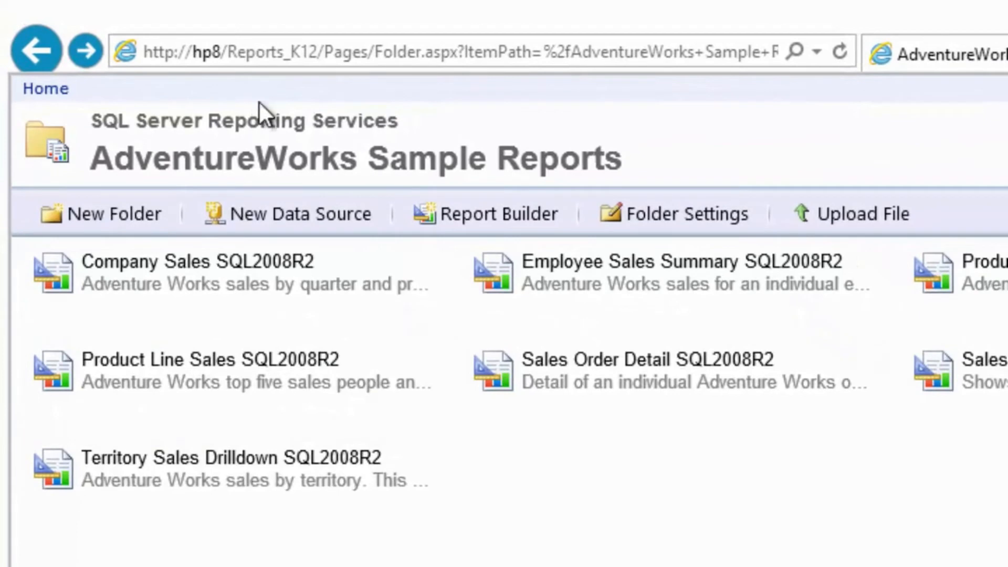
{"action": "left_click", "coordinate": [321, 42]}
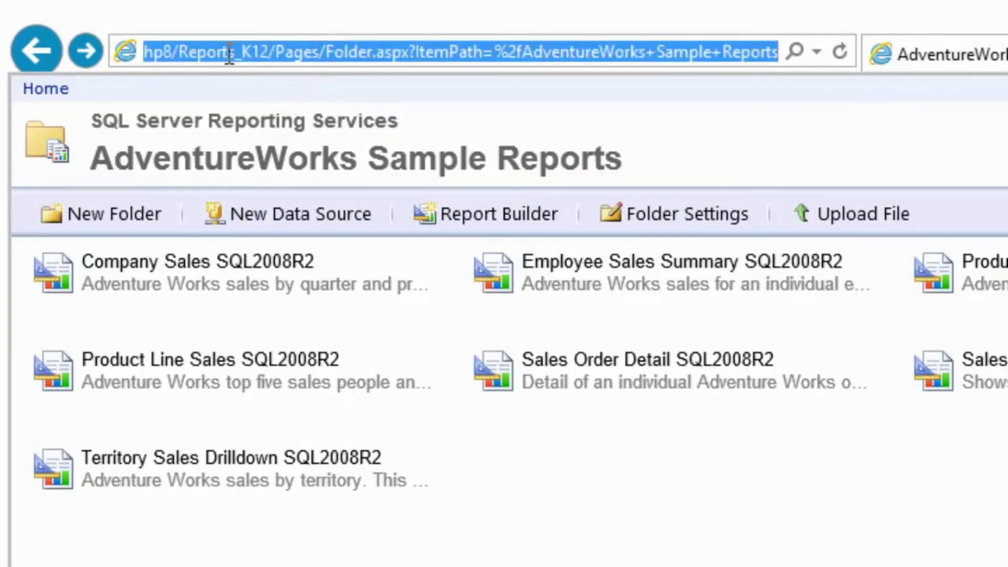
{"action": "key", "text": "Home"}
{"action": "key", "text": "shift+Right"}
{"action": "key", "text": "shift+Right"}
{"action": "key", "text": "shift+Right"}
{"action": "key", "text": "shift+Right"}
{"action": "key", "text": "shift+Right"}
{"action": "key", "text": "shift+Right"}
{"action": "key", "text": "shift+Right"}
{"action": "key", "text": "shift+Right"}
{"action": "key", "text": "shift+Right"}
{"action": "key", "text": "shift+Right"}
{"action": "key", "text": "shift+Right"}
{"action": "key", "text": "shift+Right"}
{"action": "key", "text": "shift+Right"}
{"action": "key", "text": "shift+Right"}
{"action": "key", "text": "shift+Right"}
{"action": "key", "text": "shift+Right"}
{"action": "key", "text": "shift+Right"}
{"action": "key", "text": "shift+Right"}
{"action": "key", "text": "shift+Right"}
{"action": "key", "text": "shift+Right"}
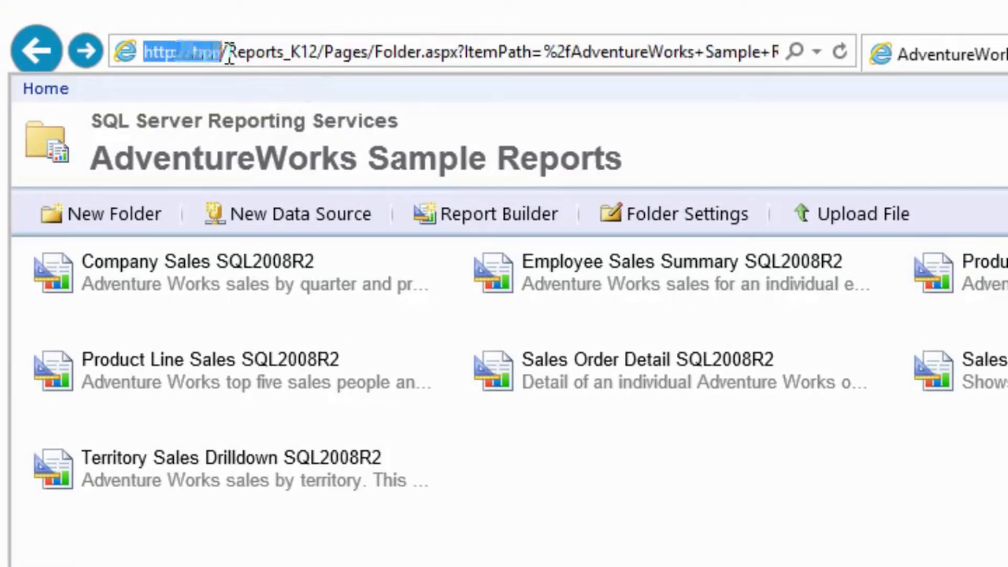
{"action": "key", "text": "shift+Right"}
{"action": "key", "text": "shift+Right"}
{"action": "key", "text": "ctrl+c"}
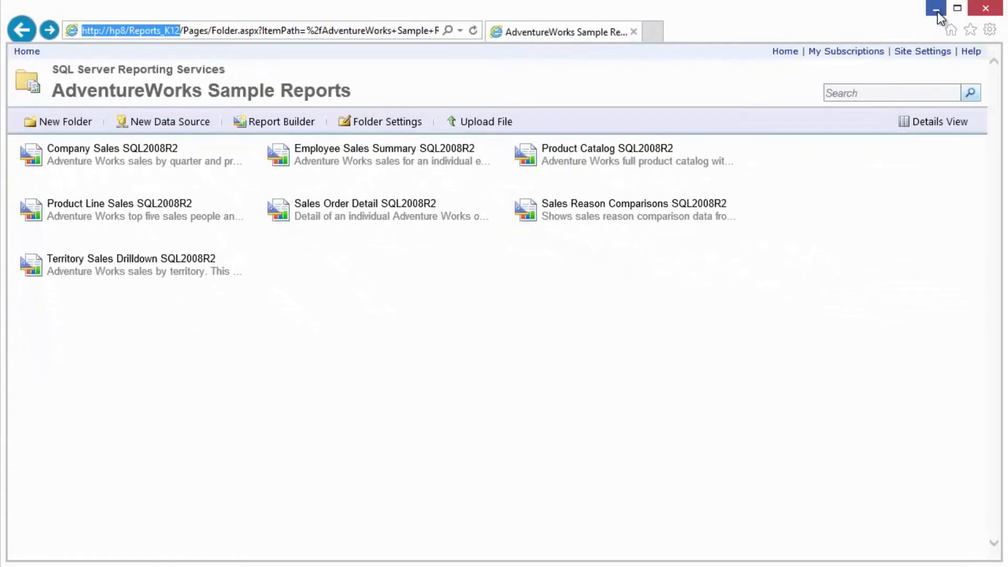
{"action": "left_click", "coordinate": [935, 10]}
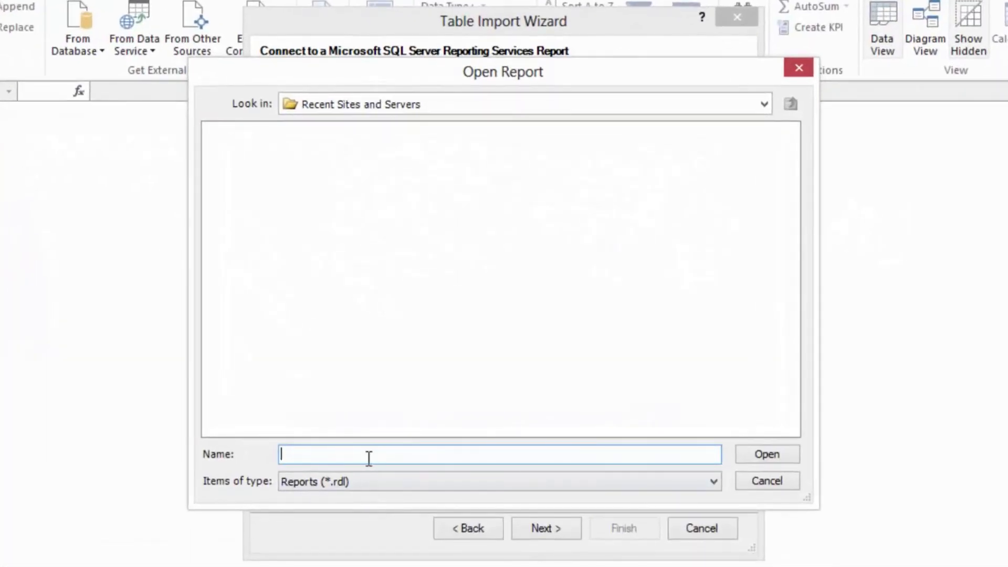
{"action": "key", "text": "ctrl+v"}
{"action": "left_click", "coordinate": [372, 453]}
{"action": "type", "text": "erver"}
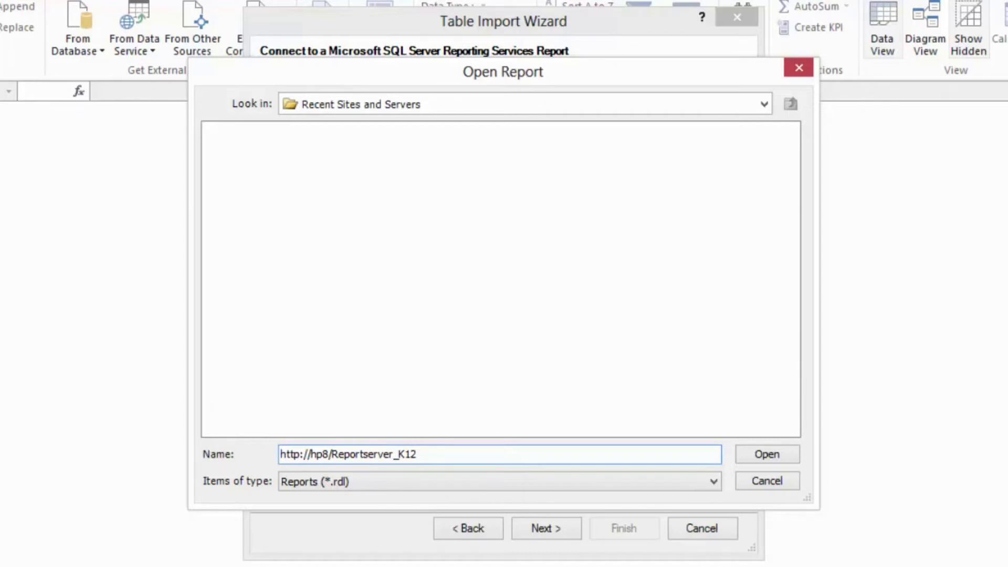
{"action": "left_click", "coordinate": [755, 451]}
- Open the Product Line Sales SQL2008R2 report from the AdventureWorks Sample Reports folder and proceed to the table selection
{"action": "double_click", "coordinate": [274, 132]}
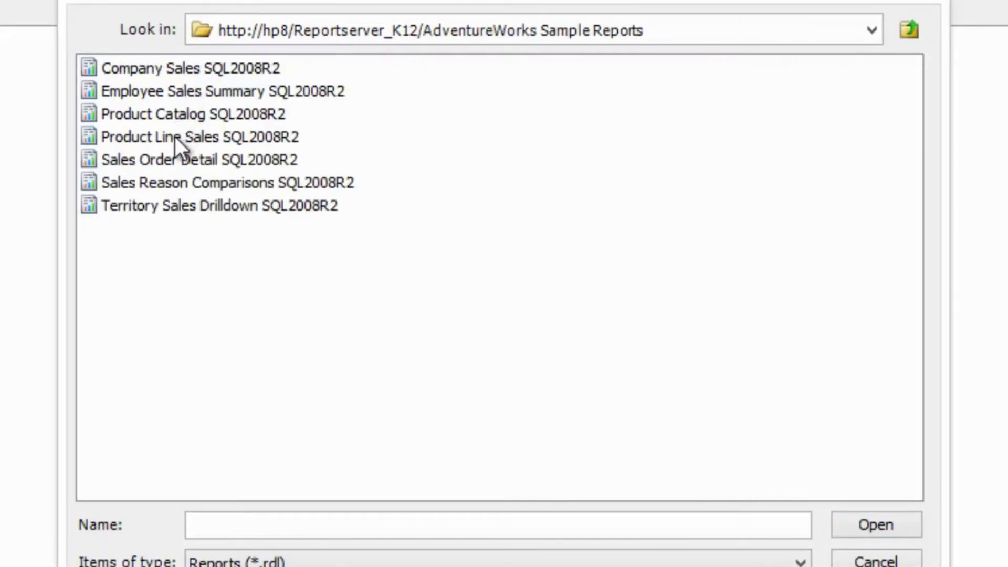
{"action": "left_click", "coordinate": [174, 136]}
{"action": "left_click", "coordinate": [870, 531]}
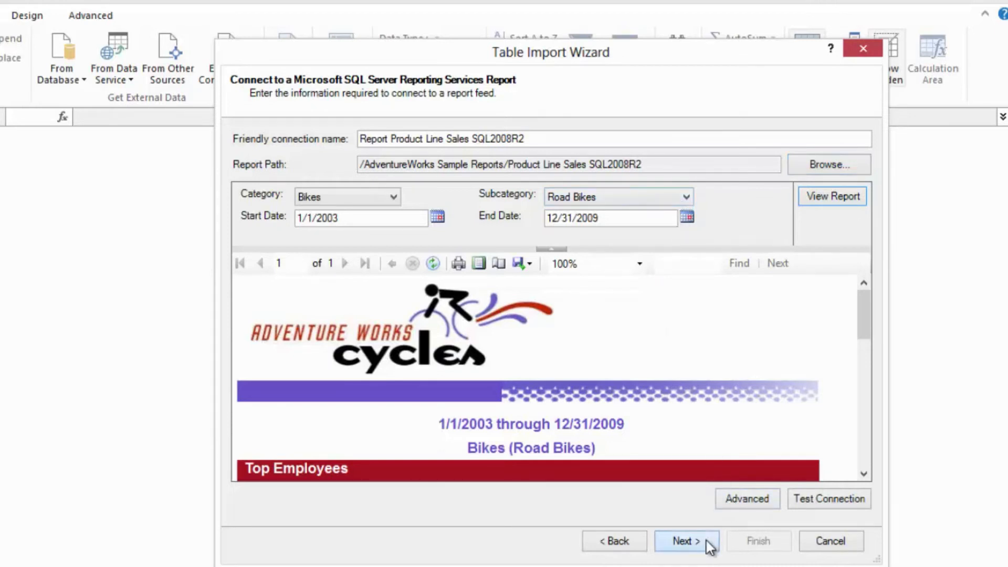
{"action": "left_click", "coordinate": [685, 541]}
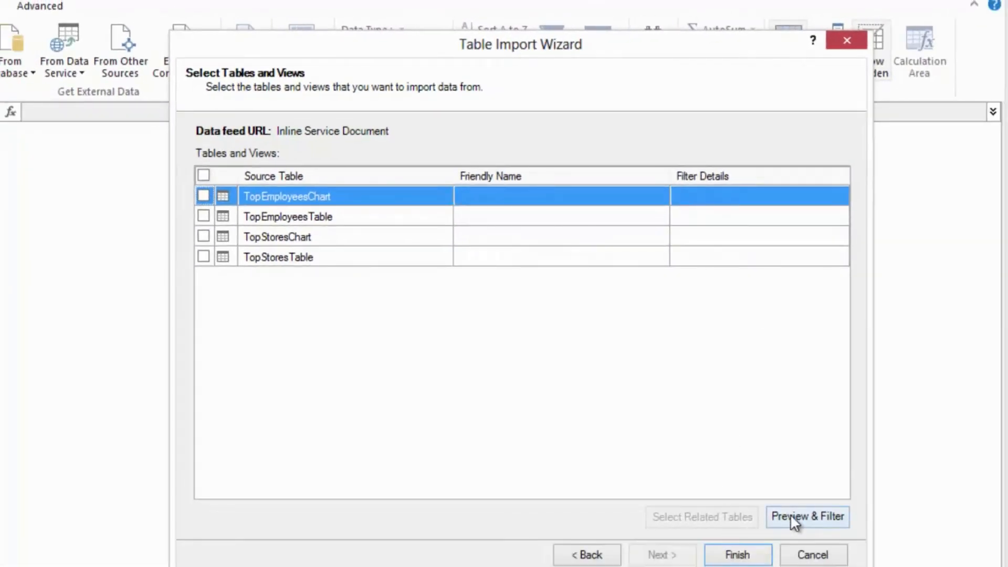
- Preview the TopEmployeesChart source table and select it for import
{"action": "left_click", "coordinate": [789, 516]}
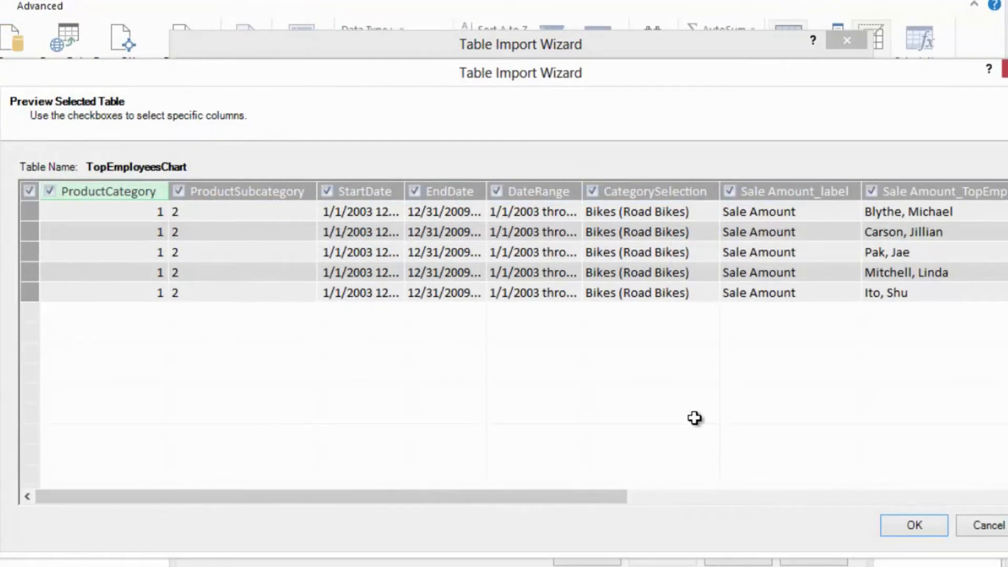
{"action": "left_click", "coordinate": [928, 522]}
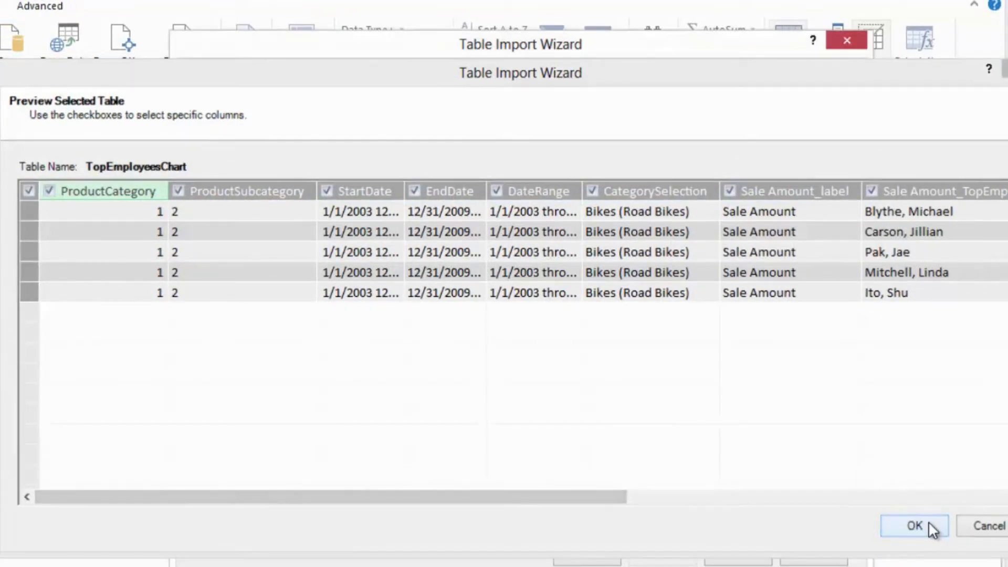
{"action": "left_click", "coordinate": [204, 196]}
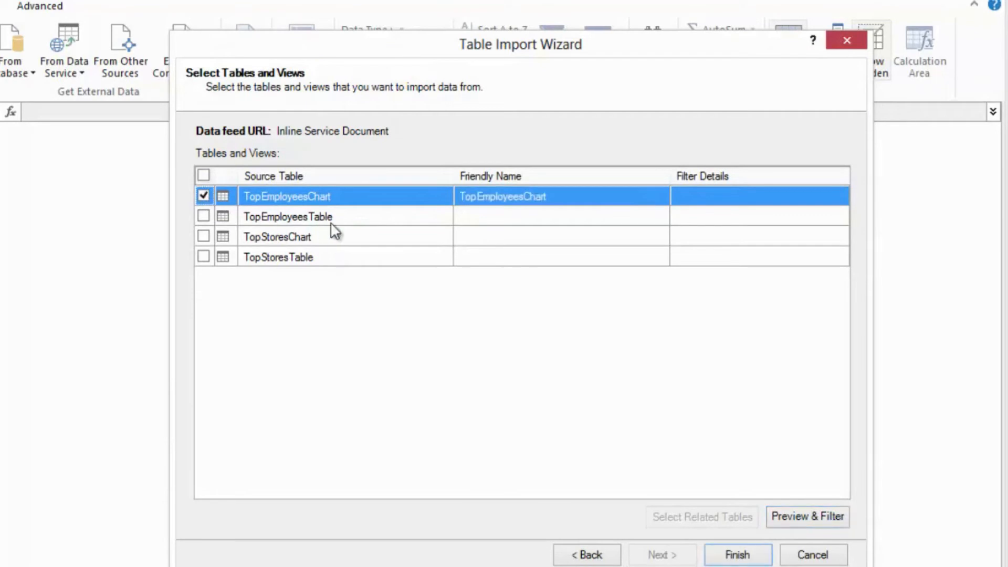
- Exclude the StartDate and EndDate columns from TopEmployeesTable and import it together with TopEmployeesChart
{"action": "left_click", "coordinate": [372, 217]}
{"action": "left_click", "coordinate": [806, 519]}
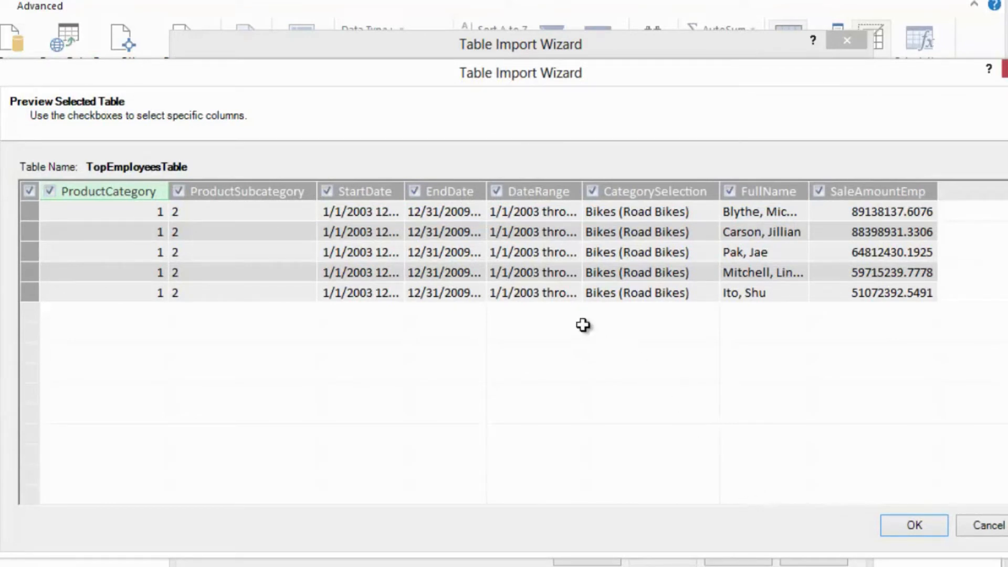
{"action": "left_click", "coordinate": [415, 191]}
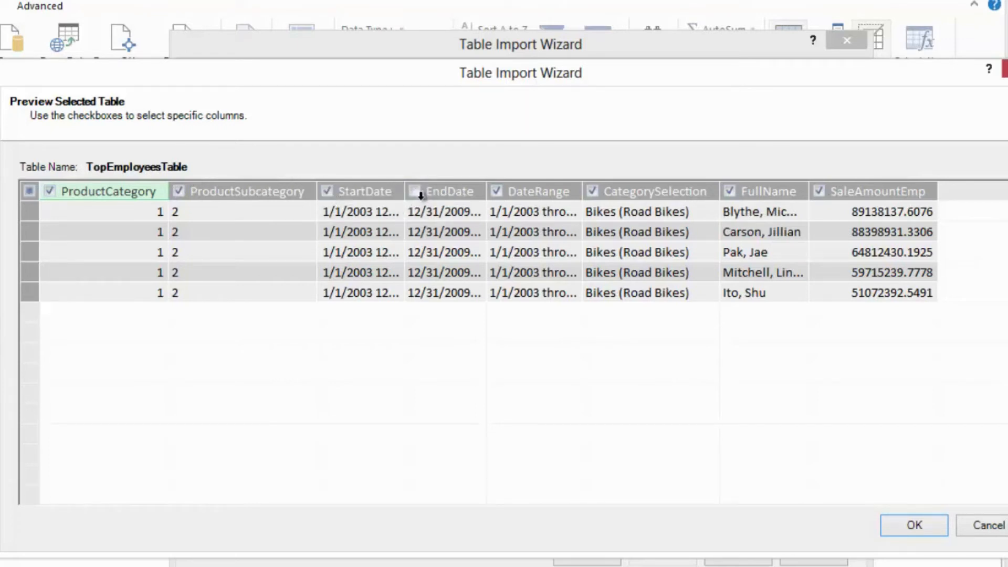
{"action": "left_click", "coordinate": [327, 191]}
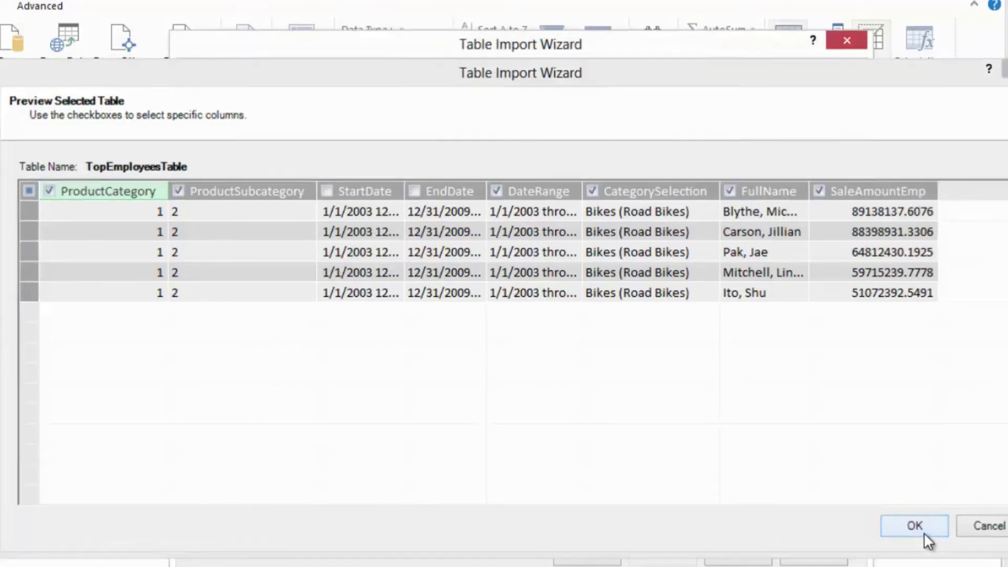
{"action": "left_click", "coordinate": [914, 525]}
{"action": "left_click", "coordinate": [737, 555]}
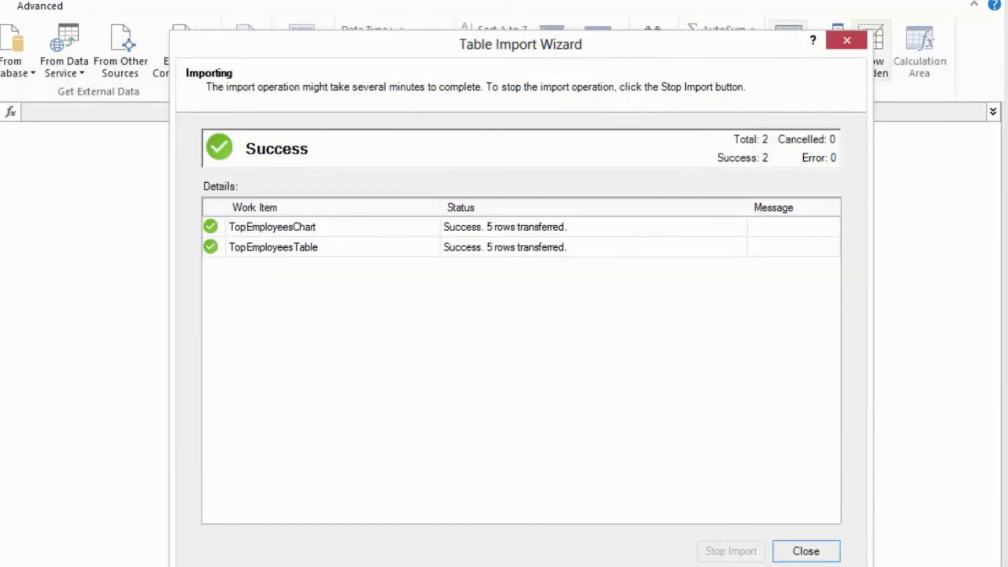
{"action": "left_click", "coordinate": [805, 550]}
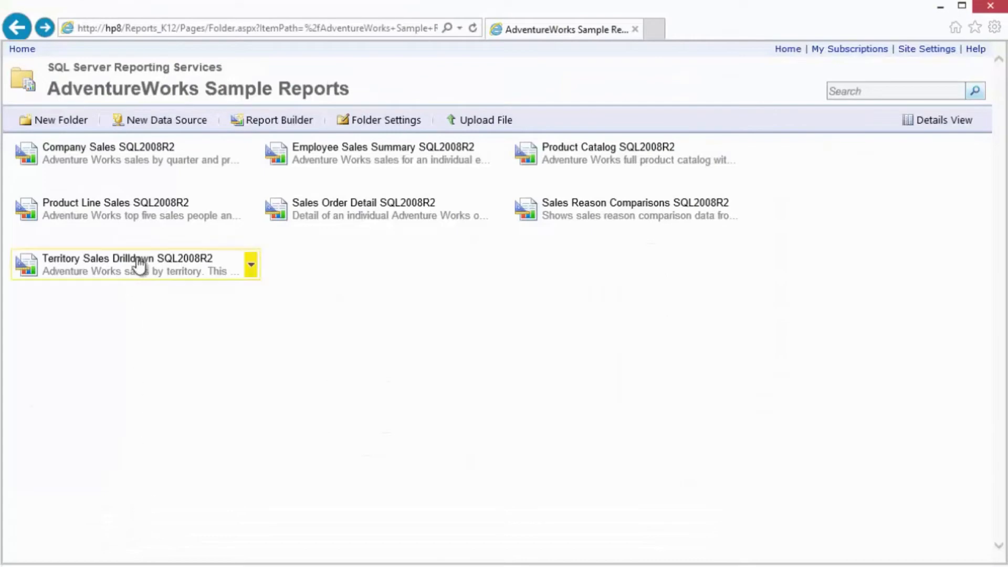
- Open the Company Sales SQL2008R2 report on the report site in the browser and export it as a data feed
{"action": "left_click", "coordinate": [154, 152]}
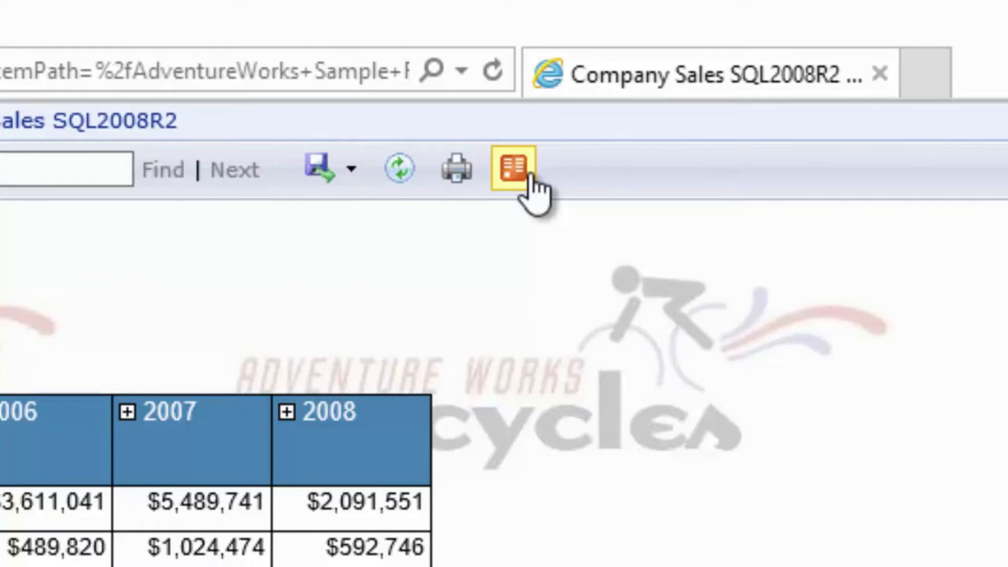
{"action": "left_click", "coordinate": [530, 176]}
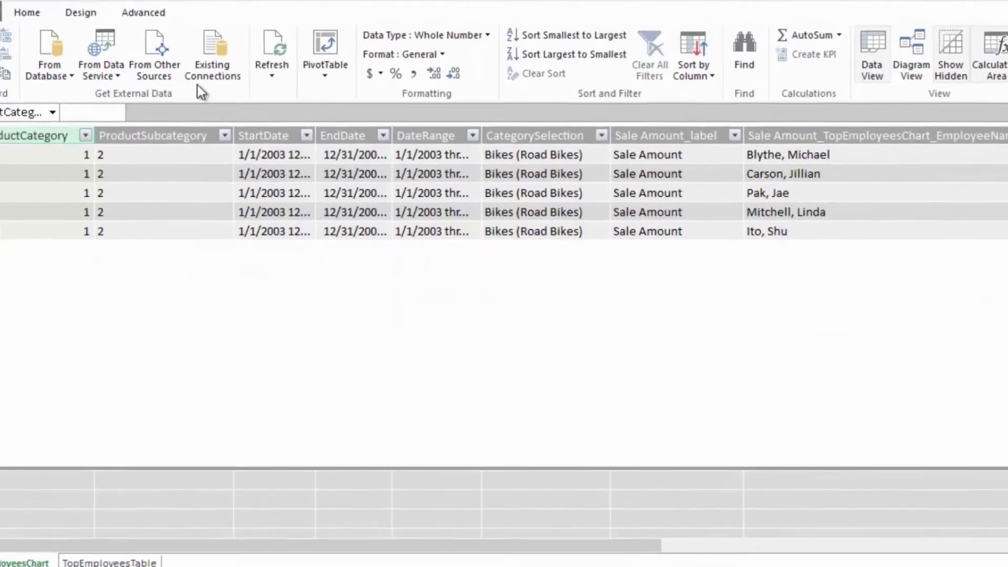
- Start an Other Feeds import in PowerPivot, using C:\Demo\Company Sales SQL2008R2.atomsvc as the data feed, and proceed to the table selection
{"action": "left_click", "coordinate": [138, 27]}
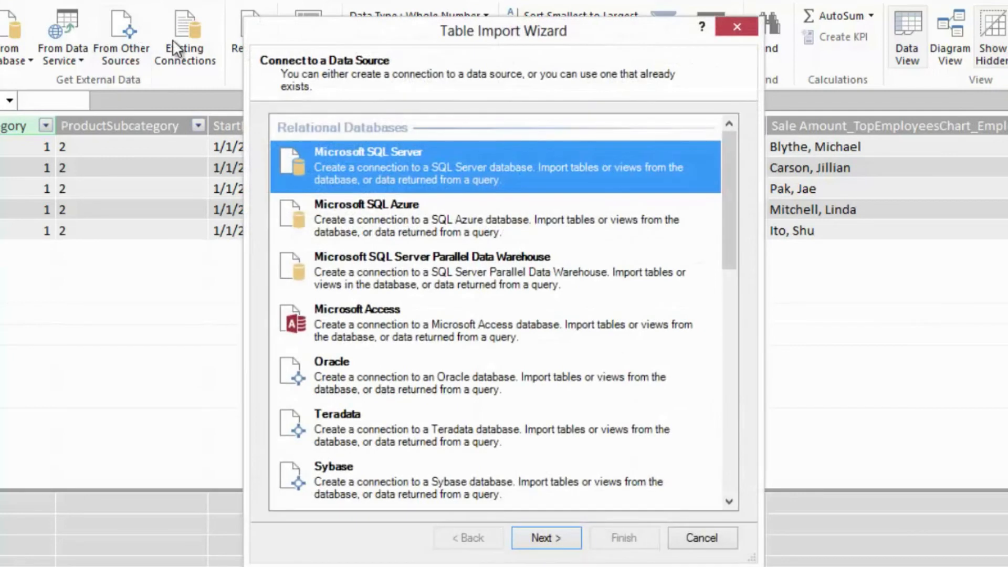
{"action": "left_click_drag", "start_coordinate": [731, 190], "coordinate": [732, 439]}
{"action": "left_click", "coordinate": [391, 325]}
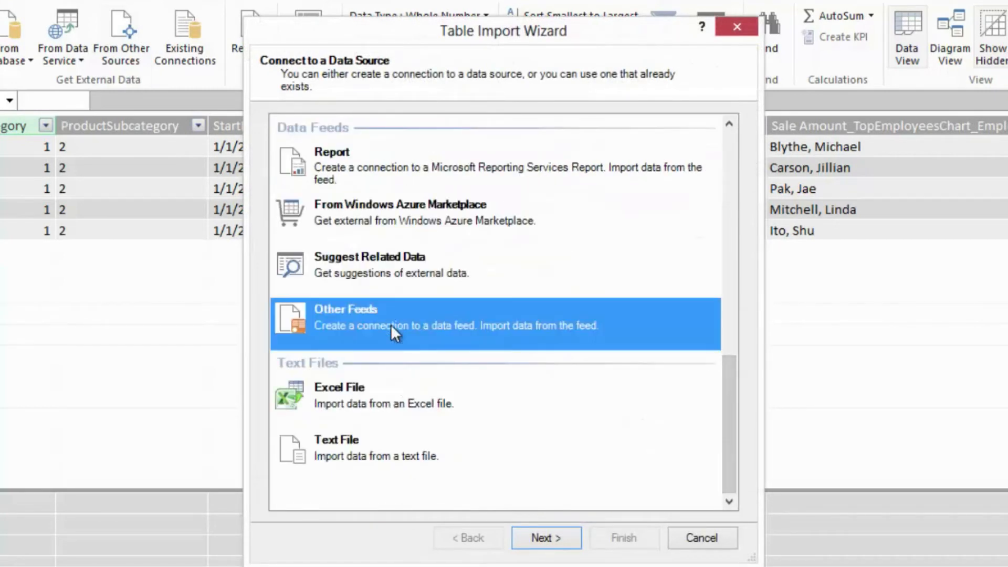
{"action": "left_click", "coordinate": [565, 540]}
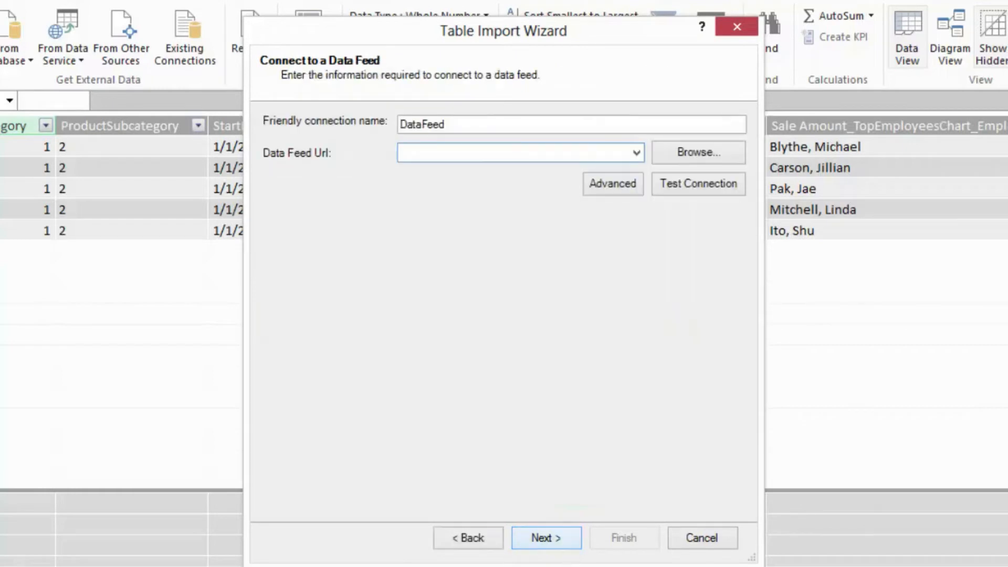
{"action": "left_click", "coordinate": [680, 147]}
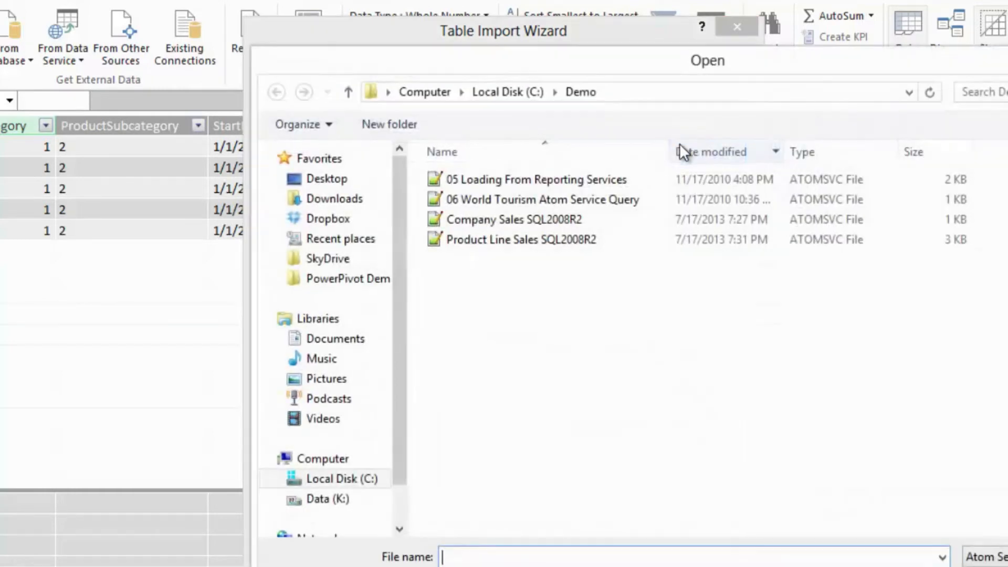
{"action": "left_click", "coordinate": [555, 226]}
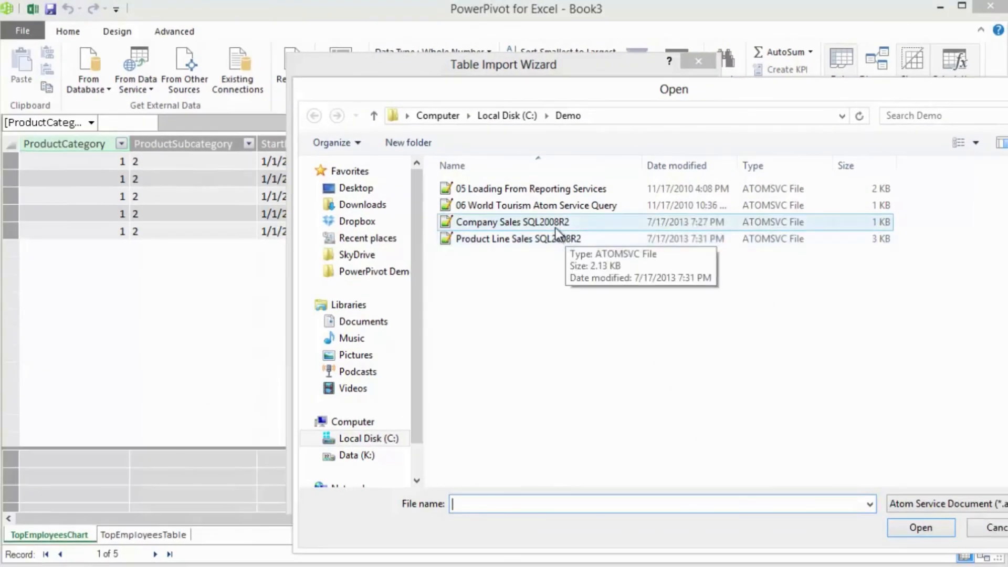
{"action": "left_click", "coordinate": [917, 526]}
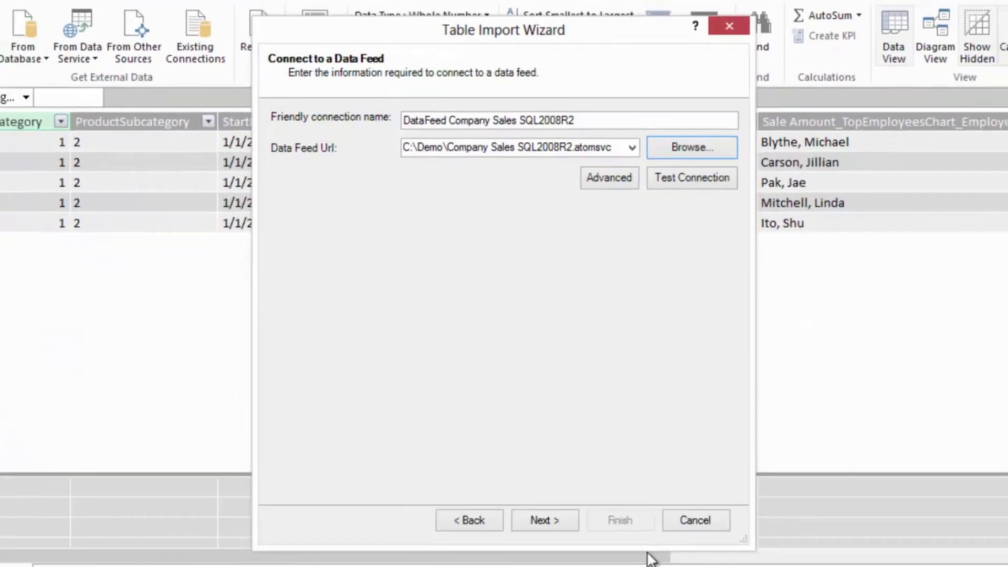
{"action": "left_click", "coordinate": [568, 521]}
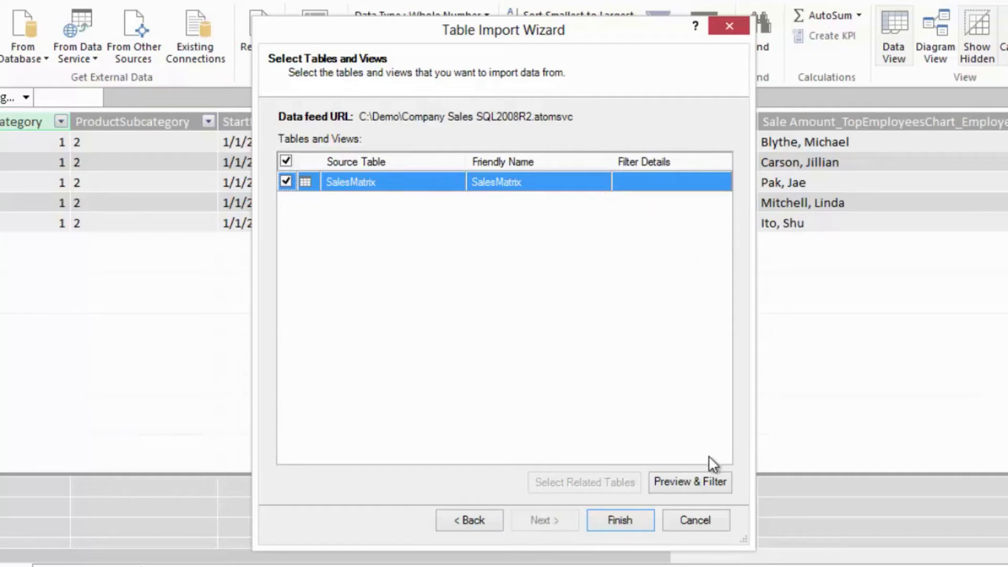
- Preview the SalesMatrix table with all its columns kept and import it into the model
{"action": "left_click", "coordinate": [702, 481]}
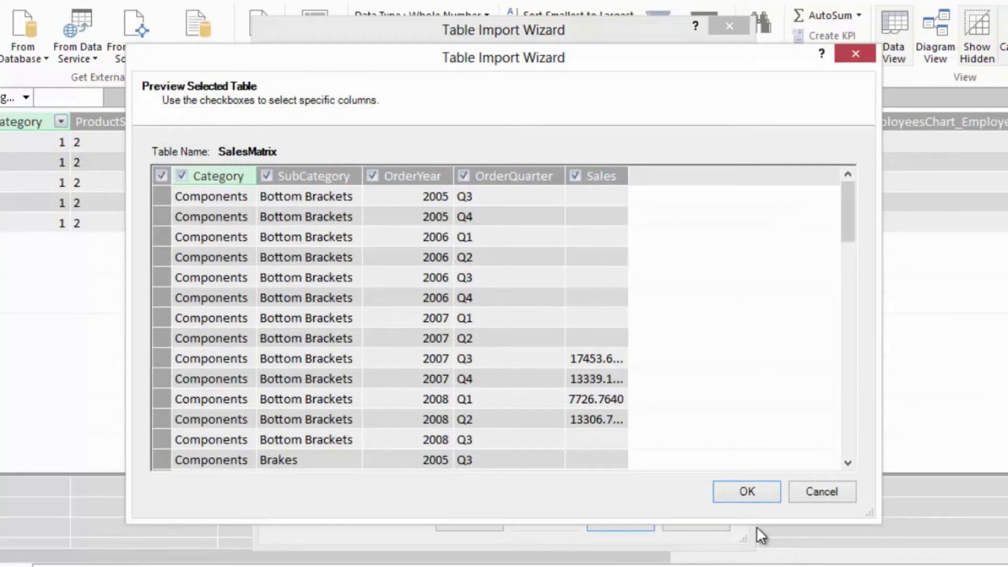
{"action": "left_click", "coordinate": [751, 491]}
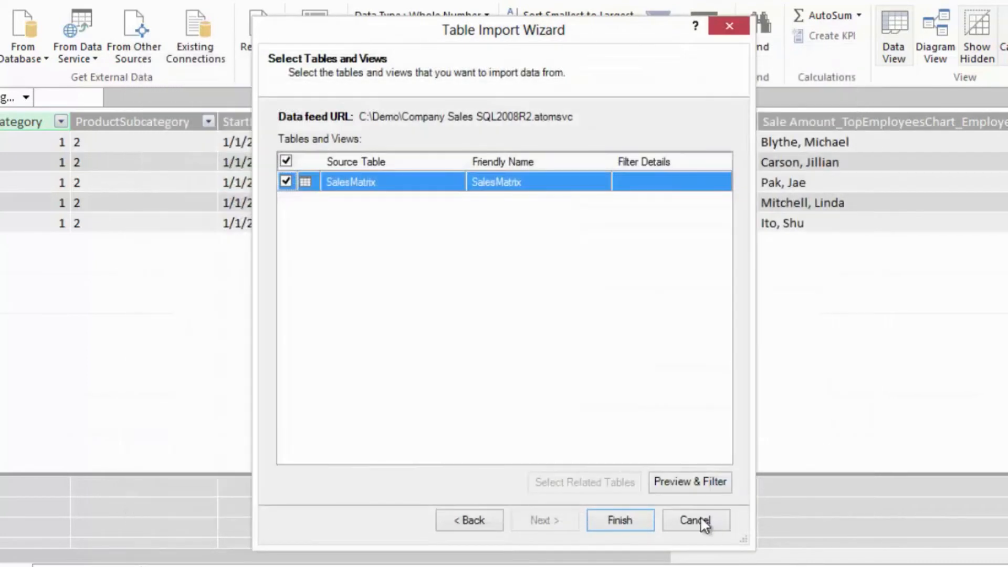
{"action": "left_click", "coordinate": [638, 522]}
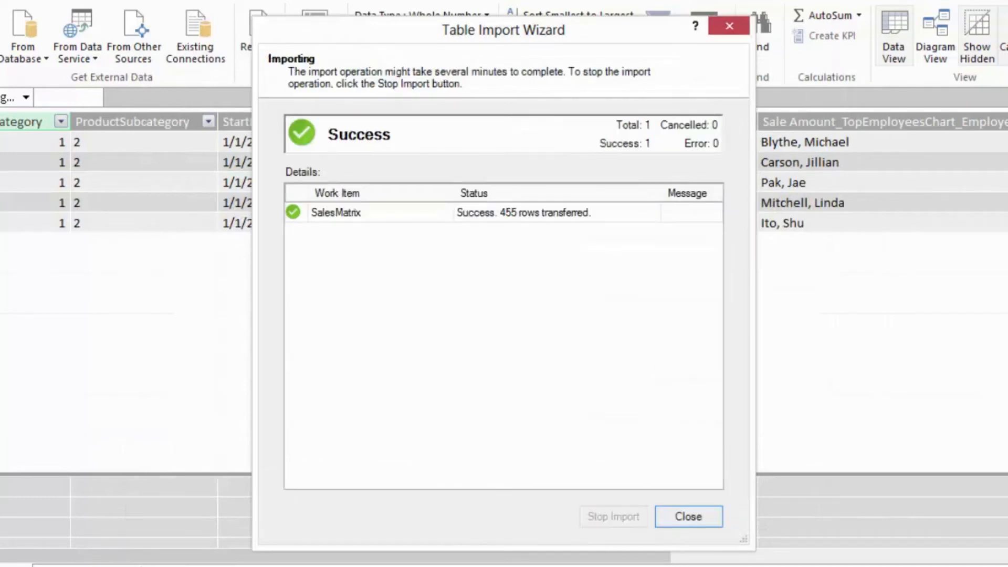
{"action": "key", "text": "Return"}
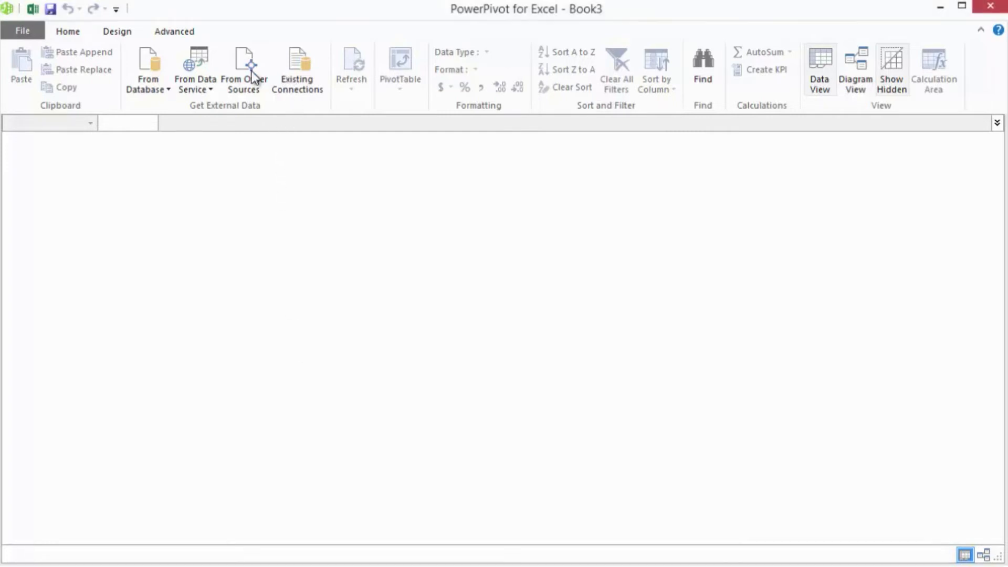
- Start a new external data import in the empty data model with Other Feeds as the source type
{"action": "left_click", "coordinate": [247, 76]}
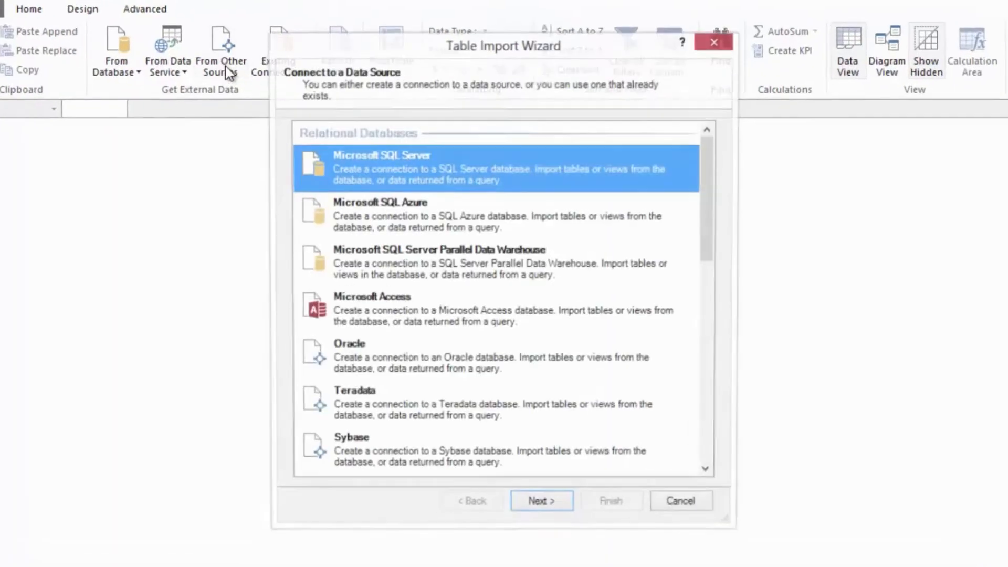
{"action": "left_click_drag", "start_coordinate": [706, 238], "coordinate": [709, 417]}
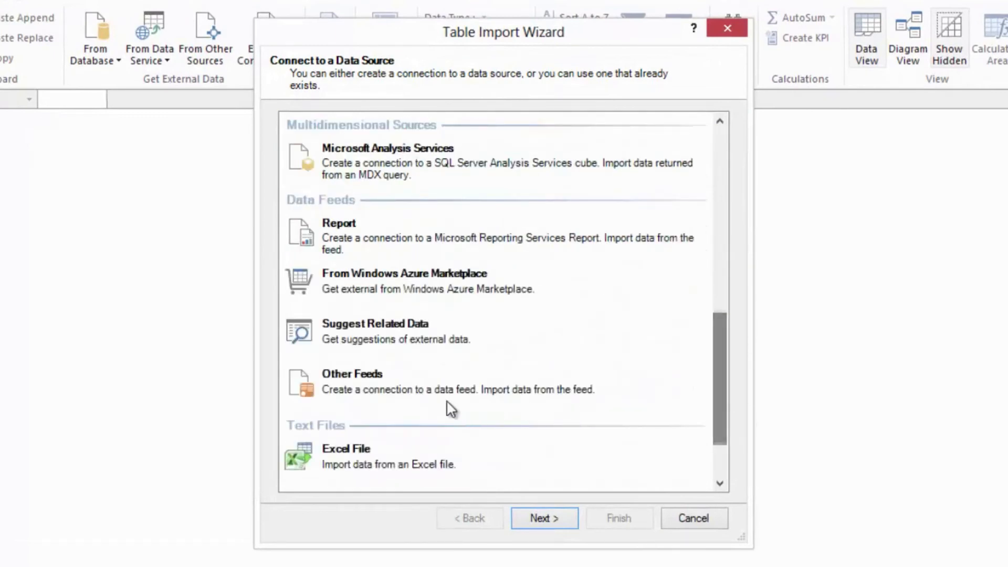
{"action": "left_click", "coordinate": [406, 391]}
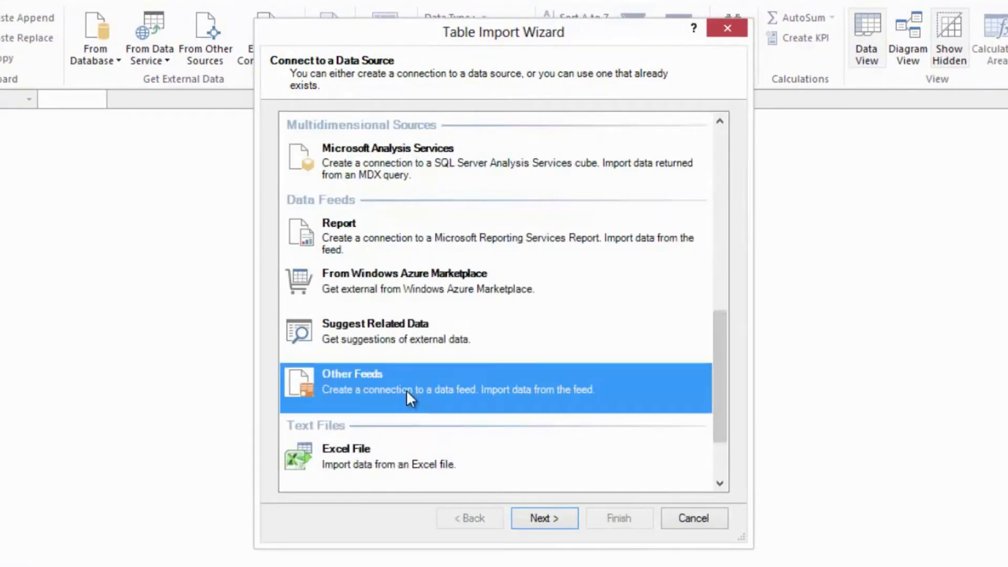
{"action": "left_click", "coordinate": [543, 515]}
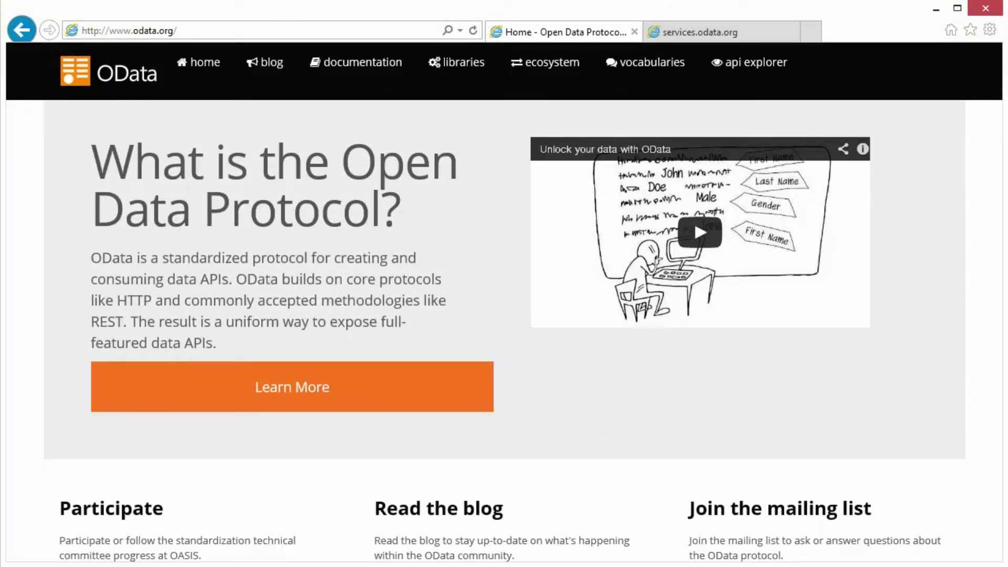
{"action": "left_click", "coordinate": [731, 35]}
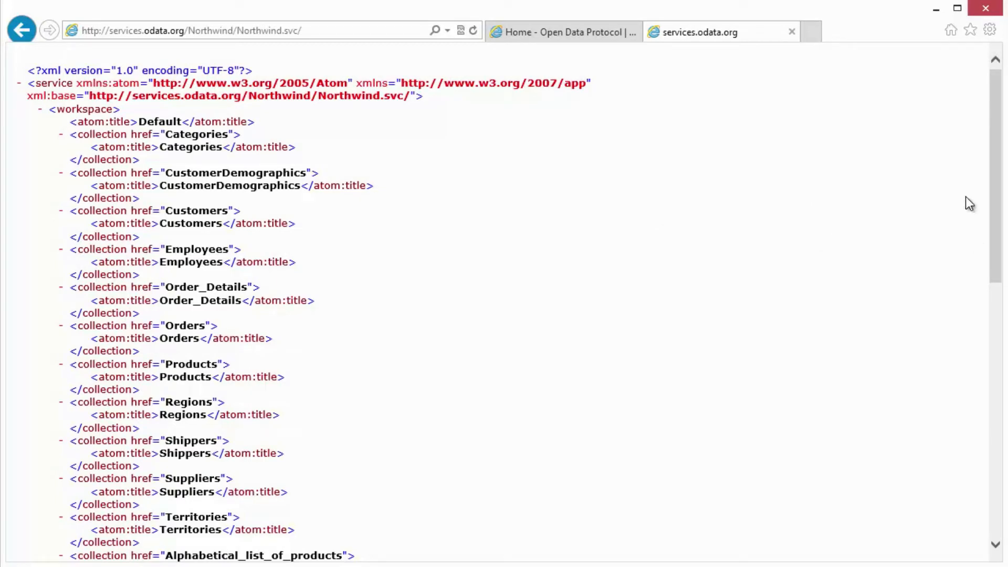
{"action": "left_click_drag", "start_coordinate": [999, 196], "coordinate": [988, 77]}
{"action": "left_click", "coordinate": [327, 25]}
{"action": "key", "text": "ctrl+c"}
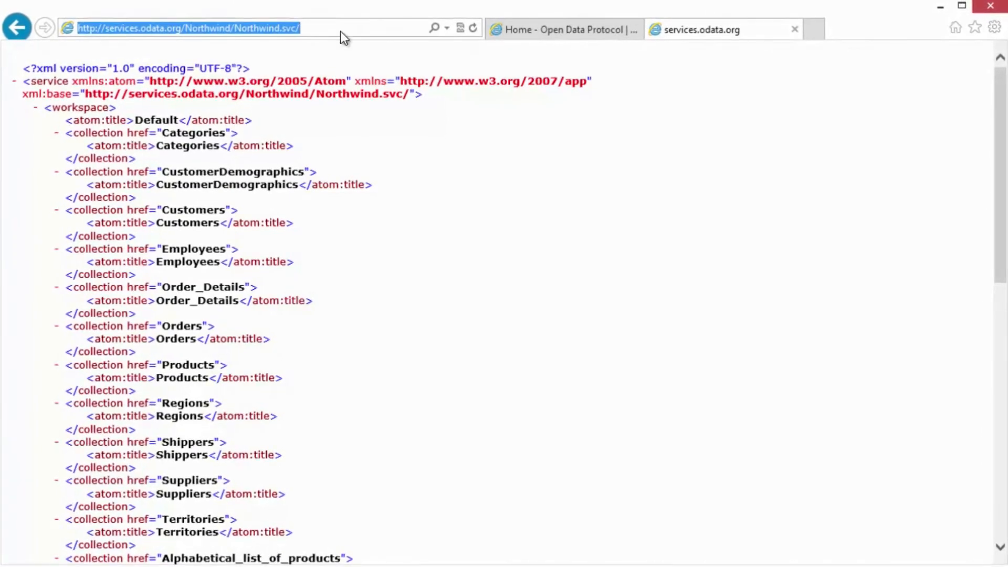
{"action": "key", "text": "alt+Tab"}
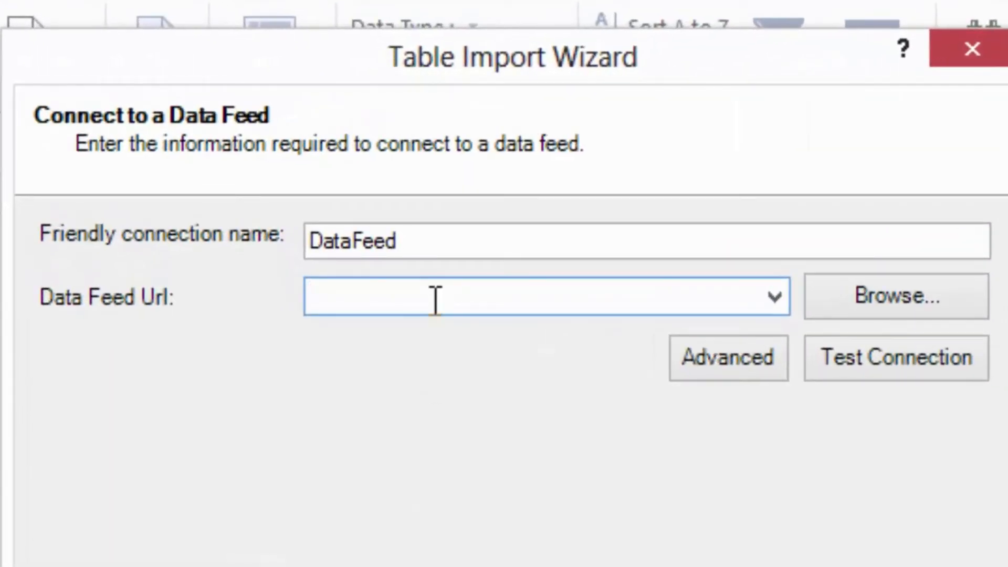
{"action": "left_click", "coordinate": [436, 299]}
{"action": "key", "text": "ctrl+v"}
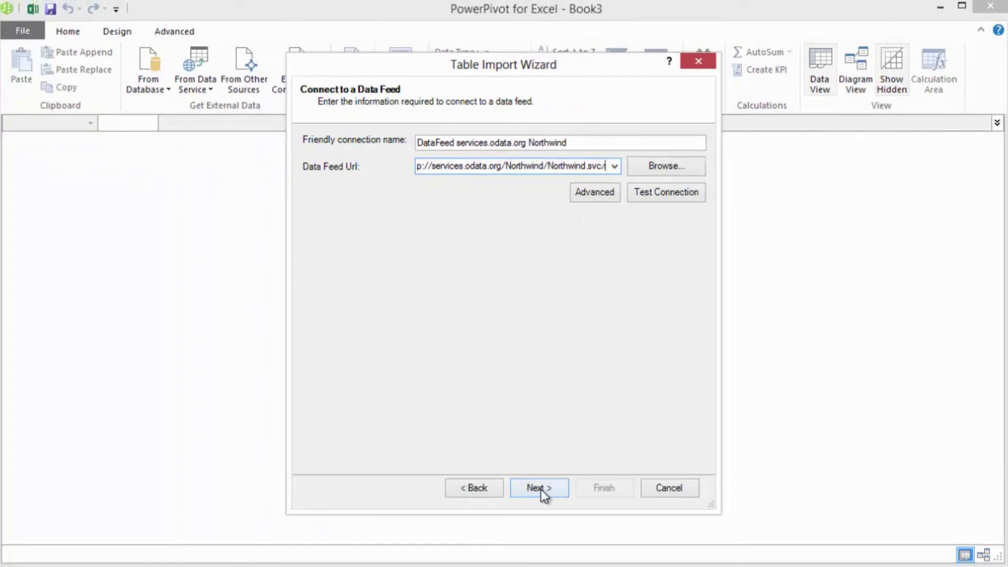
{"action": "left_click", "coordinate": [541, 489]}
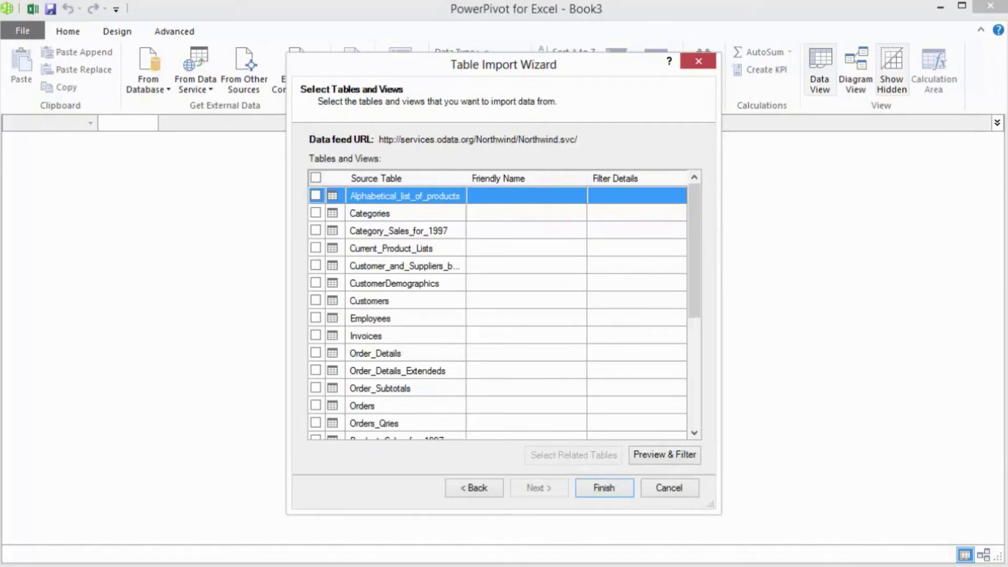
- Select the Categories table of the Northwind feed, preview it with all columns kept and import it
{"action": "left_click", "coordinate": [315, 212]}
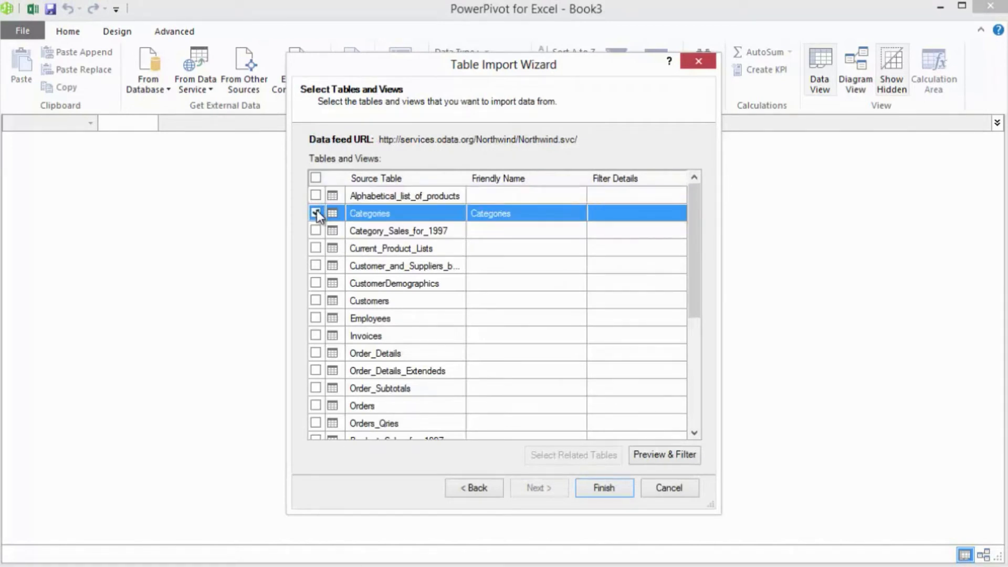
{"action": "left_click", "coordinate": [647, 451]}
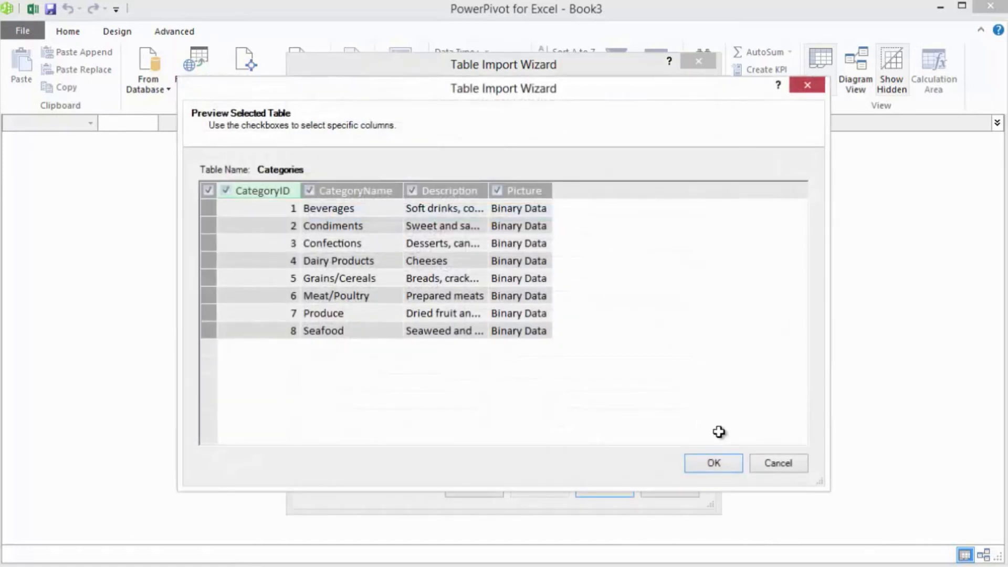
{"action": "left_click", "coordinate": [712, 464]}
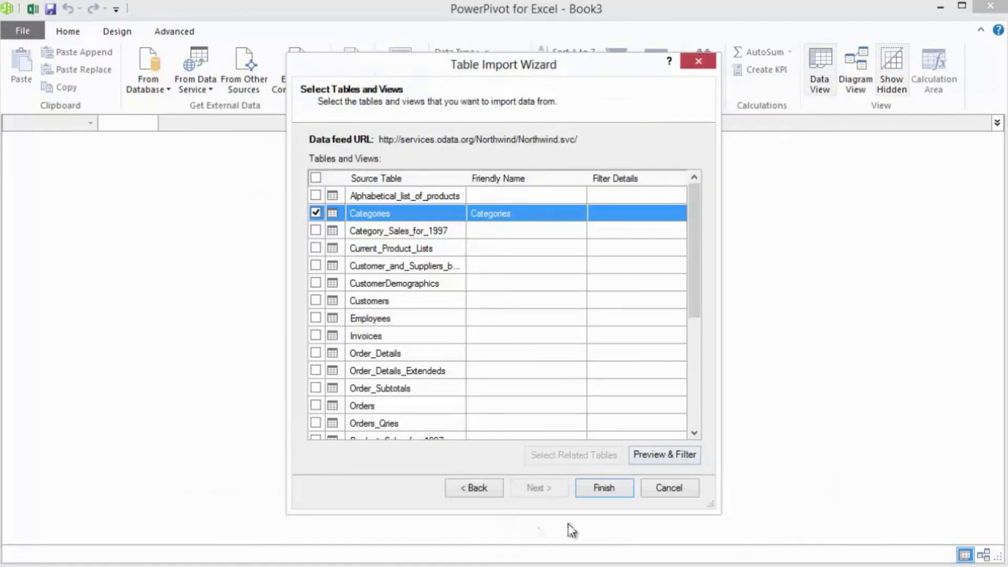
{"action": "left_click", "coordinate": [611, 492]}
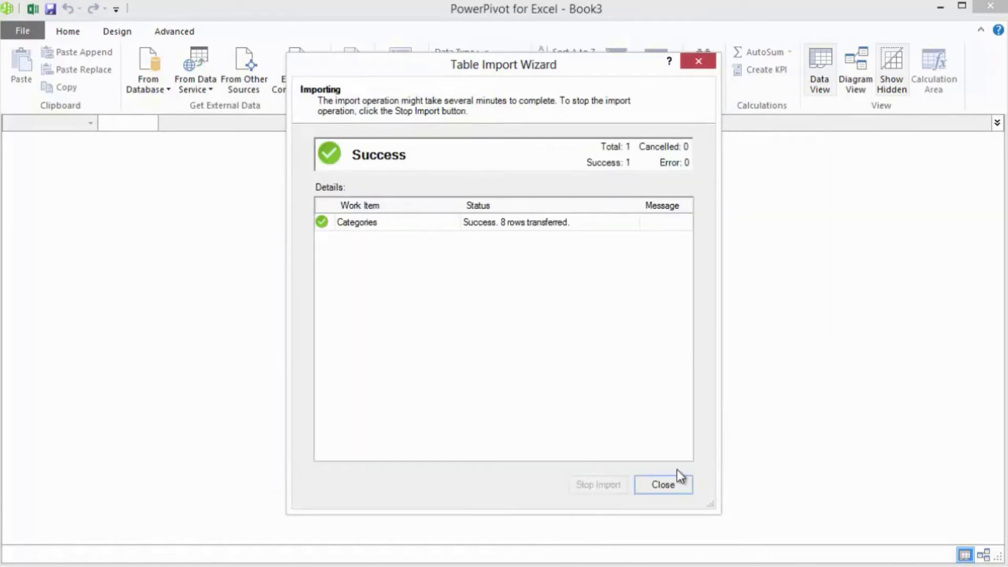
{"action": "left_click", "coordinate": [669, 487]}
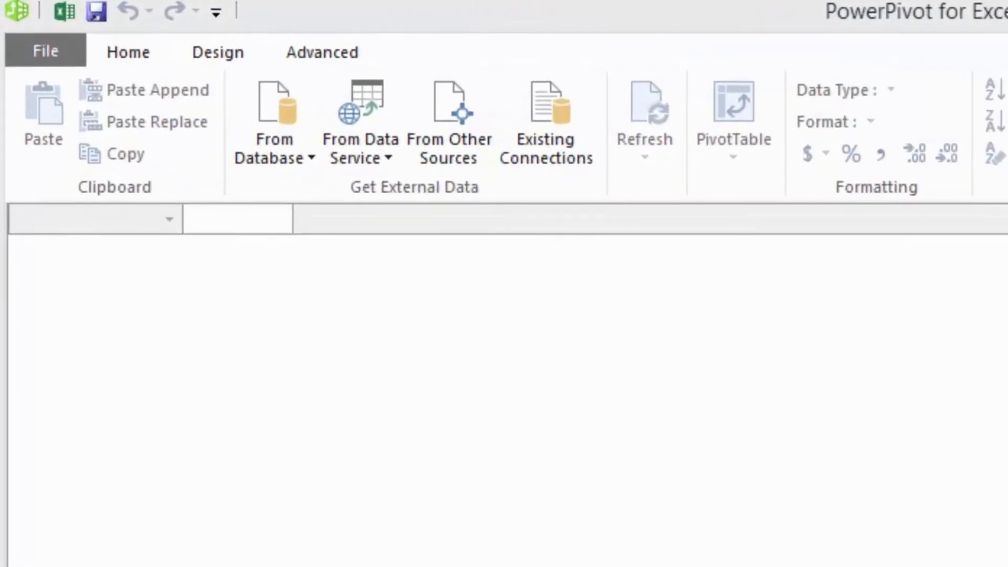
- Start an import from the Windows Azure Marketplace data service and search its catalog for crime
{"action": "left_click", "coordinate": [378, 137]}
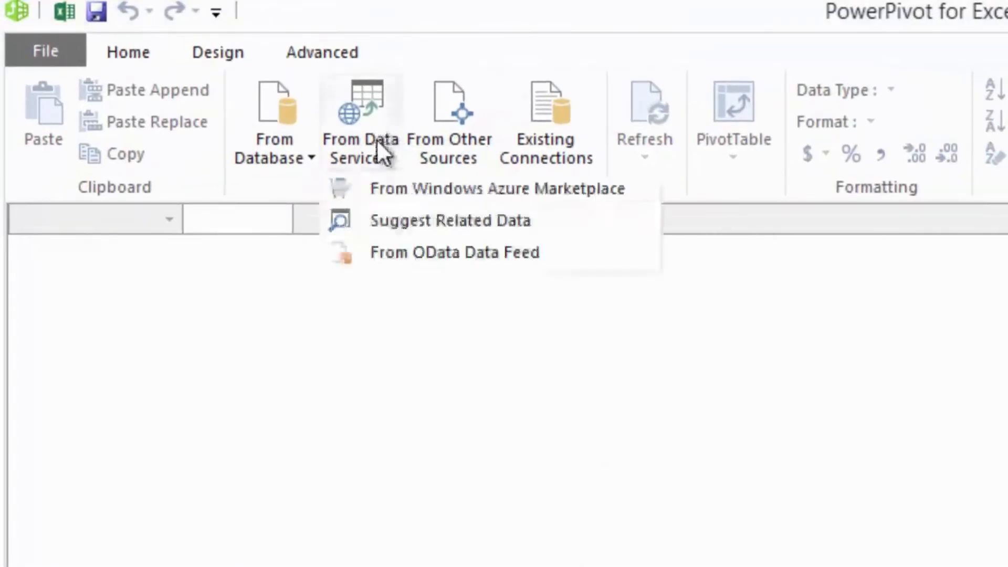
{"action": "left_click", "coordinate": [392, 189]}
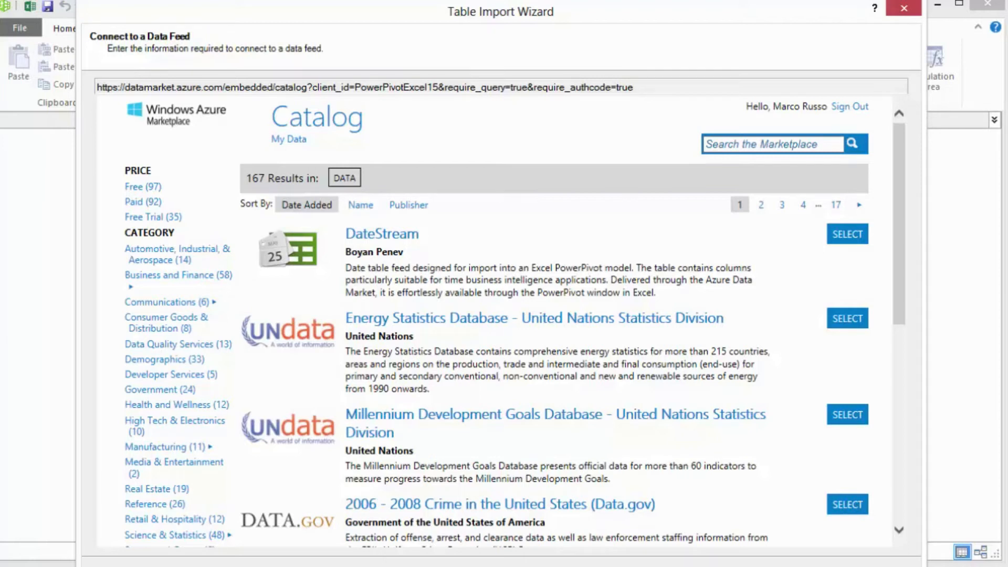
{"action": "left_click", "coordinate": [836, 144]}
{"action": "type", "text": "crime"}
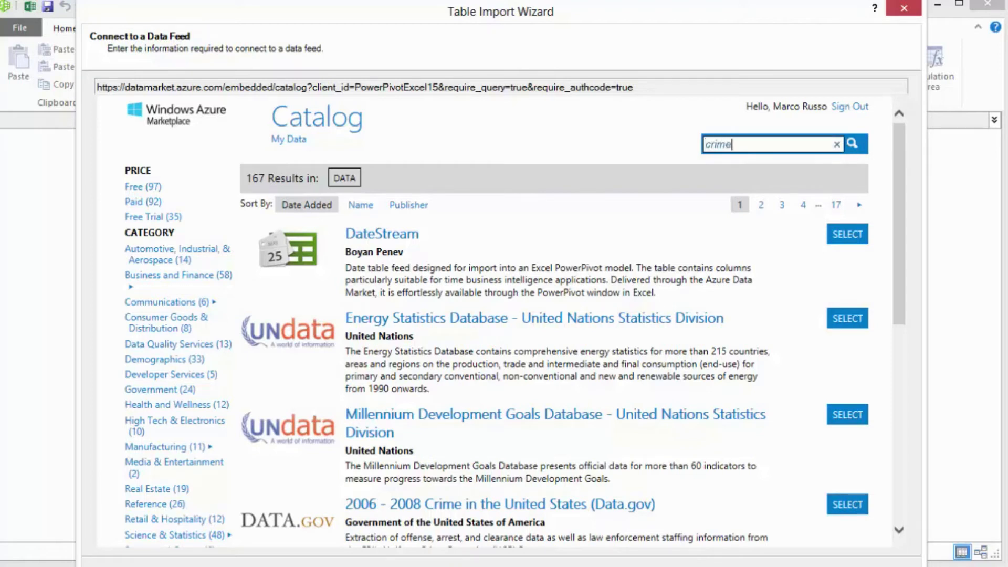
{"action": "left_click", "coordinate": [850, 142]}
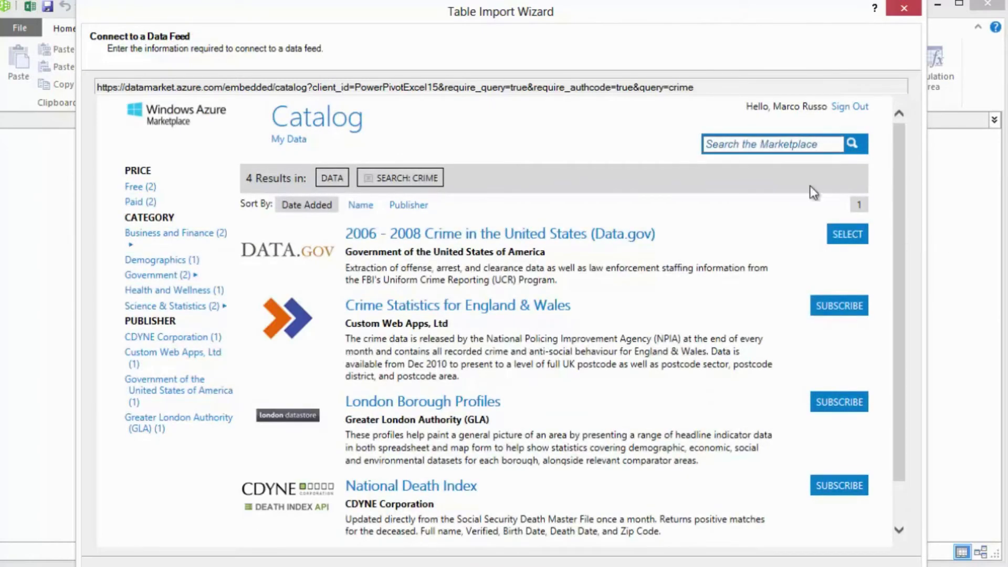
- Search the marketplace catalog for population
{"action": "left_click", "coordinate": [826, 144]}
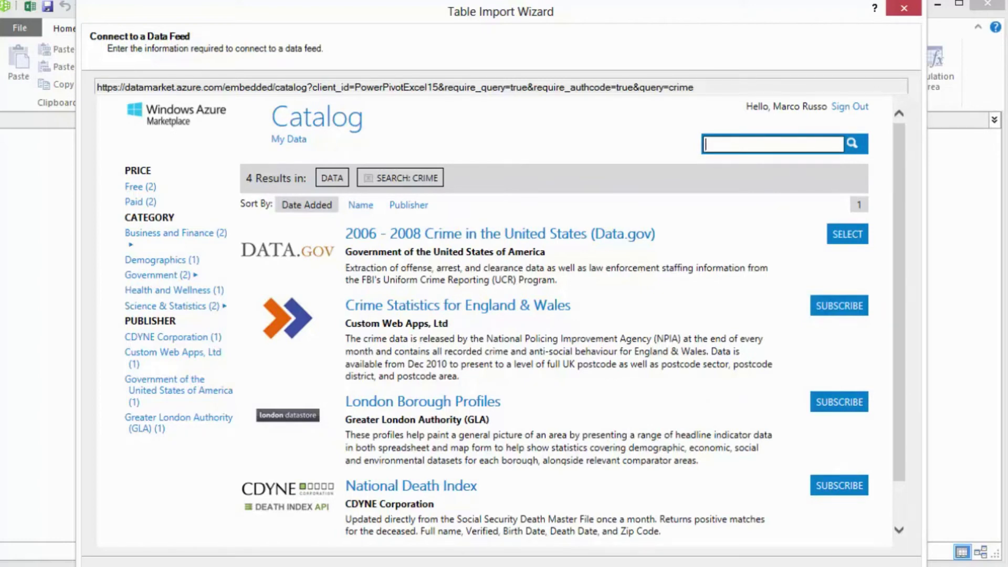
{"action": "type", "text": "population"}
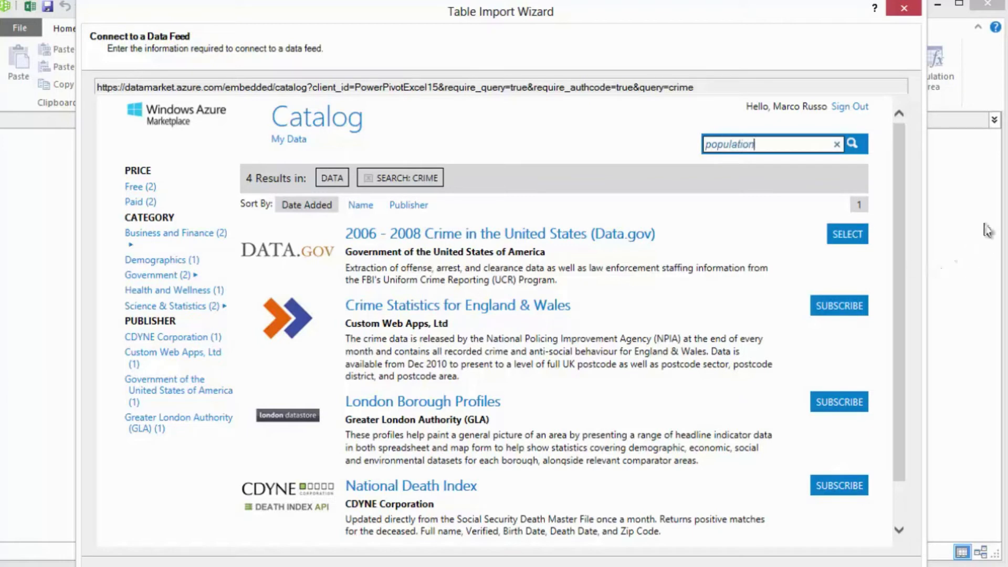
{"action": "left_click", "coordinate": [852, 144]}
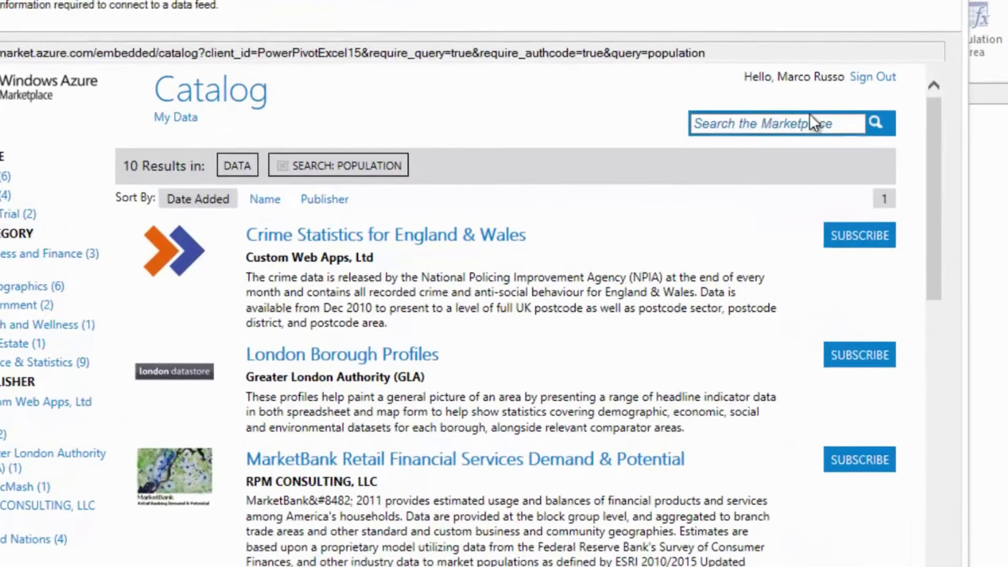
- Search the marketplace catalog for datestream and select the DateStream date table feed as the data source
{"action": "left_click", "coordinate": [808, 144]}
{"action": "type", "text": "date"}
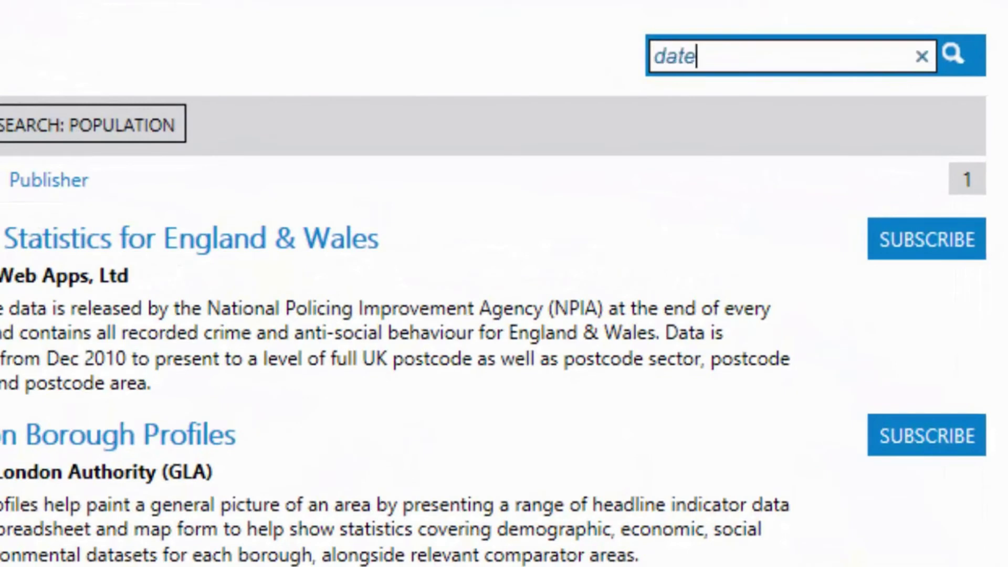
{"action": "type", "text": "stread"}
{"action": "key", "text": "BackSpace"}
{"action": "type", "text": "m"}
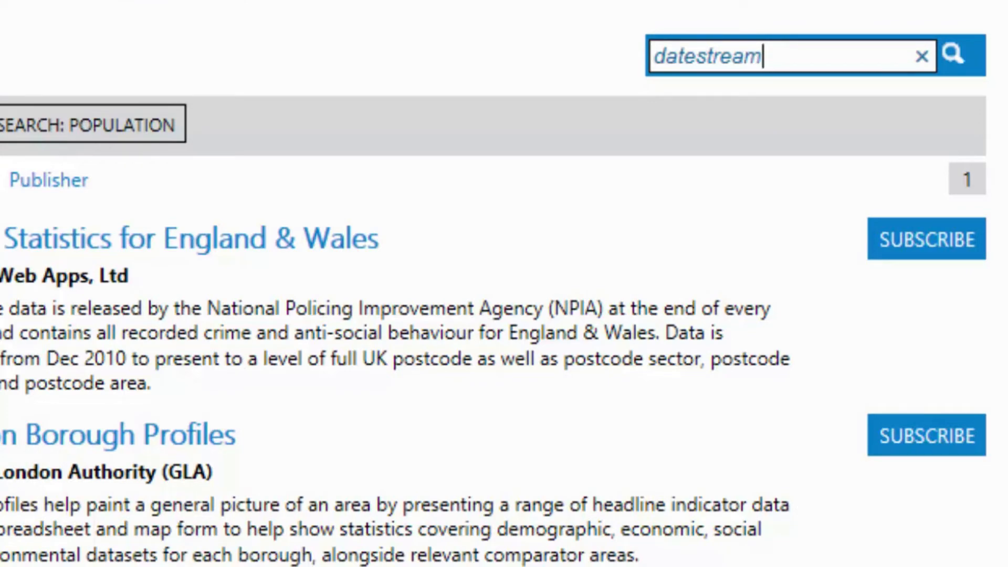
{"action": "left_click", "coordinate": [957, 52]}
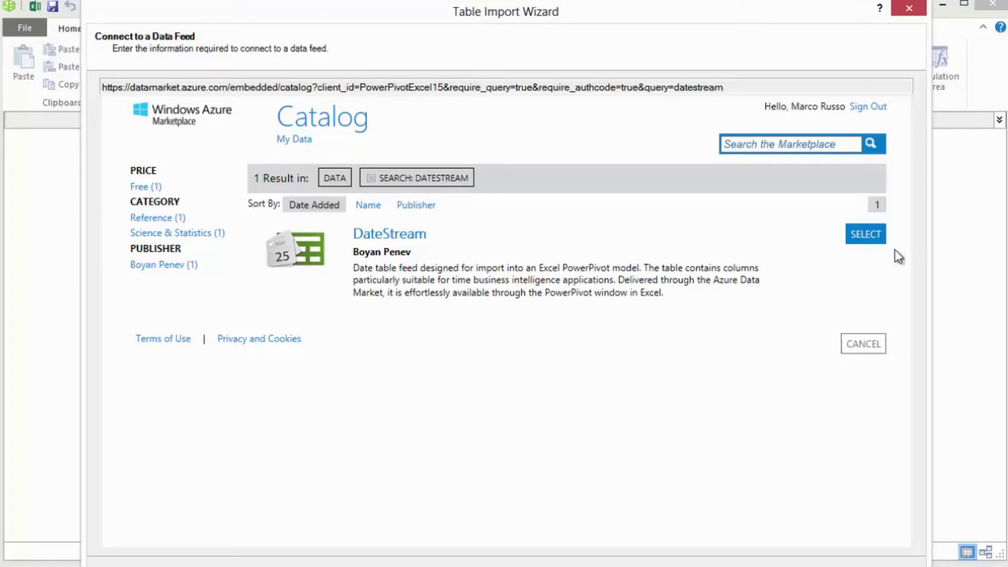
{"action": "left_click", "coordinate": [872, 243]}
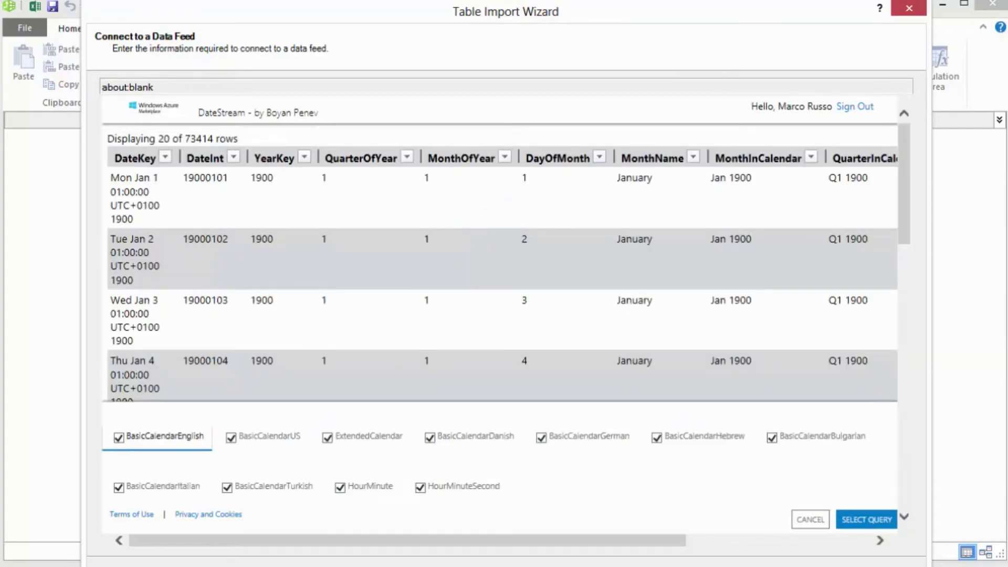
- Filter the BasicCalendarEnglish data to rows where YearKey is equal to 2010
{"action": "left_click", "coordinate": [305, 157]}
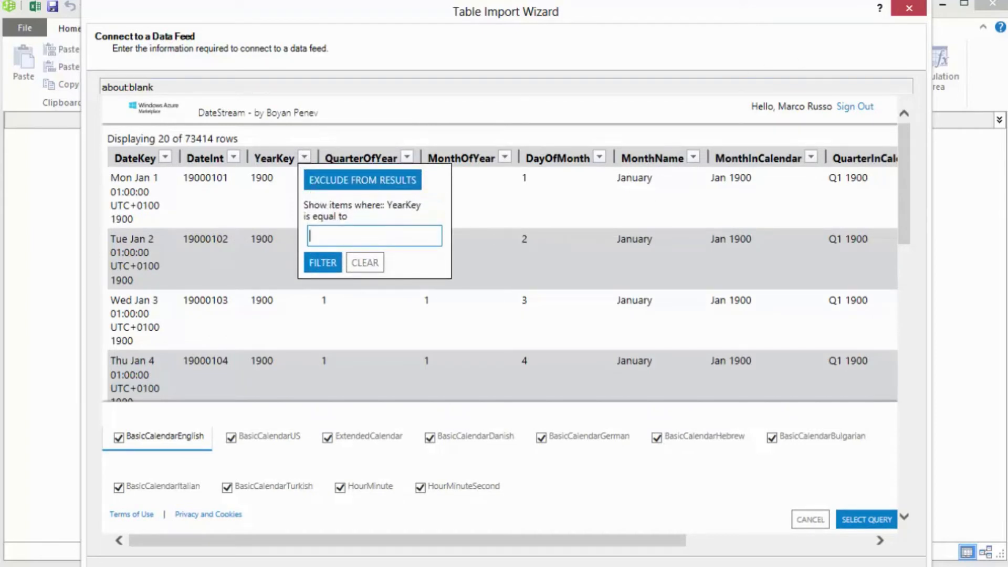
{"action": "type", "text": "2010"}
{"action": "left_click", "coordinate": [334, 259]}
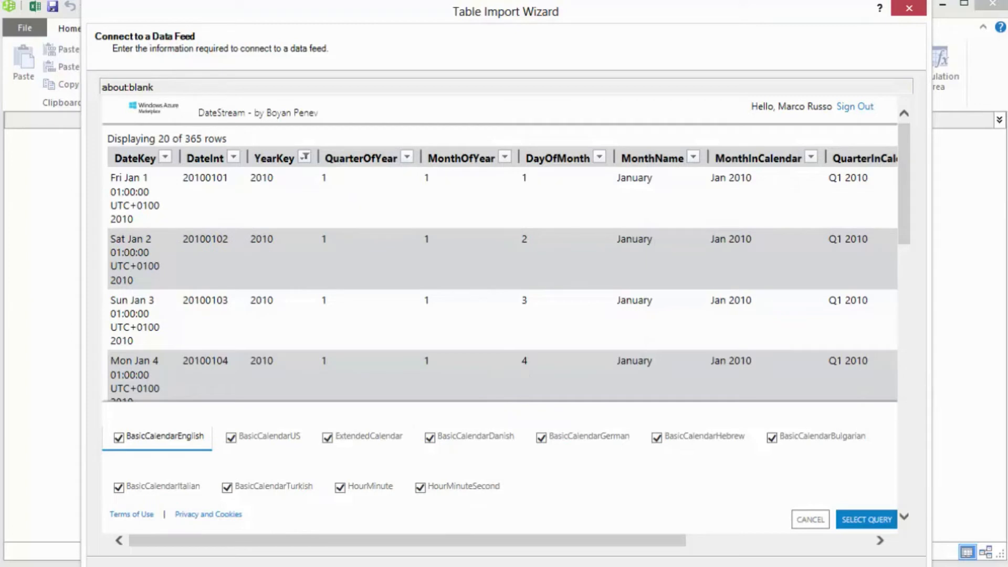
- Exclude every DateStream table from the query except BasicCalendarEnglish and HourMinute, and accept the query
{"action": "left_click", "coordinate": [119, 488]}
{"action": "left_click", "coordinate": [227, 487]}
{"action": "left_click", "coordinate": [340, 487]}
{"action": "left_click", "coordinate": [419, 487]}
{"action": "left_click", "coordinate": [429, 438]}
{"action": "left_click", "coordinate": [328, 438]}
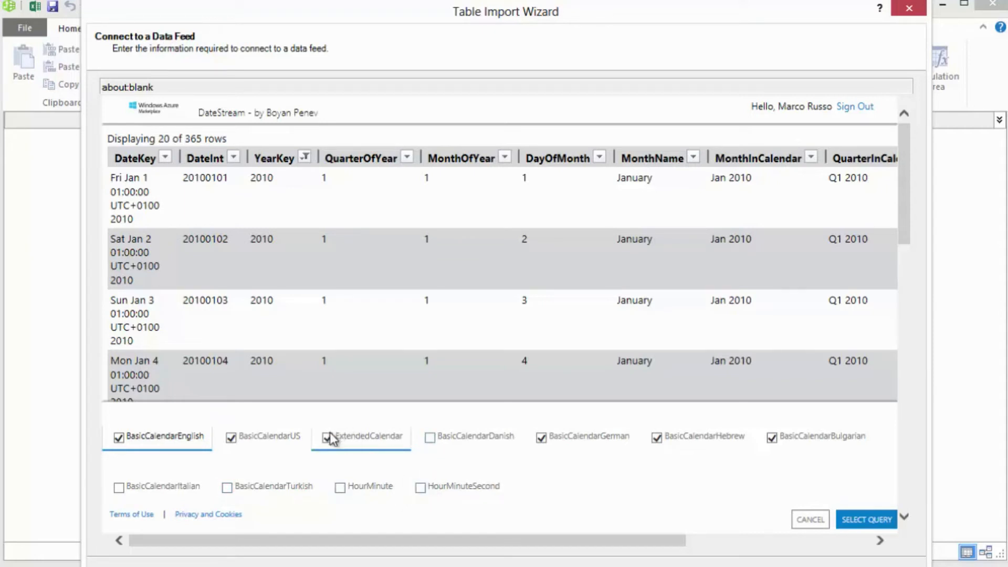
{"action": "left_click", "coordinate": [231, 439]}
{"action": "left_click", "coordinate": [541, 438]}
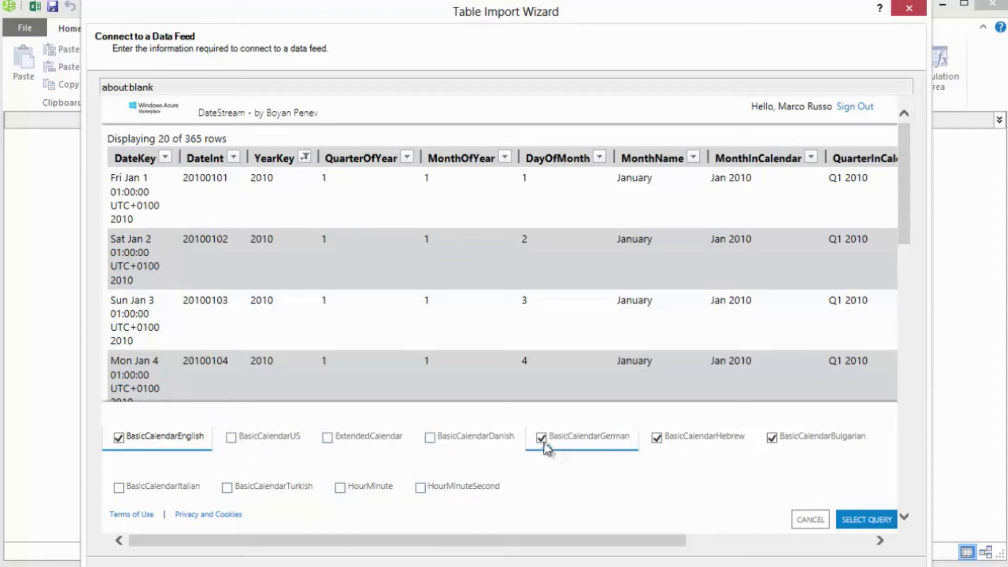
{"action": "left_click", "coordinate": [656, 437]}
{"action": "left_click", "coordinate": [771, 438]}
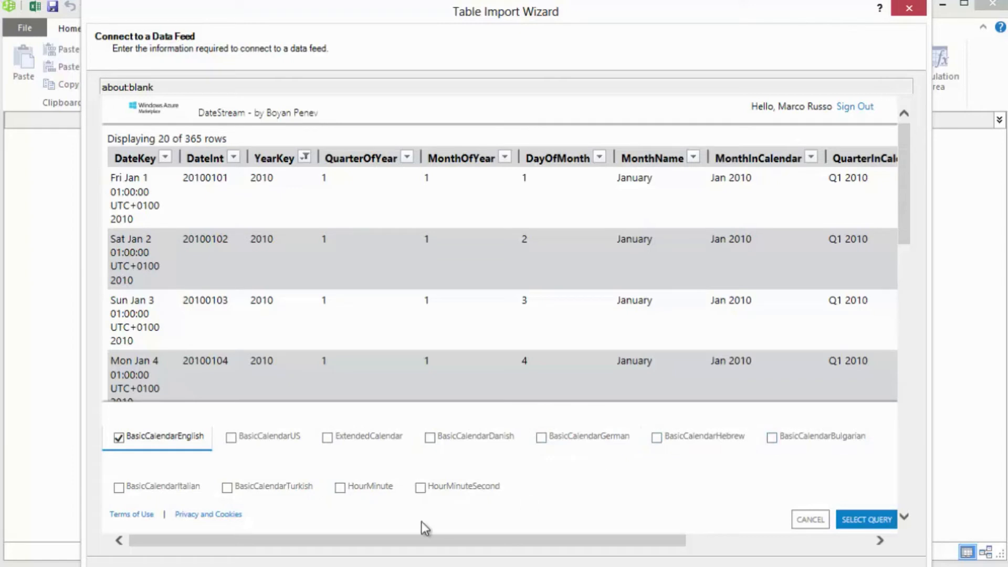
{"action": "left_click", "coordinate": [341, 487]}
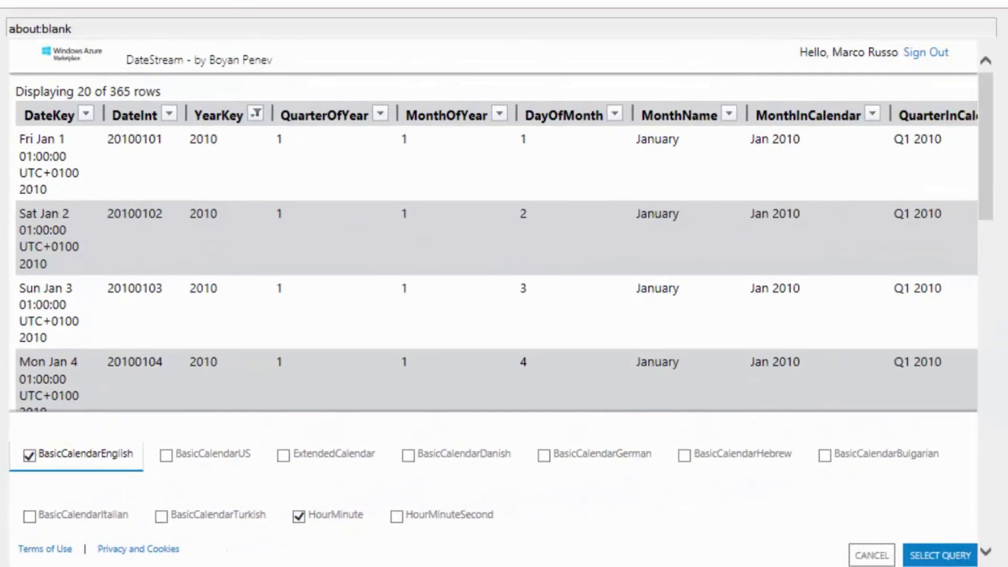
{"action": "left_click", "coordinate": [936, 555]}
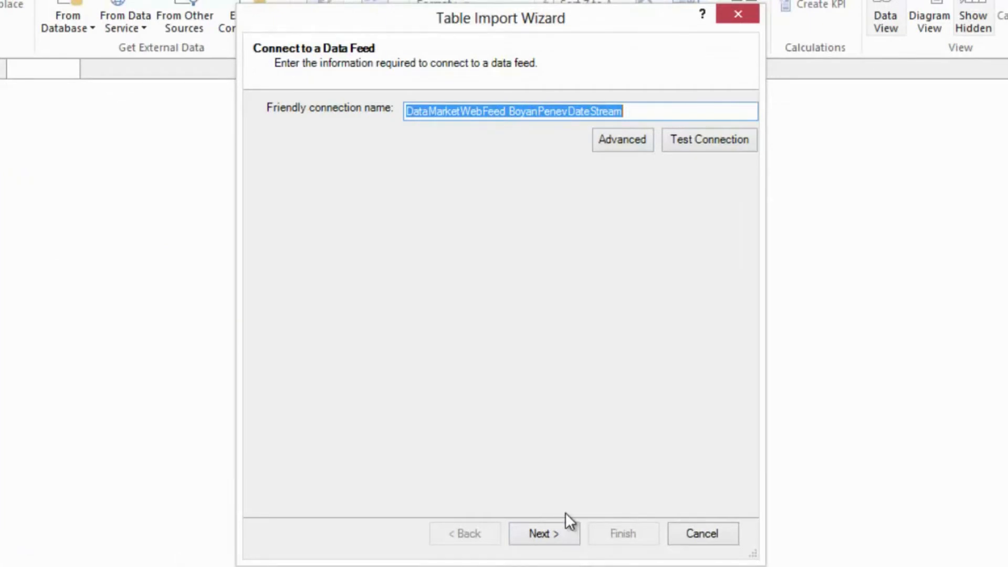
- Keep the proposed connection name, import only the BasicCalendarEnglish table into the data model and close the wizard
{"action": "left_click", "coordinate": [554, 541]}
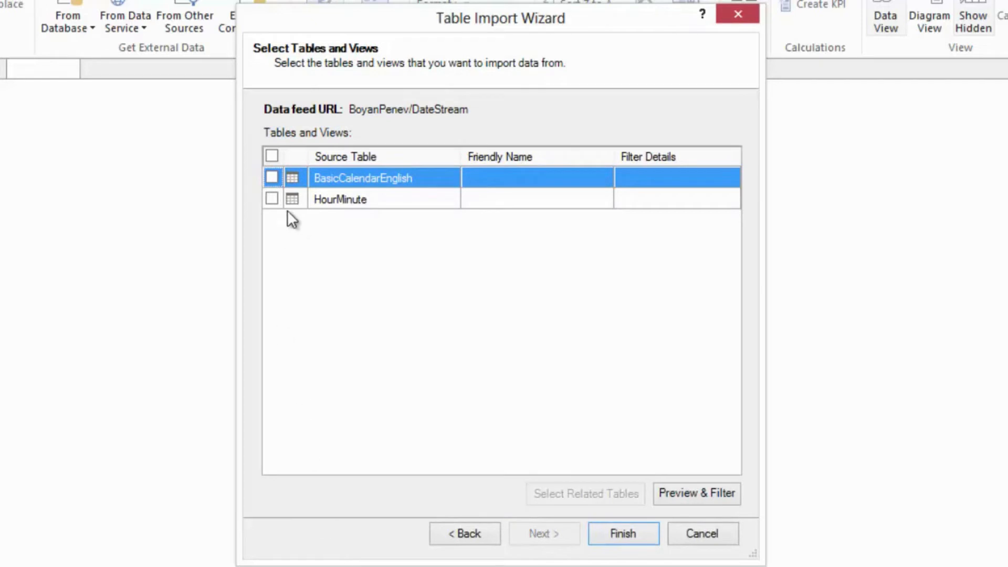
{"action": "left_click", "coordinate": [272, 178]}
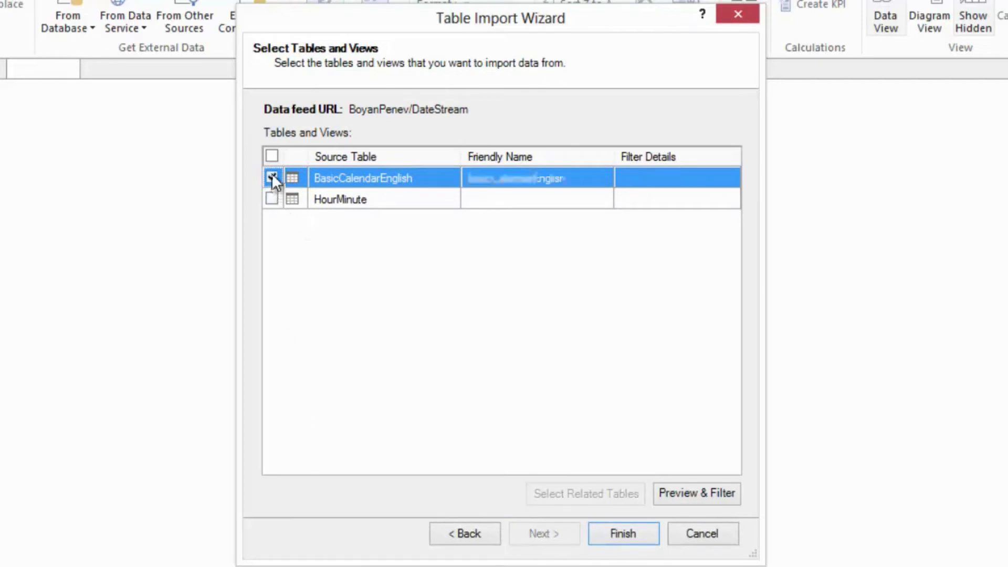
{"action": "left_click", "coordinate": [629, 534]}
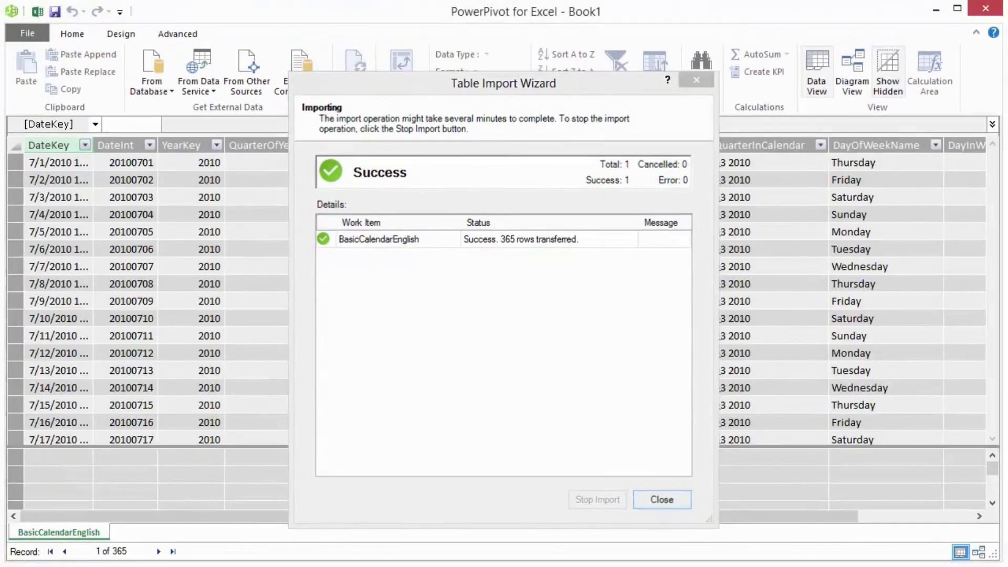
{"action": "left_click", "coordinate": [661, 499]}
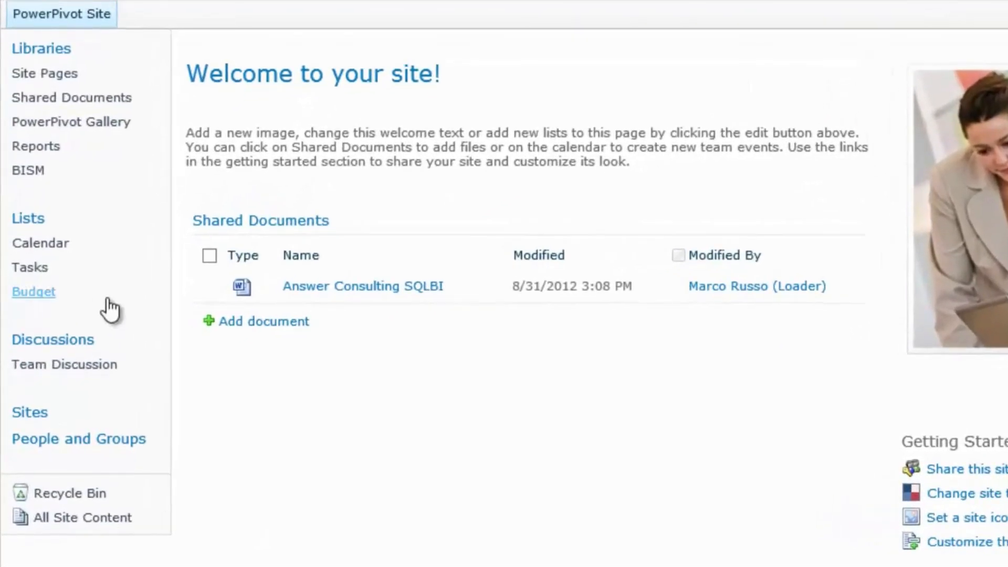
- Open the Budget list on the SharePoint PowerPivot Site in the browser and export it as a data feed
{"action": "left_click", "coordinate": [61, 294]}
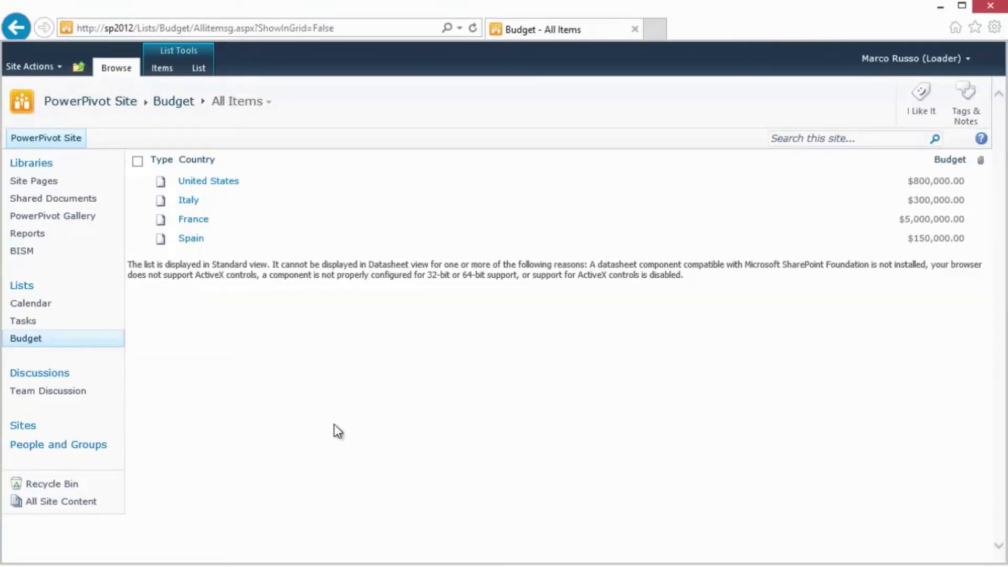
{"action": "left_click", "coordinate": [204, 69]}
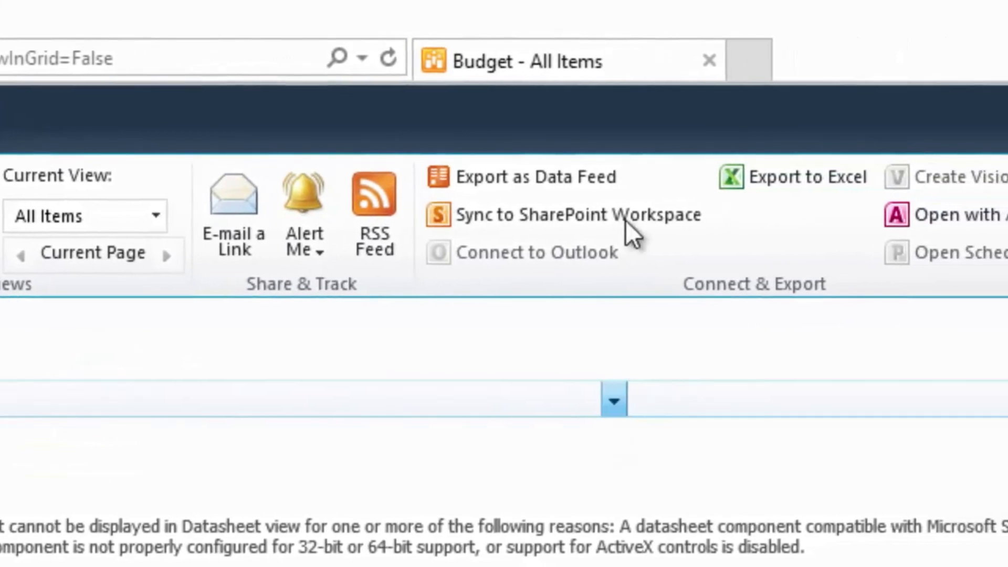
{"action": "left_click", "coordinate": [597, 193]}
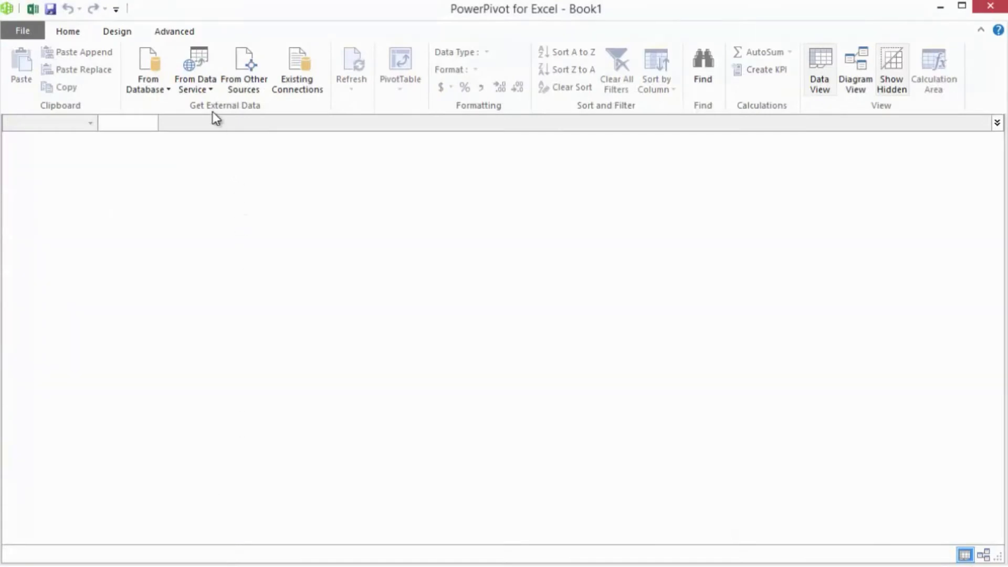
- Start an OData data feed import in PowerPivot, use C:\Demo\Budget.atomsvc as its source and connect to it
{"action": "left_click", "coordinate": [210, 89]}
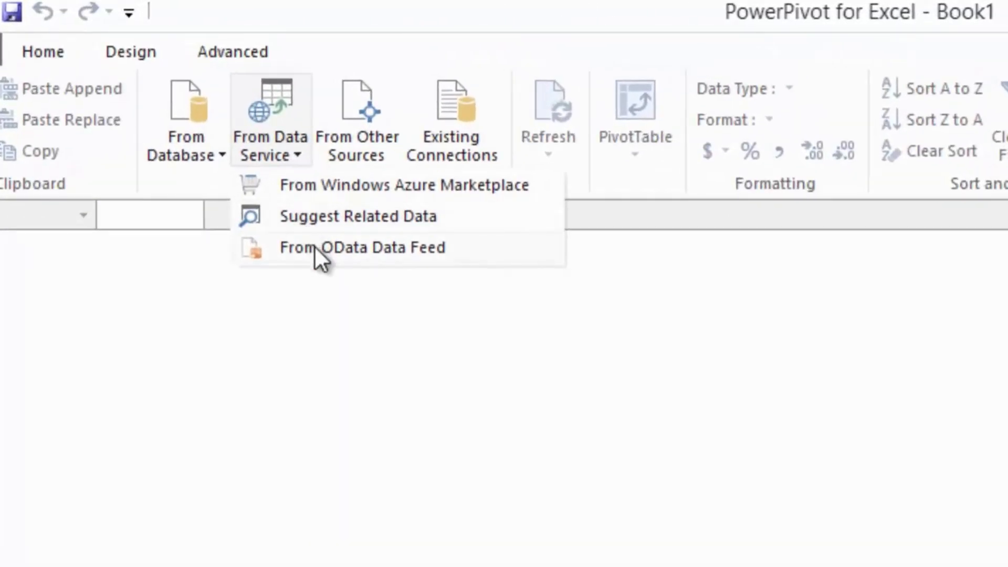
{"action": "left_click", "coordinate": [314, 244]}
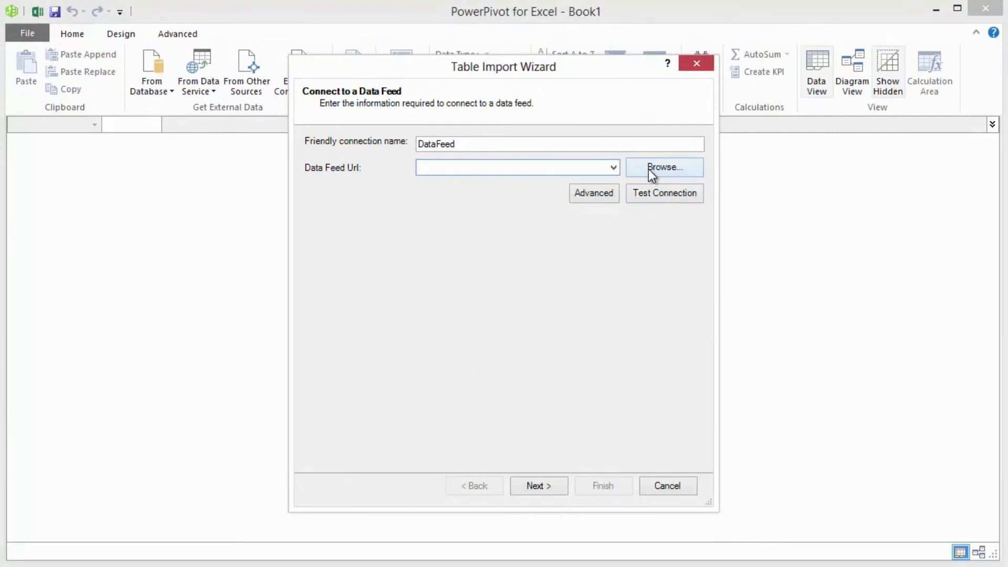
{"action": "left_click", "coordinate": [649, 169]}
{"action": "left_click", "coordinate": [466, 225]}
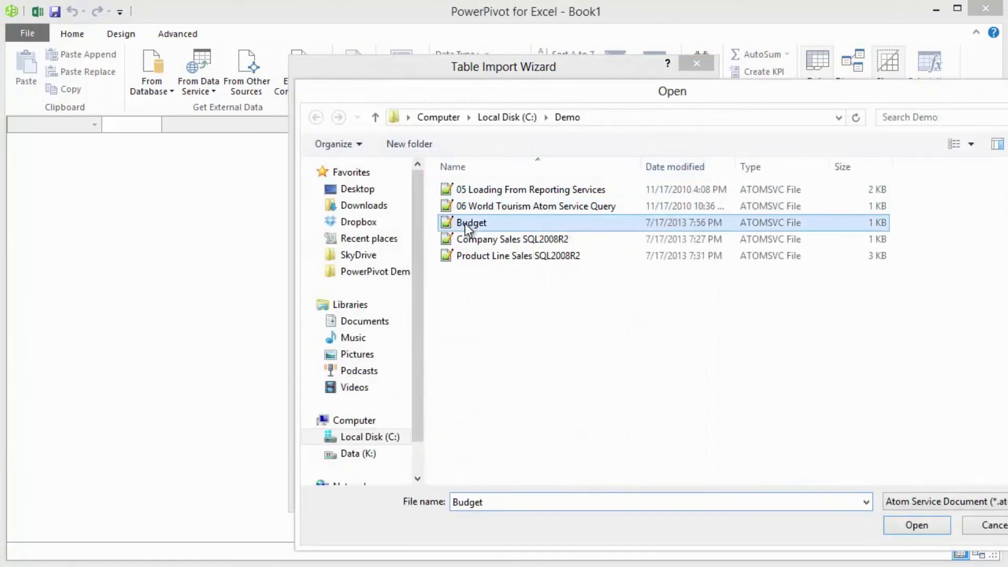
{"action": "left_click", "coordinate": [922, 521]}
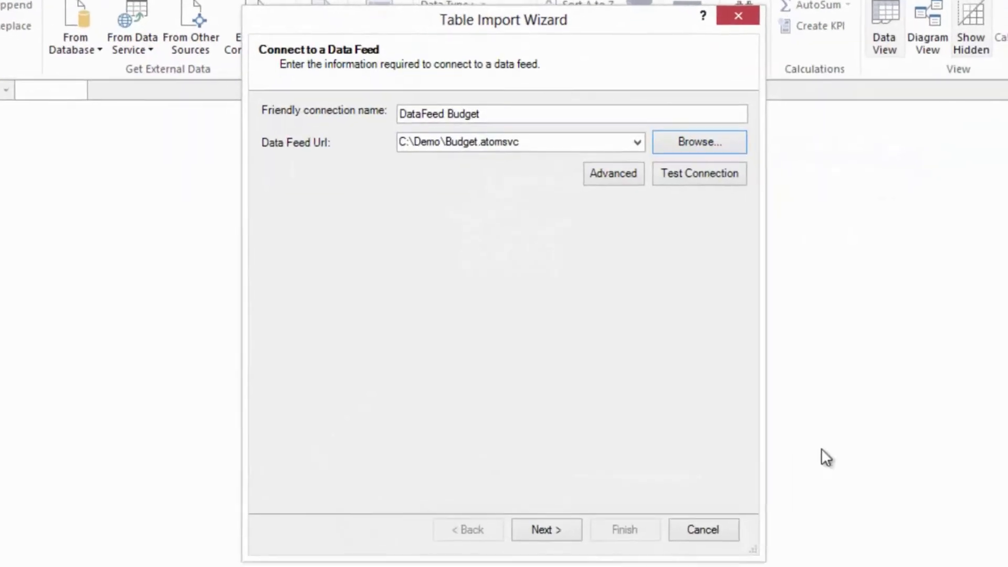
{"action": "left_click", "coordinate": [546, 534]}
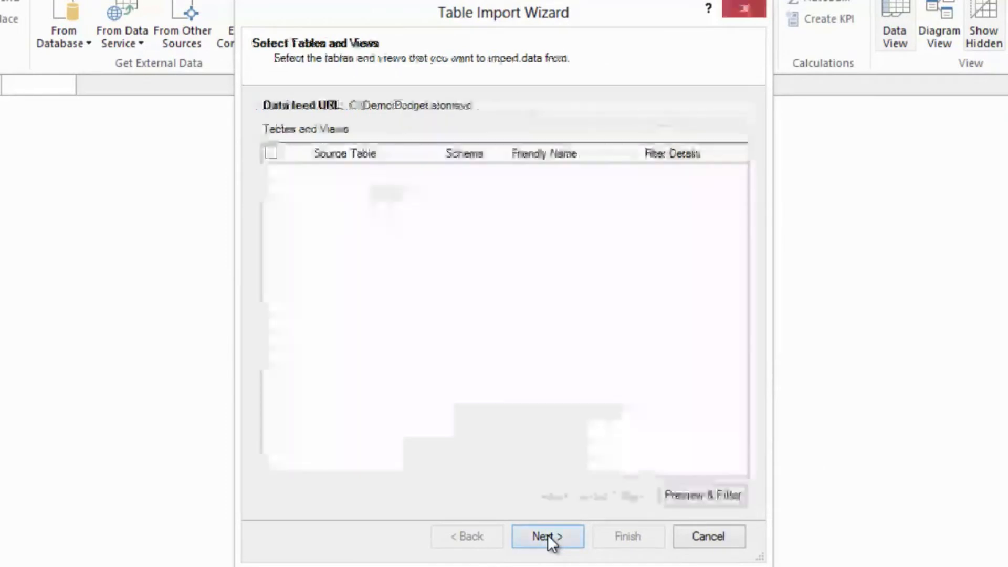
- Preview the Budget table, keep only its Country and Budget columns, and import it
{"action": "left_click", "coordinate": [677, 497]}
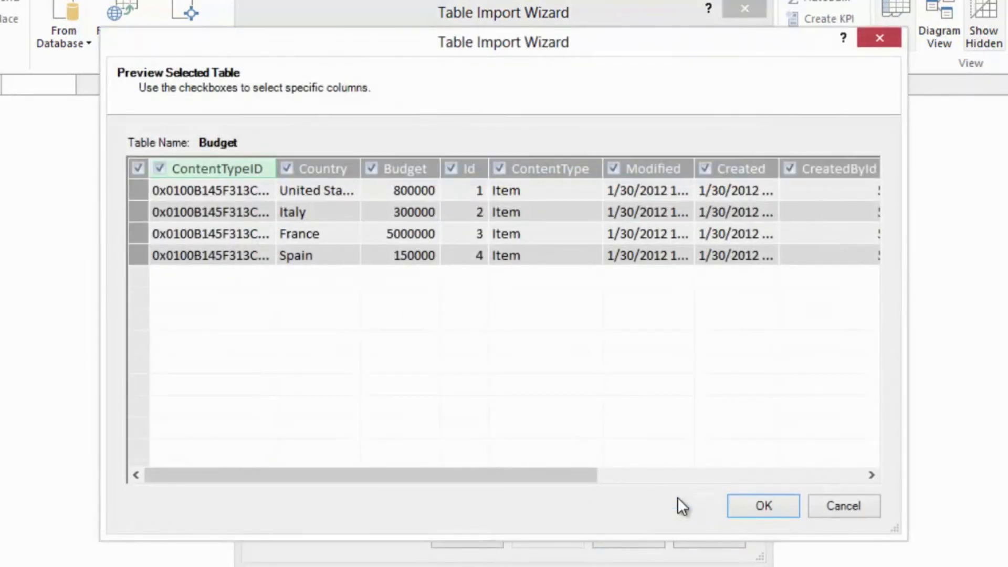
{"action": "left_click_drag", "start_coordinate": [557, 480], "coordinate": [367, 479]}
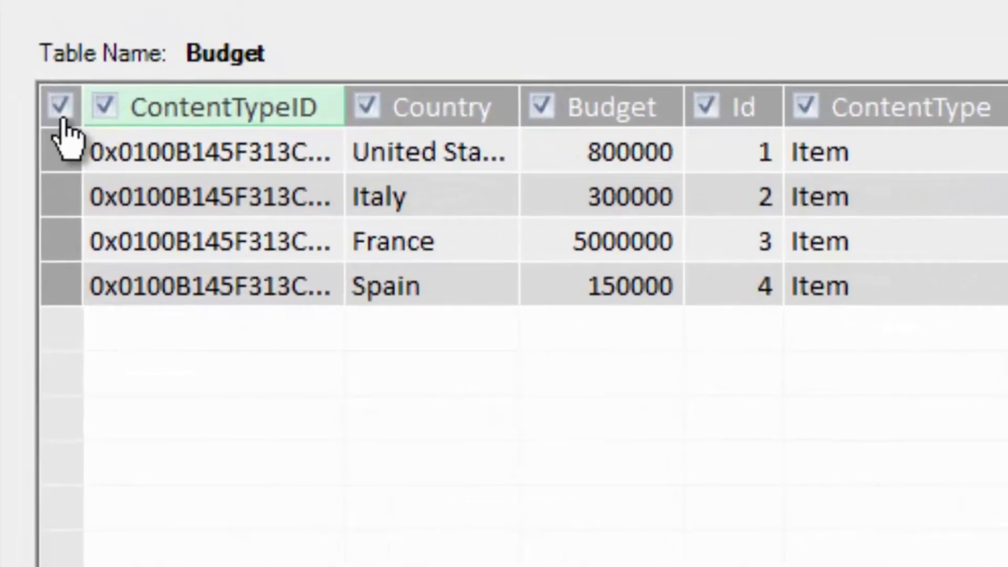
{"action": "left_click", "coordinate": [130, 163]}
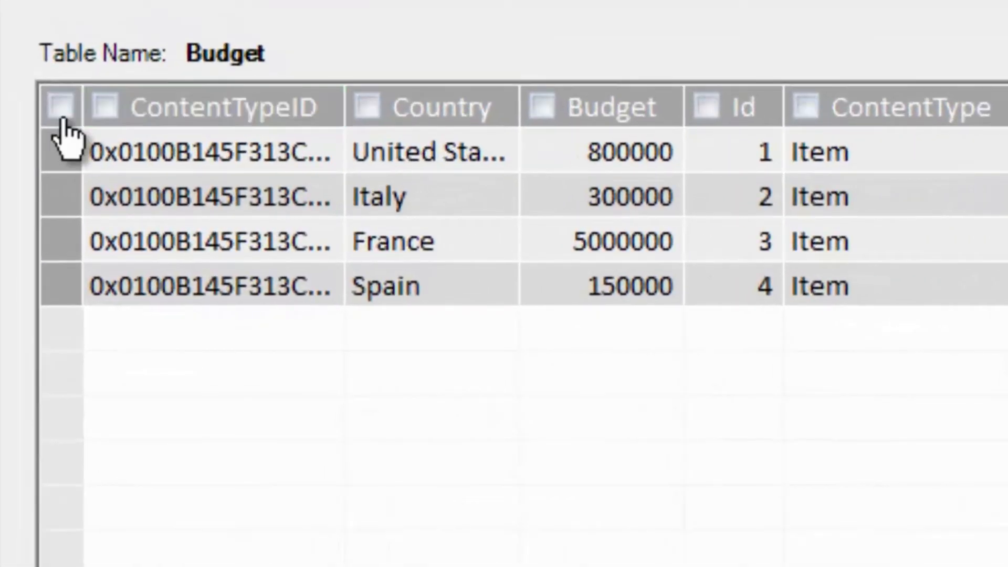
{"action": "left_click", "coordinate": [367, 106]}
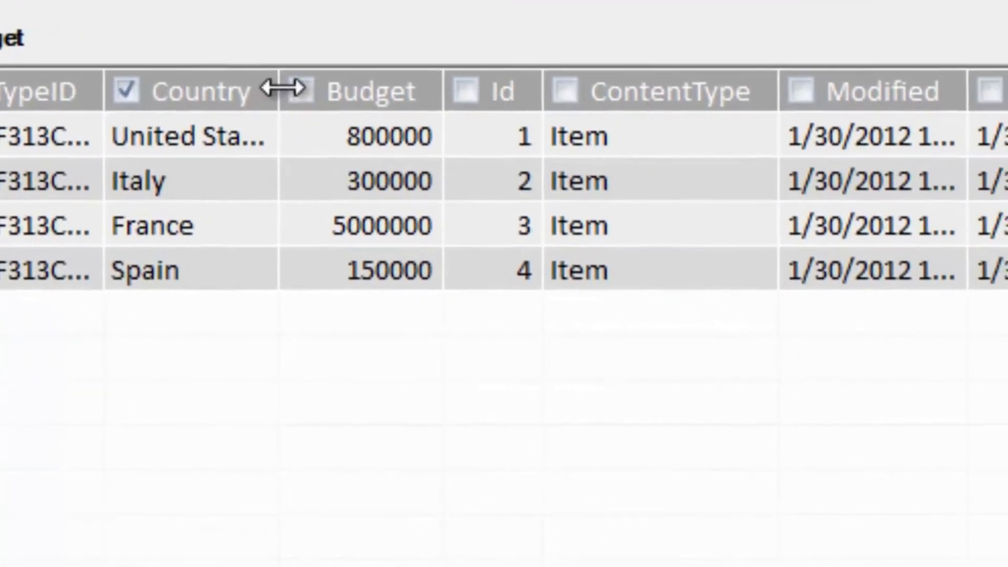
{"action": "left_click", "coordinate": [300, 90]}
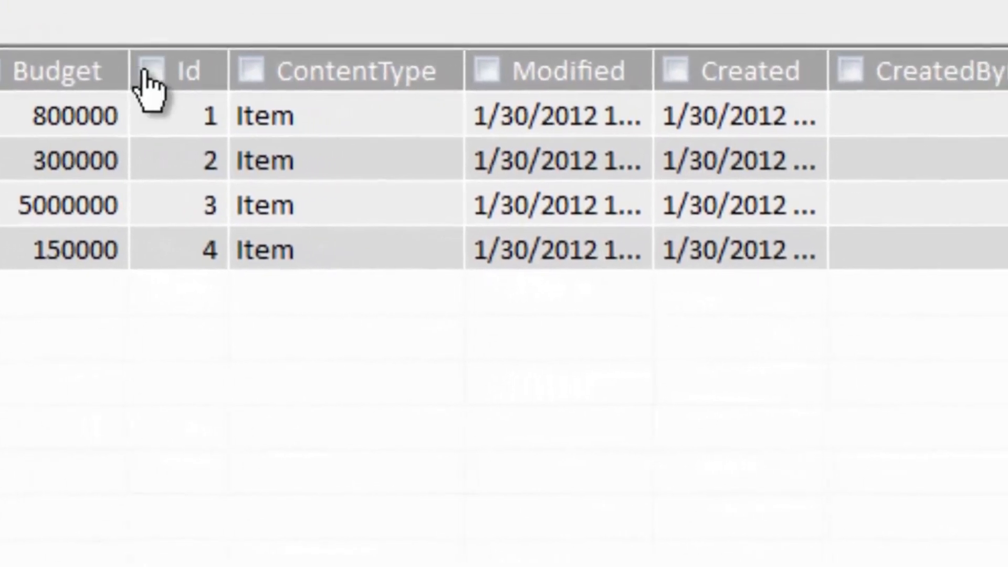
{"action": "left_click", "coordinate": [150, 72]}
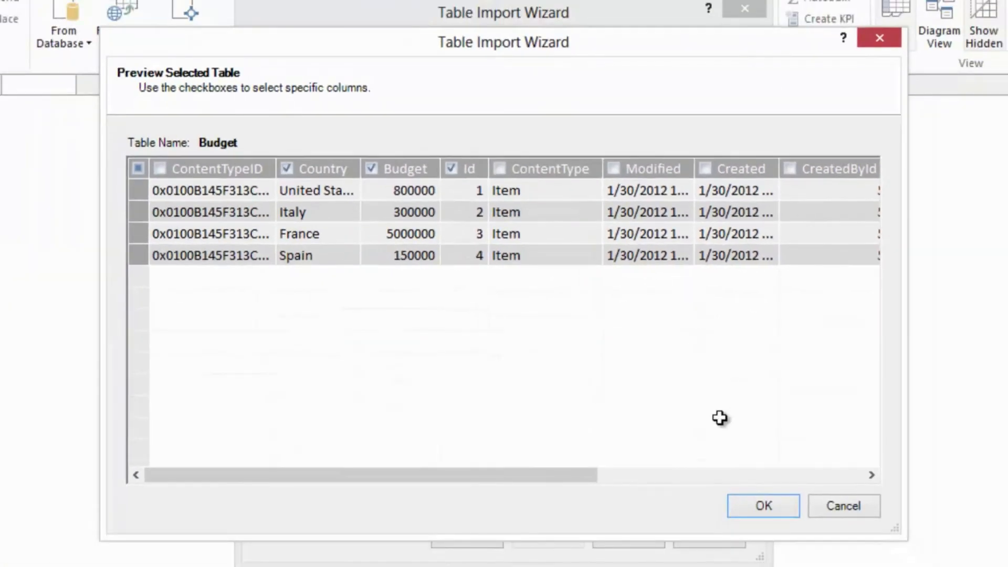
{"action": "left_click", "coordinate": [451, 172]}
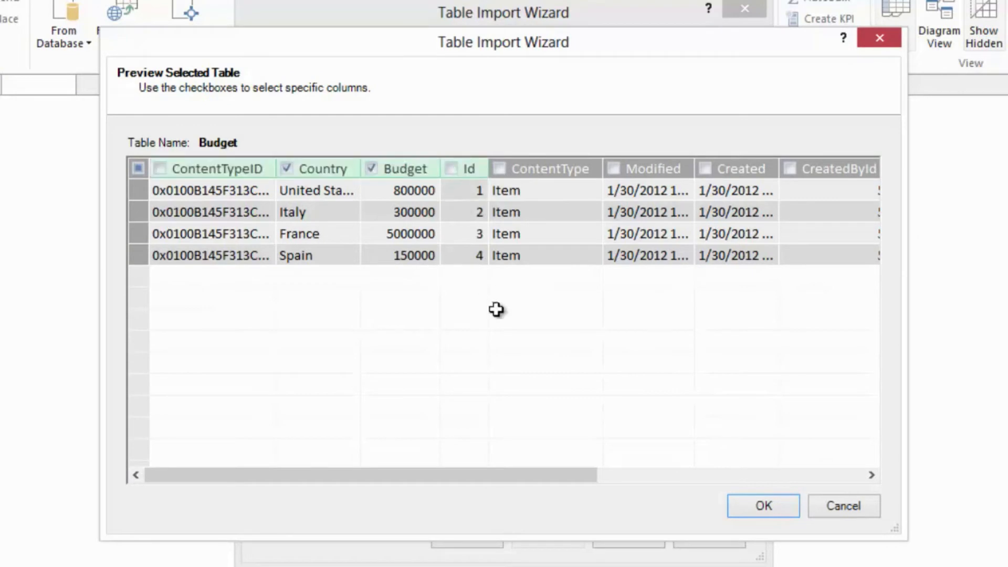
{"action": "left_click", "coordinate": [776, 511]}
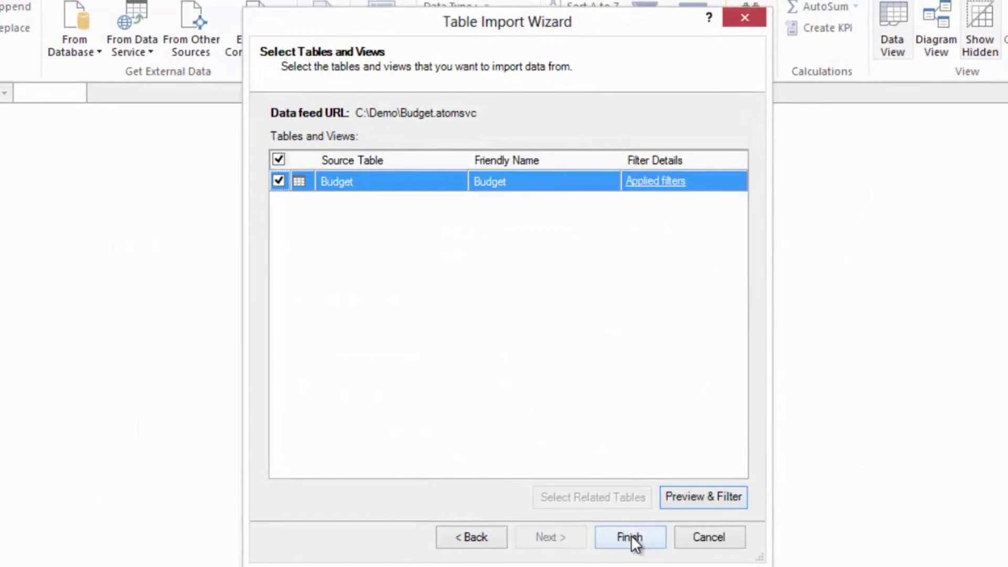
{"action": "left_click", "coordinate": [629, 536]}
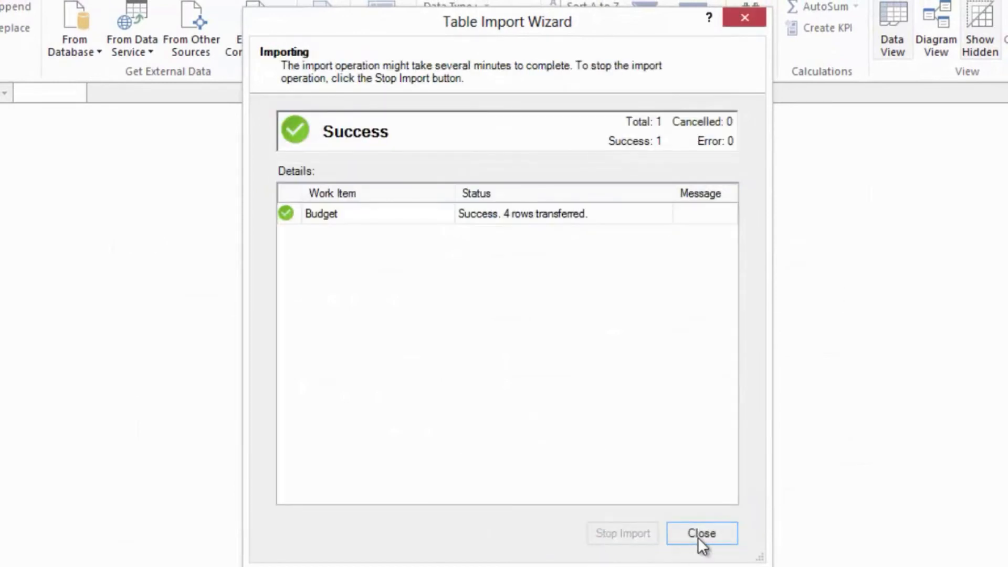
- Close the finished import and, in the browser, set France's budget to 450,000 in the SharePoint Budget list and save the item
{"action": "left_click", "coordinate": [702, 534]}
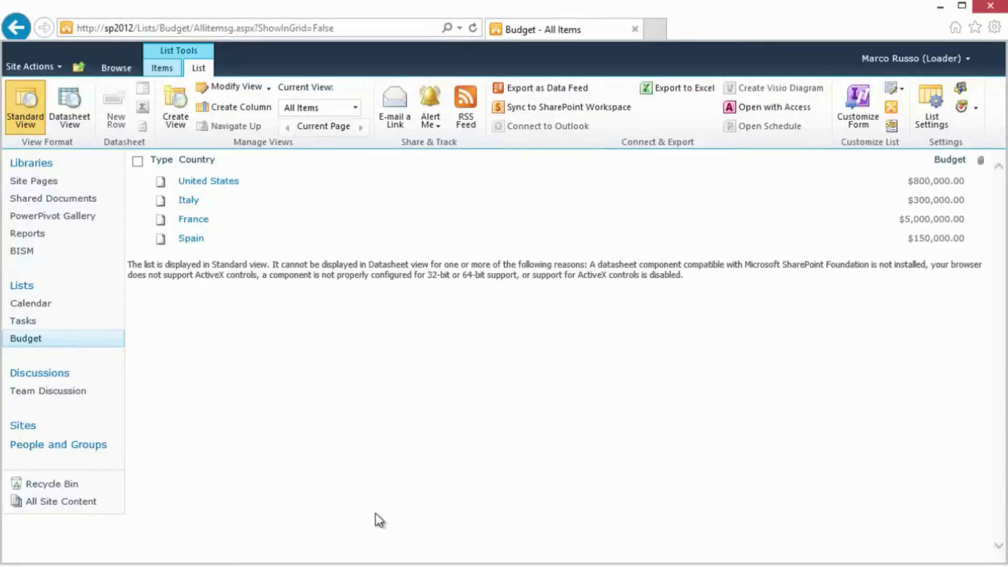
{"action": "left_click", "coordinate": [166, 70]}
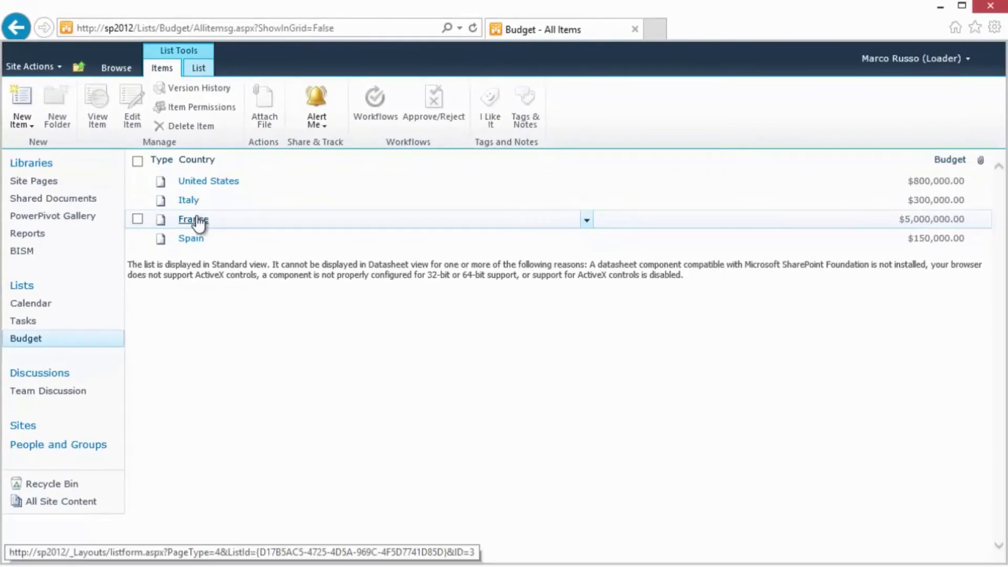
{"action": "left_click", "coordinate": [195, 219]}
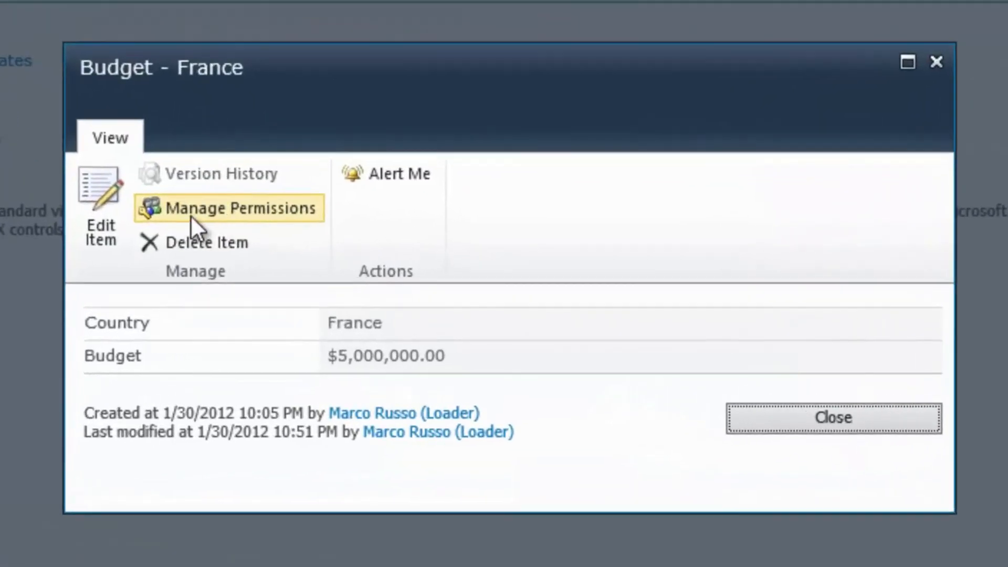
{"action": "left_click", "coordinate": [95, 202]}
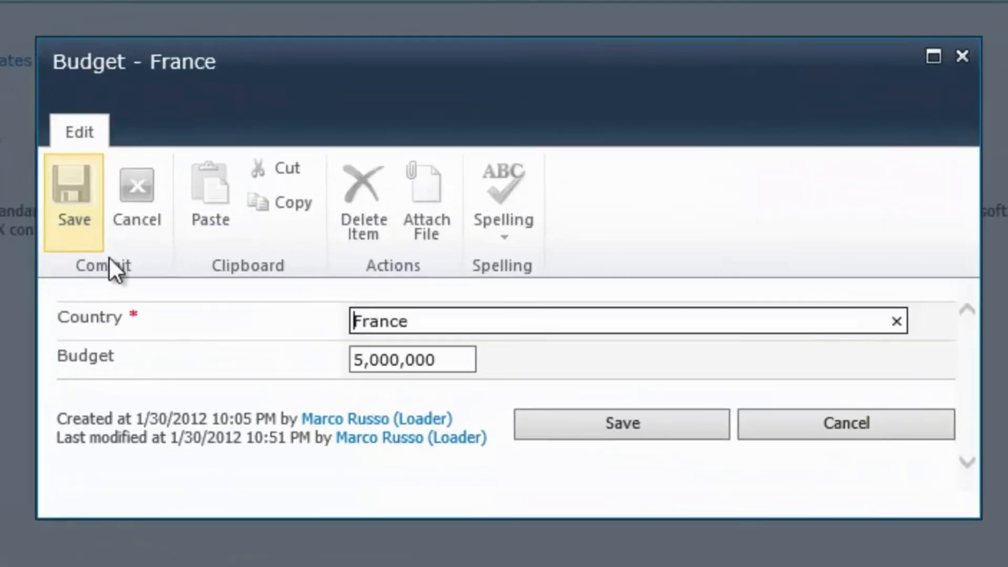
{"action": "key", "text": "Tab"}
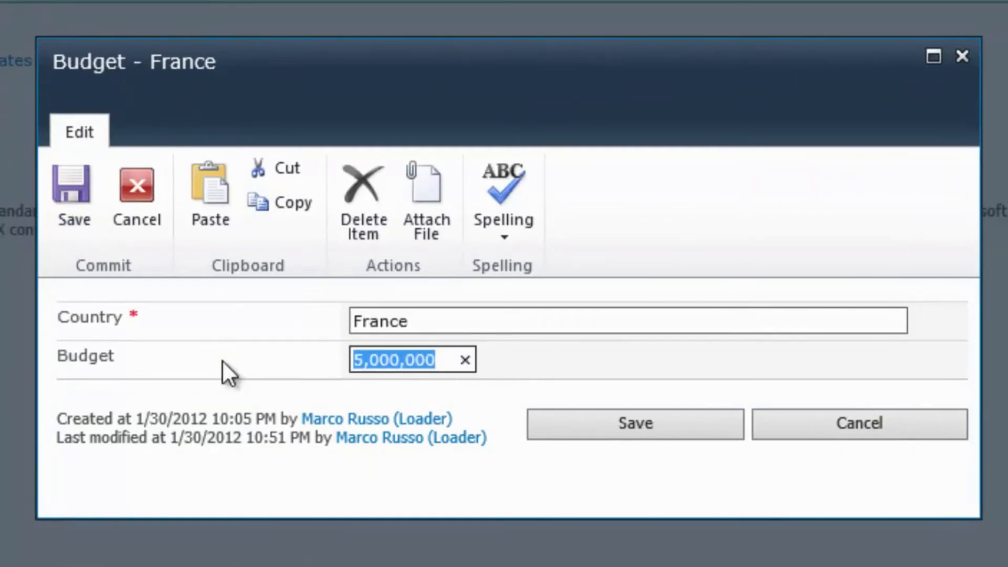
{"action": "type", "text": "450,000"}
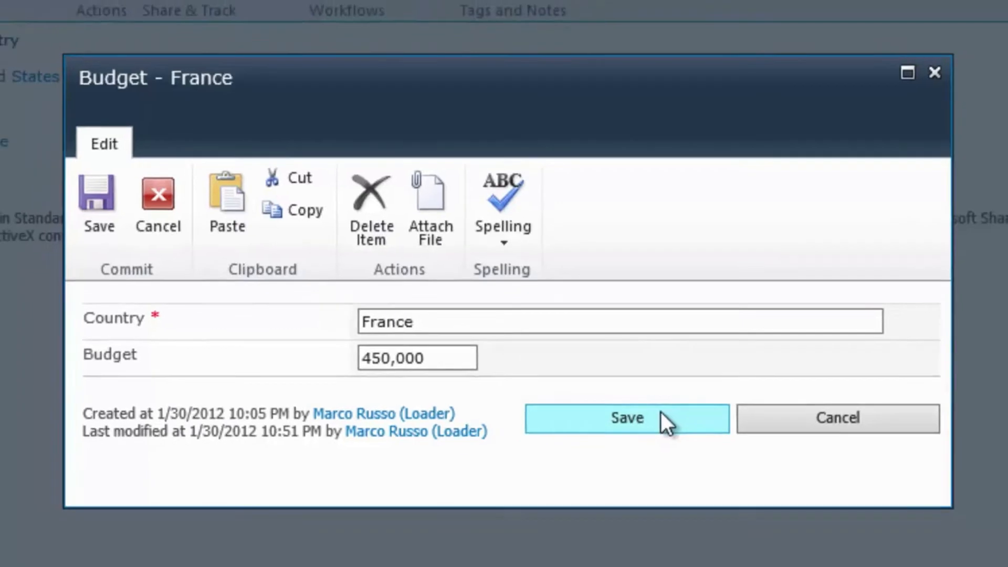
{"action": "left_click", "coordinate": [677, 424]}
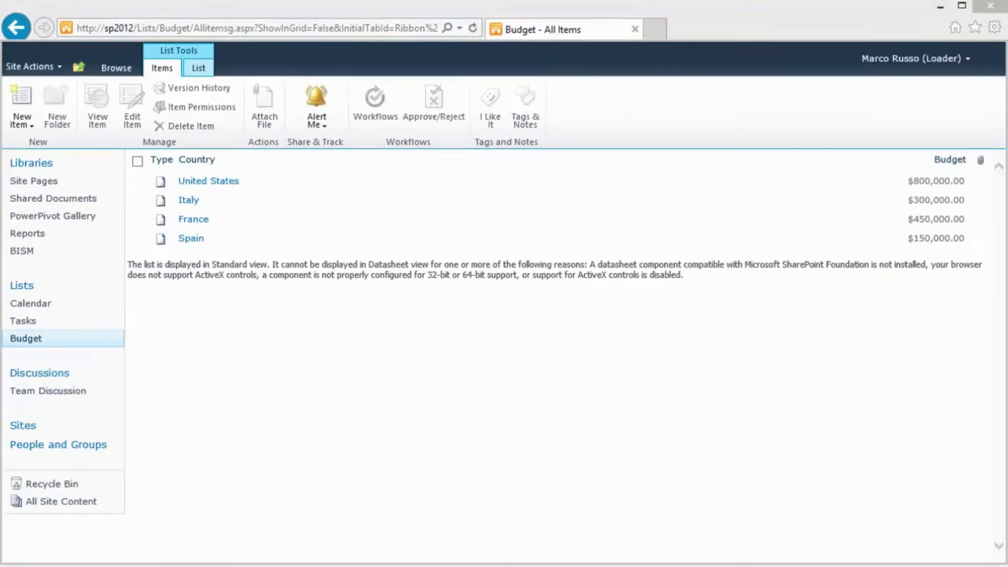
- Switch back to PowerPivot, refresh the Budget table from its data feed and close the refresh report
{"action": "key", "text": "alt+Tab"}
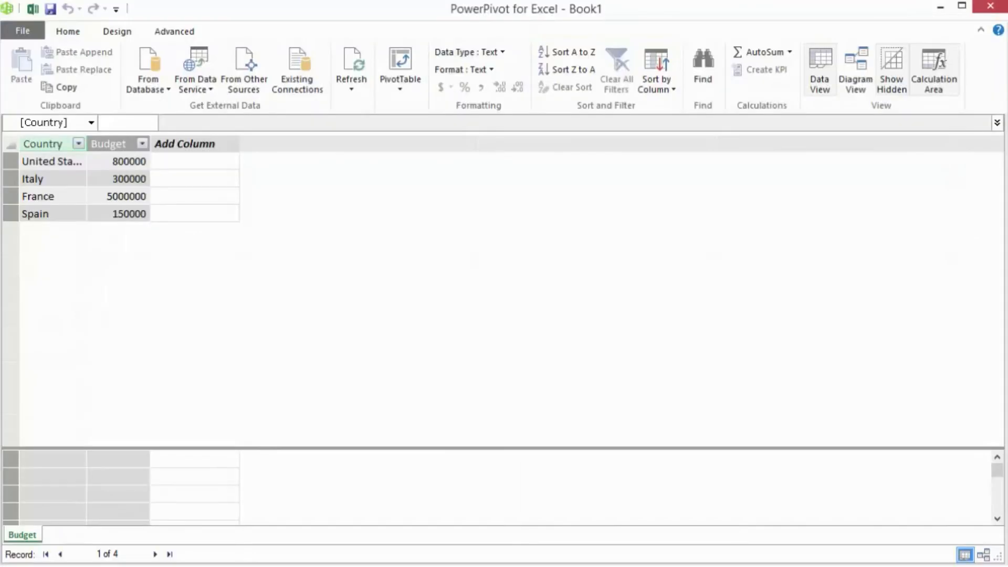
{"action": "left_click", "coordinate": [353, 67]}
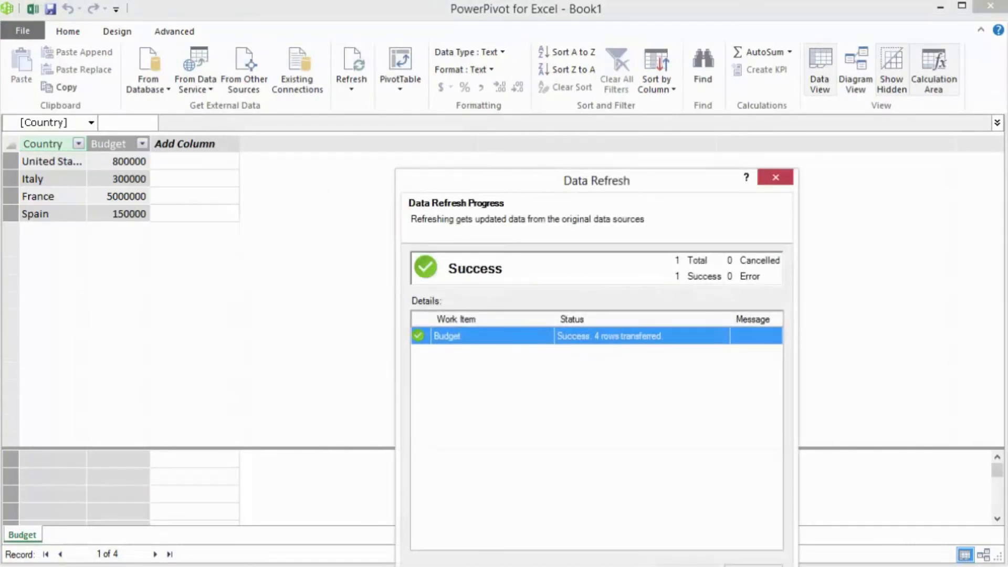
{"action": "left_click", "coordinate": [775, 177]}
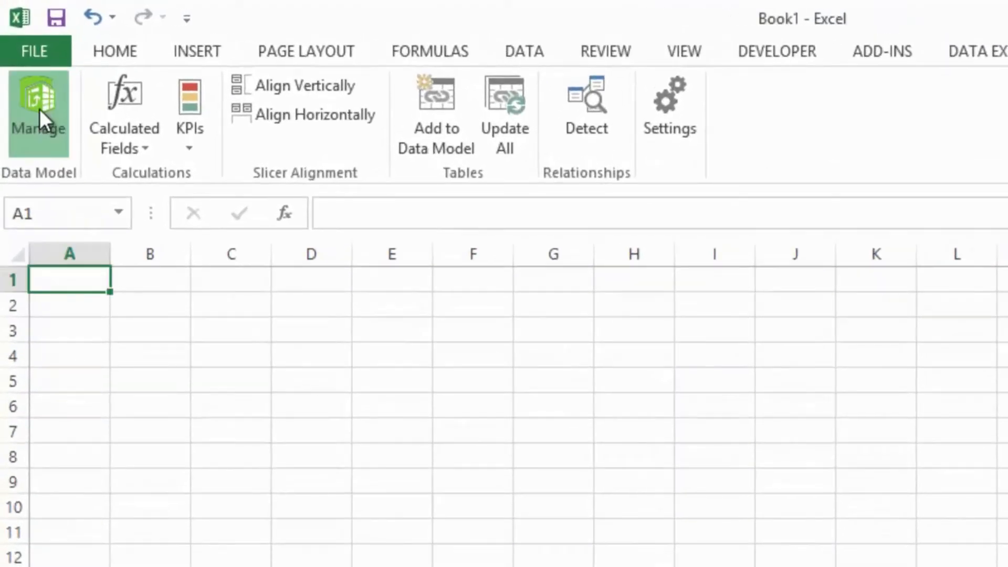
- Open the data model from Excel, examine the advanced properties of the SqlServer Demo AdventureWorksDW2012 connection, and close them without changes
{"action": "left_click", "coordinate": [39, 109]}
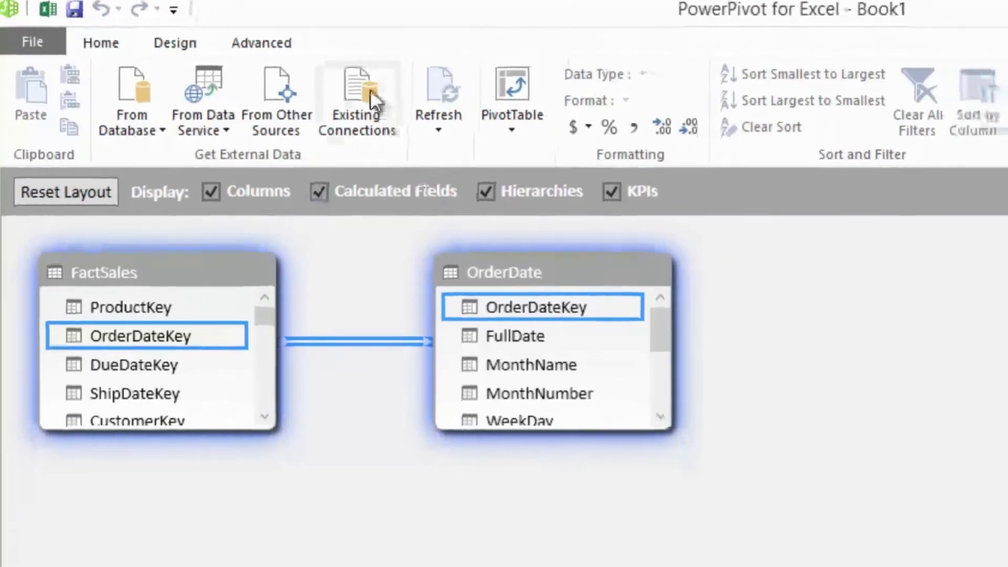
{"action": "left_click", "coordinate": [383, 105]}
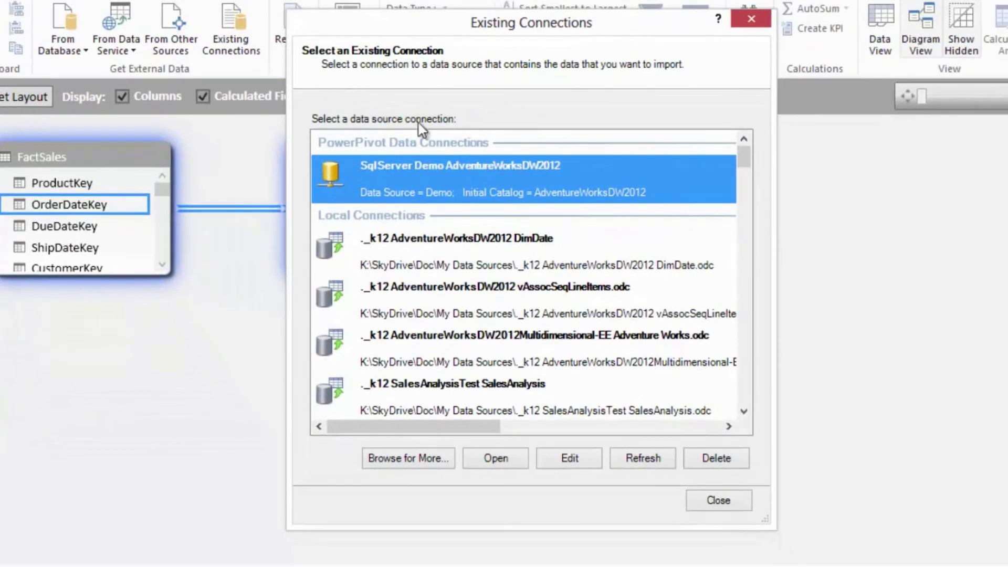
{"action": "left_click", "coordinate": [559, 455]}
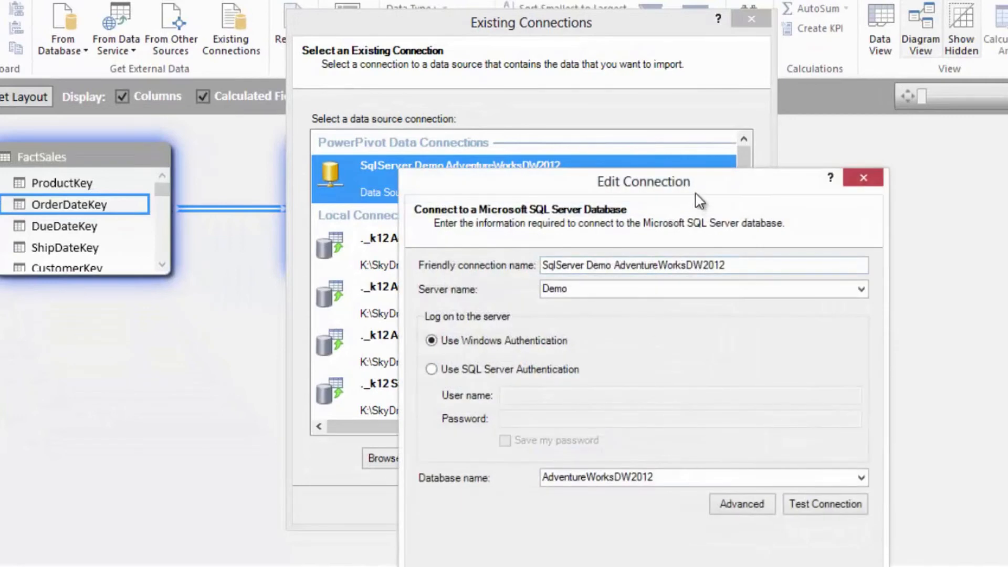
{"action": "left_click_drag", "start_coordinate": [695, 183], "coordinate": [675, 21]}
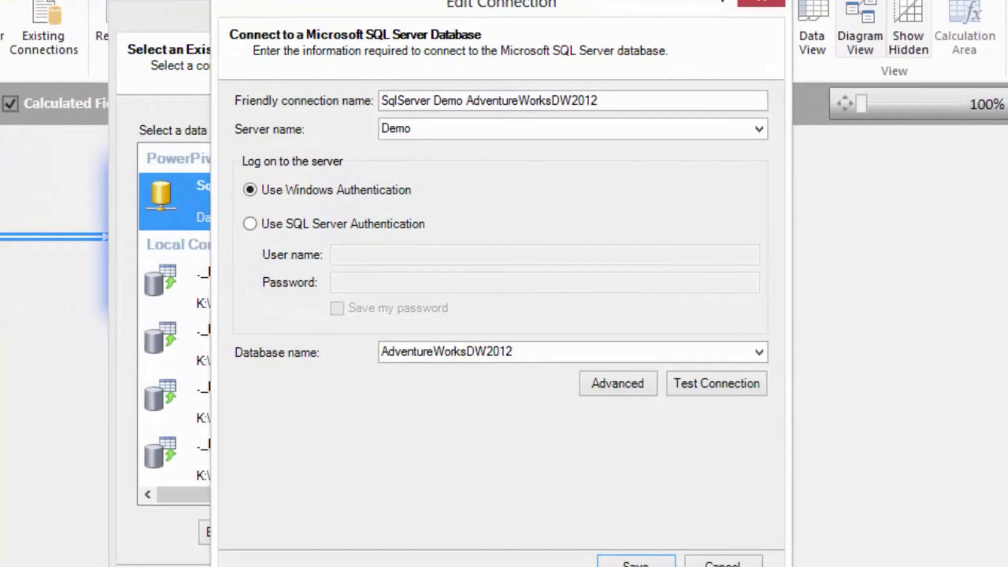
{"action": "left_click", "coordinate": [625, 380]}
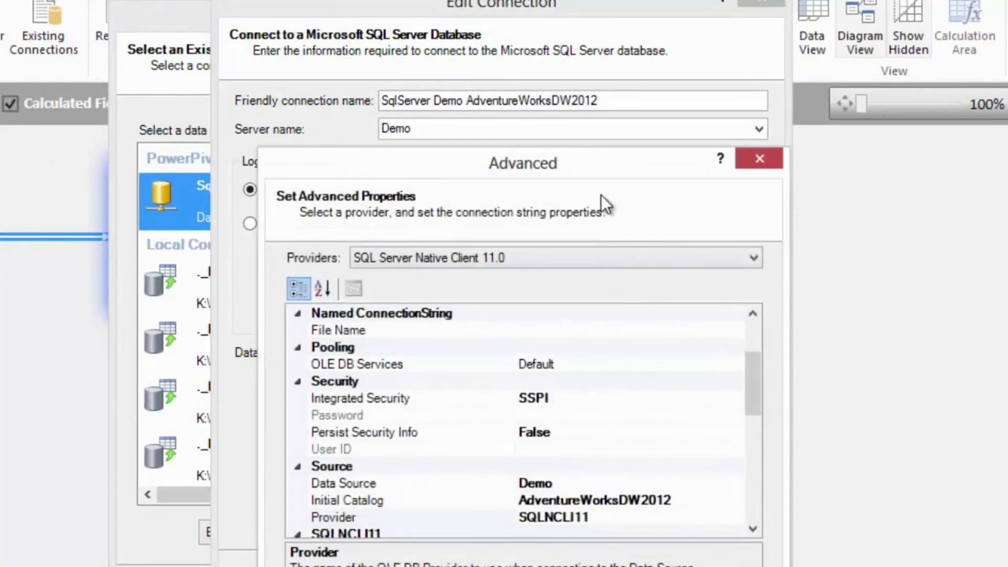
{"action": "left_click_drag", "start_coordinate": [601, 168], "coordinate": [599, 24]}
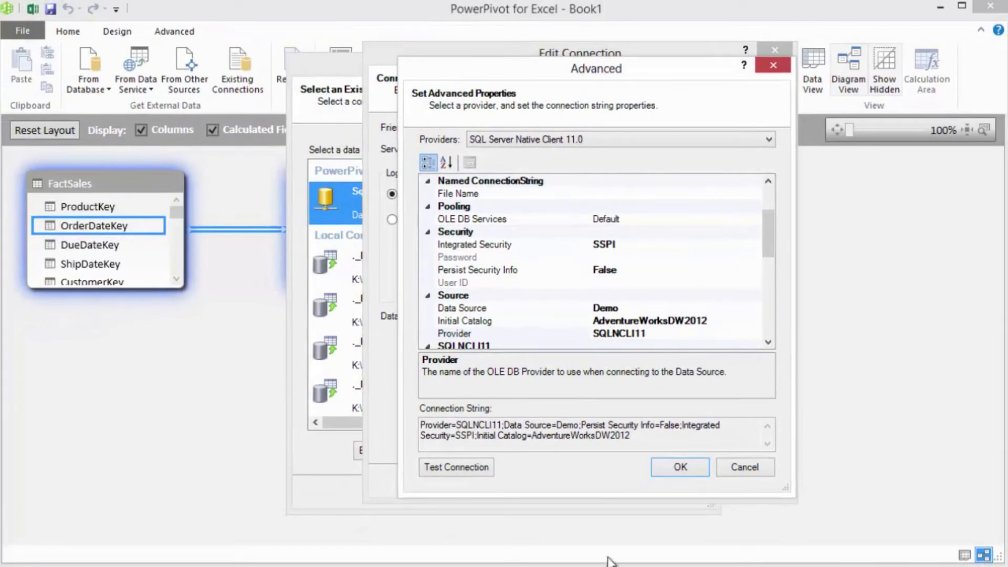
{"action": "left_click", "coordinate": [756, 467]}
{"action": "left_click", "coordinate": [743, 475]}
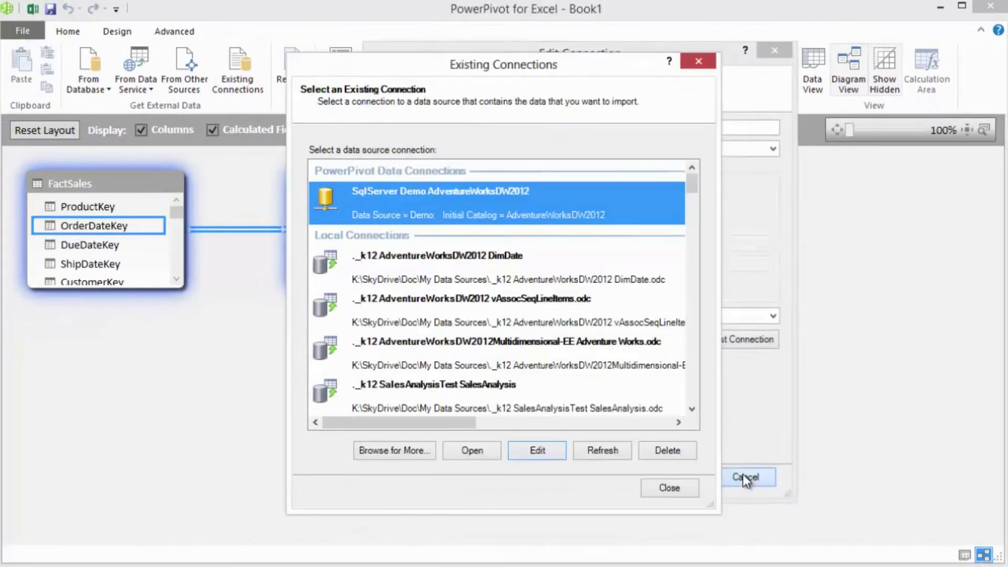
{"action": "left_click", "coordinate": [671, 488]}
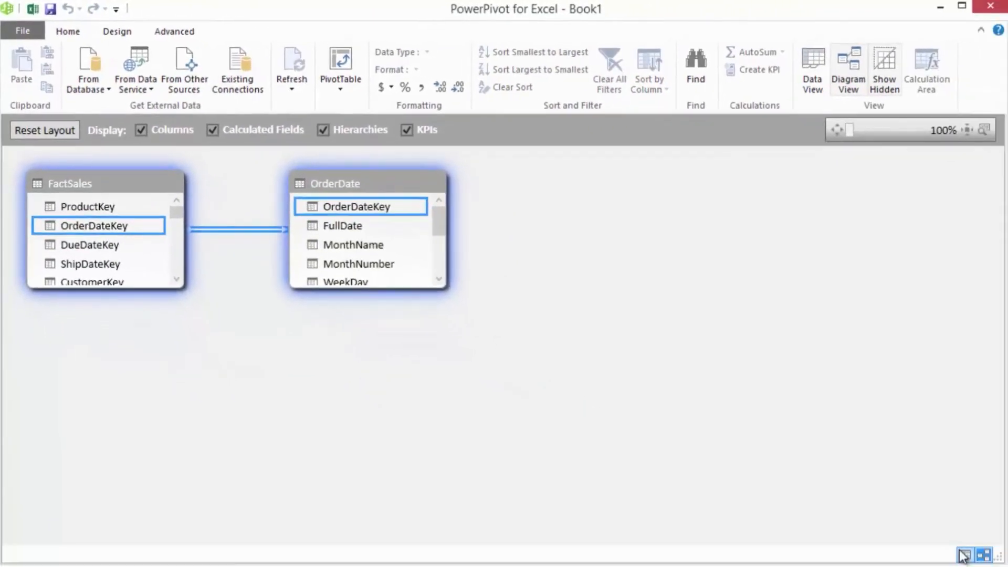
- Show the FactSales table in data view, check the OrderDateKey column's sort and filter options, and select its first value
{"action": "left_click", "coordinate": [964, 555]}
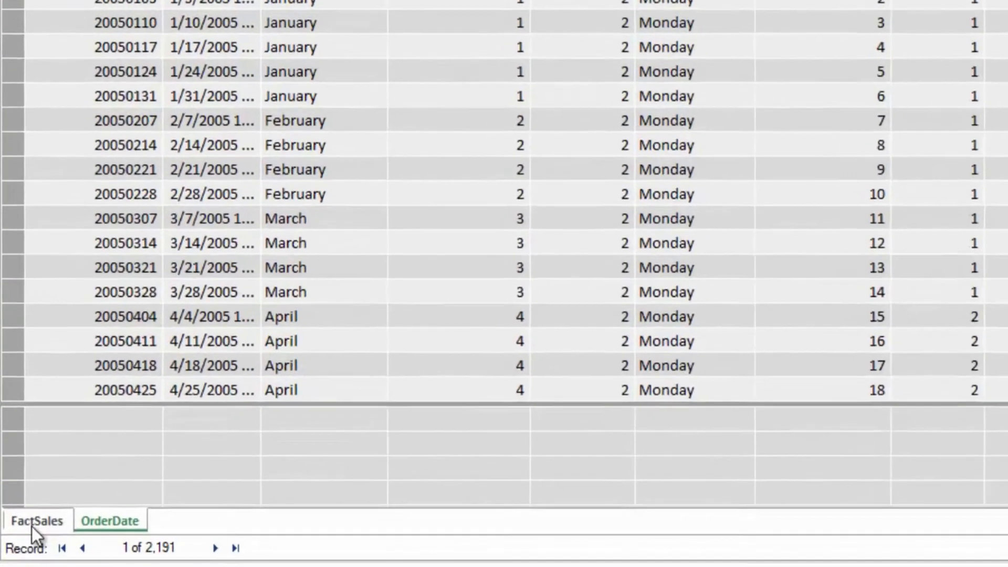
{"action": "left_click", "coordinate": [28, 535]}
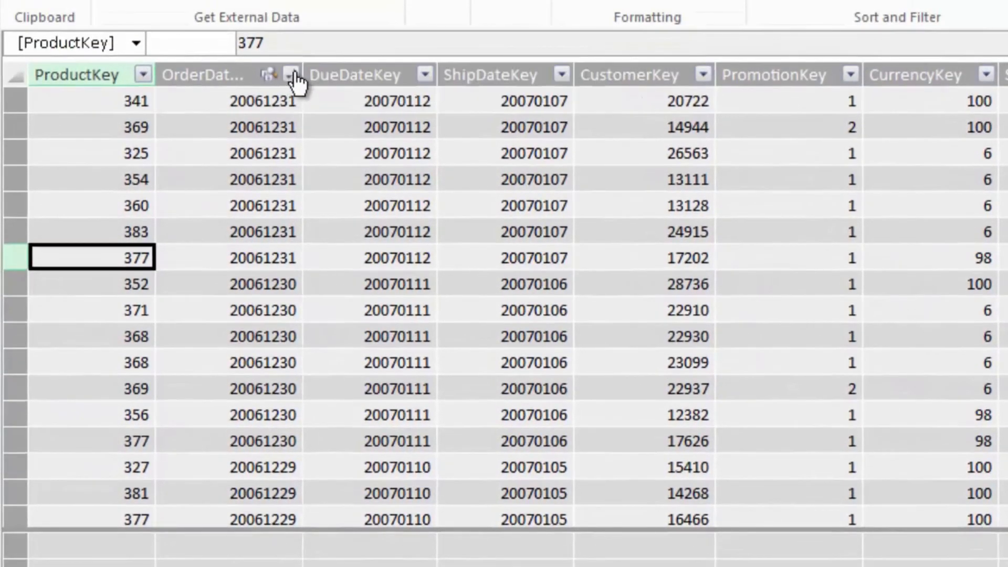
{"action": "left_click", "coordinate": [291, 75]}
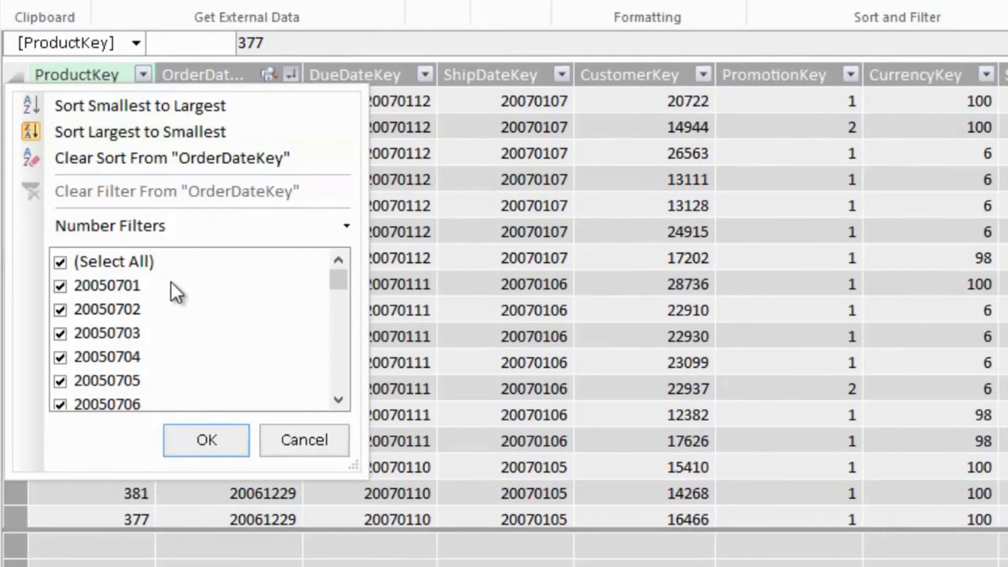
{"action": "left_click", "coordinate": [231, 439]}
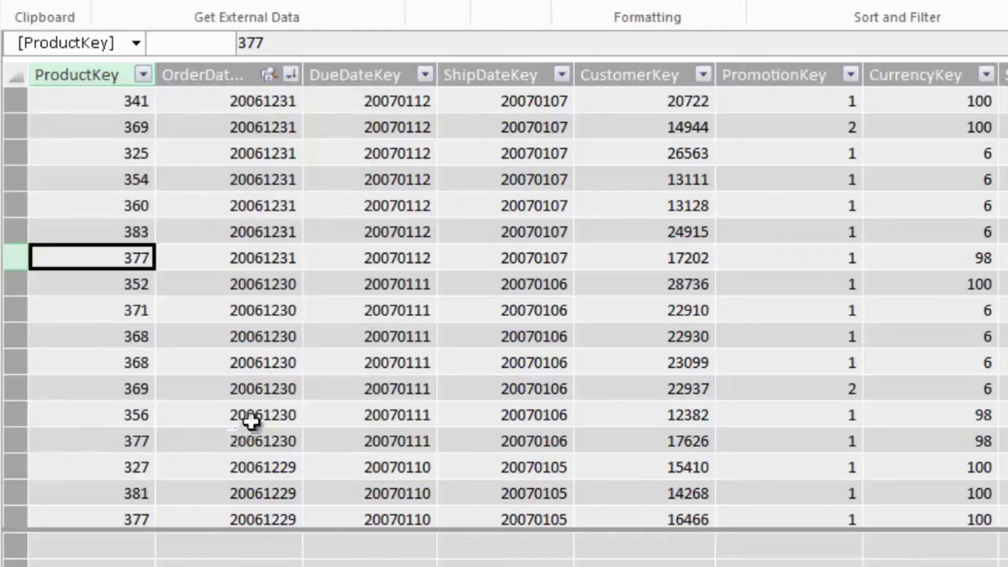
{"action": "left_click", "coordinate": [274, 103]}
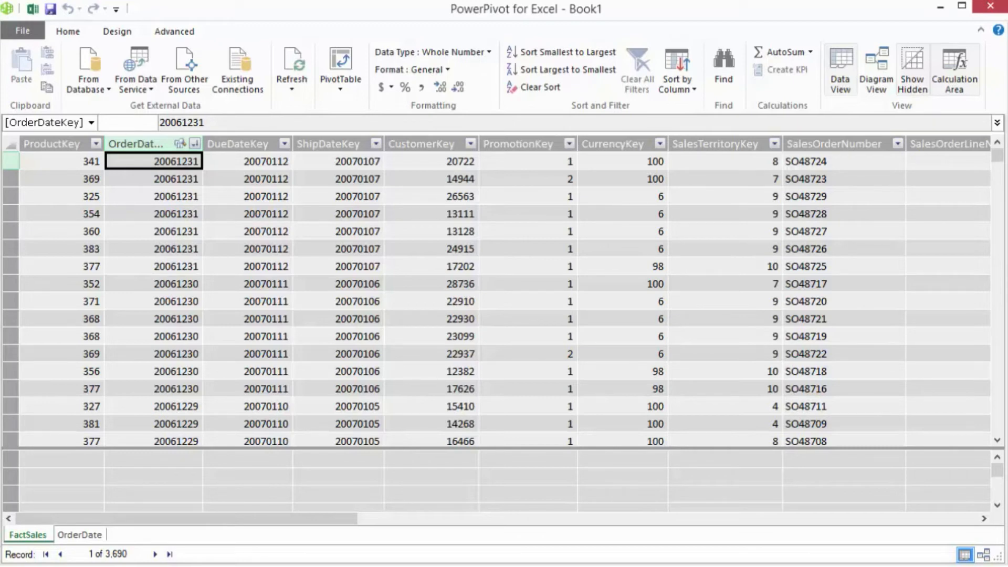
- Return to Excel and set the workbook connection SqlServer Demo AdventureWorksDW2012 to refresh data when opening the file
{"action": "left_click", "coordinate": [31, 9]}
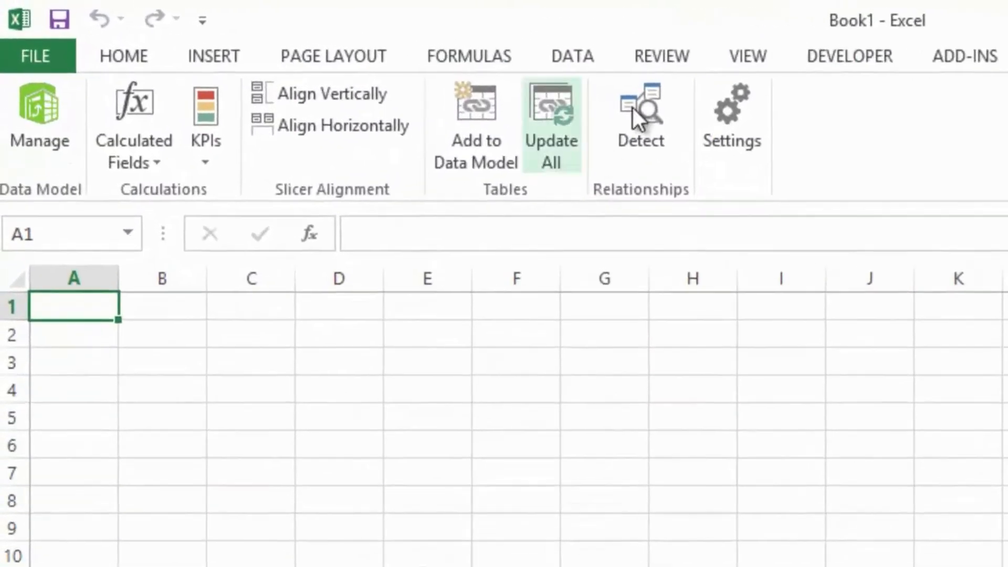
{"action": "left_click", "coordinate": [574, 55]}
{"action": "left_click", "coordinate": [524, 89]}
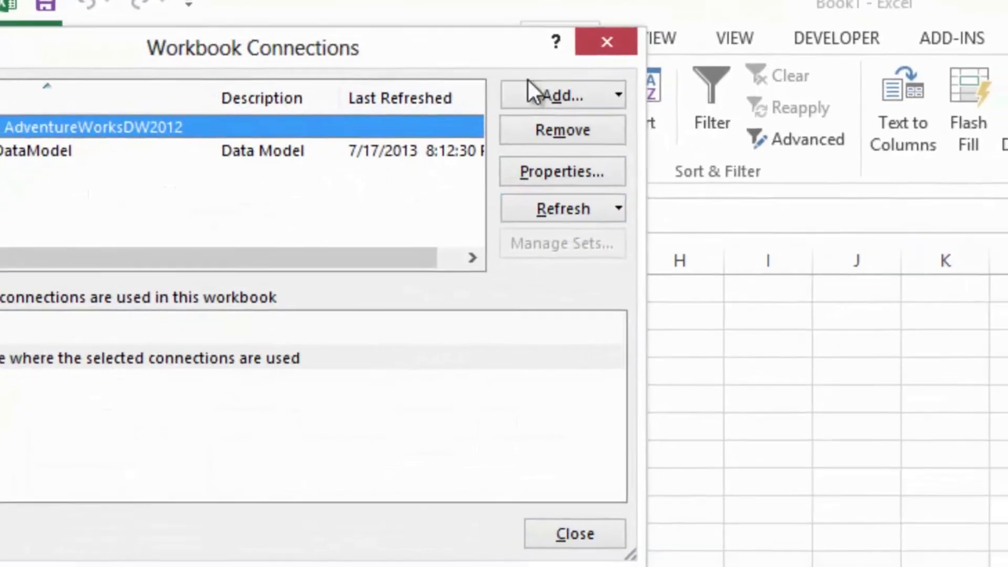
{"action": "left_click_drag", "start_coordinate": [428, 54], "coordinate": [885, 211]}
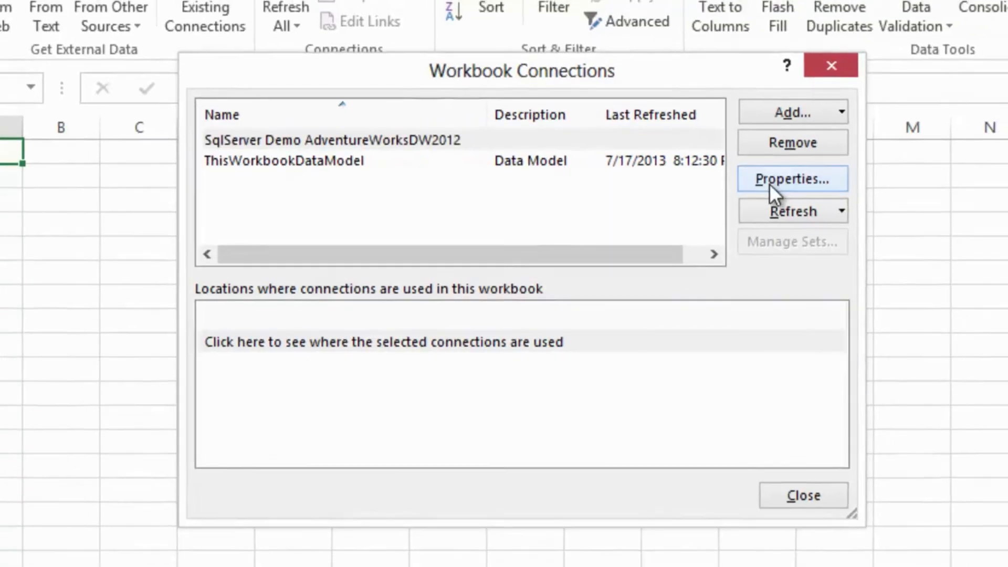
{"action": "left_click", "coordinate": [779, 177]}
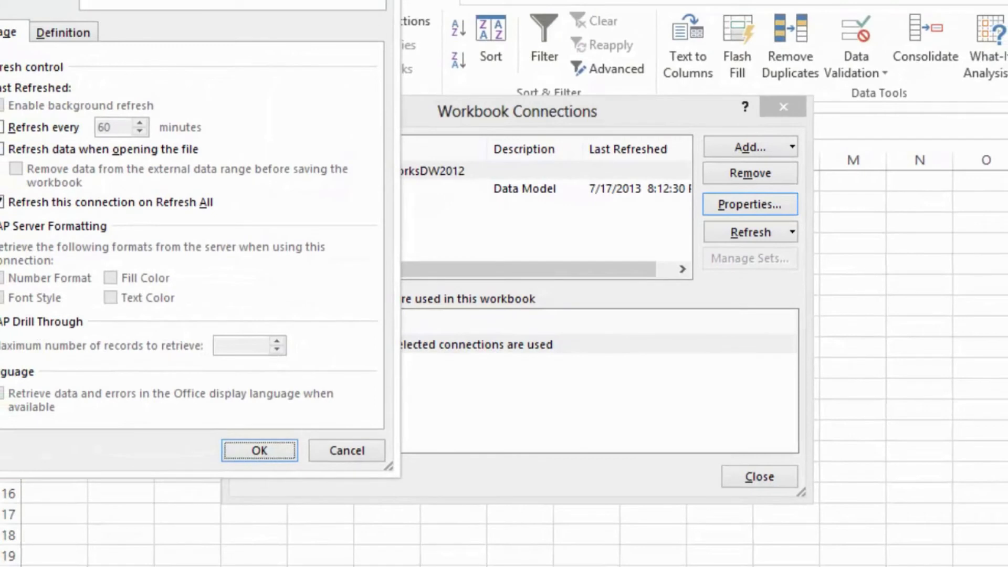
{"action": "left_click_drag", "start_coordinate": [240, 0], "coordinate": [522, 26]}
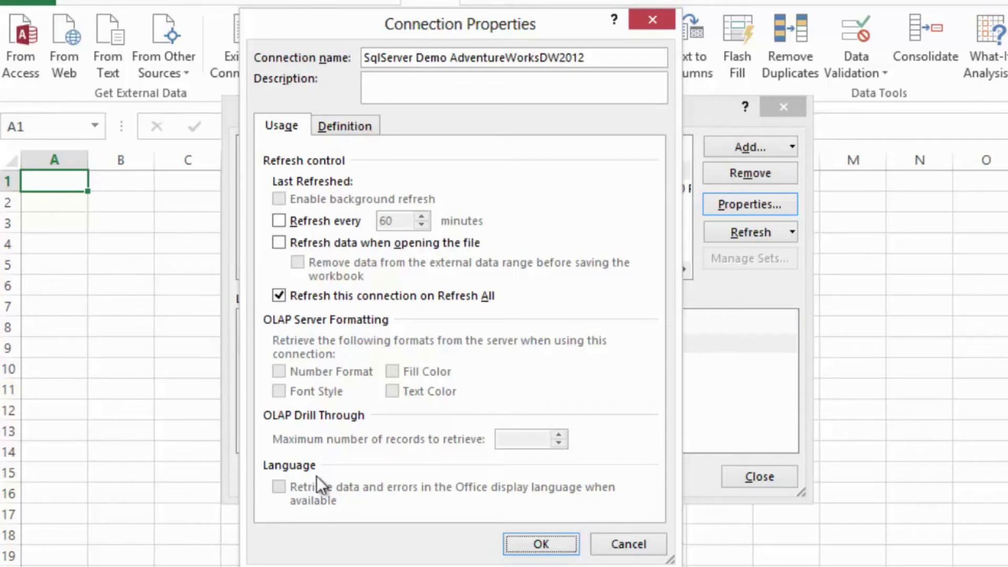
{"action": "left_click", "coordinate": [279, 243]}
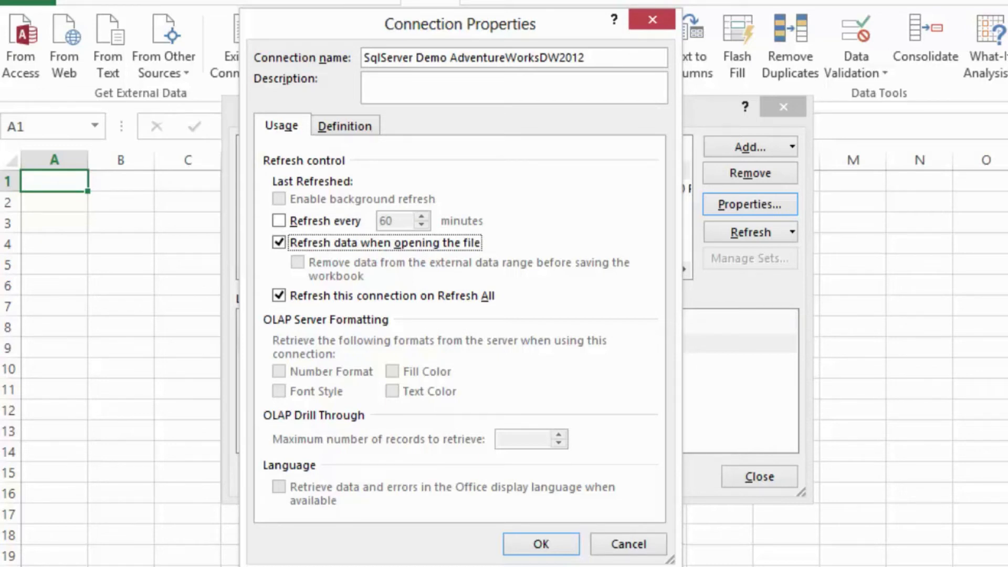
{"action": "left_click", "coordinate": [568, 542]}
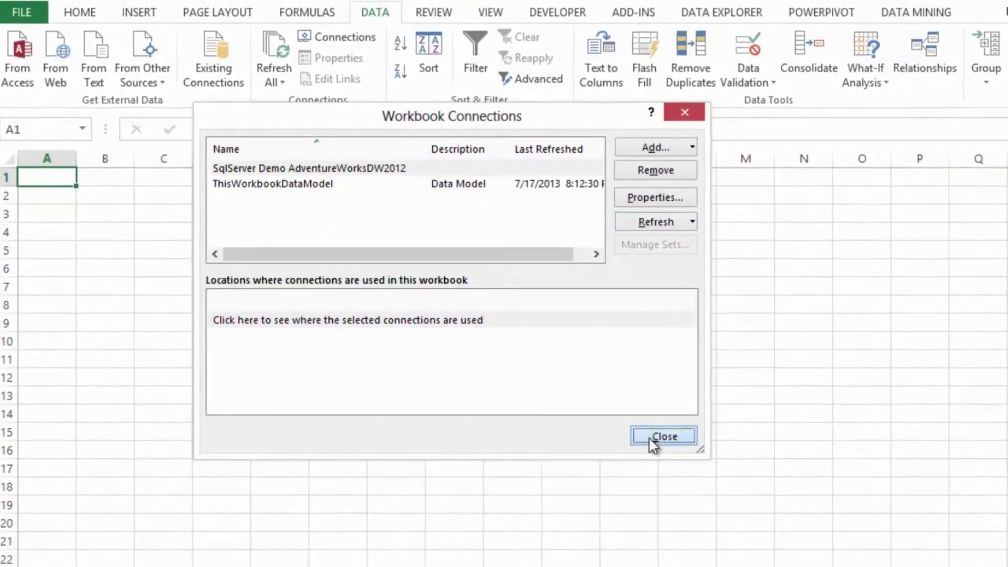
{"action": "left_click", "coordinate": [738, 475]}
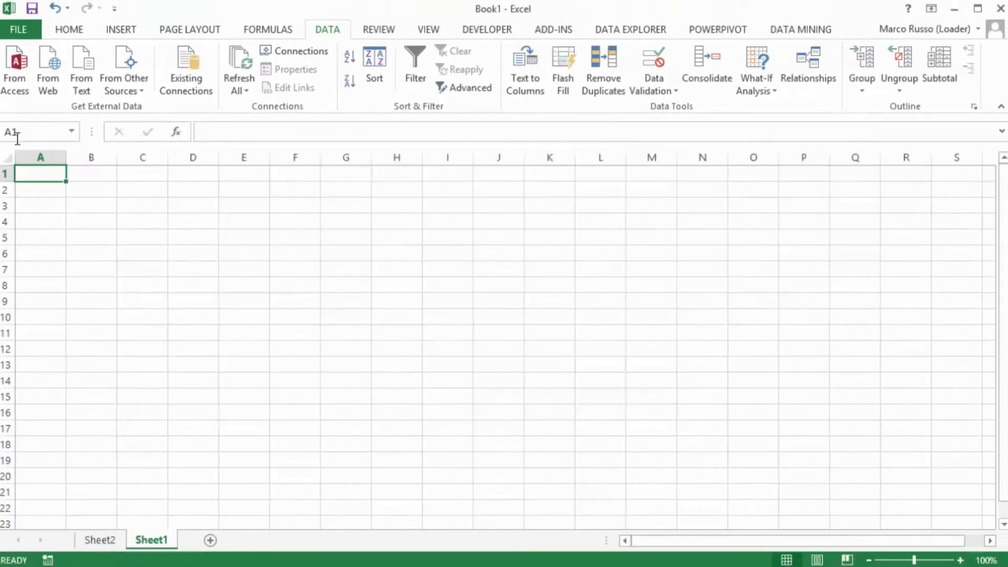
- Save the workbook in the Demo folder on drive C as Automatic Refresh
{"action": "left_click", "coordinate": [12, 30]}
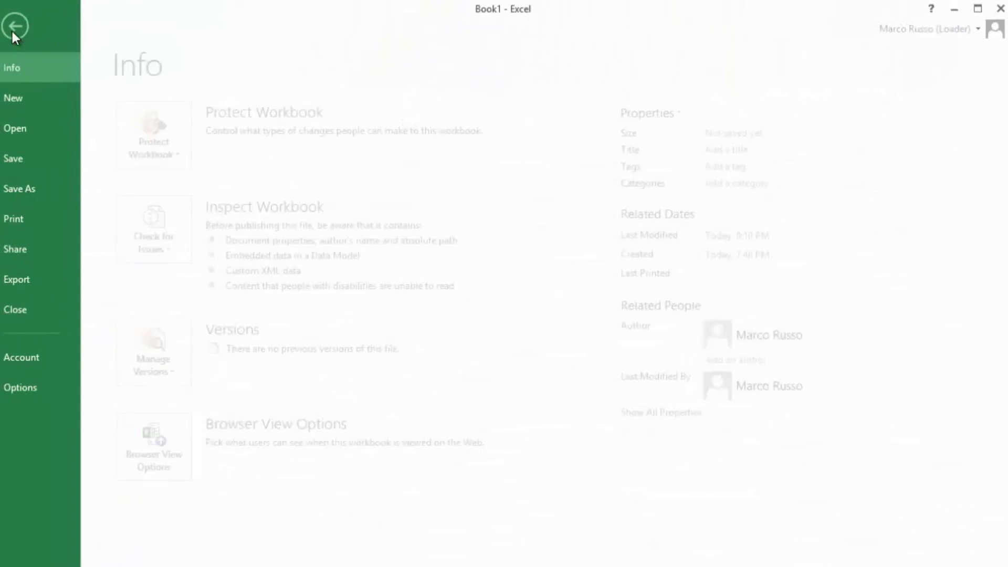
{"action": "left_click", "coordinate": [33, 186]}
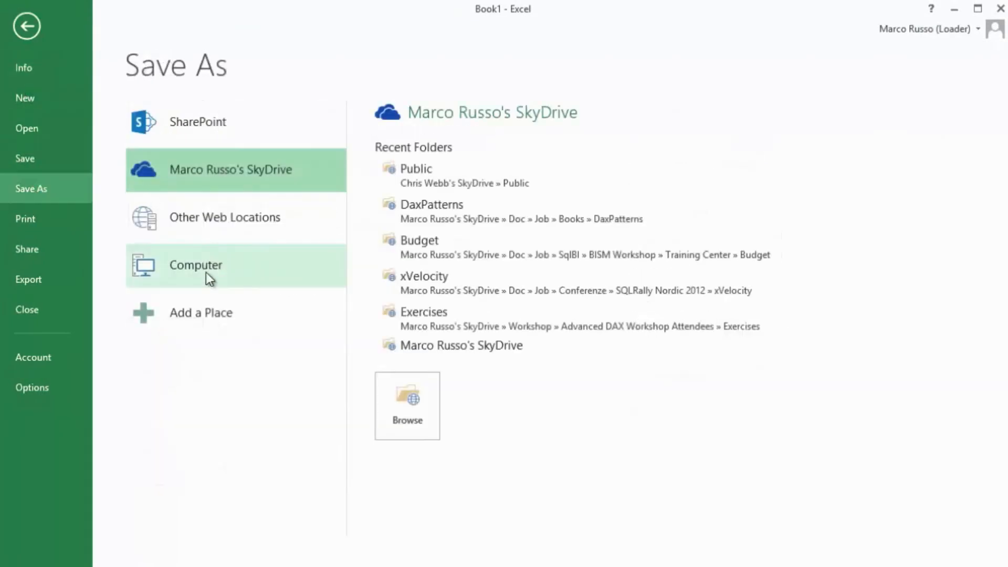
{"action": "left_click", "coordinate": [208, 269]}
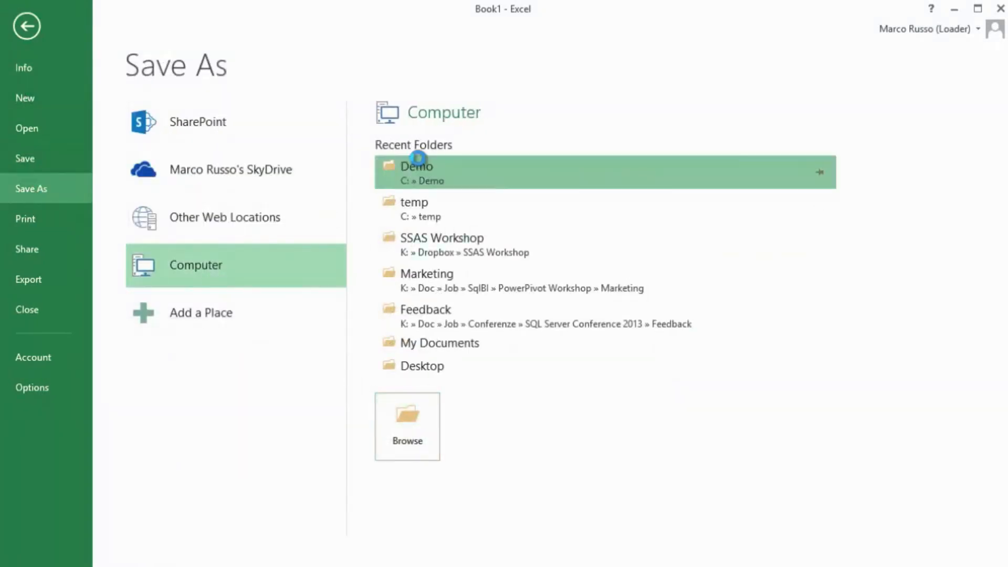
{"action": "left_click", "coordinate": [417, 167]}
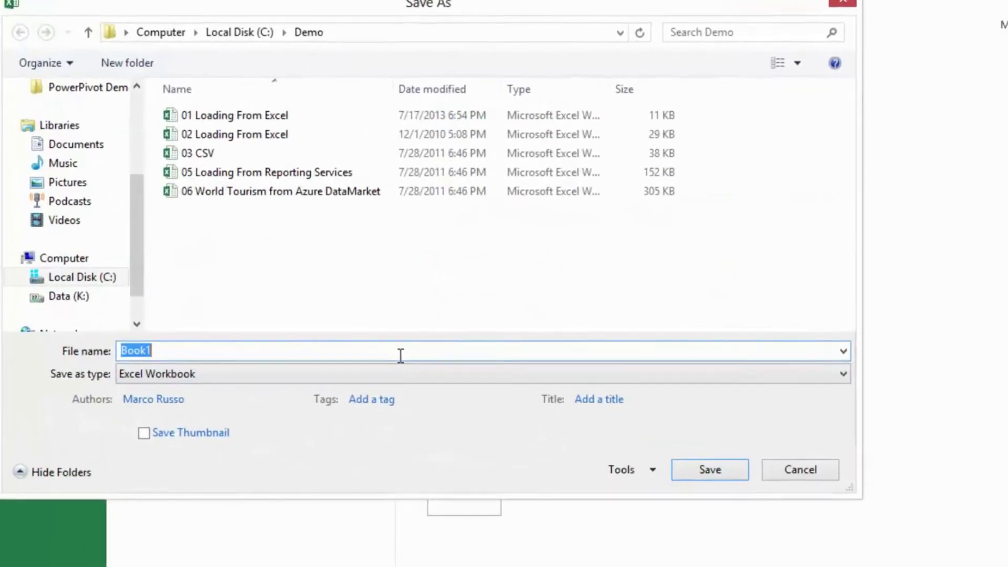
{"action": "type", "text": "Aut"}
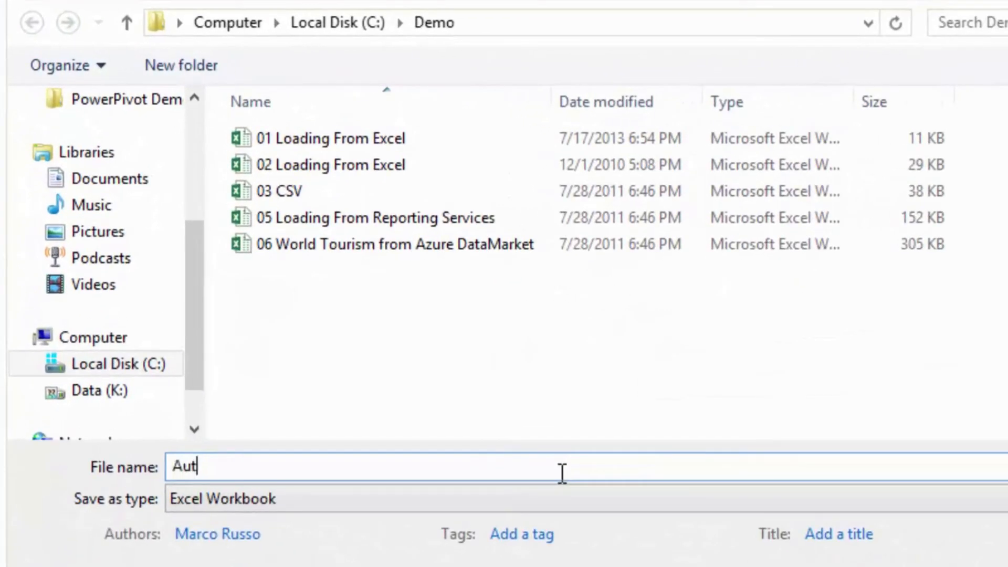
{"action": "type", "text": "omatic Refresh"}
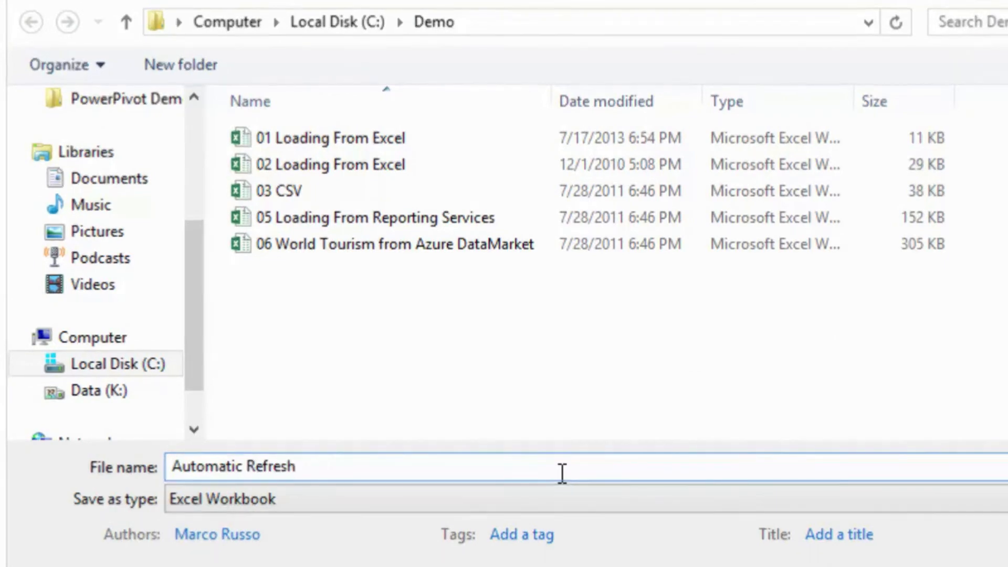
{"action": "key", "text": "Return"}
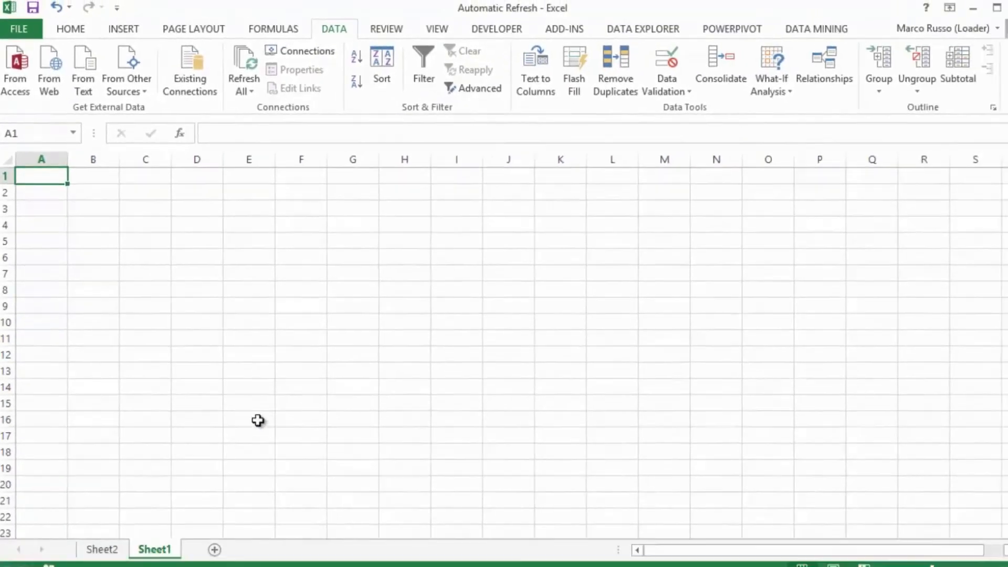
- View the PivotTable on Sheet2 and close the Automatic Refresh workbook
{"action": "left_click", "coordinate": [100, 540]}
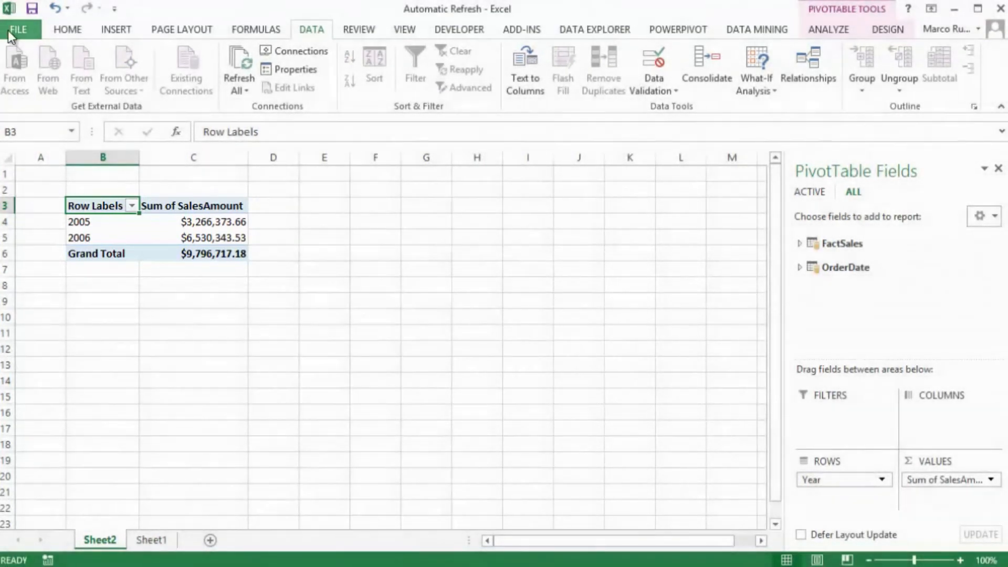
{"action": "left_click", "coordinate": [10, 31]}
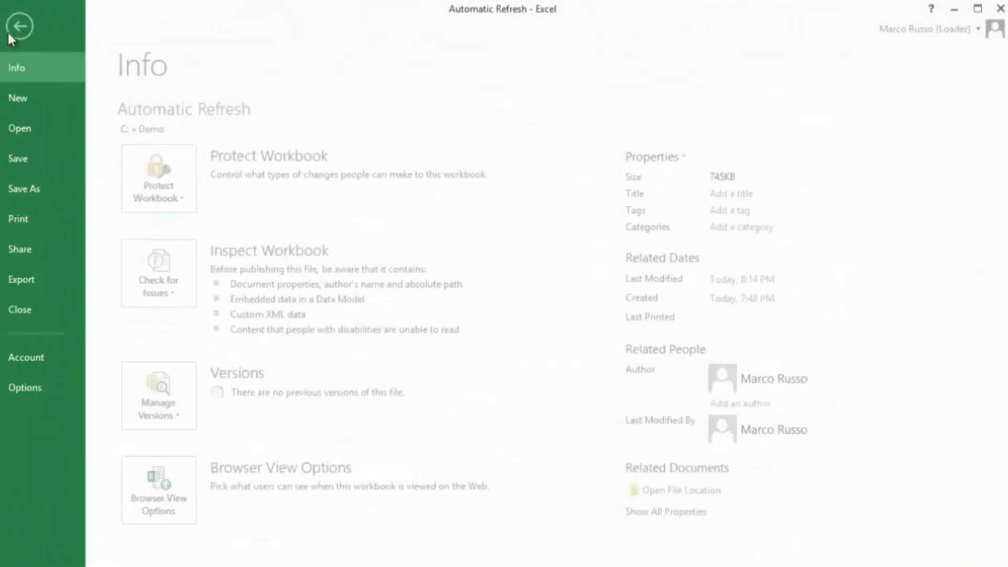
{"action": "left_click", "coordinate": [30, 309]}
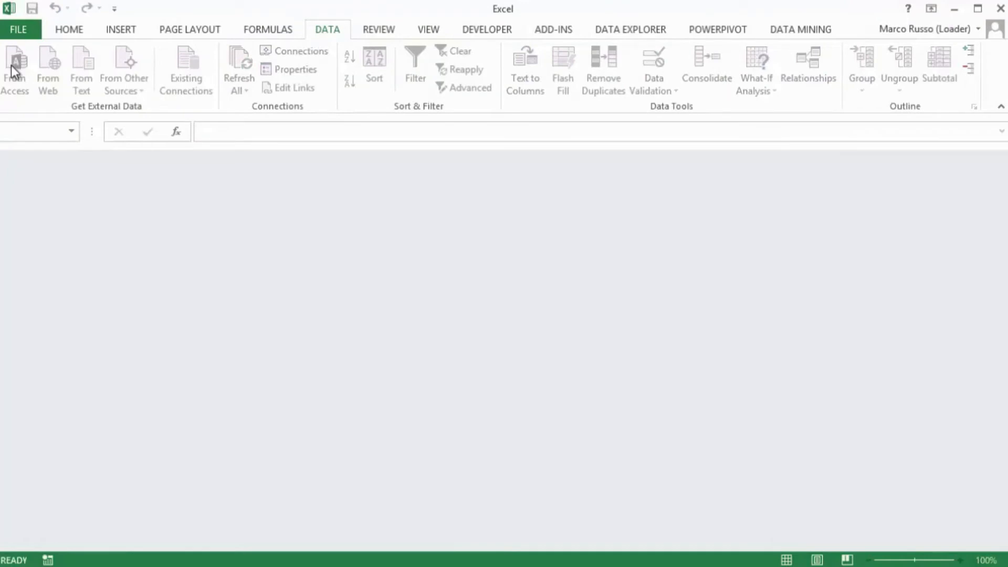
- Reopen the recent workbook Automatic Refresh from the Demo folder and show its Sheet2
{"action": "left_click", "coordinate": [14, 26]}
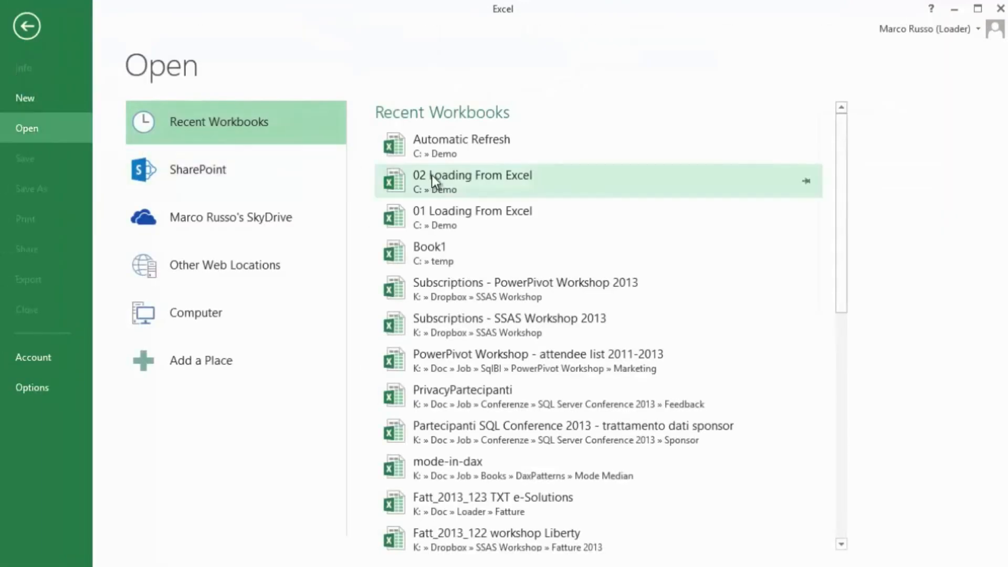
{"action": "left_click", "coordinate": [463, 149]}
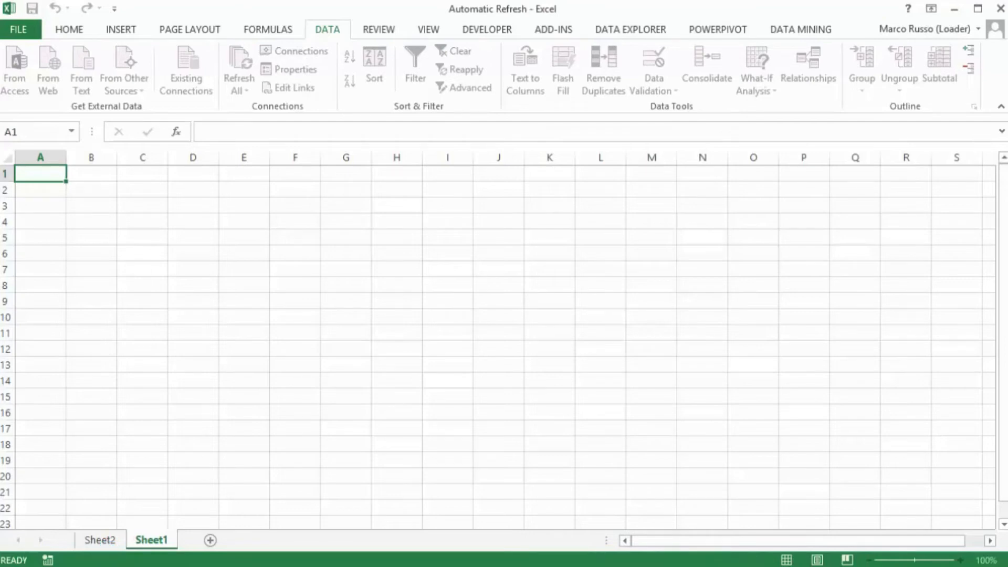
{"action": "left_click", "coordinate": [105, 539]}
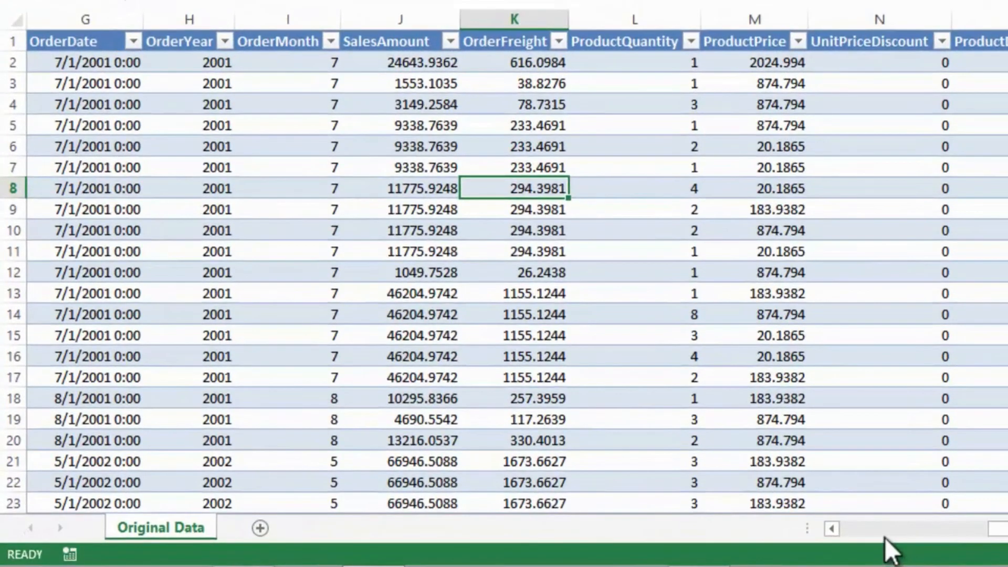
- Review the columns of the Original Data table and insert a PivotTable based on it in a new worksheet
{"action": "left_click", "coordinate": [871, 531]}
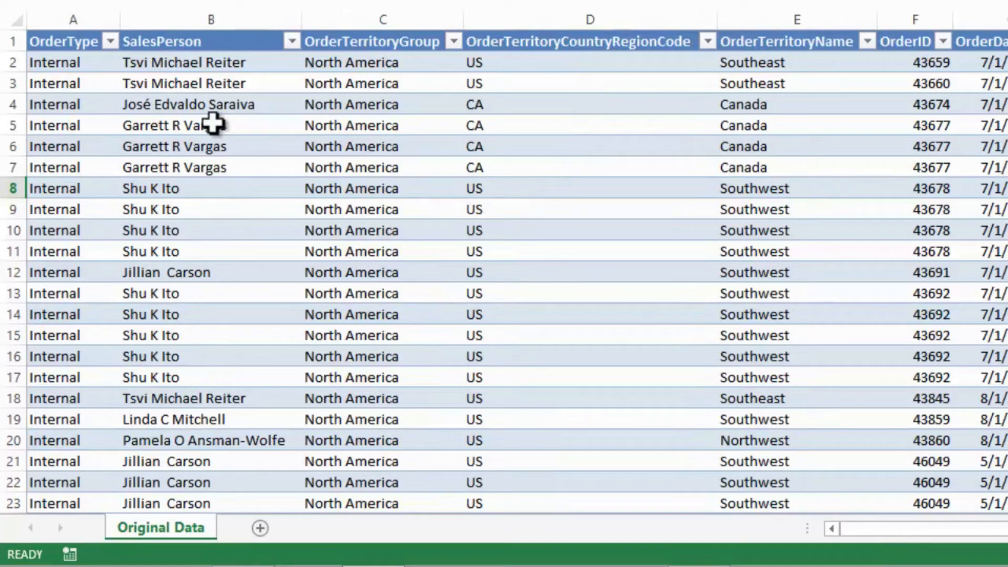
{"action": "left_click_drag", "start_coordinate": [855, 530], "coordinate": [1006, 528]}
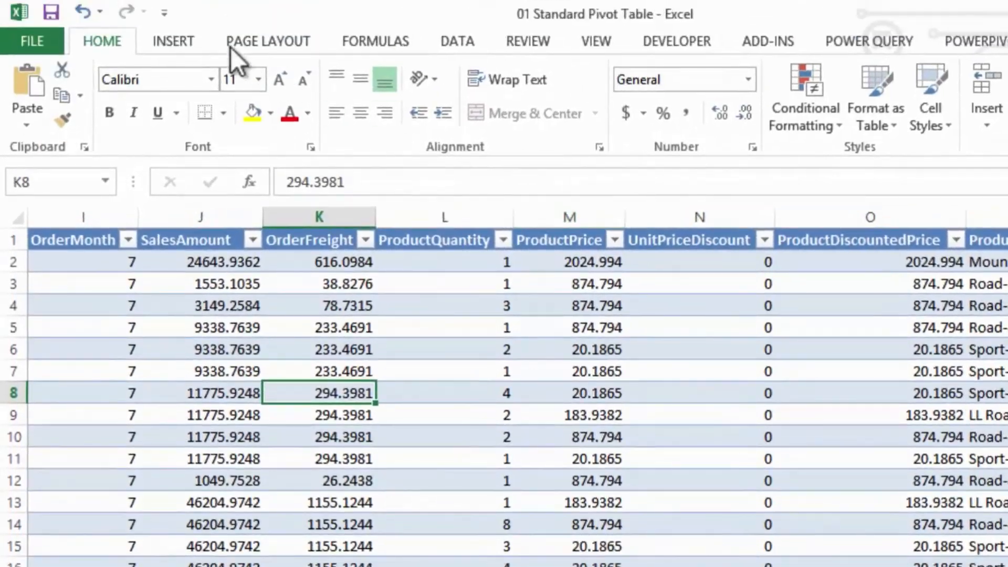
{"action": "left_click", "coordinate": [183, 39]}
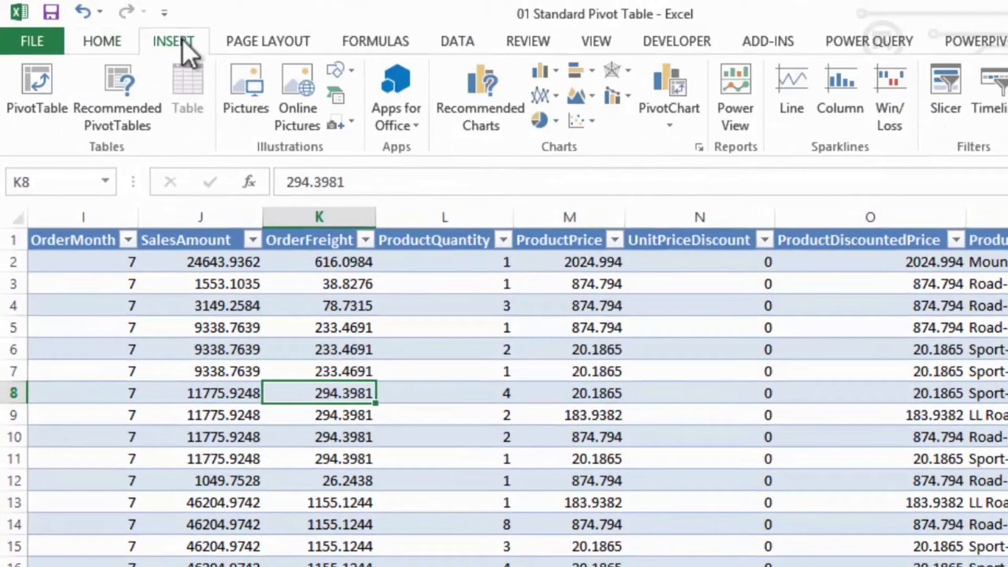
{"action": "left_click", "coordinate": [46, 93]}
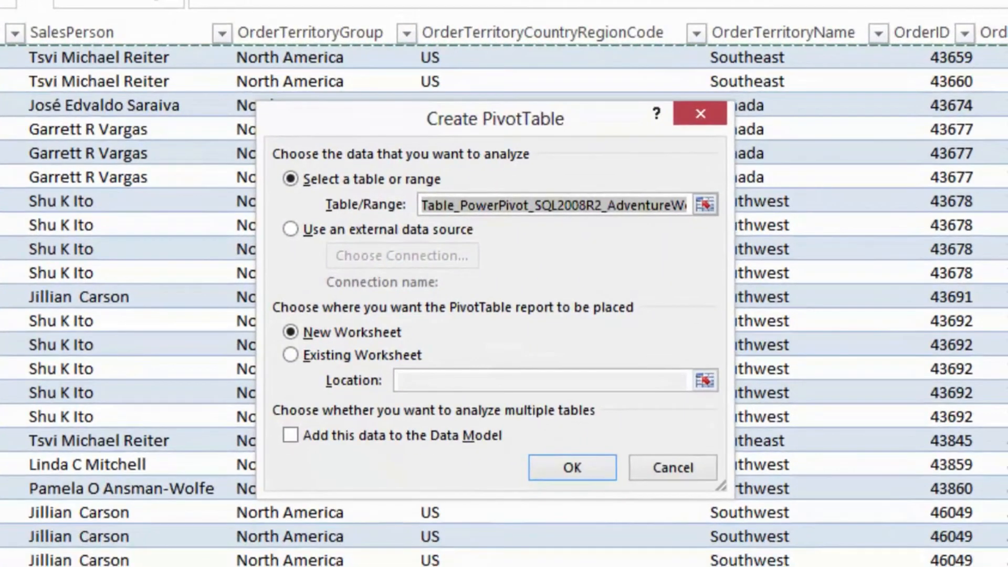
{"action": "left_click", "coordinate": [573, 471]}
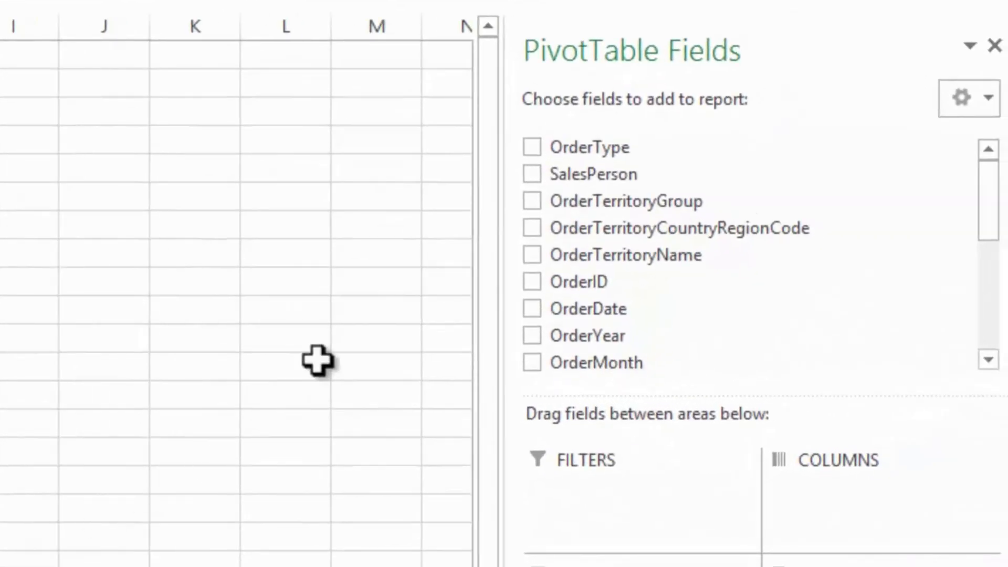
- Lay out the PivotTable with OrderType and SalesPerson as rows, the sum of SalesAmount as values, and OrderYear as columns
{"action": "left_click", "coordinate": [532, 147]}
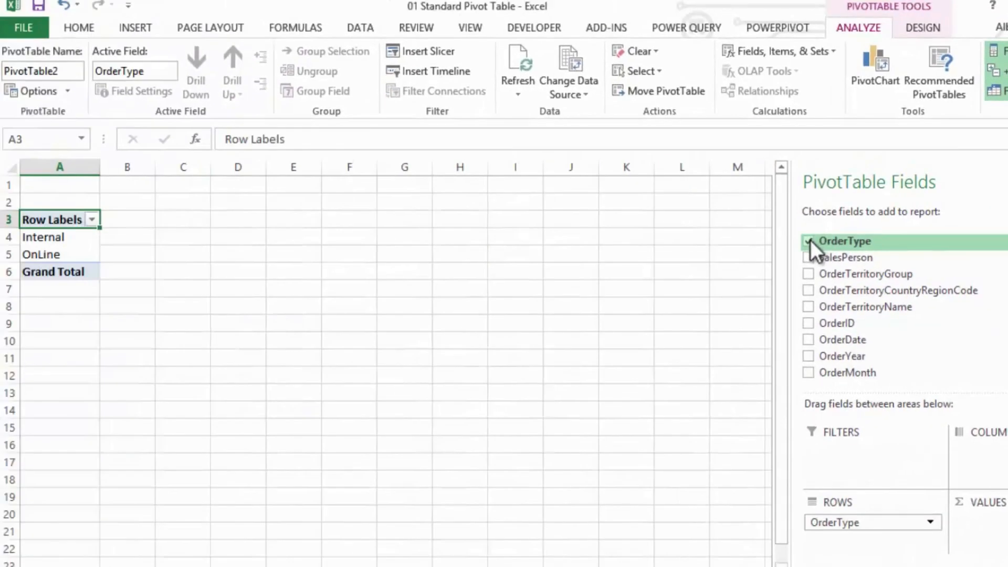
{"action": "left_click", "coordinate": [808, 258]}
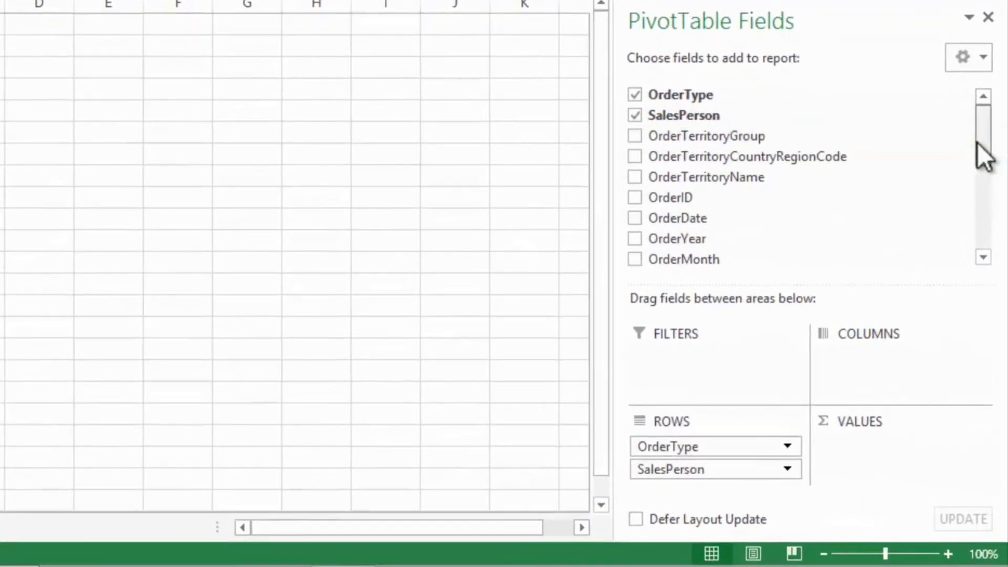
{"action": "left_click_drag", "start_coordinate": [977, 143], "coordinate": [965, 175]}
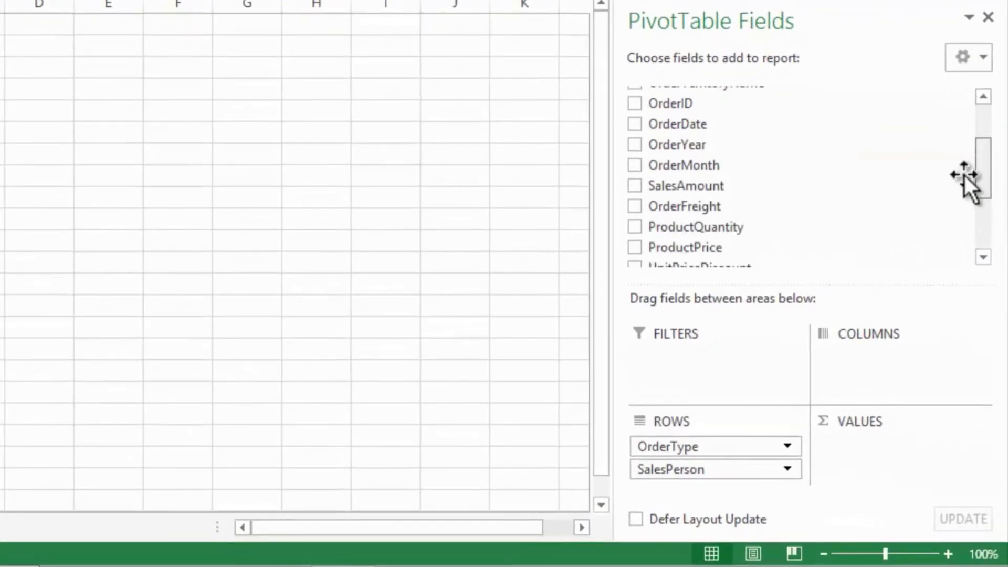
{"action": "left_click_drag", "start_coordinate": [662, 185], "coordinate": [852, 443]}
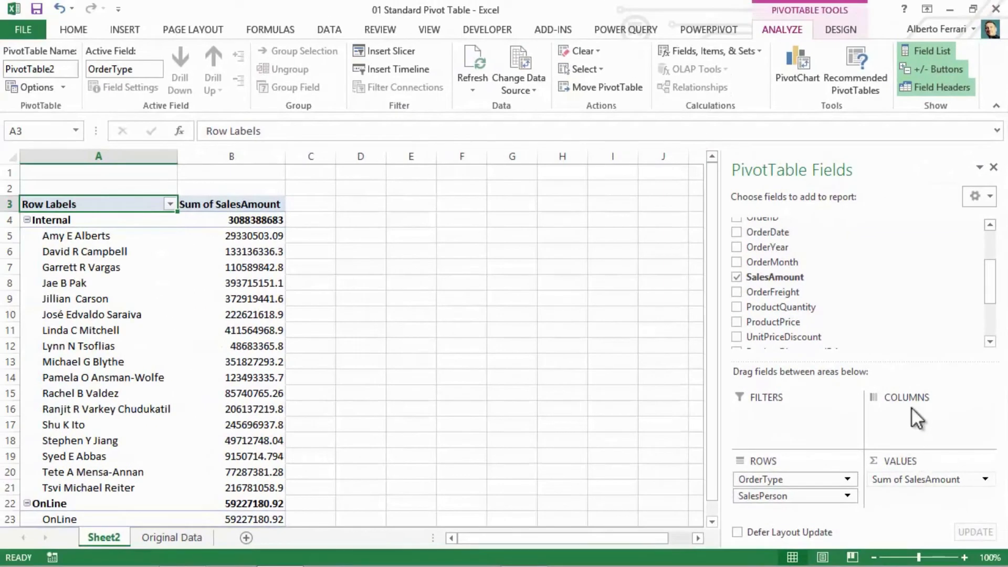
{"action": "left_click_drag", "start_coordinate": [987, 291], "coordinate": [985, 274]}
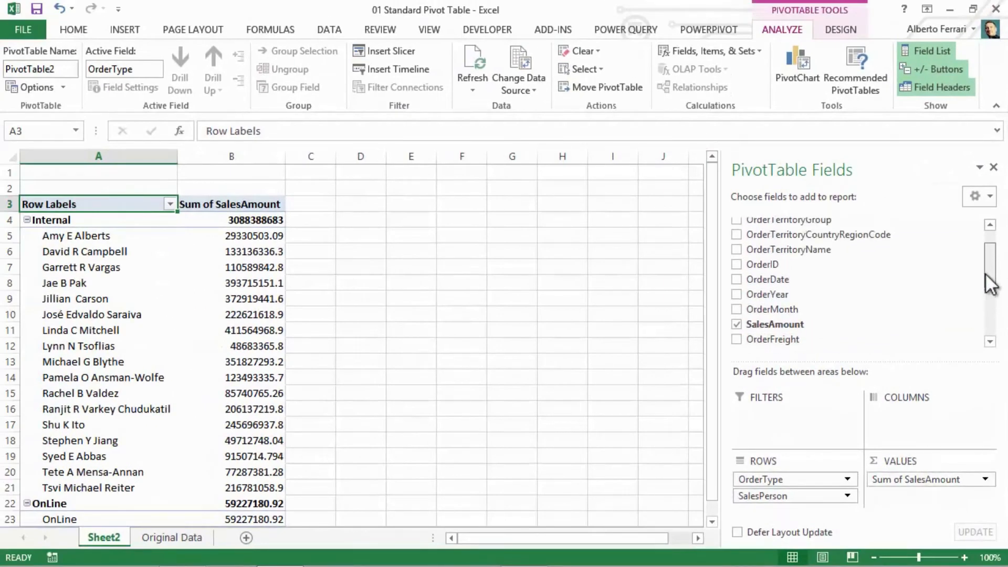
{"action": "left_click_drag", "start_coordinate": [779, 294], "coordinate": [925, 420]}
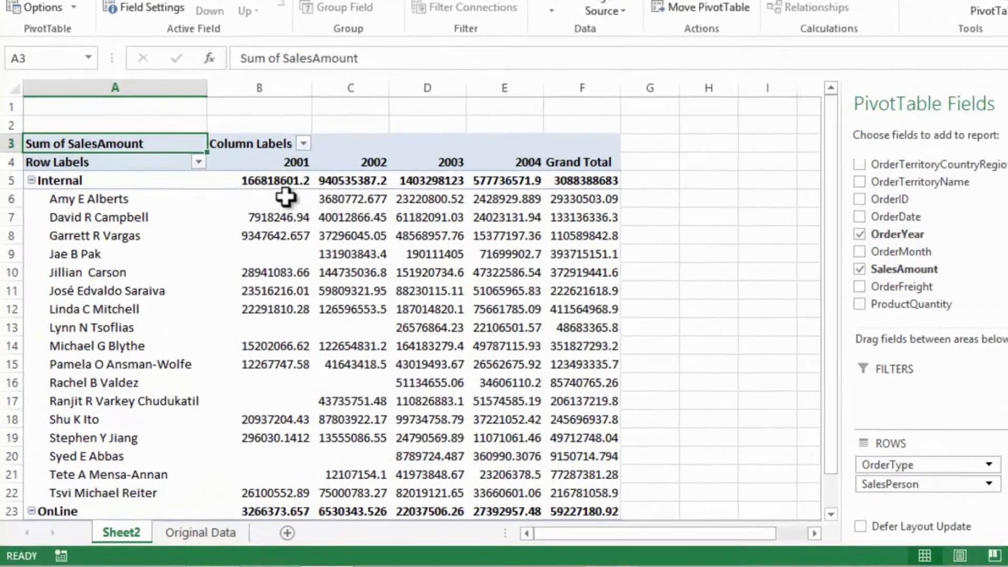
- Apply the comma number style to the PivotTable's sales values, from the Internal 2001 cell to the OnLine grand total
{"action": "left_click", "coordinate": [281, 181]}
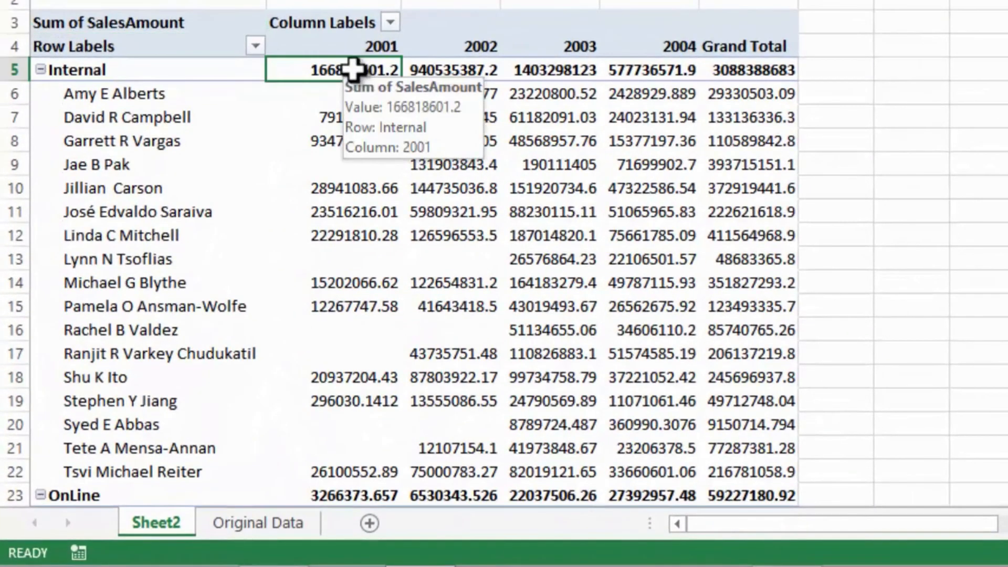
{"action": "left_click", "coordinate": [764, 493], "text": "shift"}
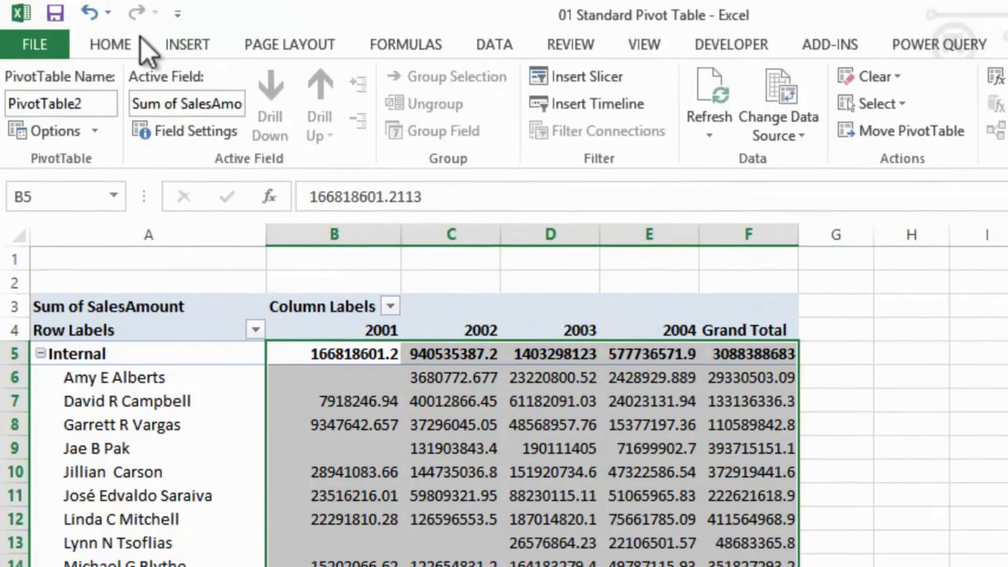
{"action": "left_click", "coordinate": [129, 42]}
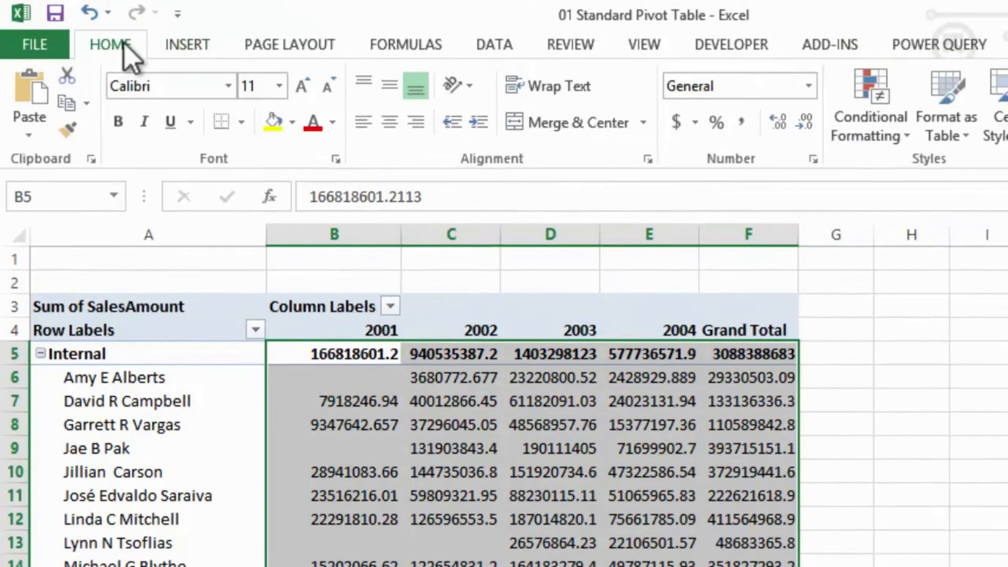
{"action": "left_click", "coordinate": [739, 126]}
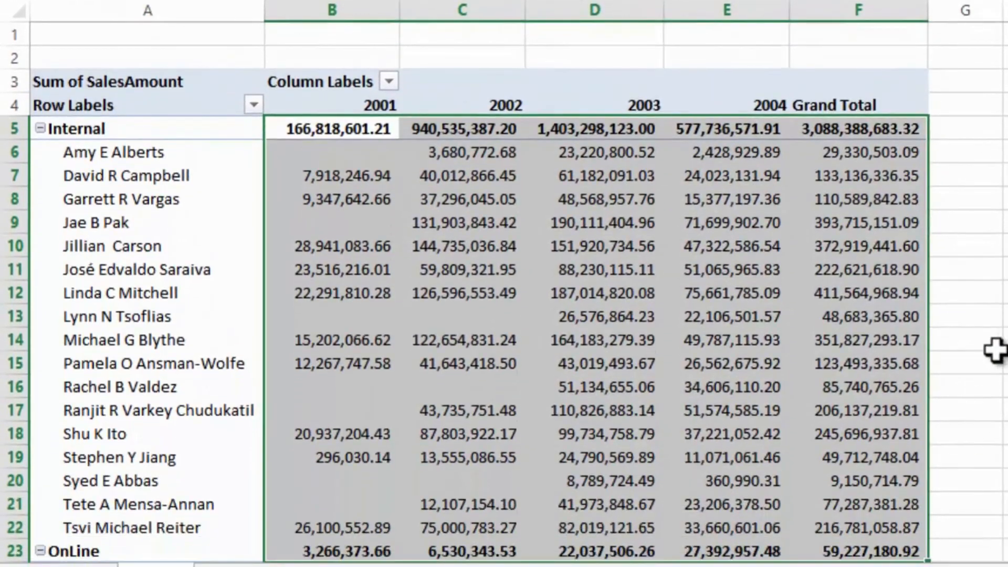
{"action": "left_click", "coordinate": [996, 482]}
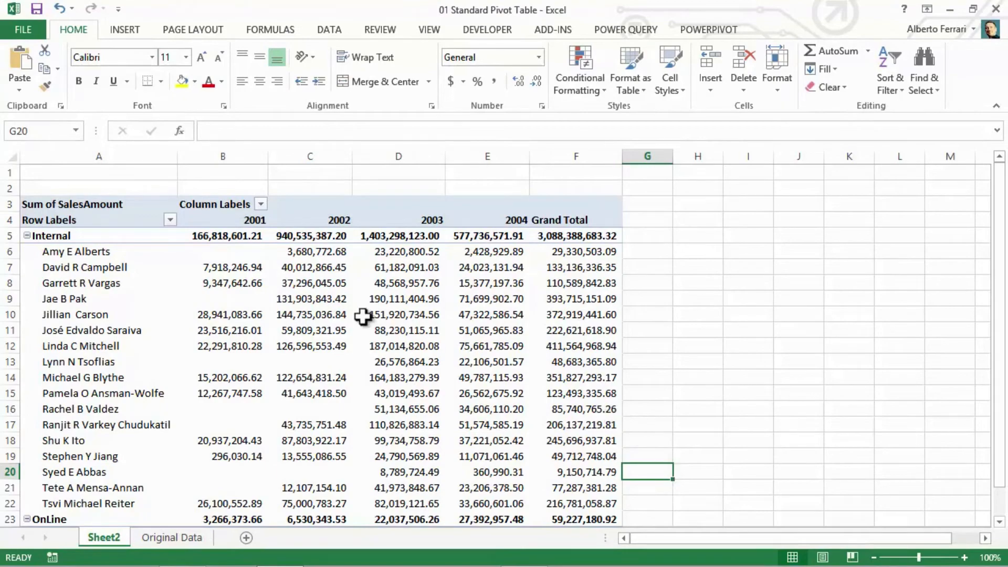
- Bring back the PivotTable's field list and look through all the fields available from the source table
{"action": "left_click", "coordinate": [244, 249]}
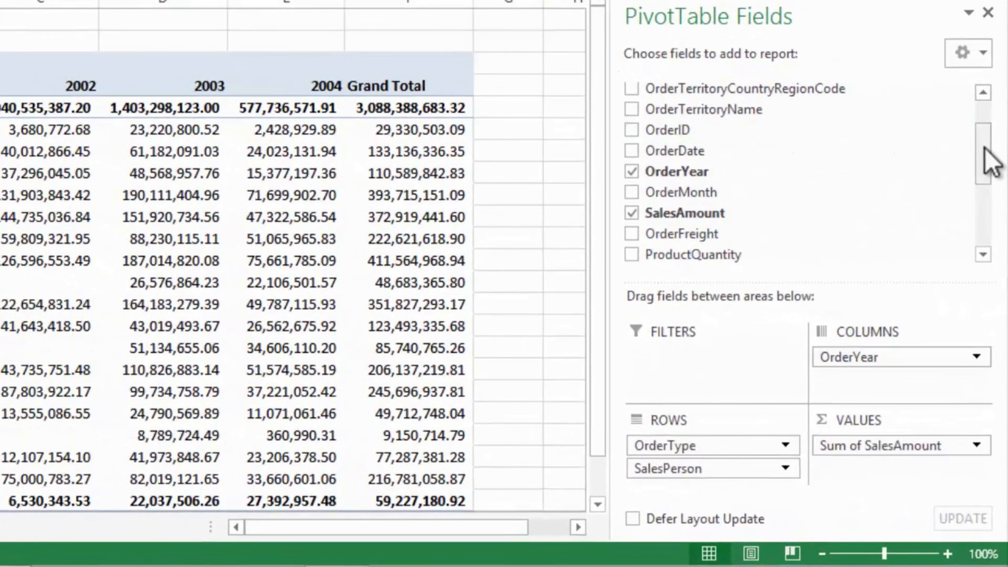
{"action": "left_click_drag", "start_coordinate": [986, 195], "coordinate": [993, 174]}
{"action": "left_click_drag", "start_coordinate": [991, 125], "coordinate": [988, 114]}
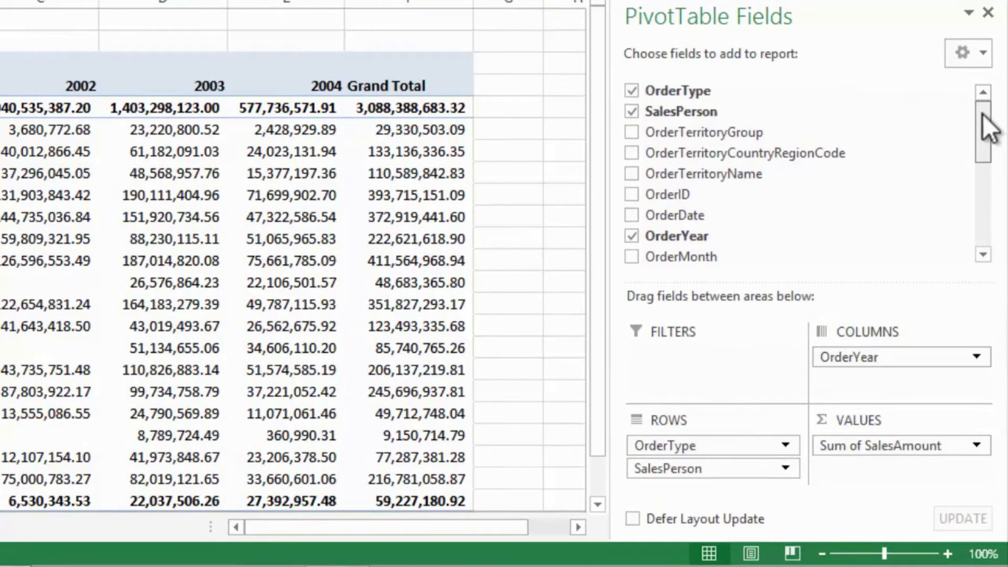
{"action": "left_click_drag", "start_coordinate": [981, 113], "coordinate": [976, 229]}
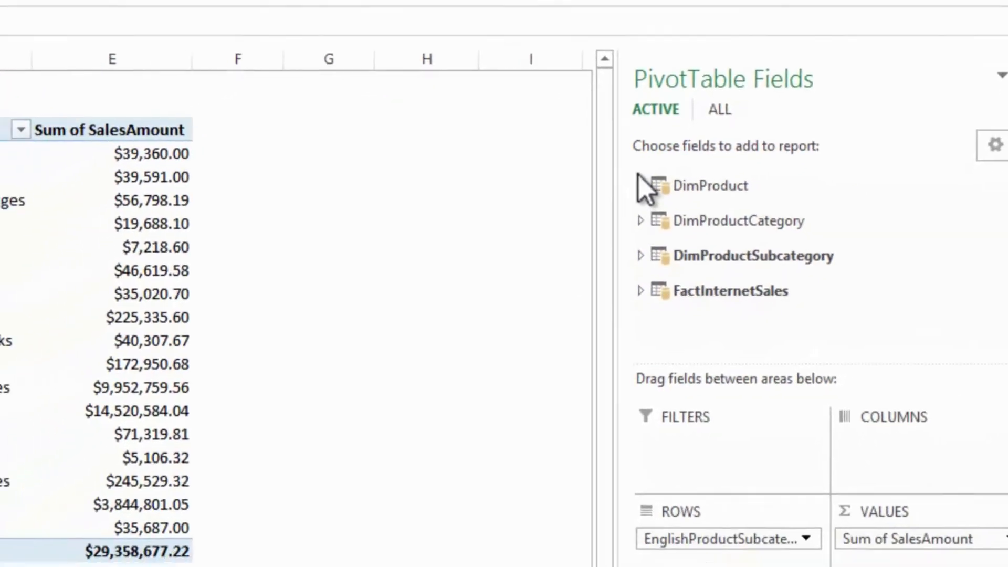
- Expand the DimProduct table in the data model PivotTable's field list and look through its columns
{"action": "left_click", "coordinate": [640, 186]}
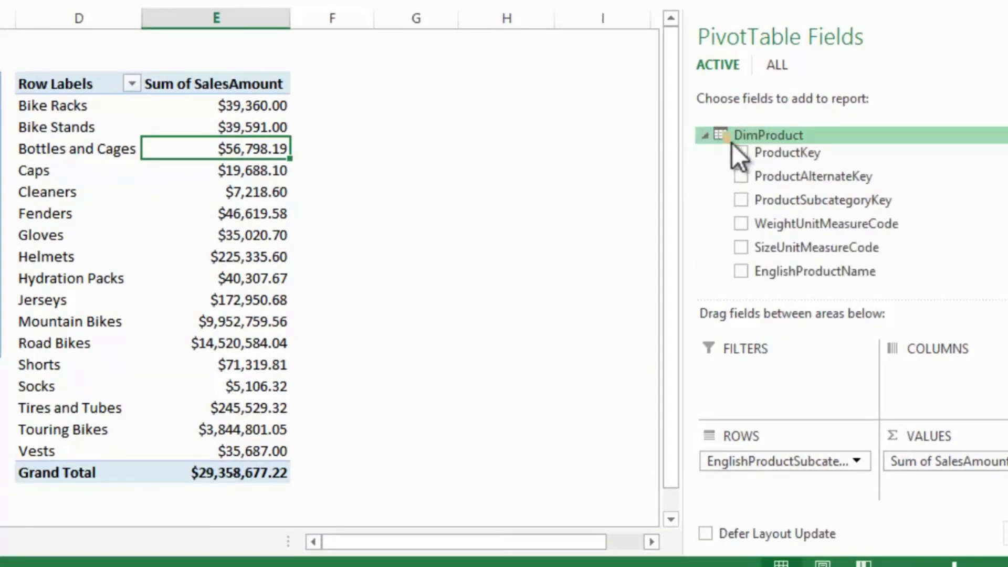
{"action": "scroll", "coordinate": [997, 246], "scroll_direction": "down", "scroll_amount": 3}
{"action": "scroll", "coordinate": [800, 216], "scroll_direction": "down", "scroll_amount": 3}
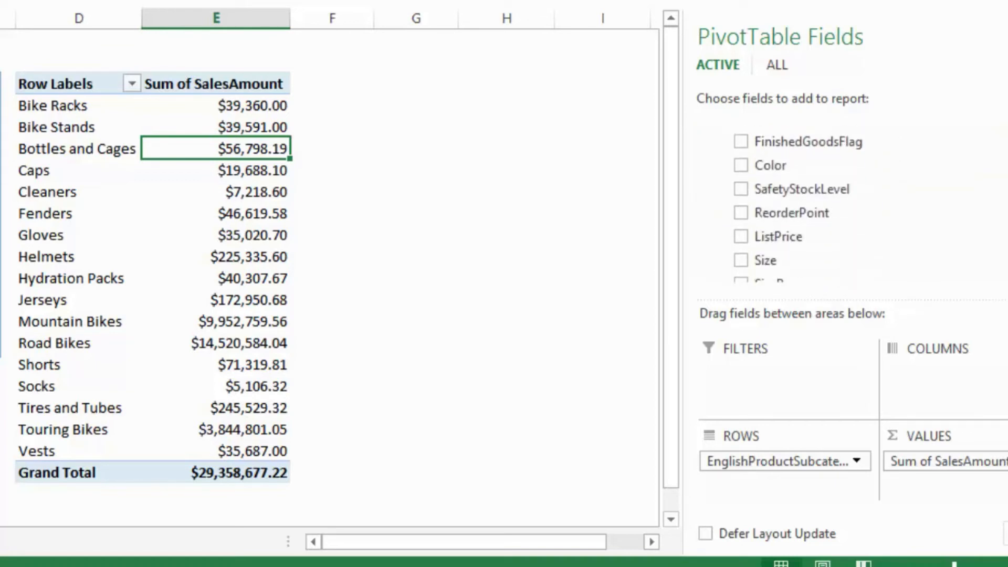
{"action": "scroll", "coordinate": [798, 210], "scroll_direction": "up", "scroll_amount": 5}
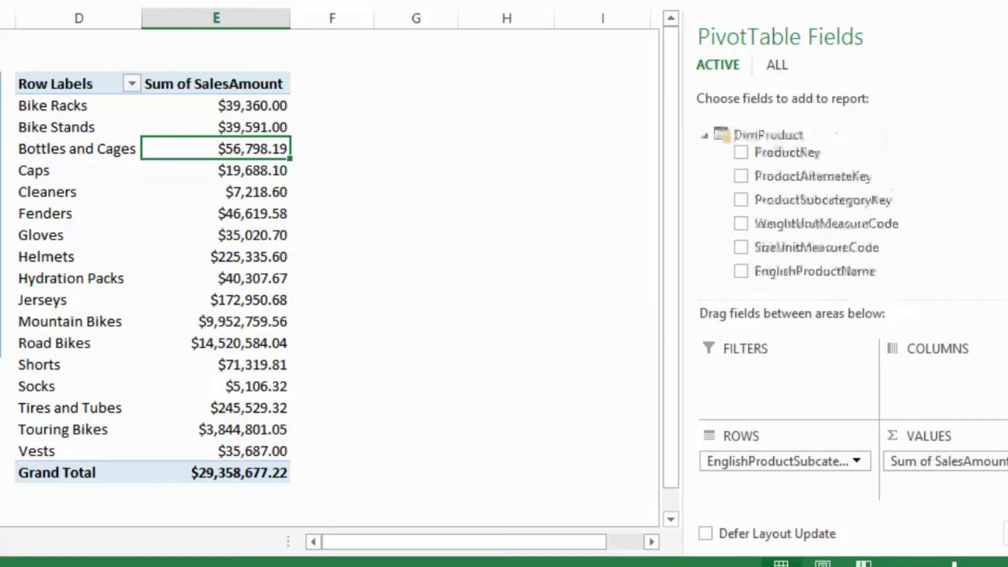
- Collapse the DimProduct field list, and filter the PivotTable by the product categories Accessories, Bikes and finally Clothing, one at a time
{"action": "left_click", "coordinate": [703, 137]}
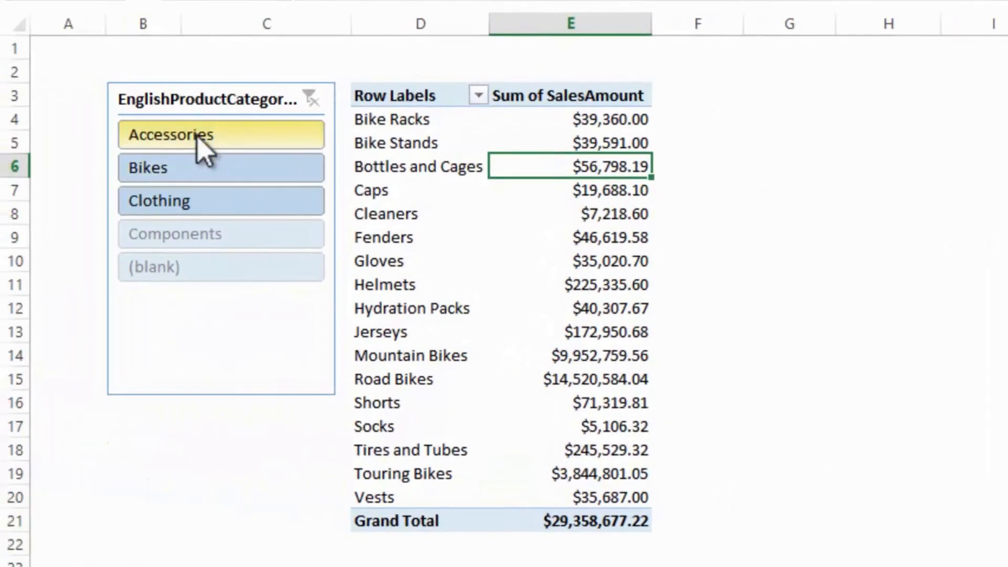
{"action": "left_click", "coordinate": [196, 129]}
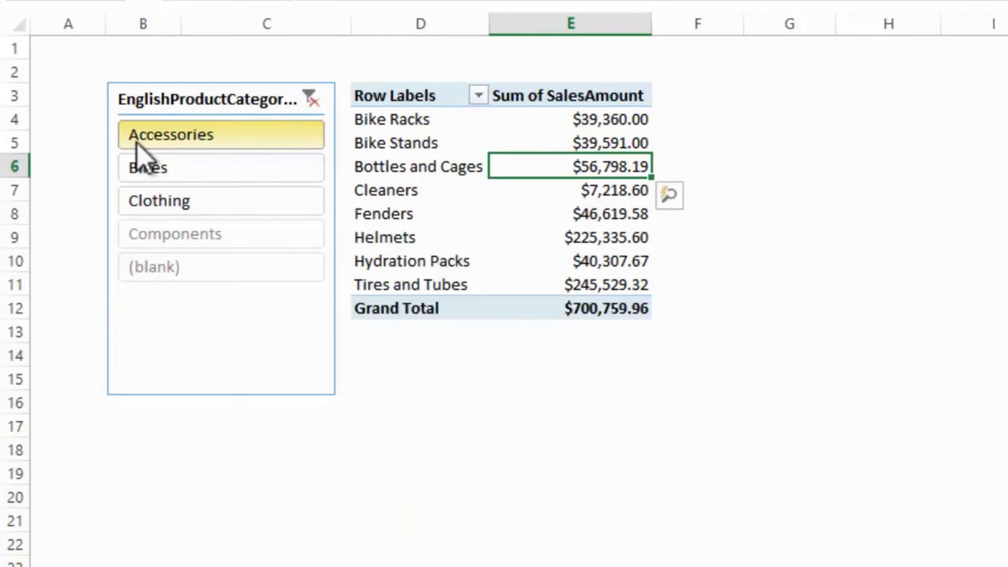
{"action": "left_click", "coordinate": [148, 171]}
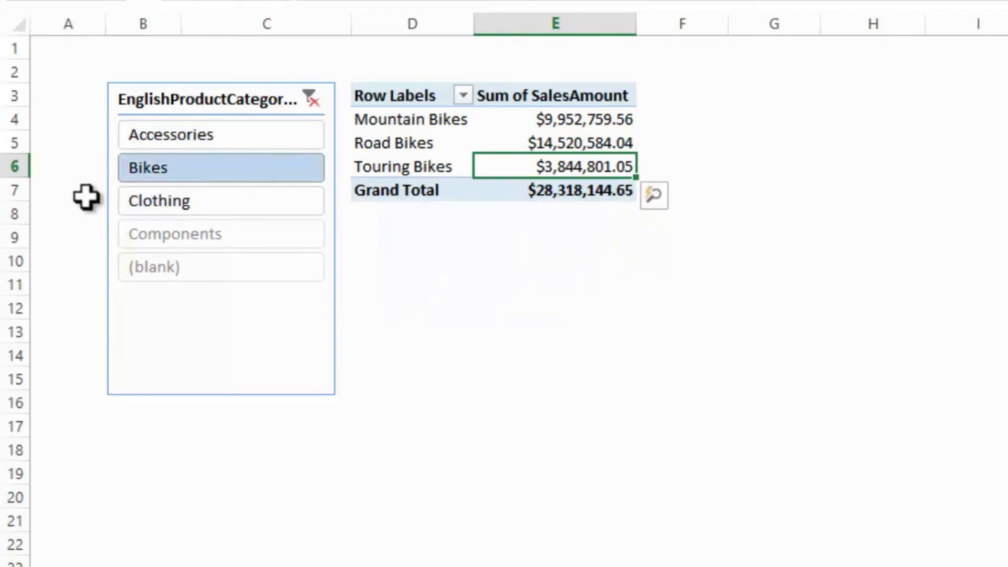
{"action": "left_click", "coordinate": [145, 202]}
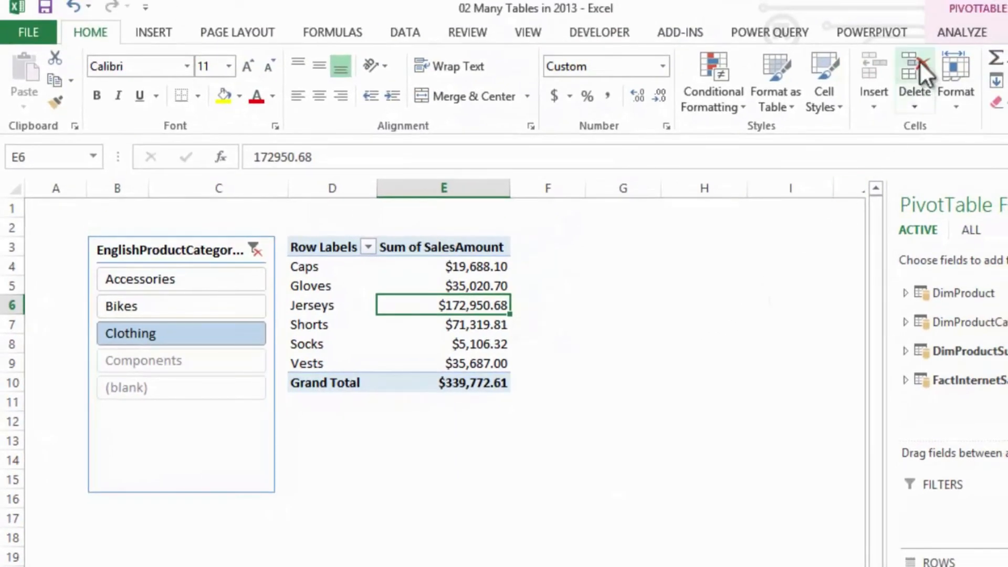
- Open the data model in PowerPivot as a diagram and examine the relationships linking FactInternetSales, DimProduct, DimProductSubcategory and DimProductCategory
{"action": "left_click", "coordinate": [883, 31]}
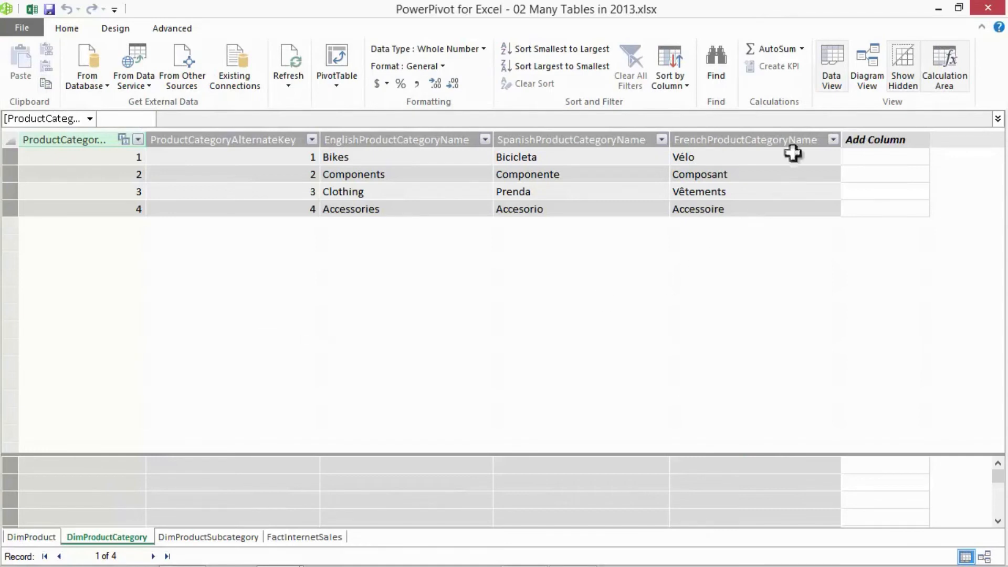
{"action": "left_click", "coordinate": [867, 68]}
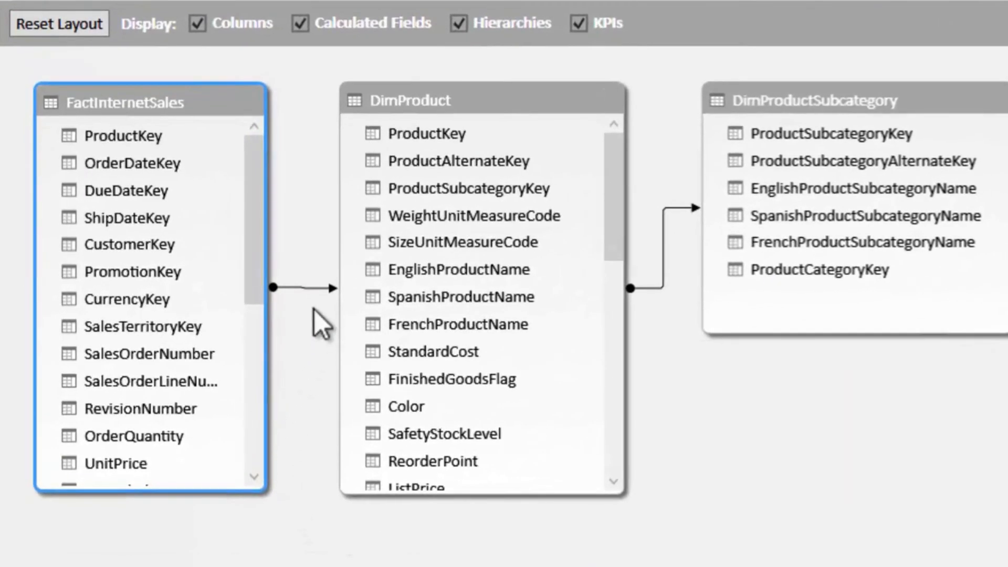
{"action": "left_click", "coordinate": [314, 287]}
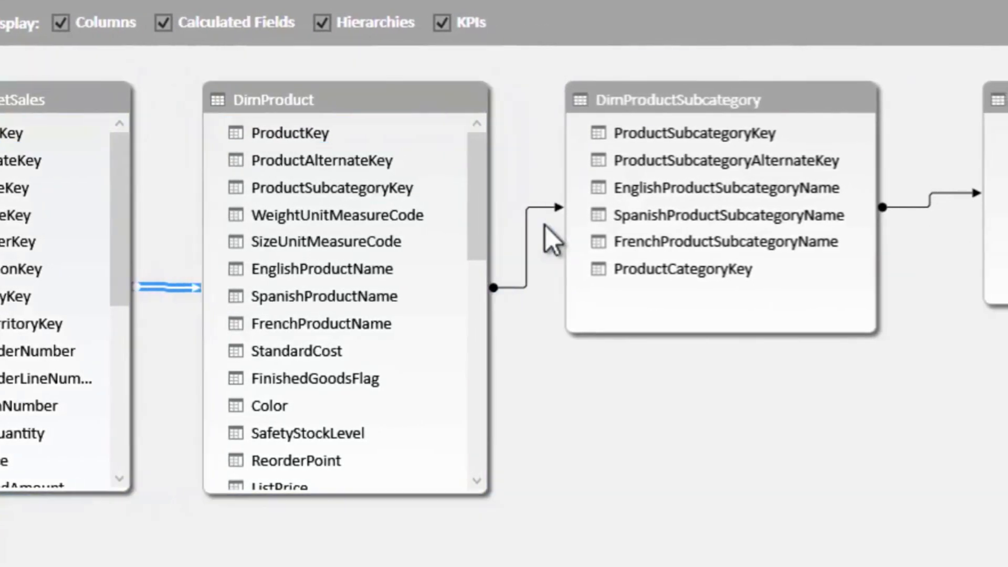
{"action": "left_click", "coordinate": [579, 225]}
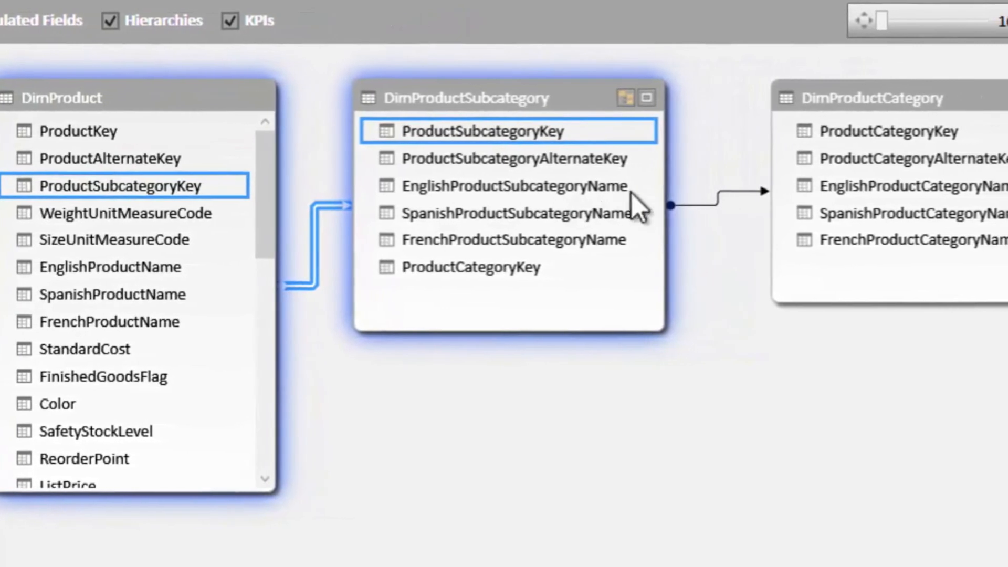
{"action": "left_click", "coordinate": [766, 204]}
{"action": "left_click", "coordinate": [670, 192]}
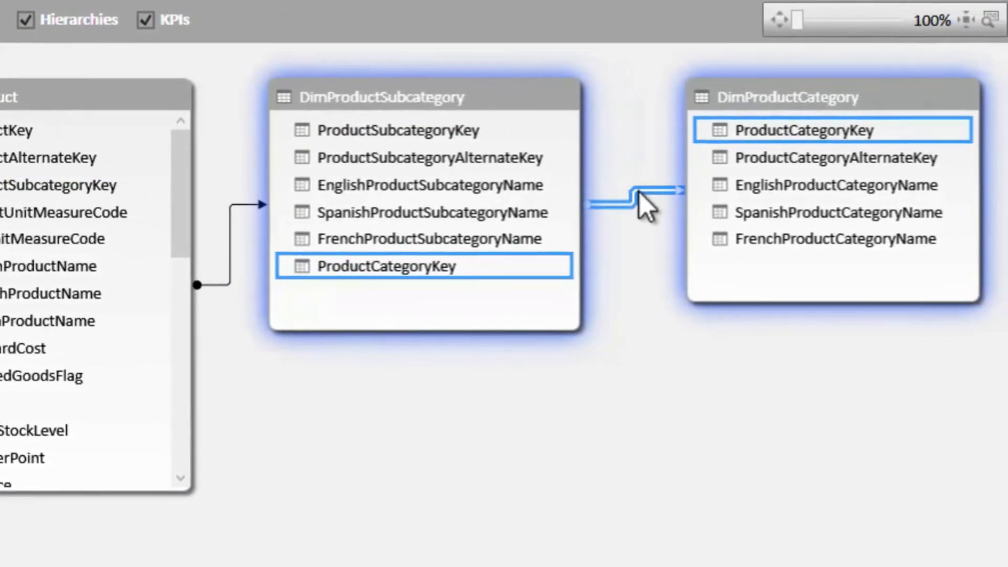
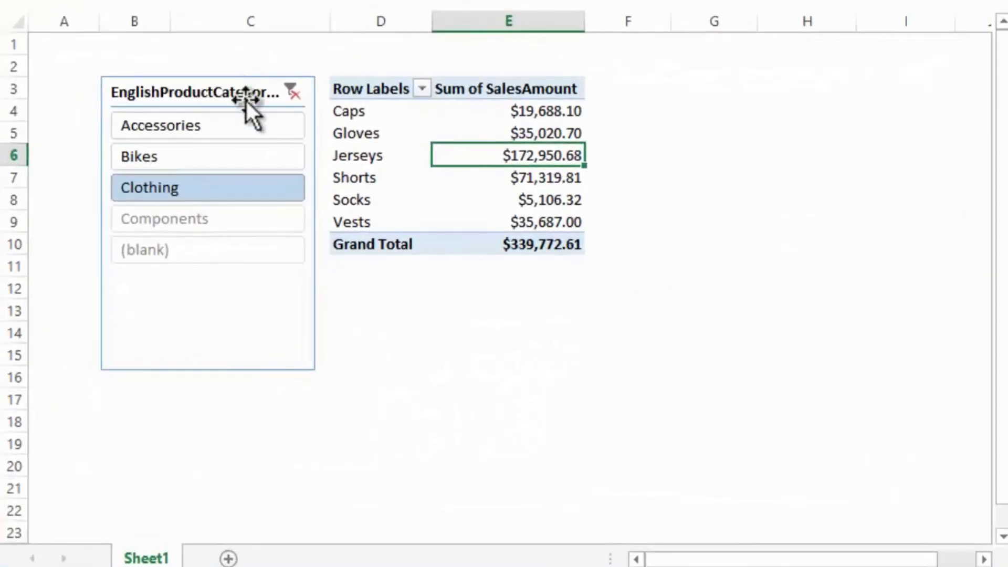
- Filter the PivotTable by the Accessories category and add EnglishProductName from DimProduct to the rows
{"action": "left_click", "coordinate": [234, 122]}
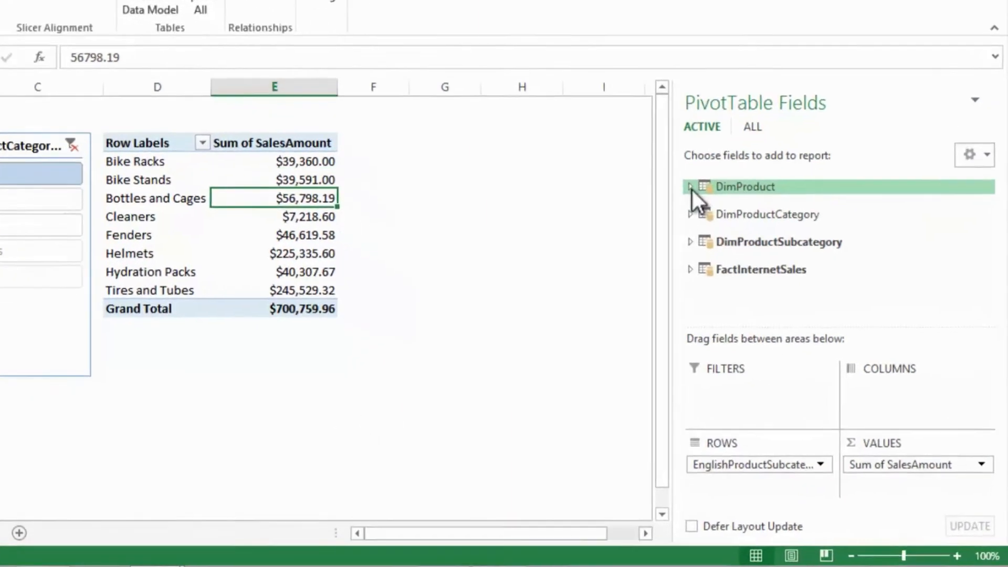
{"action": "left_click", "coordinate": [690, 187]}
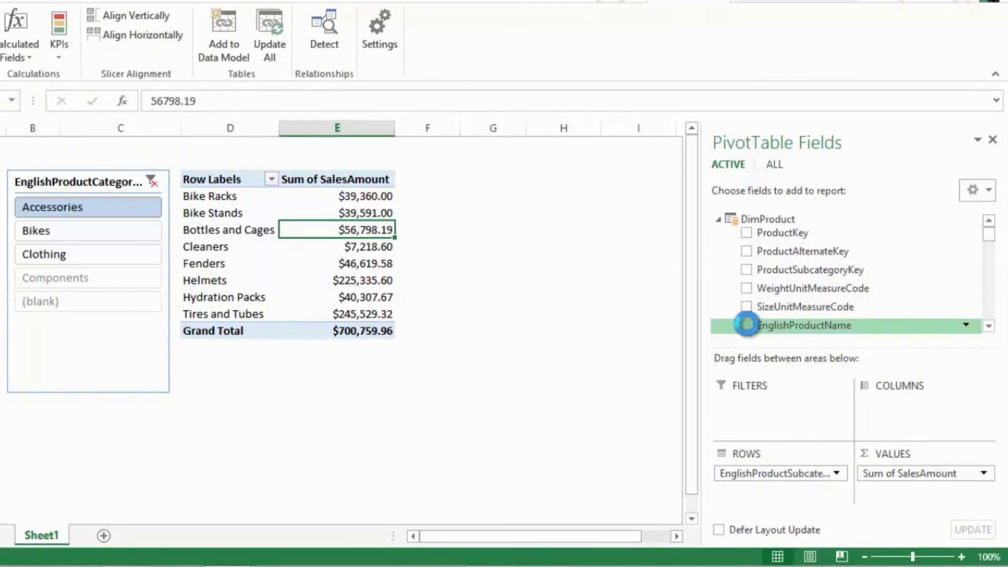
{"action": "left_click", "coordinate": [746, 324]}
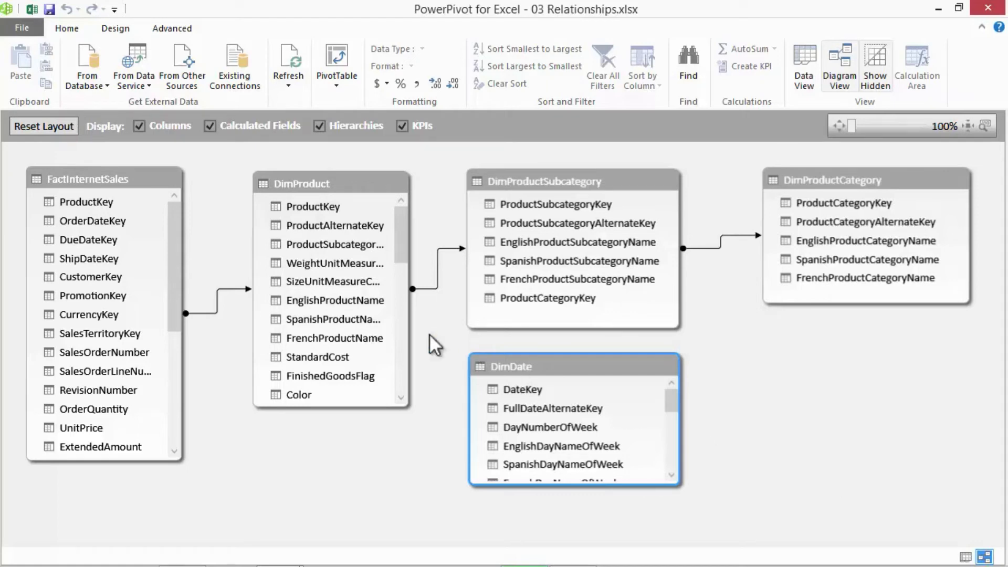
- Switch to the Excel workbook and add CalendarYear from the DimDate table to the columns of the category and subcategory PivotTable
{"action": "left_click", "coordinate": [31, 9]}
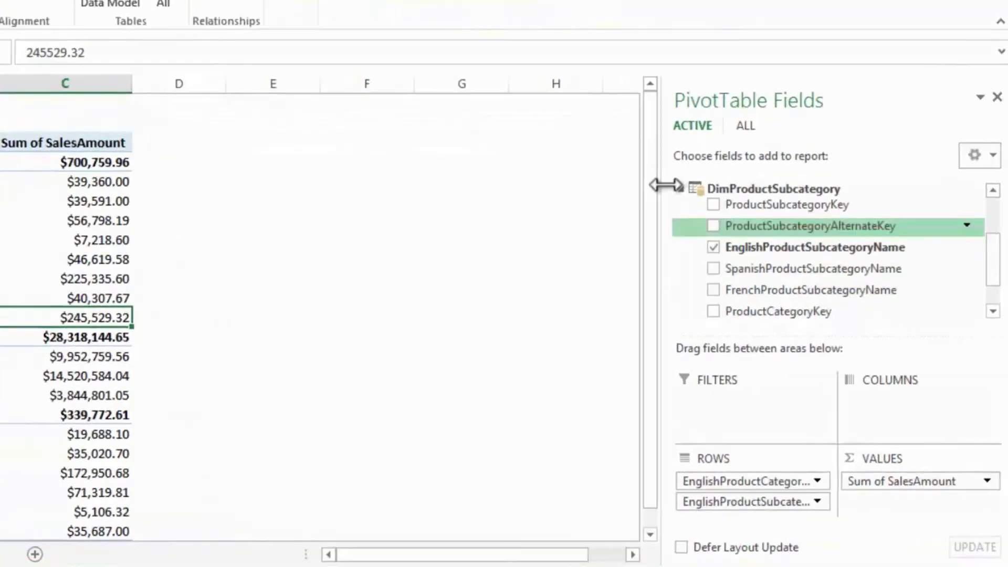
{"action": "left_click", "coordinate": [679, 187]}
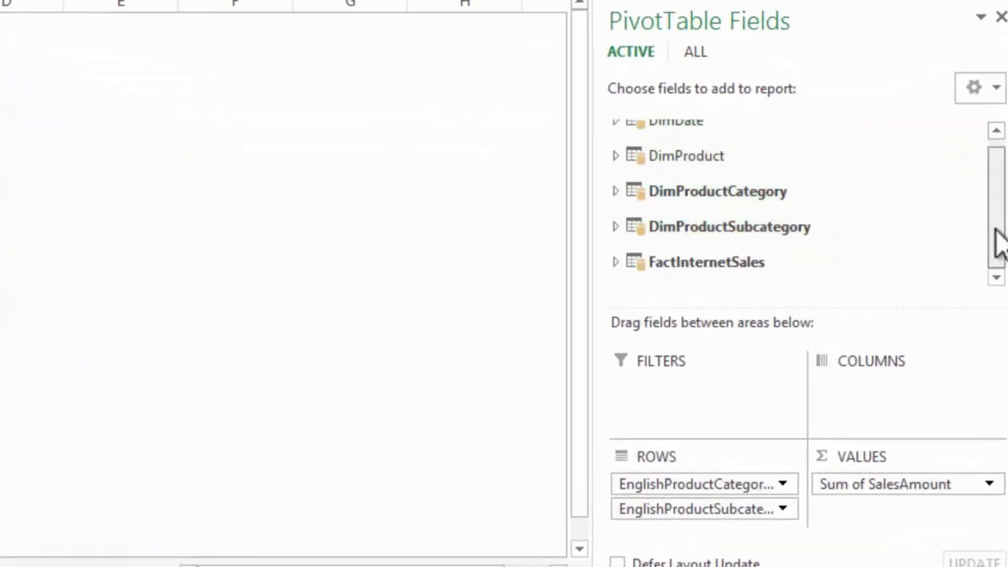
{"action": "left_click_drag", "start_coordinate": [999, 236], "coordinate": [991, 191]}
{"action": "left_click", "coordinate": [615, 130]}
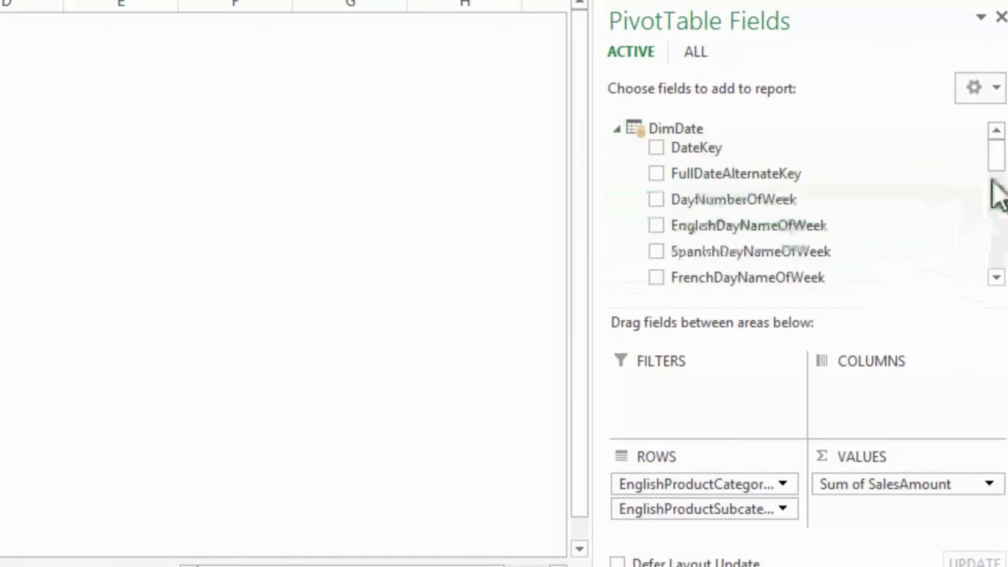
{"action": "left_click_drag", "start_coordinate": [995, 154], "coordinate": [974, 214]}
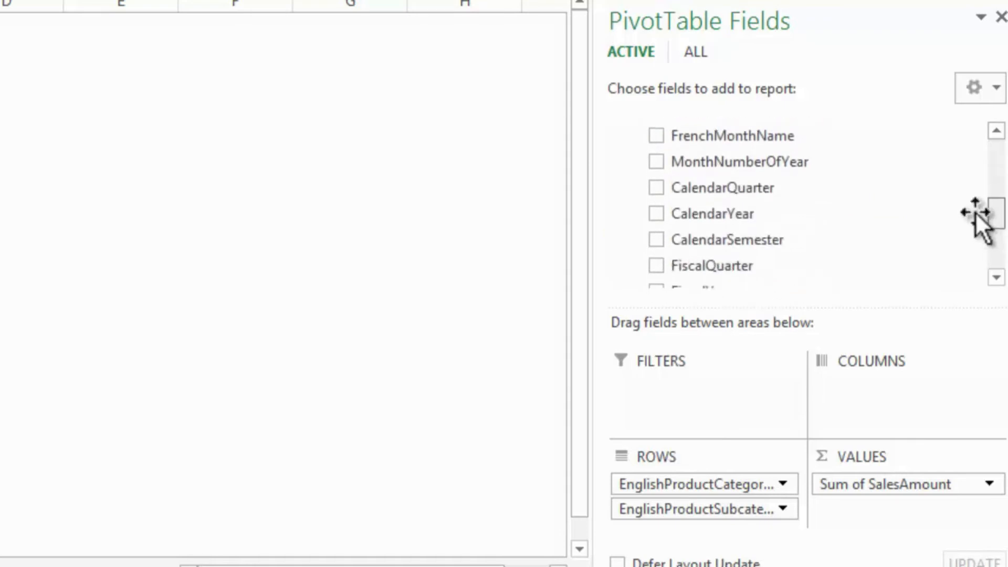
{"action": "left_click_drag", "start_coordinate": [714, 213], "coordinate": [906, 412]}
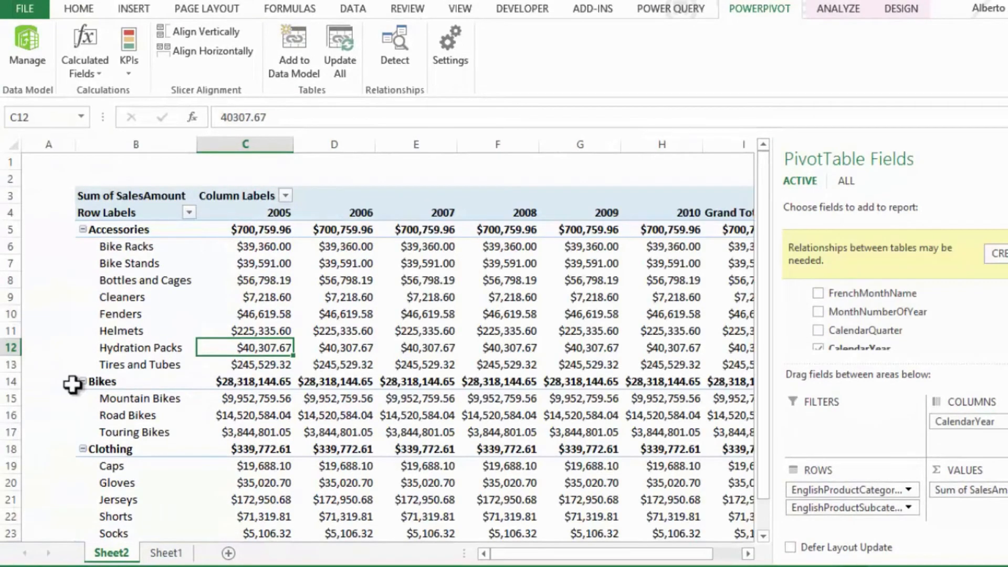
{"action": "left_click", "coordinate": [42, 386]}
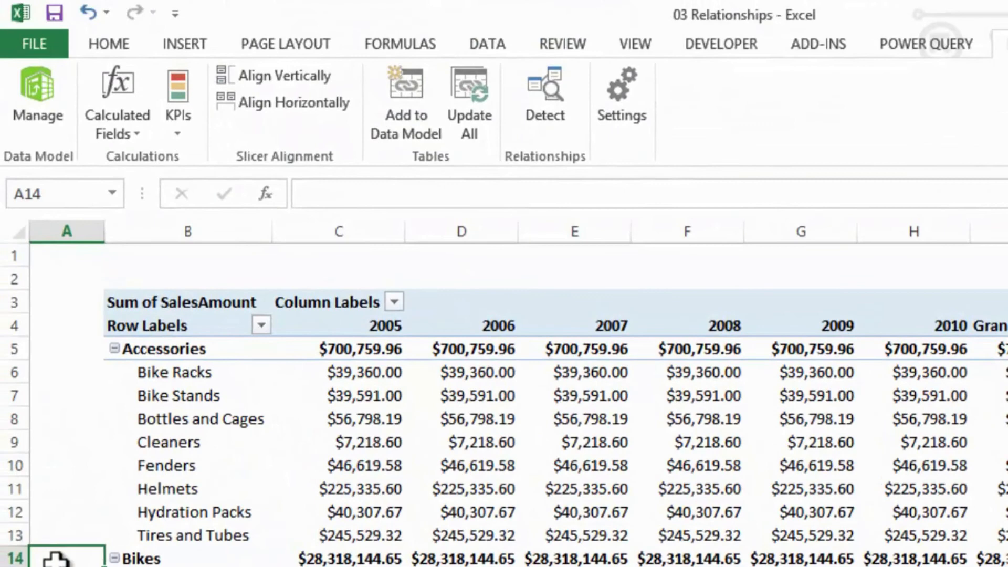
- Open the PowerPivot data model and create a relationship from OrderDateKey in FactInternetSales to DateKey in DimDate
{"action": "left_click", "coordinate": [28, 116]}
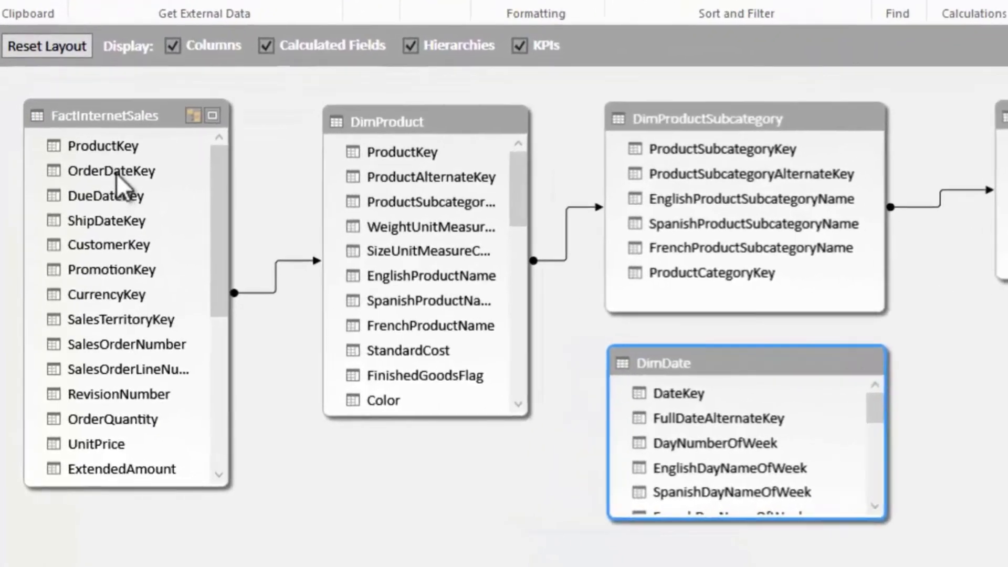
{"action": "left_click", "coordinate": [102, 233]}
{"action": "left_click_drag", "start_coordinate": [228, 178], "coordinate": [697, 387]}
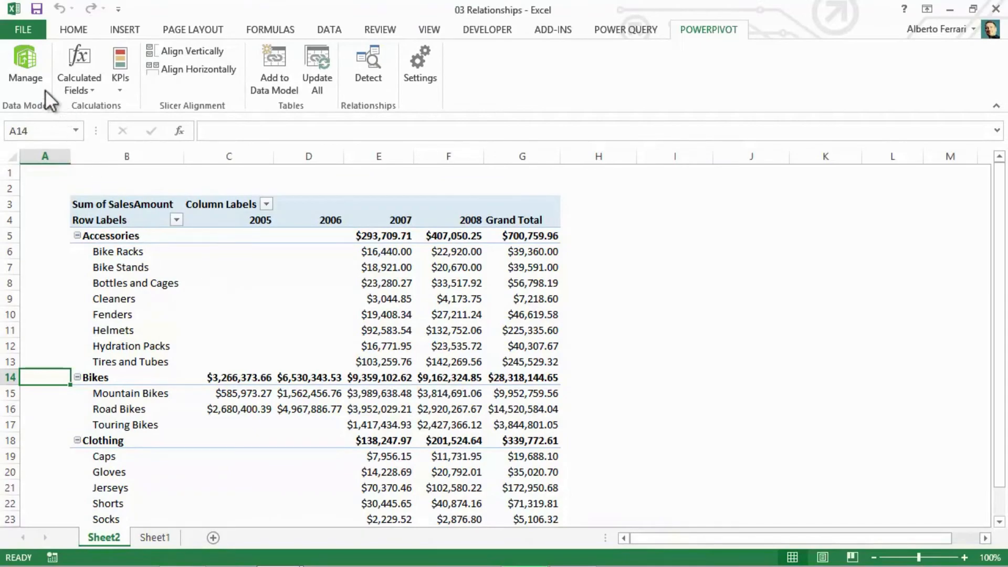
- Return to the PowerPivot diagram and delete the OrderDateKey relationship between FactInternetSales and DimDate from the model
{"action": "left_click", "coordinate": [24, 74]}
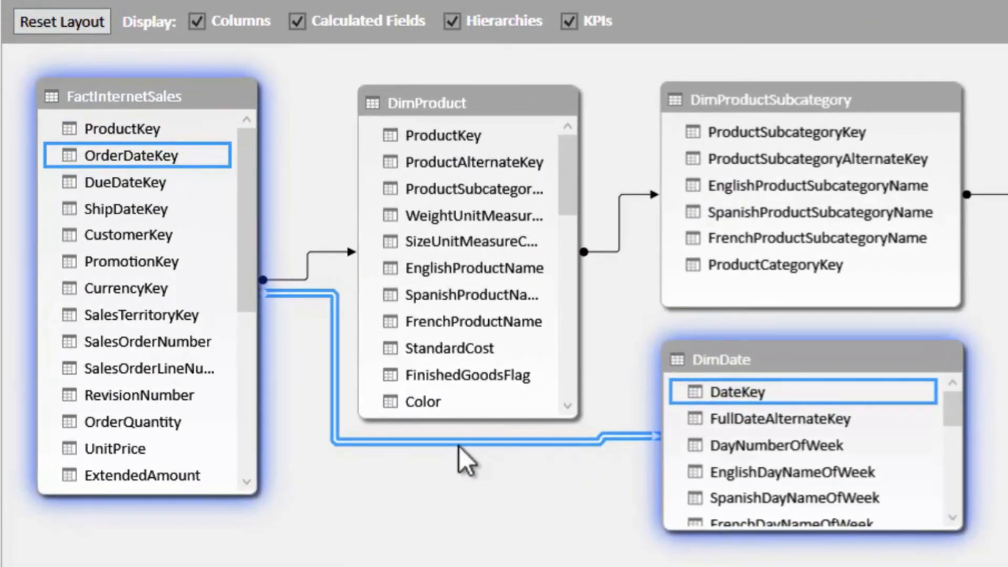
{"action": "key", "text": "Delete"}
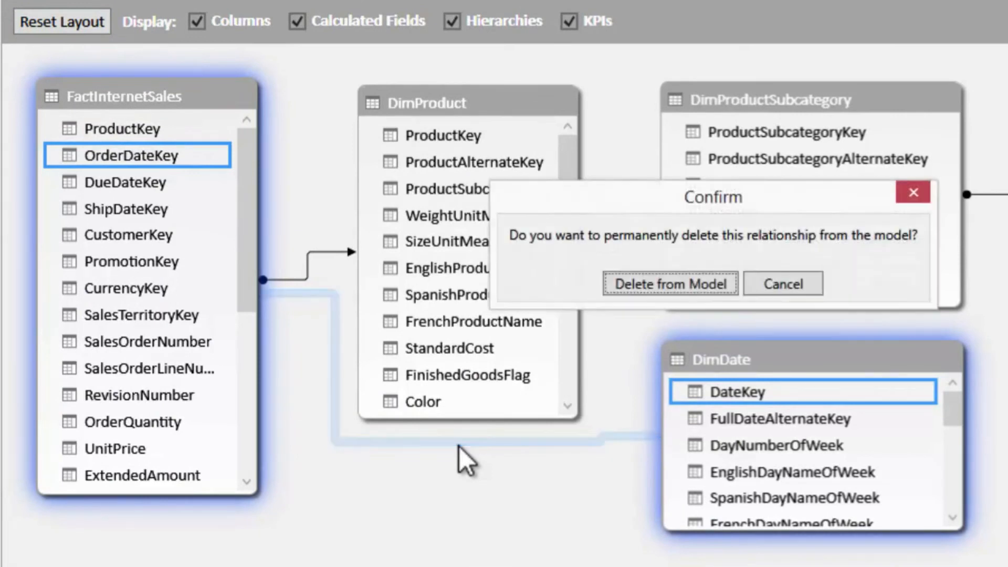
{"action": "left_click", "coordinate": [629, 297]}
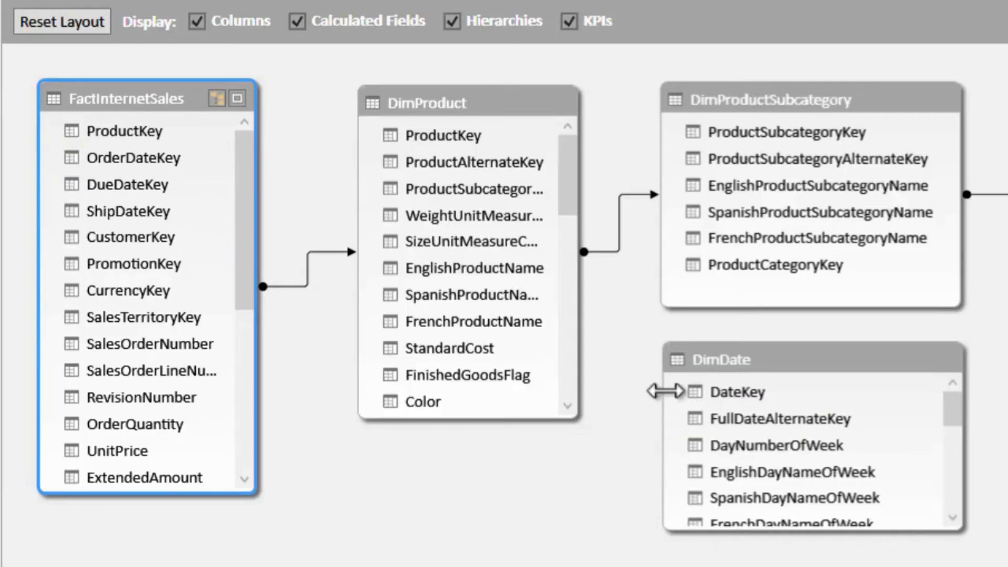
- Create two relationships between FactInternetSales and DimDate, linking OrderDateKey first and DueDateKey second to DateKey
{"action": "left_click_drag", "start_coordinate": [739, 399], "coordinate": [134, 162]}
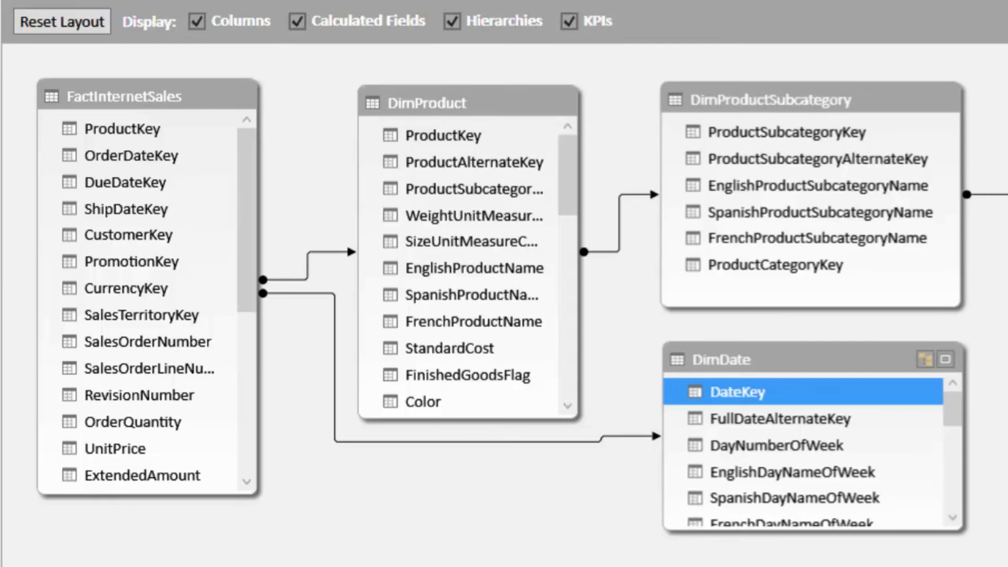
{"action": "left_click", "coordinate": [134, 189]}
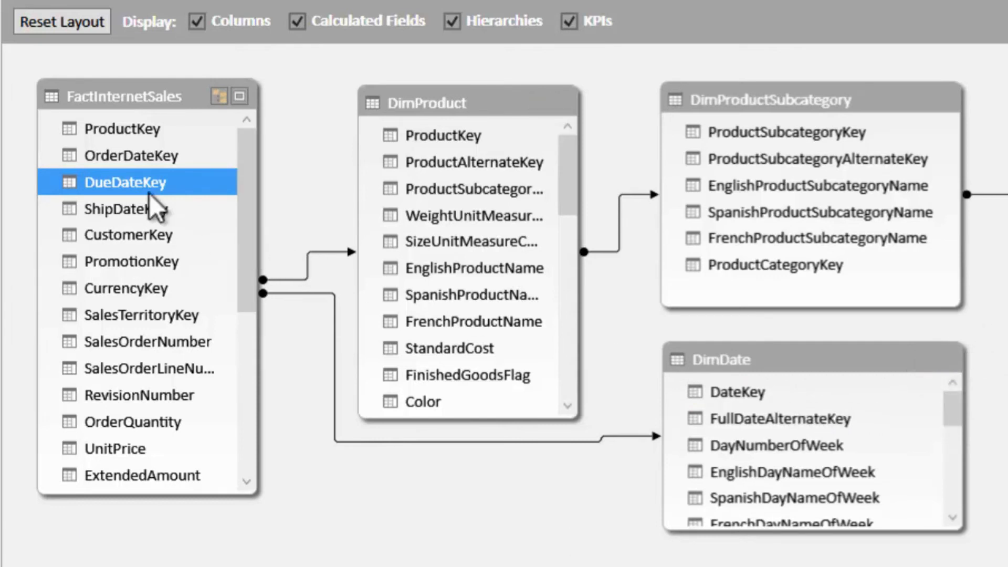
{"action": "left_click_drag", "start_coordinate": [120, 182], "coordinate": [734, 392]}
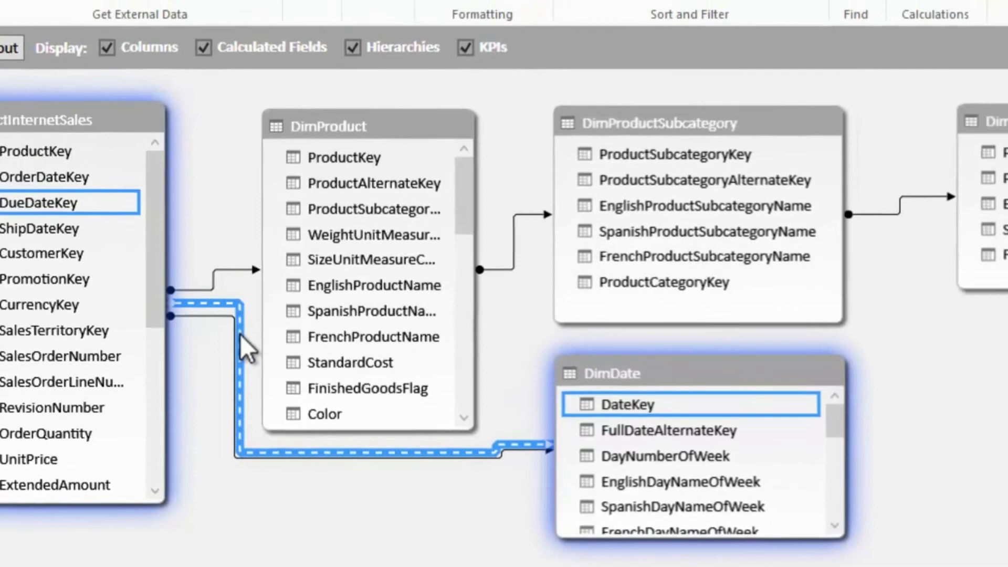
- Inspect the Active setting of the DueDateKey relationship and of the OrderDateKey relationship, closing each without changes
{"action": "double_click", "coordinate": [334, 315]}
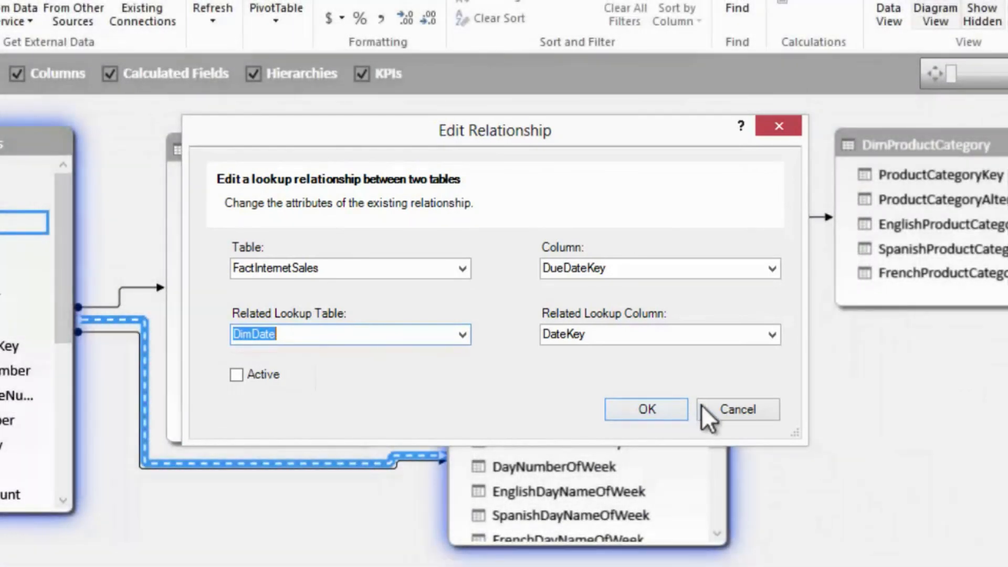
{"action": "left_click", "coordinate": [741, 412]}
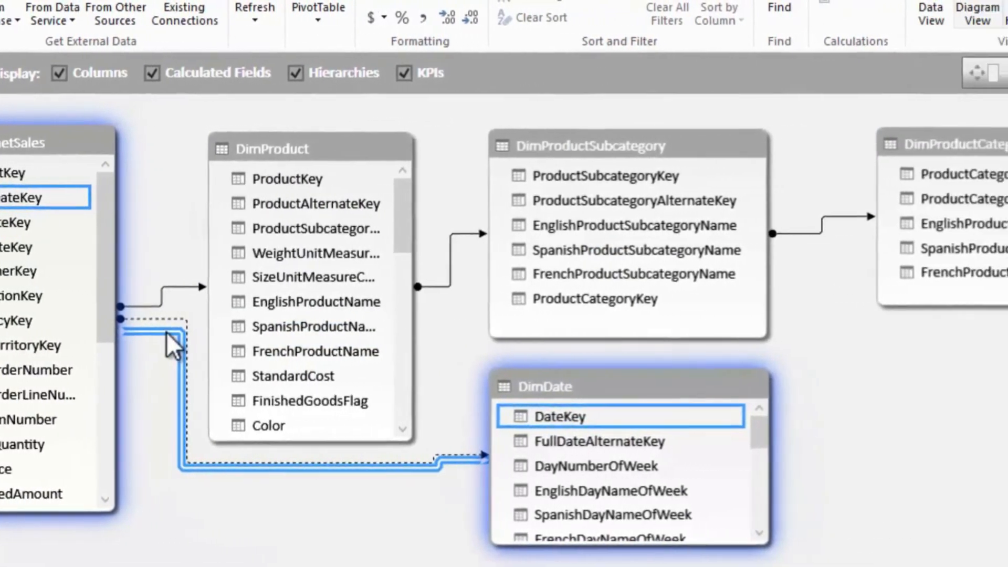
{"action": "double_click", "coordinate": [282, 330]}
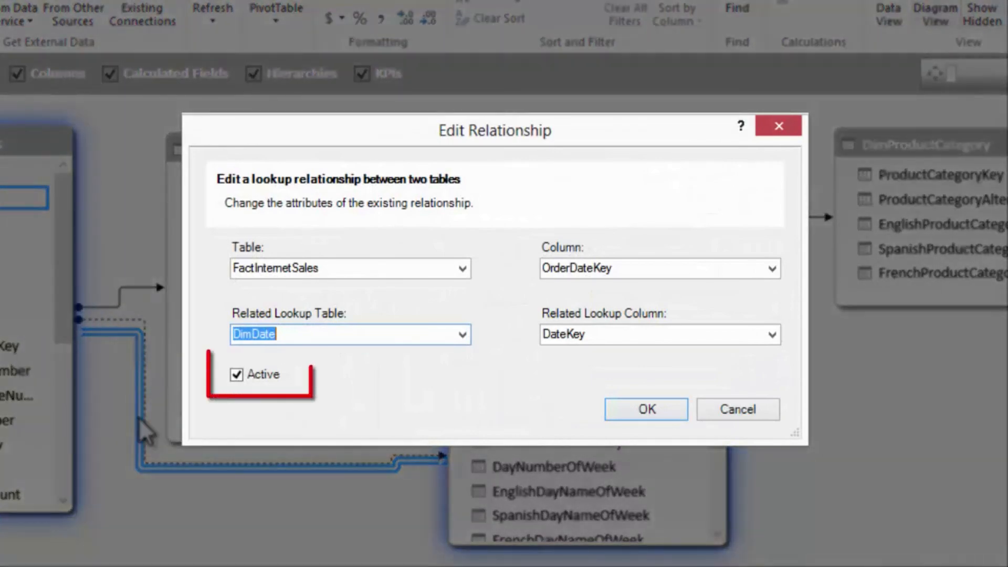
{"action": "left_click", "coordinate": [749, 408]}
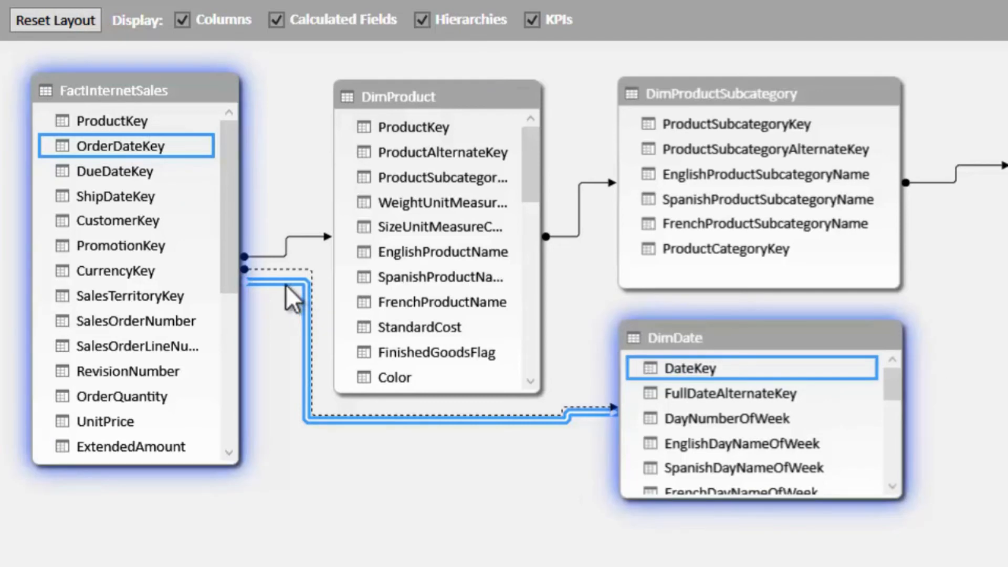
- Delete both the OrderDateKey and the DueDateKey relationships between FactInternetSales and DimDate from the model
{"action": "key", "text": "Delete"}
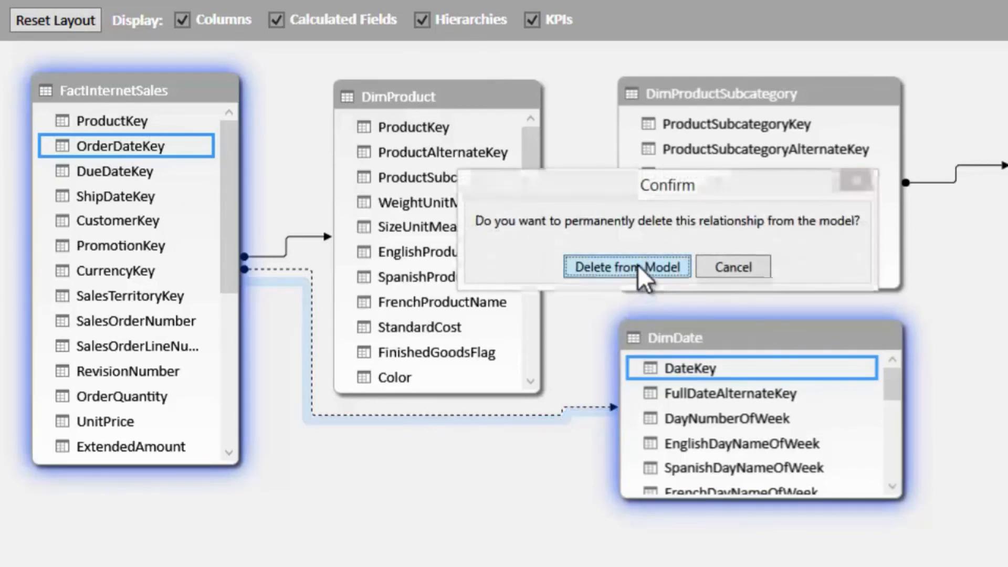
{"action": "left_click", "coordinate": [644, 275]}
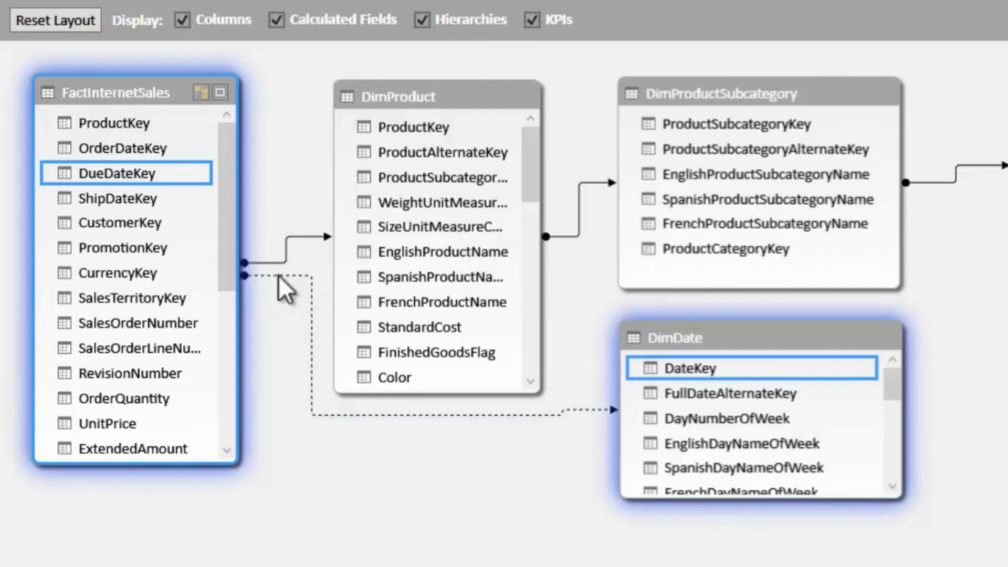
{"action": "left_click", "coordinate": [278, 276]}
{"action": "key", "text": "Delete"}
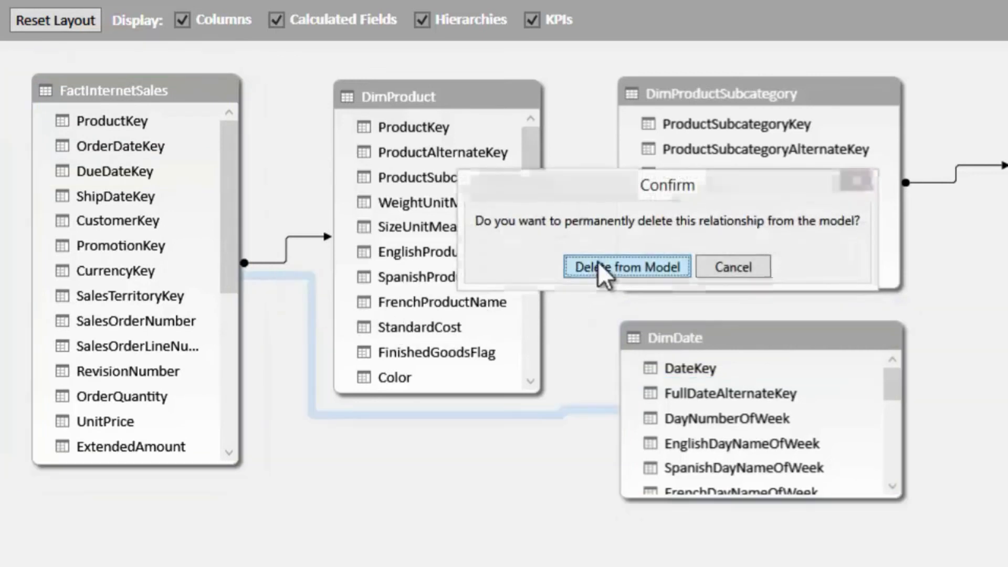
{"action": "left_click", "coordinate": [602, 270]}
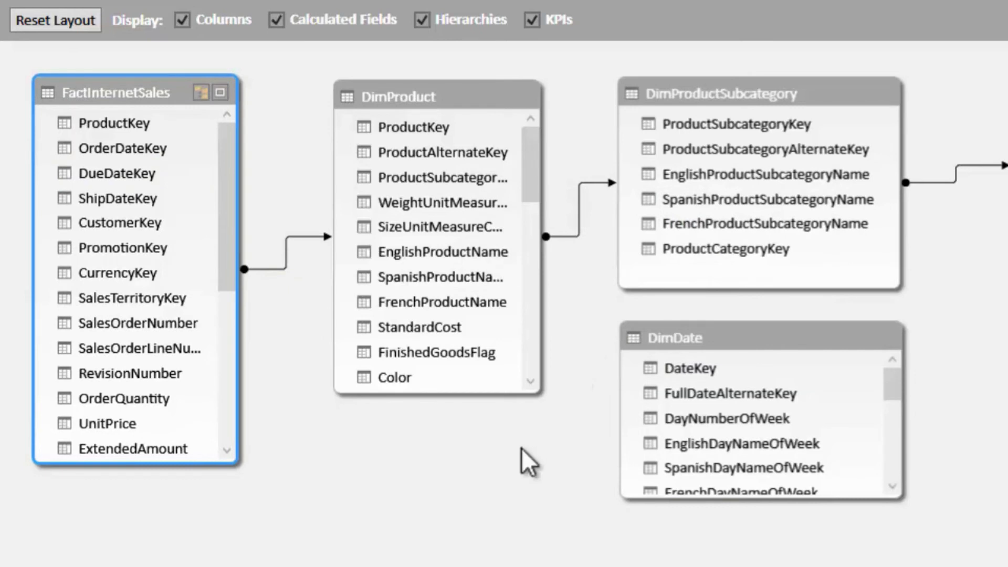
- Create a relationship from ShipDateKey in FactInternetSales to DateKey in DimDate, check the PivotTable in Excel, and return to the diagram
{"action": "left_click_drag", "start_coordinate": [100, 197], "coordinate": [703, 363]}
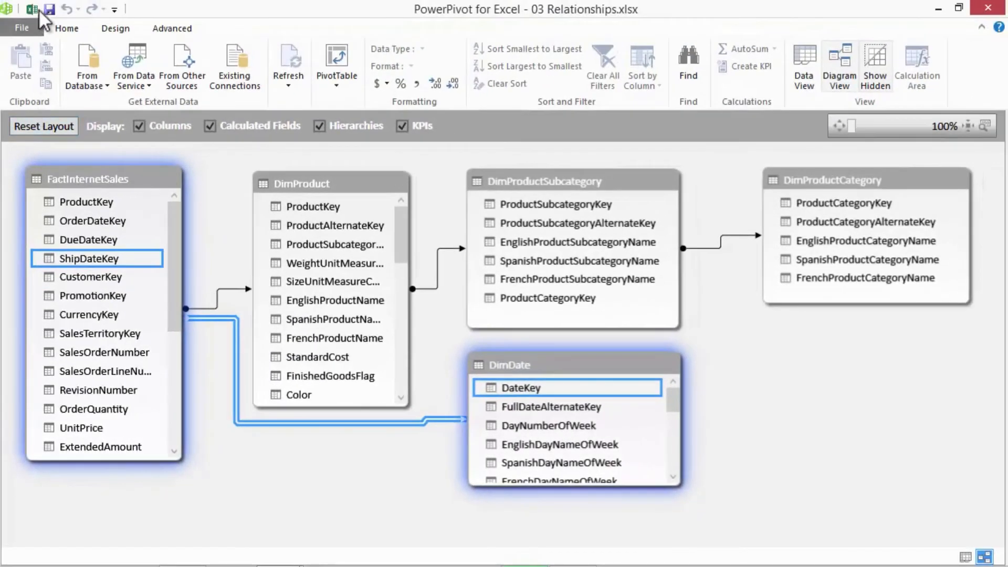
{"action": "left_click", "coordinate": [38, 9]}
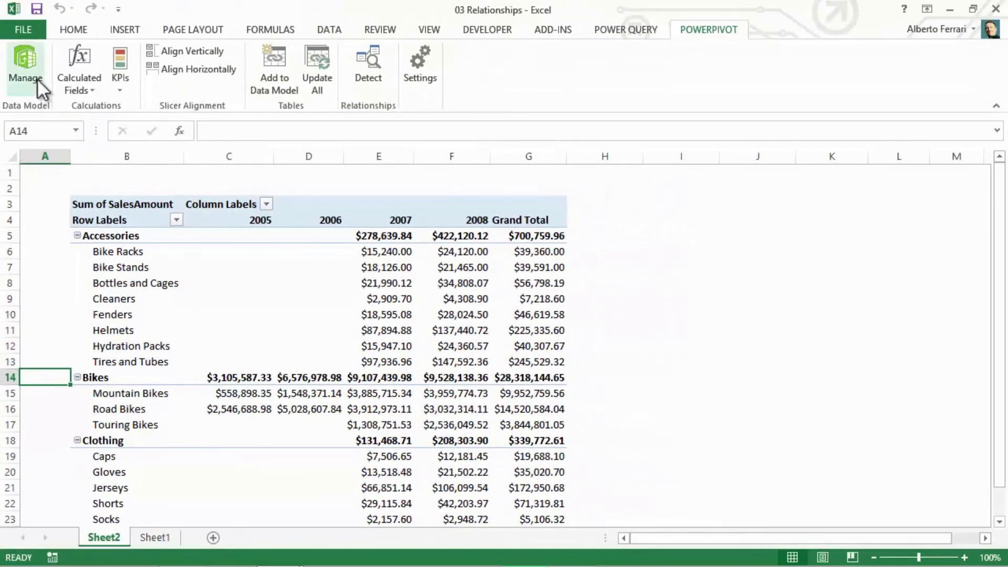
{"action": "left_click", "coordinate": [30, 74]}
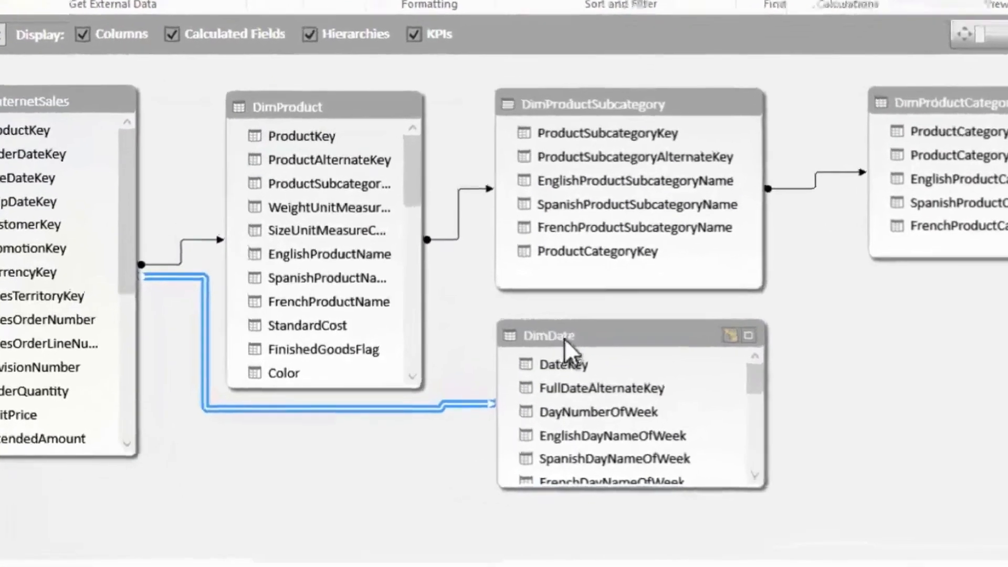
- Rename the DimDate table as ShipDate in the data model diagram
{"action": "right_click", "coordinate": [530, 361]}
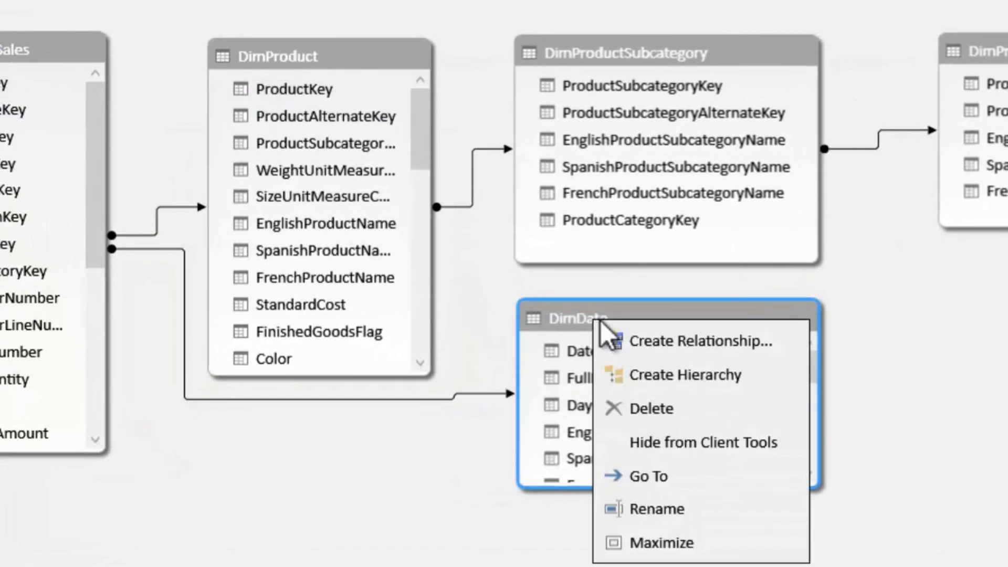
{"action": "left_click", "coordinate": [669, 502]}
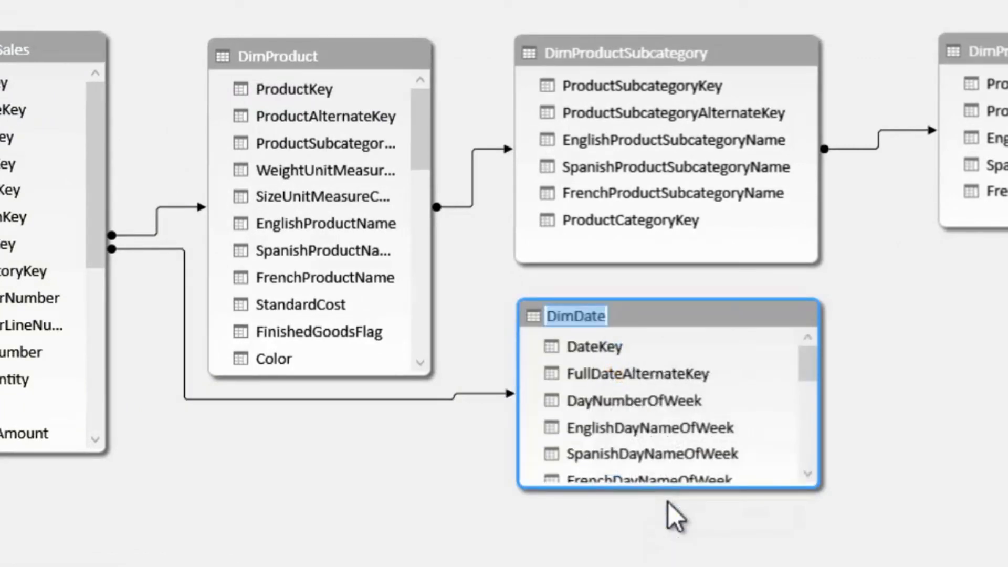
{"action": "type", "text": "ShipDate"}
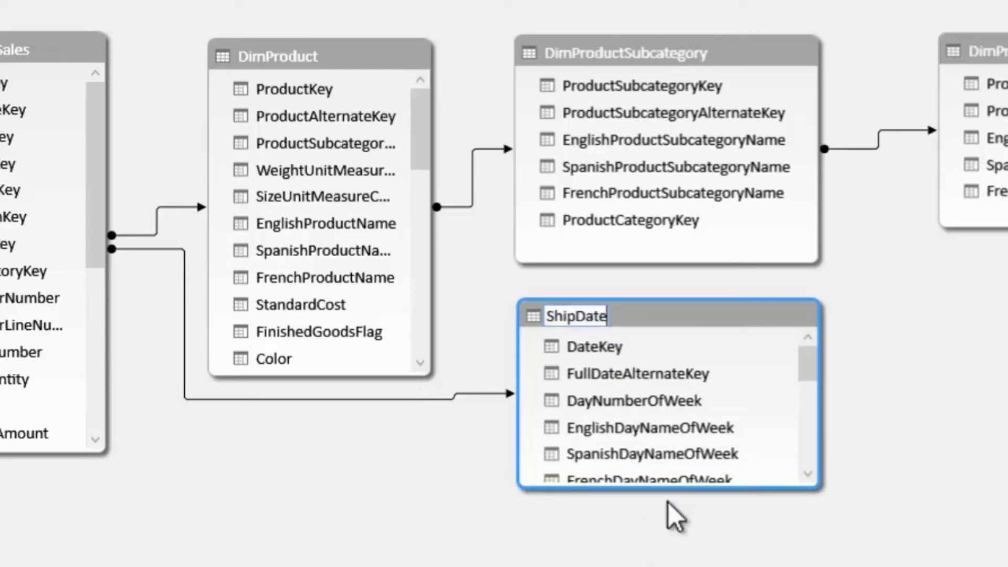
{"action": "key", "text": "Return"}
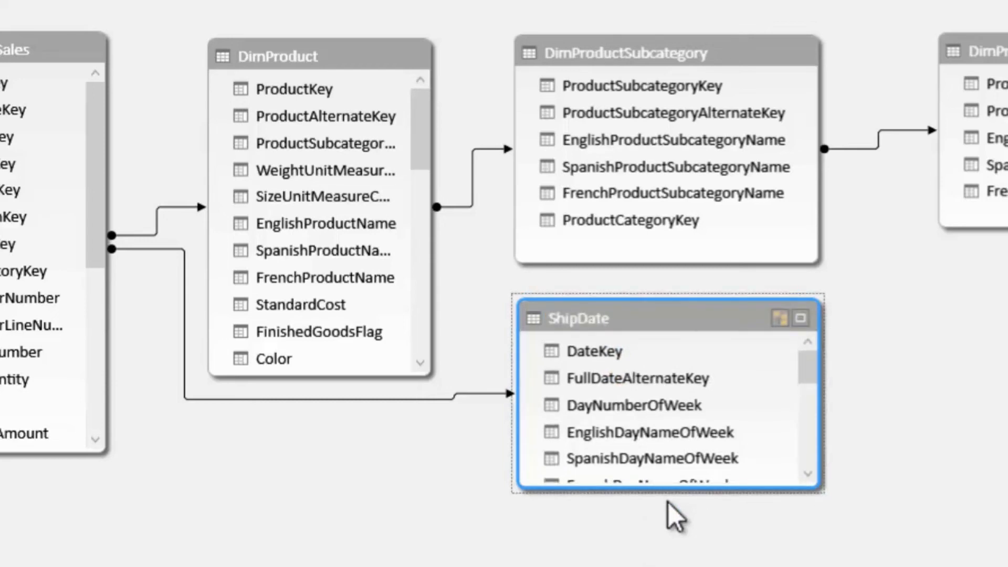
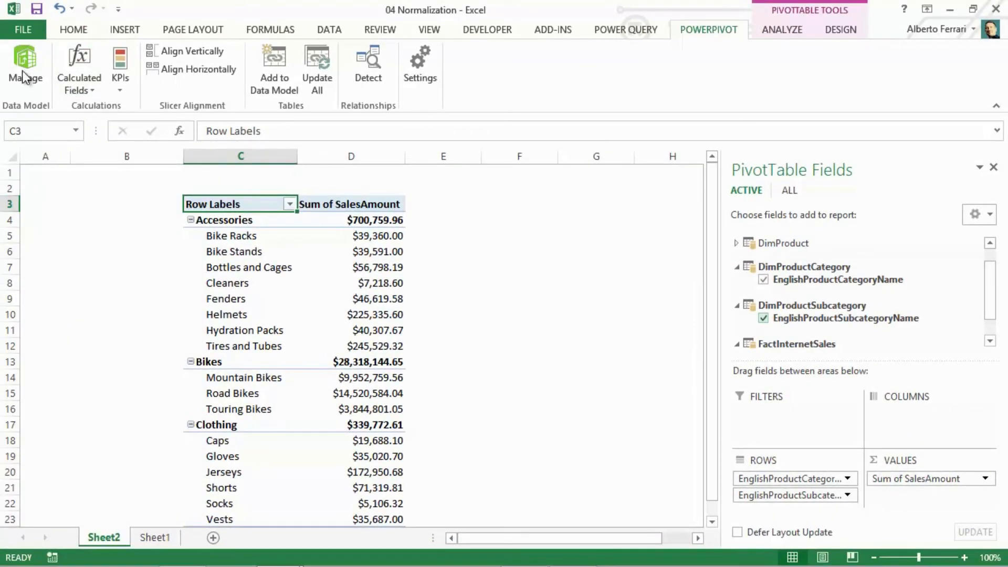
- Review the model diagram, return to the PivotTable in Excel, and collapse the DimProductCategory and DimProductSubcategory tables among its fields
{"action": "left_click", "coordinate": [23, 76]}
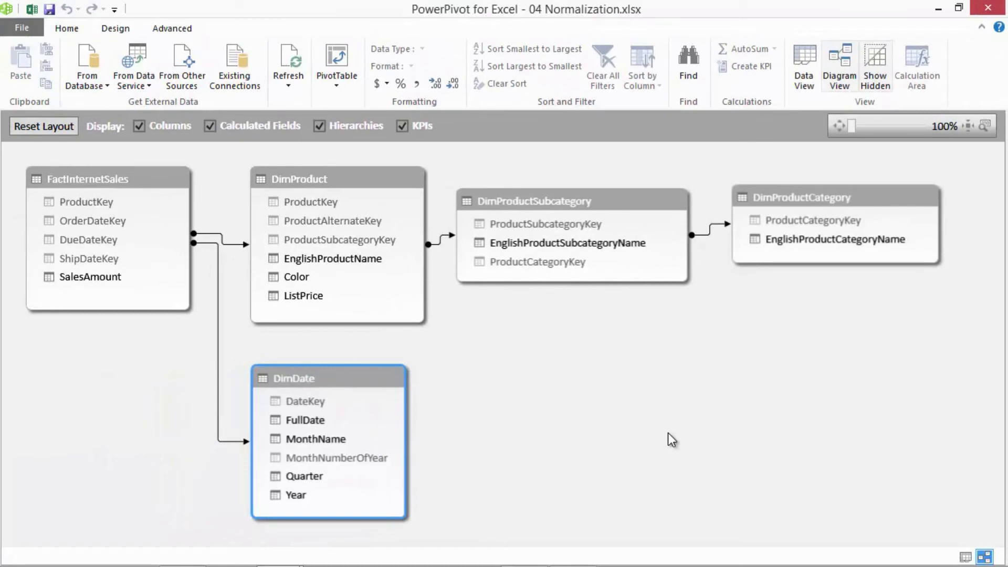
{"action": "left_click", "coordinate": [34, 10]}
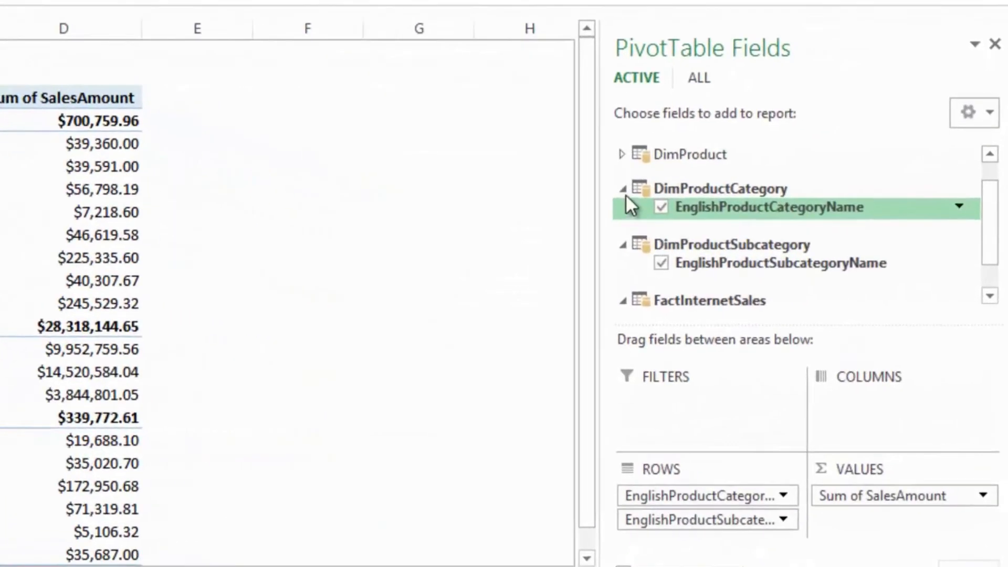
{"action": "left_click", "coordinate": [607, 181]}
{"action": "left_click", "coordinate": [607, 213]}
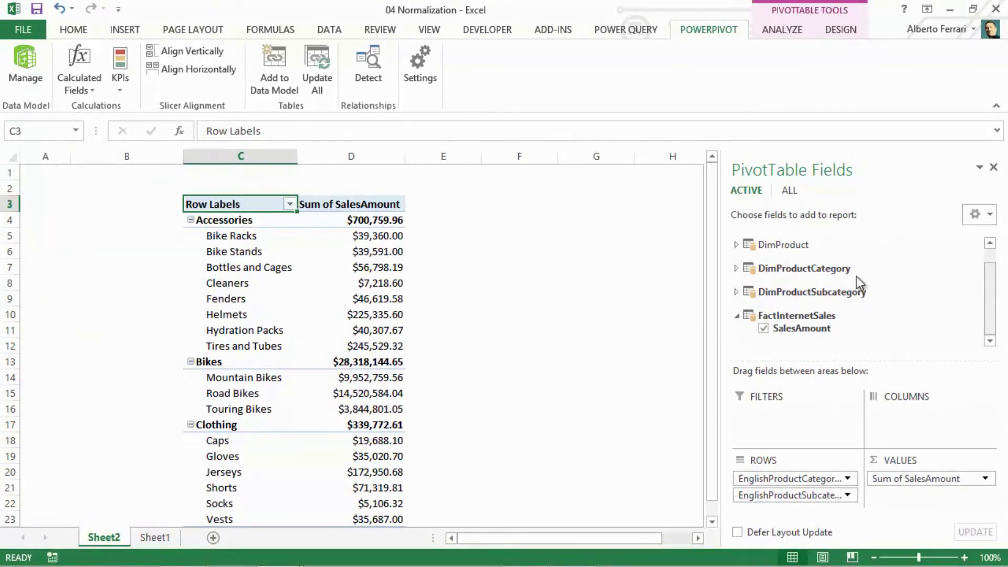
- In the PowerPivot DimProduct table, add a calculated column with the formula =RELATED ( DimProductSubcategory[EnglishProductSubcategoryName] )
{"action": "left_click", "coordinate": [23, 63]}
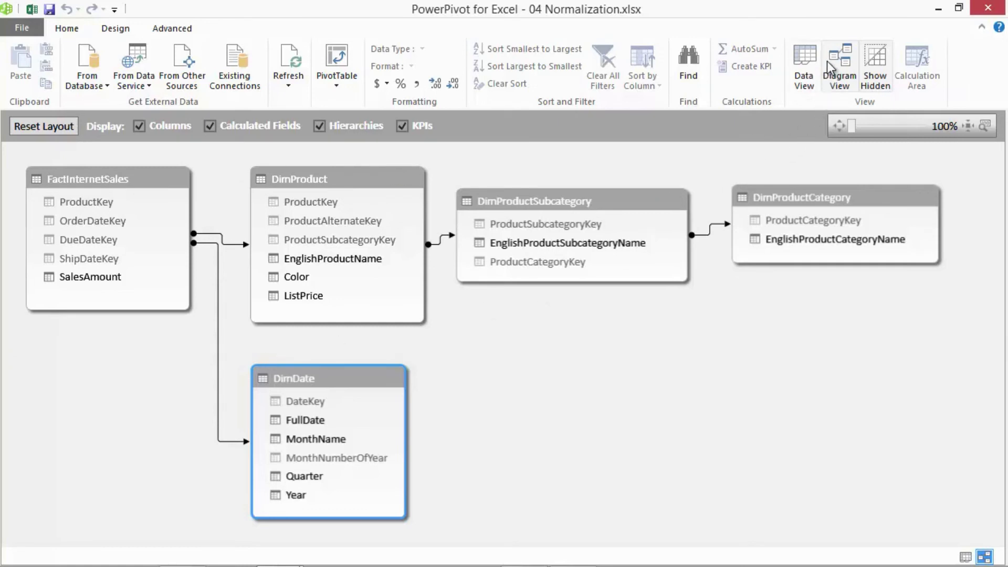
{"action": "left_click", "coordinate": [808, 60]}
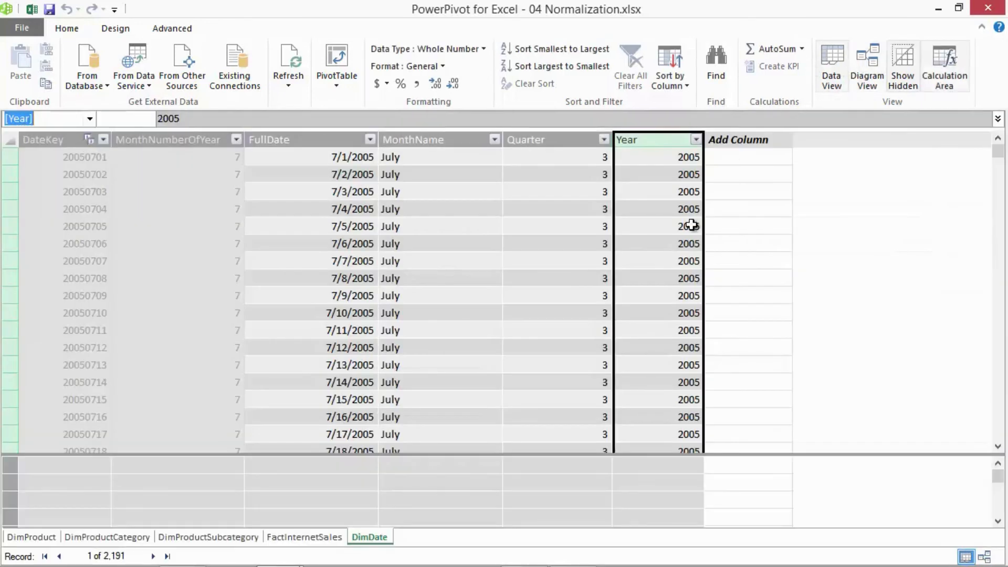
{"action": "left_click", "coordinate": [52, 538]}
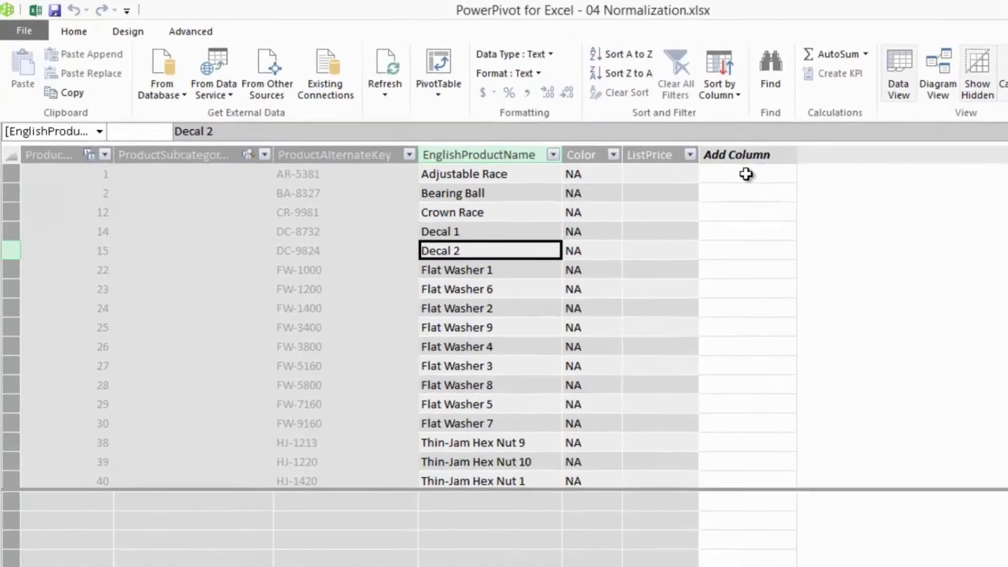
{"action": "left_click", "coordinate": [746, 174]}
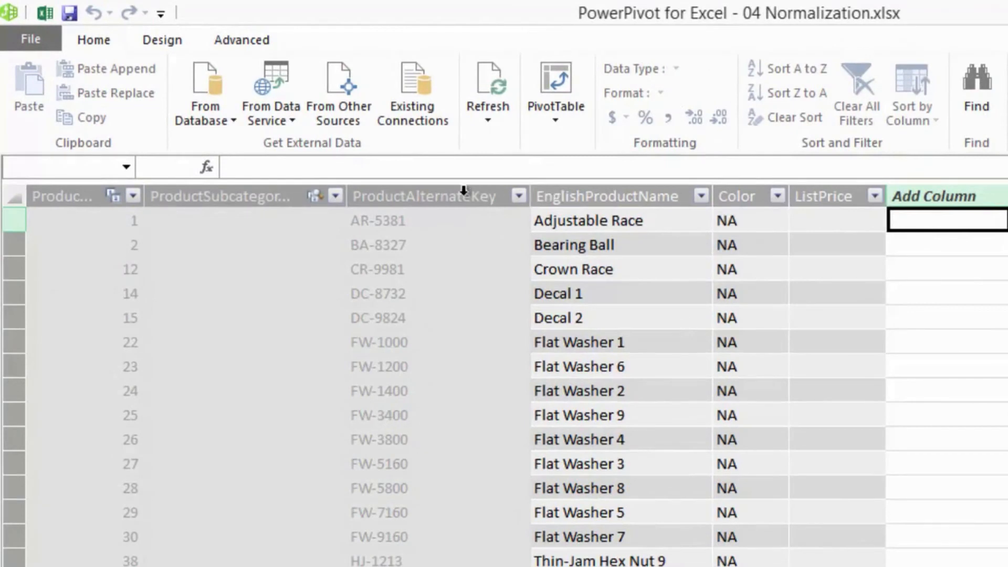
{"action": "left_click", "coordinate": [267, 170]}
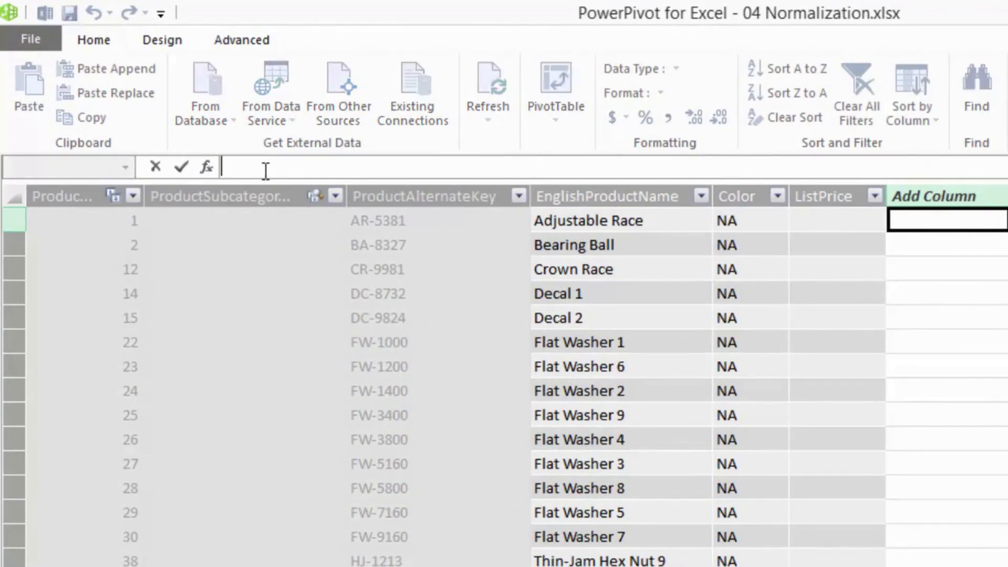
{"action": "type", "text": "=REL"}
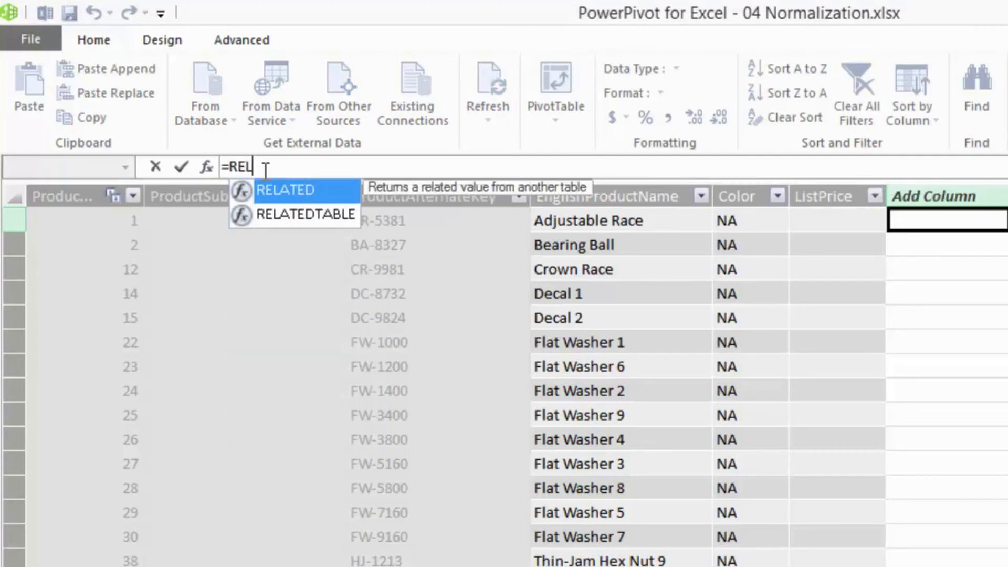
{"action": "type", "text": "ATED ( DimP"}
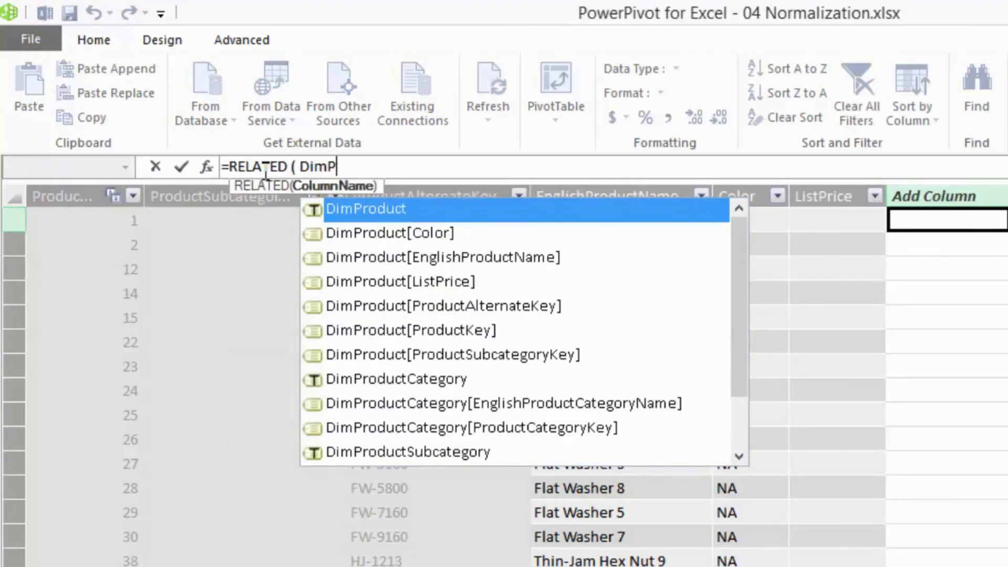
{"action": "type", "text": "roductSub"}
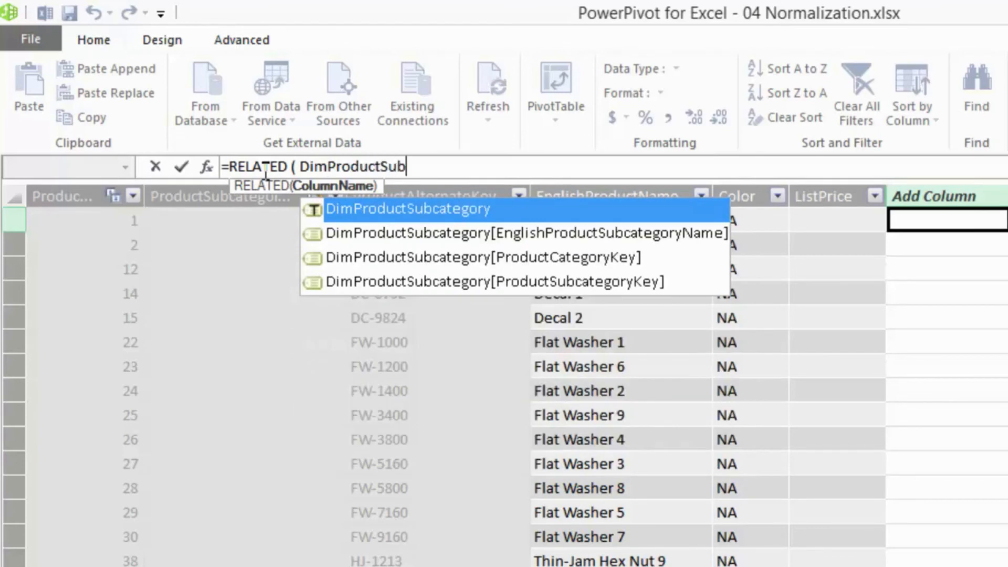
{"action": "type", "text": "category[E"}
{"action": "key", "text": "Tab"}
{"action": "type", "text": ")"}
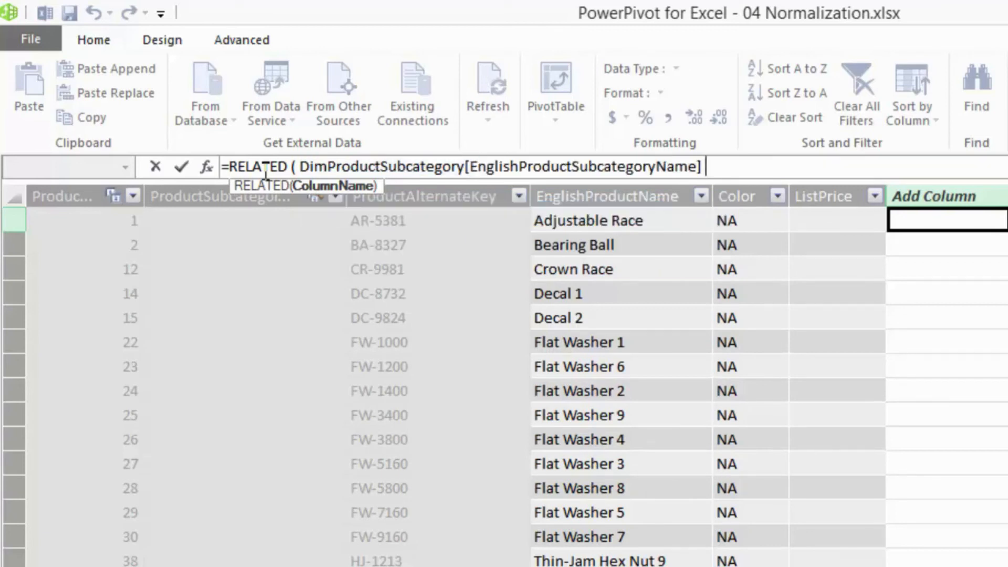
{"action": "key", "text": "Return"}
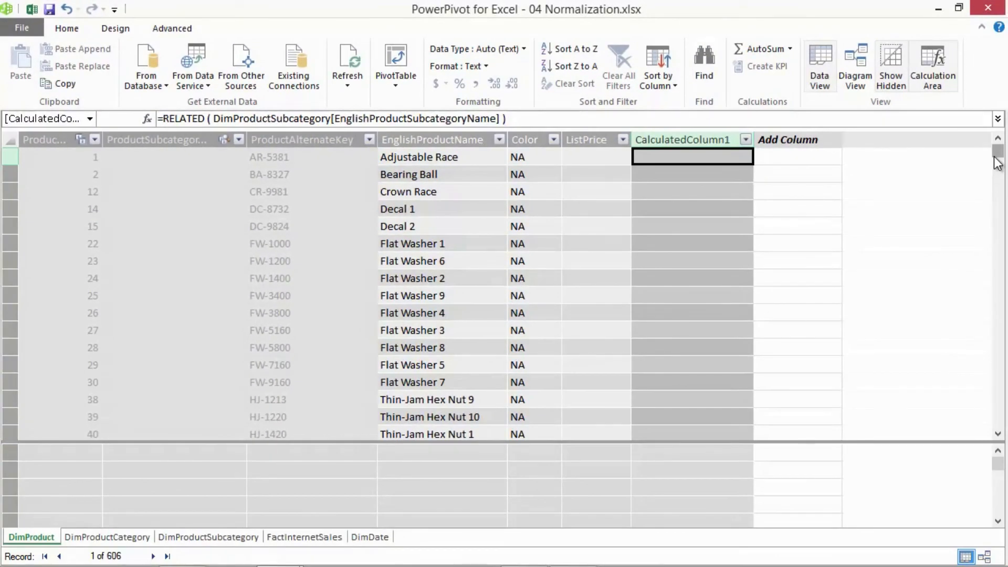
- Check the subcategory values further down DimProduct and rename the new calculated column as Subcategory
{"action": "left_click_drag", "start_coordinate": [997, 151], "coordinate": [997, 288]}
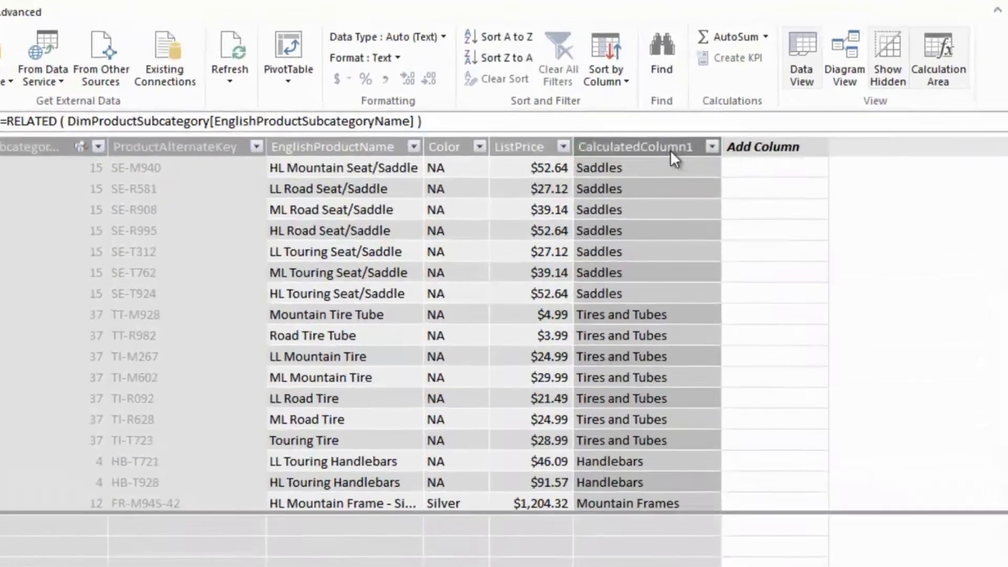
{"action": "right_click", "coordinate": [669, 149]}
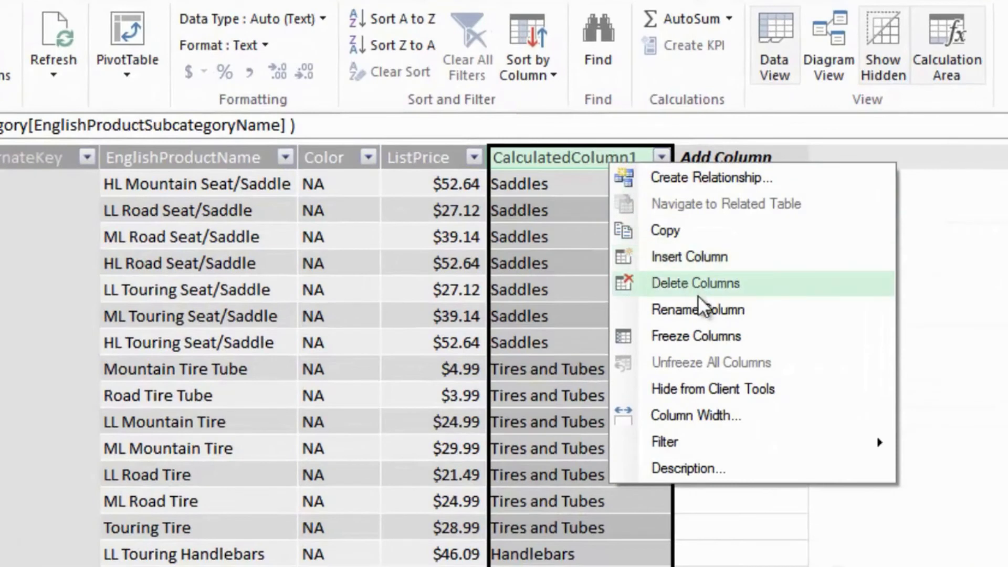
{"action": "left_click", "coordinate": [744, 268]}
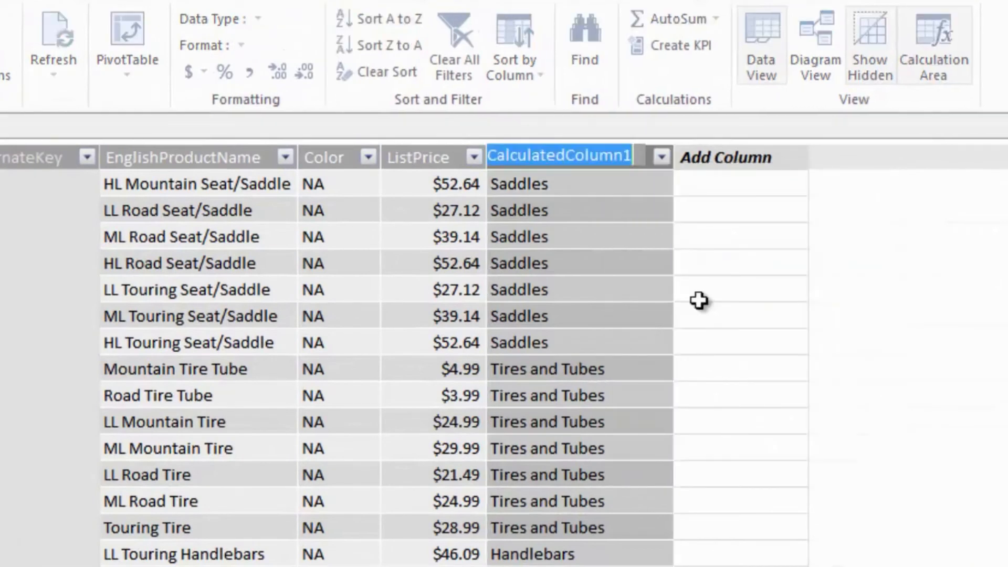
{"action": "type", "text": "Subcategory"}
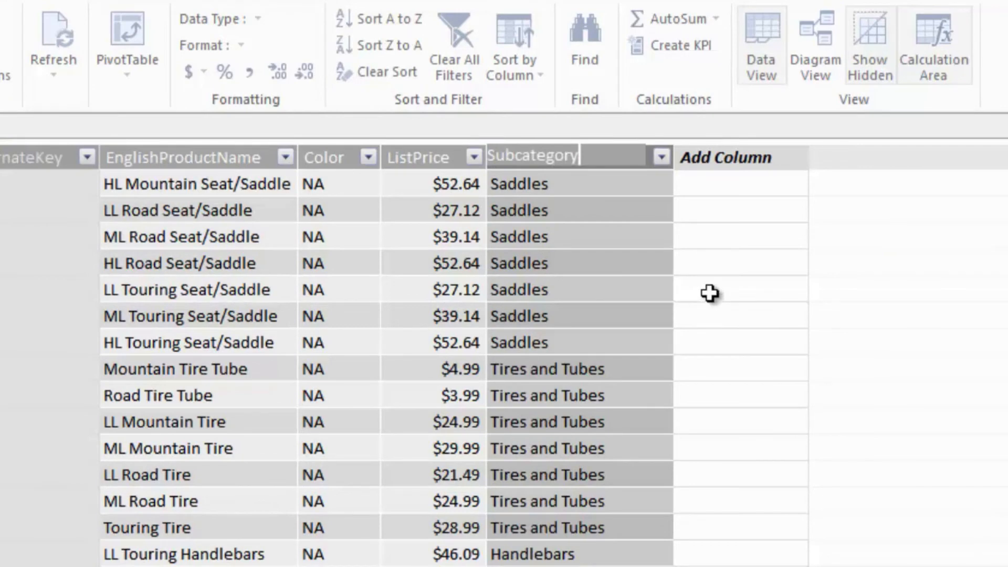
{"action": "key", "text": "Return"}
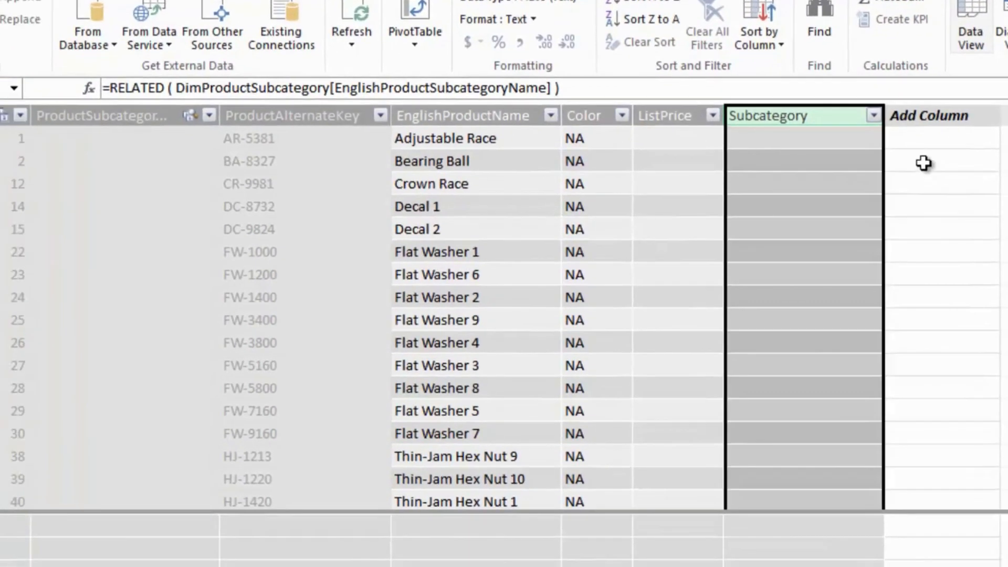
- Add a second calculated column to DimProduct with the formula =RELATED( DimProductCategory[EnglishProductCategoryName] )
{"action": "left_click", "coordinate": [926, 139]}
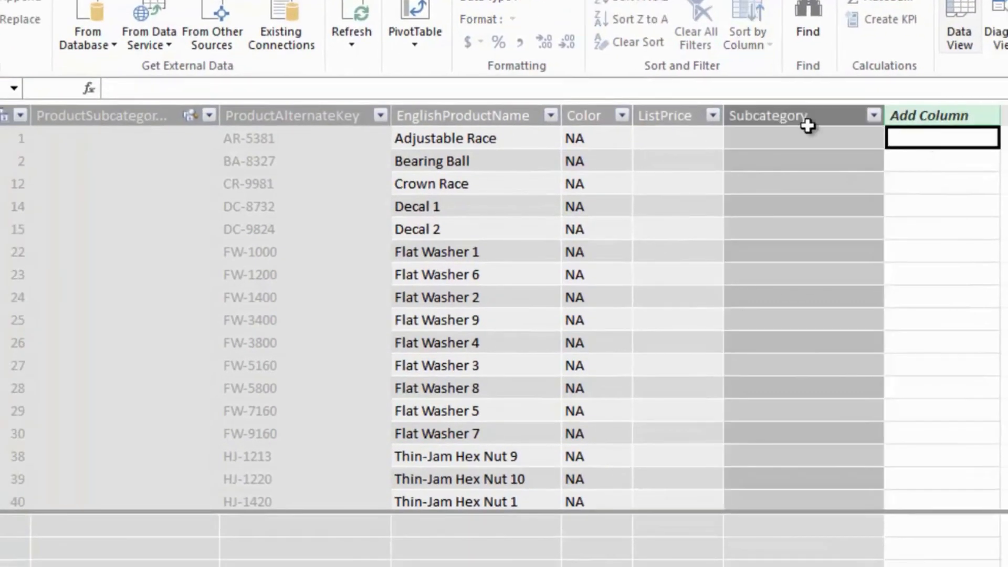
{"action": "left_click", "coordinate": [249, 85]}
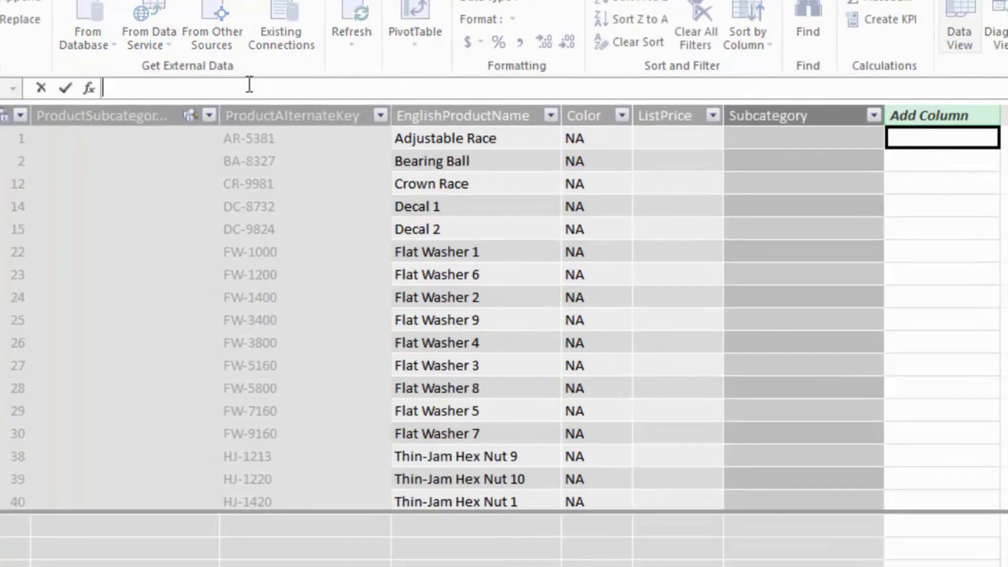
{"action": "type", "text": "=REL"}
{"action": "key", "text": "Tab"}
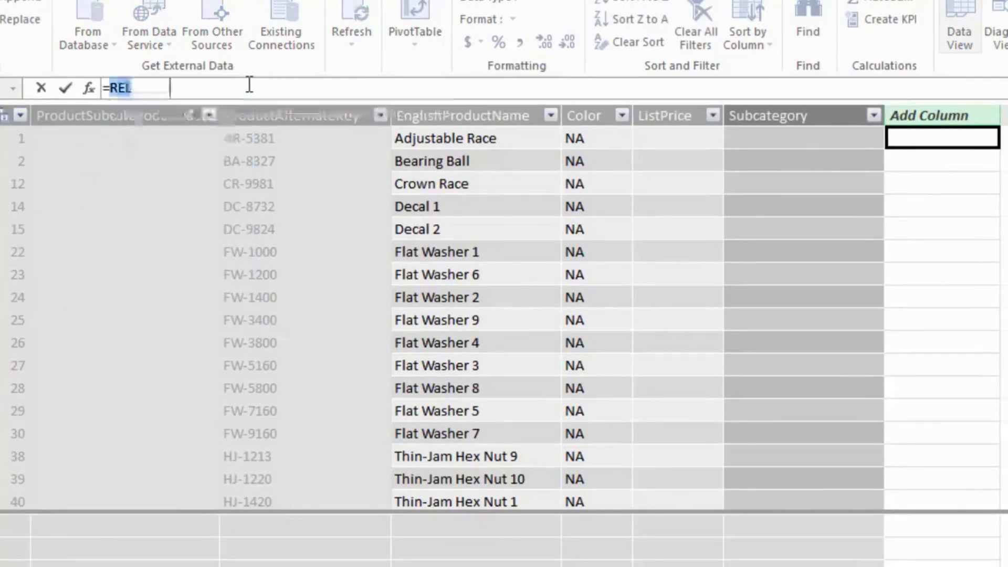
{"action": "type", "text": "DimPr"}
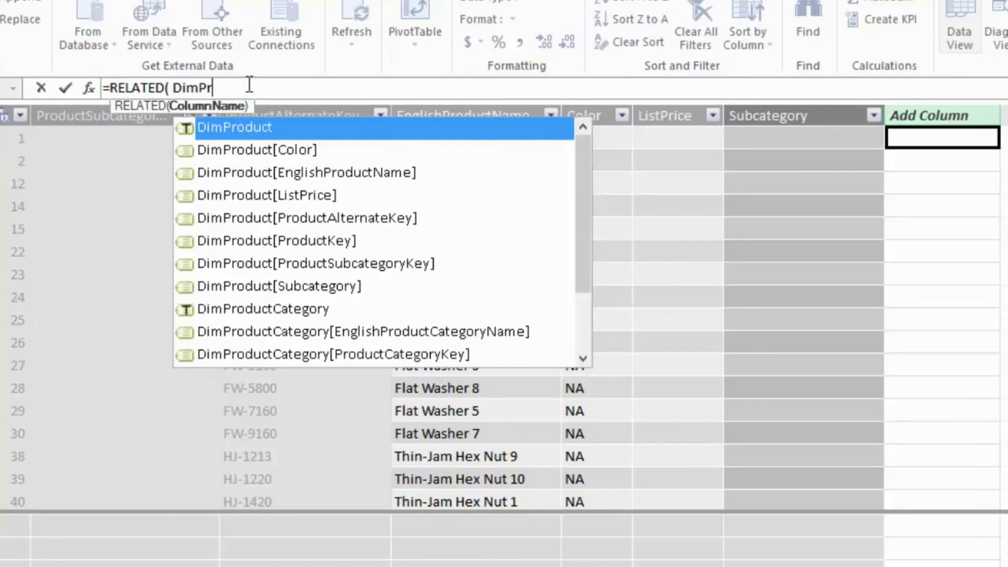
{"action": "type", "text": "oductCa"}
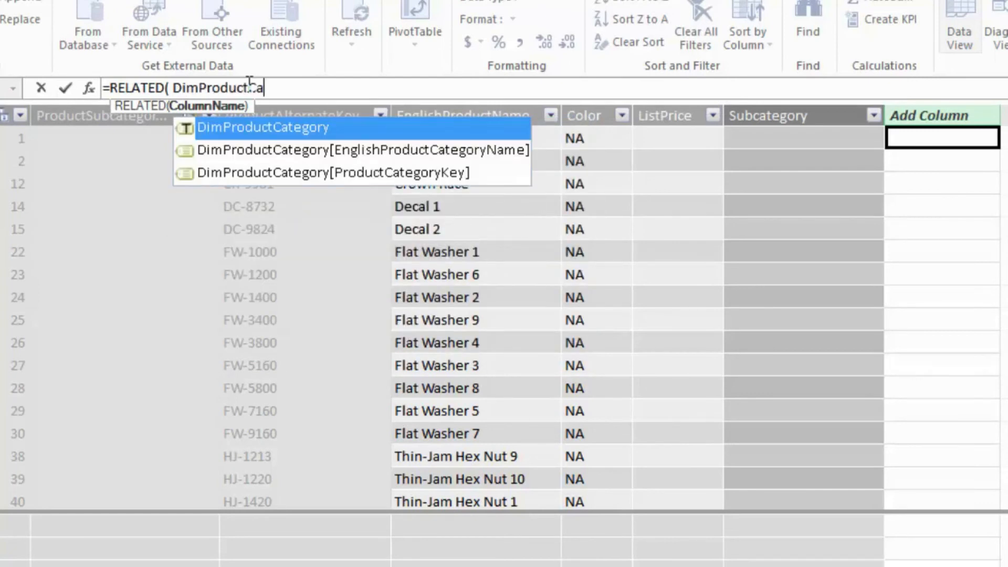
{"action": "type", "text": "tegory["}
{"action": "key", "text": "Tab"}
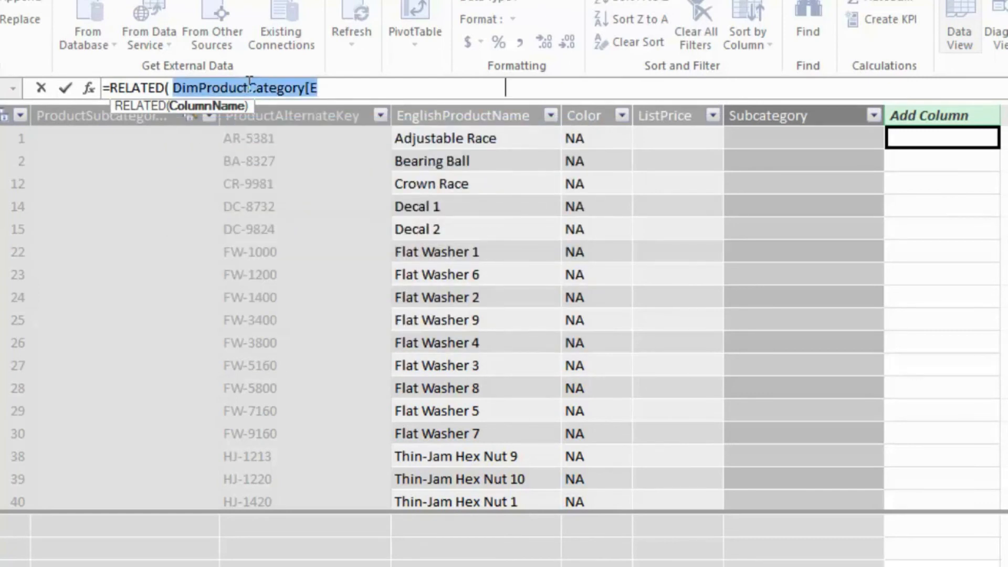
{"action": "type", "text": ")"}
{"action": "key", "text": "Return"}
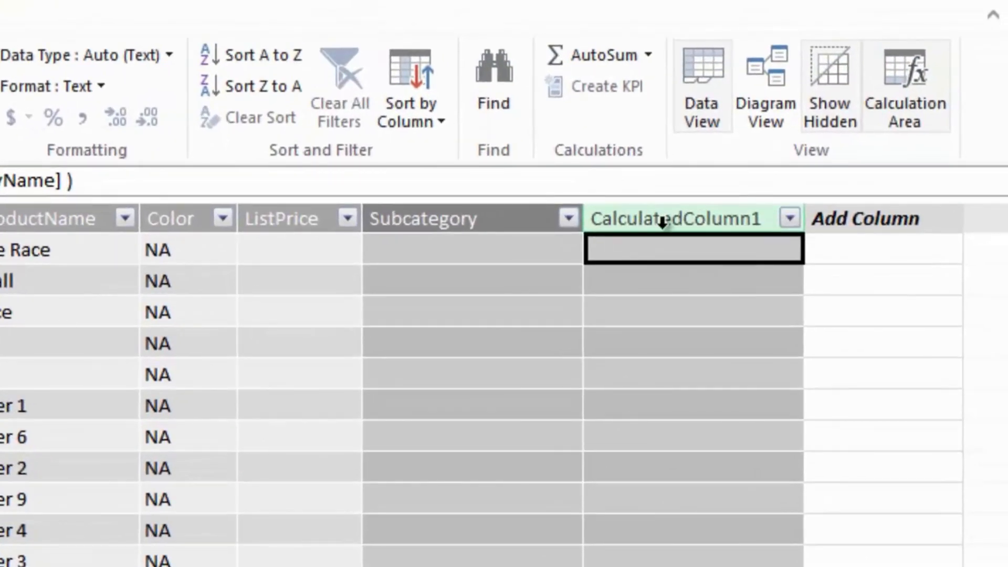
- Rename the calculated column that holds the product category name as Category
{"action": "right_click", "coordinate": [662, 221]}
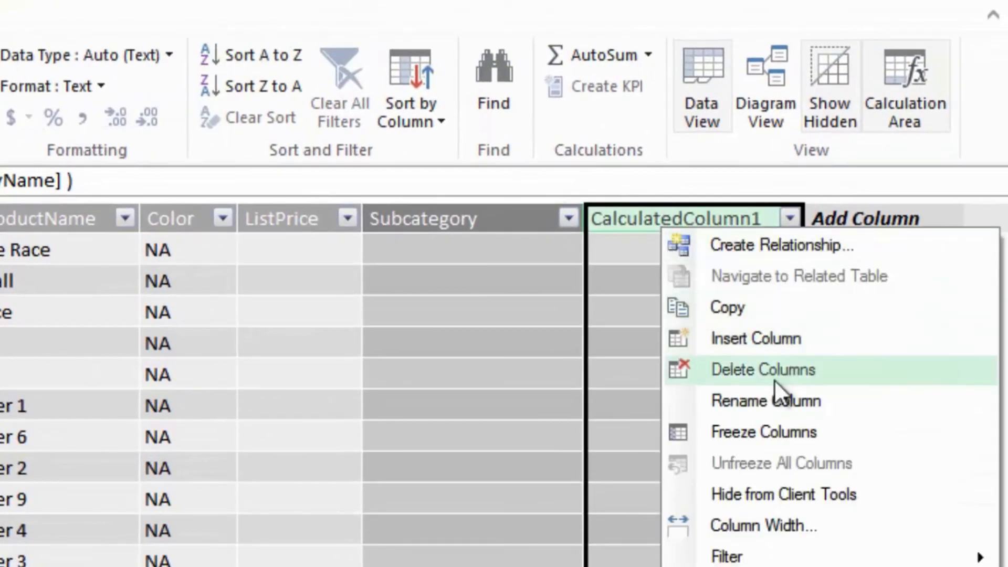
{"action": "left_click", "coordinate": [778, 404]}
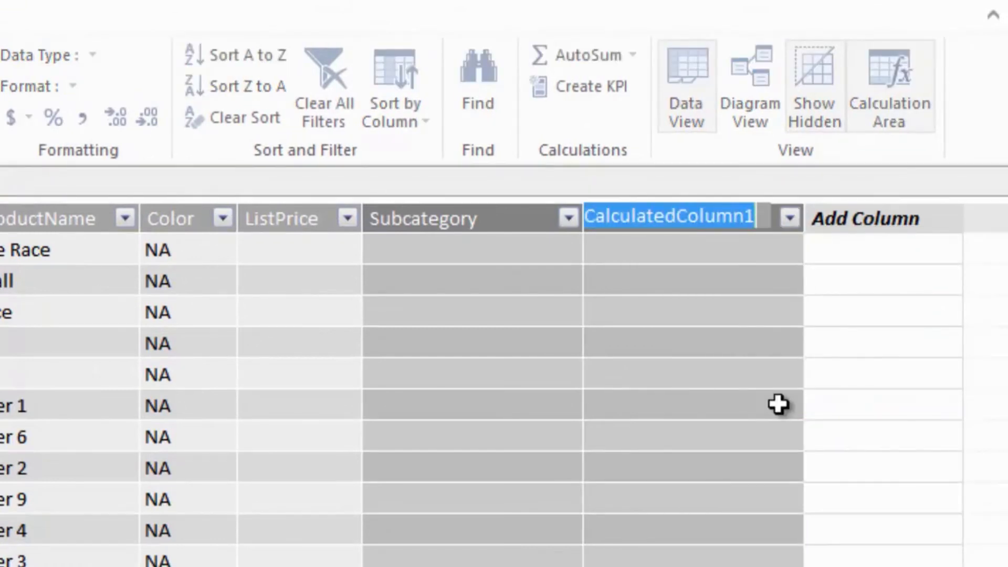
{"action": "type", "text": "Category"}
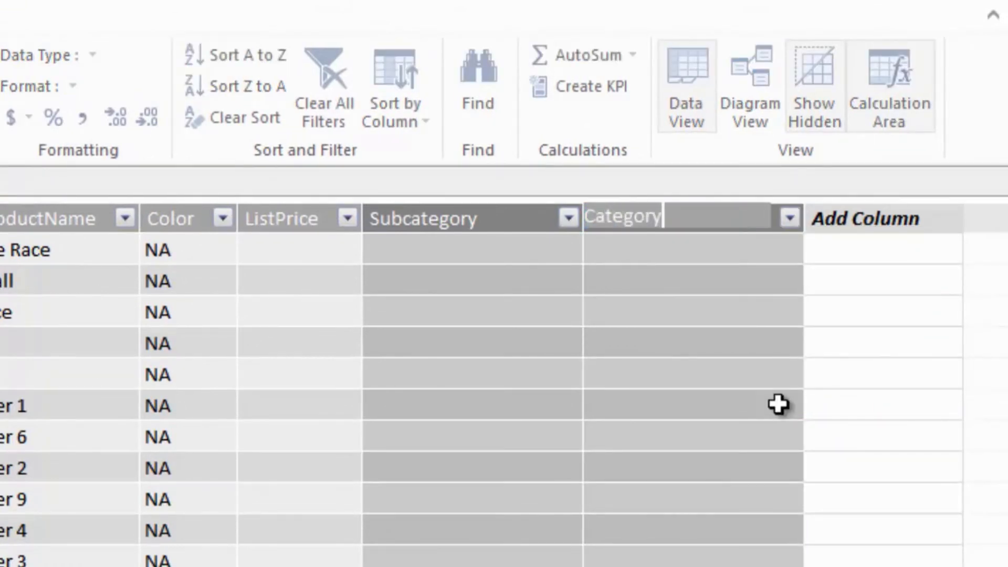
{"action": "key", "text": "Return"}
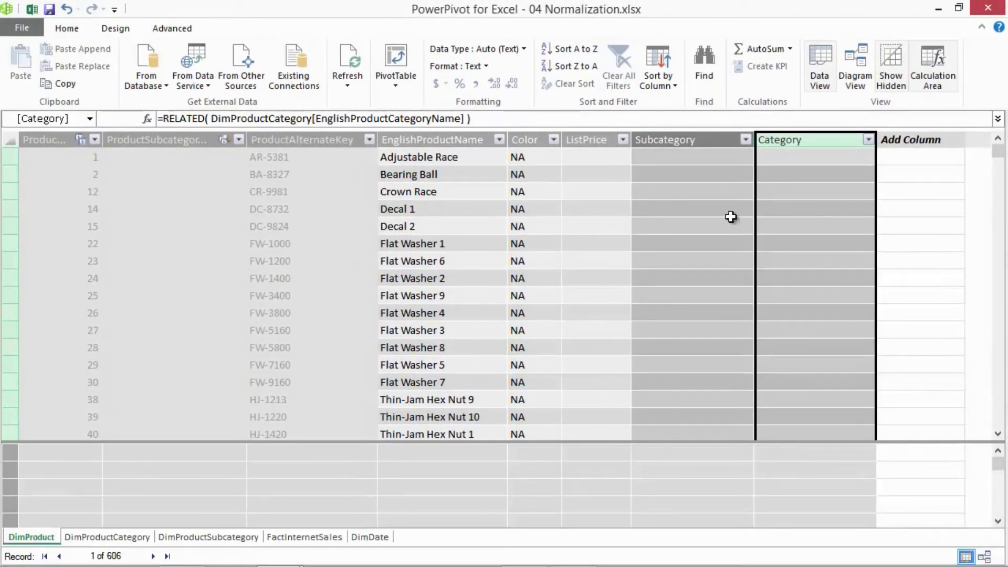
- In the model diagram, create a hierarchy named Categories in DimProduct from the Category, Subcategory and EnglishProductName columns
{"action": "left_click", "coordinate": [864, 63]}
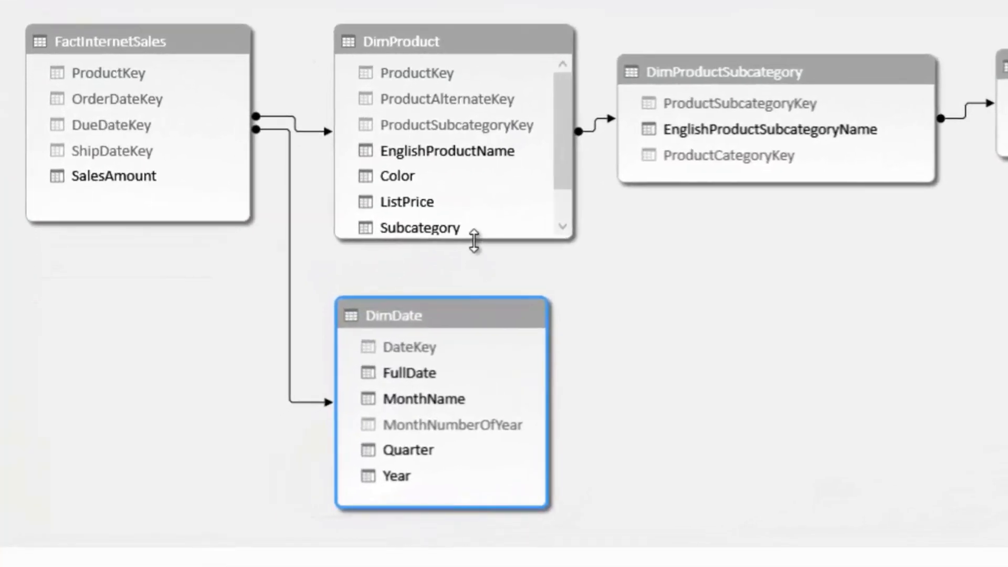
{"action": "left_click_drag", "start_coordinate": [474, 240], "coordinate": [482, 274]}
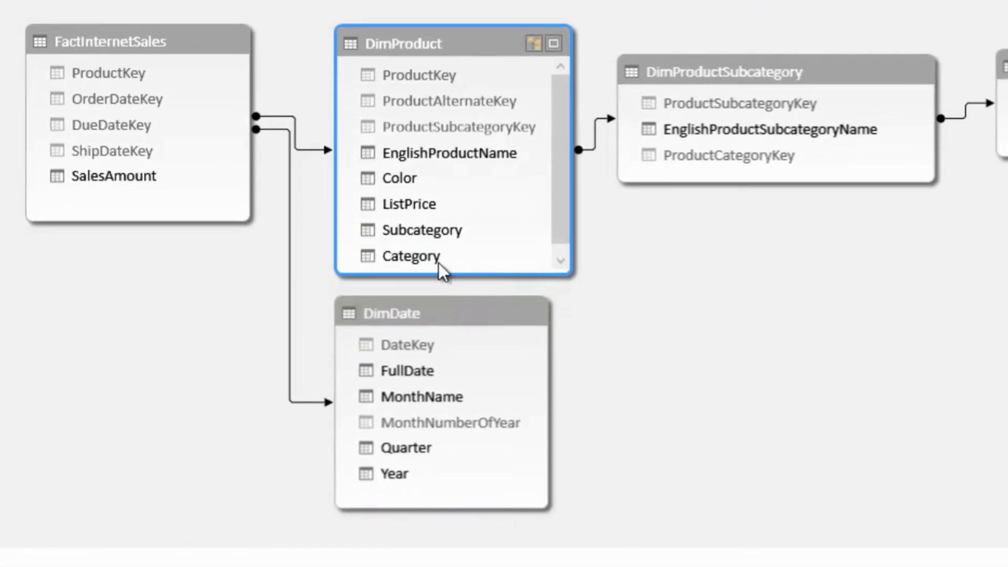
{"action": "left_click", "coordinate": [414, 256]}
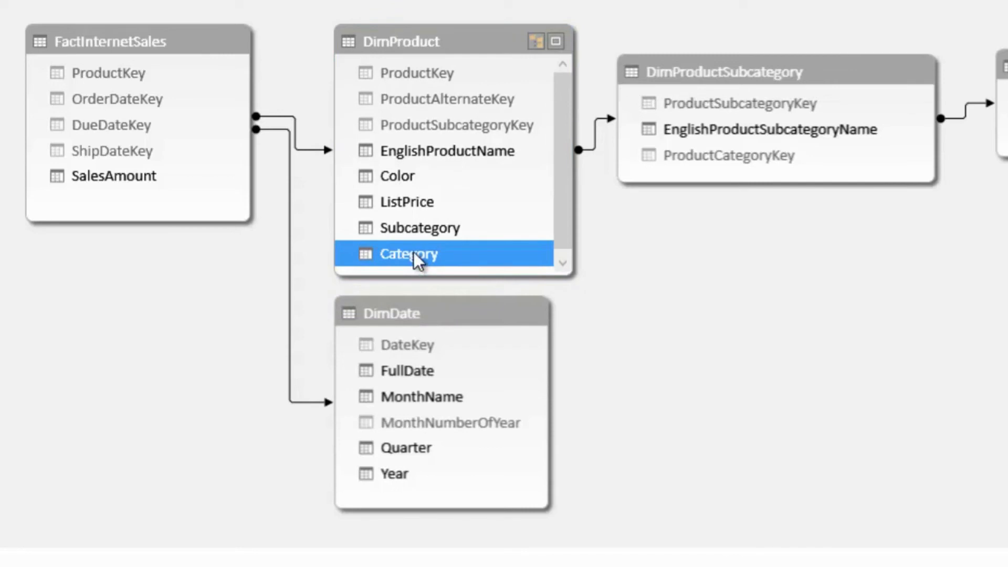
{"action": "left_click", "coordinate": [421, 229], "text": "ctrl"}
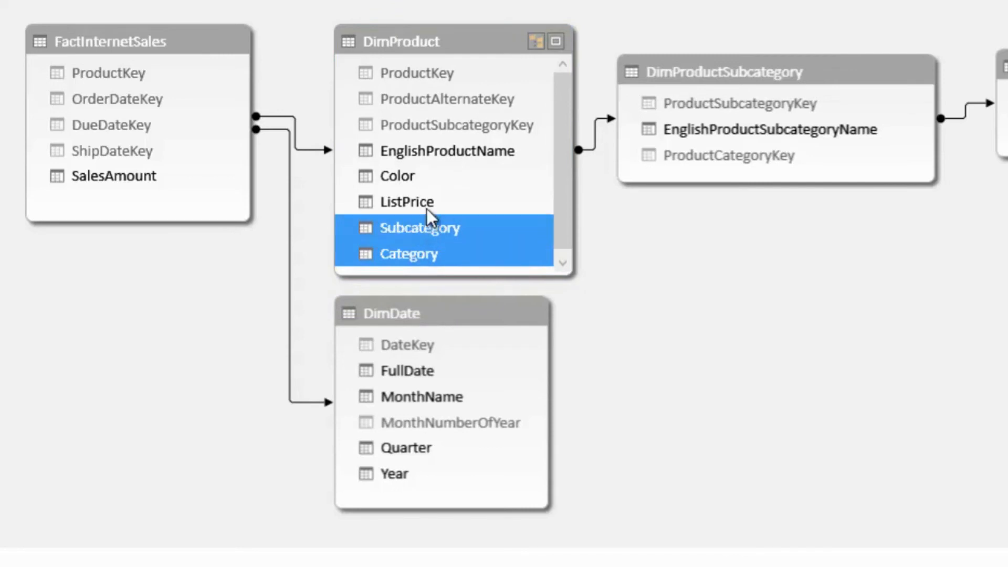
{"action": "left_click", "coordinate": [443, 156], "text": "ctrl"}
{"action": "right_click", "coordinate": [443, 157]}
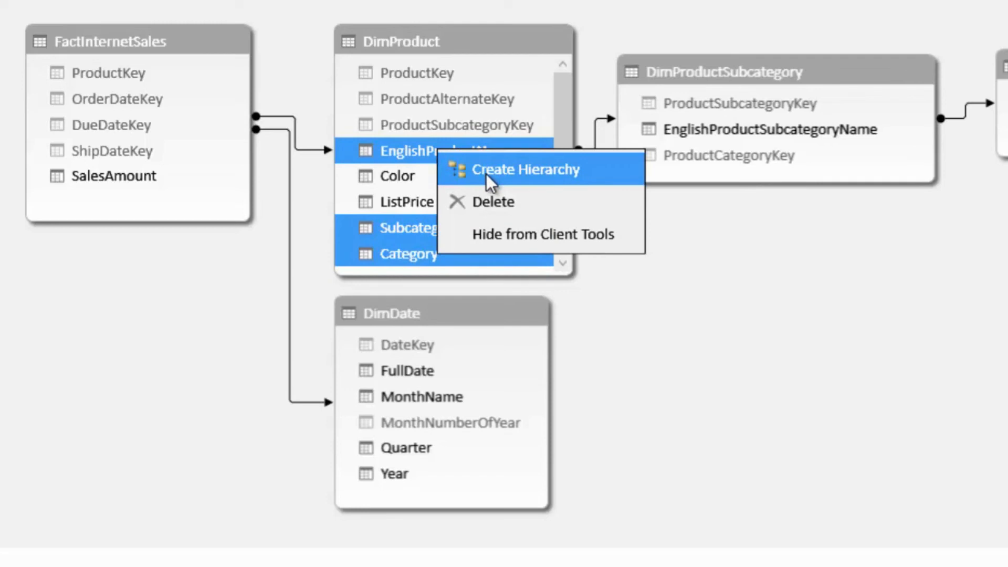
{"action": "left_click", "coordinate": [486, 176]}
{"action": "type", "text": "Categories"}
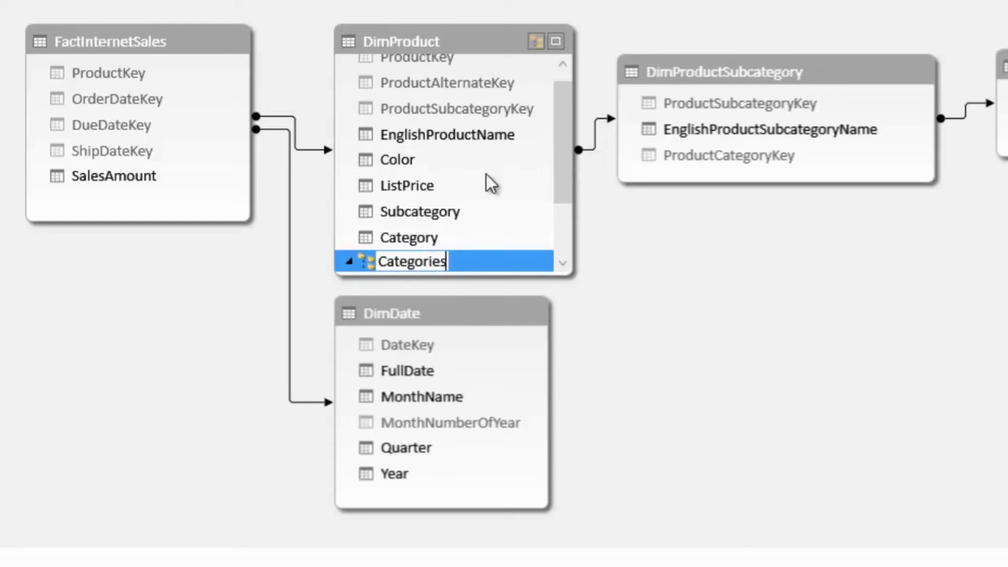
- Confirm the hierarchy name Categories in DimProduct and review the levels beneath it
{"action": "key", "text": "Return"}
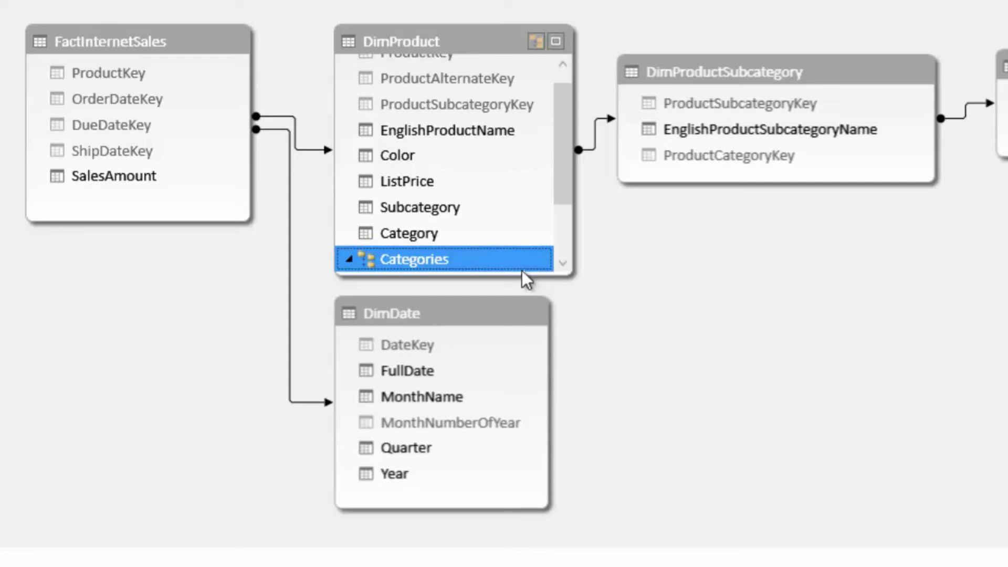
{"action": "left_click_drag", "start_coordinate": [562, 182], "coordinate": [562, 243]}
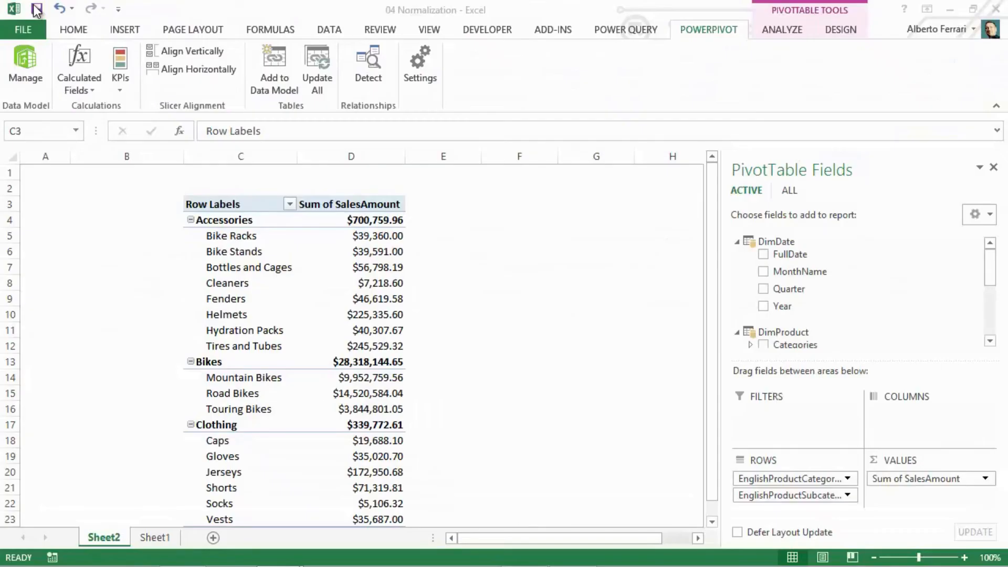
- In the workbook's PivotTable, replace the category and subcategory row fields with the Categories hierarchy and expand Bikes and its Mountain Bikes subcategory
{"action": "left_click_drag", "start_coordinate": [756, 478], "coordinate": [756, 418]}
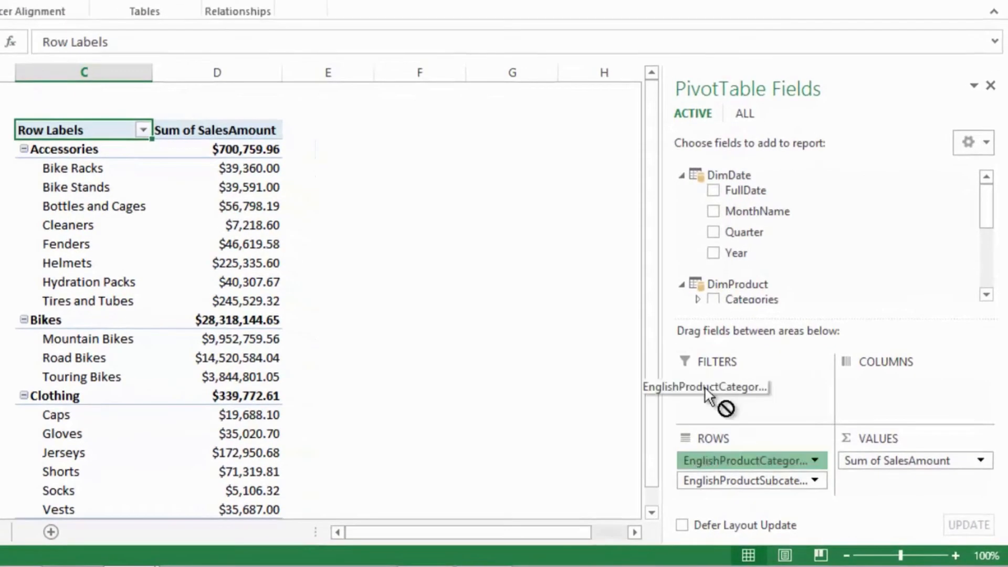
{"action": "left_click_drag", "start_coordinate": [705, 388], "coordinate": [734, 339]}
{"action": "left_click_drag", "start_coordinate": [734, 460], "coordinate": [760, 234]}
{"action": "left_click", "coordinate": [709, 196]}
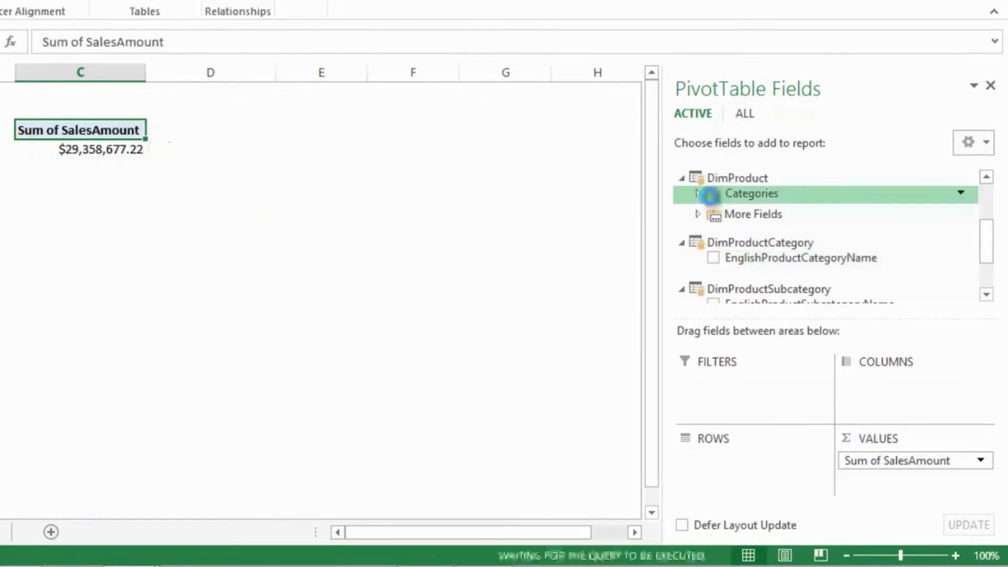
{"action": "left_click", "coordinate": [23, 166]}
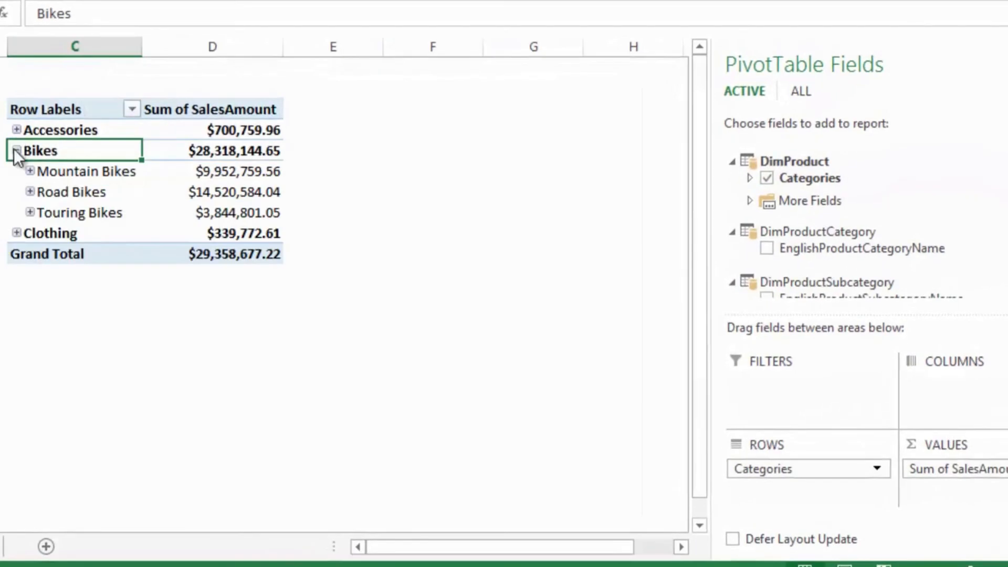
{"action": "left_click", "coordinate": [34, 178]}
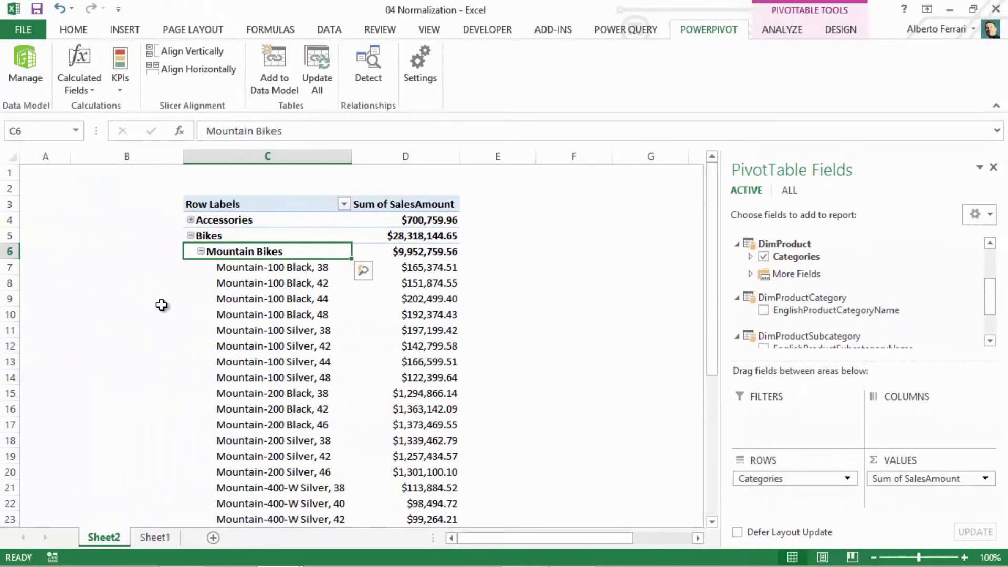
- In the PowerPivot diagram, hide the DimProductSubcategory and DimProductCategory tables from client tools
{"action": "left_click", "coordinate": [27, 60]}
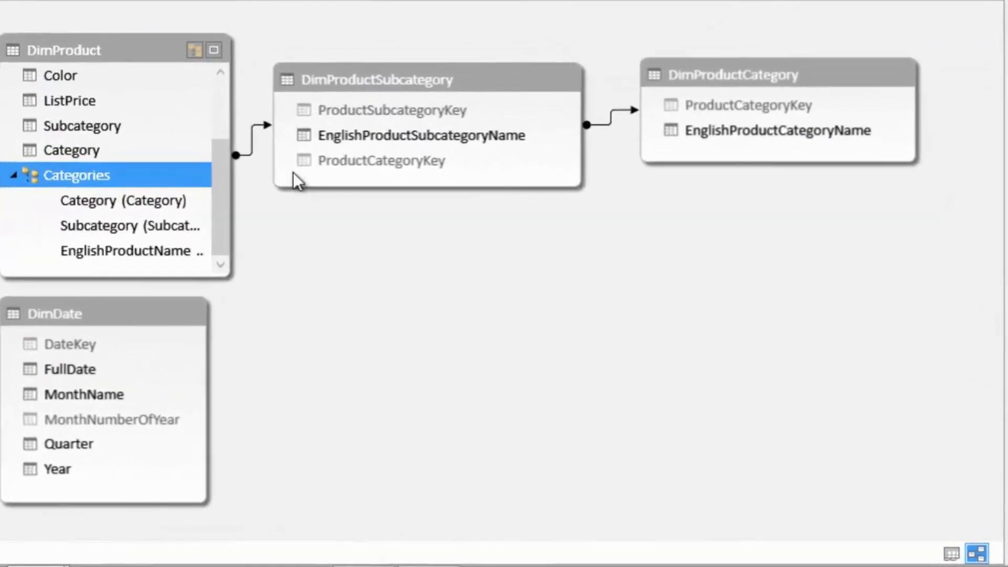
{"action": "left_click", "coordinate": [403, 87]}
{"action": "right_click", "coordinate": [403, 87]}
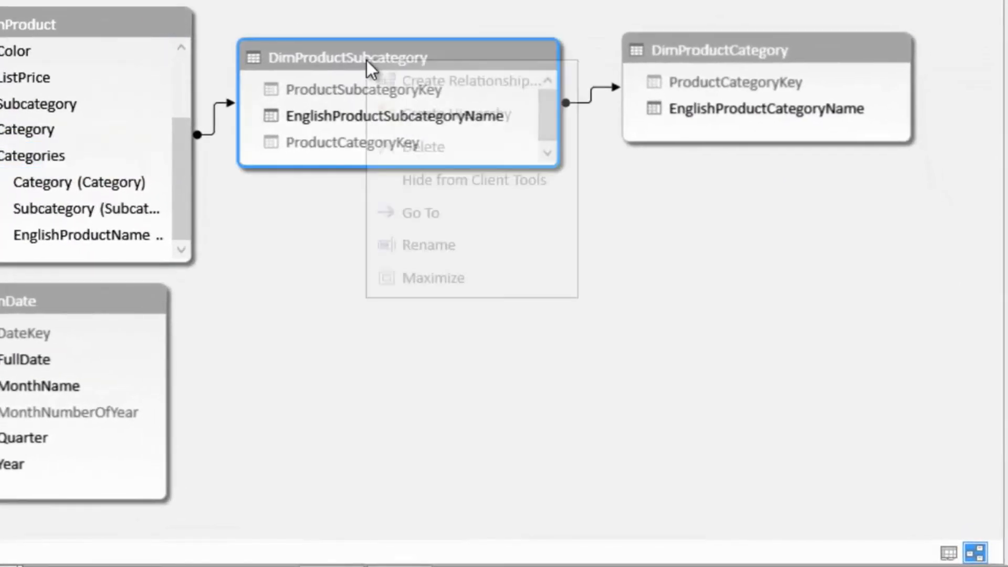
{"action": "left_click", "coordinate": [431, 178]}
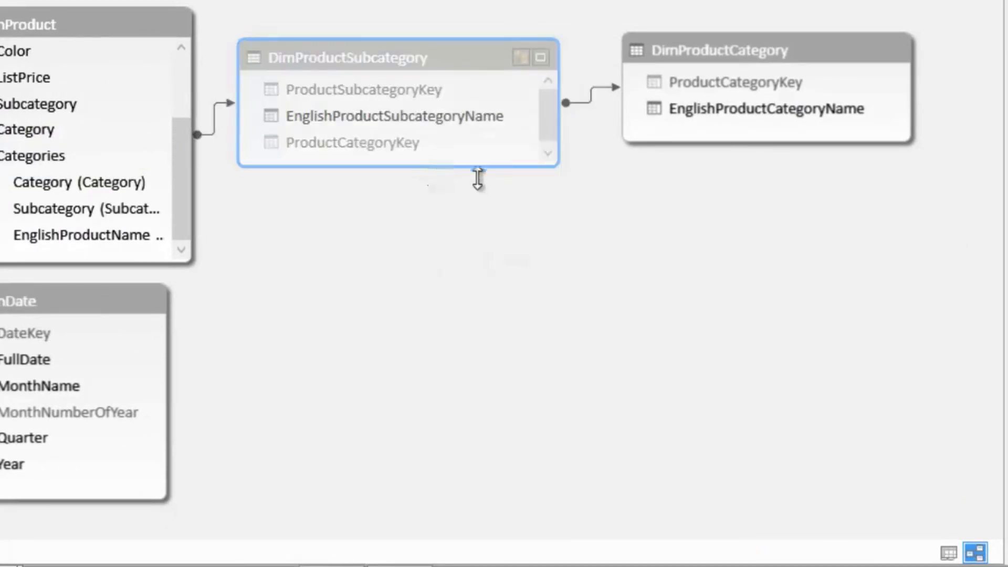
{"action": "right_click", "coordinate": [750, 57]}
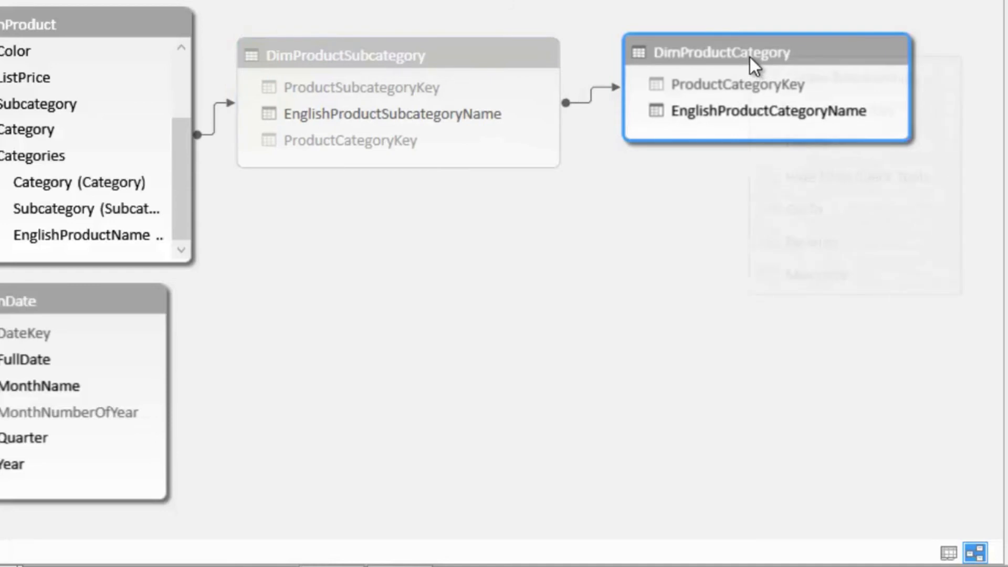
{"action": "left_click", "coordinate": [807, 178]}
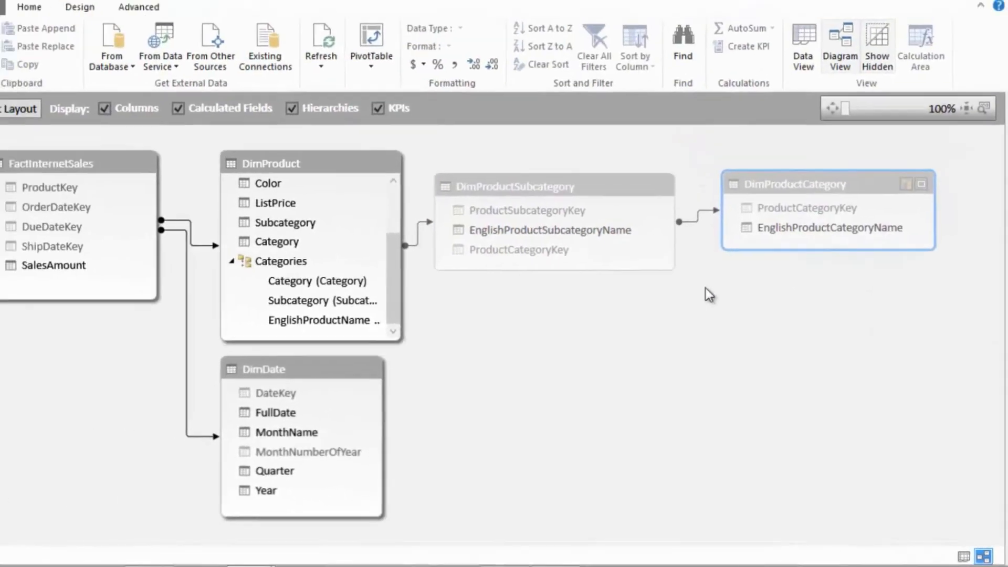
- Switch back to the Excel workbook and check which tables the PivotTable field list offers, collapsing DimDate
{"action": "left_click", "coordinate": [30, 10]}
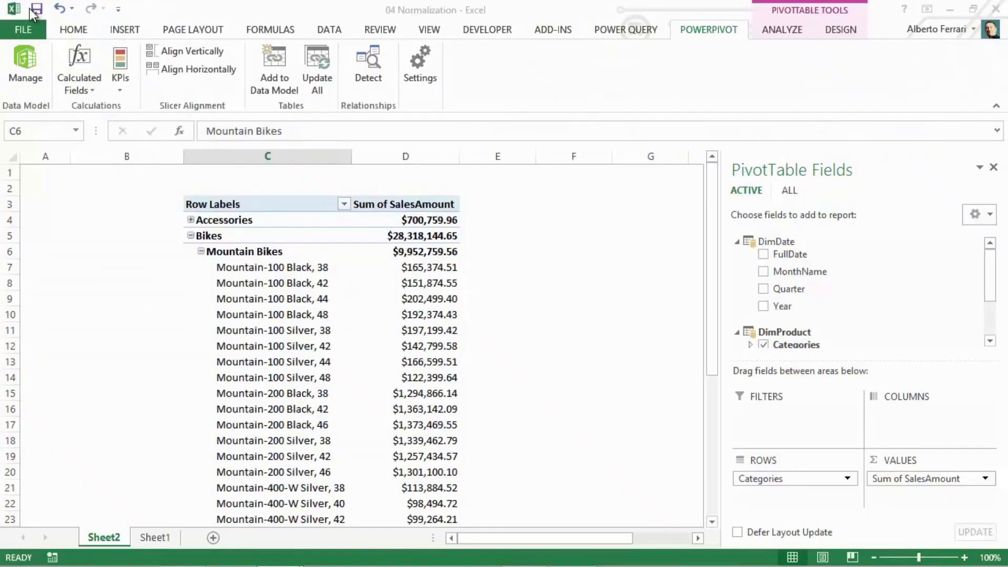
{"action": "left_click", "coordinate": [735, 242]}
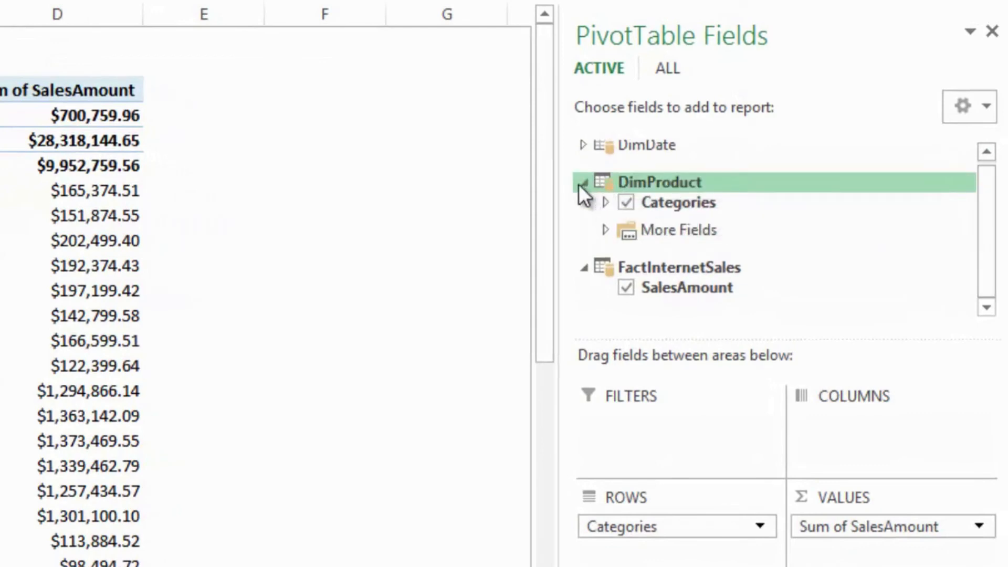
{"action": "left_click", "coordinate": [578, 184]}
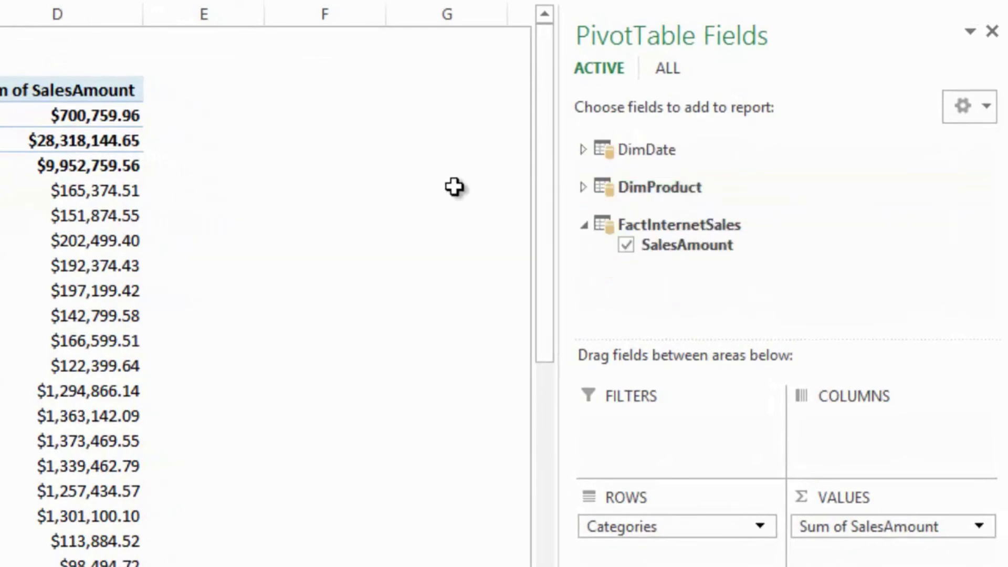
{"action": "left_click", "coordinate": [582, 187]}
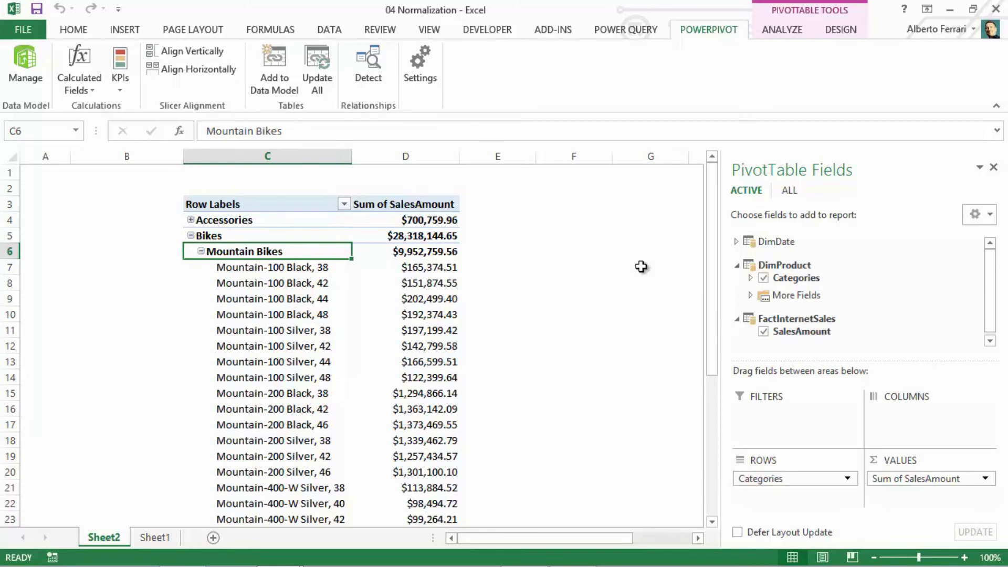
- In PowerPivot, start a query-based import from the existing SqlServer Demo AdventureWorksDW2012 connection and open the visual query designer
{"action": "left_click", "coordinate": [22, 75]}
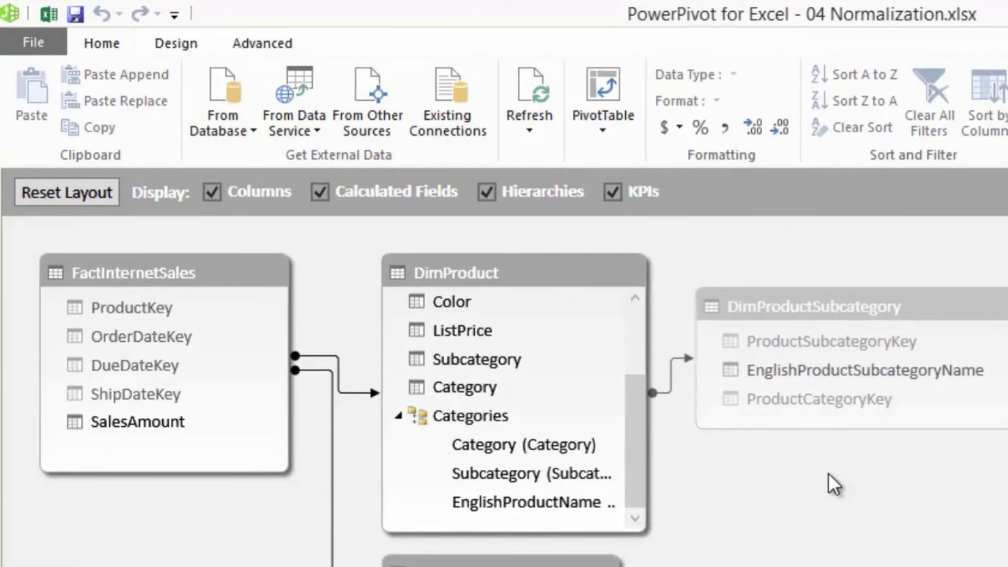
{"action": "left_click", "coordinate": [466, 134]}
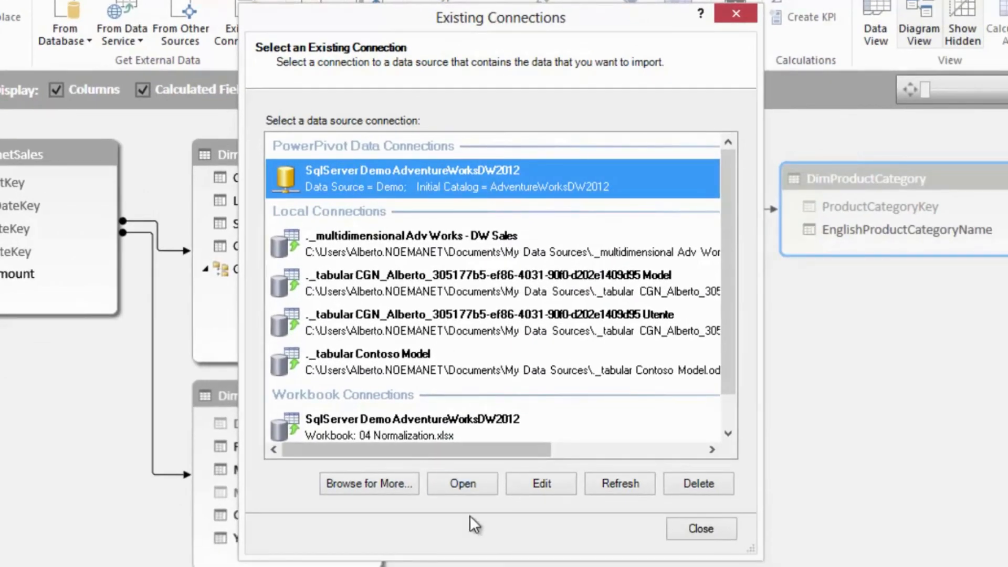
{"action": "left_click", "coordinate": [454, 489]}
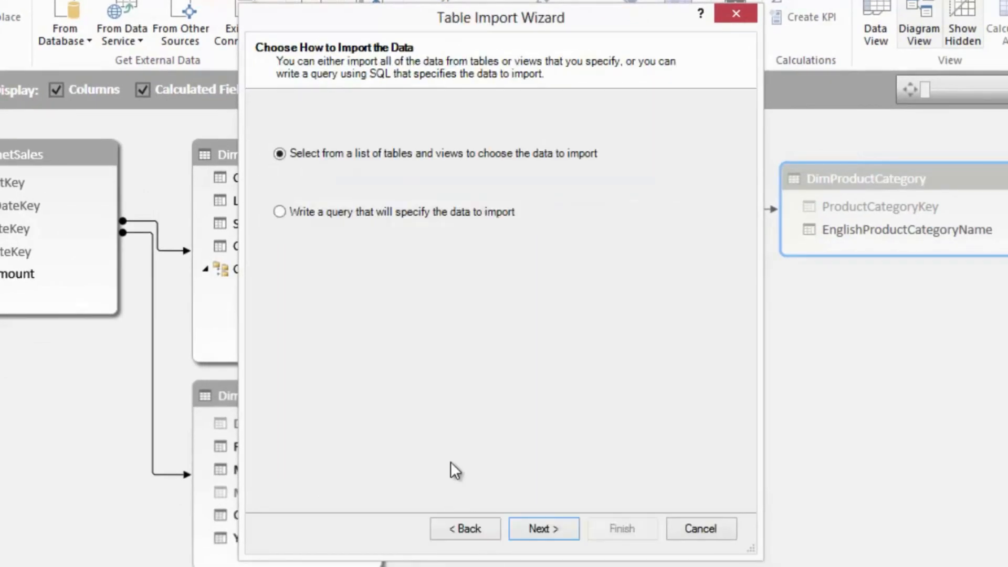
{"action": "left_click", "coordinate": [332, 216]}
{"action": "left_click", "coordinate": [566, 522]}
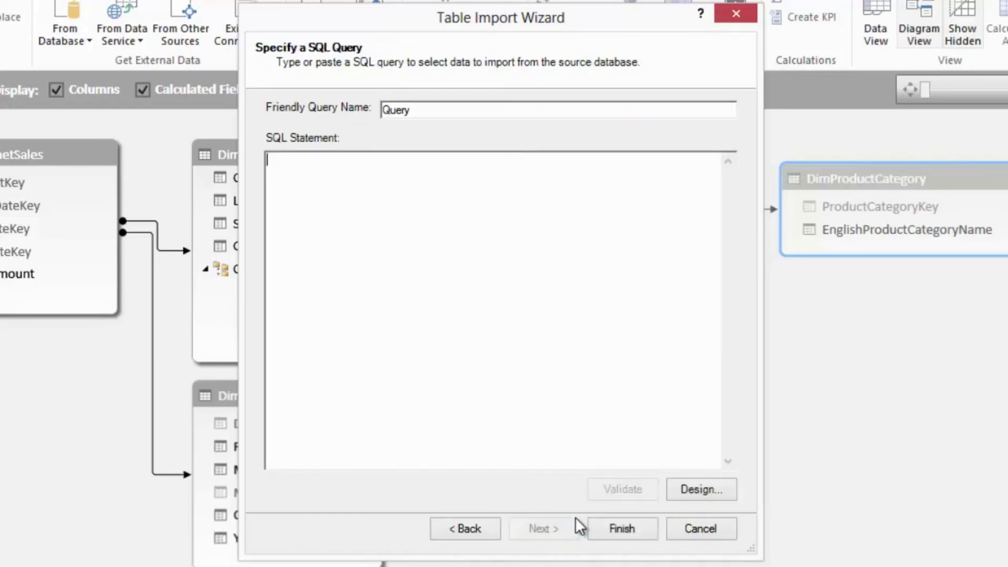
{"action": "left_click", "coordinate": [689, 494]}
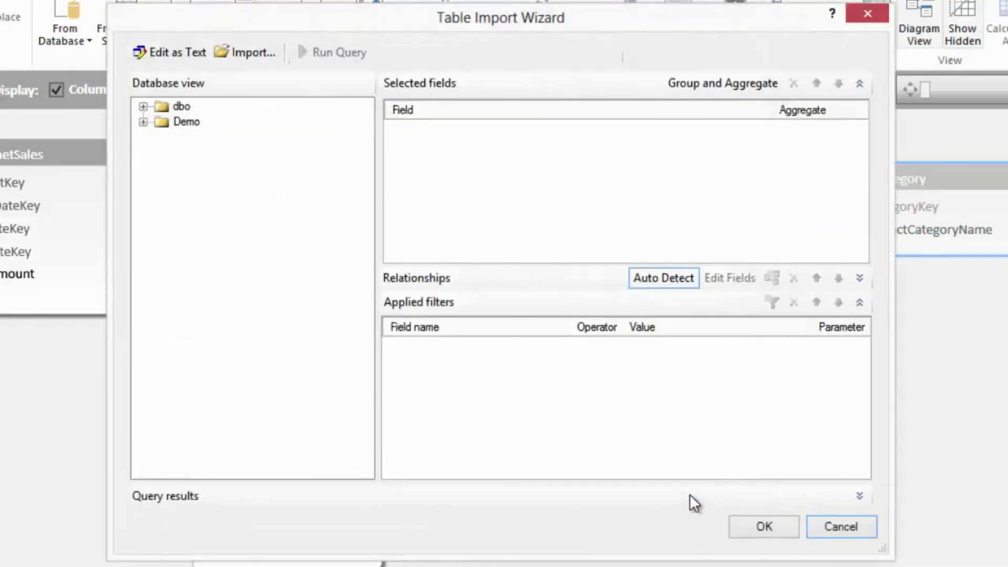
- Add the ProductKey, EnglishProductName and Color fields of the dbo table DimProduct to the query
{"action": "left_click", "coordinate": [143, 106]}
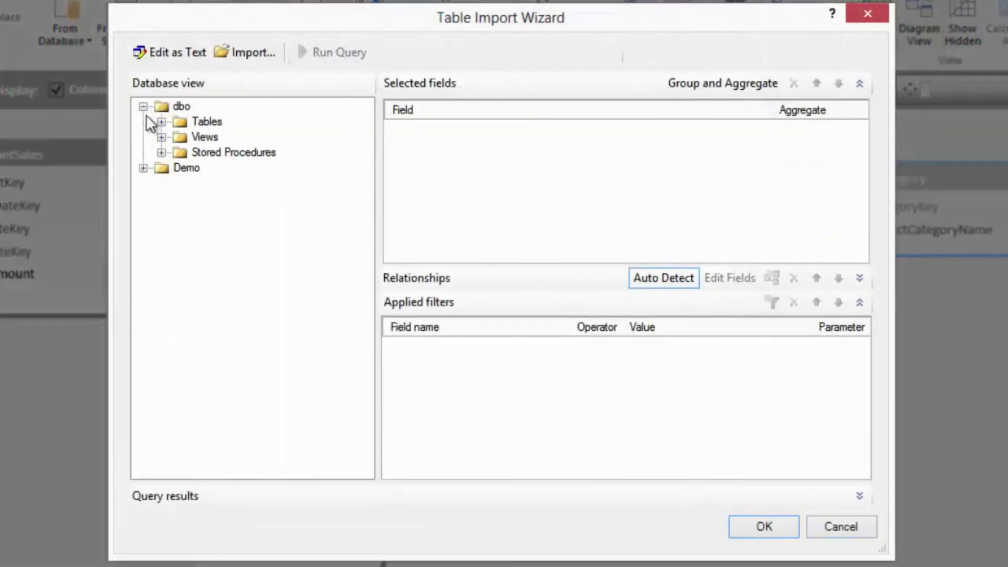
{"action": "left_click", "coordinate": [161, 121]}
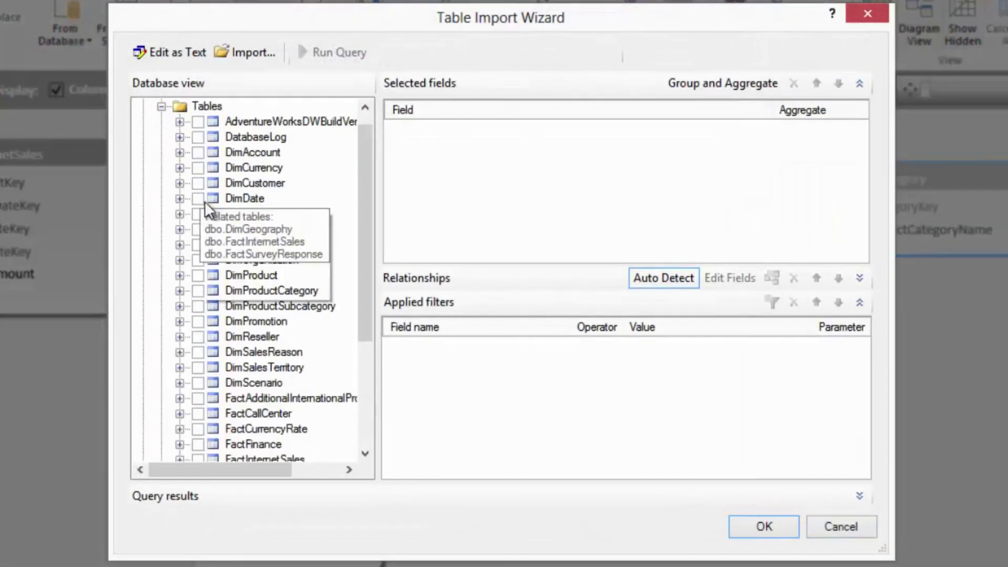
{"action": "left_click", "coordinate": [178, 275]}
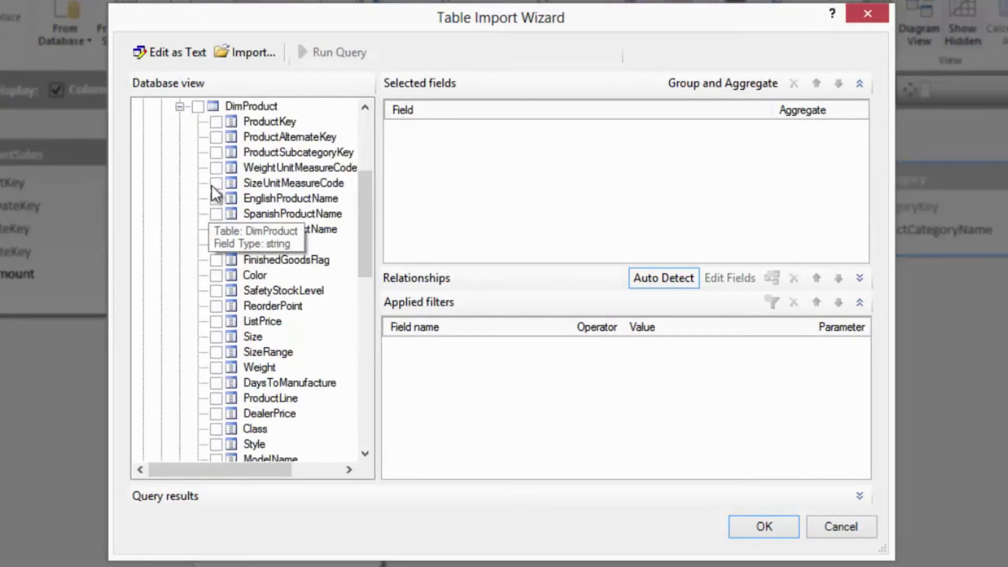
{"action": "left_click", "coordinate": [216, 123]}
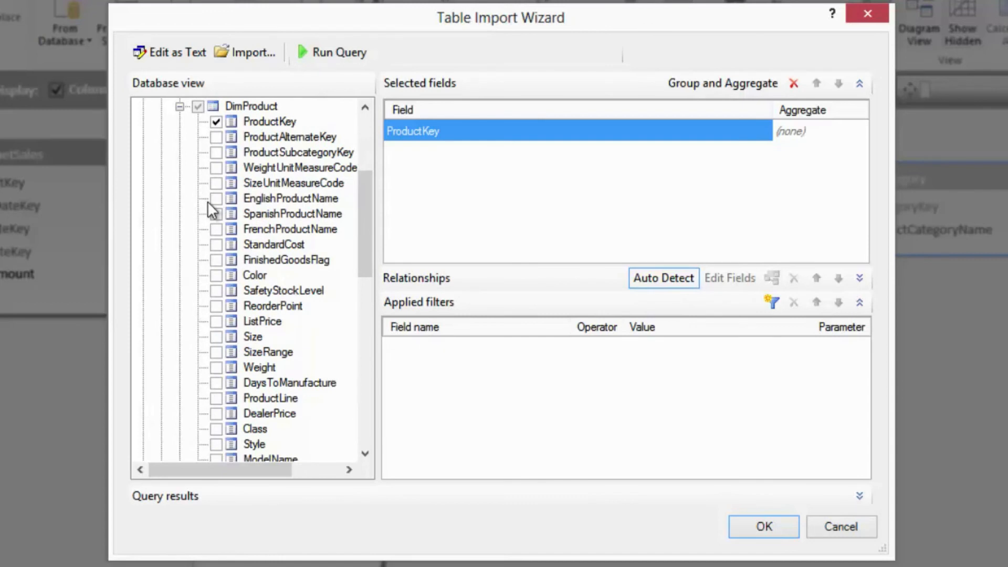
{"action": "left_click", "coordinate": [213, 200]}
{"action": "left_click", "coordinate": [216, 274]}
{"action": "left_click", "coordinate": [180, 106]}
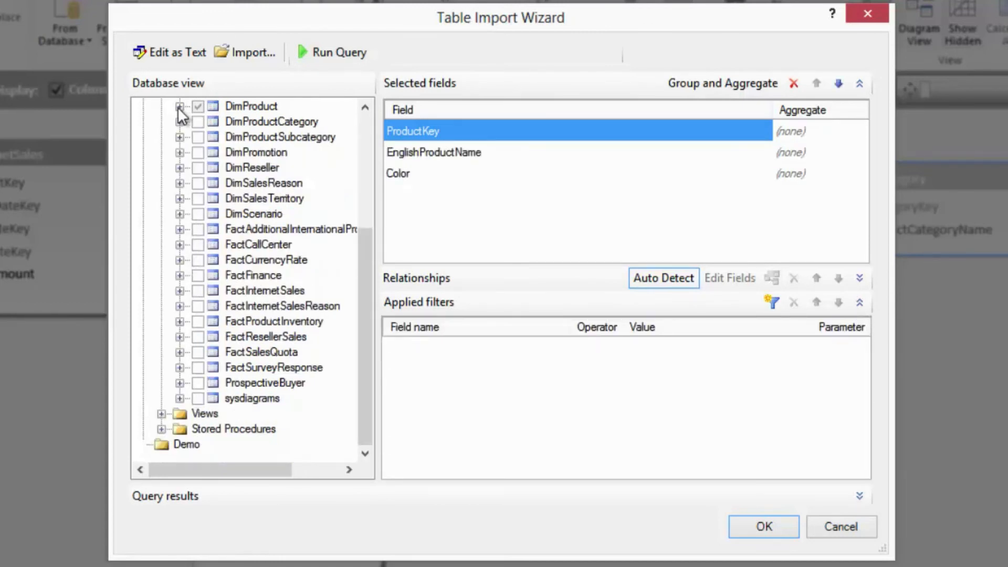
- Add EnglishProductCategoryName from DimProductCategory and EnglishProductSubcategoryName from DimProductSubcategory to the query
{"action": "left_click", "coordinate": [179, 121]}
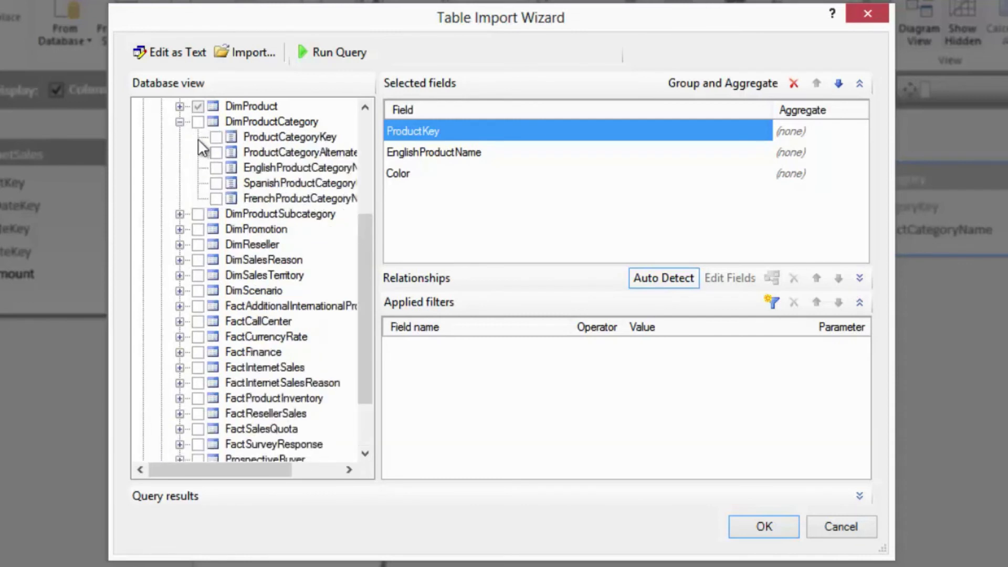
{"action": "left_click", "coordinate": [216, 167]}
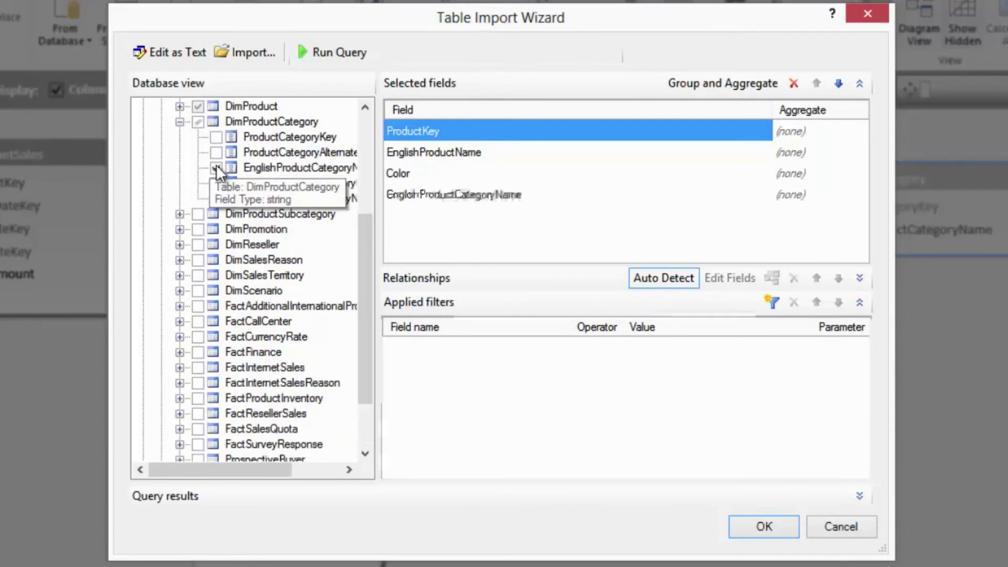
{"action": "left_click", "coordinate": [179, 121]}
{"action": "left_click", "coordinate": [179, 137]}
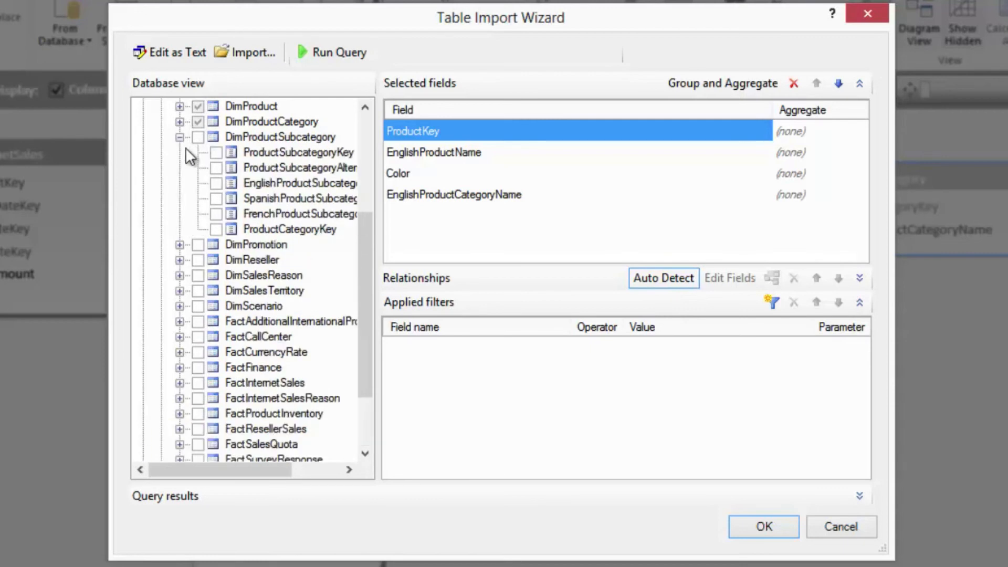
{"action": "left_click", "coordinate": [215, 183]}
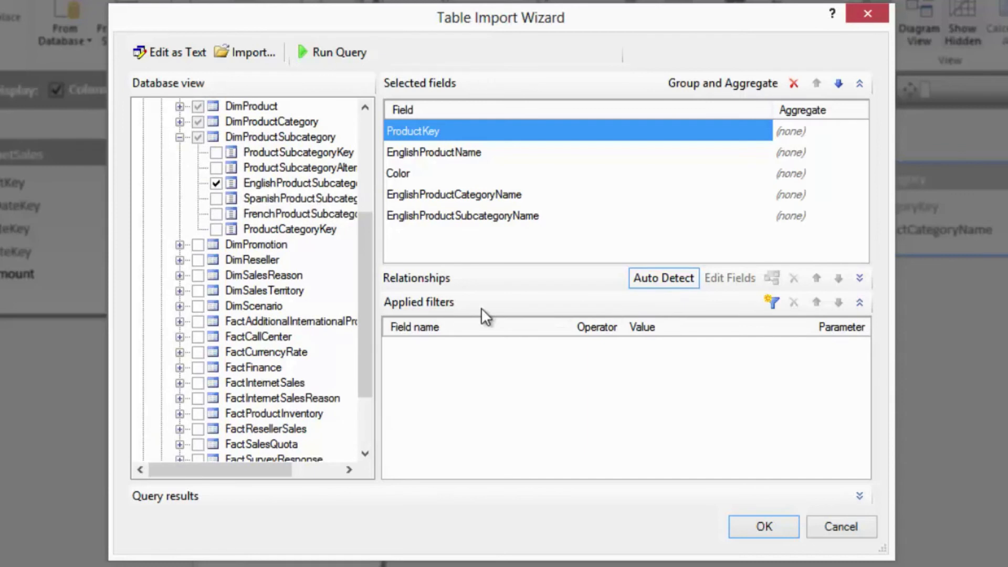
- Review the query's automatically detected table joins, then accept the design and import the result as Query
{"action": "left_click", "coordinate": [859, 278]}
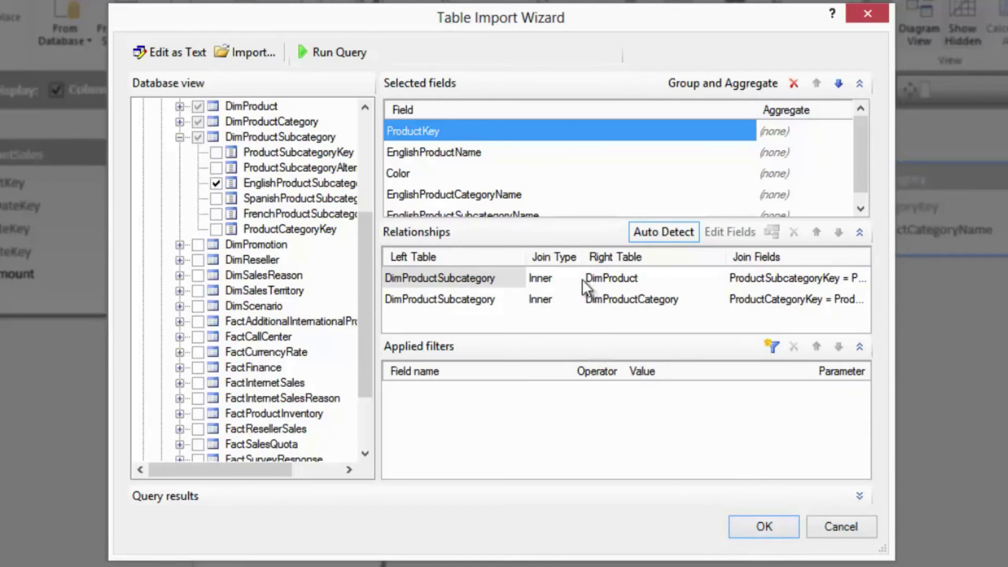
{"action": "left_click", "coordinate": [519, 283]}
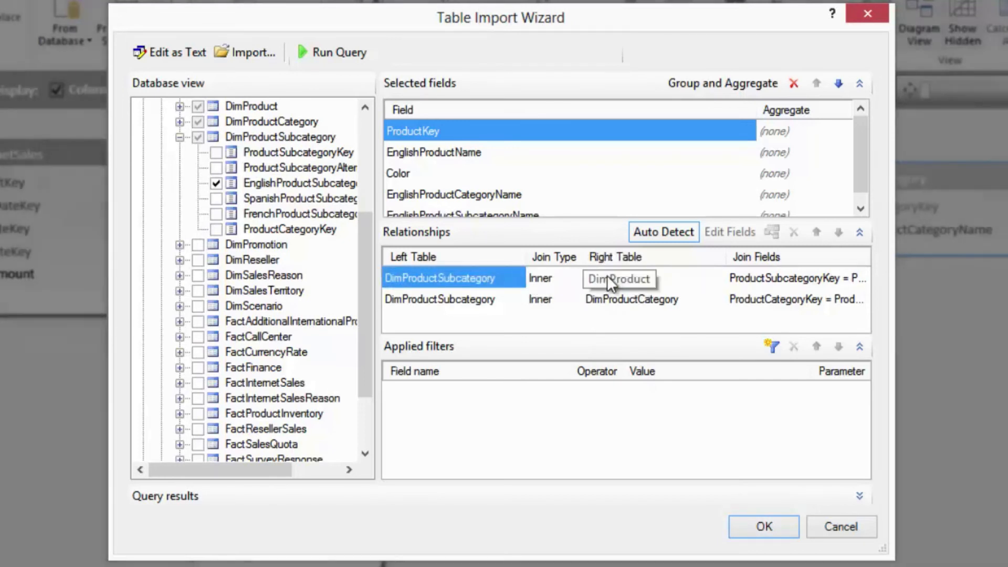
{"action": "left_click", "coordinate": [766, 526]}
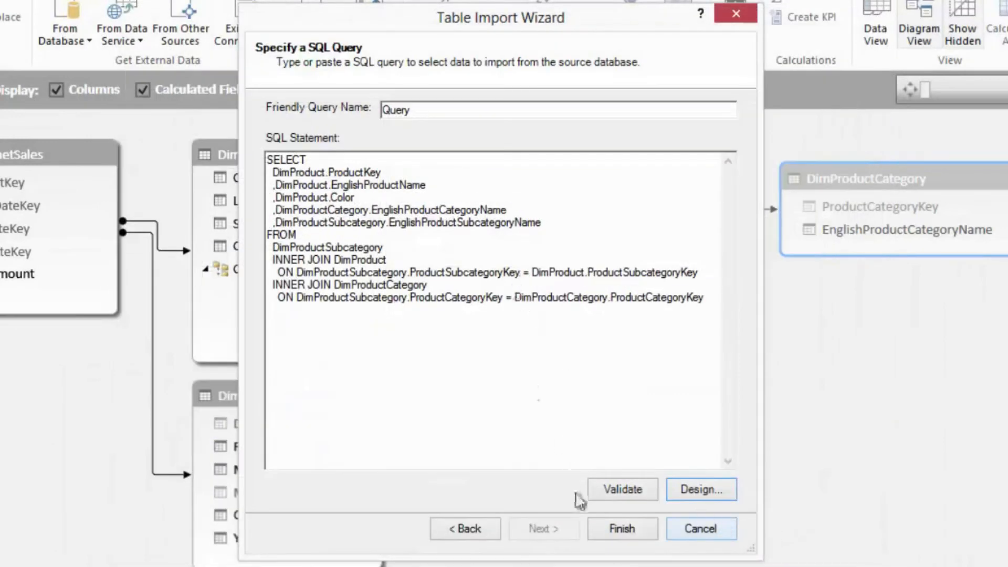
{"action": "left_click", "coordinate": [615, 523]}
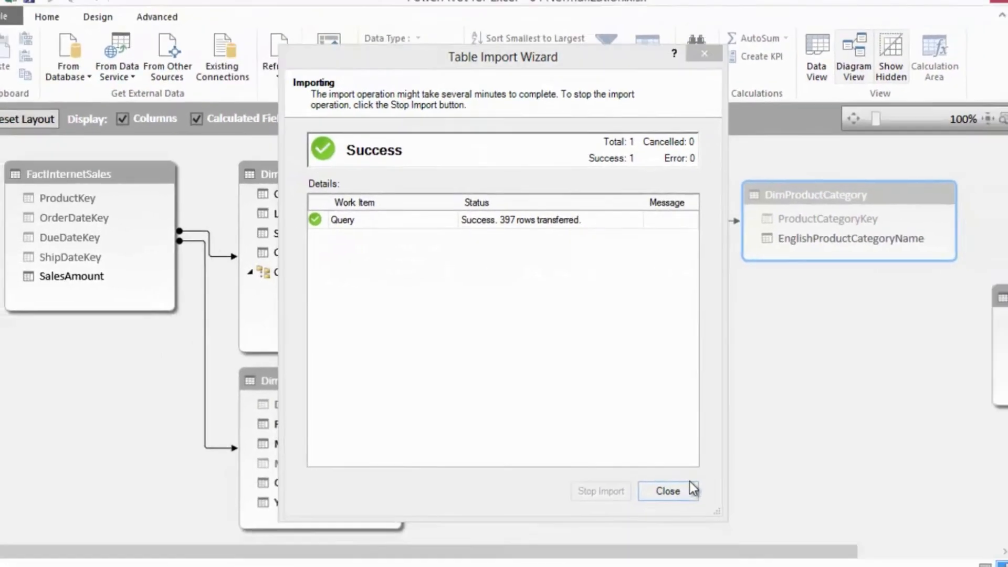
{"action": "left_click", "coordinate": [692, 488]}
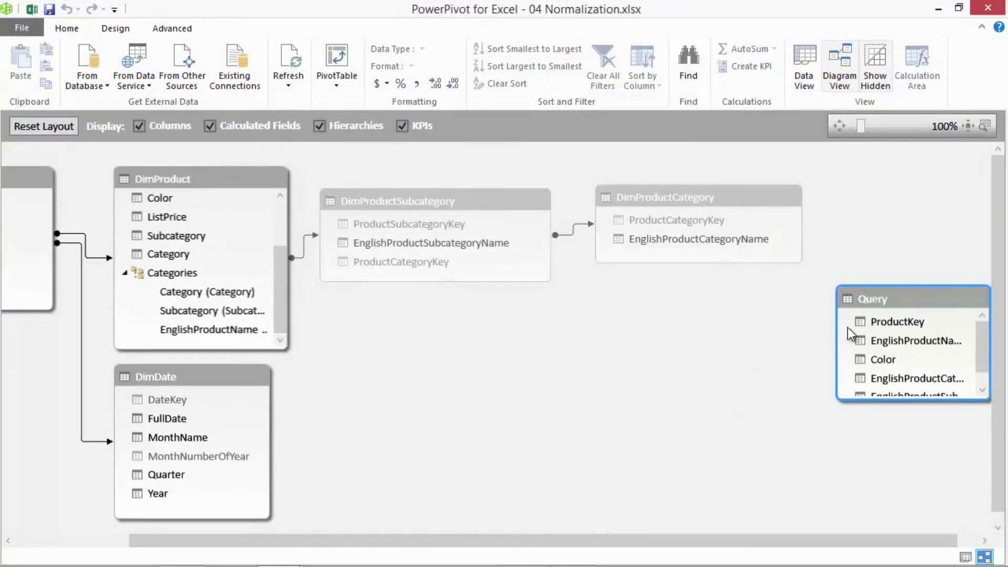
- Place the Query table below DimProductSubcategory, enlarged enough to show all its fields, and rename it Products
{"action": "left_click_drag", "start_coordinate": [884, 299], "coordinate": [457, 319]}
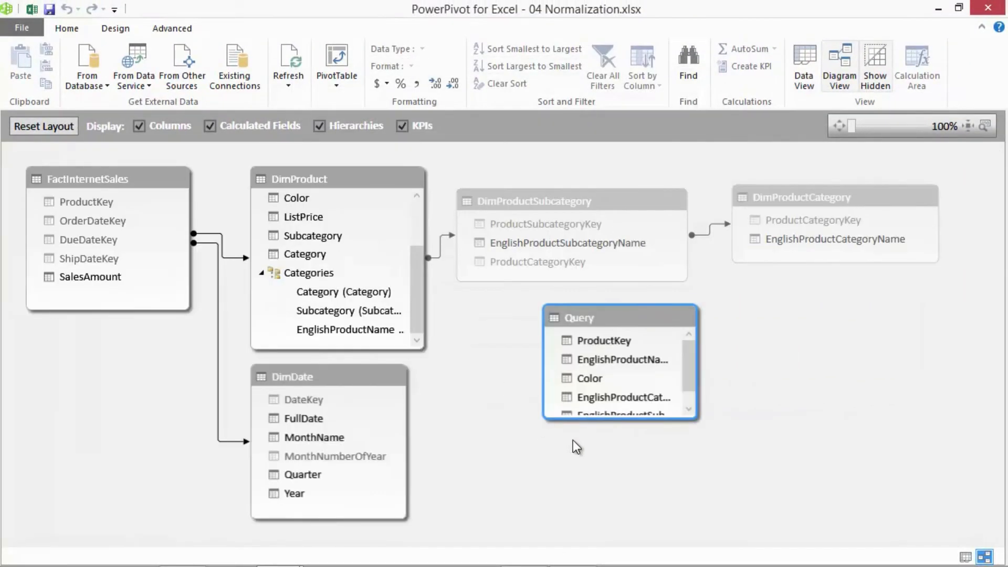
{"action": "left_click_drag", "start_coordinate": [697, 418], "coordinate": [789, 469]}
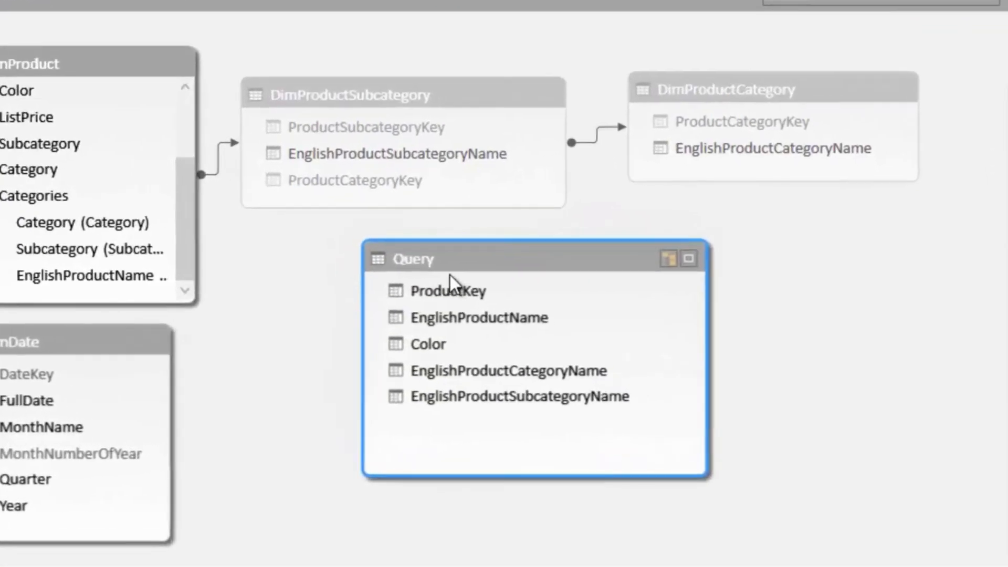
{"action": "right_click", "coordinate": [603, 318]}
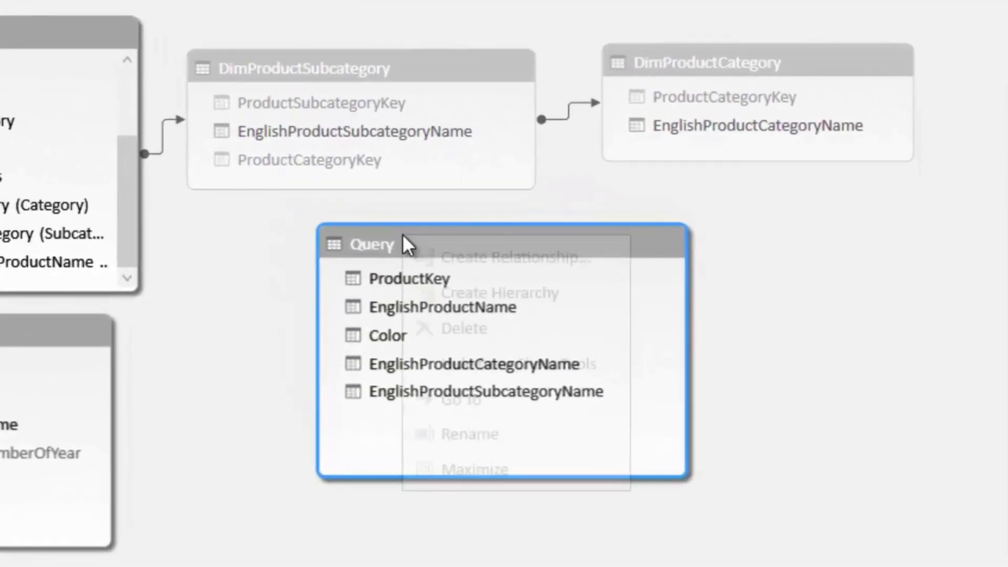
{"action": "left_click", "coordinate": [478, 433]}
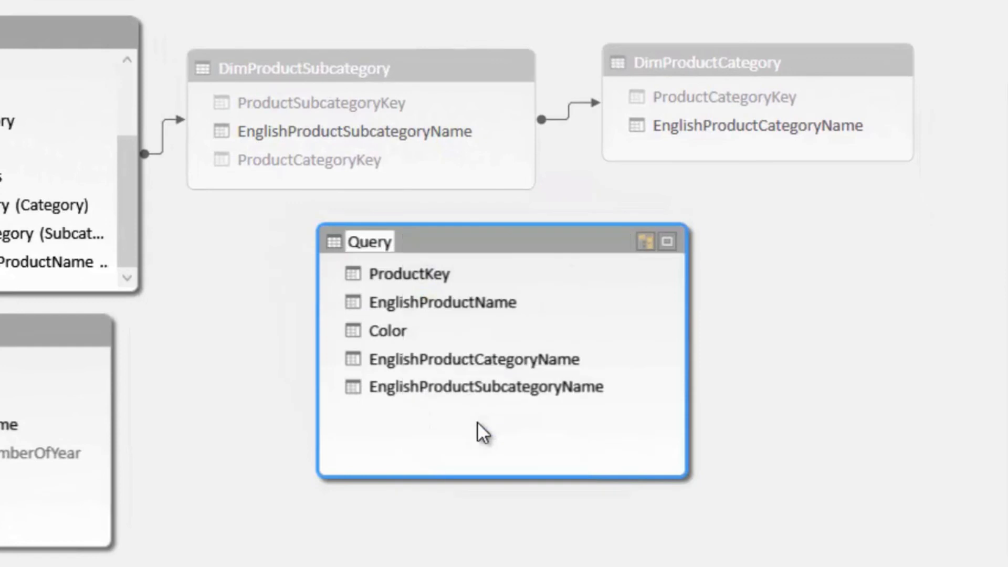
{"action": "type", "text": "Products"}
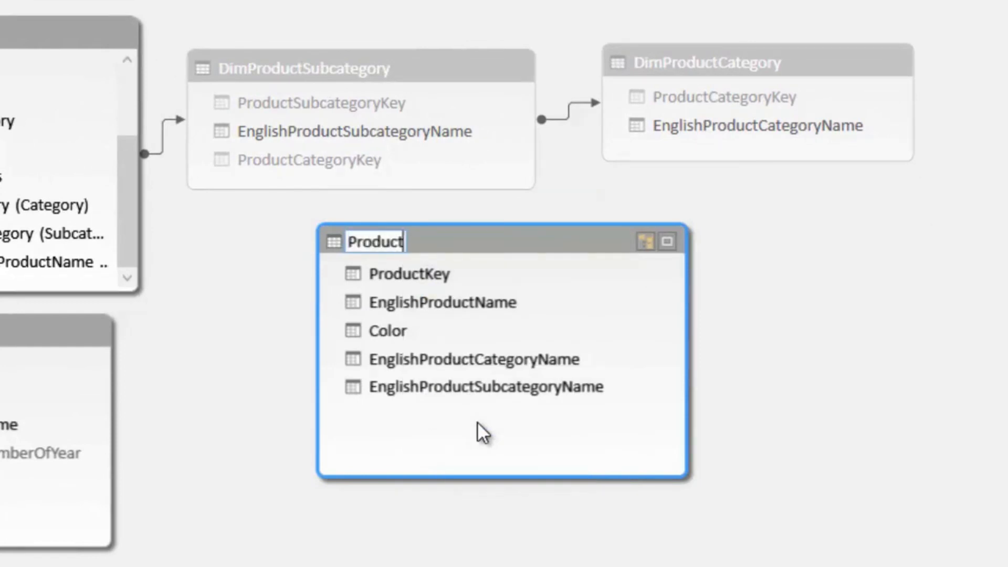
{"action": "key", "text": "Return"}
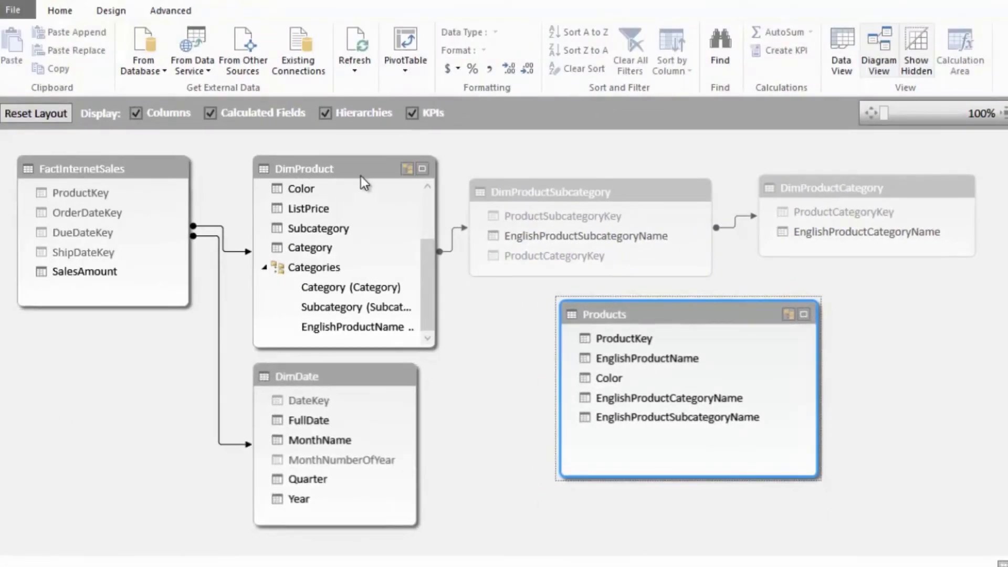
- Delete the DimProduct, DimProductSubcategory and DimProductCategory tables from the data model
{"action": "left_click", "coordinate": [361, 176]}
{"action": "key", "text": "Delete"}
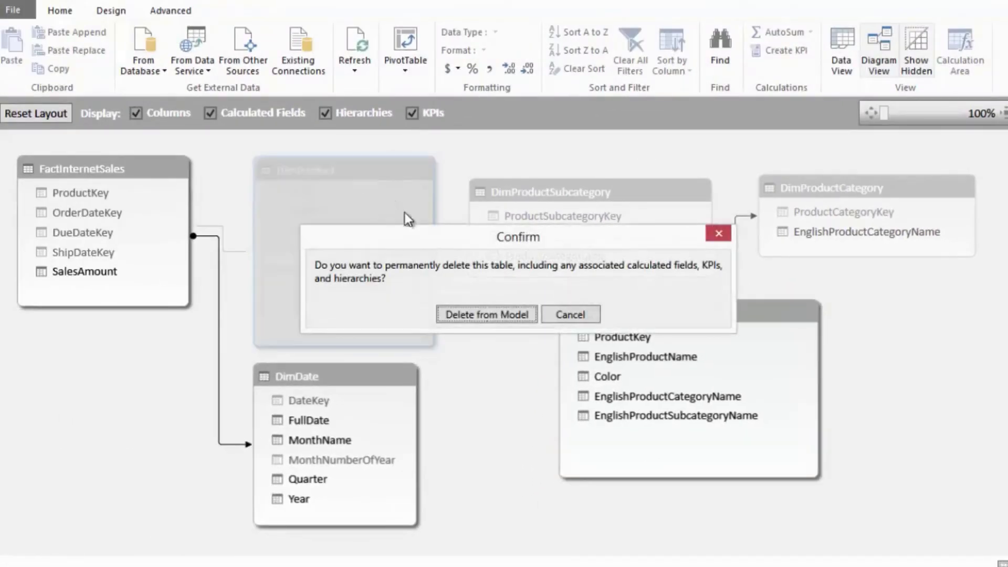
{"action": "left_click", "coordinate": [542, 193]}
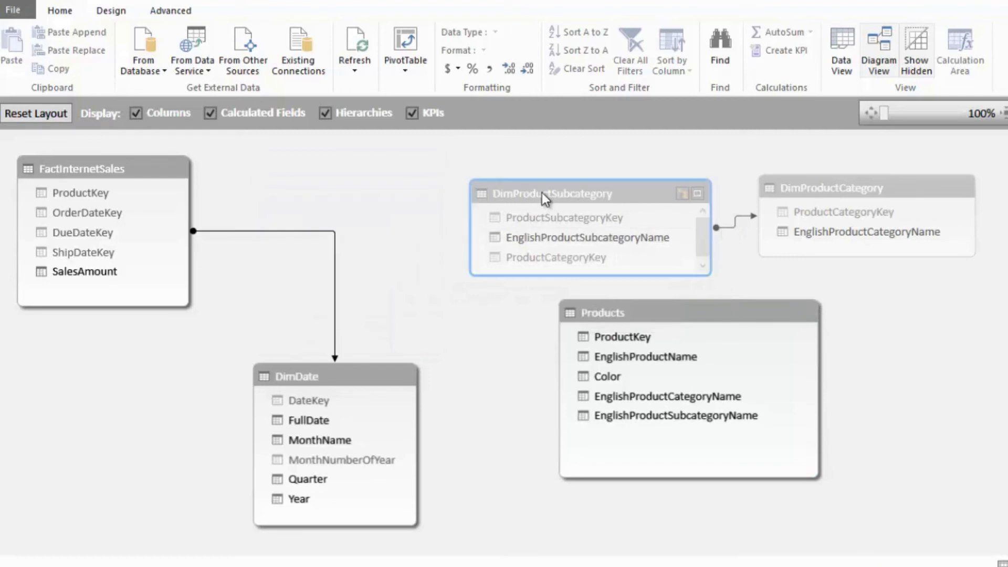
{"action": "key", "text": "Delete"}
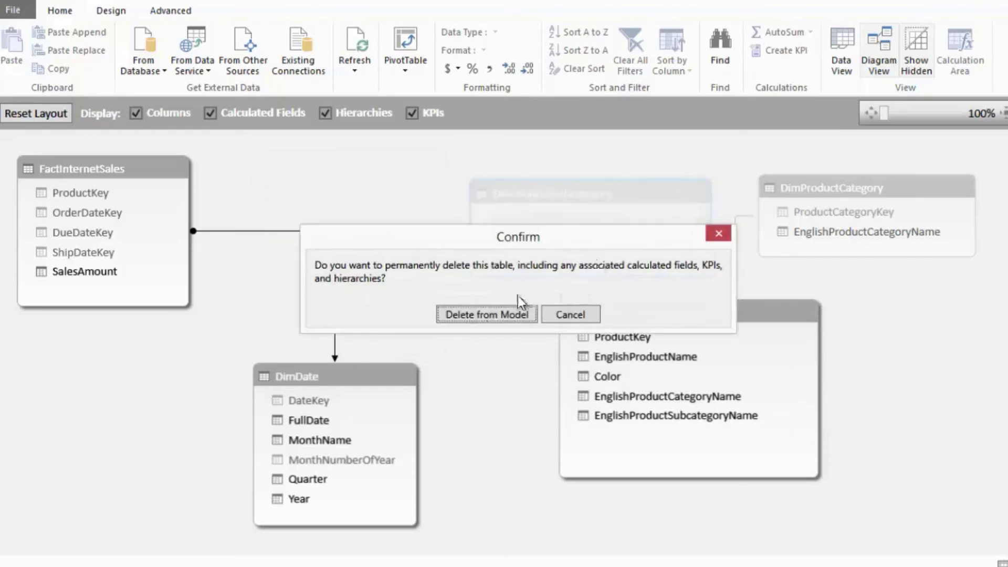
{"action": "left_click", "coordinate": [496, 315]}
{"action": "left_click", "coordinate": [795, 189]}
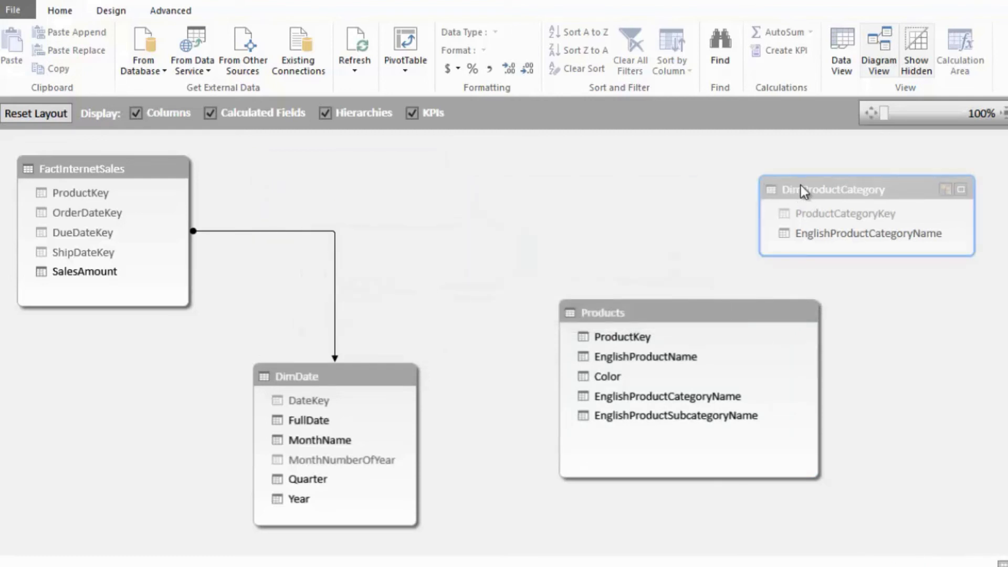
{"action": "key", "text": "Delete"}
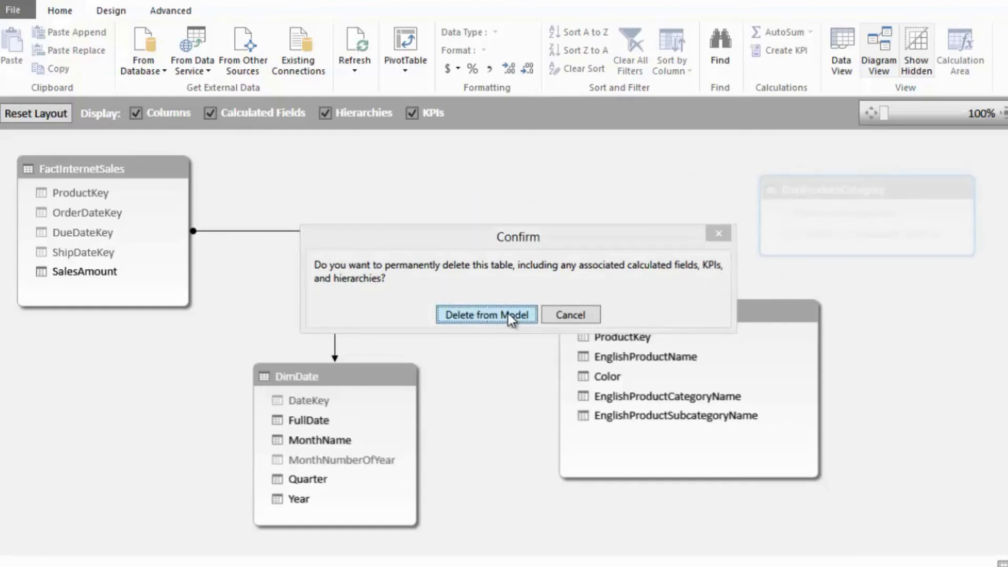
{"action": "left_click", "coordinate": [508, 313]}
- Move the Products table beside FactInternetSales and relate the two tables on ProductKey
{"action": "left_click", "coordinate": [632, 313]}
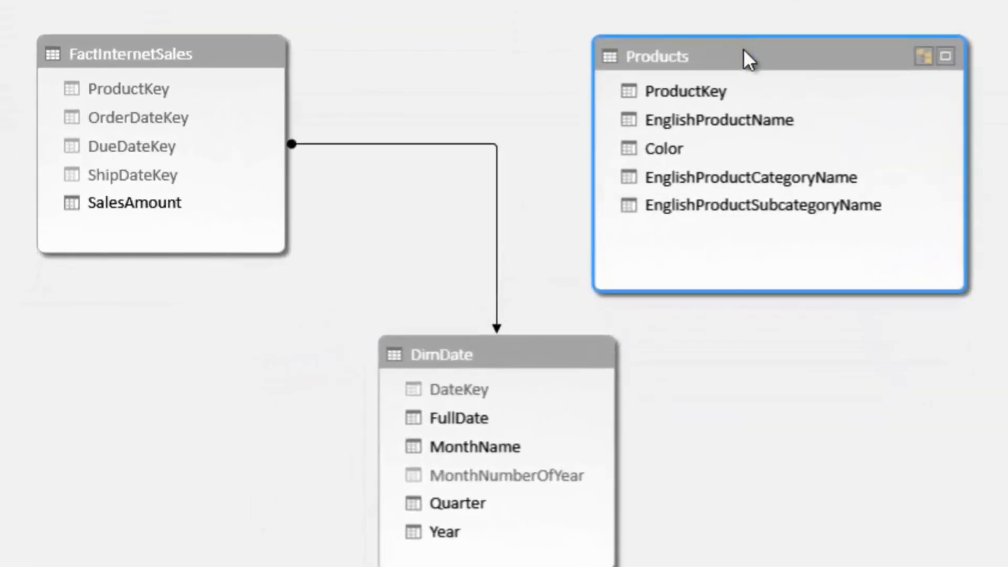
{"action": "left_click_drag", "start_coordinate": [207, 99], "coordinate": [642, 92]}
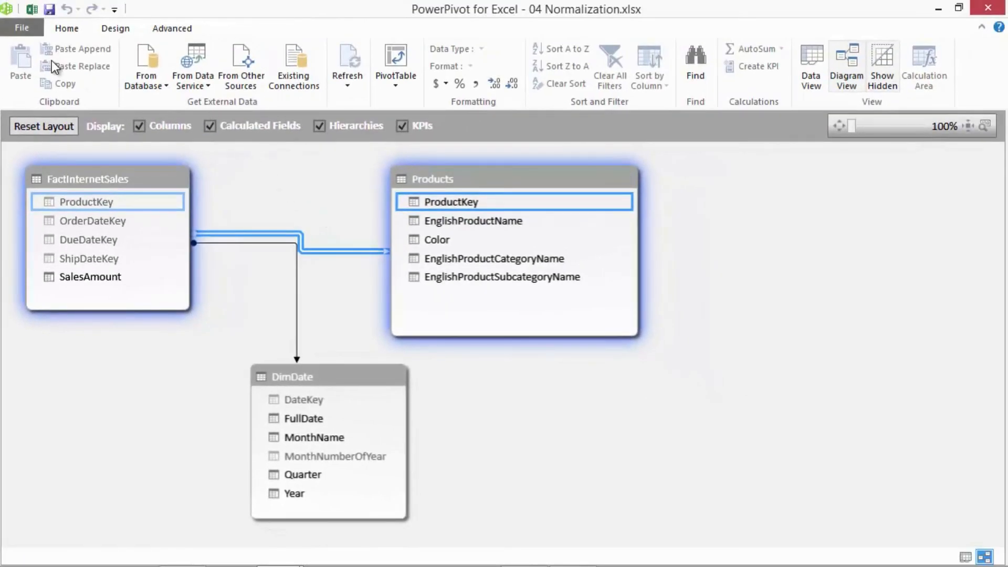
- Switch to Excel and add EnglishProductCategoryName and EnglishProductSubcategoryName from the Products table to the rows of the Sheet2 pivot table
{"action": "left_click", "coordinate": [32, 9]}
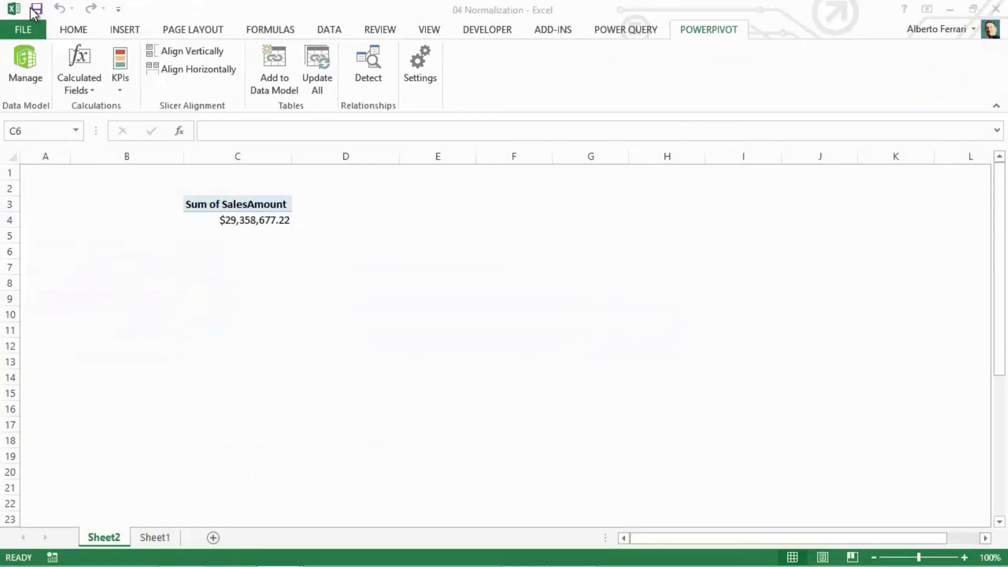
{"action": "left_click", "coordinate": [247, 220]}
{"action": "left_click", "coordinate": [725, 227]}
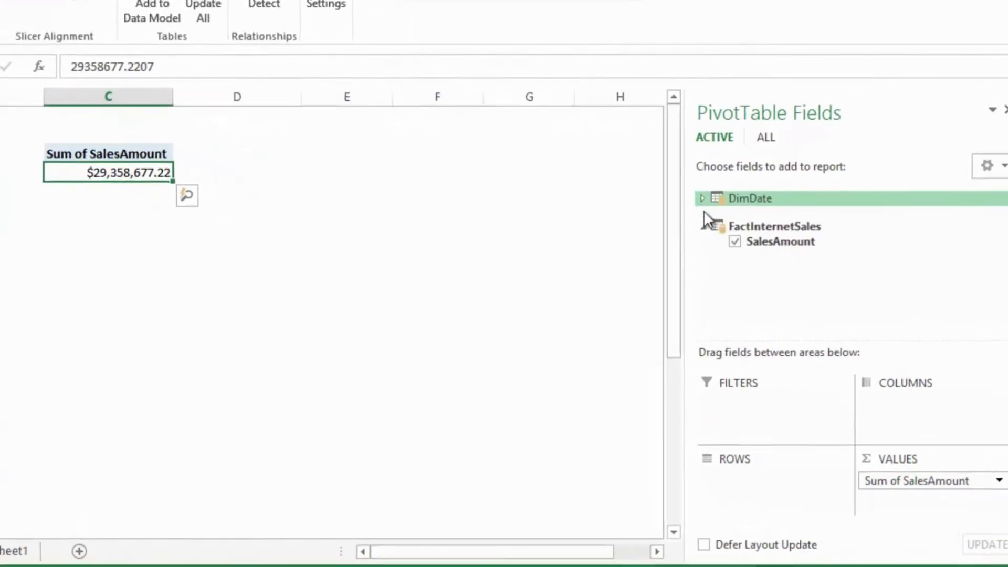
{"action": "left_click", "coordinate": [782, 173]}
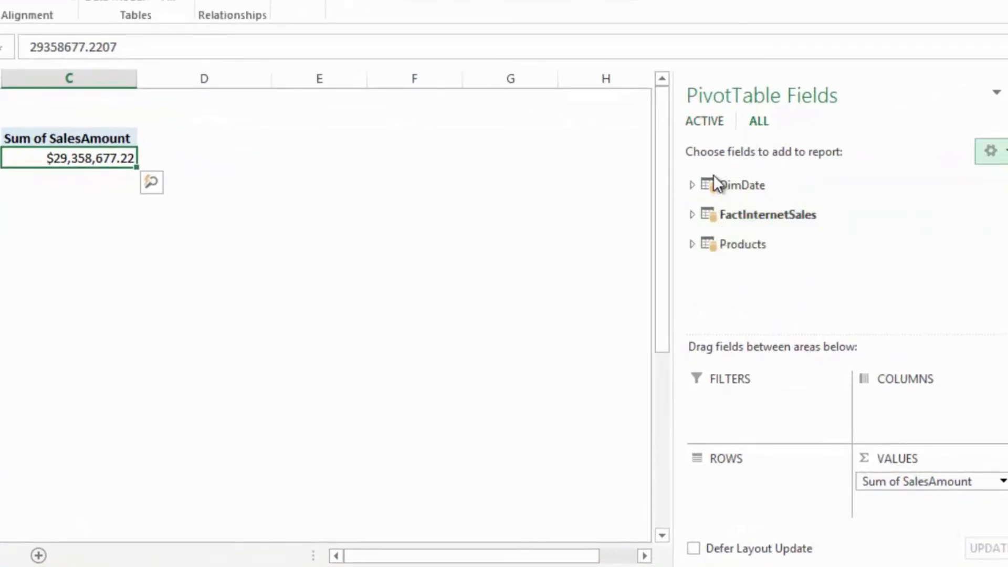
{"action": "left_click", "coordinate": [693, 242]}
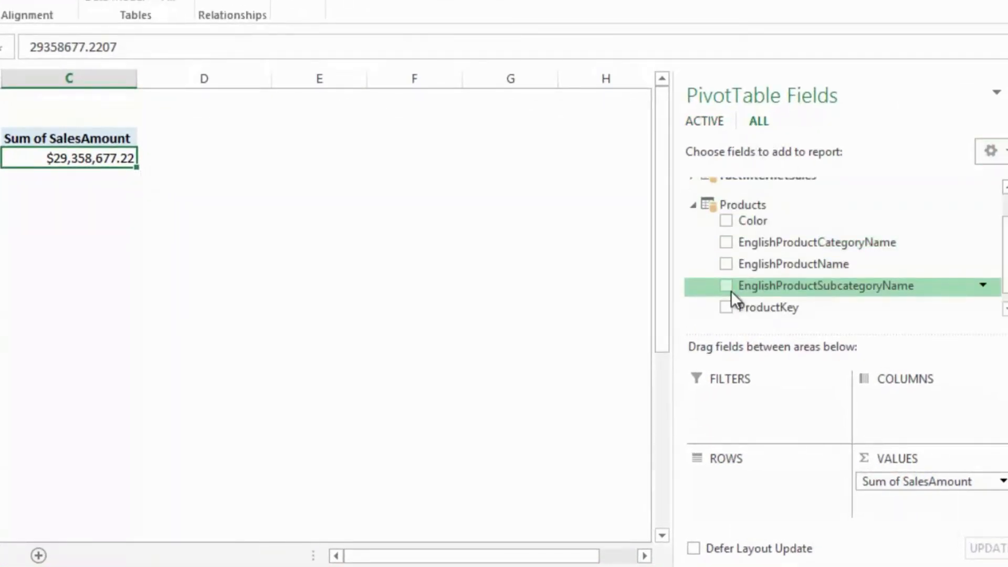
{"action": "left_click", "coordinate": [724, 240]}
{"action": "left_click", "coordinate": [728, 285]}
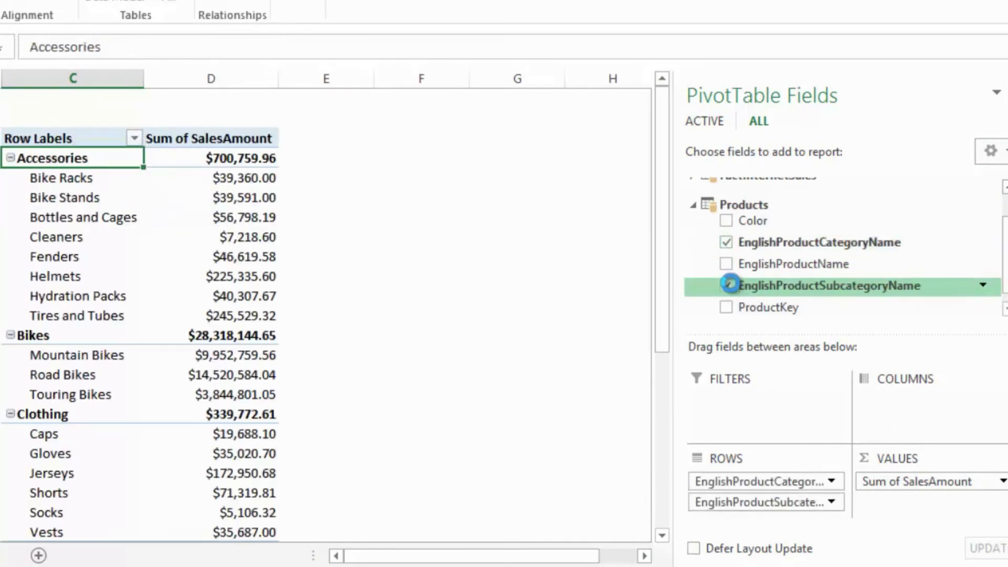
{"action": "left_click", "coordinate": [552, 355]}
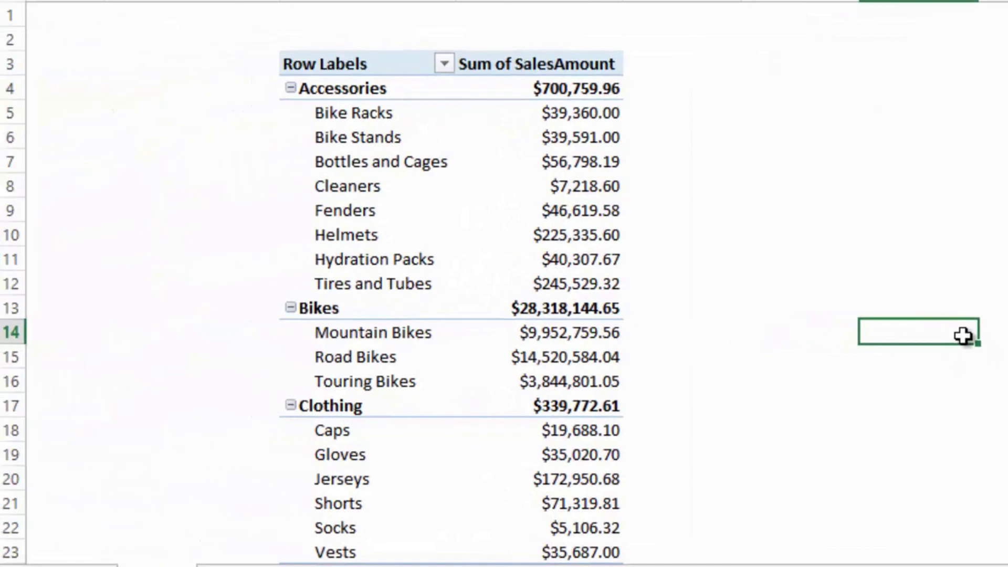
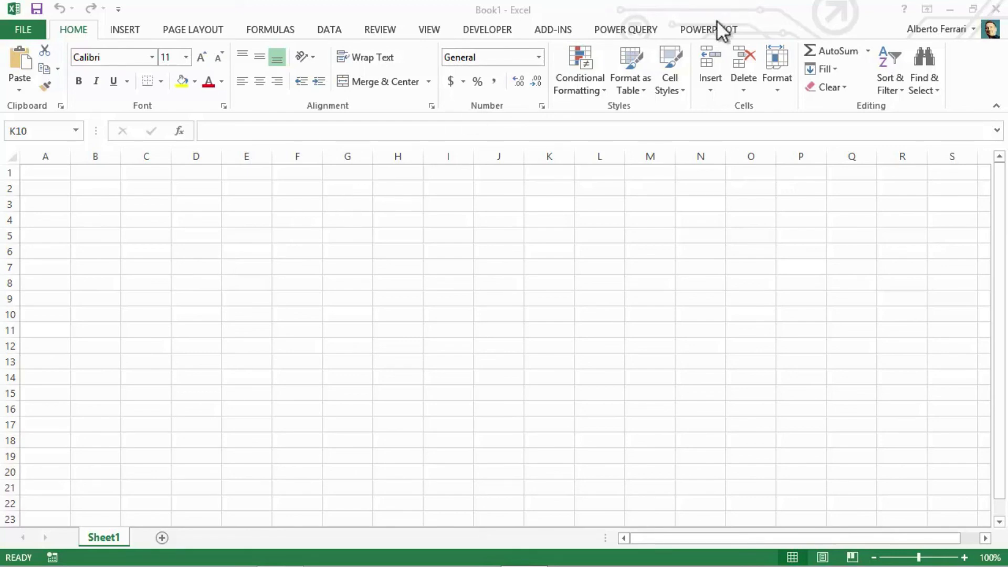
- Open the PowerPivot window and connect to SQL Server demo, database AdventureWorksDW2012, with Windows Authentication
{"action": "left_click", "coordinate": [725, 29]}
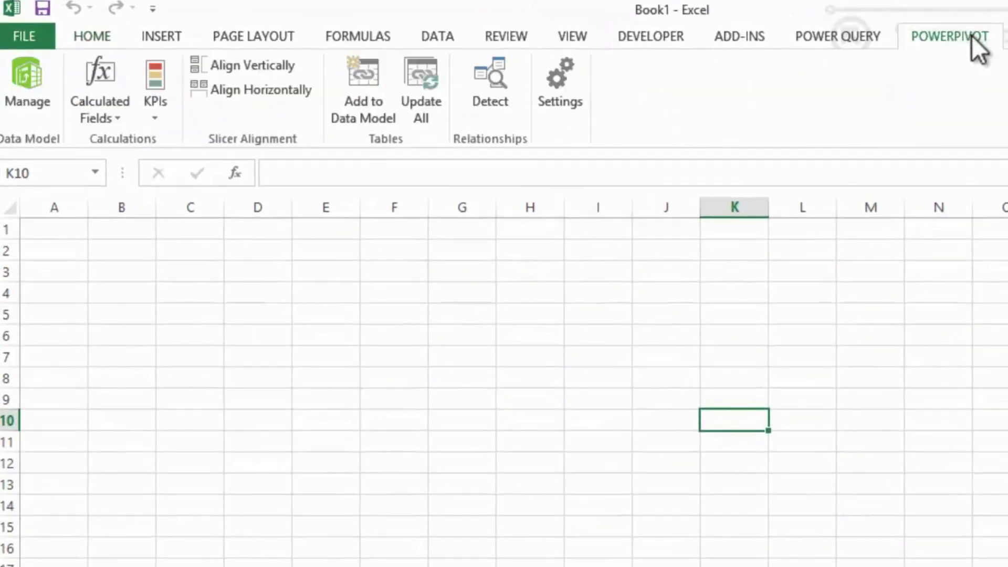
{"action": "left_click", "coordinate": [36, 91]}
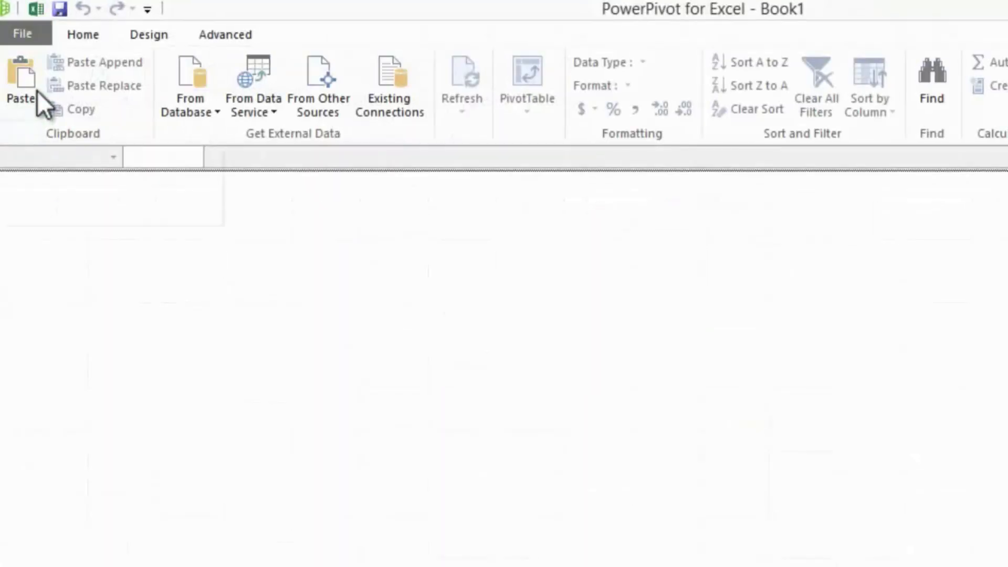
{"action": "left_click", "coordinate": [201, 107]}
{"action": "left_click", "coordinate": [222, 134]}
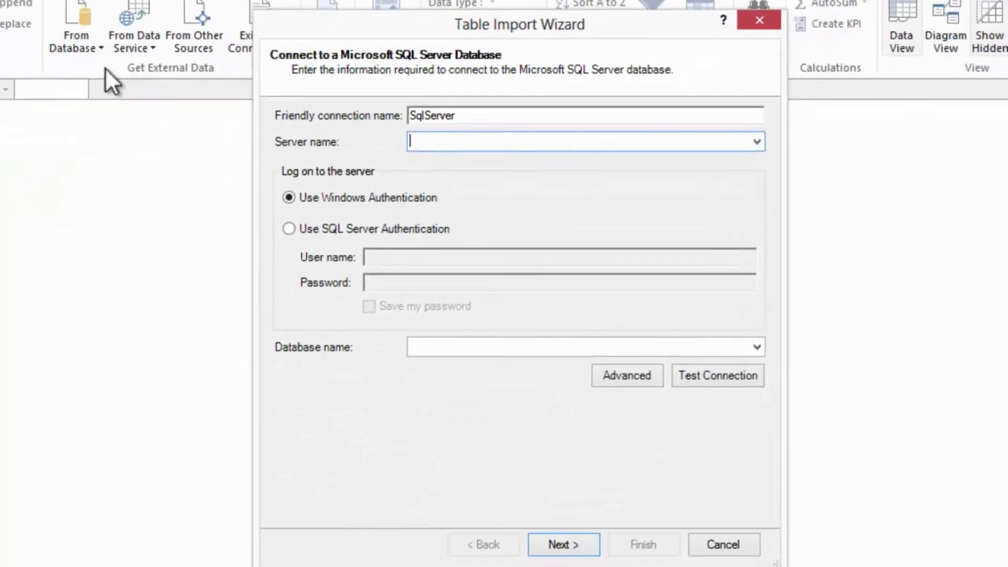
{"action": "type", "text": "demo"}
{"action": "key", "text": "Tab"}
{"action": "key", "text": "Tab"}
{"action": "key", "text": "Tab"}
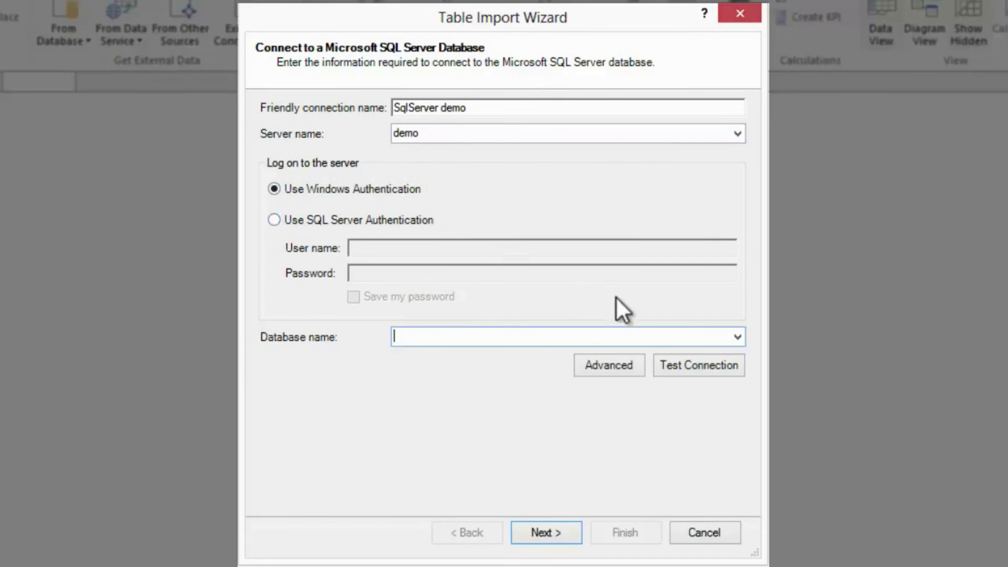
{"action": "left_click", "coordinate": [737, 337]}
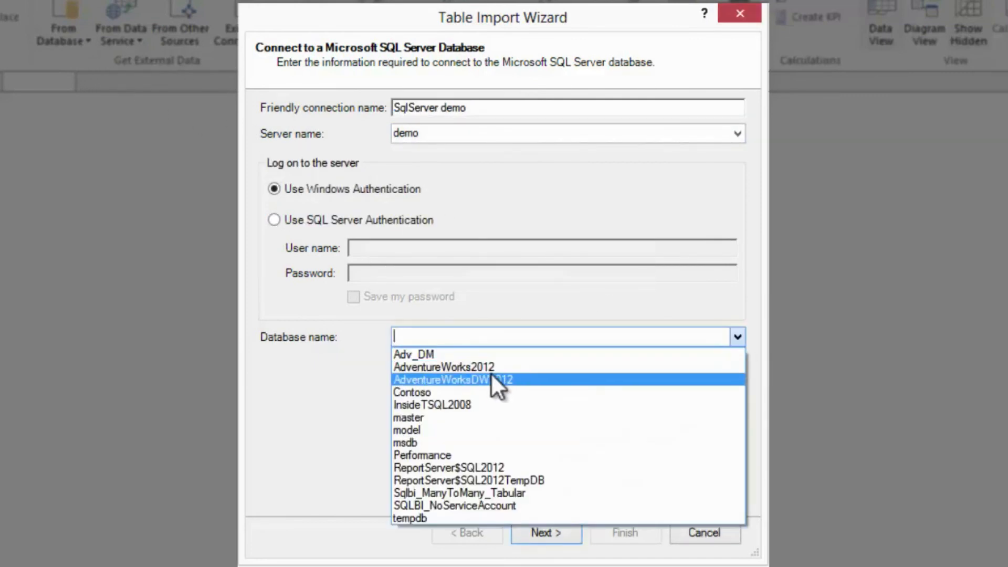
{"action": "left_click", "coordinate": [490, 375]}
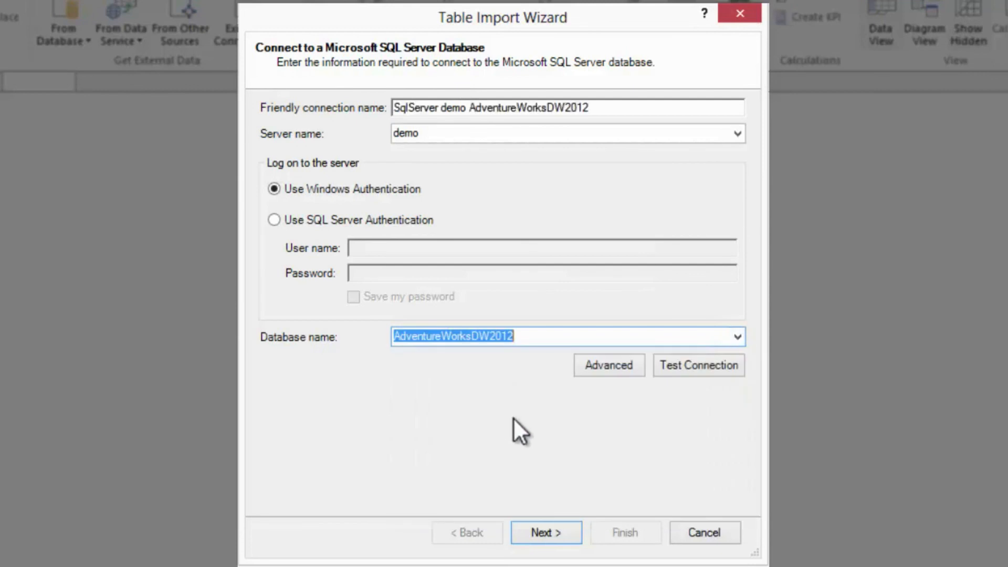
{"action": "left_click", "coordinate": [552, 533]}
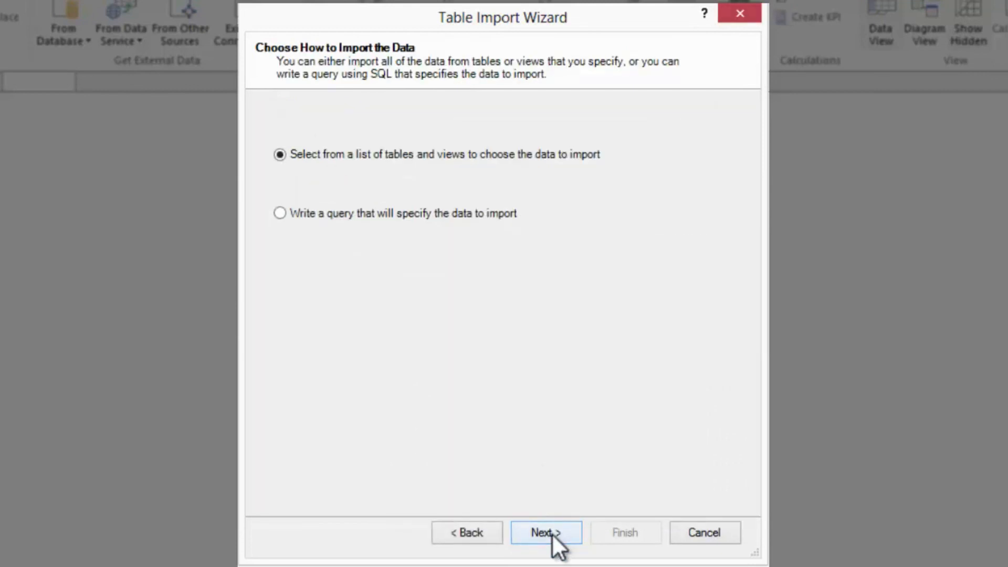
- Import the Workshop schema views InternetSales and ResellerSales from the list of tables and views
{"action": "left_click", "coordinate": [552, 534]}
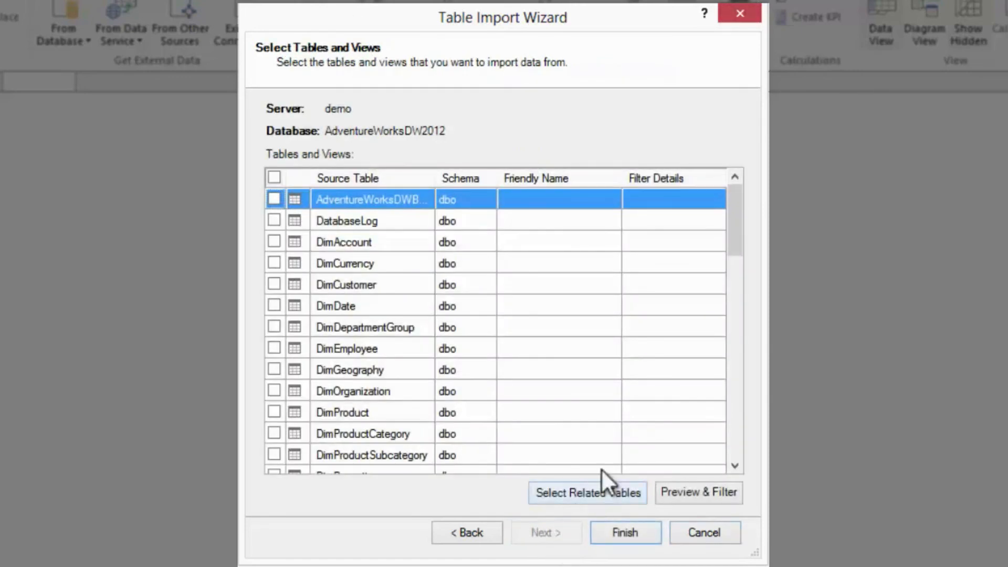
{"action": "left_click_drag", "start_coordinate": [730, 251], "coordinate": [734, 462]}
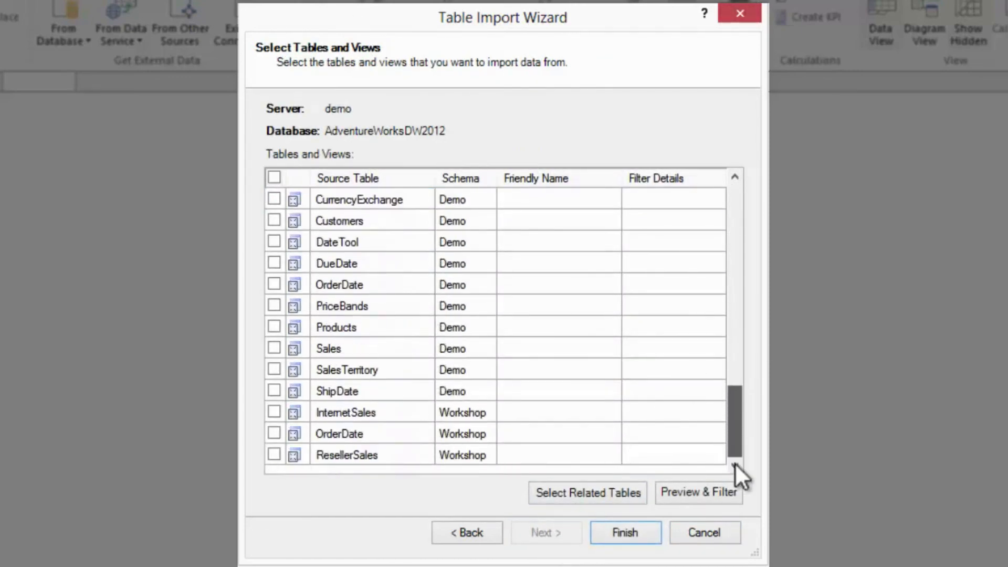
{"action": "left_click", "coordinate": [270, 453]}
{"action": "left_click", "coordinate": [273, 410]}
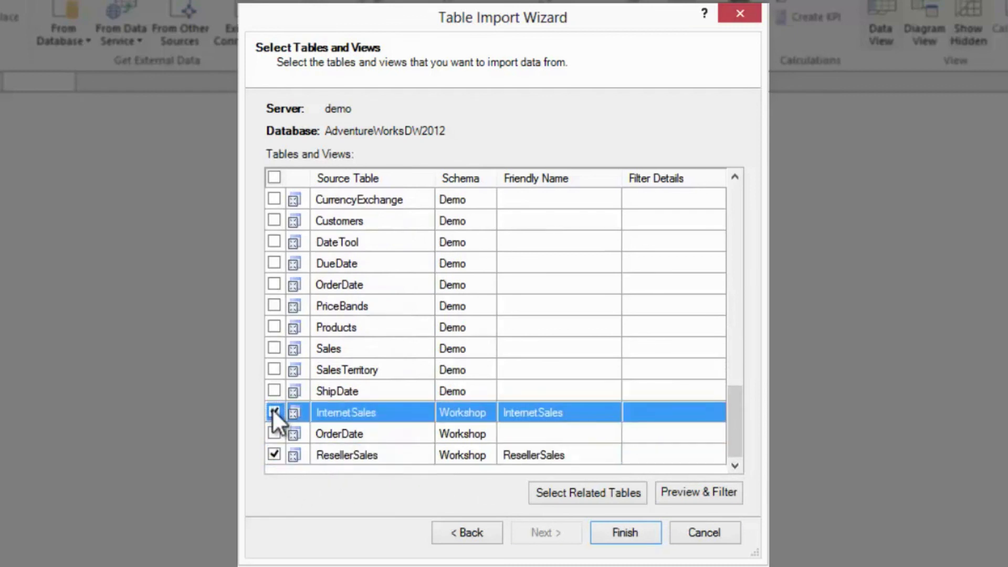
{"action": "left_click", "coordinate": [650, 533]}
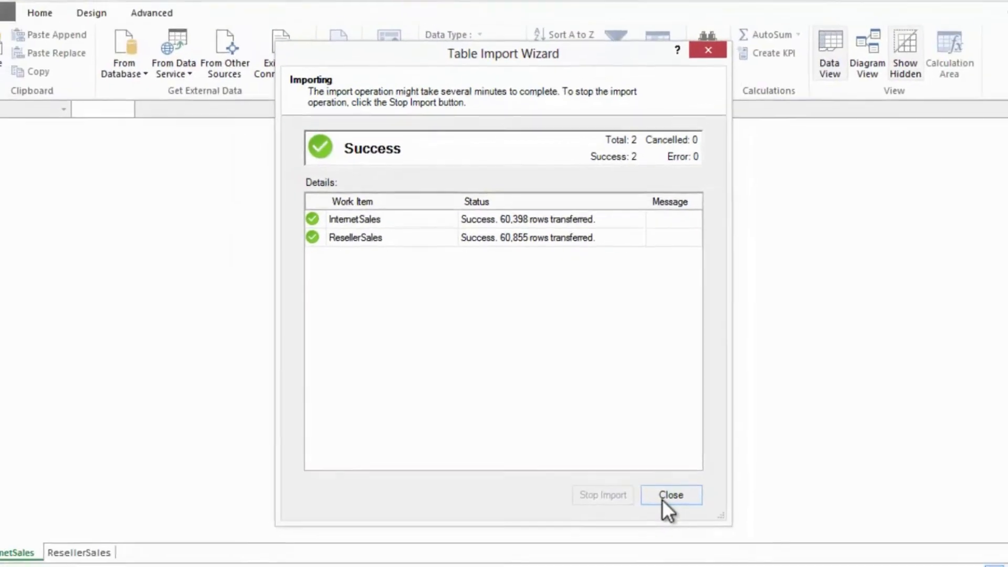
{"action": "left_click", "coordinate": [664, 496]}
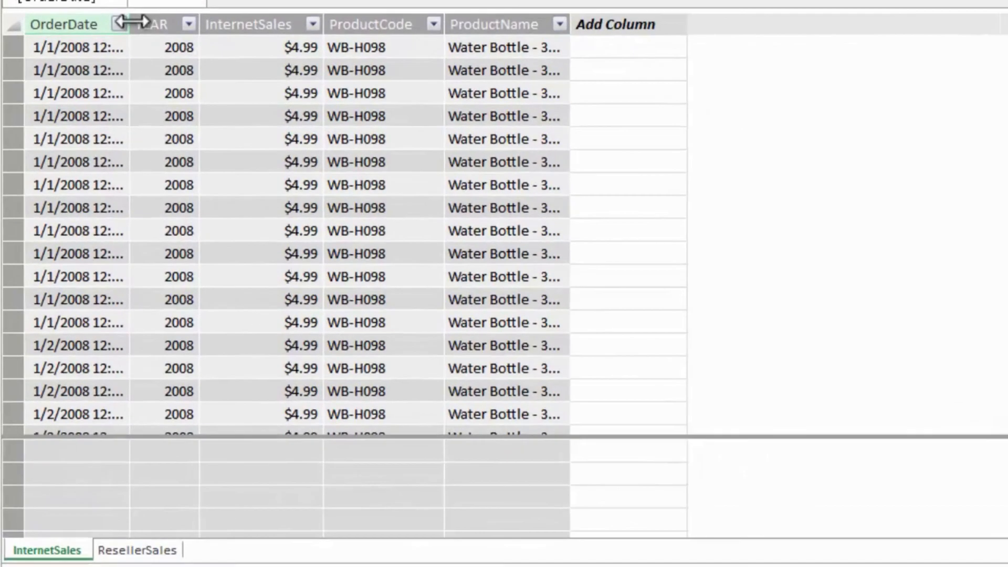
- Widen the OrderDate and ProductName columns to fit their contents in both the InternetSales and ResellerSales tables
{"action": "double_click", "coordinate": [130, 22]}
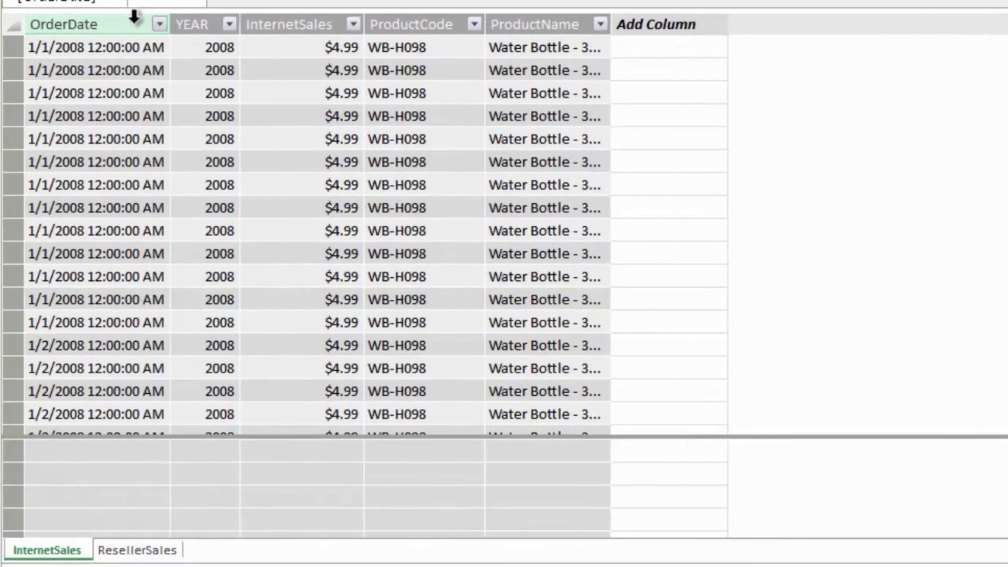
{"action": "double_click", "coordinate": [610, 24]}
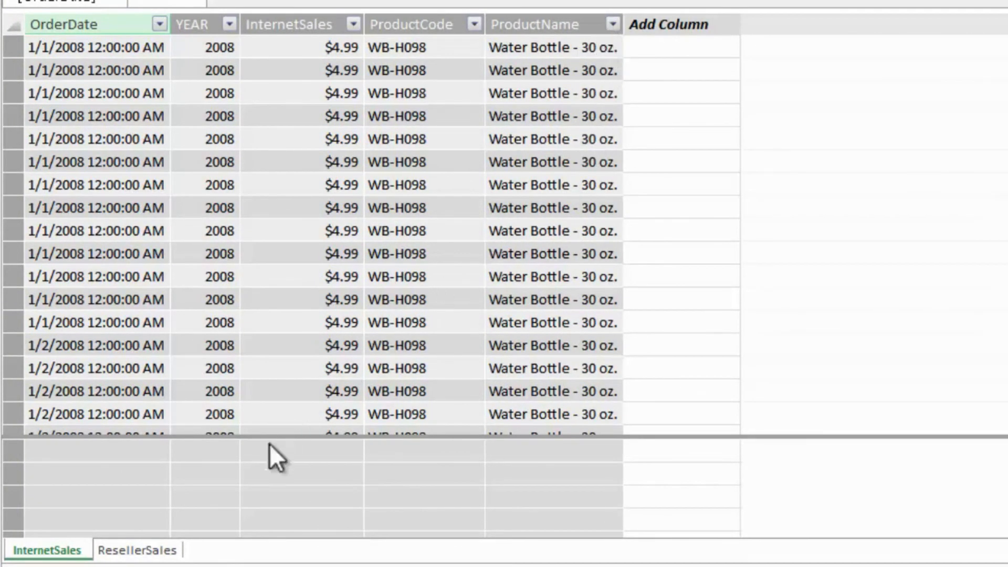
{"action": "left_click", "coordinate": [139, 548]}
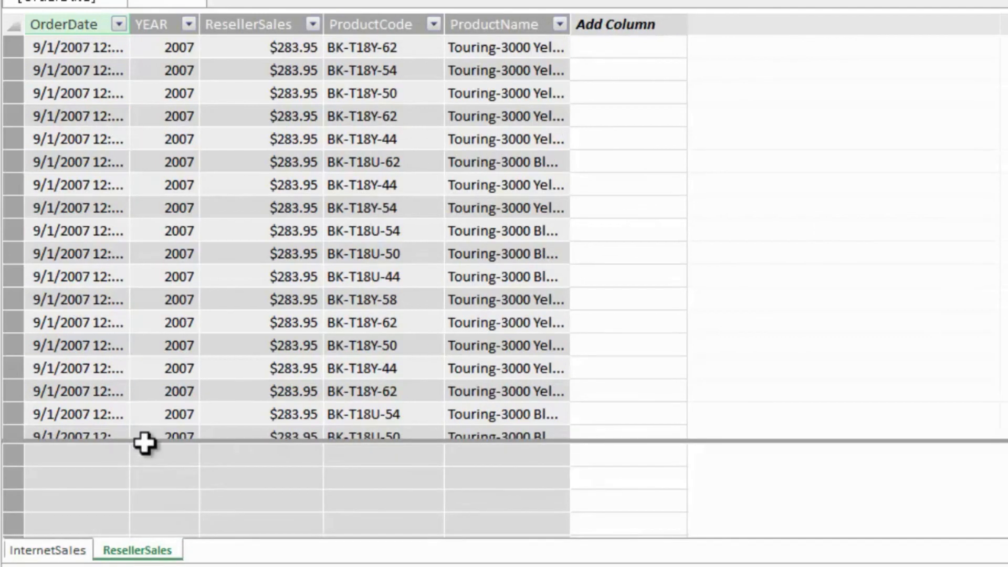
{"action": "double_click", "coordinate": [131, 24]}
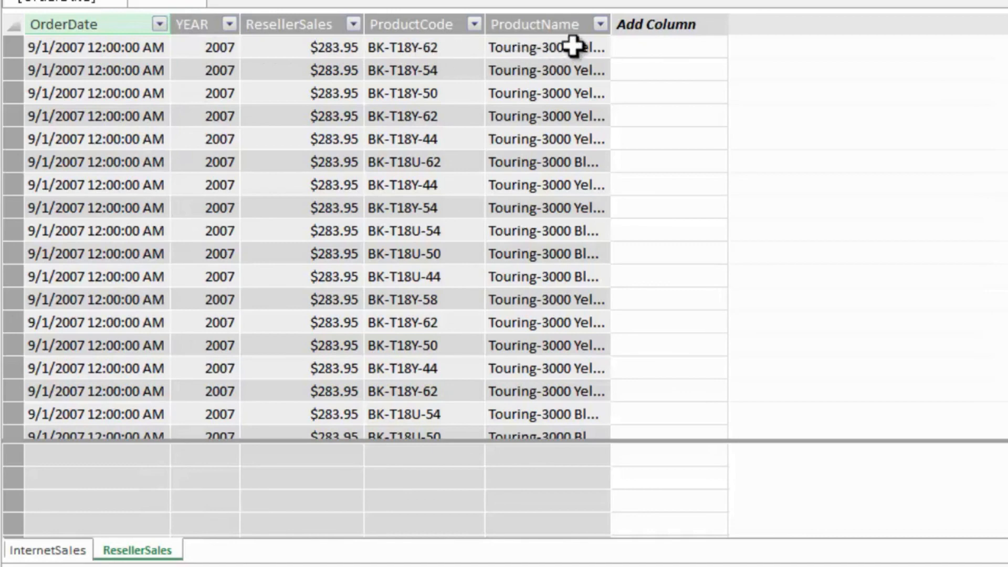
{"action": "double_click", "coordinate": [611, 26]}
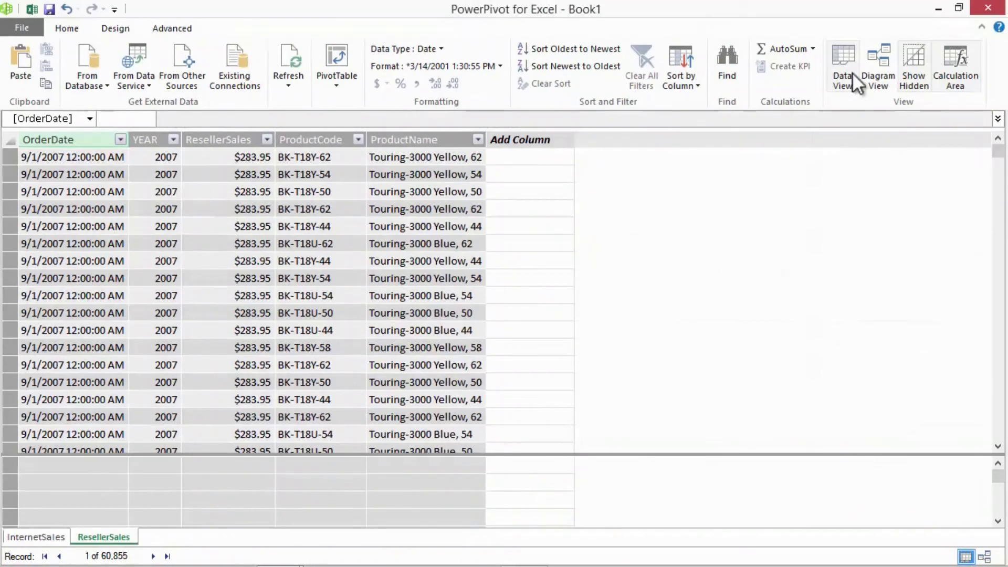
- Show the model as a diagram and enlarge the InternetSales and ResellerSales tables enough to show all their fields
{"action": "left_click", "coordinate": [878, 65]}
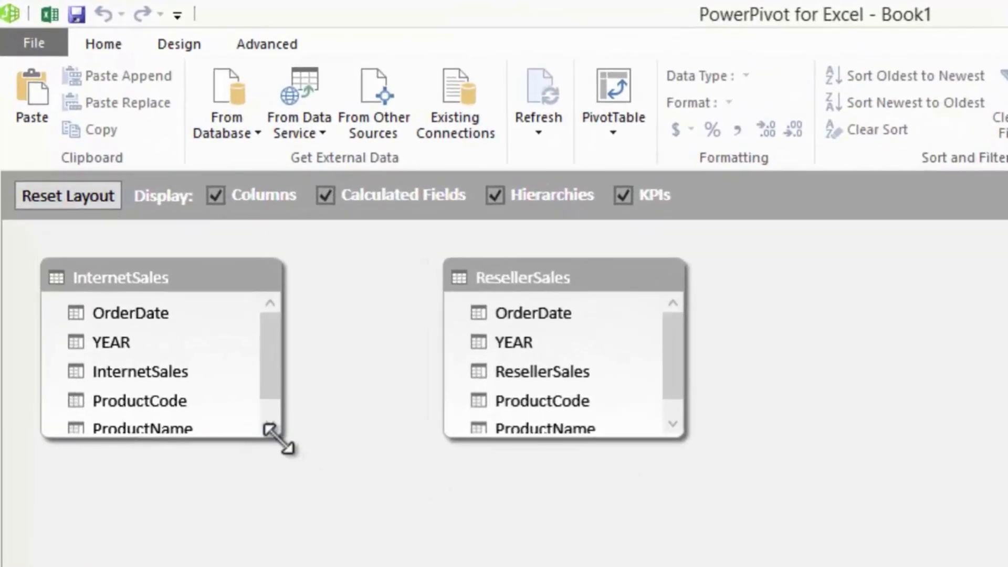
{"action": "left_click_drag", "start_coordinate": [182, 285], "coordinate": [179, 292]}
{"action": "left_click_drag", "start_coordinate": [278, 456], "coordinate": [279, 474]}
{"action": "left_click_drag", "start_coordinate": [686, 438], "coordinate": [690, 475]}
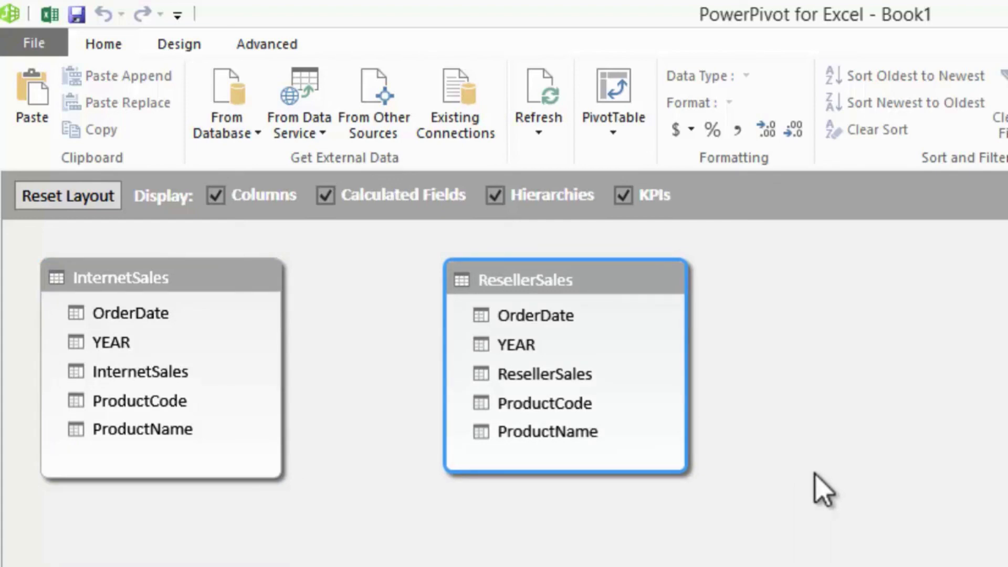
- Create a pivot table from the data model on a new worksheet
{"action": "left_click", "coordinate": [593, 118]}
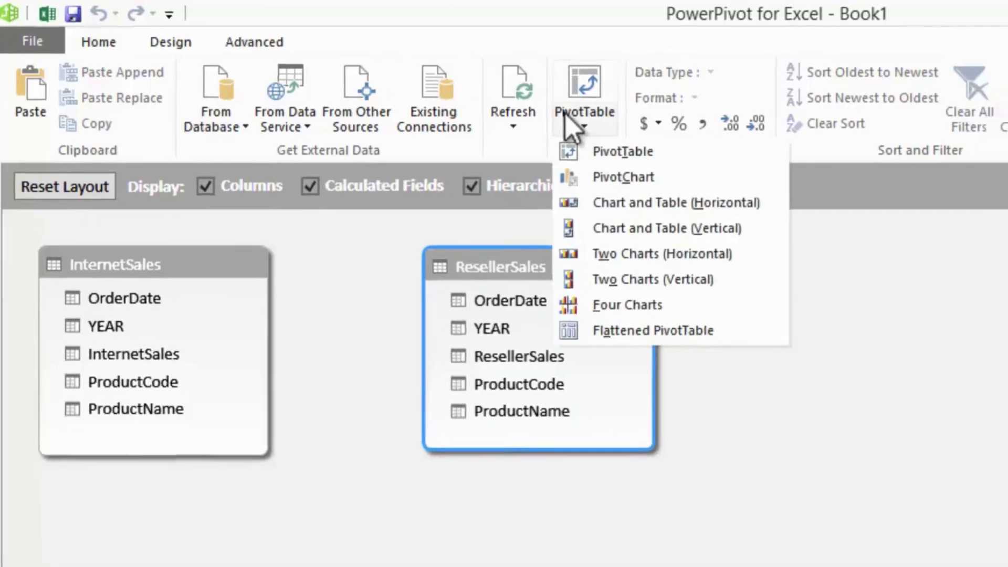
{"action": "left_click", "coordinate": [630, 160]}
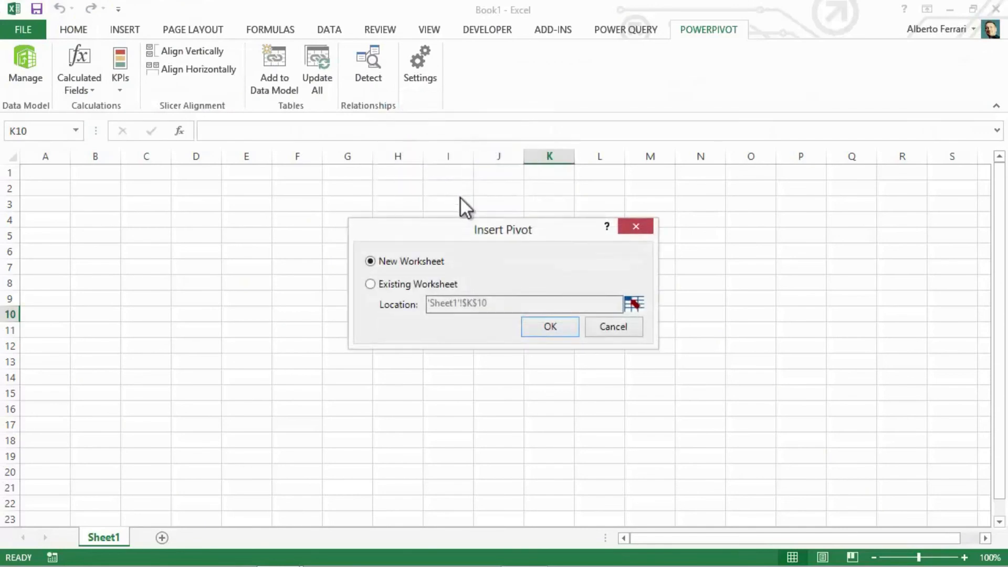
{"action": "left_click", "coordinate": [543, 328]}
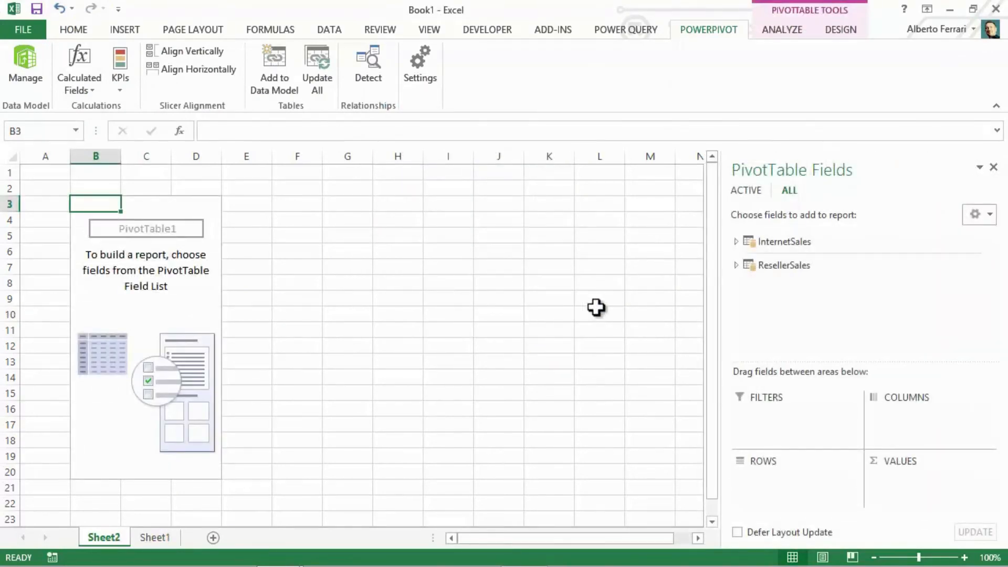
- Add ProductName from InternetSales to the pivot table rows, and InternetSales and ResellerSales from their tables as values
{"action": "left_click", "coordinate": [736, 241]}
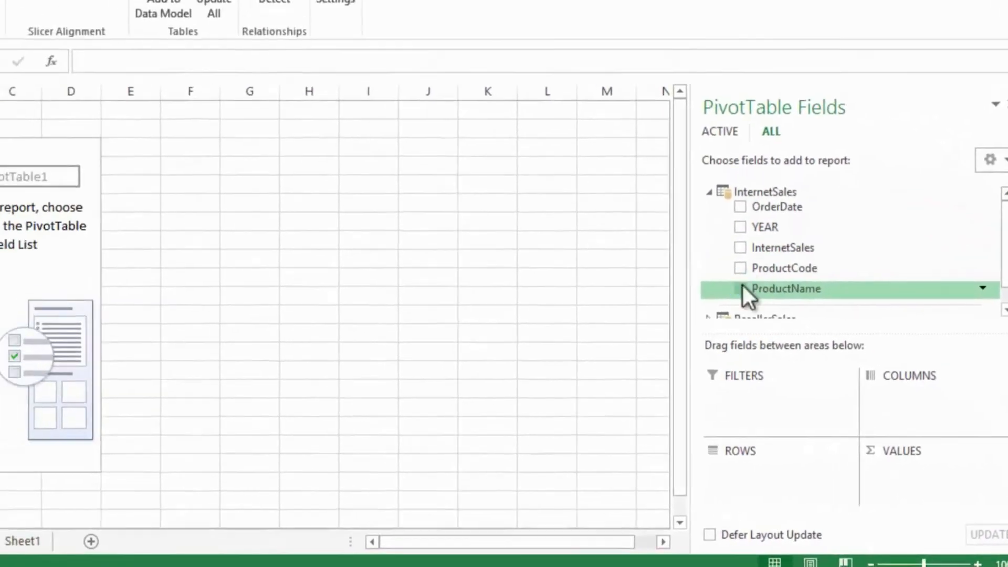
{"action": "left_click", "coordinate": [740, 288]}
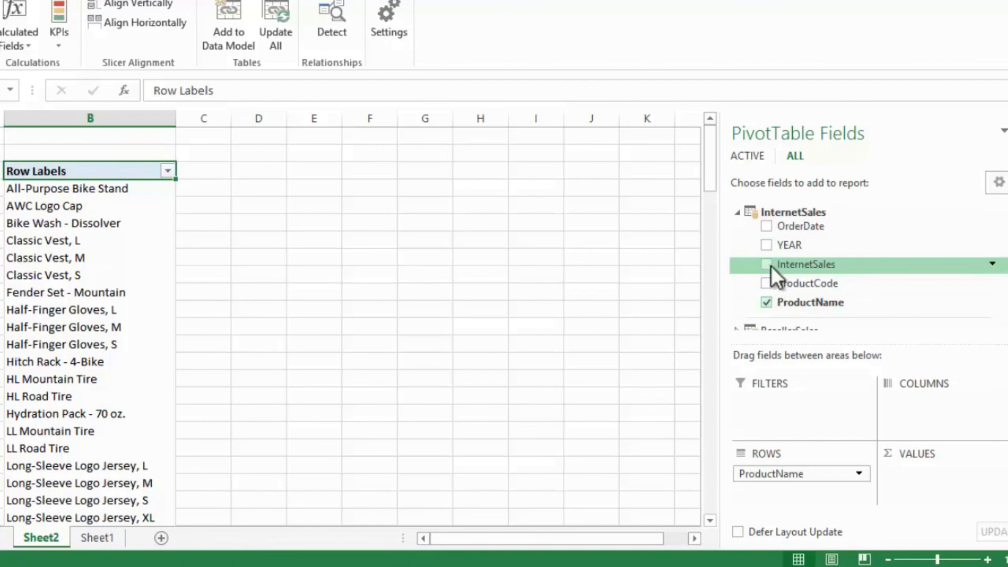
{"action": "left_click", "coordinate": [767, 265]}
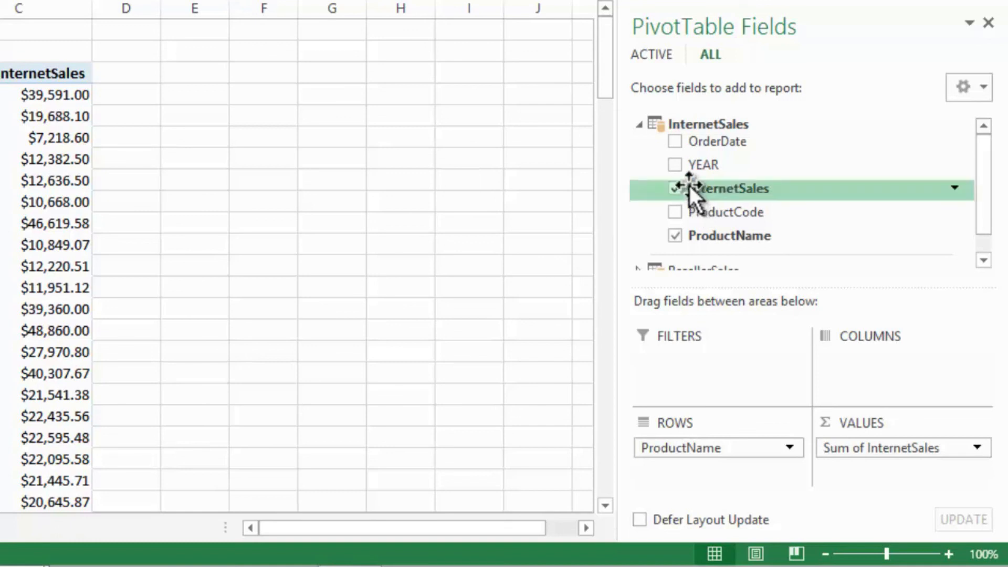
{"action": "left_click", "coordinate": [640, 129]}
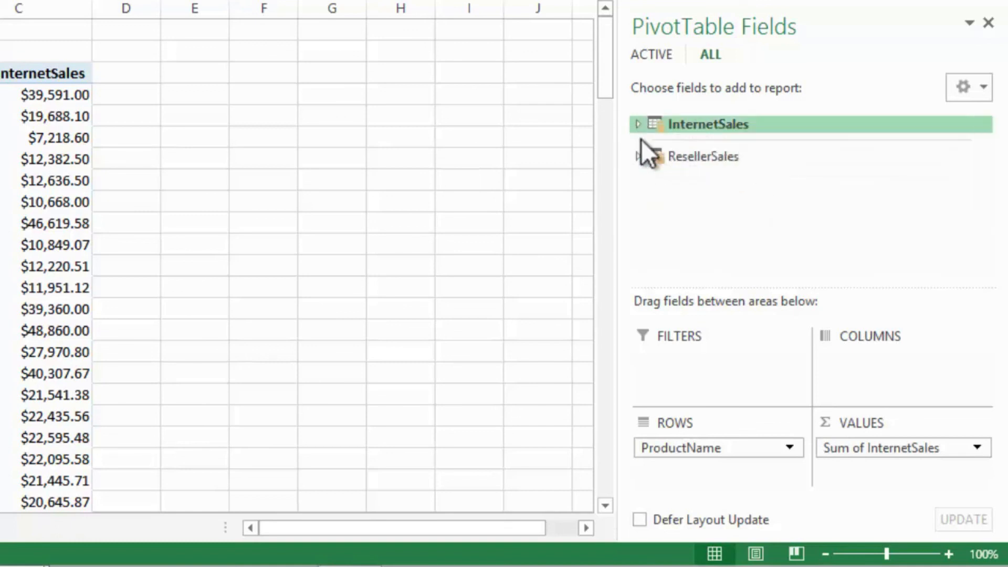
{"action": "left_click", "coordinate": [638, 154]}
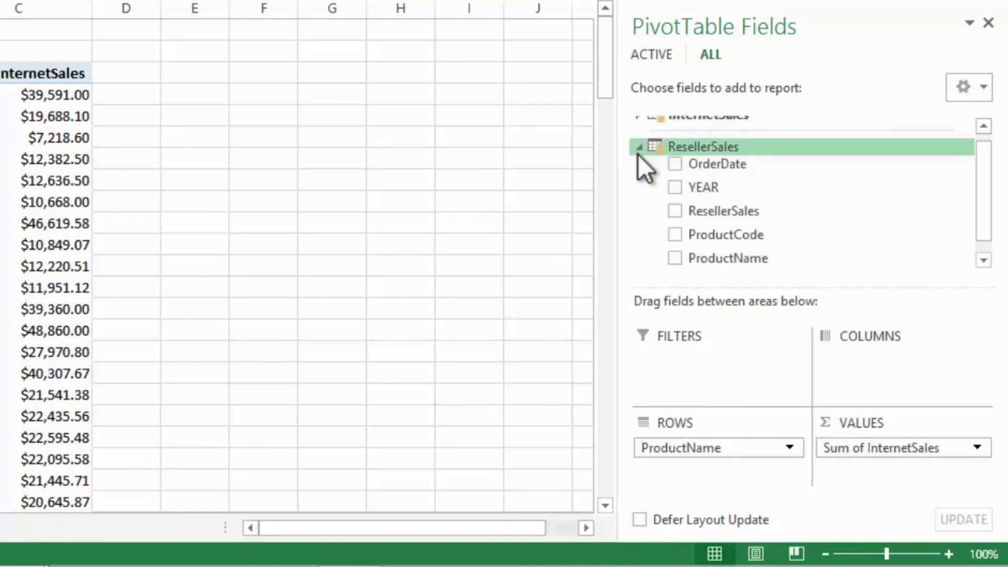
{"action": "left_click", "coordinate": [674, 211]}
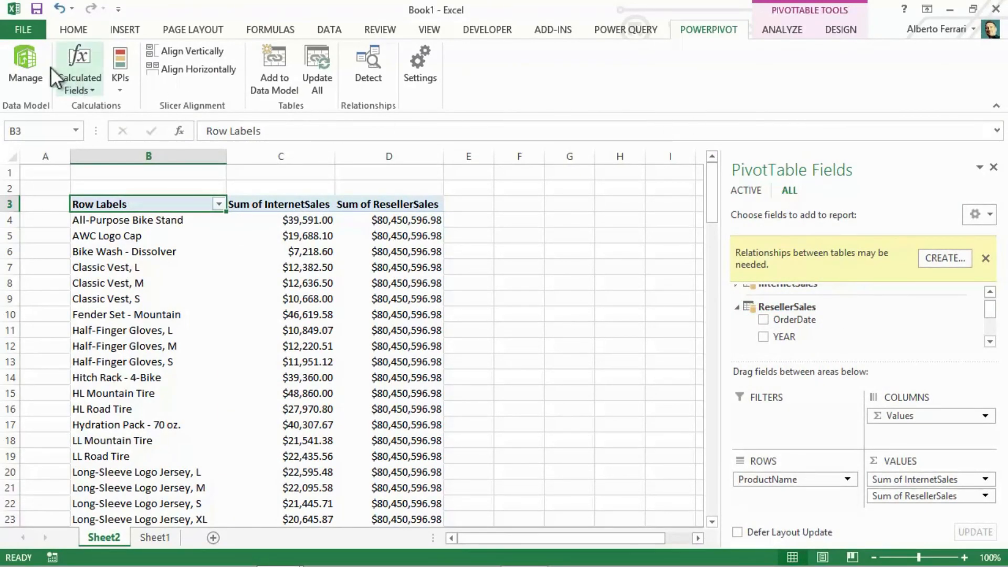
- Return to the PowerPivot diagram and try to relate InternetSales to ResellerSales on ProductCode
{"action": "left_click", "coordinate": [33, 62]}
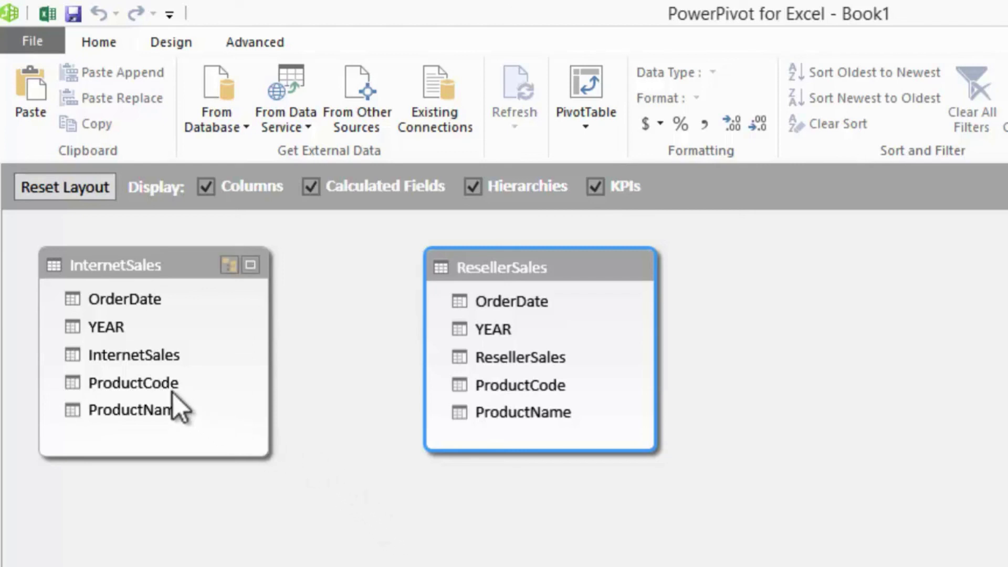
{"action": "left_click", "coordinate": [160, 387]}
{"action": "left_click_drag", "start_coordinate": [160, 387], "coordinate": [461, 382]}
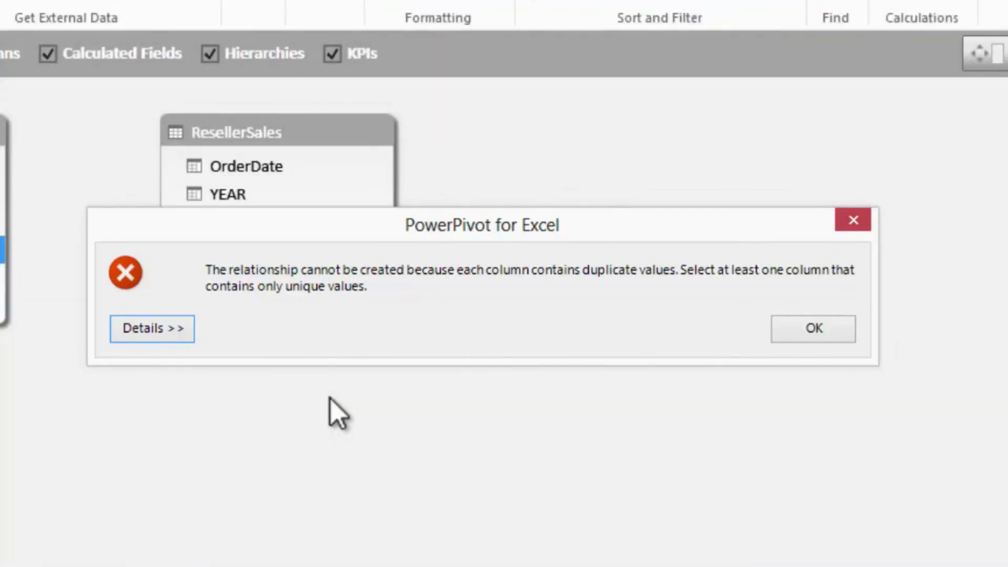
{"action": "left_click", "coordinate": [815, 333]}
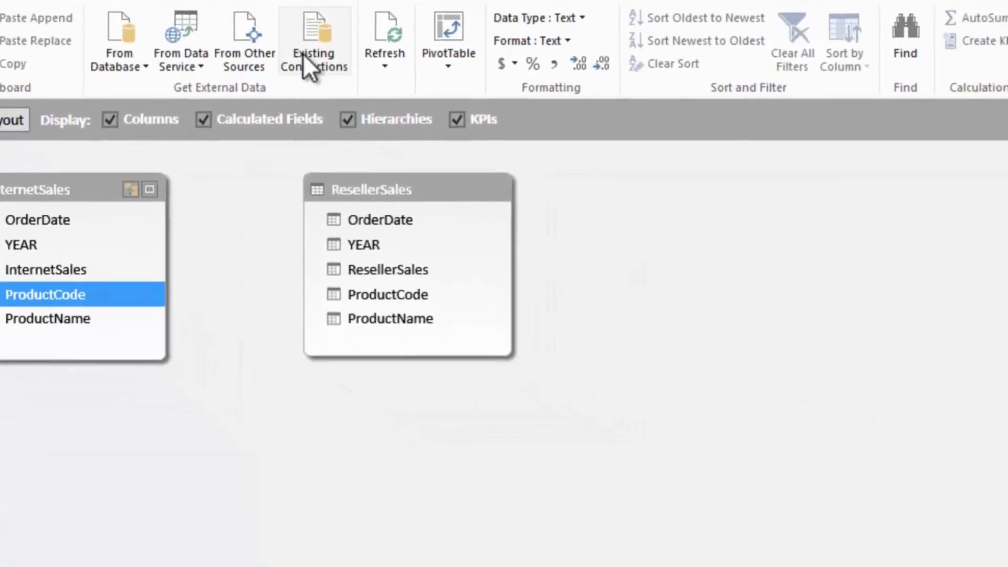
- Start a query-based import from the existing SqlServer demo AdventureWorksDW2012 connection and name the query Products
{"action": "left_click", "coordinate": [305, 58]}
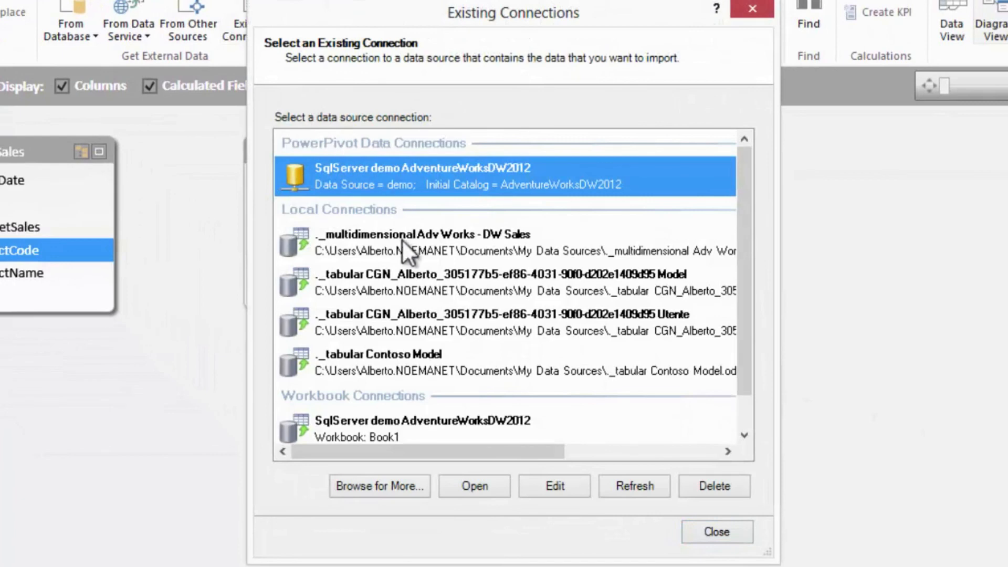
{"action": "left_click", "coordinate": [491, 484]}
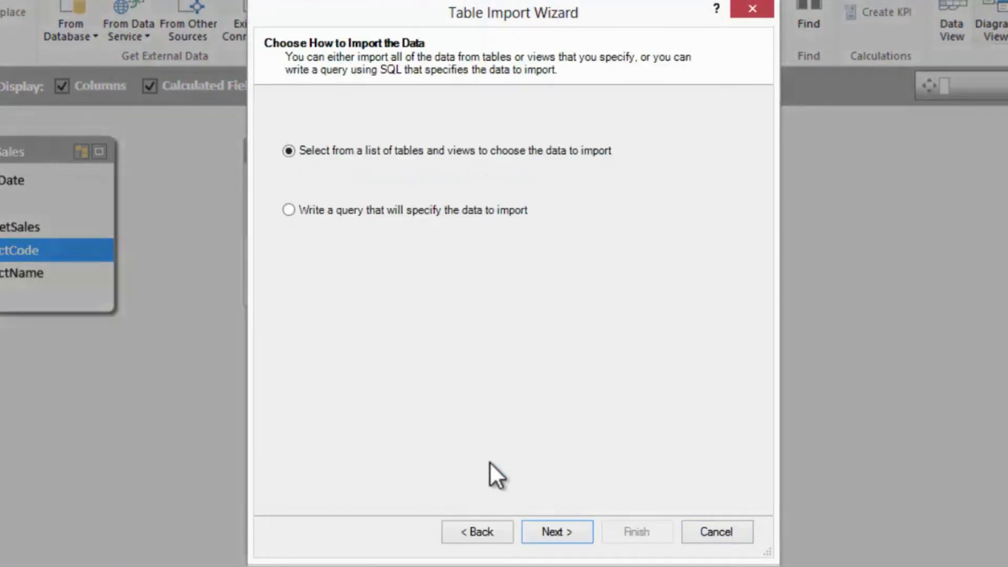
{"action": "left_click", "coordinate": [427, 215]}
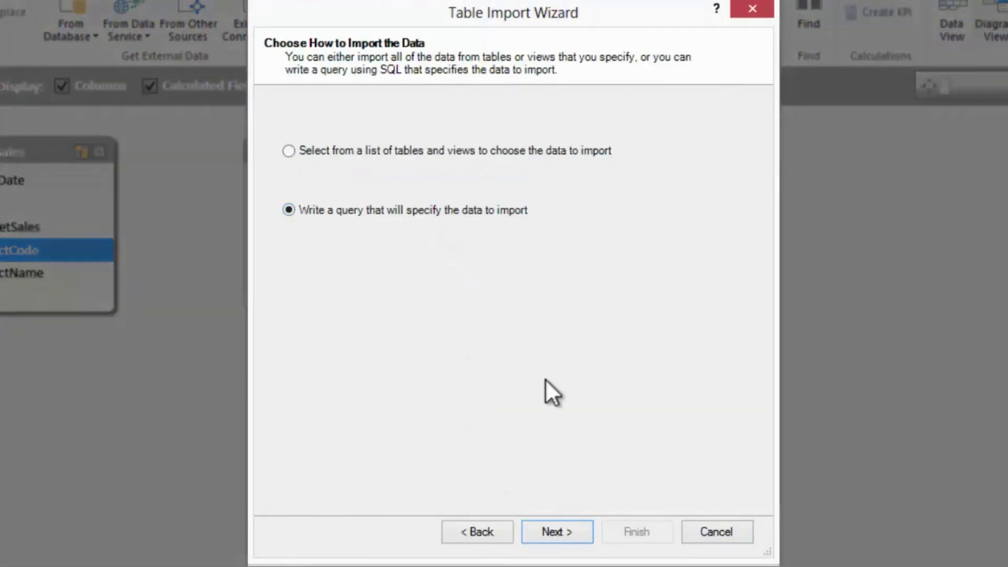
{"action": "left_click", "coordinate": [563, 530]}
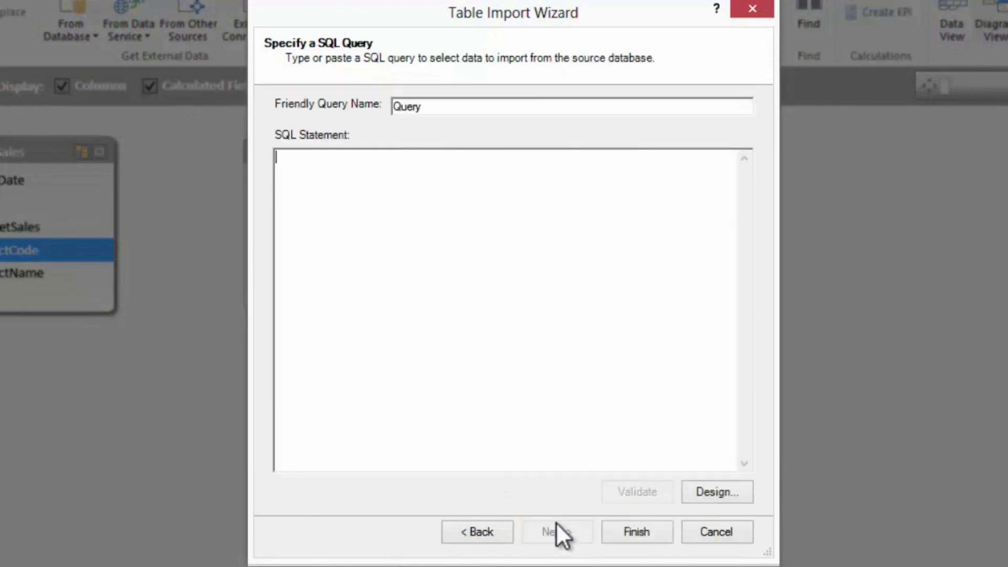
{"action": "left_click_drag", "start_coordinate": [434, 106], "coordinate": [369, 101]}
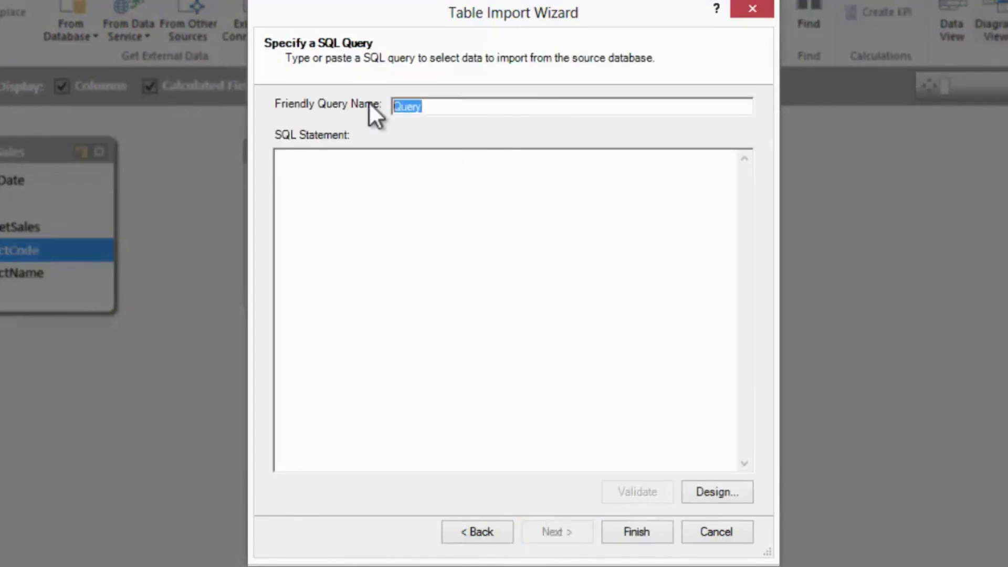
{"action": "type", "text": "Products"}
{"action": "left_click", "coordinate": [384, 180]}
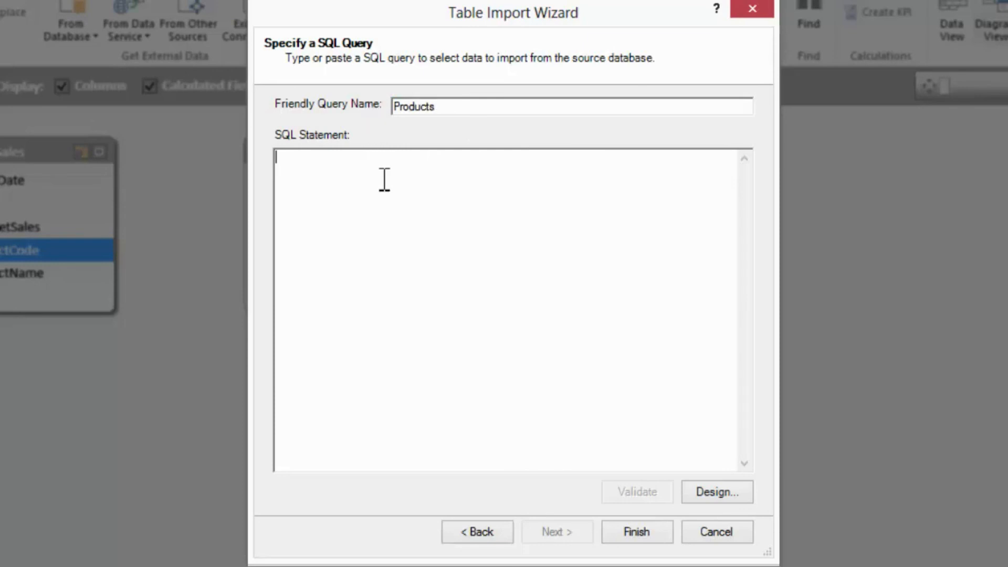
- Write the SQL line SELECT DISTINCT ProductCode, ProductName From Workshop.InternetSales
{"action": "type", "text": "SELECT "}
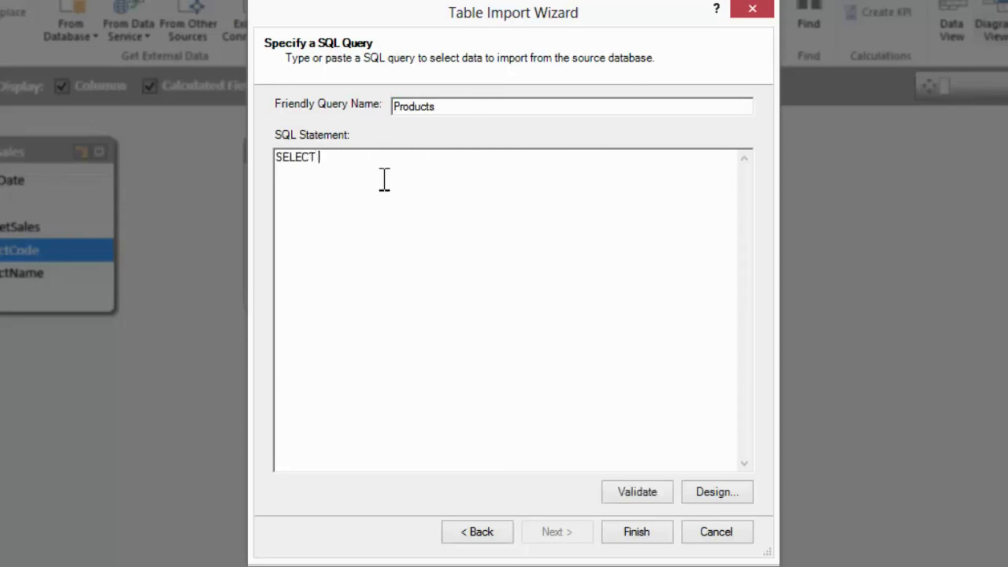
{"action": "type", "text": "DISTINCT ProductCode, ProductName From Workshop.InternetSales"}
- Extend the query with UNION and SELECT DISTINCT ProductCode, ProductName From Workshop.ResellerSales on separate lines
{"action": "key", "text": "Return"}
{"action": "type", "text": "UNION"}
{"action": "key", "text": "Return"}
{"action": "type", "text": "SELECT DISTINCT ProductCode, ProductName From Workshop.REe"}
{"action": "key", "text": "BackSpace"}
{"action": "key", "text": "BackSpace"}
{"action": "type", "text": "esellerSales"}
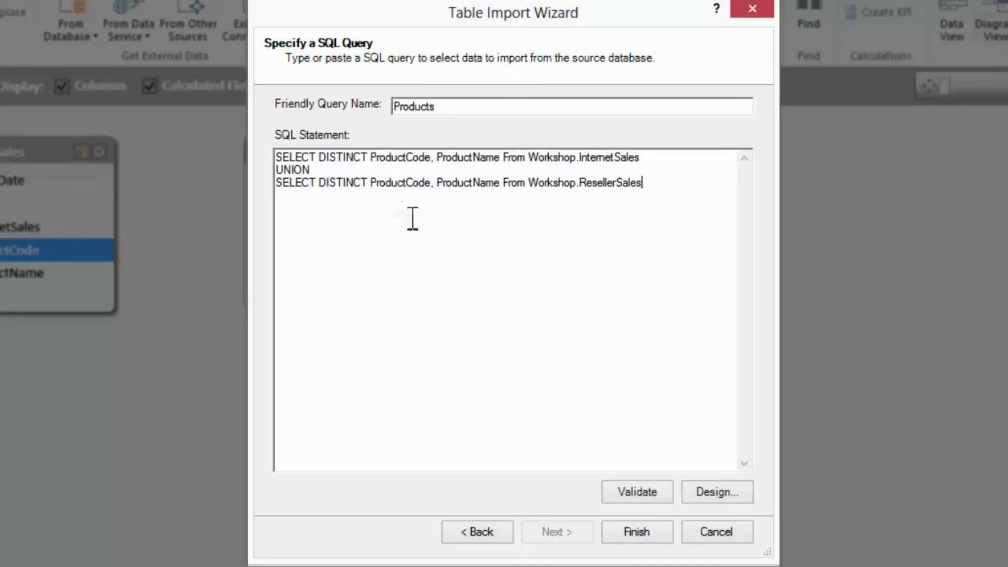
- Validate the SQL statement and import the Products query into the model
{"action": "left_click", "coordinate": [621, 490]}
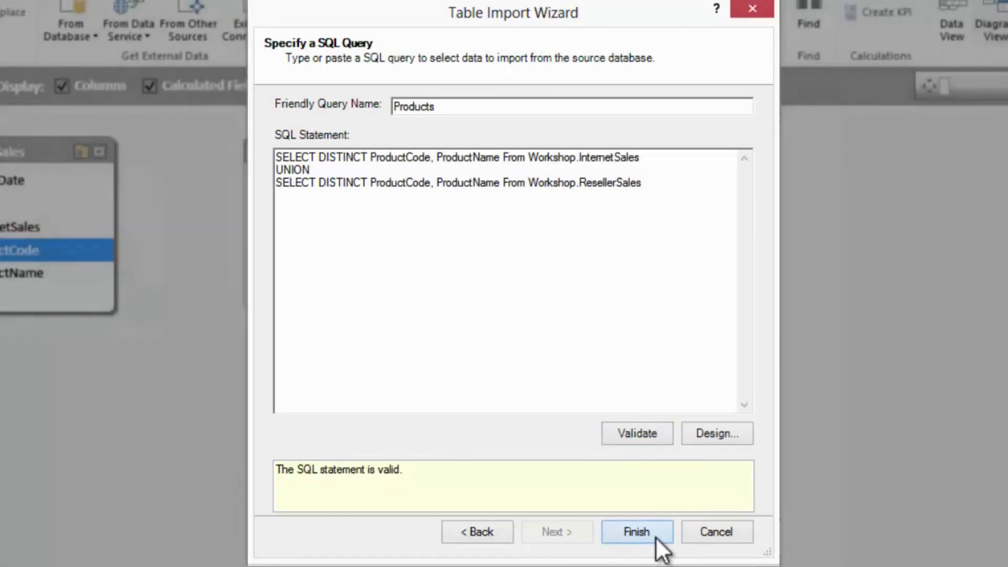
{"action": "left_click", "coordinate": [655, 536]}
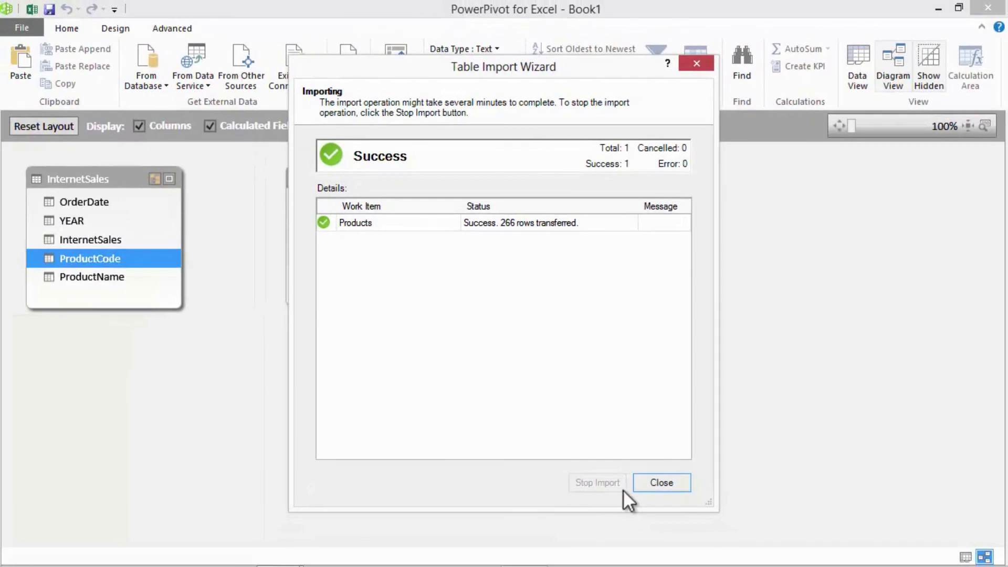
{"action": "left_click", "coordinate": [658, 483]}
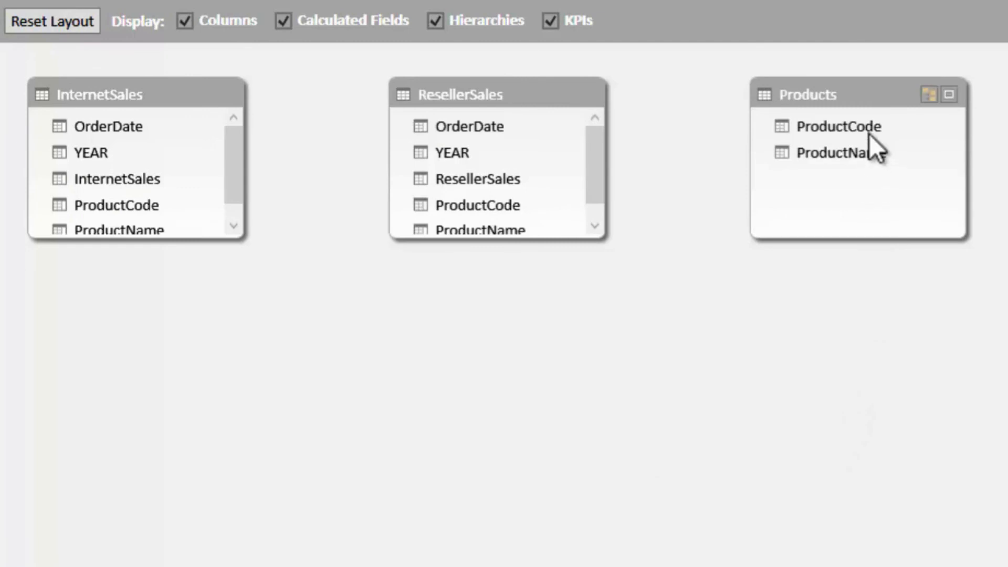
- Place Products below the sales tables and relate InternetSales and ResellerSales to it on ProductCode
{"action": "left_click_drag", "start_coordinate": [858, 88], "coordinate": [301, 333]}
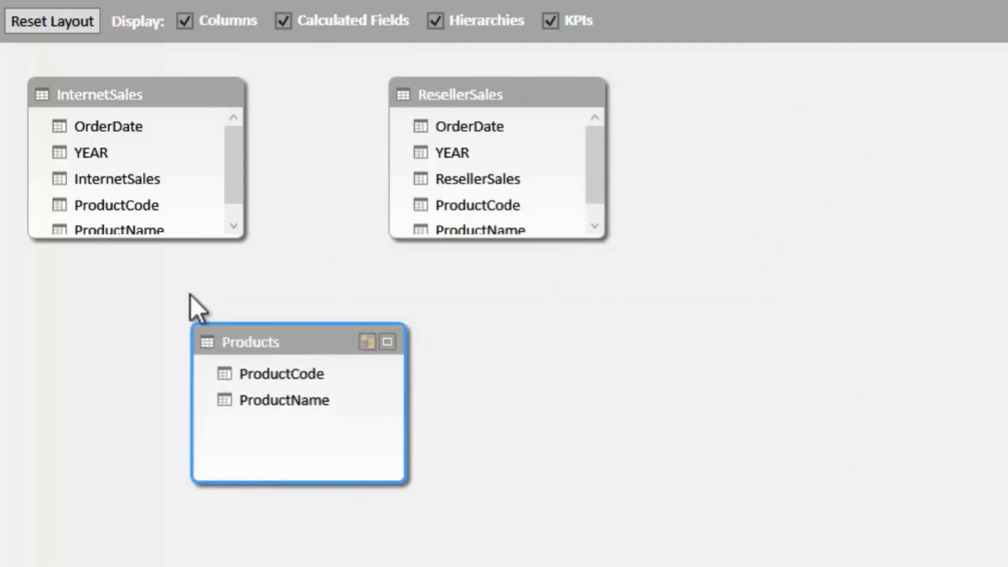
{"action": "left_click_drag", "start_coordinate": [129, 206], "coordinate": [283, 371]}
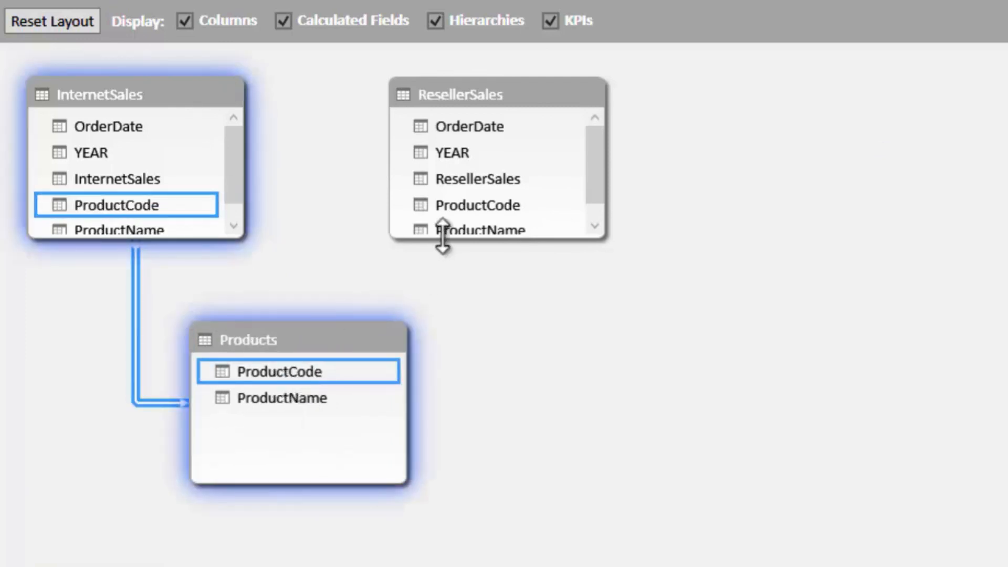
{"action": "left_click_drag", "start_coordinate": [468, 209], "coordinate": [317, 367]}
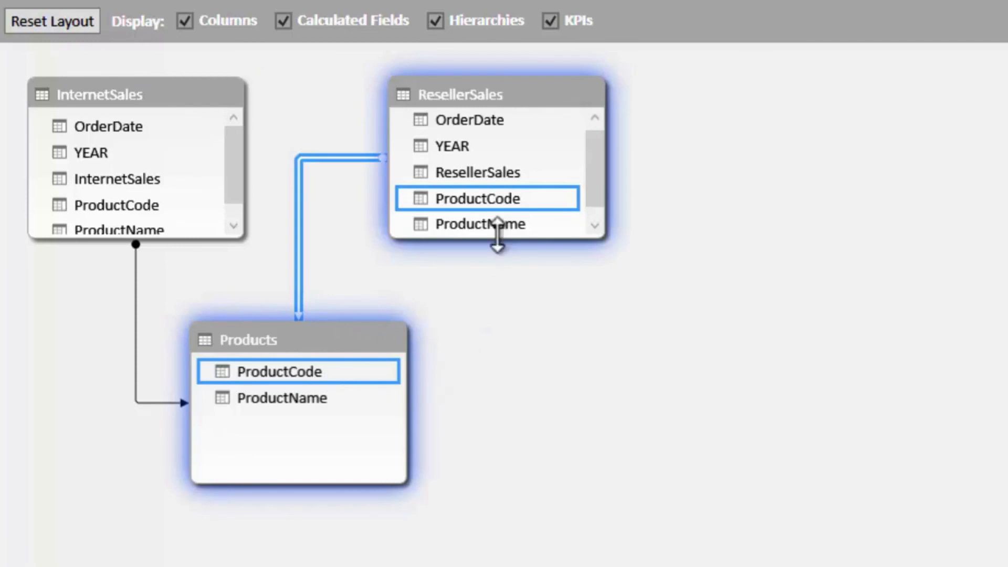
- Arrange the diagram tables in one row with Products between InternetSales and ResellerSales
{"action": "left_click_drag", "start_coordinate": [467, 105], "coordinate": [792, 117]}
{"action": "left_click_drag", "start_coordinate": [281, 331], "coordinate": [427, 83]}
{"action": "mouse_move", "coordinate": [768, 99]}
{"action": "left_mouse_down"}
{"action": "mouse_move", "coordinate": [777, 90]}
{"action": "mouse_move", "coordinate": [780, 99]}
{"action": "left_mouse_up"}
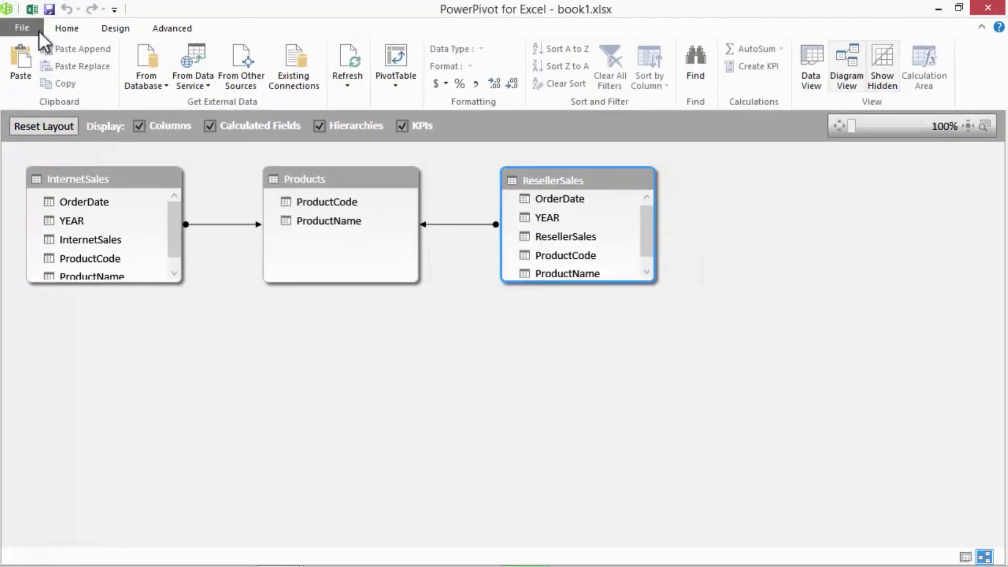
- Switch to the Excel pivot table and replace the ProductName row field from InternetSales with ProductName from Products
{"action": "left_click", "coordinate": [33, 8]}
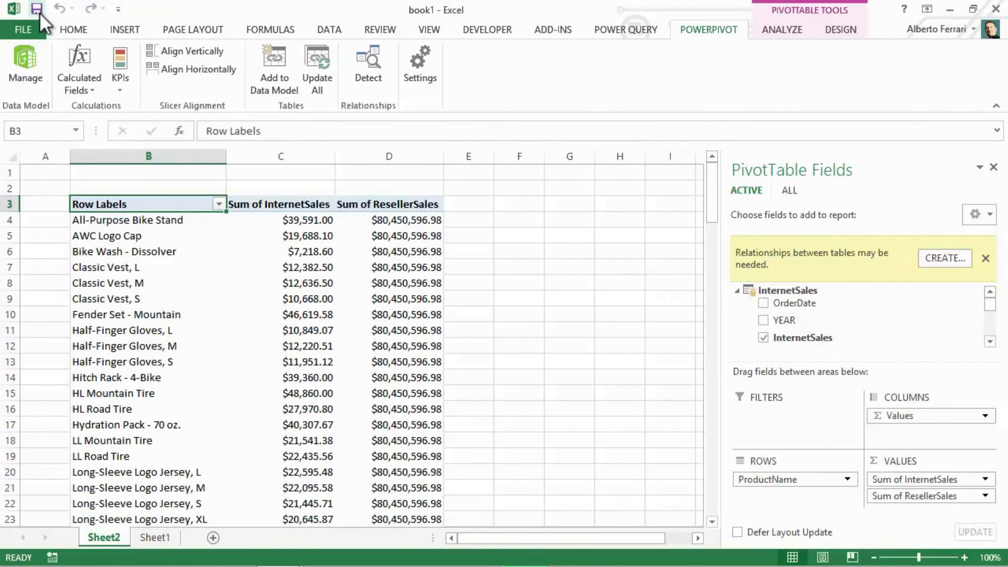
{"action": "left_click_drag", "start_coordinate": [800, 474], "coordinate": [820, 315]}
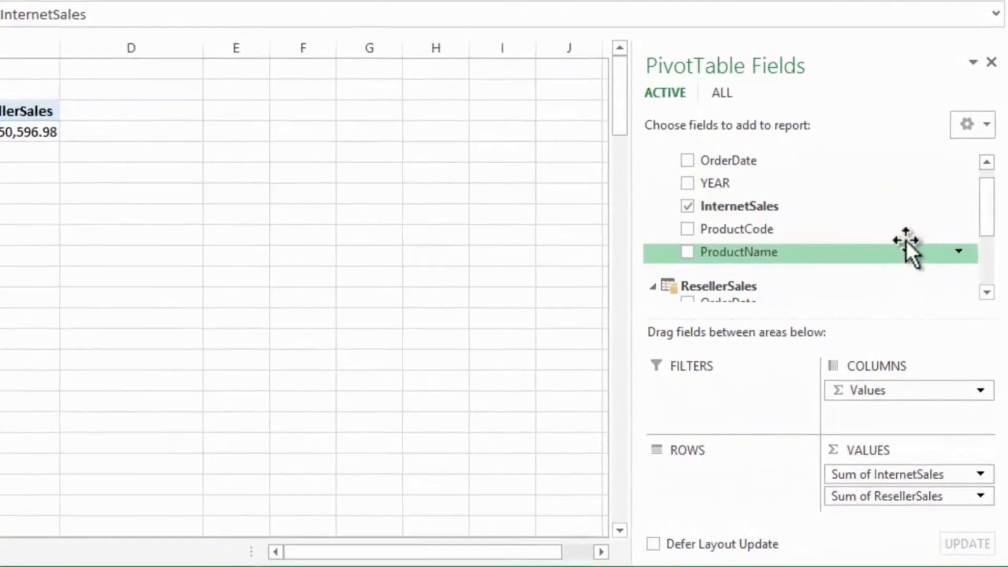
{"action": "left_click_drag", "start_coordinate": [987, 203], "coordinate": [810, 124]}
{"action": "left_click", "coordinate": [701, 73]}
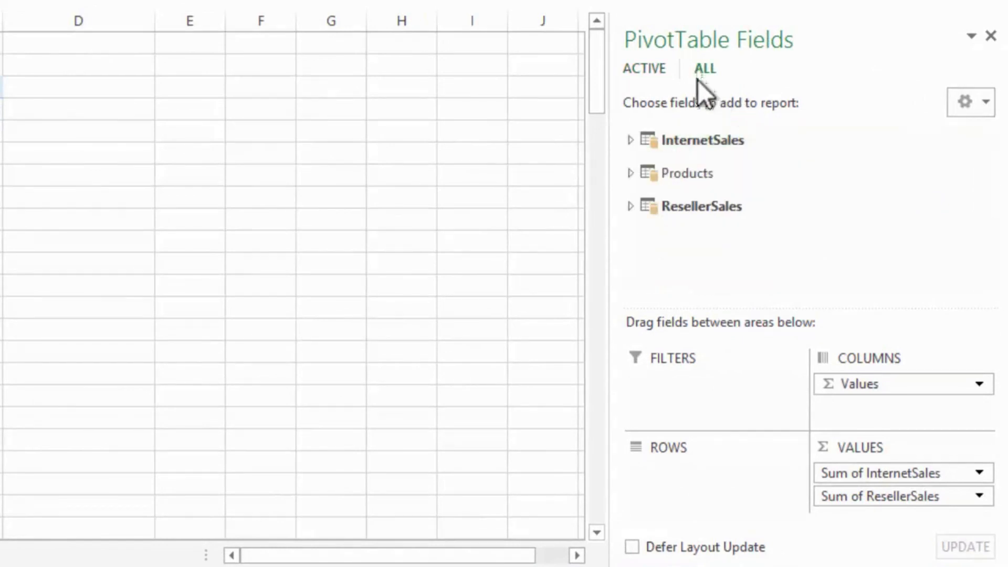
{"action": "left_click", "coordinate": [631, 173]}
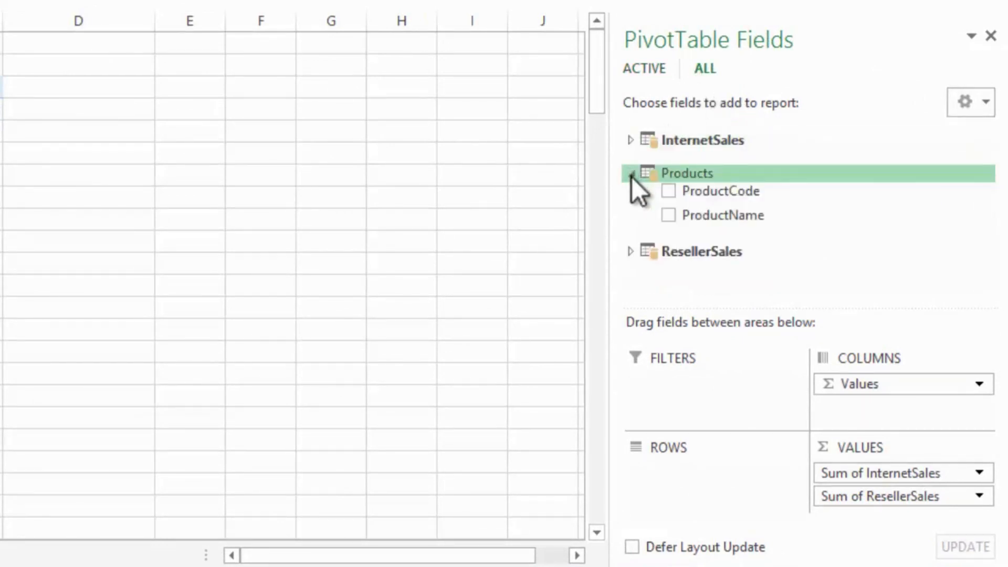
{"action": "left_click_drag", "start_coordinate": [710, 214], "coordinate": [706, 474]}
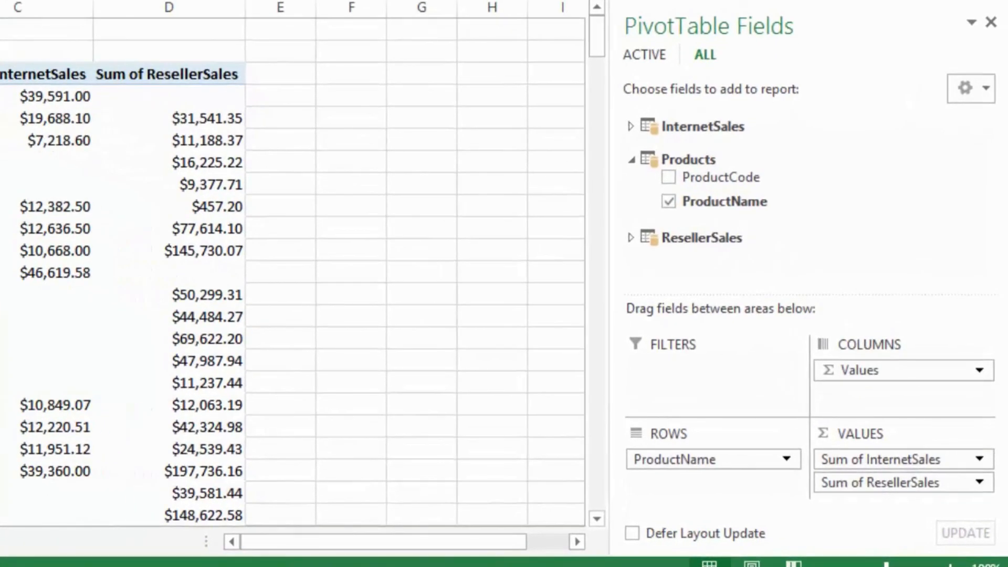
- Try YEAR from InternetSales in the pivot table rows in place of ProductName, and clear the rows
{"action": "left_click", "coordinate": [745, 458]}
{"action": "left_click_drag", "start_coordinate": [707, 457], "coordinate": [805, 210]}
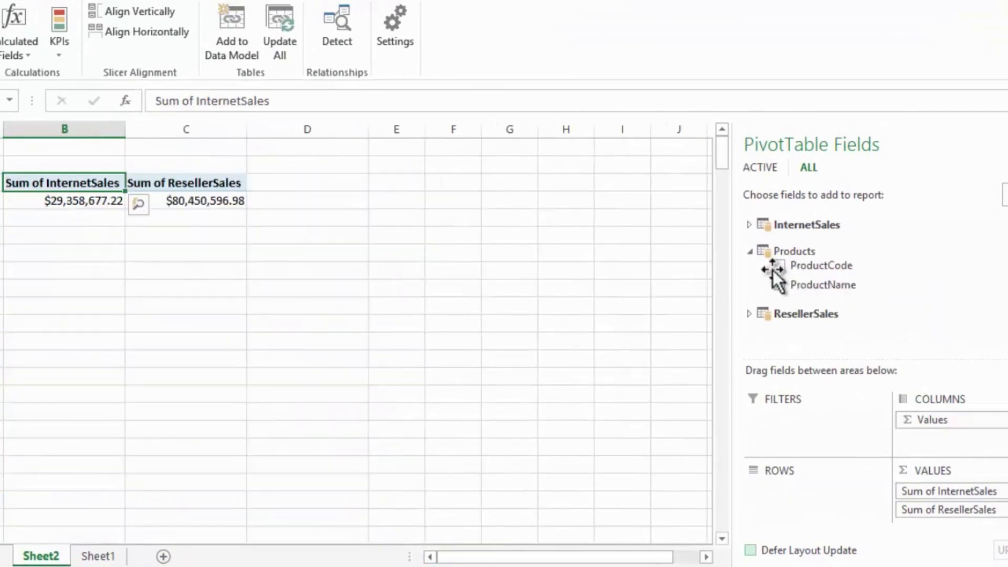
{"action": "left_click", "coordinate": [749, 251]}
{"action": "left_click", "coordinate": [749, 224]}
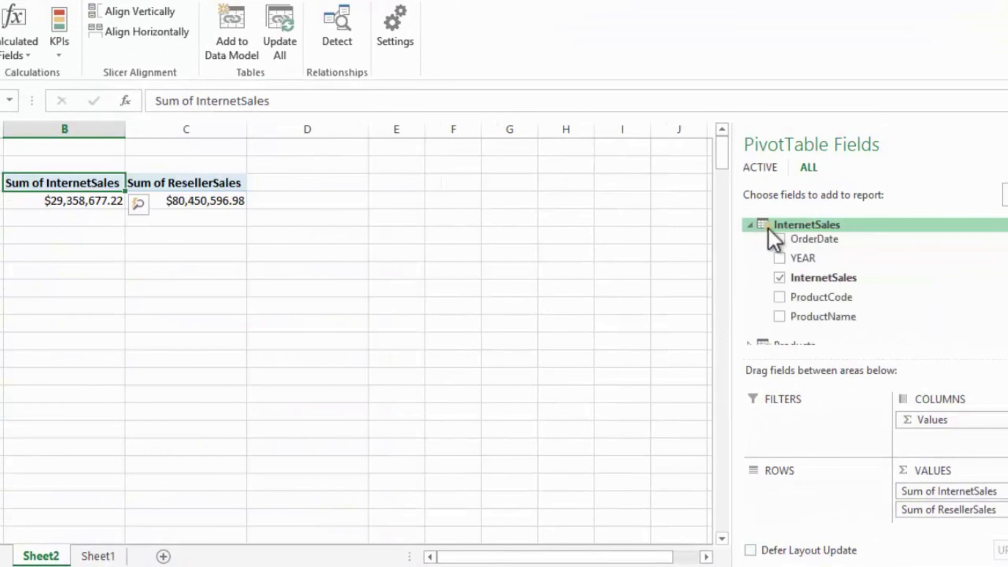
{"action": "left_click_drag", "start_coordinate": [813, 257], "coordinate": [810, 489]}
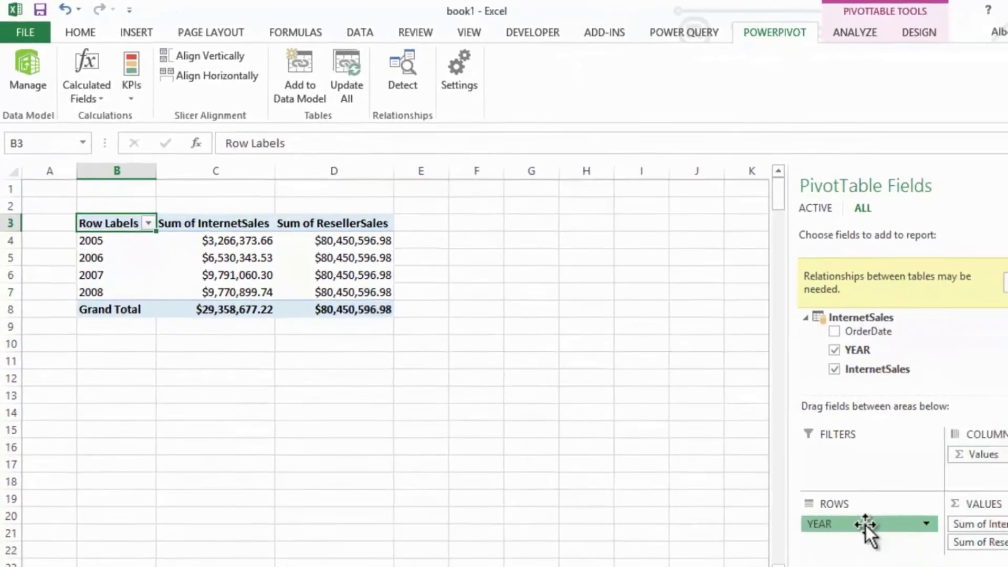
{"action": "left_click_drag", "start_coordinate": [865, 525], "coordinate": [919, 352]}
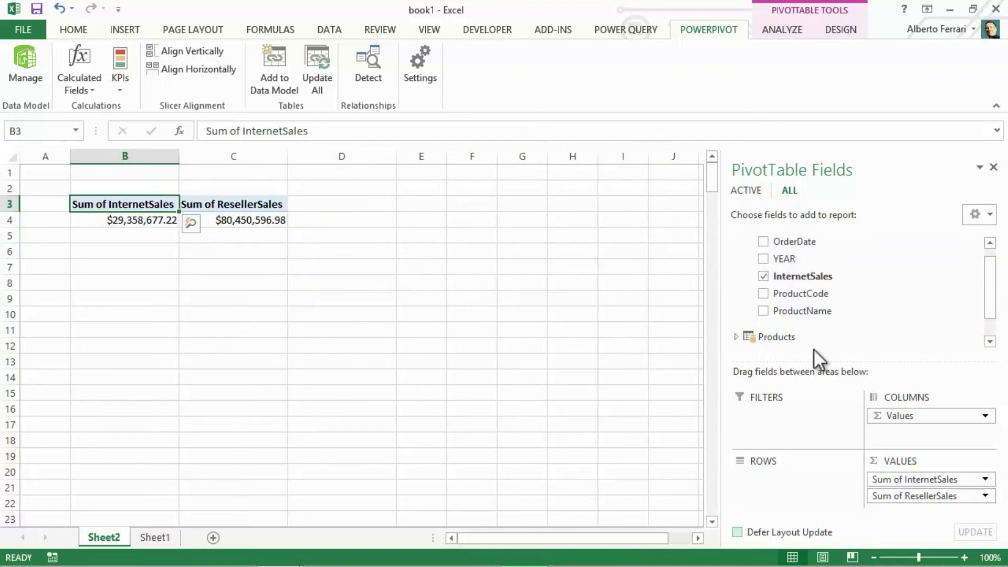
- Return to the PowerPivot window and import the Workshop OrderDate table through the existing SqlServer demo AdventureWorksDW2012 connection
{"action": "left_click", "coordinate": [16, 66]}
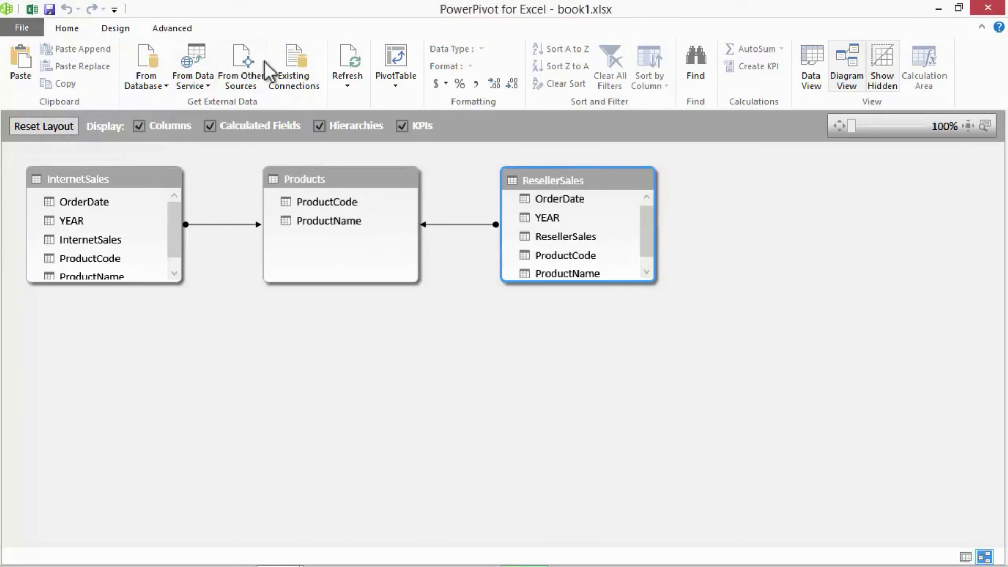
{"action": "left_click", "coordinate": [295, 66]}
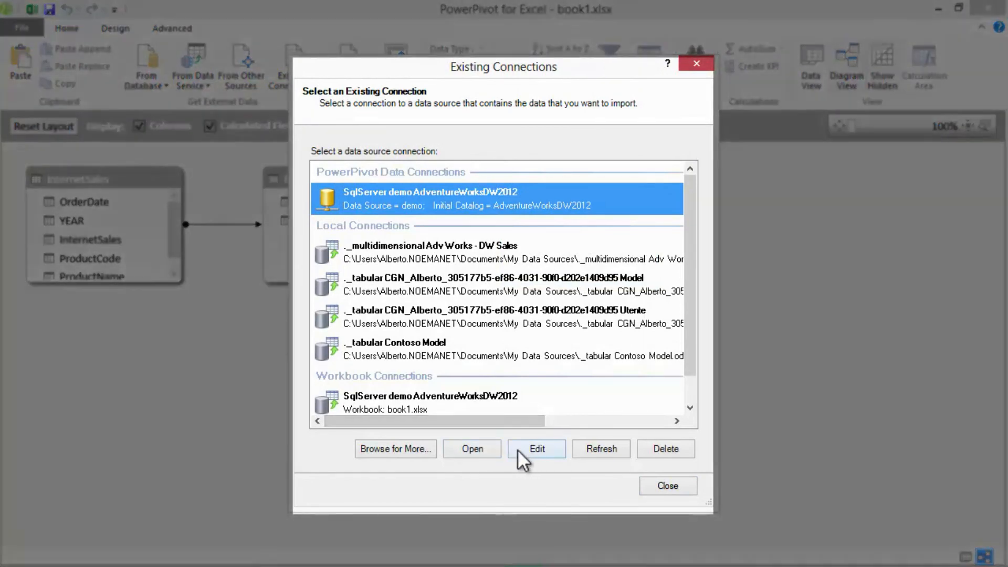
{"action": "left_click", "coordinate": [473, 448]}
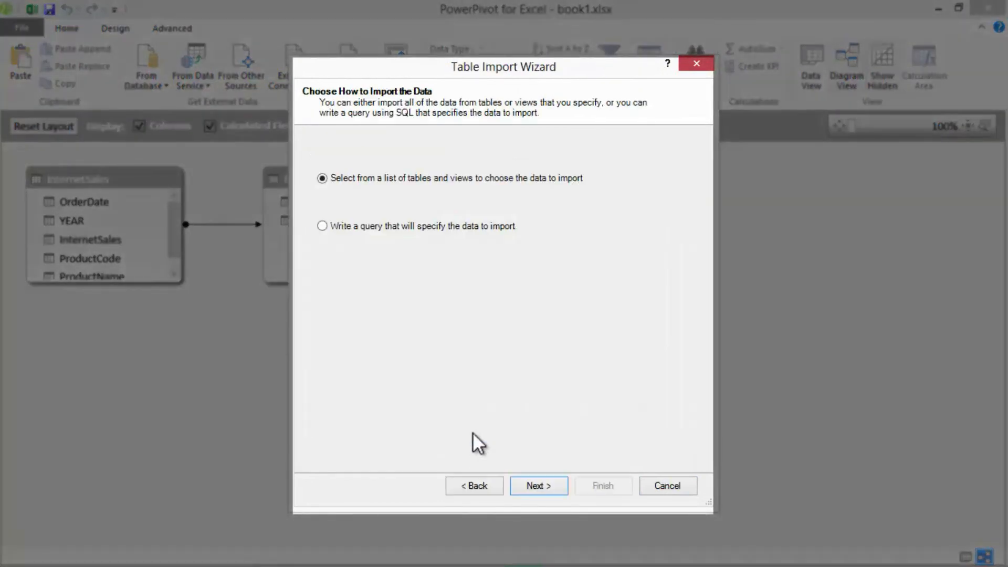
{"action": "left_click", "coordinate": [548, 481]}
{"action": "left_click_drag", "start_coordinate": [692, 234], "coordinate": [683, 425]}
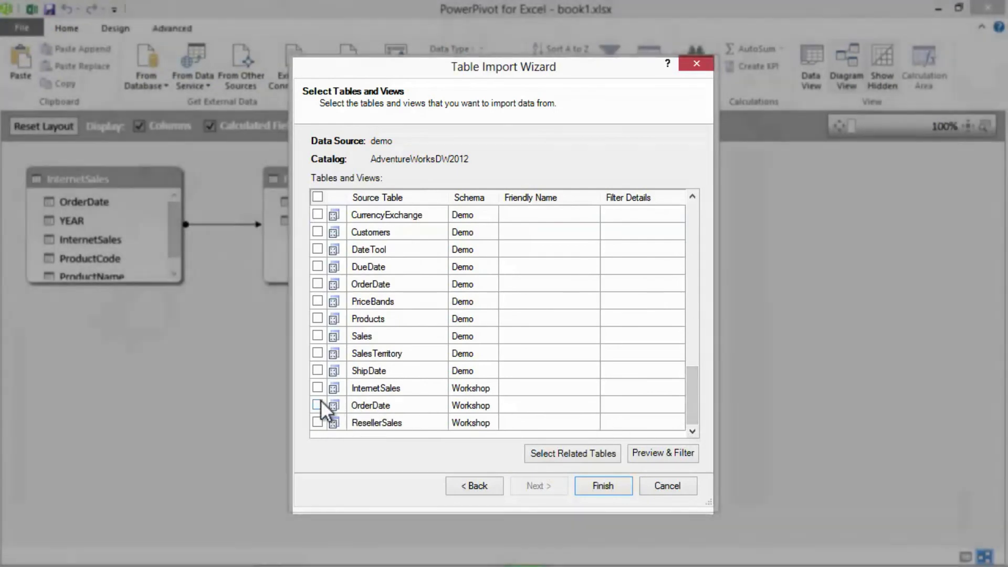
{"action": "left_click", "coordinate": [317, 405]}
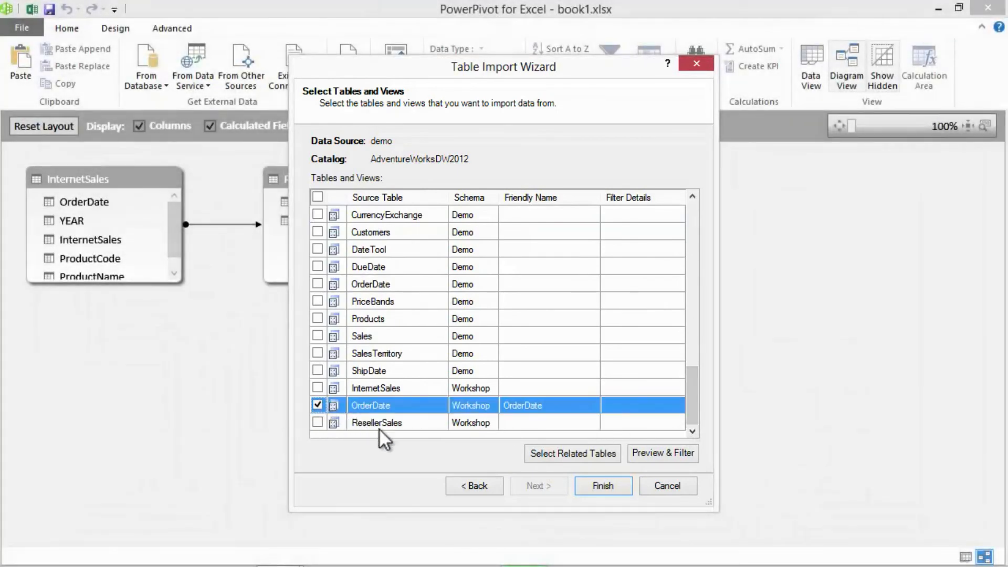
{"action": "left_click", "coordinate": [603, 486]}
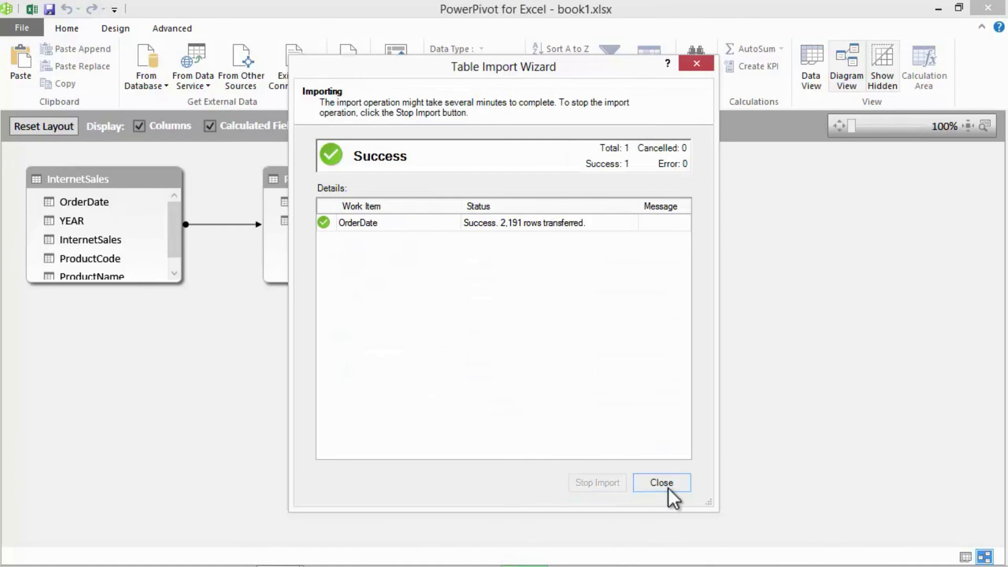
{"action": "left_click", "coordinate": [664, 484]}
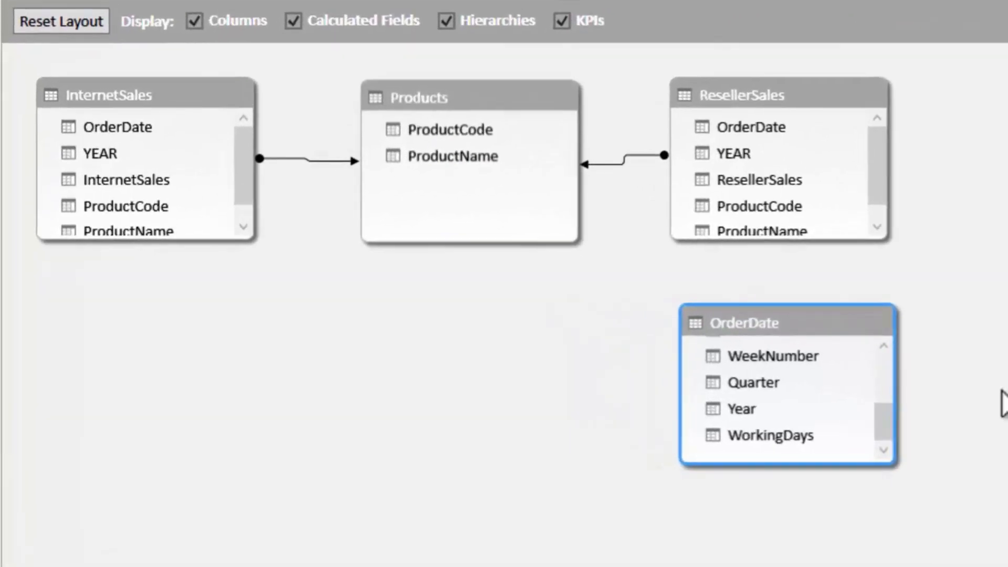
- Place OrderDate below Products and relate the OrderDate column of InternetSales and ResellerSales to its FullDate column
{"action": "left_click_drag", "start_coordinate": [828, 326], "coordinate": [500, 344]}
{"action": "left_click_drag", "start_coordinate": [560, 422], "coordinate": [560, 358]}
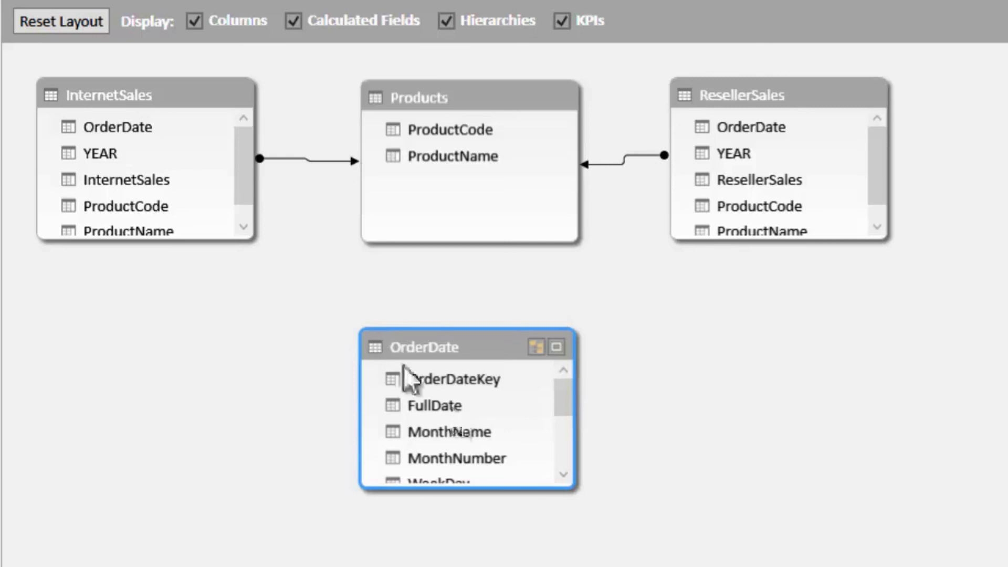
{"action": "left_click_drag", "start_coordinate": [108, 122], "coordinate": [387, 404]}
{"action": "left_click_drag", "start_coordinate": [742, 128], "coordinate": [468, 401]}
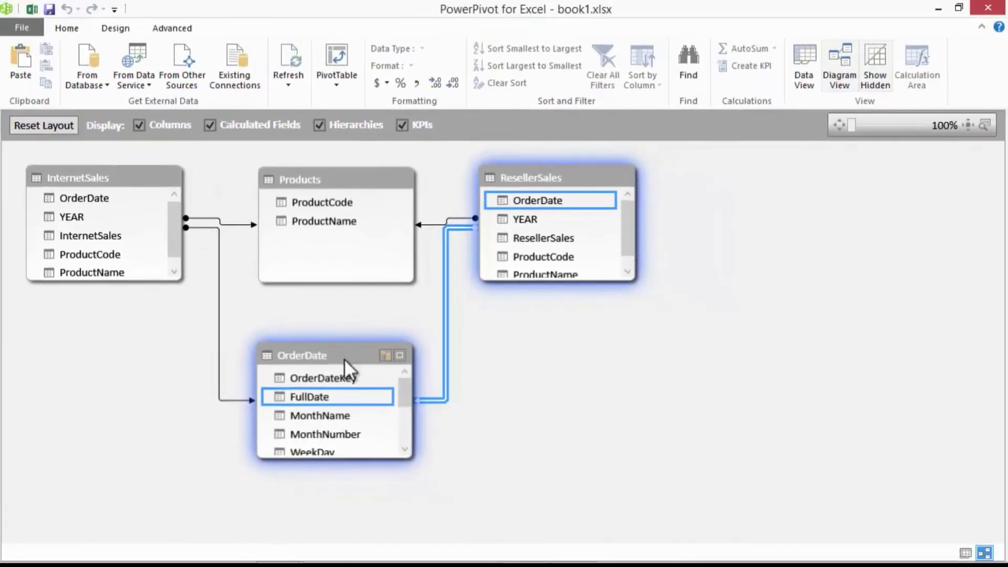
{"action": "left_click", "coordinate": [425, 362]}
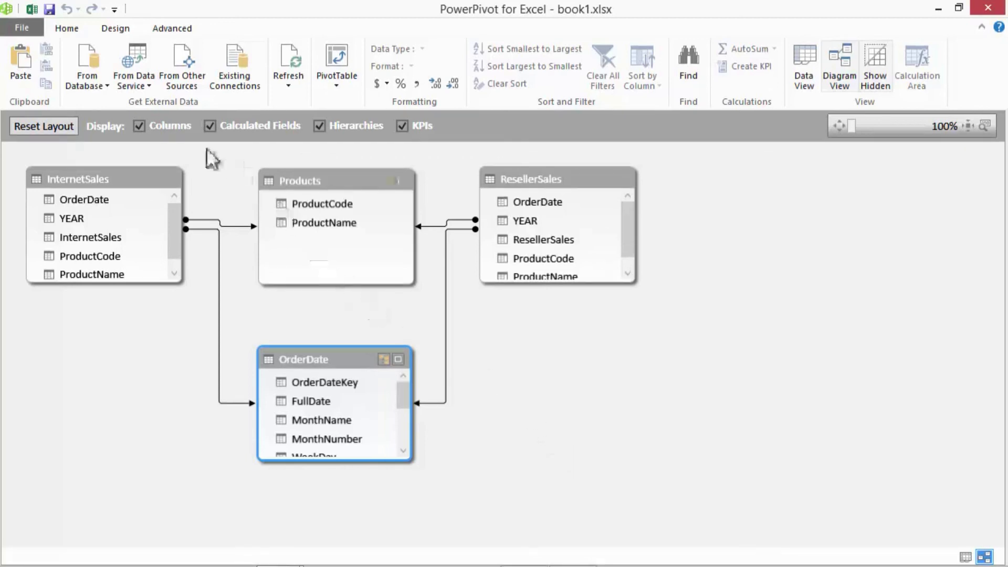
- Switch to the Excel pivot table, list all model tables, and add Year from OrderDate to the rows
{"action": "left_click", "coordinate": [30, 9]}
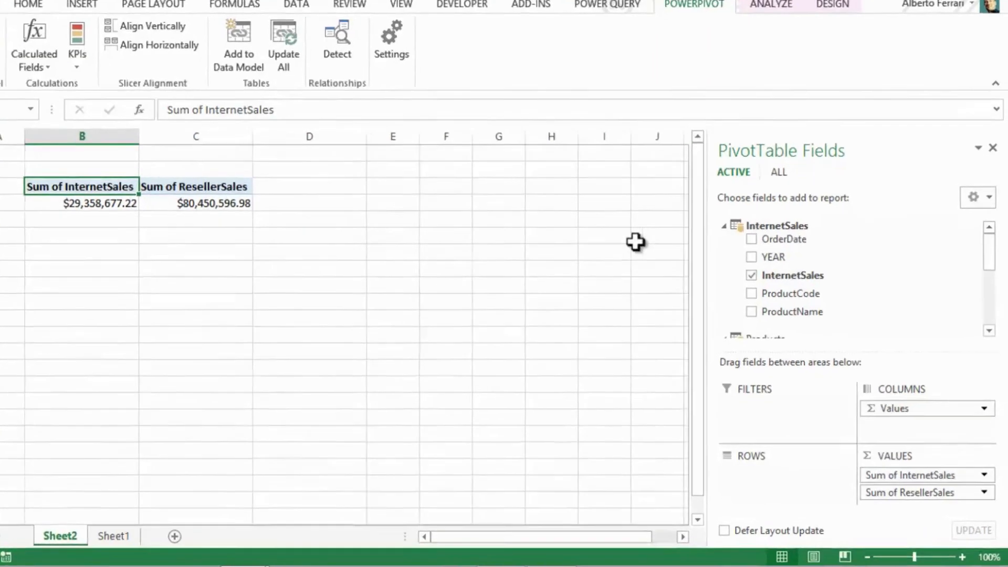
{"action": "left_click", "coordinate": [723, 225]}
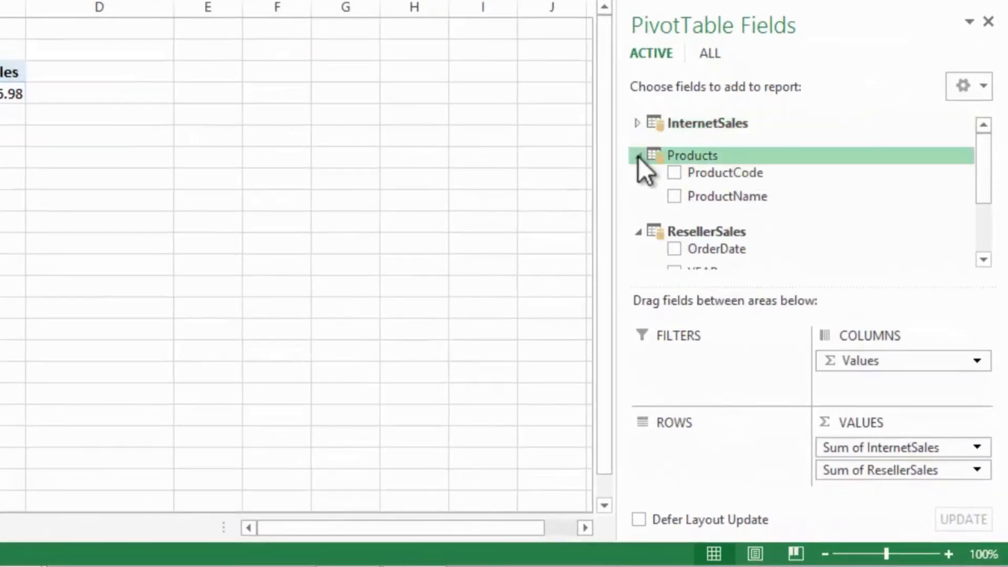
{"action": "left_click", "coordinate": [638, 156]}
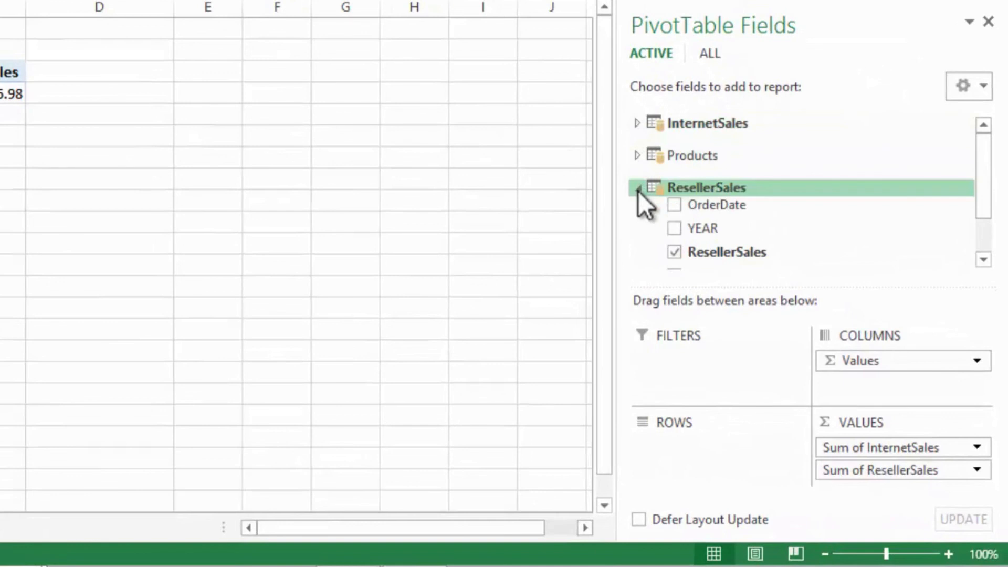
{"action": "left_click", "coordinate": [638, 187]}
{"action": "left_click", "coordinate": [707, 52]}
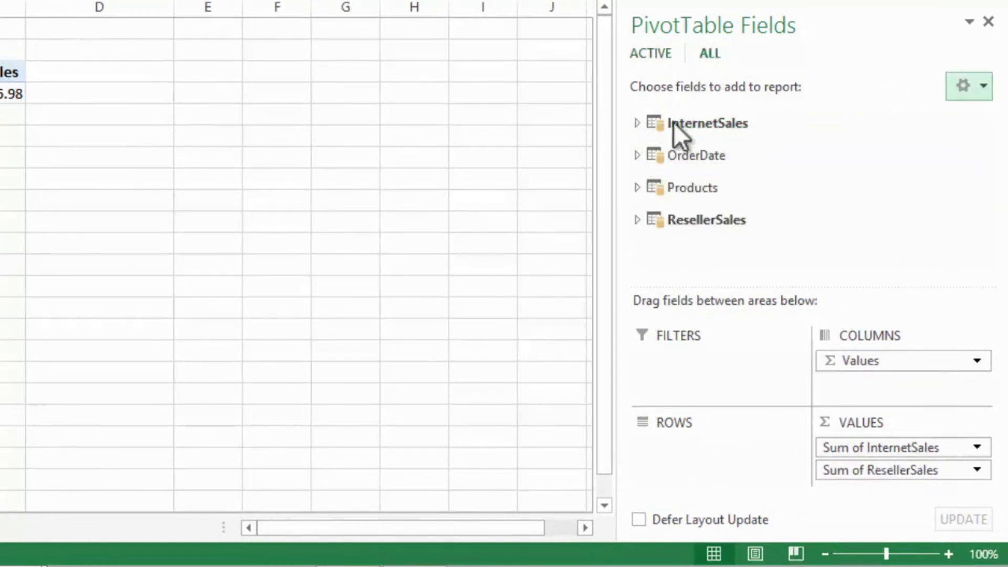
{"action": "left_click", "coordinate": [636, 157]}
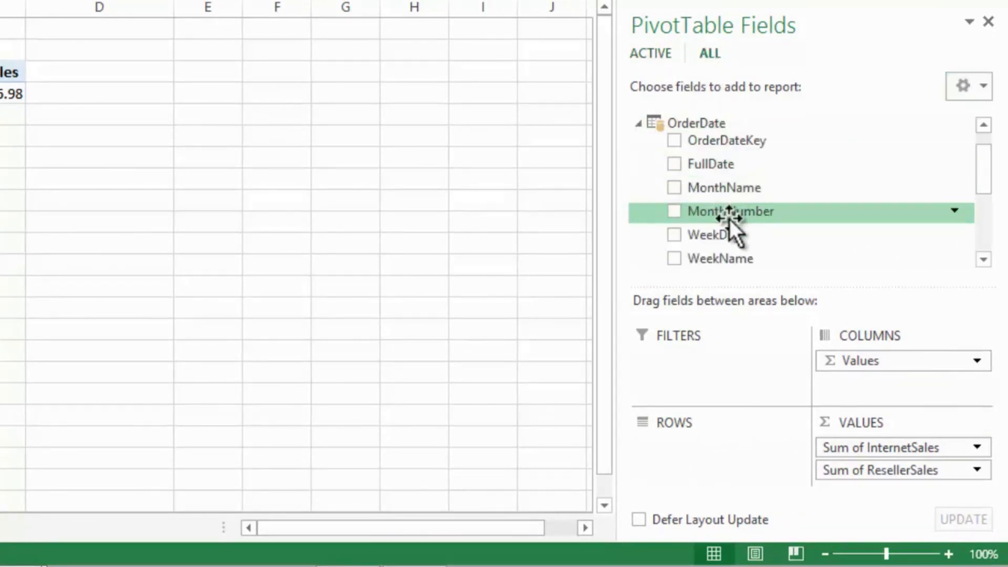
{"action": "left_click_drag", "start_coordinate": [979, 181], "coordinate": [972, 215]}
{"action": "left_click_drag", "start_coordinate": [685, 216], "coordinate": [703, 444]}
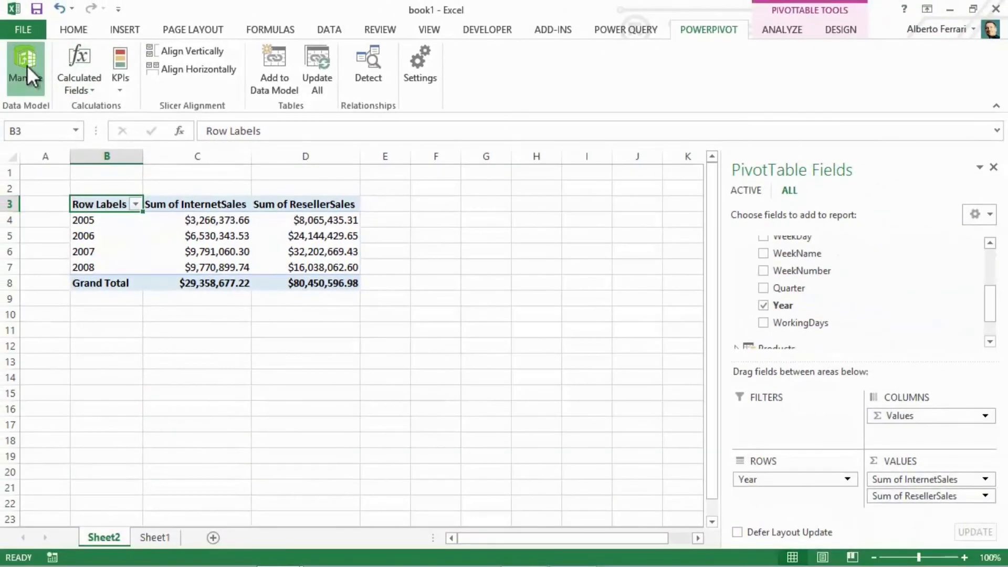
- Return to the PowerPivot window and hide OrderDate, YEAR, ProductCode and ProductName of InternetSales from client tools
{"action": "left_click", "coordinate": [27, 65]}
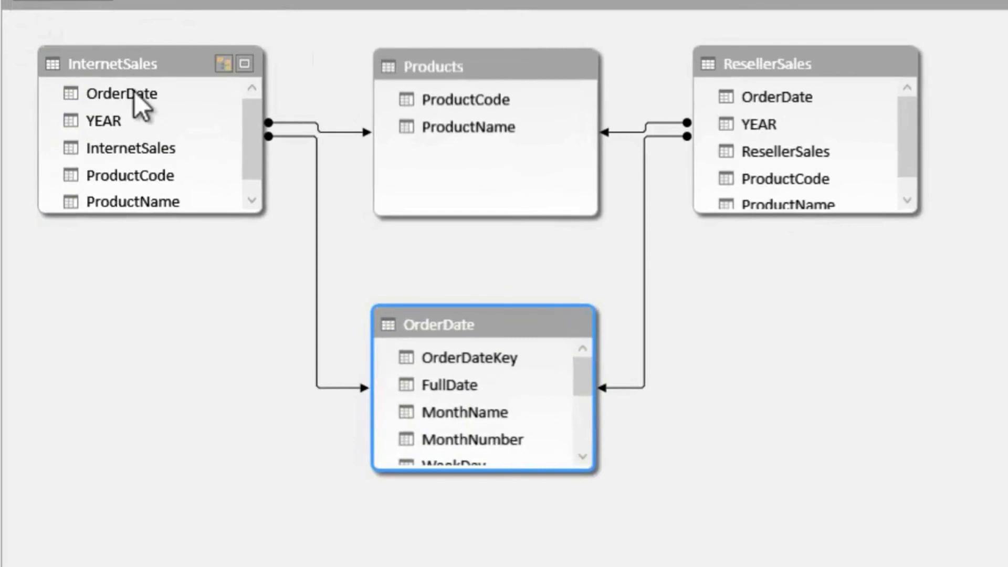
{"action": "left_click", "coordinate": [134, 92]}
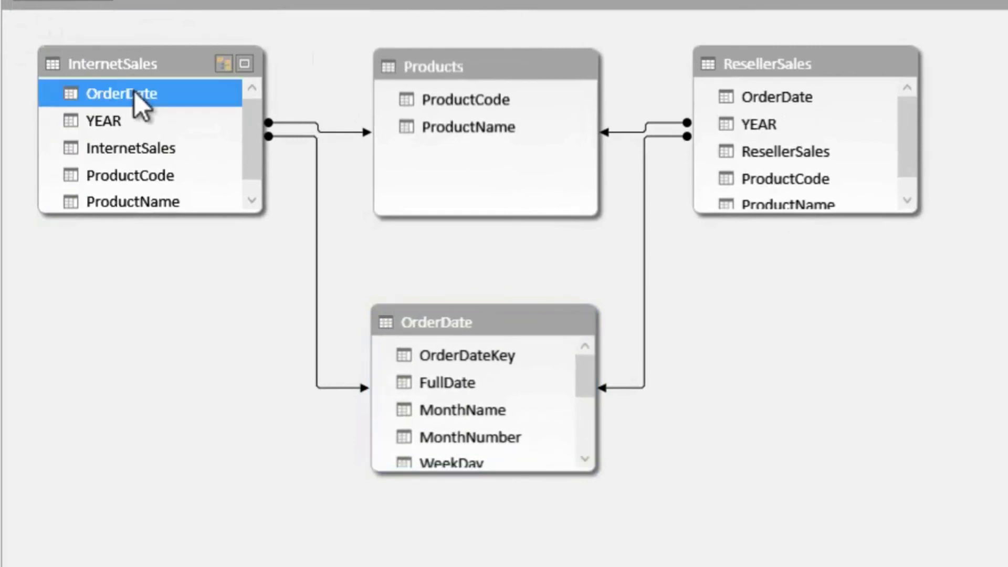
{"action": "left_click", "coordinate": [112, 124], "text": "ctrl"}
{"action": "left_click", "coordinate": [160, 184], "text": "ctrl"}
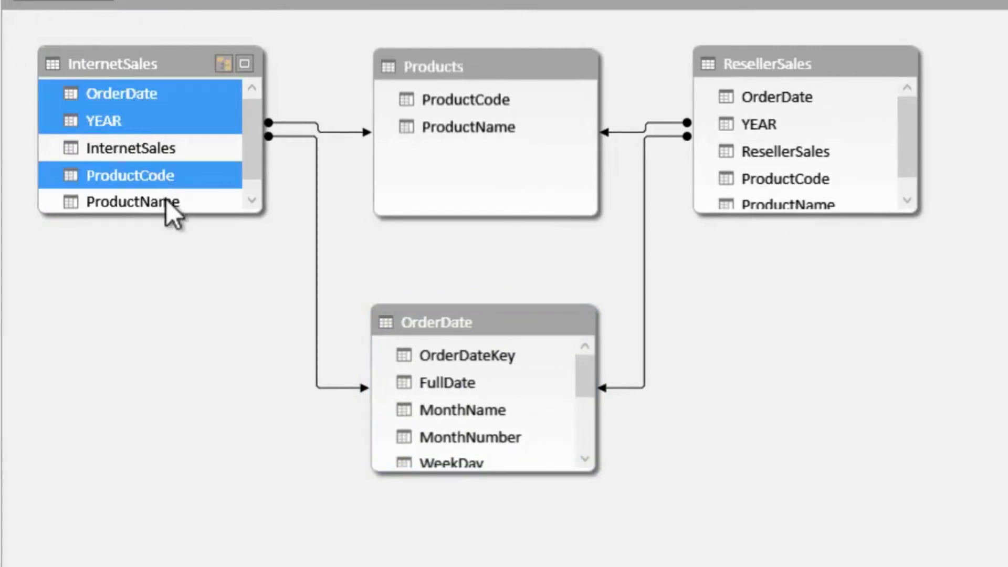
{"action": "left_click", "coordinate": [166, 200], "text": "ctrl"}
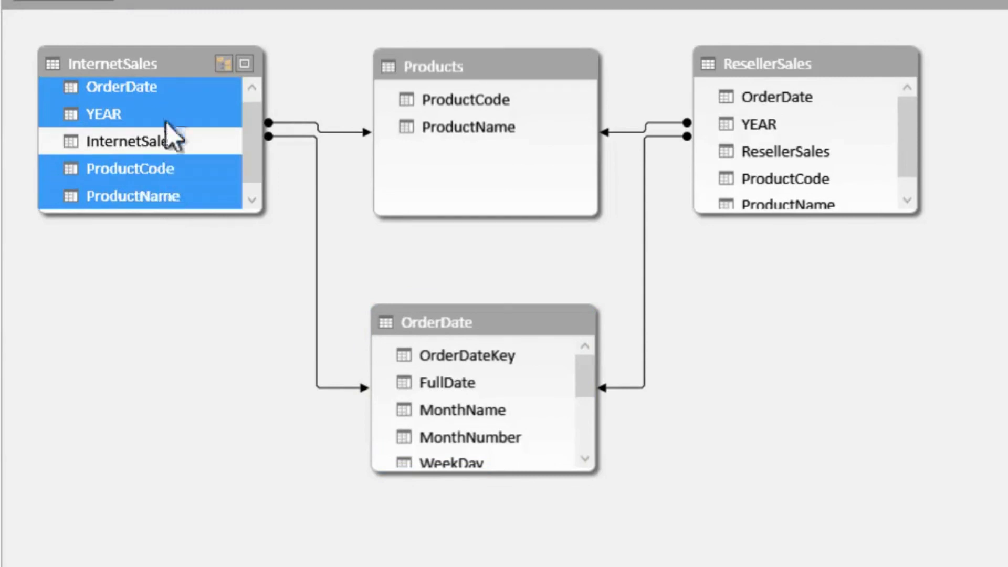
{"action": "right_click", "coordinate": [158, 178]}
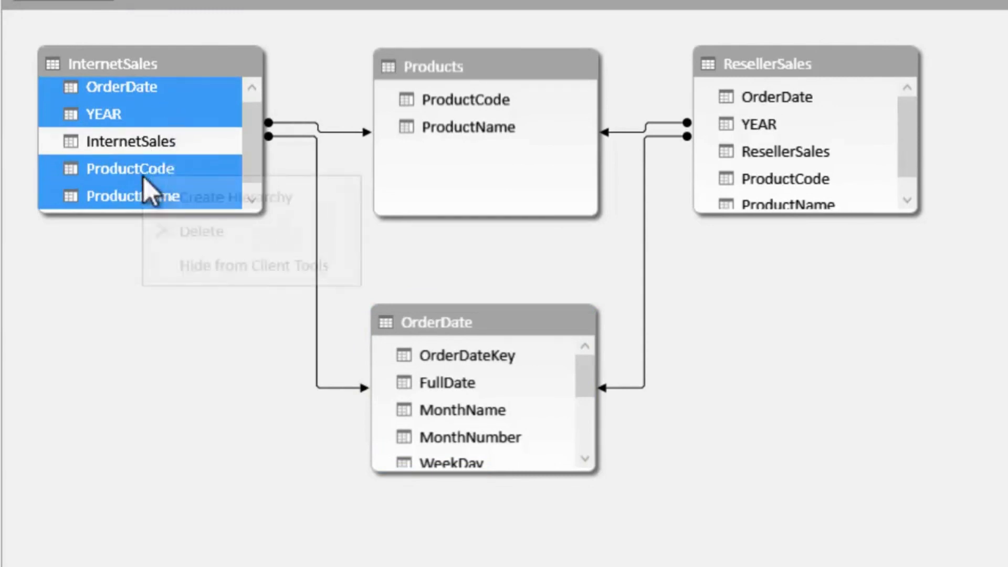
{"action": "left_click", "coordinate": [216, 267]}
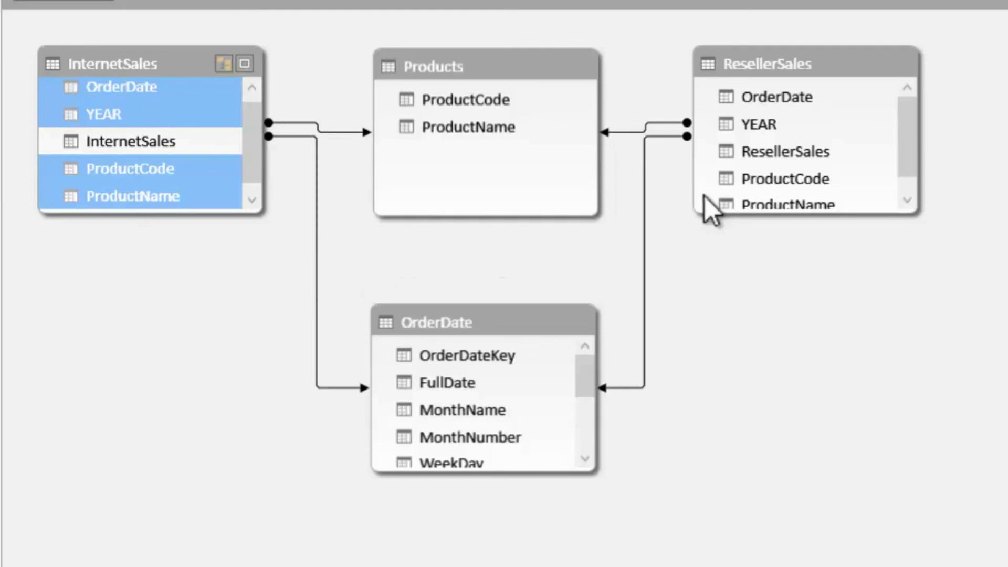
- Hide the OrderDate, YEAR, ProductCode and ProductName columns of ResellerSales from client tools
{"action": "left_click", "coordinate": [777, 95]}
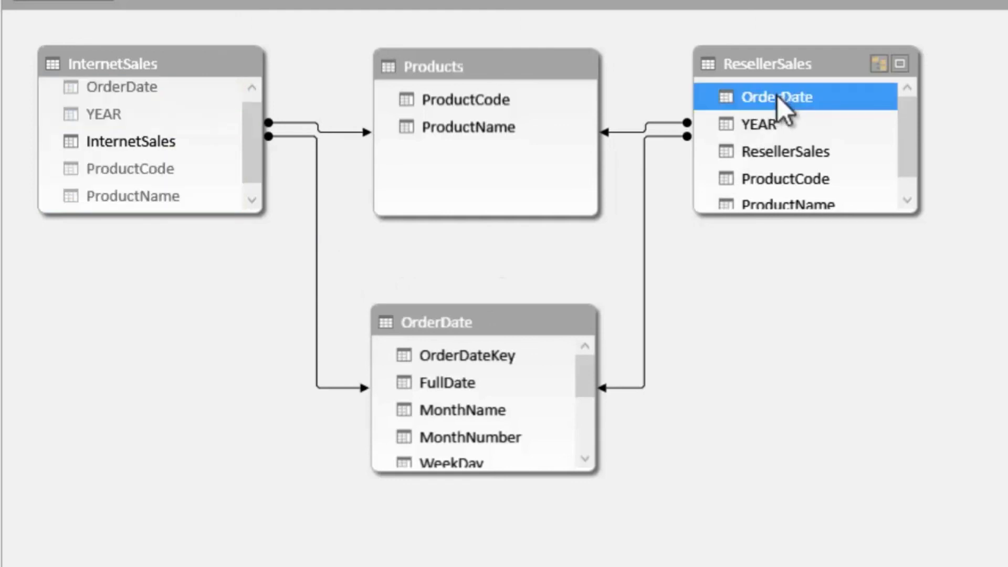
{"action": "left_click", "coordinate": [769, 128], "text": "ctrl"}
{"action": "left_click", "coordinate": [779, 178], "text": "ctrl"}
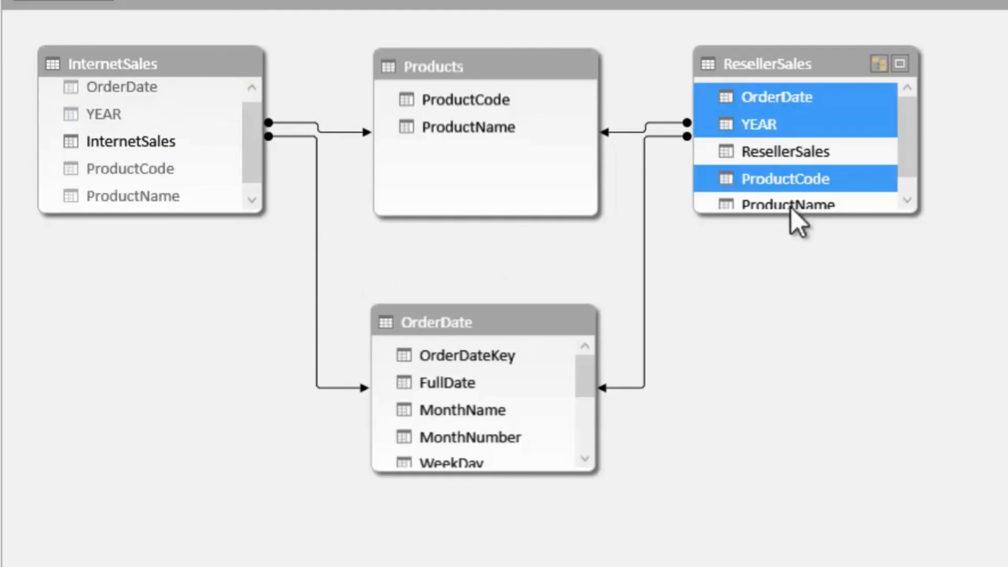
{"action": "left_click", "coordinate": [802, 202], "text": "ctrl"}
{"action": "right_click", "coordinate": [805, 167]}
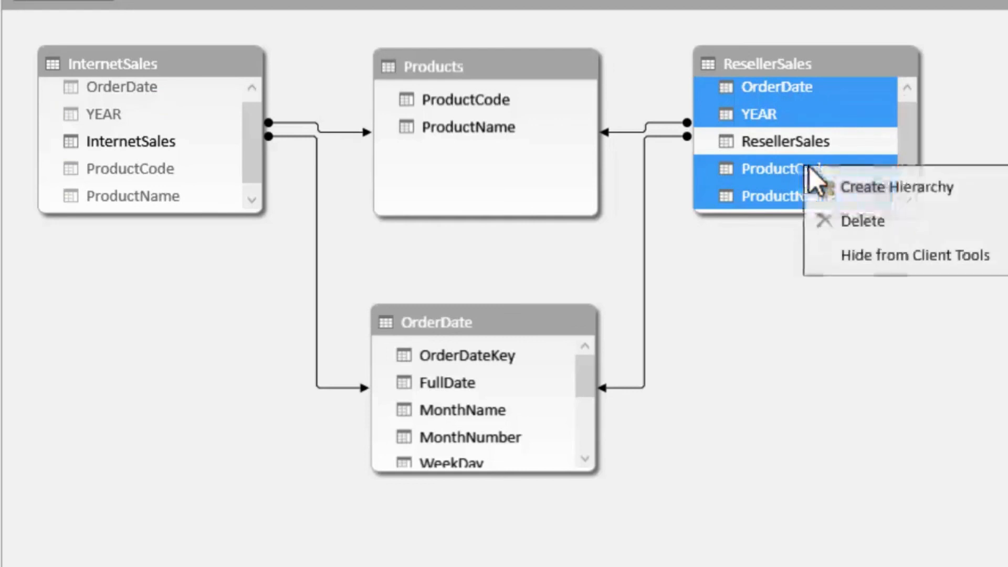
{"action": "left_click", "coordinate": [867, 257]}
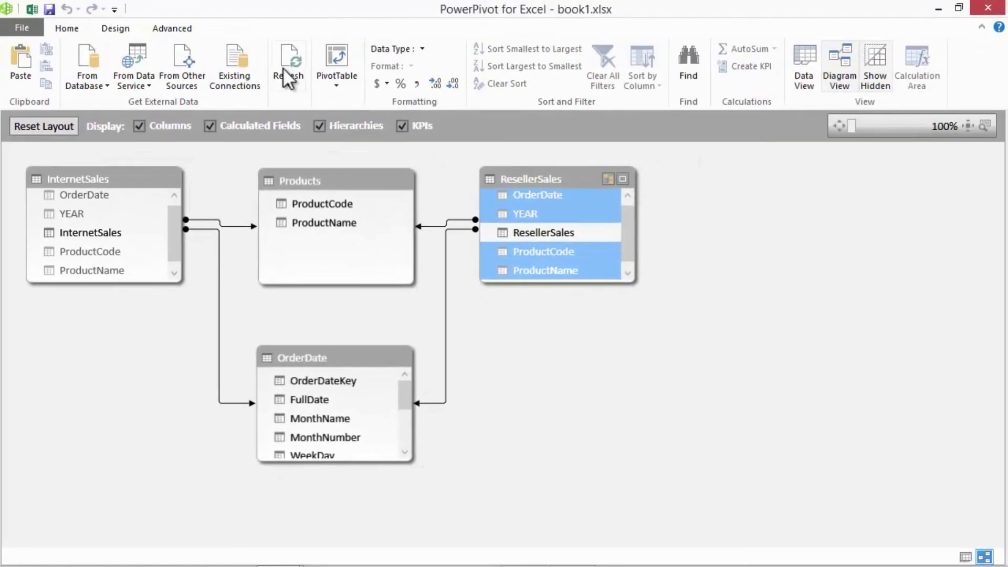
- Switch to the Excel pivot table and check which fields InternetSales and ResellerSales offer
{"action": "left_click", "coordinate": [32, 10]}
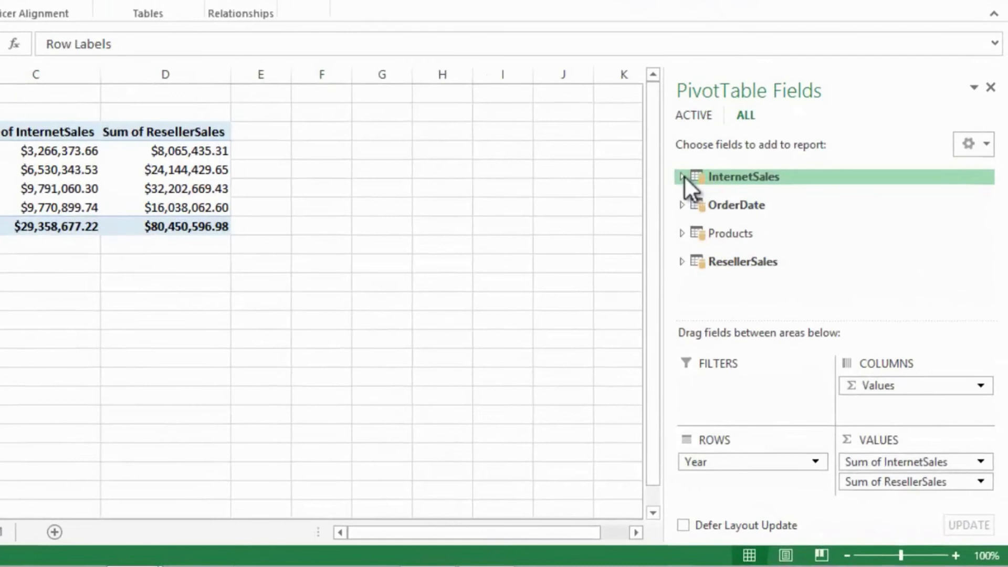
{"action": "left_click", "coordinate": [736, 241]}
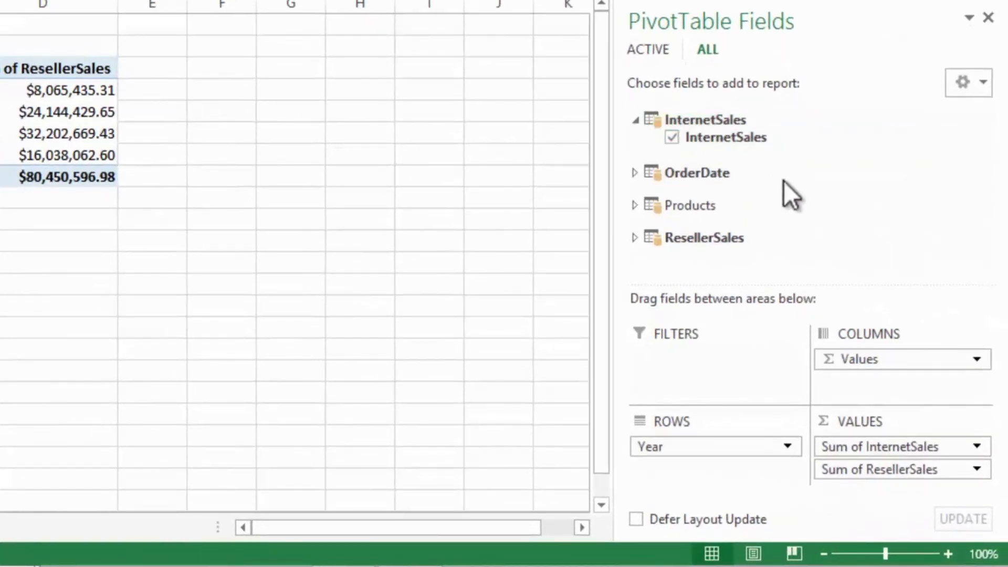
{"action": "left_click", "coordinate": [633, 240]}
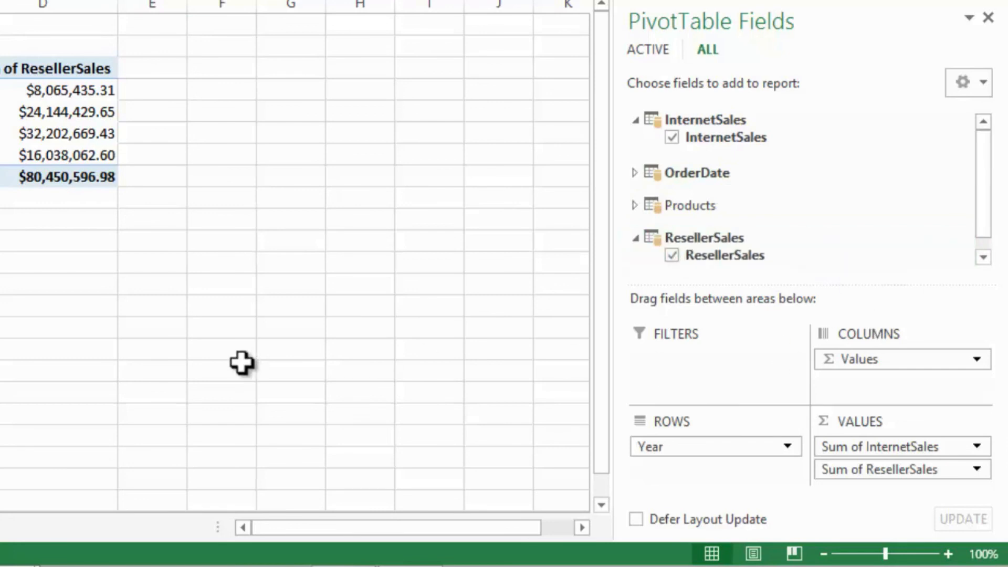